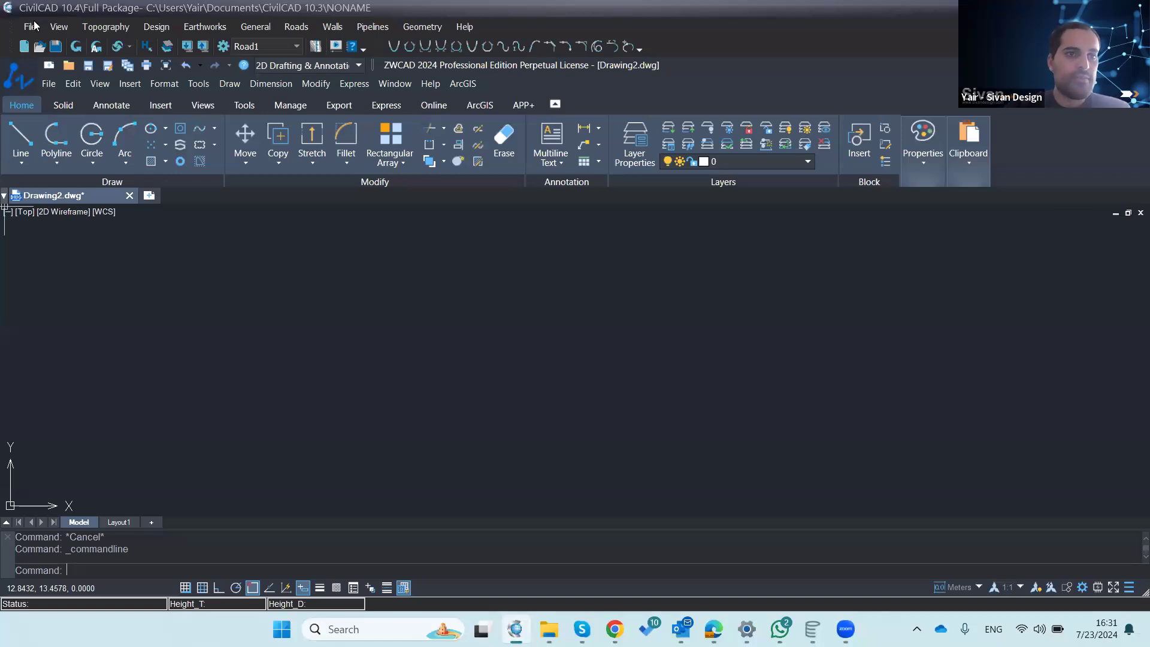
Step: Create a new project named TEST5 in the הדגמות ובדיקות folder, discarding changes to the current project and drawing, and dismiss the coordinates table
click(29, 27)
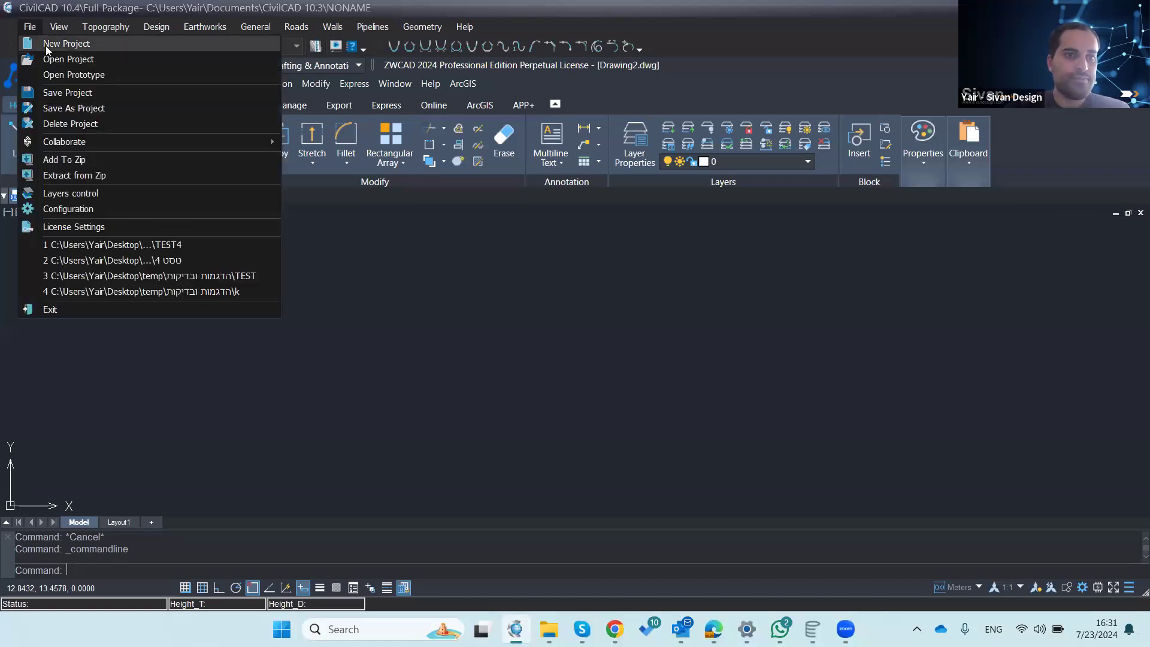
click(66, 44)
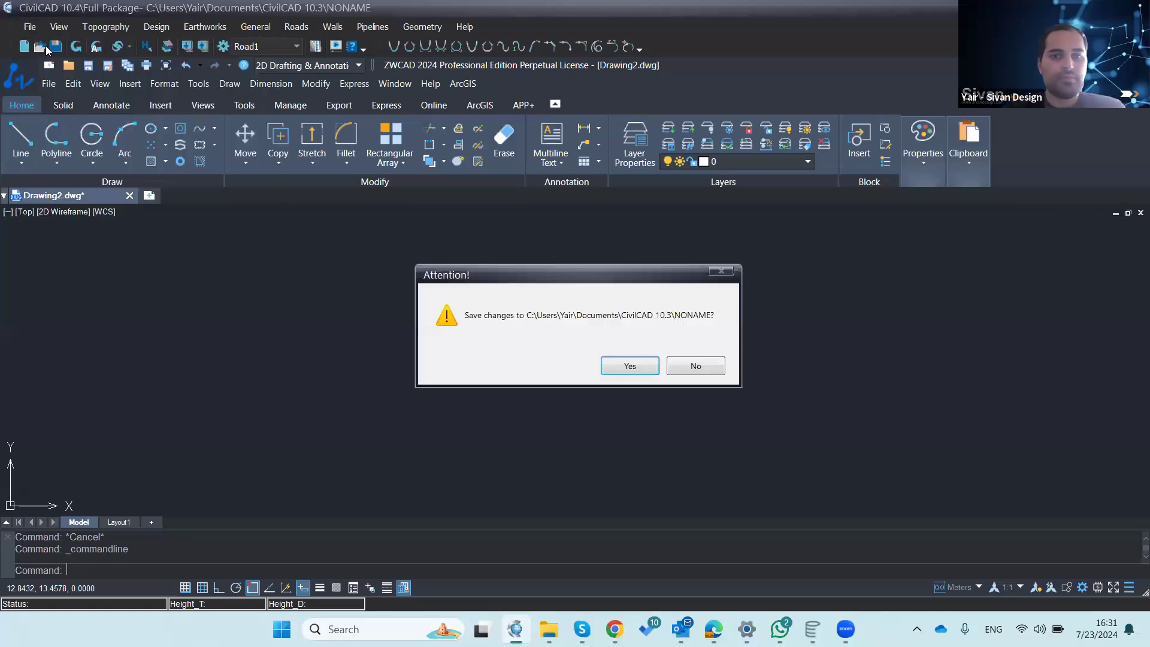
click(706, 367)
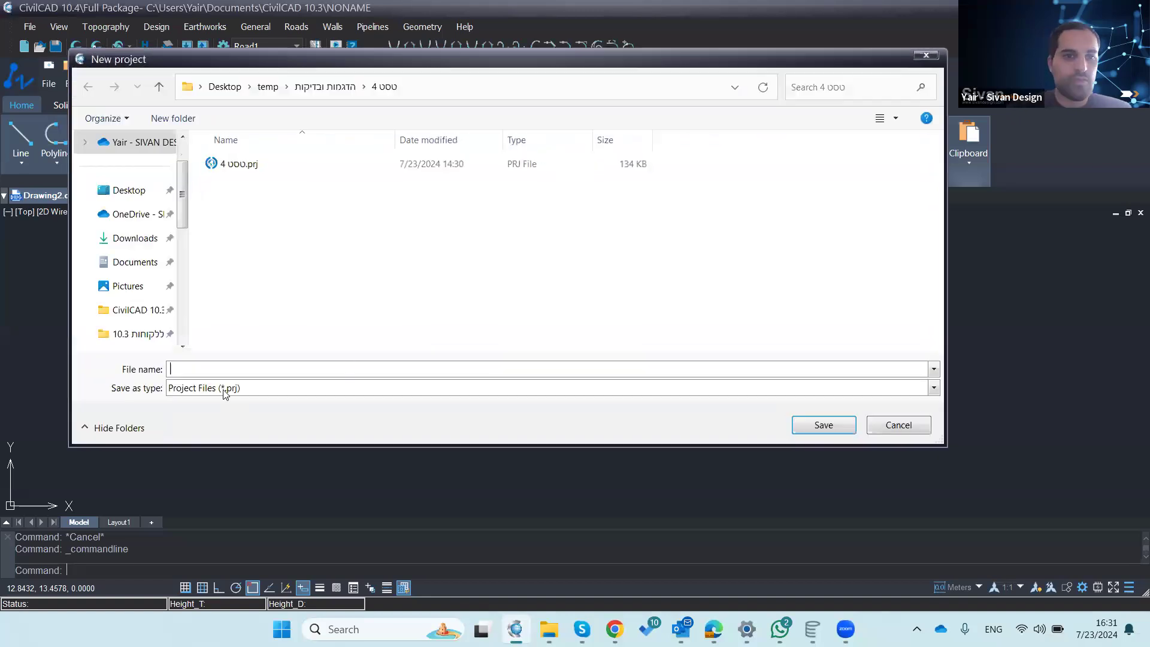
click(314, 88)
click(261, 367)
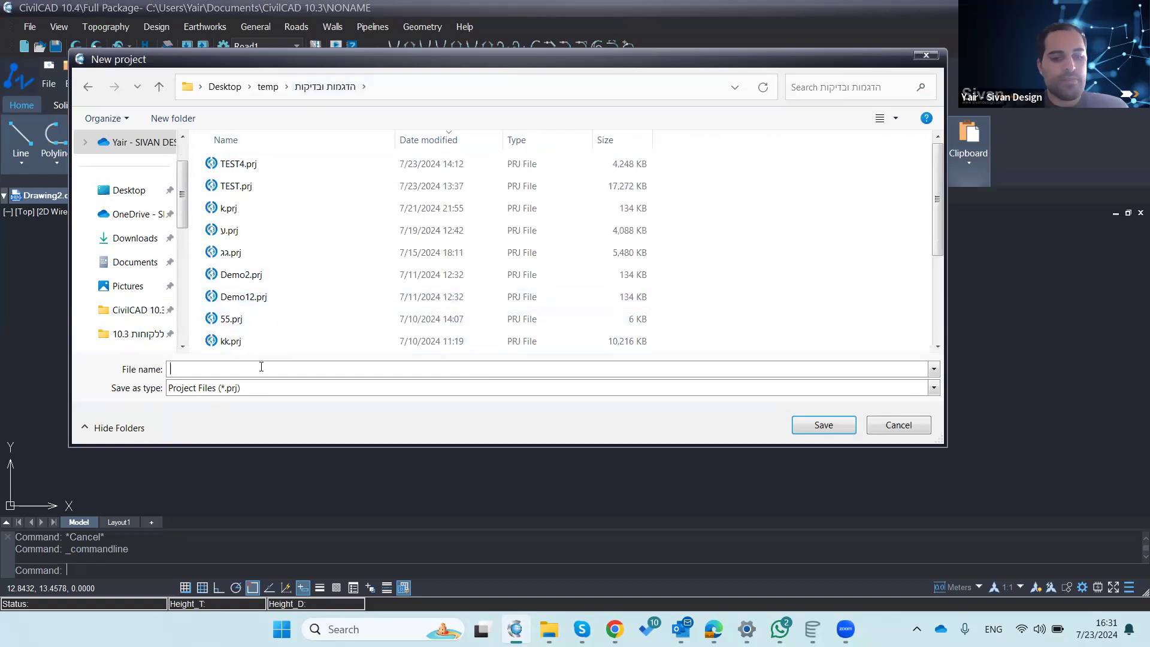
text(TEST)
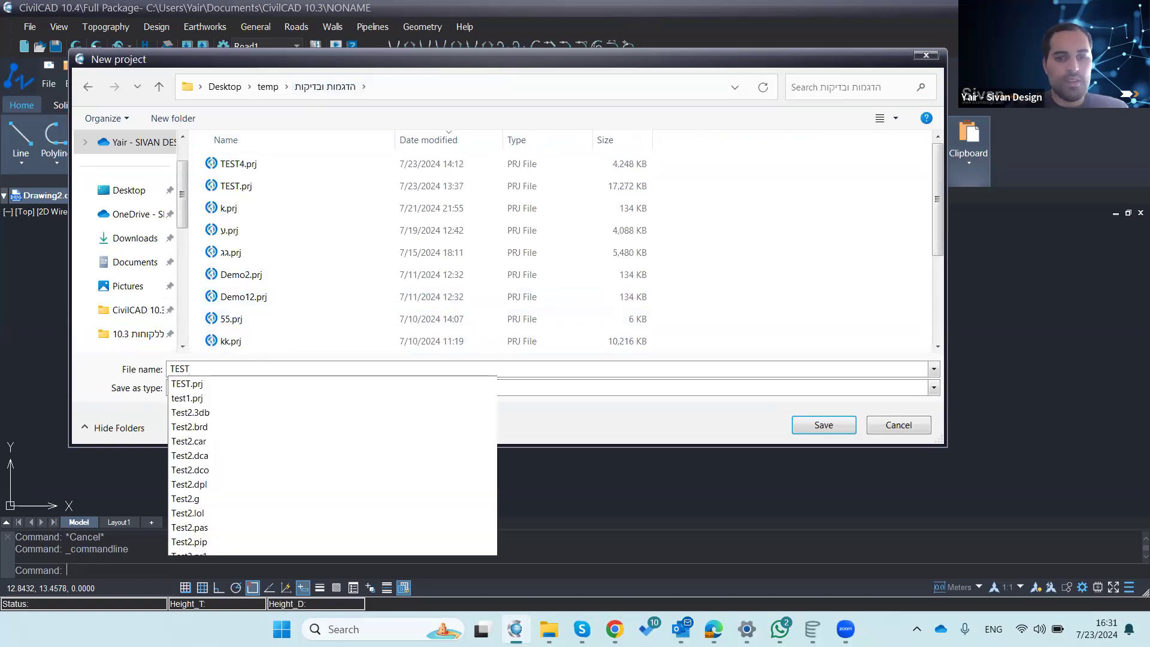
text(5)
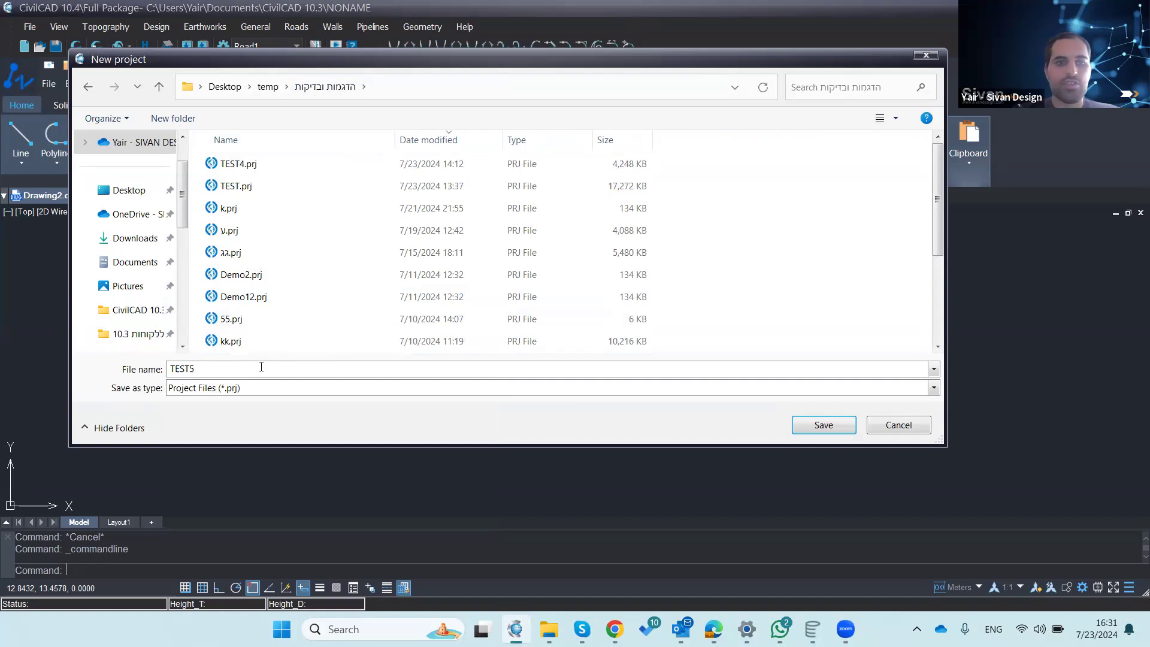
key(Return)
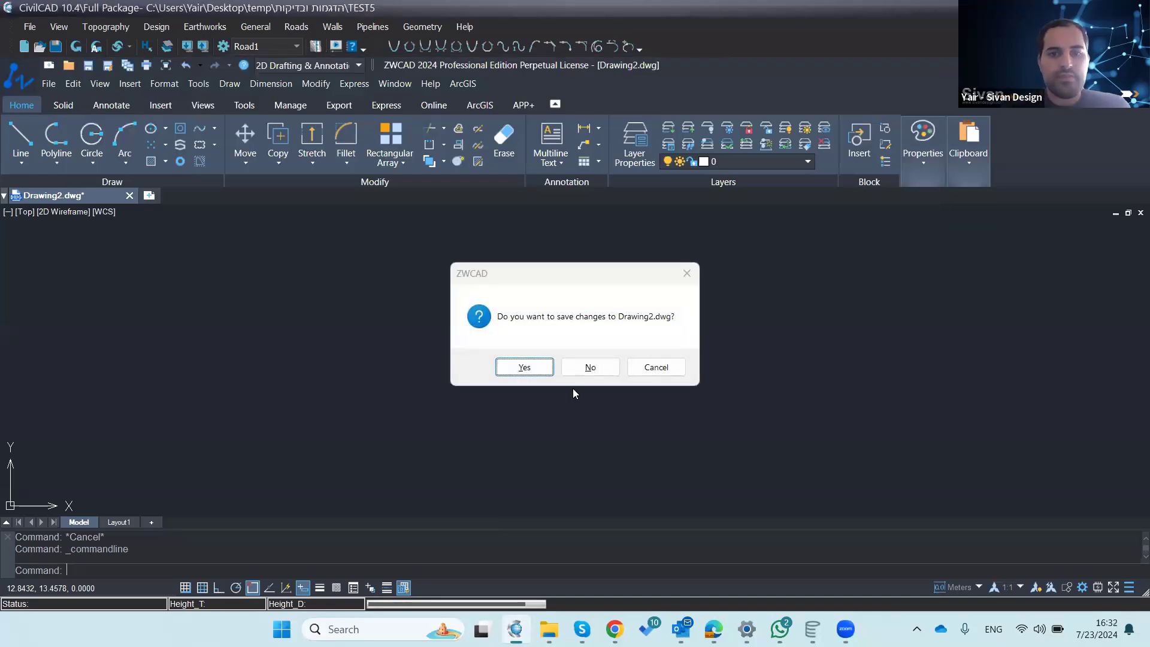
click(590, 366)
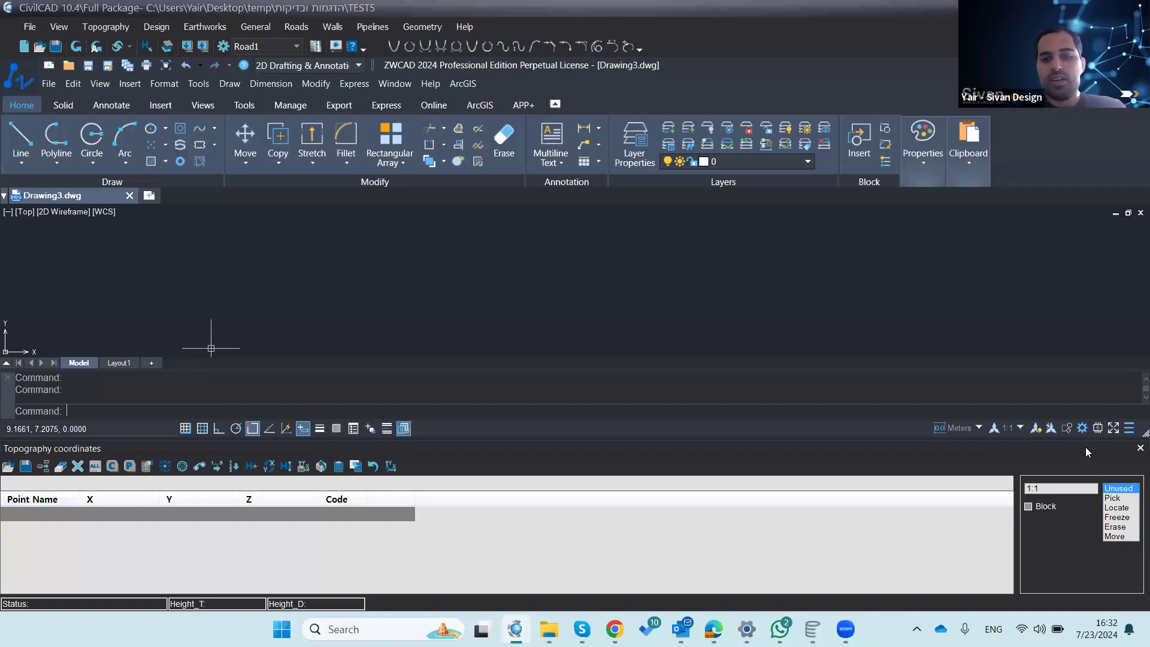
click(1140, 447)
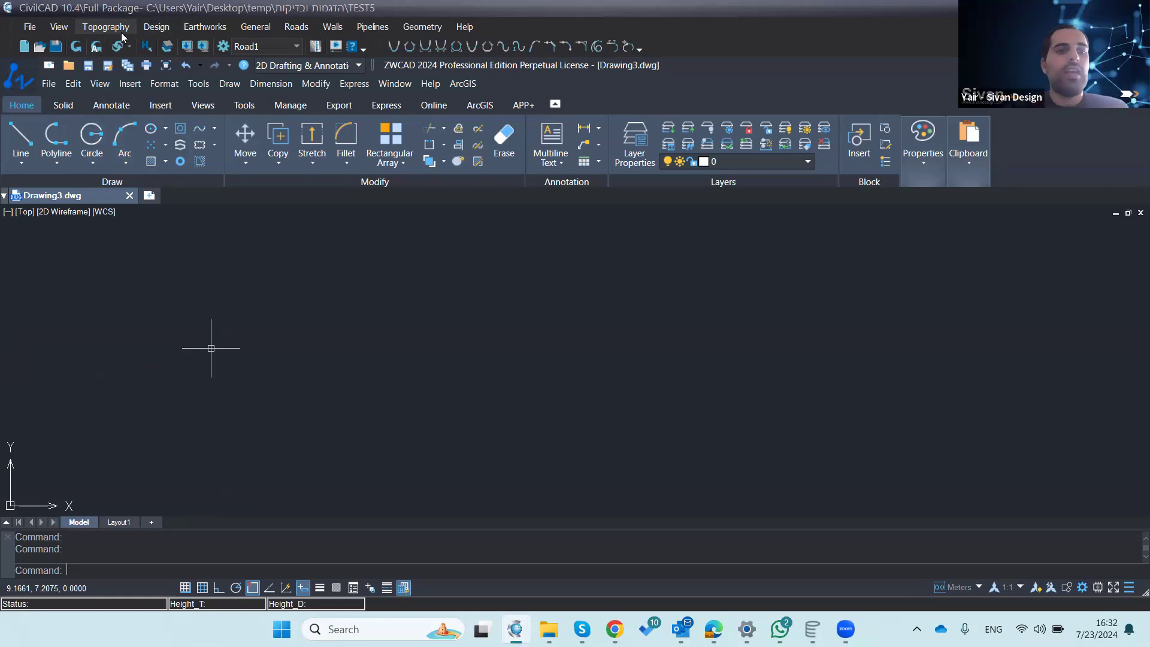
Step: Open the topography coordinates and browse to the CivilCAD 10.3 Samples folder for a point file to load
click(121, 32)
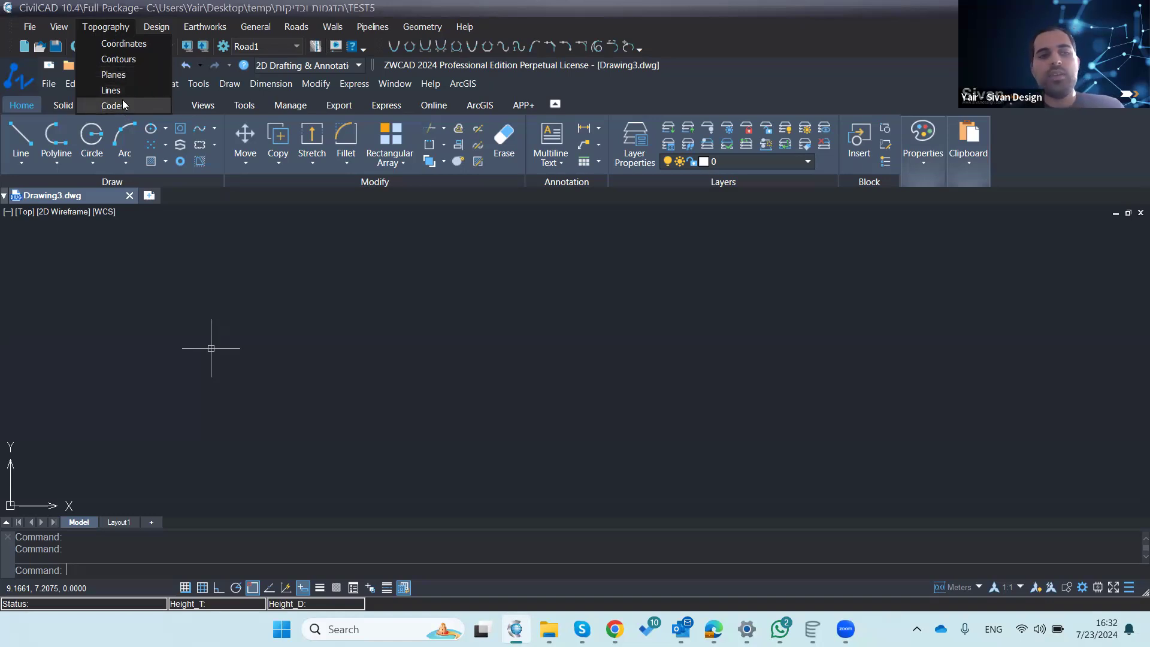
mouse_move(159, 27)
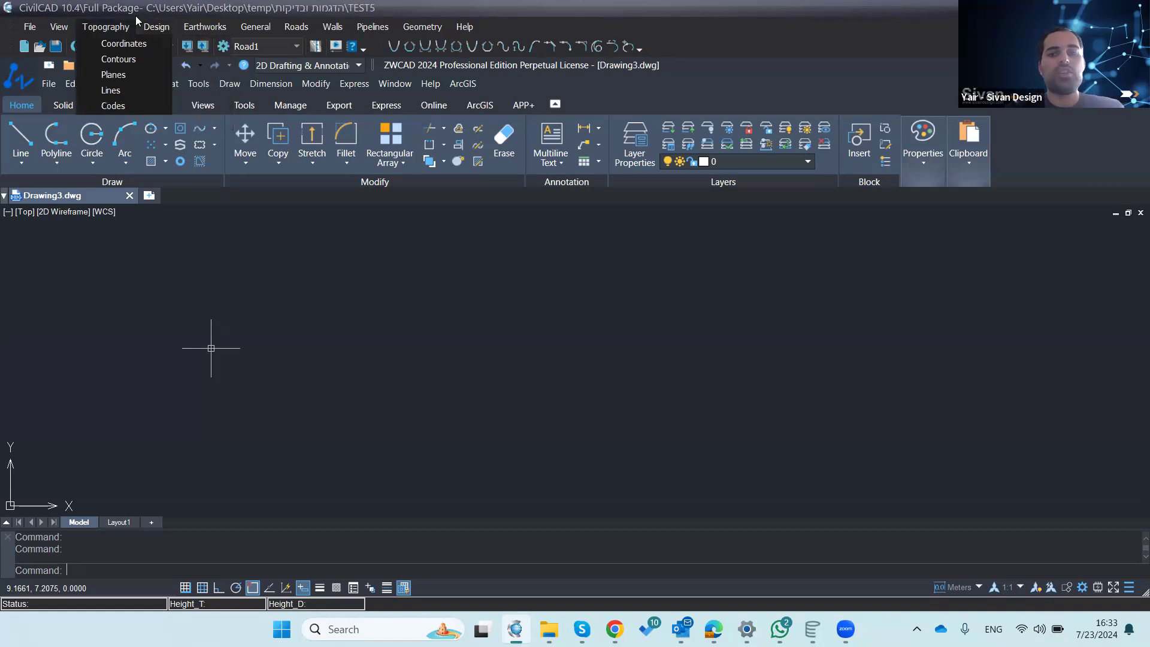
click(99, 45)
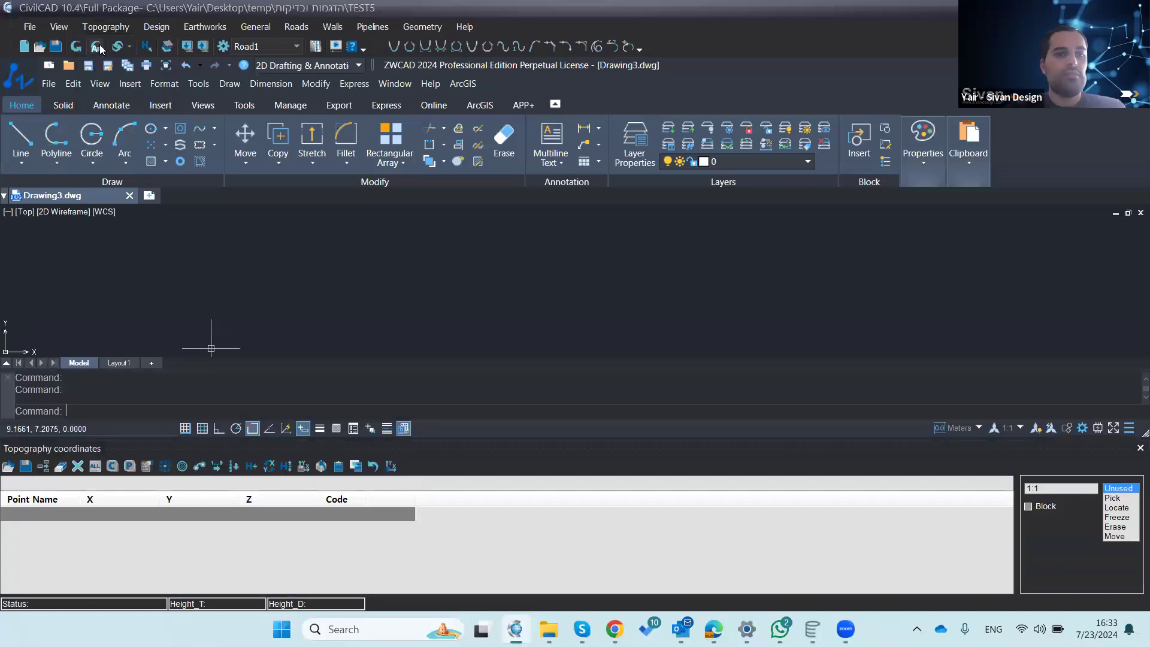
click(8, 466)
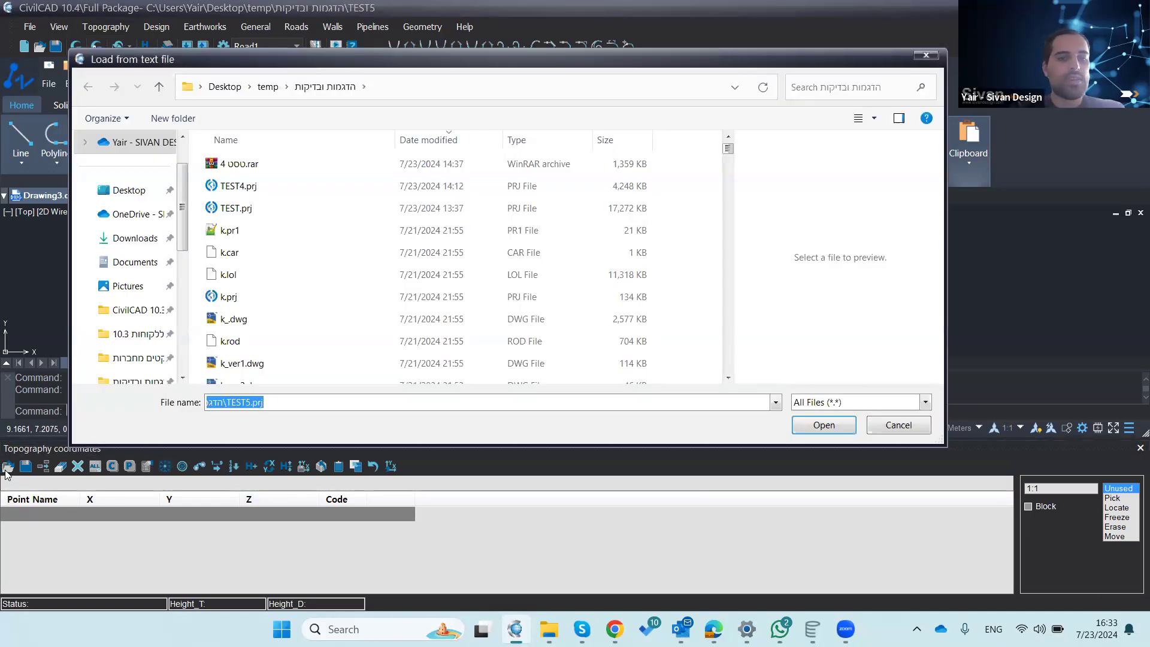
click(776, 403)
click(775, 404)
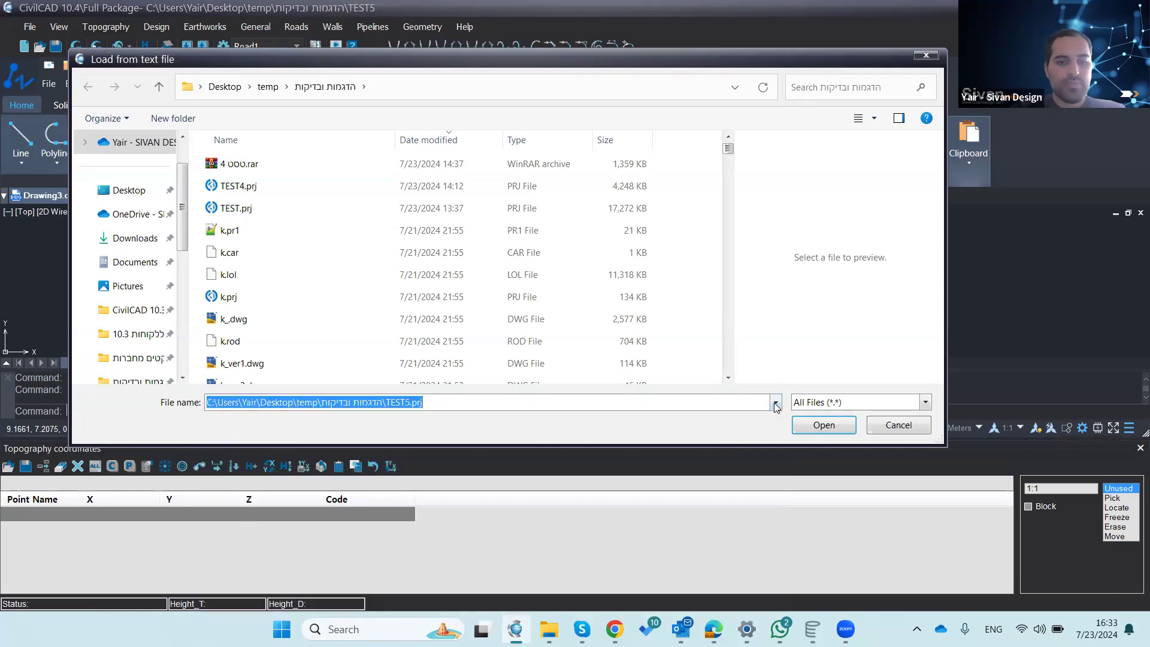
click(135, 309)
scroll(729, 179, down, 3)
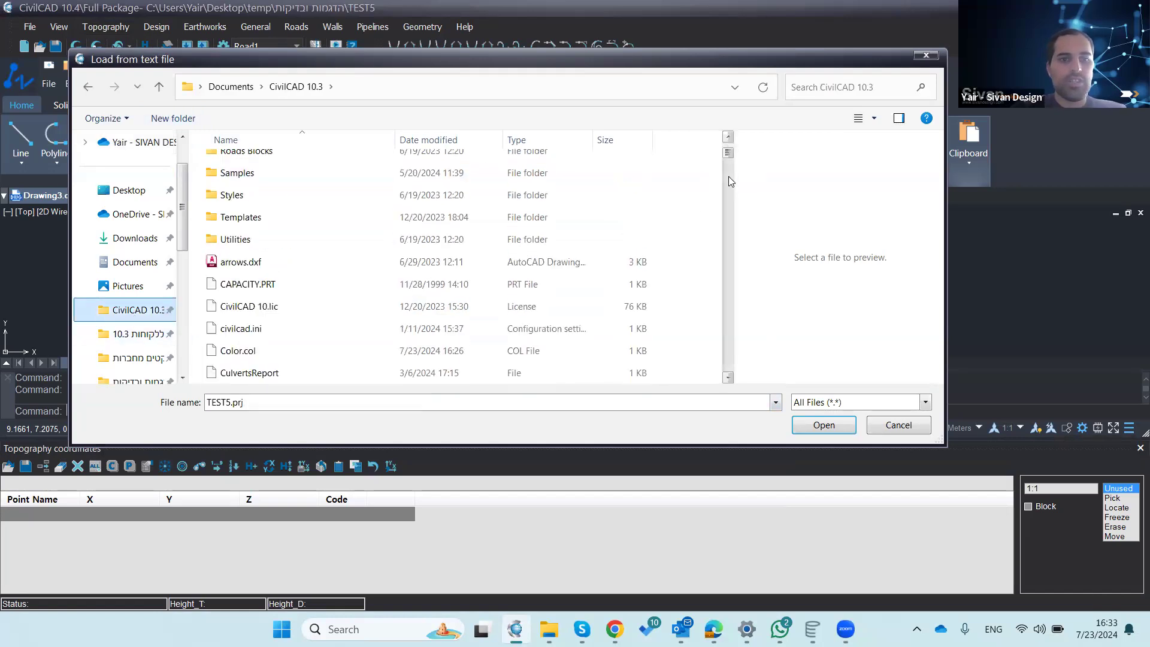
click(727, 137)
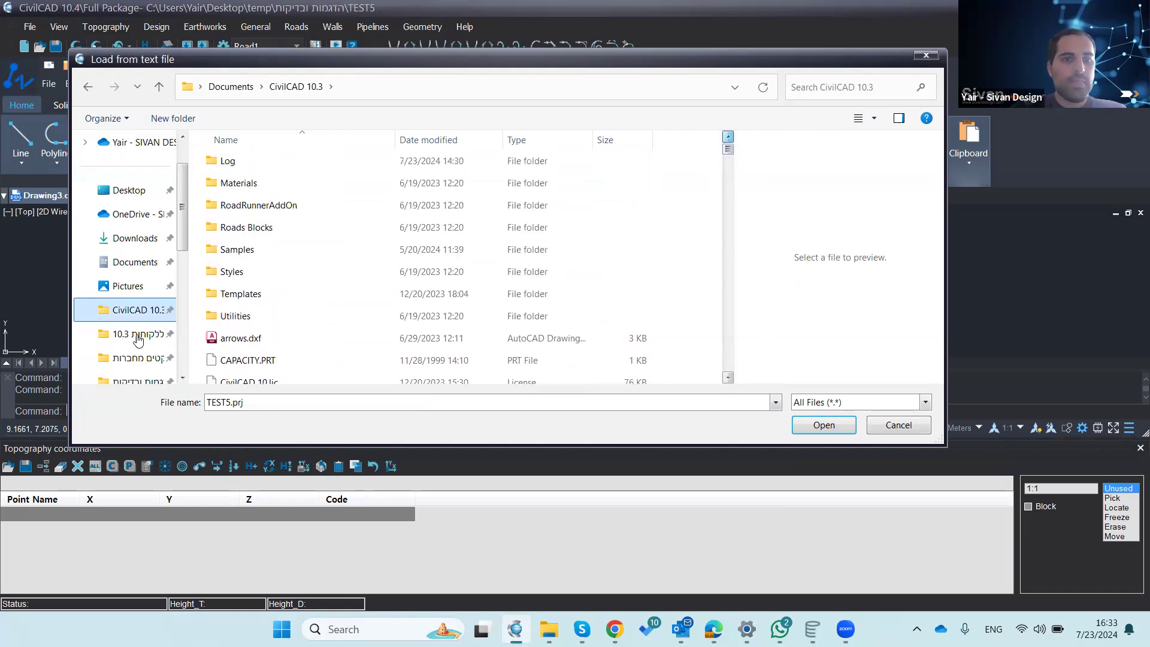
double_click(235, 271)
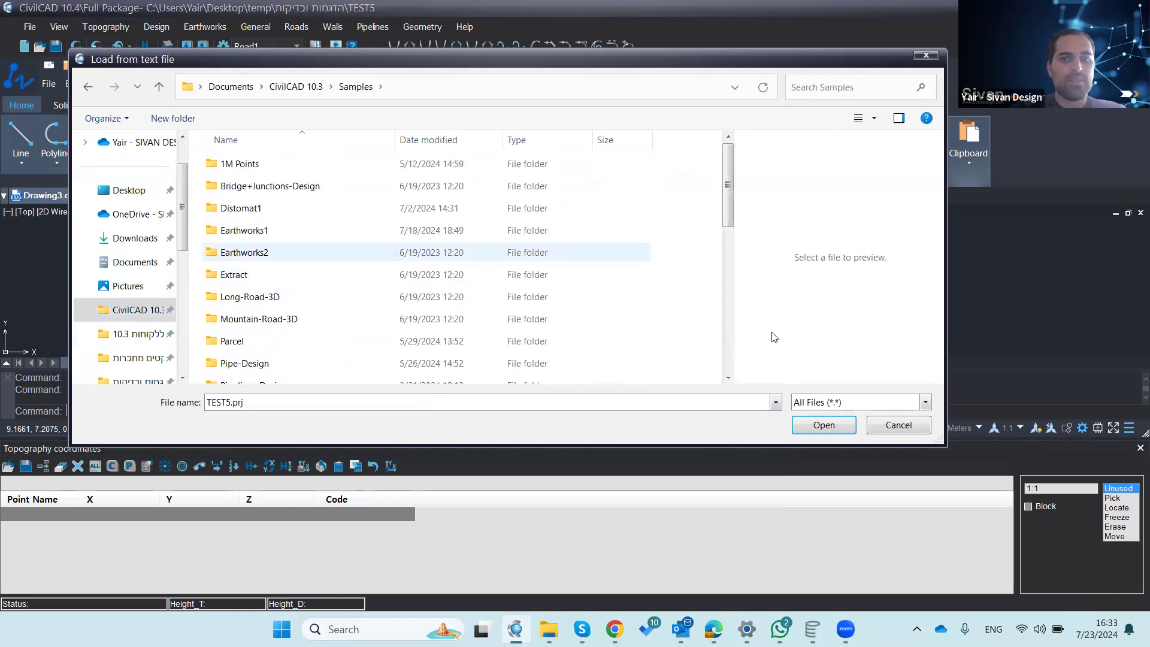
Step: Load the survey points from 3557-6.Reg into the topography coordinates table
click(728, 342)
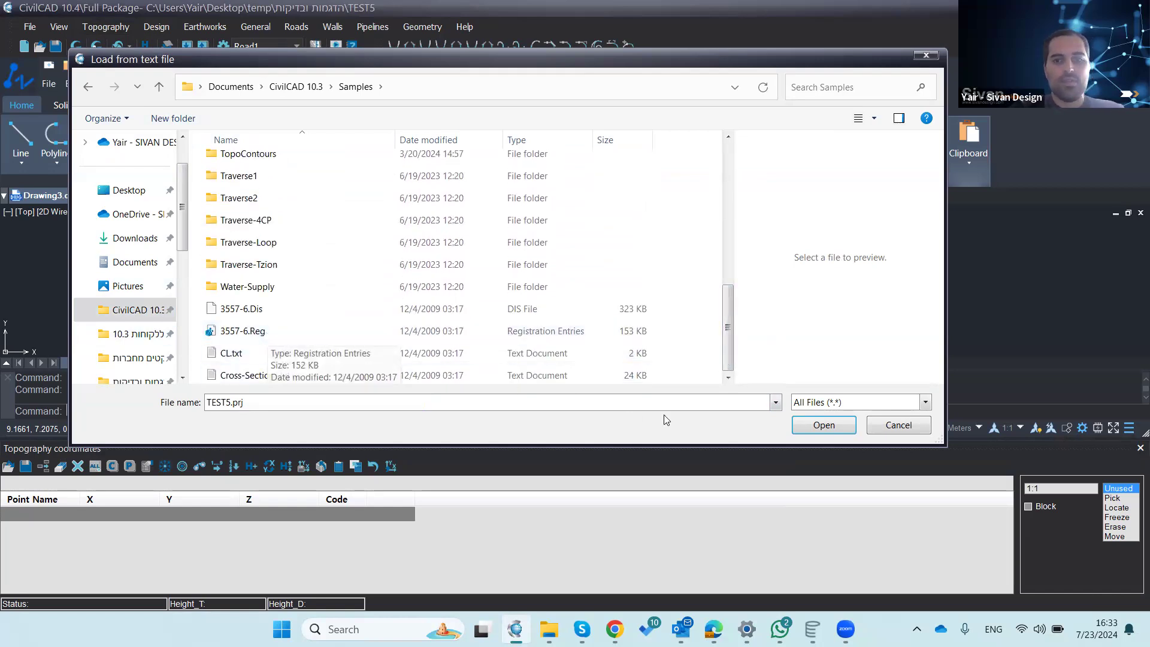
click(270, 334)
click(270, 333)
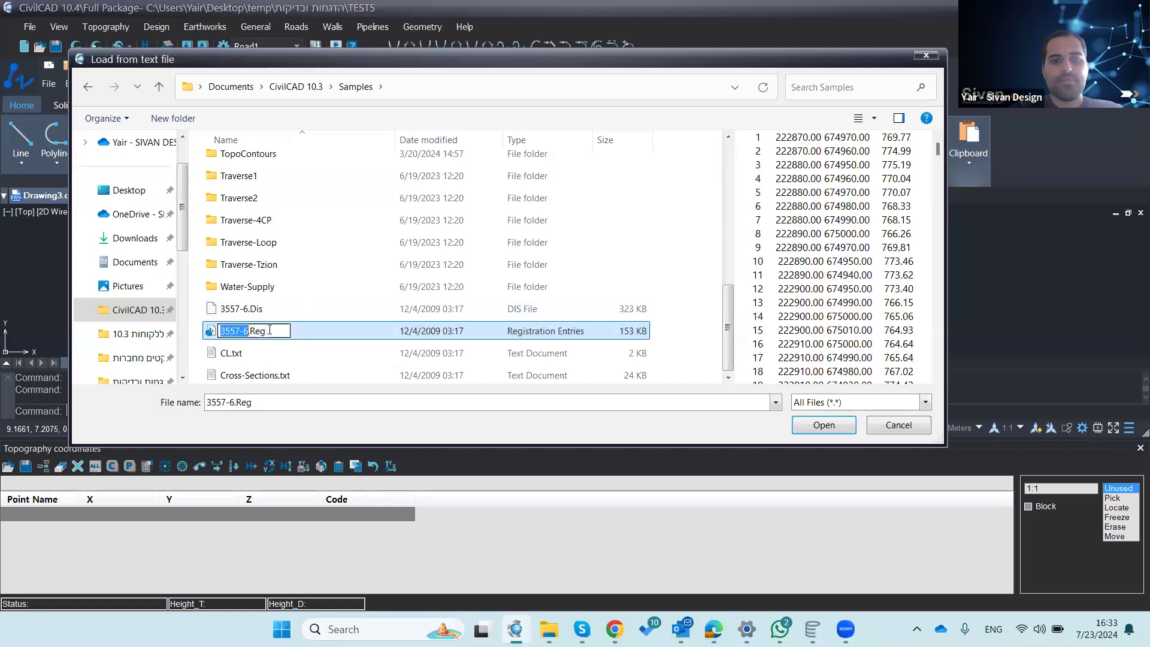
click(518, 330)
click(818, 425)
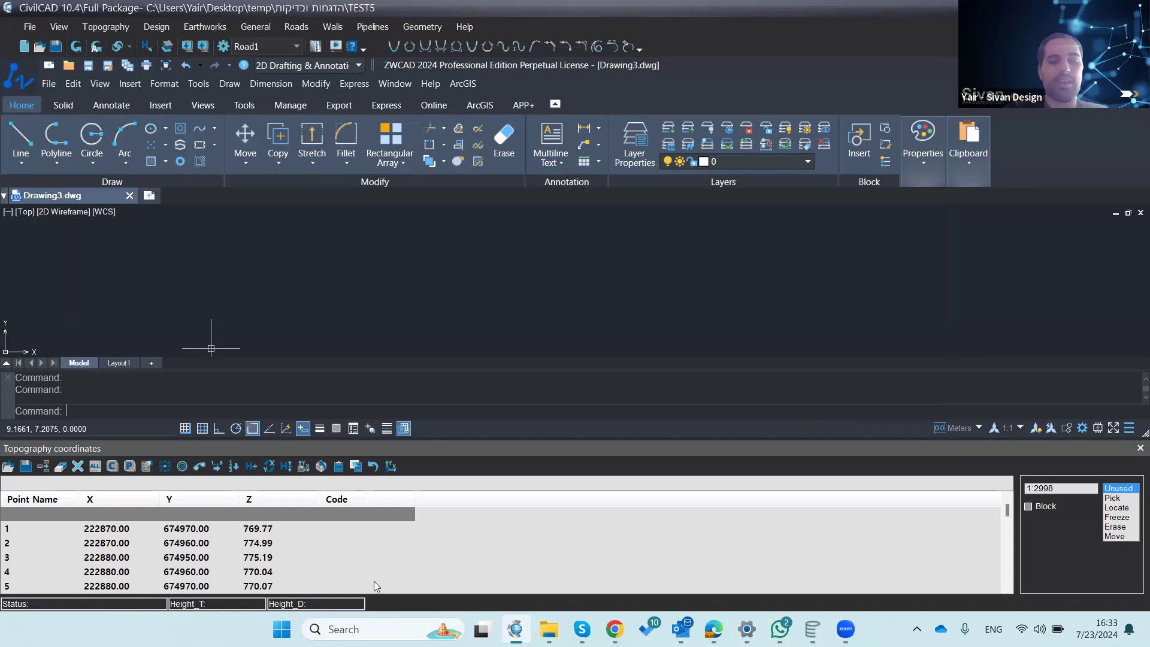
Step: Draw the loaded topography points in the drawing and examine their numbers, elevations and tree symbols
scroll(165, 555, down, 2)
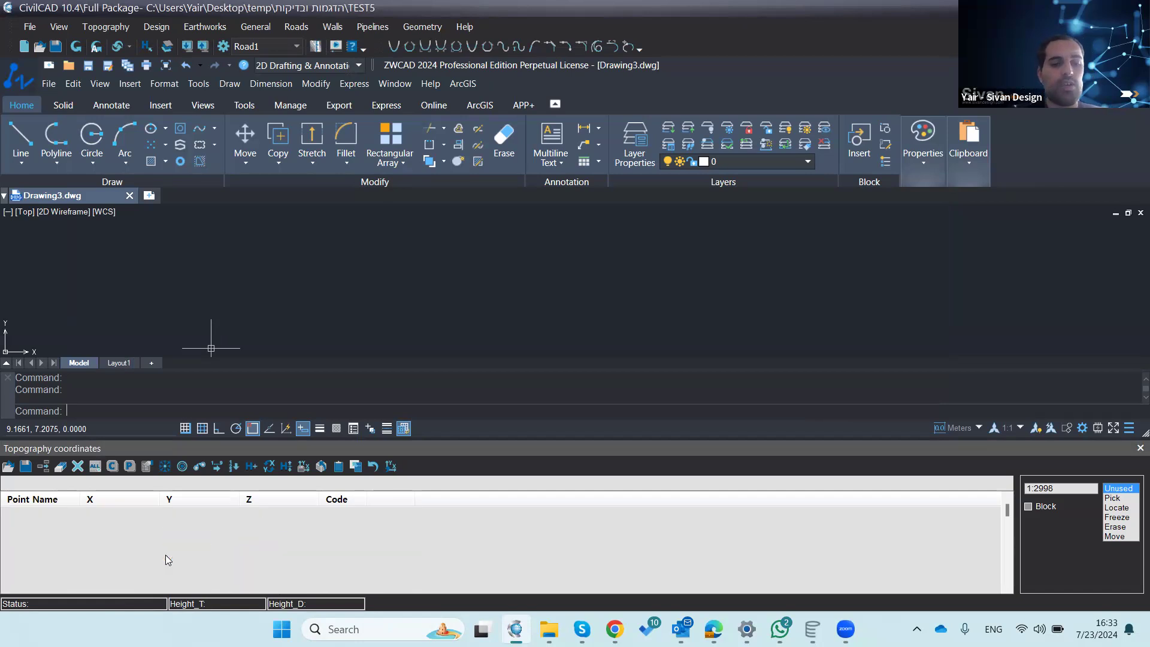
click(166, 556)
click(177, 543)
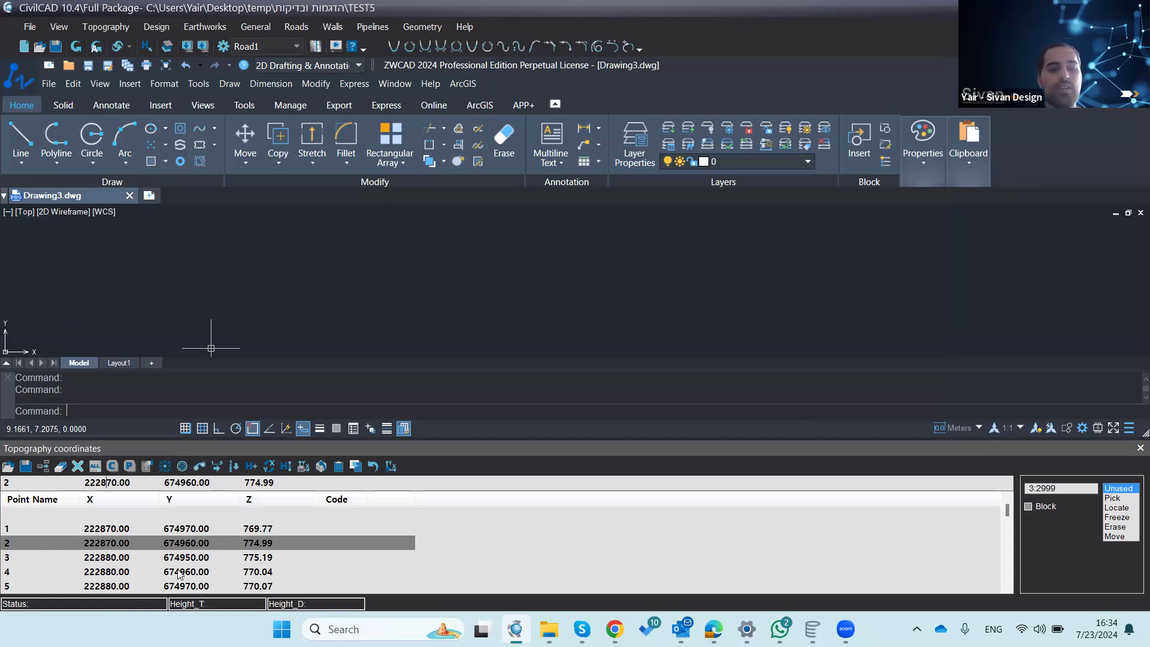
click(434, 569)
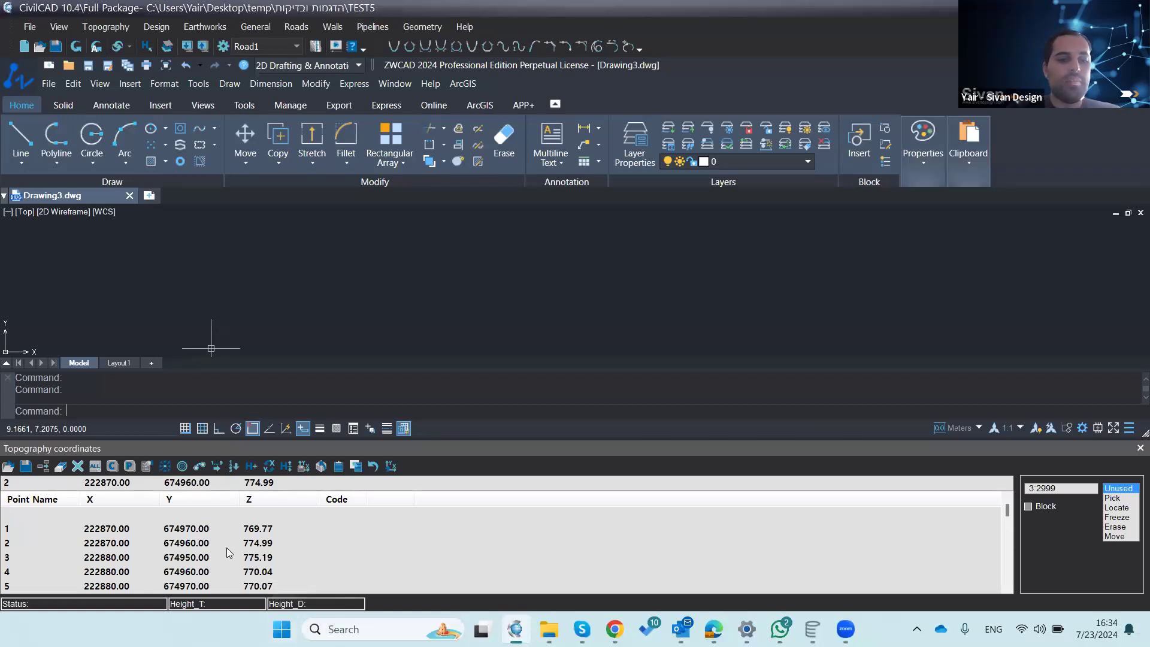
click(76, 48)
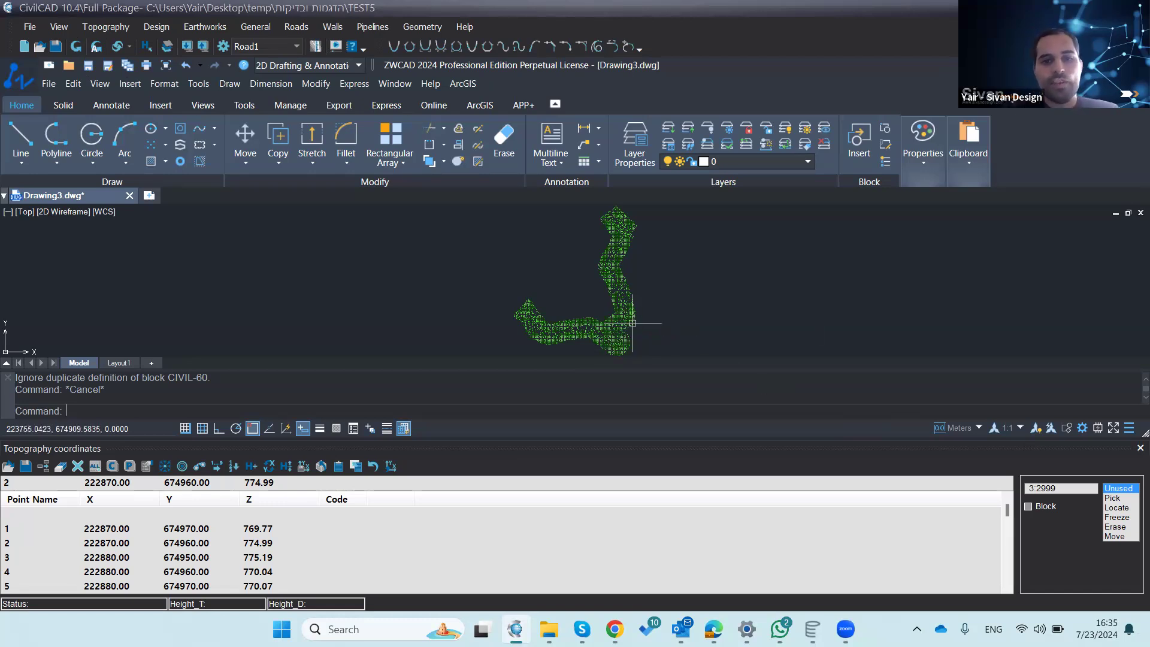
scroll(632, 323, up, 4)
scroll(632, 323, up, 6)
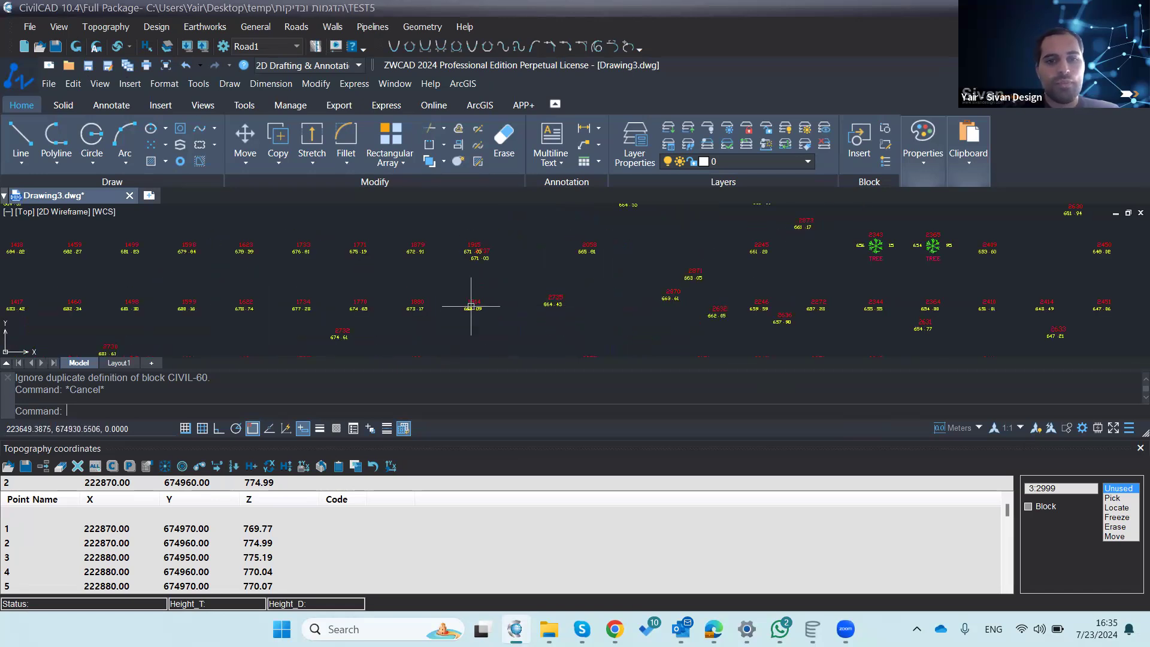
scroll(458, 310, up, 4)
scroll(458, 310, down, 10)
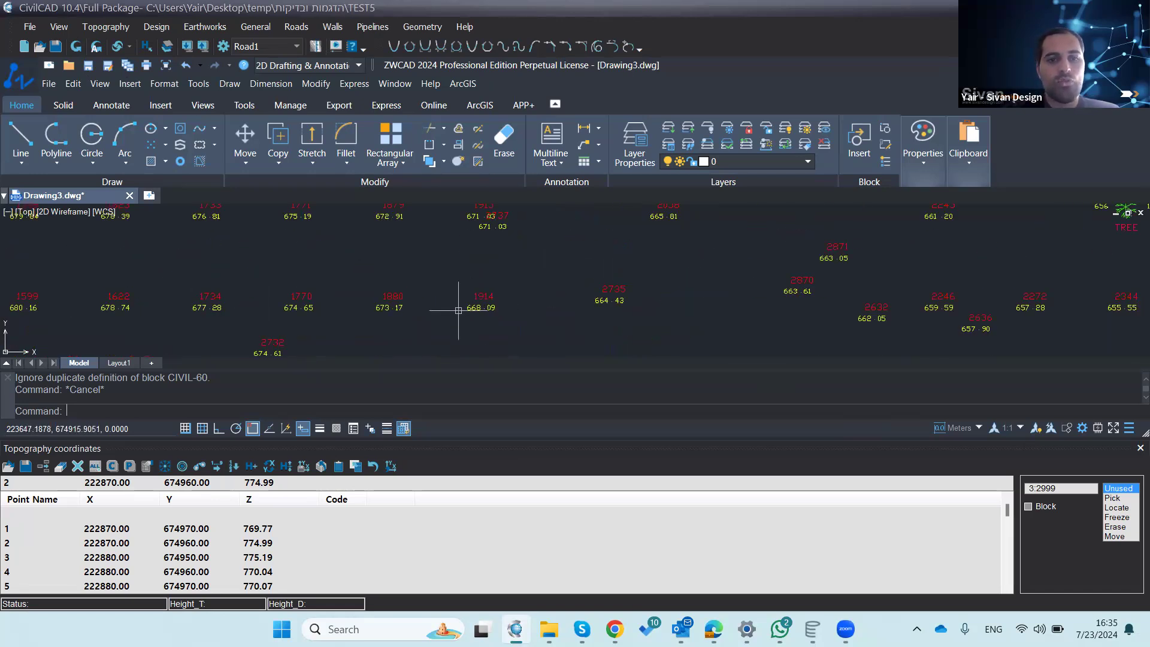
scroll(458, 310, down, 6)
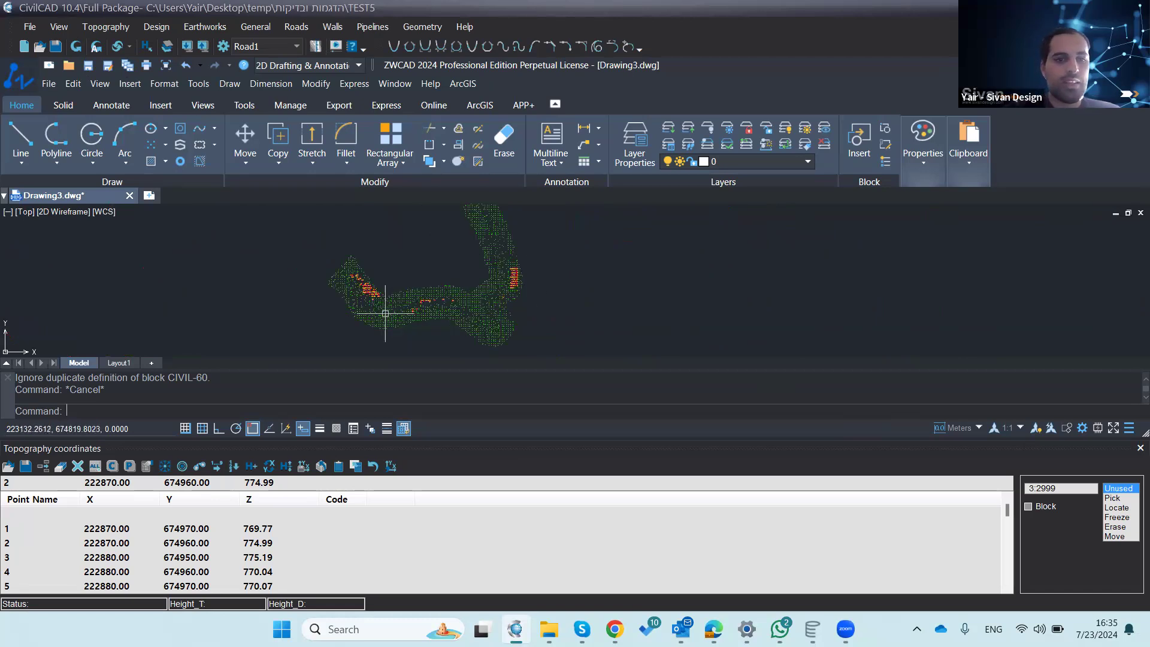
Step: Show the topography Contours settings with the coordinates table closed
click(1140, 448)
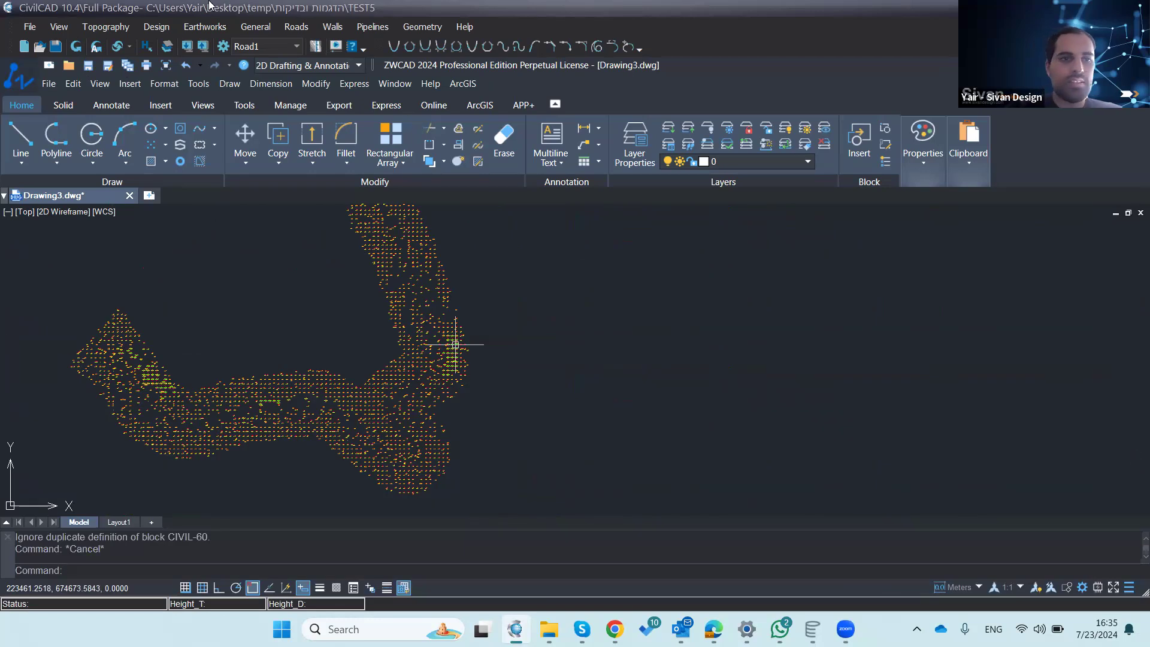
click(124, 30)
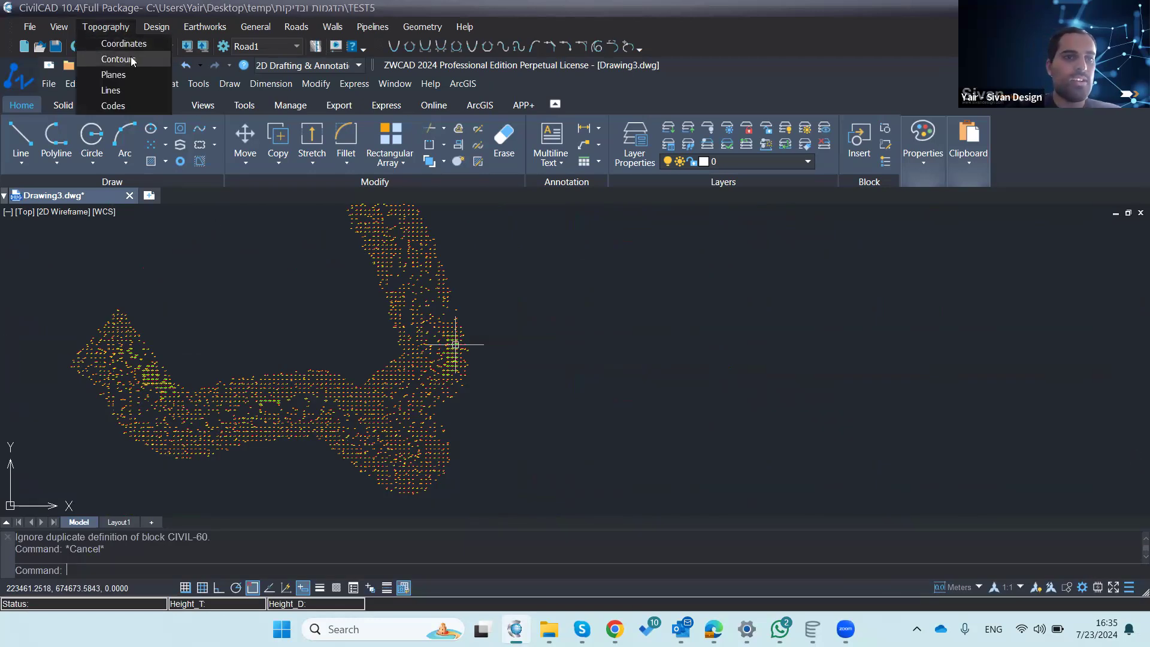
click(130, 60)
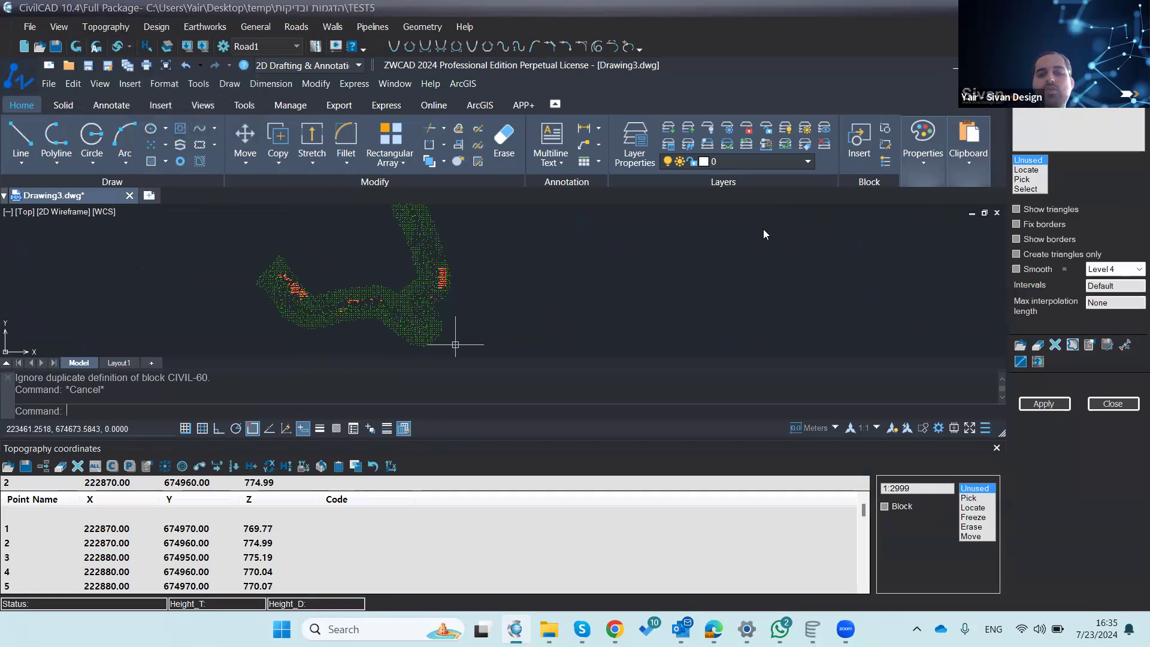
click(996, 449)
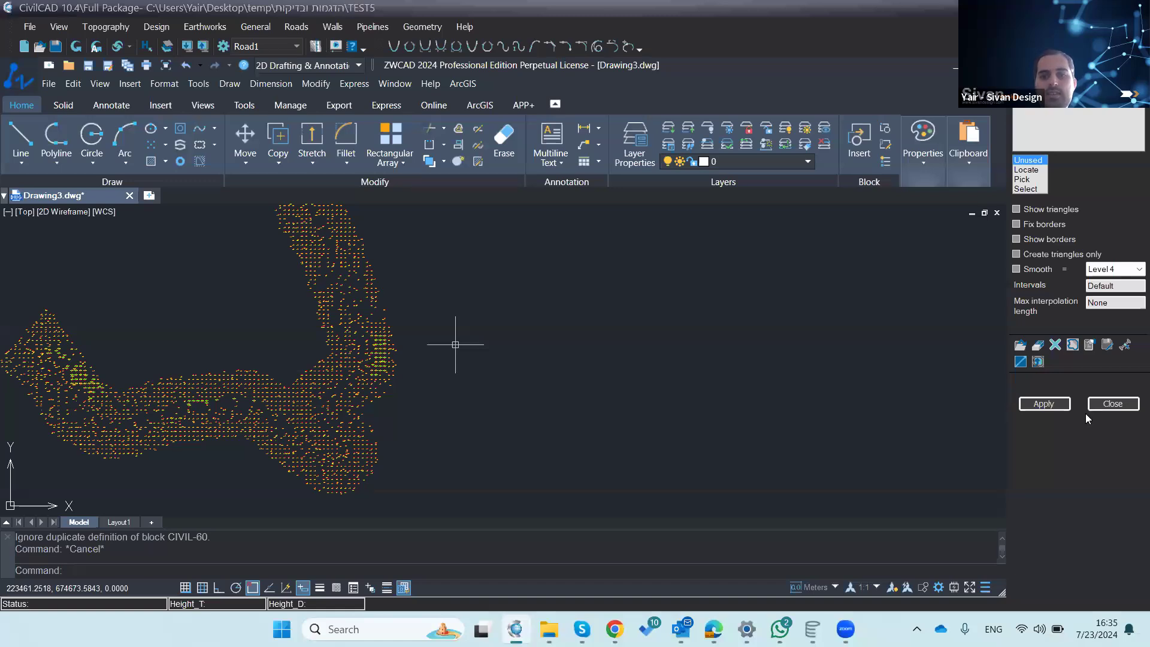
Step: Open the topography Lines tool and examine the point area where lines can be defined
click(101, 25)
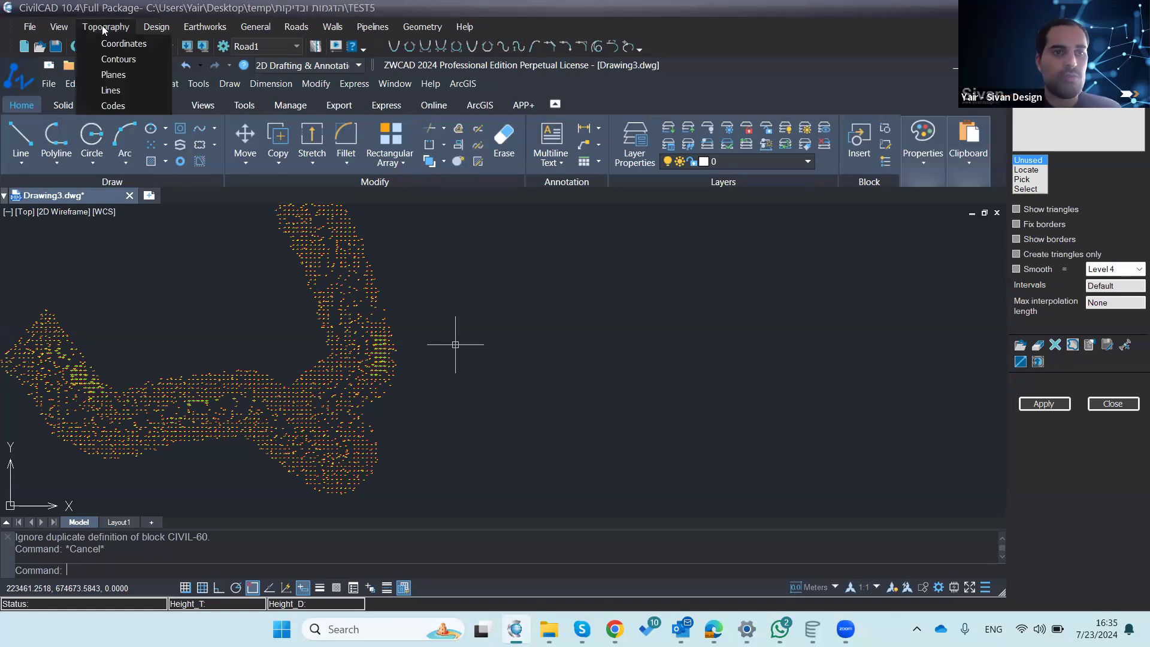
click(110, 91)
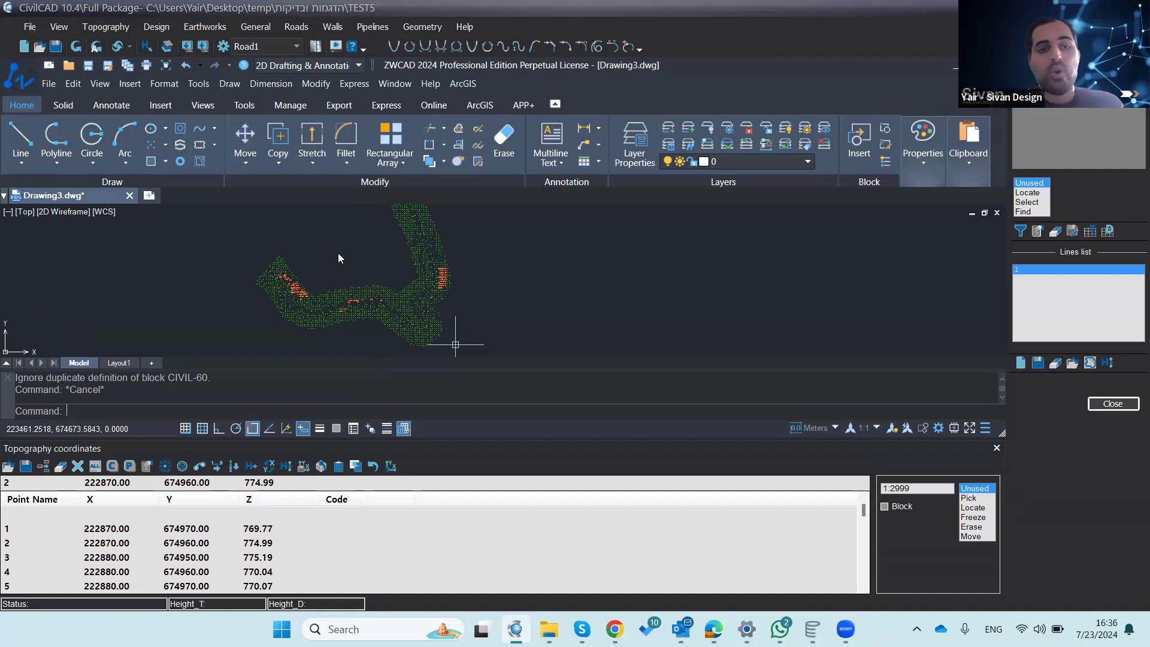
scroll(384, 296, up, 5)
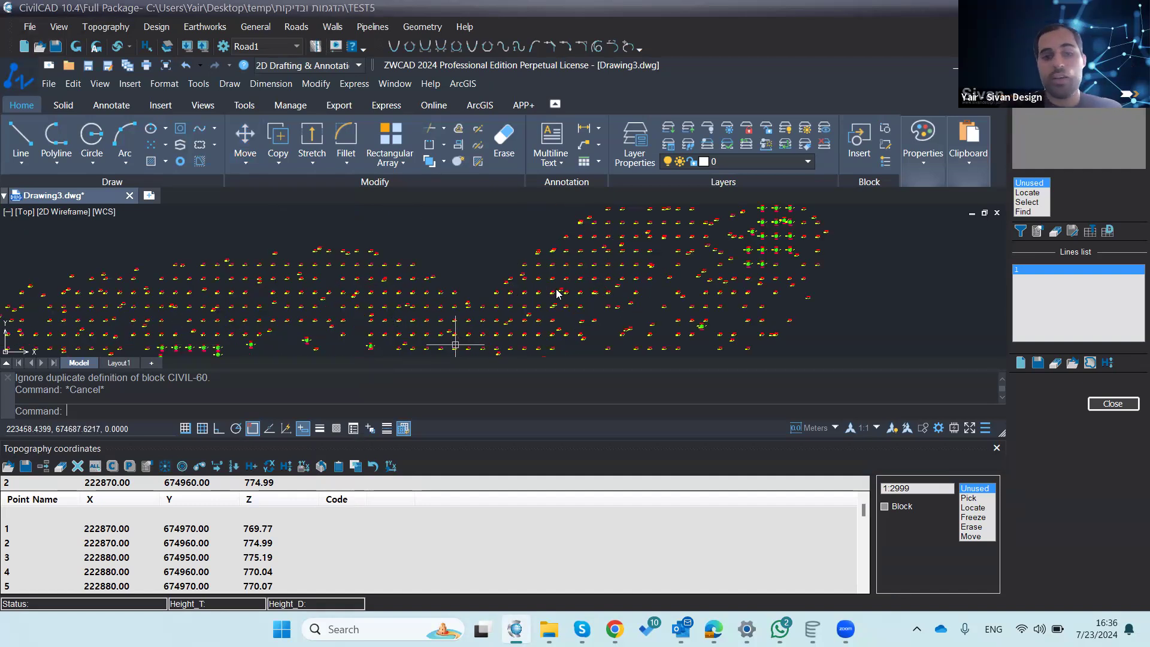
scroll(557, 222, down, 5)
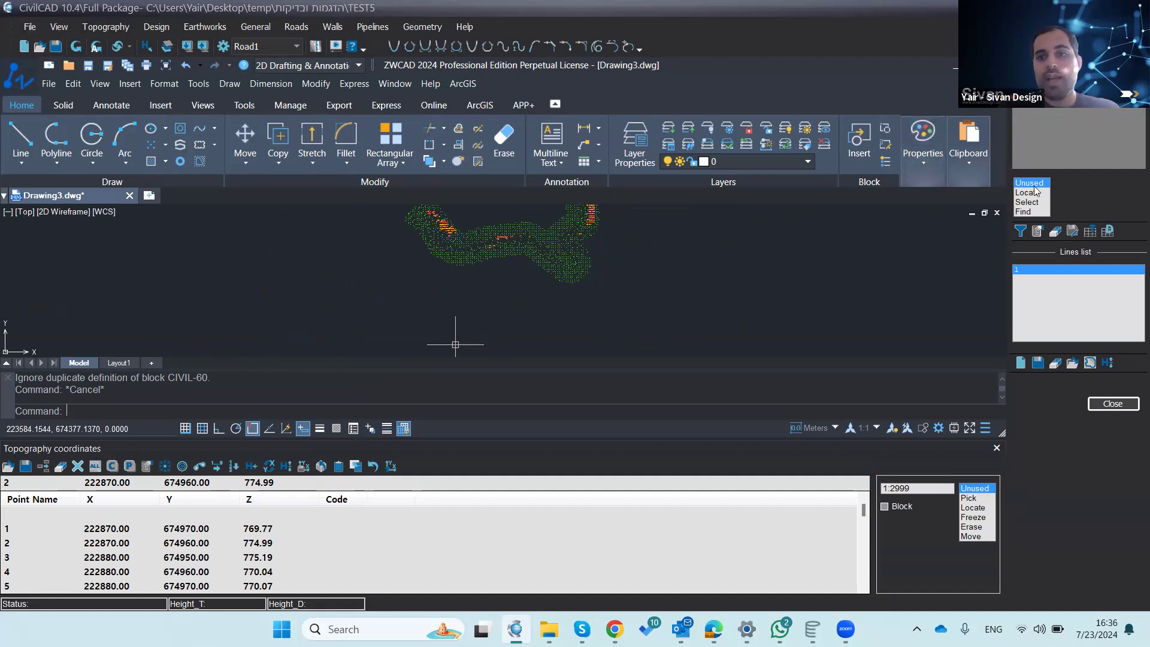
Step: Load the topography lines from the sample file 3557-6.Dis without appending its coordinates to the coordinates list
click(1071, 363)
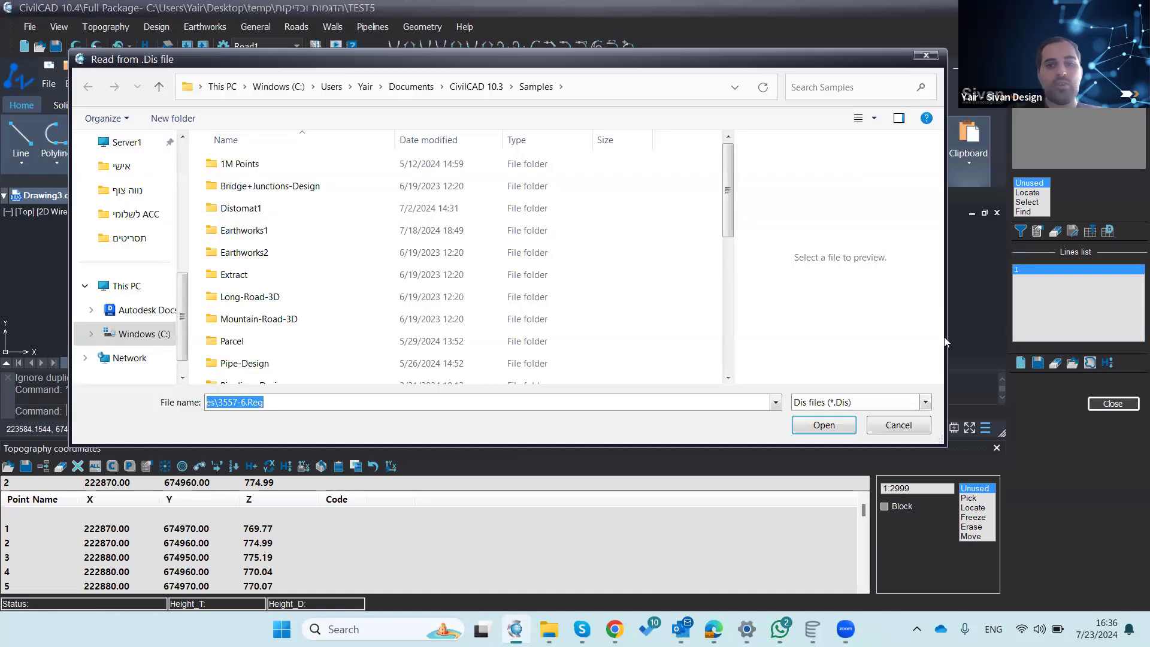
scroll(731, 335, down, 6)
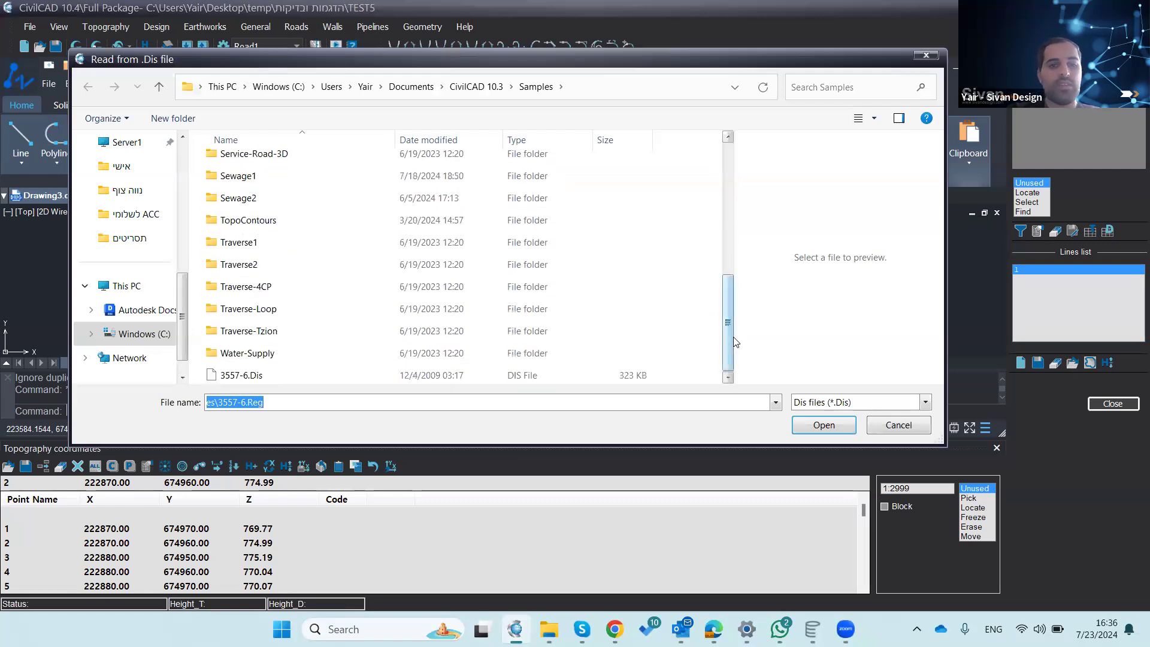
click(269, 375)
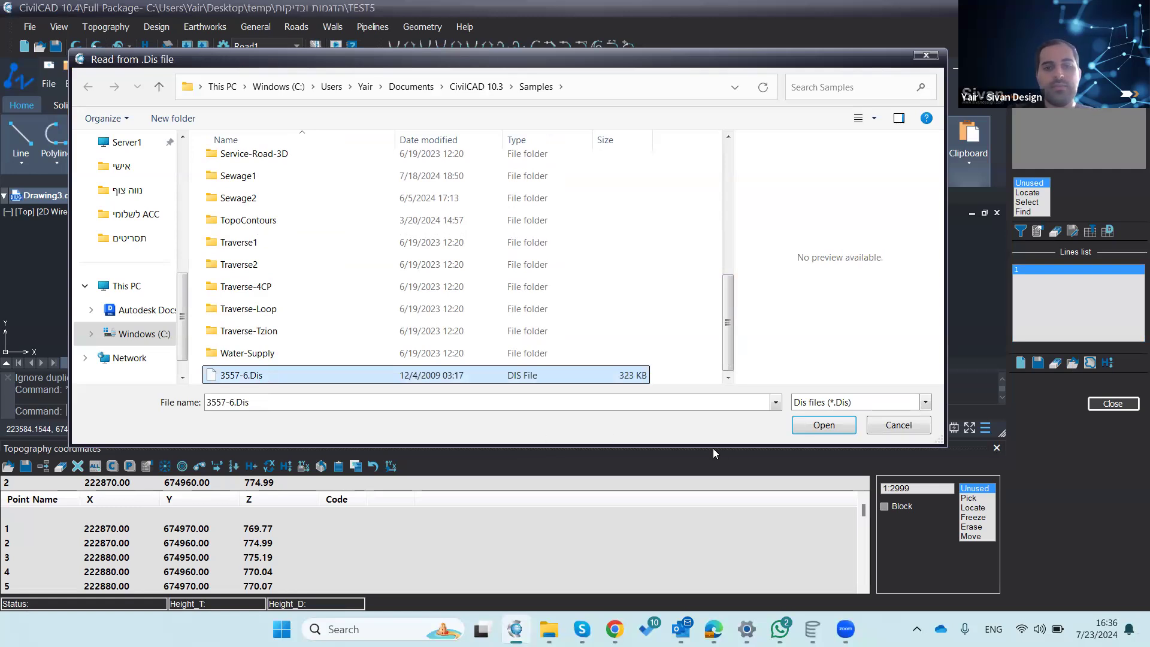
click(808, 425)
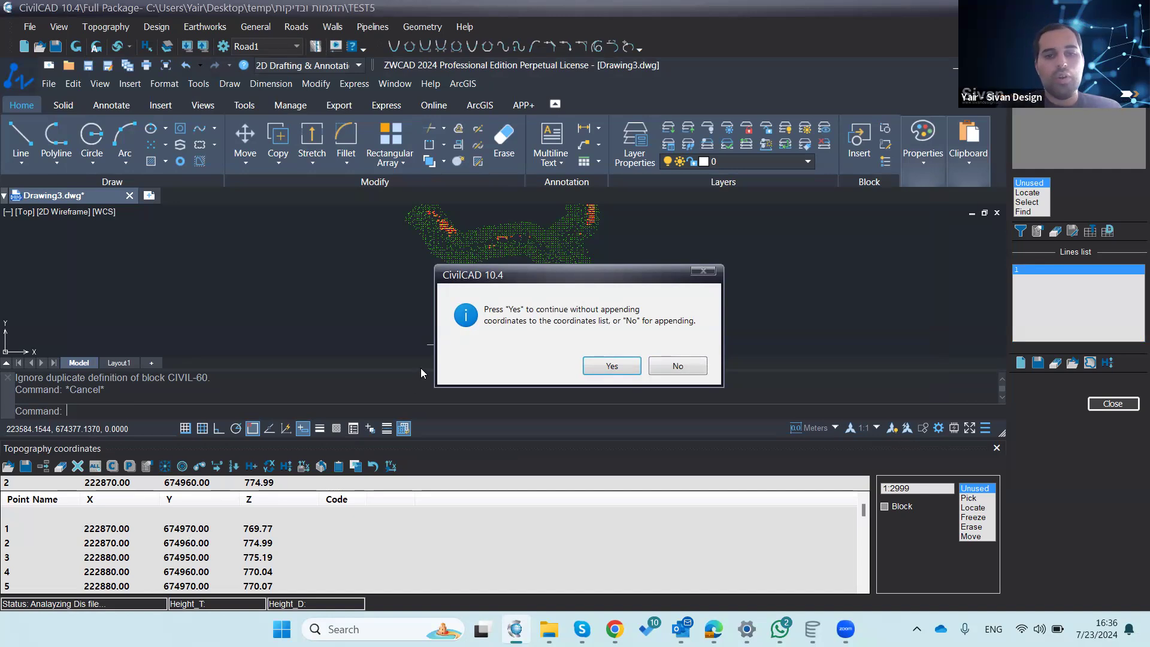
click(590, 370)
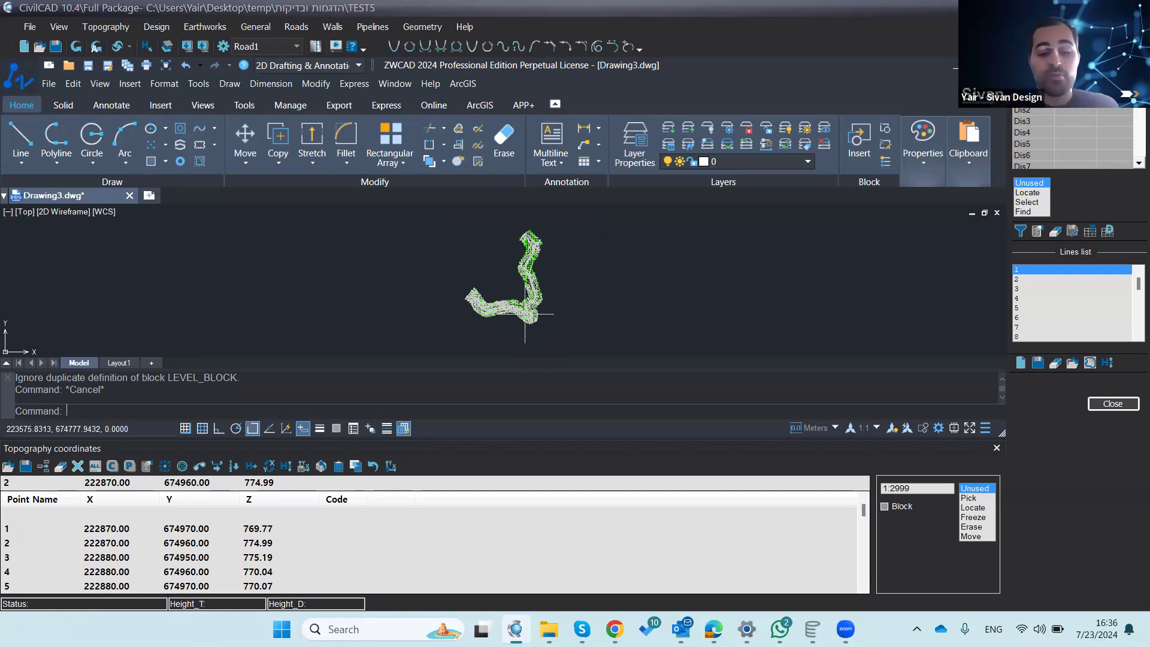
scroll(522, 313, up, 2)
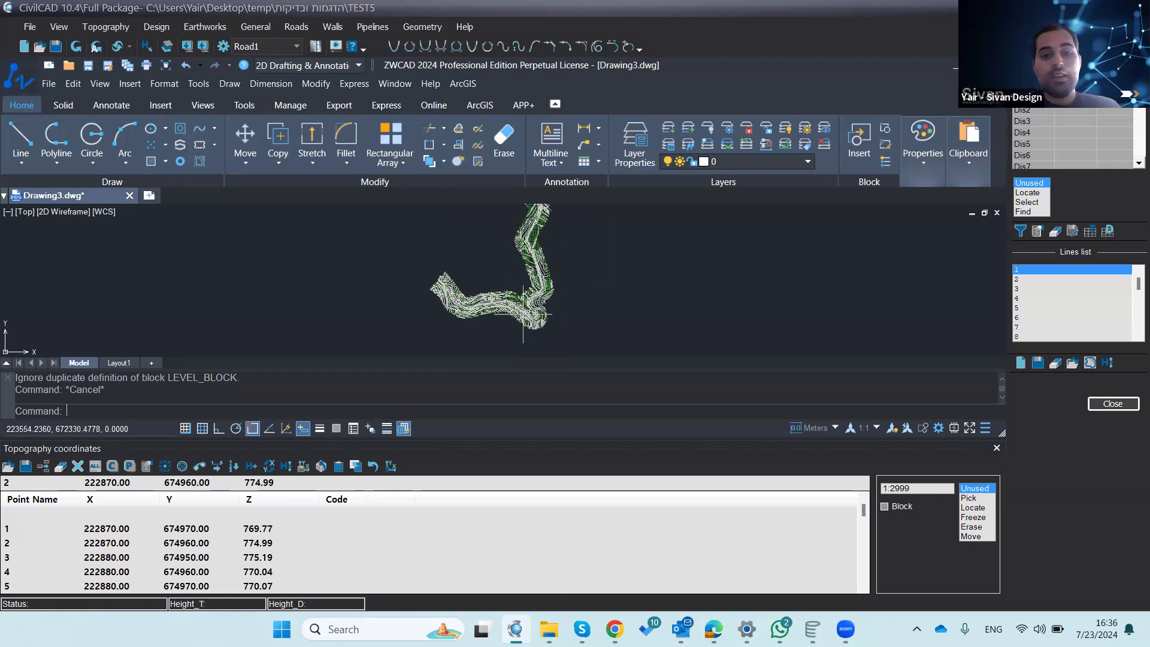
scroll(523, 314, up, 5)
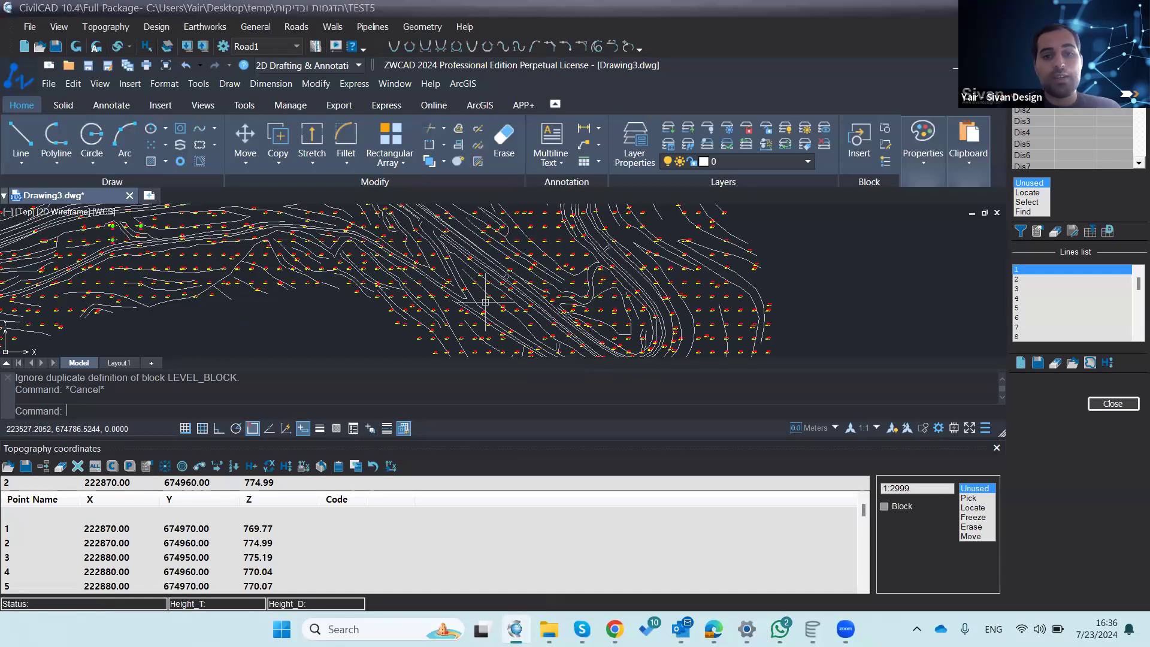
scroll(485, 302, down, 5)
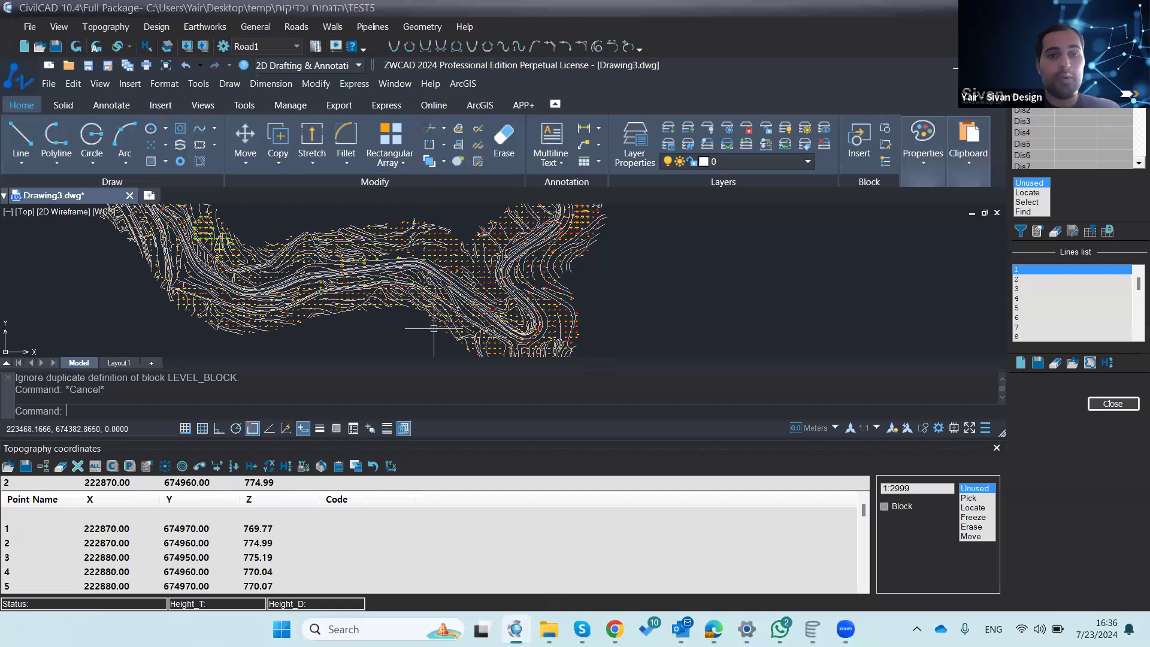
scroll(434, 328, down, 2)
scroll(383, 330, down, 2)
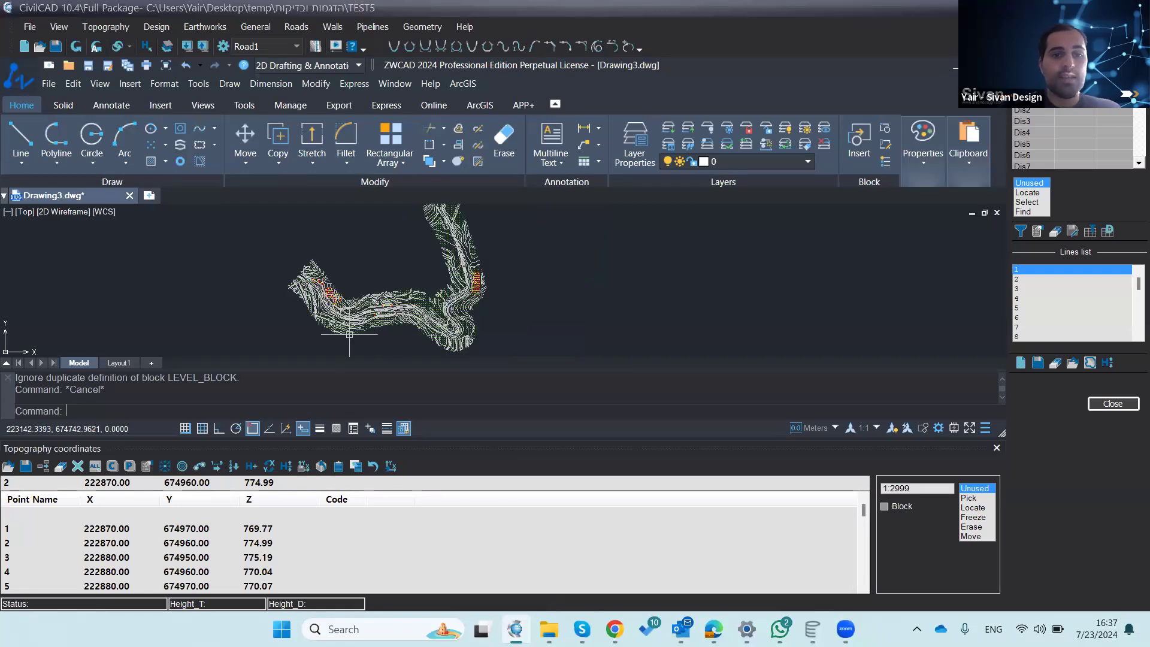
Step: Generate topography contours with the default interval and close the topography coordinates table
click(107, 27)
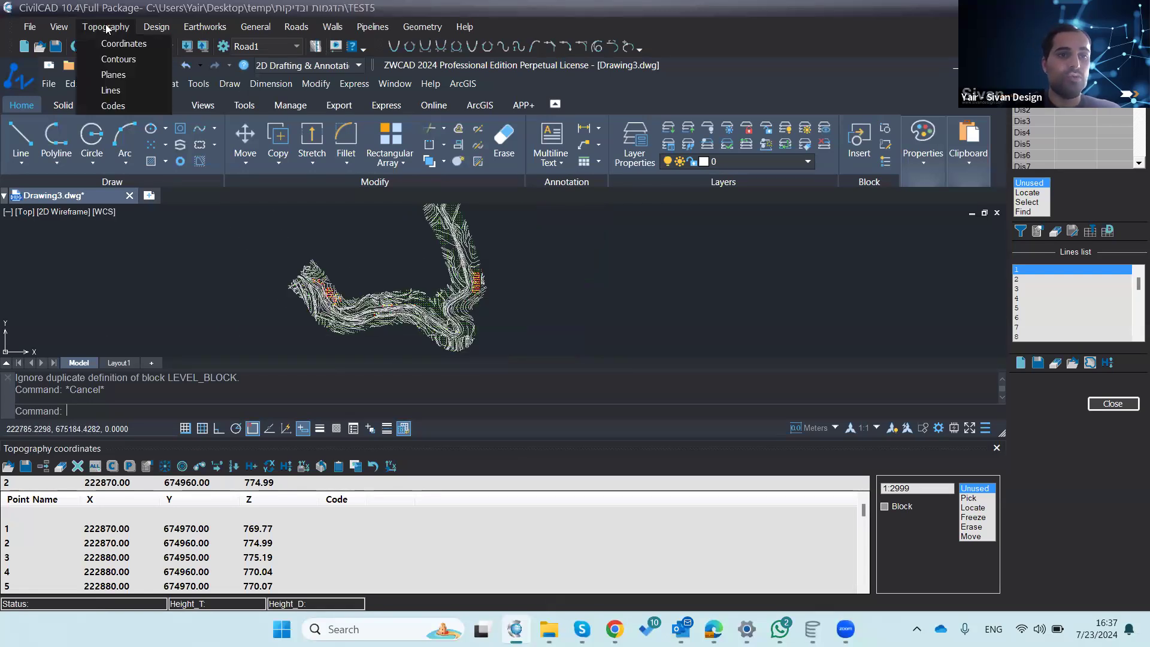
click(116, 59)
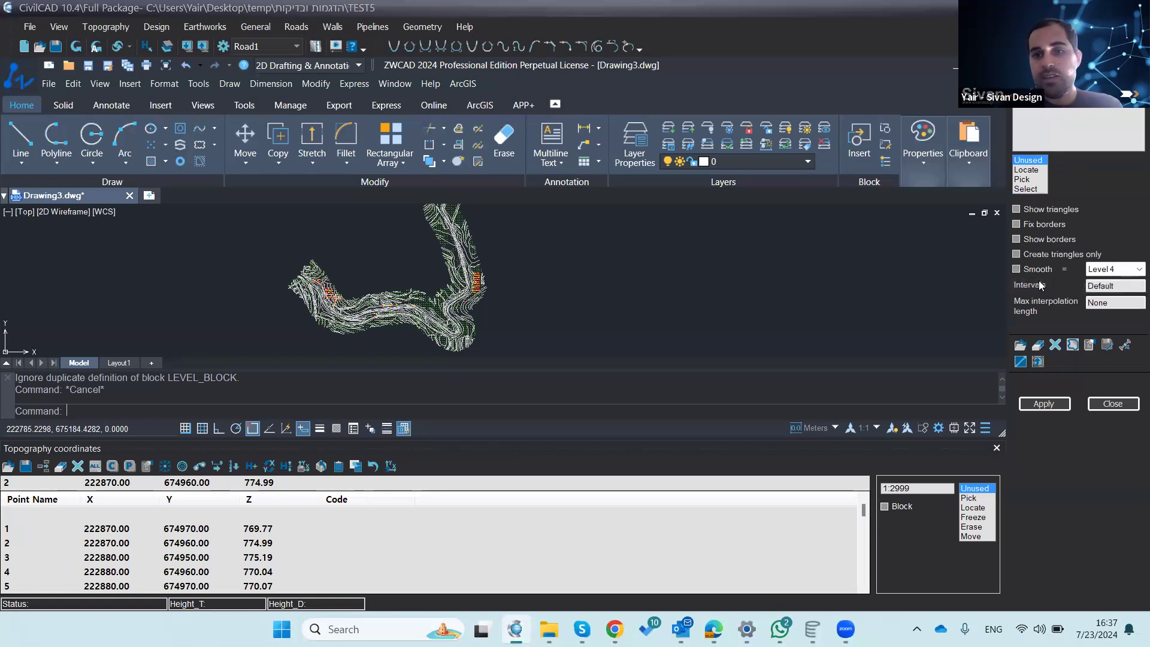
click(1037, 407)
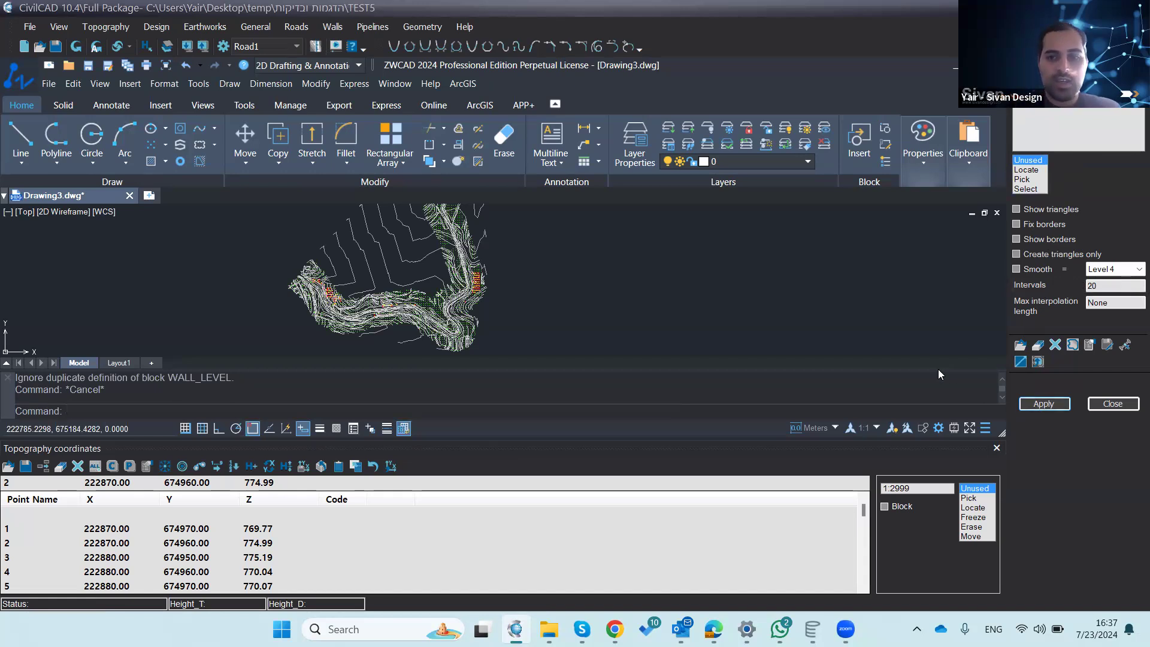
click(996, 449)
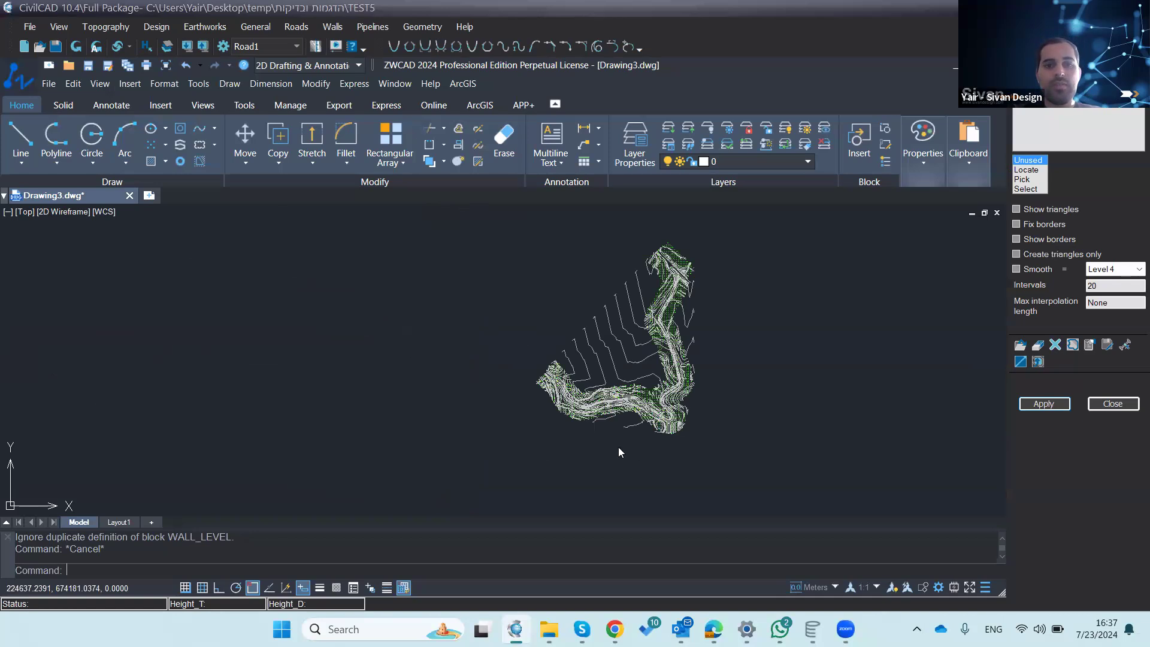
scroll(745, 340, up, 2)
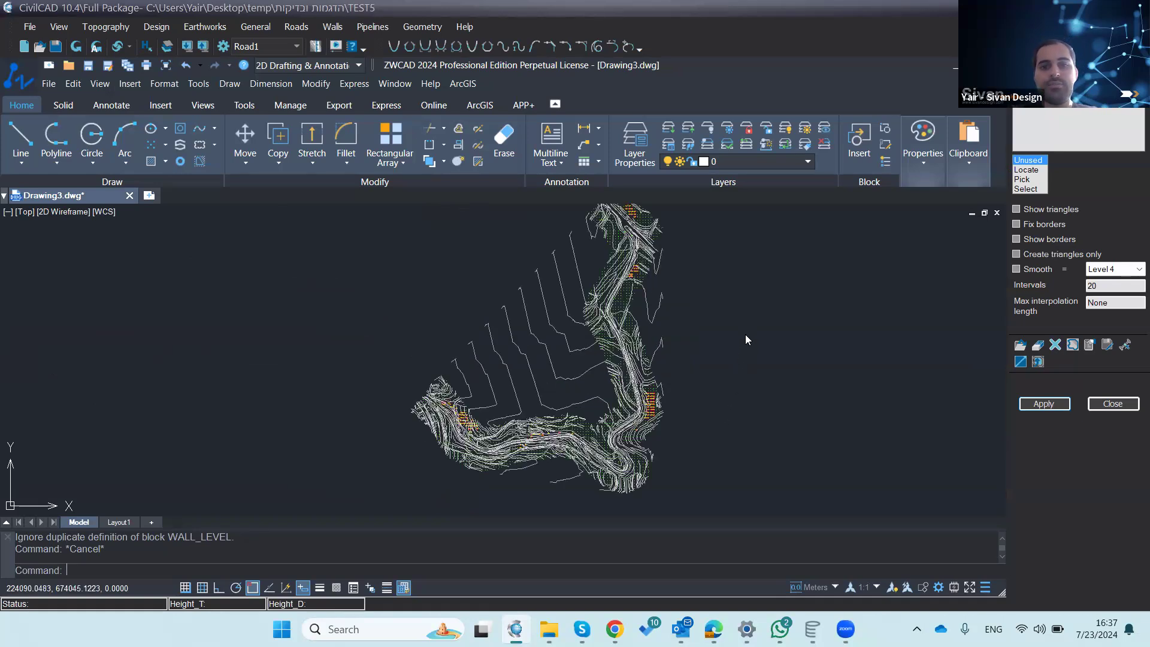
Step: Set the contour interval to 0.5 and regenerate the contours for the whole area
double_click(1109, 284)
text(0.5)
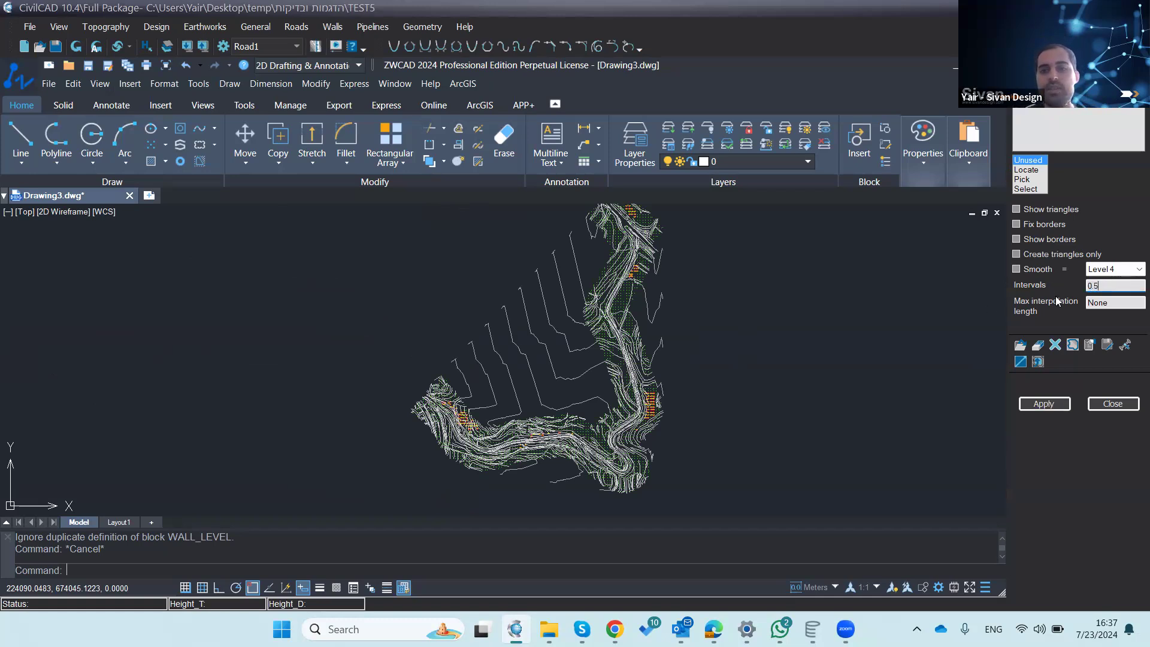
click(1044, 404)
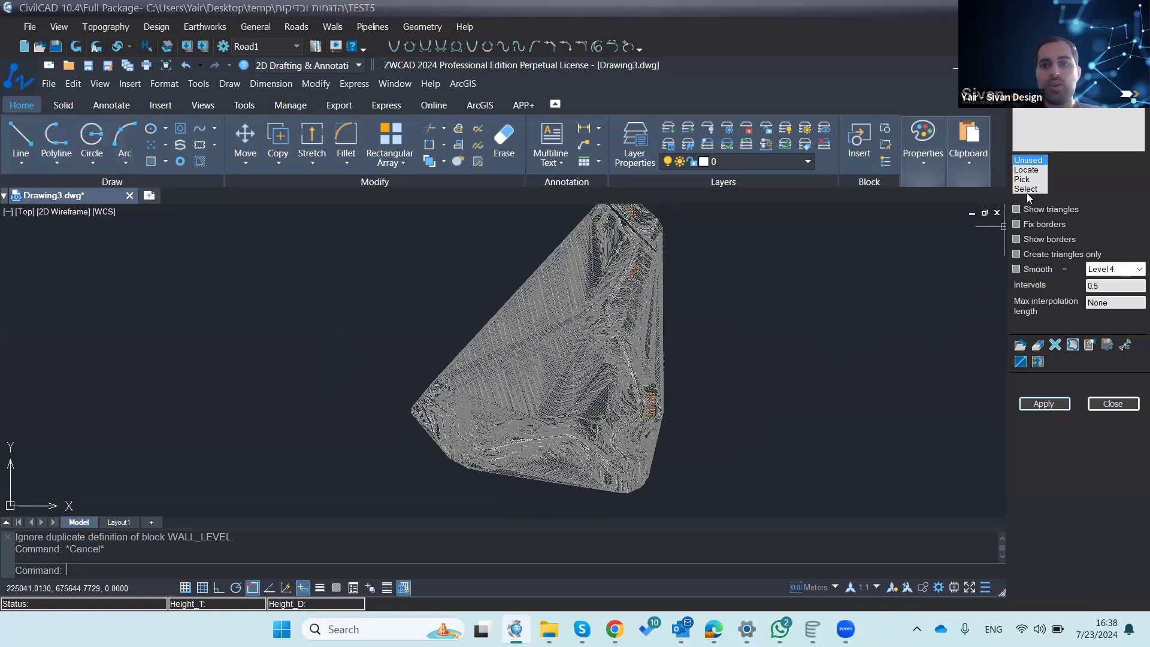
Step: Draw a closed four-point polyline around the southwestern end of the contoured strip
click(56, 141)
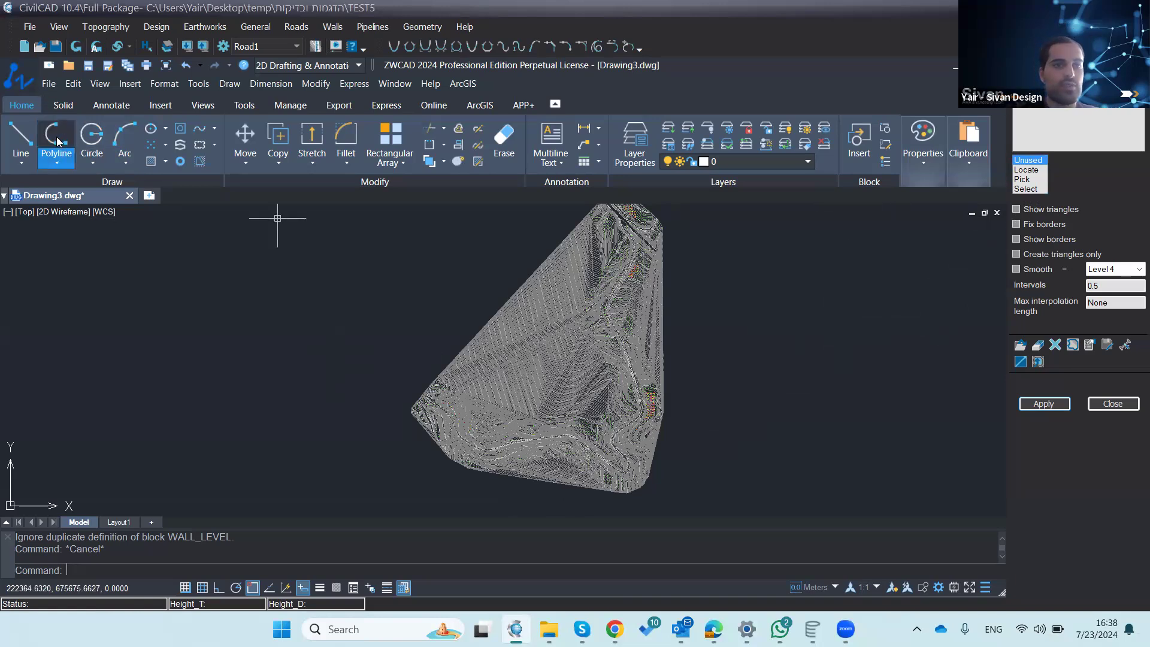
click(414, 413)
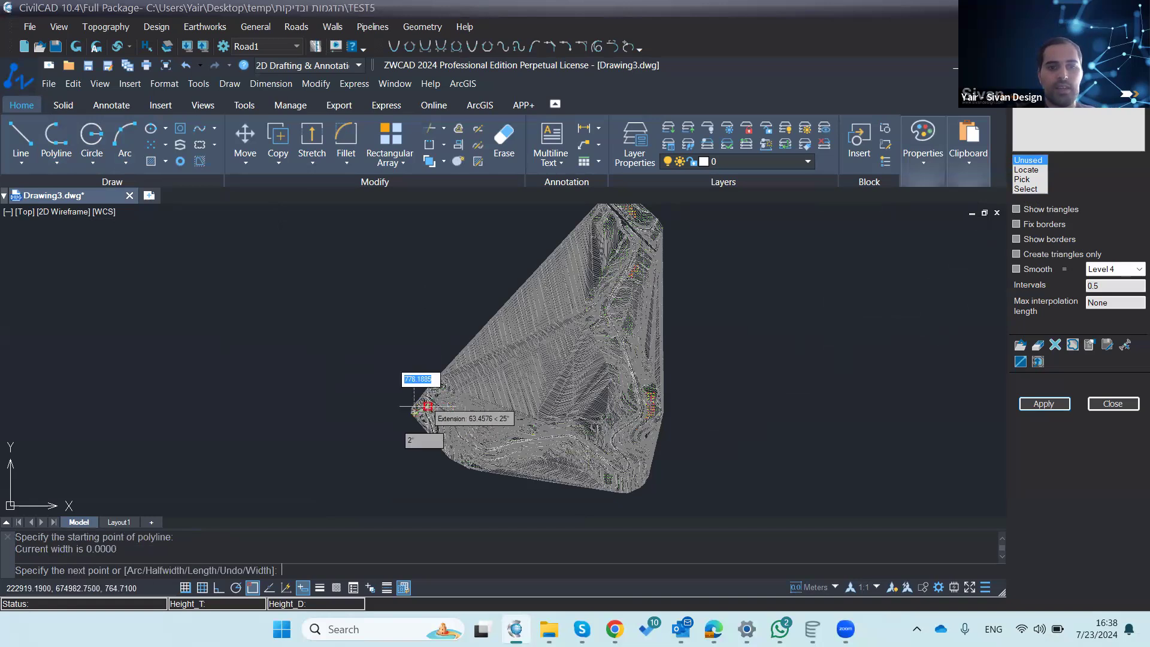
click(440, 390)
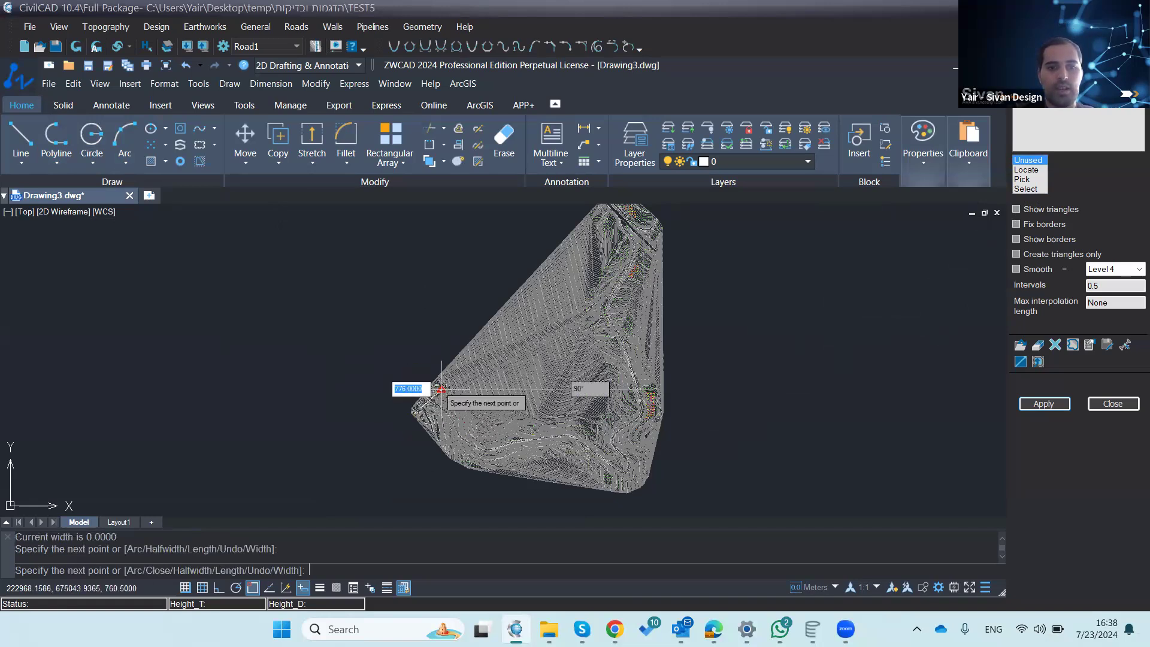
click(504, 423)
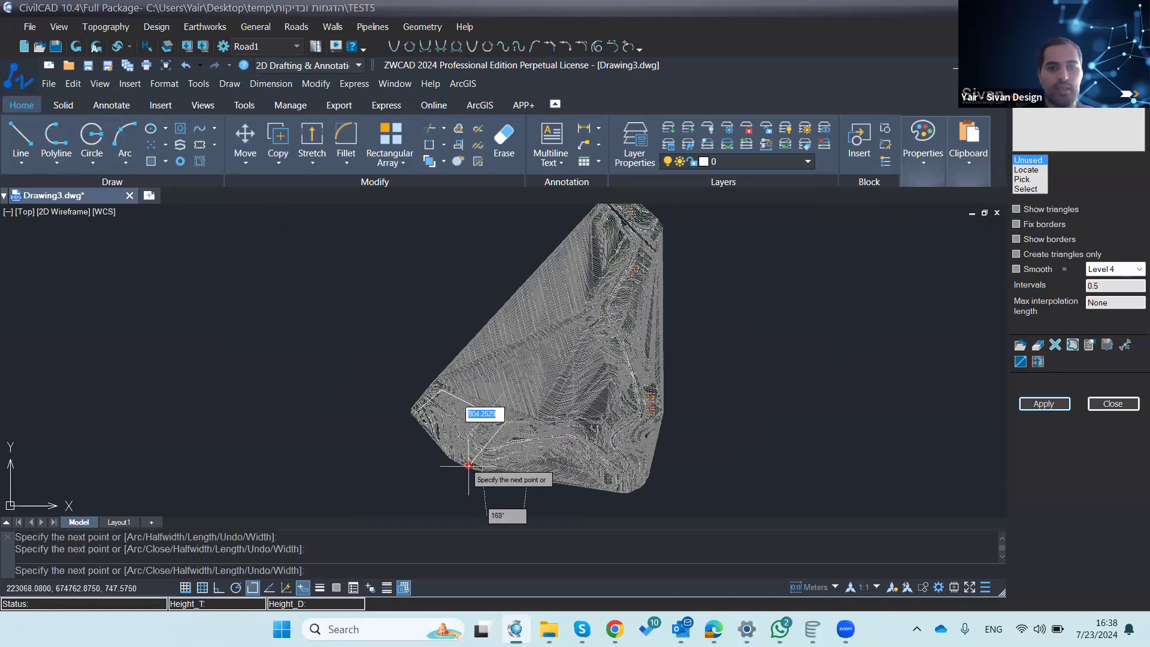
click(472, 464)
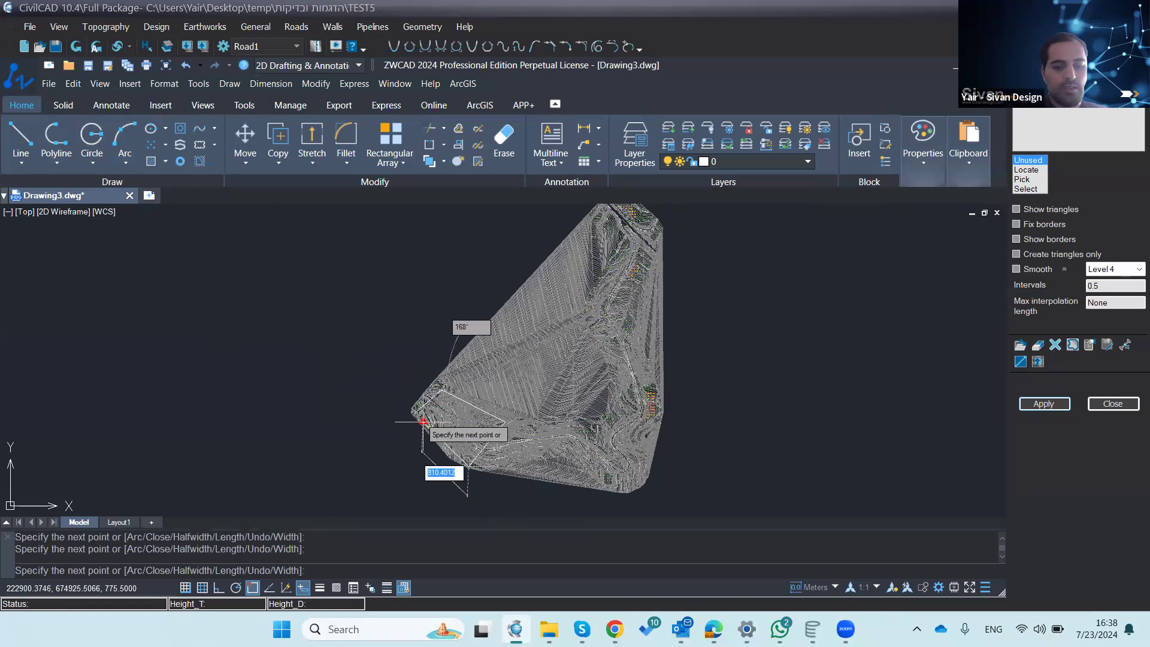
text(c)
key(Return)
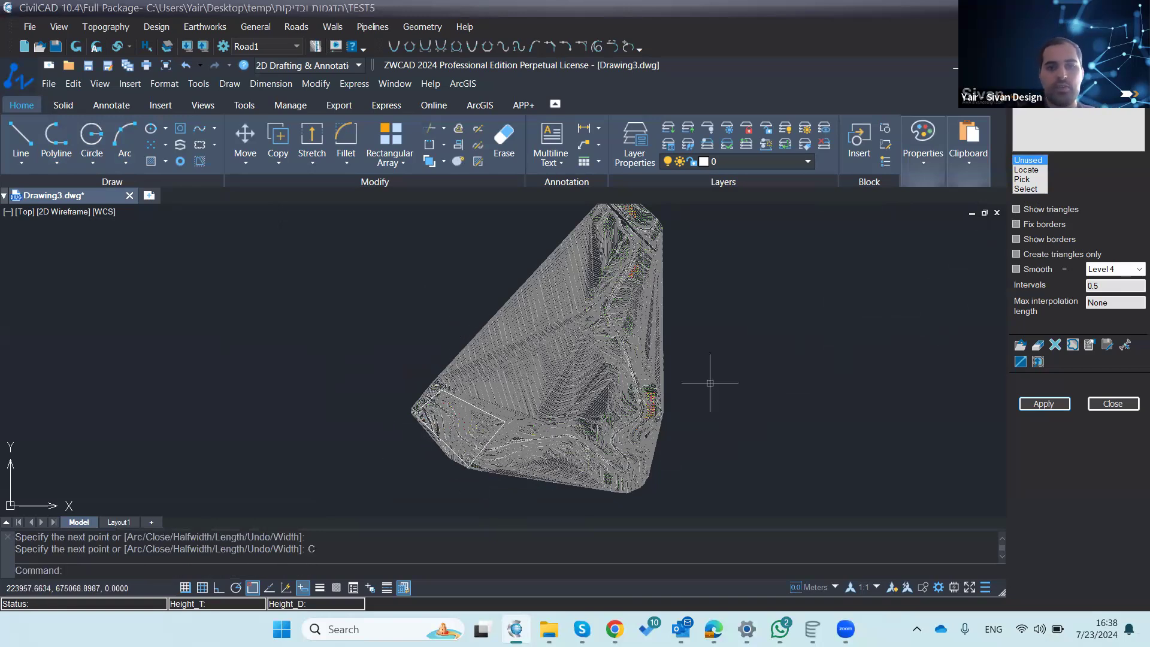
Step: Select the closed polyline as the contour border and regenerate the 0.5-interval contours within it
click(1024, 190)
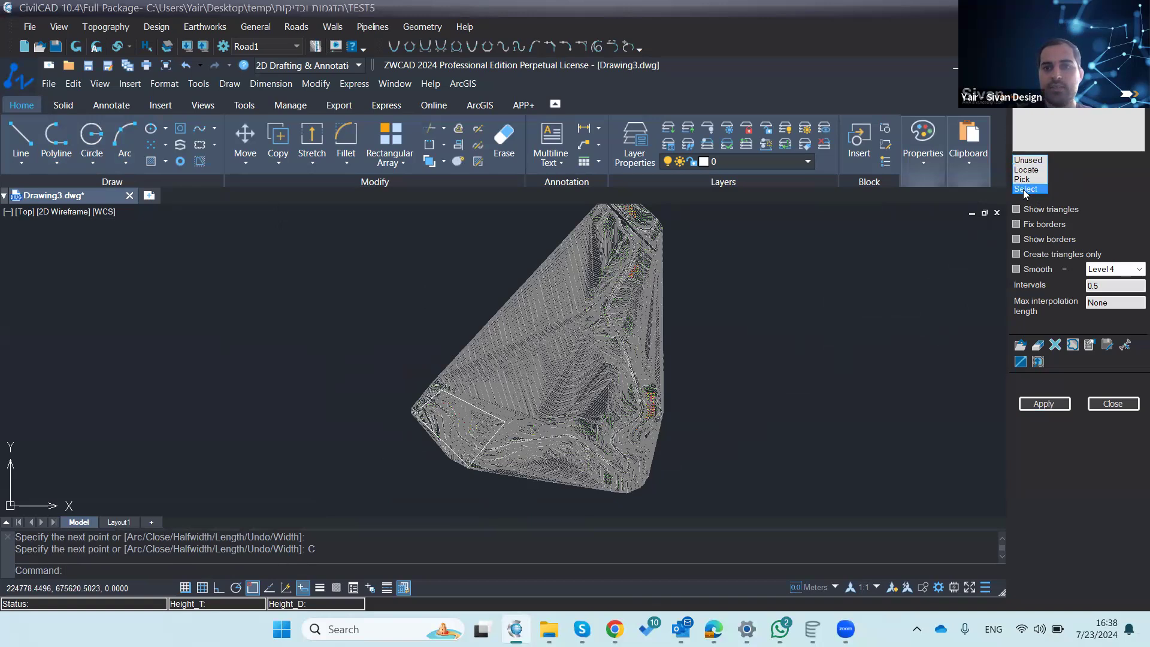
click(473, 459)
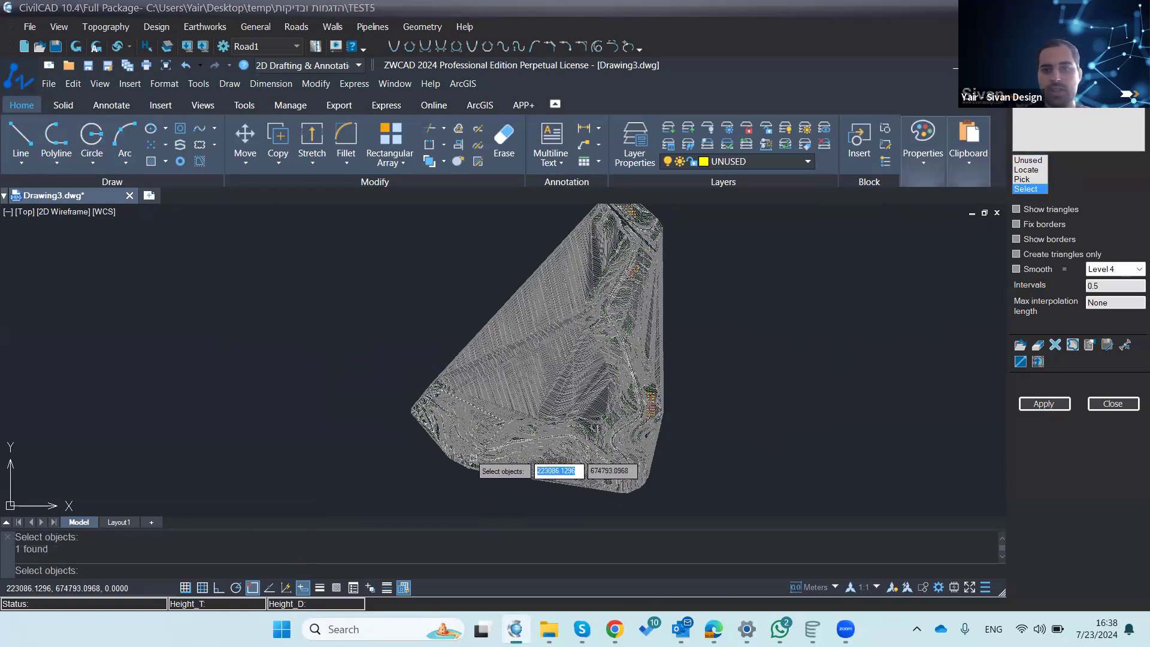
key(Return)
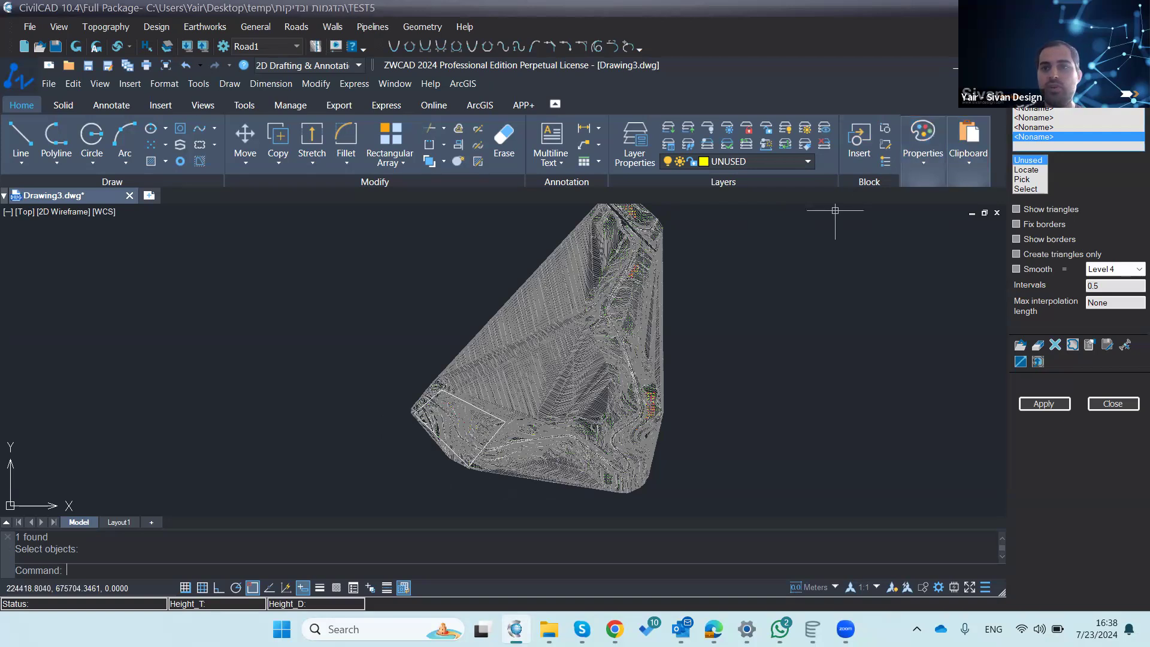
click(1043, 405)
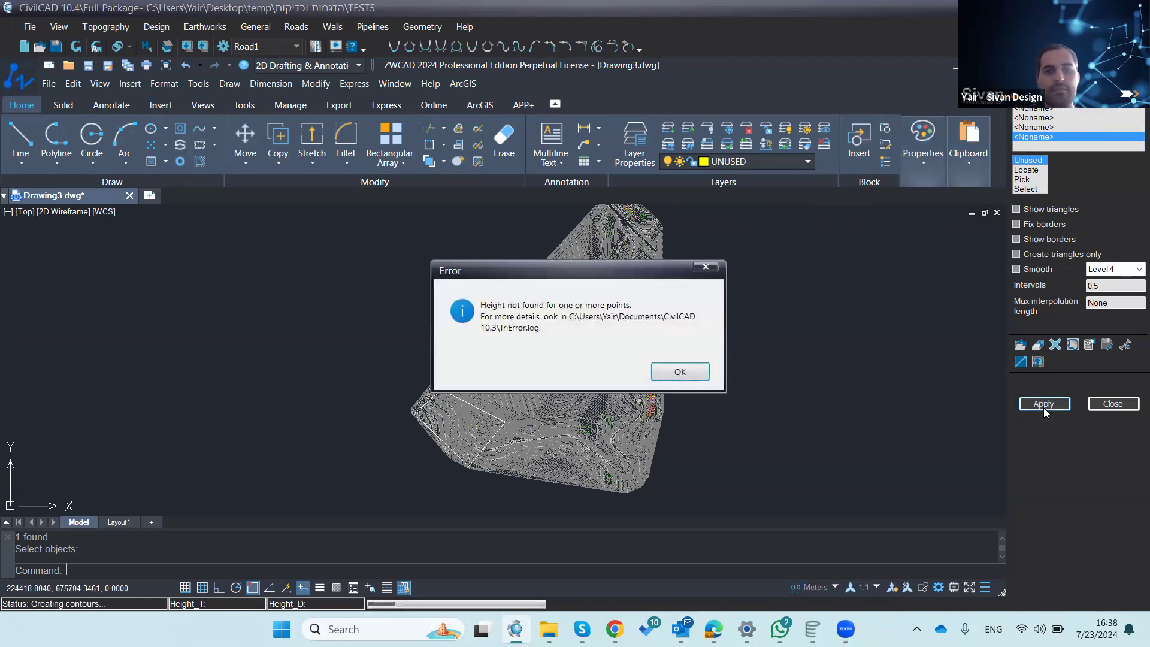
click(662, 374)
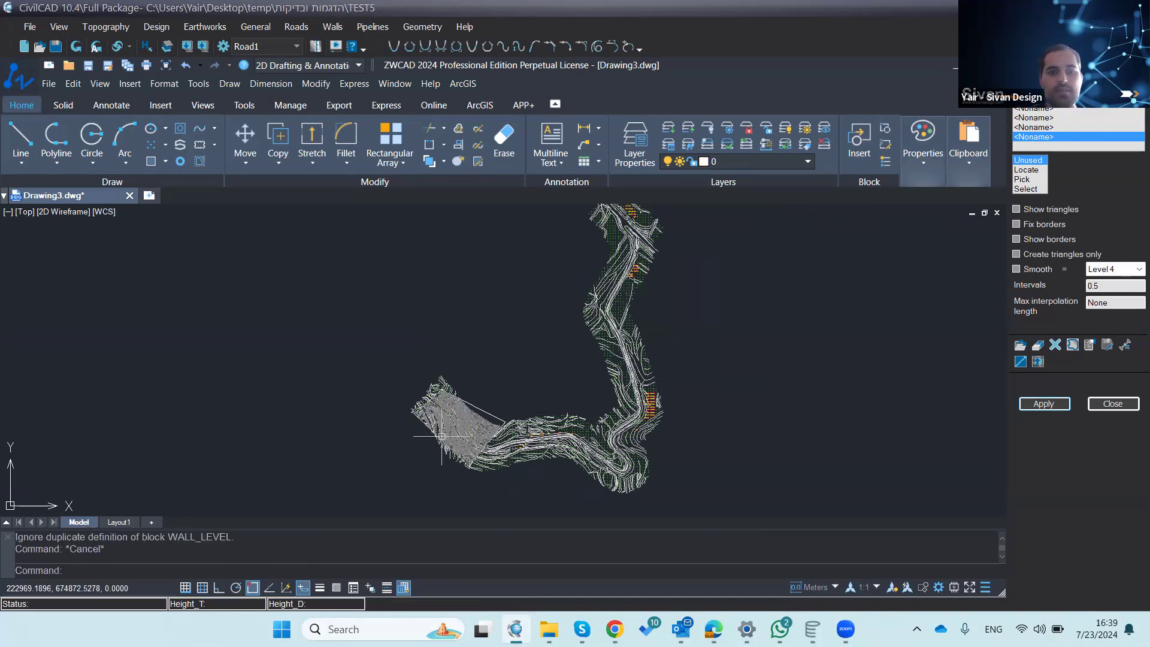
scroll(473, 436, up, 3)
scroll(498, 440, up, 2)
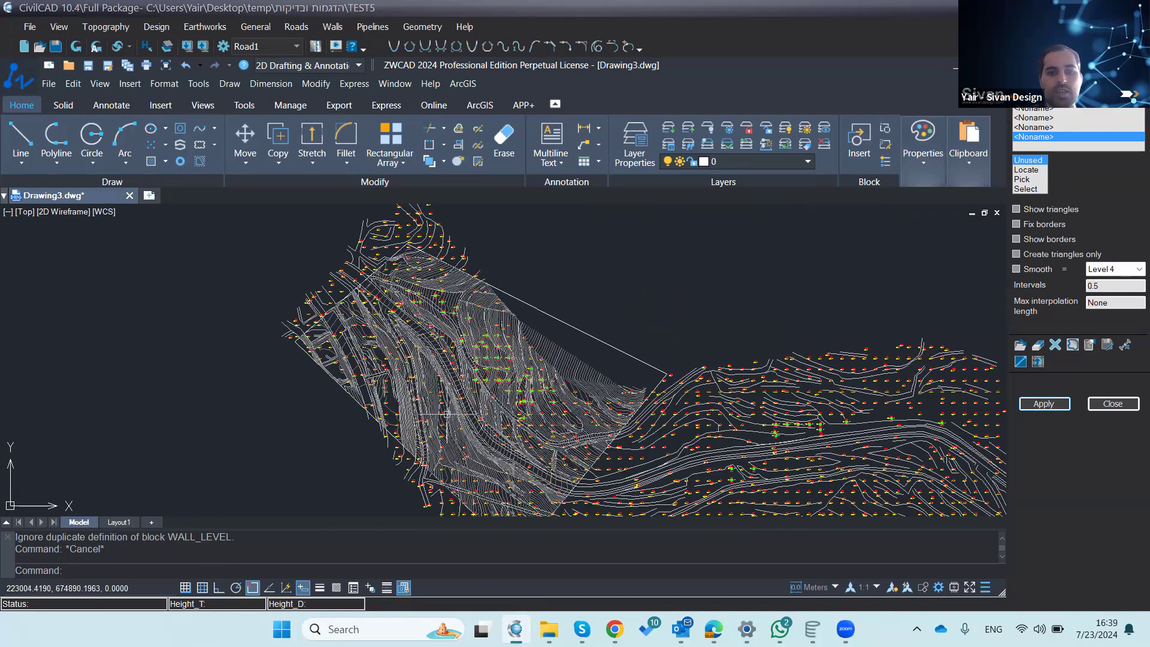
scroll(457, 399, down, 3)
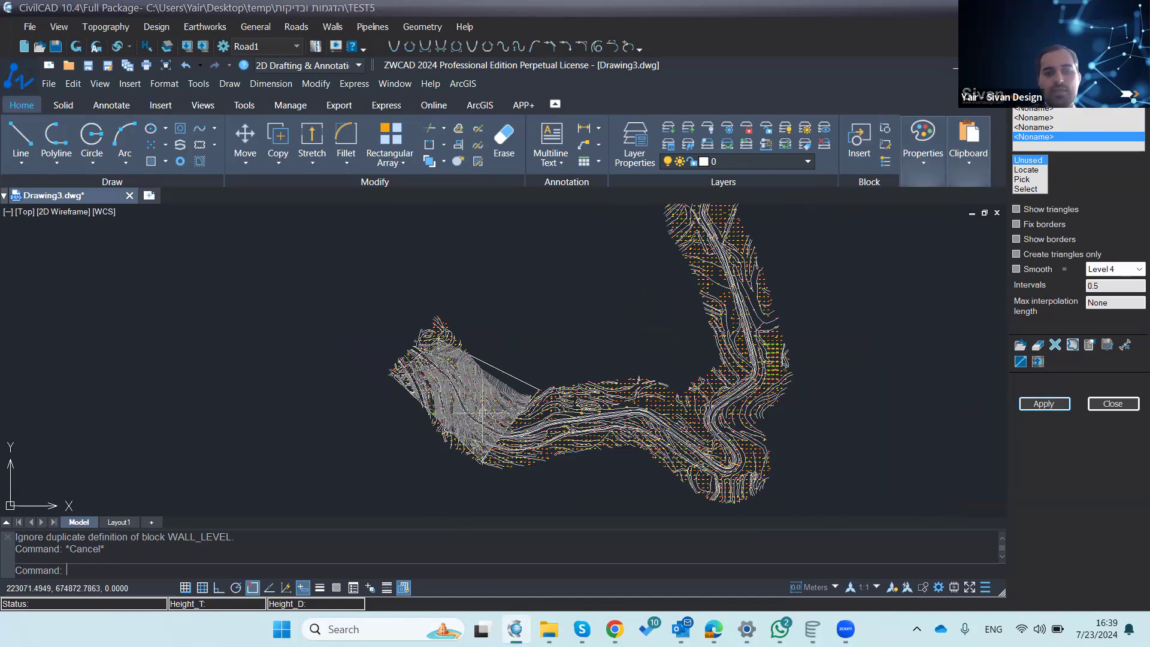
Step: Erase the selected borders from the contour border list and confirm the erasure
click(1054, 346)
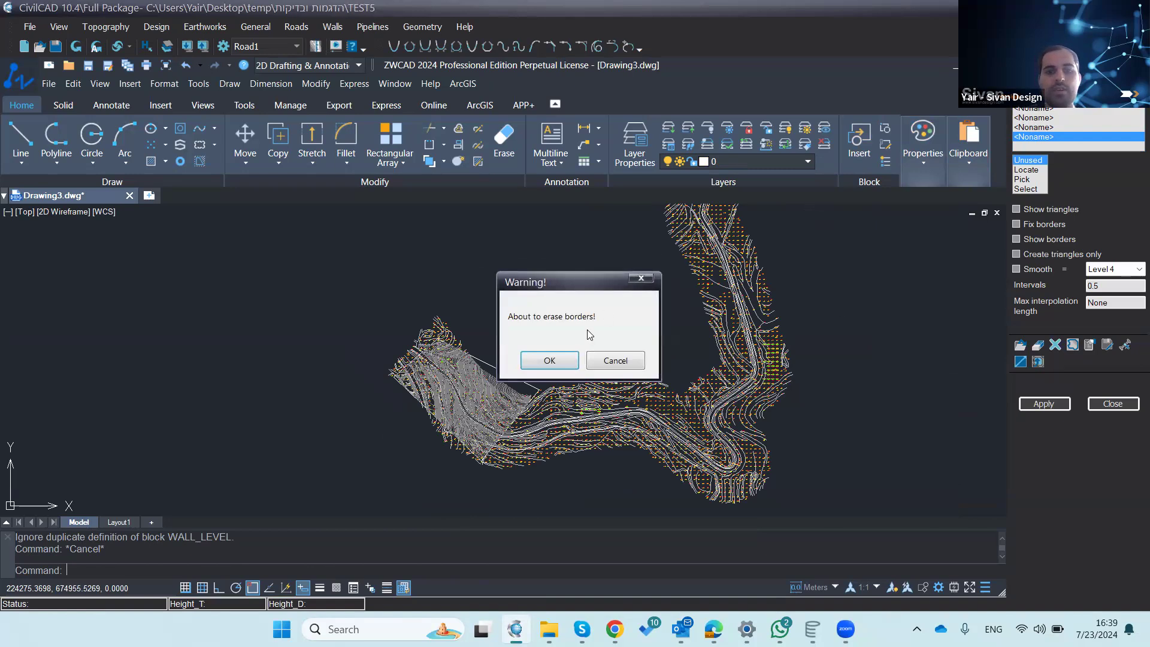
click(563, 358)
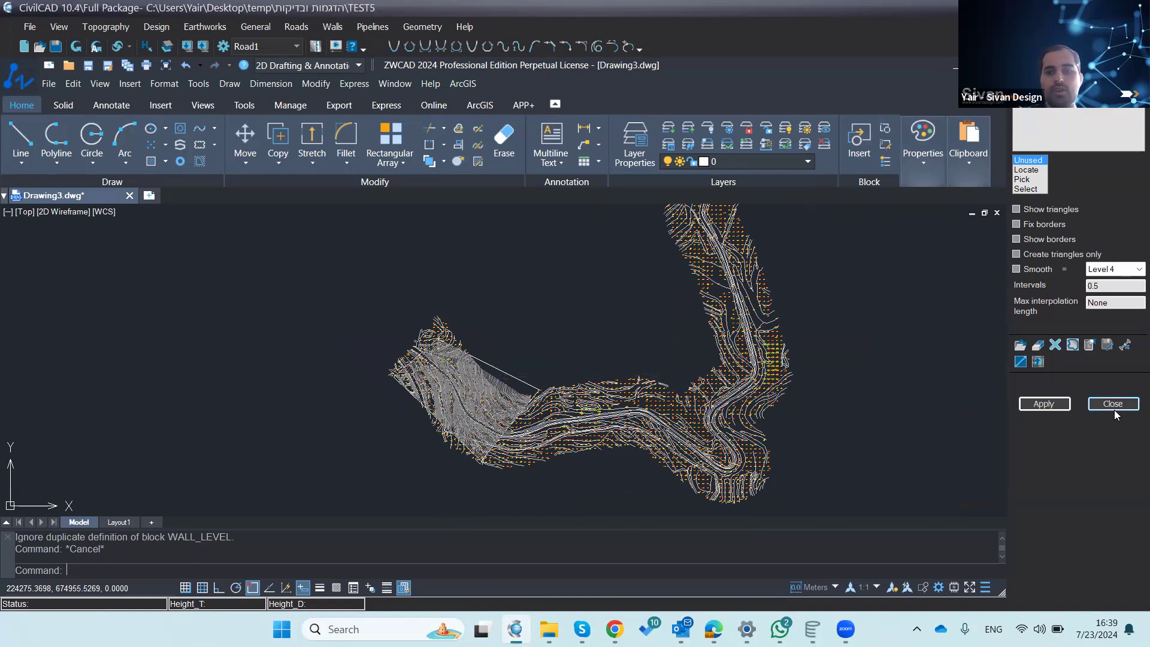
click(1055, 346)
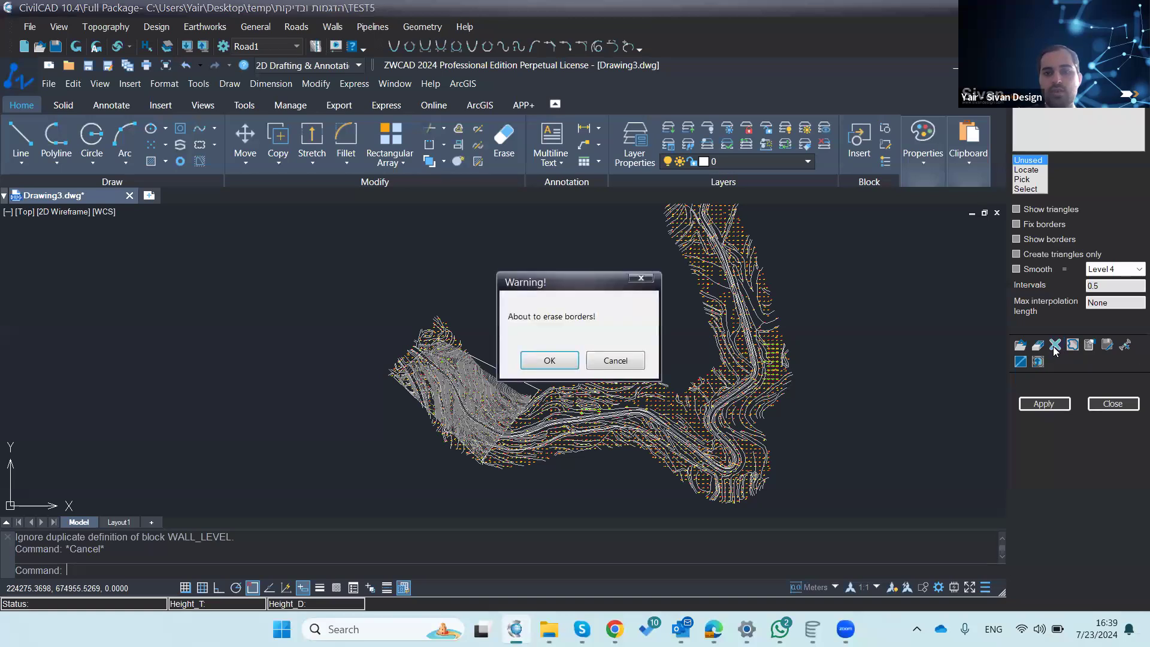
click(542, 366)
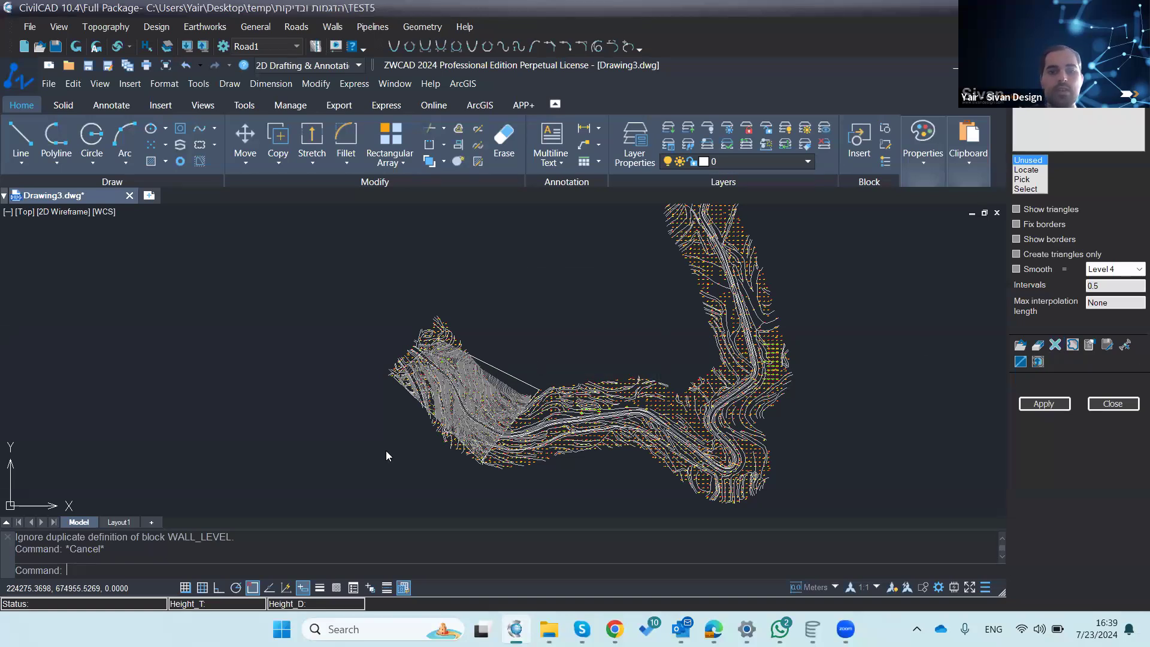
scroll(385, 450, down, 3)
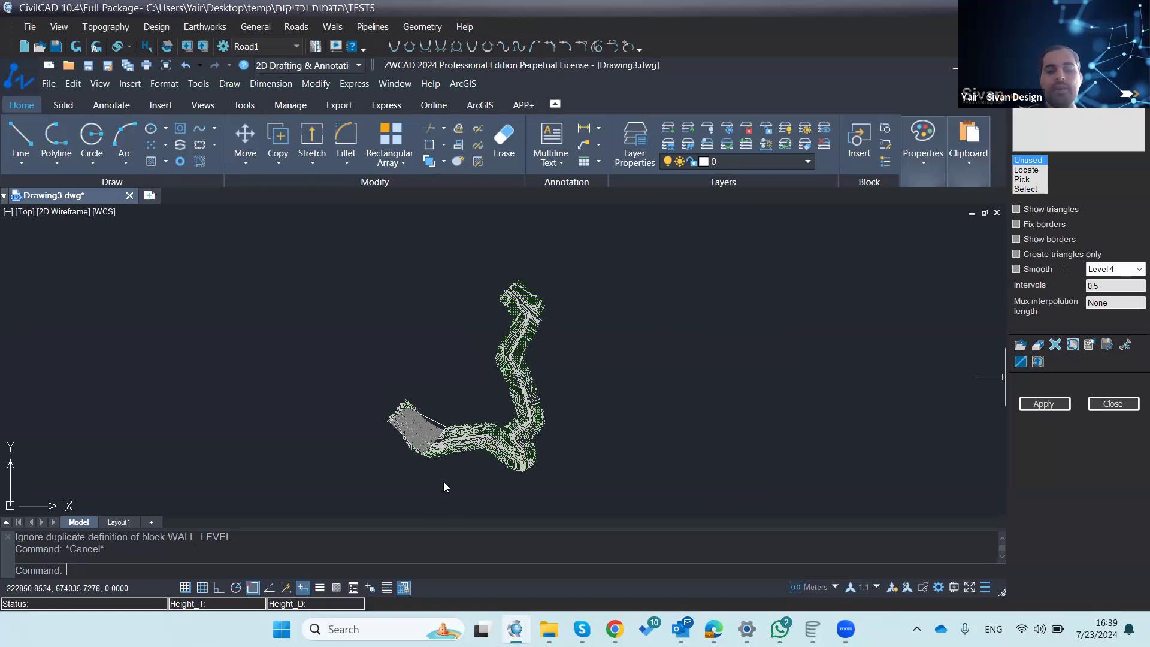
scroll(434, 429, up, 3)
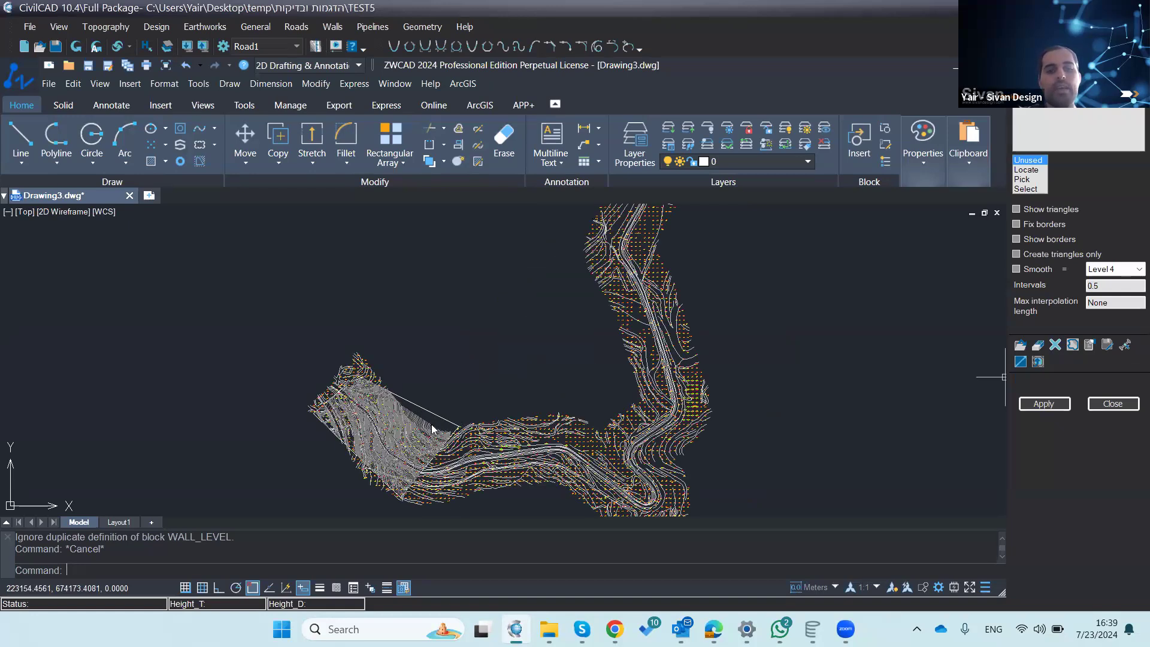
Step: Regenerate the contours with a max interpolation length of 50 and erase the leftover border polyline at the strip's southwestern end
scroll(422, 446, down, 2)
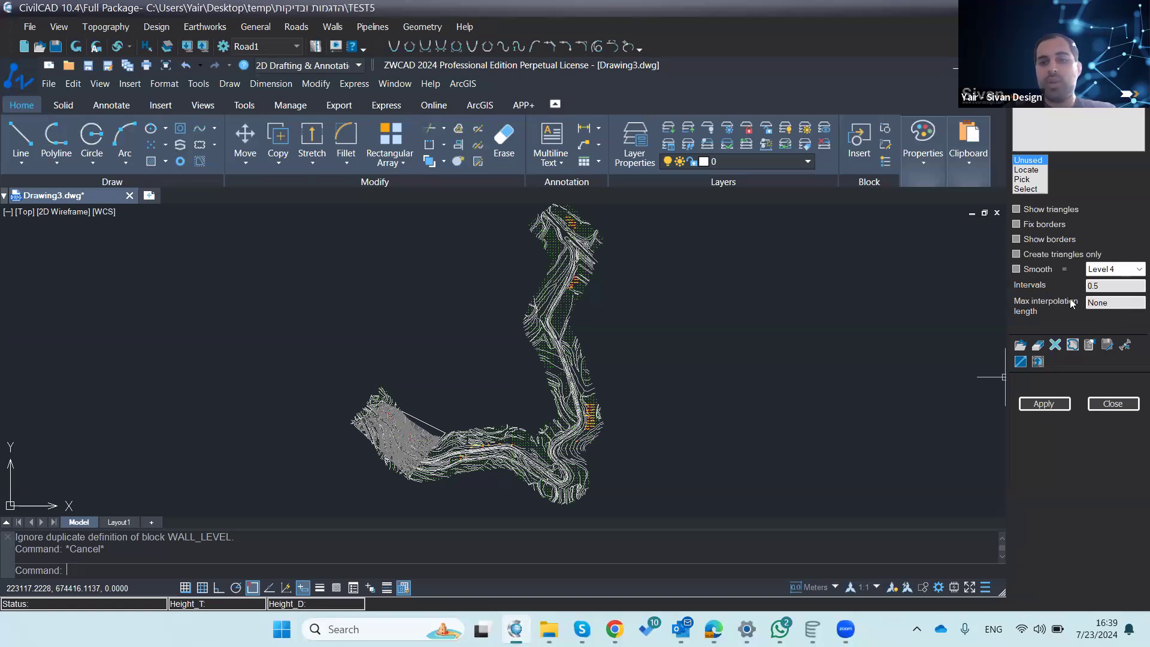
click(1110, 301)
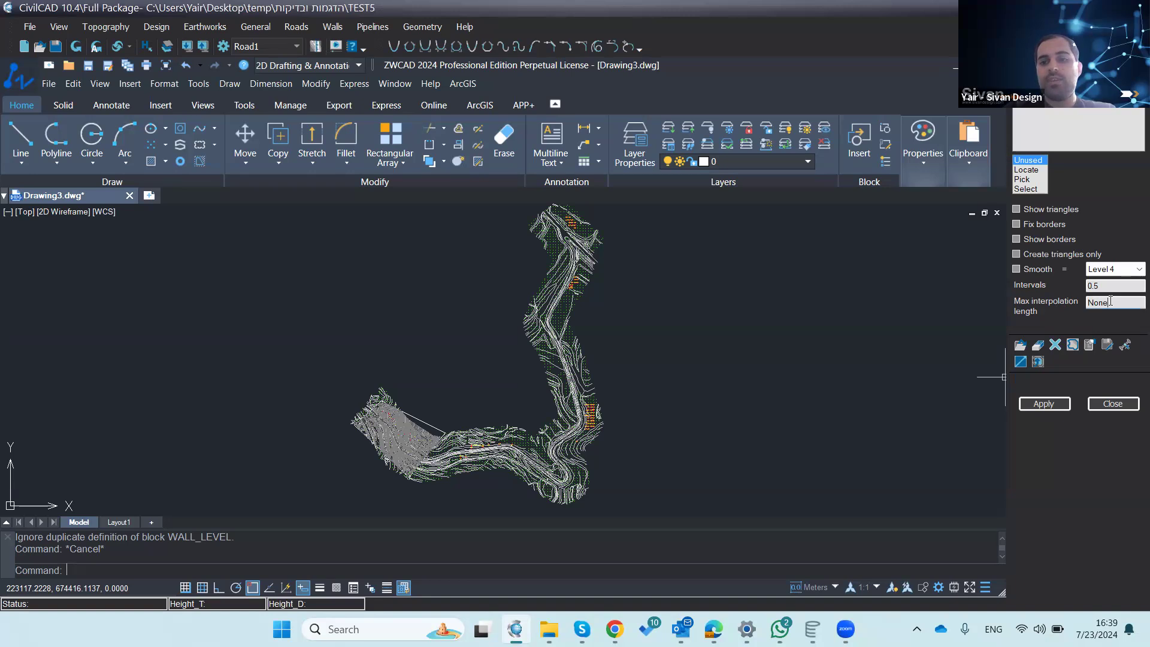
double_click(1110, 301)
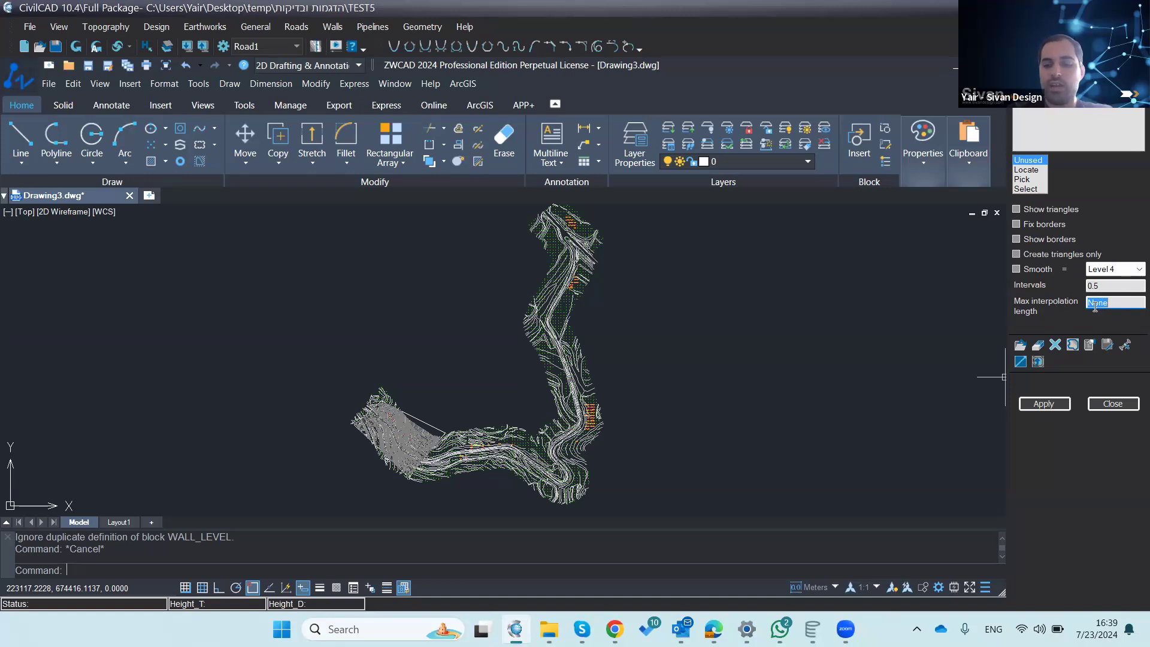
text(50)
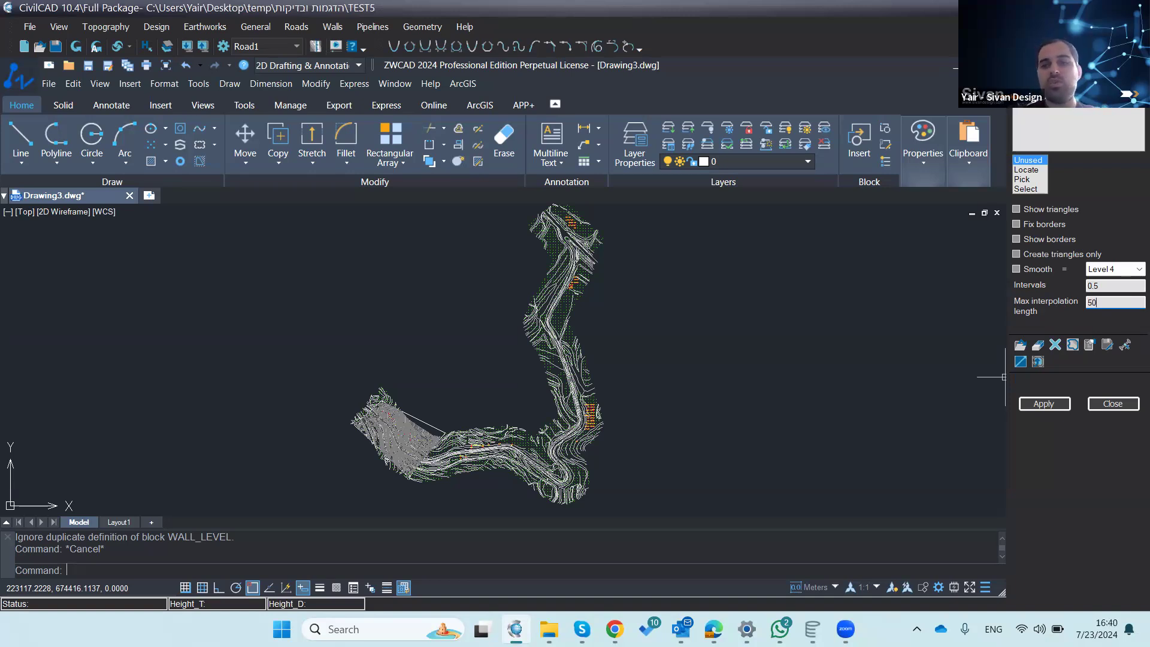
click(1048, 403)
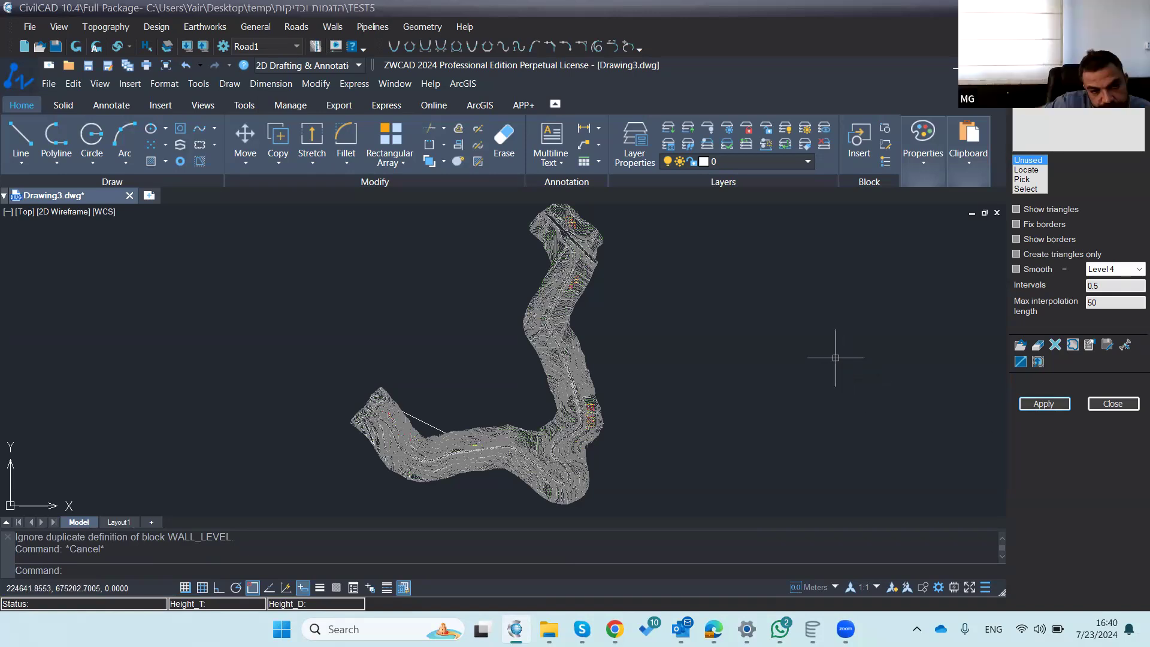
click(424, 422)
key(Delete)
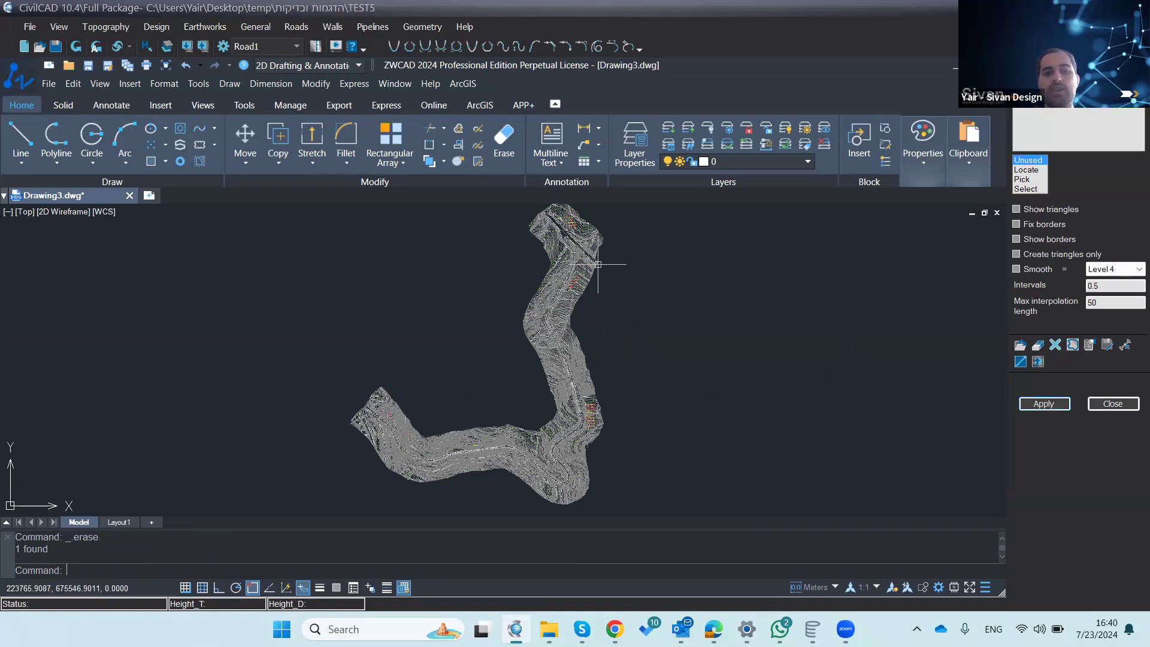
Step: Examine the regenerated contours along the outer edges and southern bend of the strip, down to the individual survey points
scroll(599, 258, up, 5)
scroll(599, 258, down, 2)
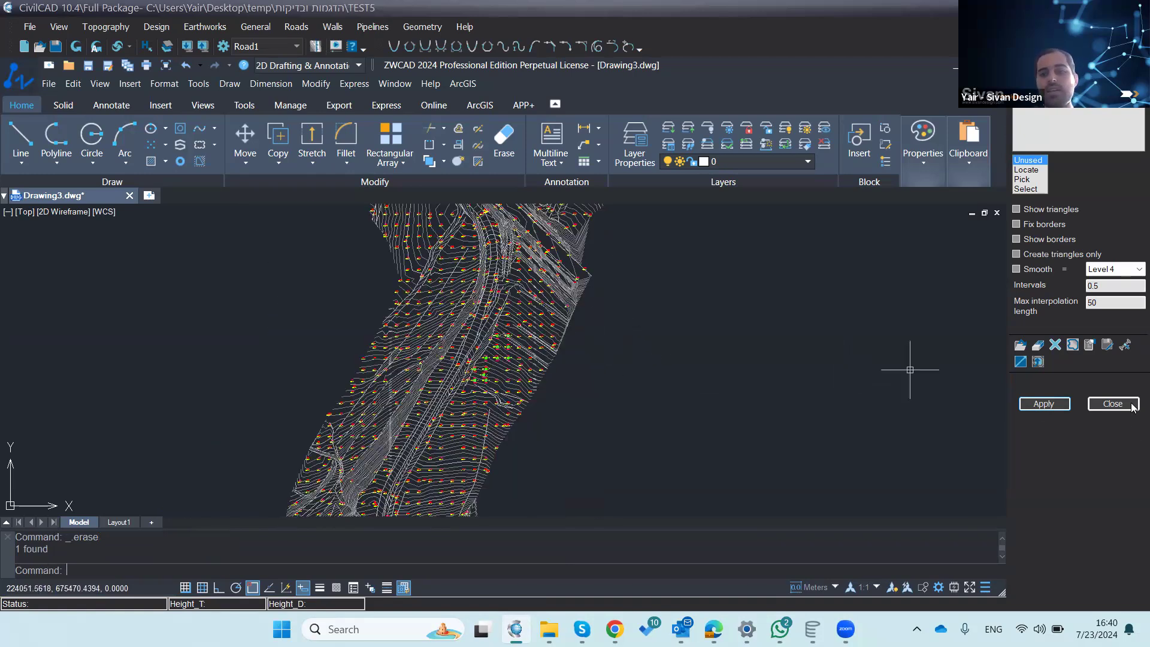
click(1094, 300)
text(0)
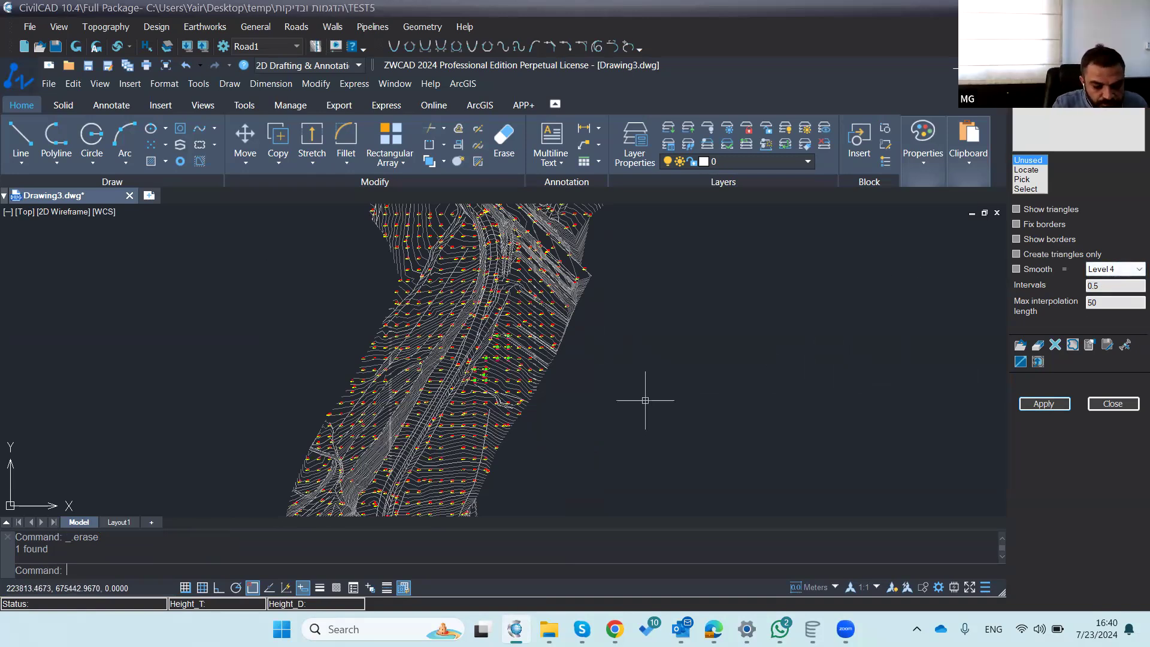
scroll(647, 390, down, 3)
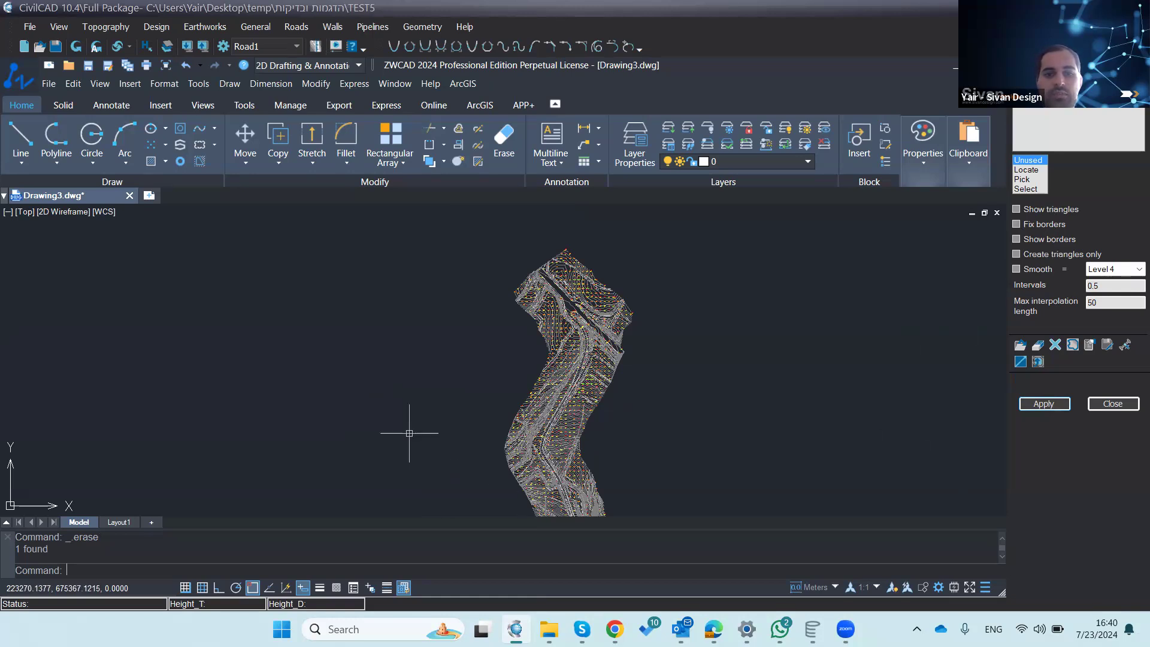
scroll(409, 432, down, 1)
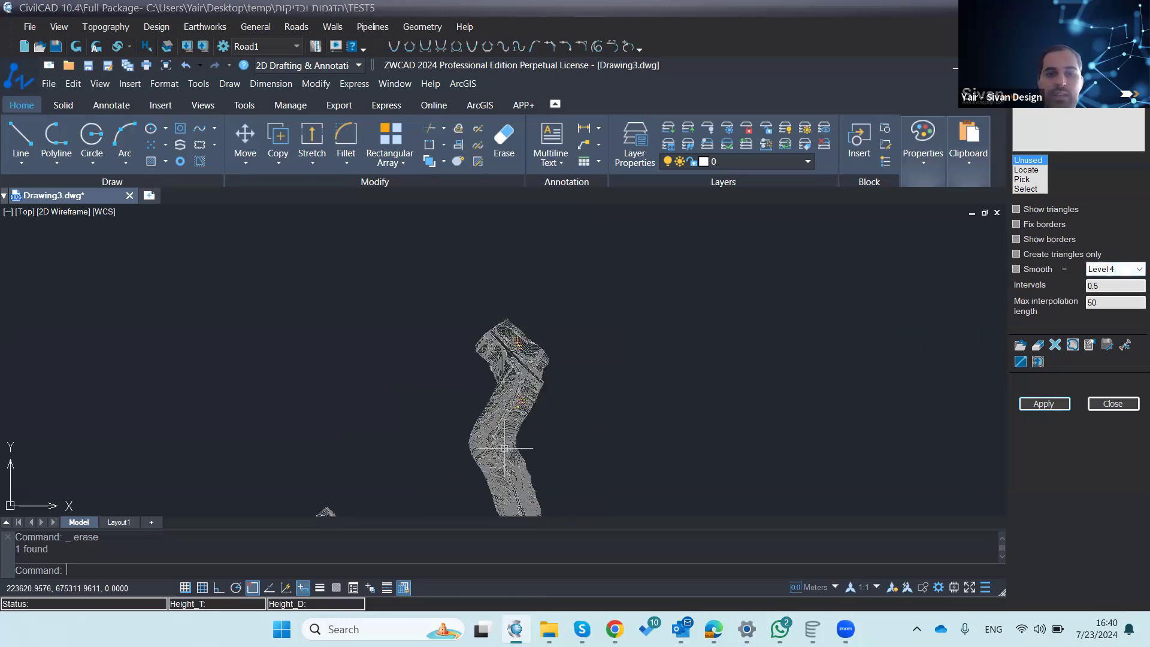
scroll(504, 447, up, 5)
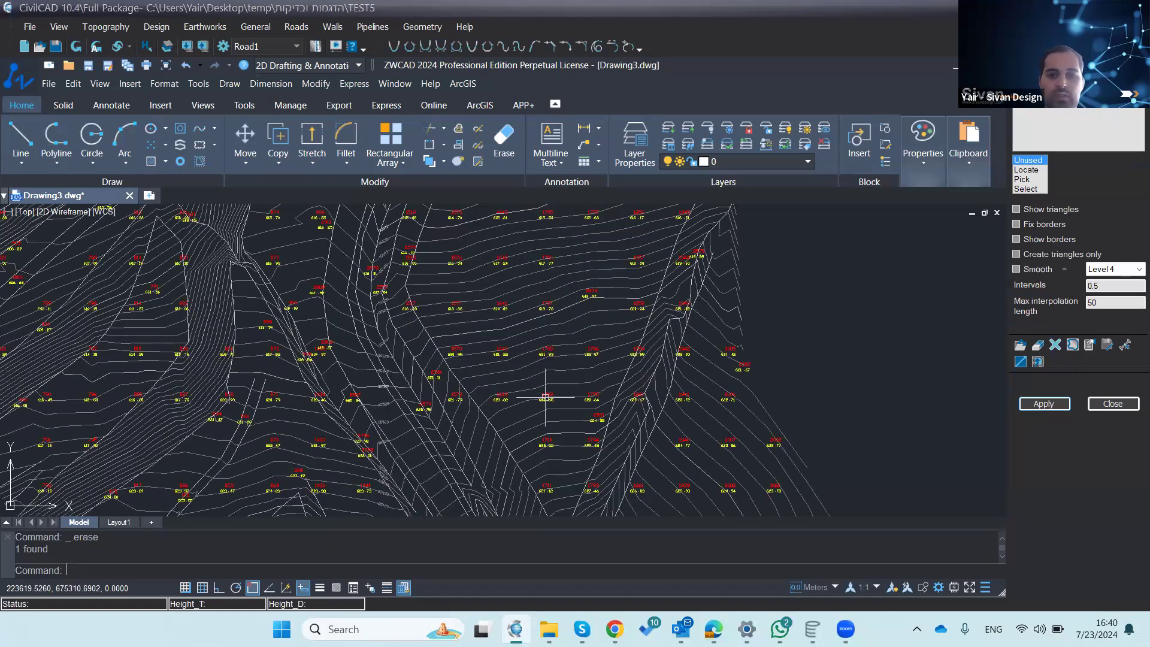
scroll(479, 286, down, 4)
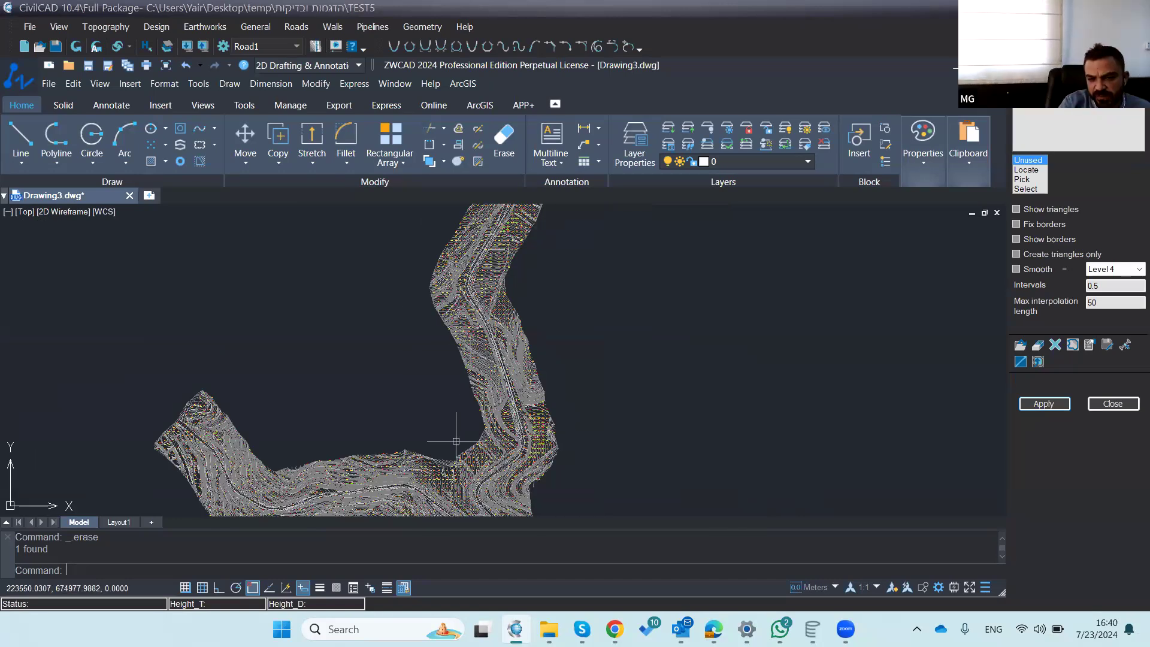
click(1050, 272)
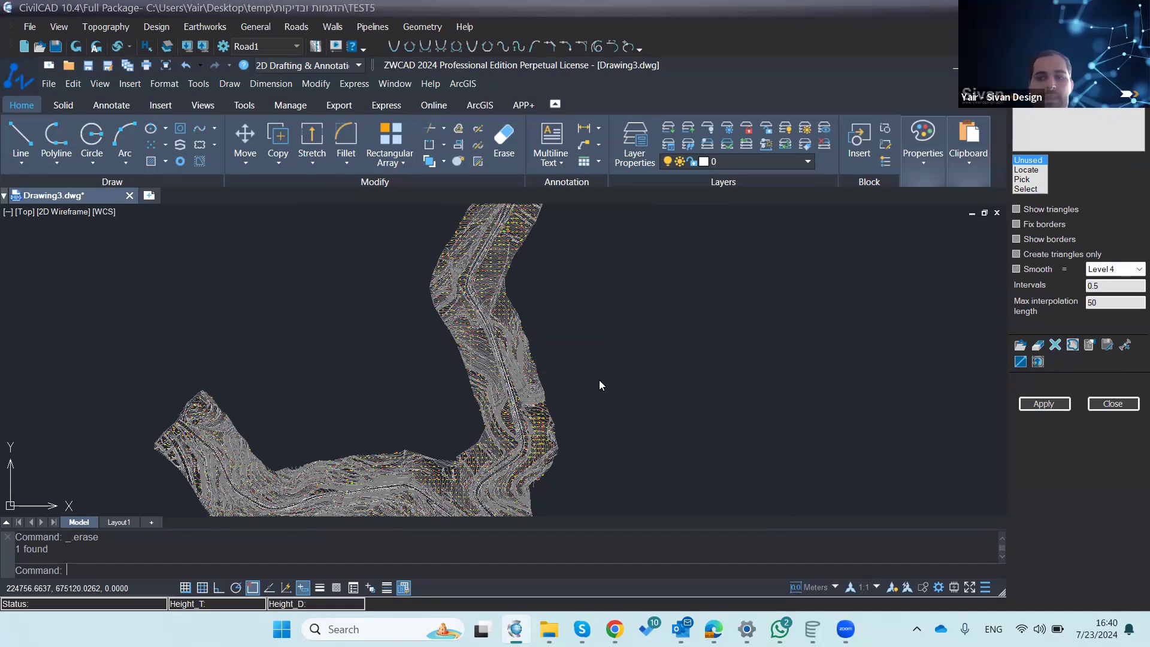
scroll(579, 342, down, 2)
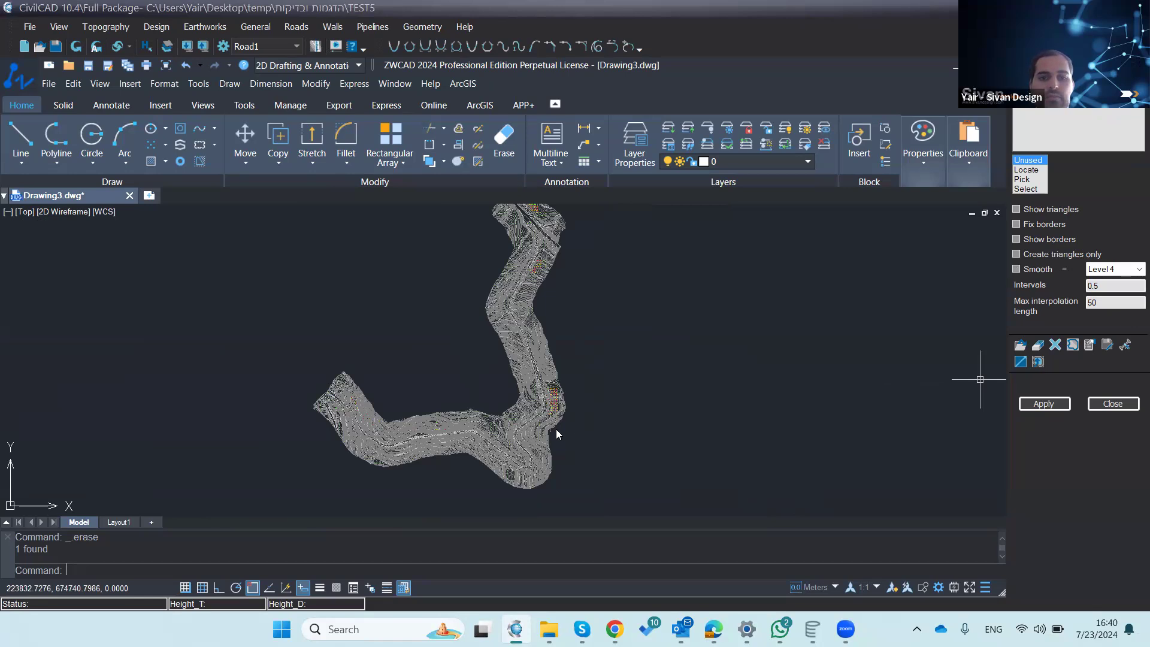
scroll(555, 429, up, 5)
scroll(611, 441, down, 4)
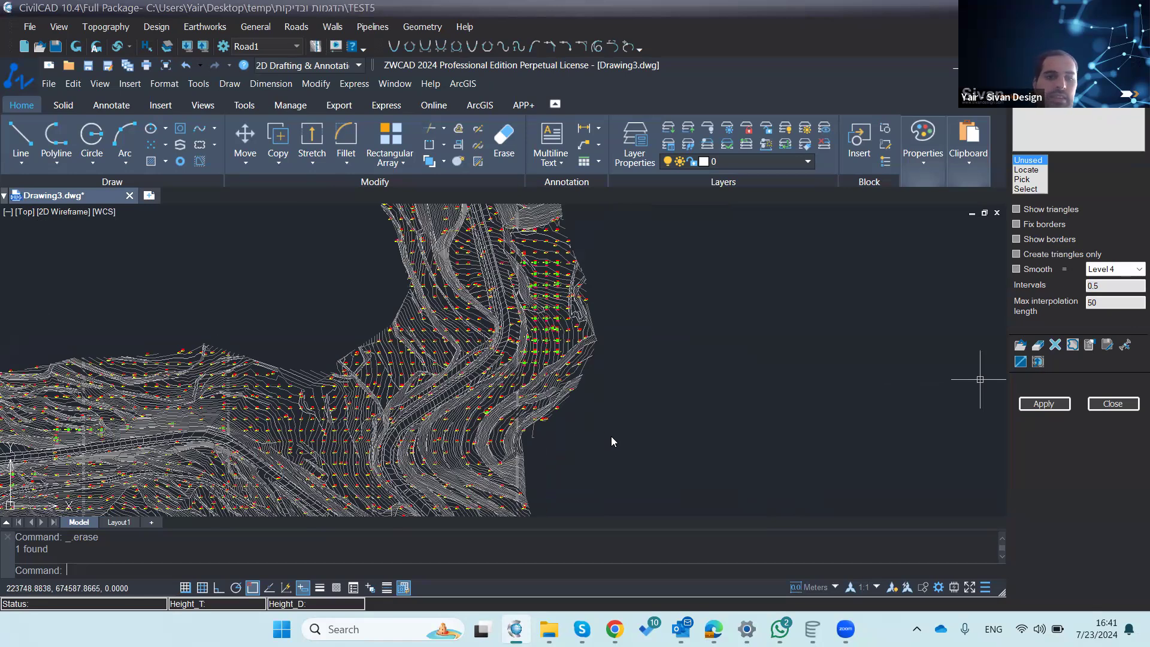
scroll(643, 364, down, 1)
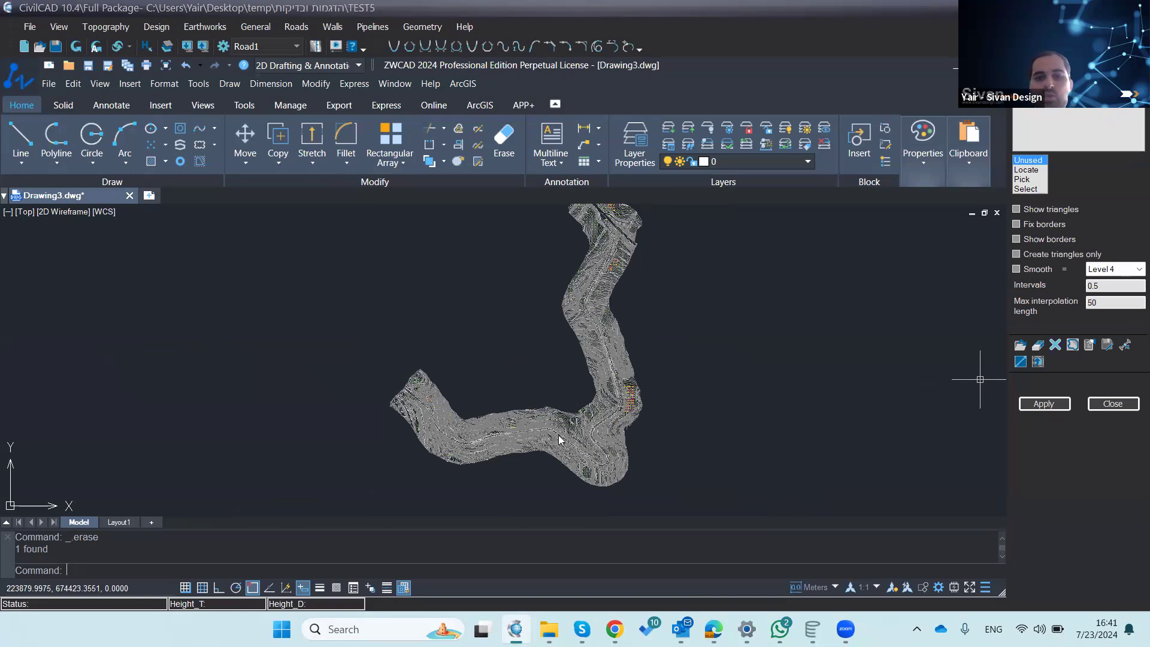
scroll(596, 448, up, 2)
scroll(595, 448, up, 4)
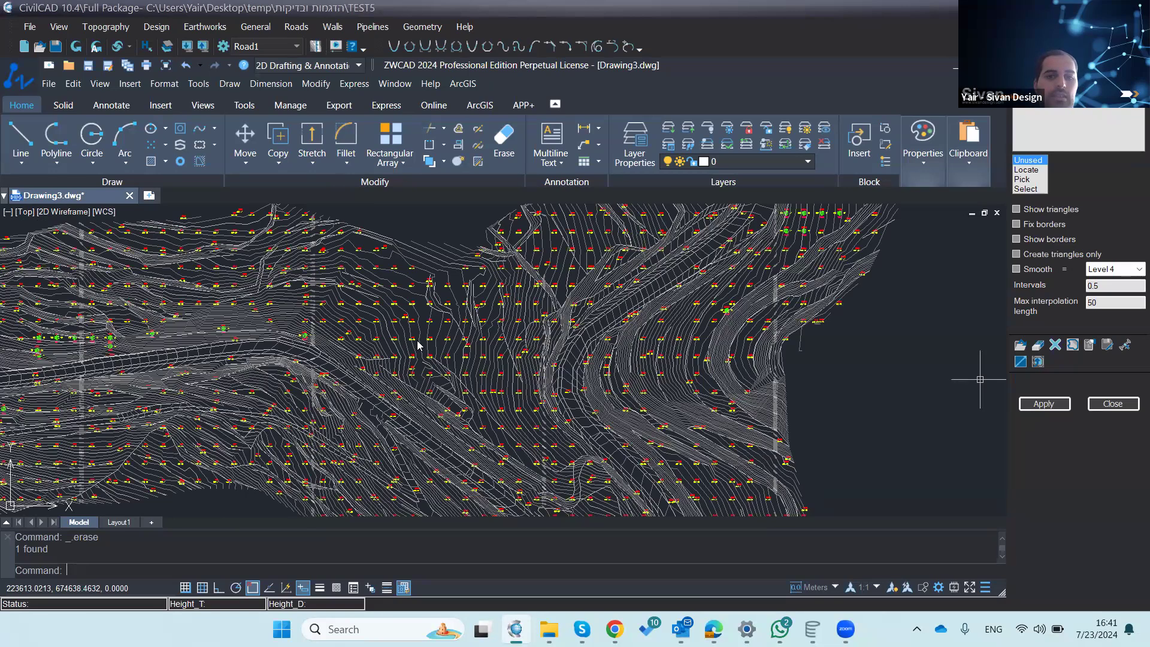
scroll(456, 347, up, 5)
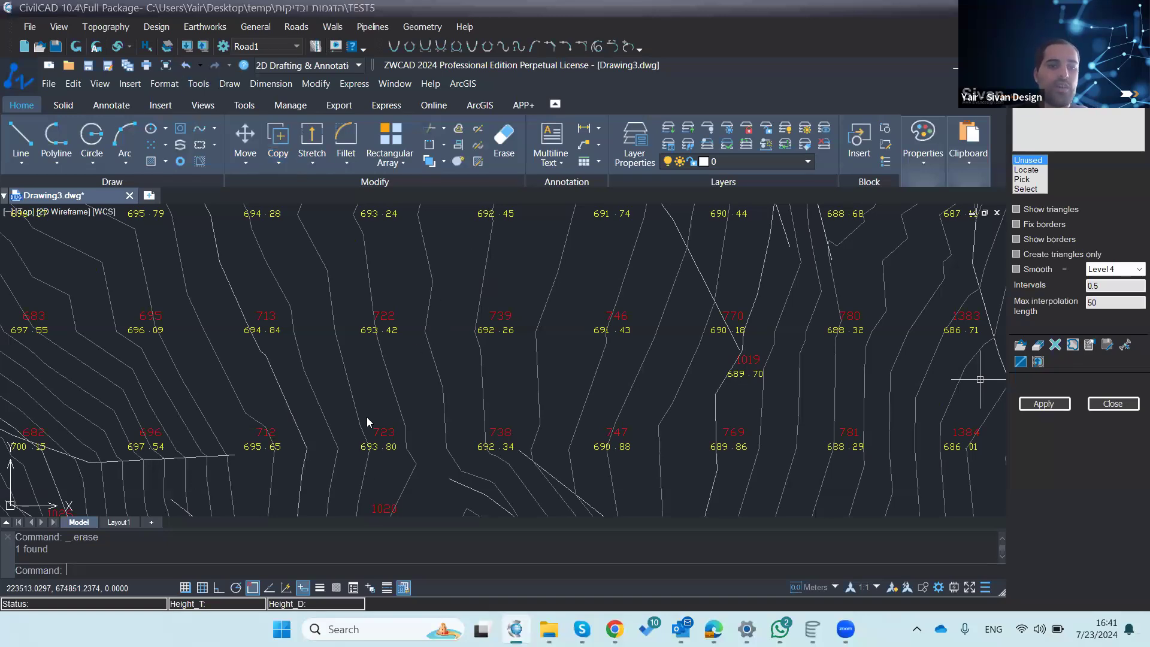
Step: Query the terrain height at four spots between the contours around points 722, 723 and 739
click(147, 49)
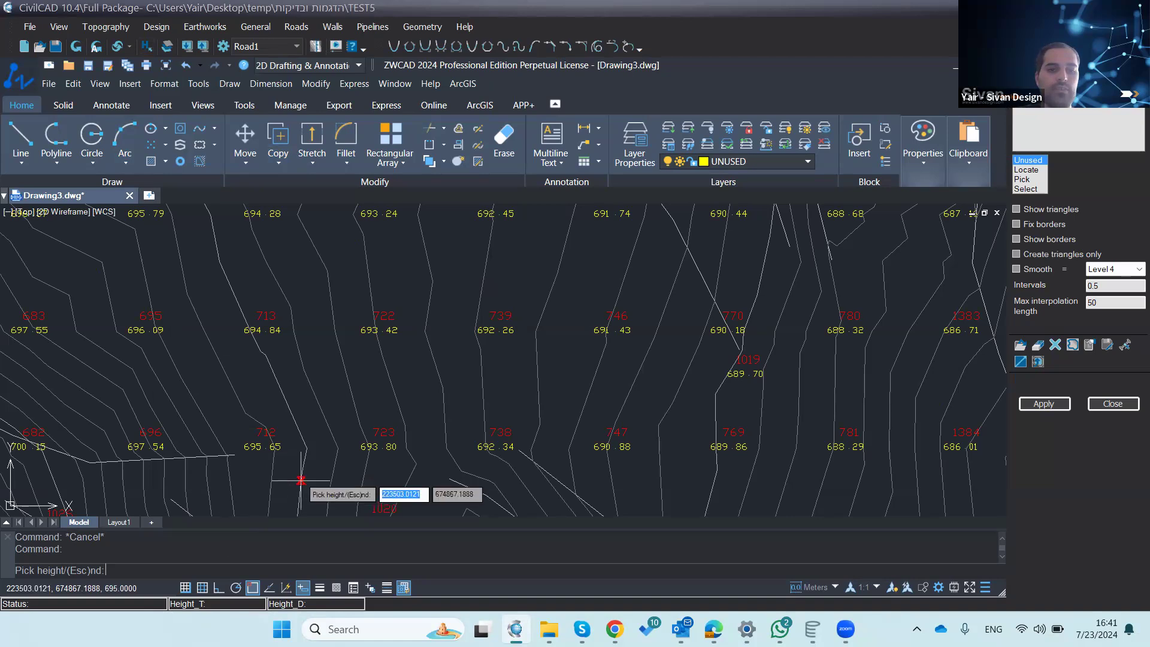
click(320, 346)
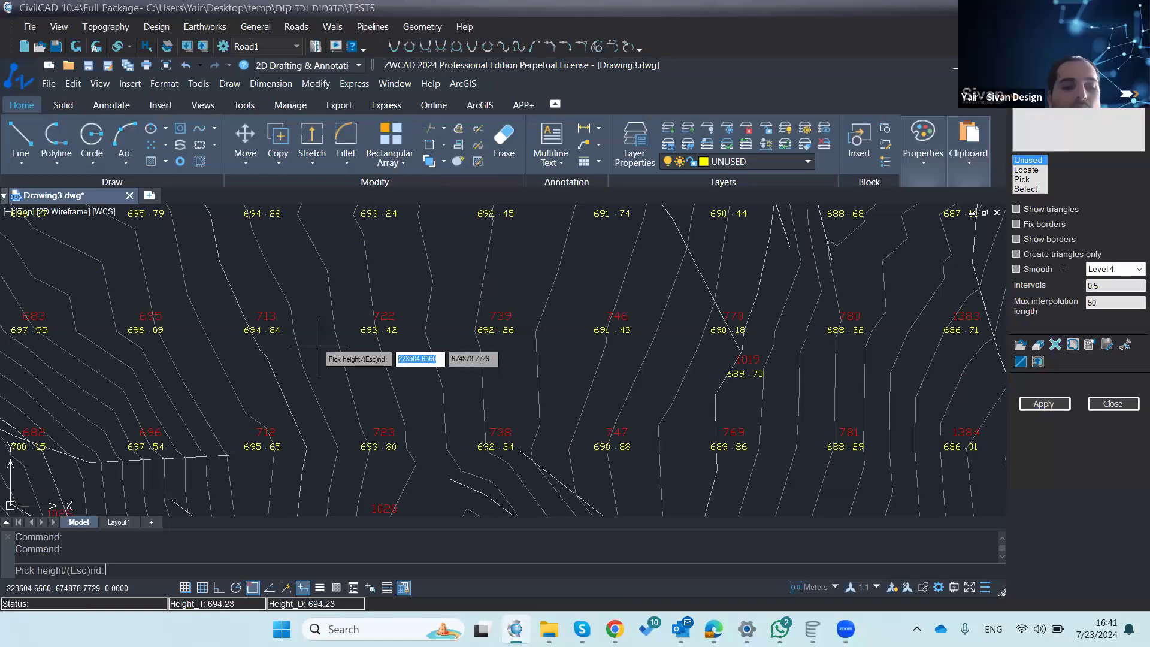
click(320, 345)
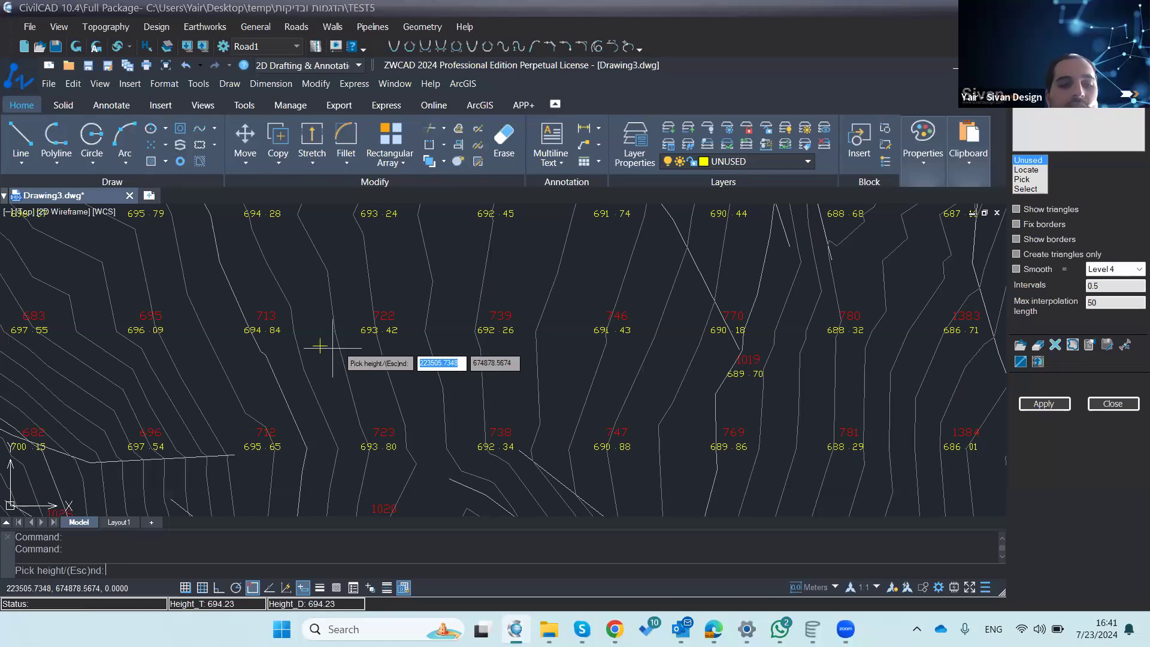
click(418, 380)
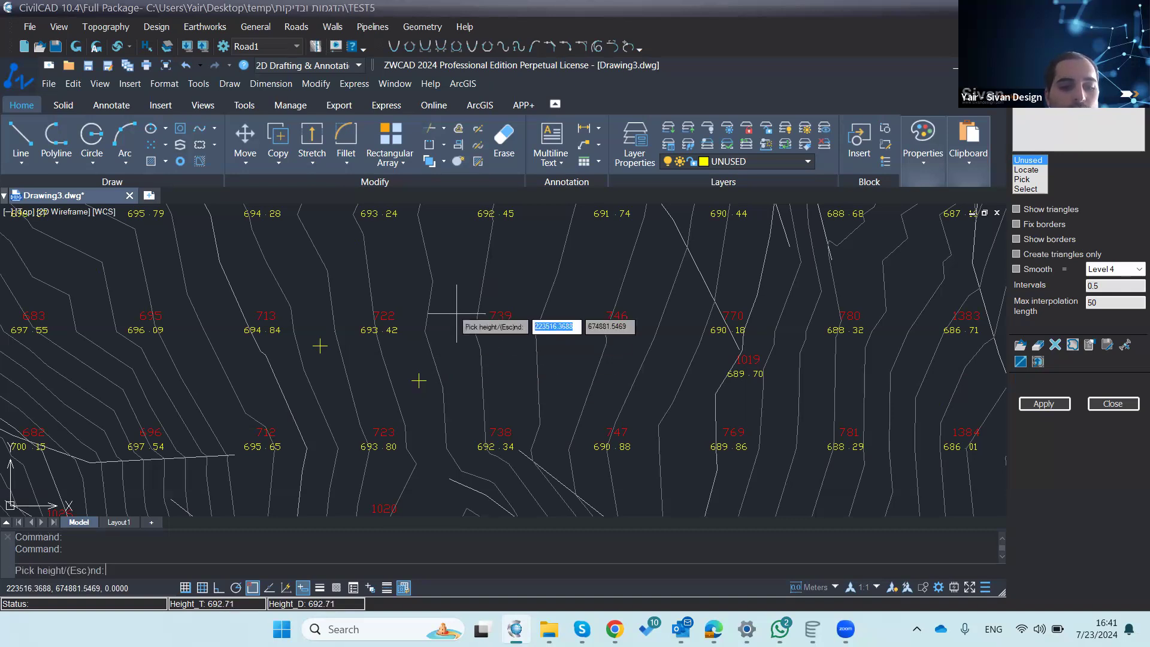
click(456, 313)
click(543, 340)
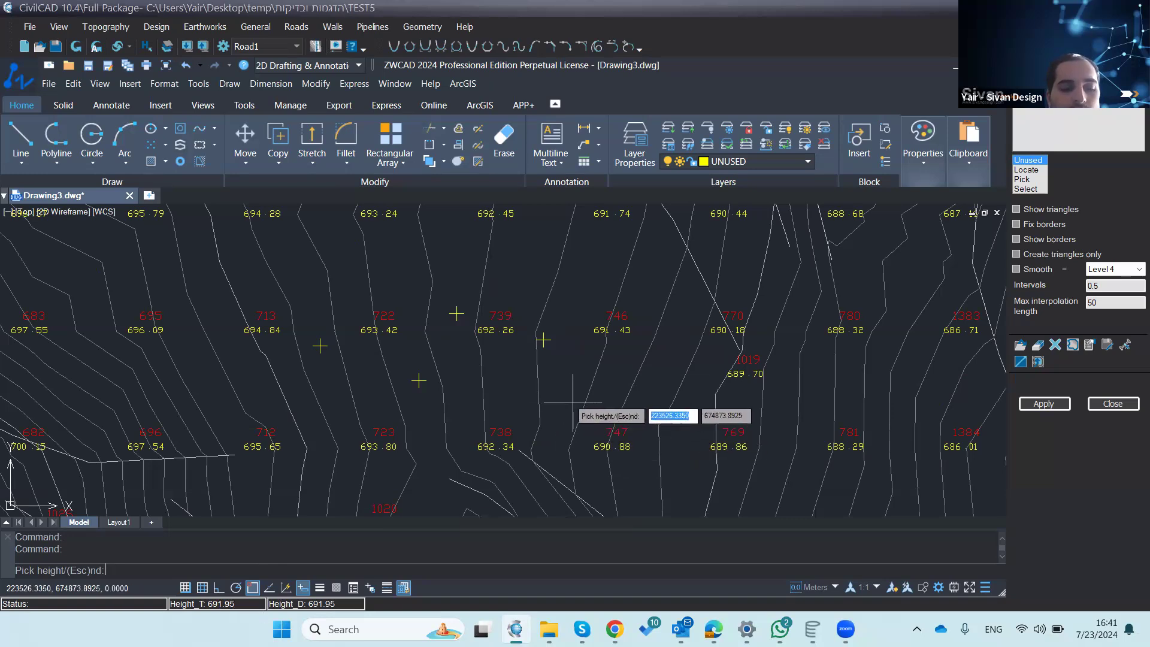
key(Escape)
Step: Open the topography coordinates table and pick a new point in the drawing between points 1309 and 1307 at the southwestern end
scroll(461, 381, down, 10)
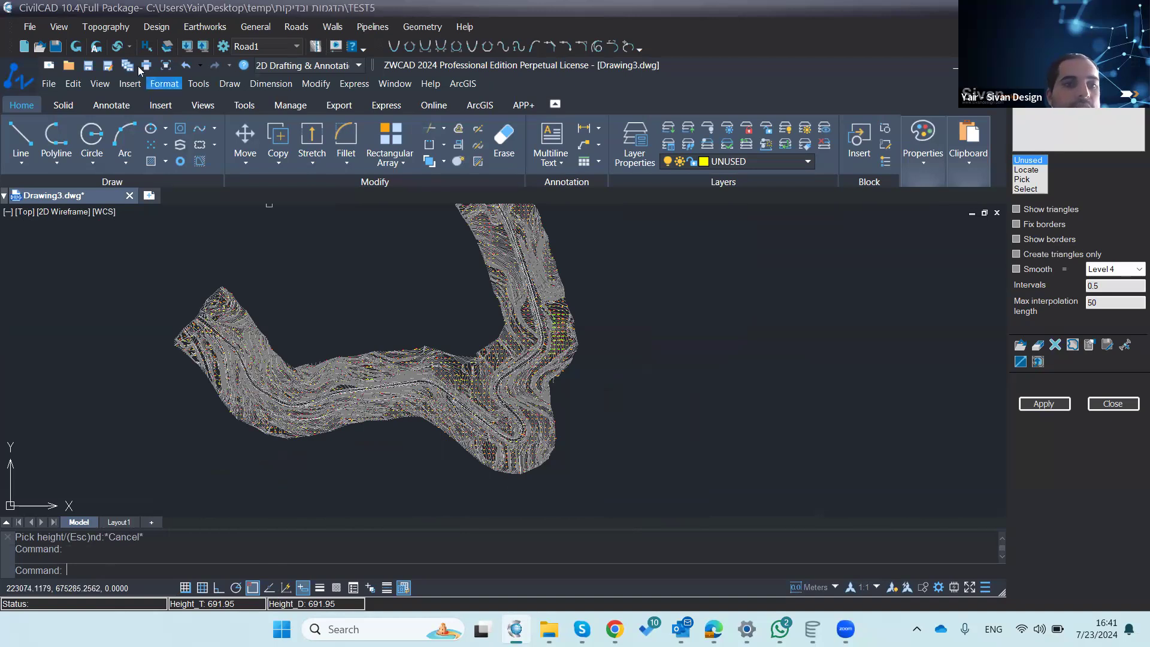
click(105, 26)
click(122, 43)
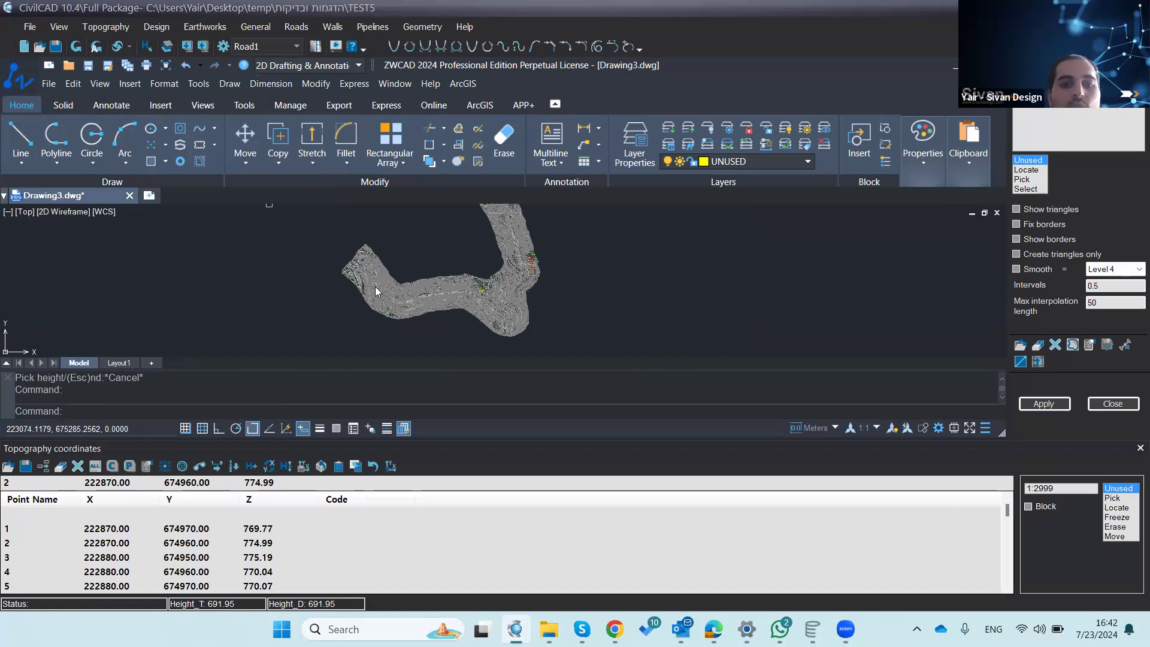
scroll(396, 293, up, 8)
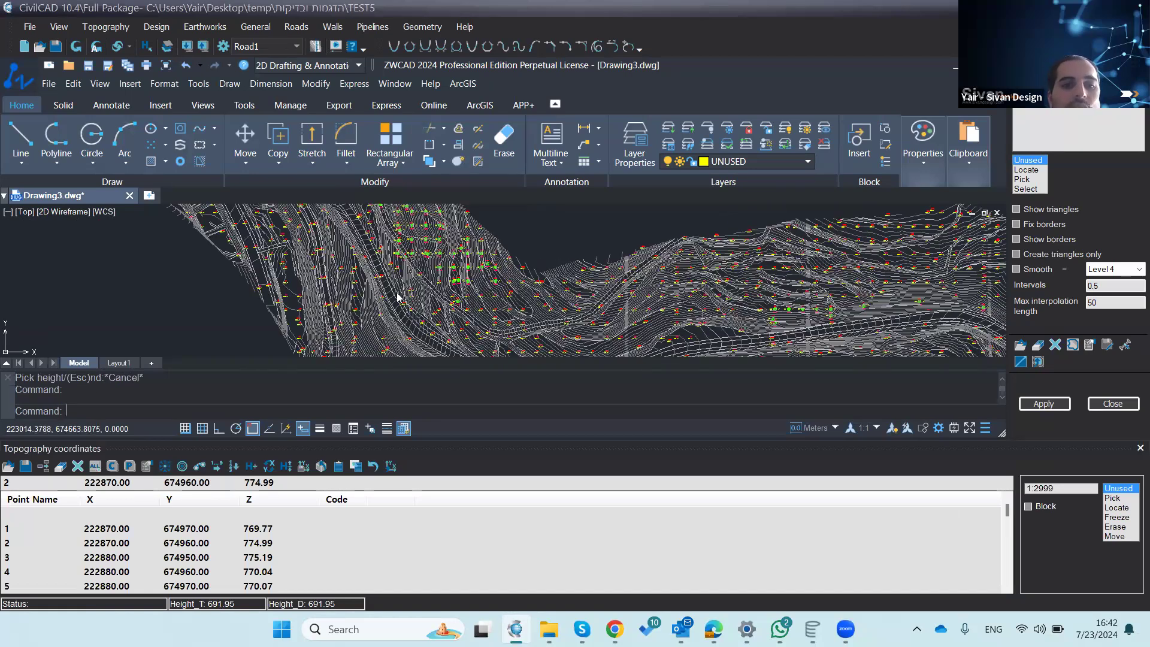
scroll(397, 296, down, 4)
scroll(357, 230, up, 10)
scroll(211, 284, down, 7)
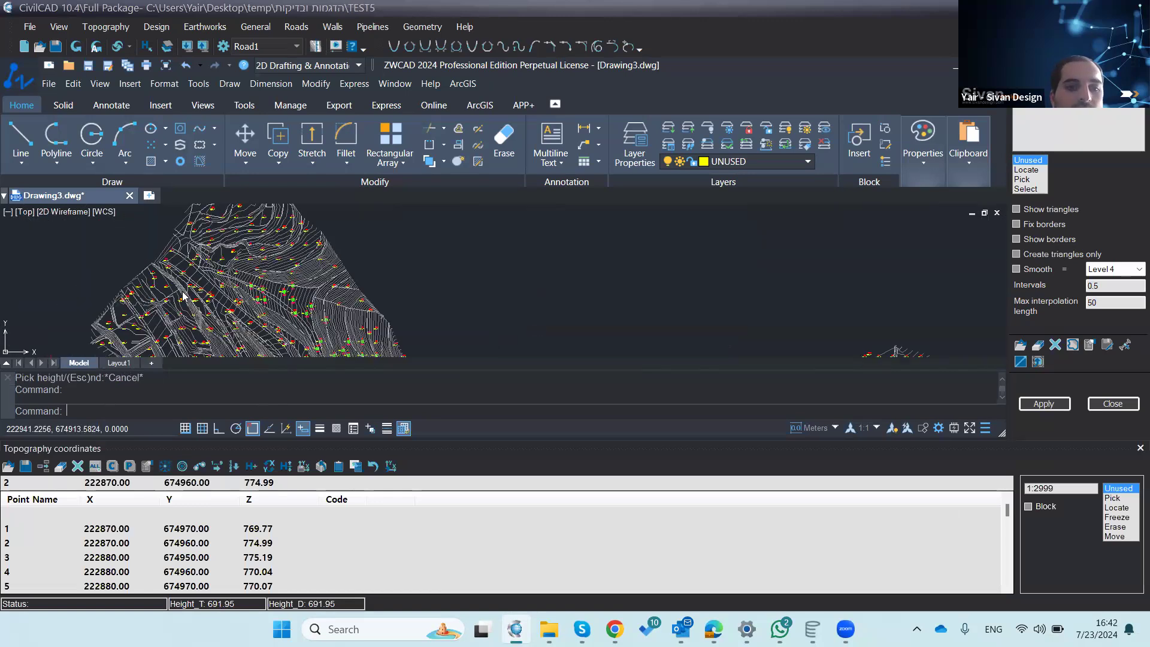
scroll(160, 257, up, 6)
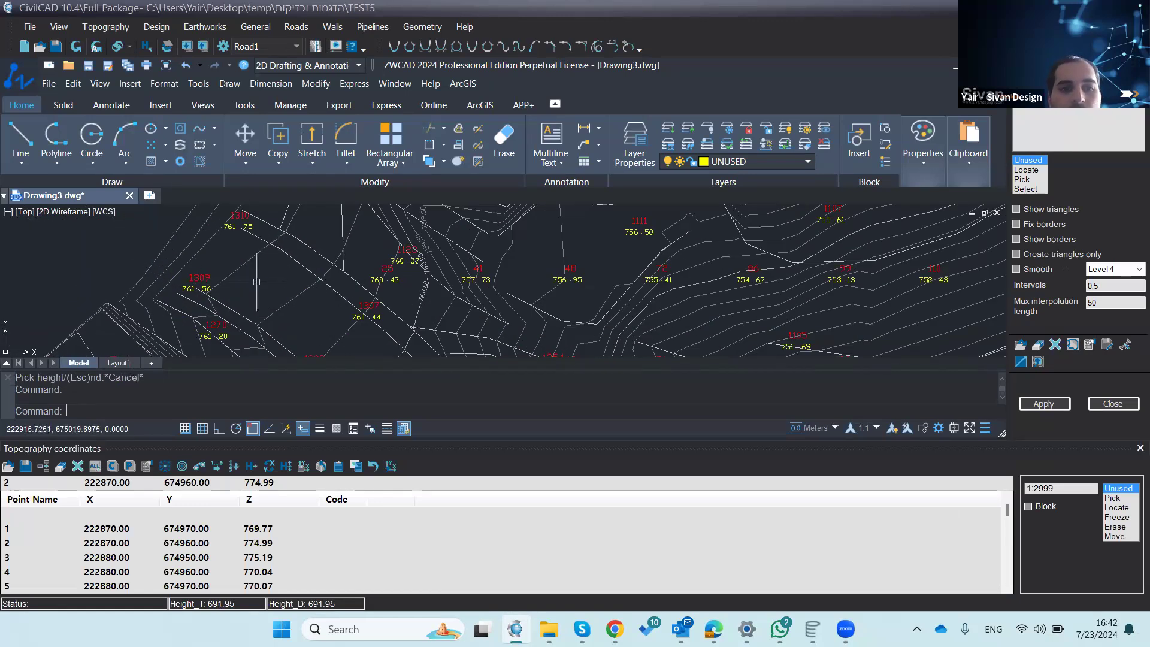
click(1110, 499)
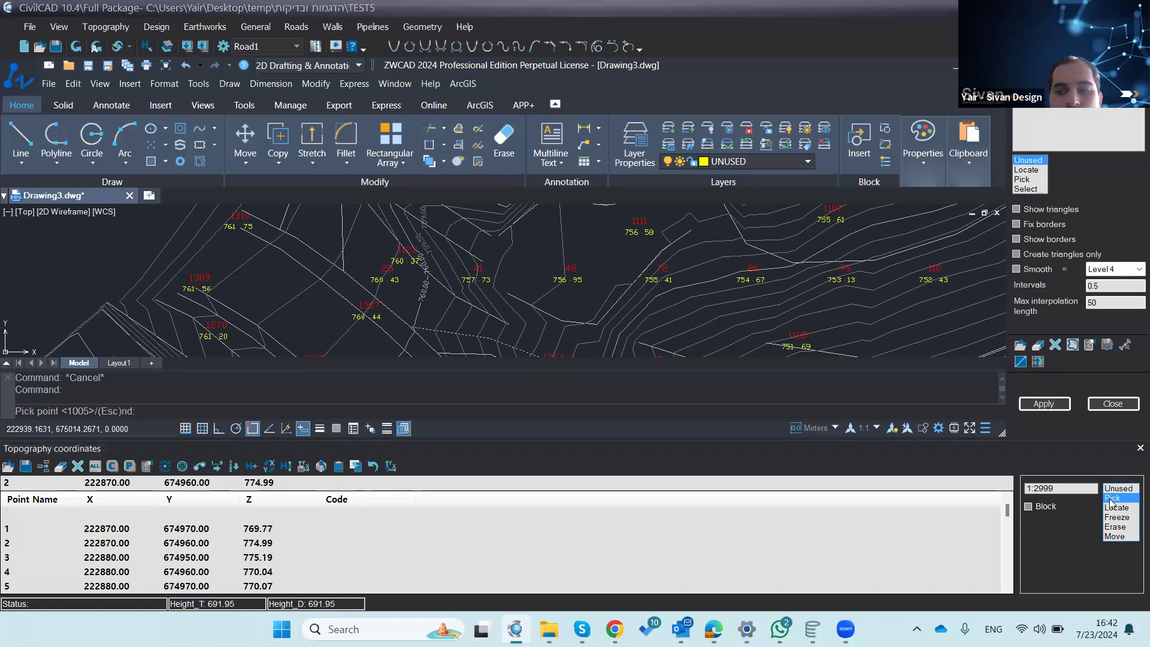
click(262, 280)
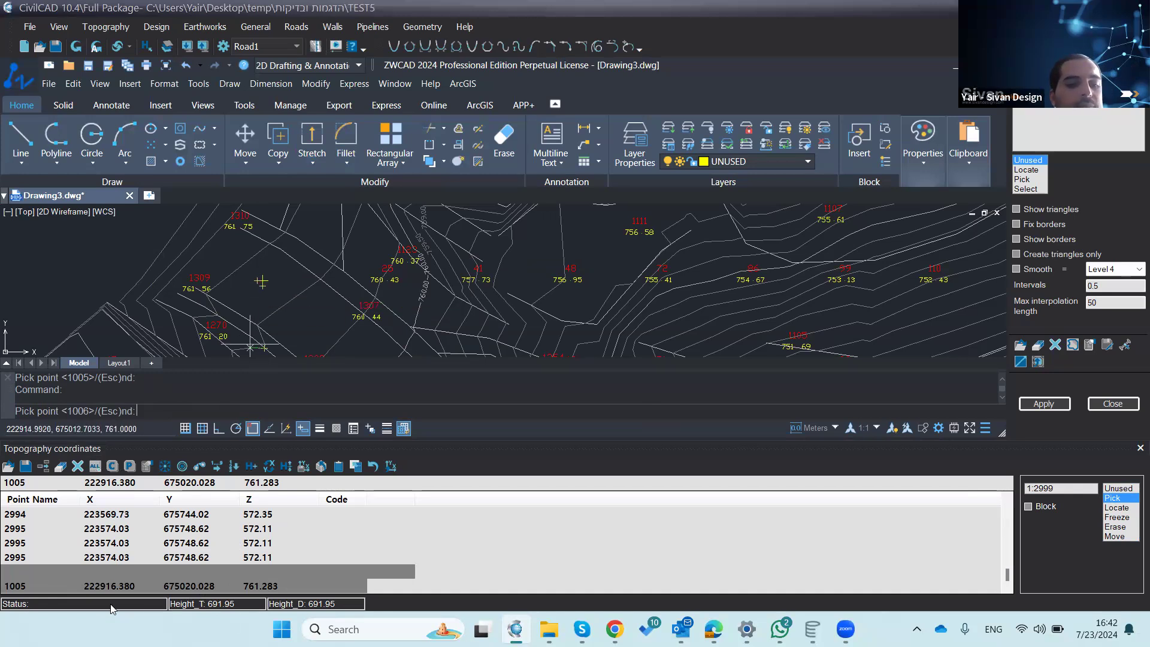
Step: Rename the newly picked topography point to IP and redraw the topography
click(38, 484)
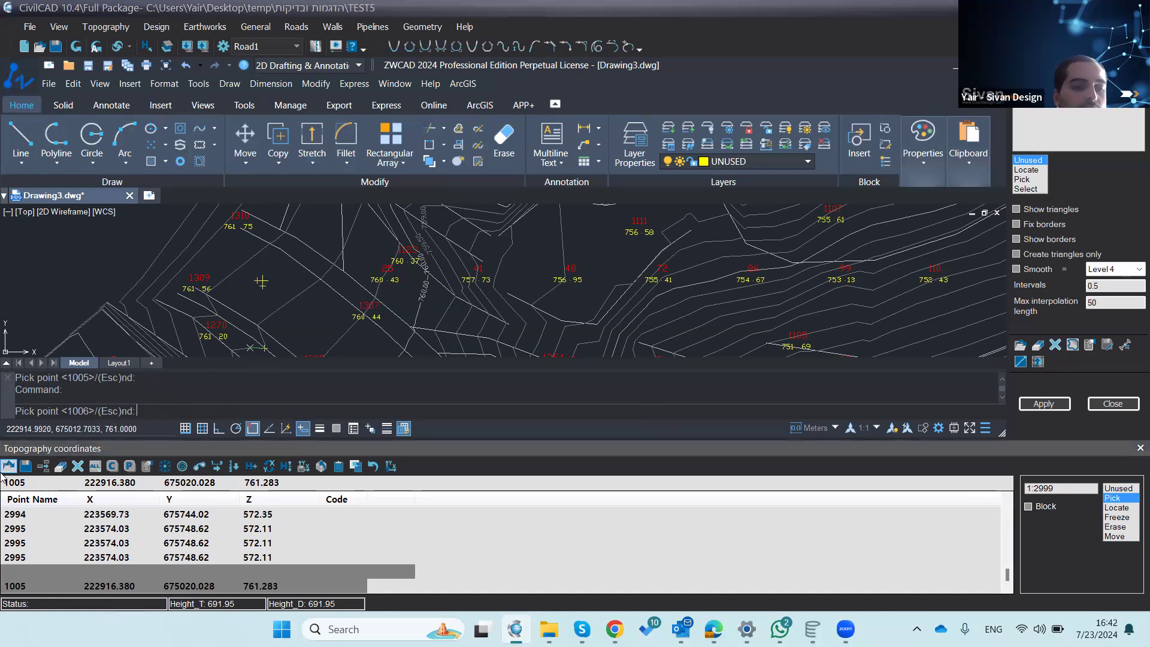
double_click(13, 480)
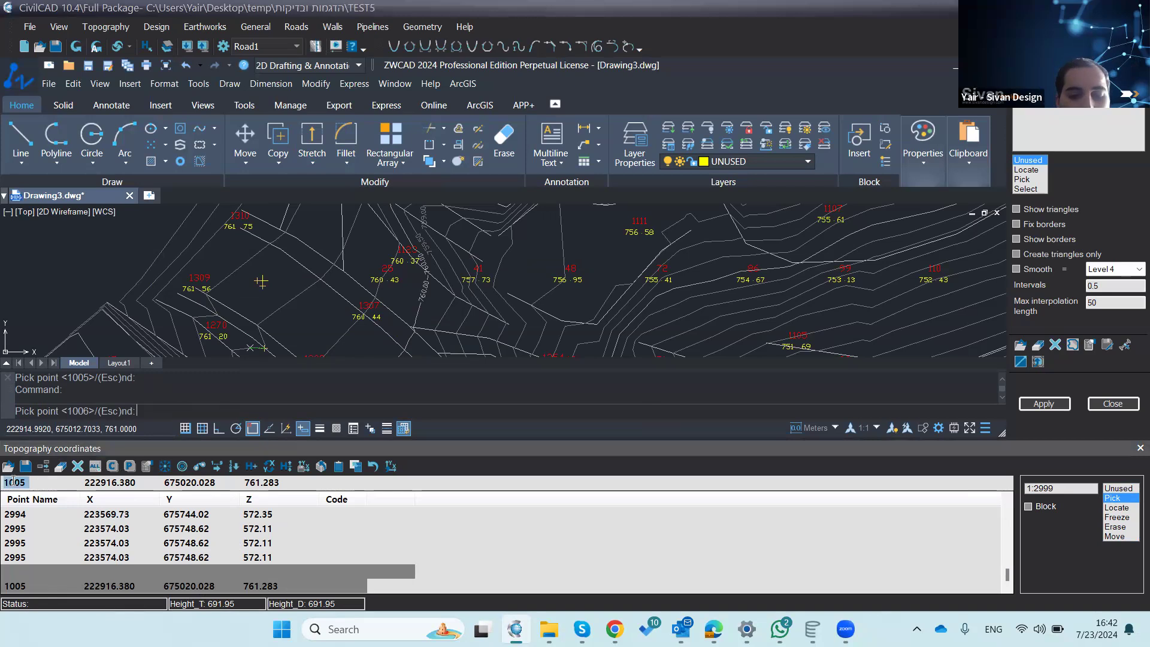
text(IP)
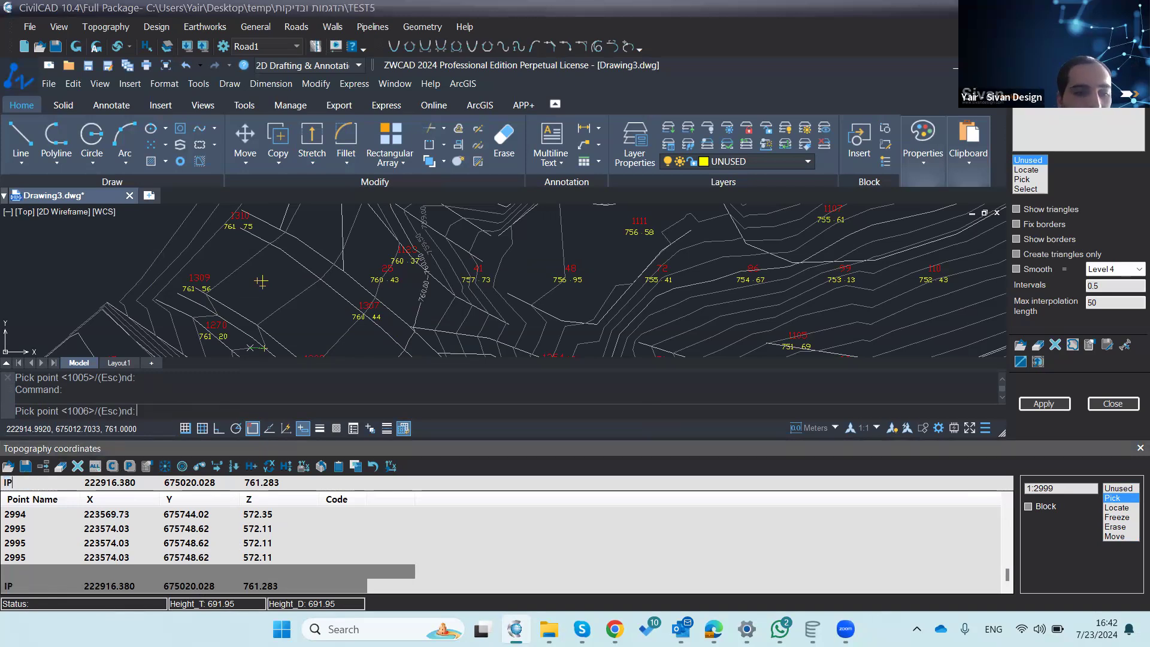
click(53, 548)
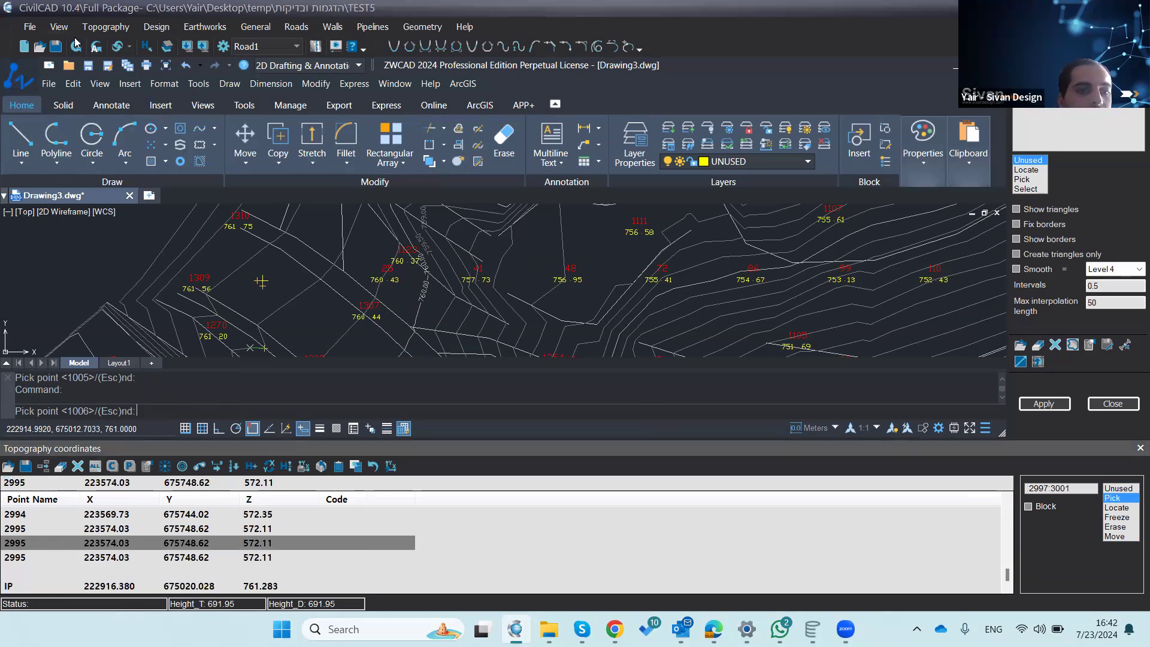
click(77, 49)
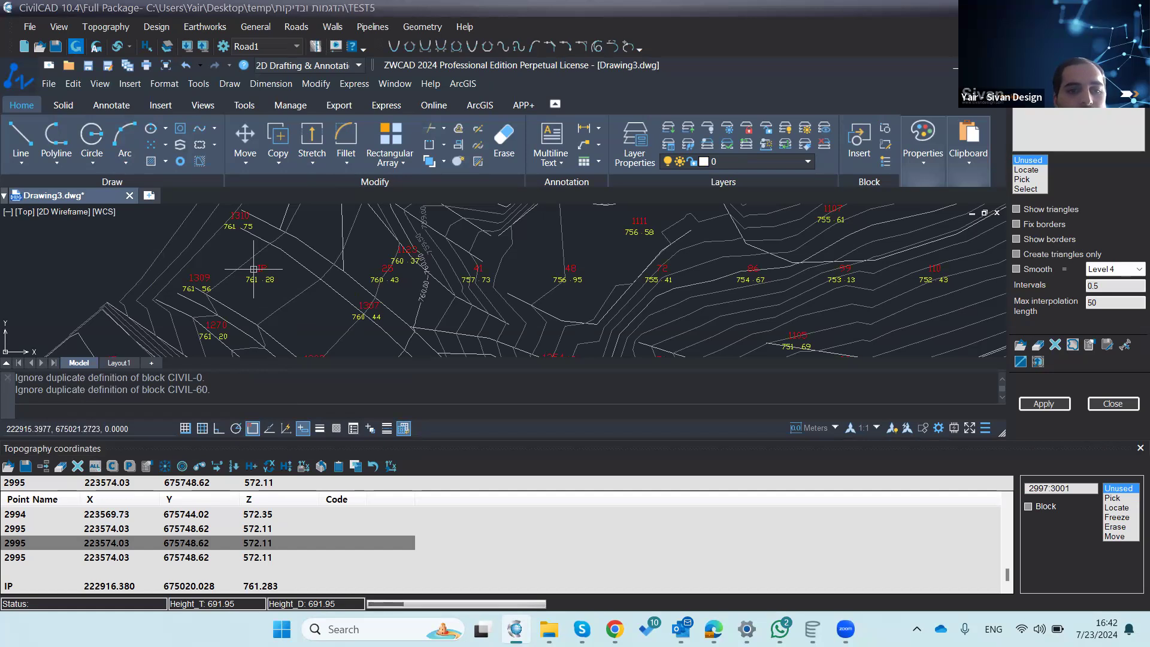
Step: Check the redrawn IP point and close the topography coordinates table
scroll(253, 269, up, 4)
scroll(253, 268, down, 4)
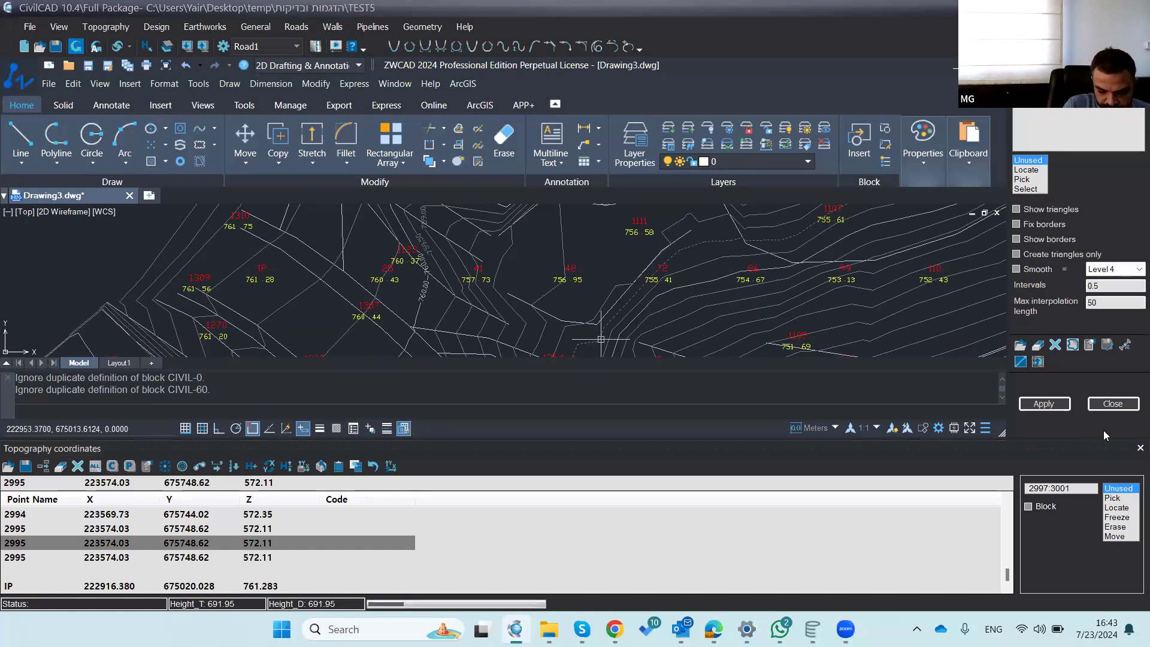
click(1131, 451)
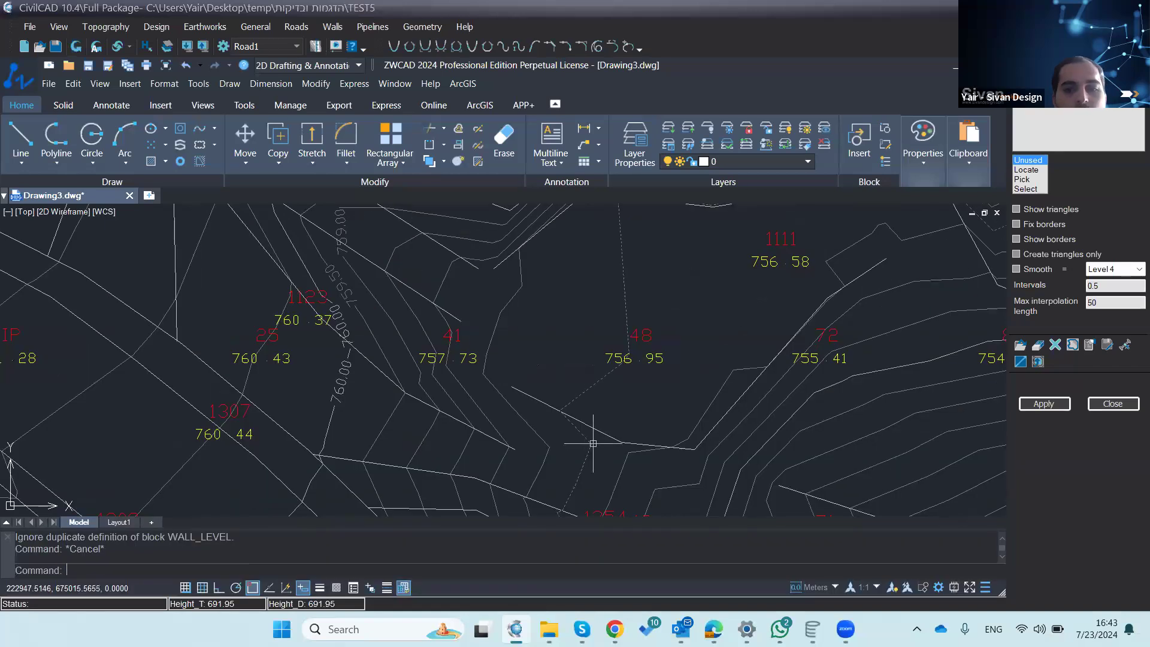
Step: Turn off layers C-TINN-BRKL, C-TOPO-MINR2, CIVIL and CIVIL-Z by picking objects on them in the contour drawing
scroll(593, 440, down, 5)
scroll(275, 328, down, 5)
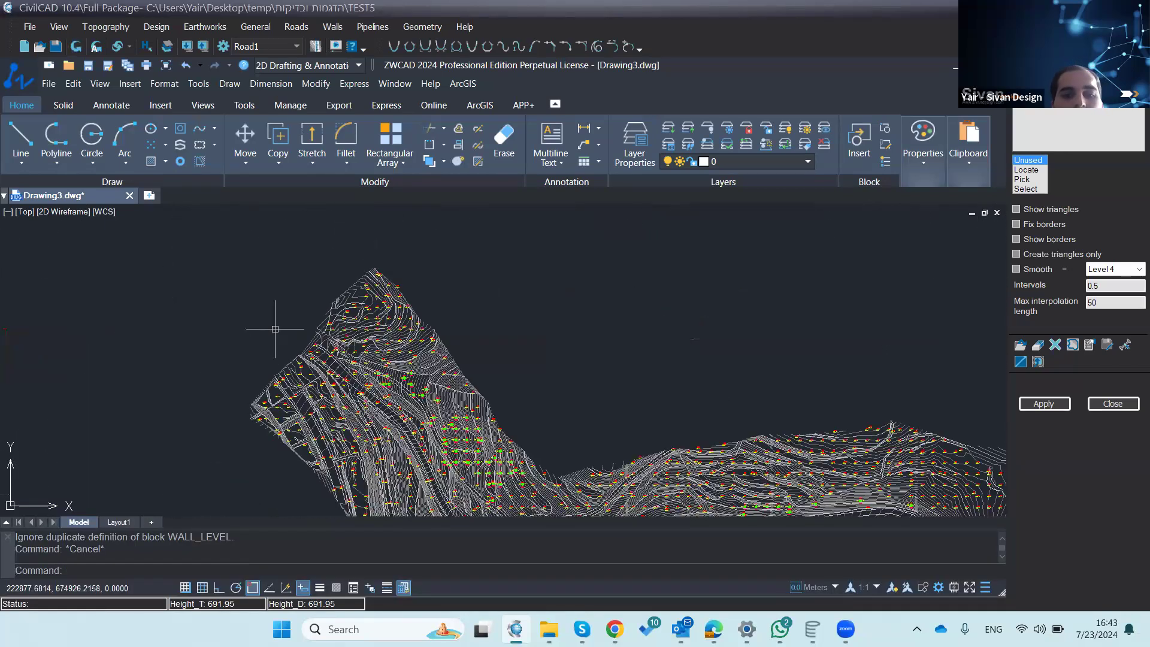
scroll(249, 272, down, 3)
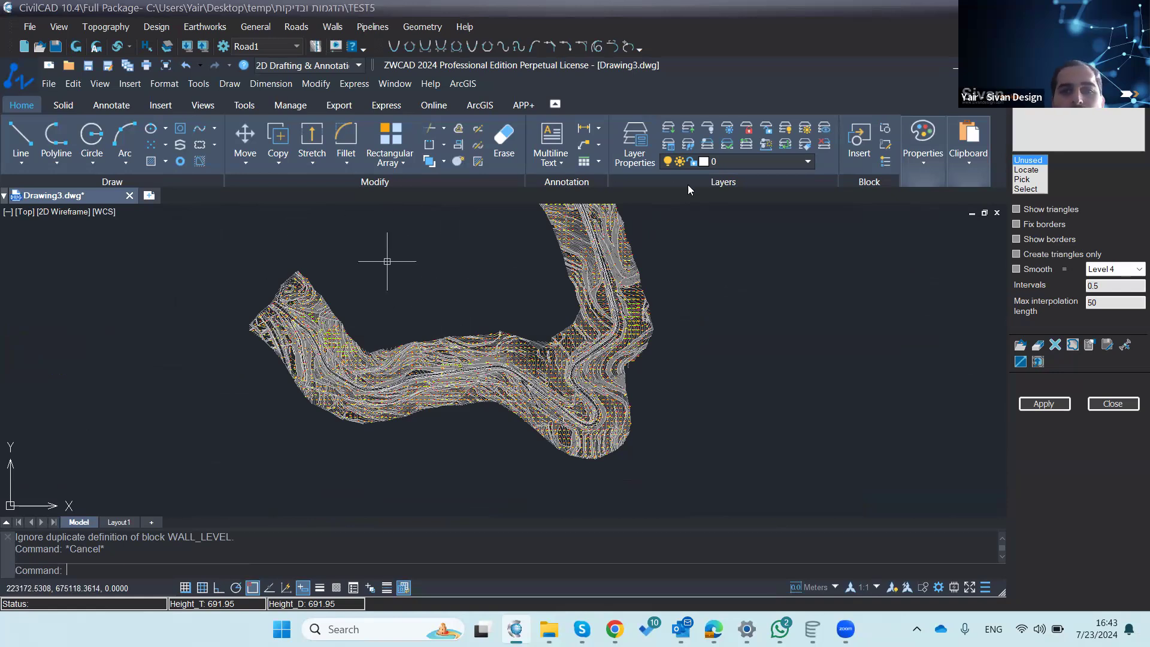
click(707, 130)
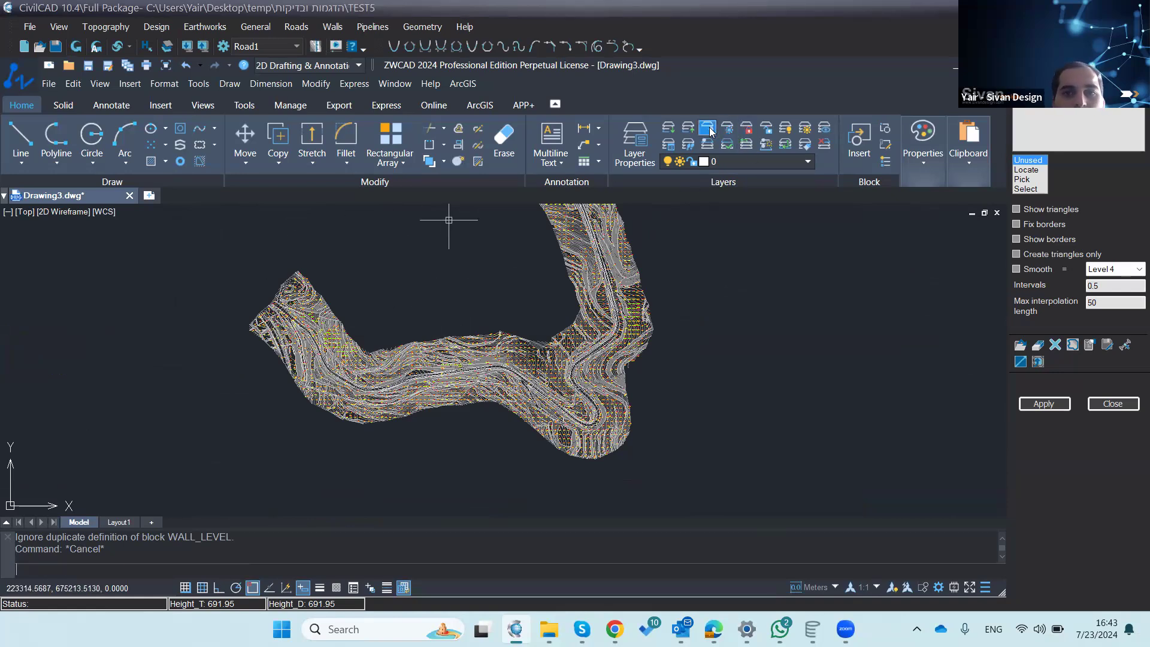
click(365, 391)
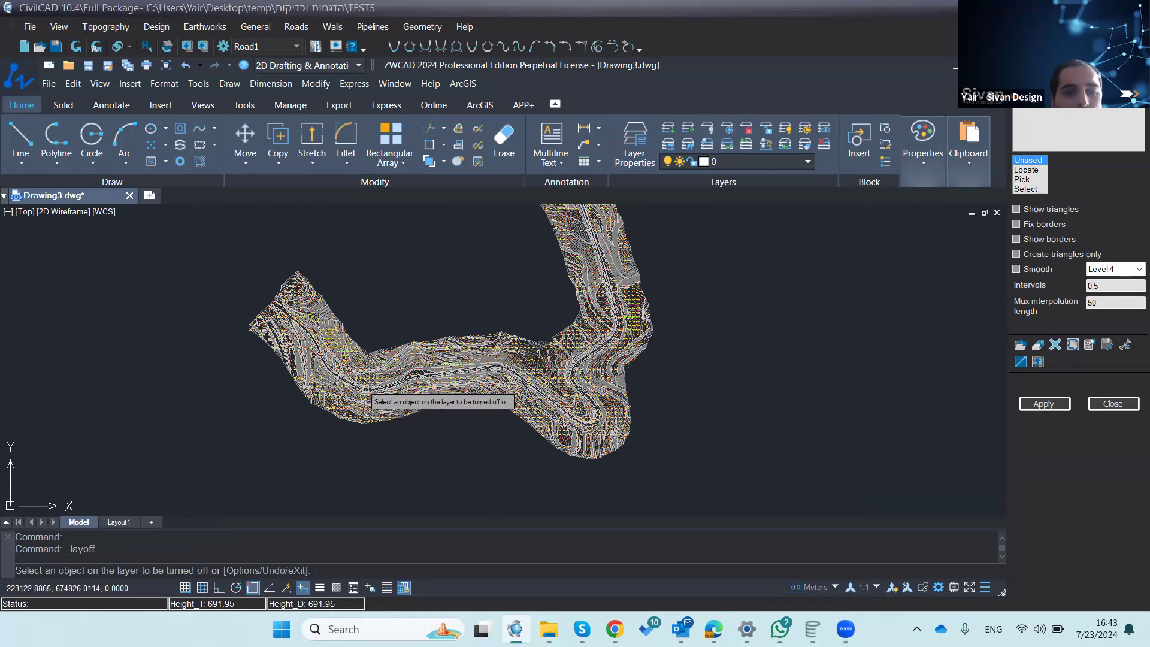
scroll(367, 389, up, 6)
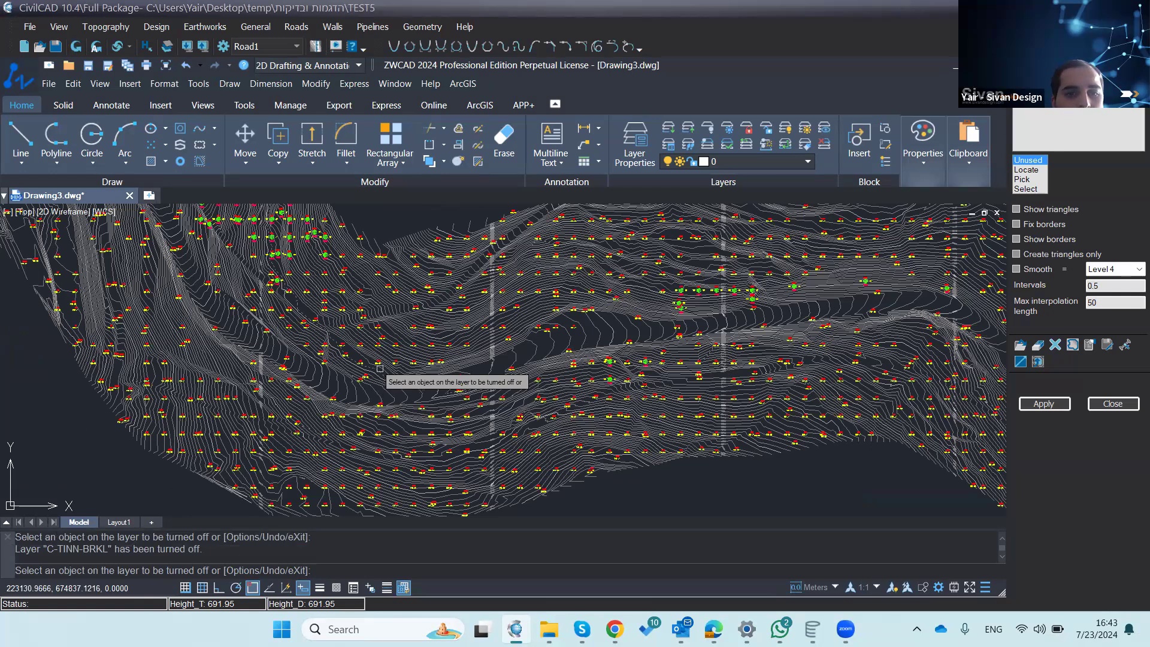
click(380, 368)
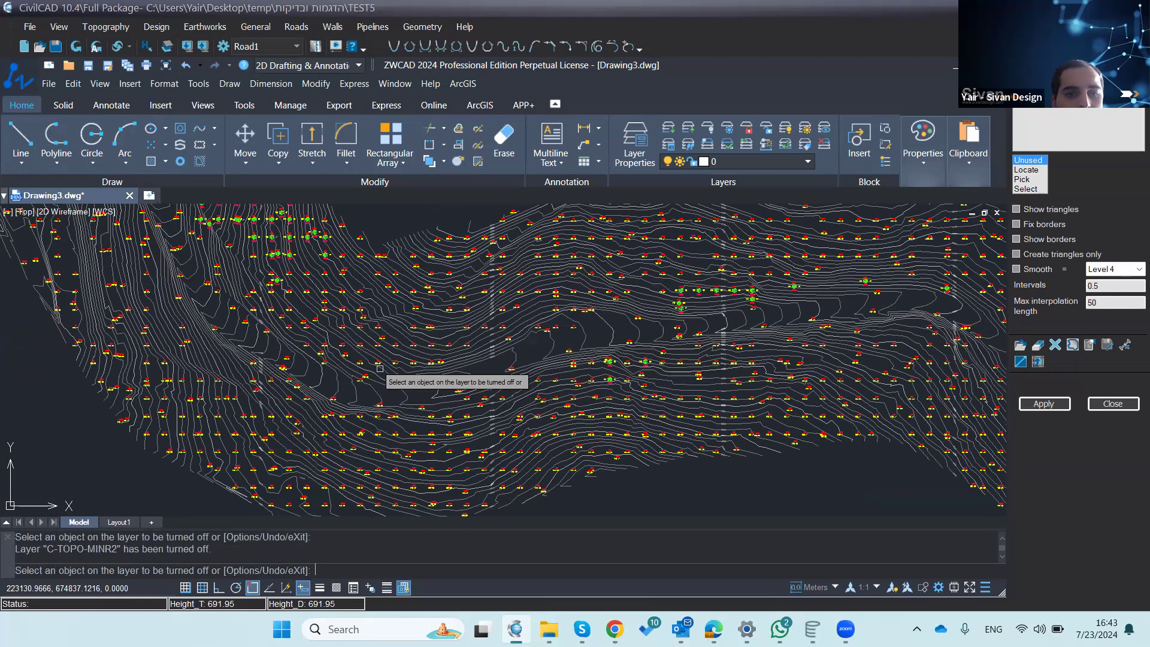
click(411, 346)
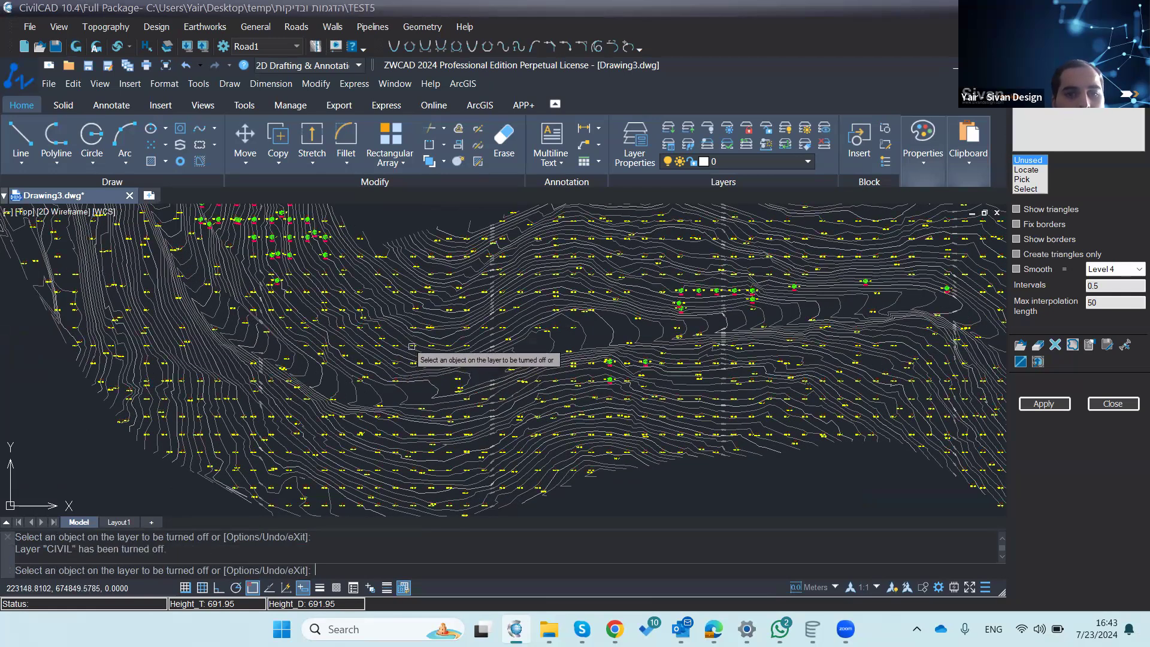
scroll(412, 346, up, 5)
click(419, 336)
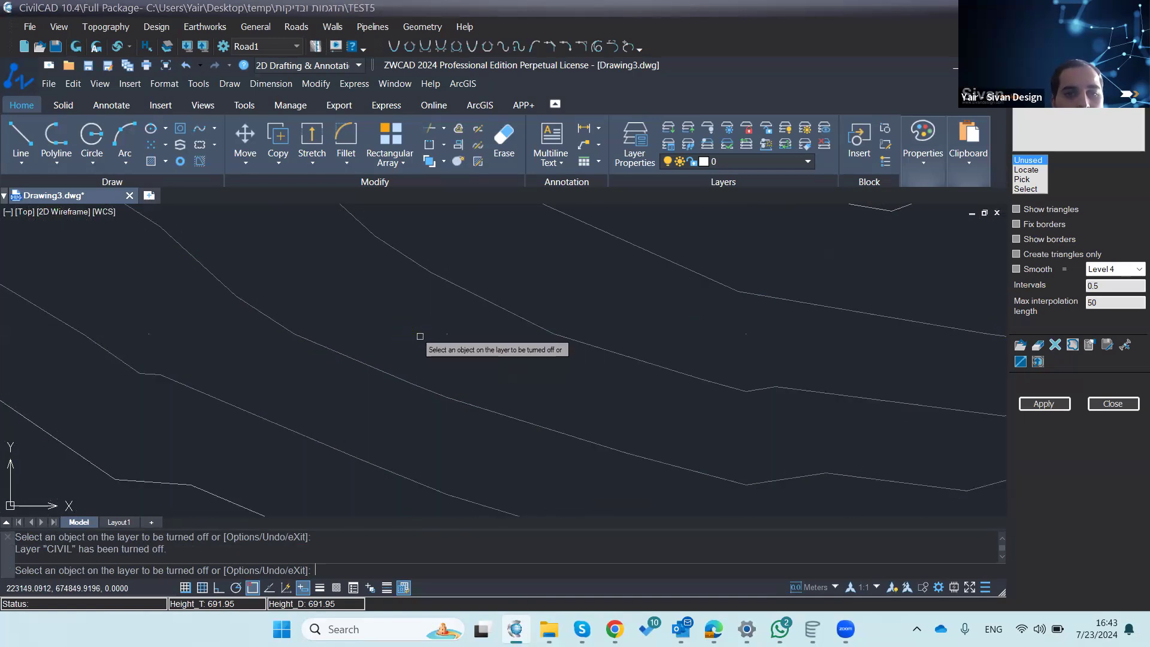
scroll(420, 336, down, 5)
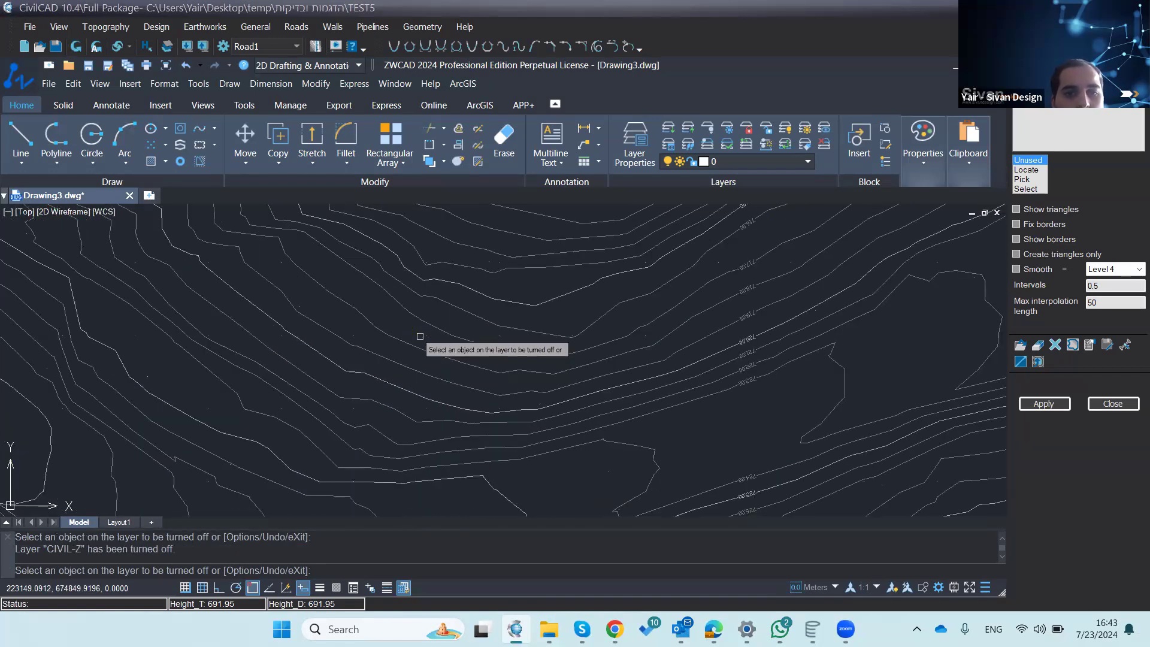
Step: Try turning off layer C-TOPO-MINR1 as well, undo that and end the layer-off command
click(419, 373)
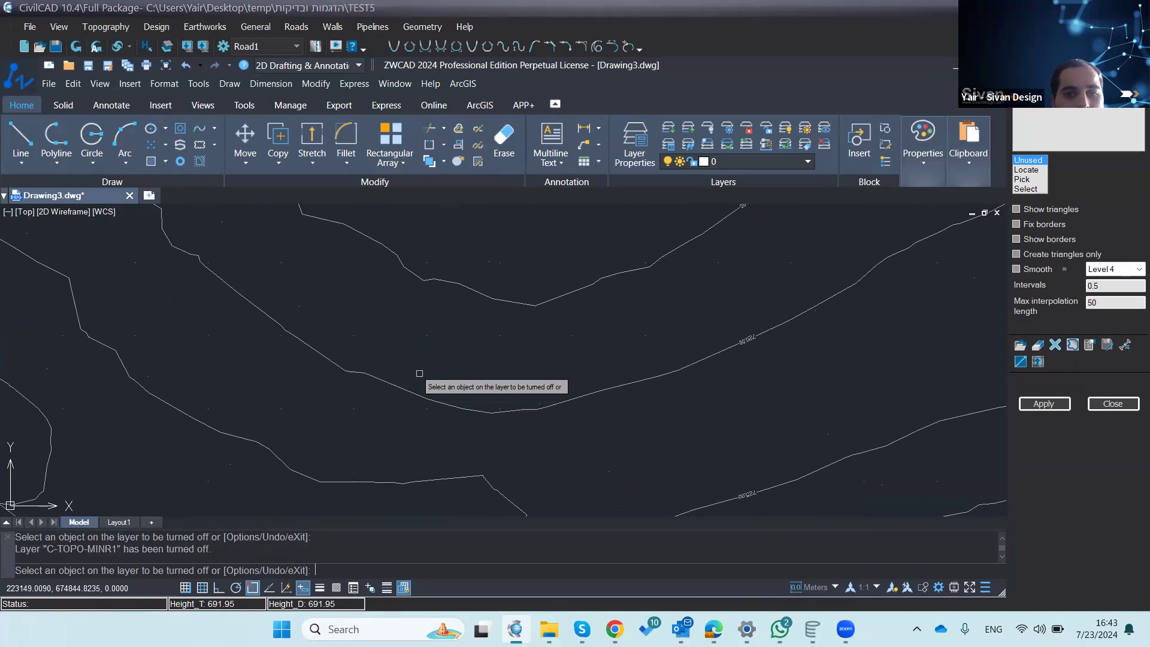
text(u)
key(Return)
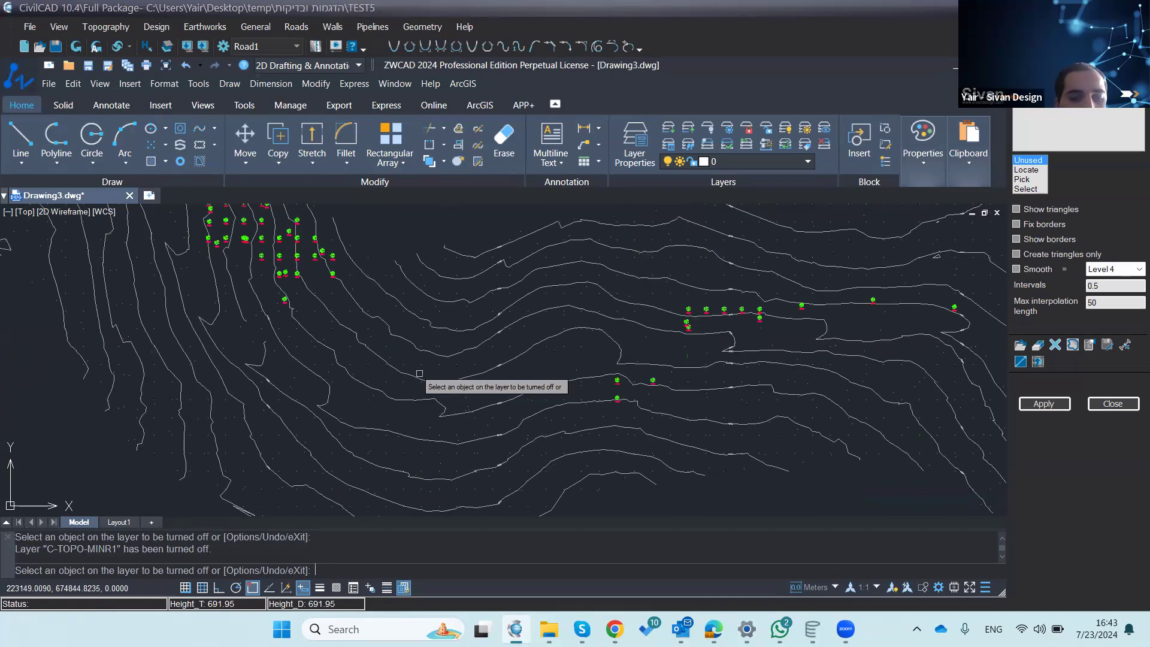
key(Return)
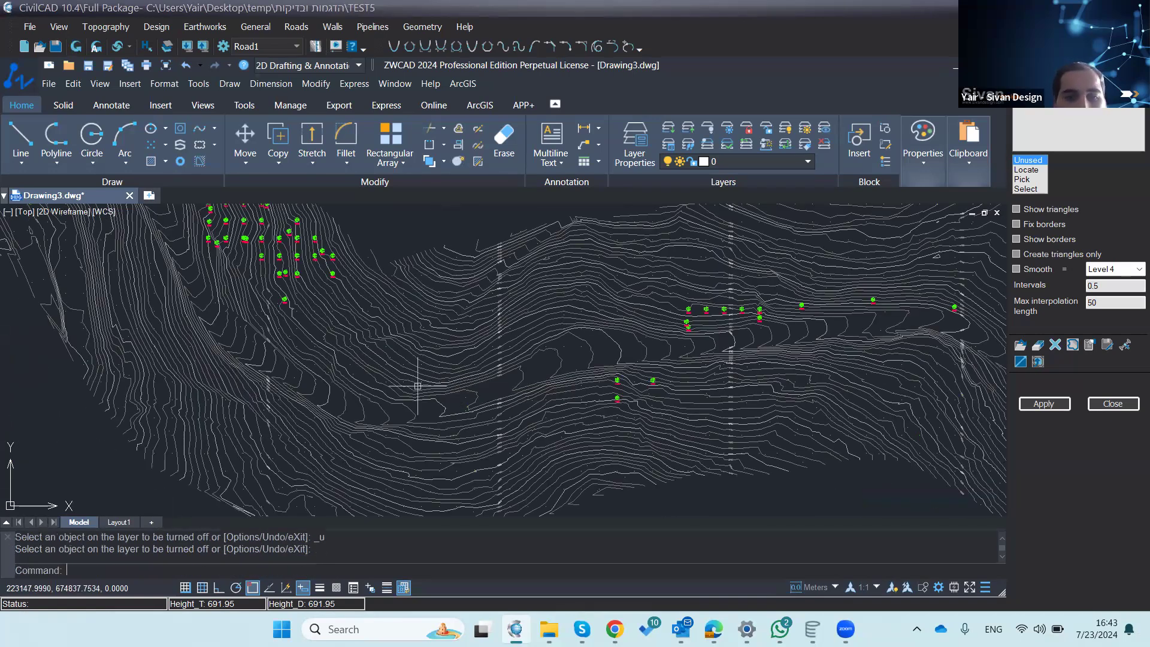
Step: Draw a three-segment polyline along the middle of the contour strip, from its northwestern end through the two bends to the southern bend
scroll(407, 455, down, 4)
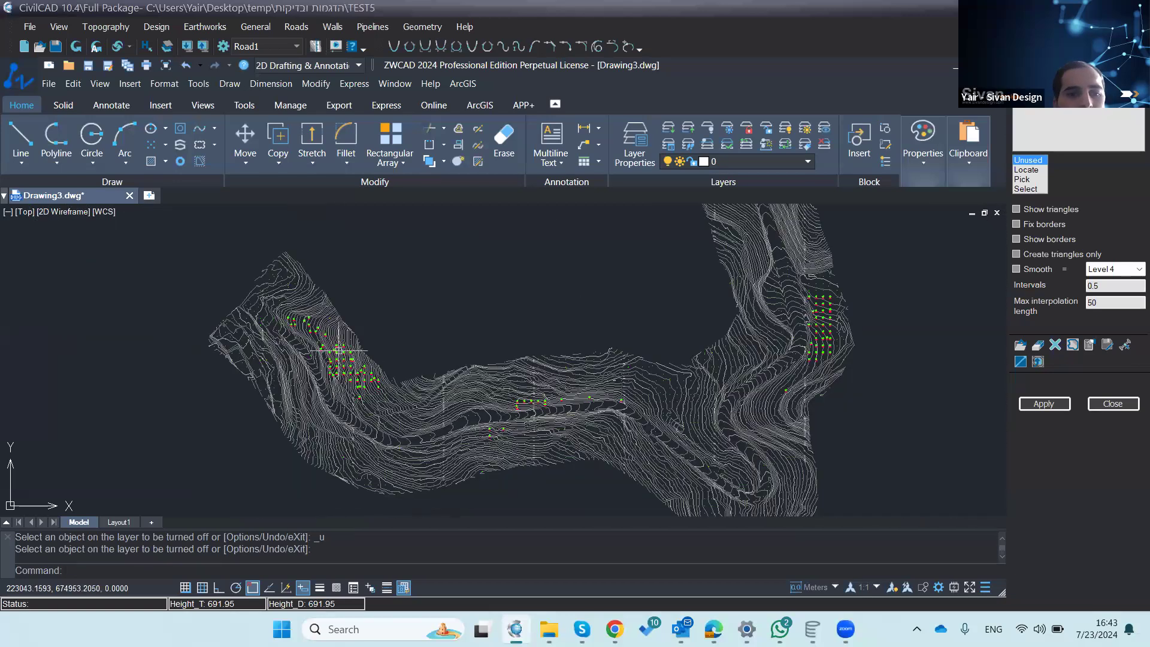
click(50, 139)
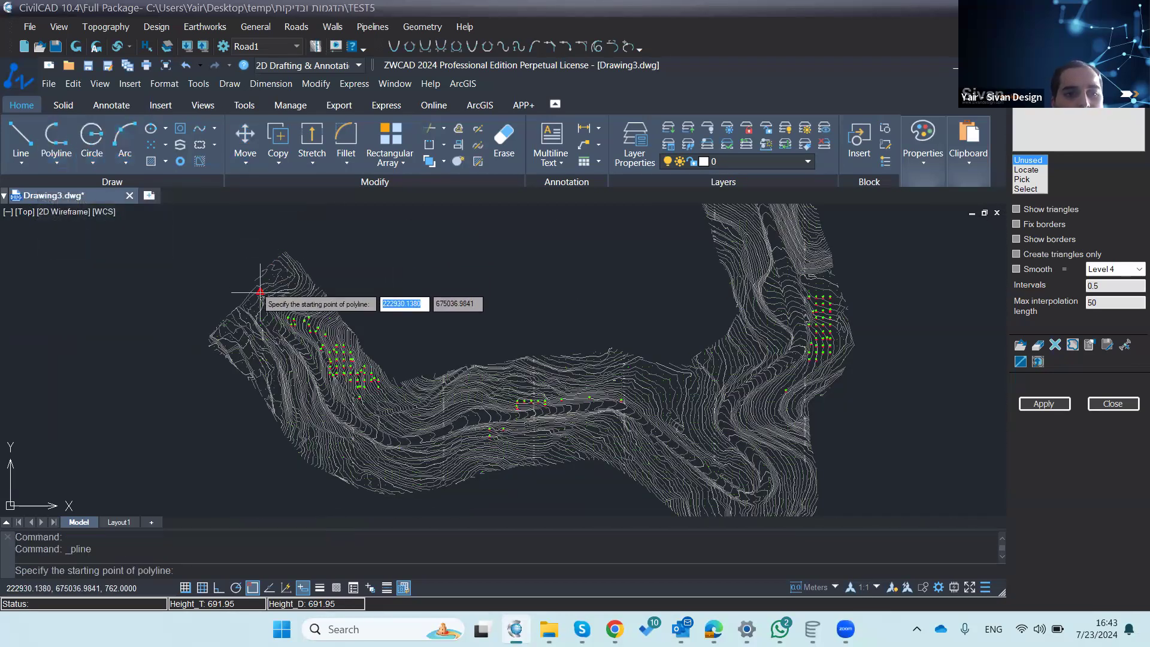
scroll(261, 299, up, 3)
click(258, 309)
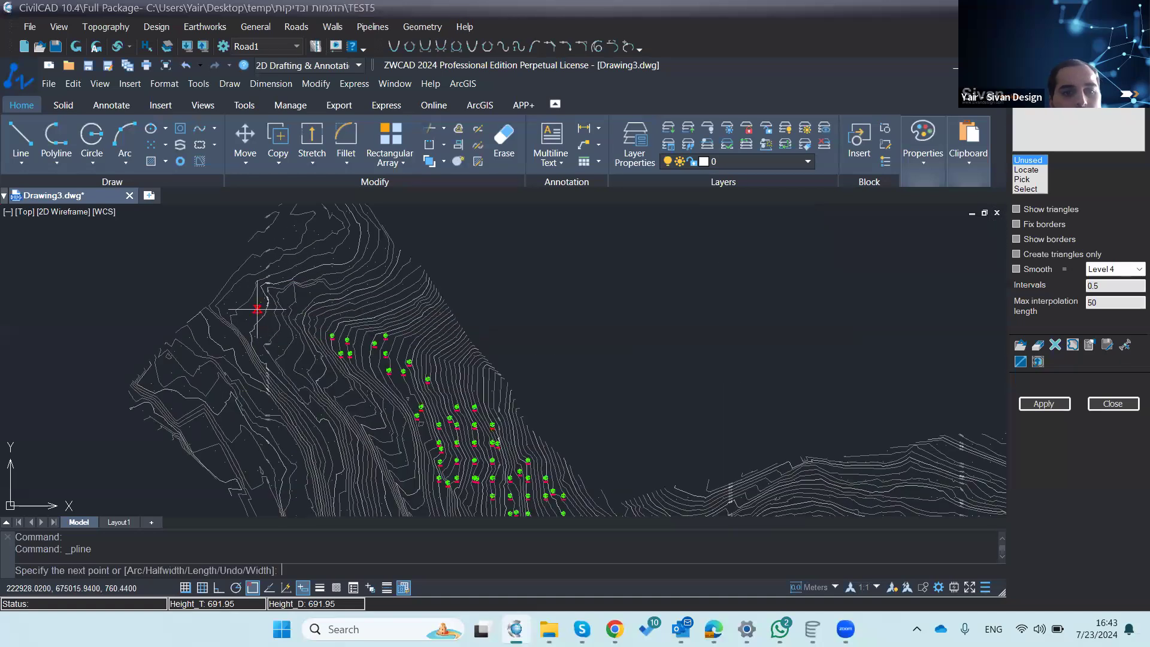
scroll(255, 321, down, 5)
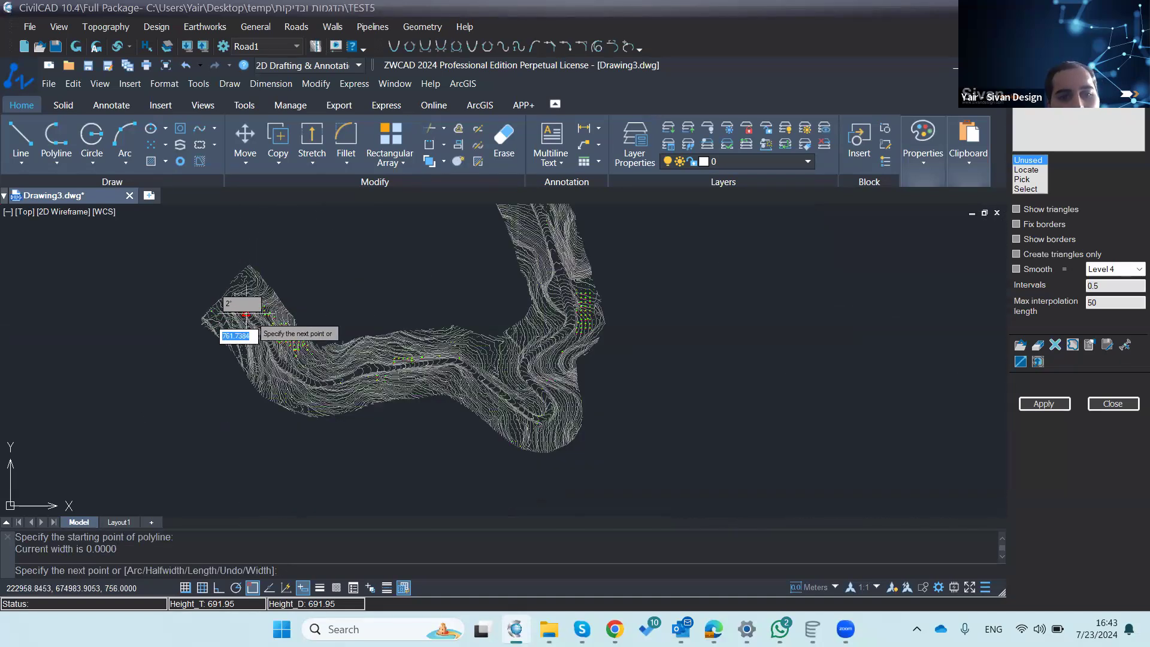
click(289, 381)
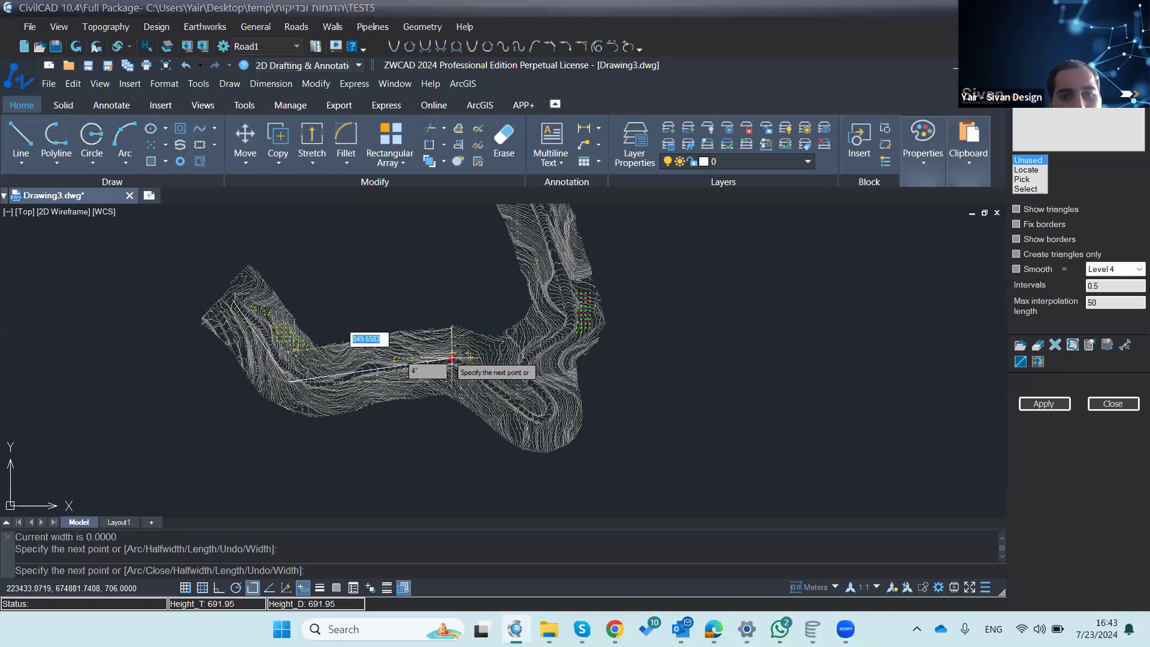
click(452, 358)
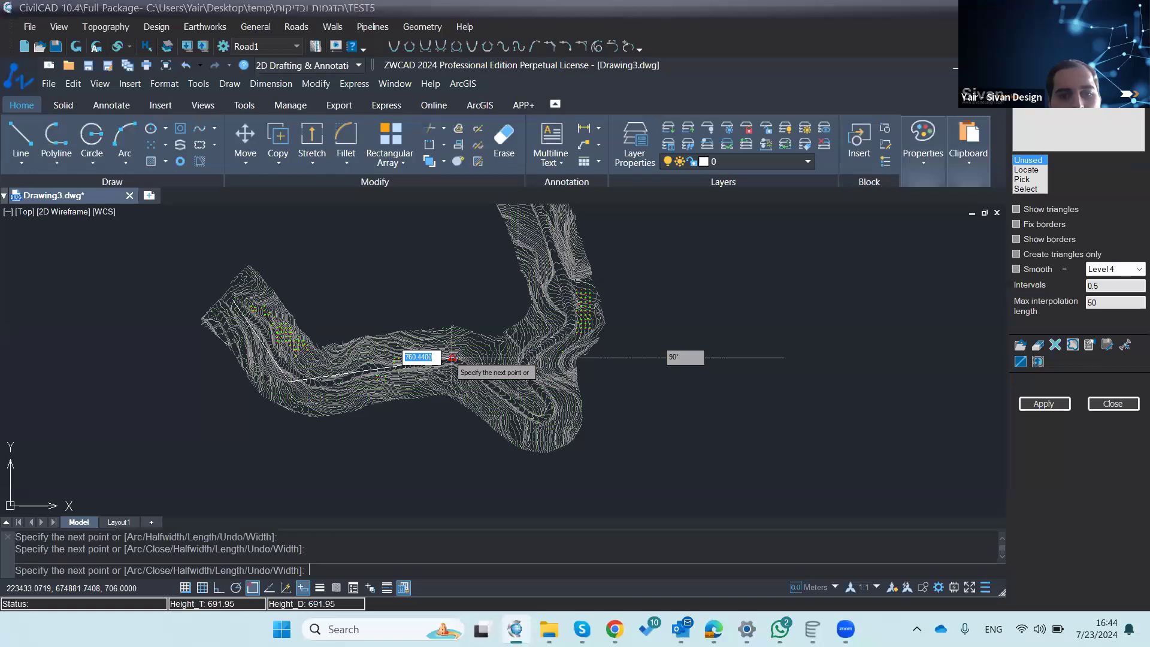
click(536, 419)
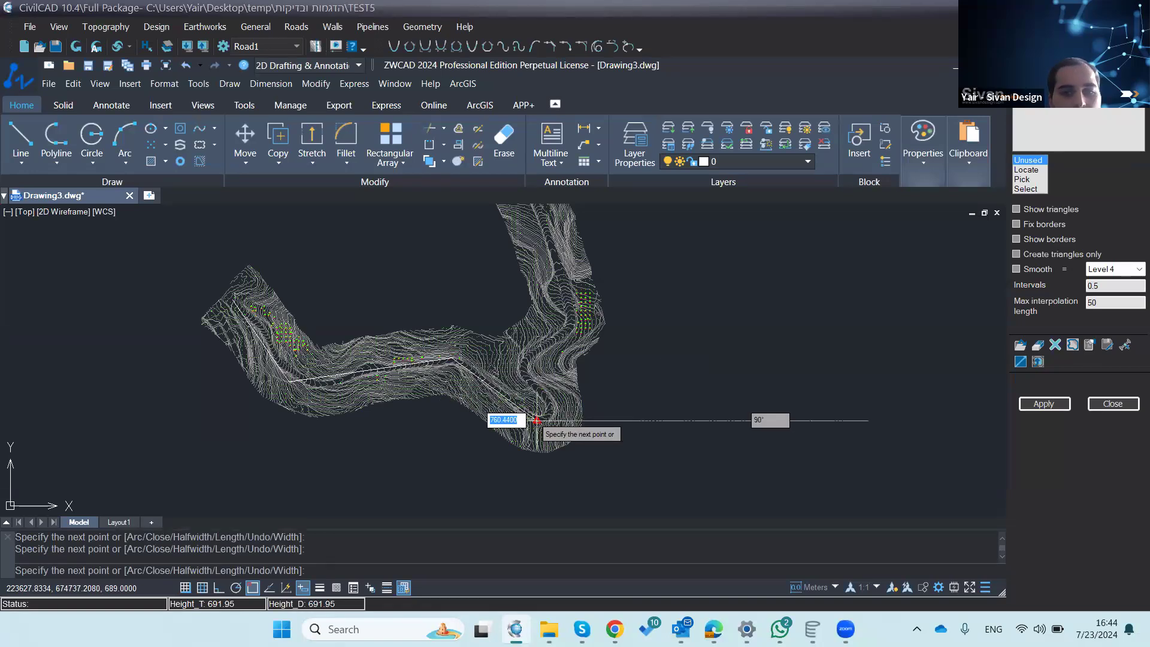
key(Escape)
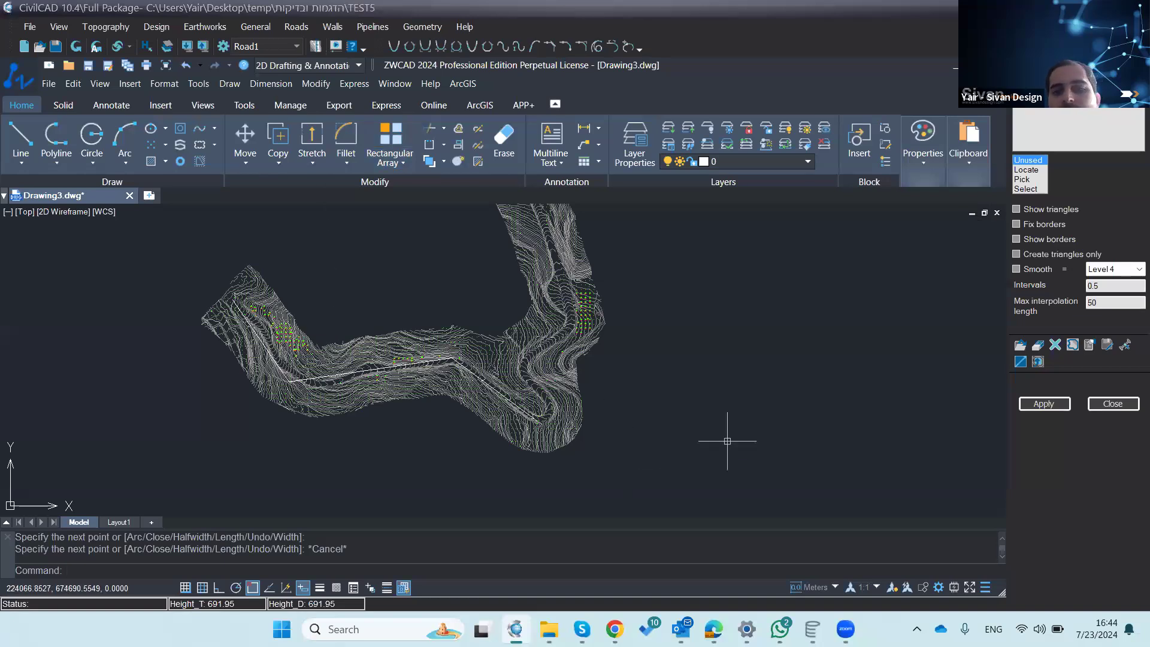
Step: Close the contour settings, open the roads list, go through its first rows and confirm the list
click(1105, 403)
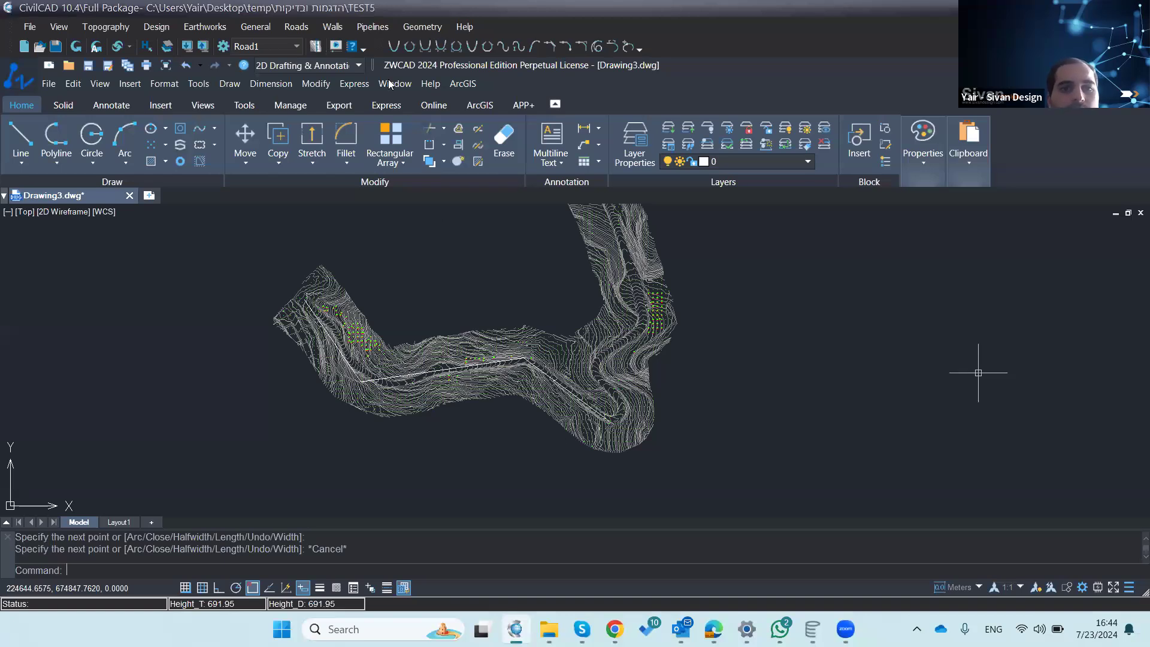
click(293, 28)
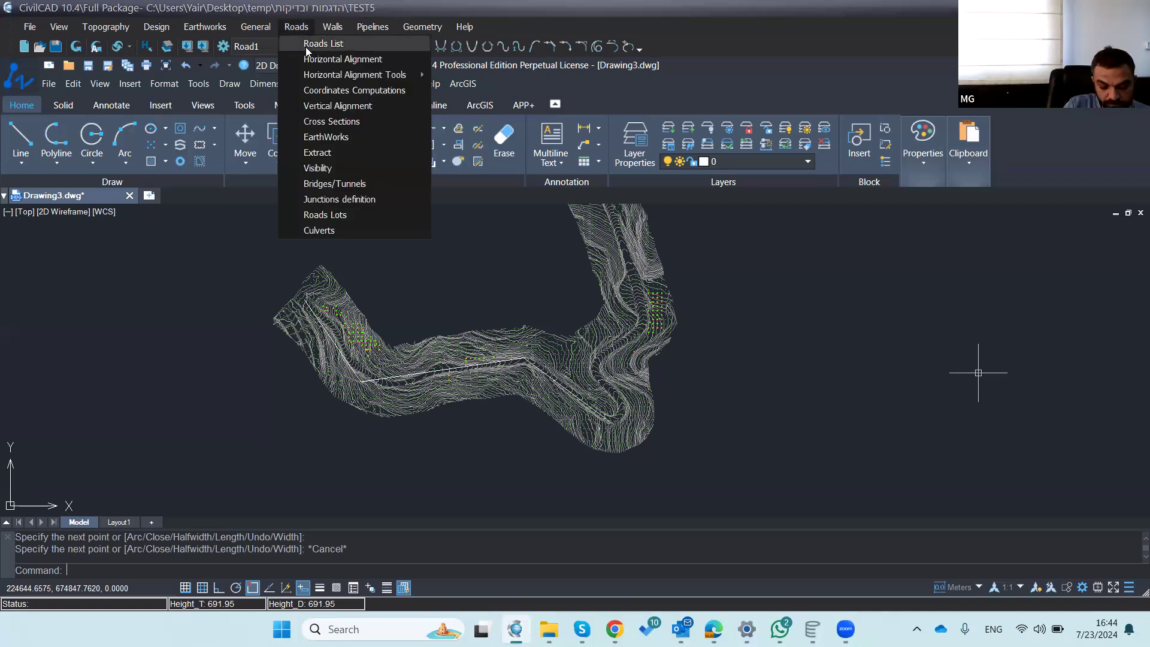
click(351, 44)
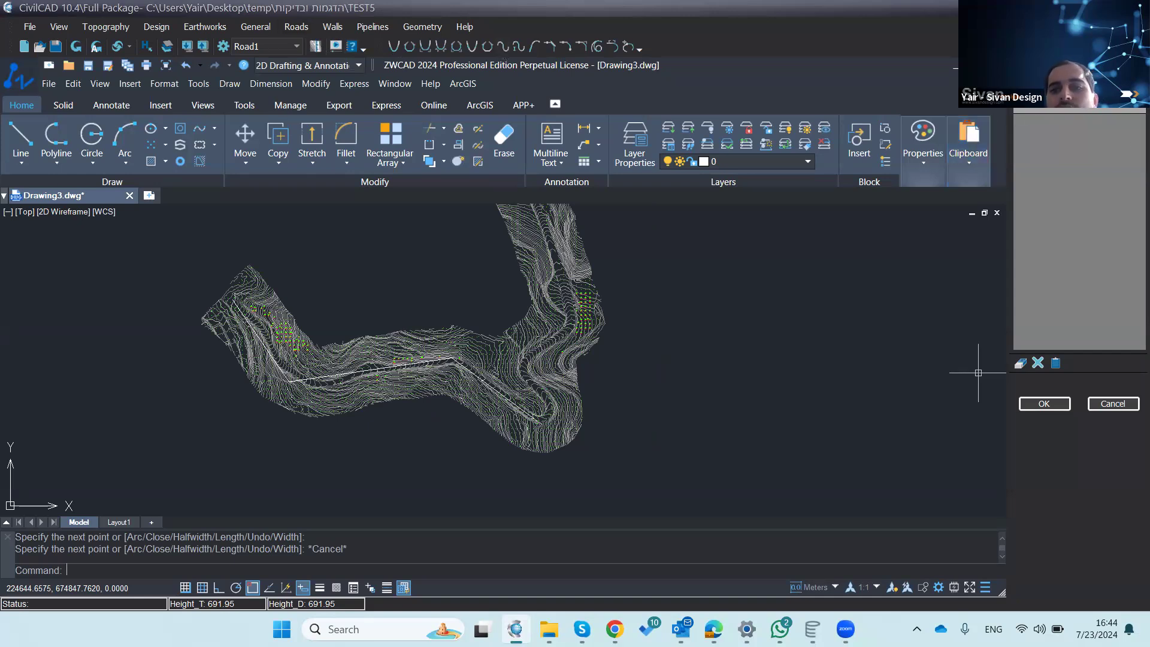
click(1035, 117)
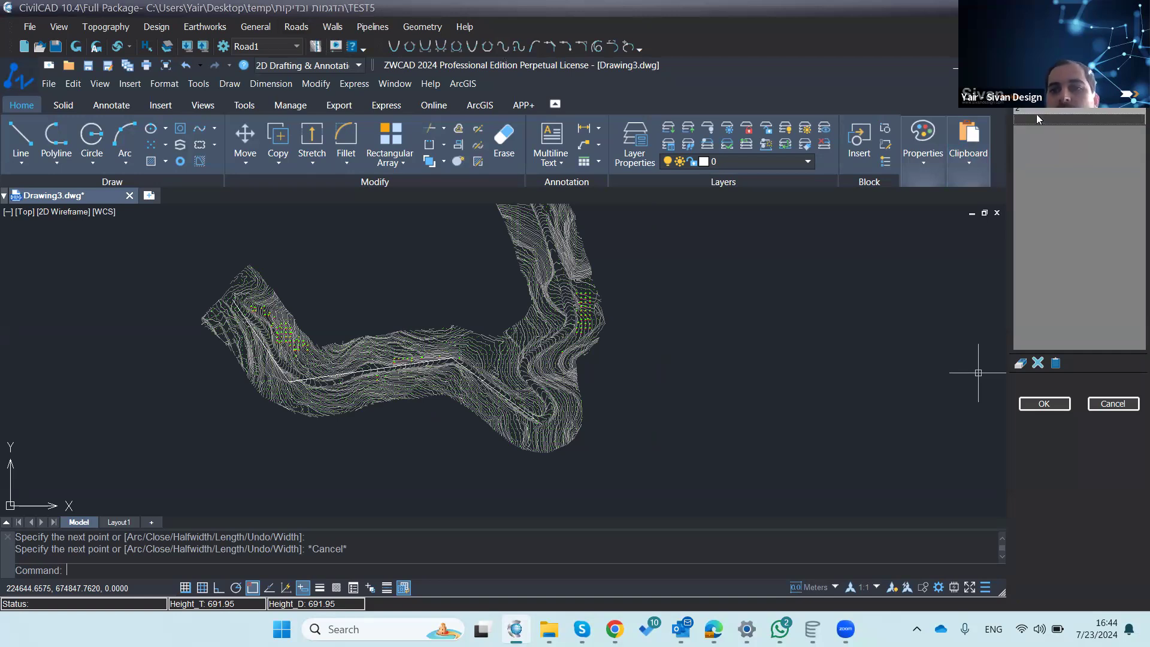
key(BackSpace)
click(1036, 113)
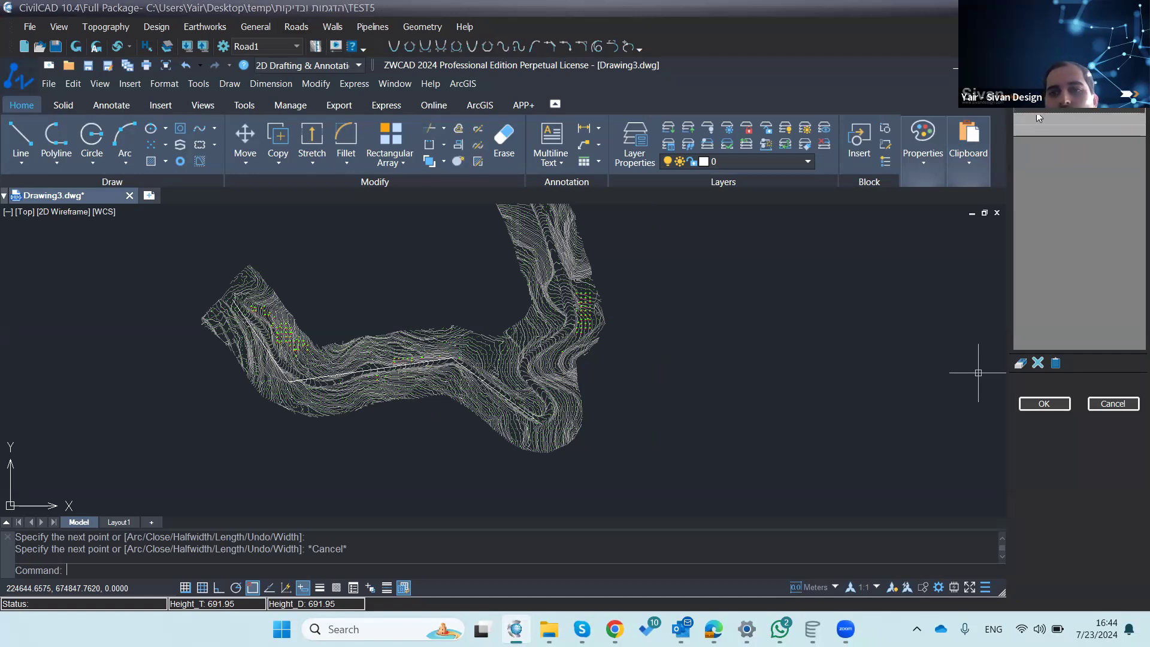
click(1048, 124)
click(1048, 118)
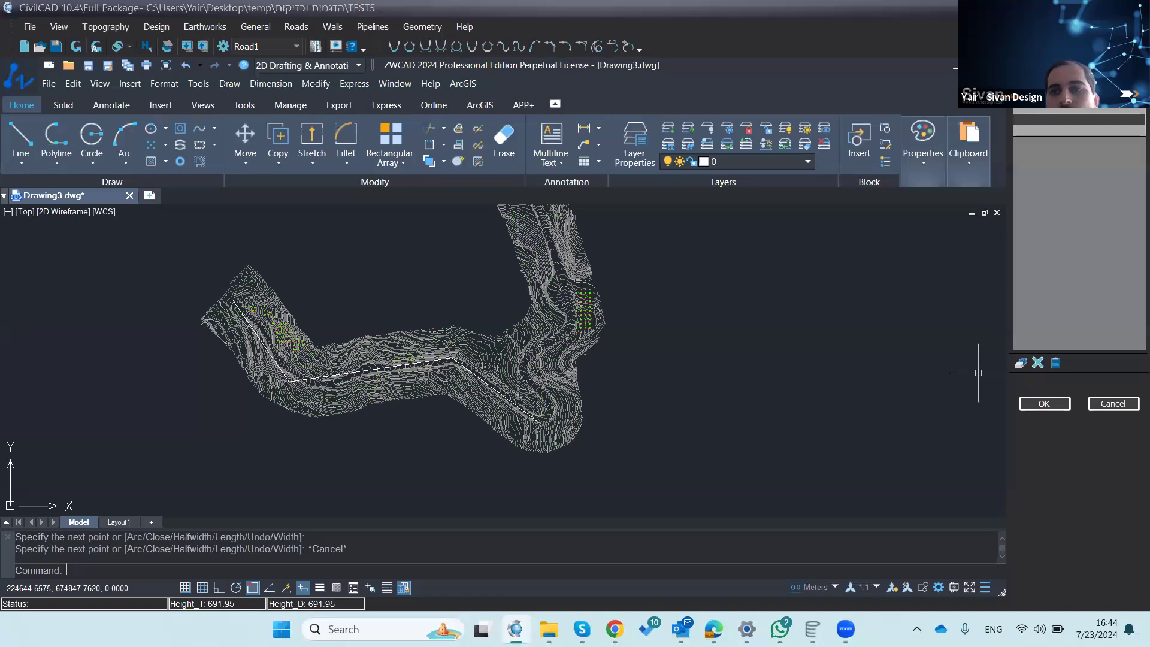
click(1031, 209)
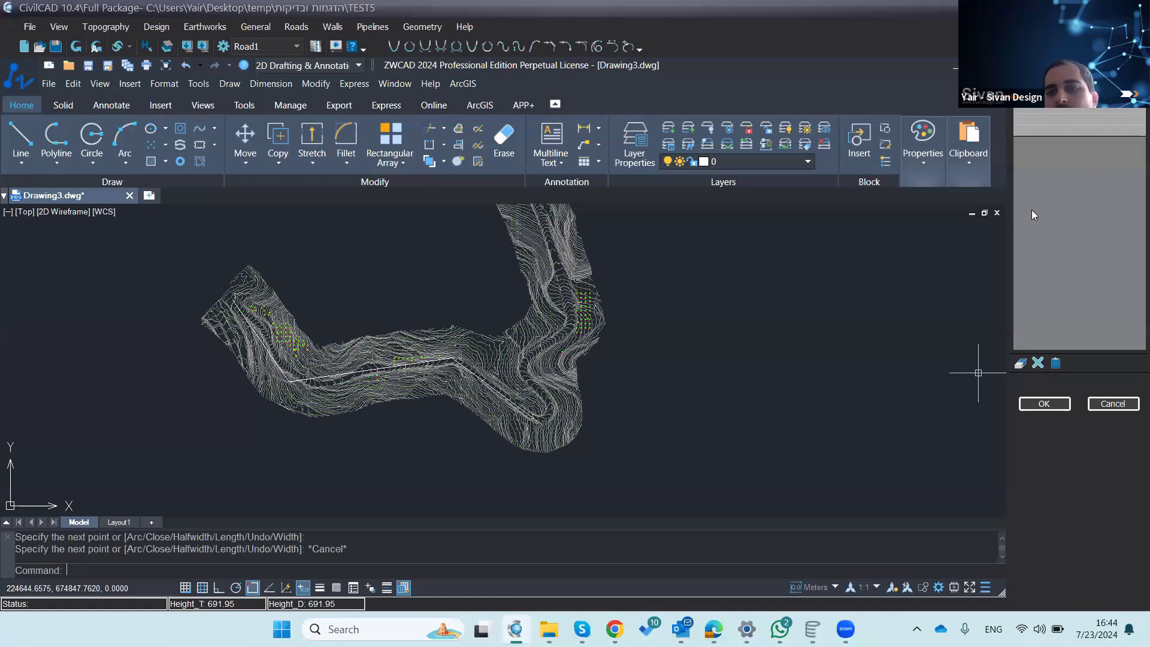
click(1032, 403)
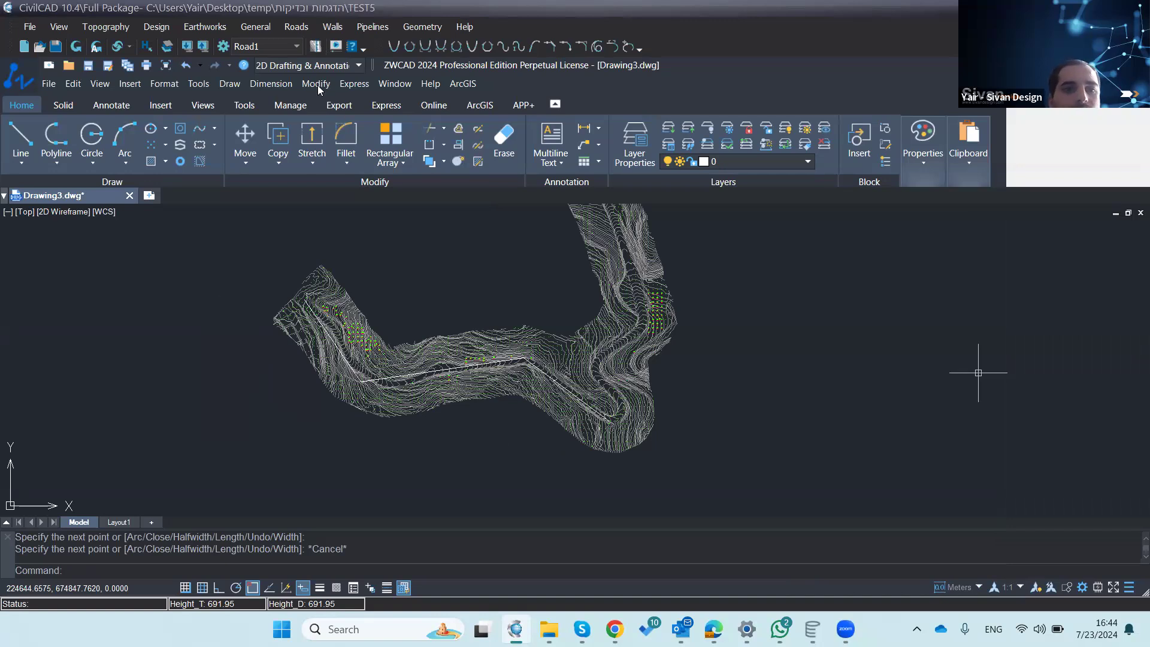
Step: Open Road1's horizontal alignment and define its intersection points by selecting the drawn three-segment polyline, using the Polyline option
click(295, 26)
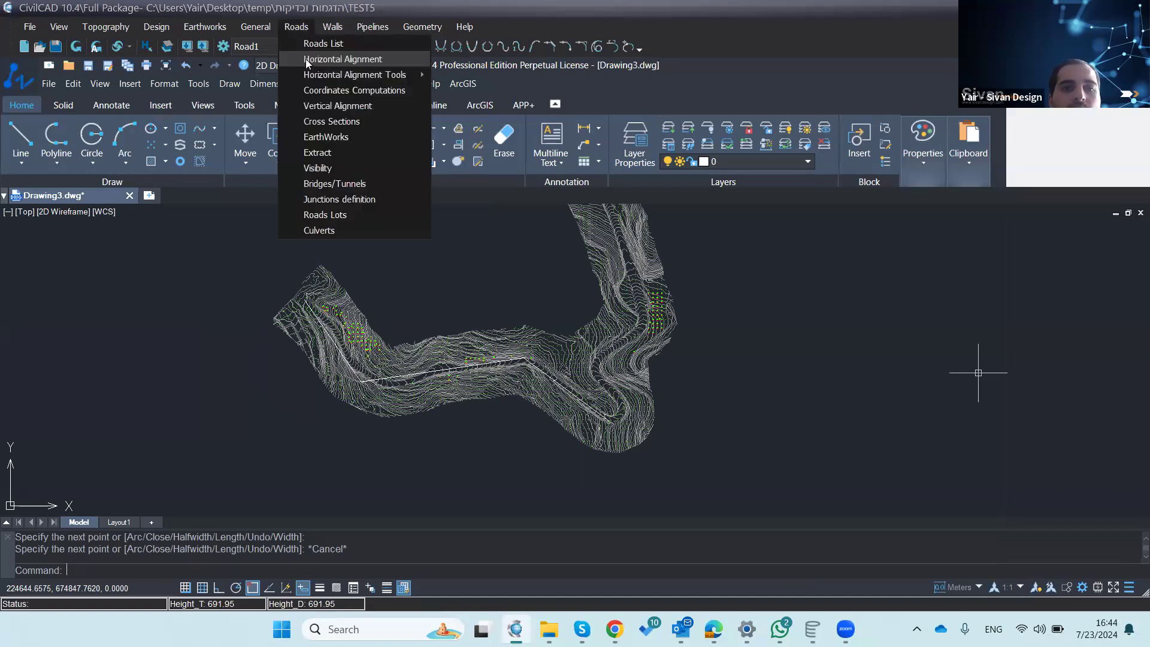
click(306, 59)
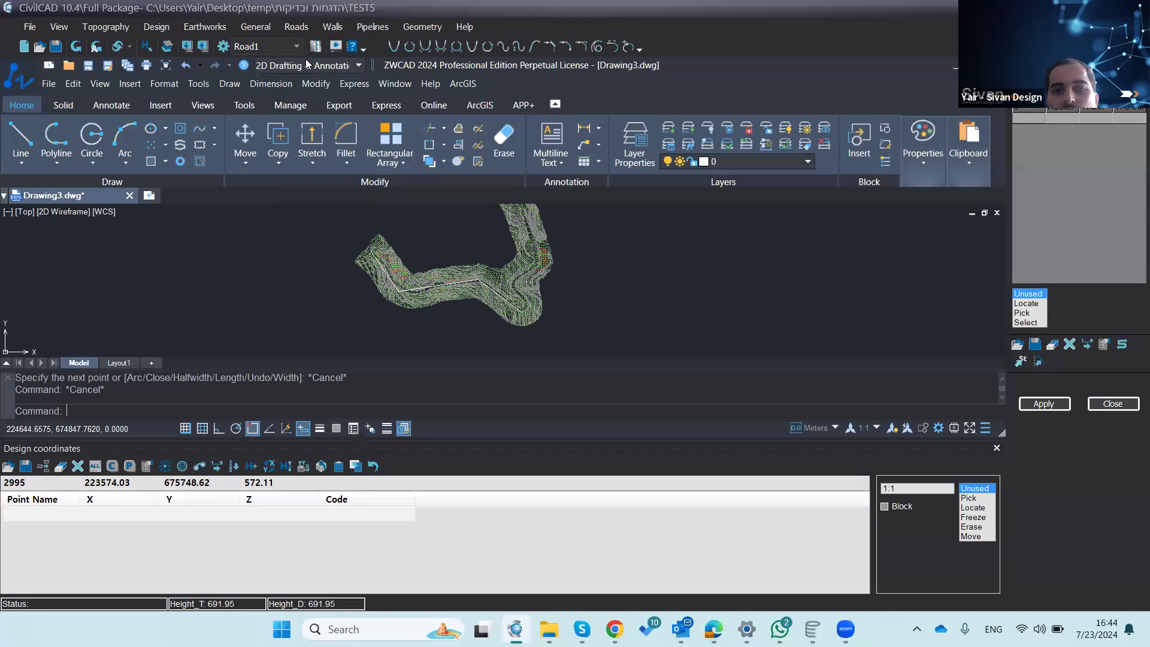
click(44, 516)
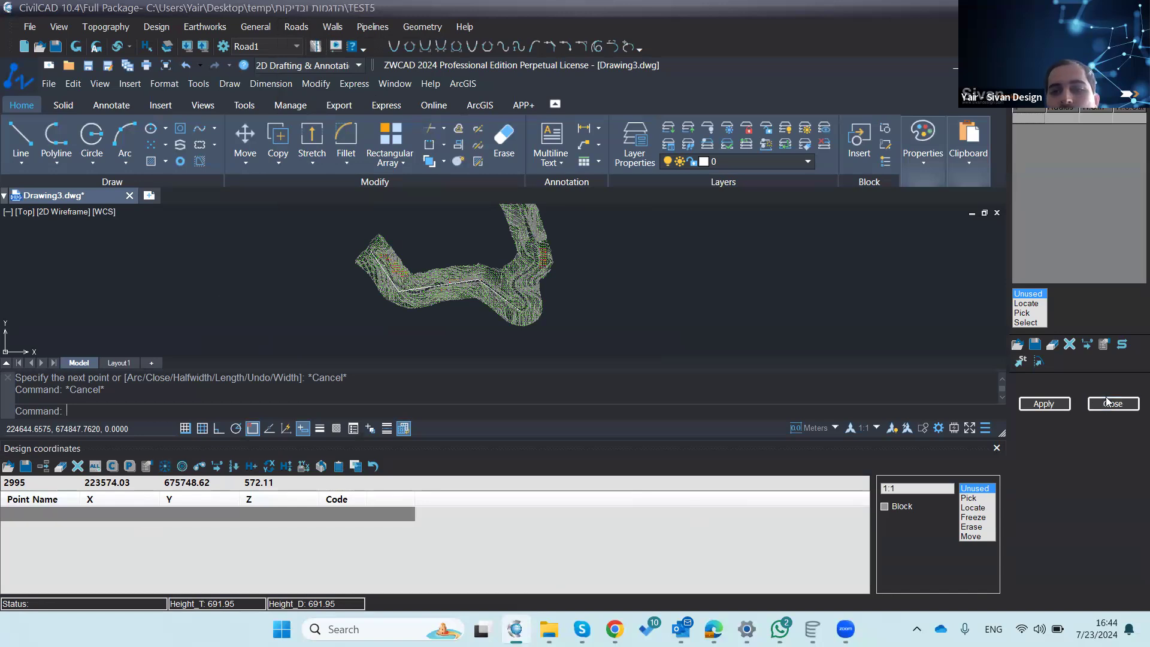
click(1037, 322)
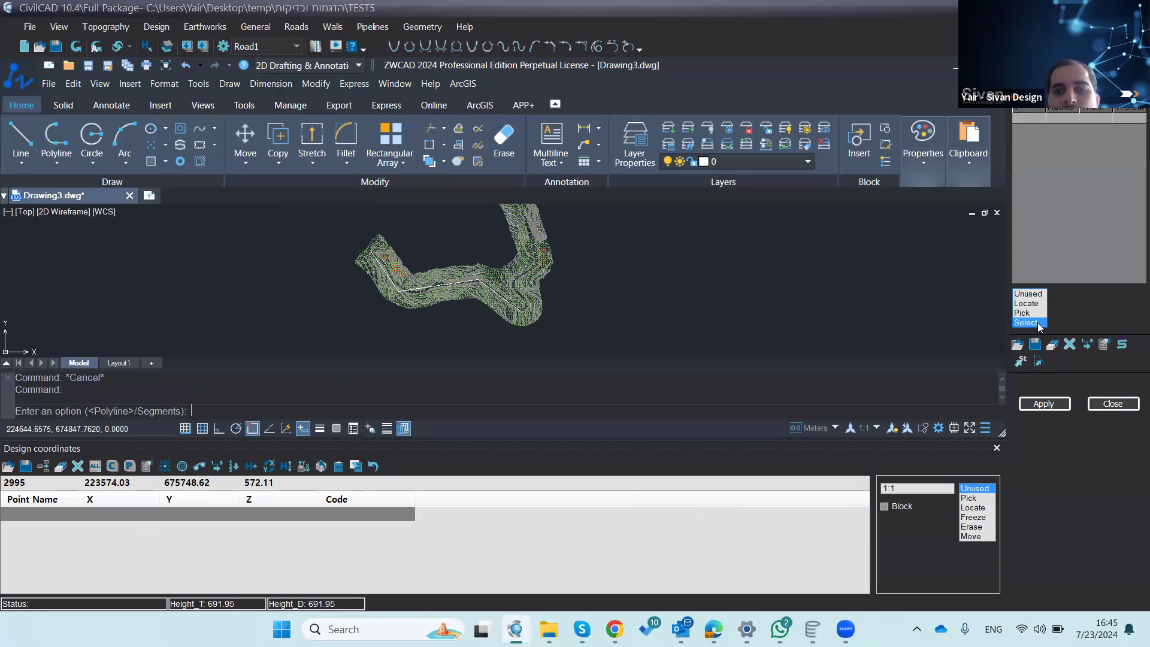
scroll(439, 286, up, 5)
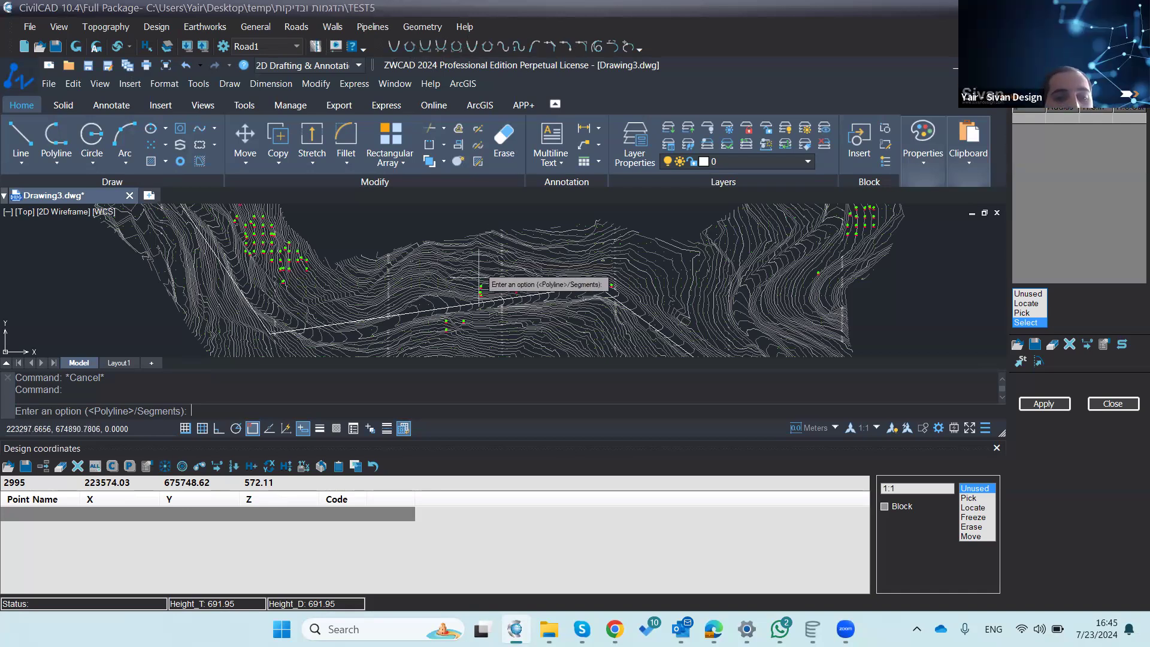
key(Return)
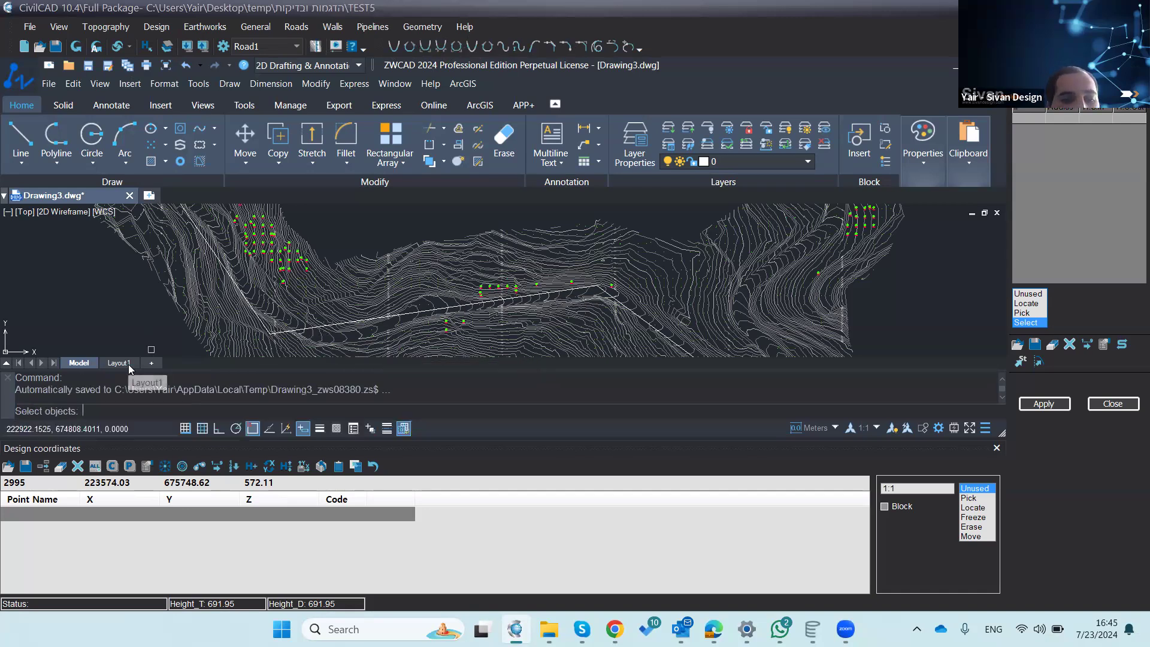
click(400, 316)
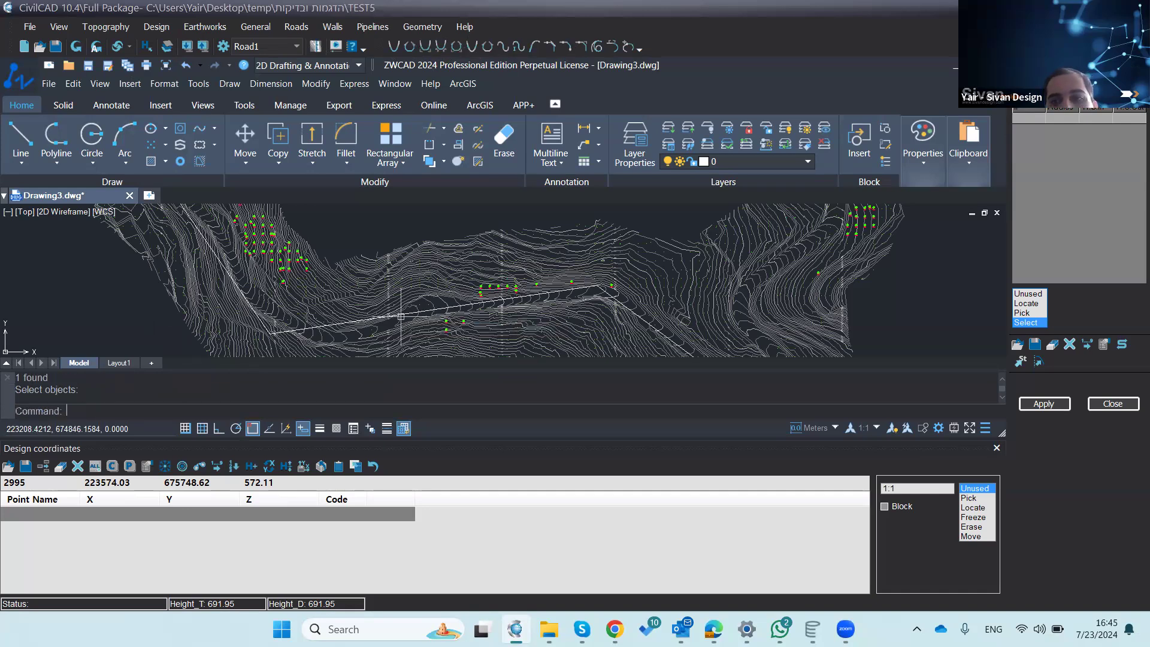
key(Return)
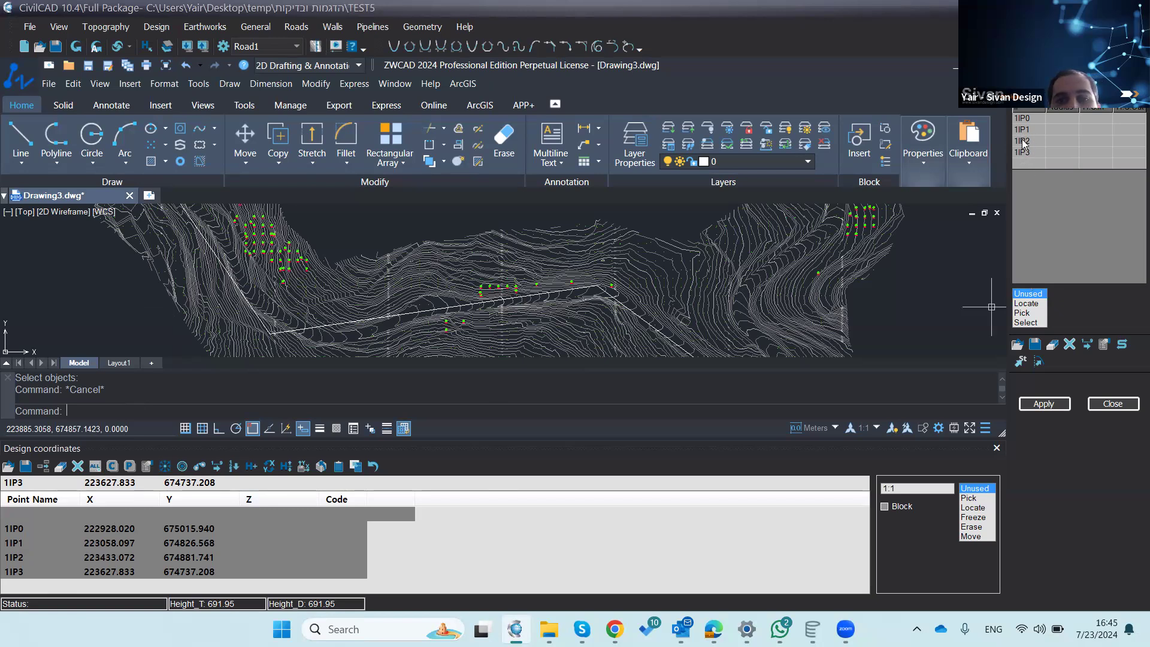
Step: Set the curve radius to 80 at 1IP1 and 100 at 1IP2, with entry and exit spiral lengths of 20 at both
click(1060, 130)
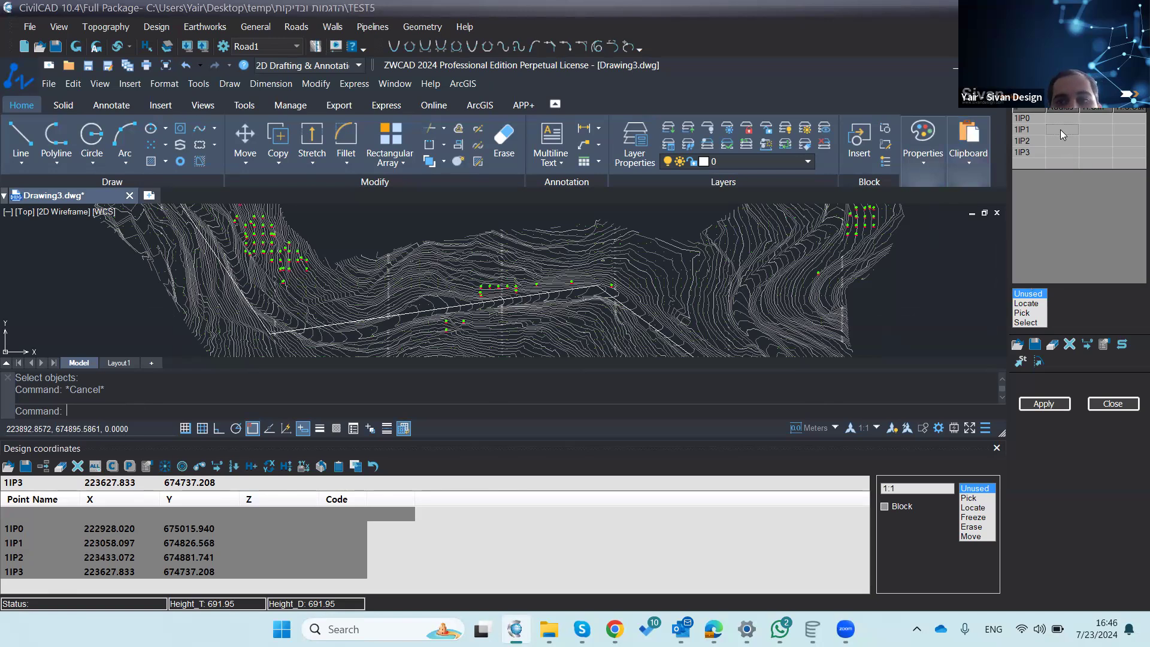
text(80)
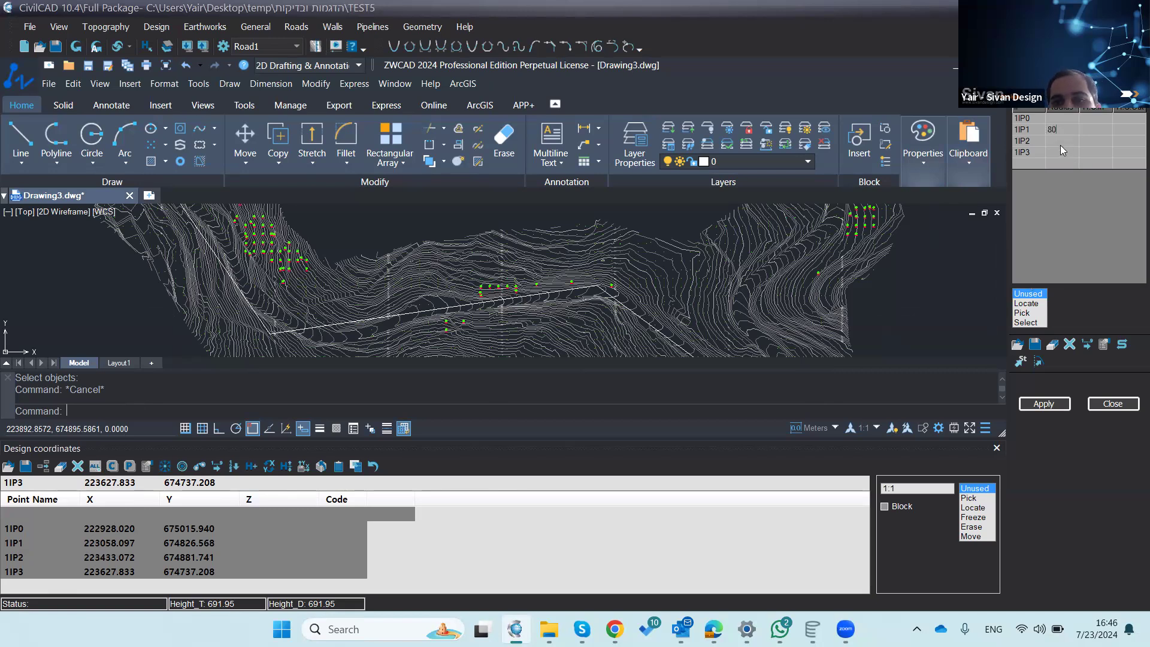
click(1058, 141)
text(100)
click(1100, 130)
text(20)
click(1095, 140)
click(1095, 141)
text(20)
click(1121, 129)
text(20)
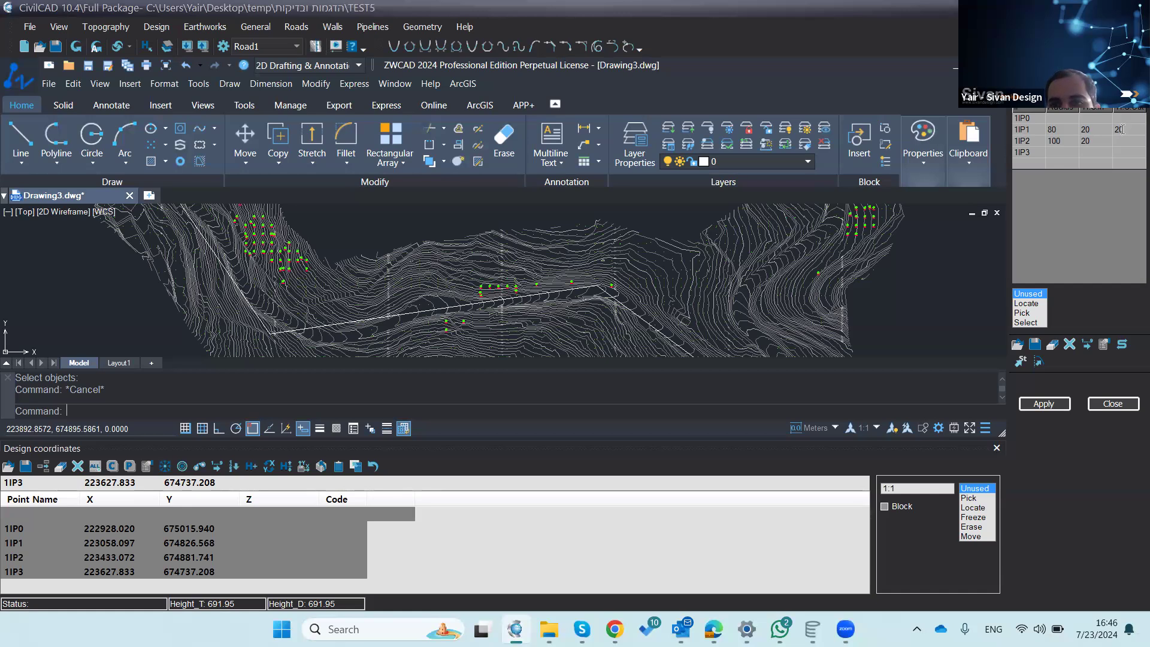
text(20)
Step: Apply the horizontal alignment, rebuild the layout and contours drawing with an interval of 2, and close the design coordinates table
click(1043, 403)
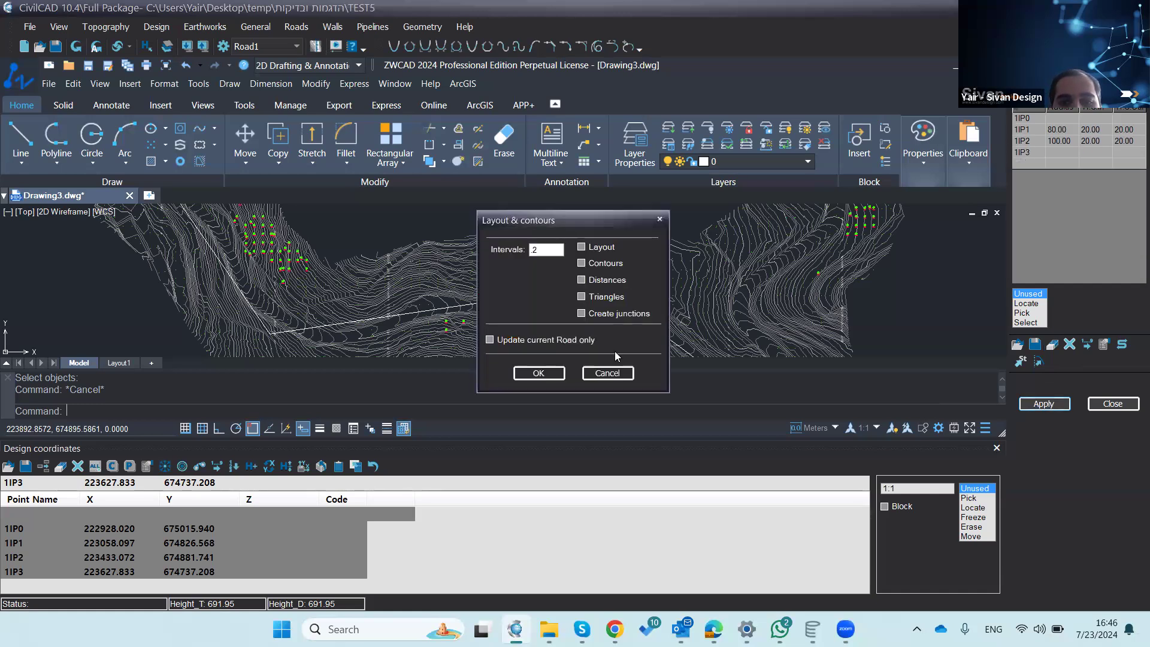
click(552, 374)
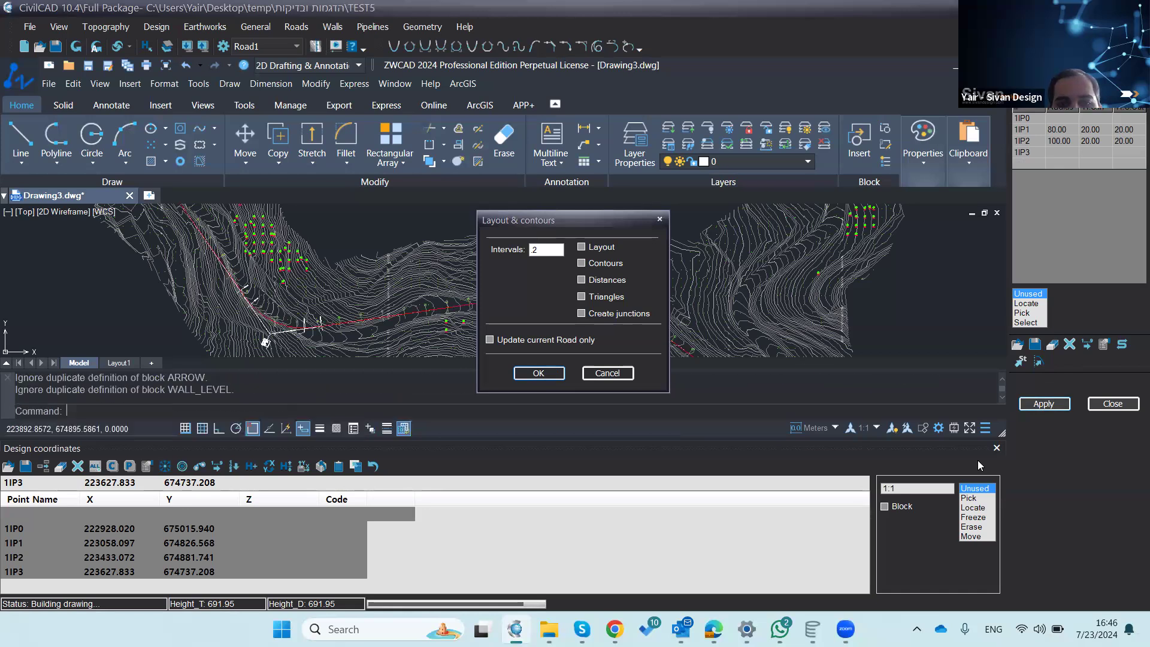
key(Escape)
click(997, 448)
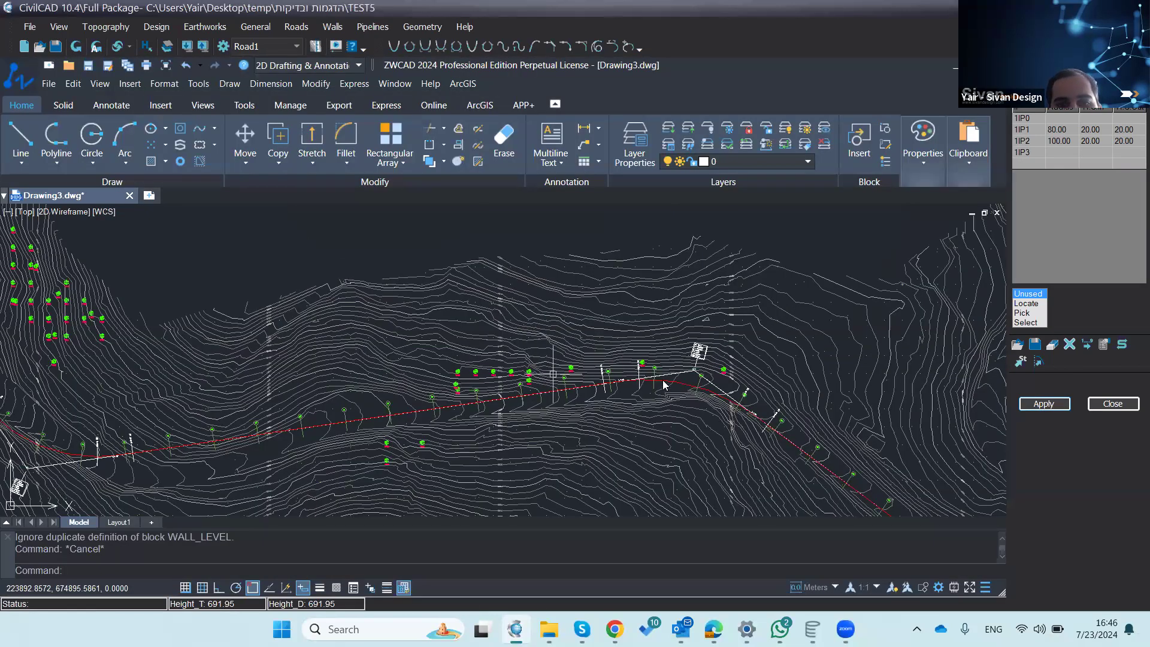
Step: Examine the generated road centreline, its spirals and curves at IP1 and IP2, and its northwestern start, with the centreline selected
scroll(553, 374, up, 3)
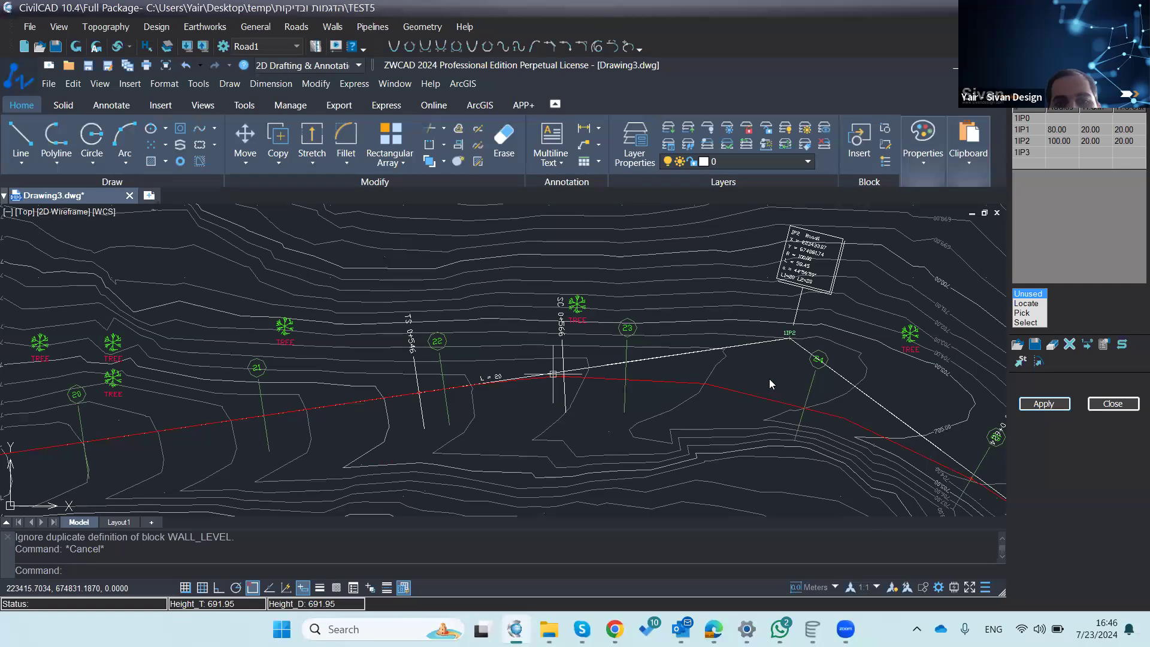
scroll(769, 378, down, 4)
scroll(761, 380, up, 3)
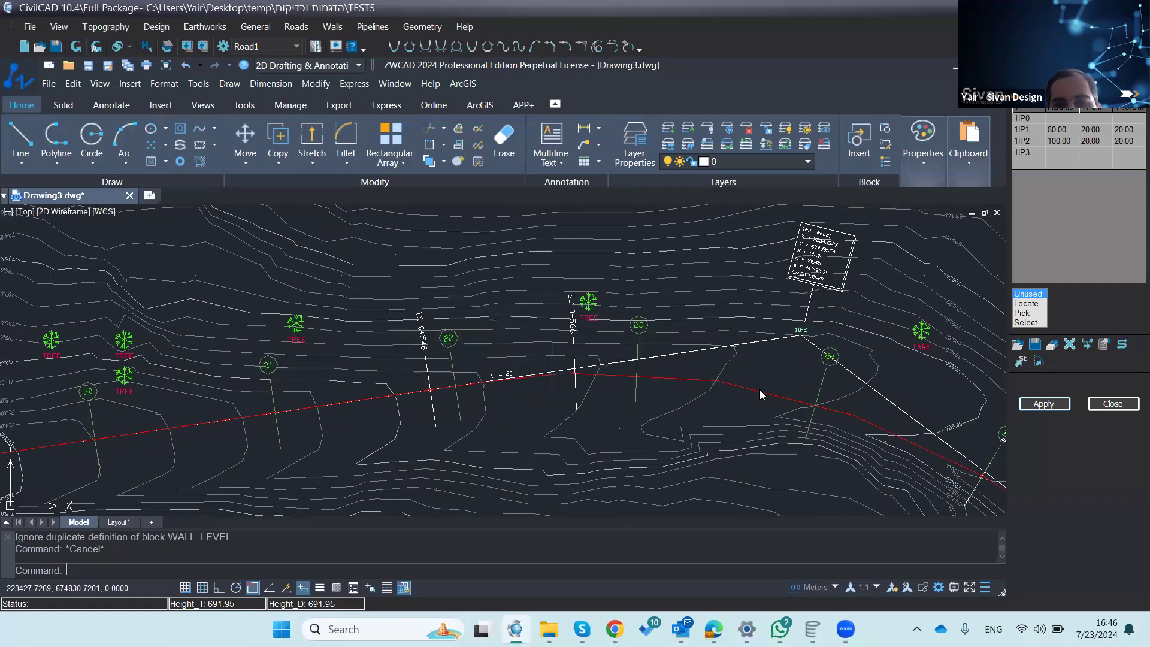
click(760, 391)
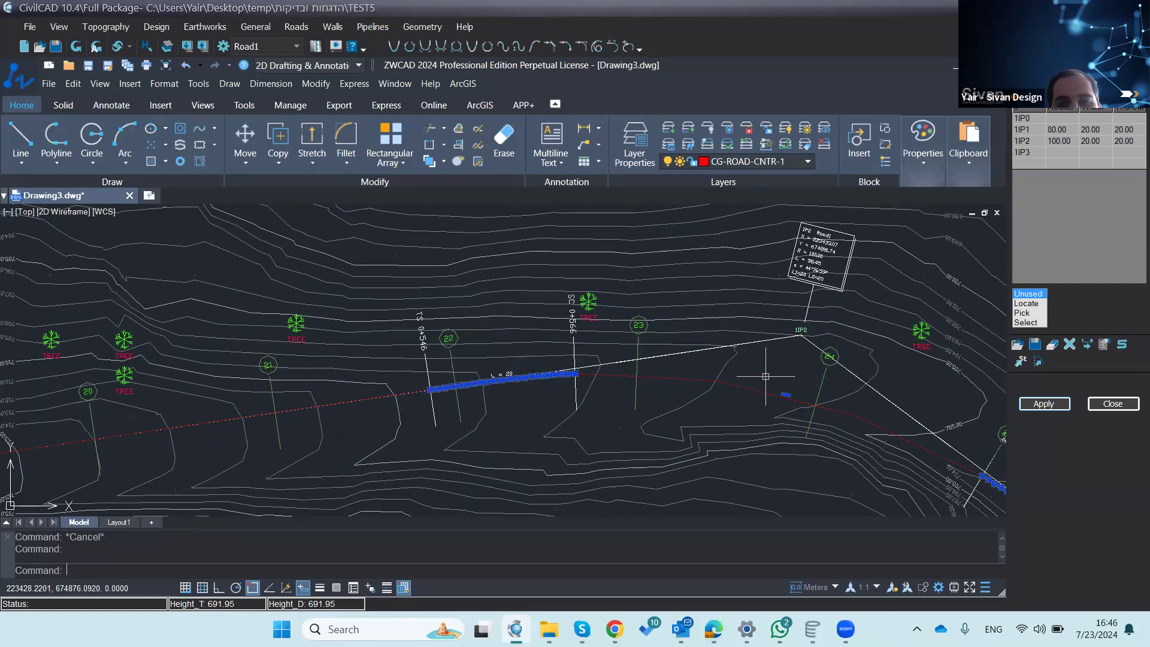
scroll(769, 366, down, 4)
scroll(696, 440, down, 5)
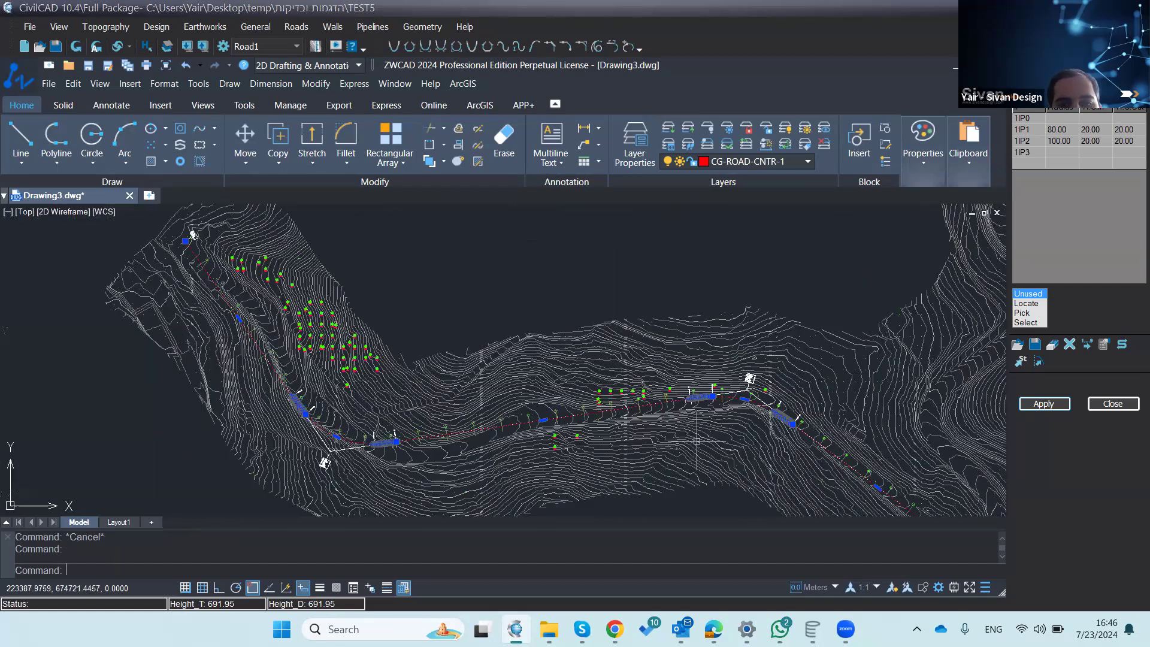
mouse_move(447, 420)
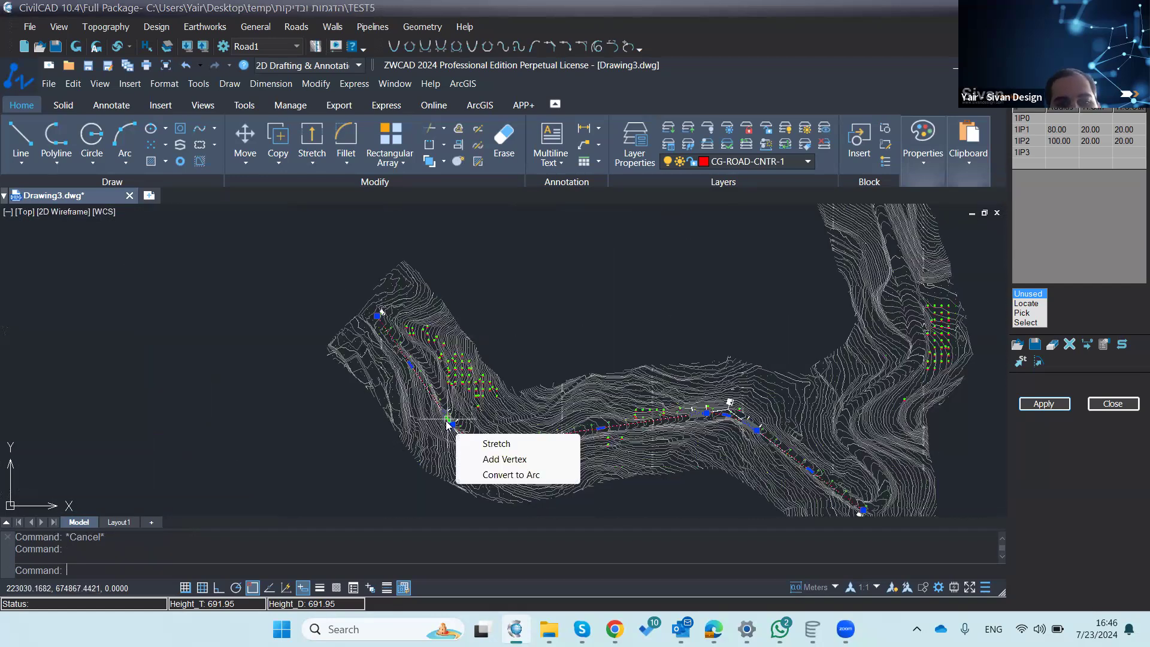
scroll(461, 452, up, 5)
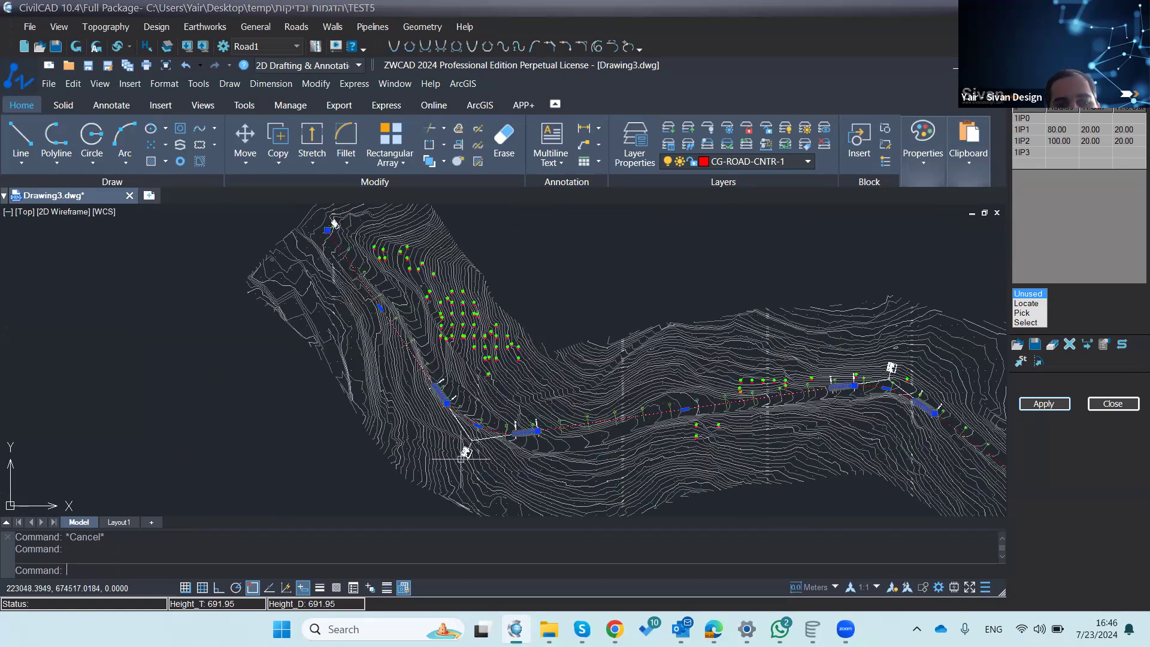
scroll(492, 384, down, 5)
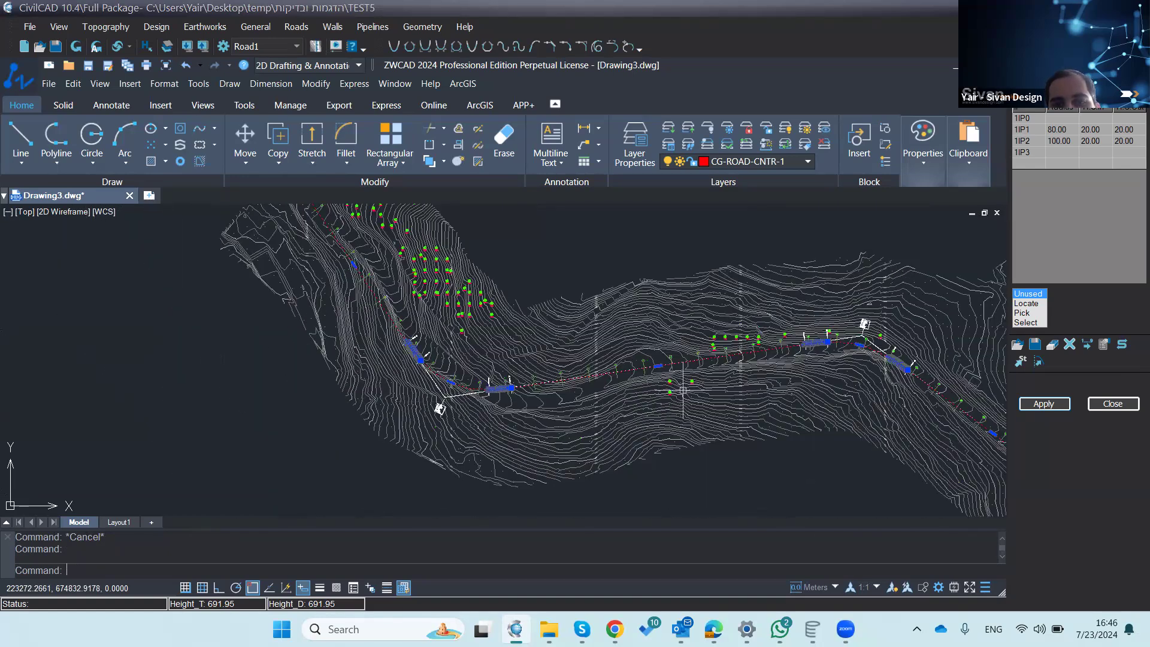
scroll(492, 384, down, 2)
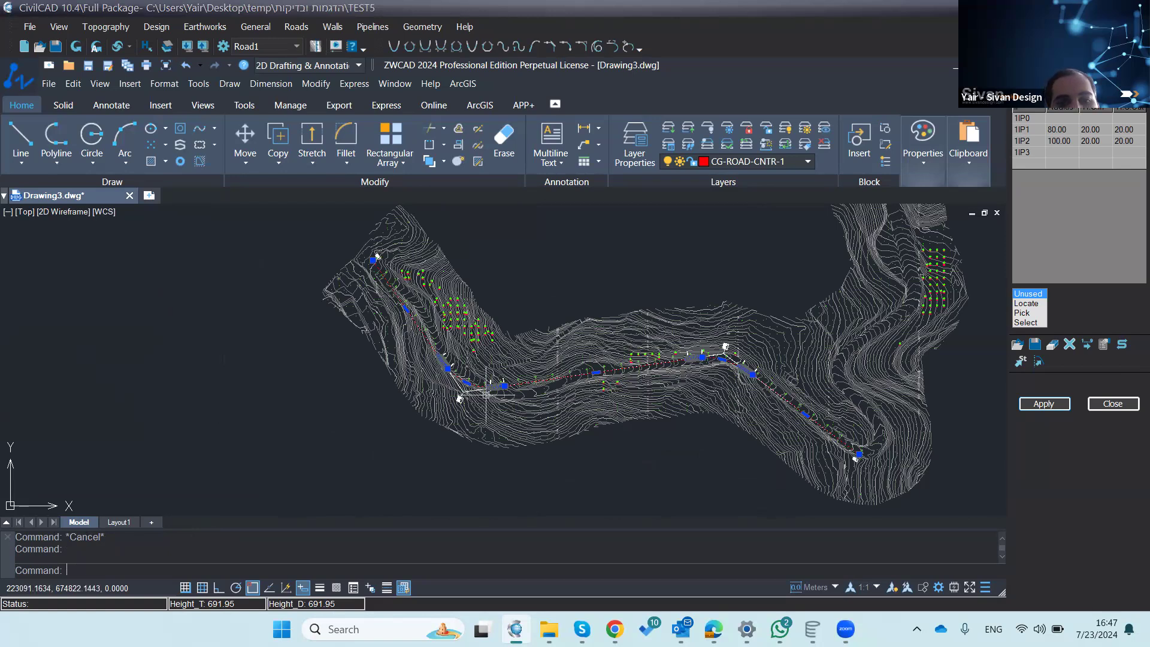
scroll(470, 390, up, 6)
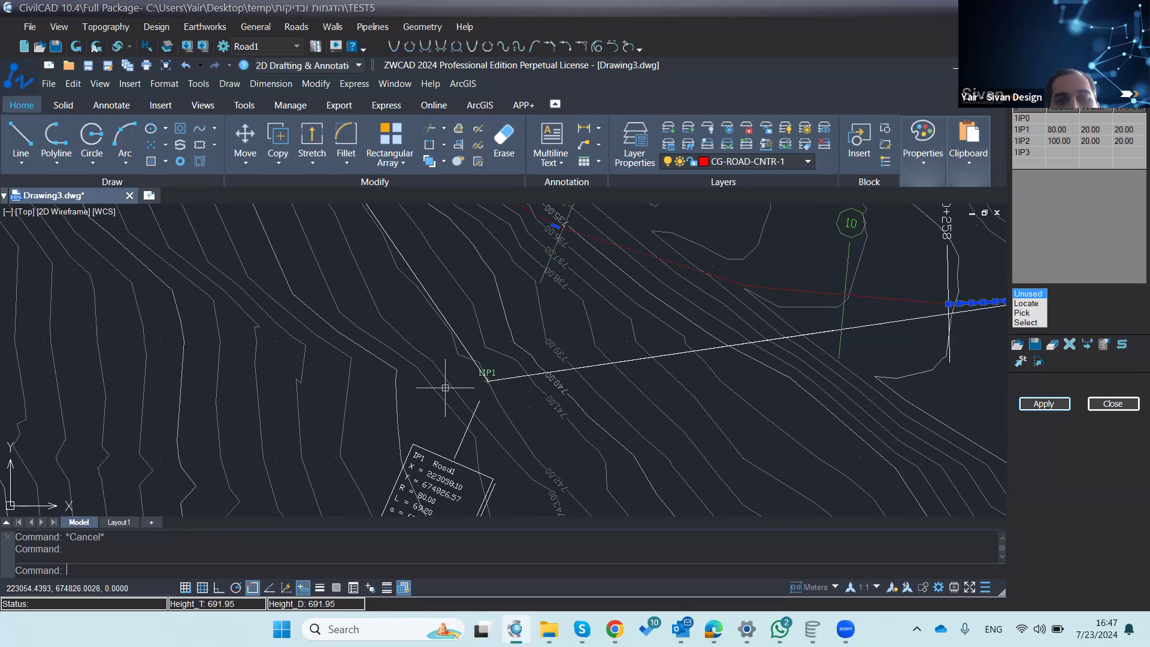
scroll(445, 388, down, 6)
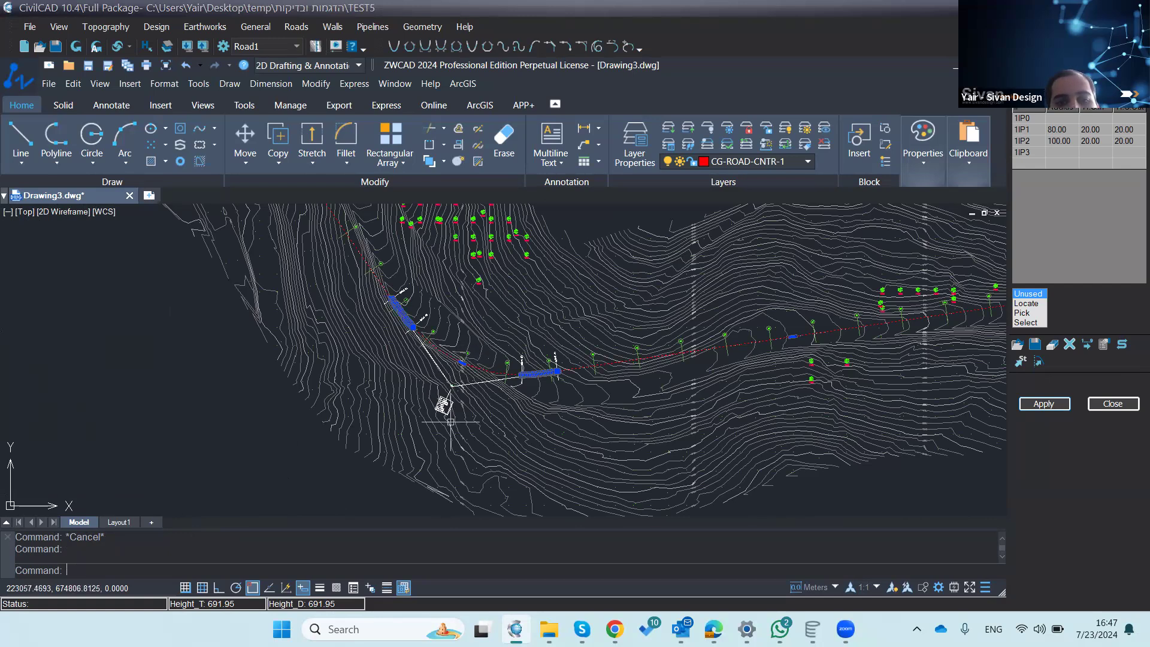
scroll(502, 392, down, 2)
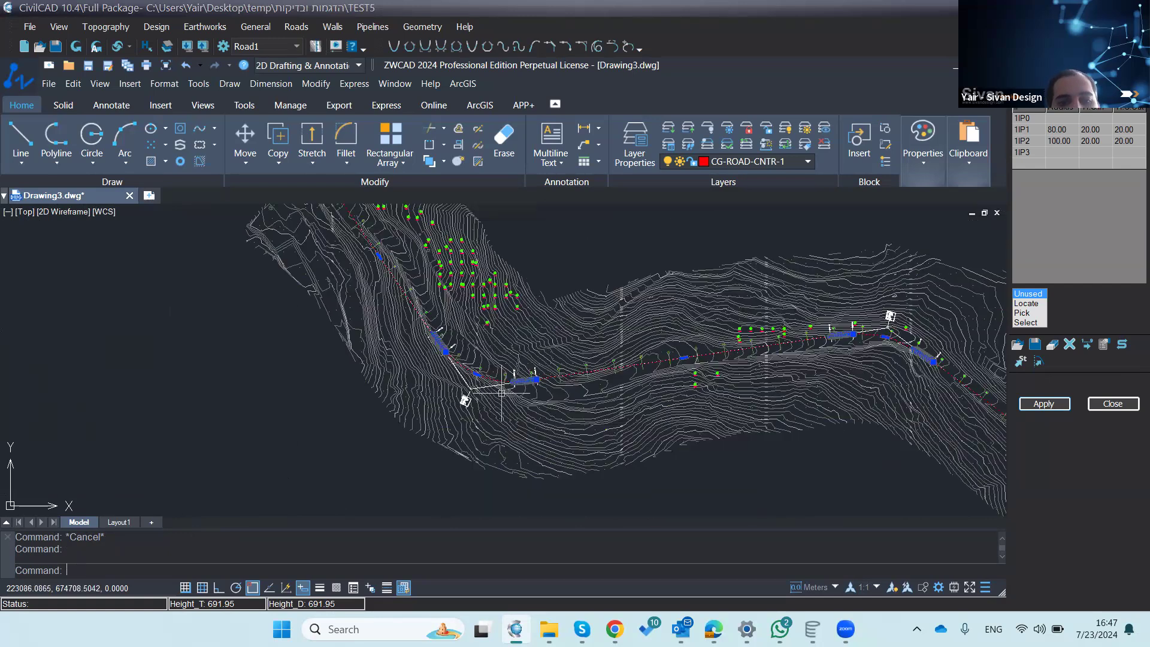
scroll(441, 405, down, 3)
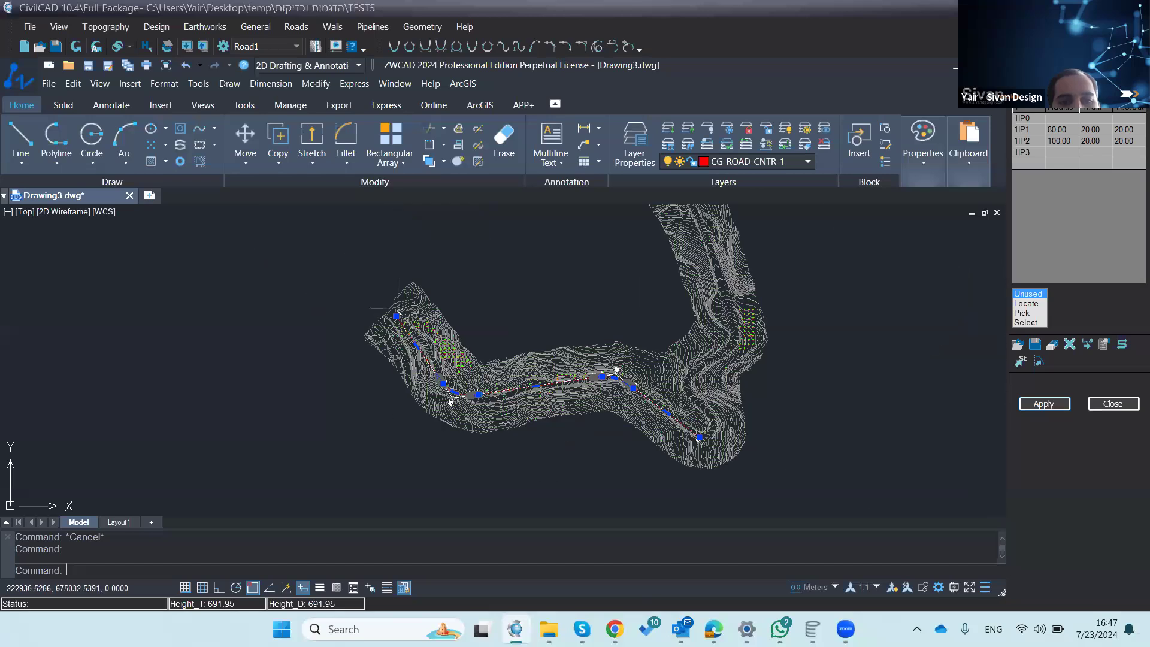
scroll(393, 323, up, 4)
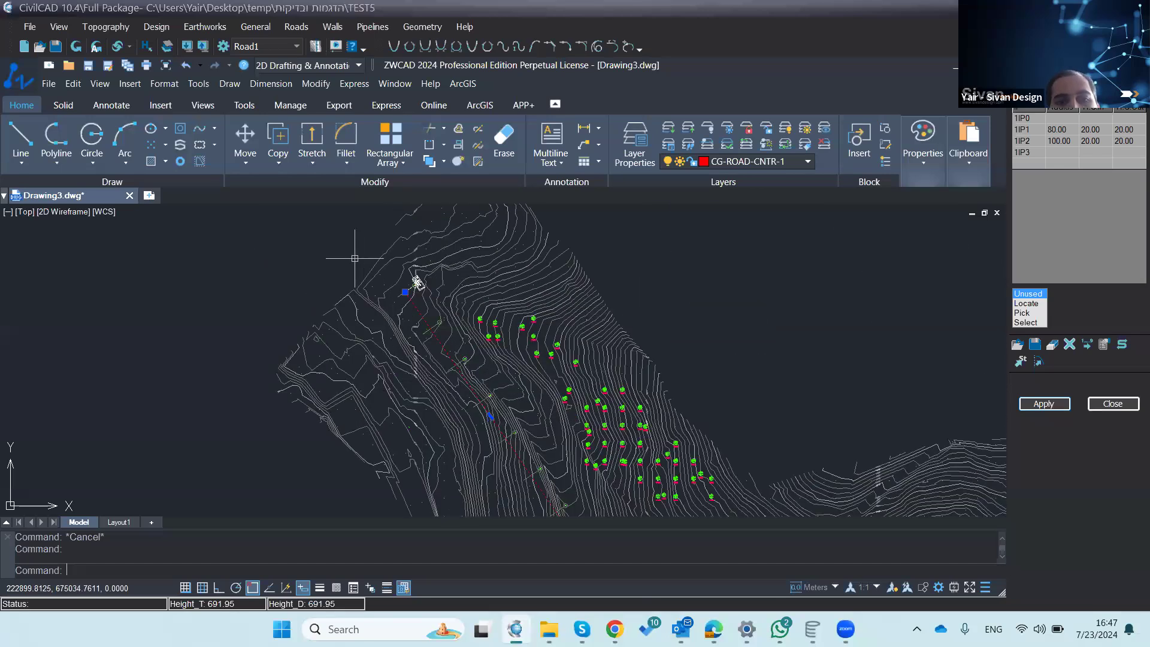
scroll(354, 258, down, 4)
Step: Open the design coordinates and move point 1IP1 about 17 m east and 4 m south, to about X 223075.185, Y 674822.969
scroll(470, 404, up, 5)
scroll(431, 392, up, 6)
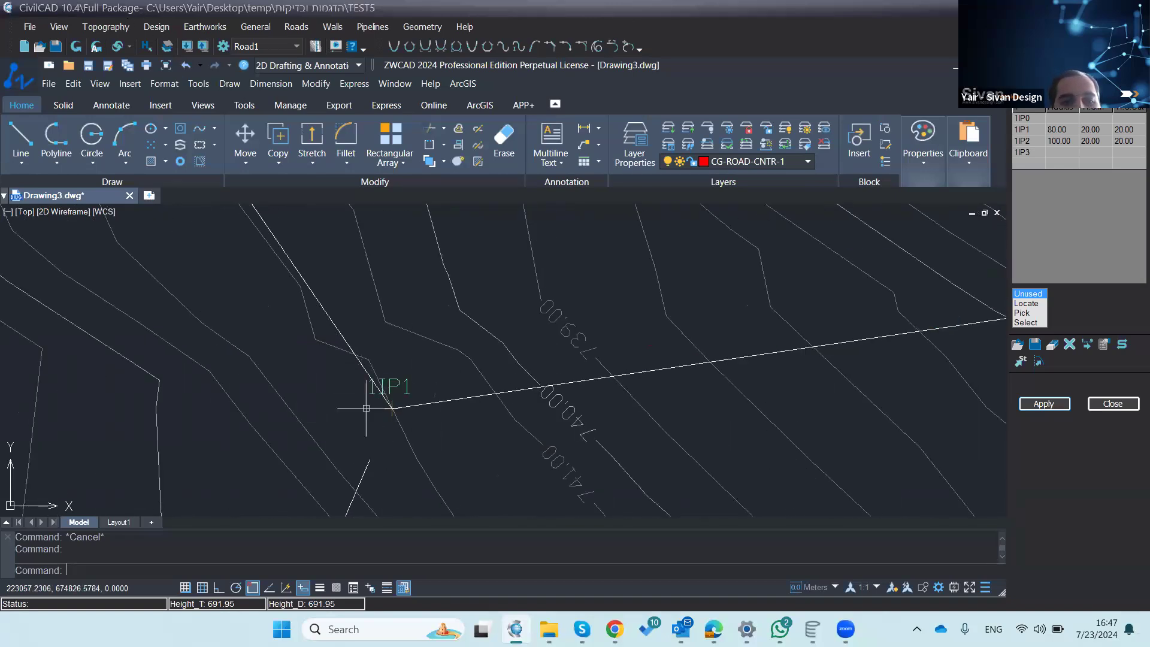
click(155, 27)
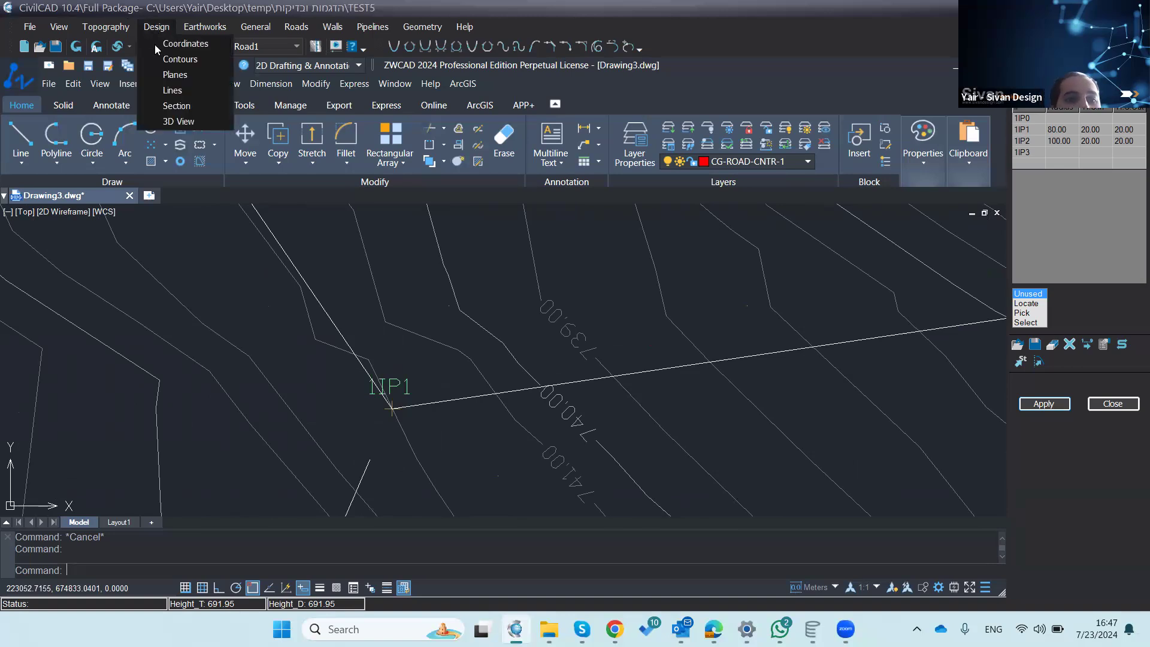
click(179, 43)
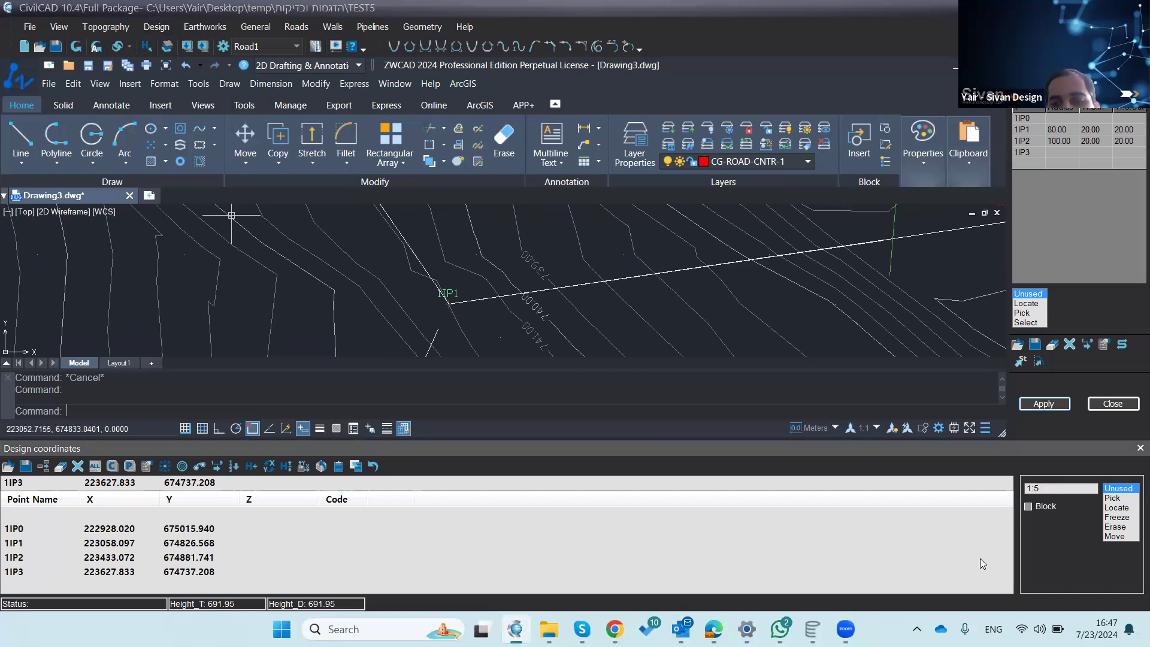
click(1117, 536)
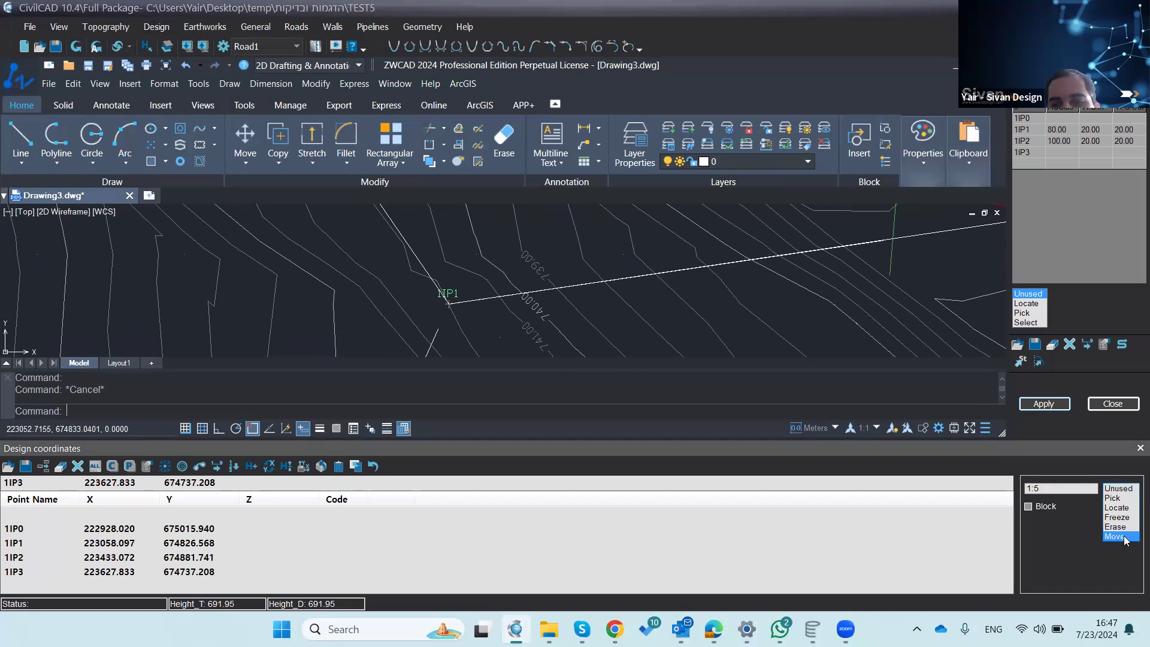
click(449, 304)
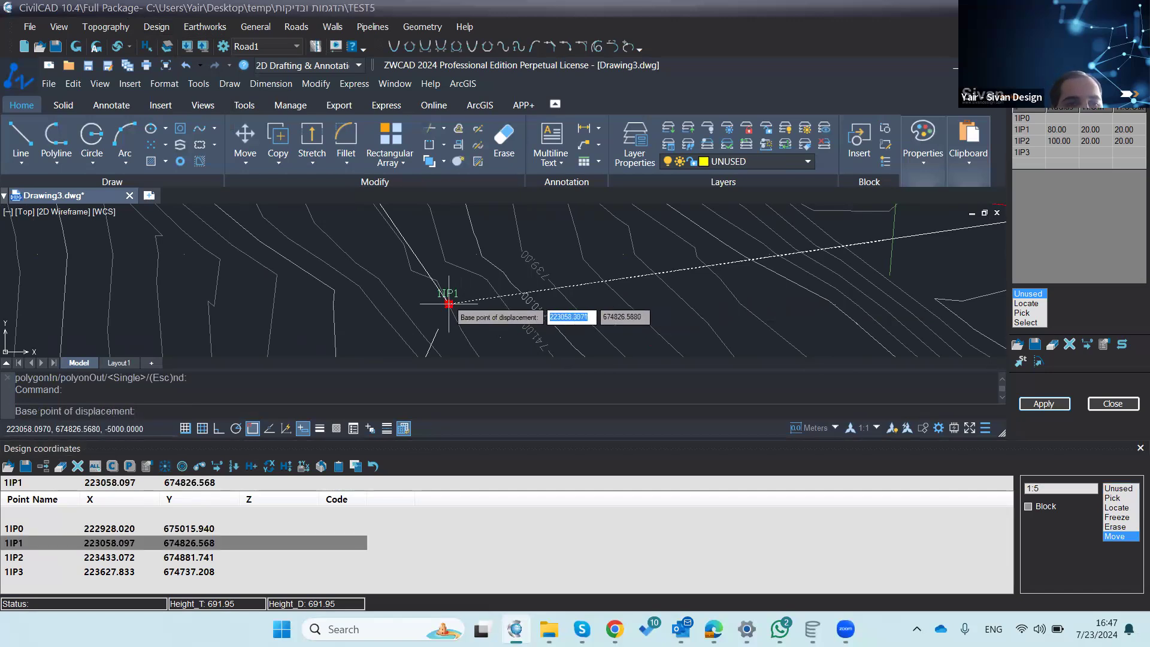
click(449, 304)
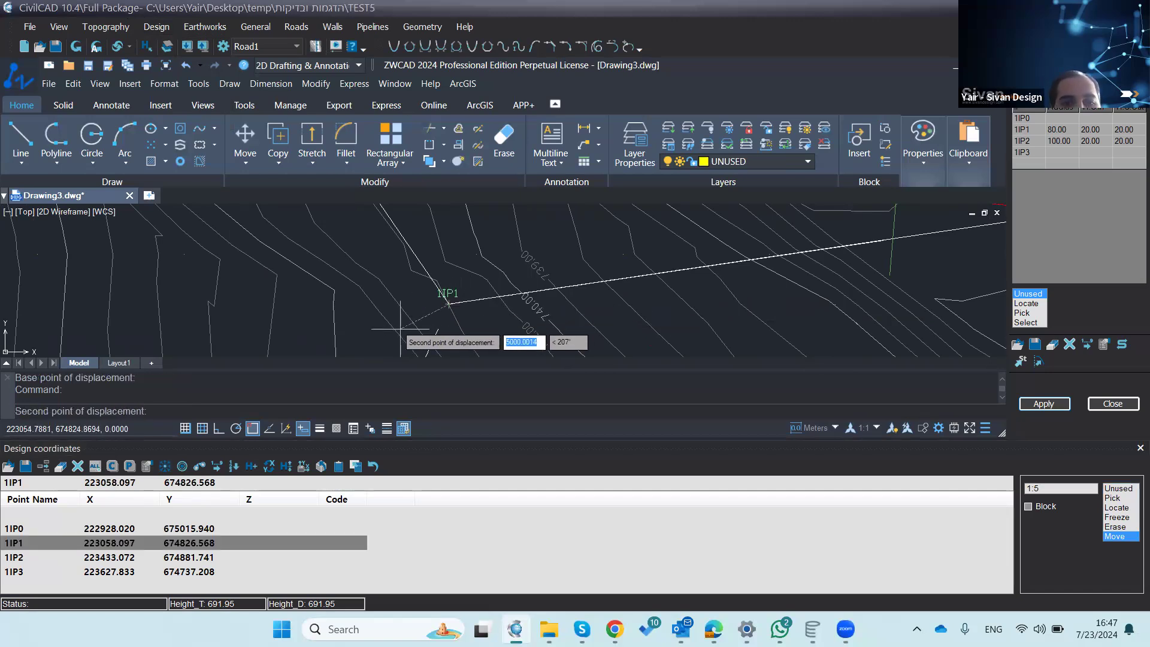
scroll(396, 313, down, 2)
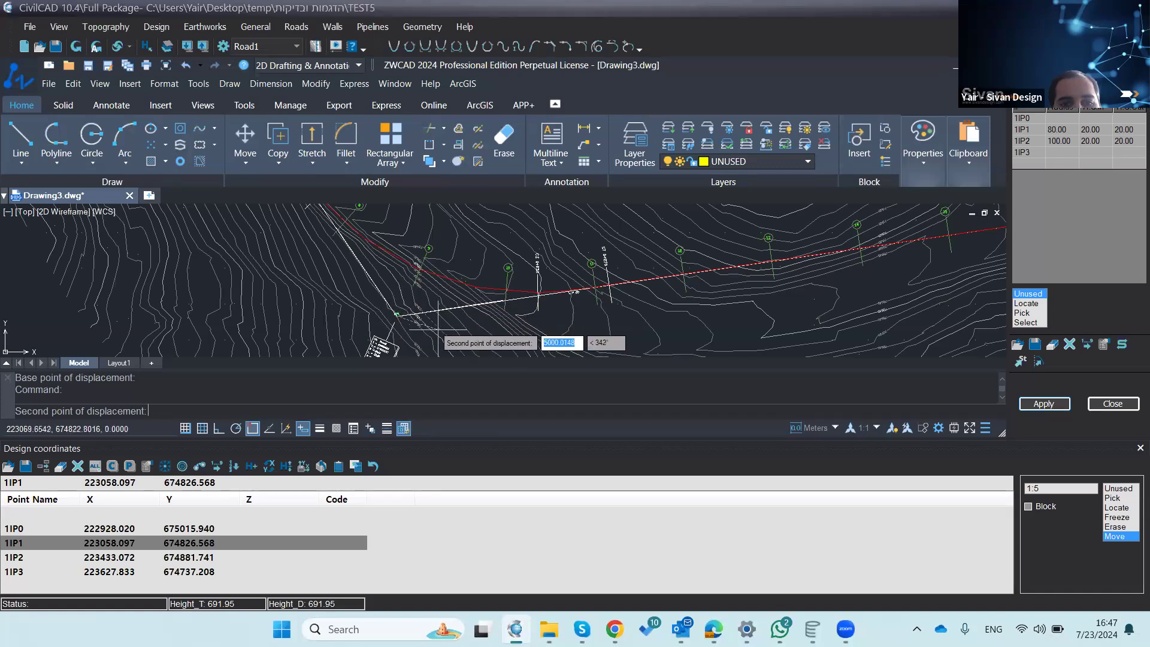
click(457, 328)
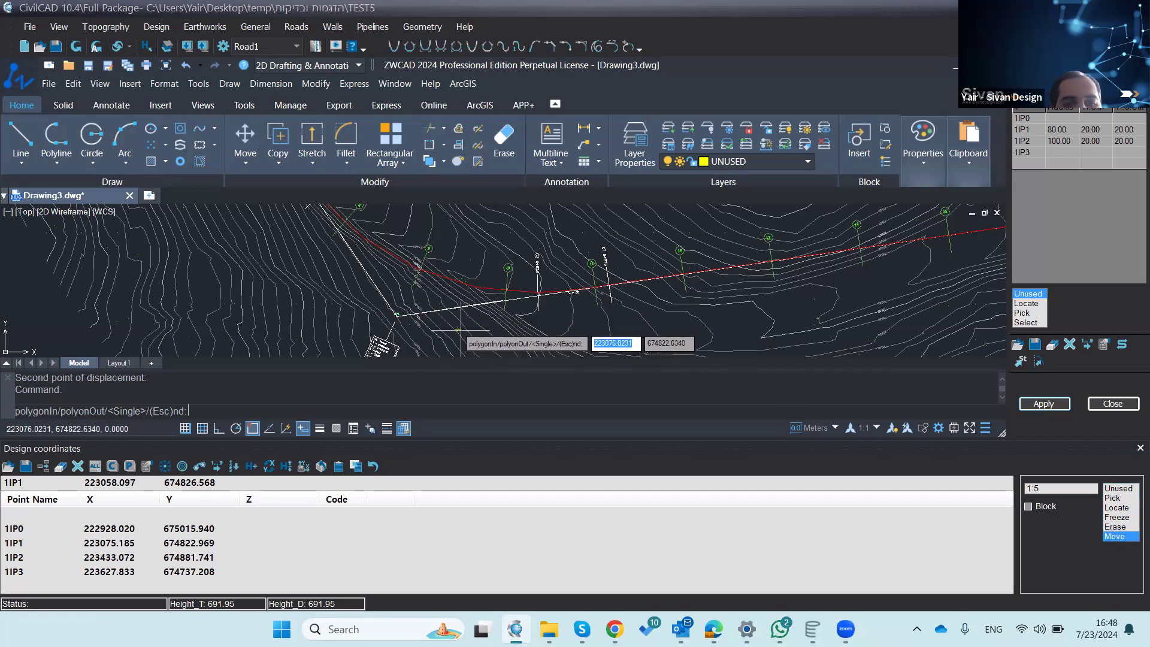
Step: Apply the horizontal alignment with the moved 1IP1, accepting the layout and contours rebuild, and erase the old guide polyline
click(1042, 405)
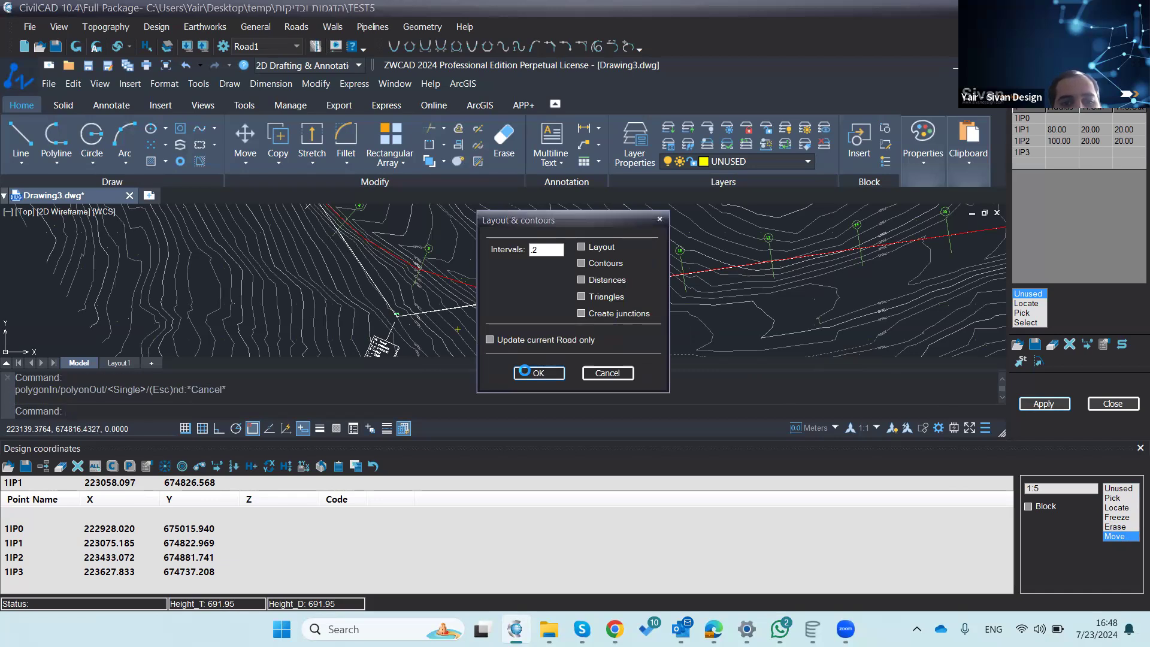
click(526, 372)
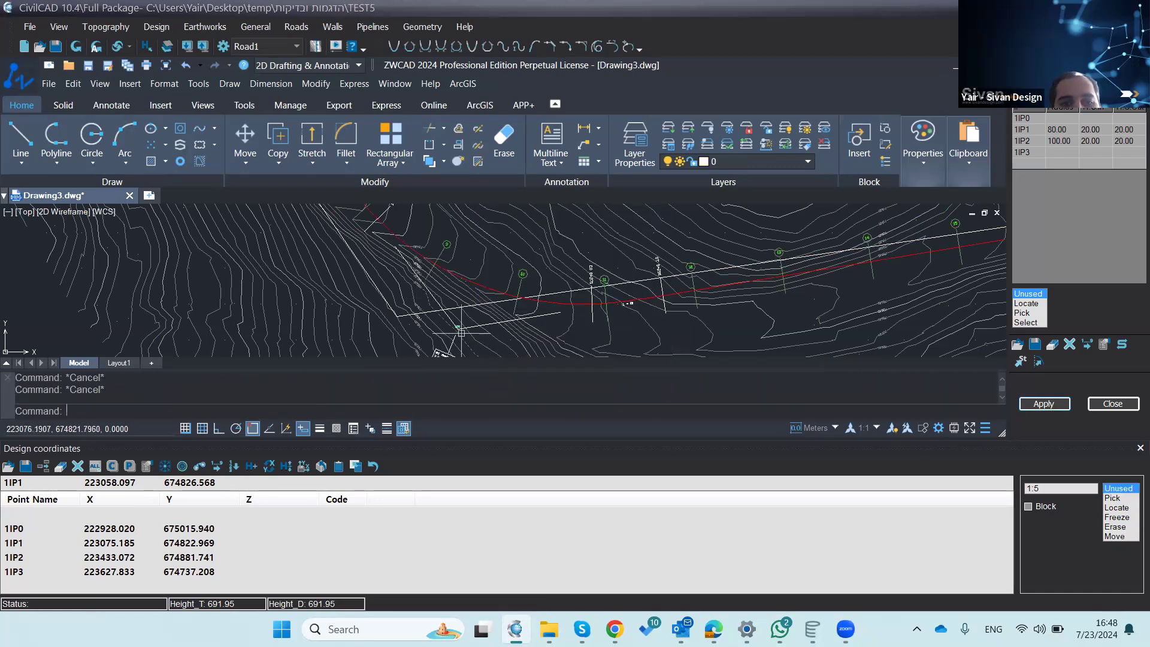
click(420, 311)
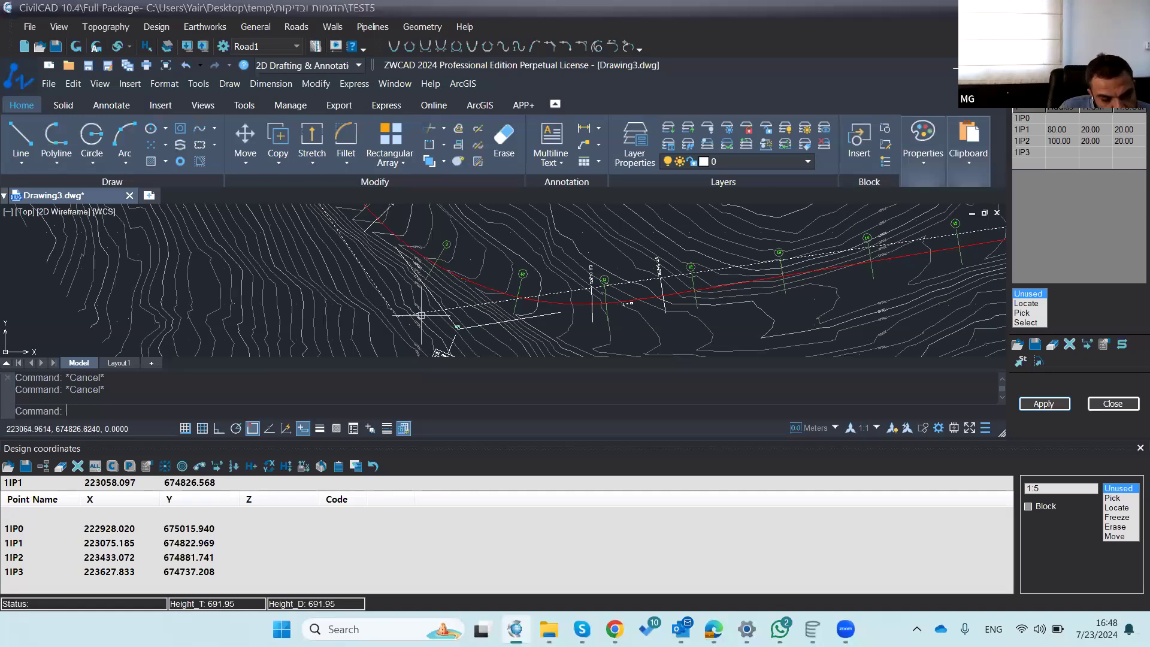
key(Delete)
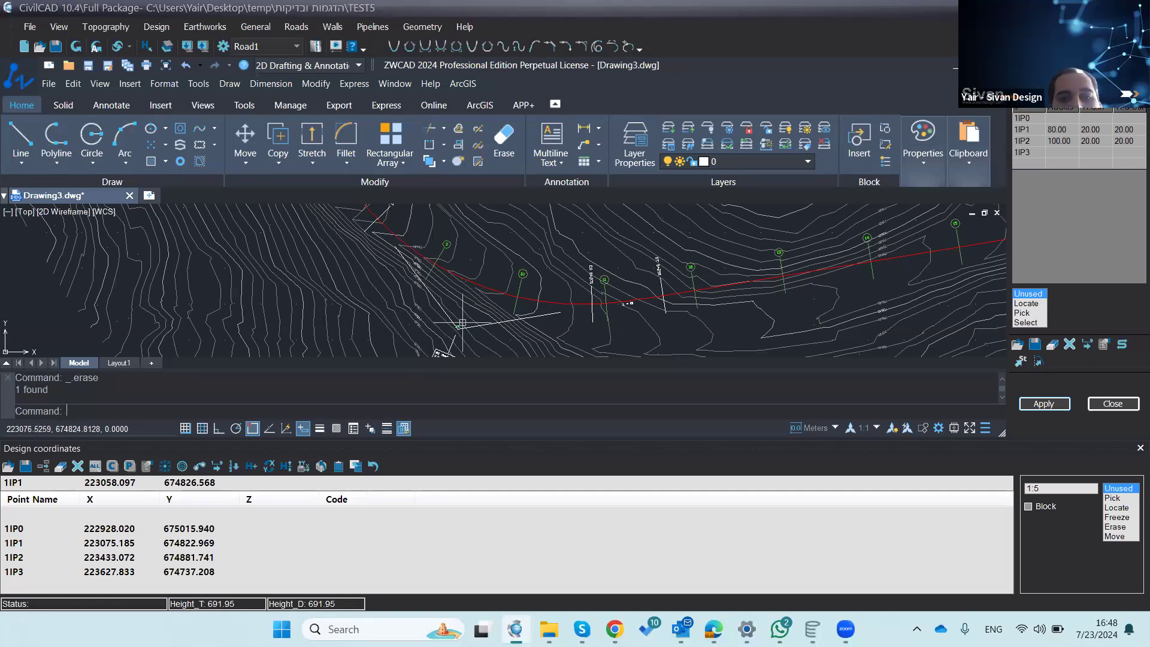
Step: Pick a new design point northeast of the road's southeastern end, at about X 223666.940, Y 674764.524
scroll(402, 318, down, 3)
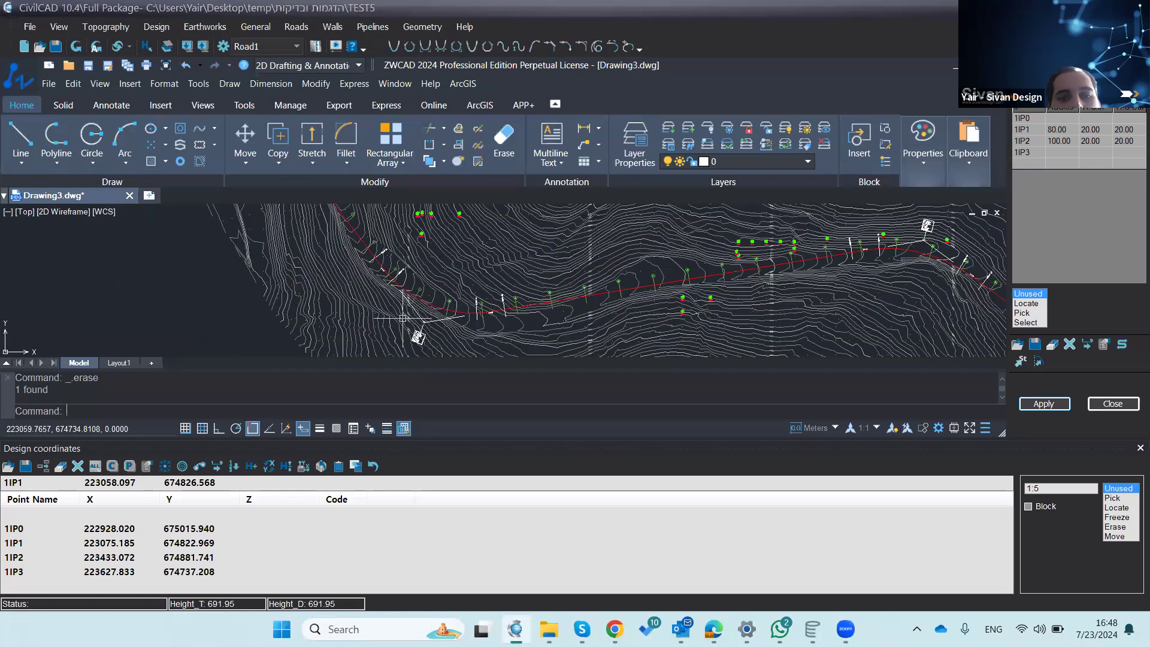
scroll(402, 318, down, 2)
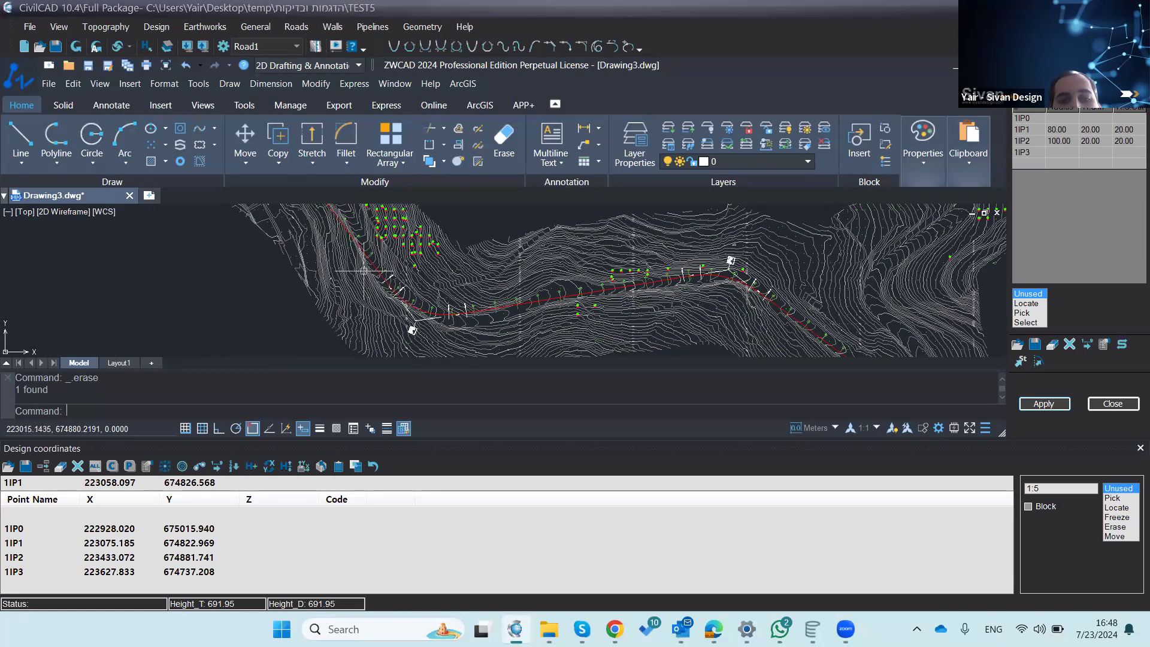
scroll(363, 271, down, 1)
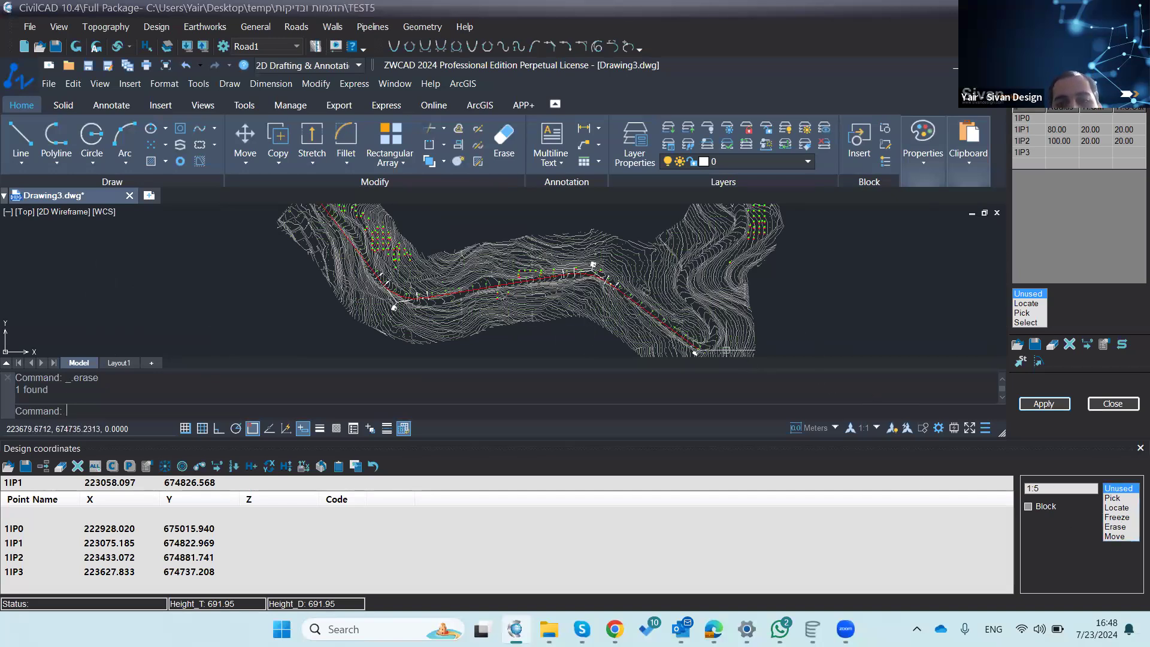
scroll(724, 345, up, 3)
scroll(645, 302, up, 2)
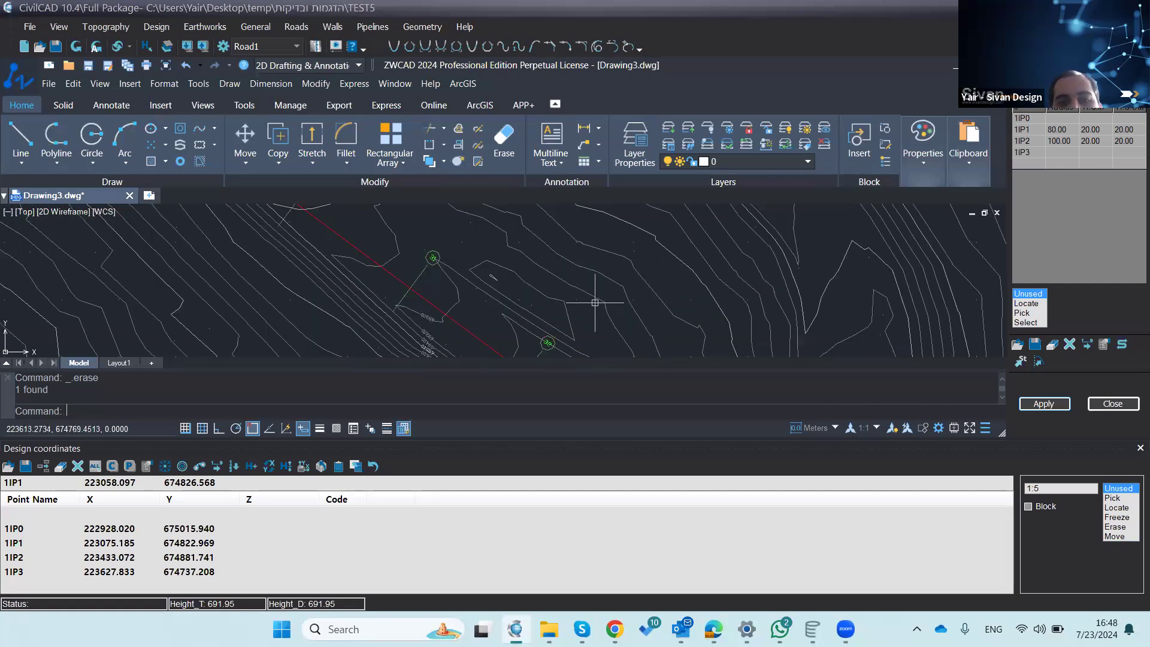
scroll(595, 303, down, 5)
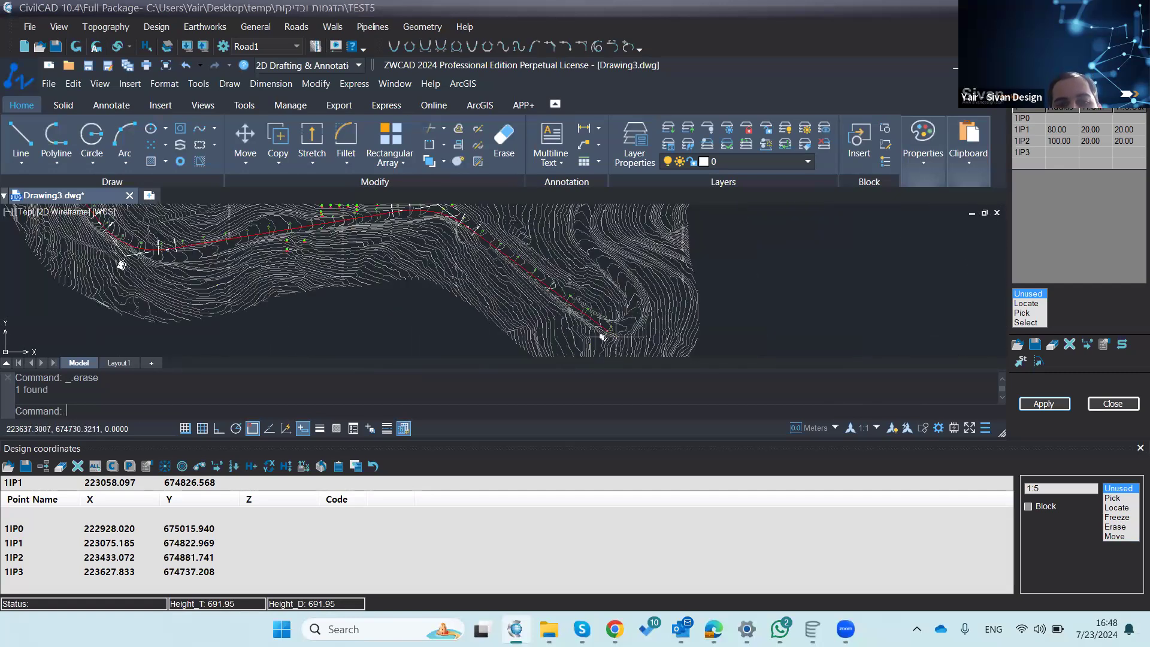
scroll(599, 320, up, 4)
scroll(586, 312, down, 2)
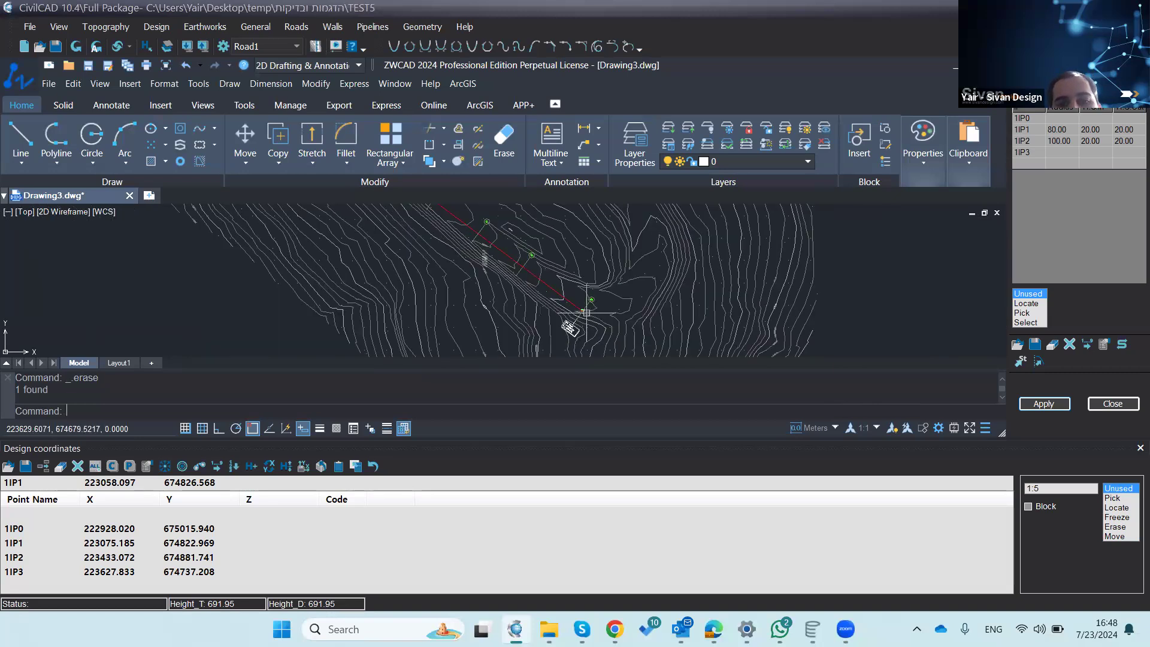
scroll(583, 314, down, 2)
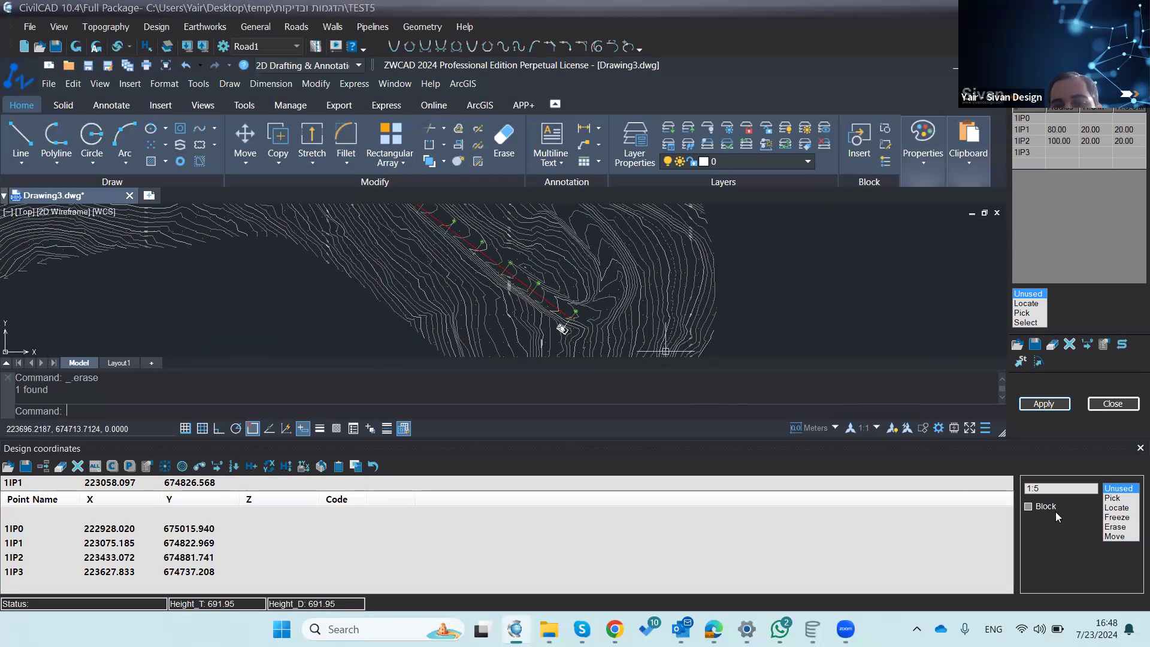
click(1114, 498)
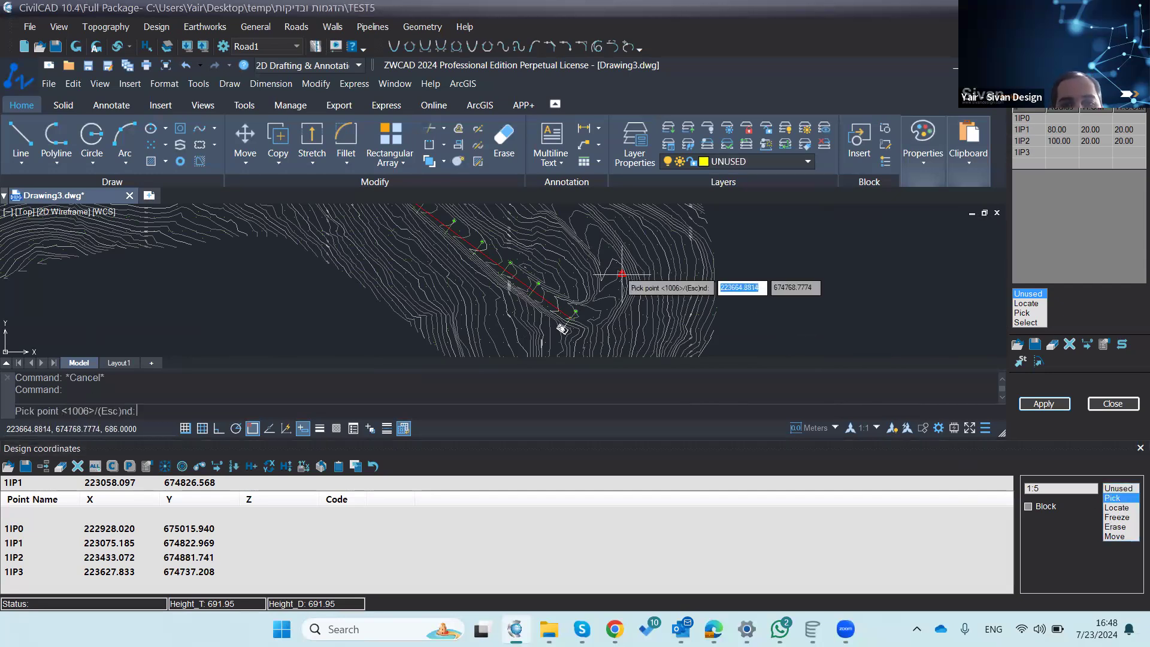
scroll(629, 283, up, 5)
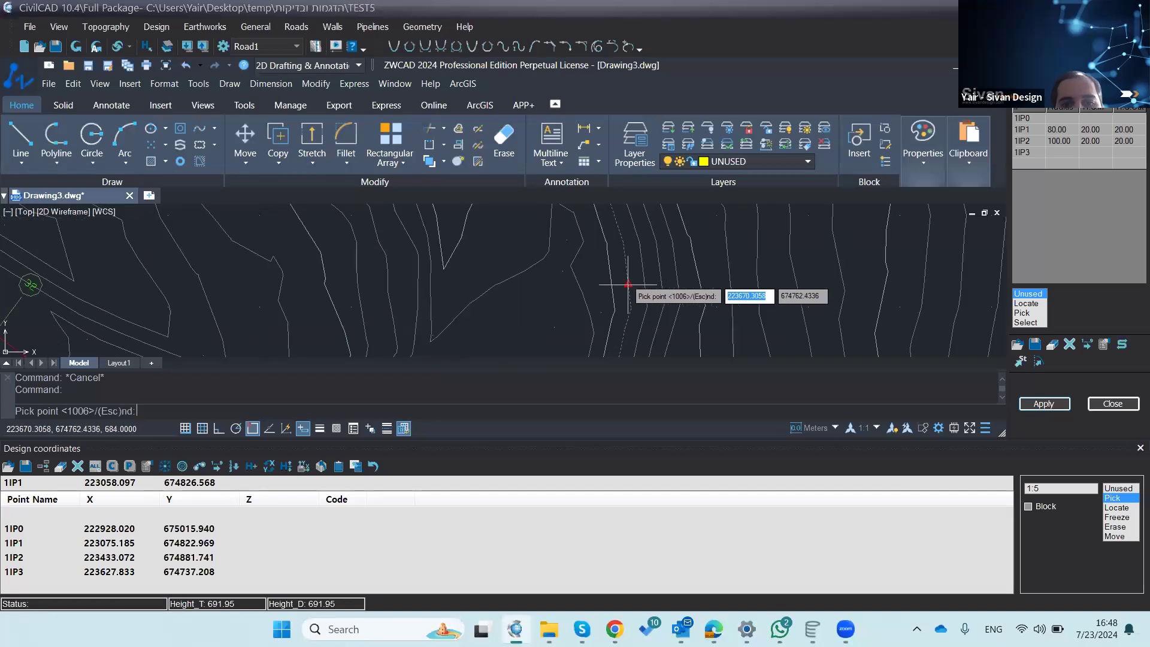
click(597, 265)
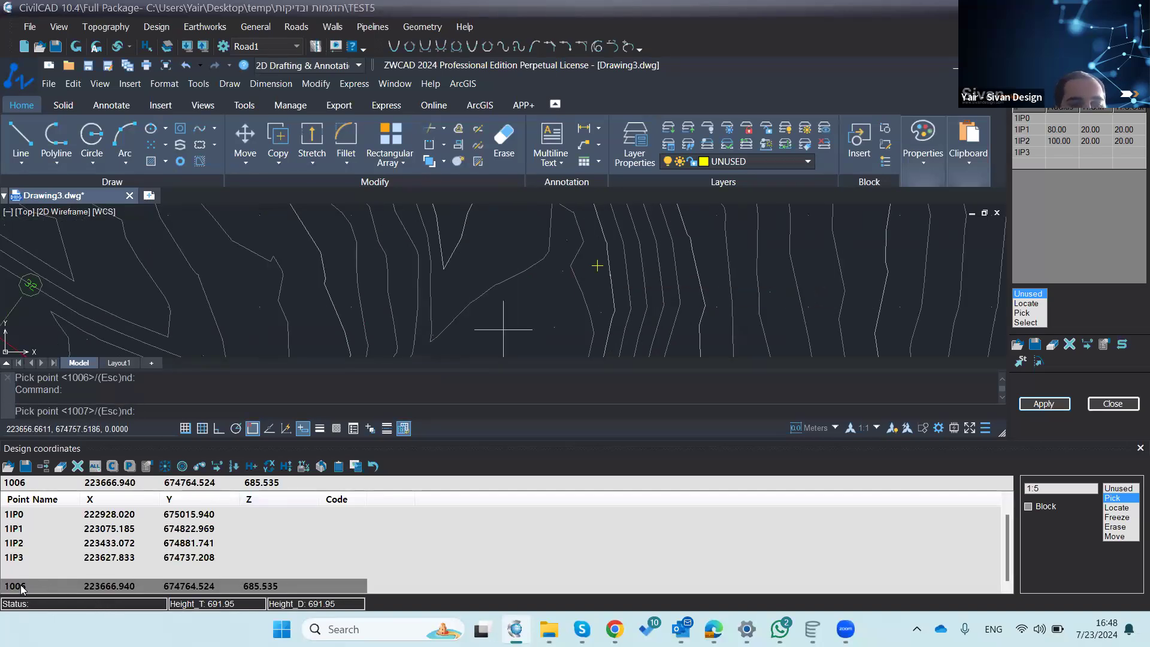
Step: Rename the newly picked design point 1IP4 and clear its Z value
drag(29, 483, 2, 482)
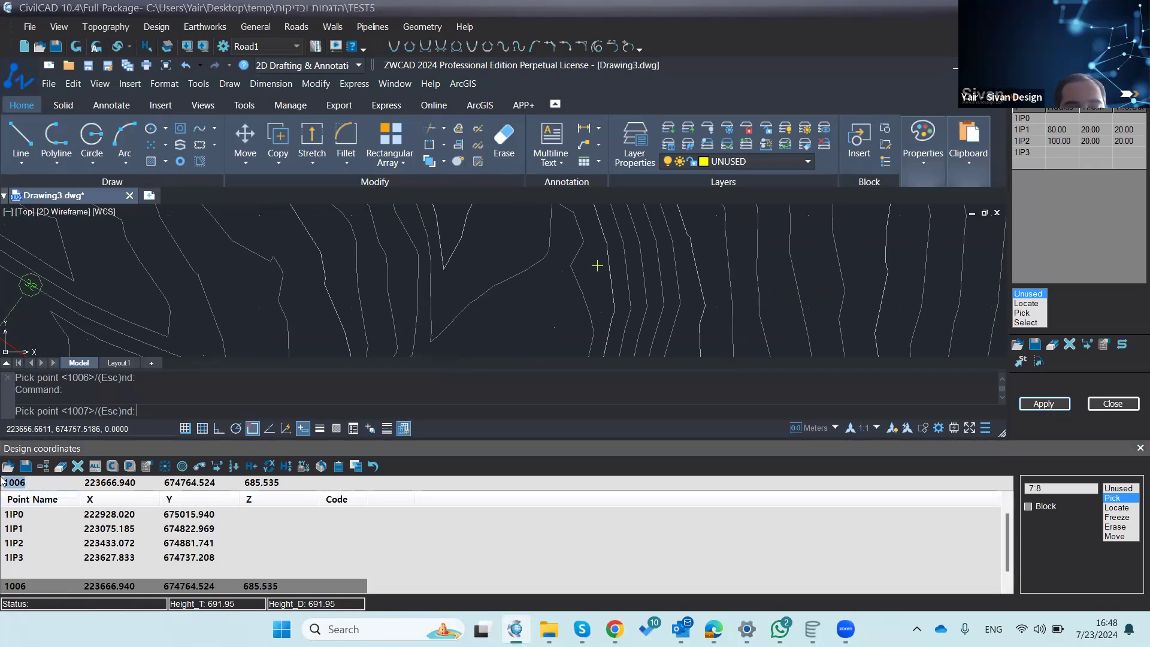
text(1IP$)
key(BackSpace)
text(4)
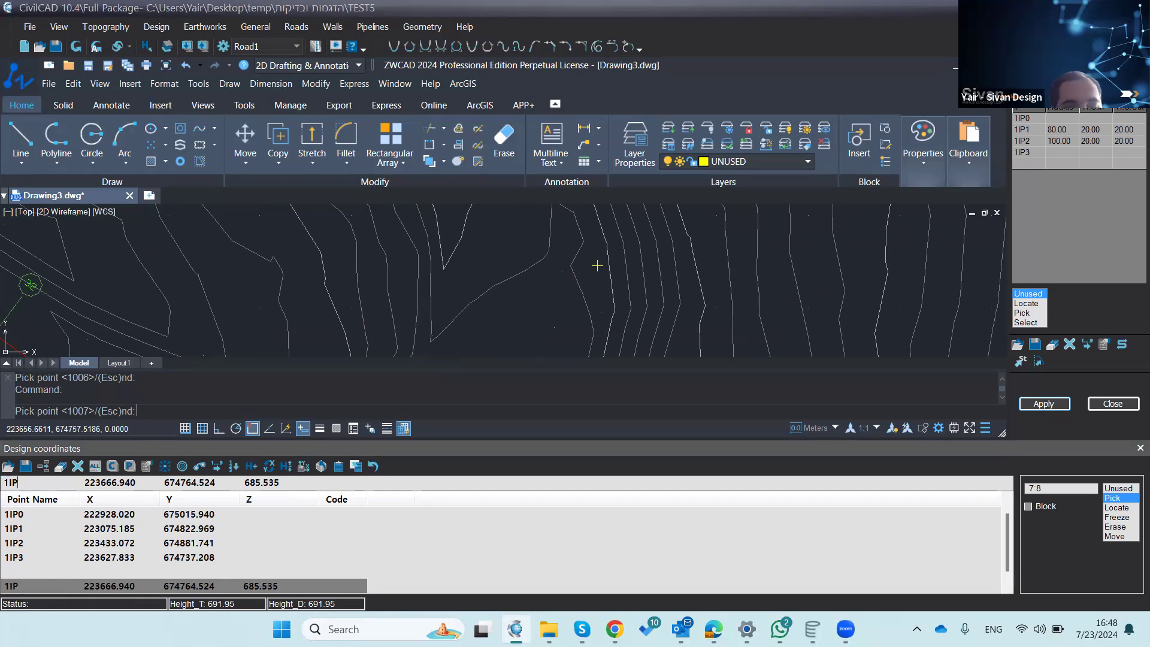
click(116, 572)
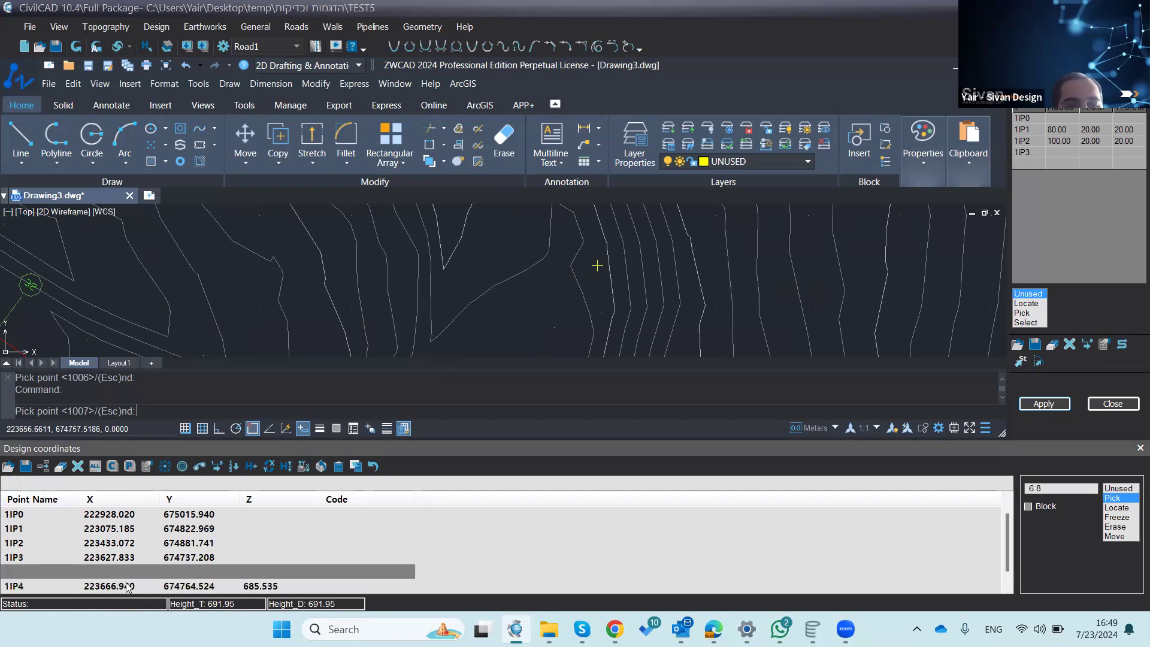
click(124, 585)
key(BackSpace)
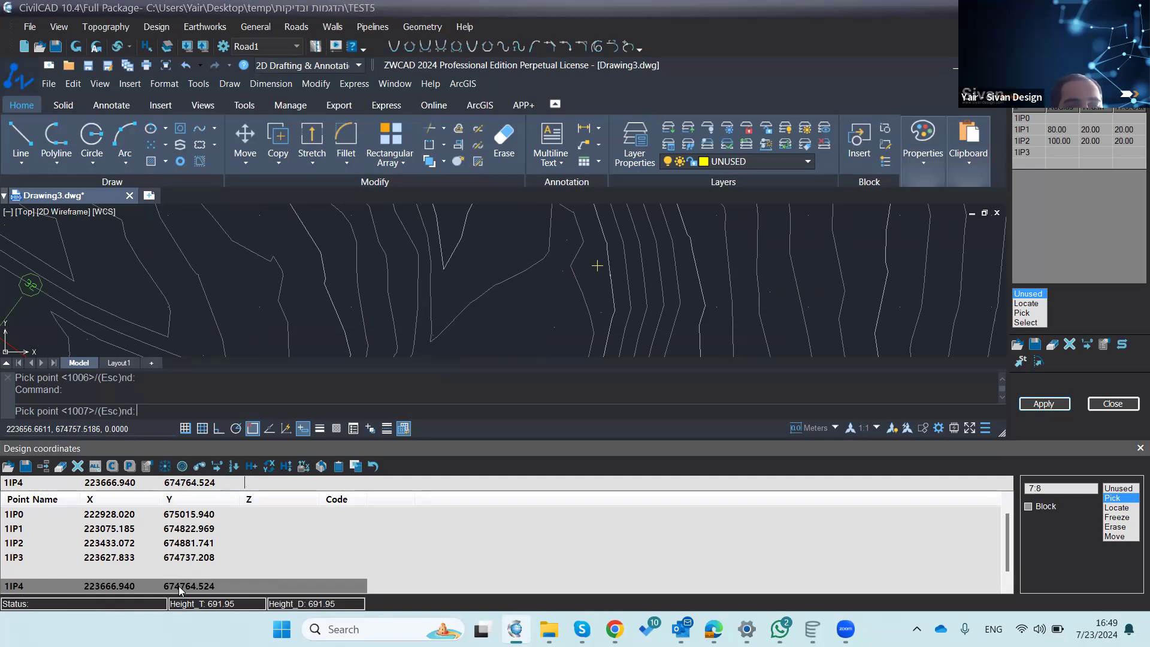
Step: Add 1IP4 to the end of the horizontal alignment, set the radius at 1IP3 to 50, and apply the alignment
click(1028, 165)
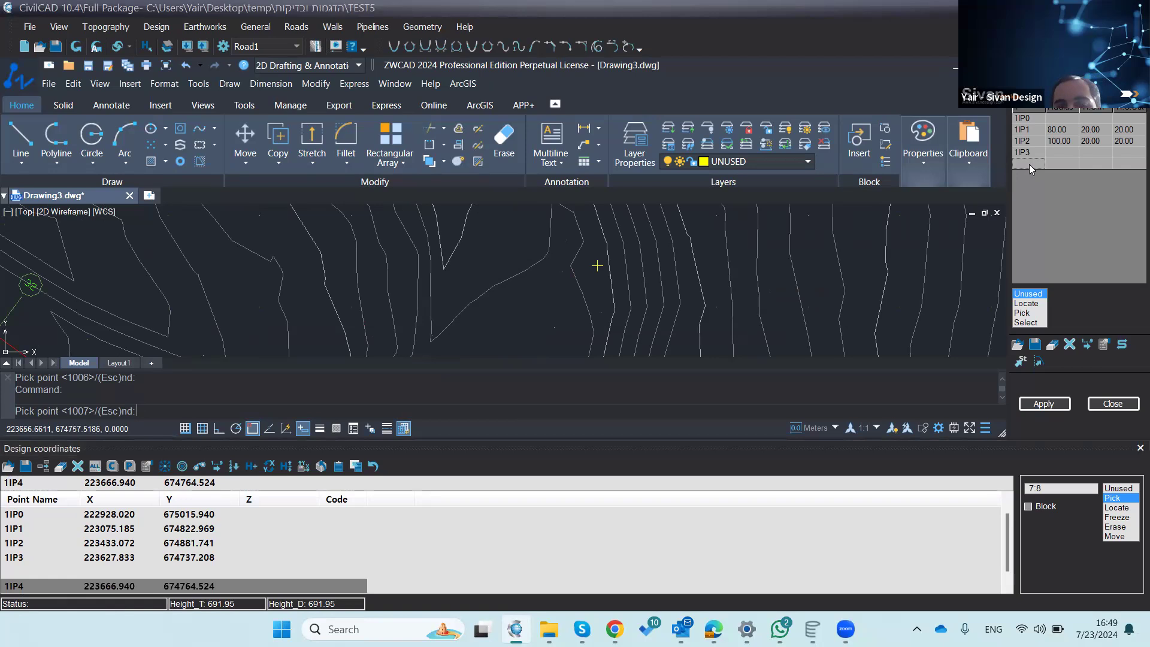
text(1IP4)
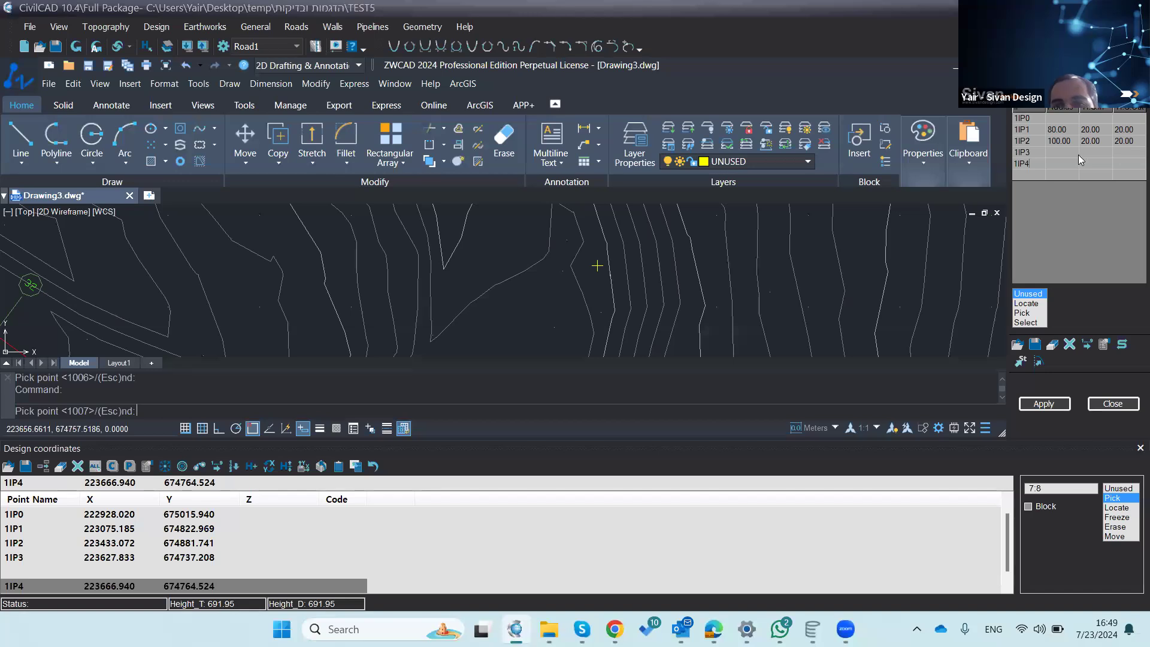
click(1060, 154)
text(50)
click(1042, 404)
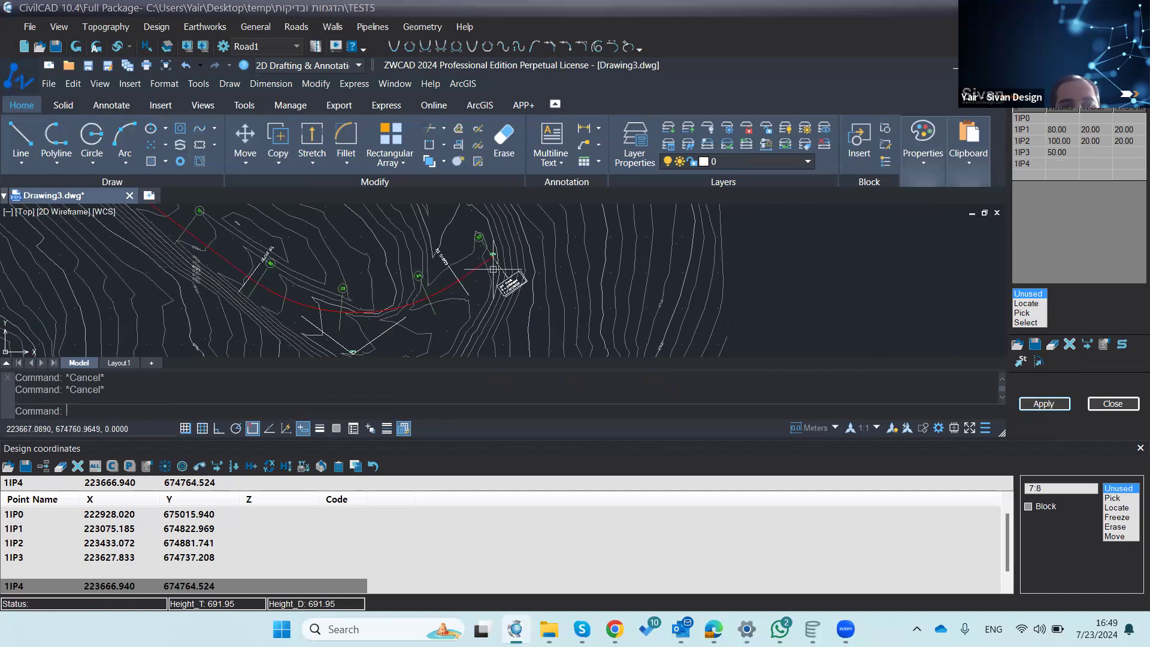
Step: Examine the extended Road1 alignment around 1IP3, 1IP4 and the whole route, and close the design coordinates table
scroll(494, 259, up, 2)
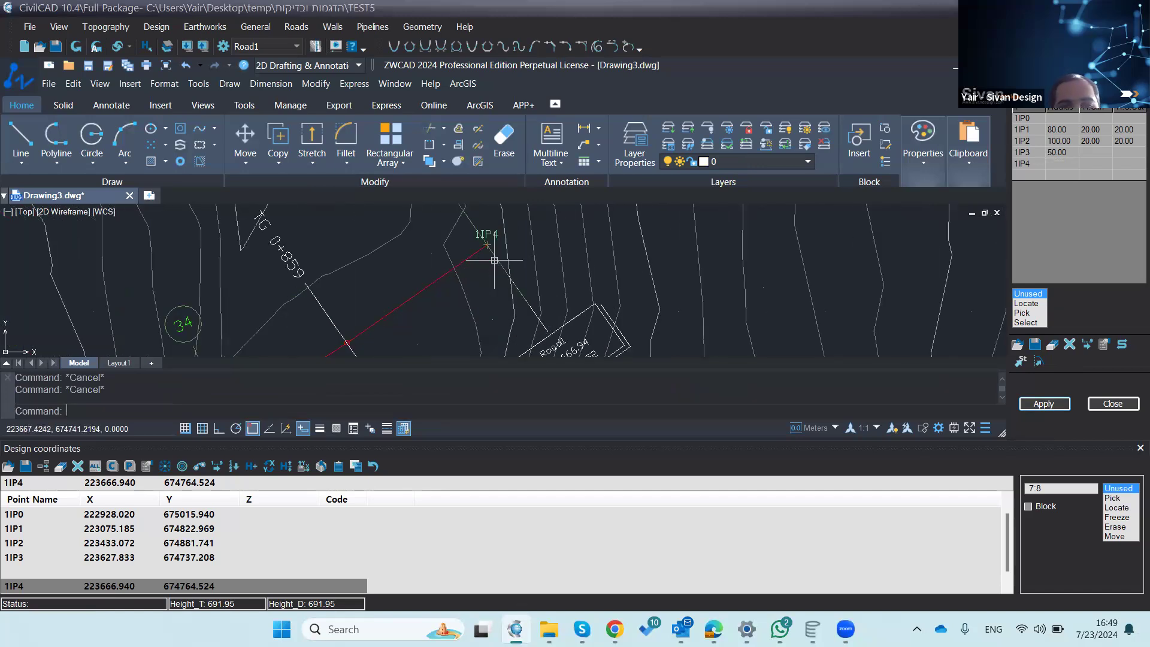
scroll(494, 260, down, 4)
scroll(489, 338, down, 2)
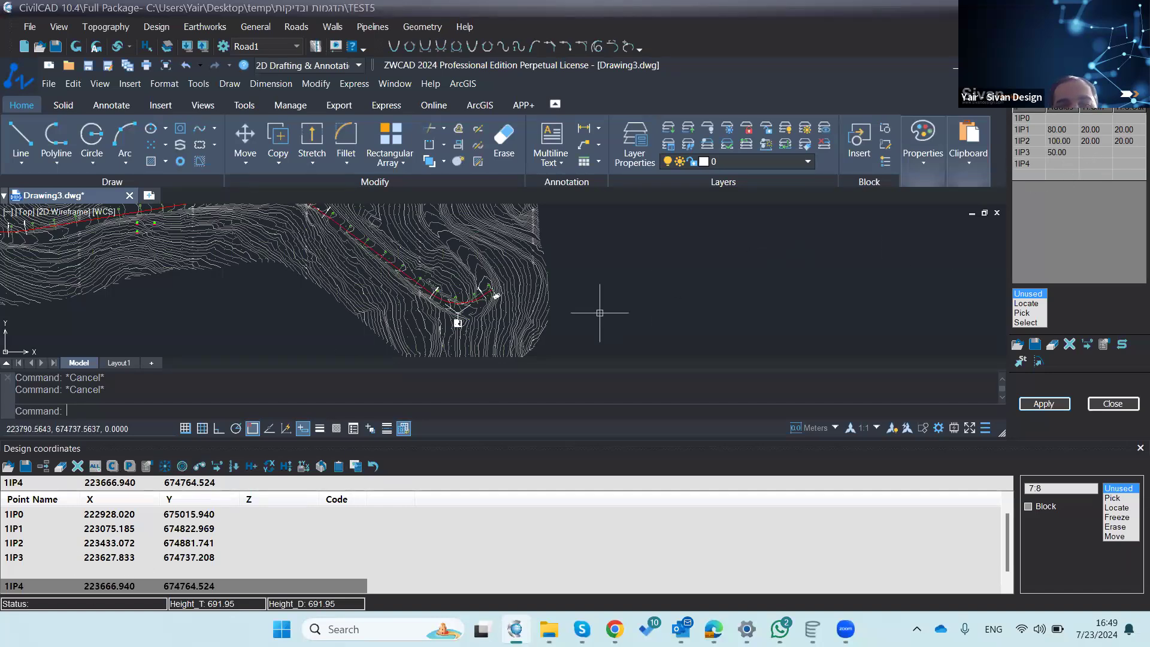
scroll(500, 317, down, 2)
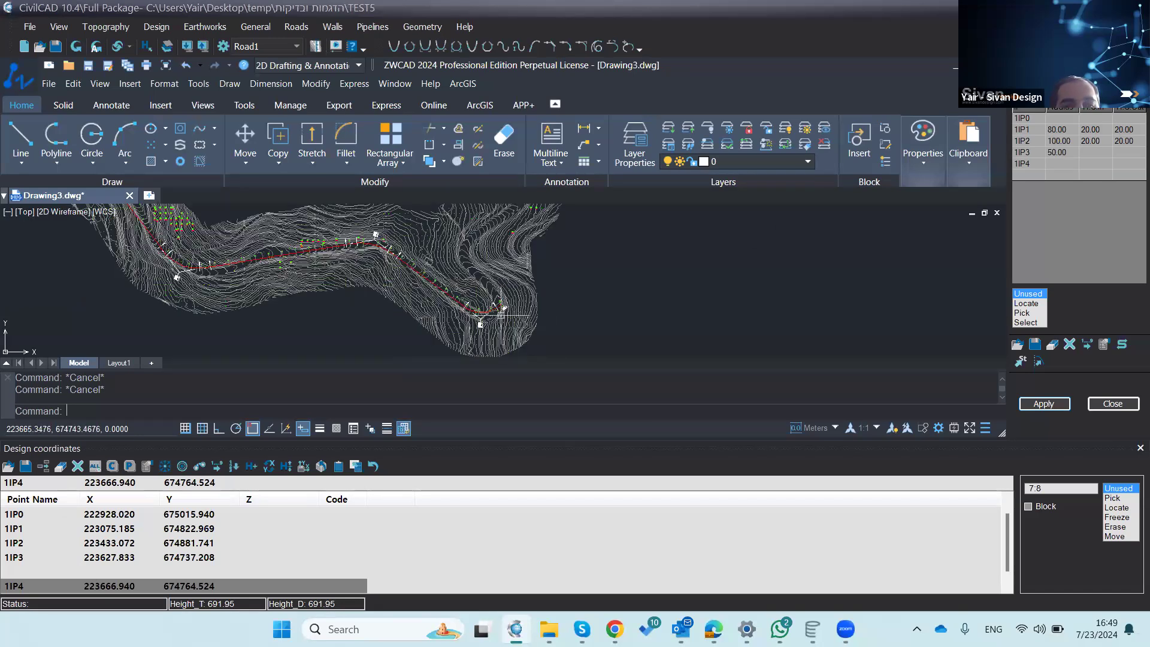
scroll(479, 306, down, 2)
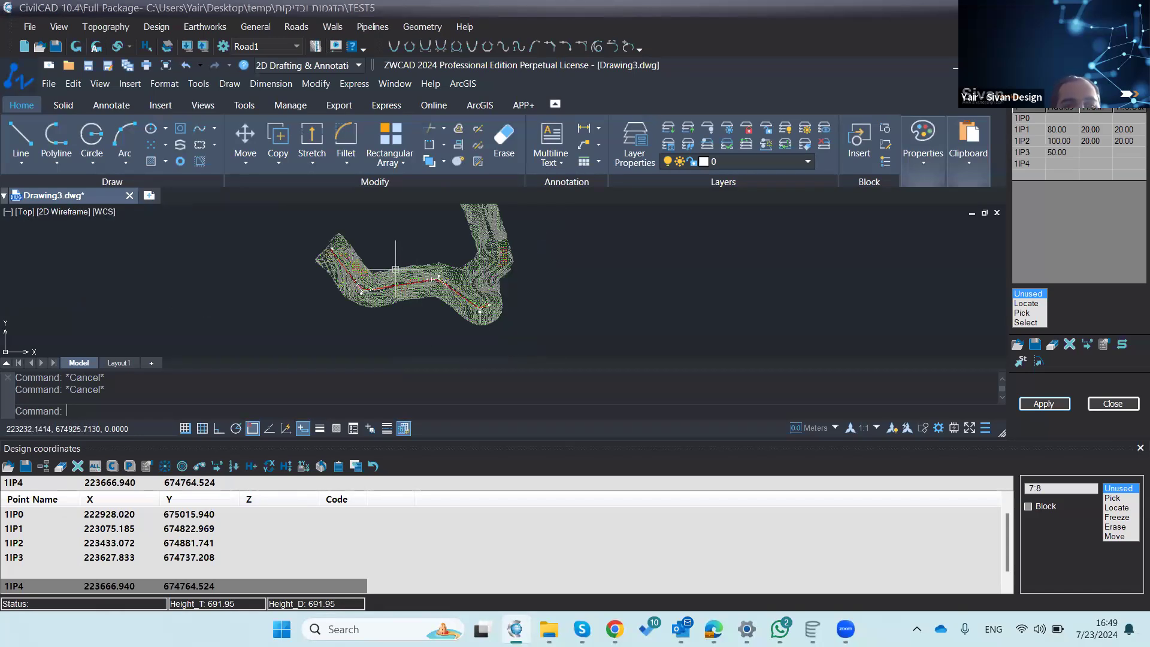
scroll(395, 269, up, 4)
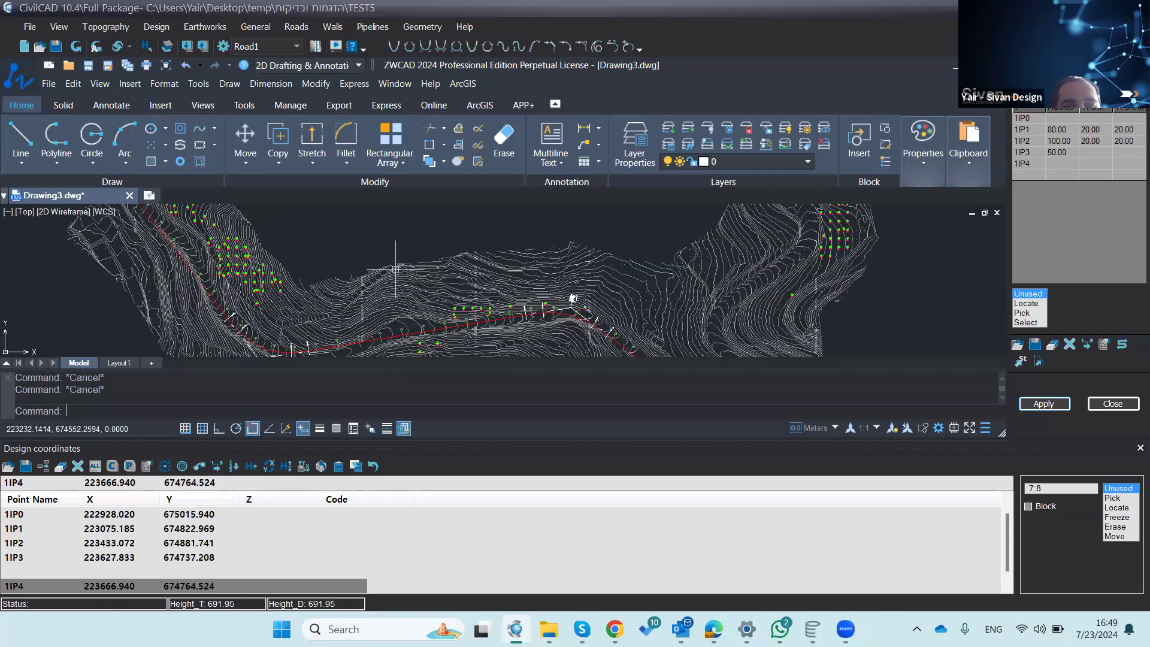
click(1138, 449)
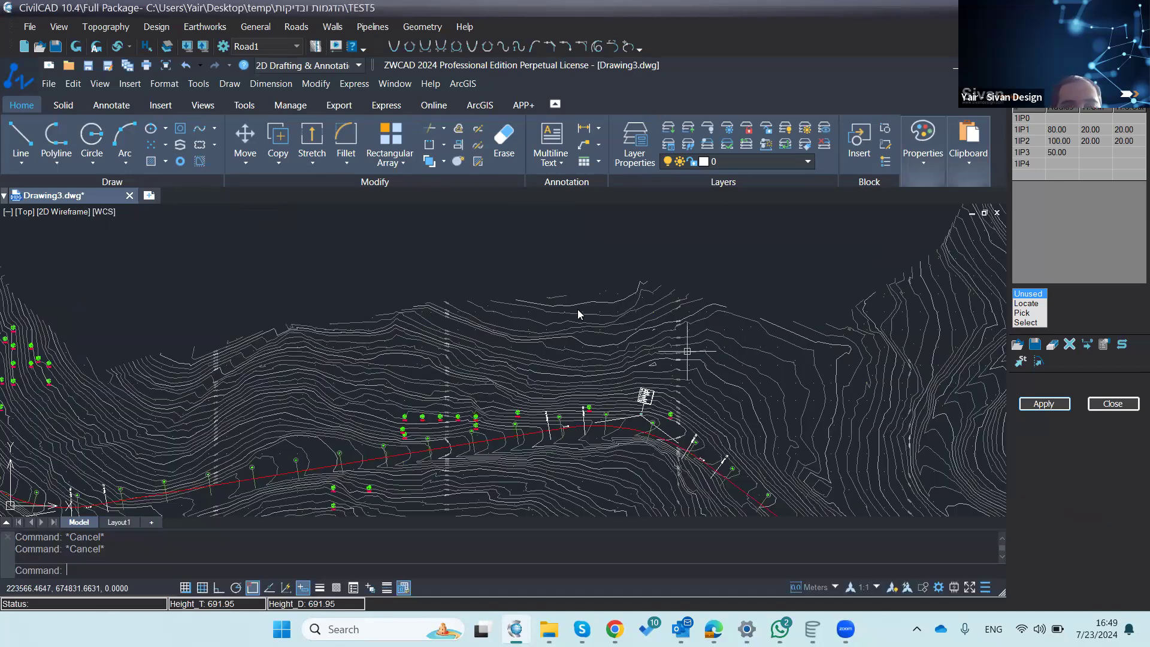
scroll(578, 310, down, 4)
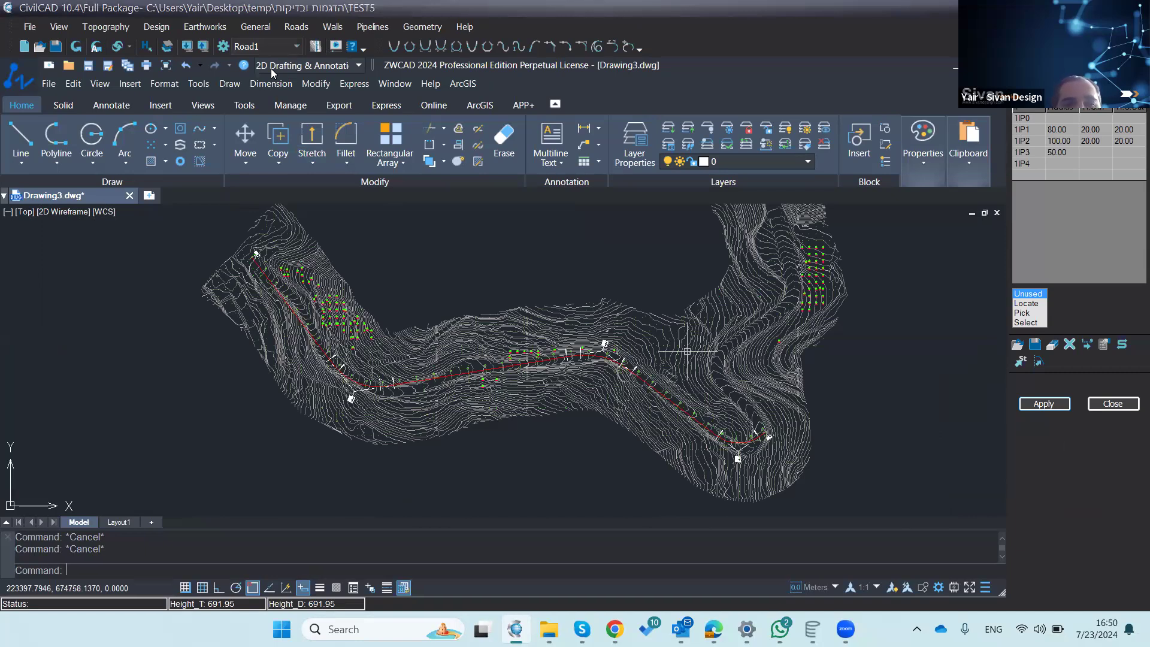
Step: Open Road1's vertical alignment and generate its longitudinal profile, applying changes to the vertical alignment only
click(293, 26)
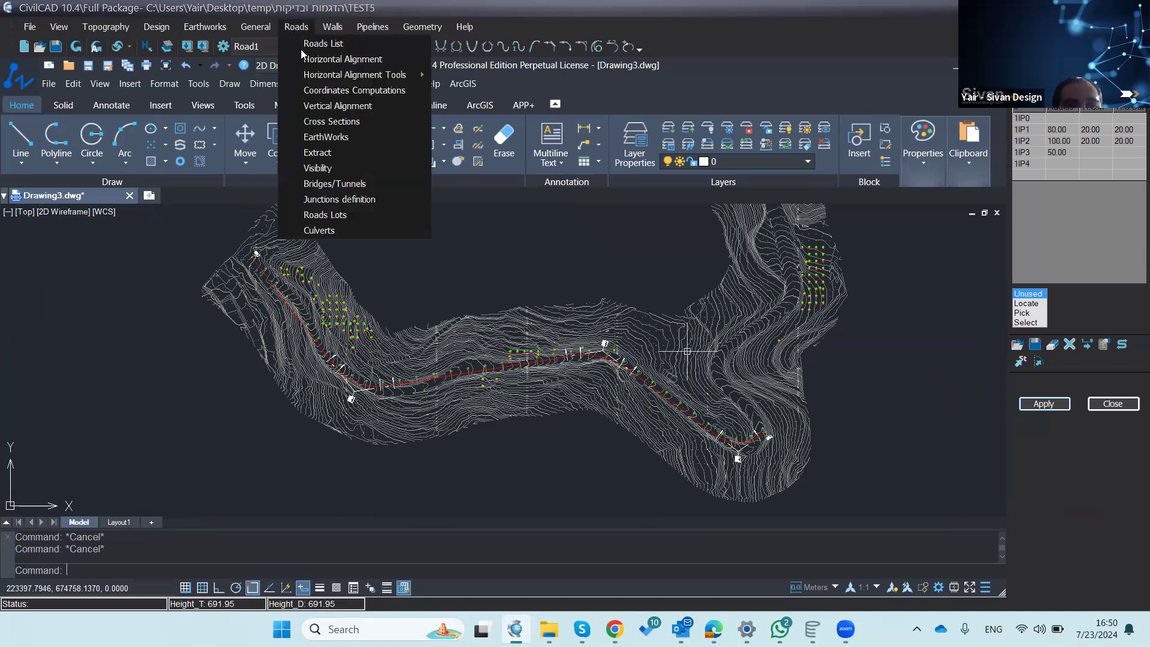
click(328, 106)
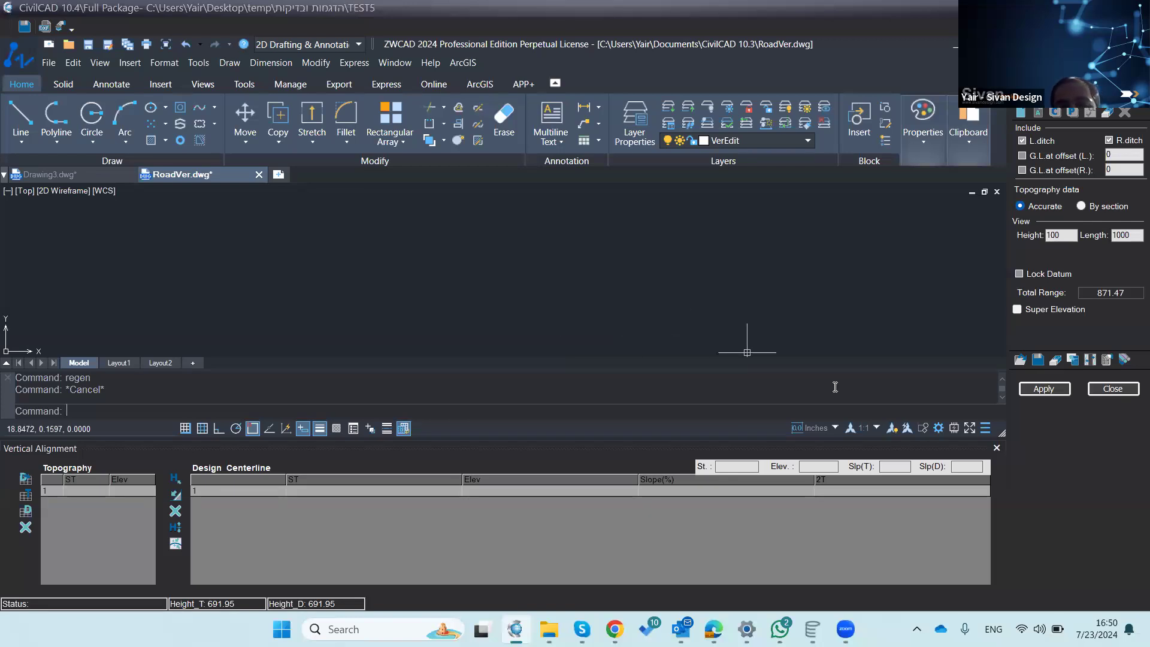
click(1044, 390)
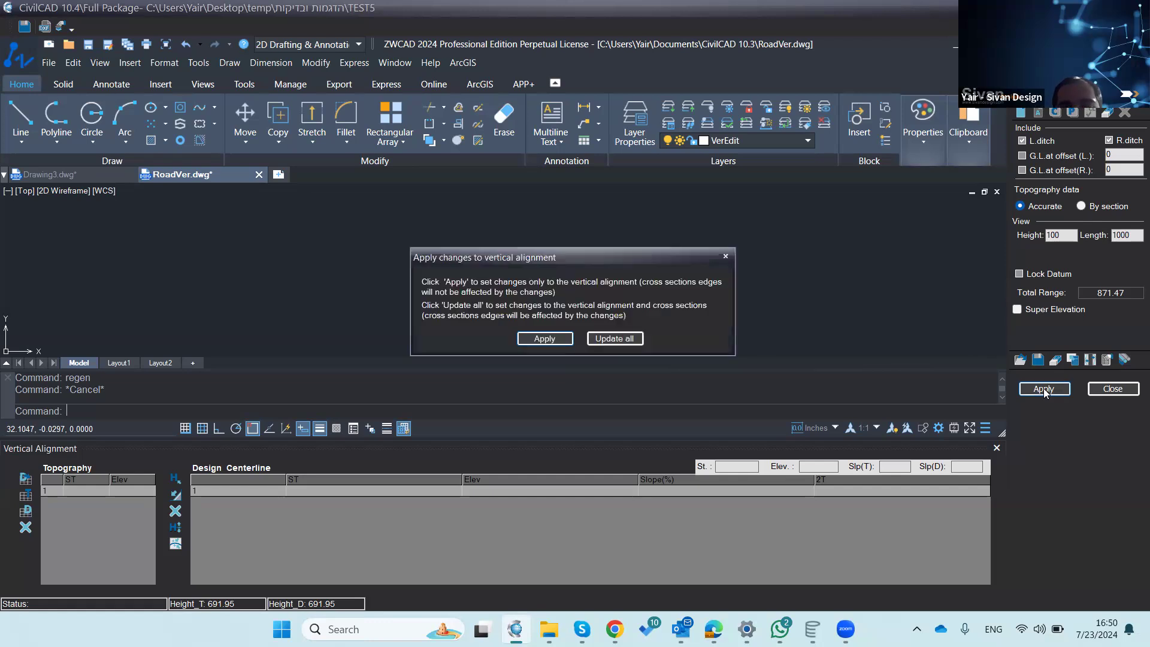
click(536, 340)
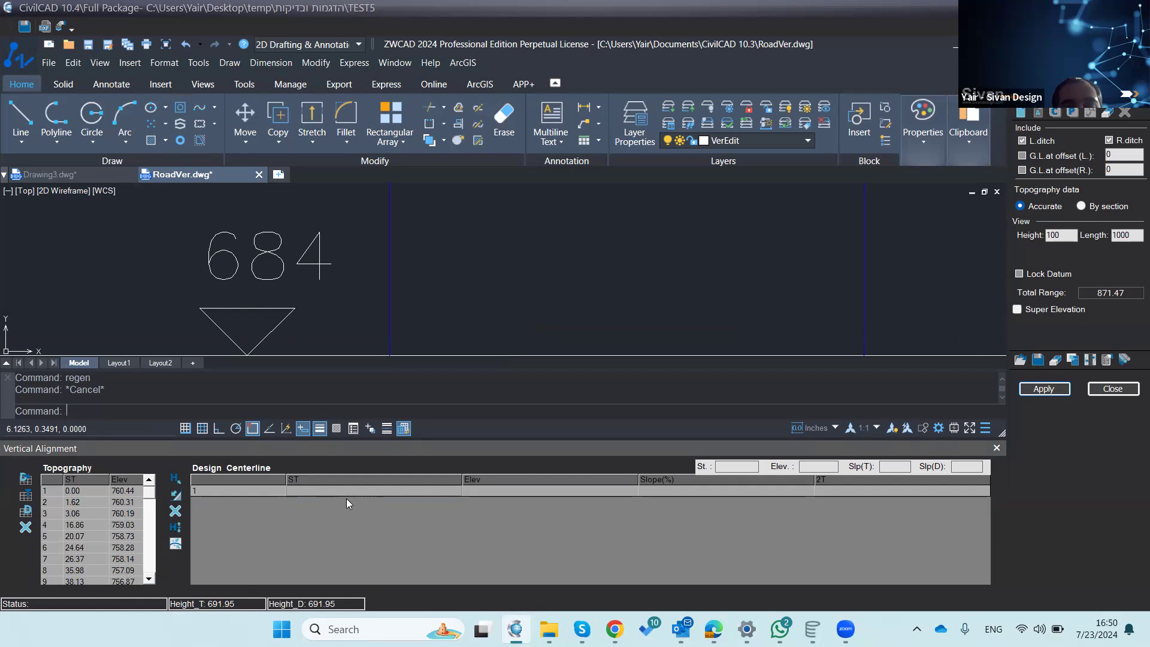
scroll(201, 276, down, 4)
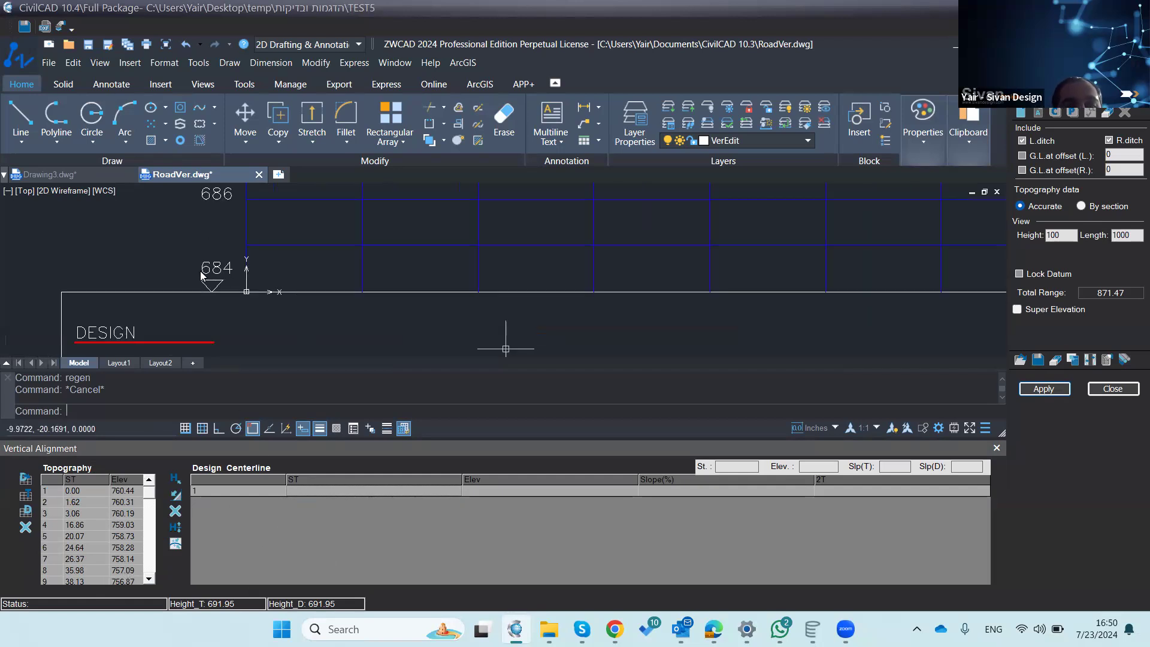
scroll(149, 277, down, 5)
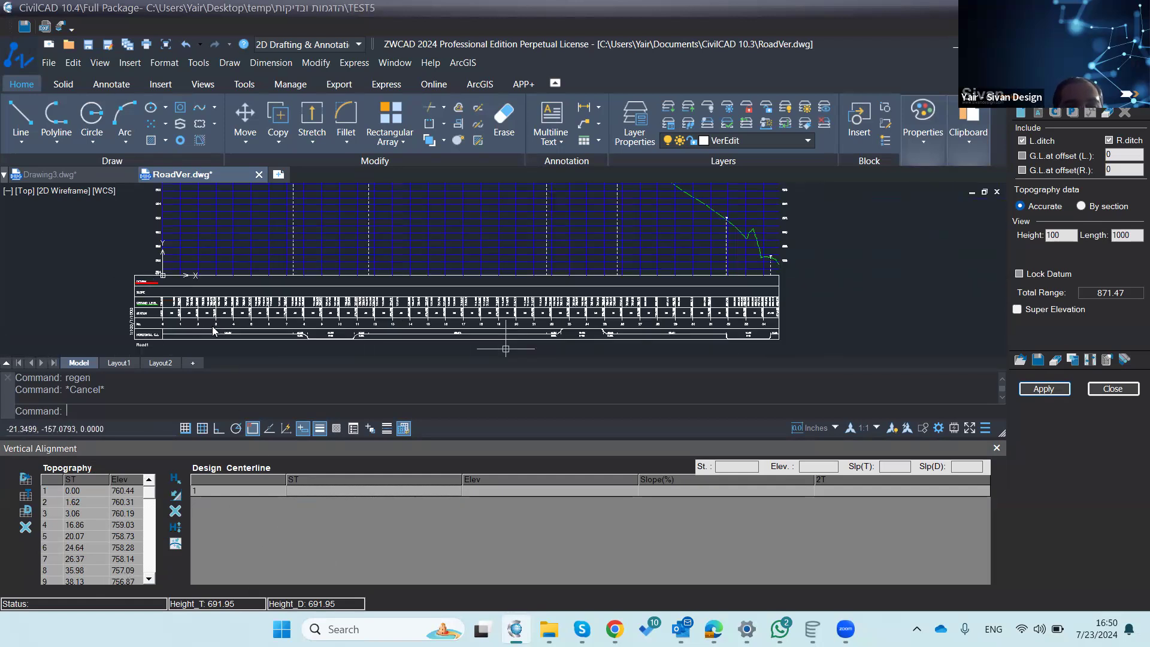
scroll(214, 331, down, 4)
scroll(494, 335, down, 4)
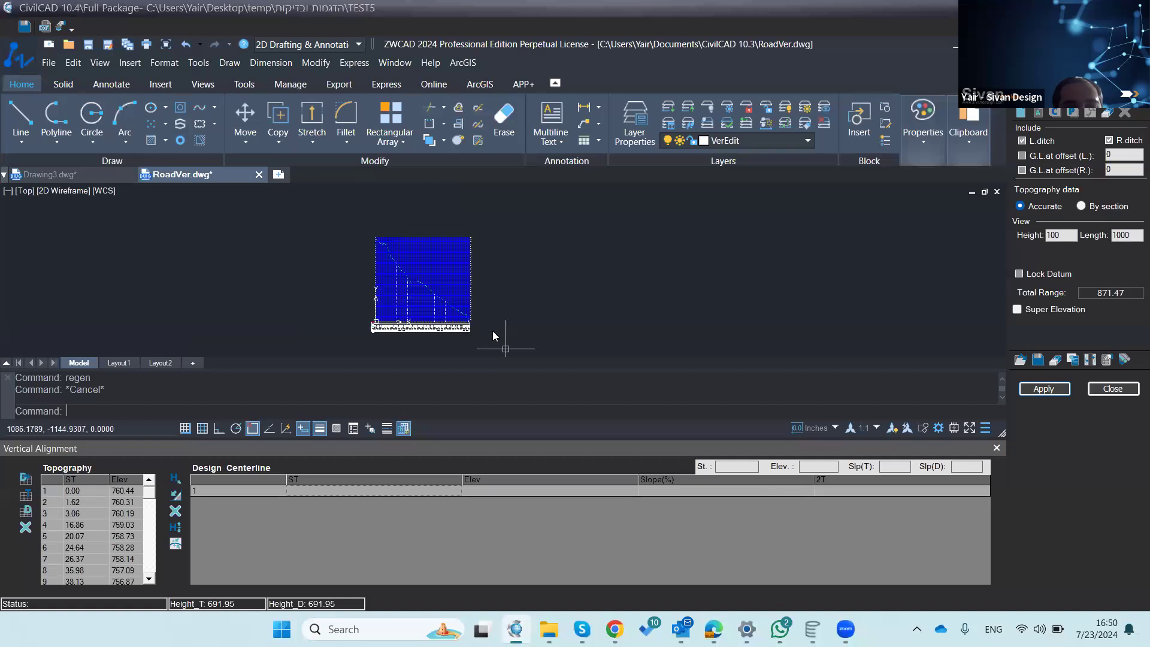
Step: Examine the start of Road1's longitudinal profile, comparing the ground line at station 0 with the elevation labels beside the grid
scroll(400, 312, up, 4)
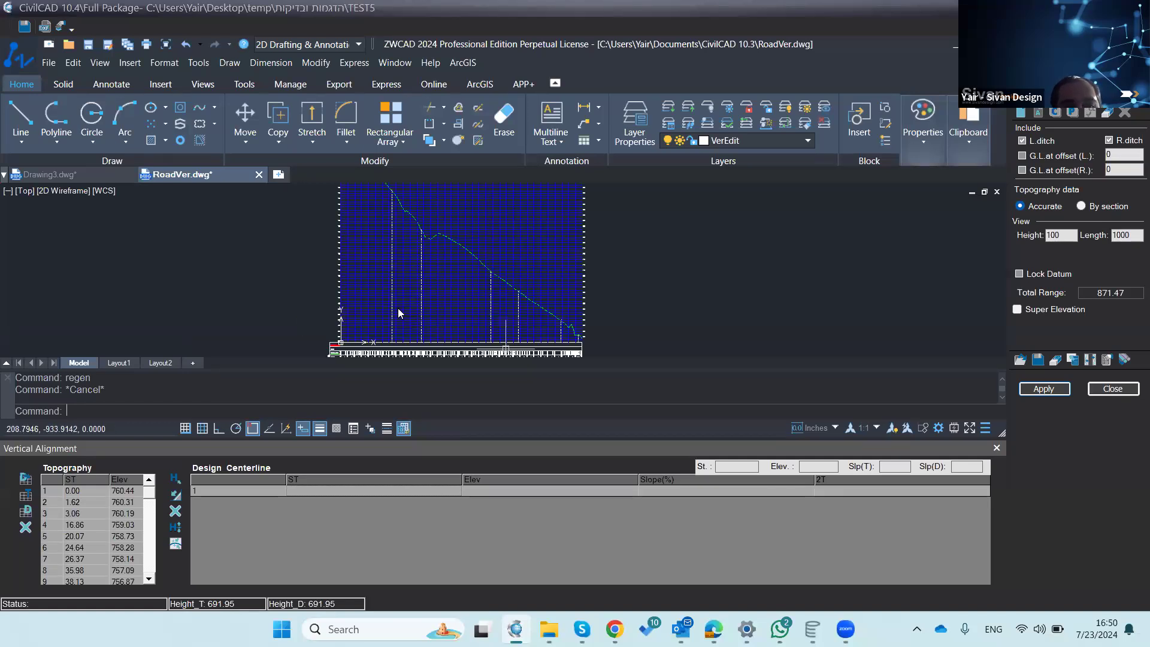
scroll(398, 308, down, 1)
scroll(357, 193, up, 4)
scroll(394, 215, up, 3)
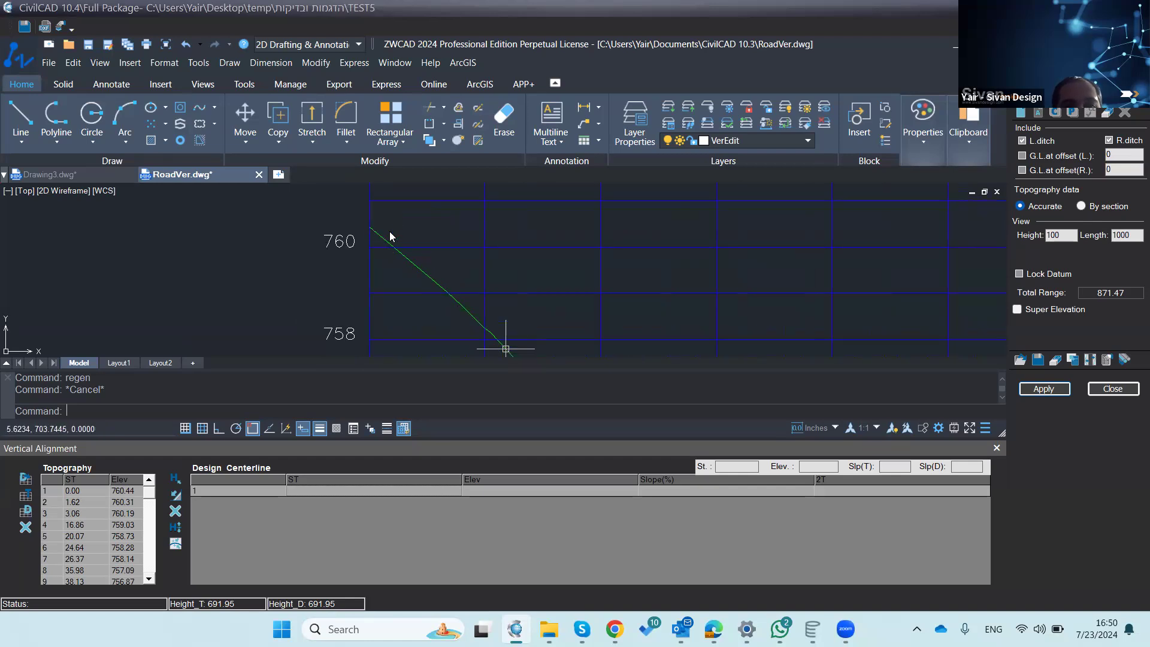
scroll(371, 234, up, 2)
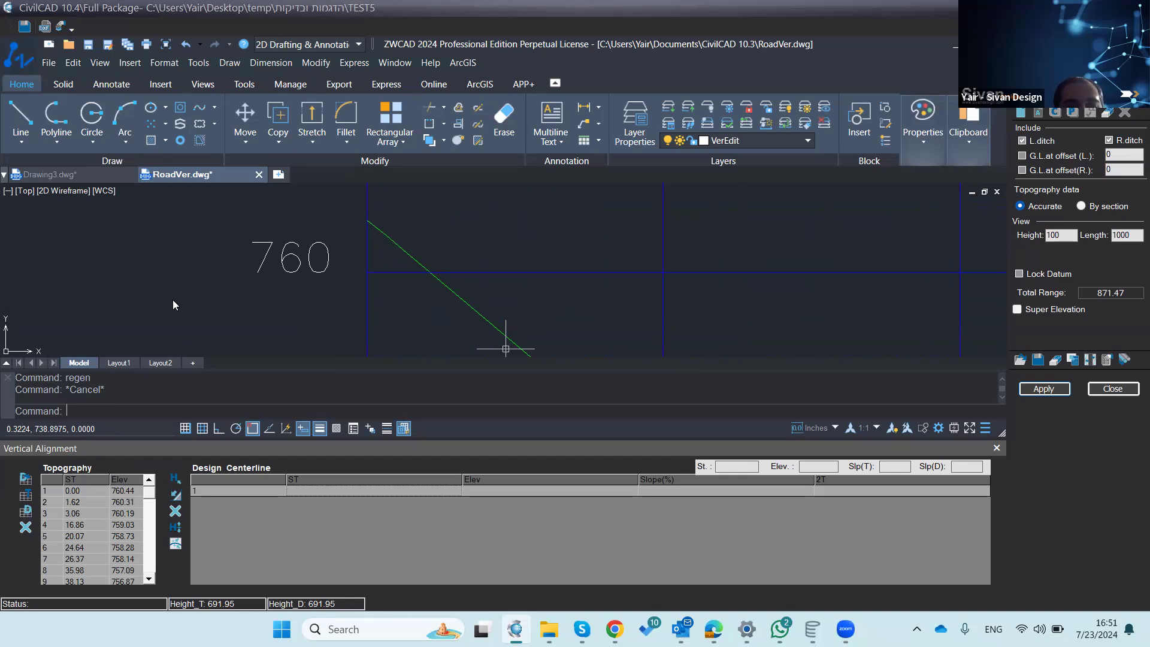
scroll(176, 293, down, 6)
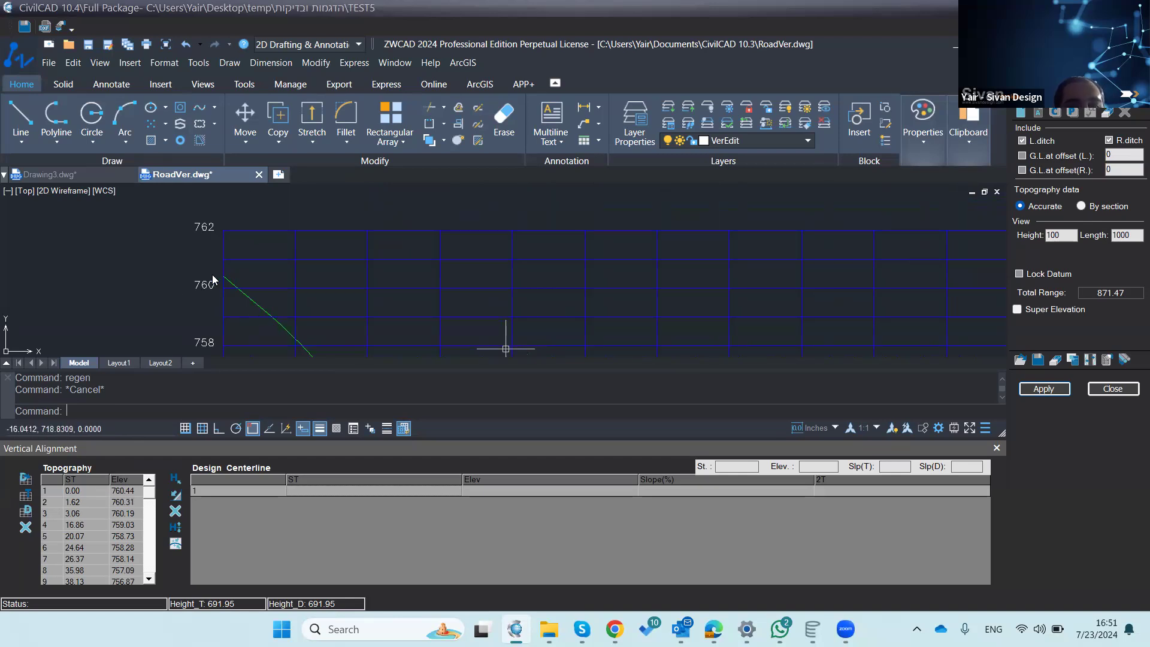
scroll(195, 271, down, 2)
scroll(214, 259, down, 4)
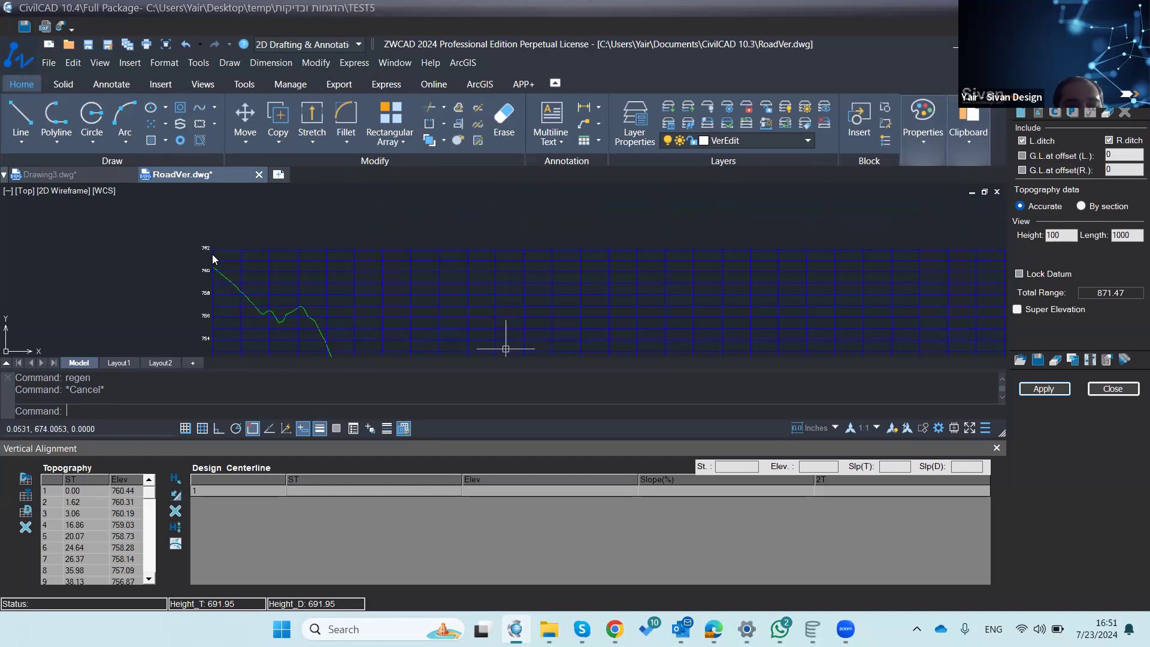
scroll(318, 280, down, 2)
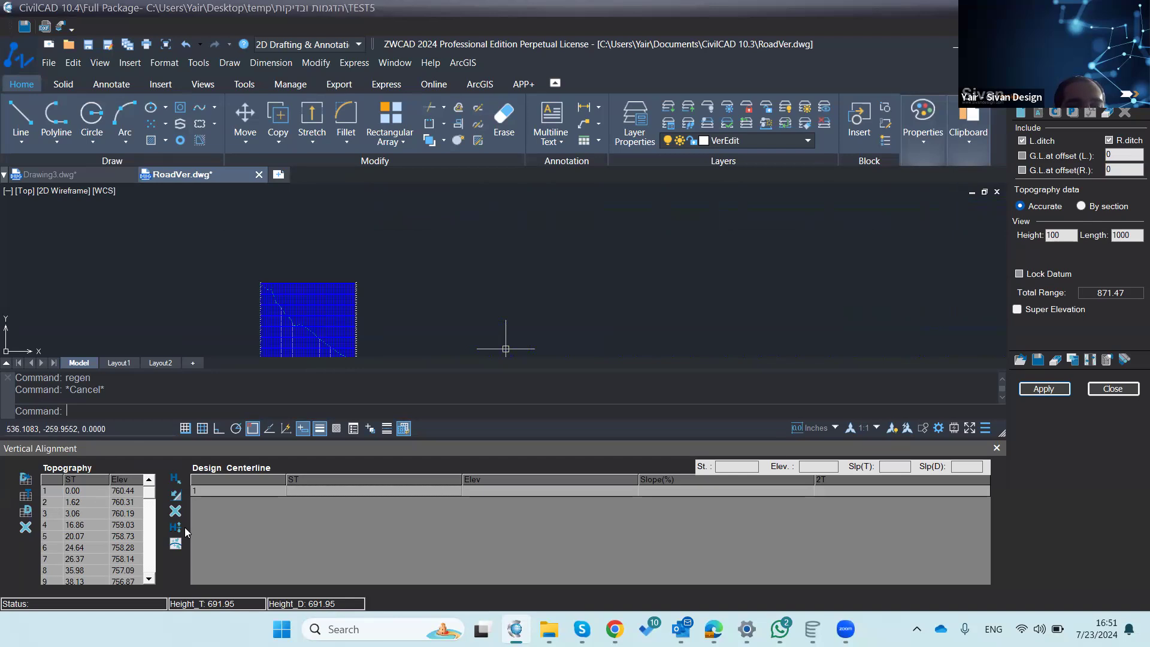
Step: Read through the topography table's stations and ground elevations and compare them with the ground line along the whole profile
click(154, 537)
click(154, 533)
click(153, 533)
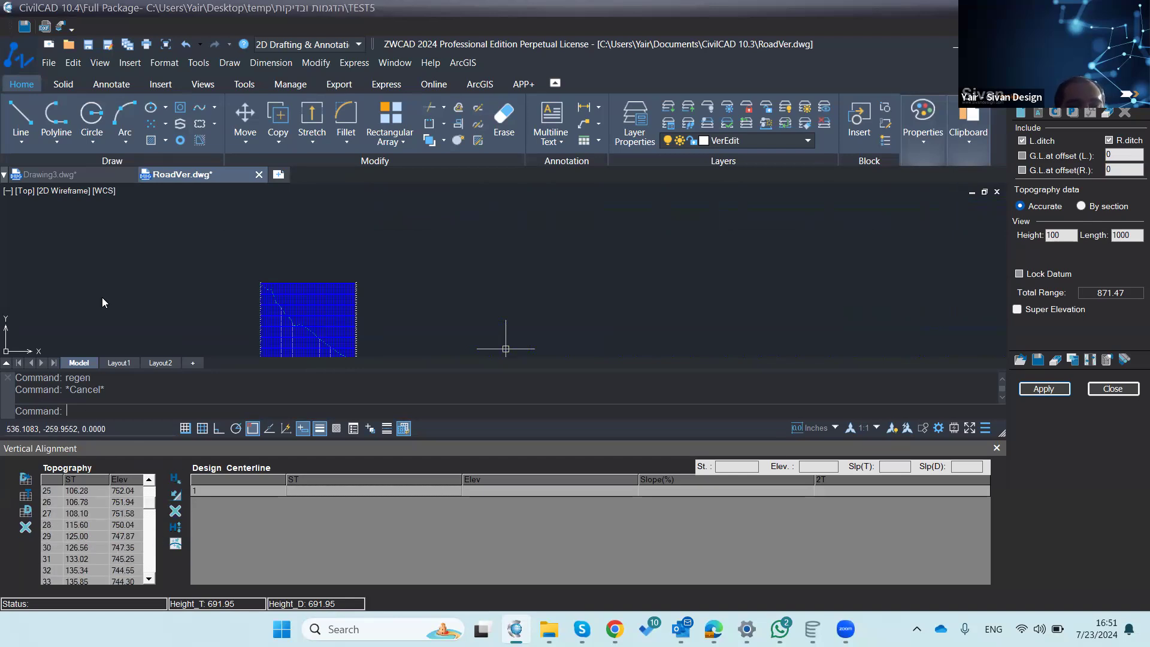
scroll(155, 239, down, 2)
scroll(188, 265, up, 3)
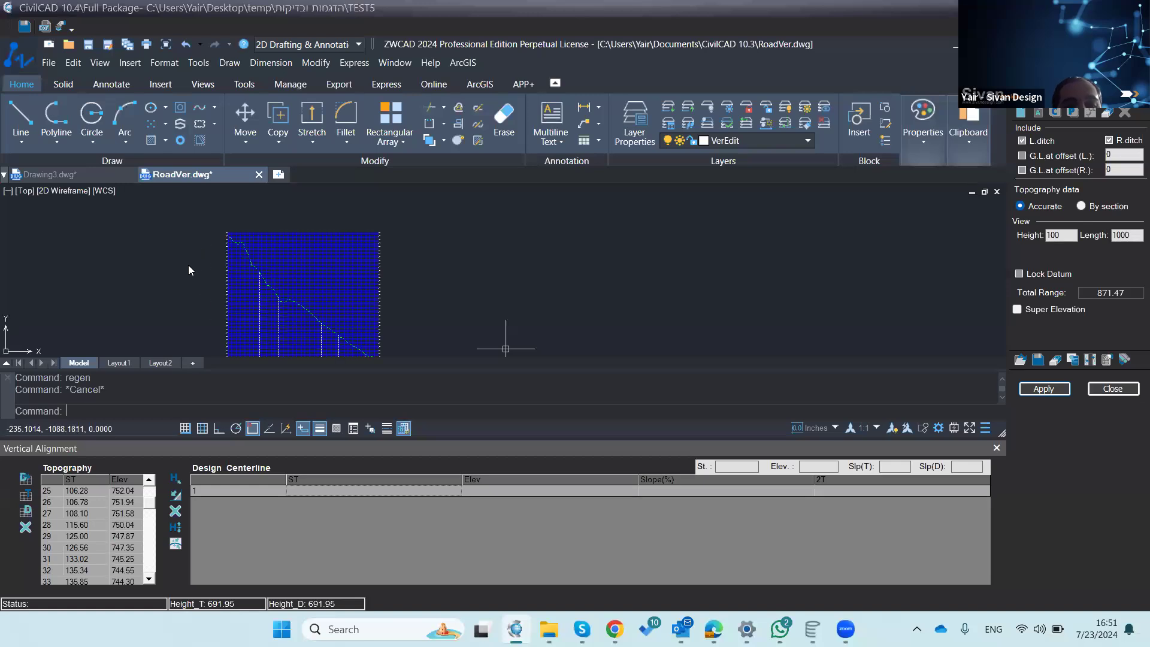
scroll(256, 305, up, 3)
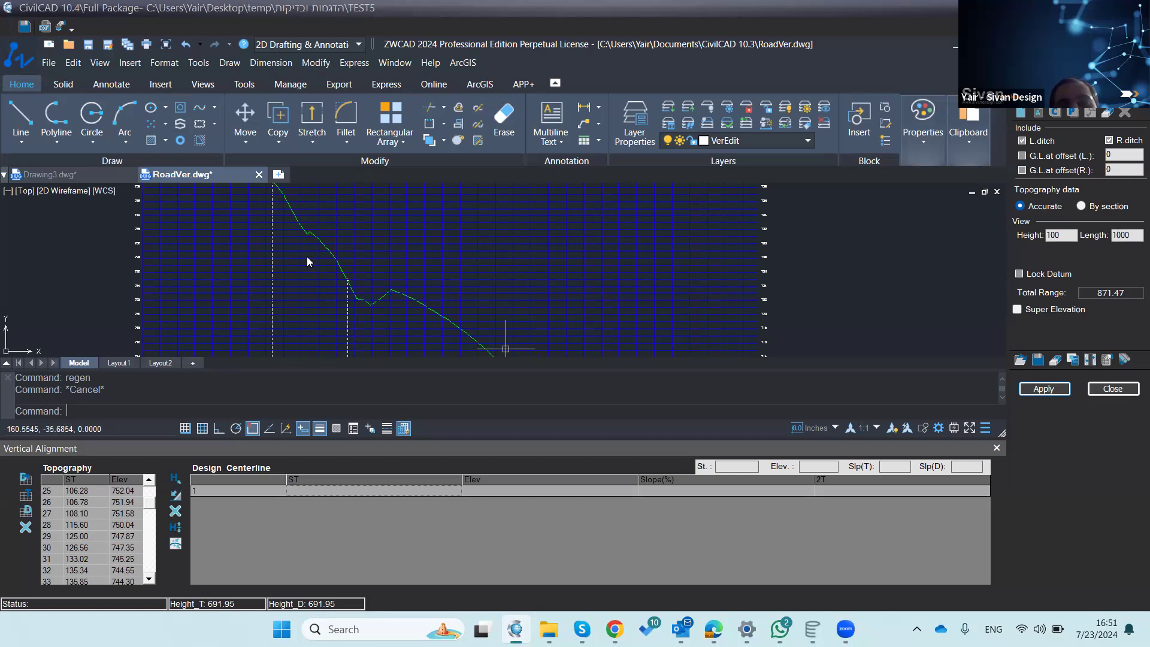
scroll(317, 224, down, 3)
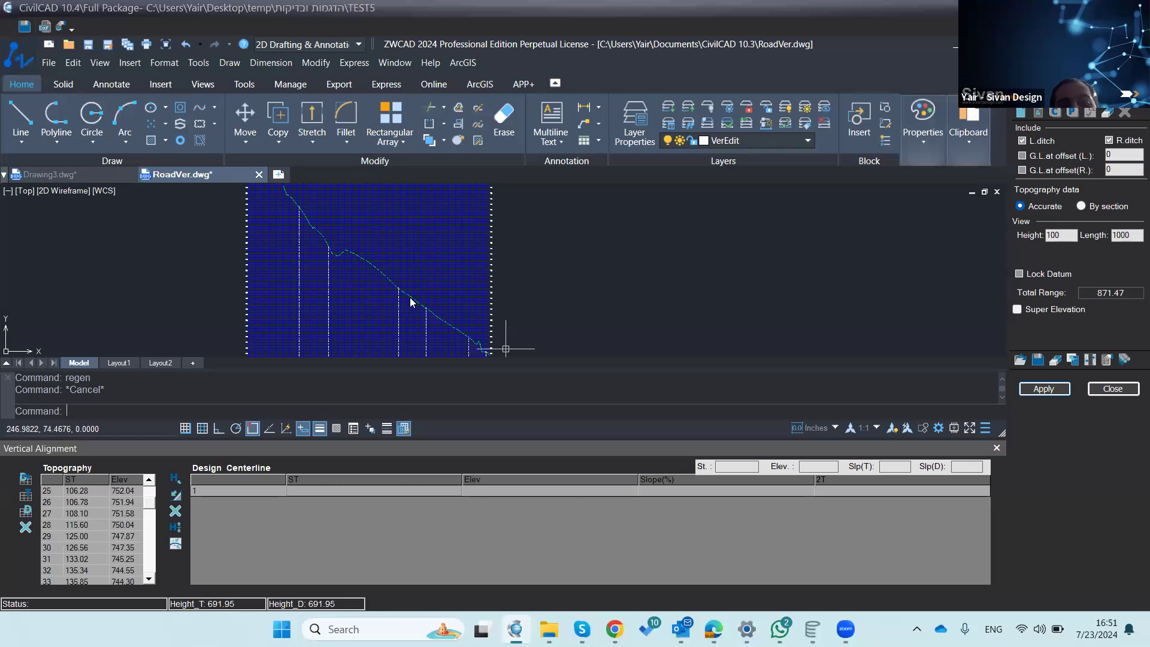
click(149, 535)
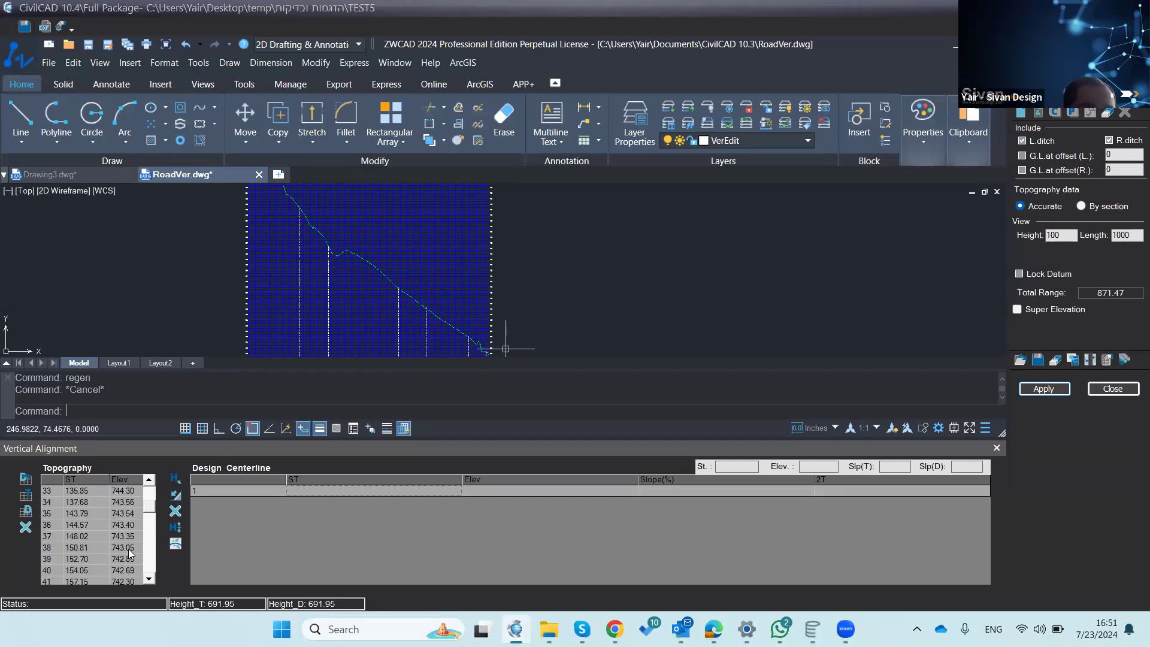
double_click(153, 537)
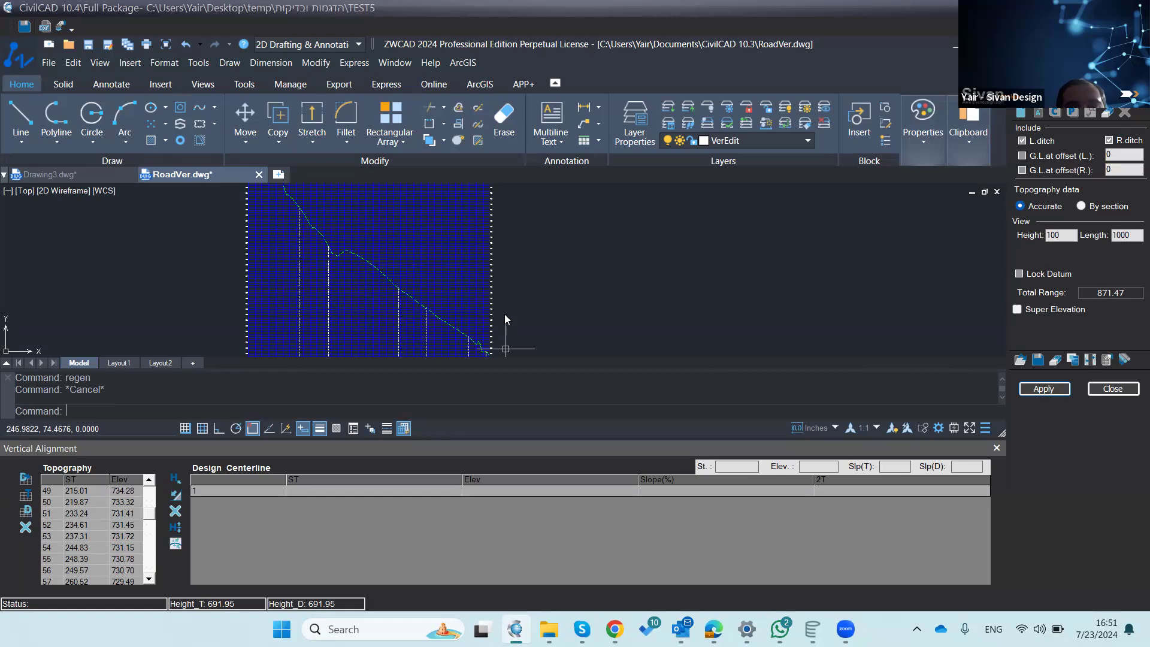
scroll(504, 314, down, 2)
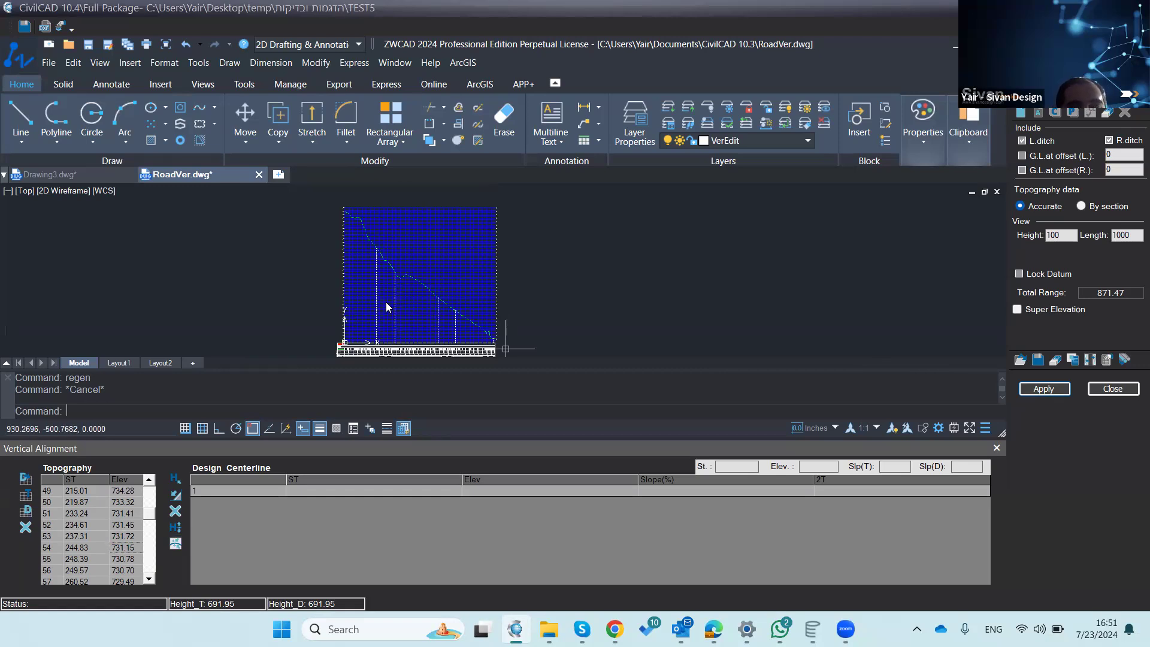
scroll(385, 296, up, 3)
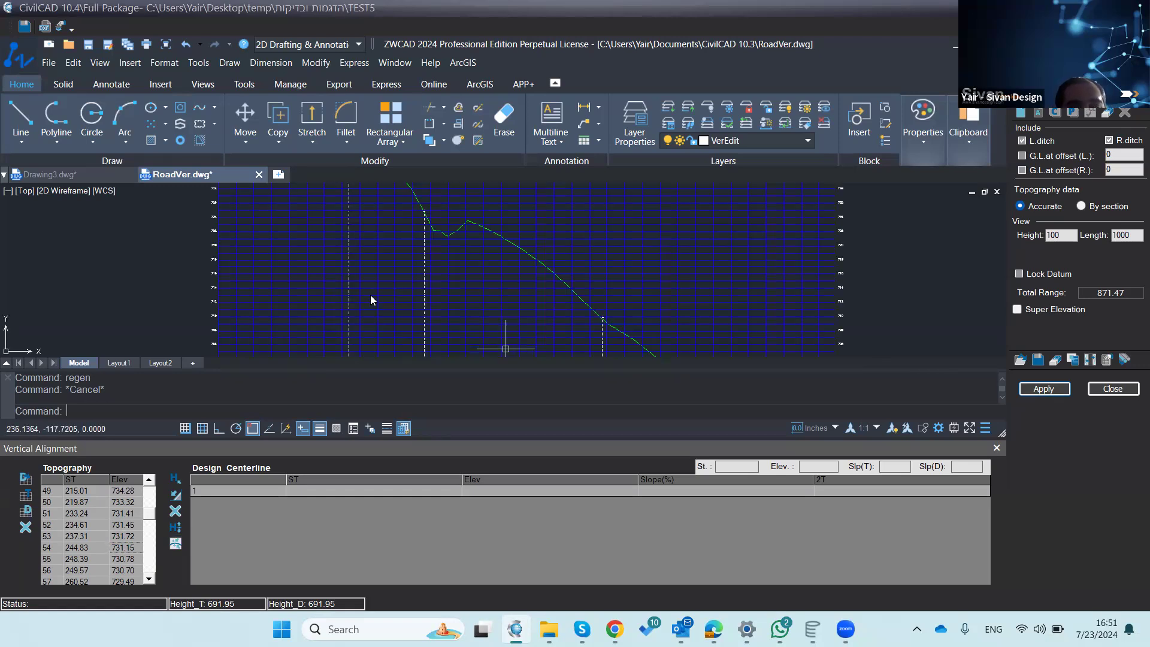
scroll(370, 296, down, 2)
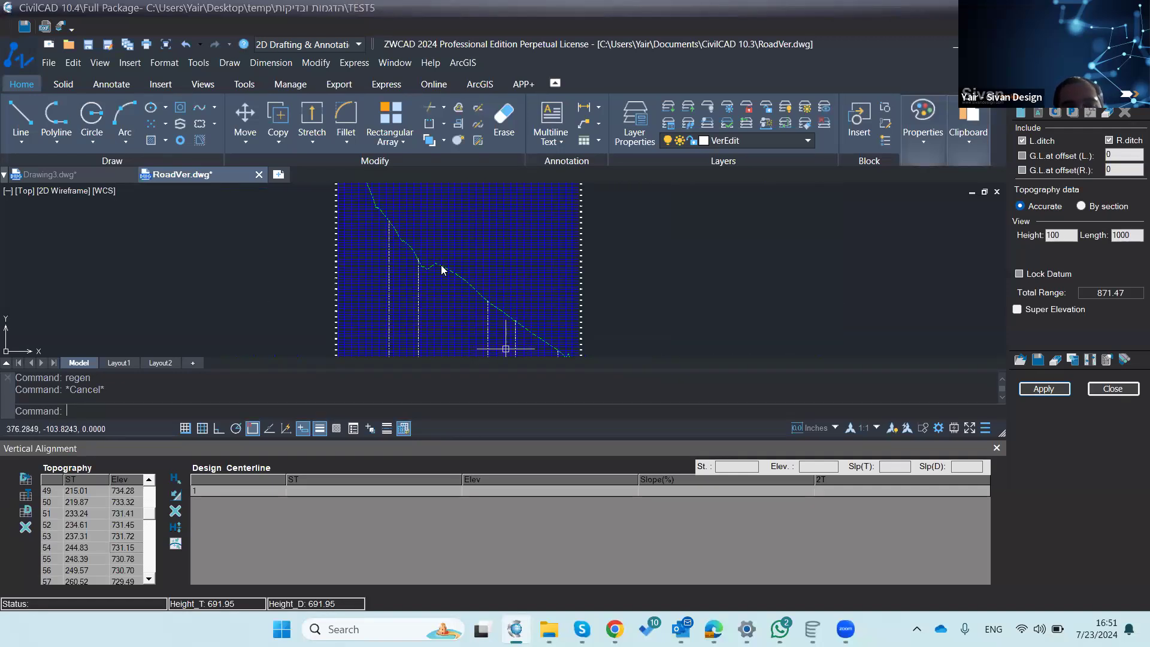
scroll(445, 281, down, 3)
scroll(520, 334, up, 5)
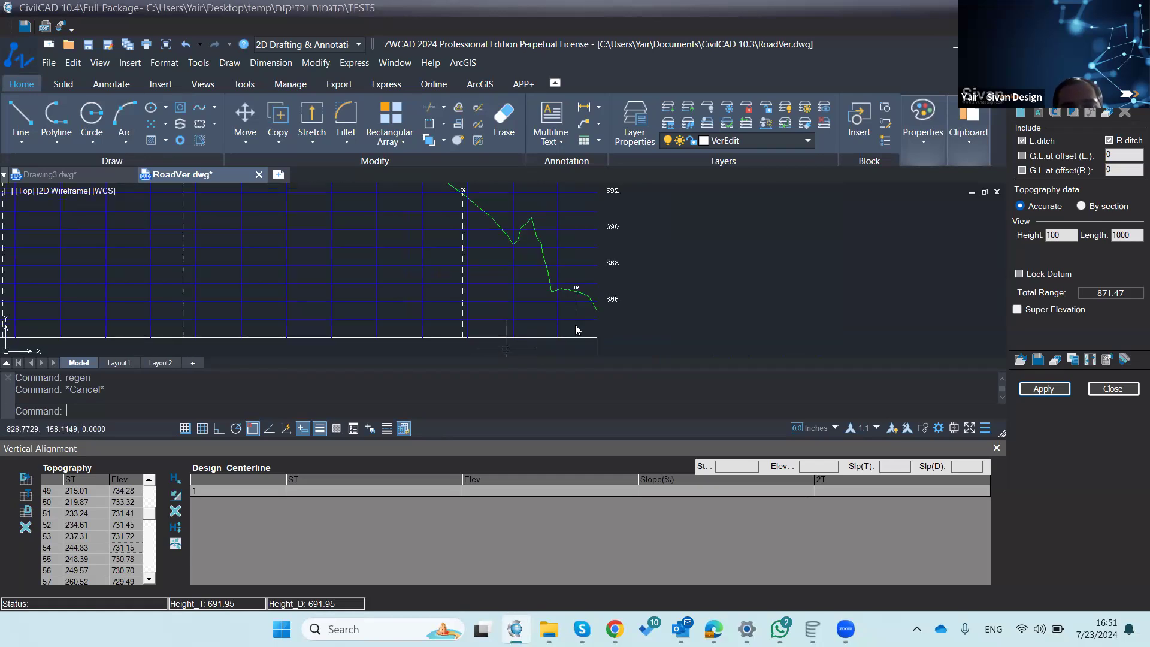
Step: Examine the data band below the profile: design, slope, ground level, station, number and horizontal centerline rows
scroll(501, 246, down, 3)
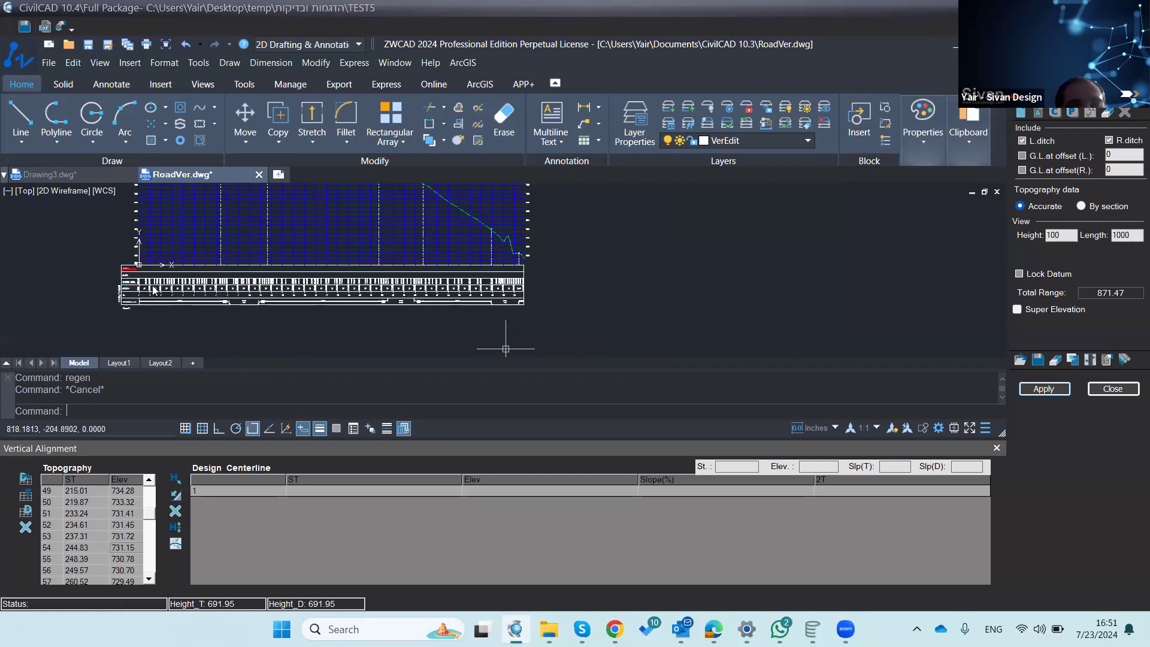
scroll(139, 284, up, 5)
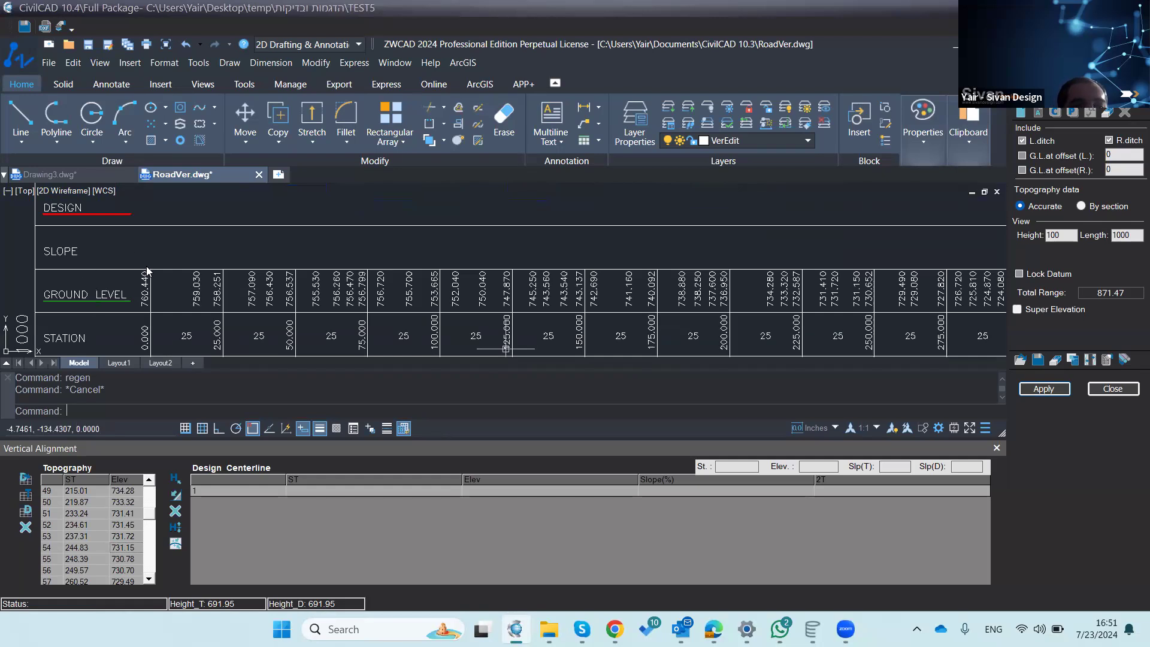
scroll(149, 272, down, 4)
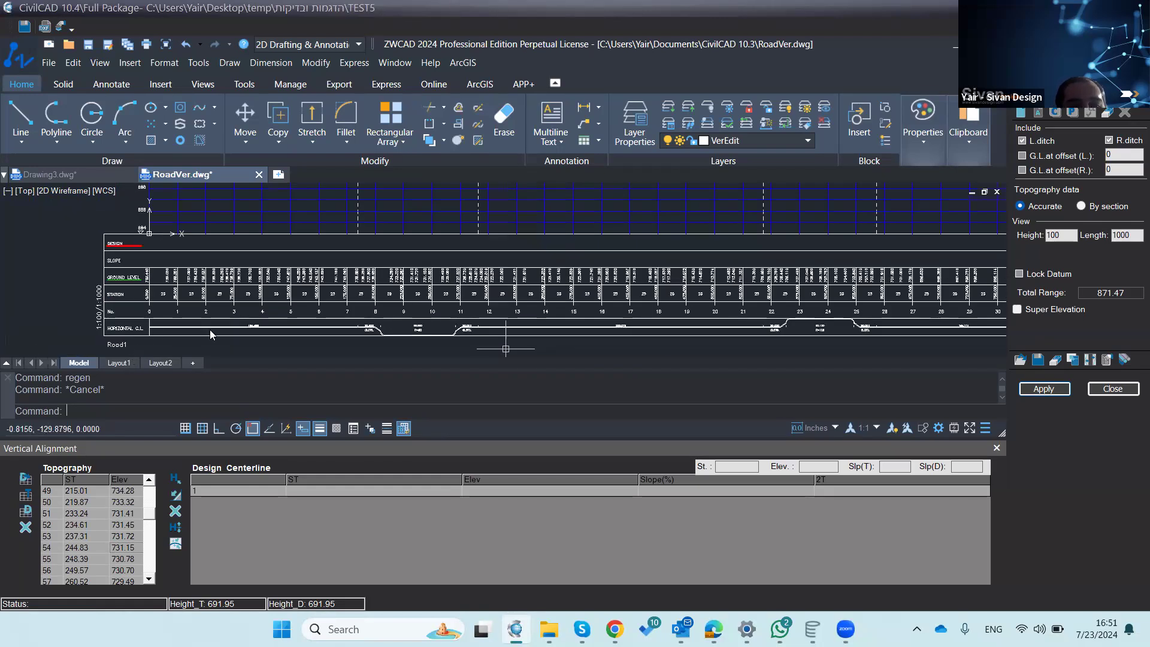
scroll(210, 330, down, 4)
scroll(166, 328, up, 5)
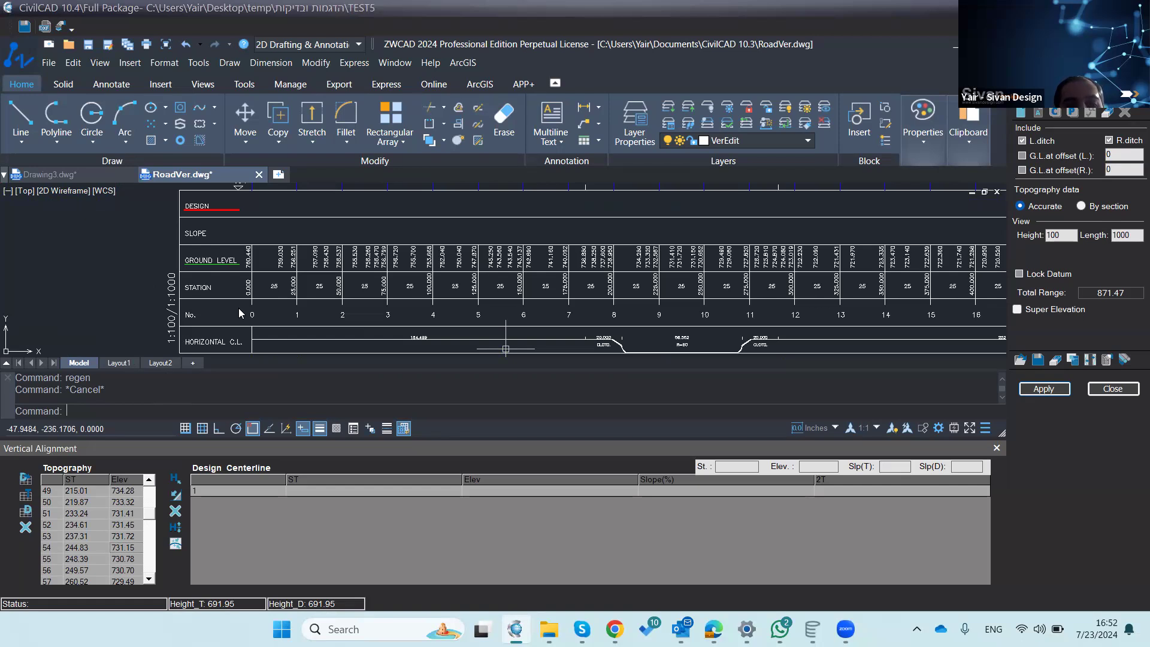
scroll(238, 308, down, 5)
scroll(286, 316, down, 2)
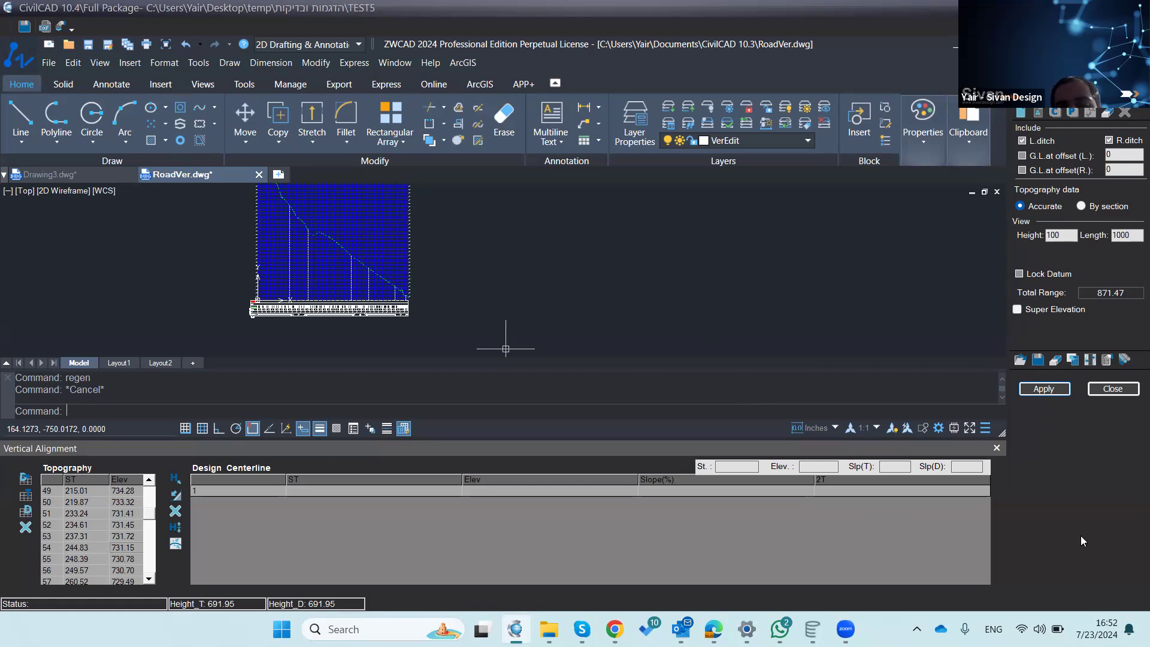
scroll(567, 298, down, 2)
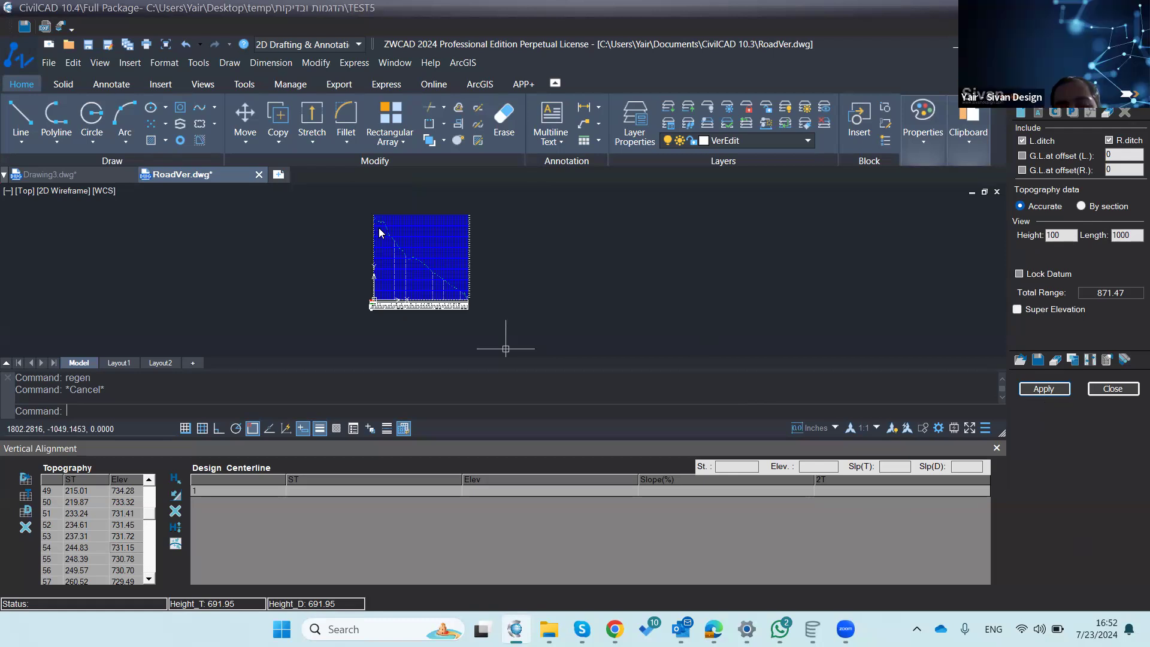
scroll(369, 210, up, 3)
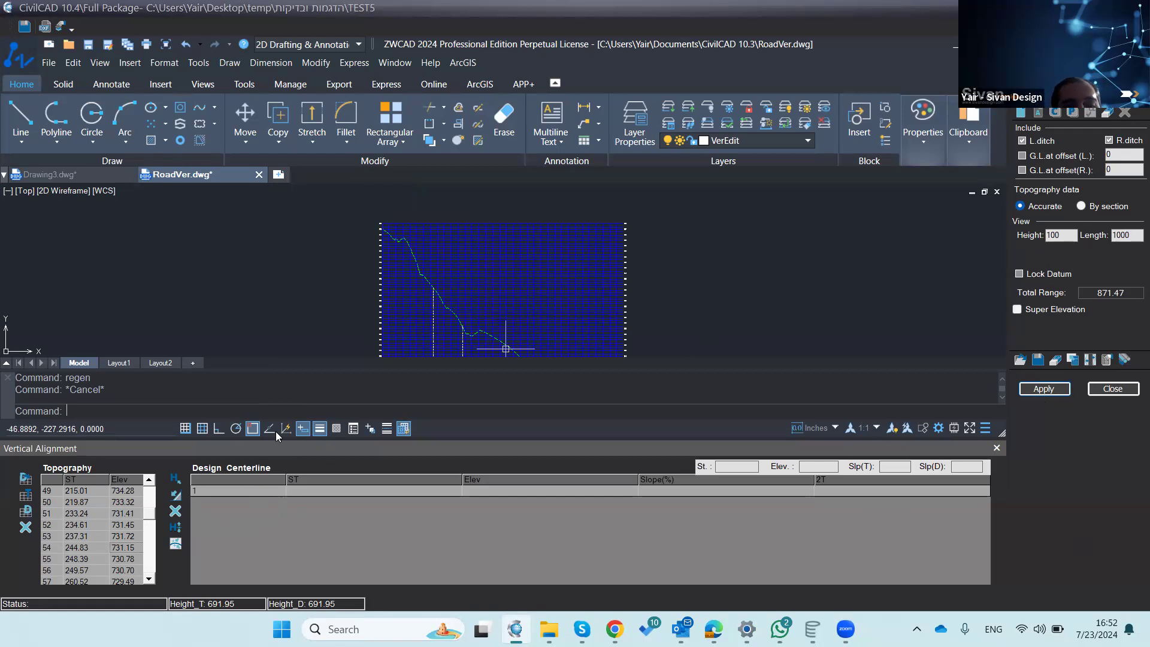
click(304, 487)
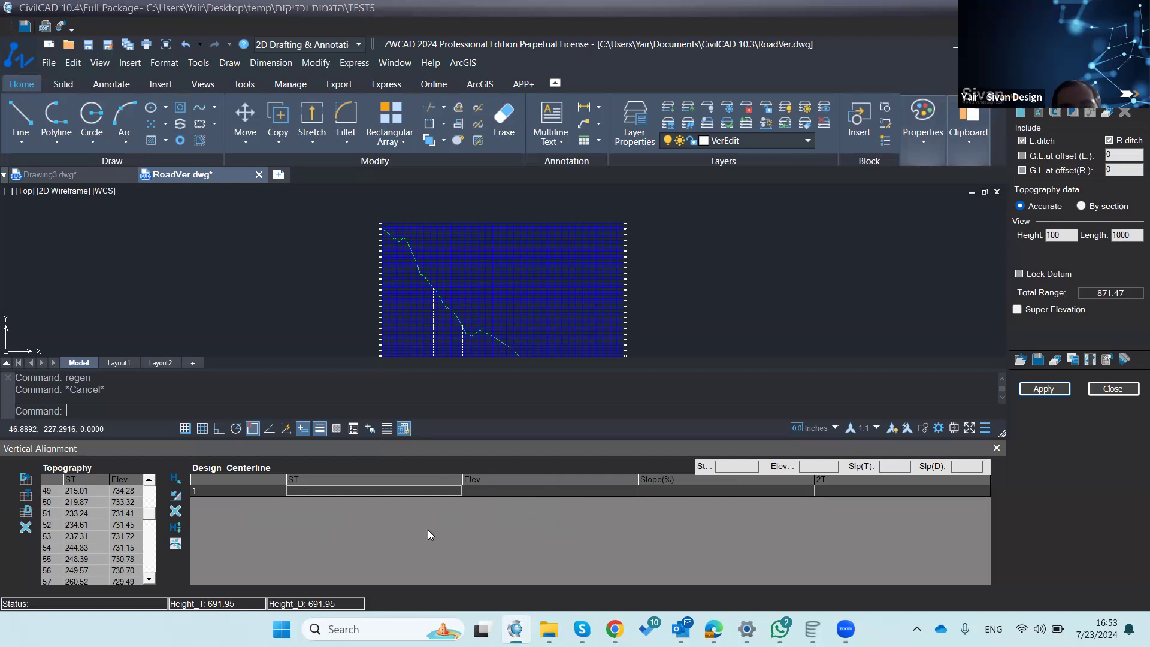
Step: Draw a polyline on the profile from station 0 at elevation 754, through station 525 at 707, to station 871.47 at 704
scroll(245, 248, down, 2)
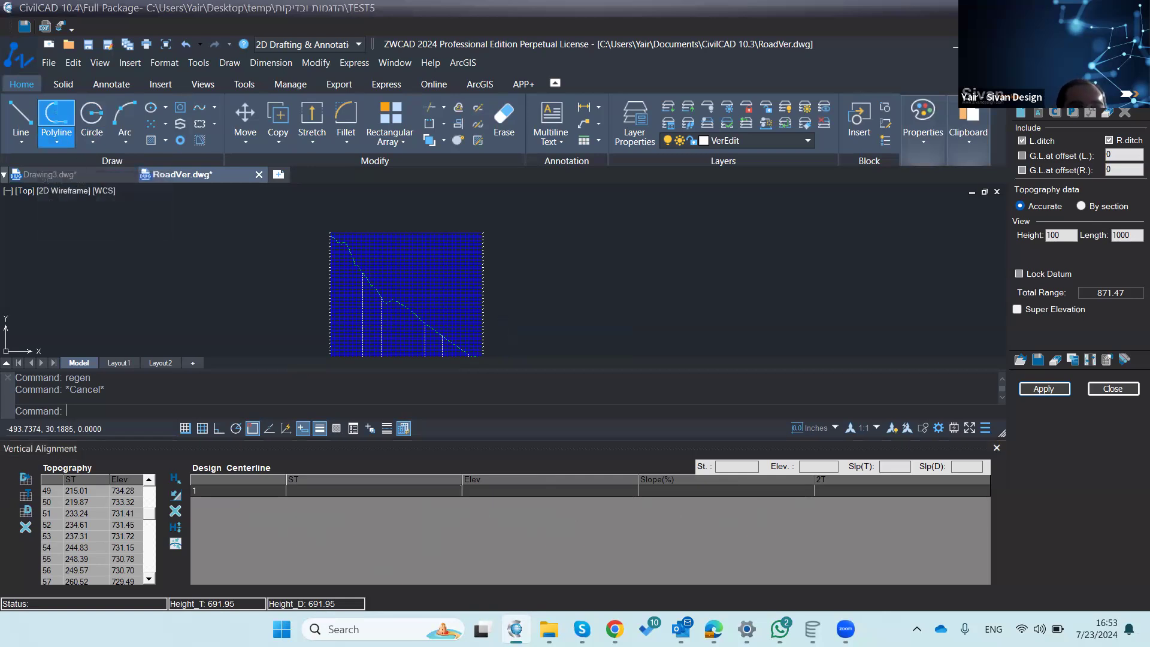
click(56, 120)
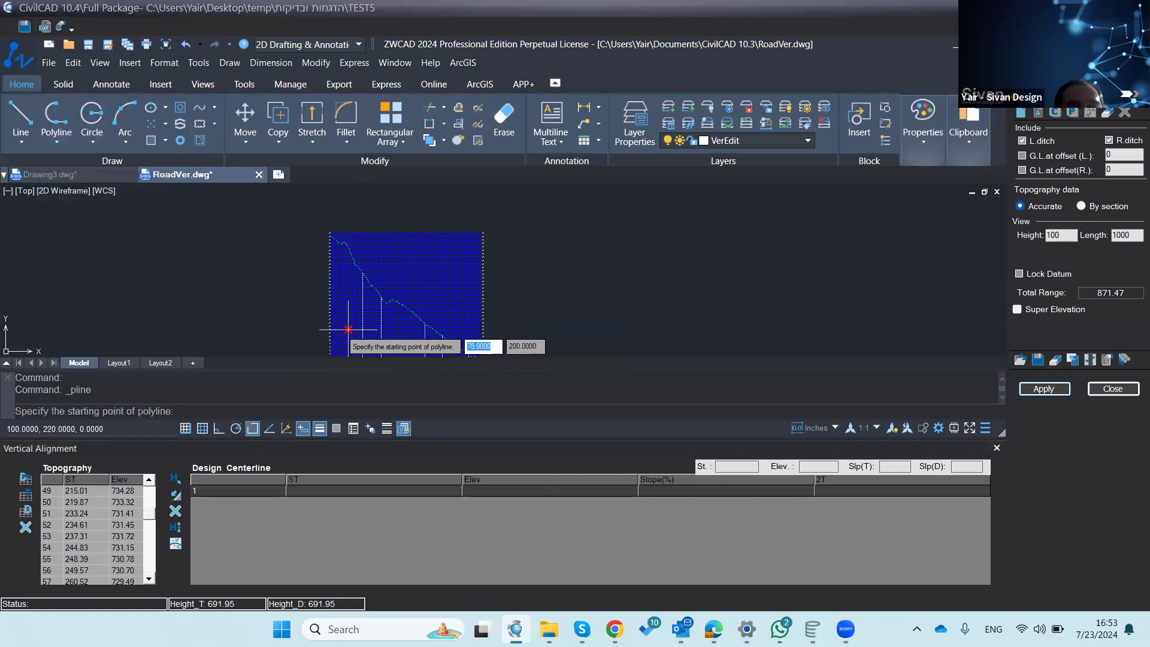
scroll(331, 271, up, 2)
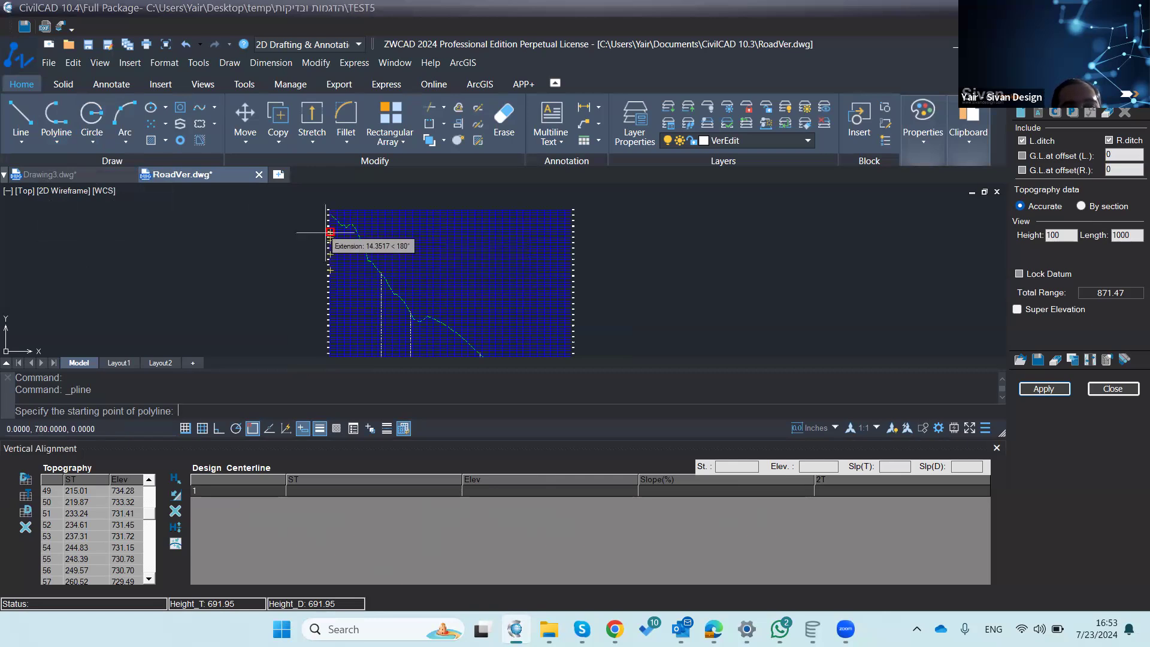
scroll(331, 237, up, 2)
click(330, 228)
scroll(404, 258, down, 3)
scroll(446, 300, down, 3)
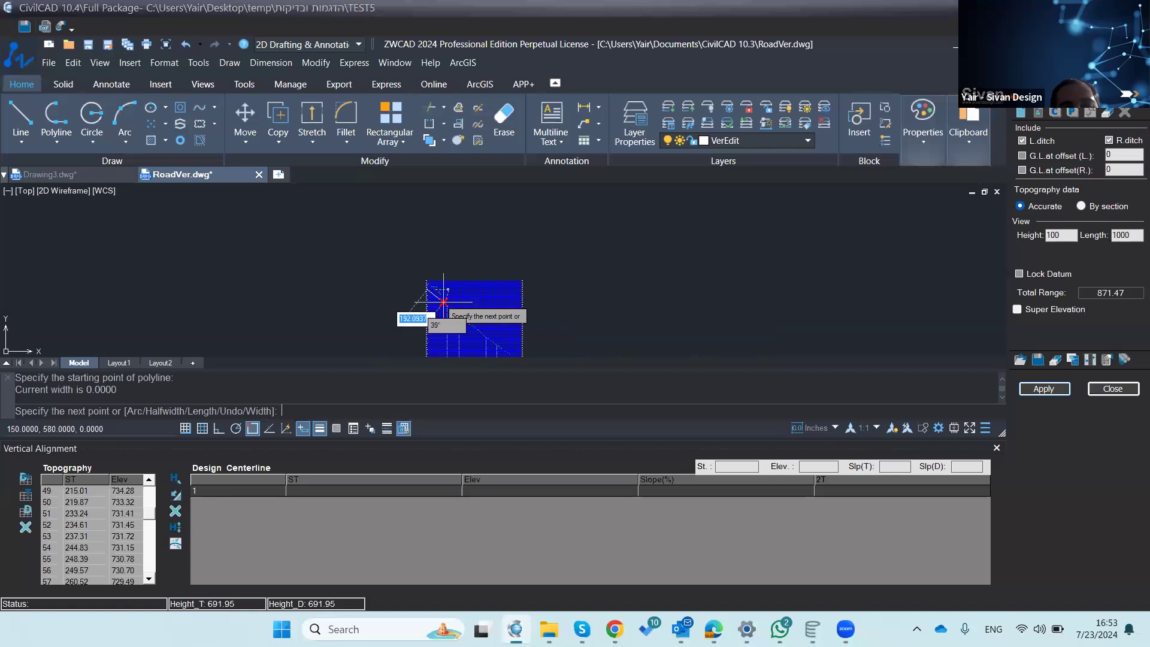
click(488, 339)
scroll(575, 293, down, 3)
scroll(541, 323, up, 5)
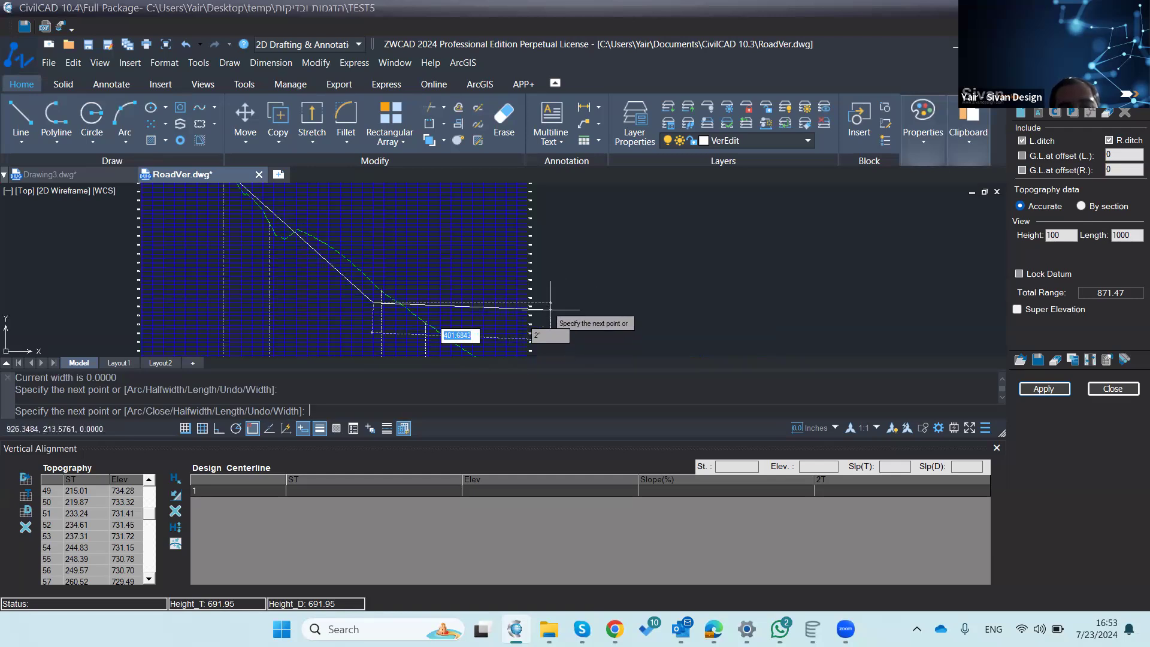
click(526, 318)
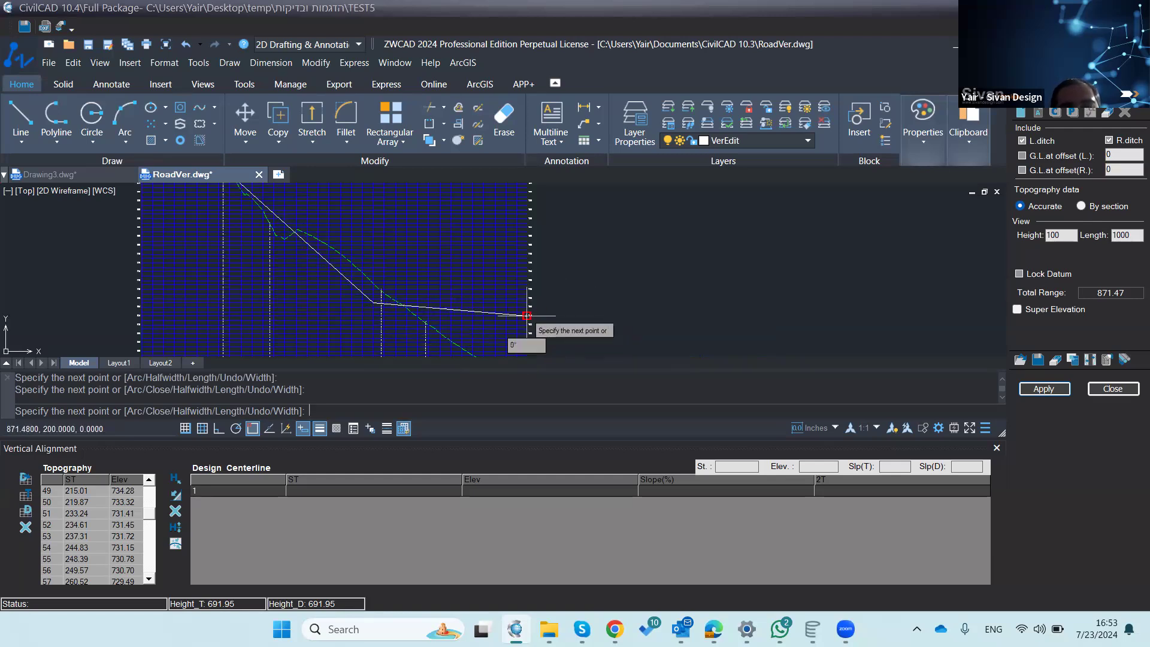
key(Return)
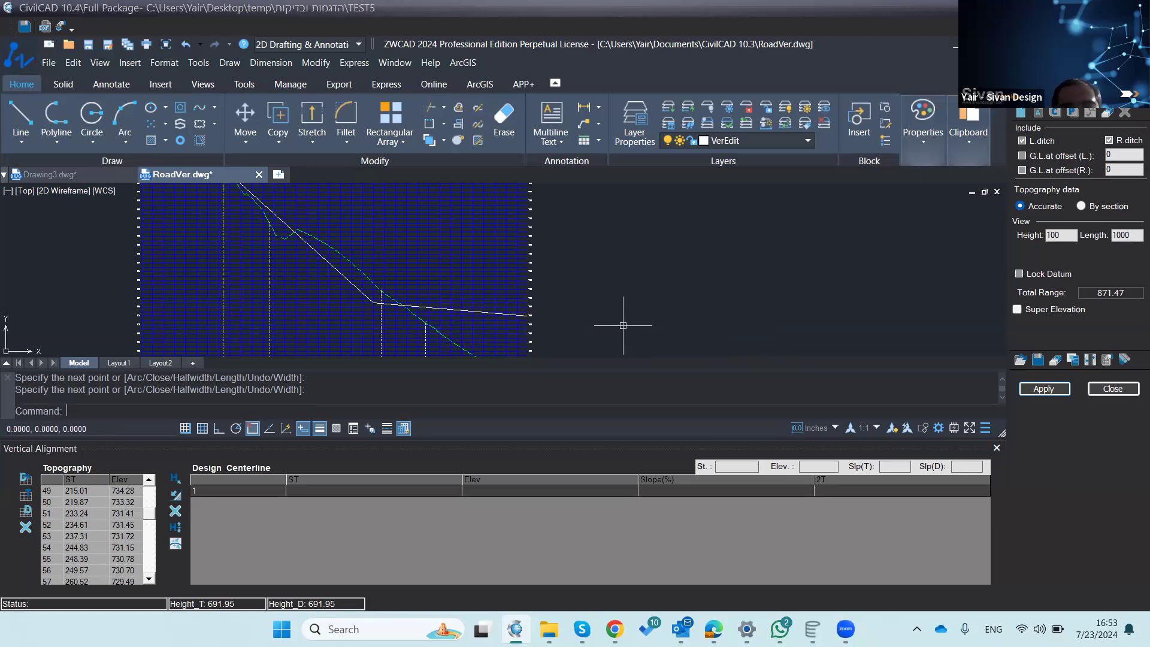
Step: Apply the drawn polyline as Road1's vertical design centerline
scroll(582, 272, down, 2)
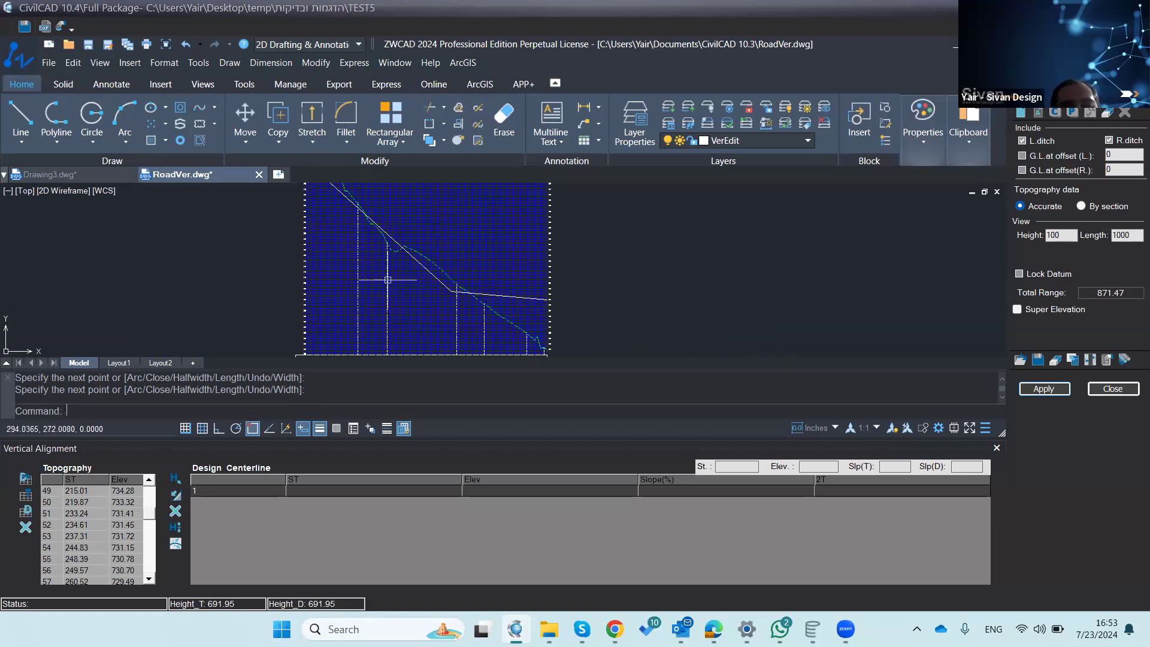
click(1042, 389)
click(543, 339)
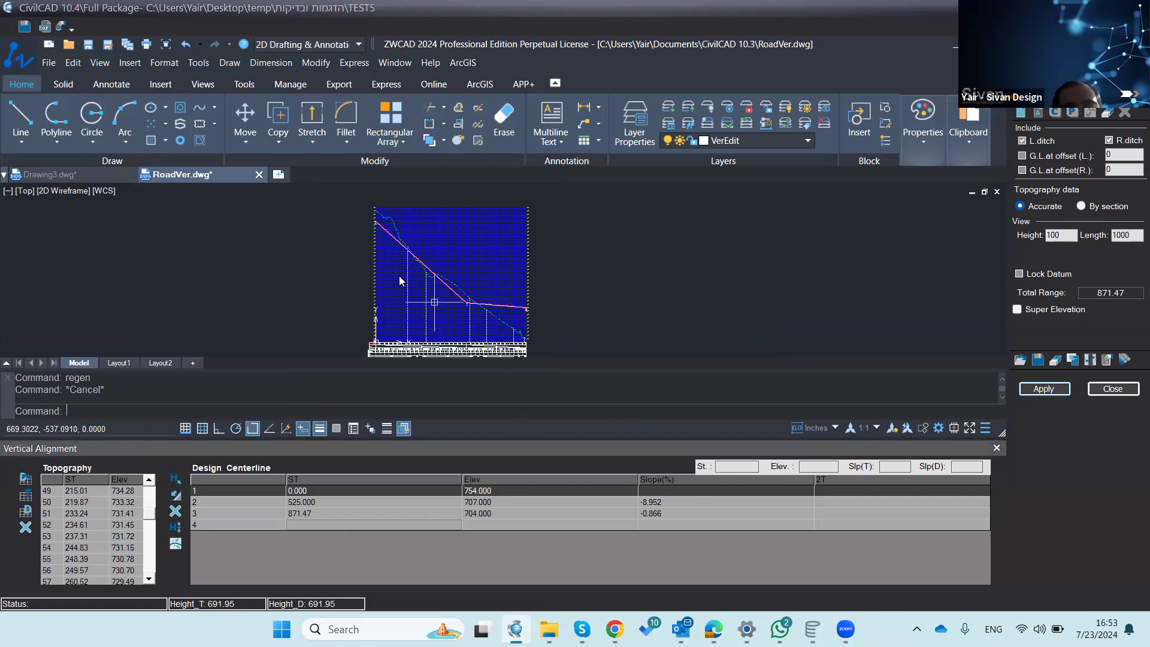
Step: Stretch the design centerline's start point straight down to a lower elevation at station 0
click(389, 233)
click(375, 221)
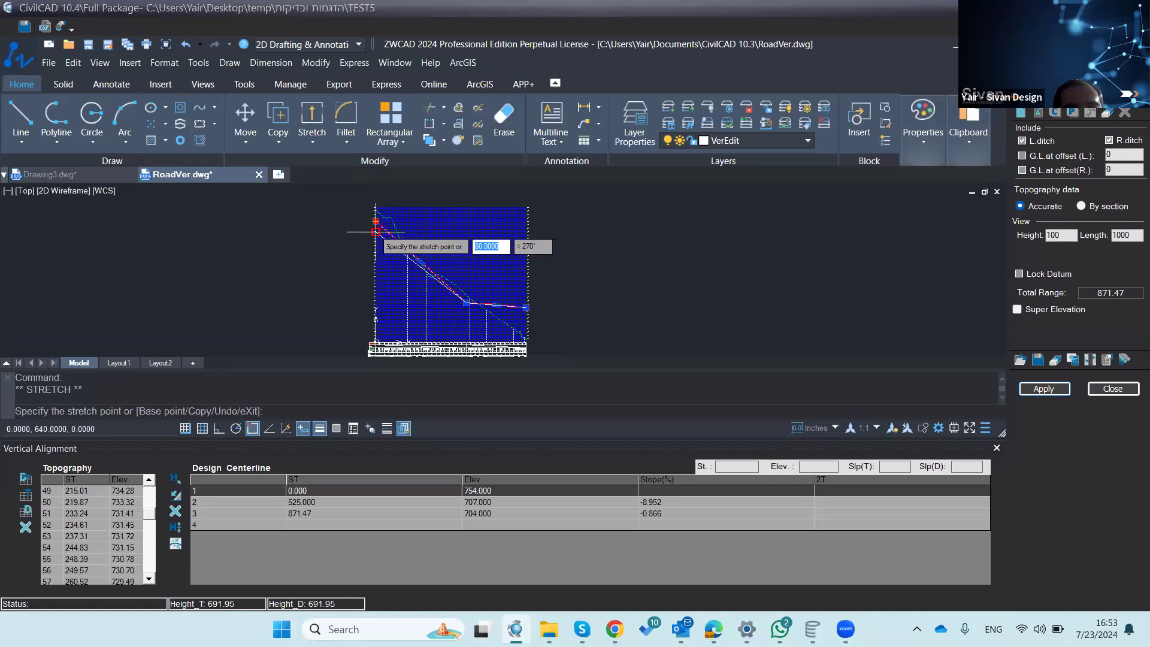
click(376, 244)
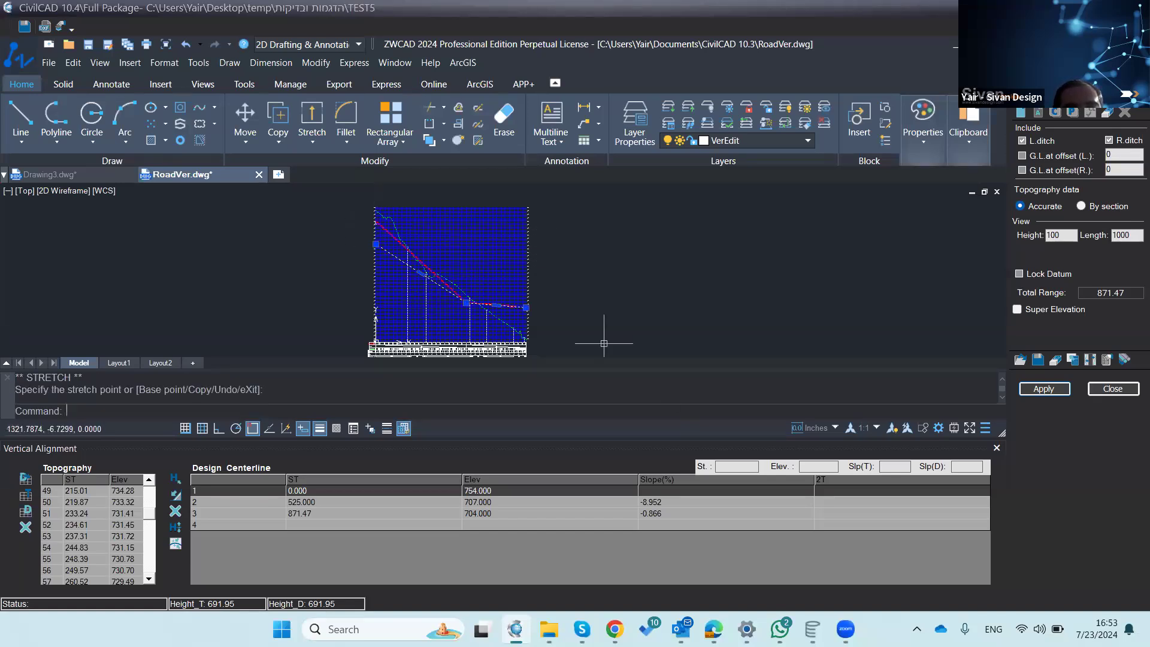
Step: Apply the centerline with its stretched start point to the vertical alignment only, without updating the cross-section edges
click(376, 243)
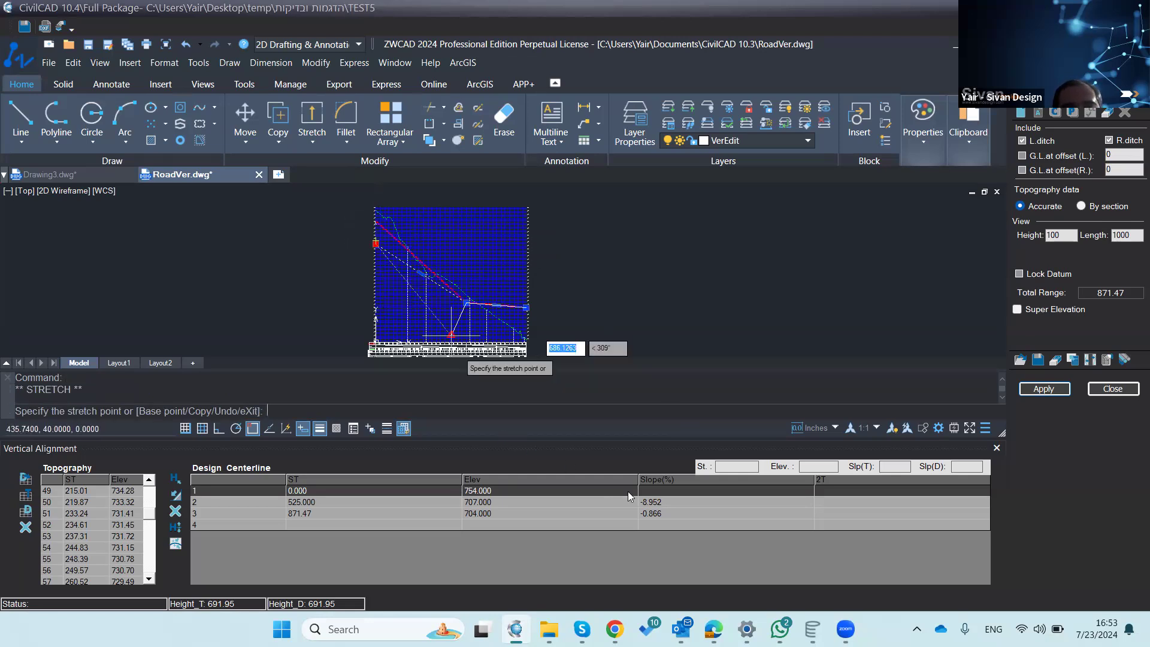
key(Escape)
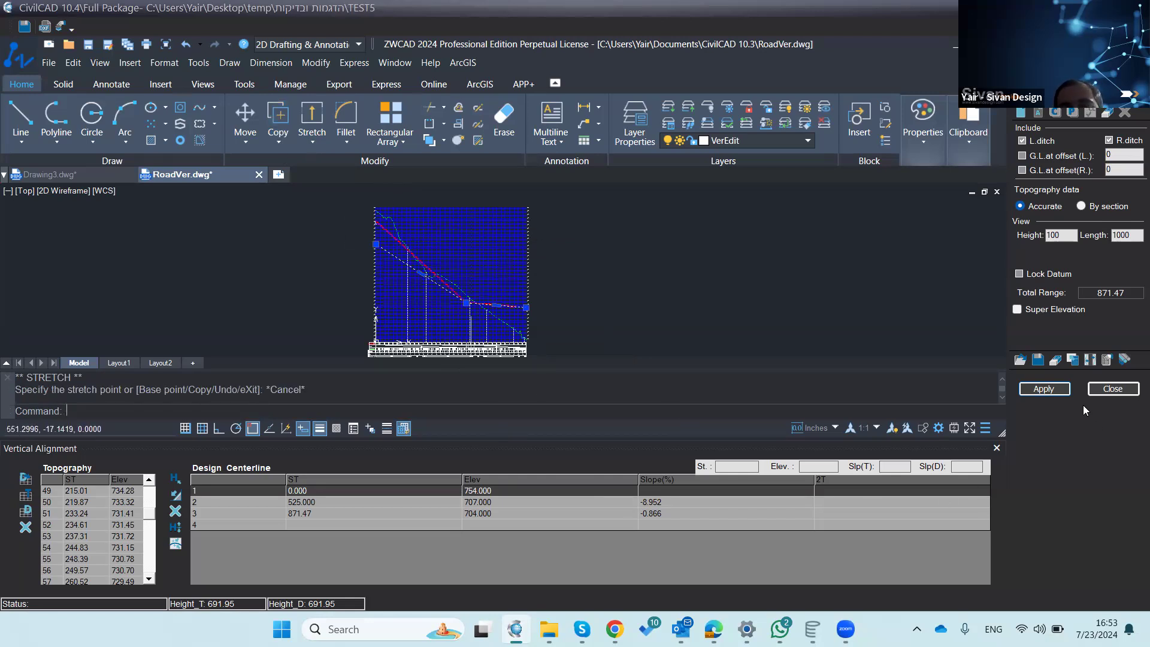
click(1063, 398)
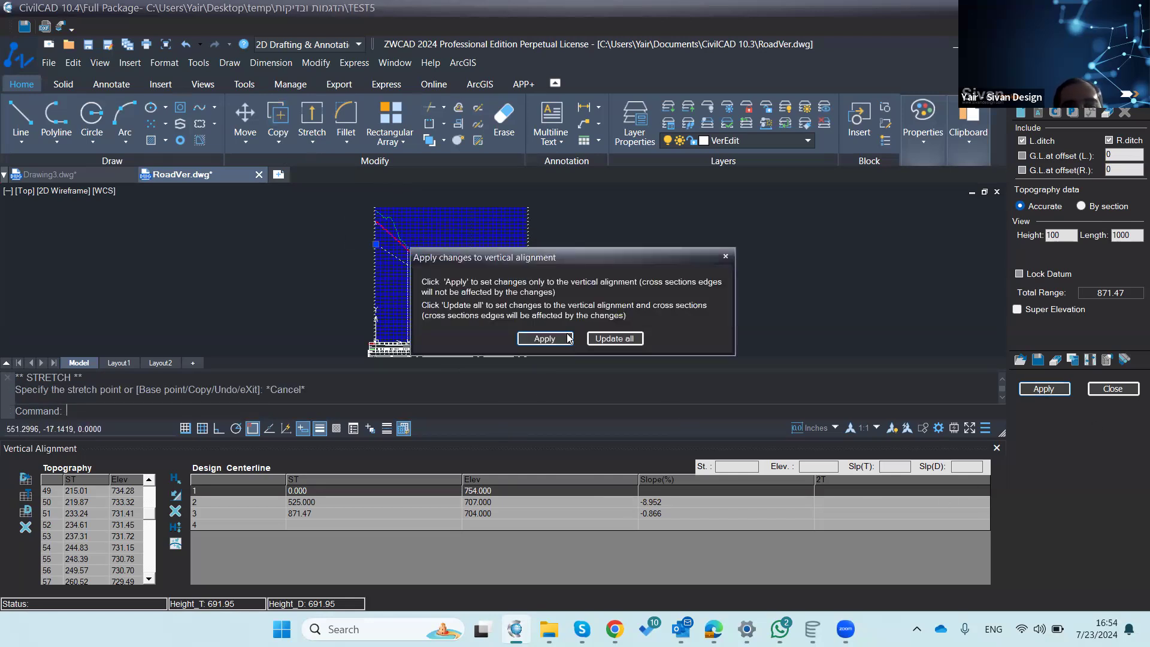
click(564, 337)
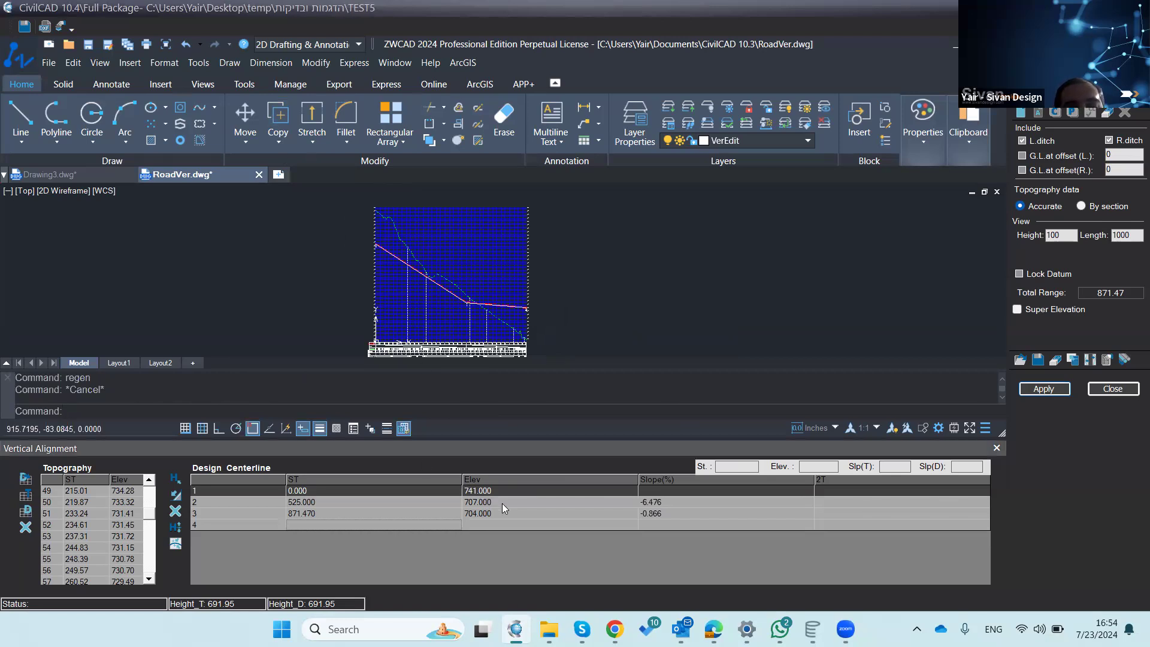
Step: Examine the design centerline's elevations, slopes and curve cells, and the slope break at station 525 on the profile
click(484, 490)
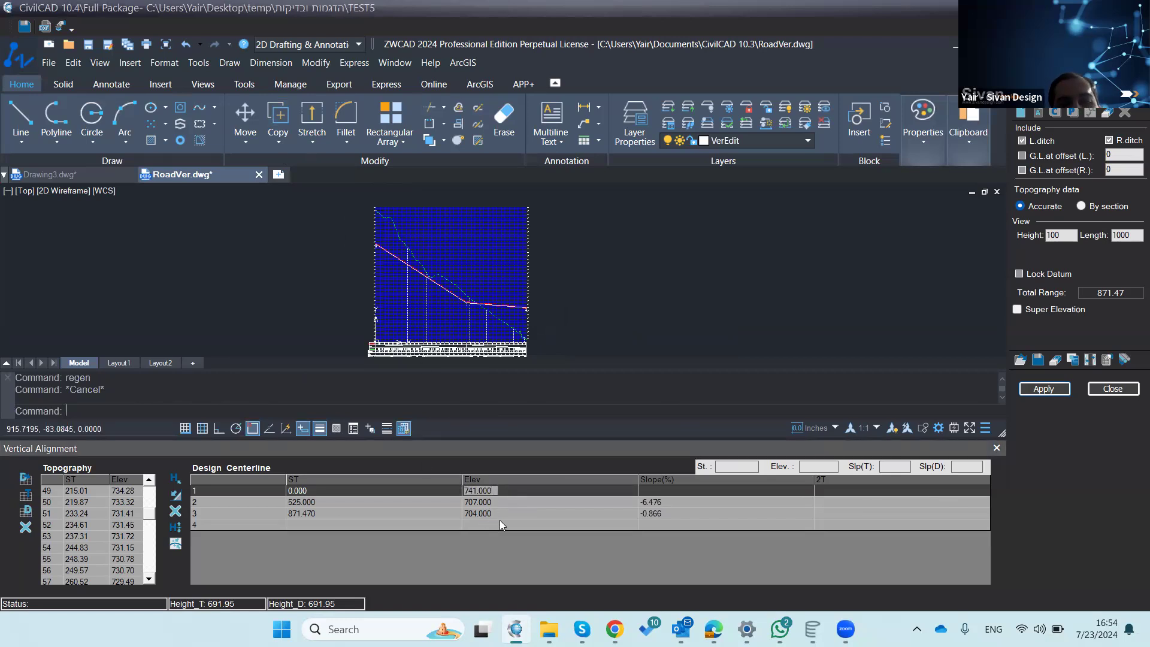
click(528, 510)
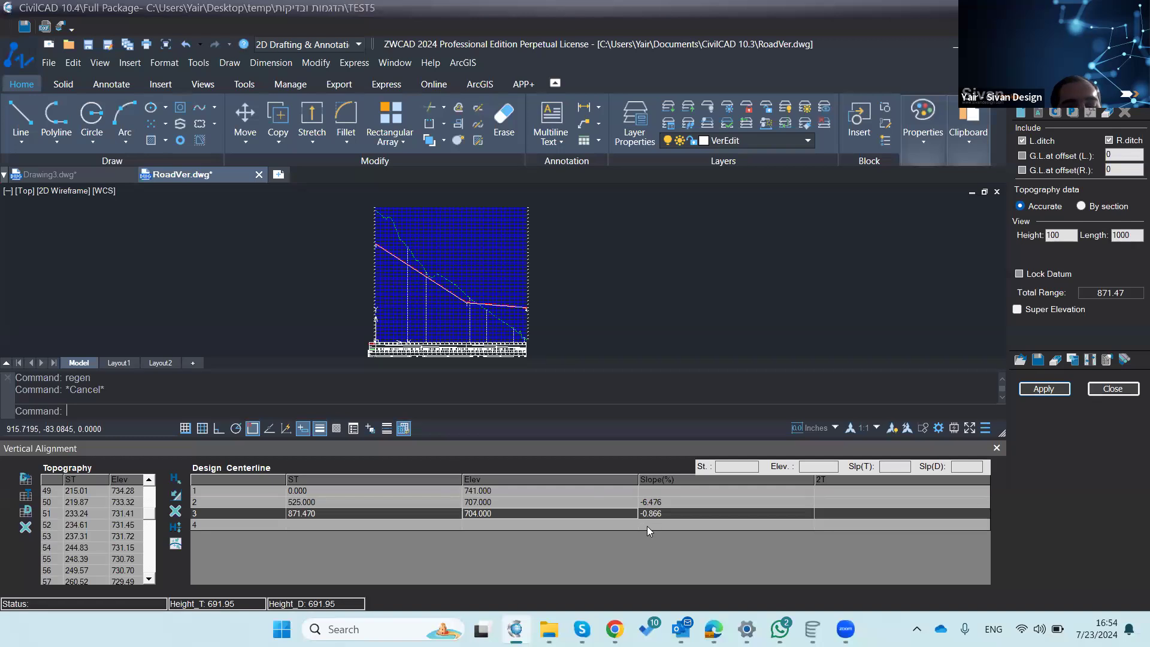
click(854, 510)
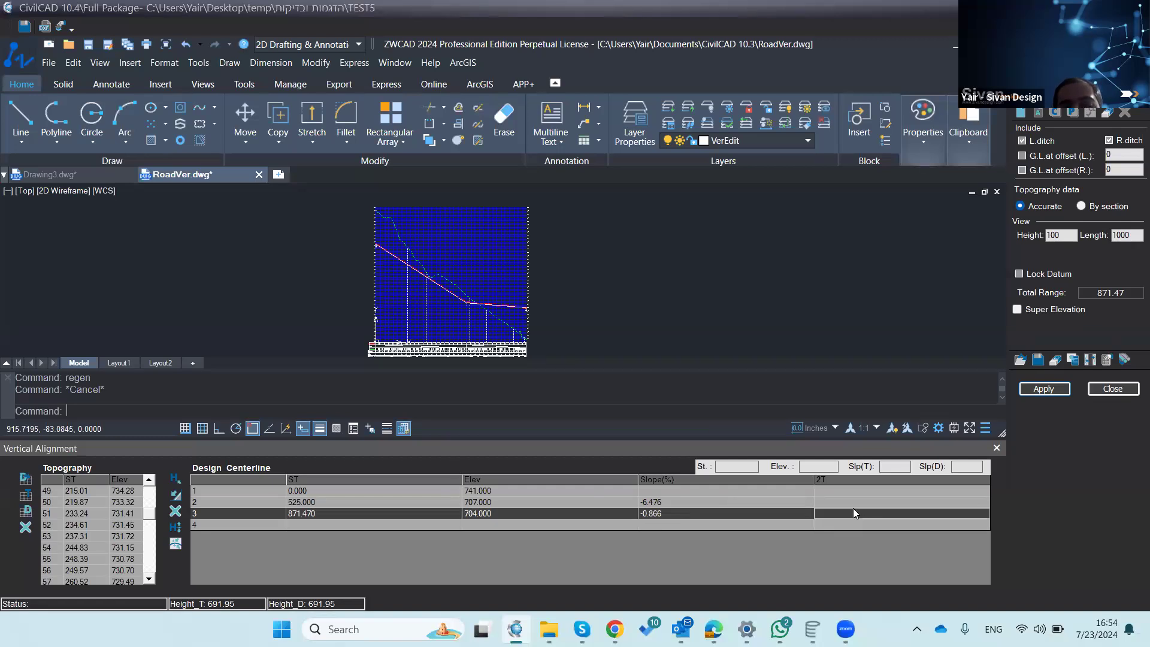
click(841, 503)
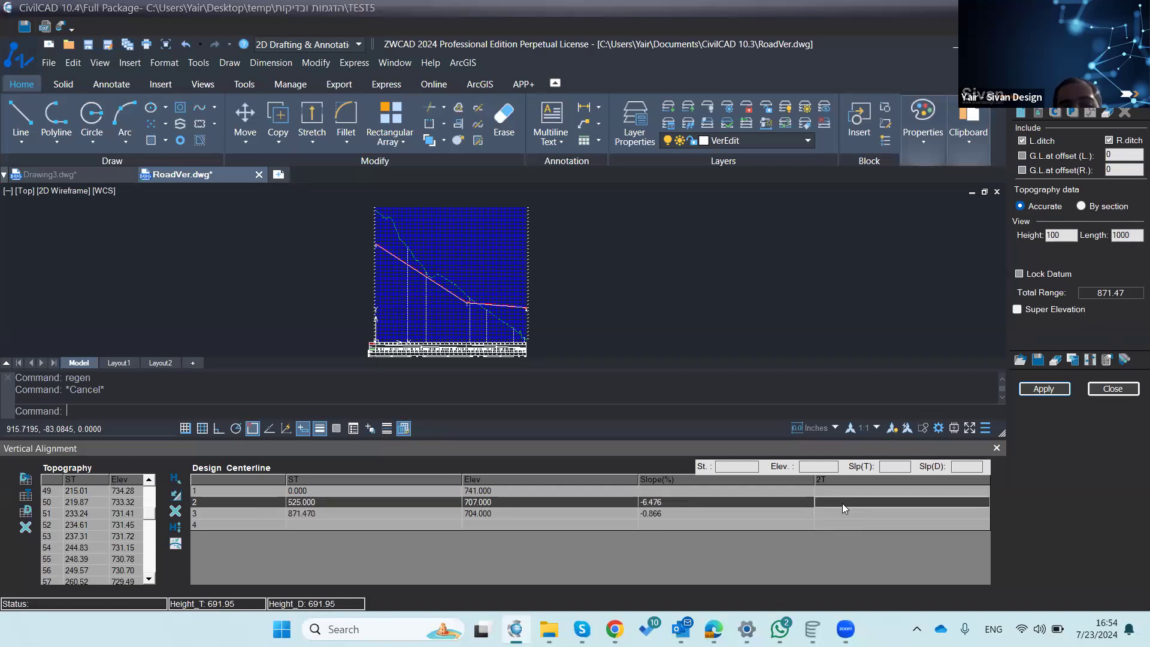
scroll(476, 305, up, 8)
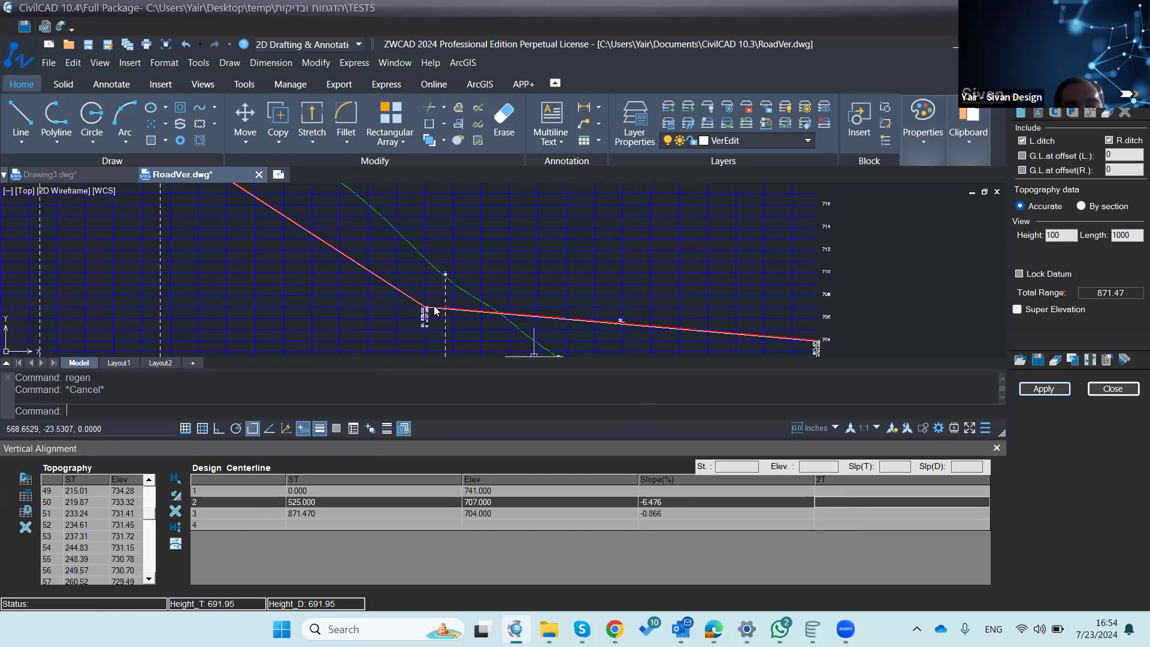
scroll(437, 310, up, 8)
scroll(408, 260, down, 6)
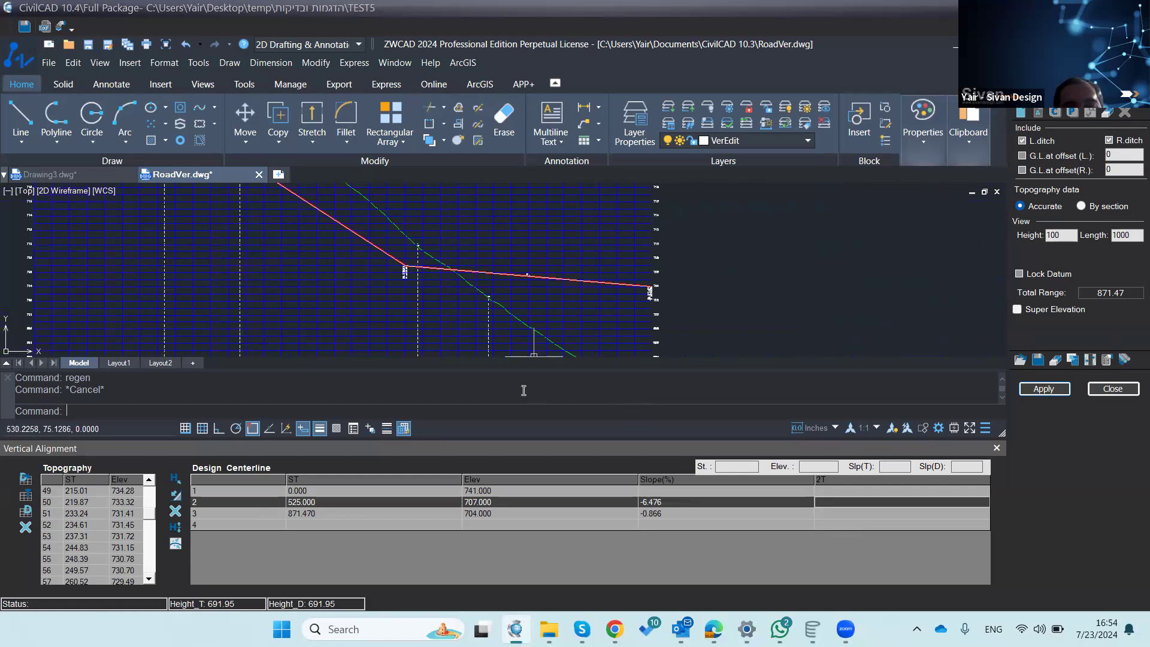
Step: Set the vertical curve 2T to 80 at station 525, compare its radius display, and apply it to the vertical alignment only
click(821, 483)
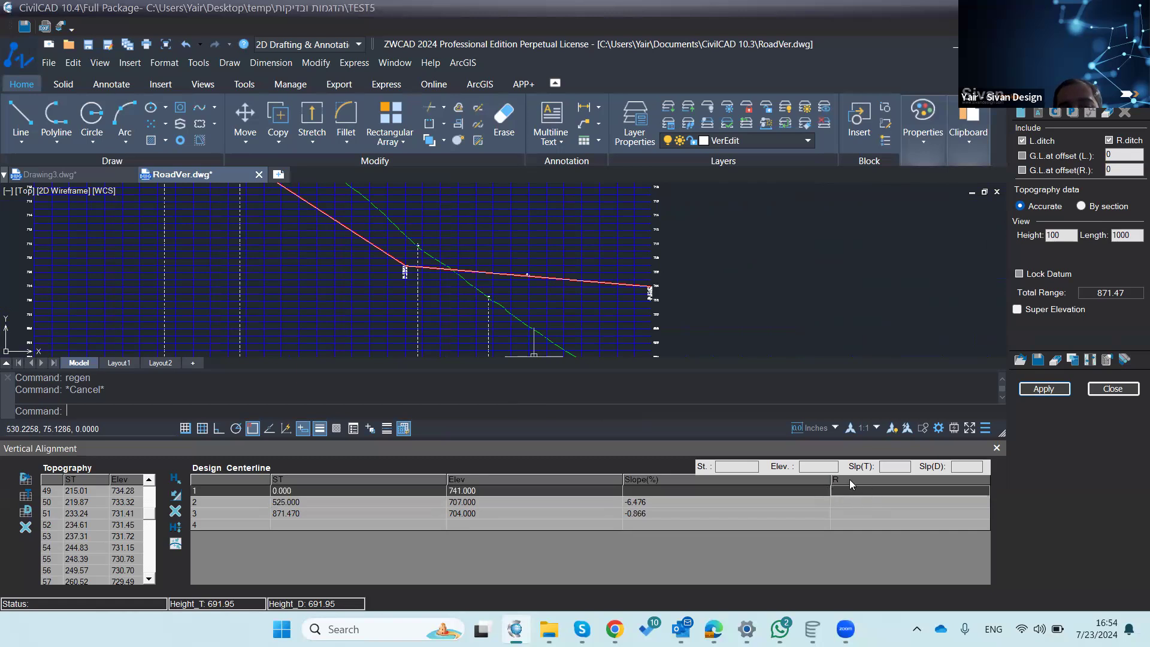
click(849, 480)
click(847, 478)
click(841, 502)
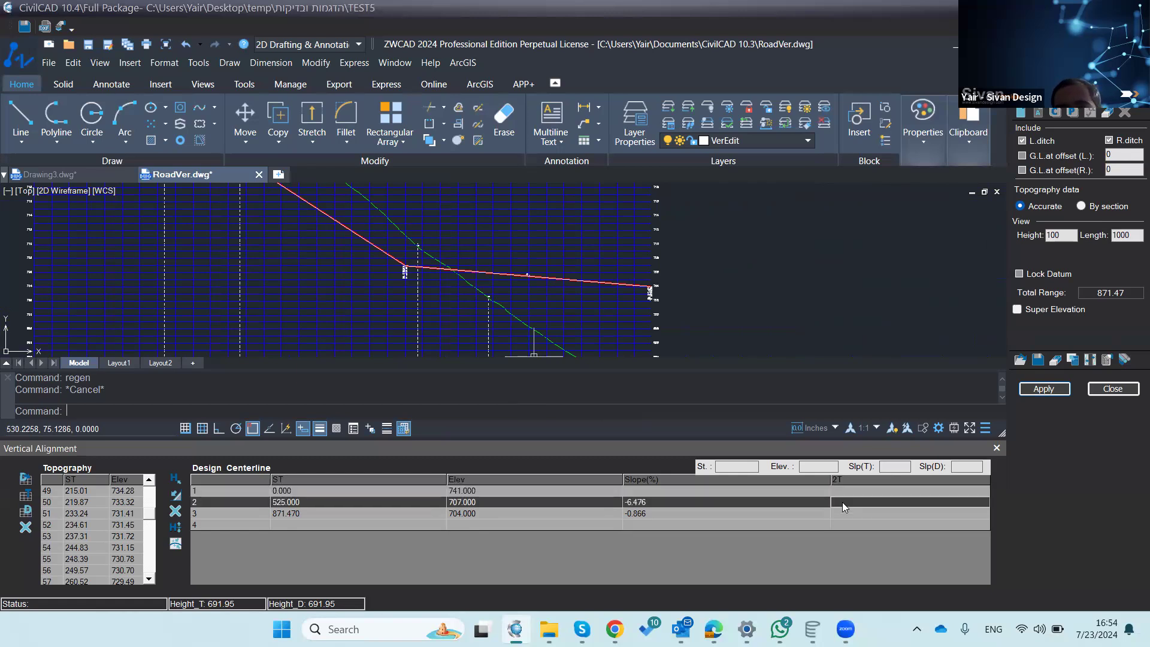
text(80)
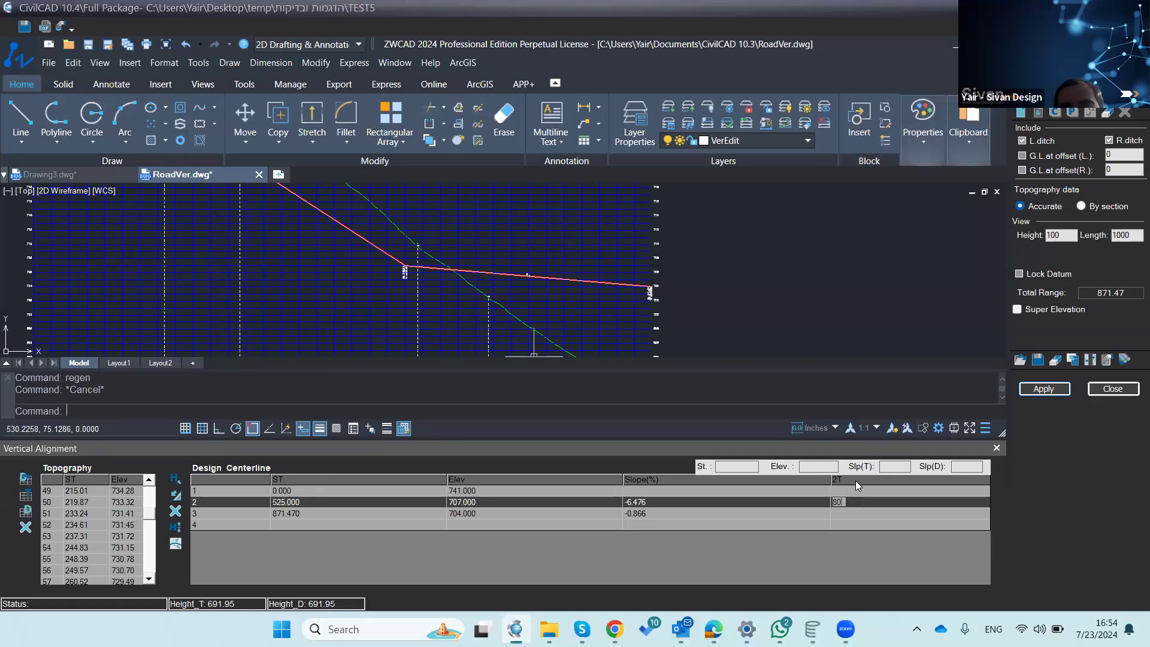
click(855, 480)
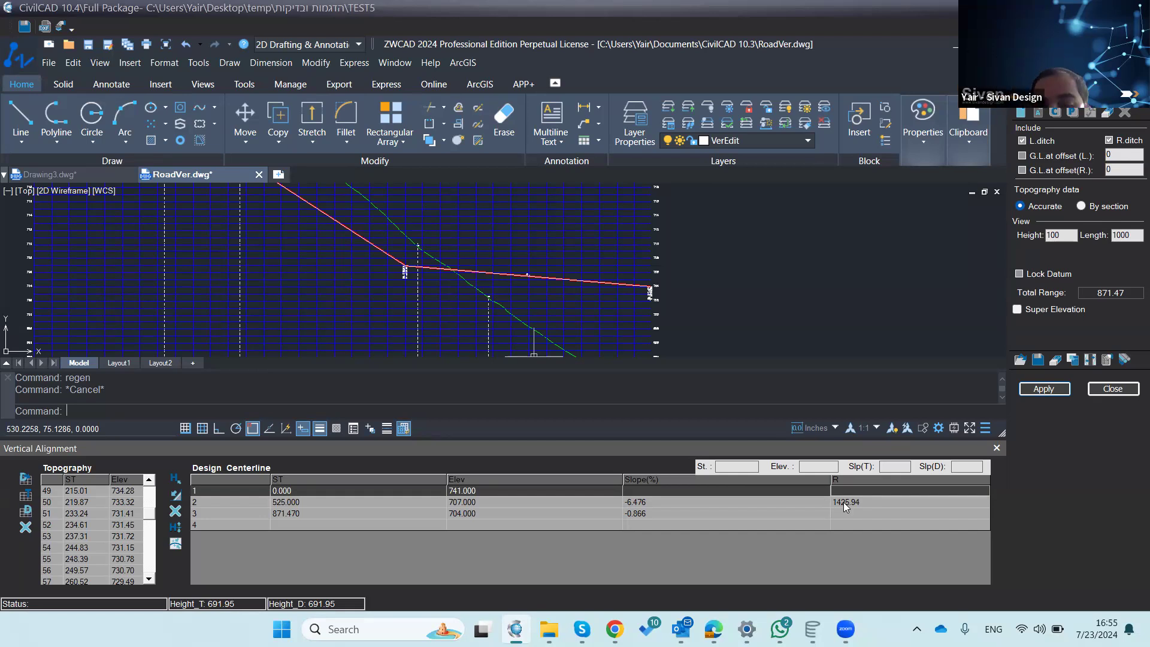
click(839, 478)
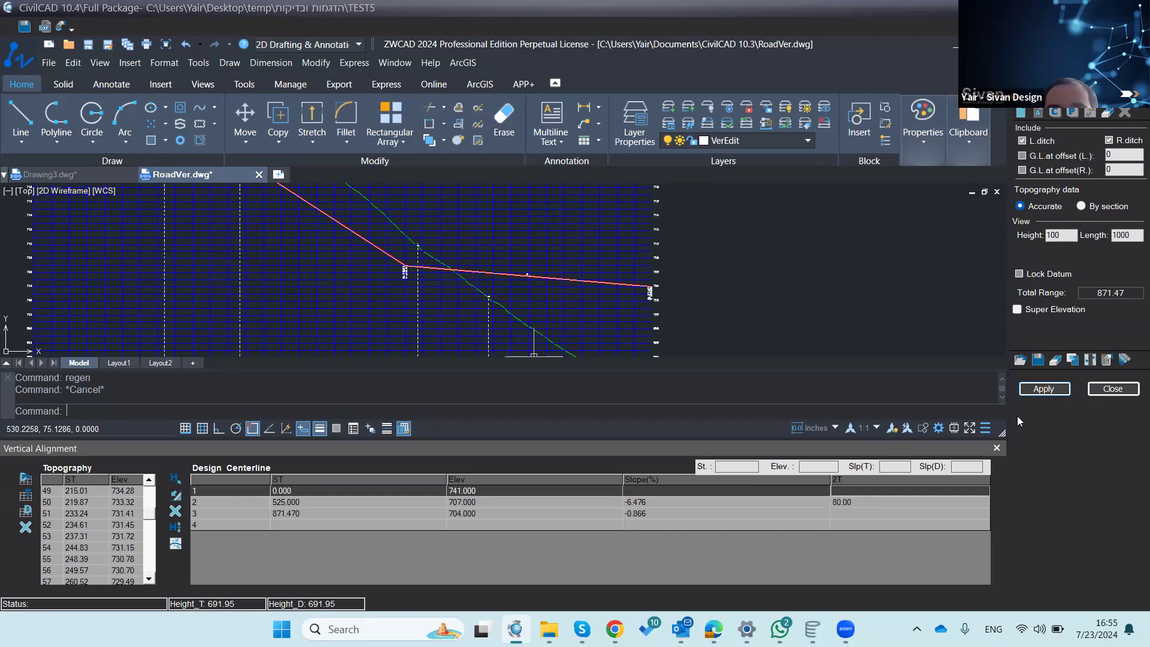
click(1044, 389)
click(543, 338)
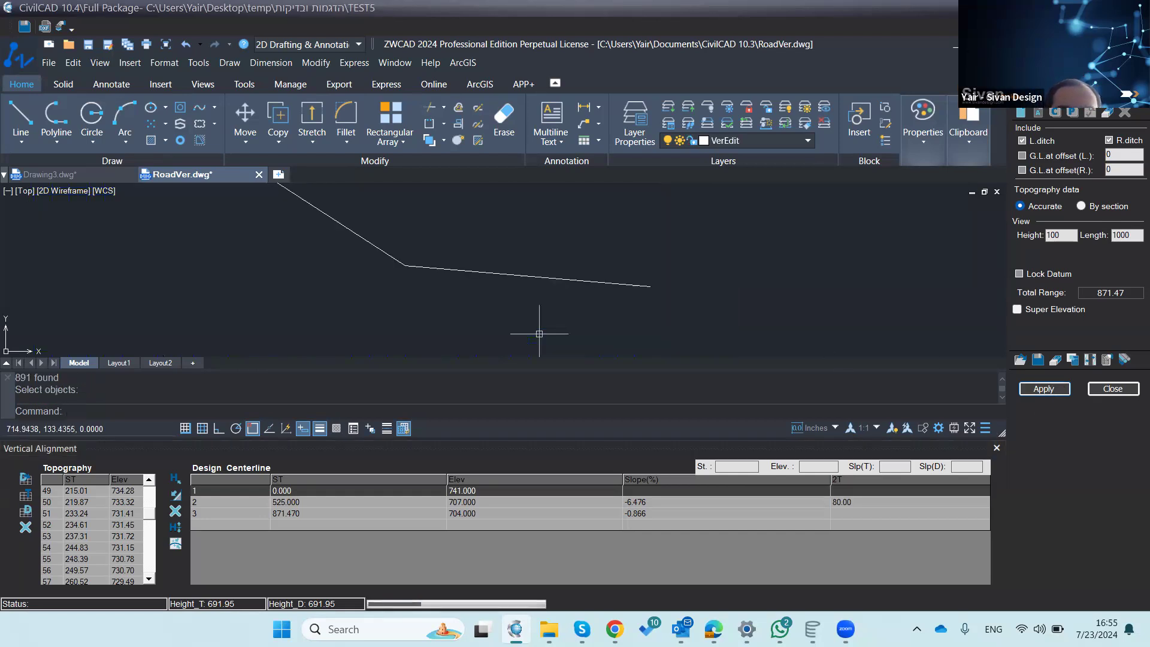
Step: Examine the vertical curve around station 525 on the profile and the station and elevation labels at its ends
scroll(378, 254, up, 5)
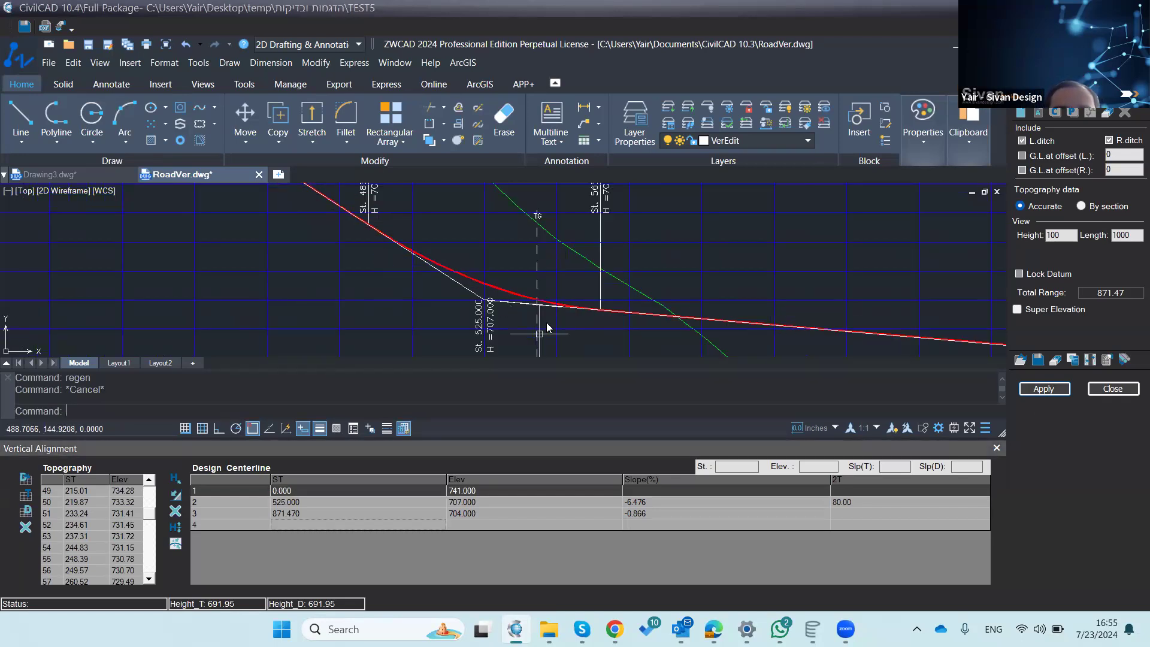
scroll(549, 328, down, 2)
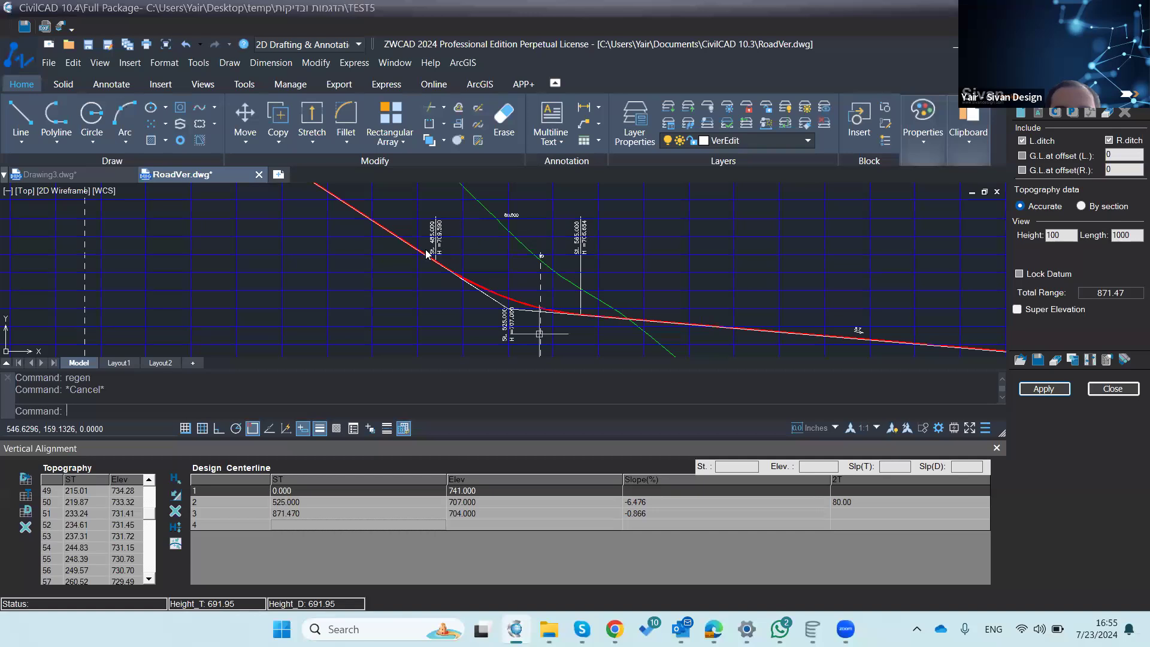
scroll(612, 294, down, 2)
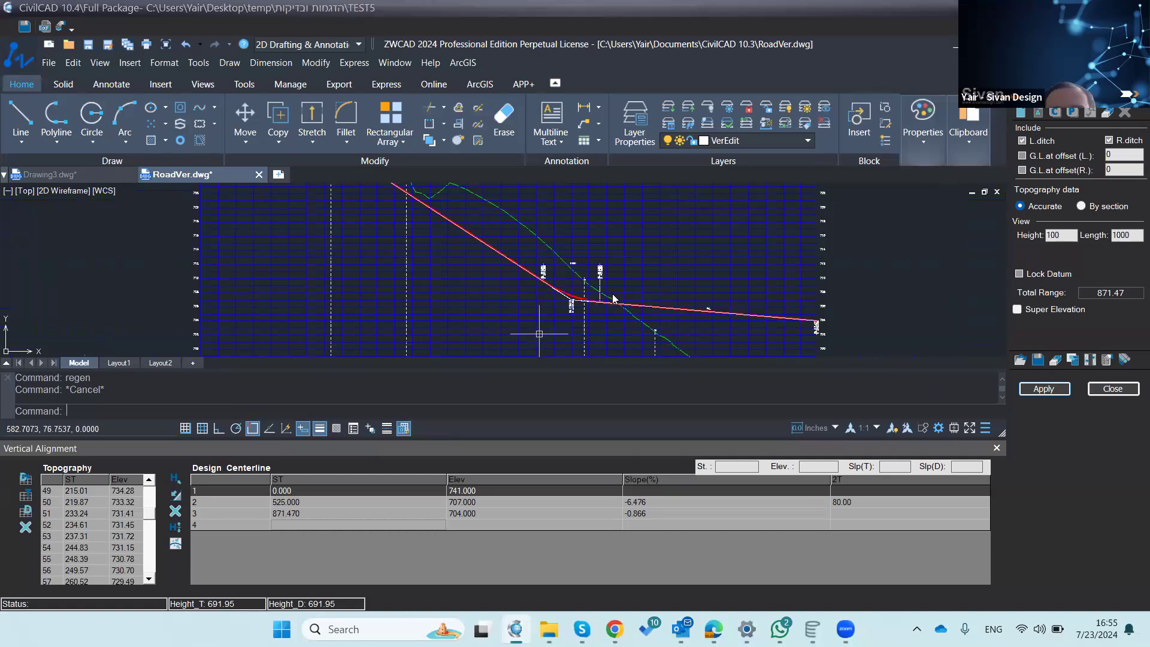
scroll(625, 312, down, 2)
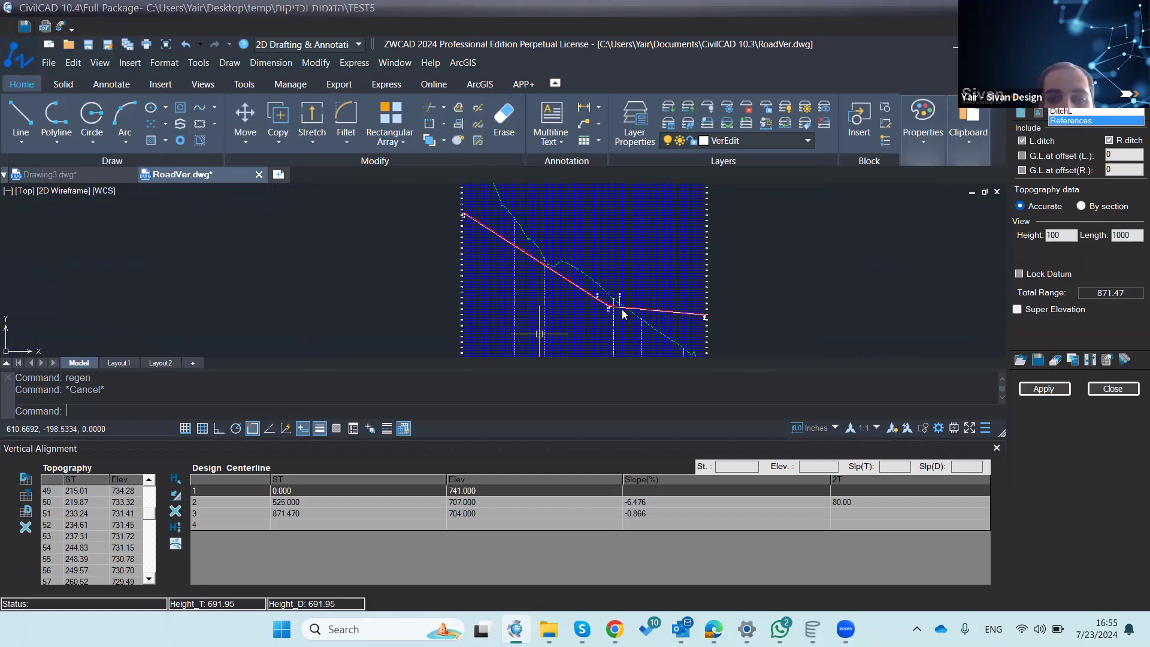
scroll(617, 305, up, 4)
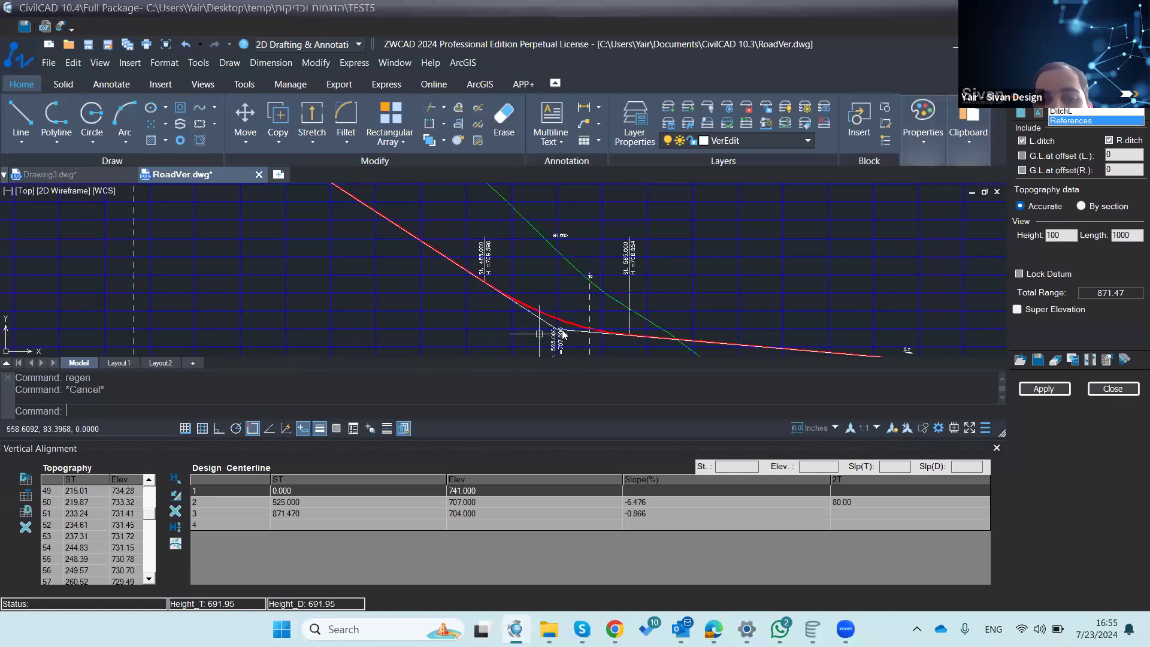
Step: Add a design reference named KVISH5 at station 400 with elevation 730, and apply it to the vertical alignment only
click(1085, 120)
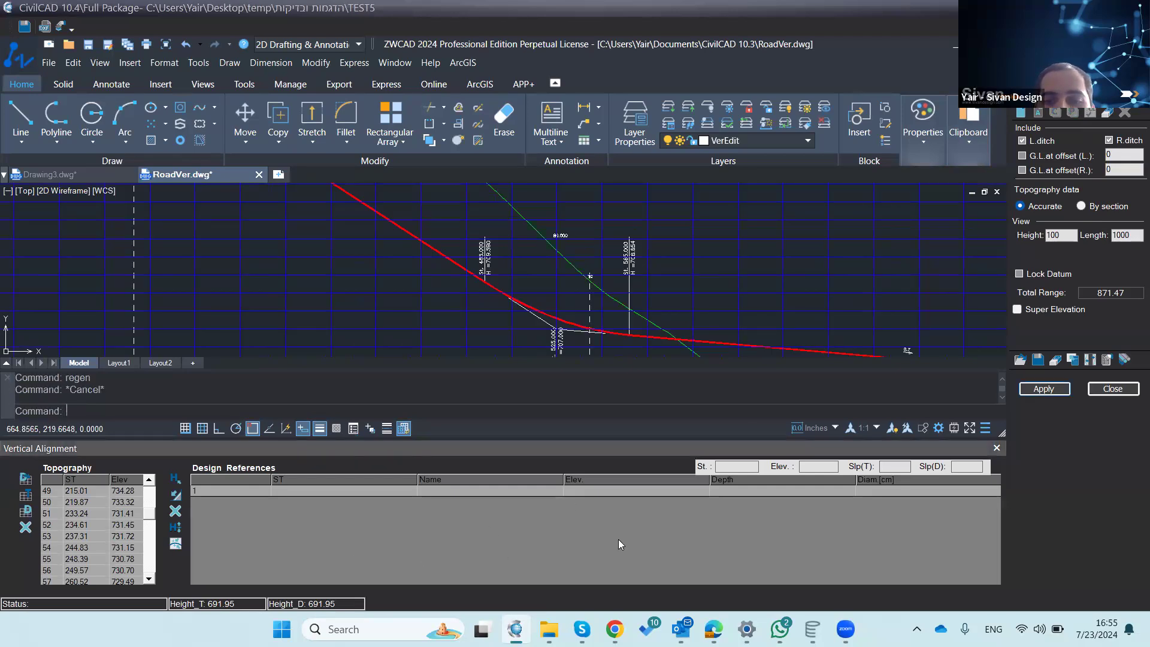
click(301, 490)
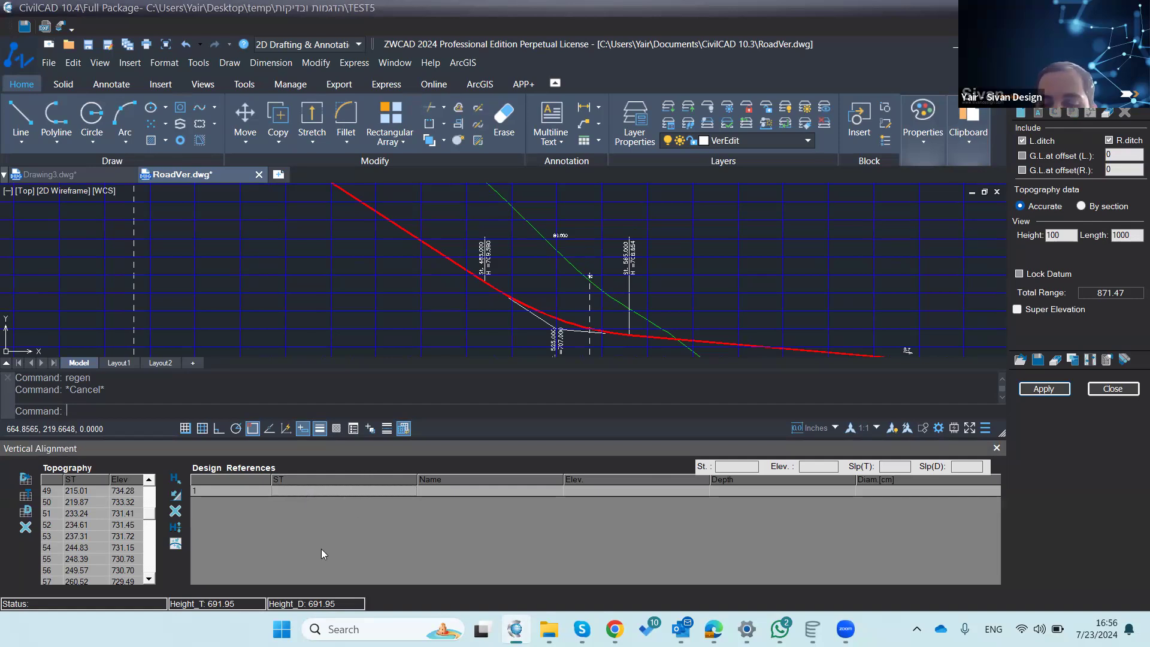
text(400)
key(Return)
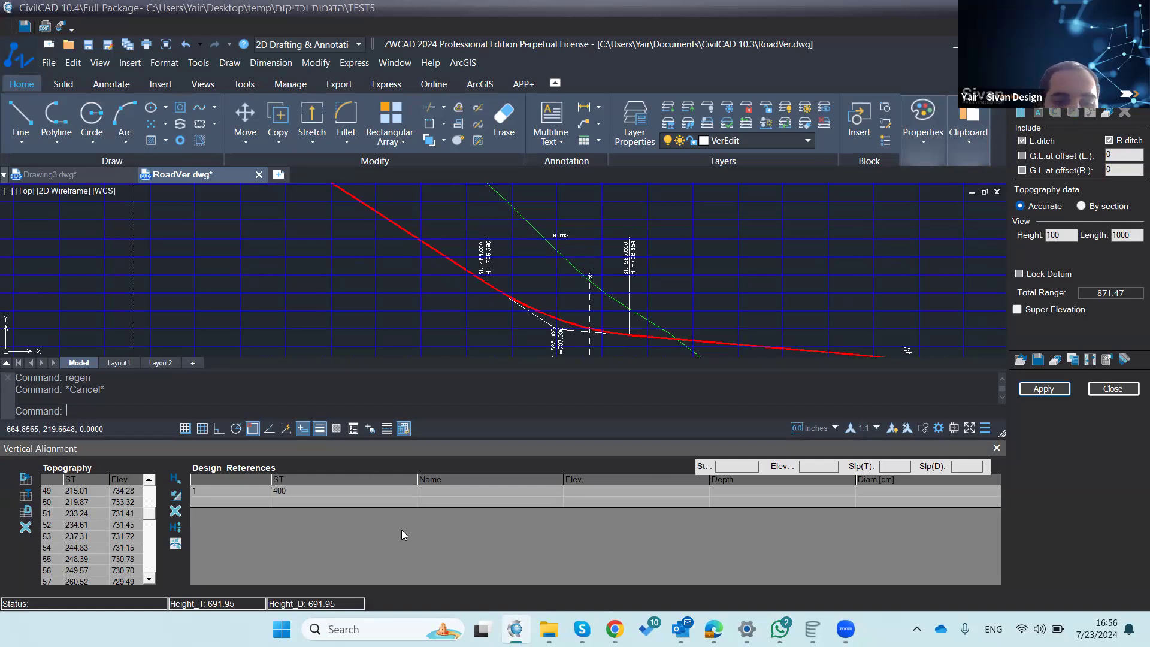
click(445, 490)
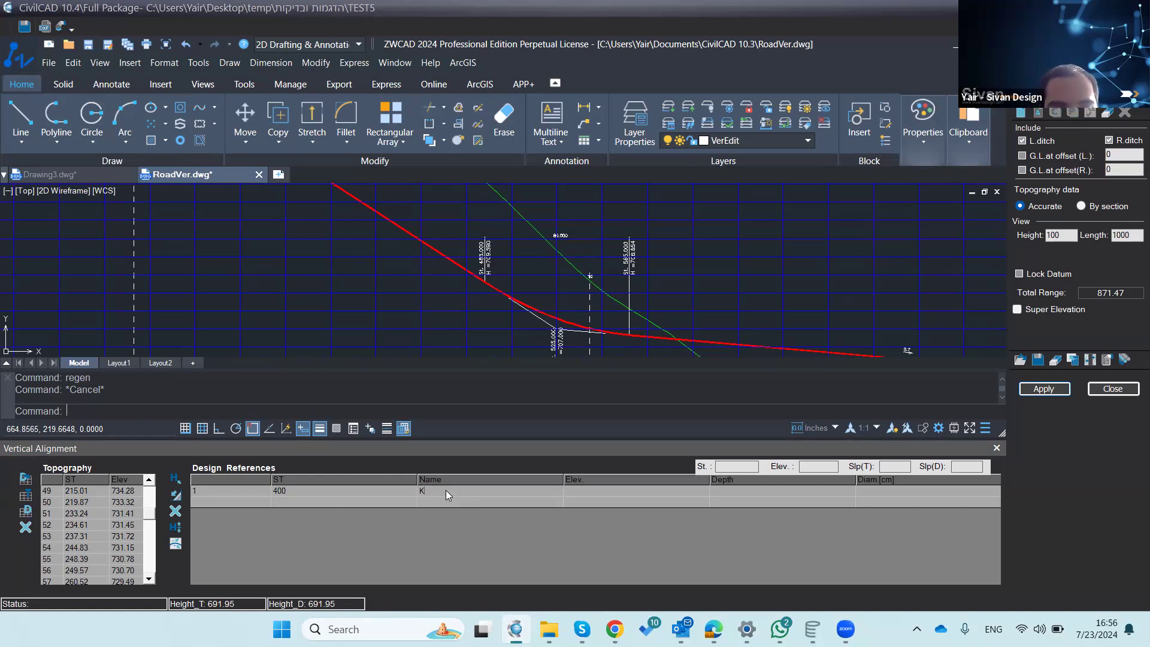
text(KVISH%)
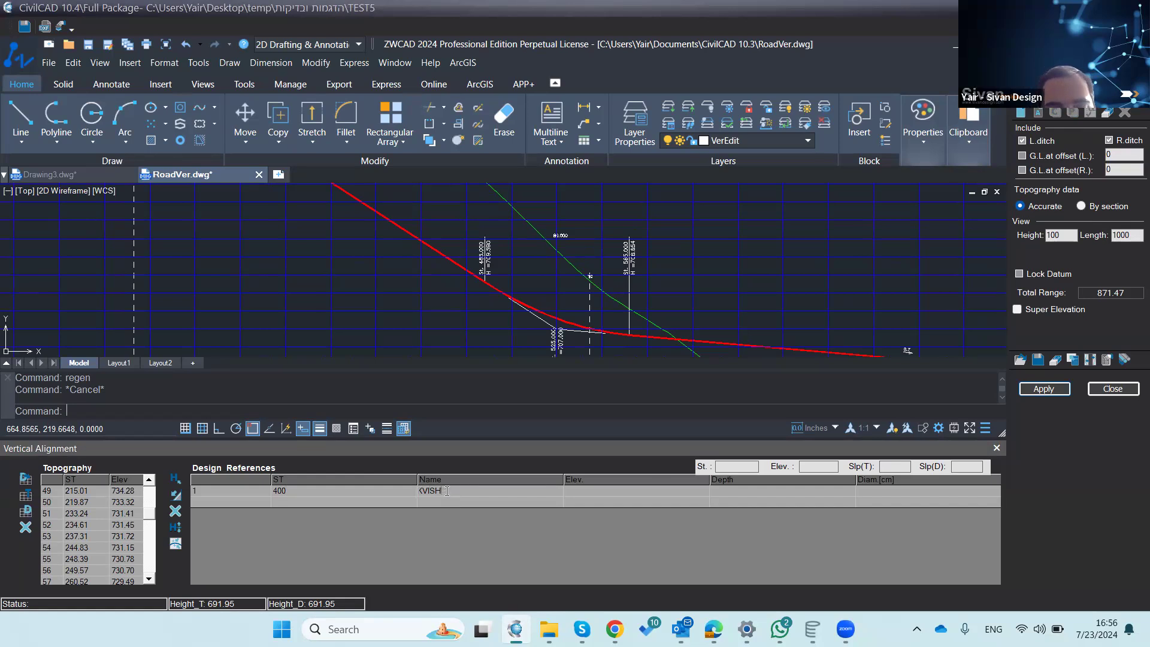
click(578, 491)
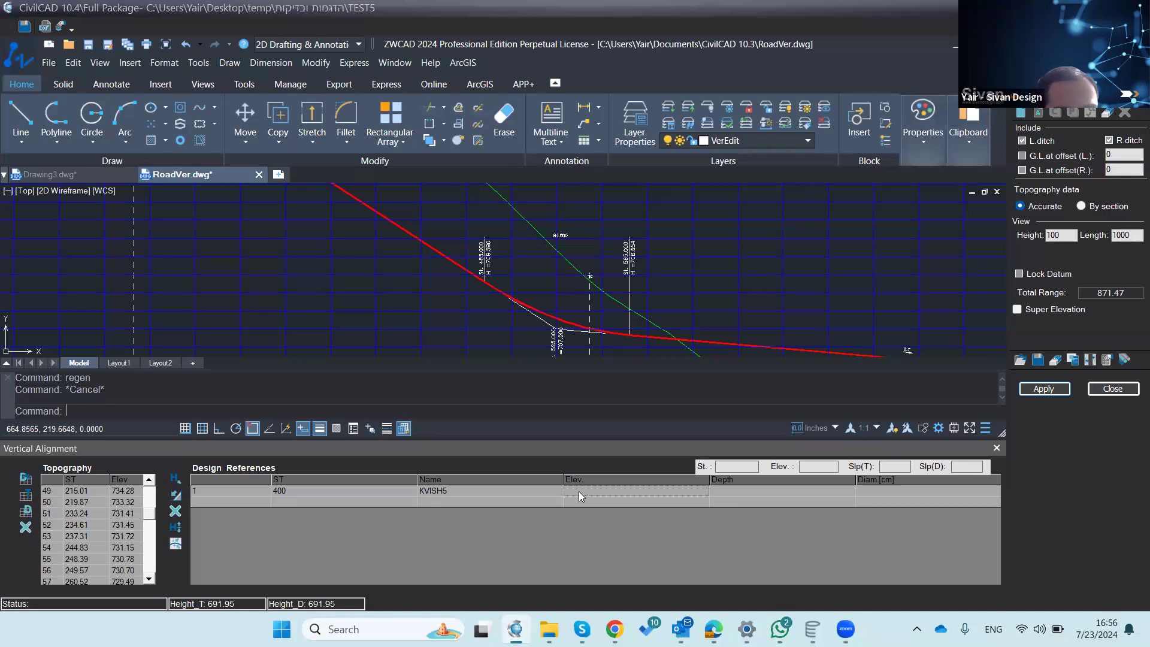
text(730)
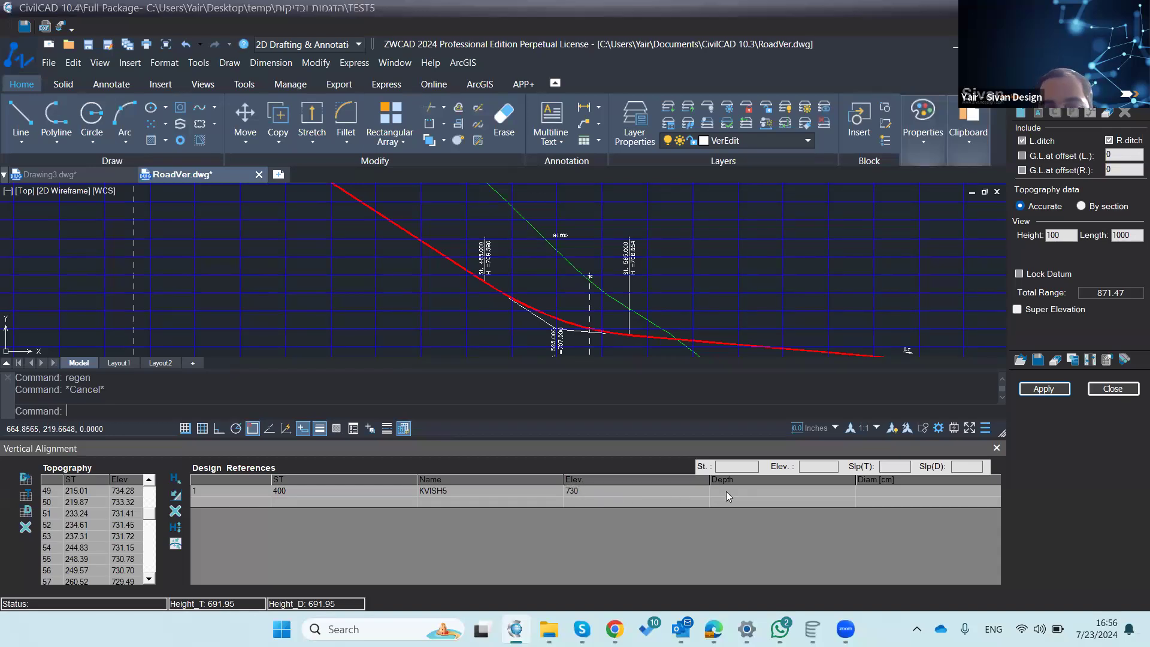
click(1029, 390)
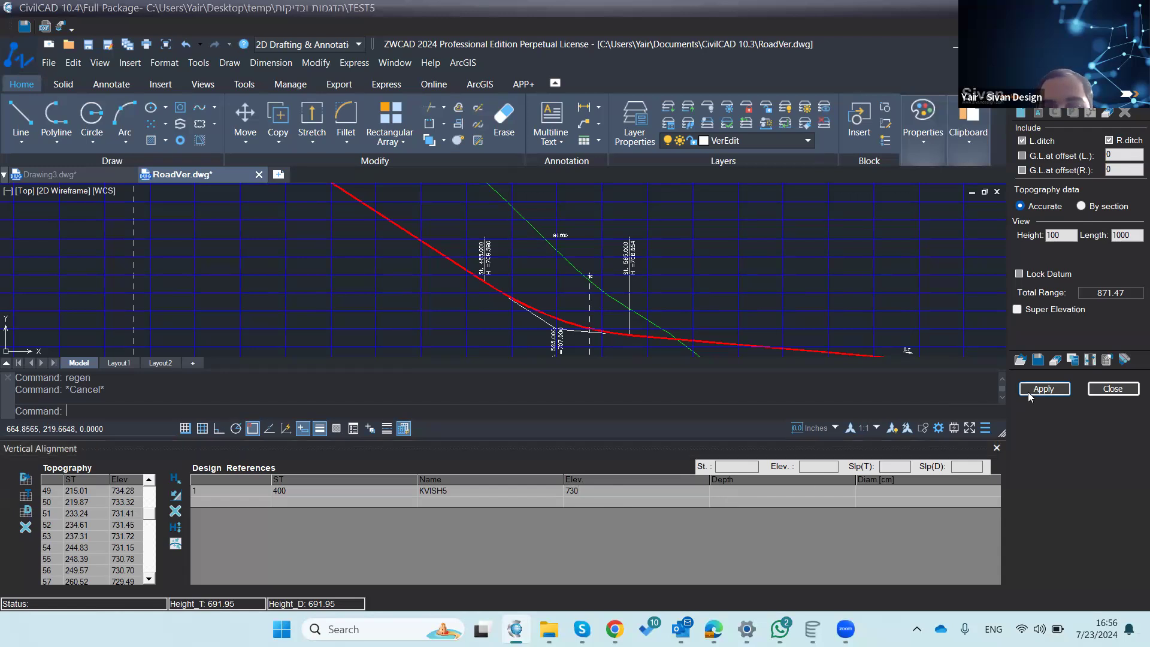
click(542, 337)
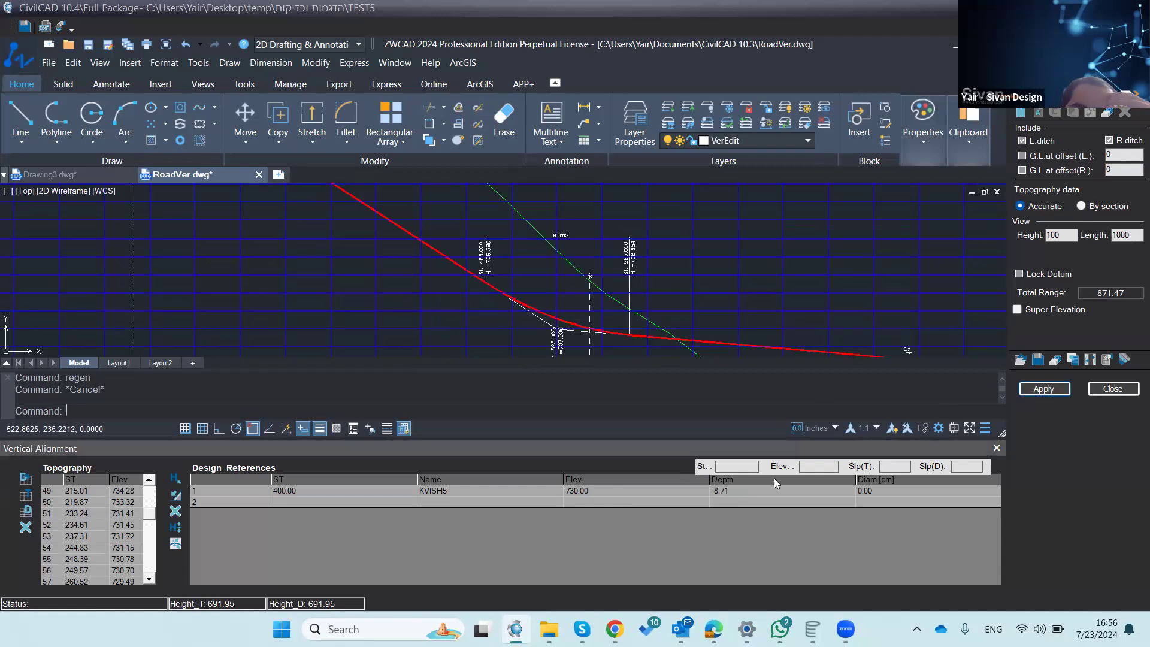
Step: Examine the KVISH5 reference on the profile and pick points along the design line to read station, elevation and slopes
scroll(674, 302, down, 5)
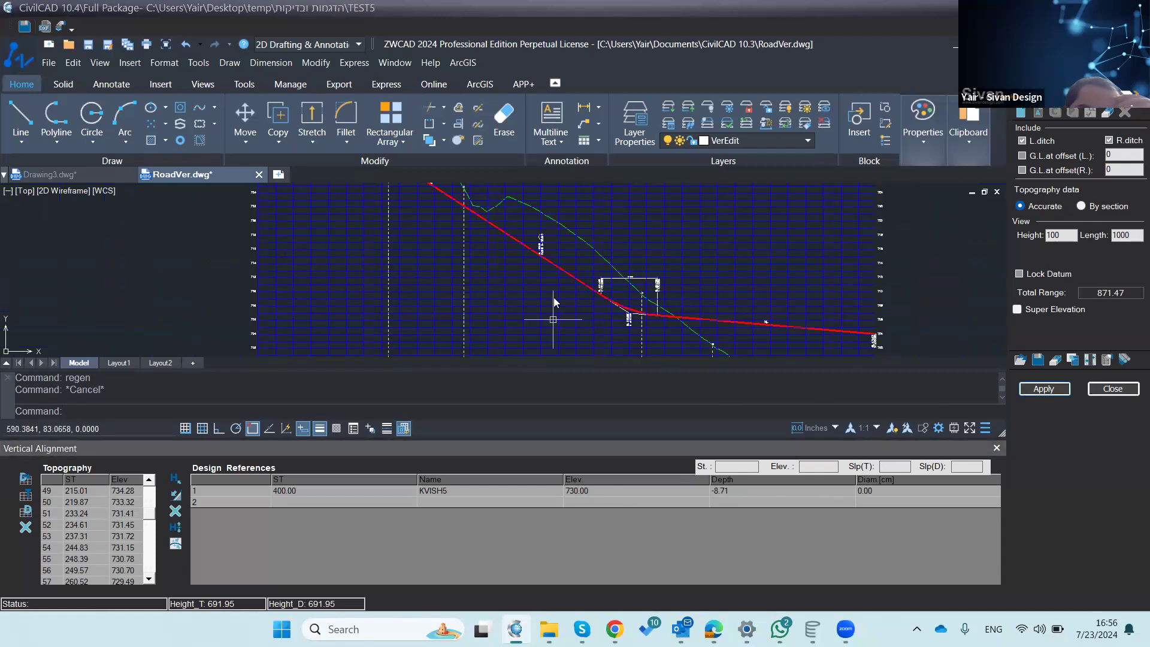
scroll(544, 239, up, 6)
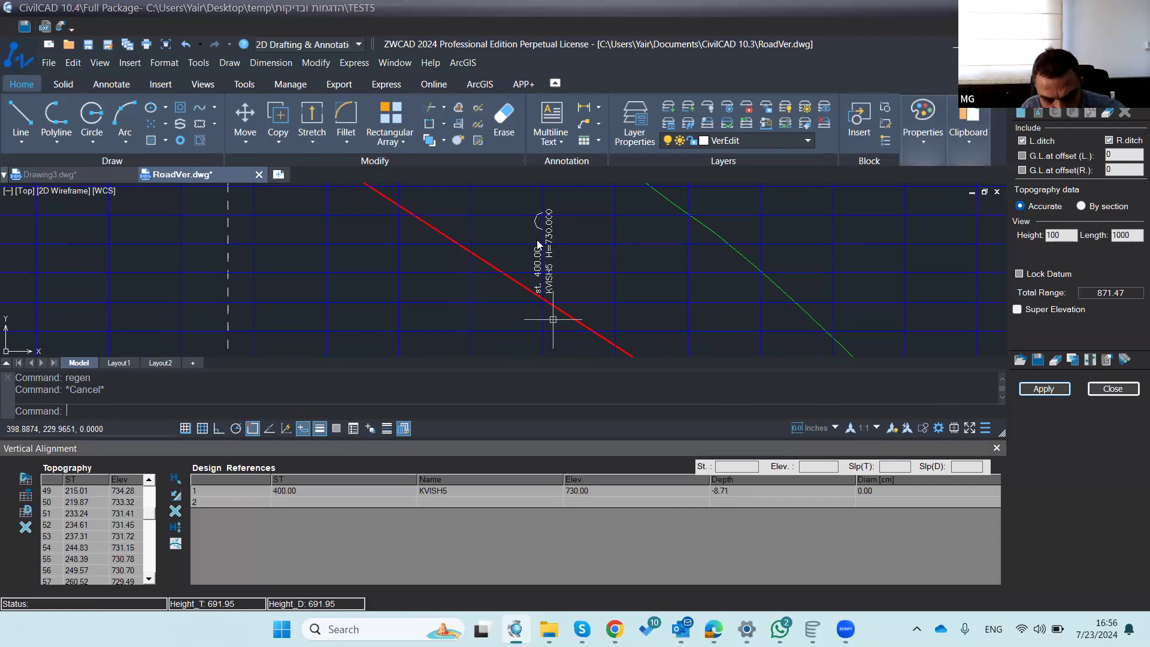
scroll(534, 270, down, 1)
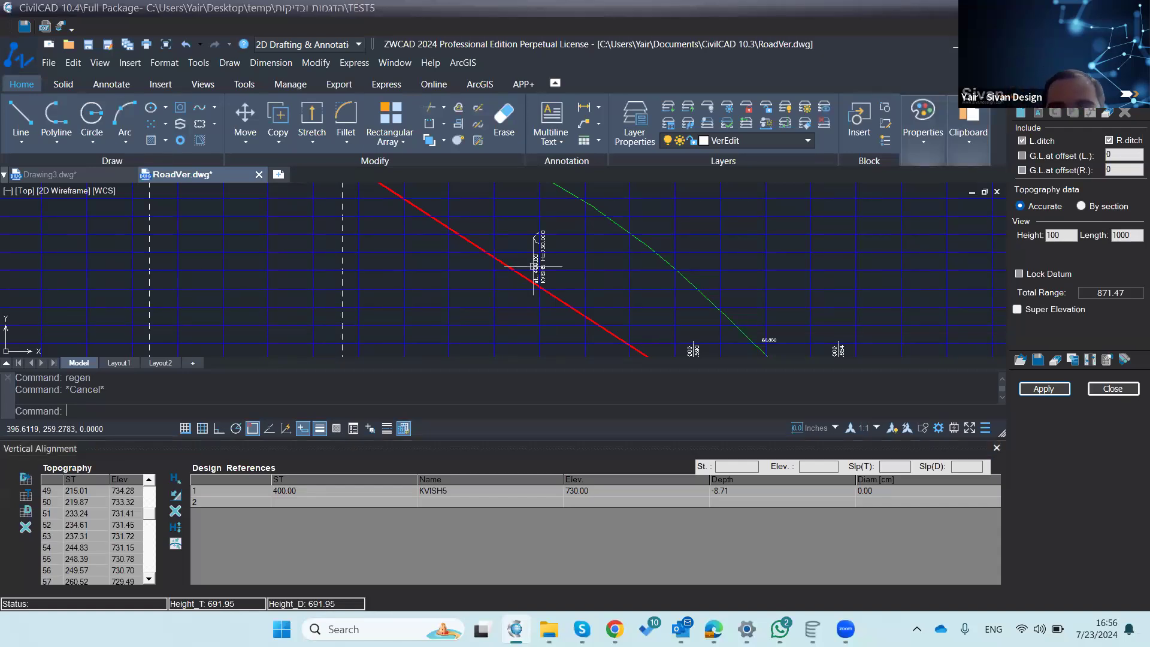
click(176, 479)
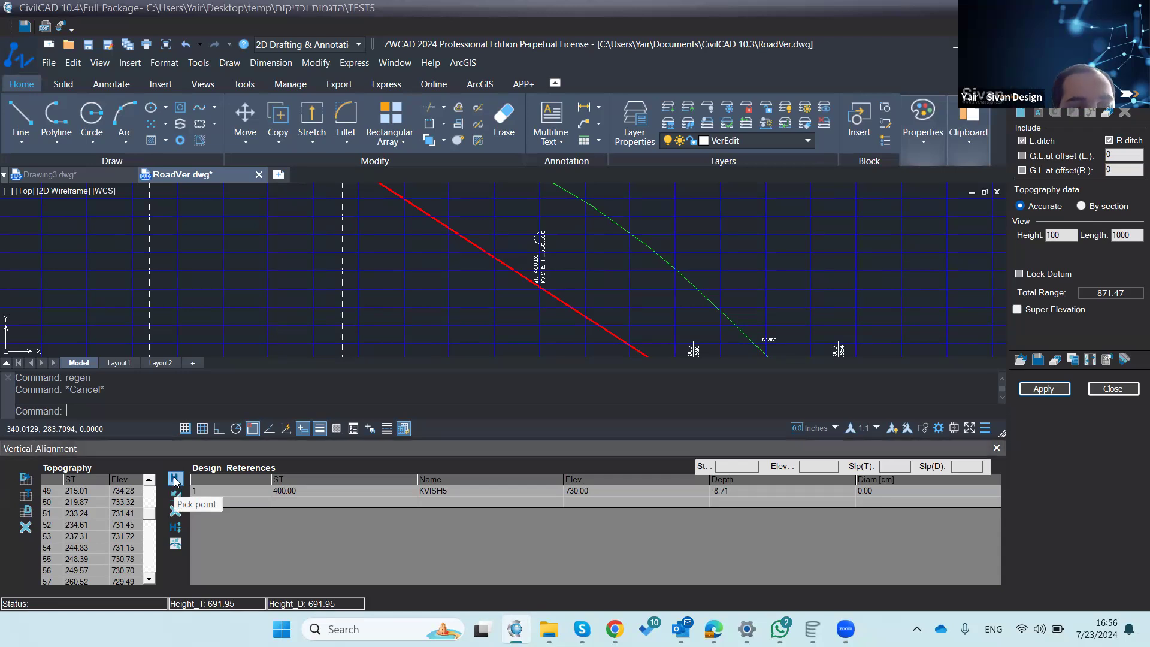
click(471, 243)
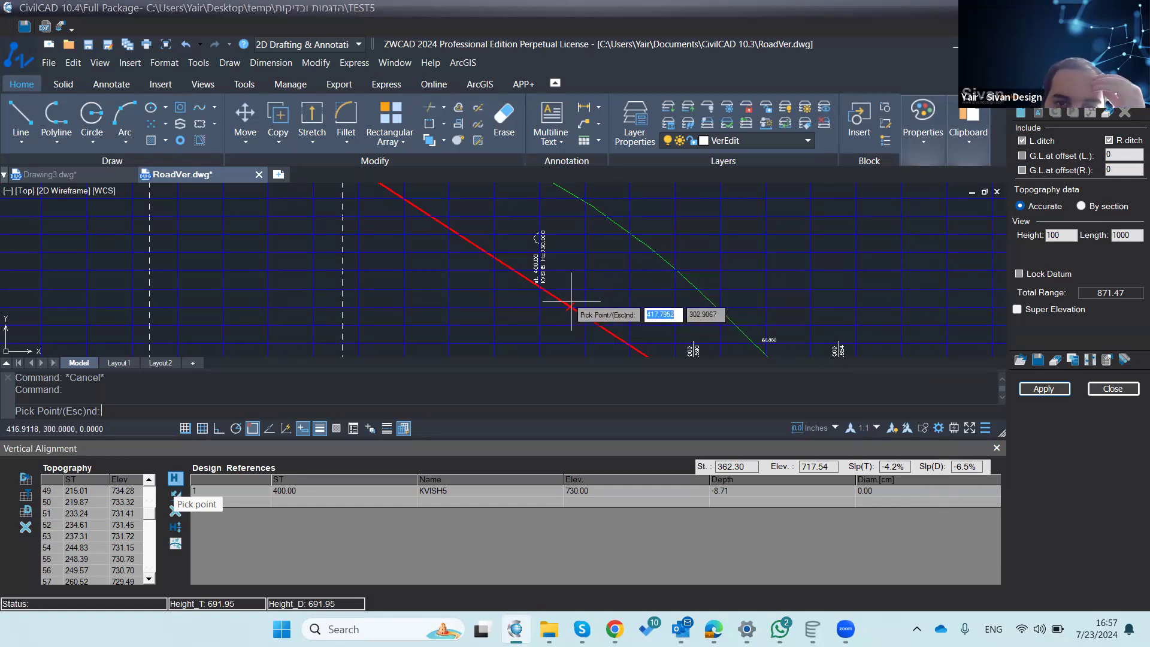
key(Escape)
key(Return)
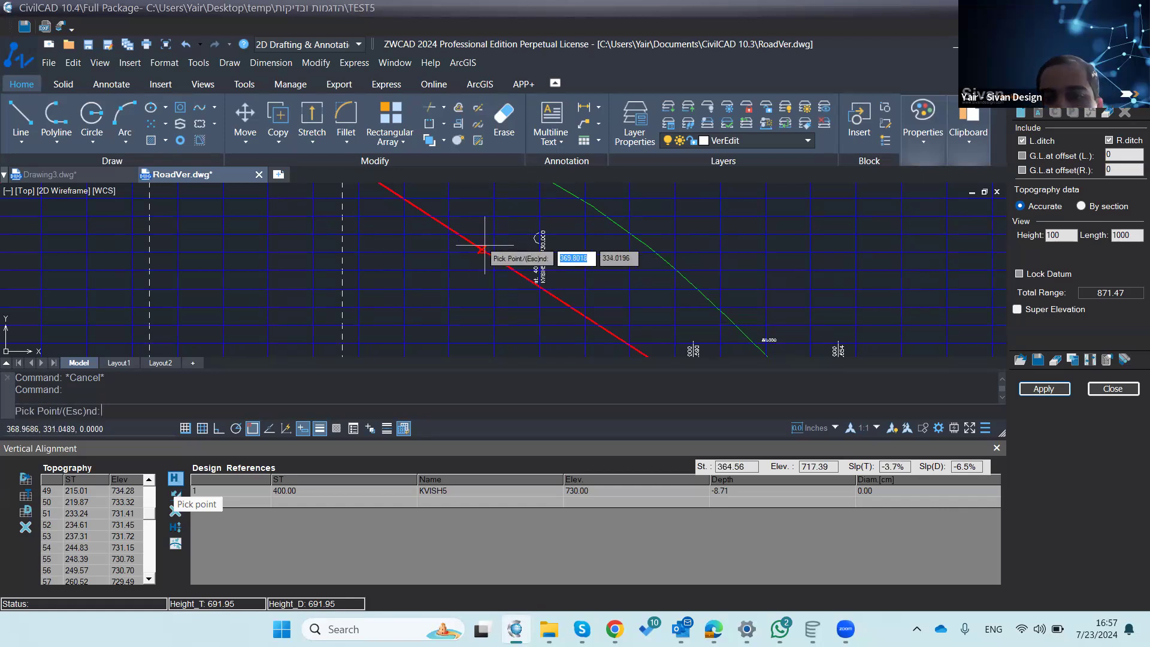
scroll(479, 270, down, 4)
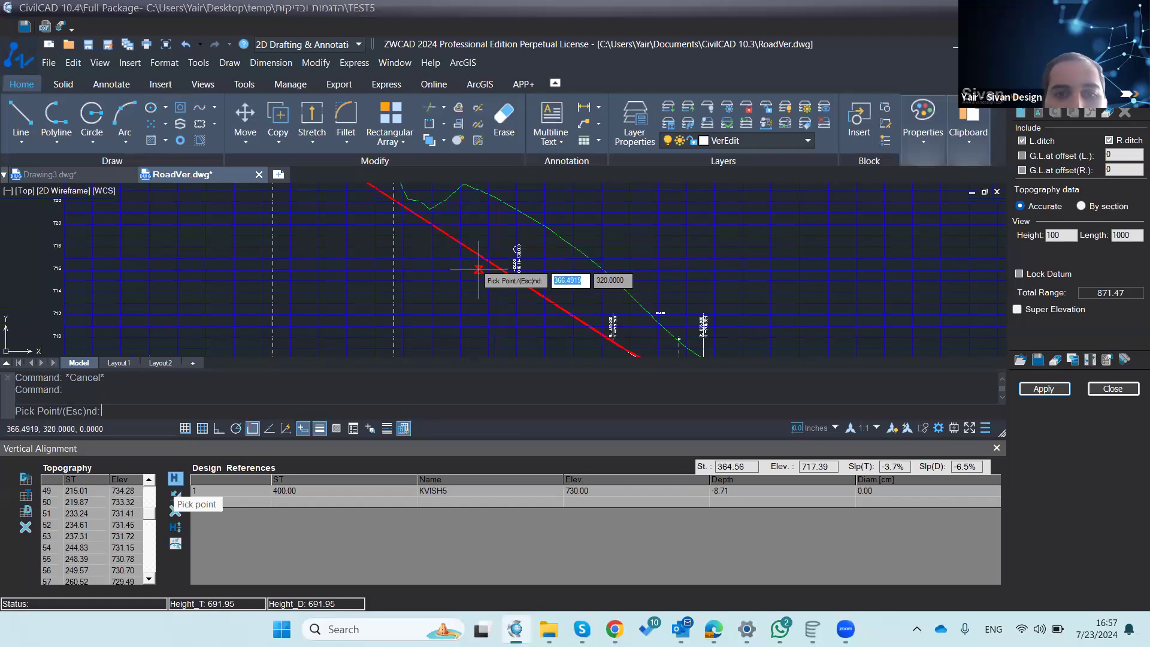
key(Escape)
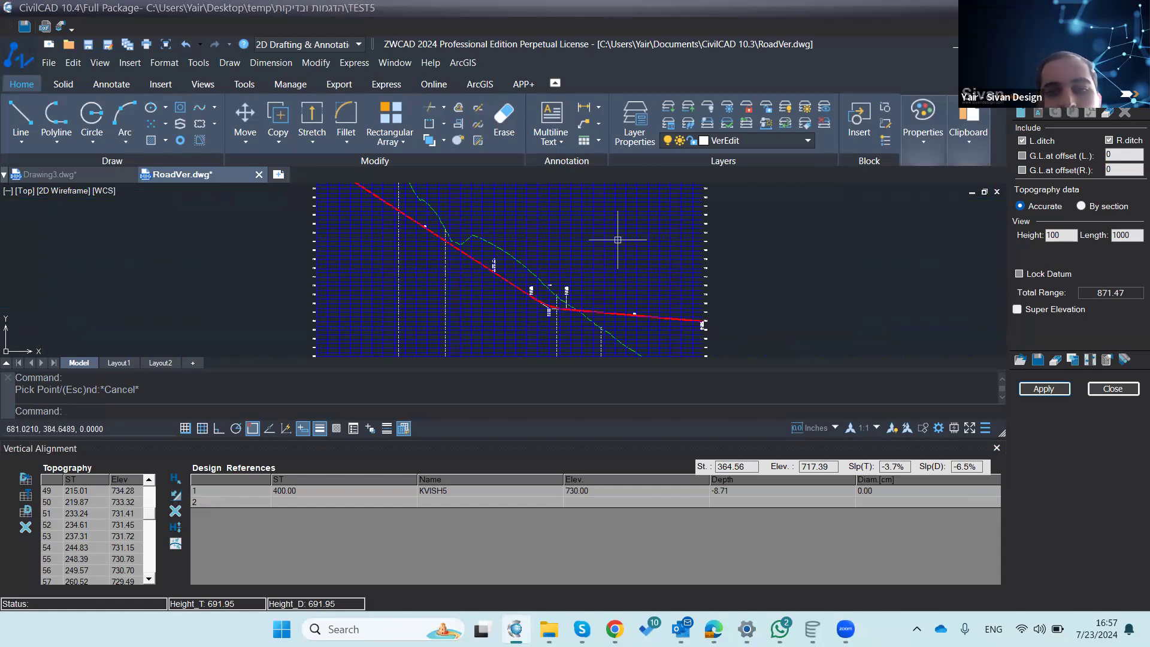
Step: Check the datum label at the start of the profile and try locking the datum at 684
scroll(616, 243, down, 4)
scroll(496, 310, up, 3)
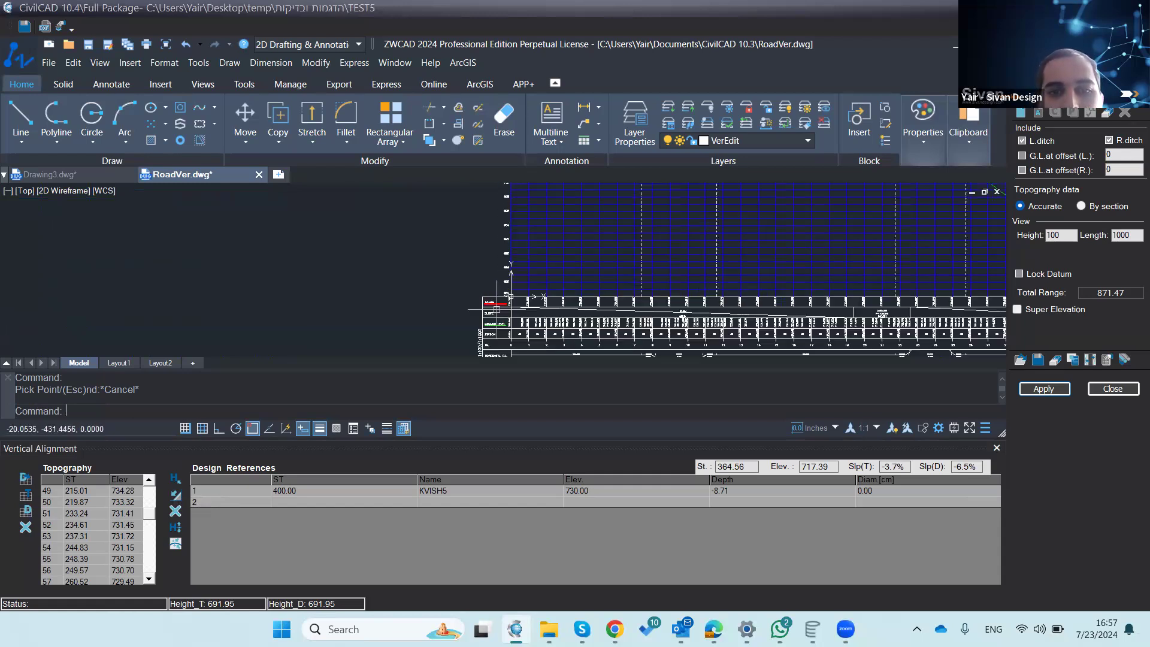
scroll(506, 311, up, 2)
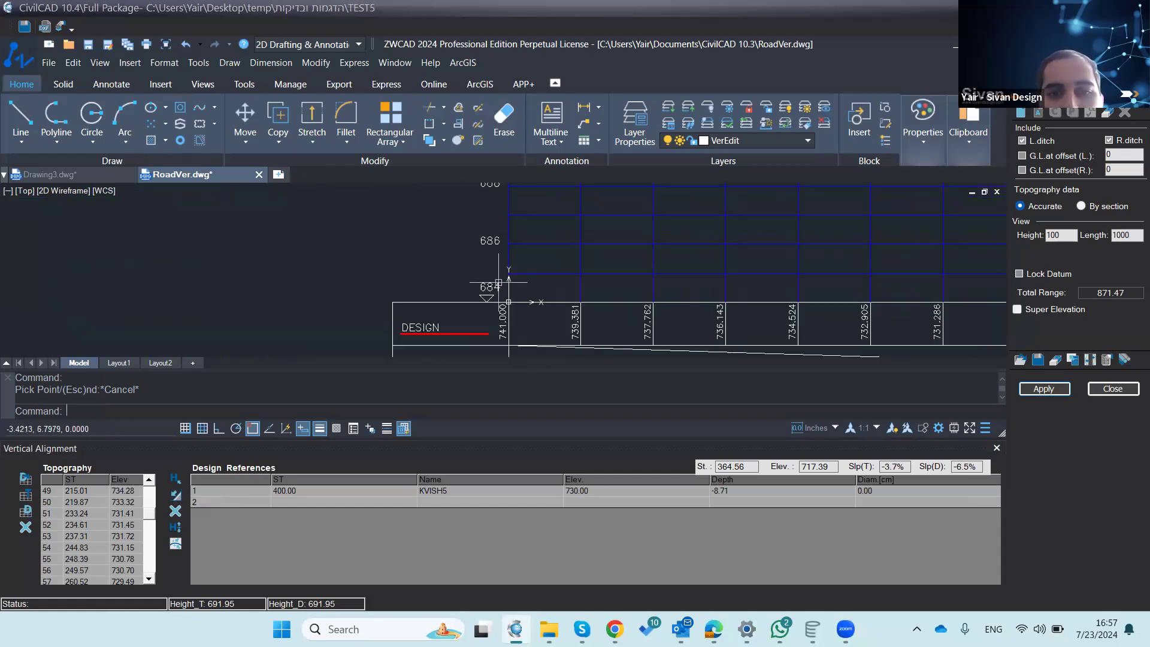
scroll(456, 274, down, 5)
scroll(456, 275, down, 2)
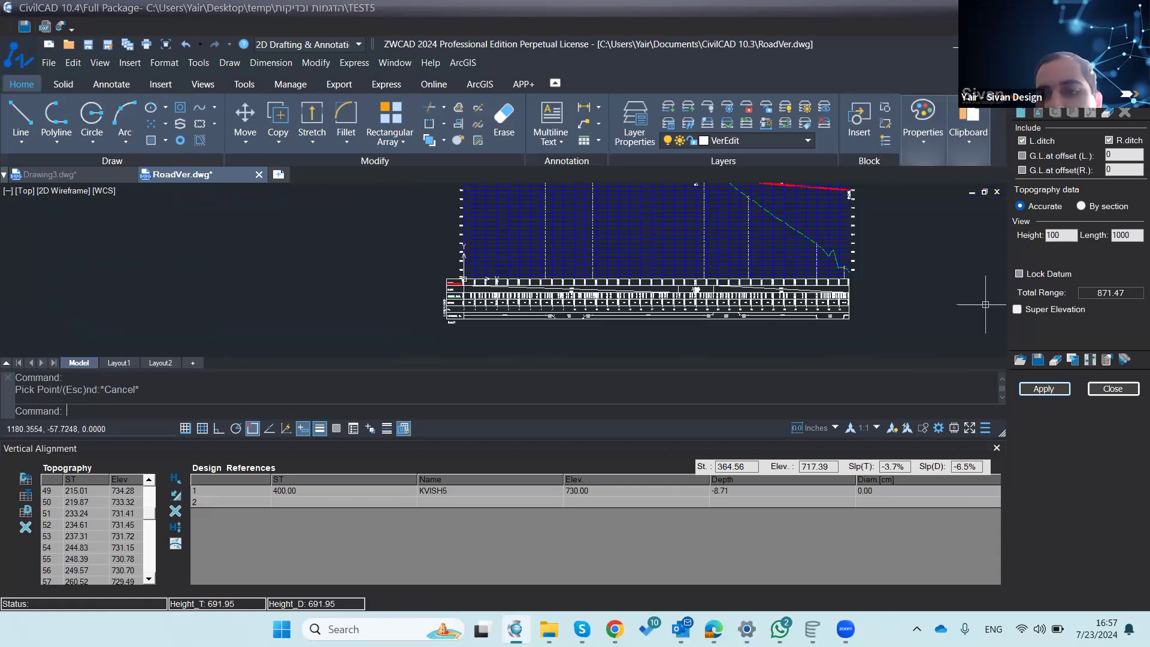
click(1018, 275)
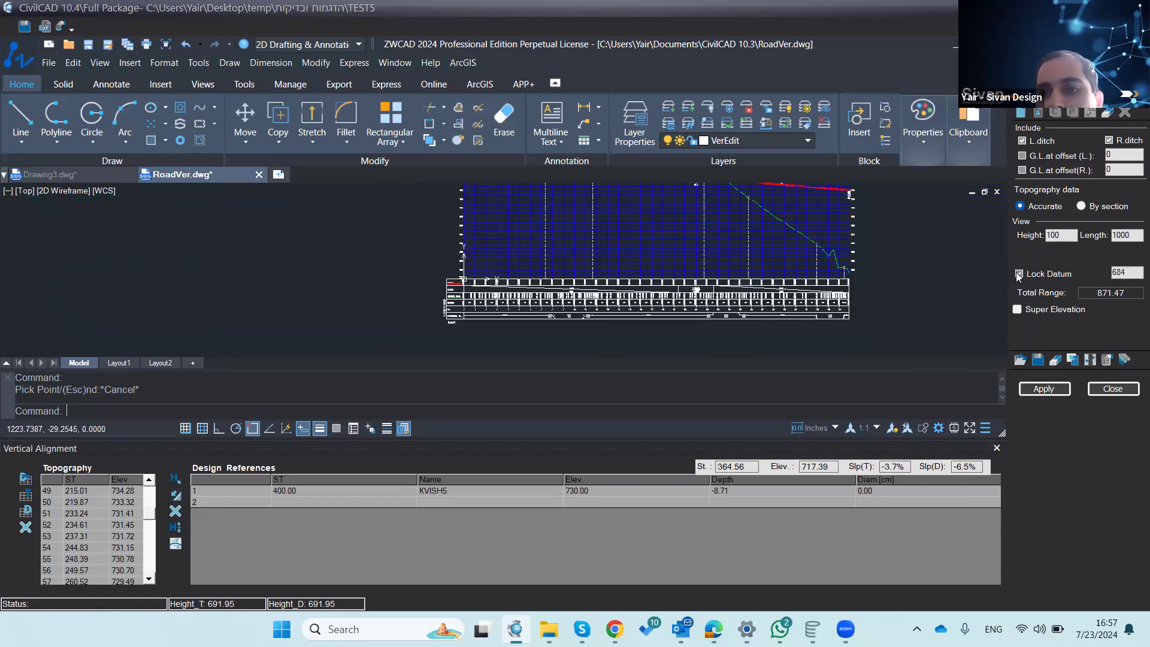
click(1125, 273)
text(684)
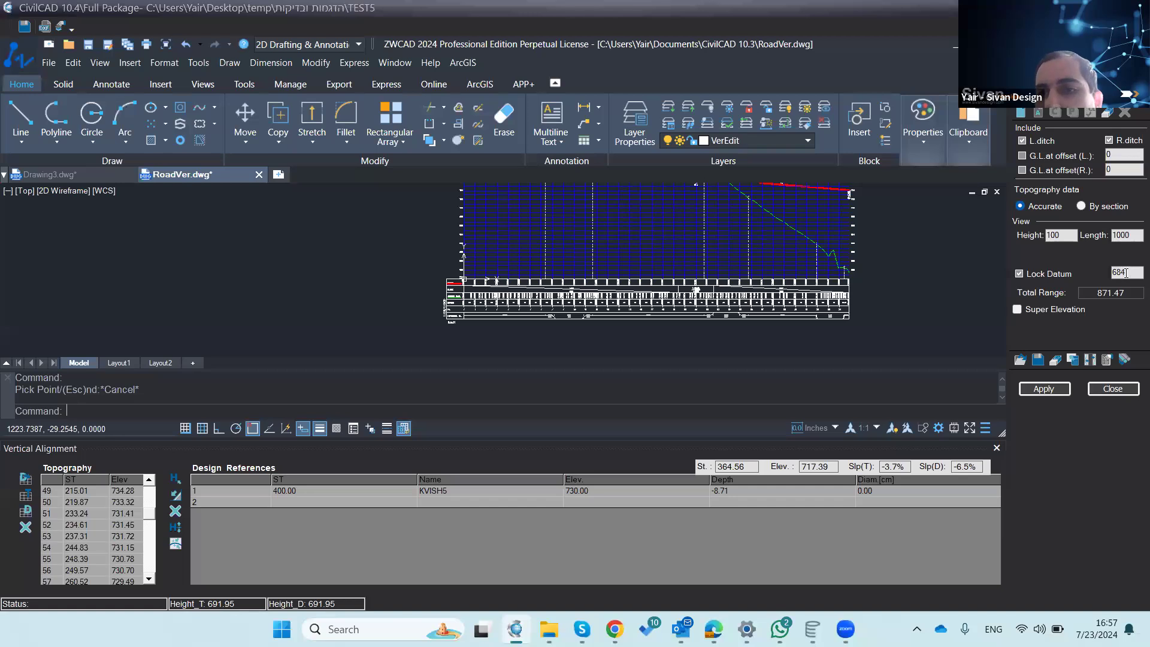
click(1030, 276)
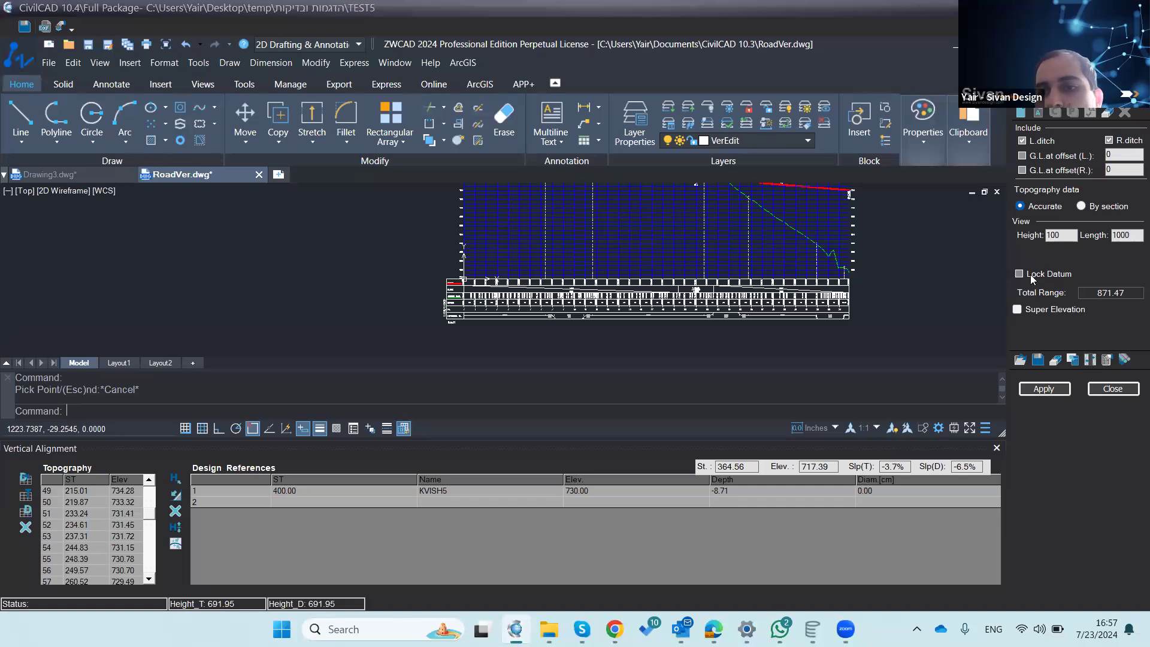
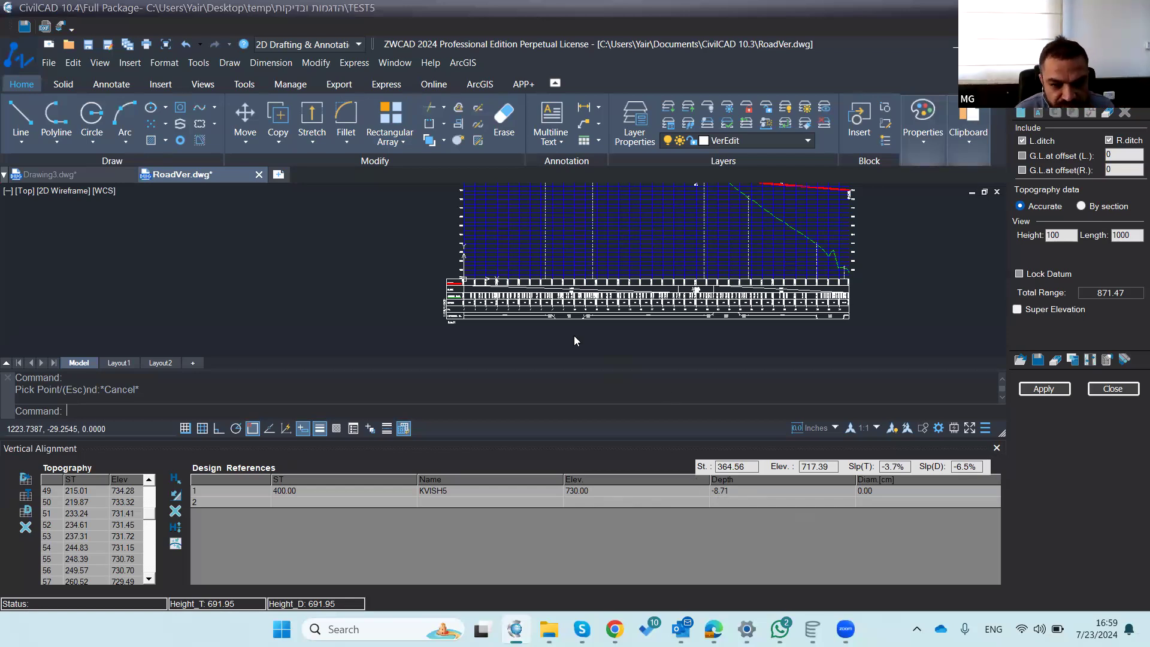
Step: Inspect the KVISH5 label at station 400 and switch the vertical alignment table from the references to the design centerline
scroll(573, 335, down, 4)
scroll(619, 275, up, 4)
scroll(549, 211, up, 3)
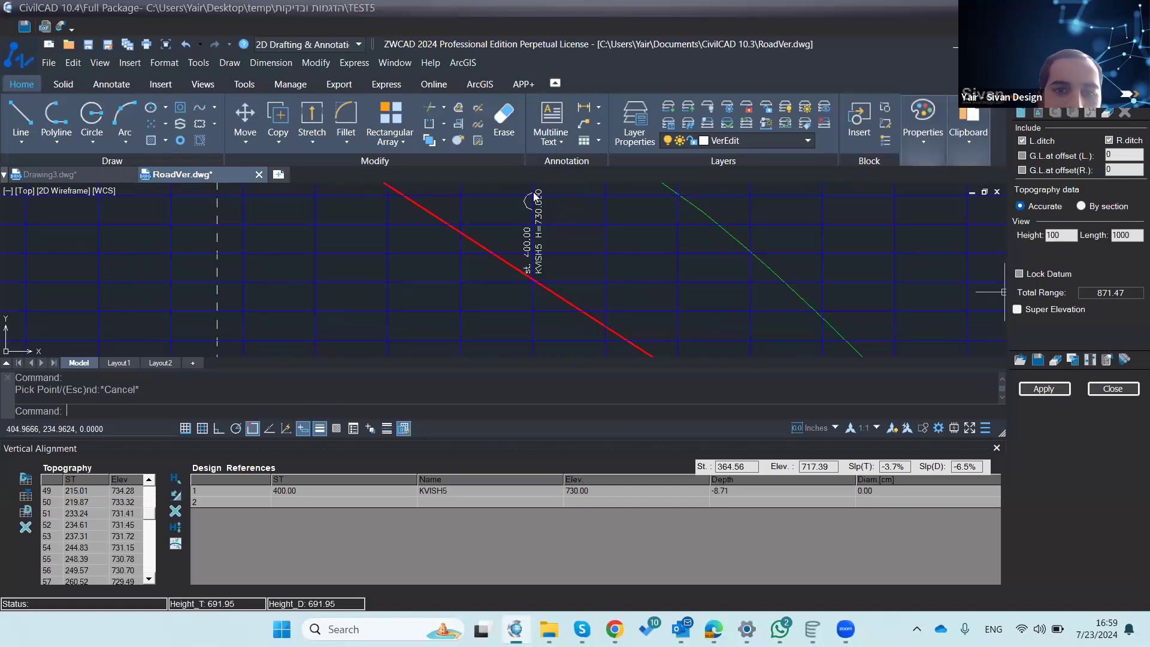
scroll(525, 312, down, 1)
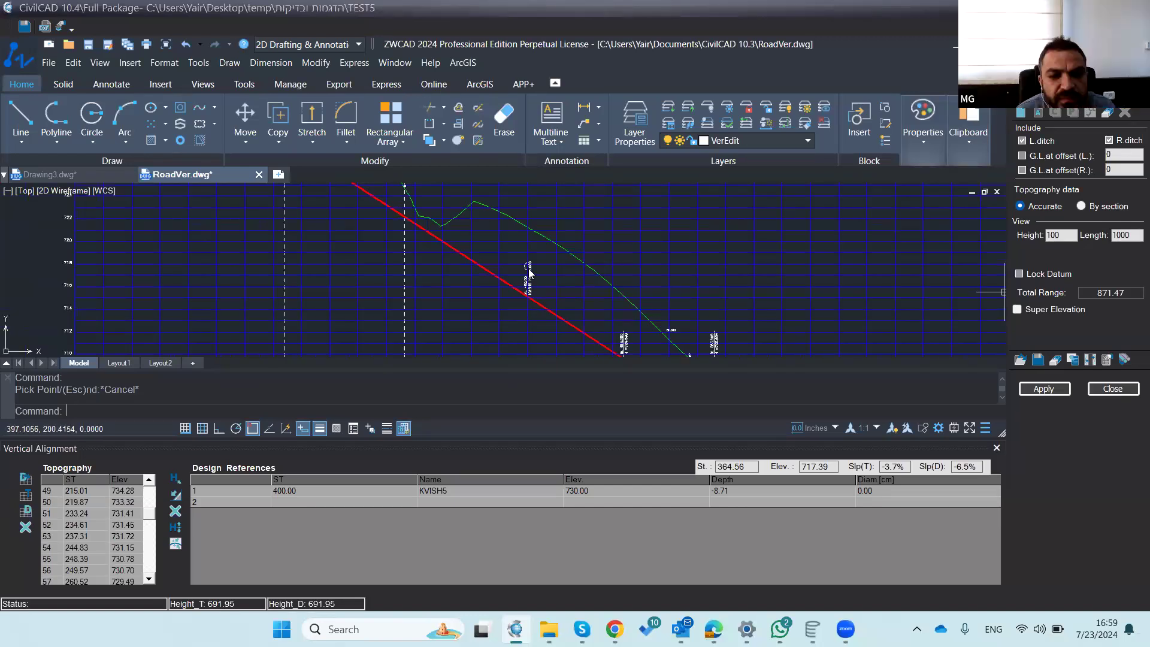
scroll(530, 273, up, 2)
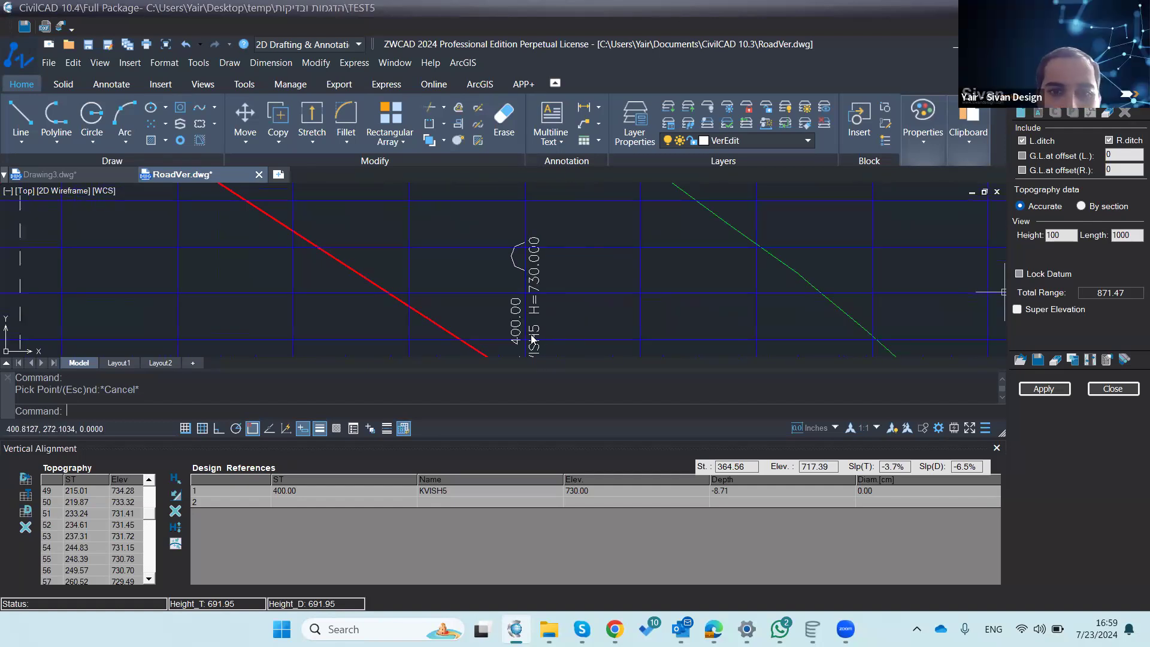
scroll(514, 235, down, 3)
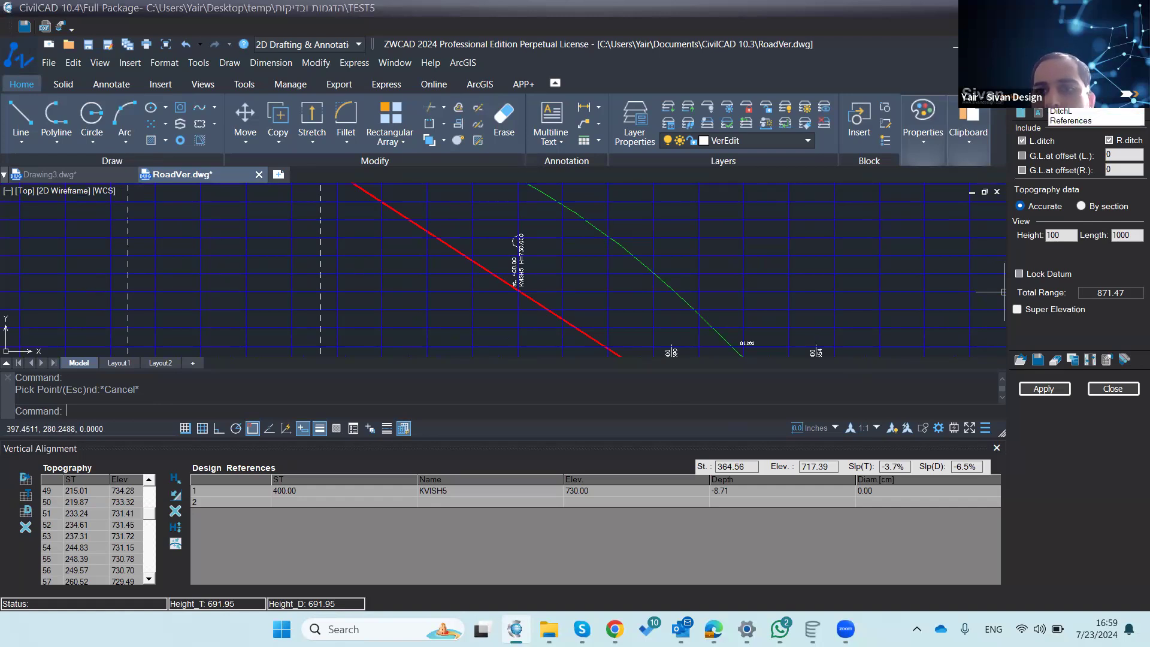
key(Escape)
key(Escape)
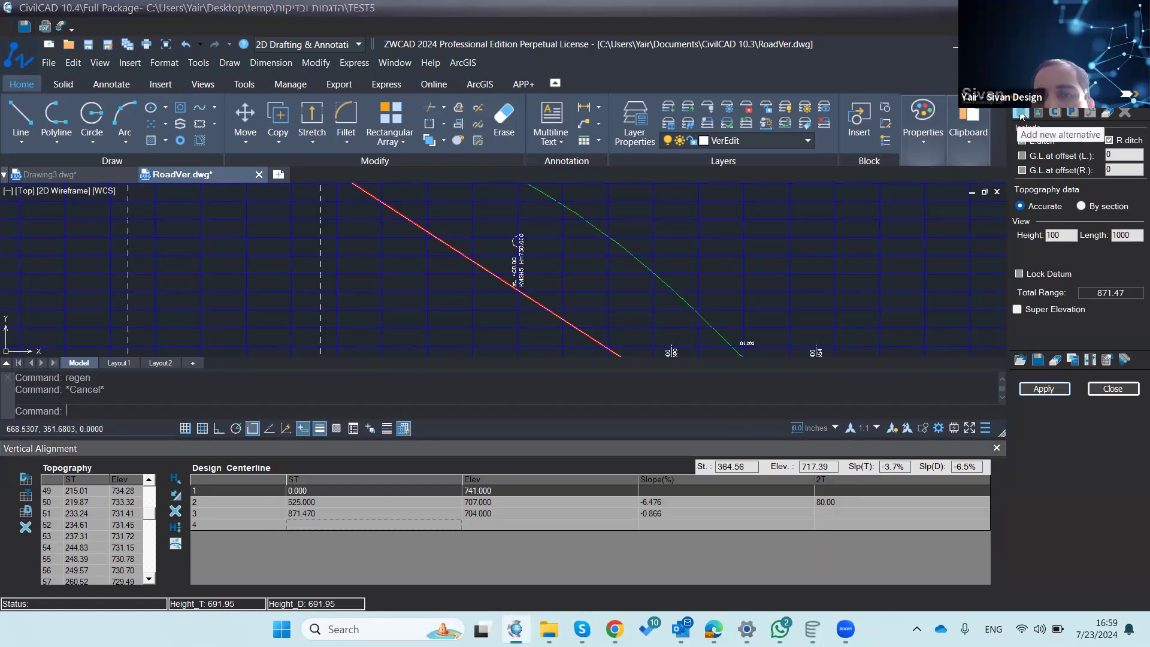
click(1136, 81)
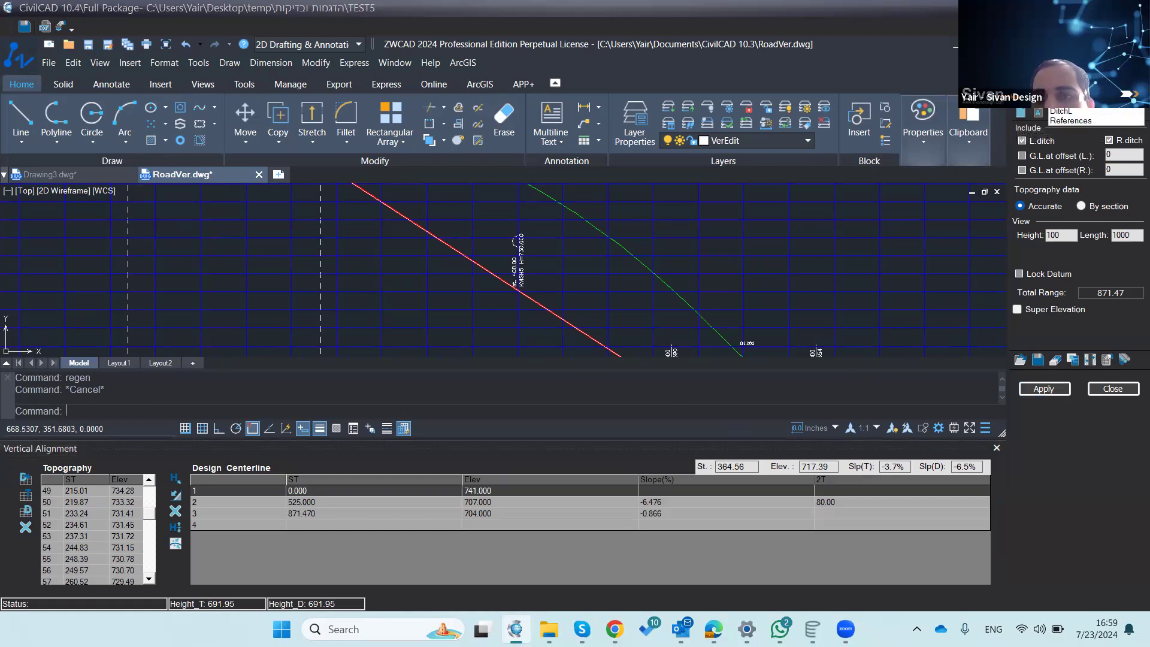
click(1135, 83)
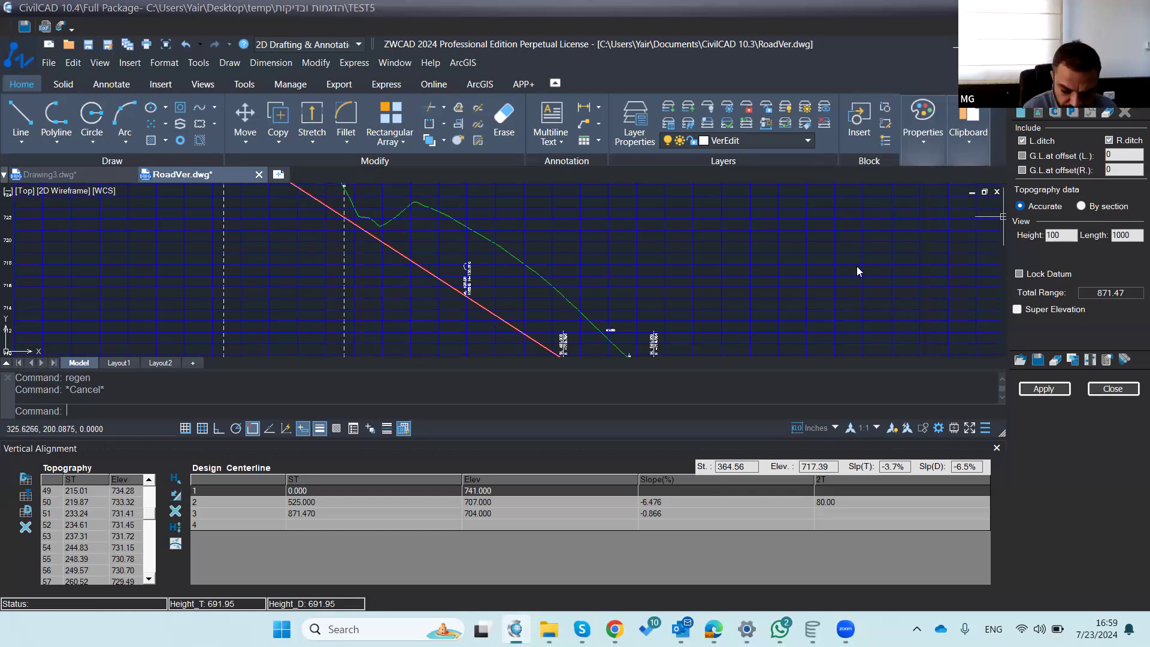
Step: Examine the profile's datum, the data table beneath it, and the lowest ground point at the end of the road
scroll(776, 276, down, 3)
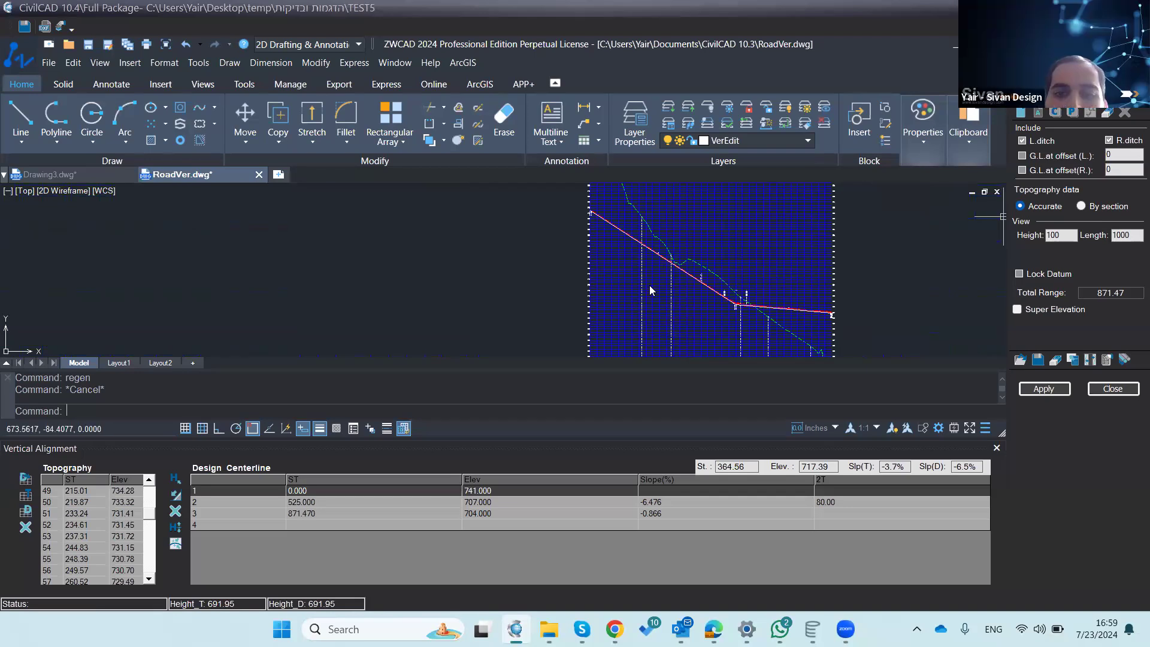
scroll(506, 234, down, 3)
scroll(534, 269, up, 4)
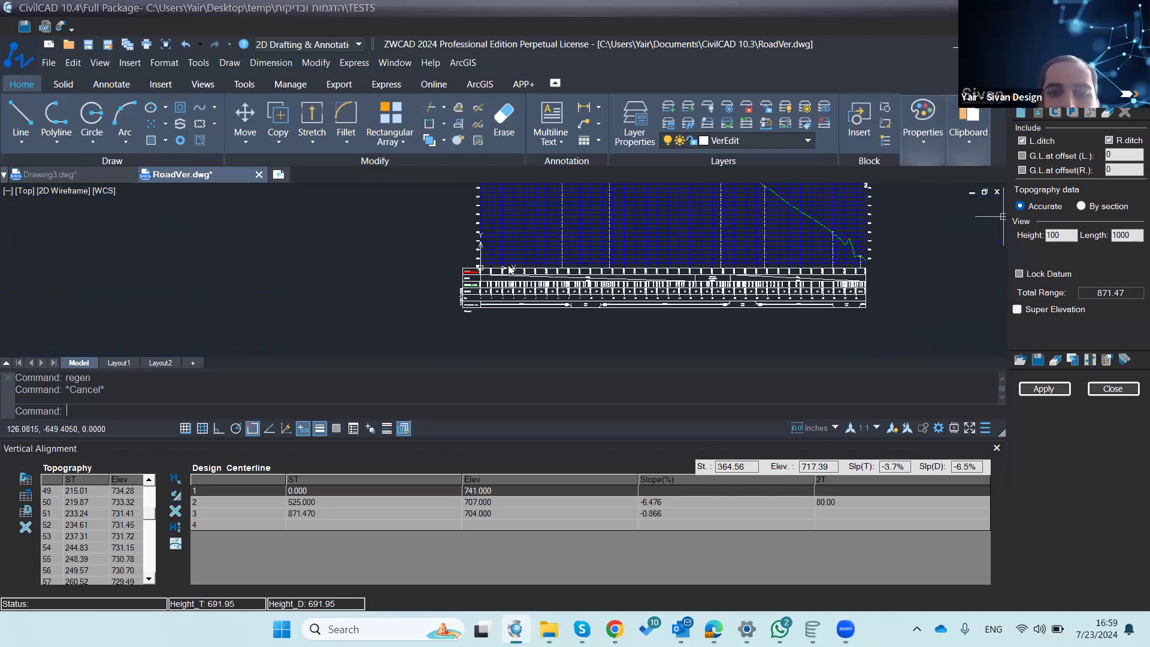
scroll(480, 268, up, 5)
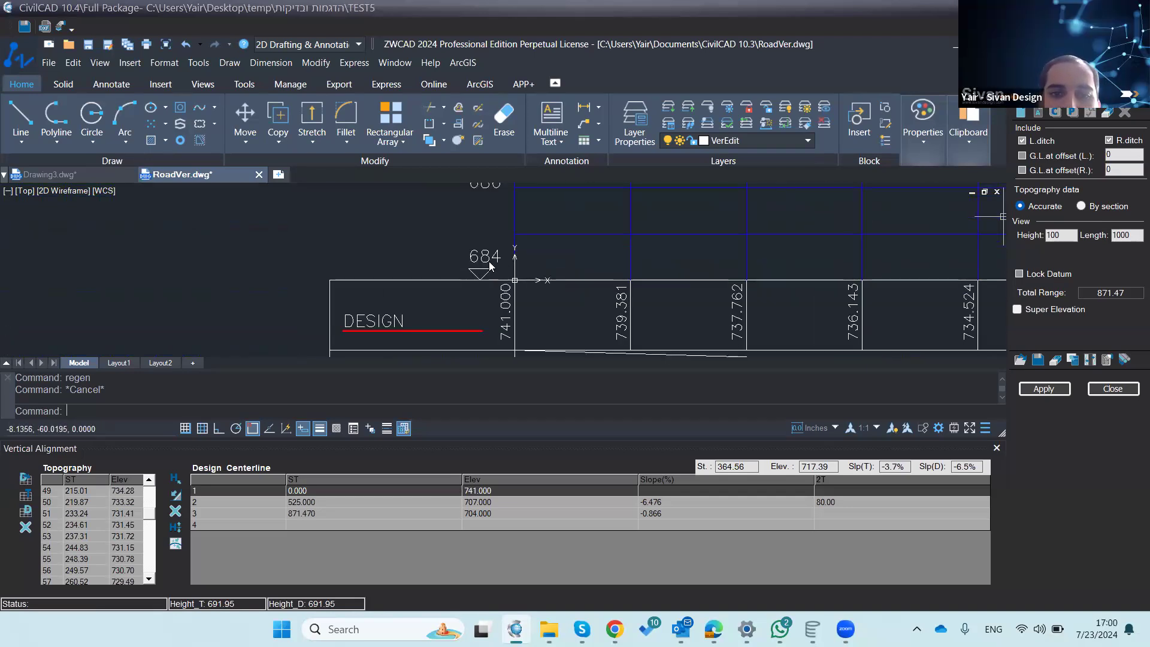
scroll(405, 283, down, 5)
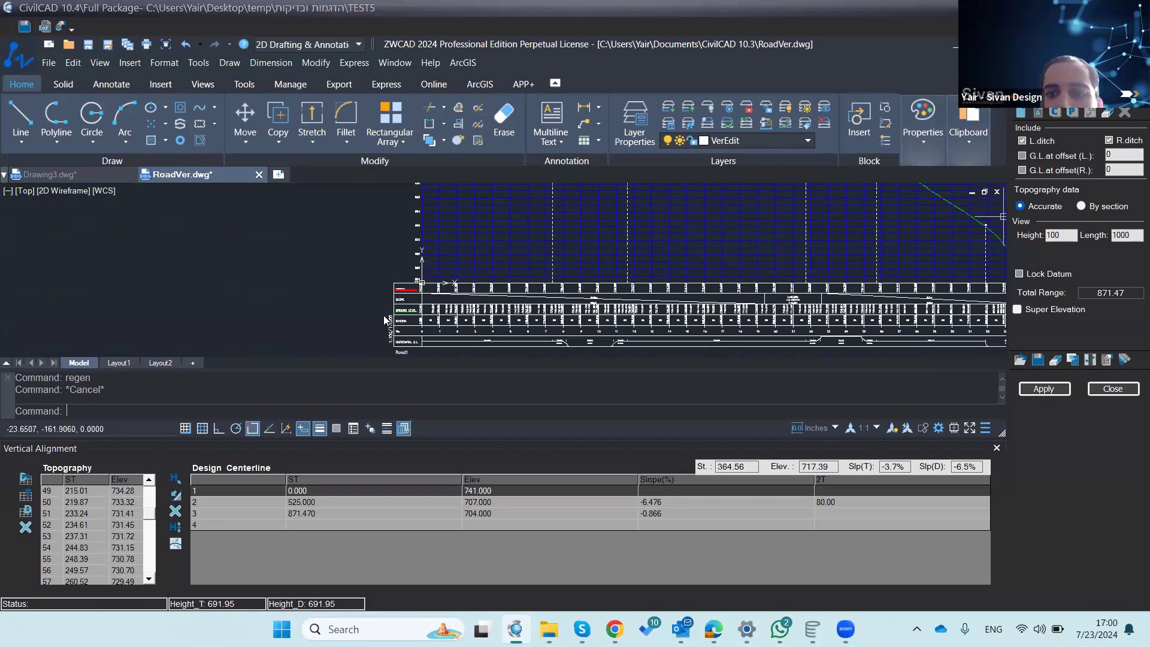
scroll(384, 319, down, 2)
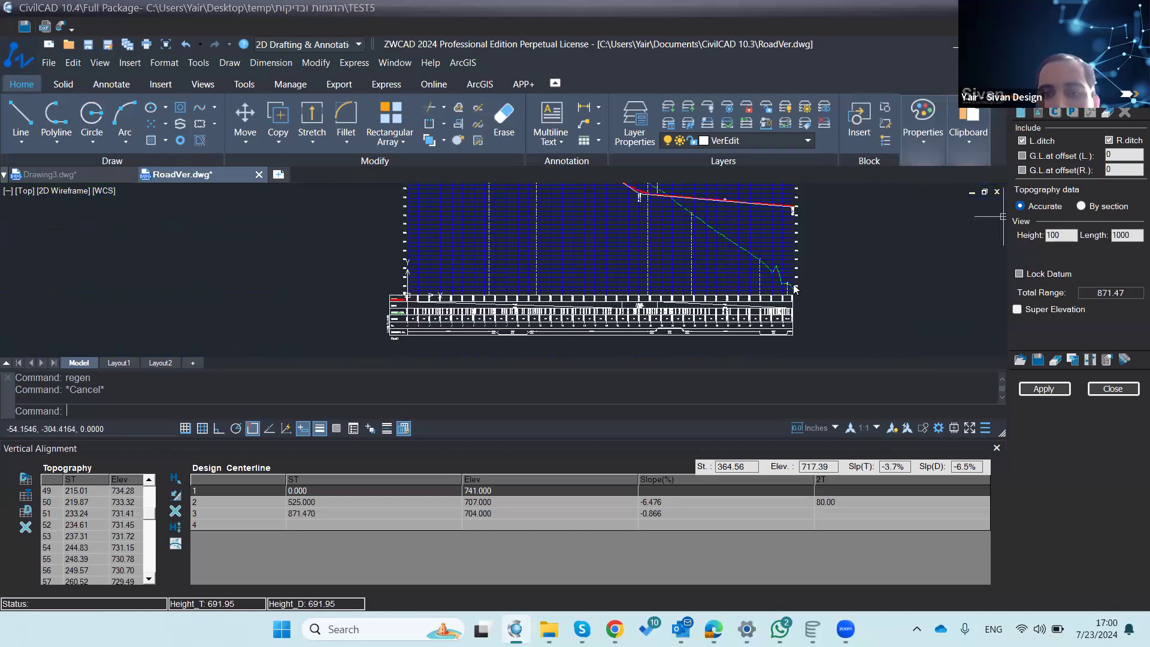
scroll(786, 317, up, 5)
scroll(782, 309, down, 5)
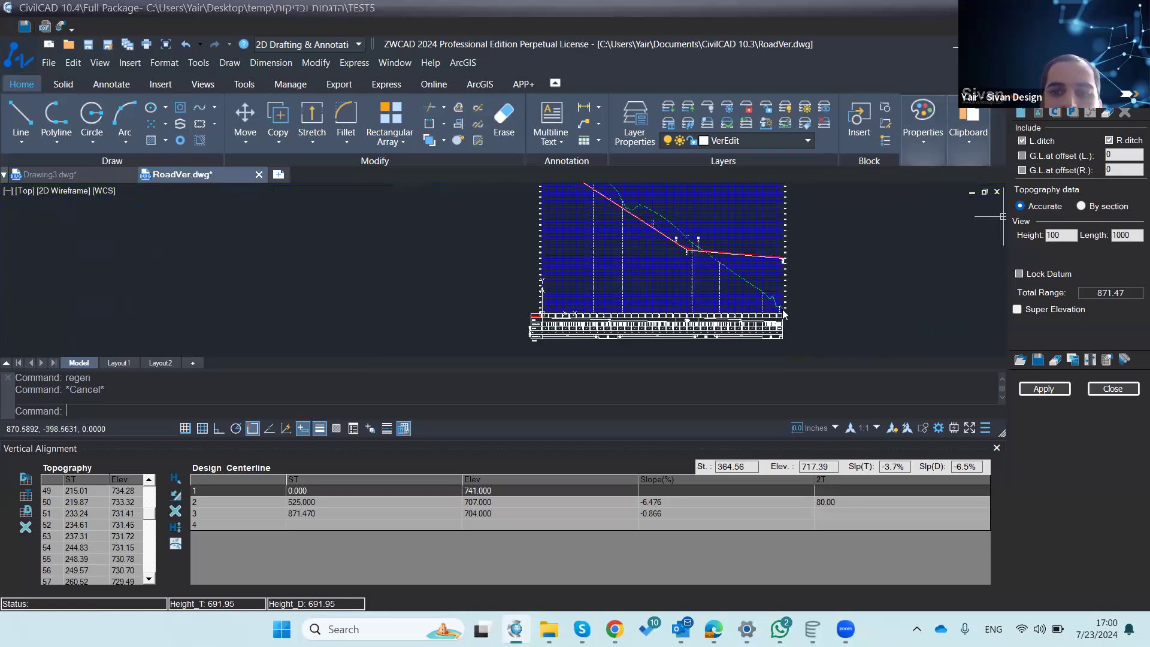
scroll(641, 303, down, 2)
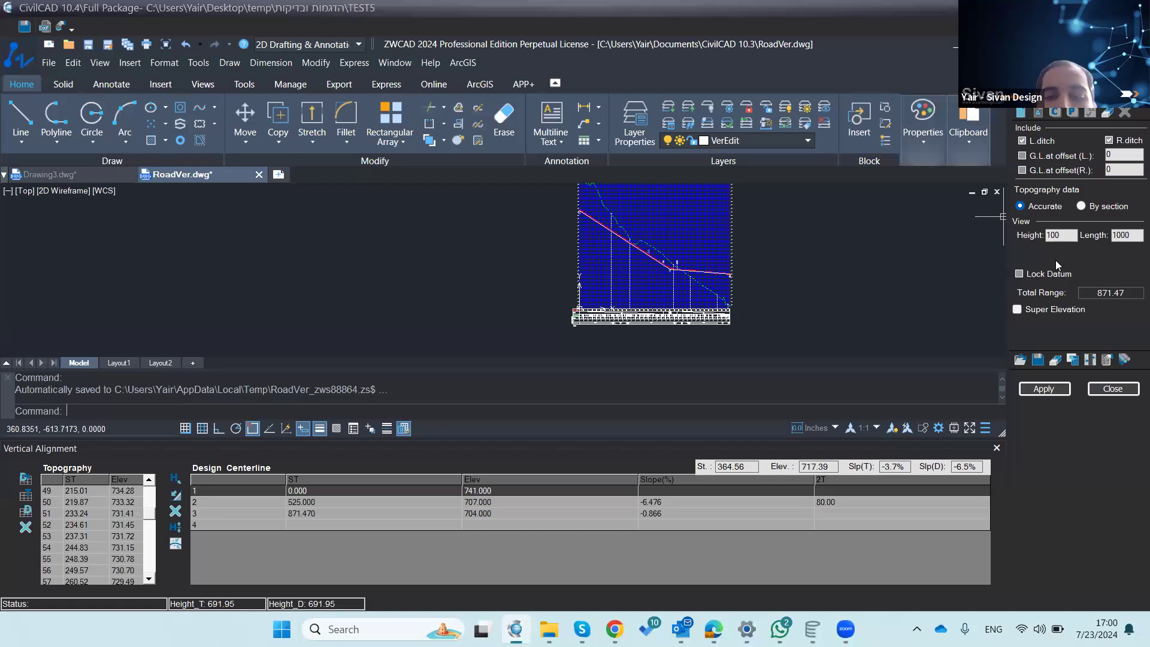
Step: Exit the vertical alignment without setting changes to the cross sections, and open Road1's horizontal alignment
click(1112, 390)
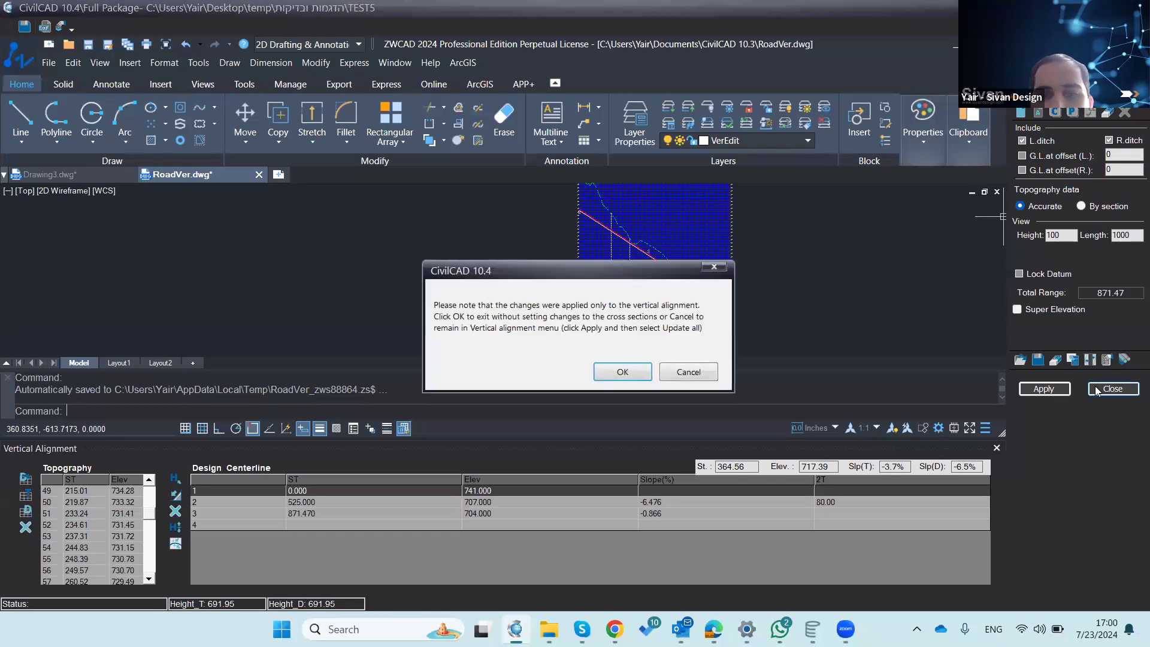
click(615, 374)
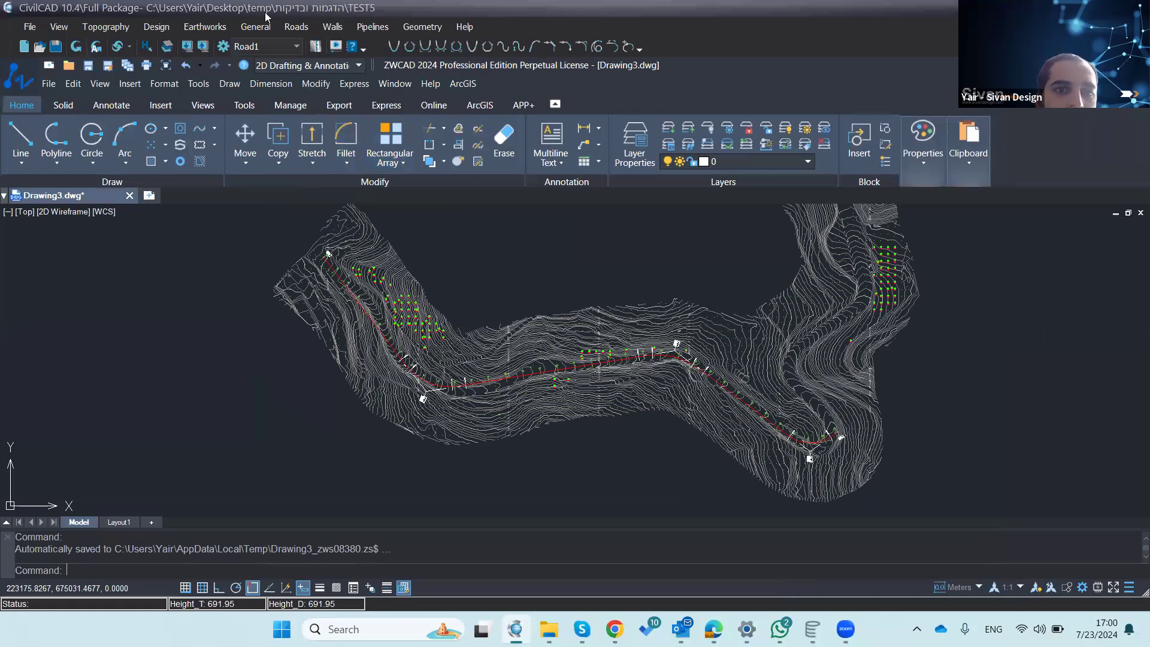
click(299, 28)
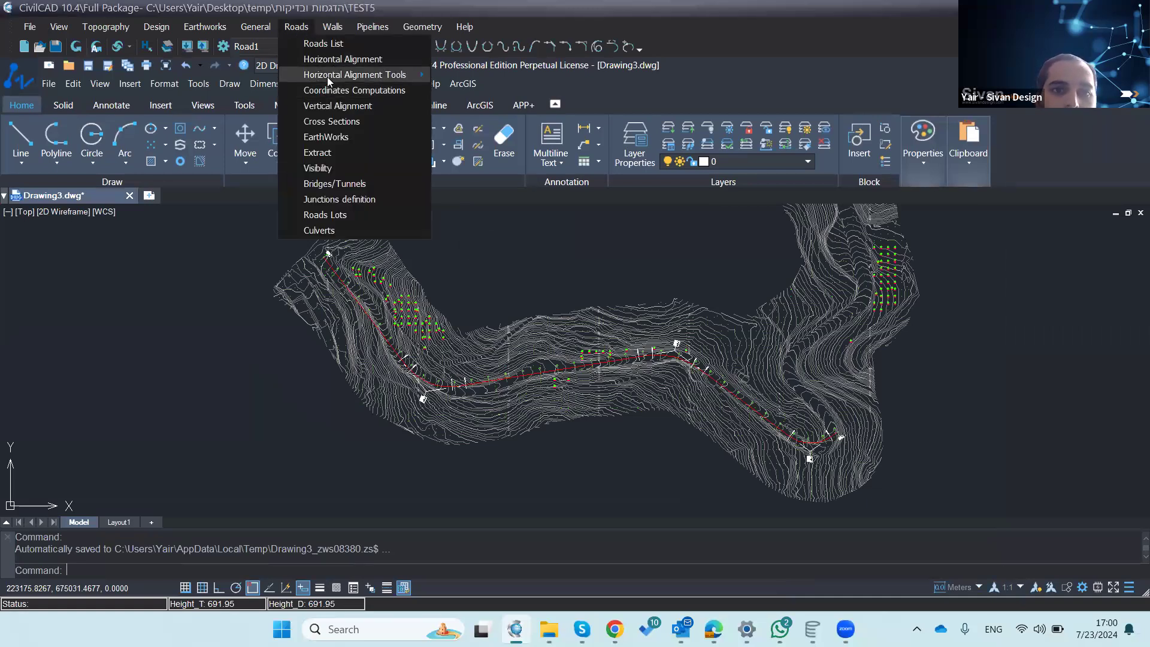
click(327, 58)
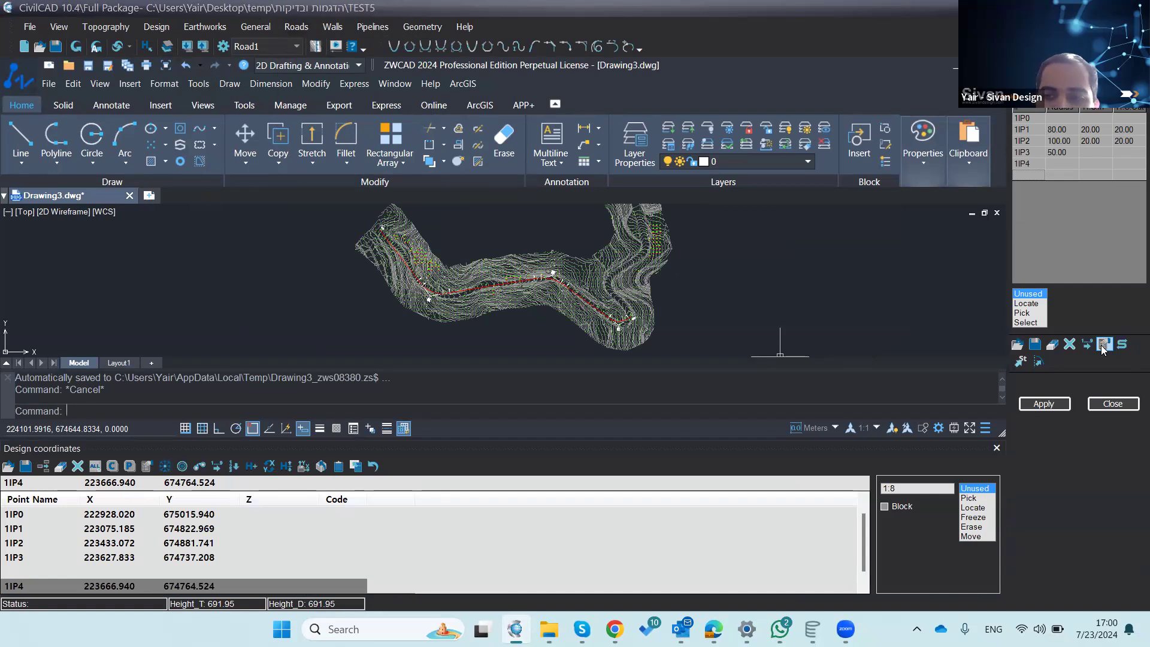
Step: Review the section definition formats and numbering fields in the horizontal alignment options, leaving all settings as they are
click(1104, 346)
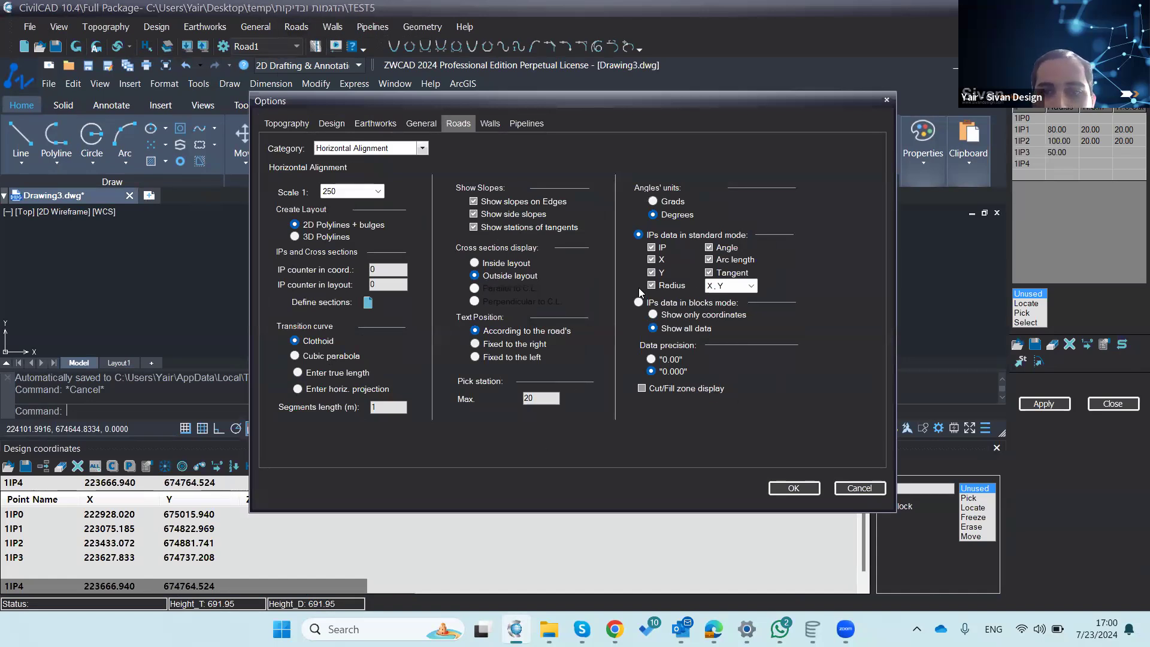
click(368, 302)
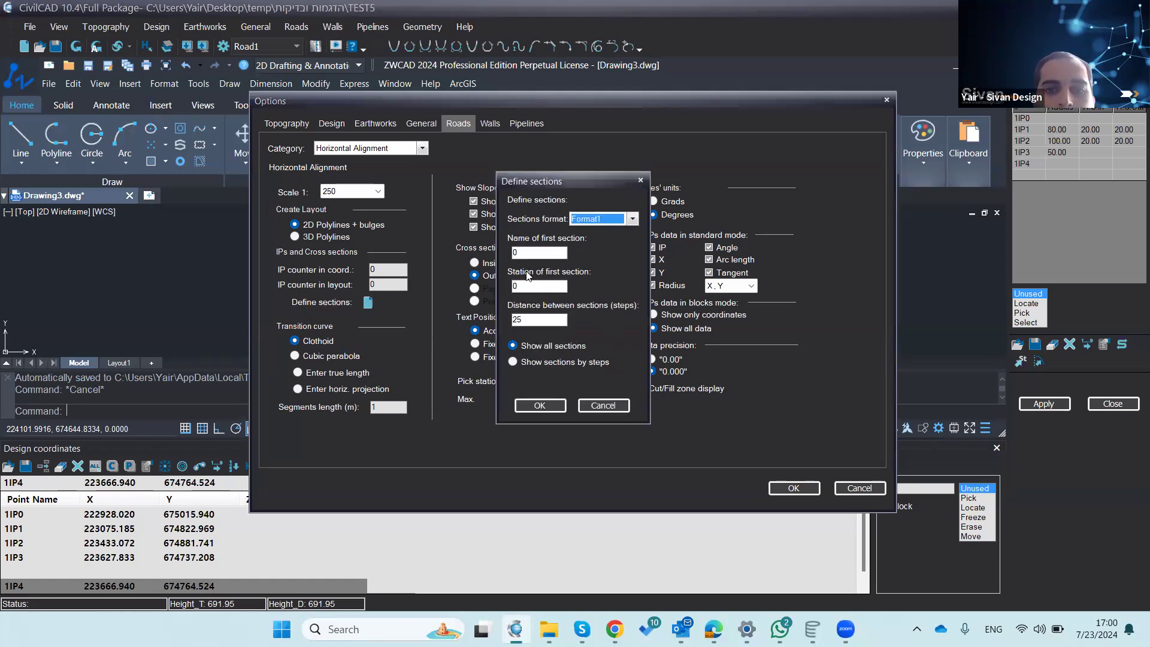
click(632, 219)
click(633, 220)
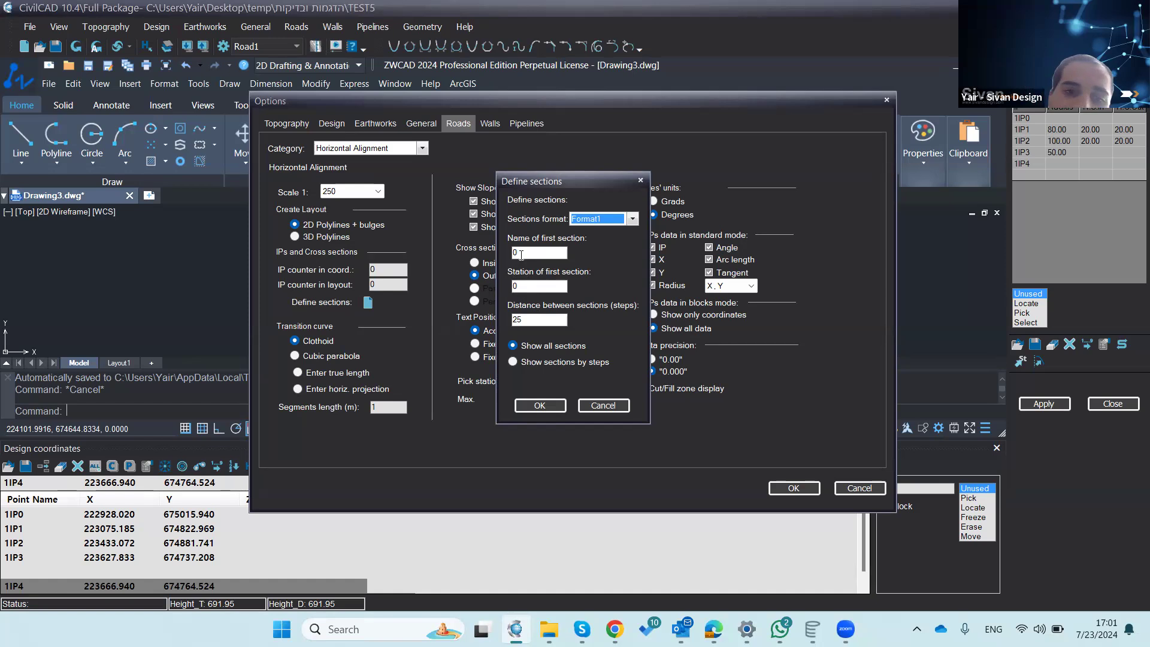
click(593, 408)
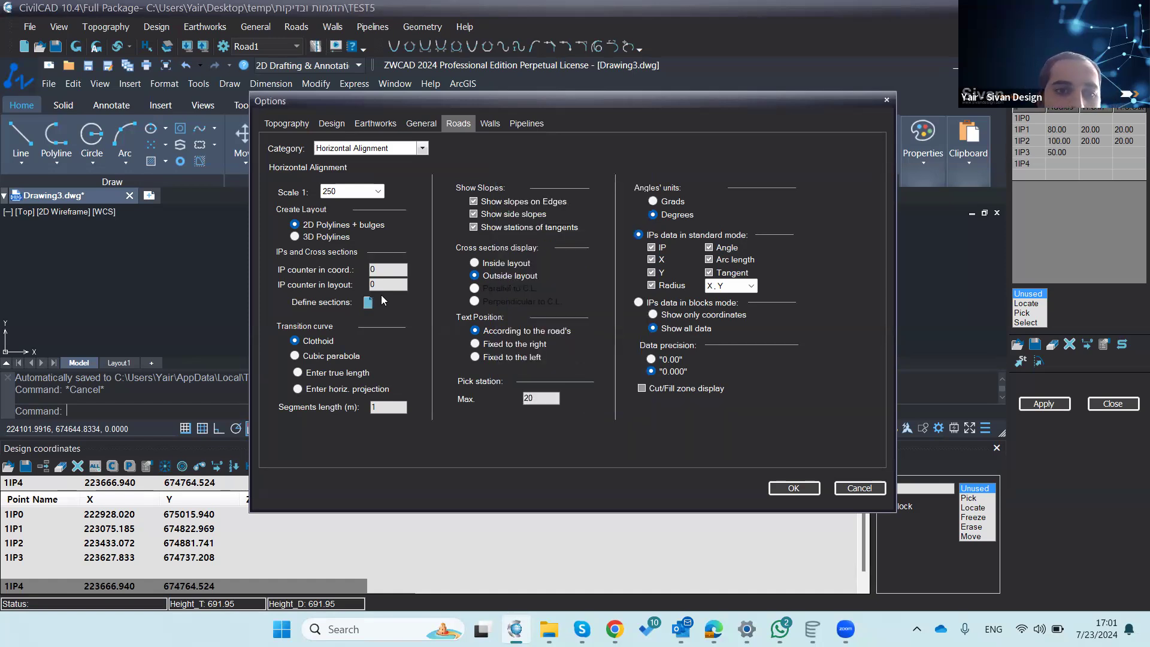
click(860, 488)
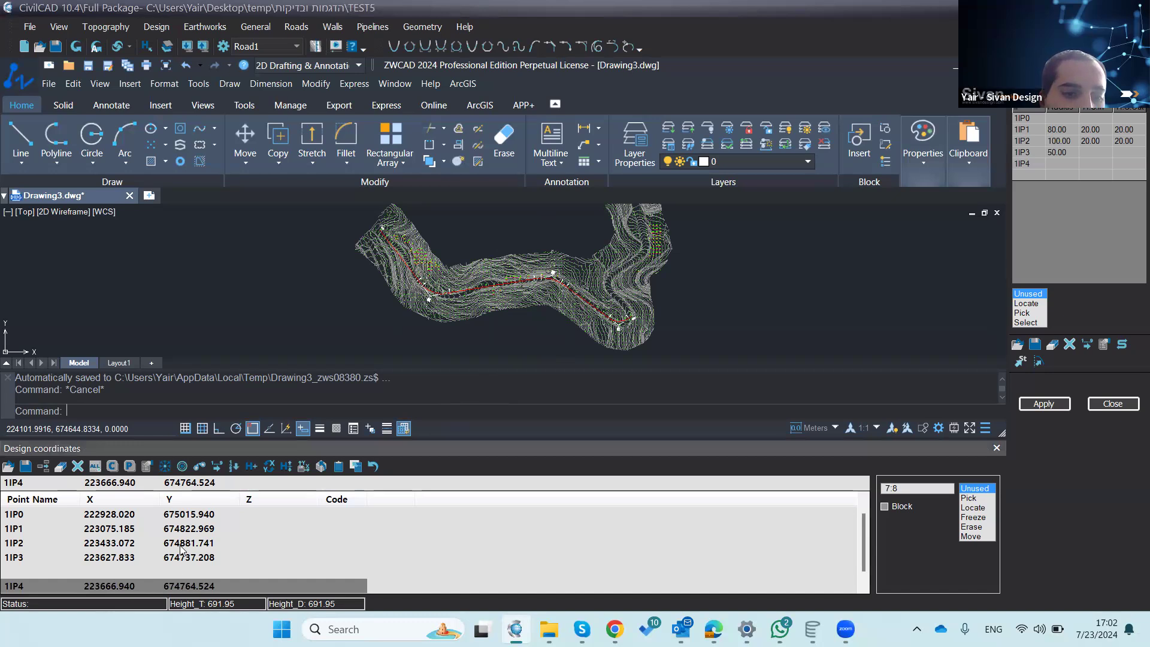
Step: Locate coordinate point 1IP4 in the drawing and inspect the end of Road1's alignment
click(181, 467)
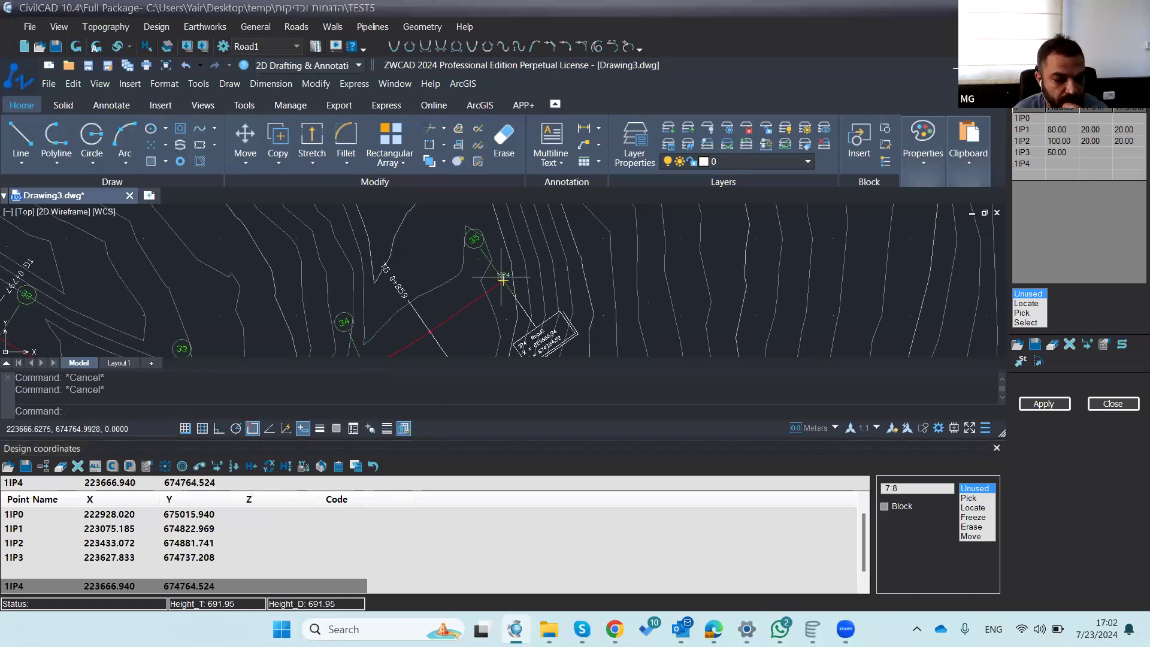
scroll(498, 272, up, 4)
scroll(503, 285, down, 5)
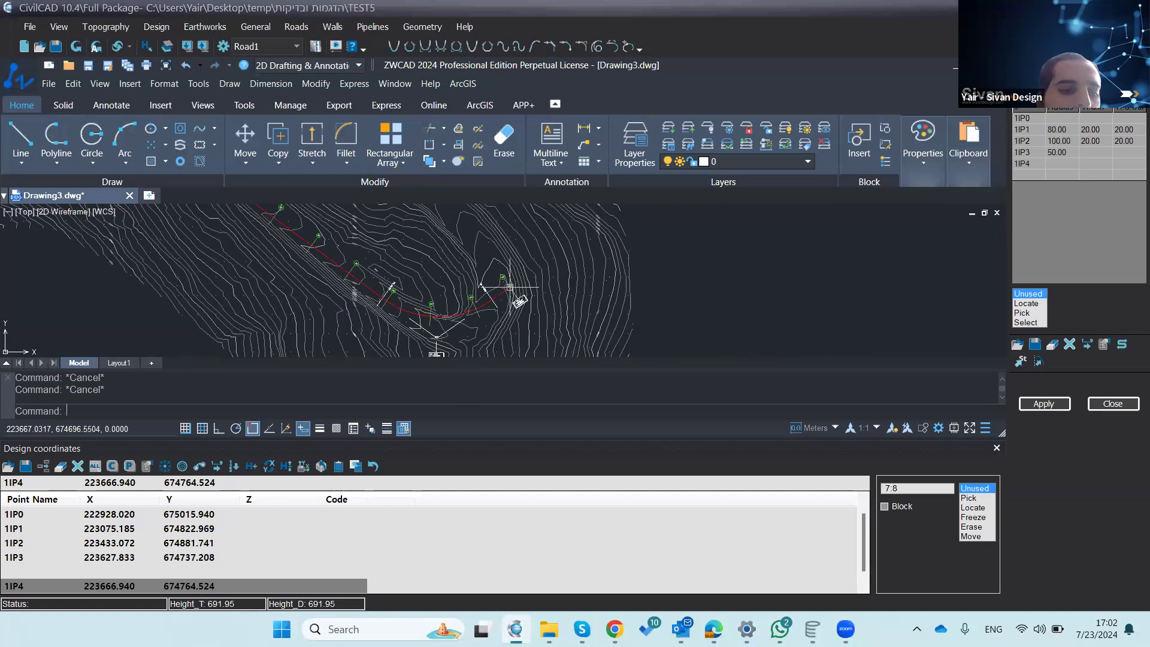
scroll(603, 317, down, 3)
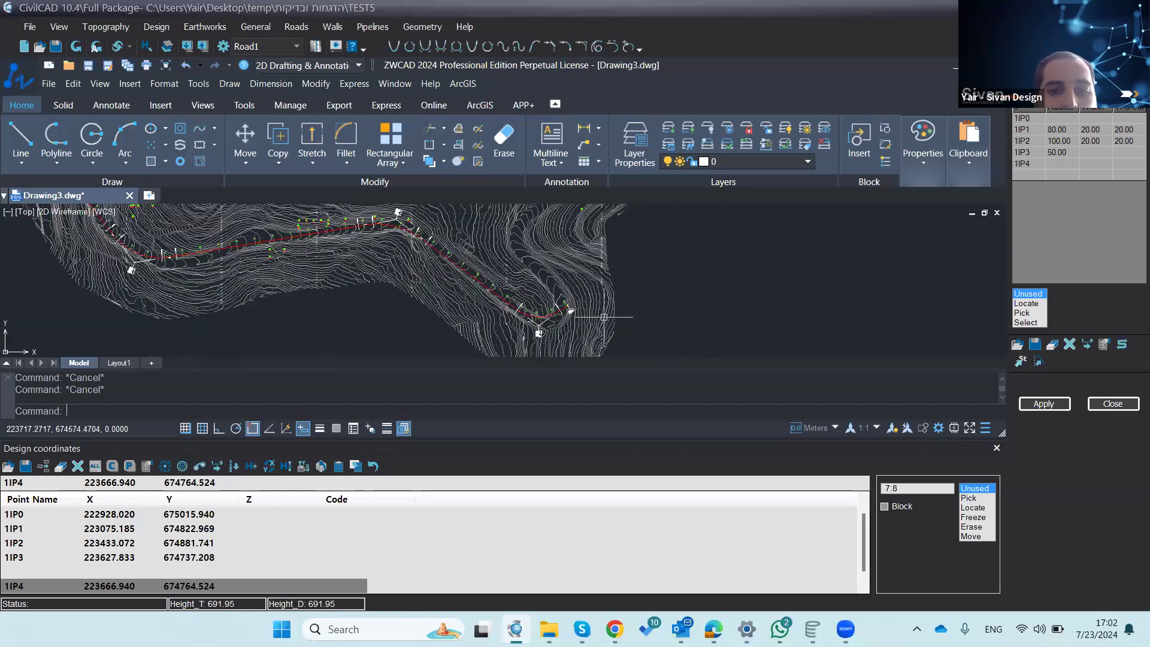
scroll(603, 317, down, 2)
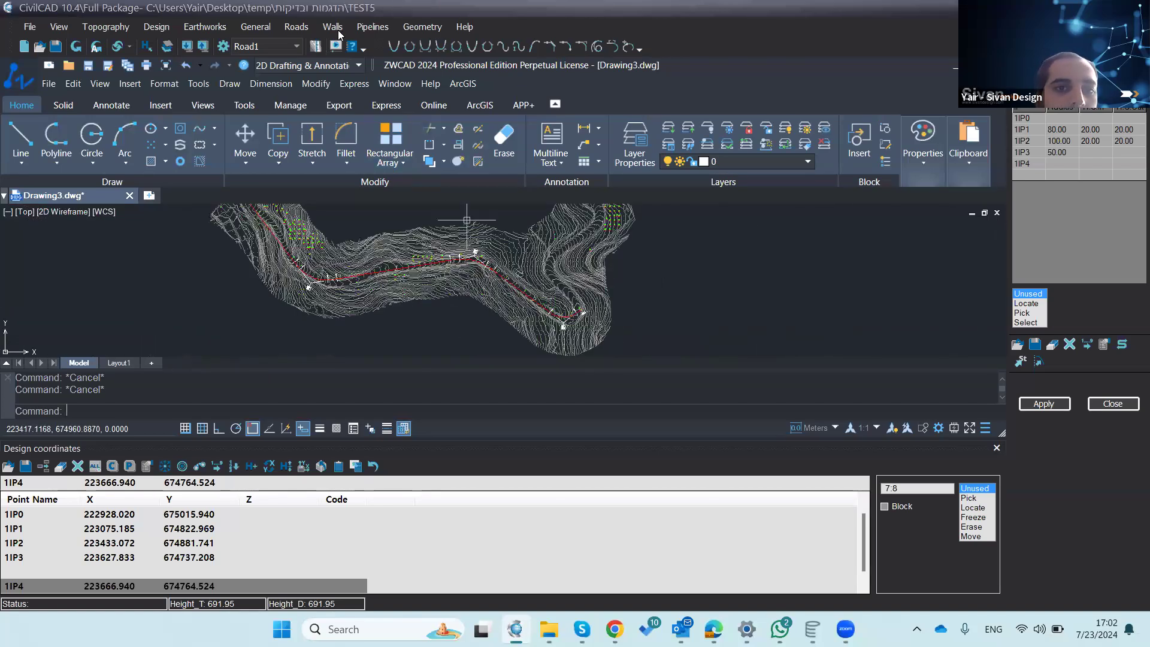
Step: Open Road1's cross sections and define them by stations in Format2, from 0 to 871.47 at 25 m steps, starting with name 0+000
click(295, 27)
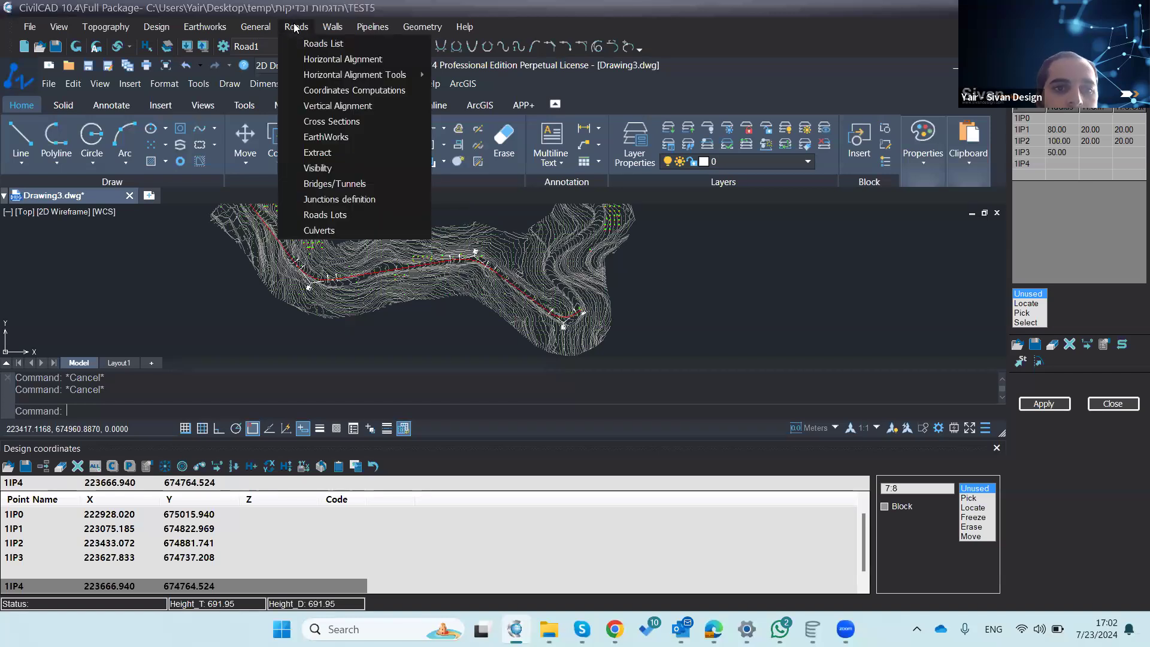
click(306, 122)
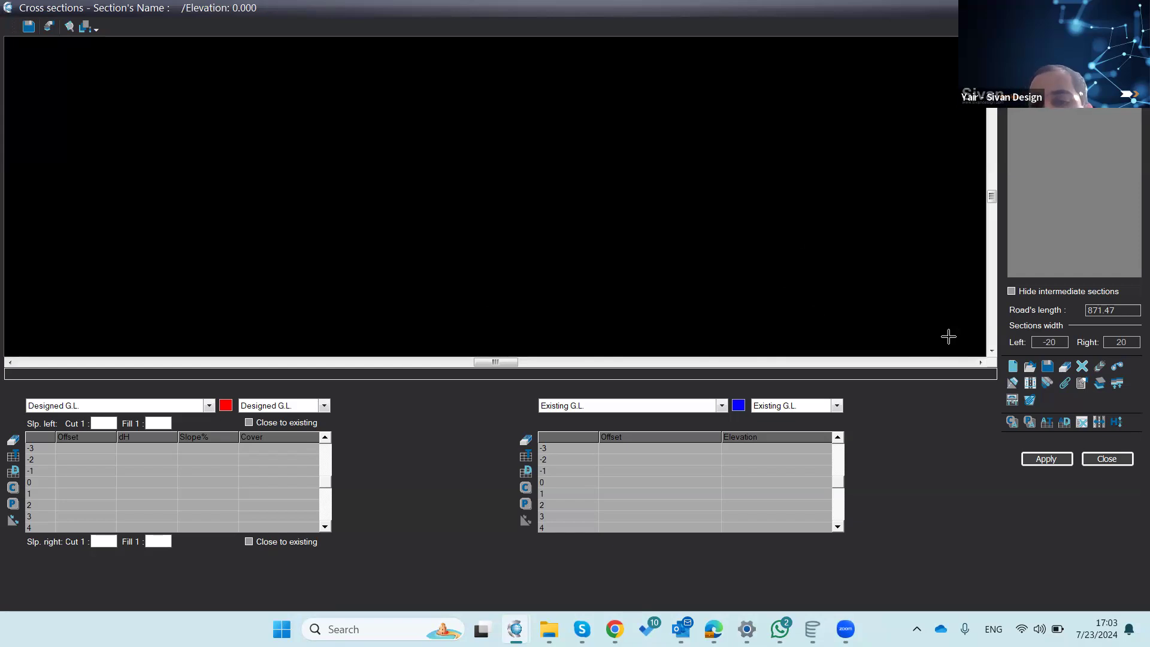
click(1012, 368)
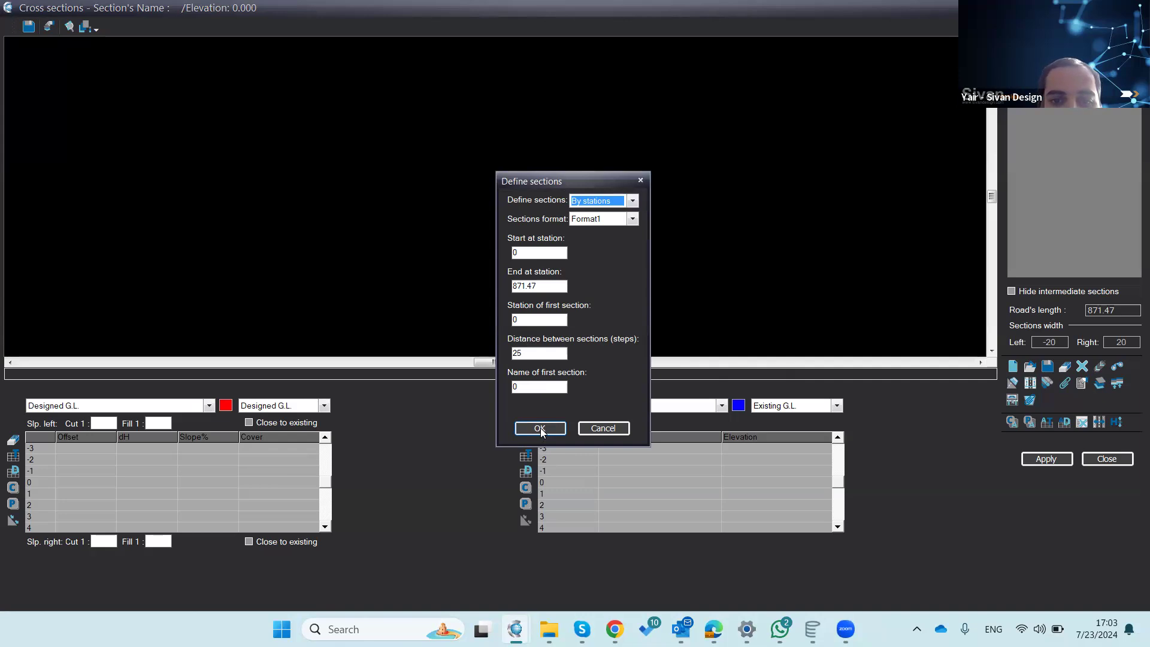
click(635, 221)
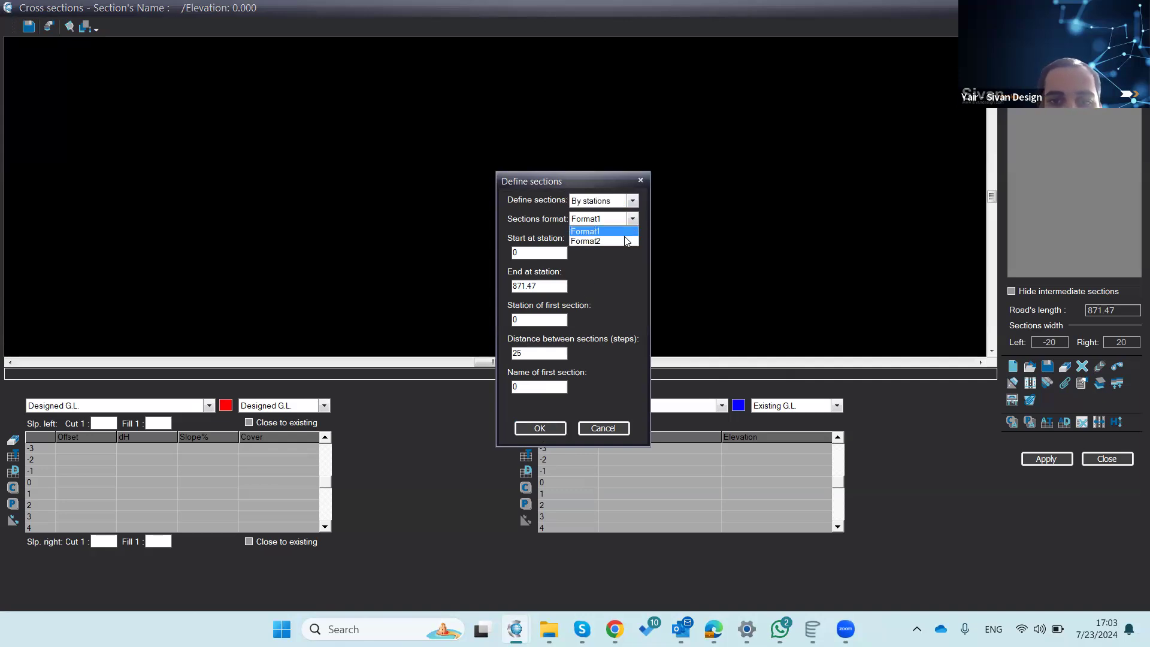
click(628, 238)
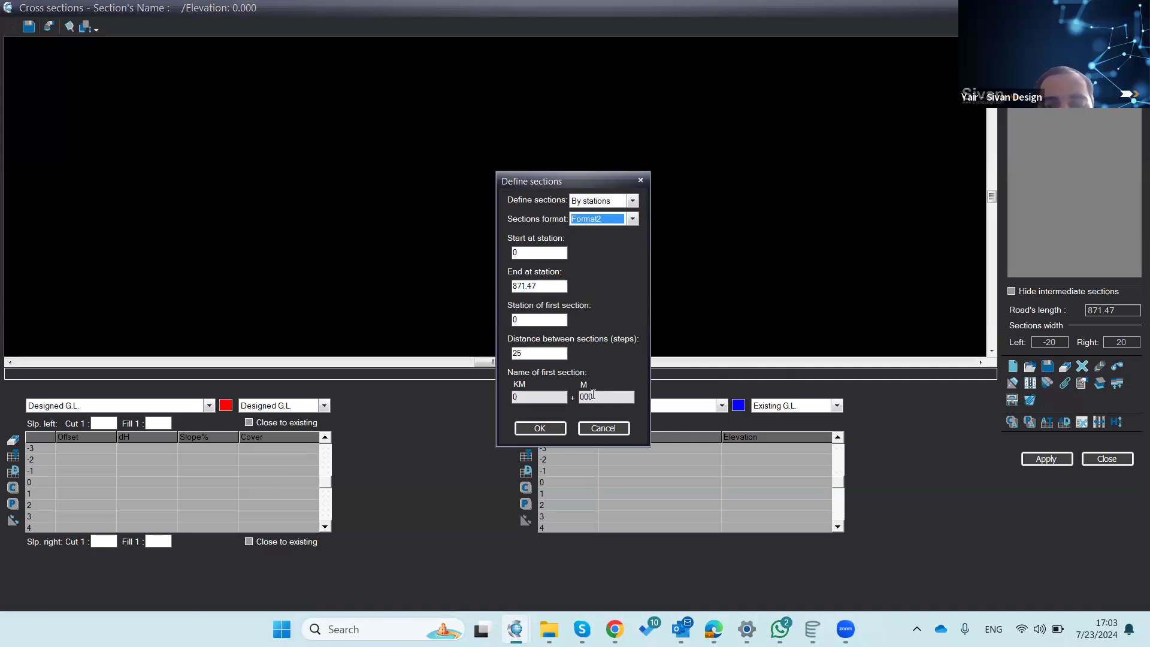
click(553, 430)
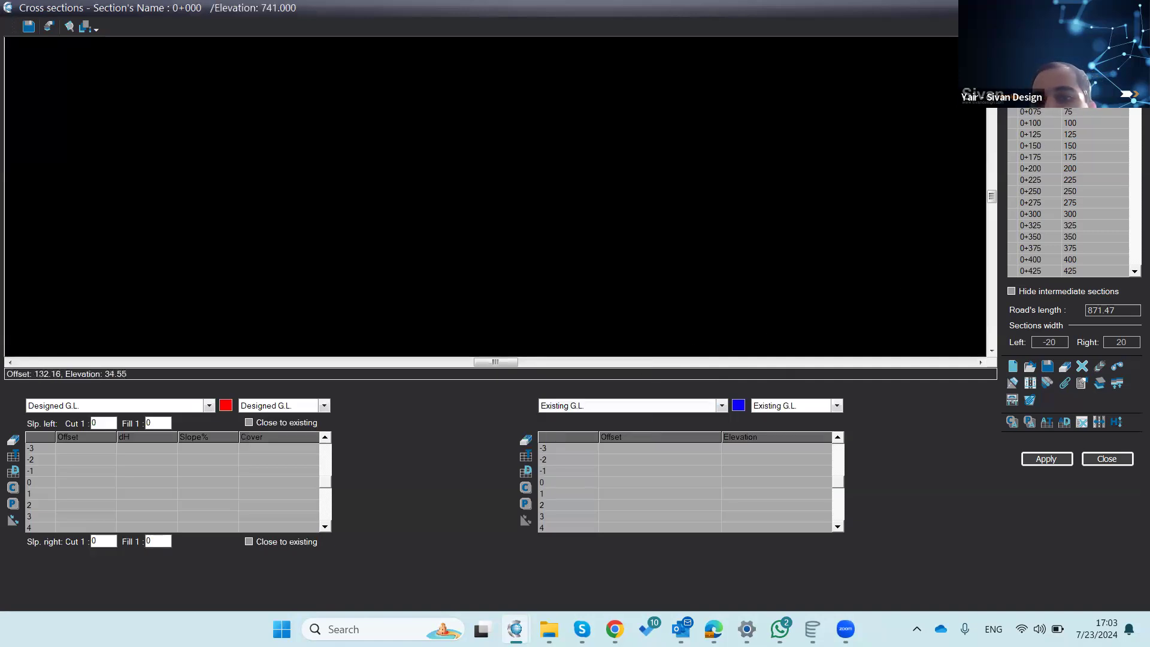
drag(1134, 79, 1131, 115)
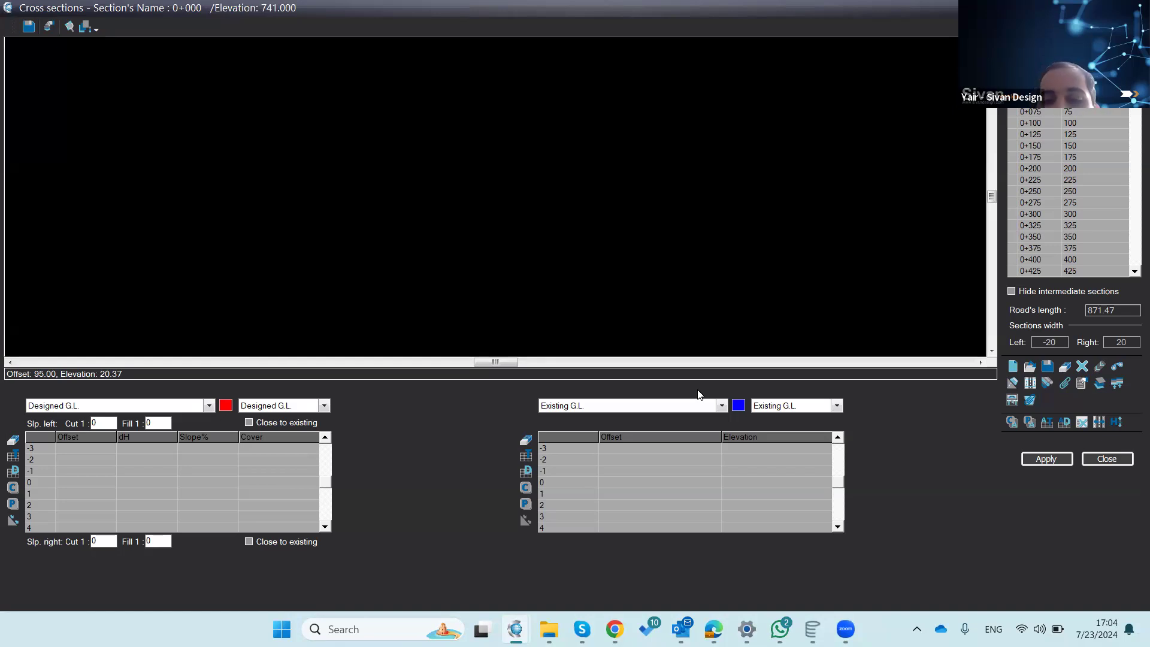
Step: Compute the existing ground for all cross sections into the Existing G.L table
click(1047, 422)
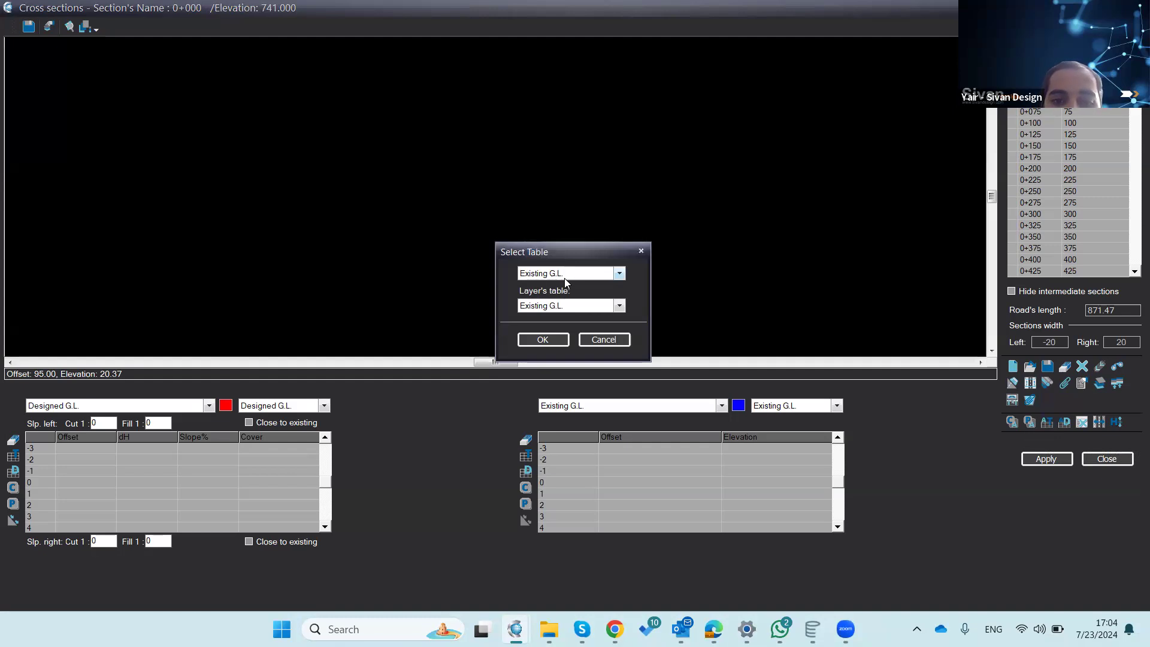
click(542, 340)
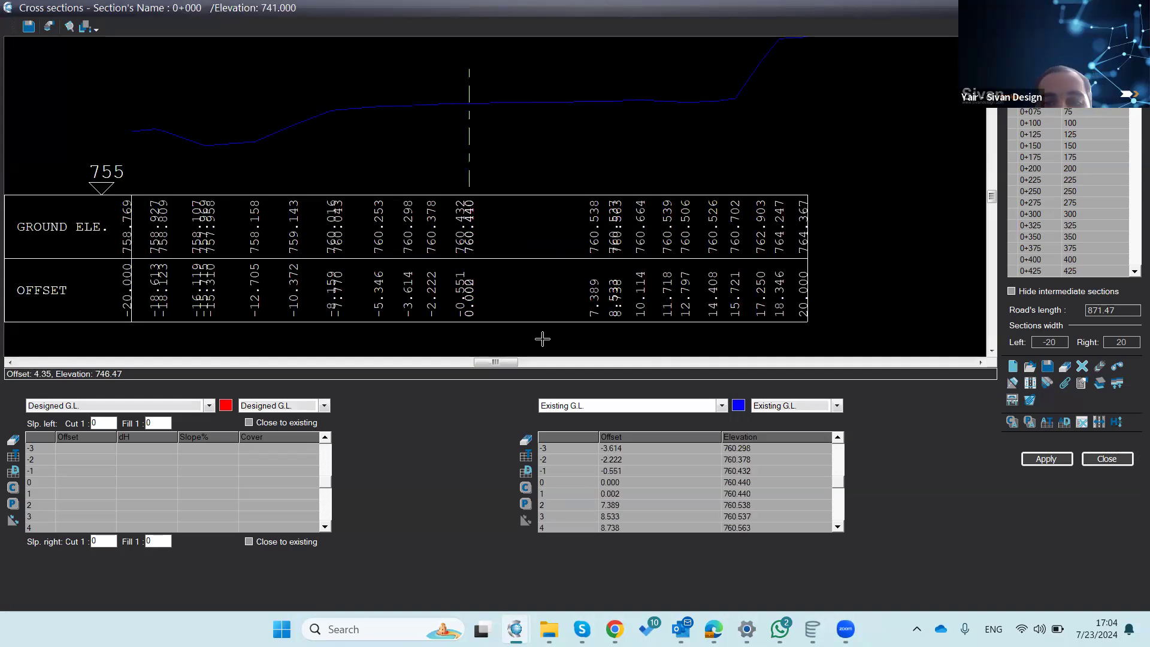
scroll(499, 307, down, 2)
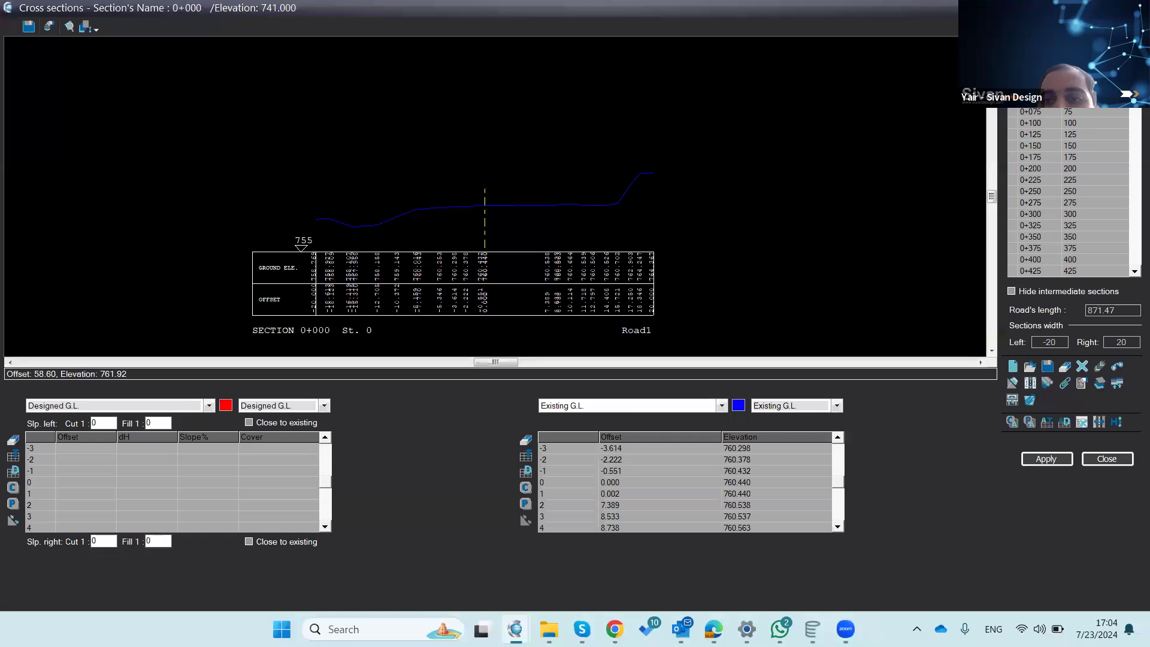
Step: Examine the existing ground profile in several cross sections from 0+050 through 0+250
click(1029, 88)
click(1083, 99)
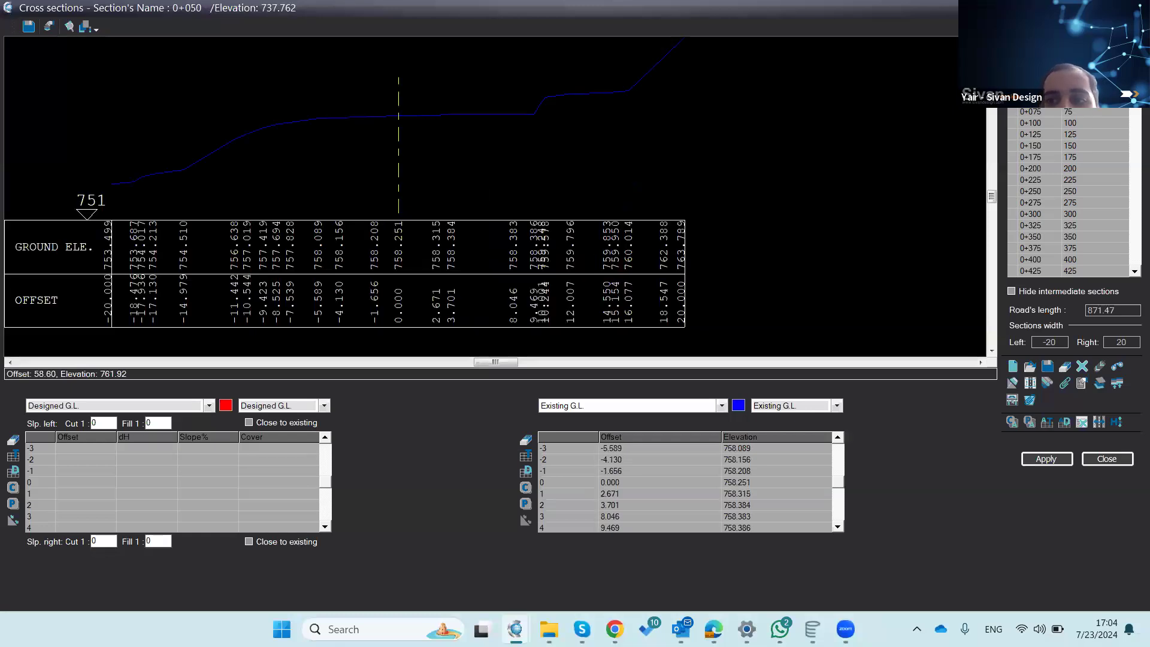
click(1083, 110)
click(1083, 121)
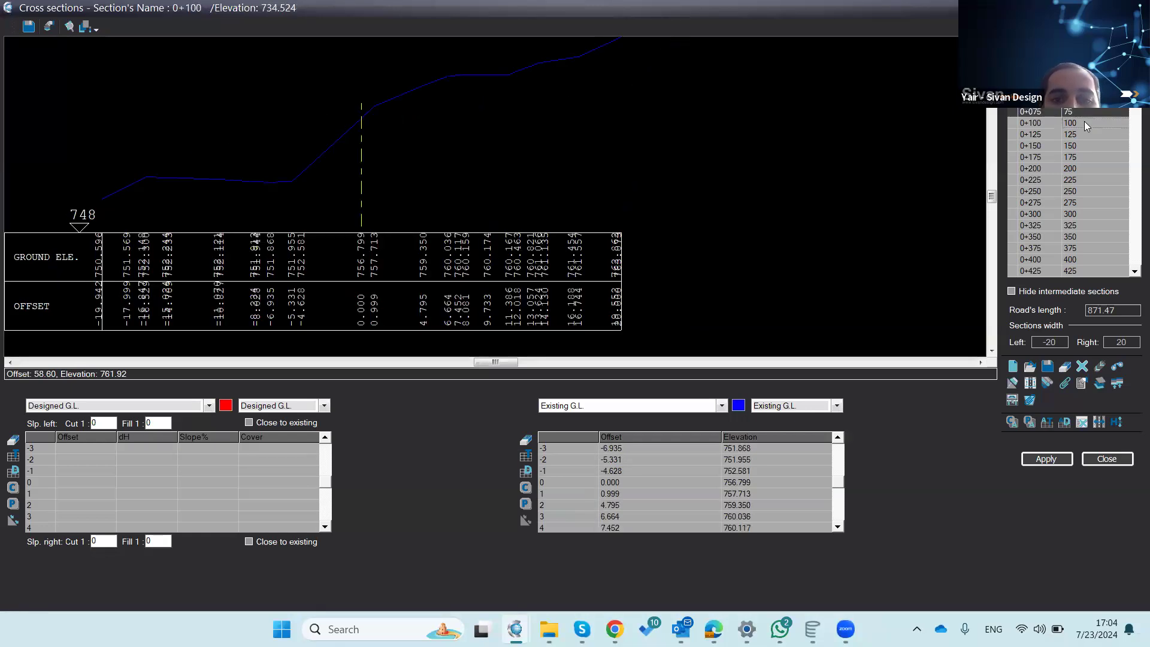
click(1086, 161)
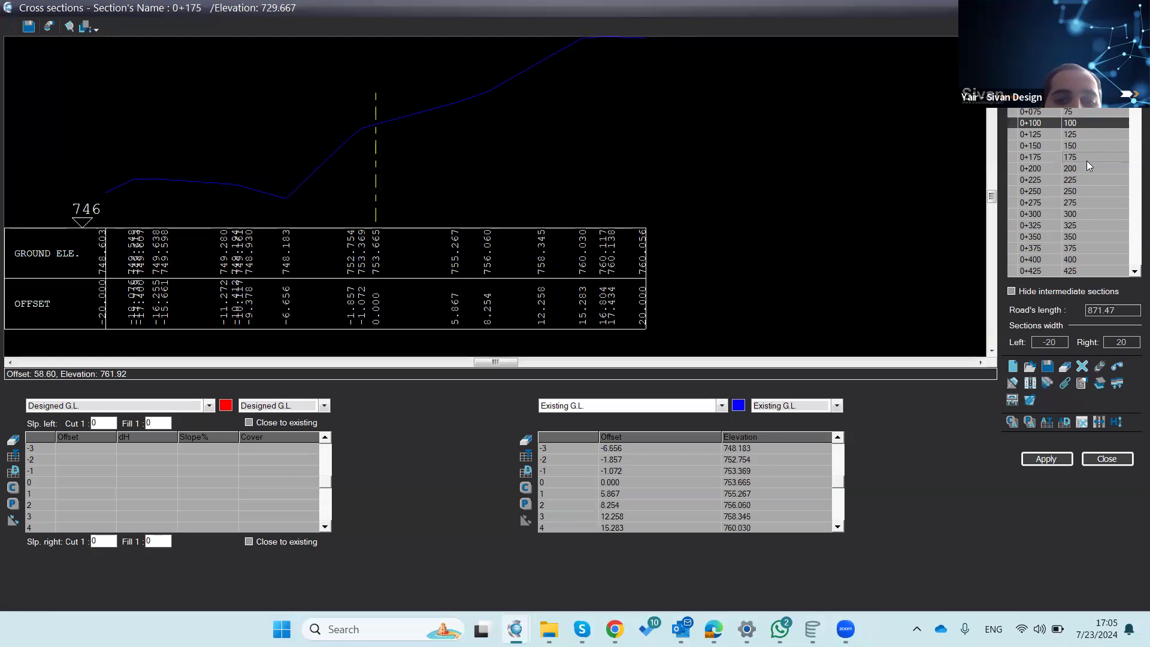
click(1083, 192)
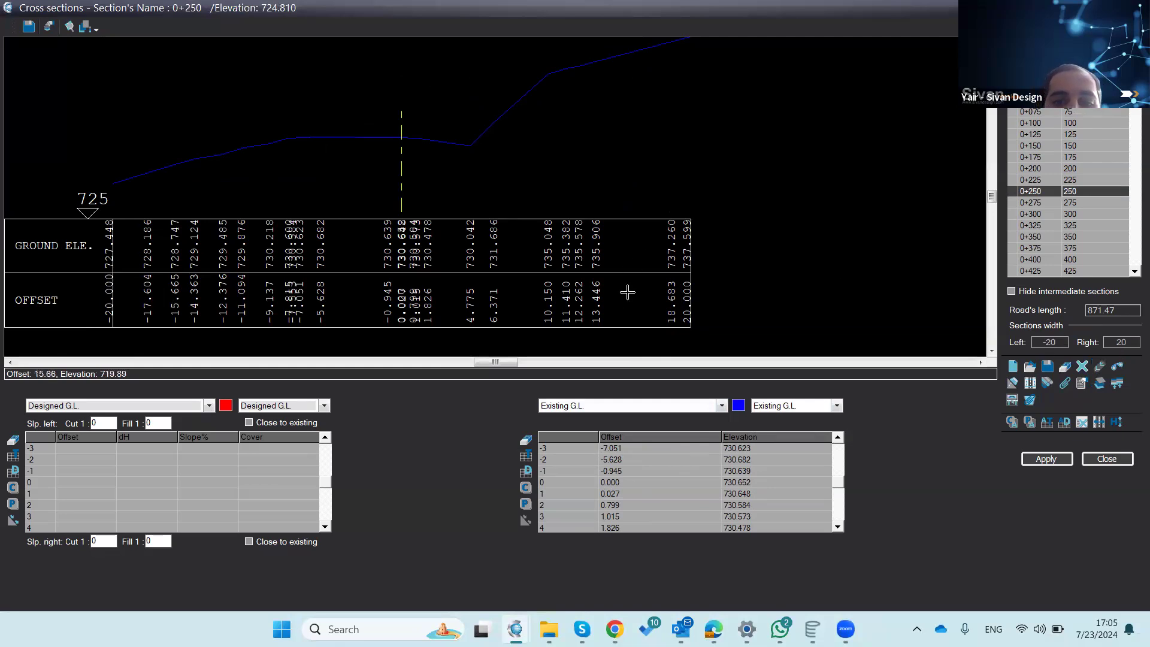
scroll(626, 292, down, 1)
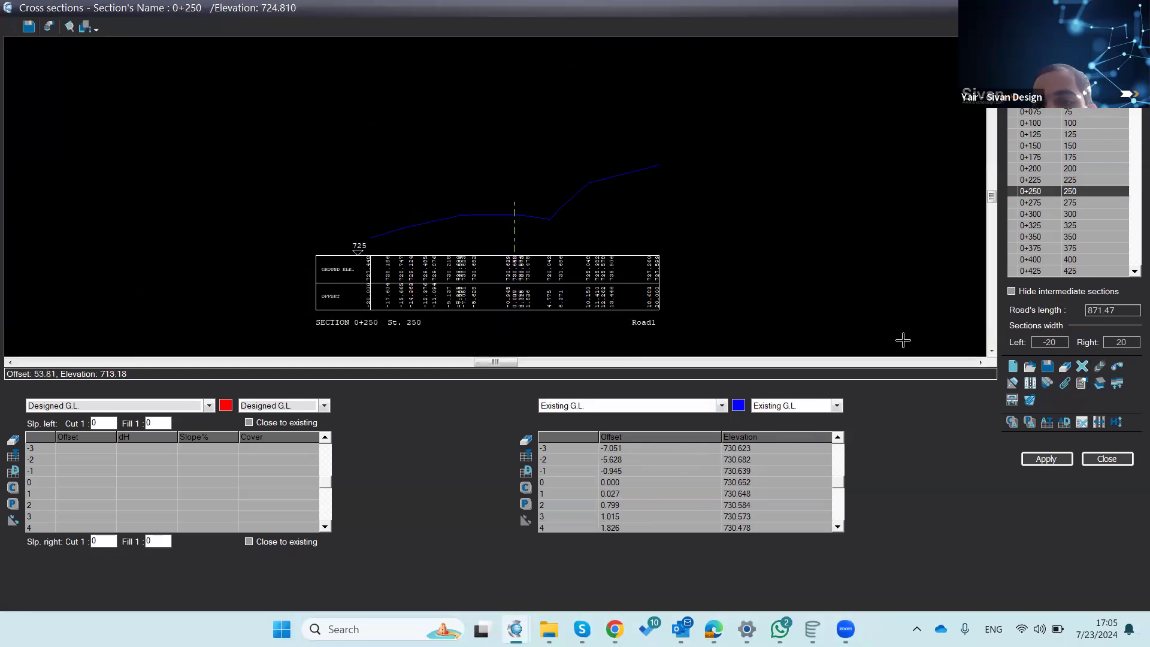
Step: Set the sections width to -40 left and 40 right, and recompute the Existing G.L data over the old data
click(1083, 386)
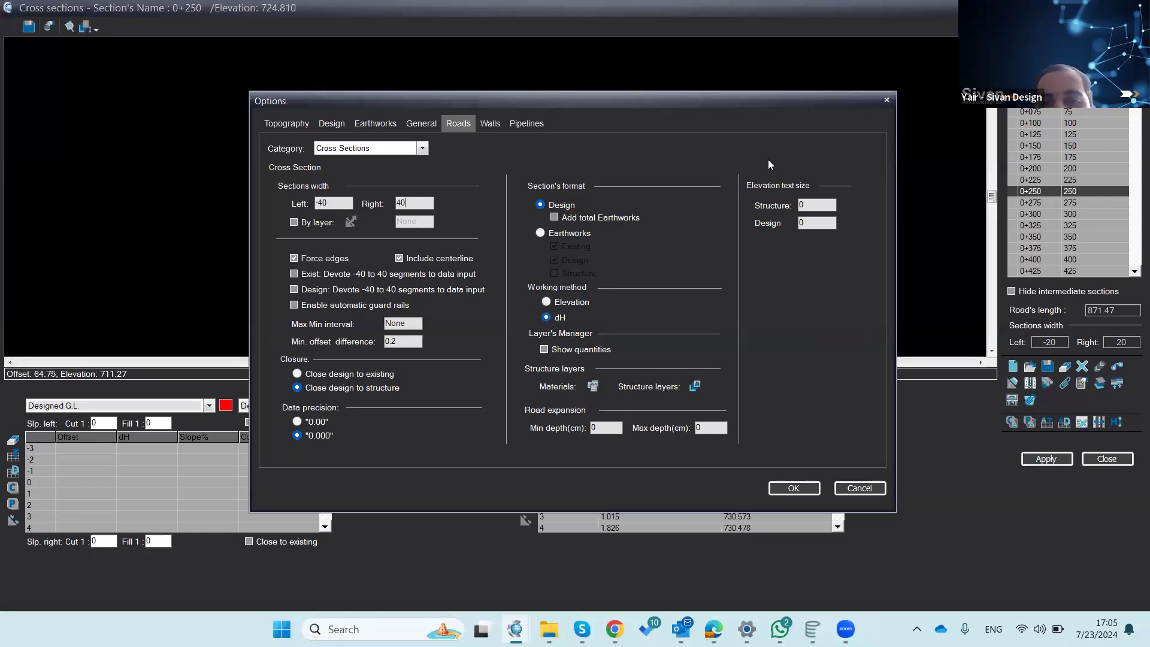
click(782, 488)
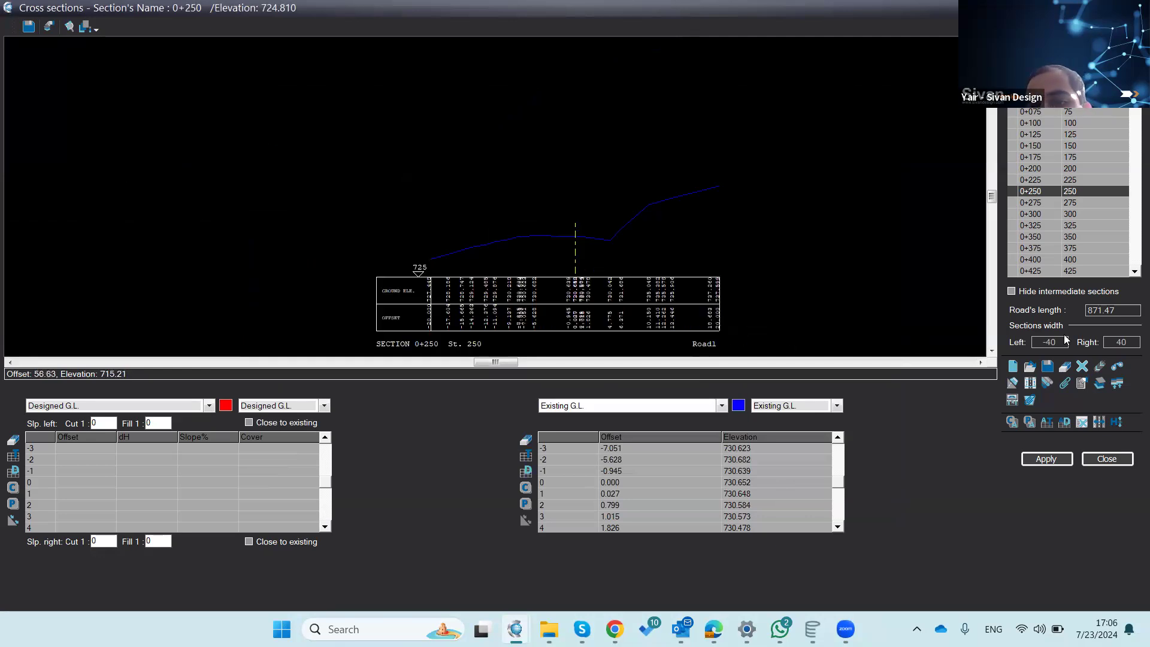
click(1042, 422)
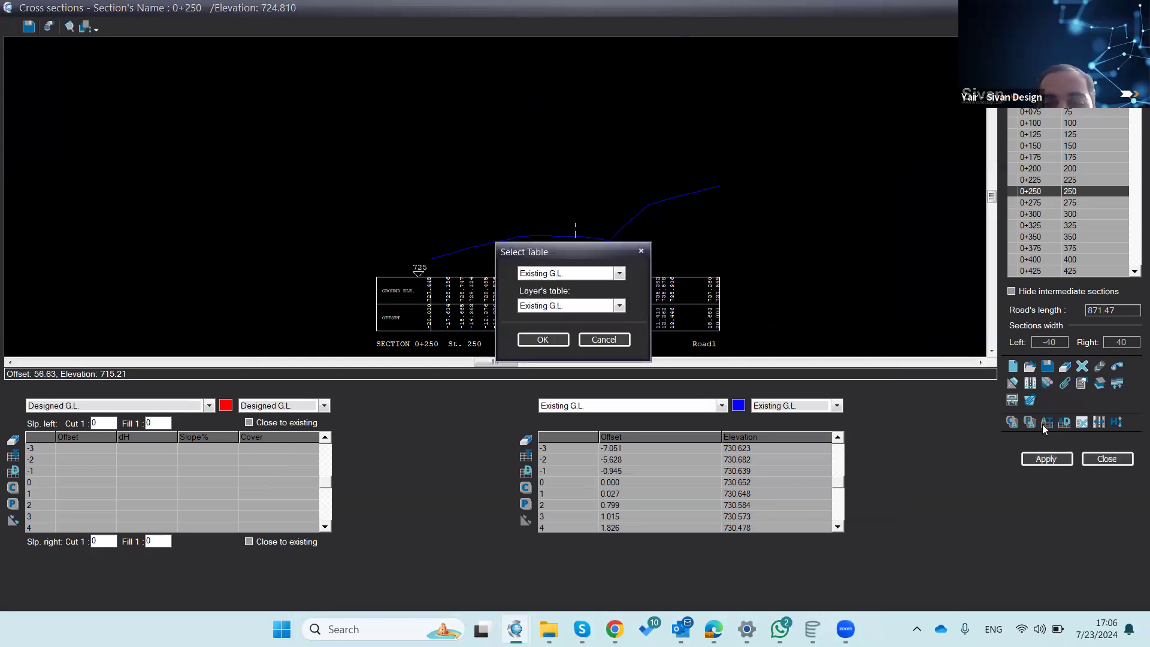
click(534, 342)
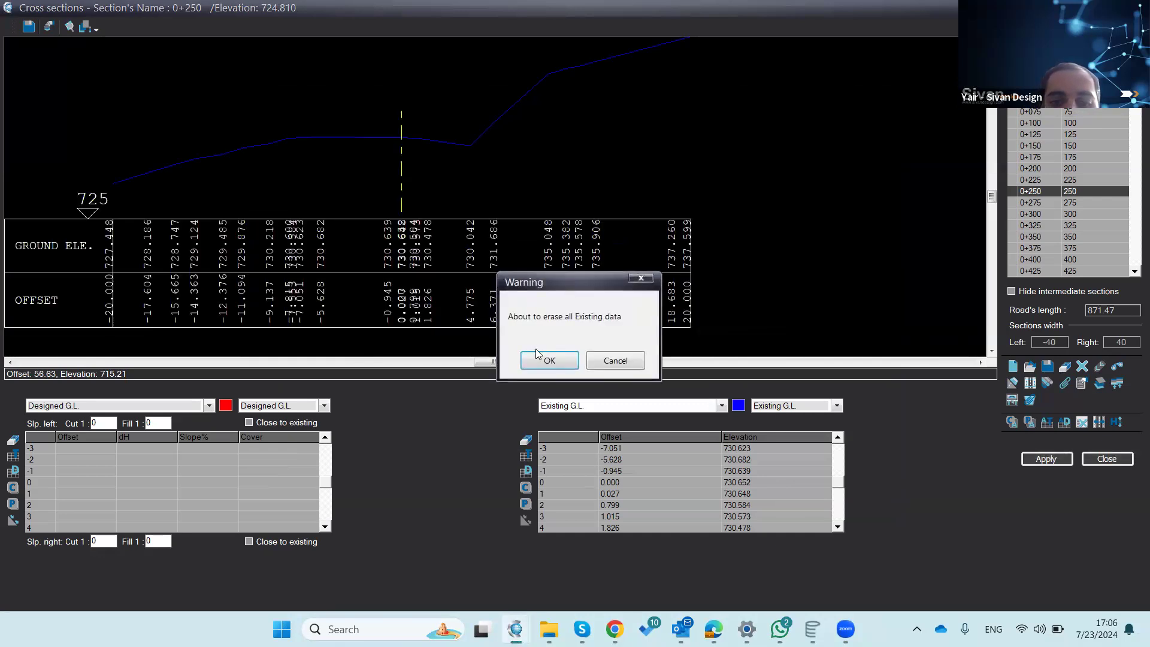
click(559, 361)
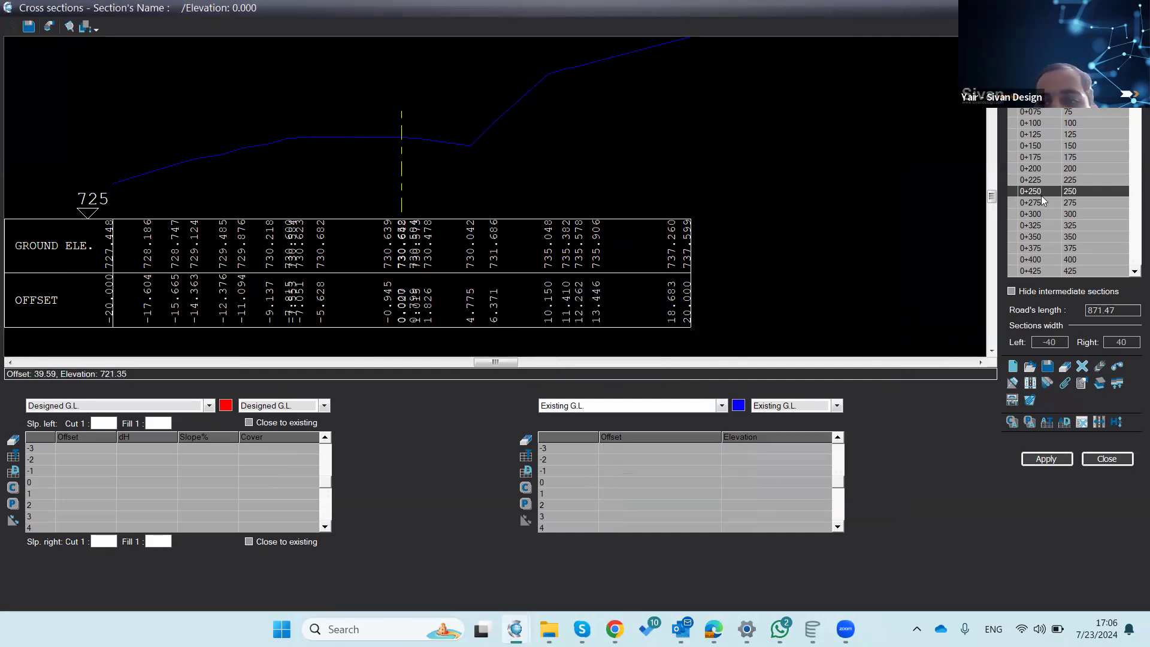
Step: Check the widened ground profiles of sections 0+225, 0+250 and 0+275, including the outermost offsets of section 0+275
click(1033, 179)
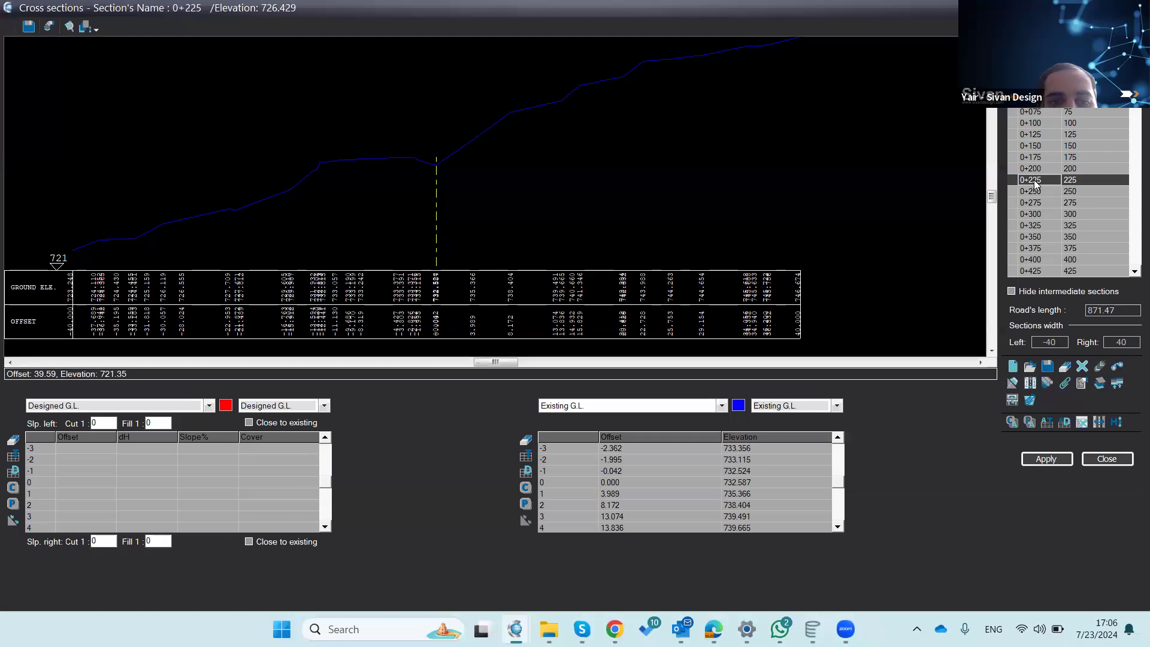
click(1029, 192)
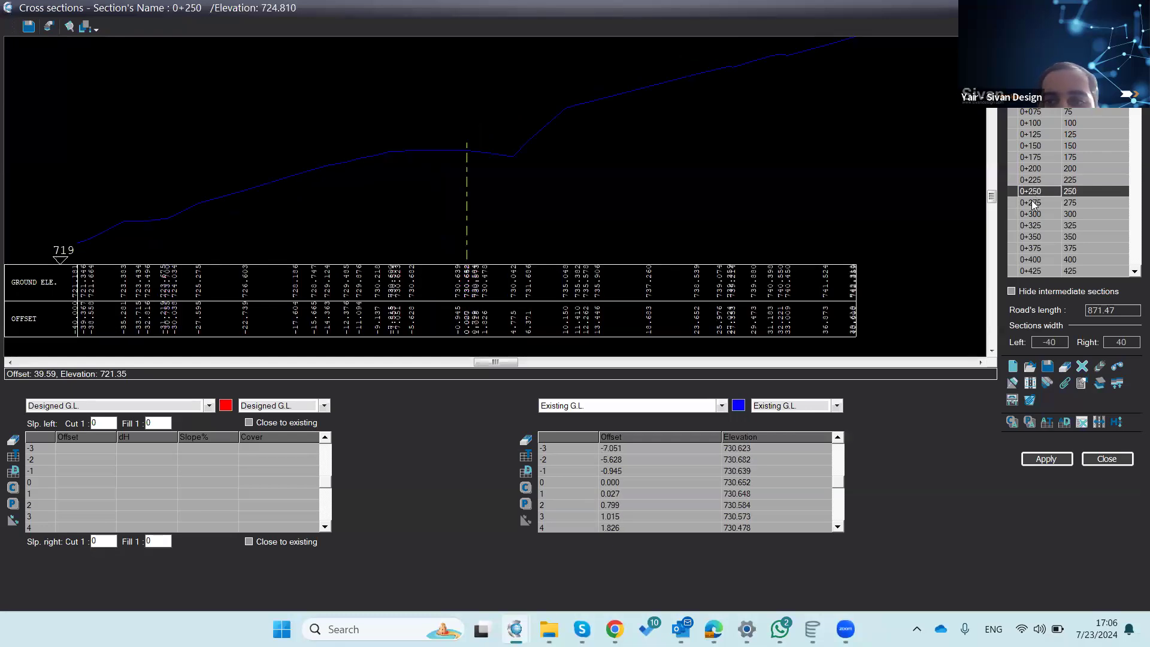
click(1031, 202)
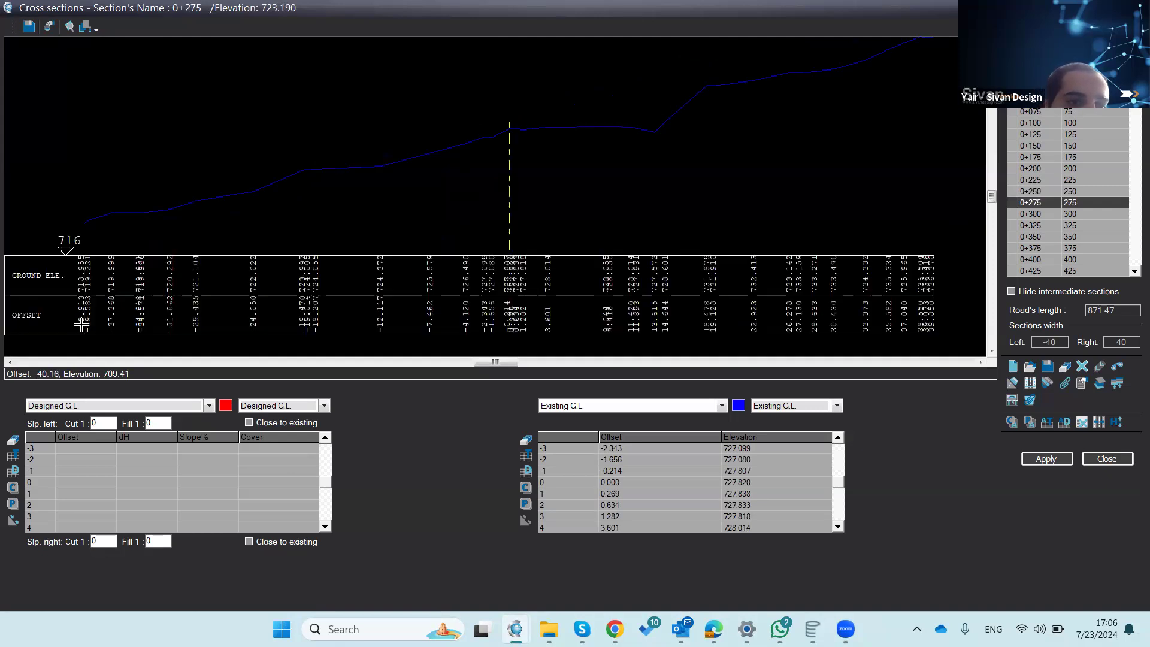
scroll(81, 324, up, 4)
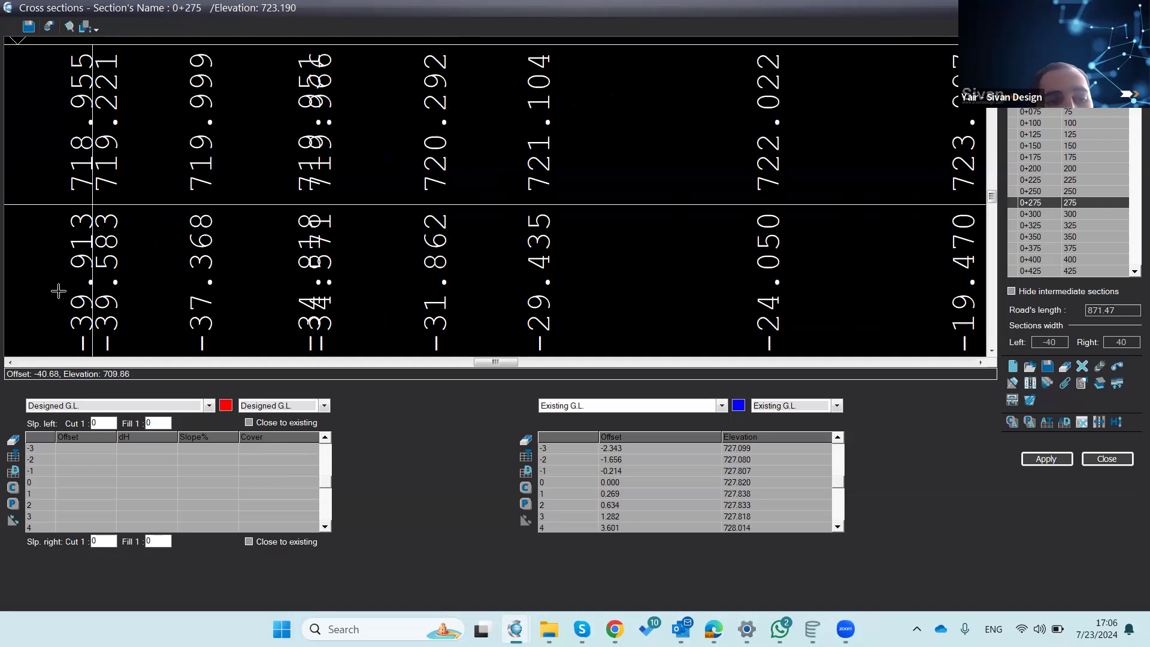
scroll(61, 296, down, 3)
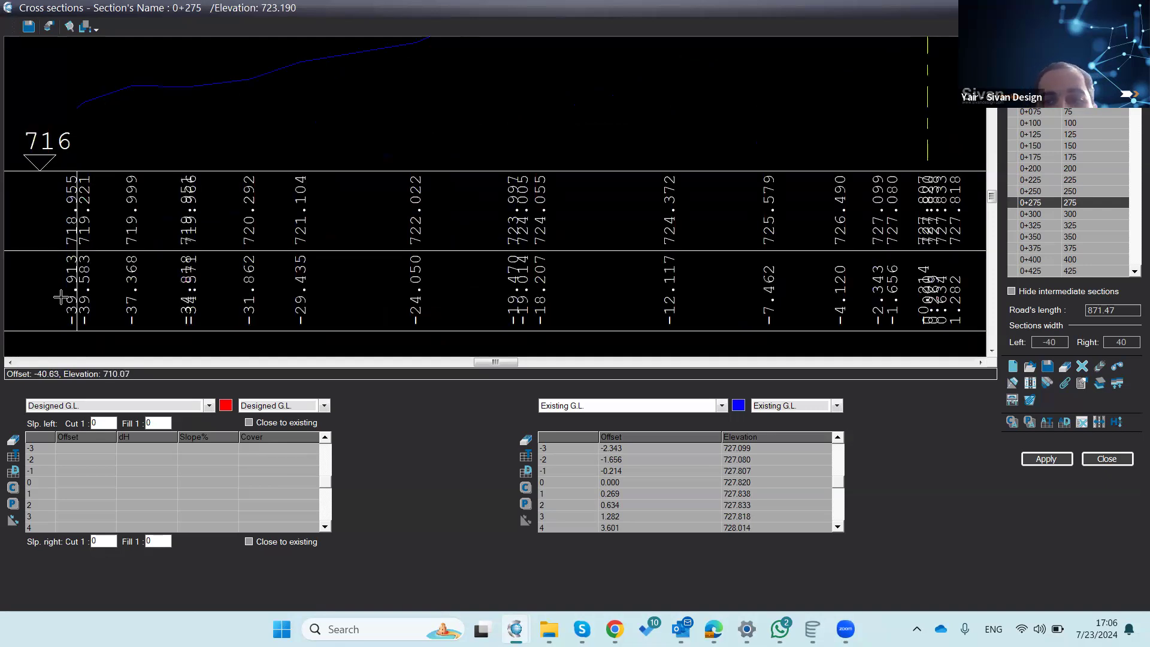
scroll(61, 296, down, 3)
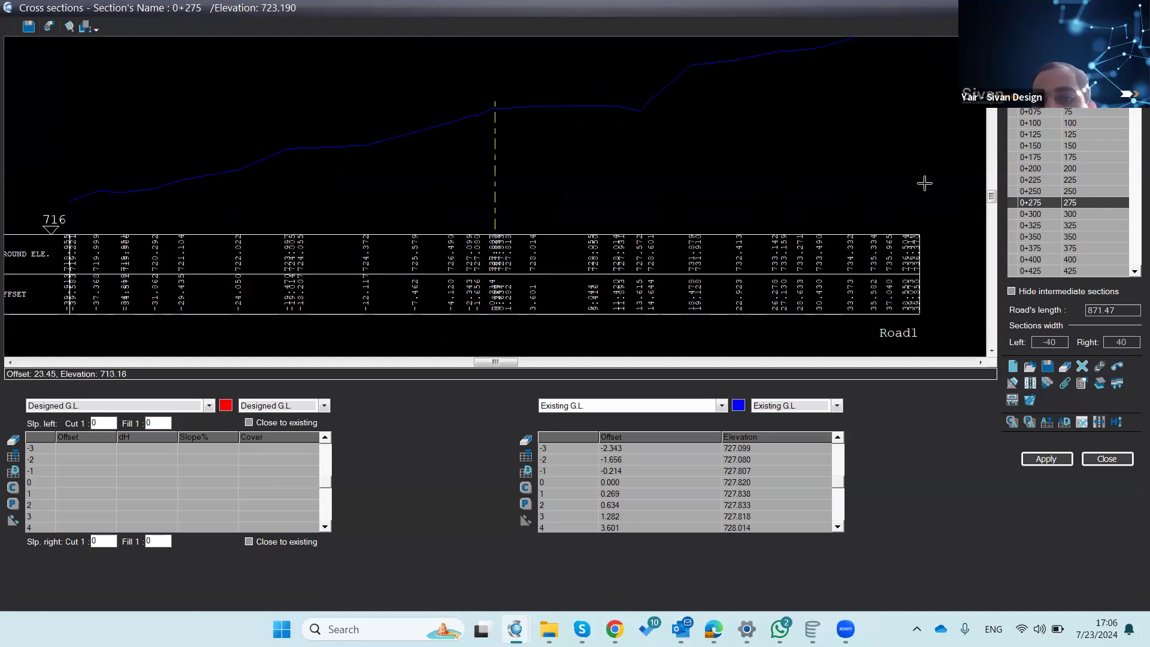
Step: Display the last cross section, 0+871, and return to the first section, 0+000
drag(1133, 118, 1122, 258)
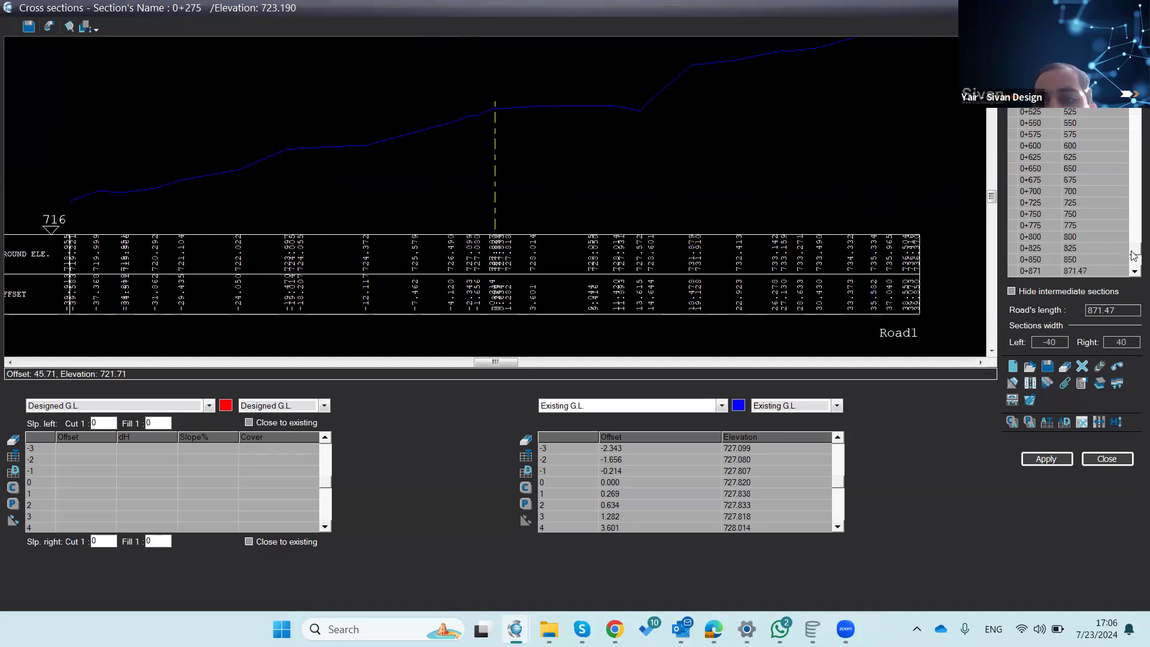
click(1099, 271)
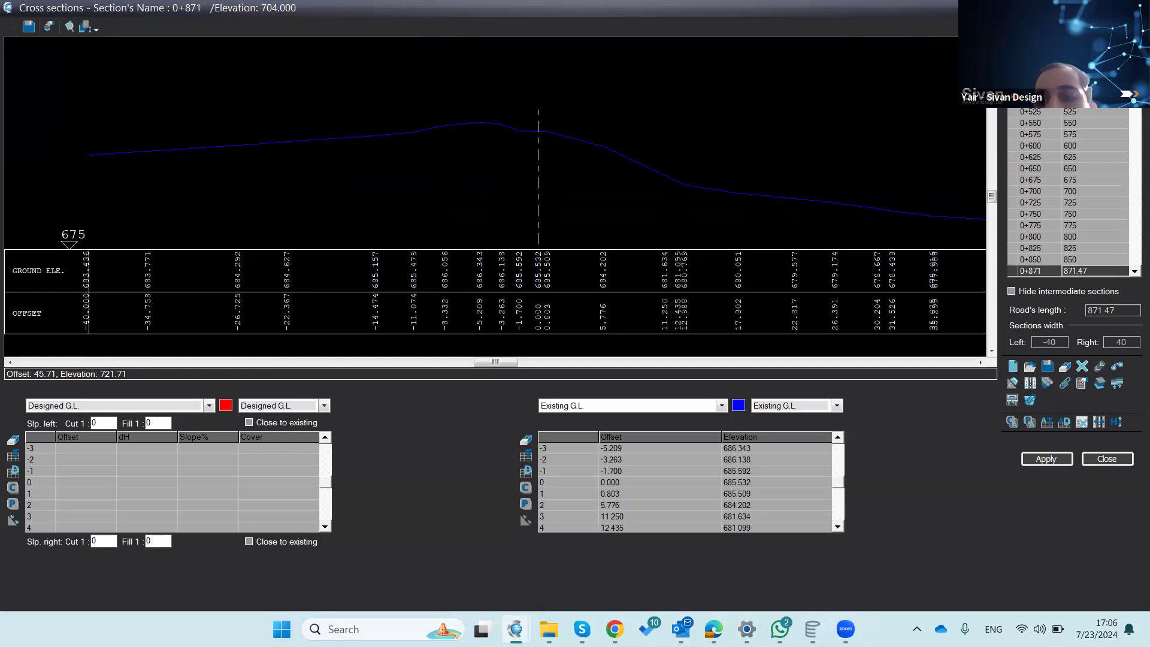
drag(1134, 258, 1133, 96)
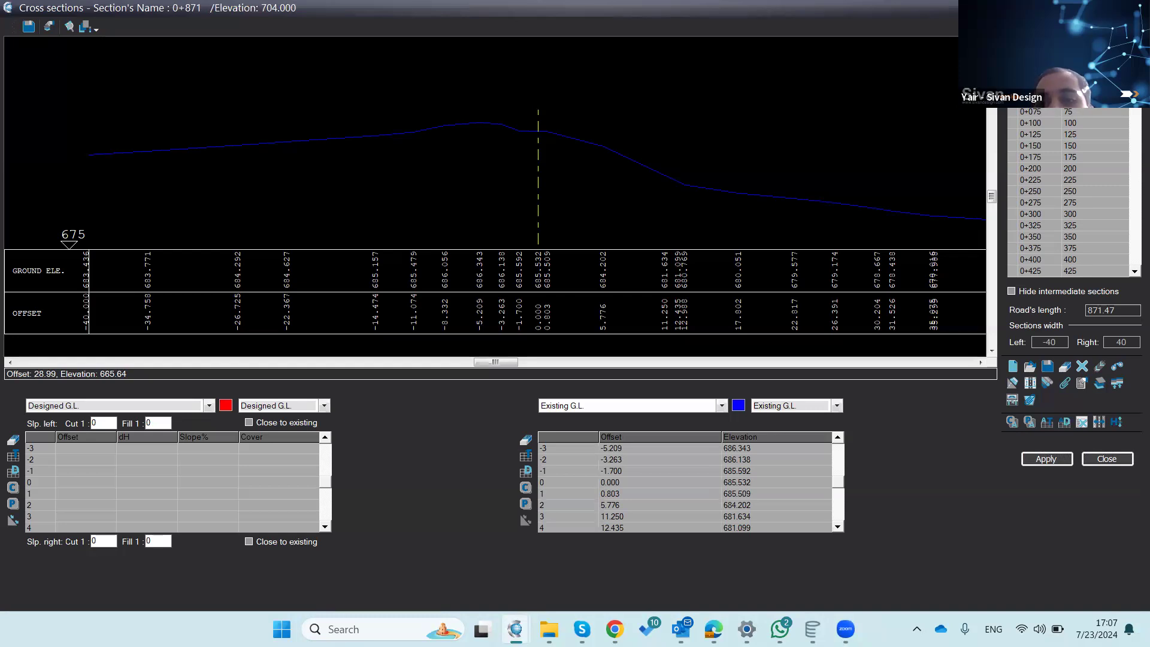
click(1030, 78)
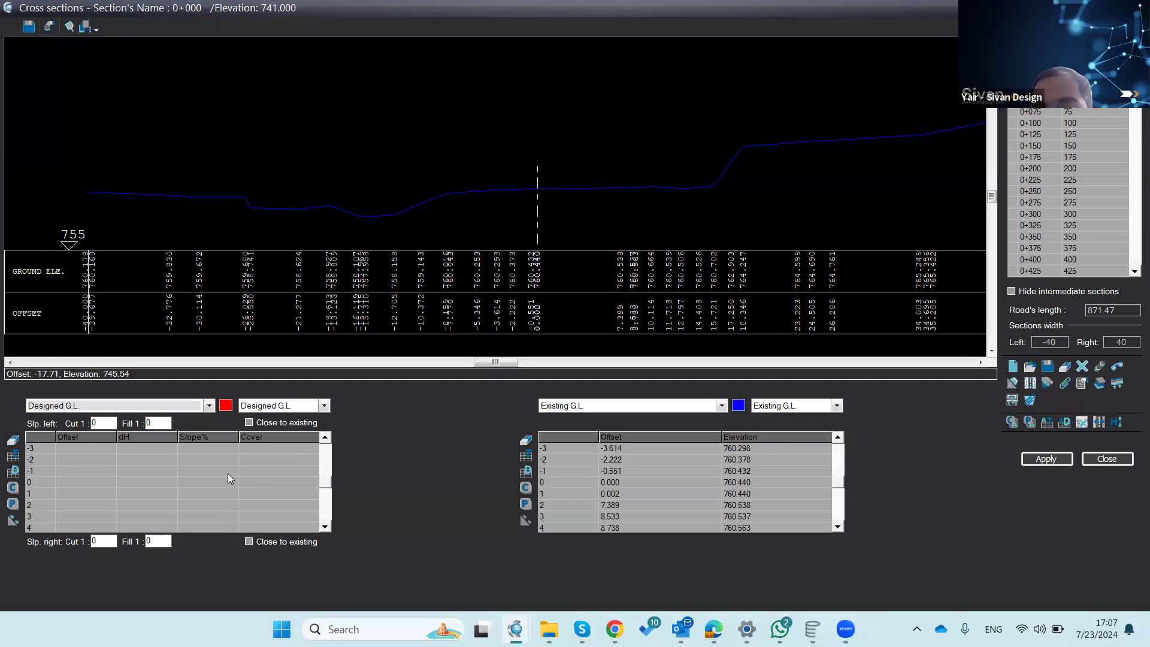
Step: Start loading a roads template and browse to the Templates folder of CivilCAD 10.3
click(1030, 366)
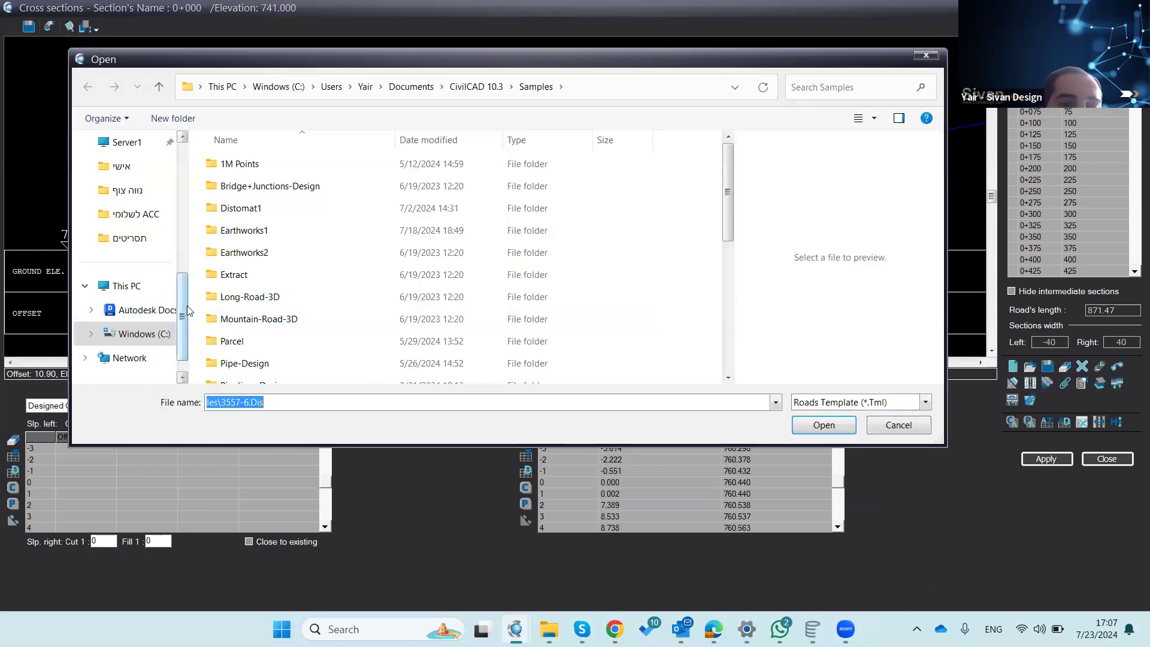
scroll(185, 306, up, 1)
scroll(180, 269, up, 5)
click(139, 362)
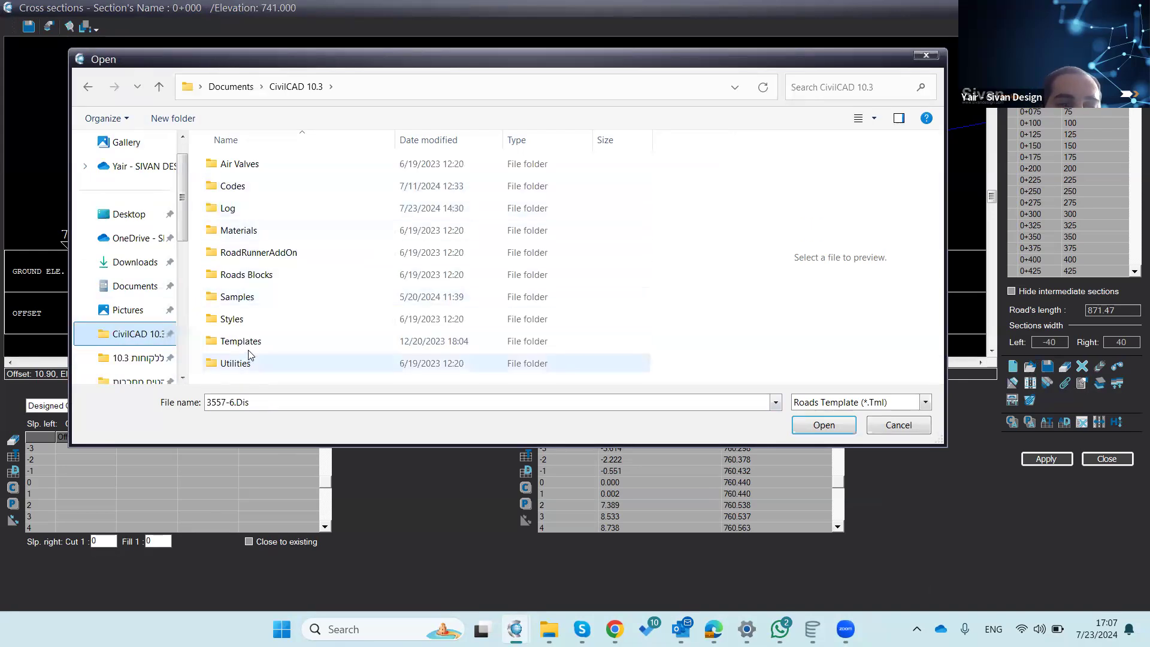
double_click(243, 341)
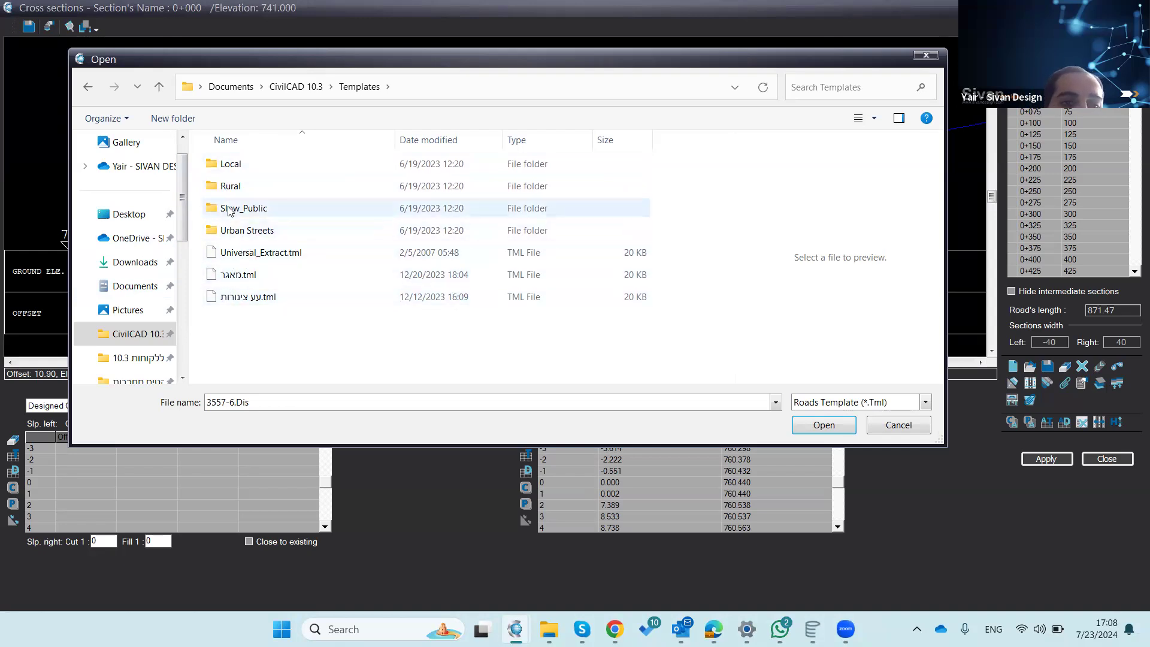
Step: Look through the road templates available in the Local and Rural folders
click(227, 163)
double_click(227, 163)
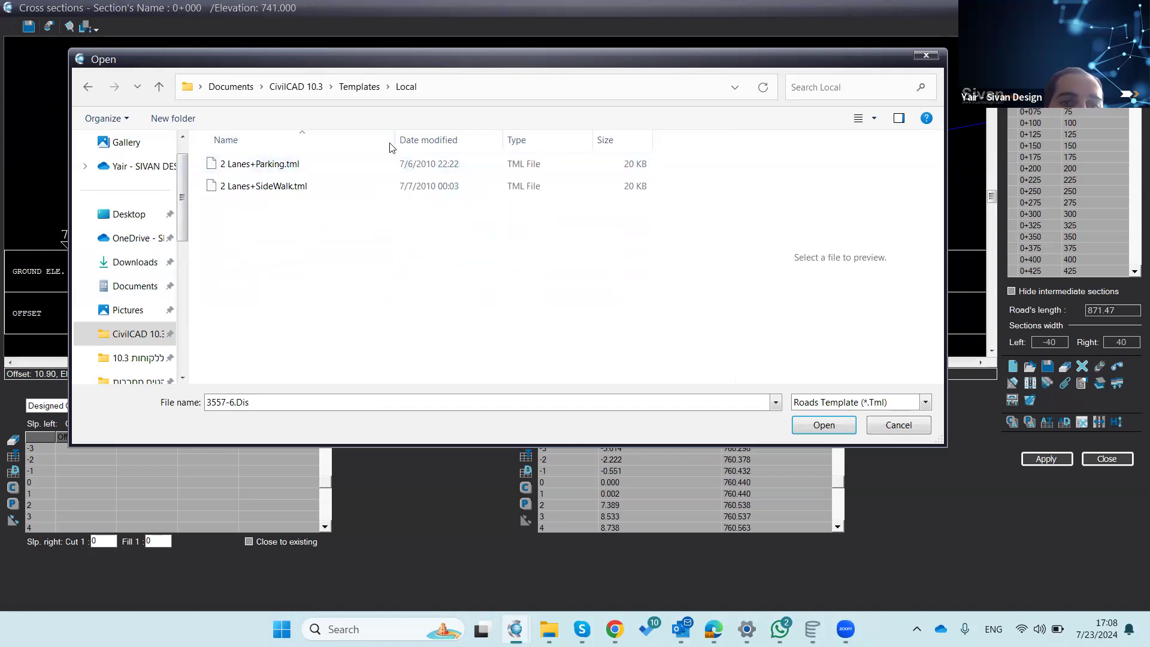
click(360, 86)
double_click(259, 192)
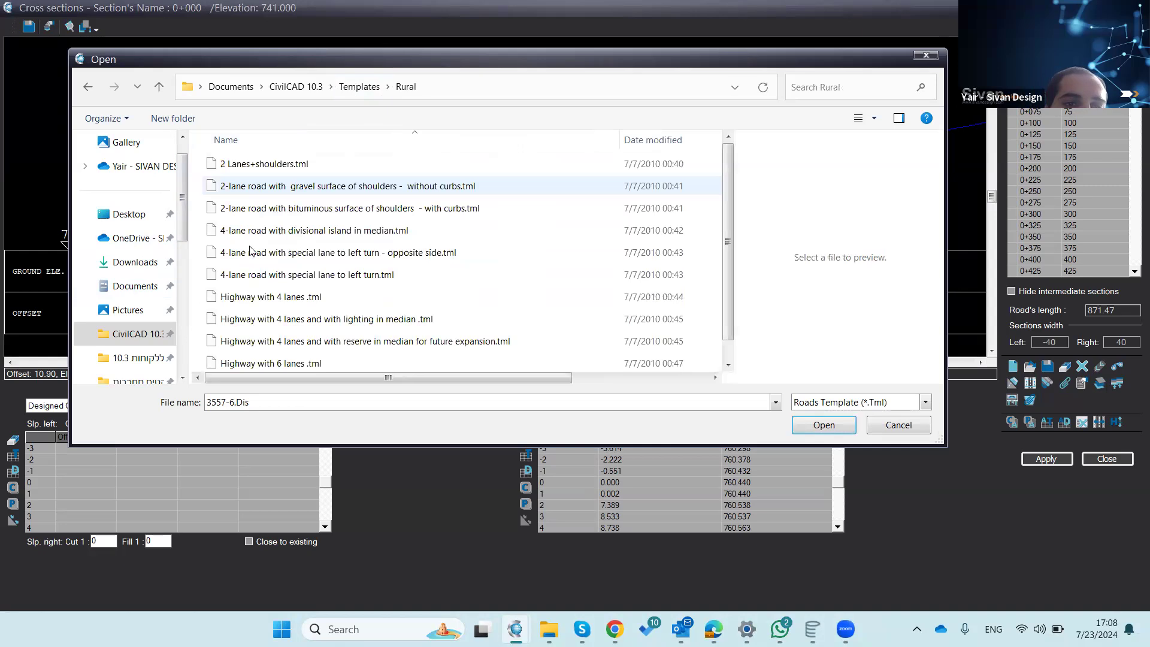
drag(725, 260, 705, 244)
click(383, 210)
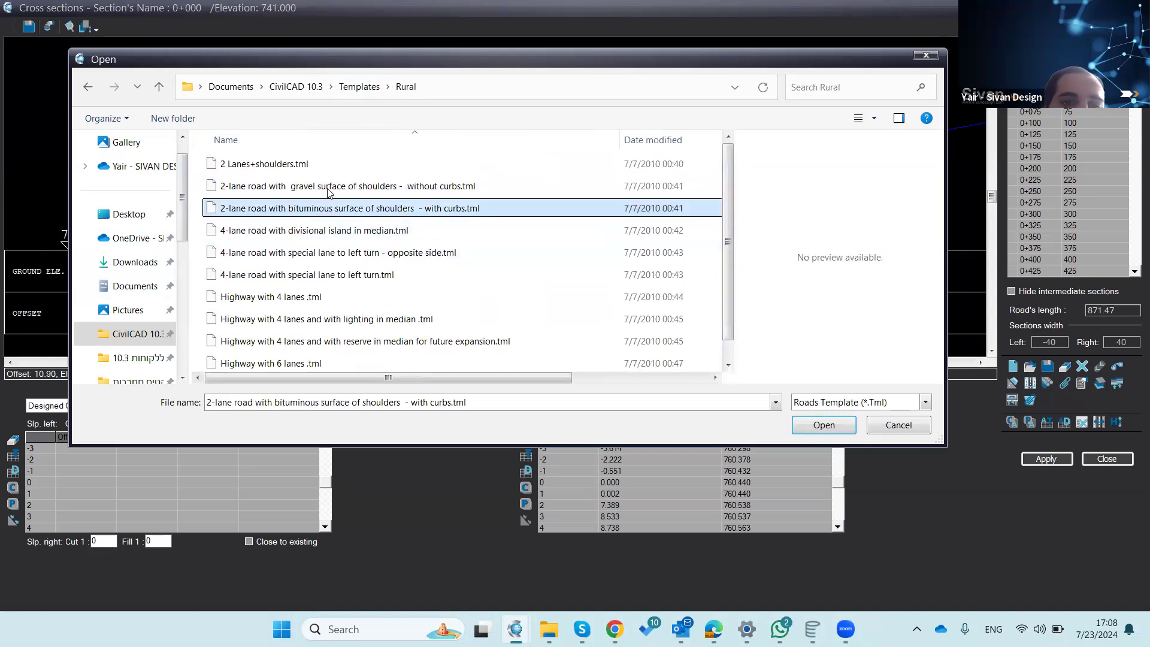
Step: Load the template 2 Lanes+SideWalk.tml from the Local templates folder into section 0+000
click(351, 87)
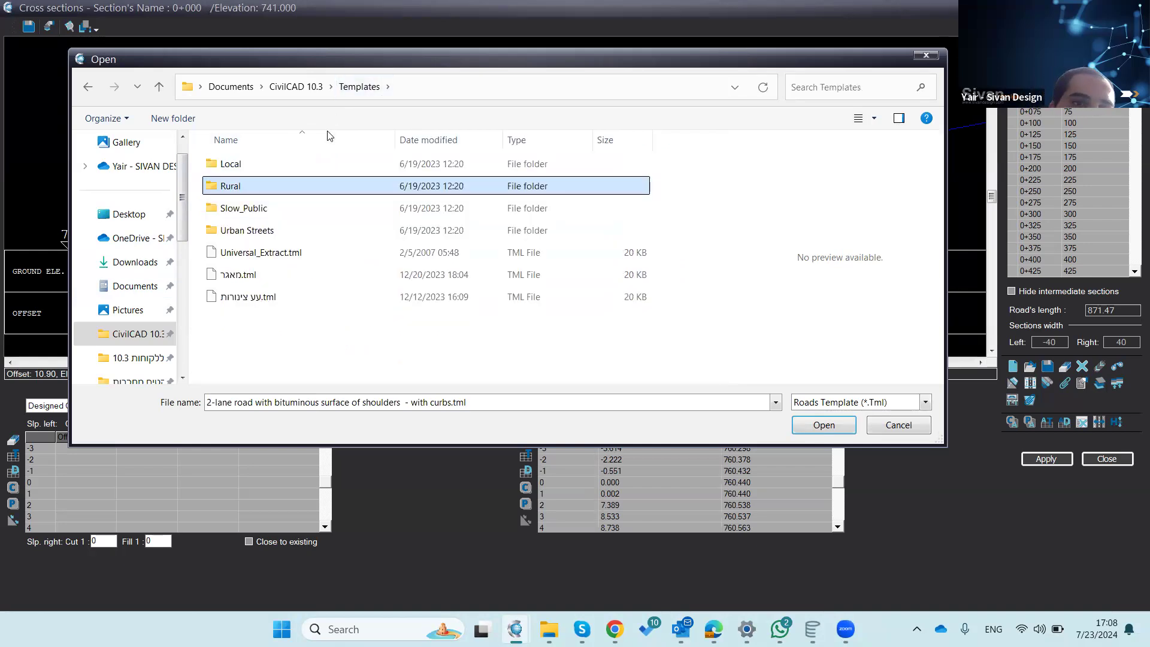
double_click(312, 171)
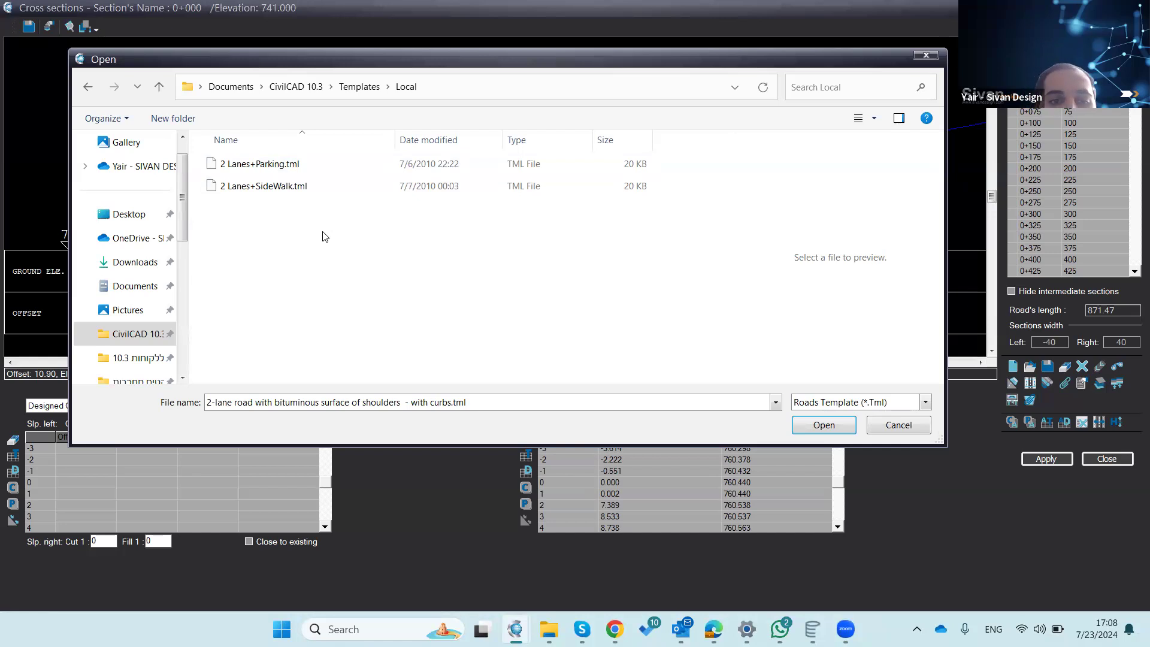
double_click(258, 186)
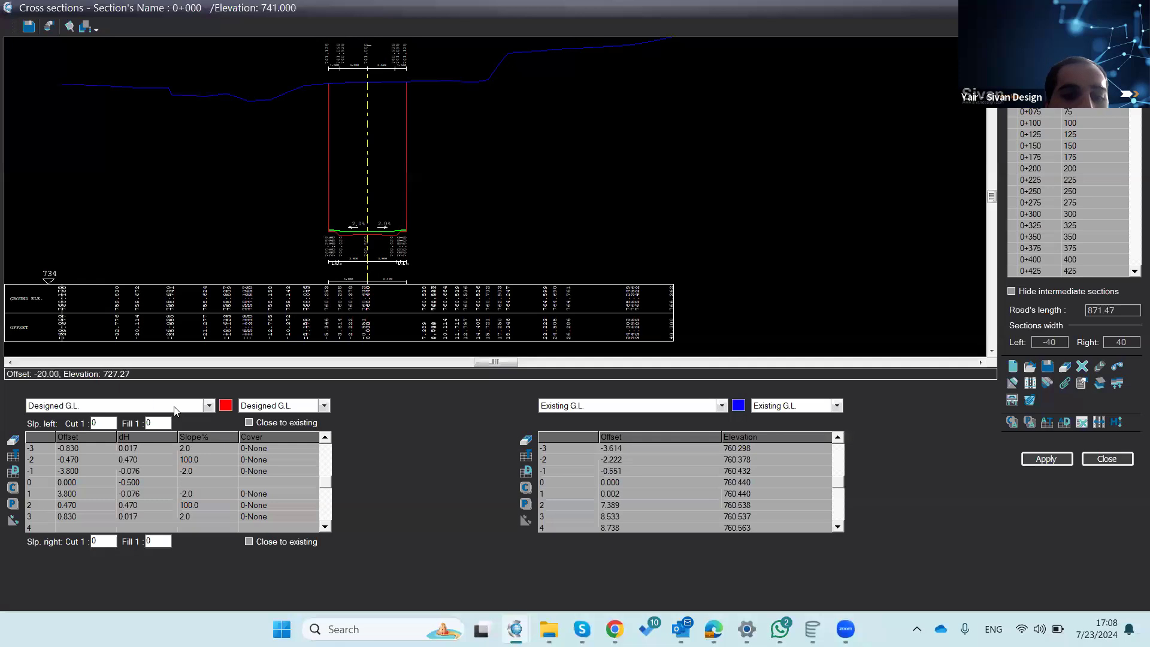
Step: Show the Structure layer in the second layer table and examine the road profile in section 0+000 up close
click(716, 404)
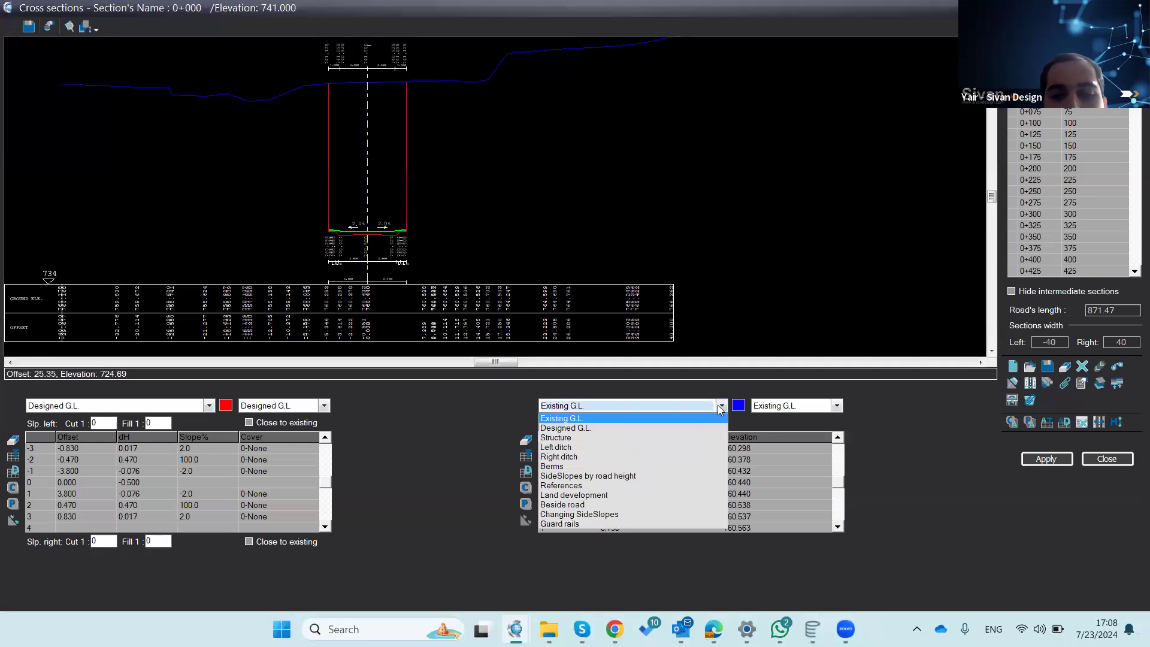
click(698, 436)
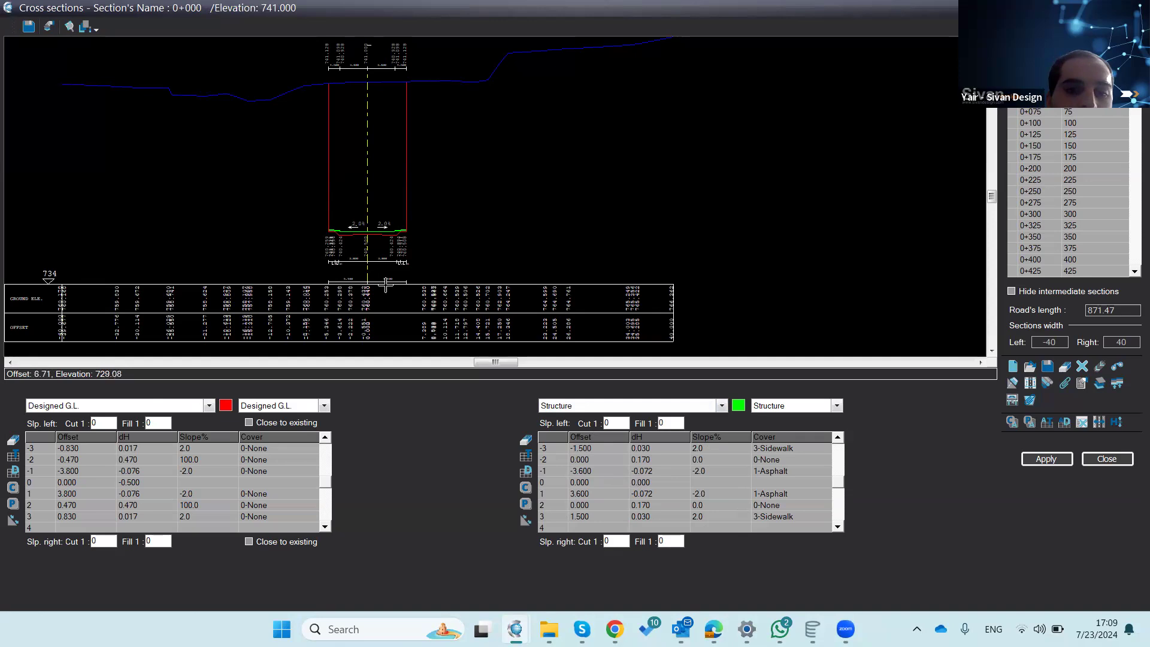
scroll(354, 235, up, 3)
scroll(354, 235, up, 2)
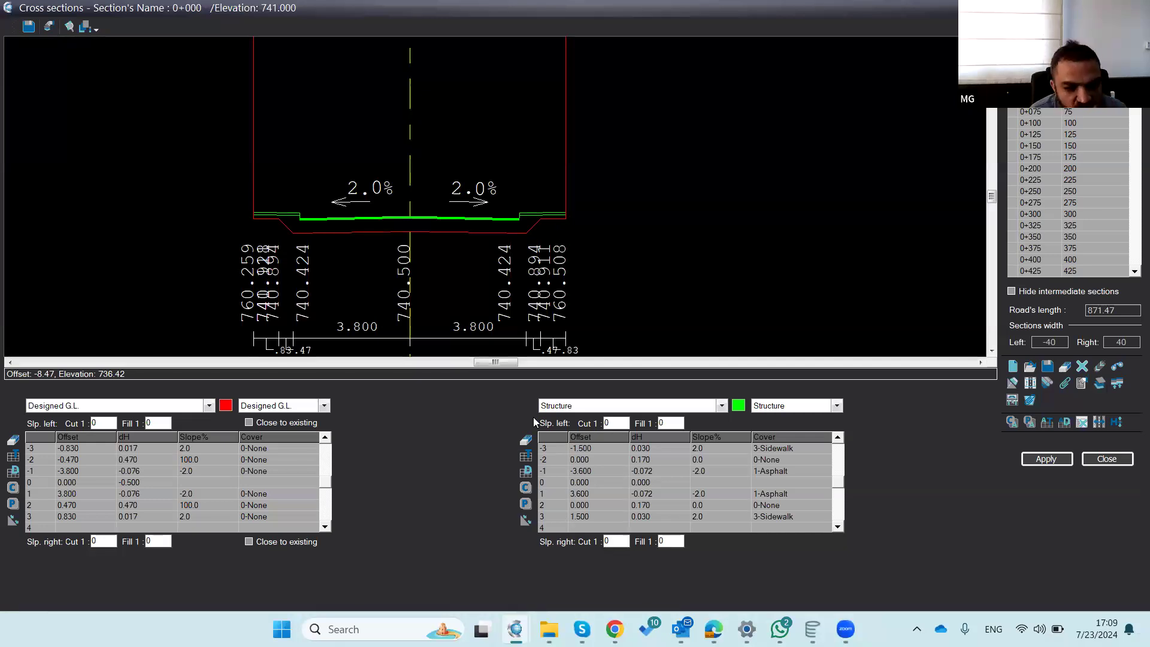
scroll(517, 186, down, 2)
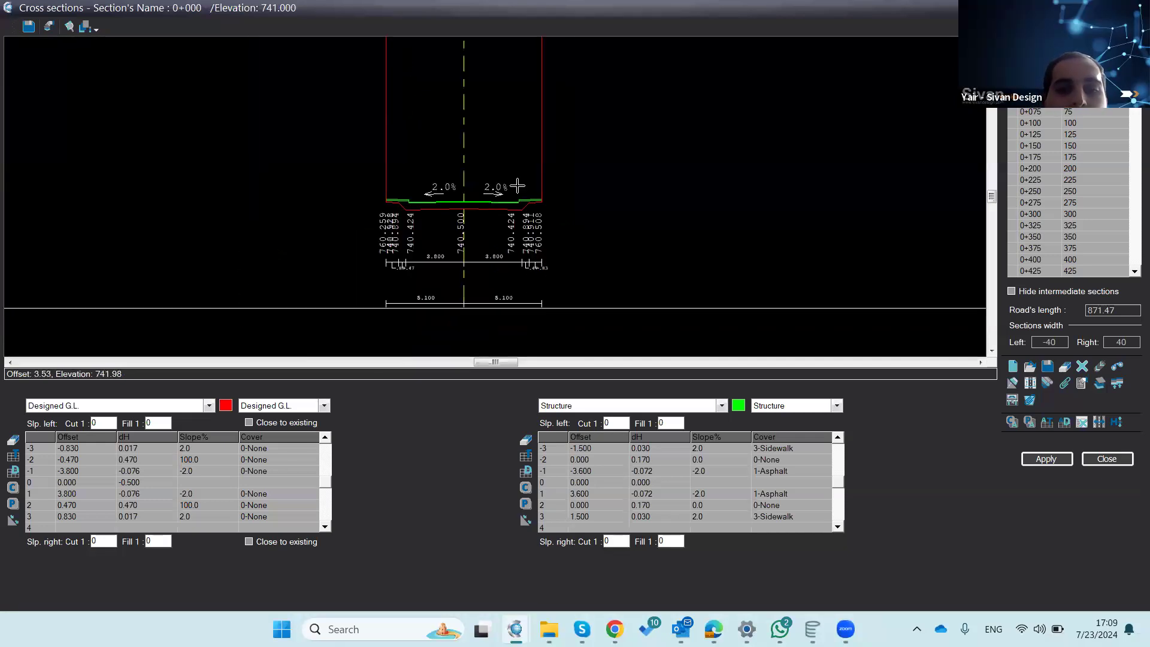
scroll(517, 186, down, 3)
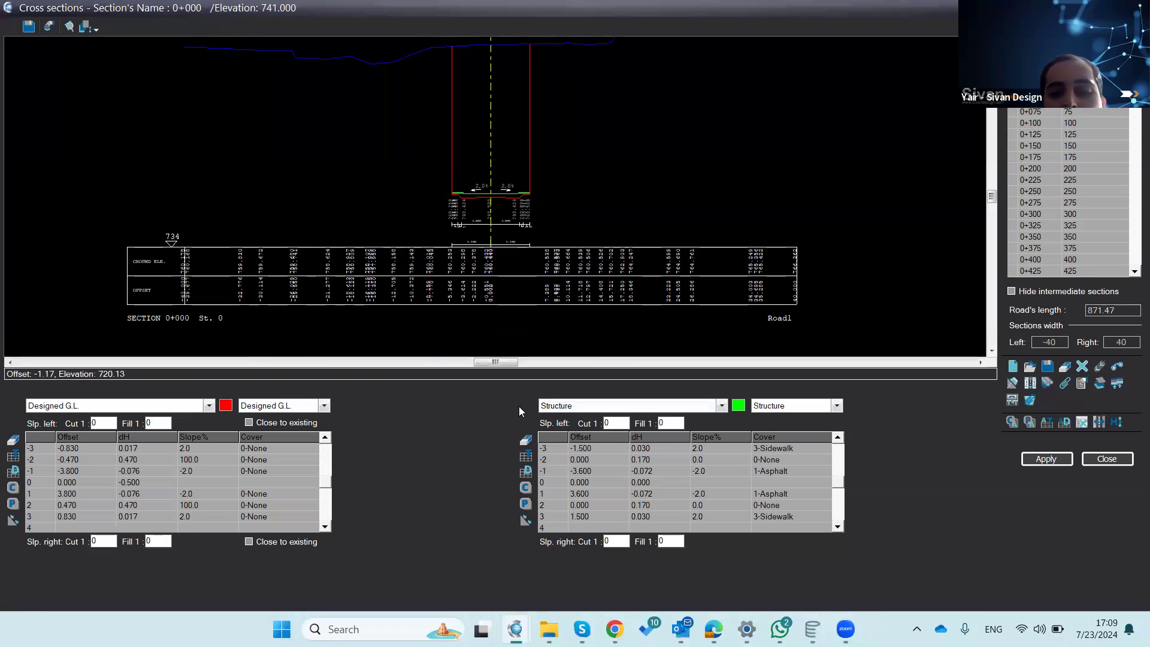
Step: Show Existing G.L. in the second layer table and Structure in the first one
click(556, 407)
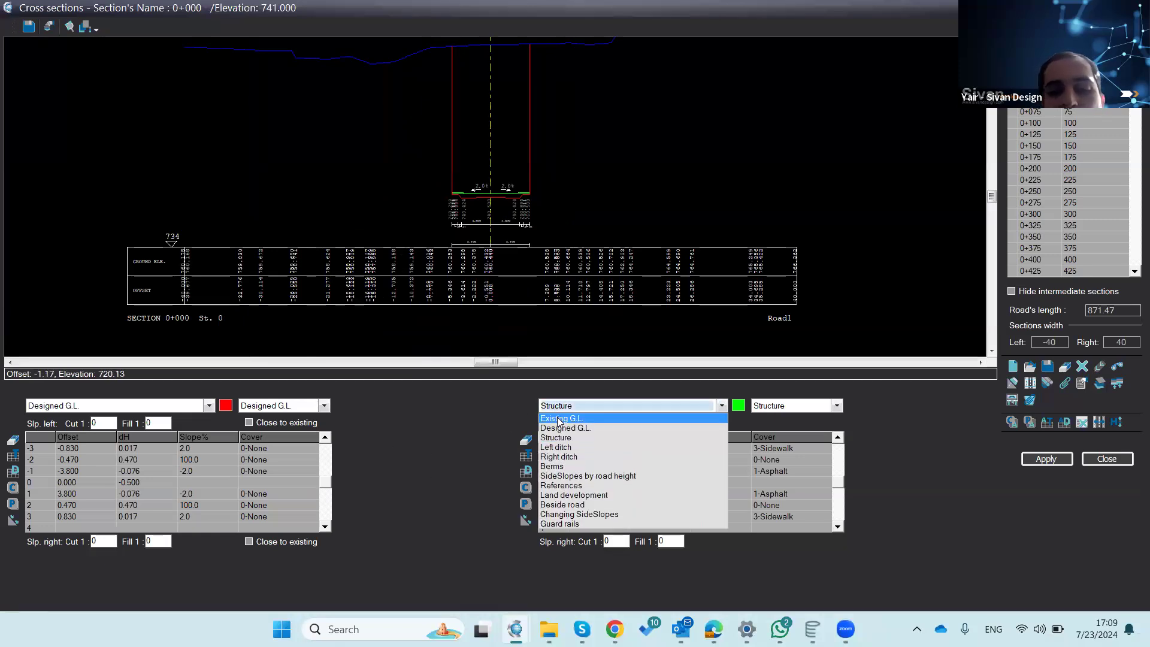
click(557, 419)
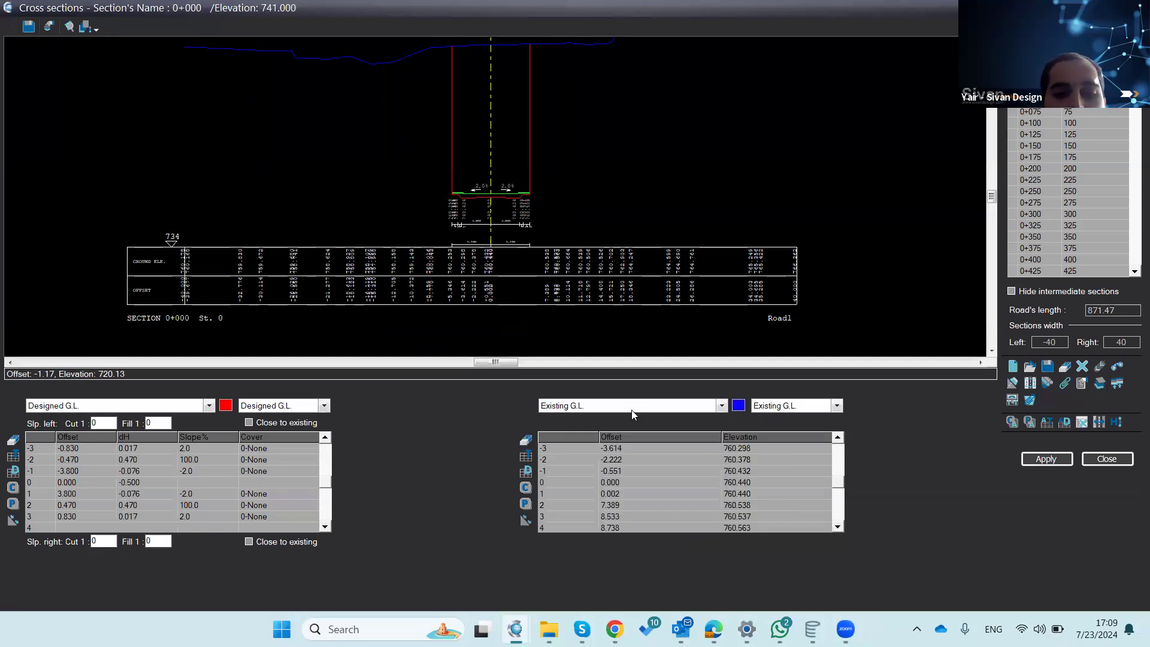
click(197, 409)
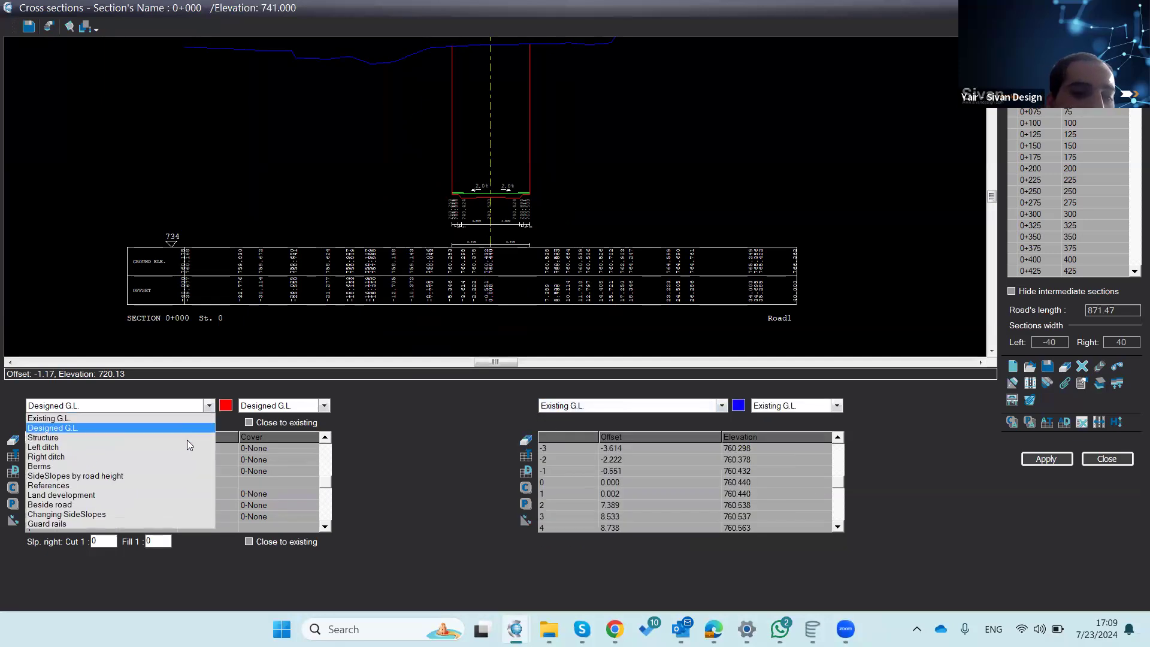
click(187, 438)
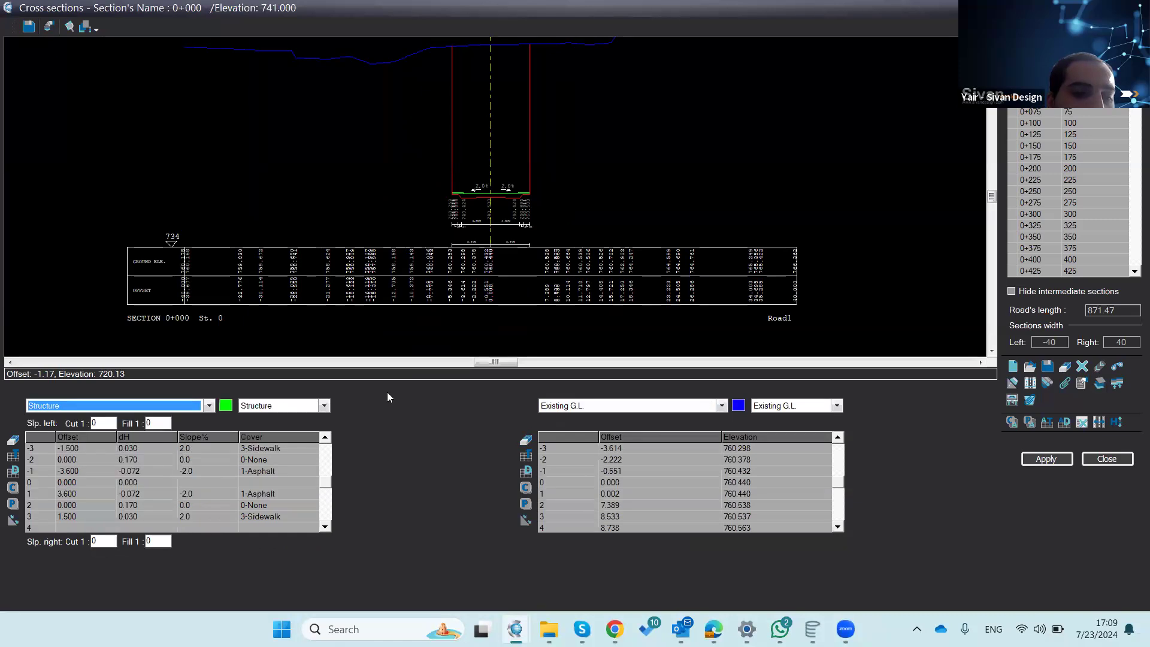
Step: View the Berms parameters in the second layer table and the Left ditch parameters in the first
click(554, 406)
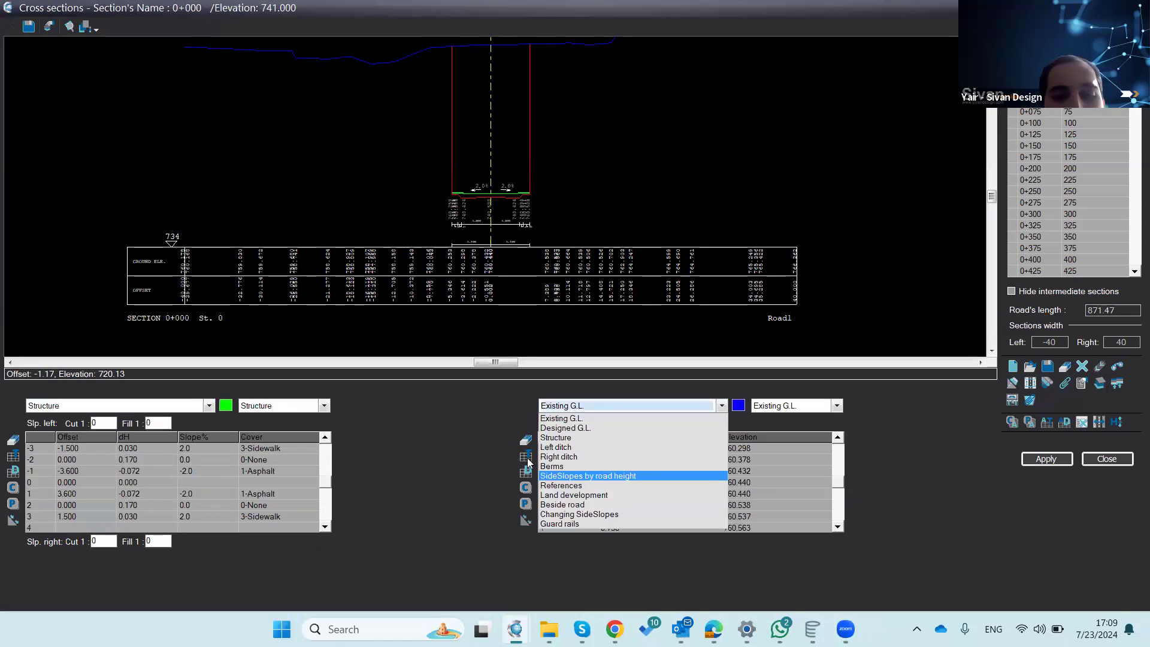
click(547, 466)
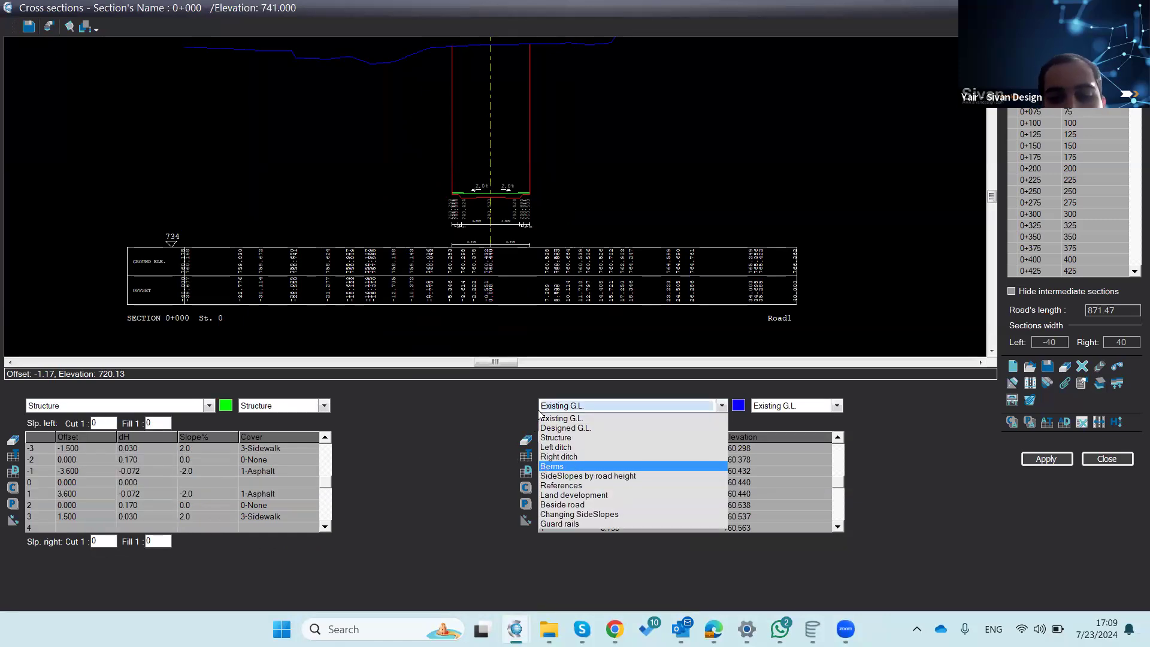
click(177, 407)
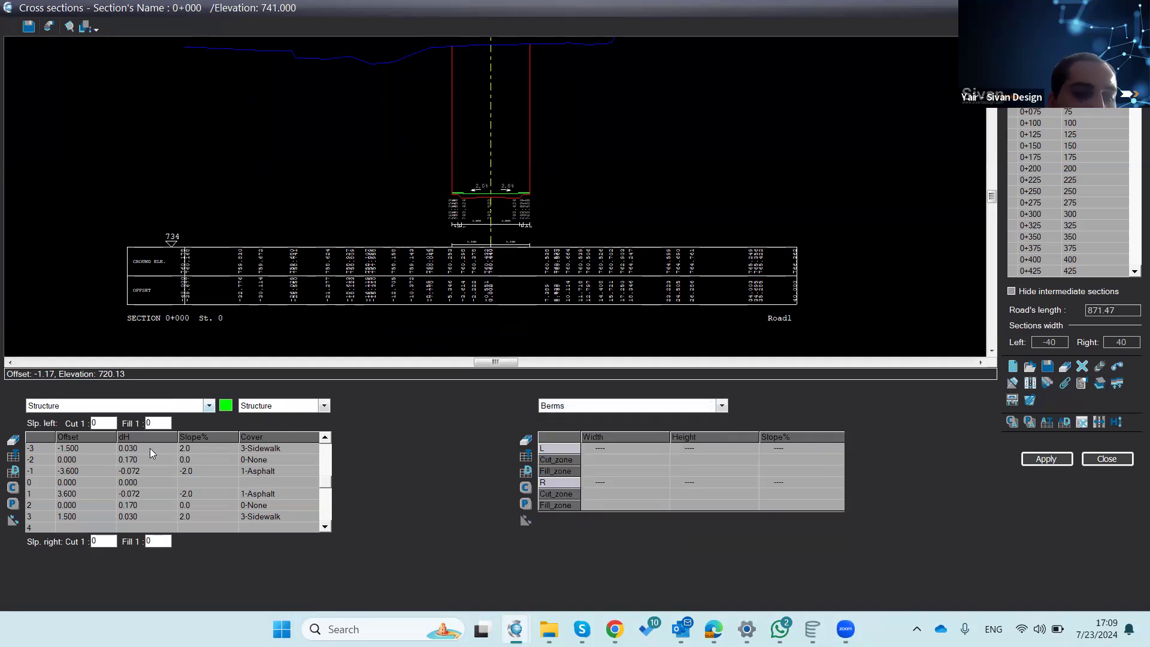
click(150, 448)
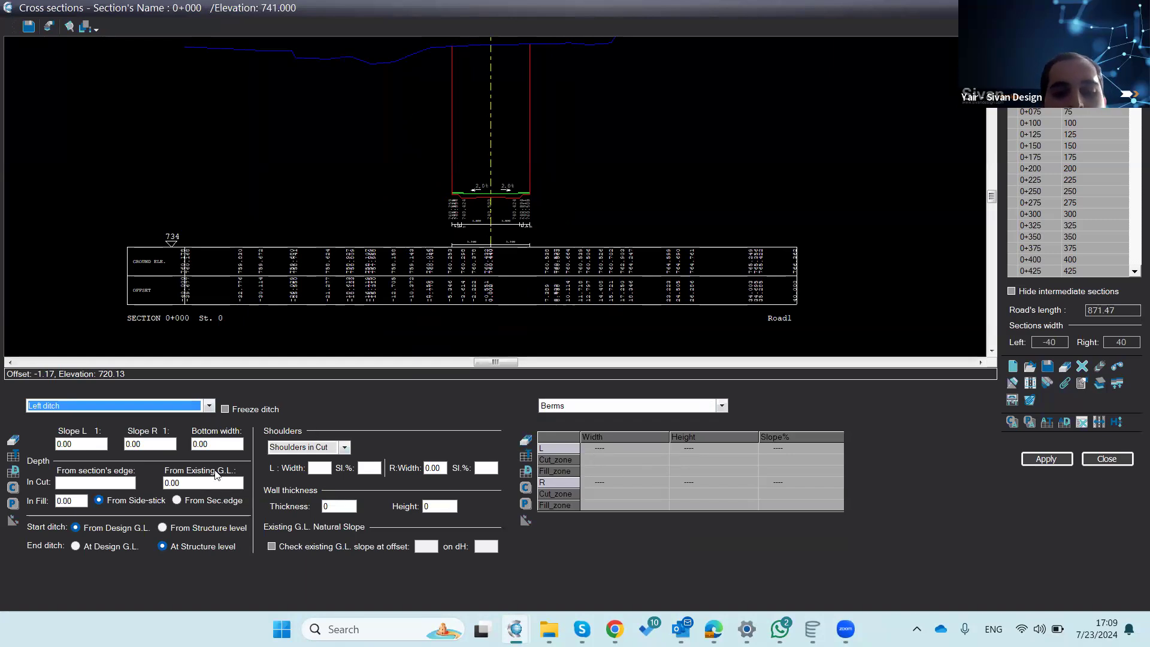
Step: Set the first layer table to Designed G.L. and the second one to Structure
click(185, 409)
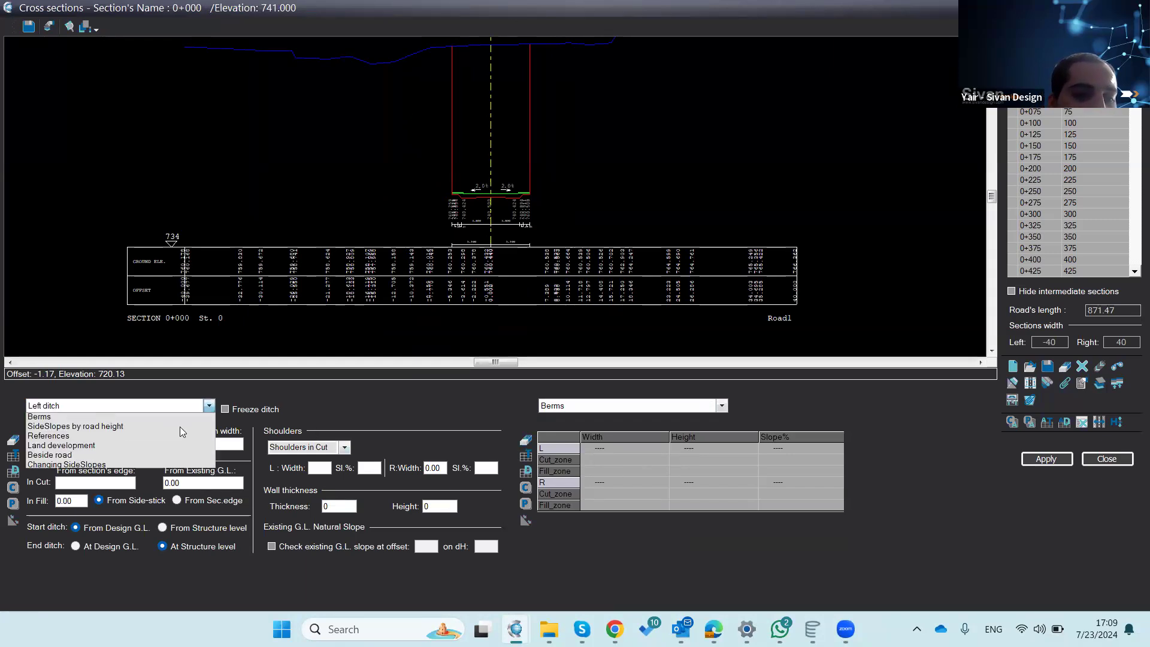
click(608, 404)
click(592, 438)
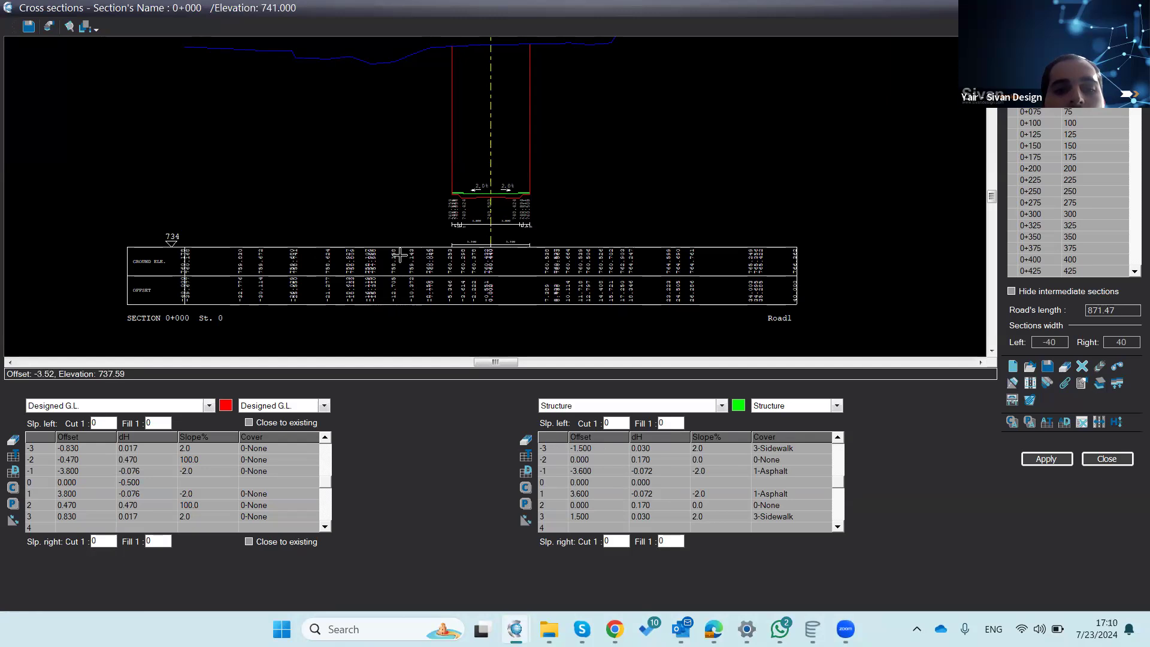
Step: Examine the road structure around the centerline of section 0+000 and the offset of the Structure layer's row -1
scroll(400, 255, down, 2)
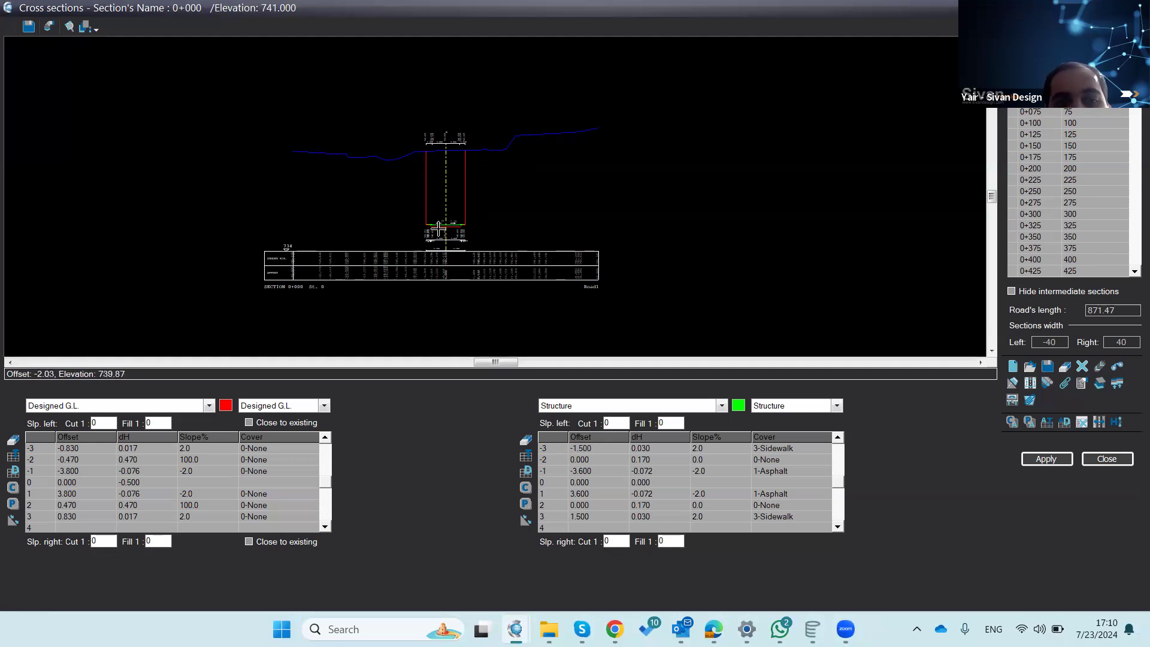
scroll(445, 225, up, 3)
scroll(445, 225, up, 2)
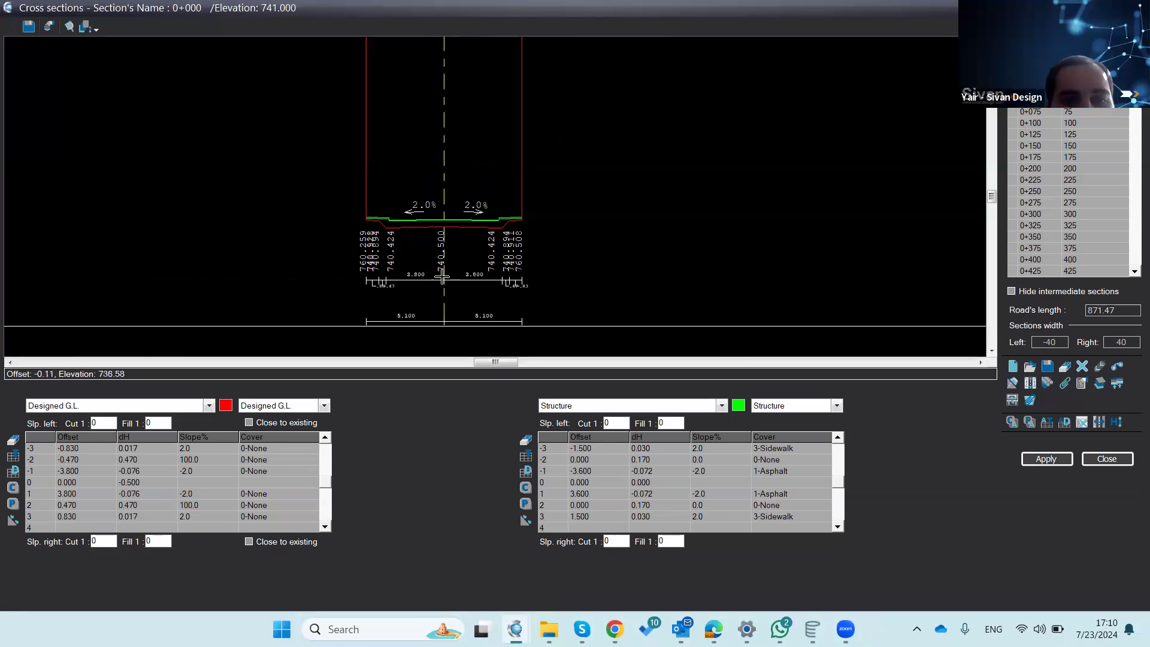
scroll(439, 214, up, 2)
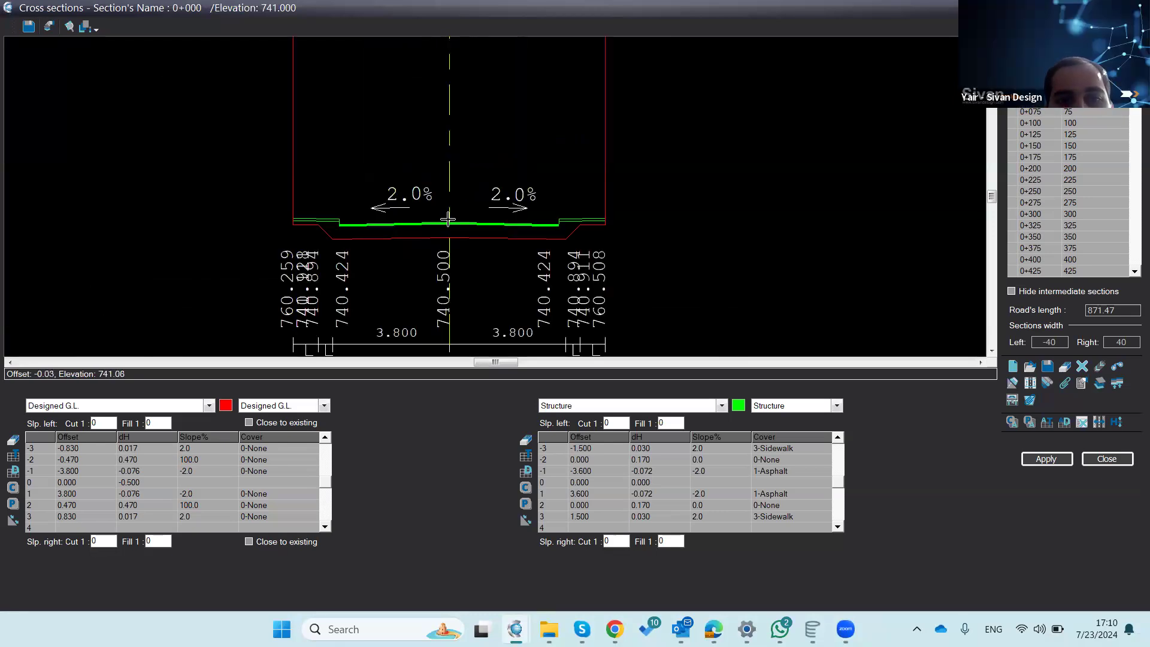
scroll(446, 217, up, 3)
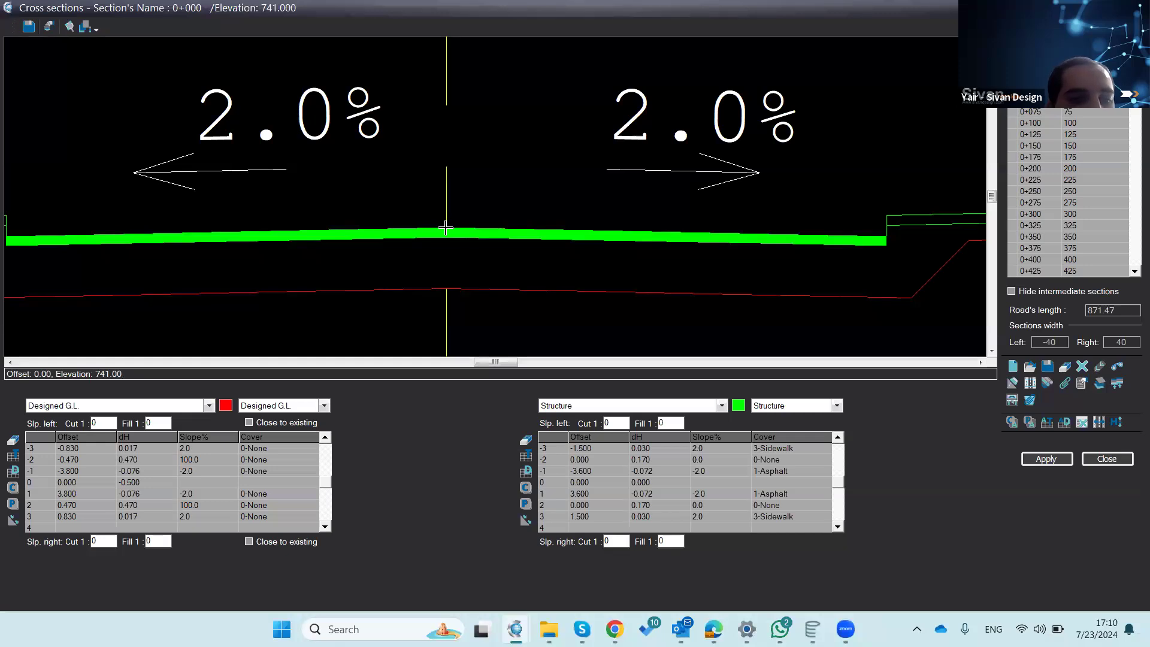
scroll(415, 143, down, 2)
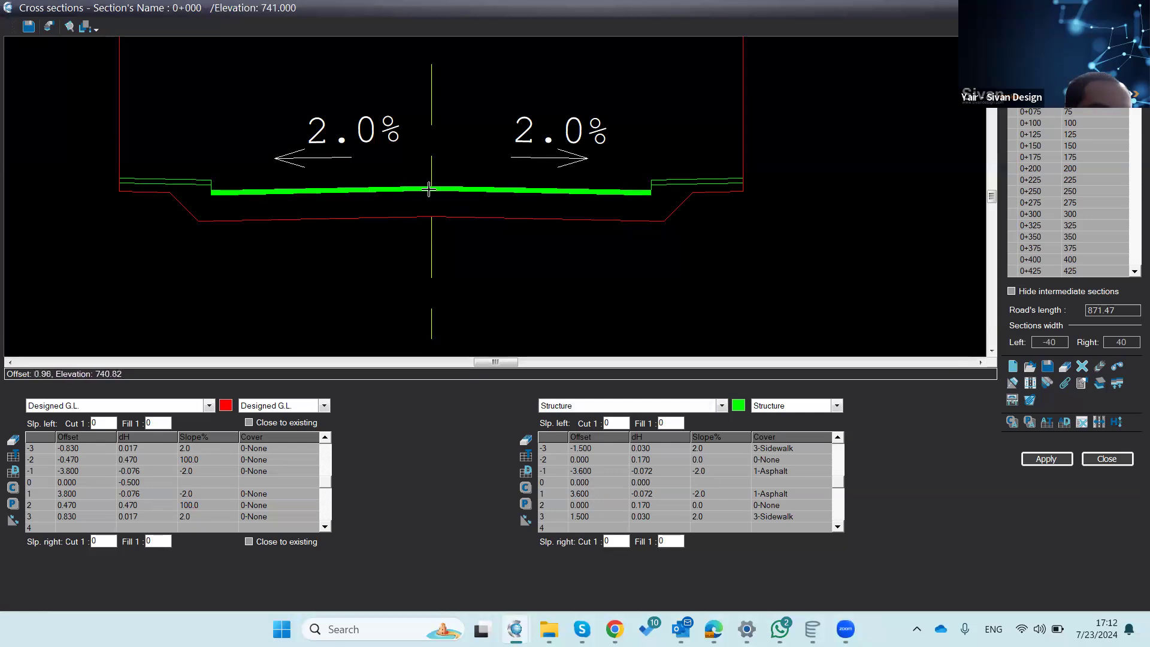
double_click(582, 472)
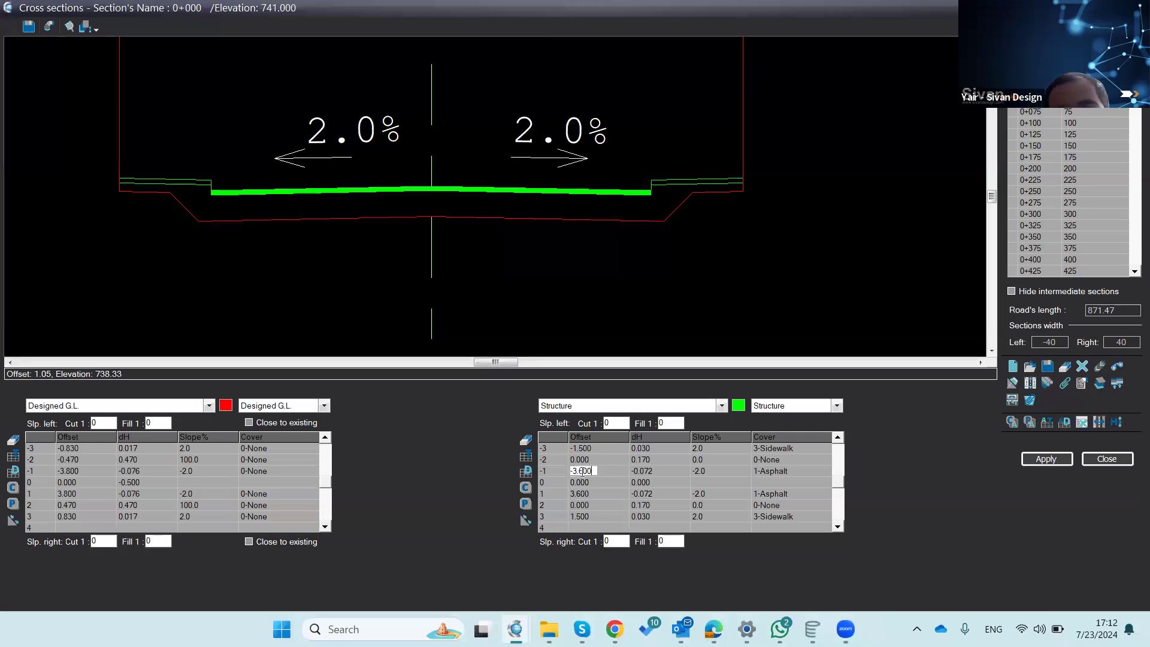
click(588, 482)
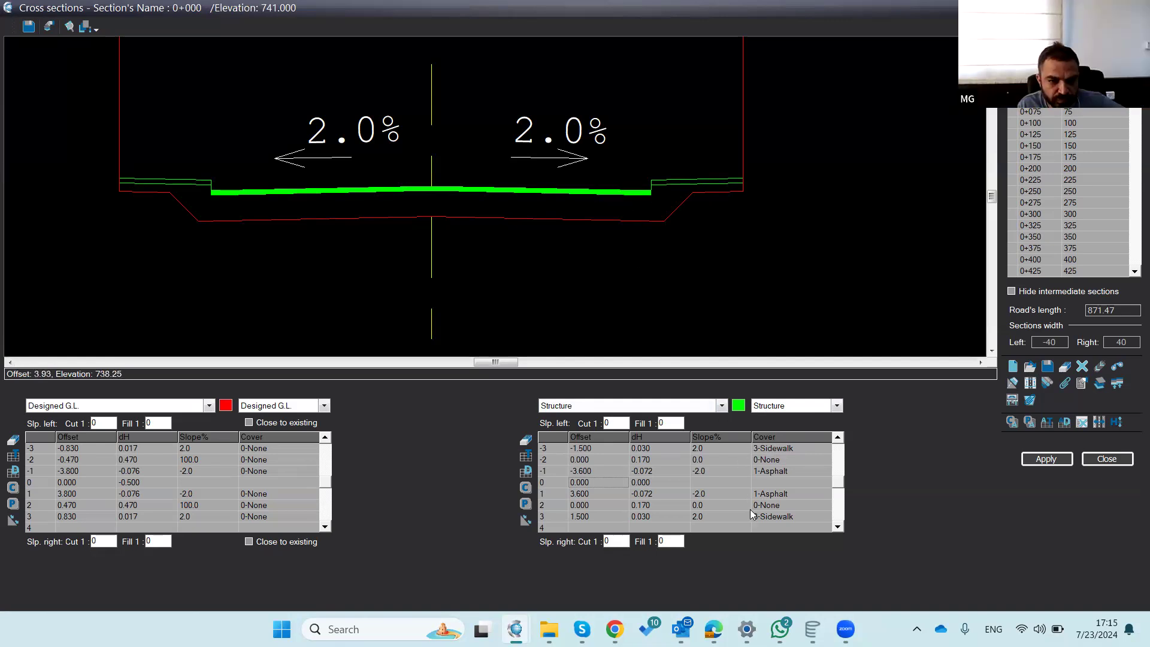
Step: Try to assign the 6-Block cover to the Structure layer's row -1 in section 0+000
click(819, 470)
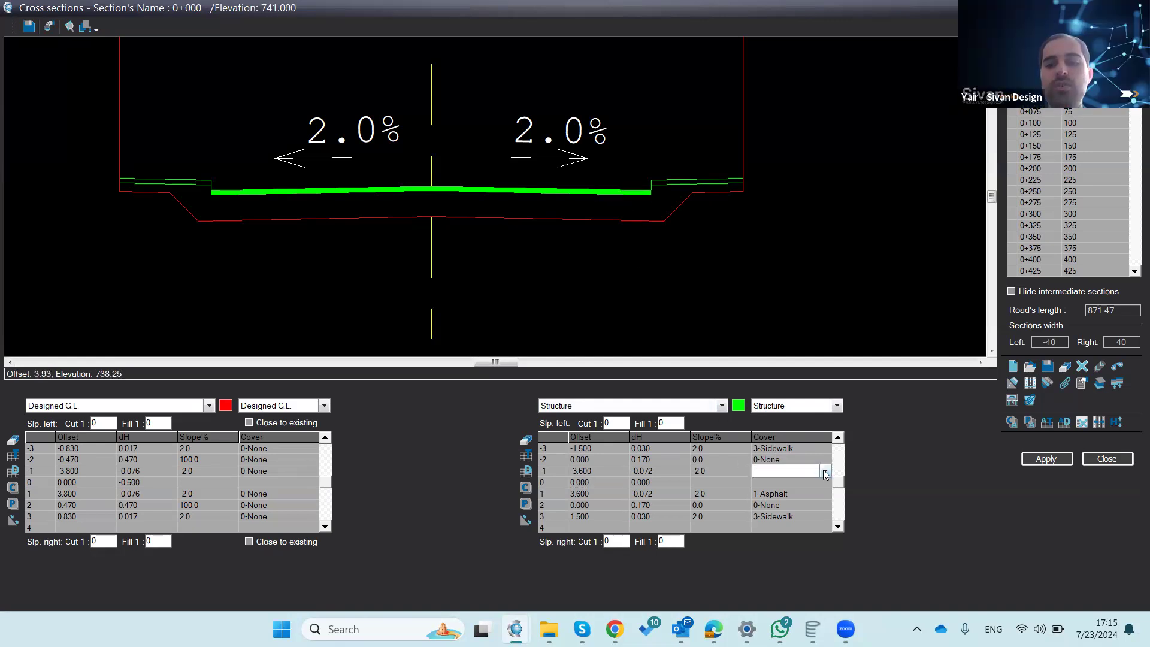
click(824, 471)
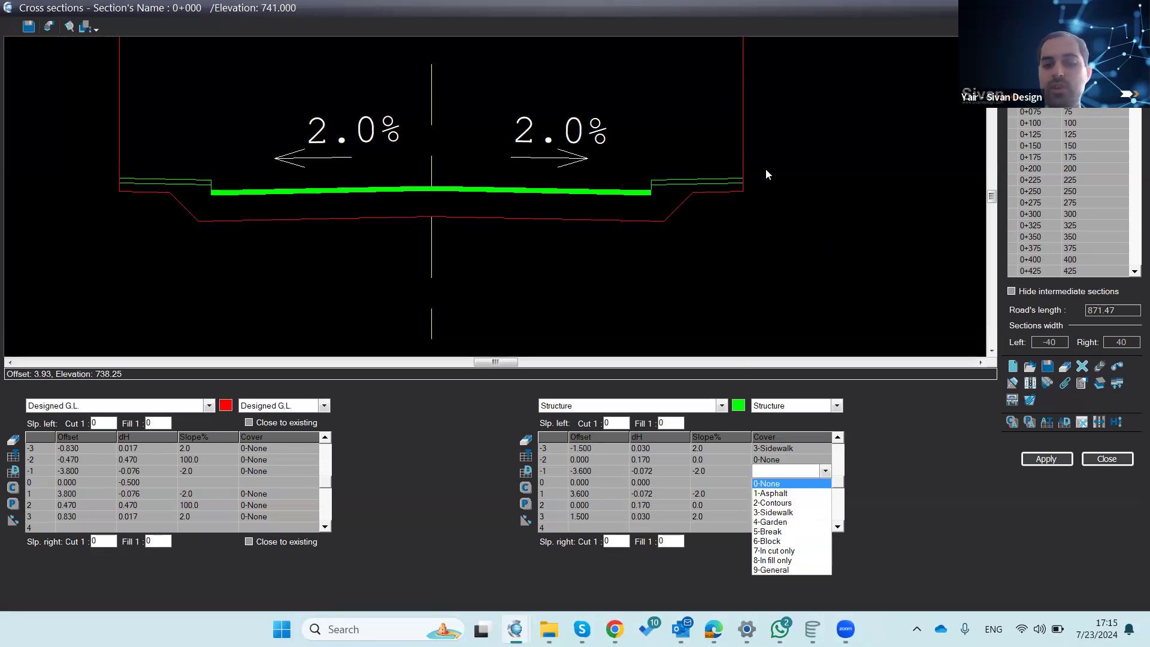
click(820, 436)
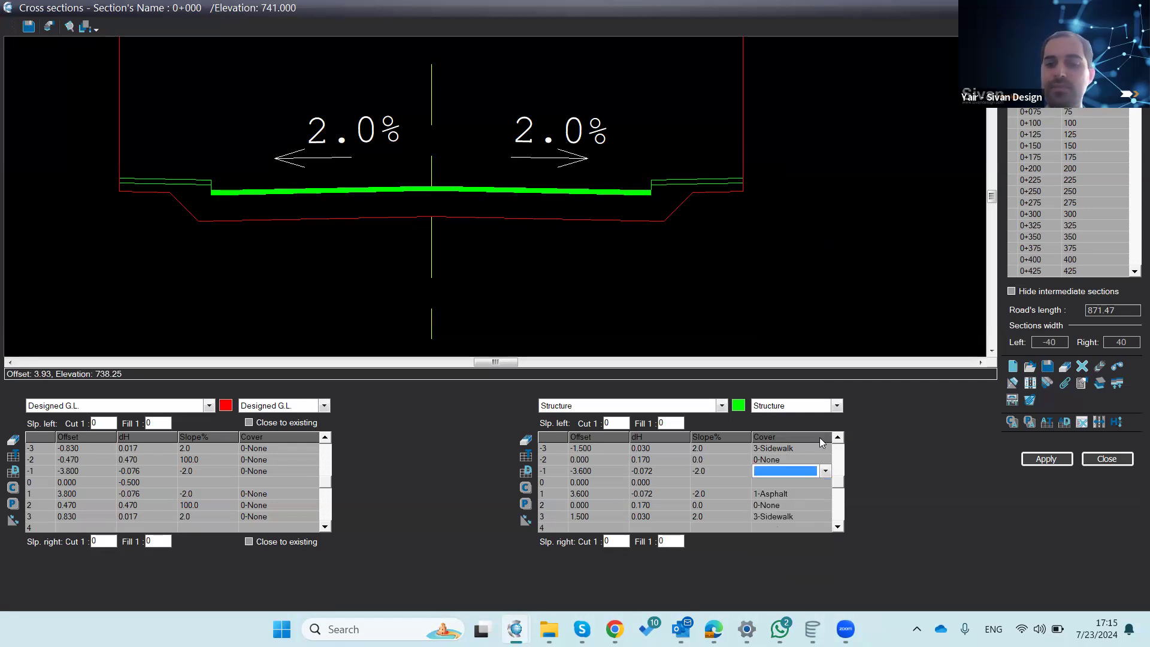
click(825, 472)
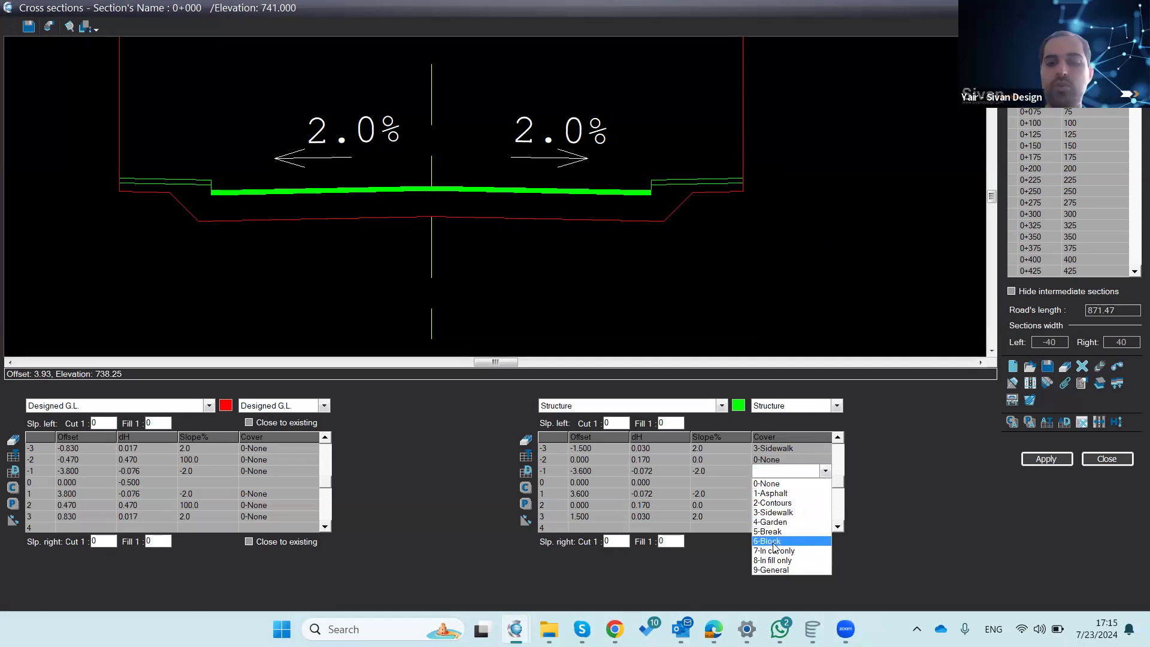
click(771, 541)
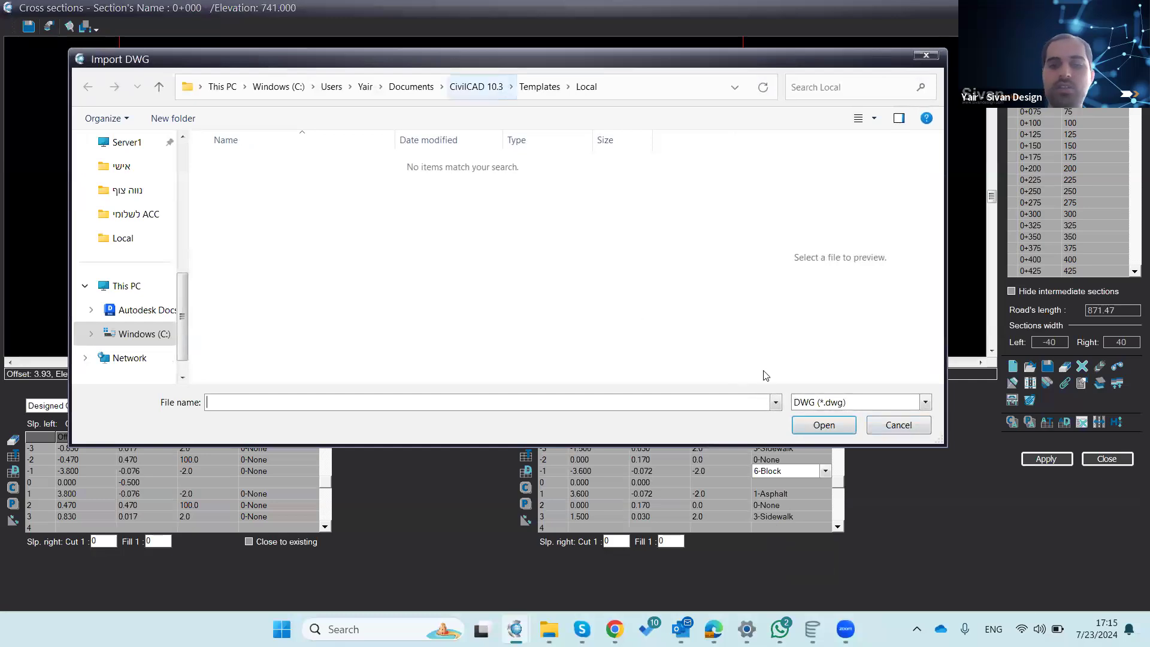
click(905, 433)
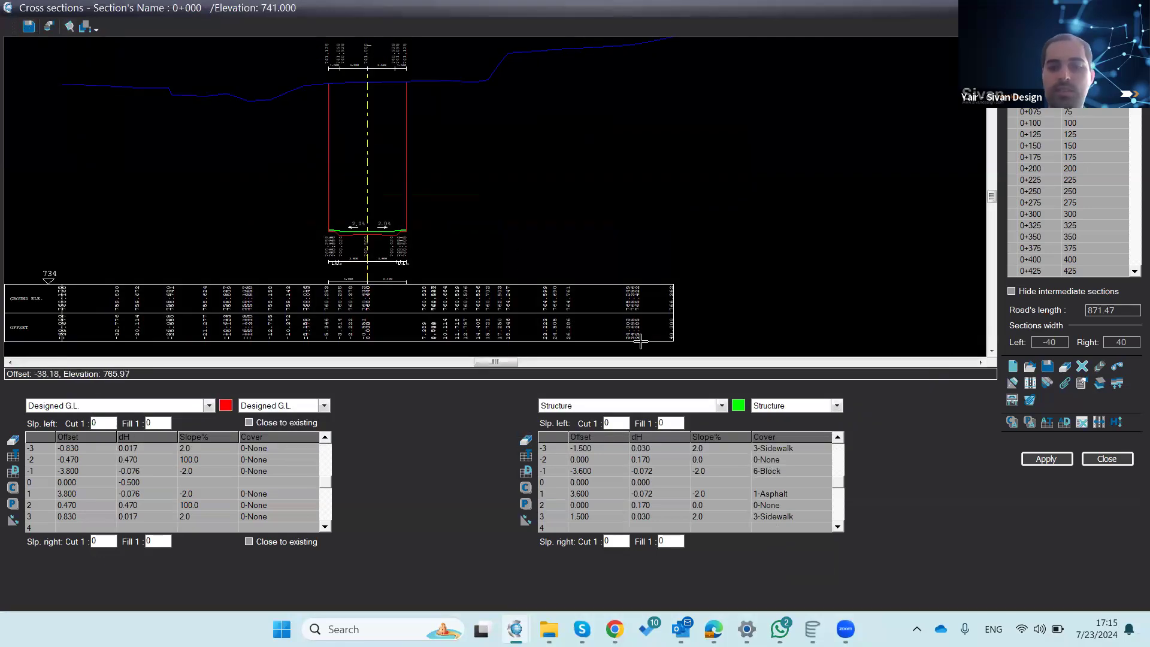
Step: Set the cover of the Structure layer's row -1 back to 1-Asphalt
click(816, 473)
click(815, 471)
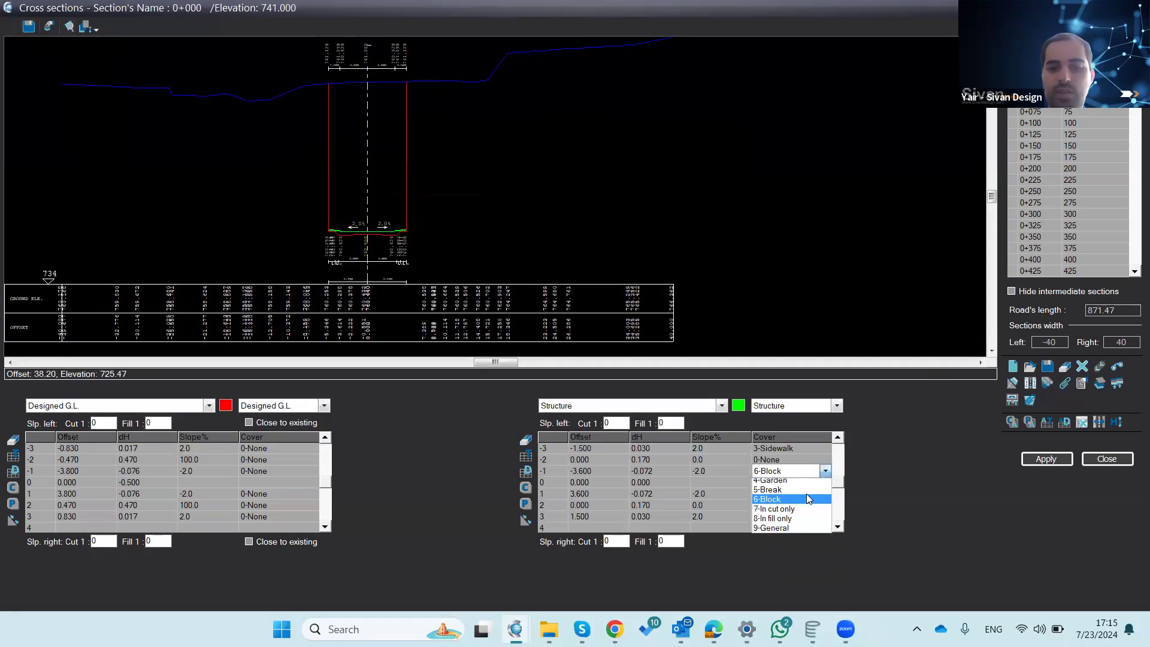
click(790, 493)
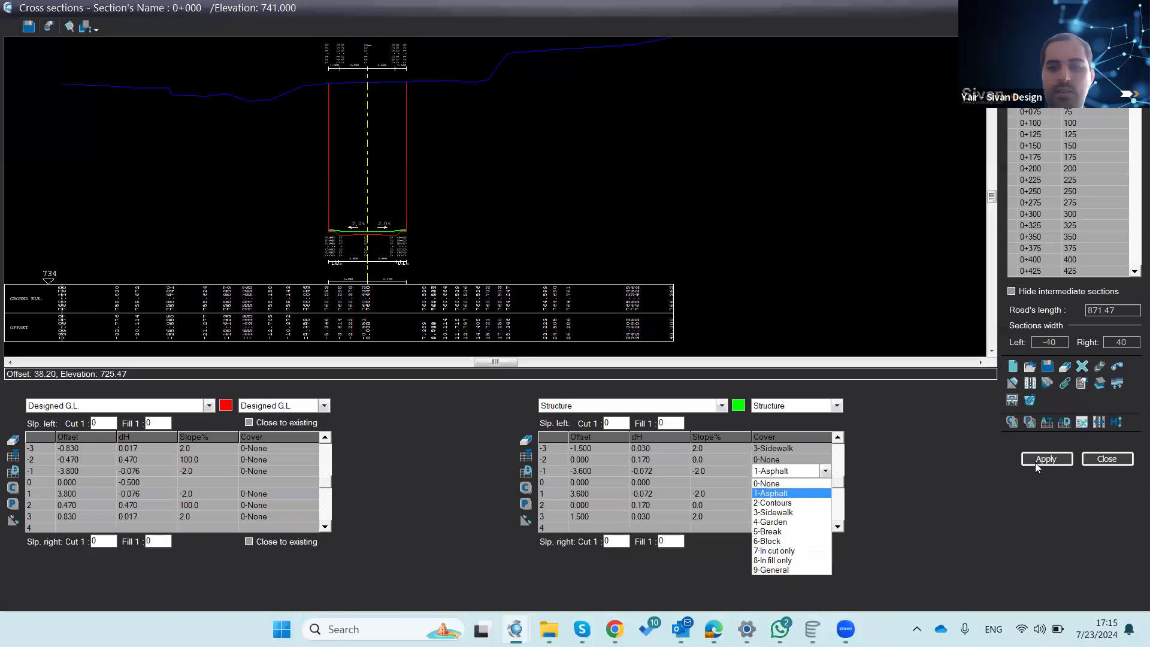
Step: Save and close the cross sections, and save the TEST5 project
click(29, 30)
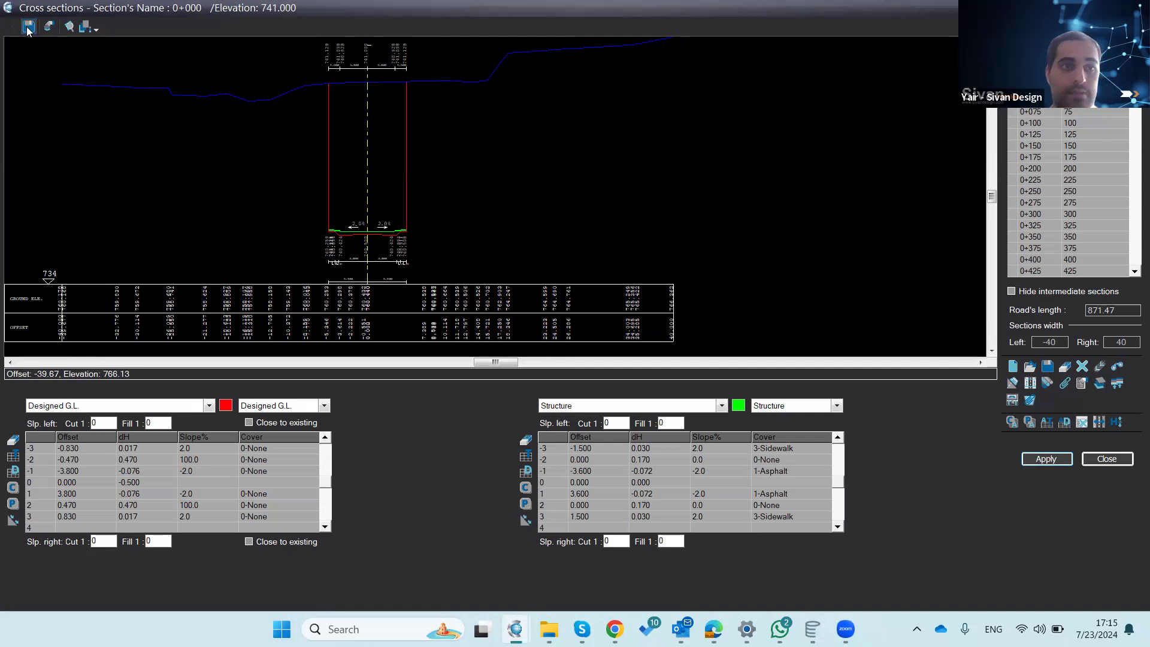
click(1104, 462)
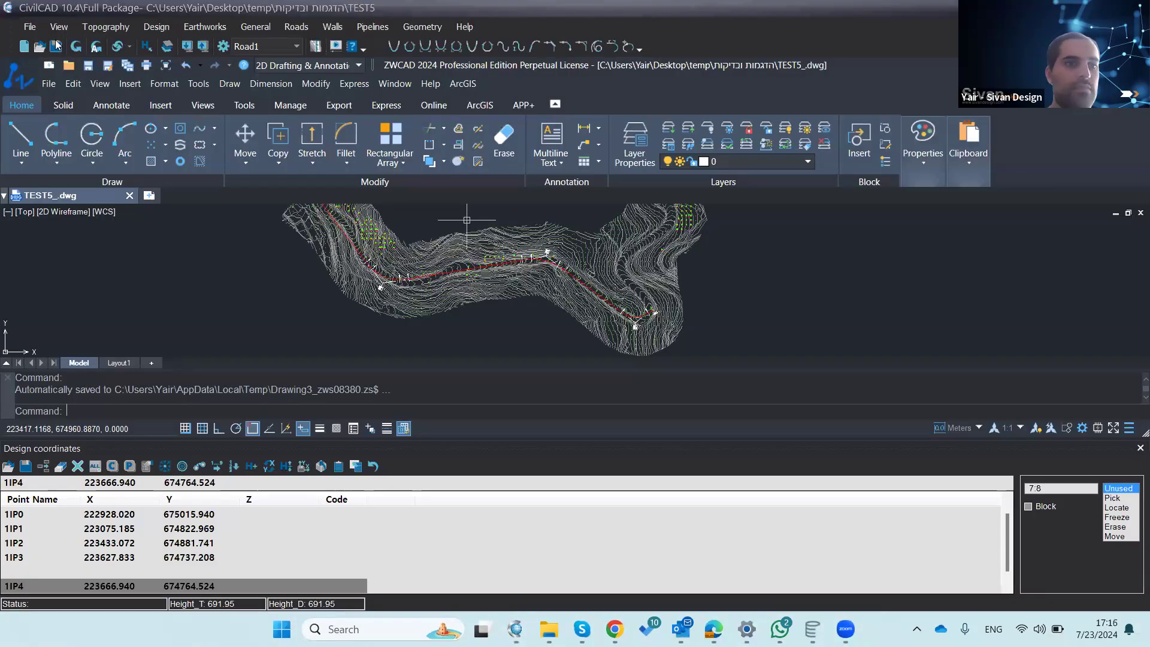
click(55, 46)
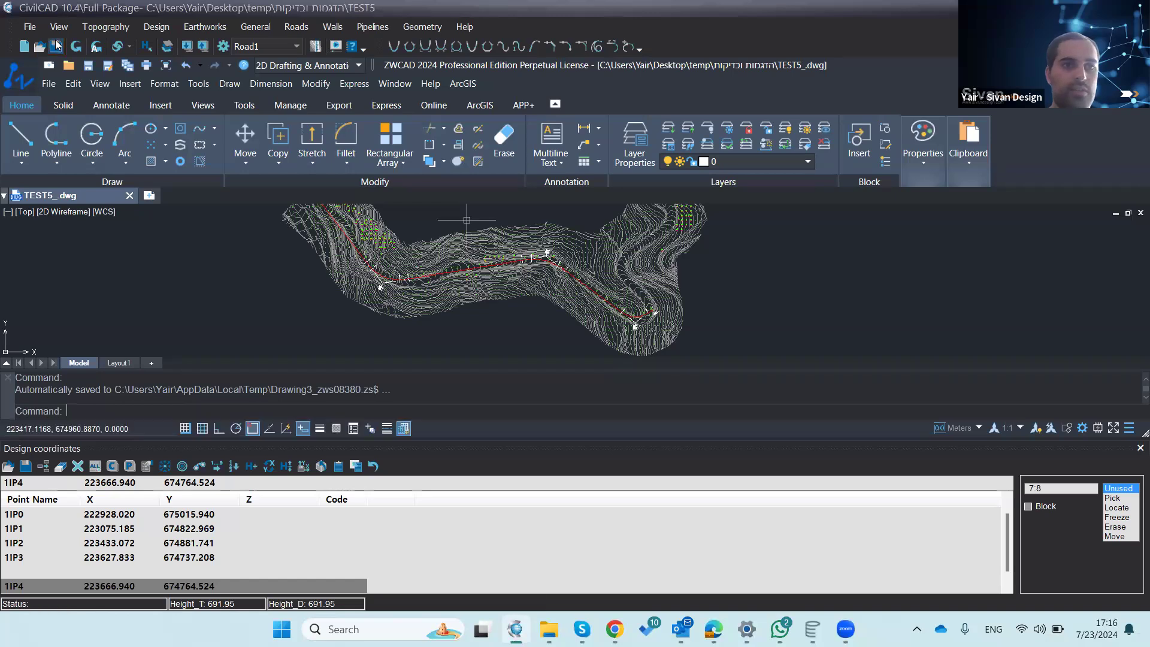
Step: Reopen the cross sections of Road1 and show the Structure layer in the second layer table
click(298, 27)
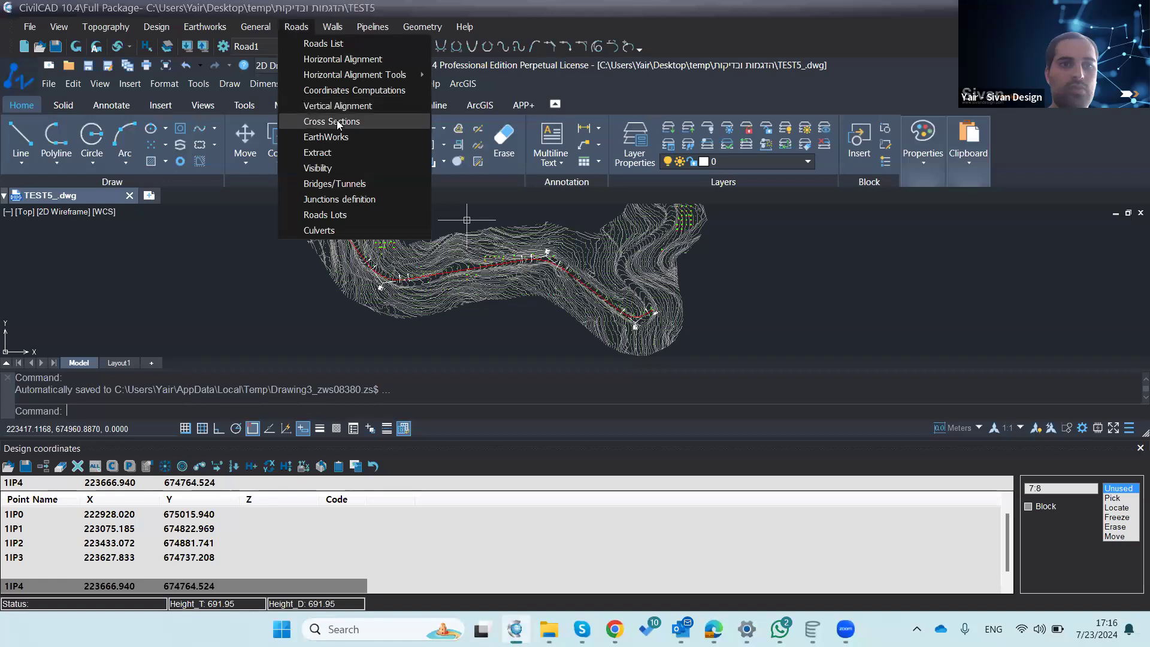
click(340, 125)
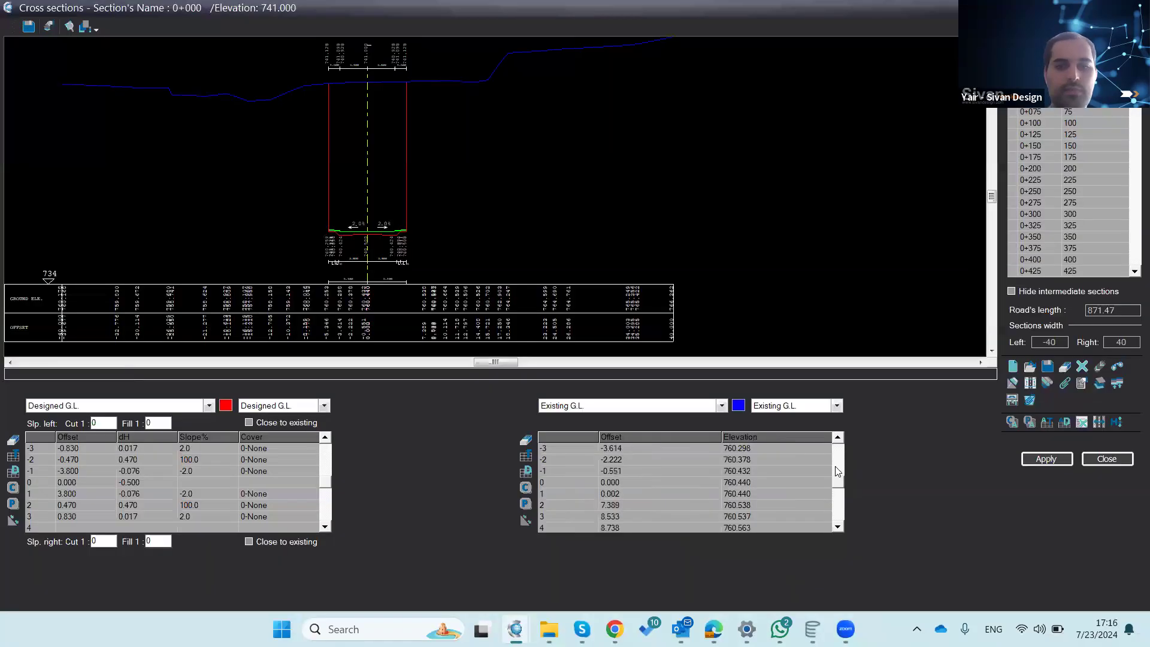
click(721, 406)
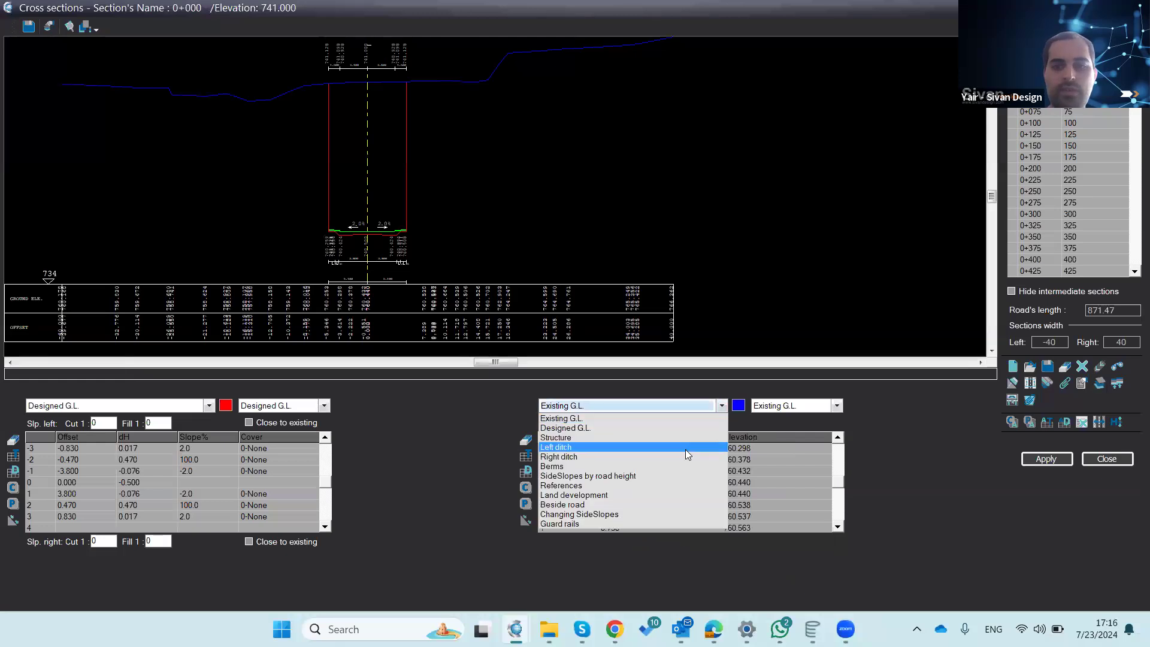
click(681, 439)
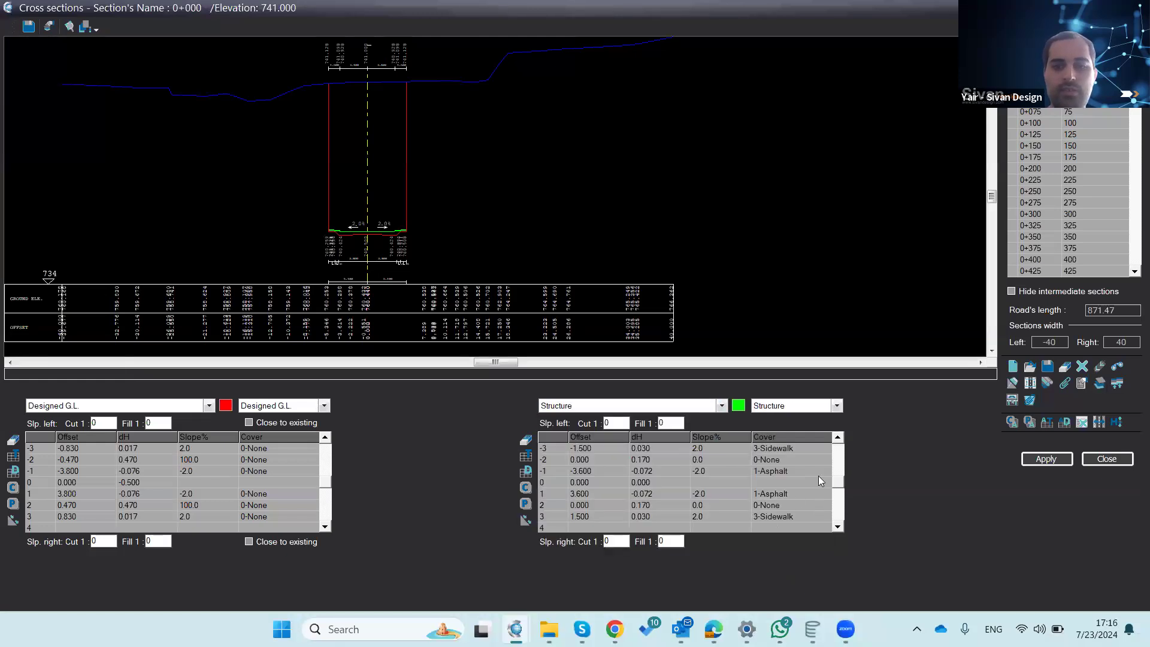
Step: Set the cover of the Structure layer's row -2 to 6-Block
click(817, 474)
click(816, 458)
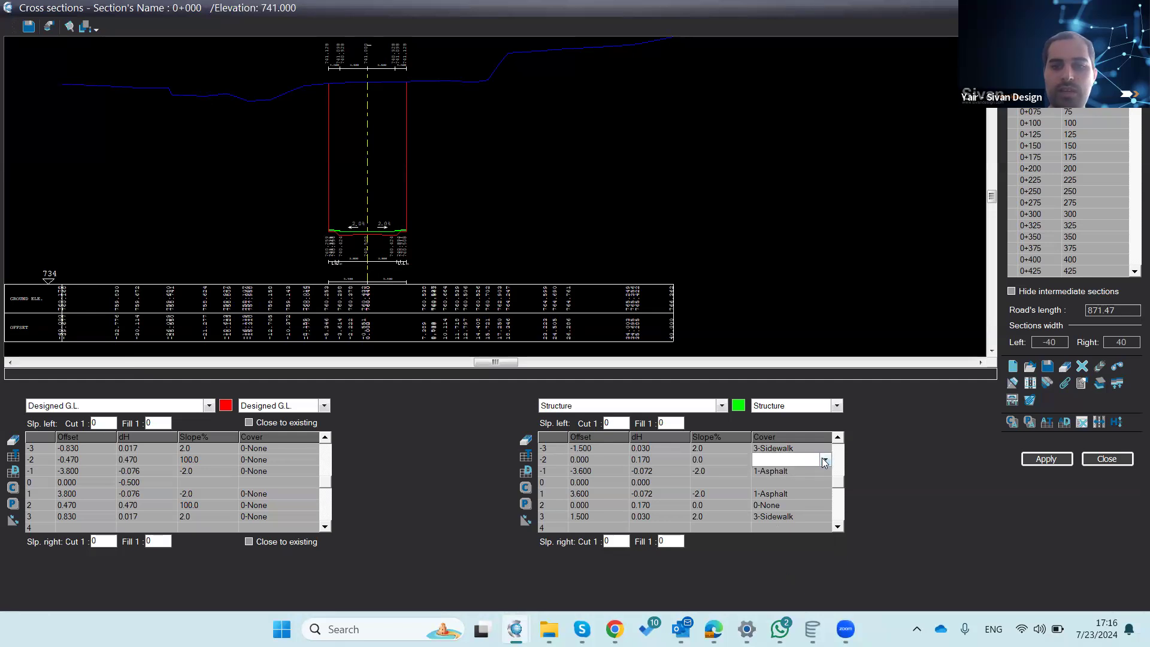
click(825, 459)
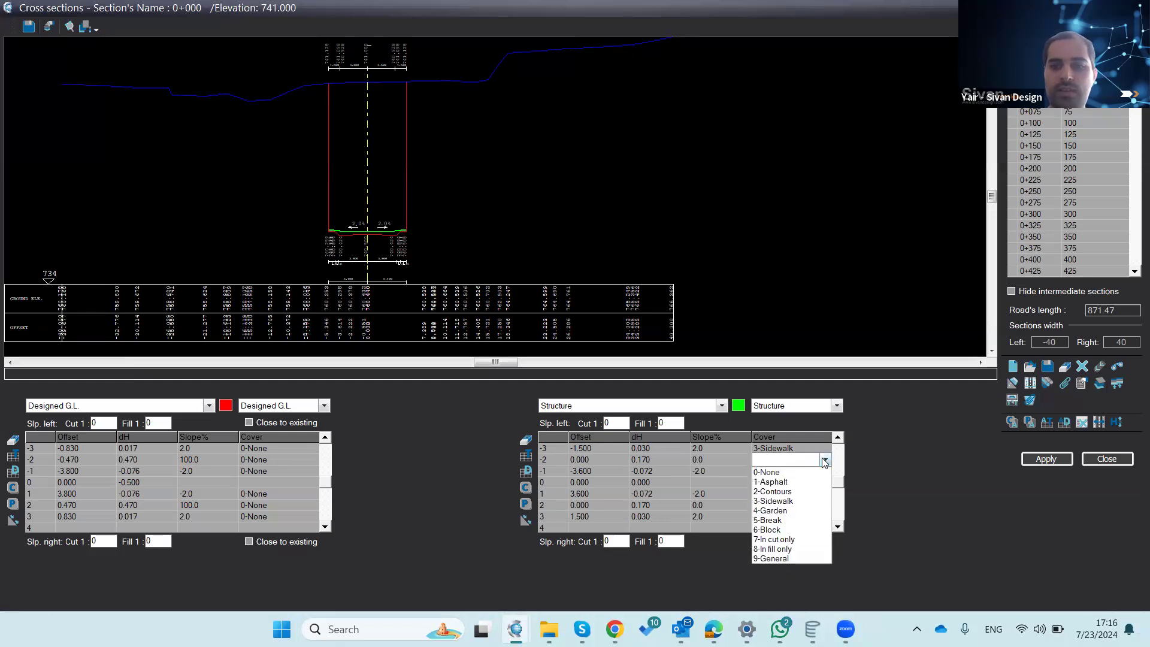
click(791, 531)
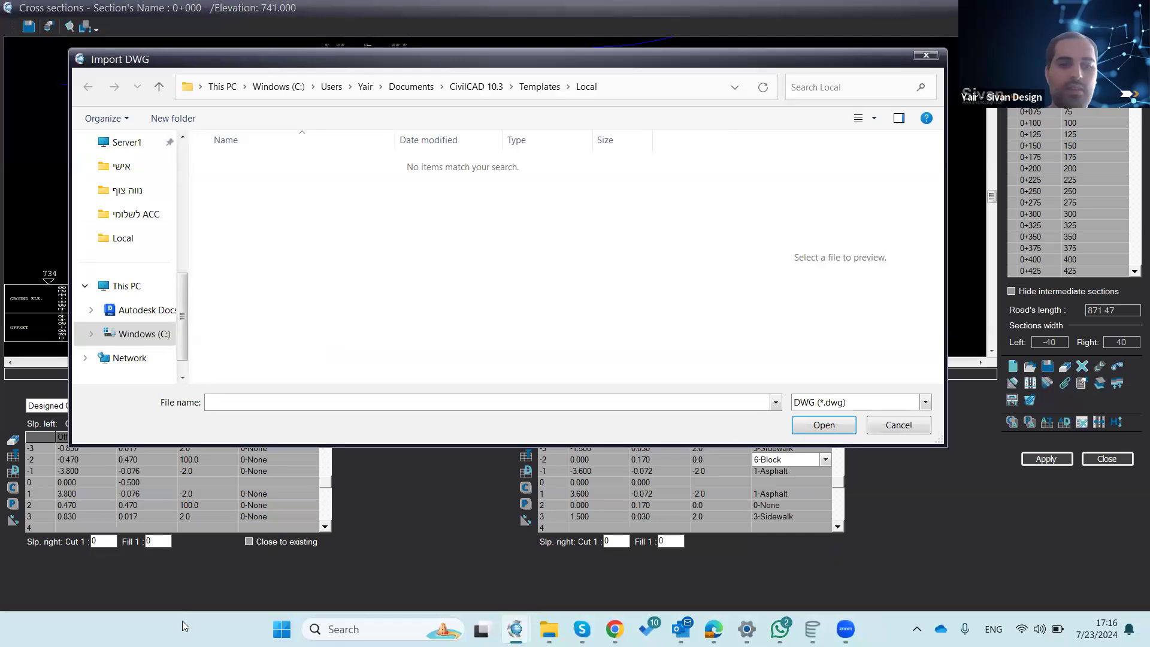
Step: Import the block B2-l.dwg from the Roads Blocks folder of CivilCAD 10.3 for row -2
click(499, 85)
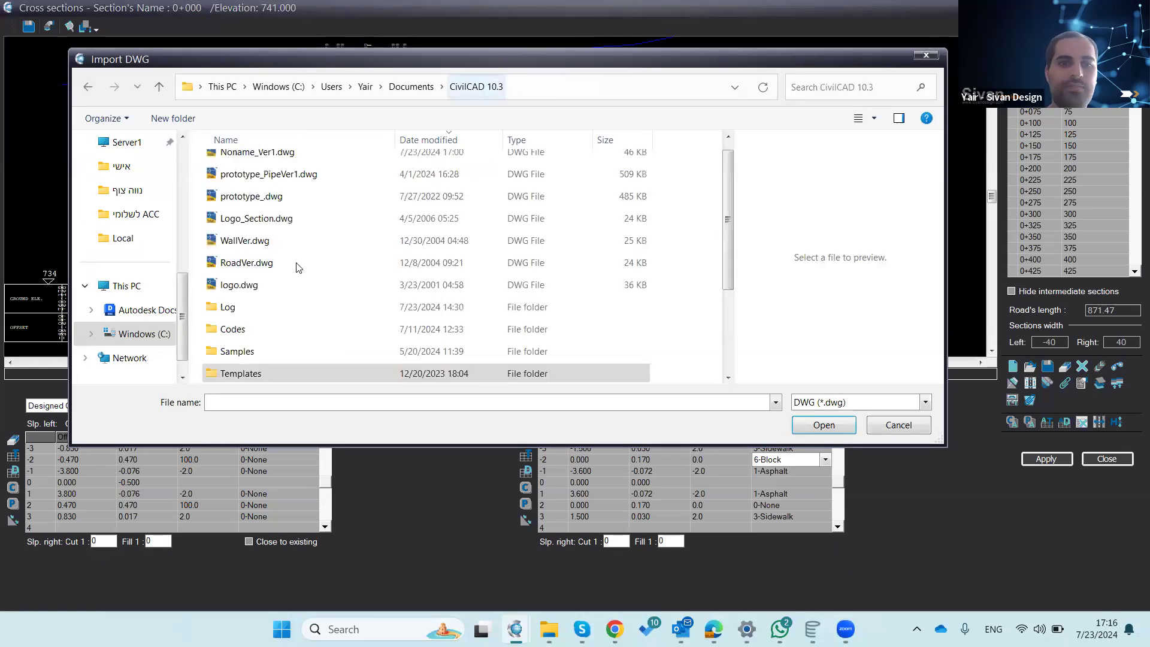
drag(723, 273, 719, 347)
double_click(345, 292)
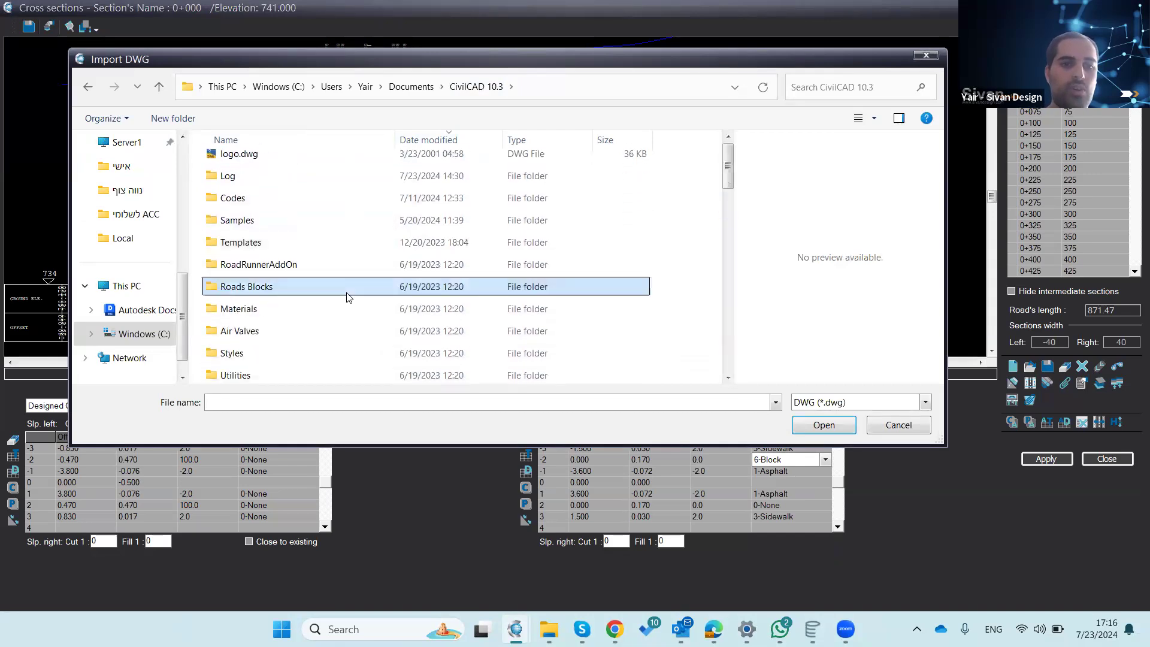
click(347, 296)
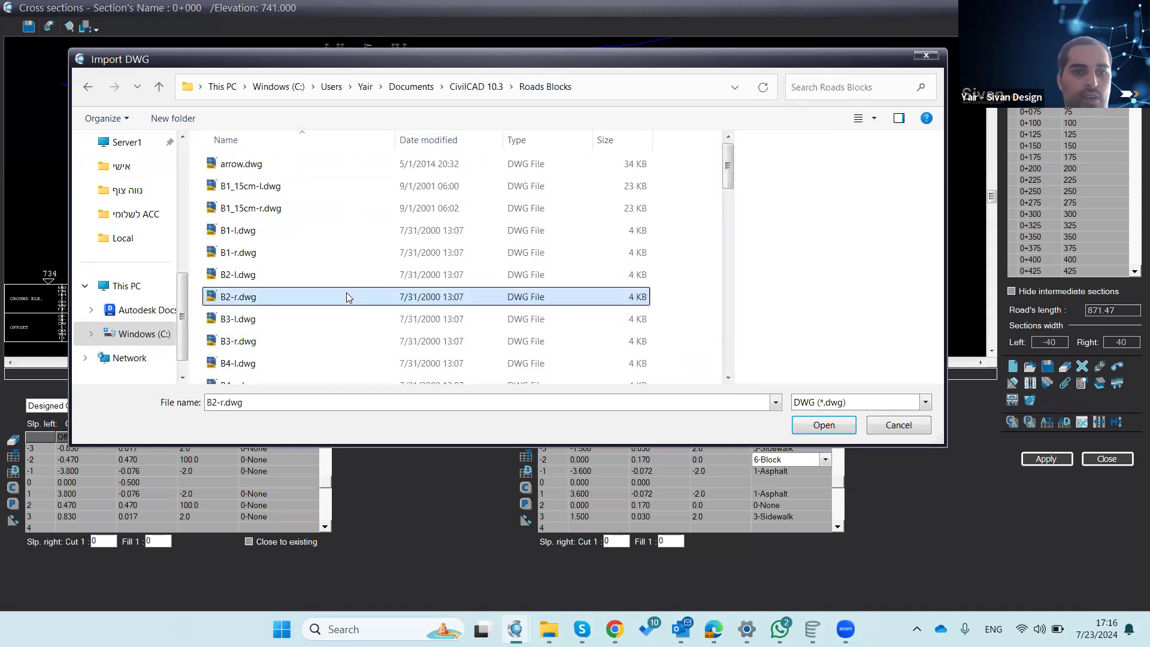
click(300, 279)
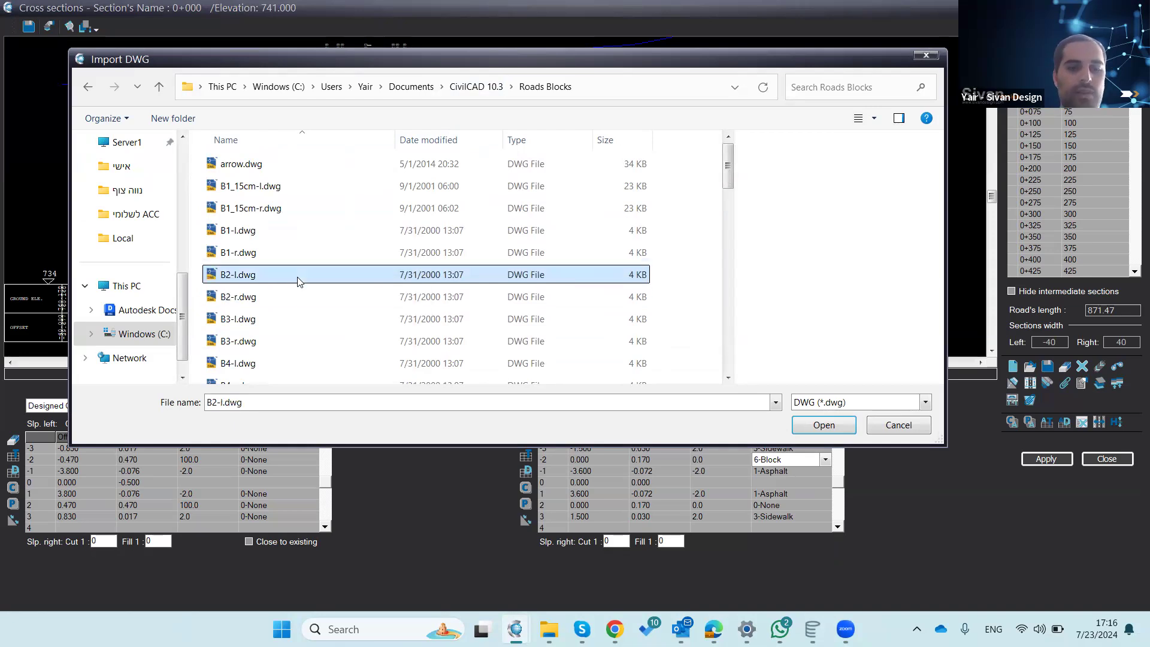
double_click(298, 276)
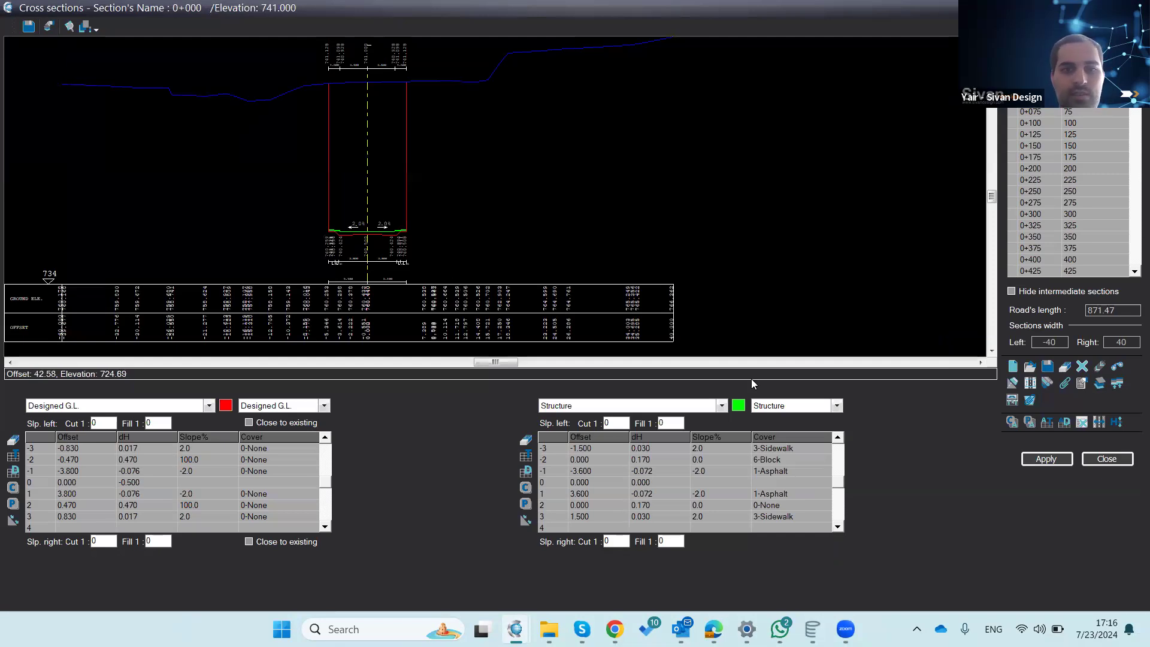
Step: Apply the block cover change to section 0+000
scroll(376, 230, down, 2)
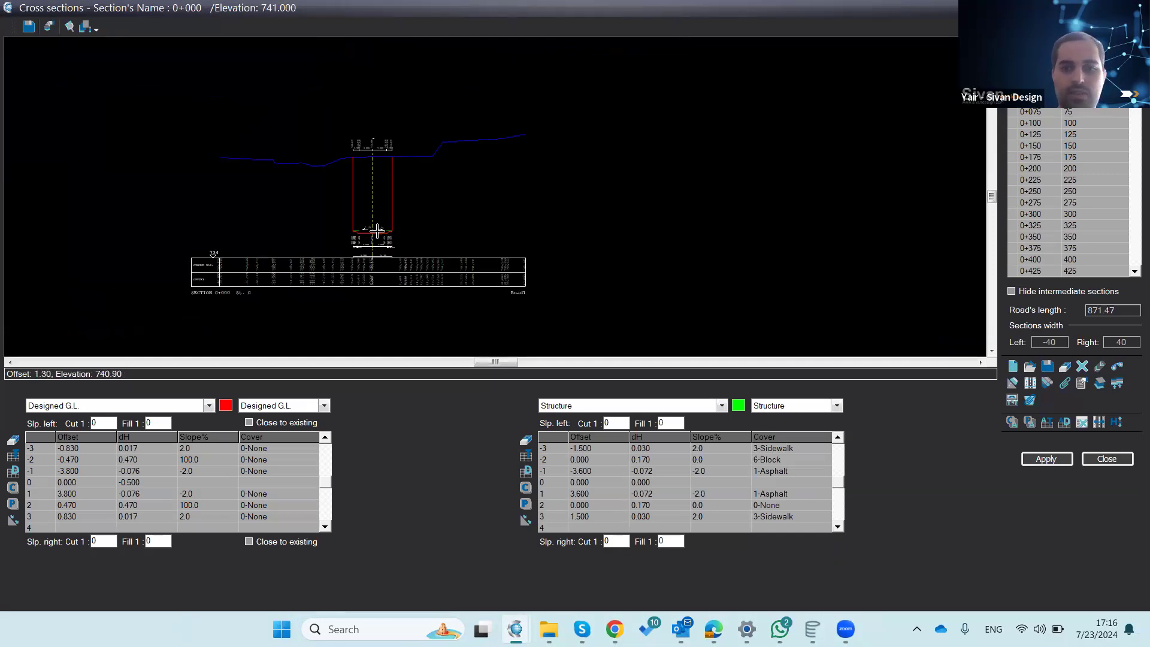
scroll(377, 232, up, 4)
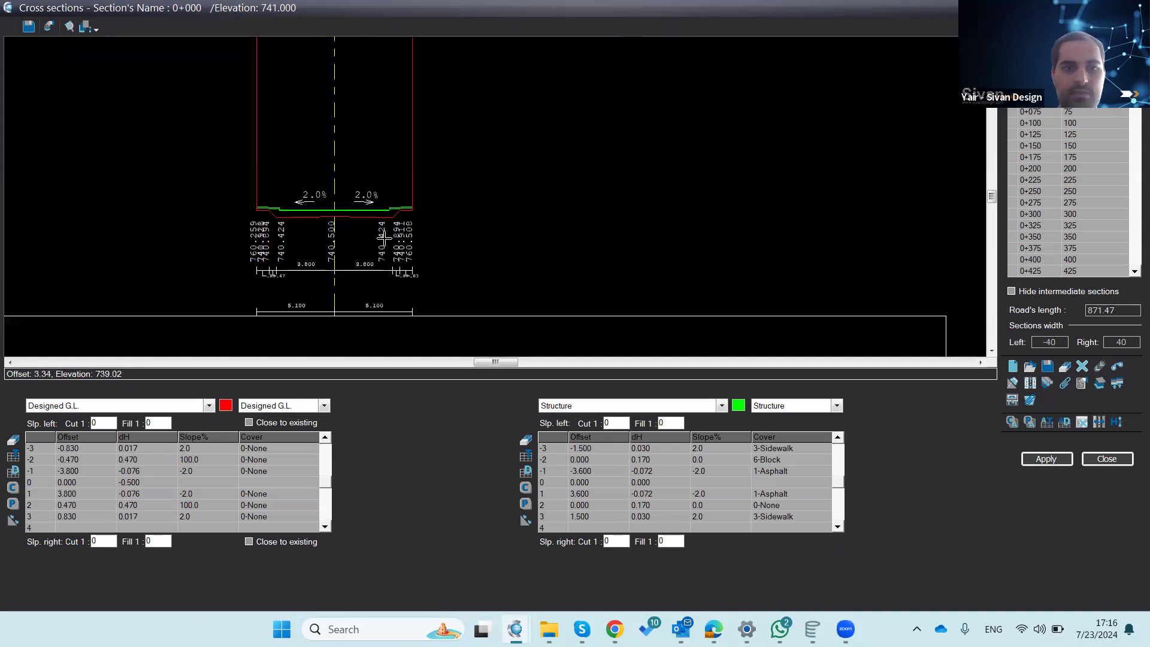
scroll(383, 237, up, 2)
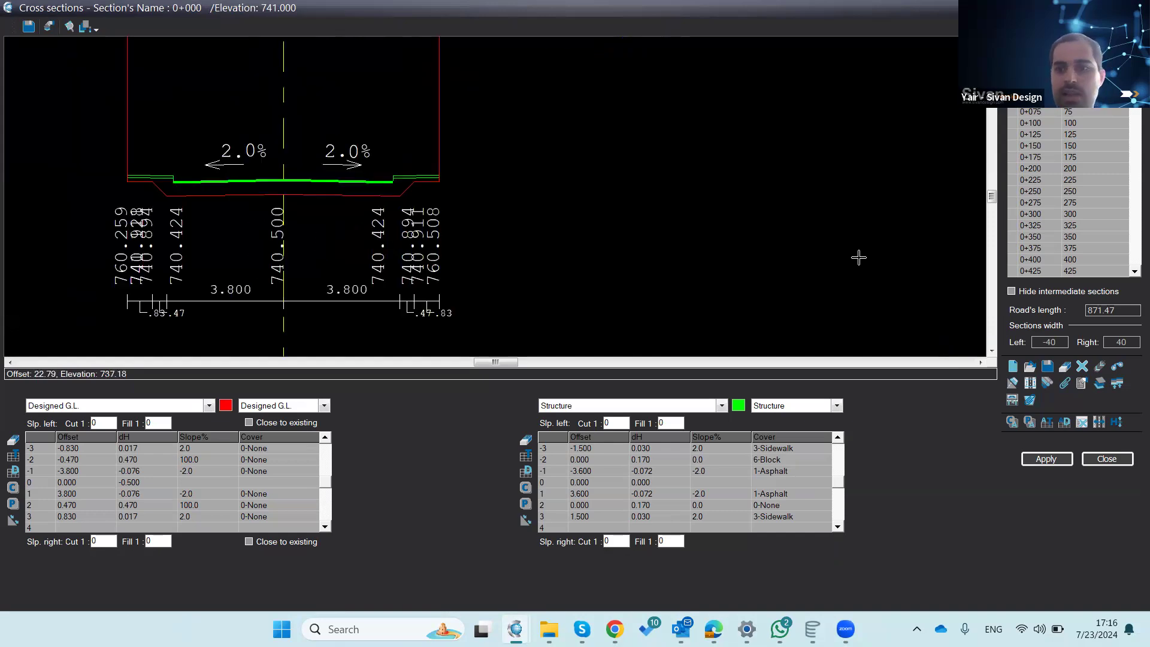
click(1057, 460)
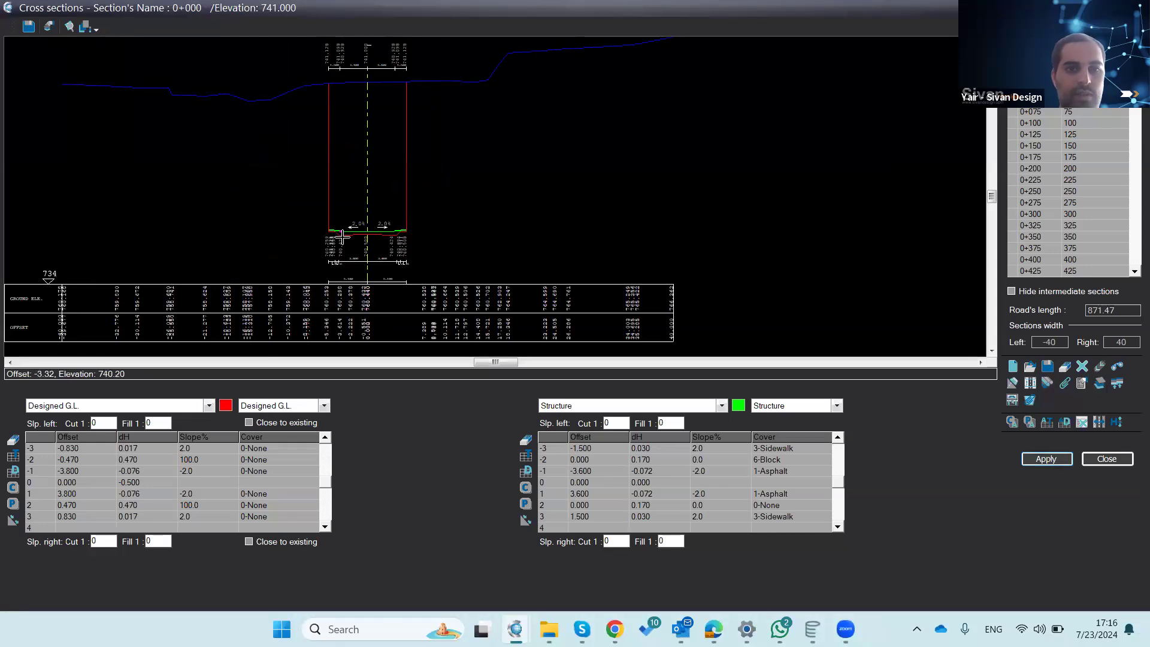
Step: Examine how the curb block sits between the left sidewalk and the asphalt edge in section 0+000
scroll(342, 237, up, 4)
scroll(342, 237, up, 2)
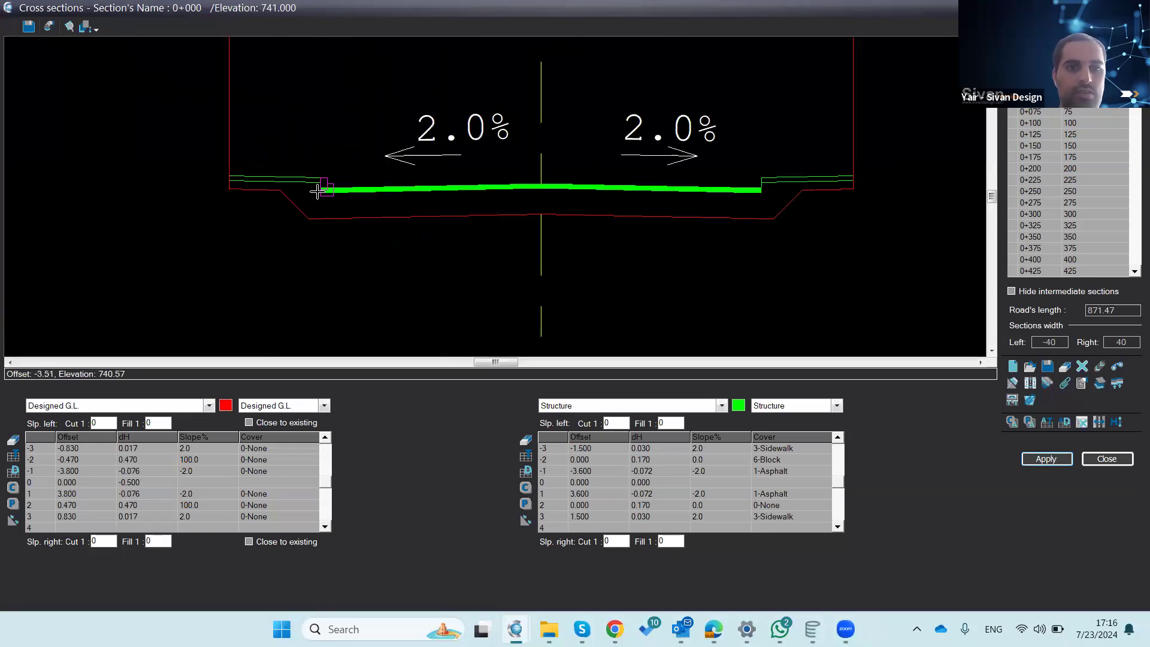
scroll(315, 188, up, 4)
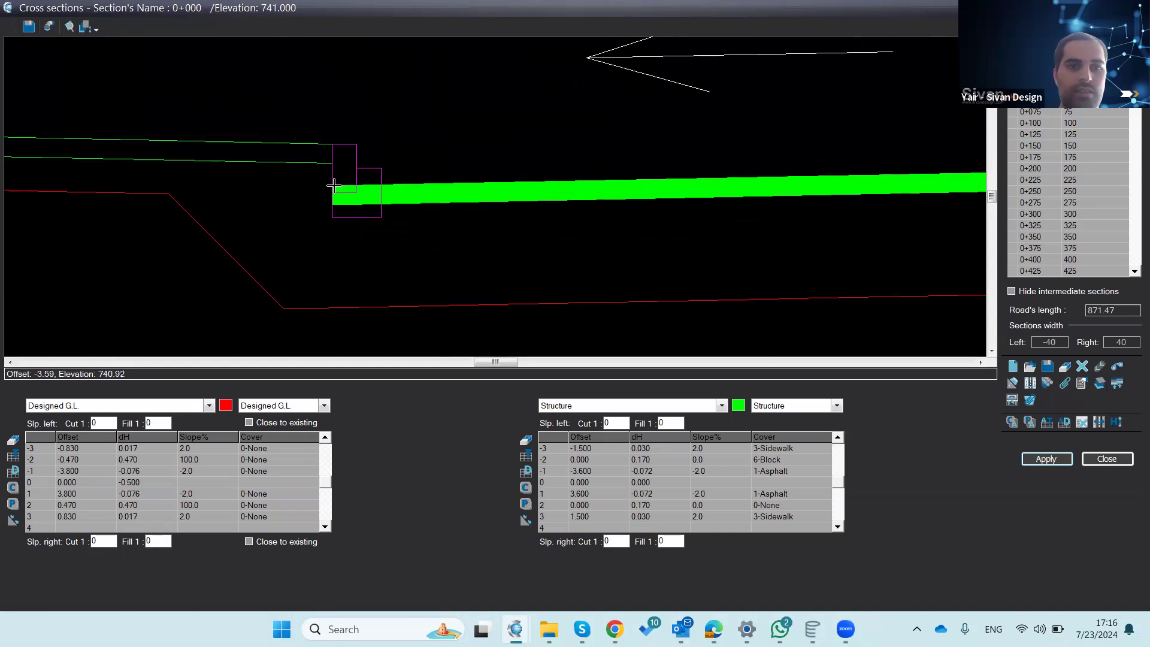
scroll(333, 185, down, 4)
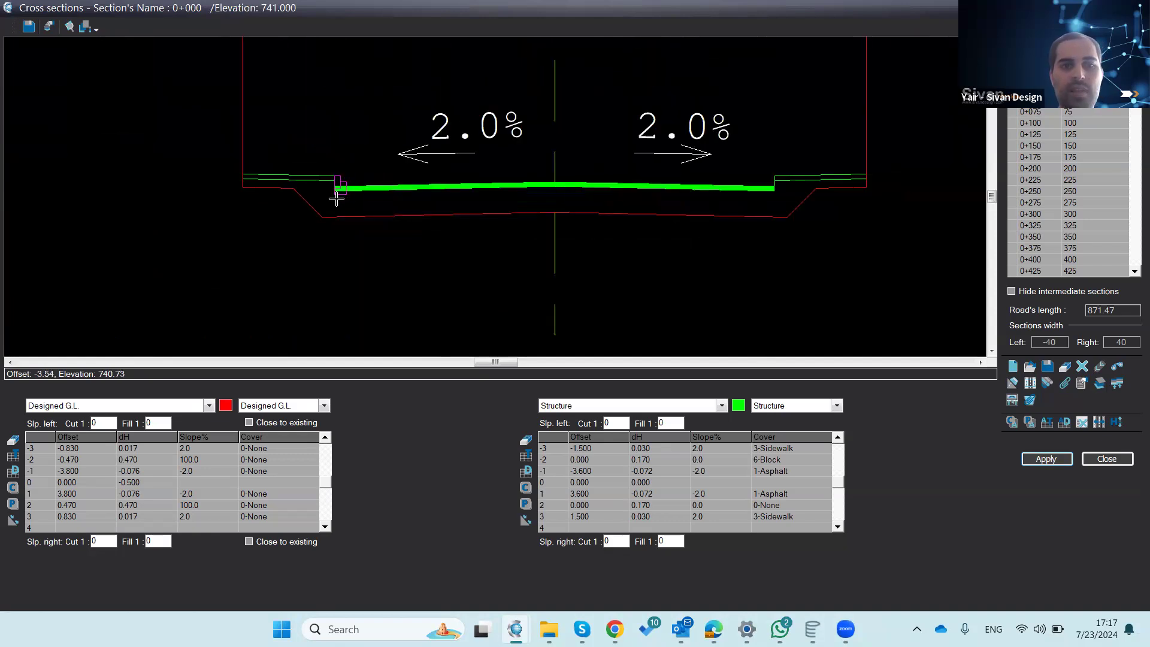
scroll(337, 196, down, 2)
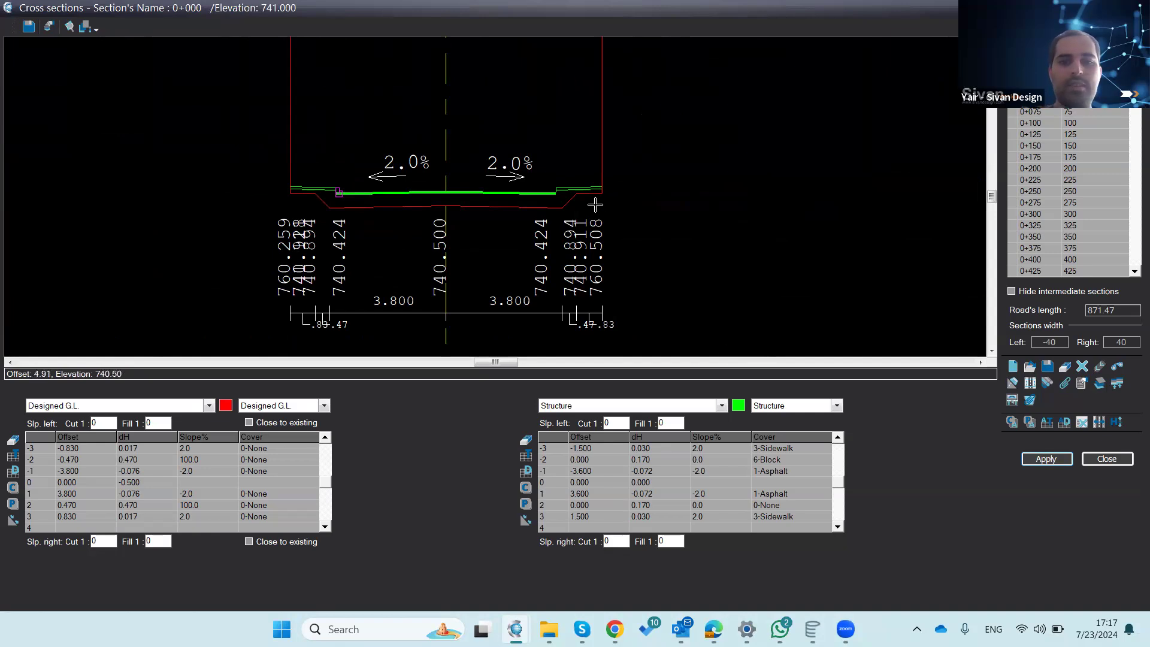
scroll(581, 246, down, 2)
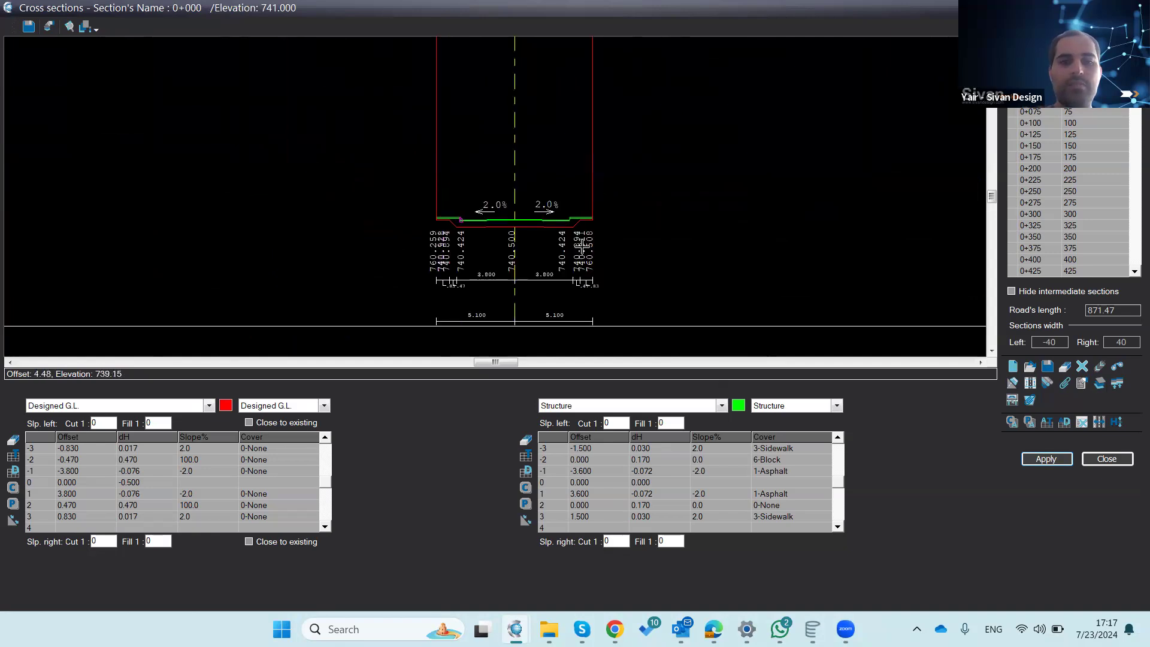
scroll(581, 246, down, 2)
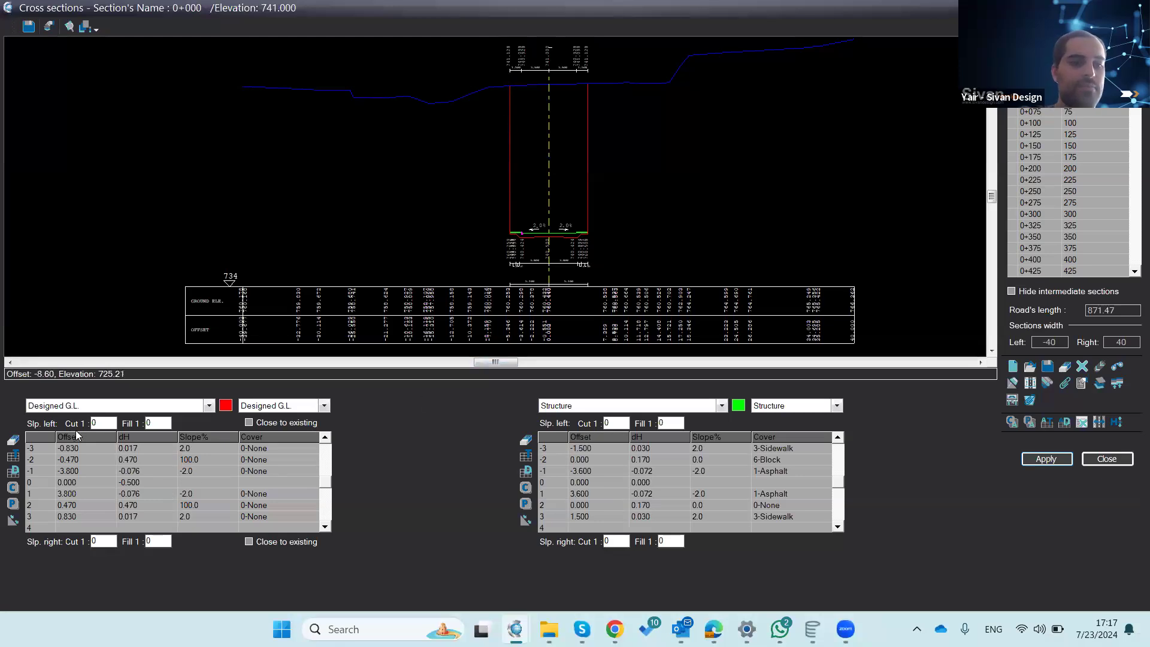
Step: Set the left and right Fill 1 slopes of Designed G.L. to 3 in section 0+000 and apply them
double_click(165, 424)
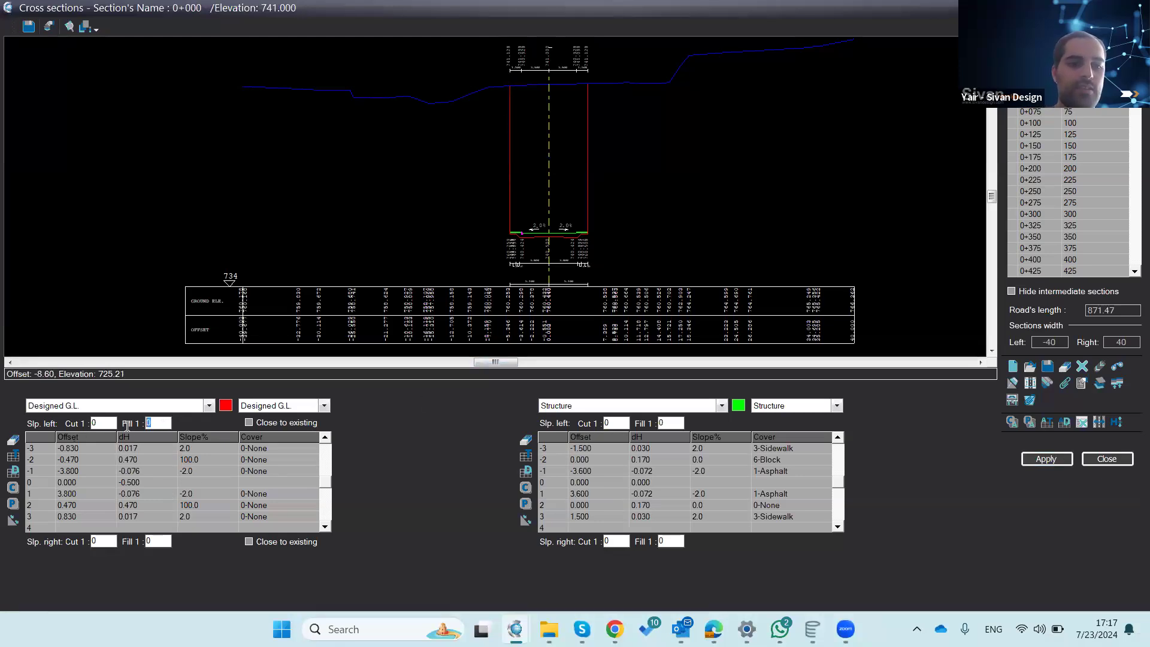
text(3)
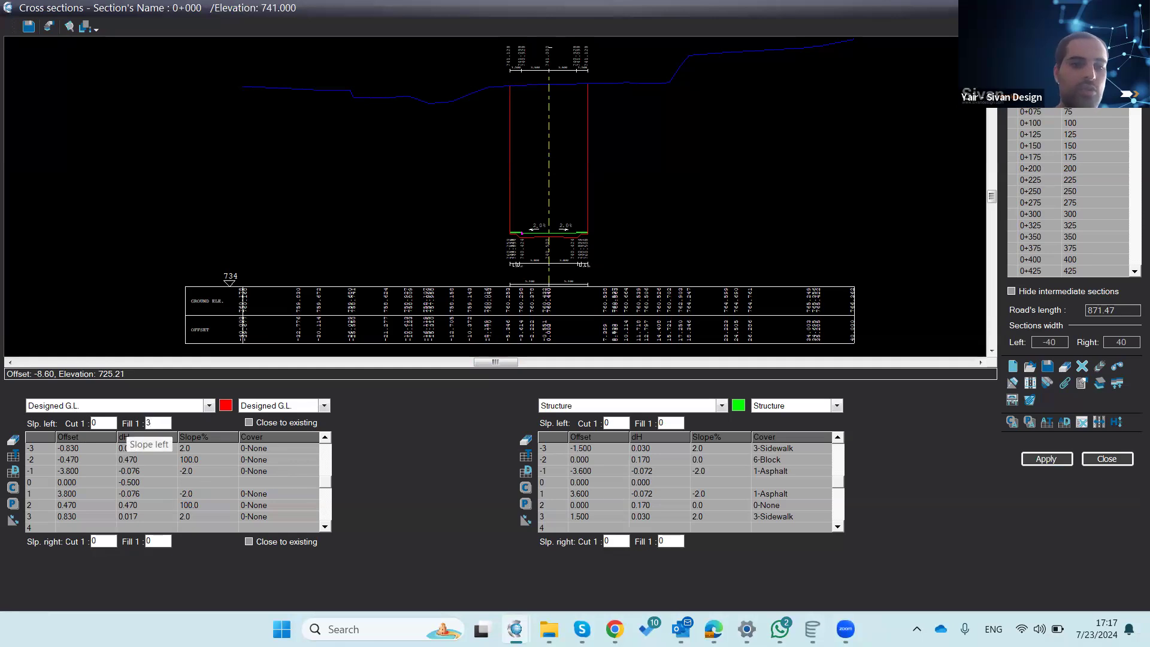
text(3)
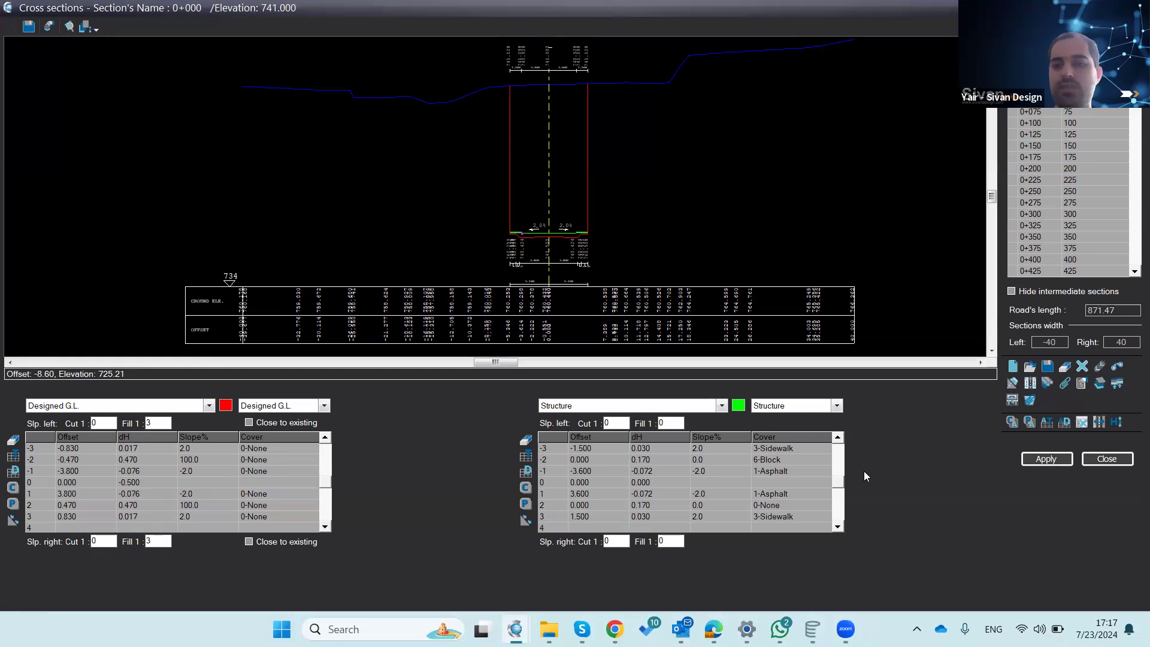
click(1045, 458)
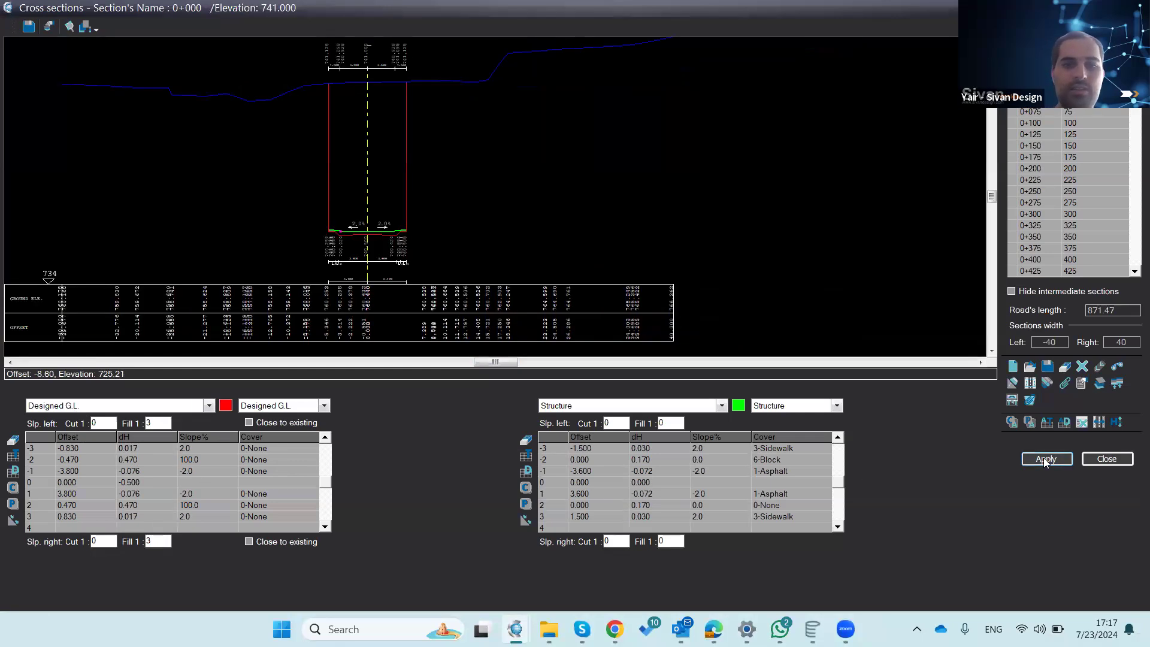
Step: Set the left and right Cut 1 slopes of Designed G.L. to 3 and apply them to section 0+000
click(105, 422)
text(3)
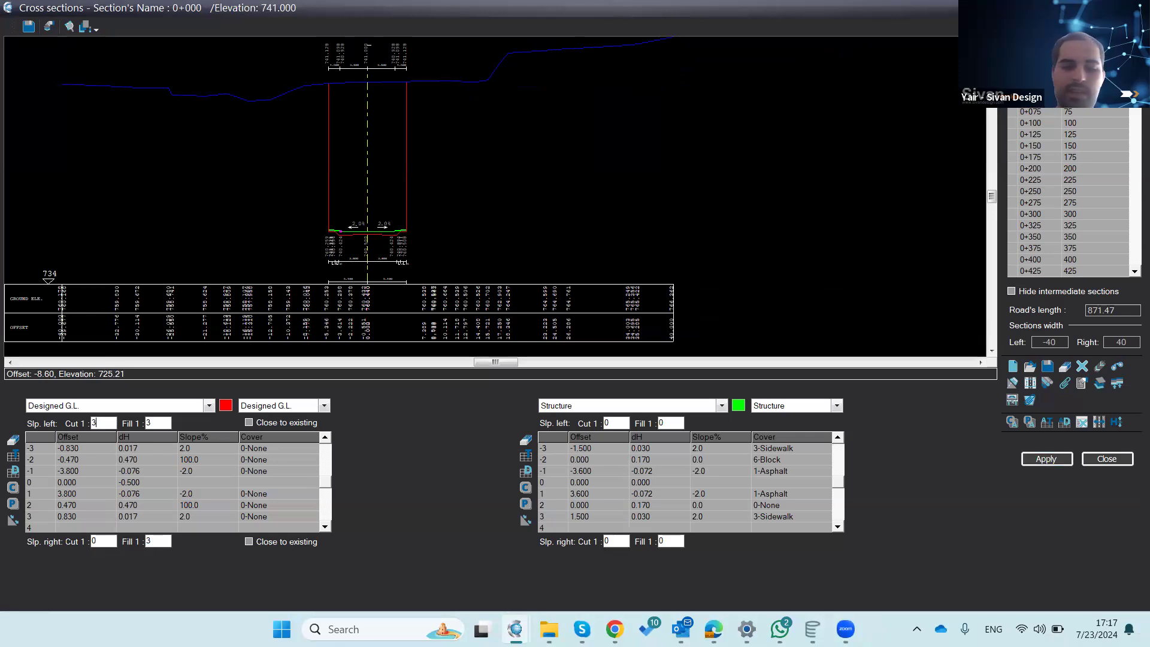
click(109, 542)
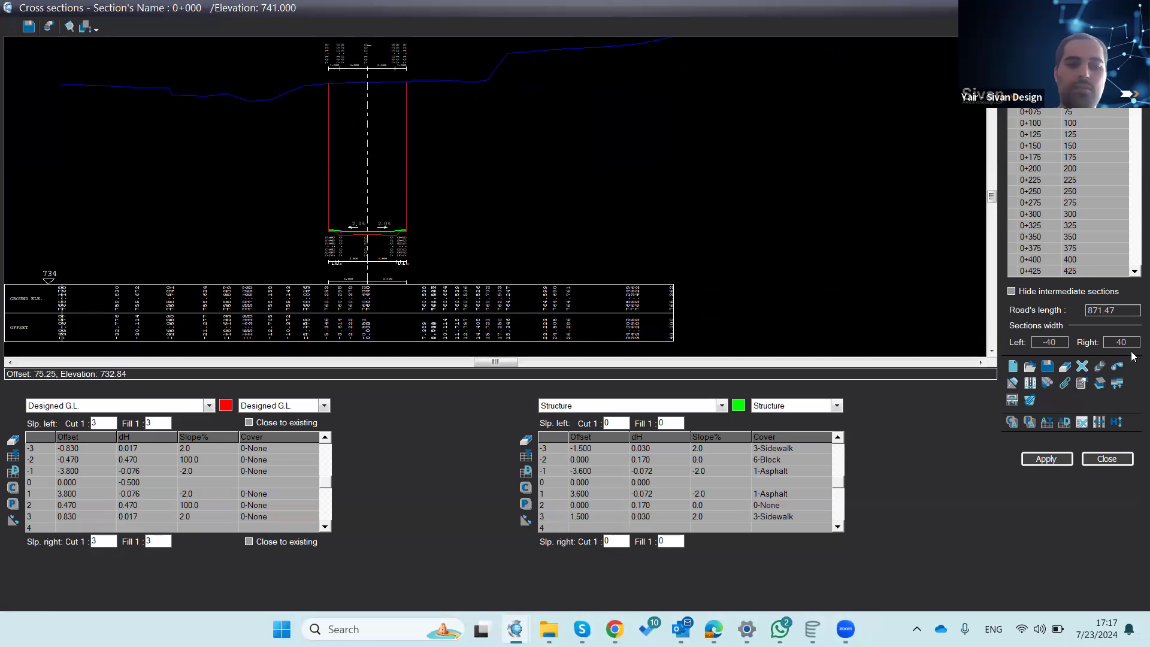
click(1036, 464)
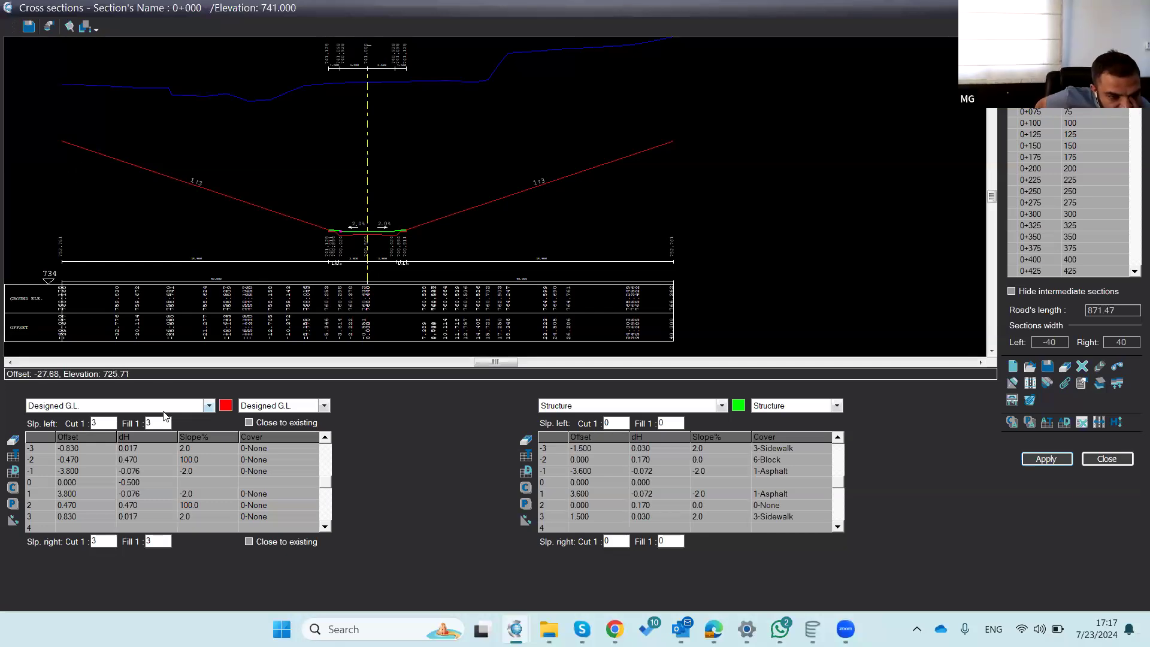
Step: Set Designed G.L.'s left Cut 1 and Fill 1 slopes and its right Cut 1 slope to 1.5 and apply them to section 0+000
drag(159, 423, 112, 425)
text(2)
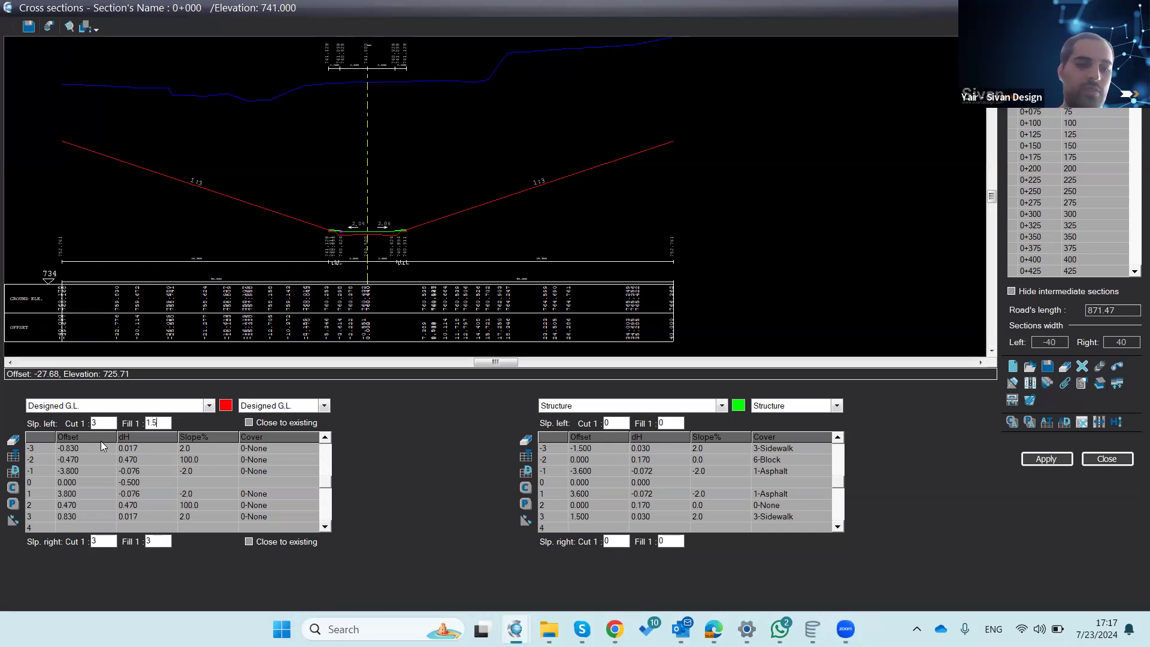
text(1.5)
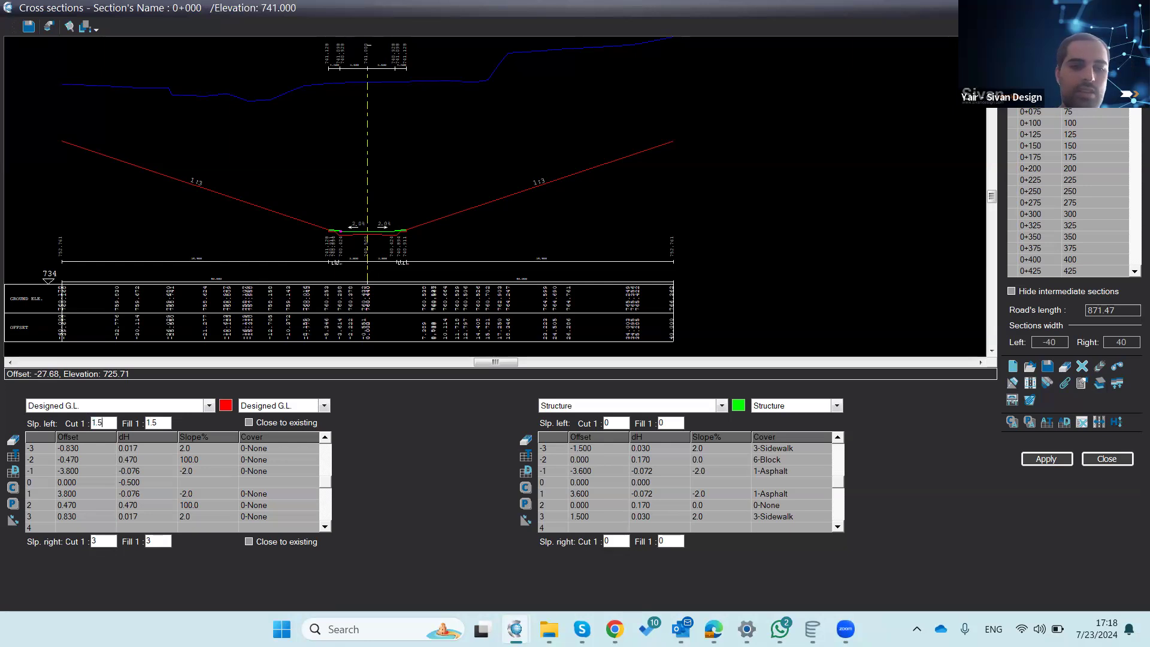
double_click(99, 544)
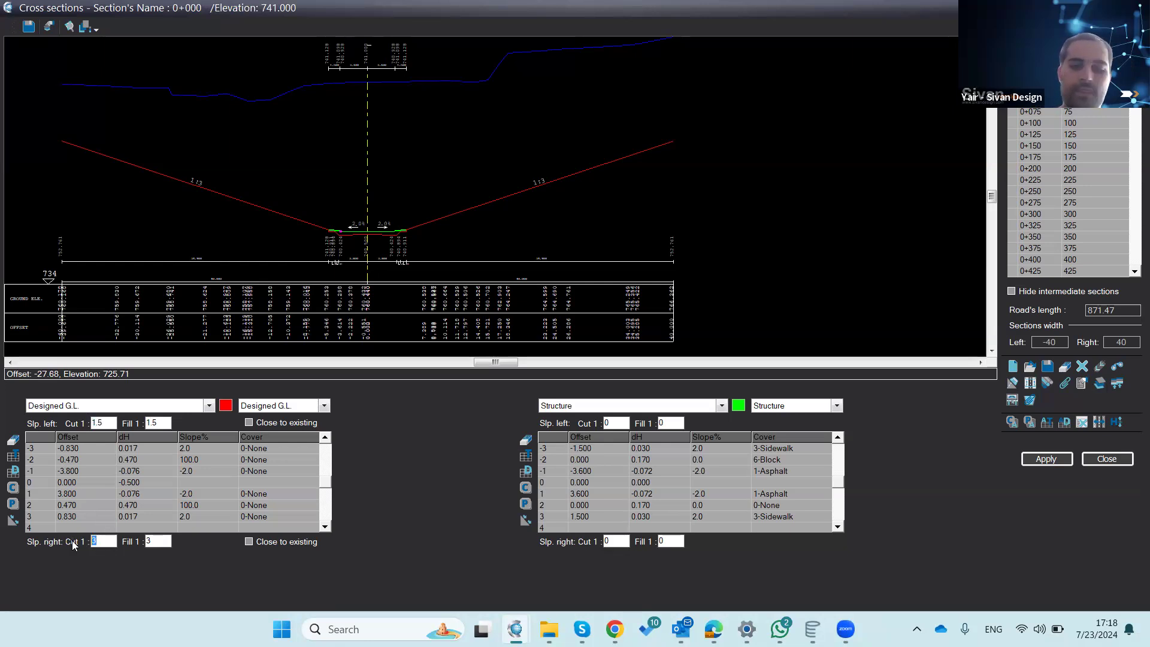
text(1.5)
click(1046, 460)
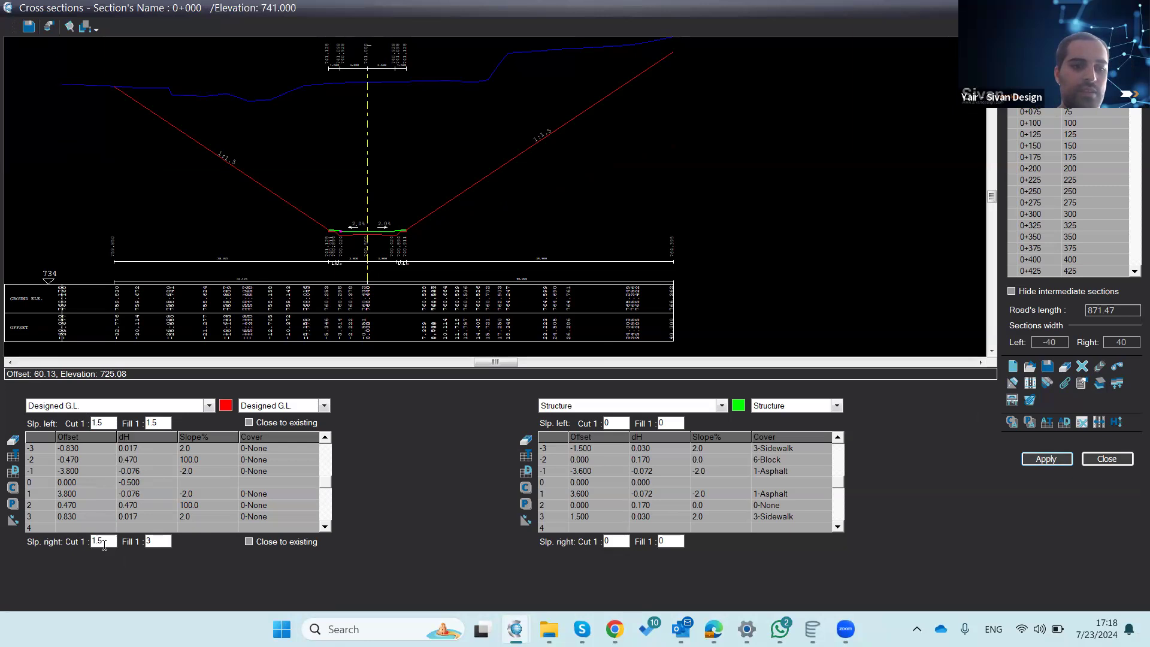
Step: Set the right Cut 1 slope of Designed G.L. to 1.1 and apply it to section 0+000
drag(103, 542, 75, 543)
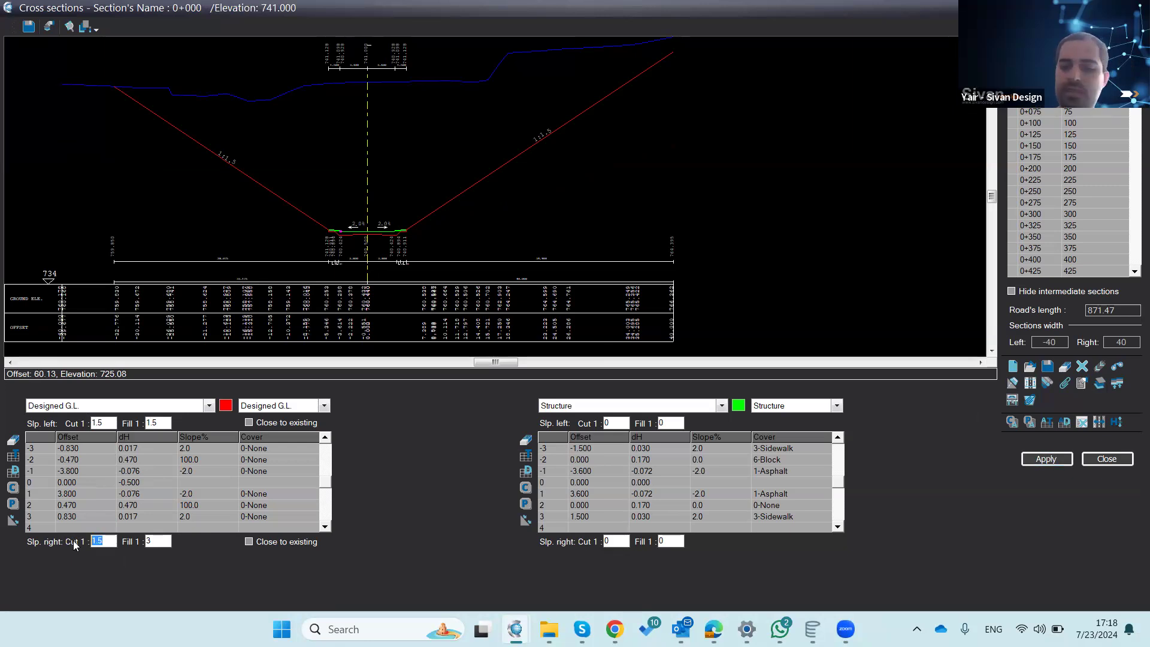
text(1.1)
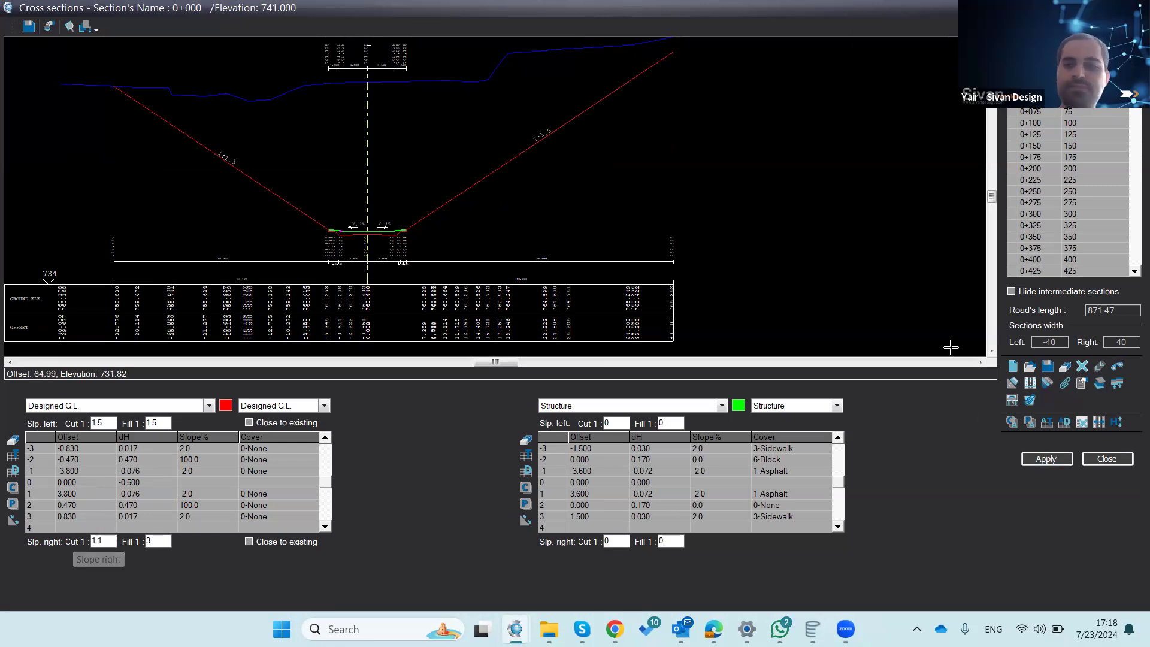
click(1047, 459)
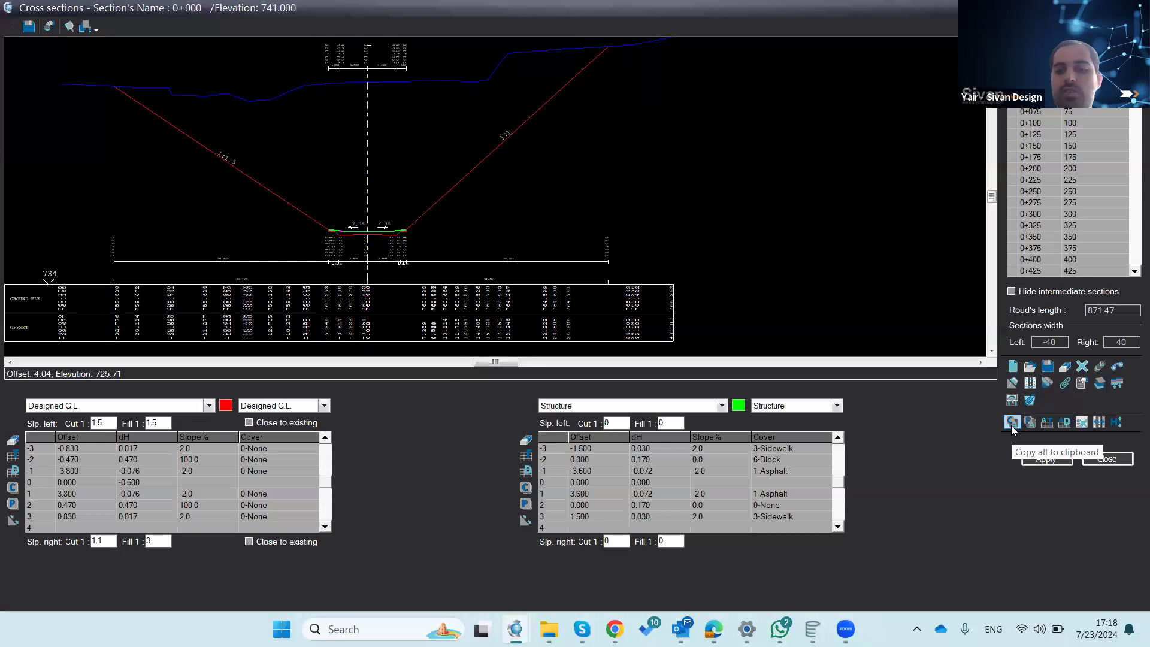
Step: Copy the whole design of section 0+000 into section 0+025 and apply it there
click(1031, 89)
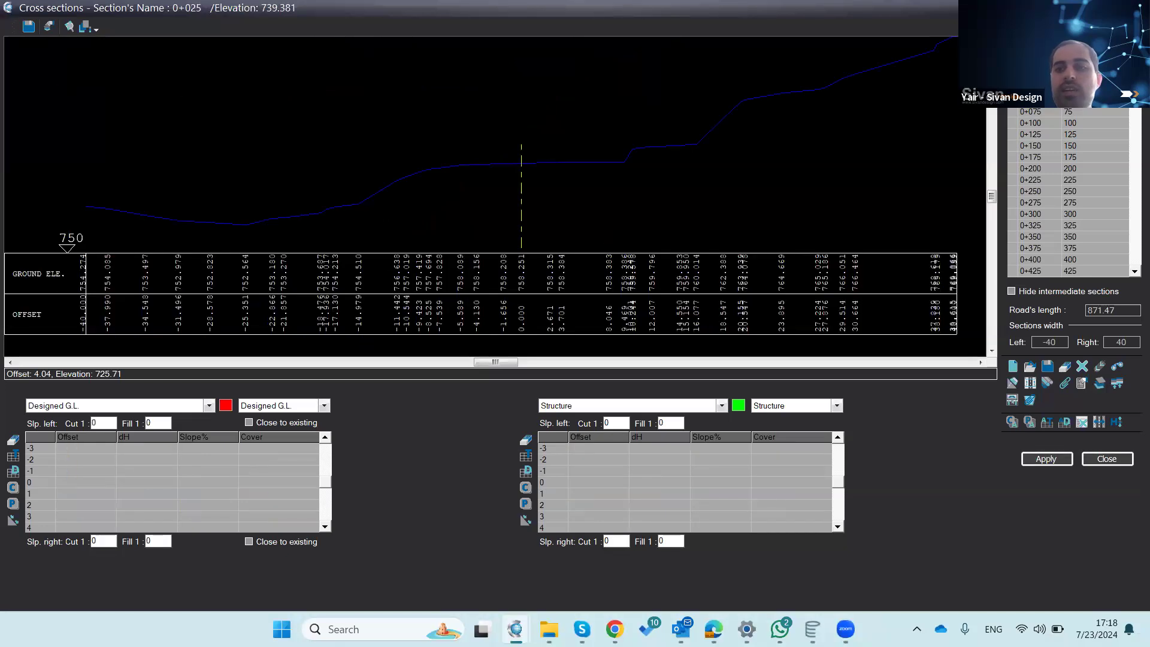
click(1029, 427)
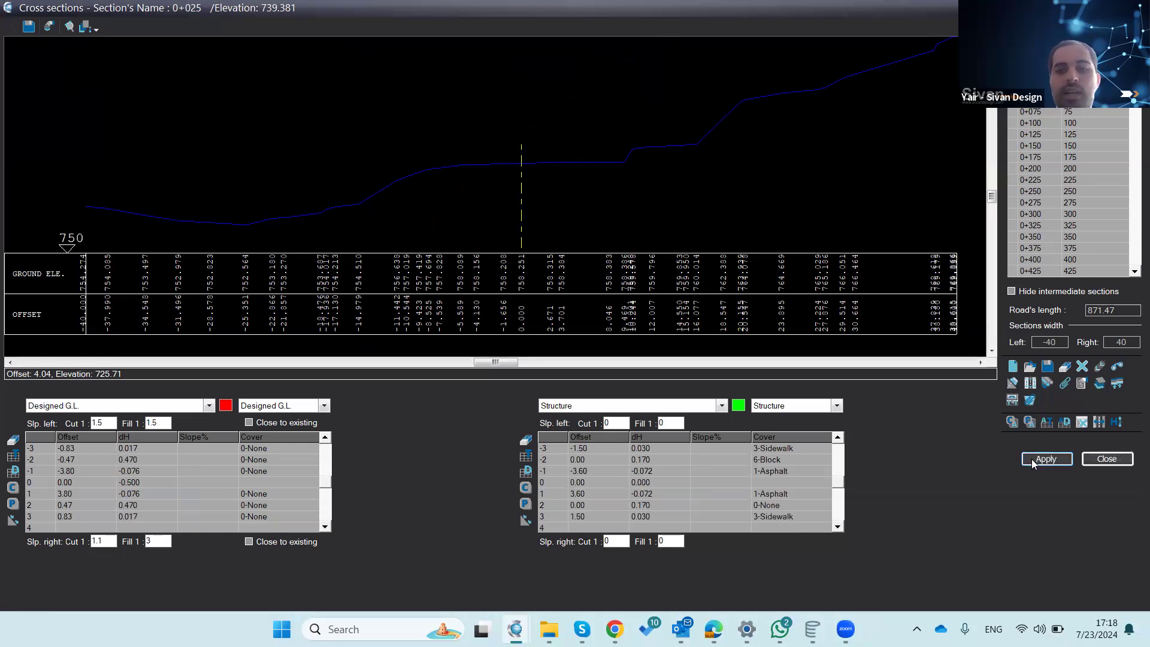
click(1031, 459)
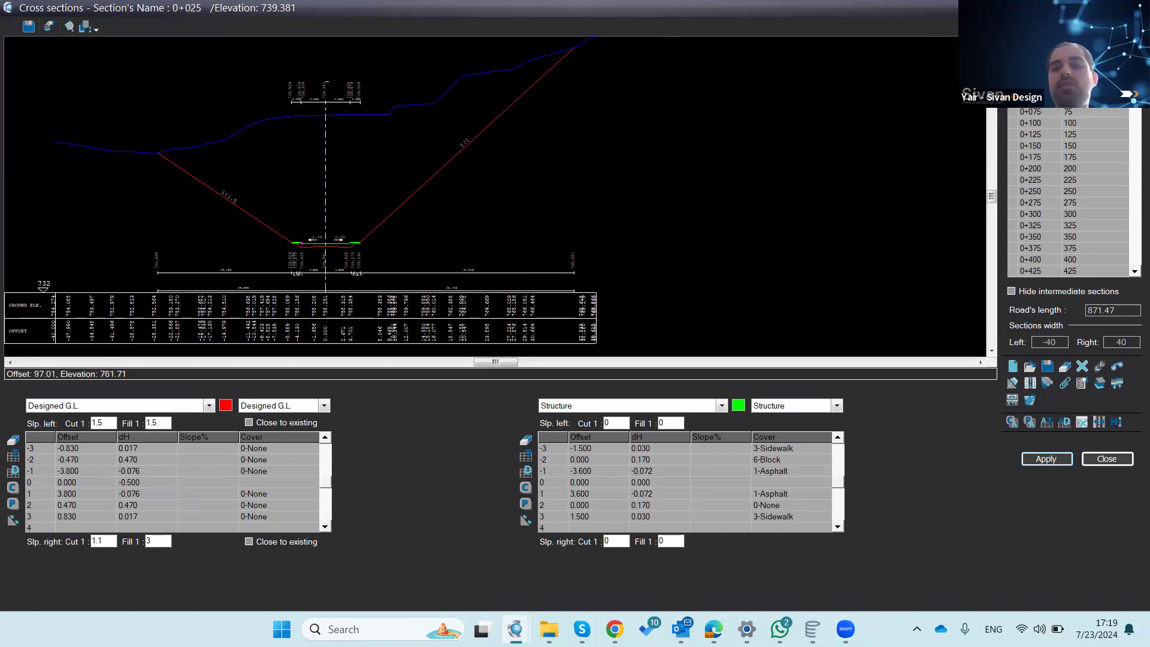
click(1046, 458)
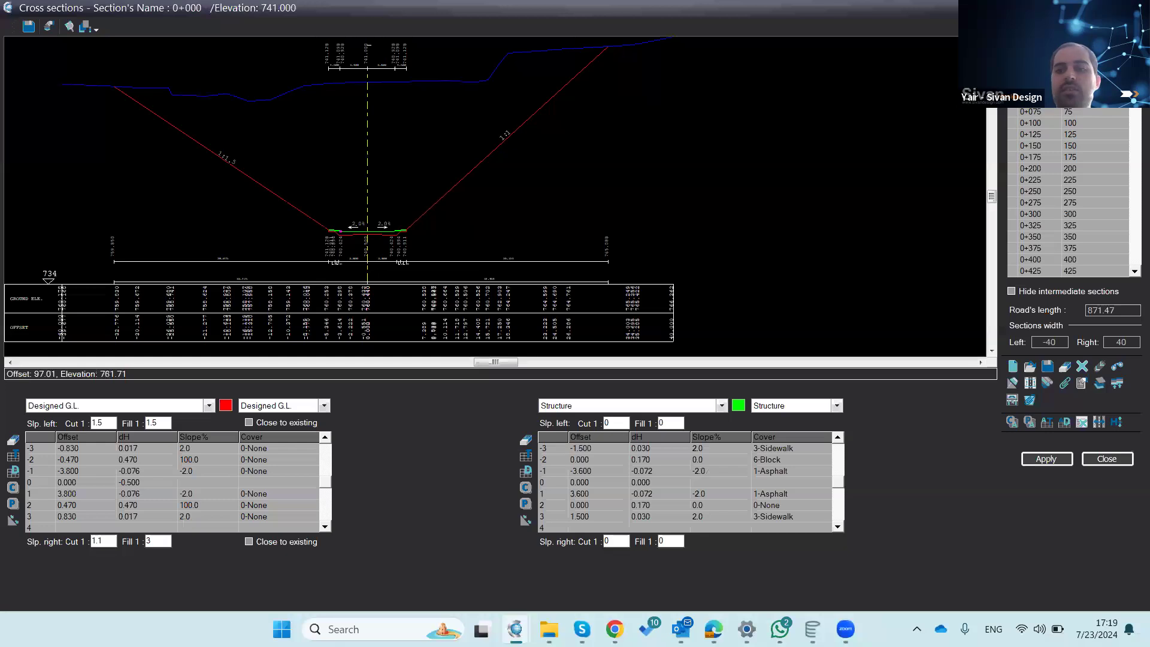
Step: Paste the copied design into the road's last section, 0+871, and apply it
click(1131, 262)
click(1083, 260)
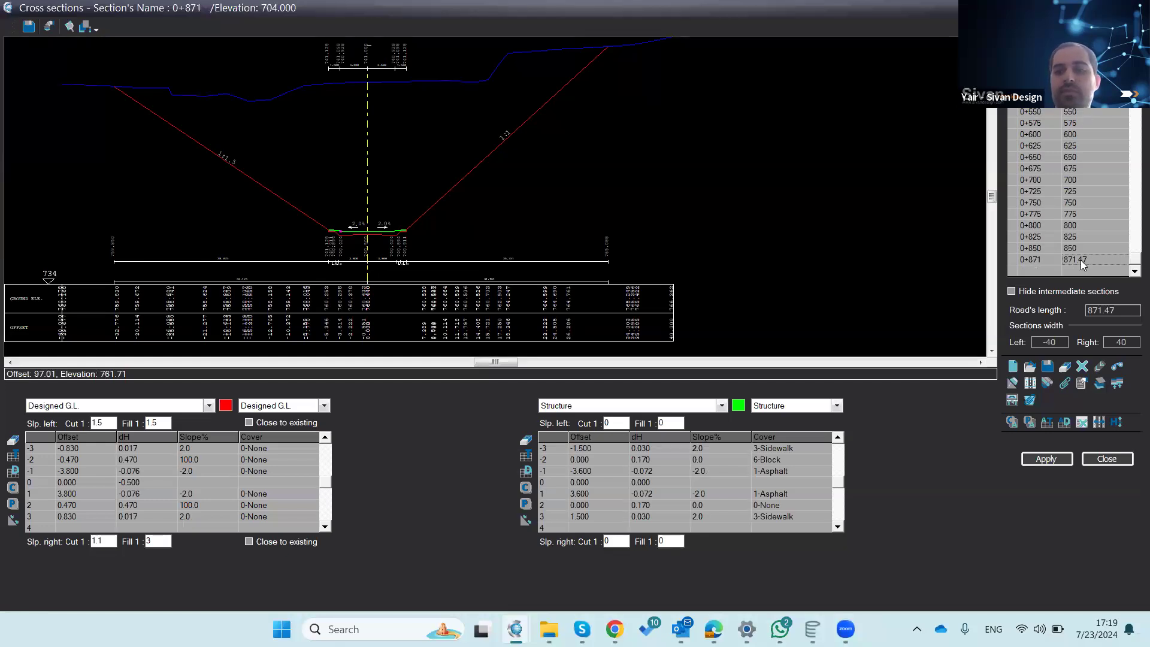
click(1027, 423)
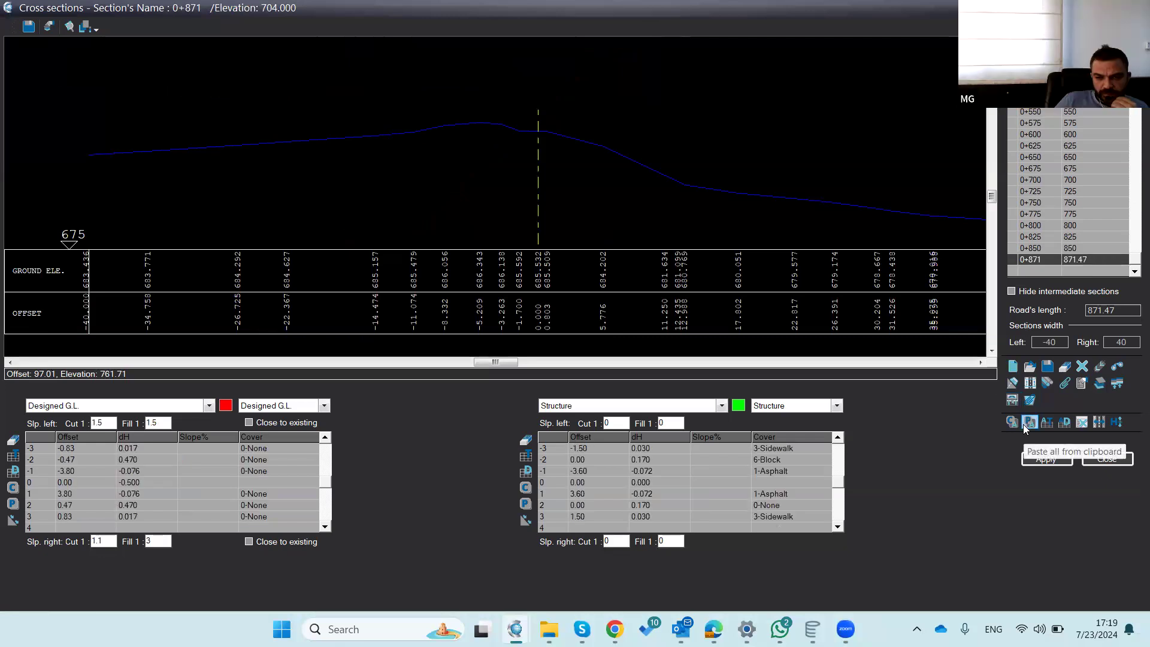
click(1045, 458)
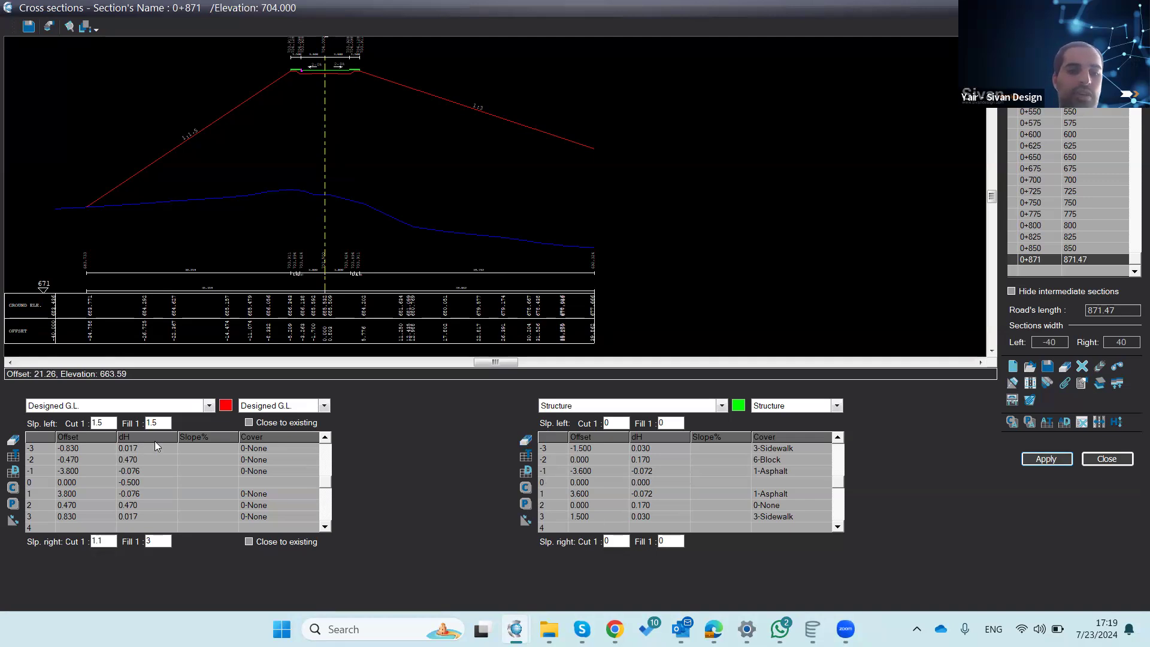
Step: Set the right Fill 1 slope of Designed G.L. to 1 in section 0+871 and apply it
drag(158, 424, 152, 427)
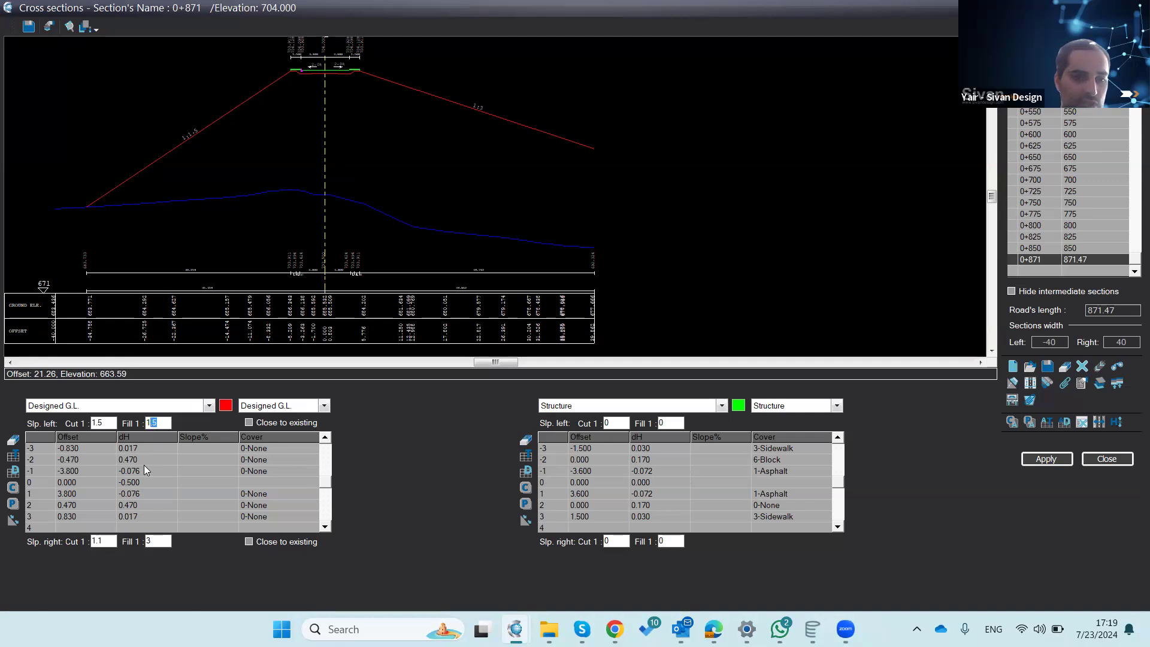
drag(153, 539, 130, 541)
text(1)
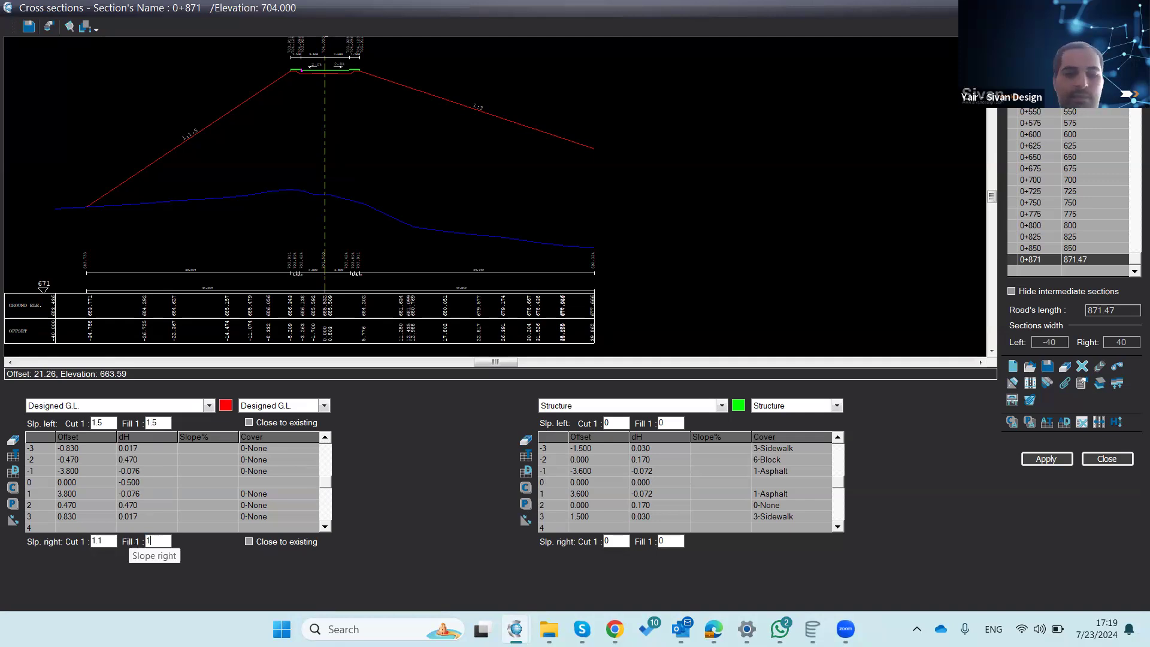
click(1046, 459)
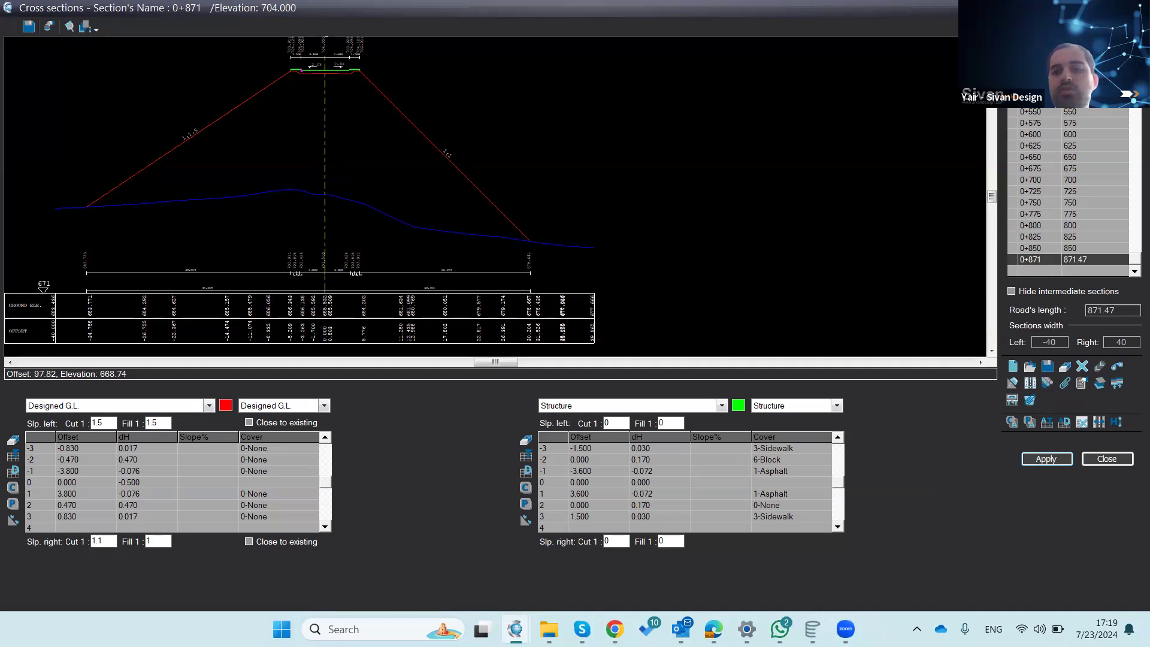
Step: Interpolate All Design between the defined sections 0+025 and 0+871, and check the Misclosure Report for unclosed sections
scroll(1074, 191, up, 6)
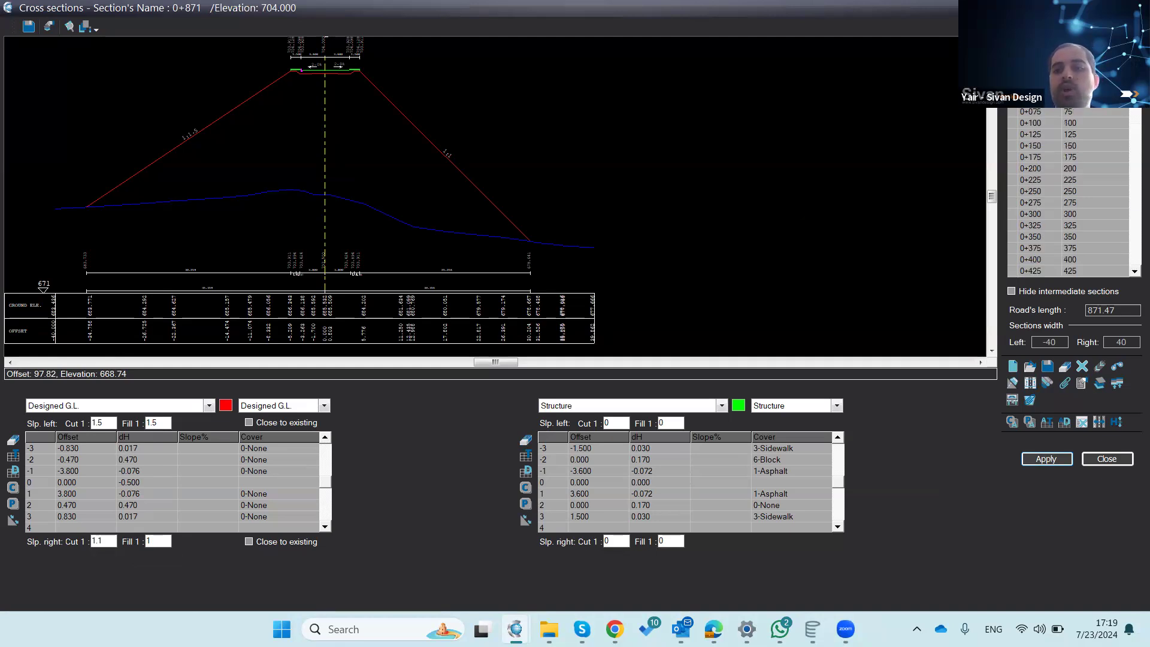
click(1041, 77)
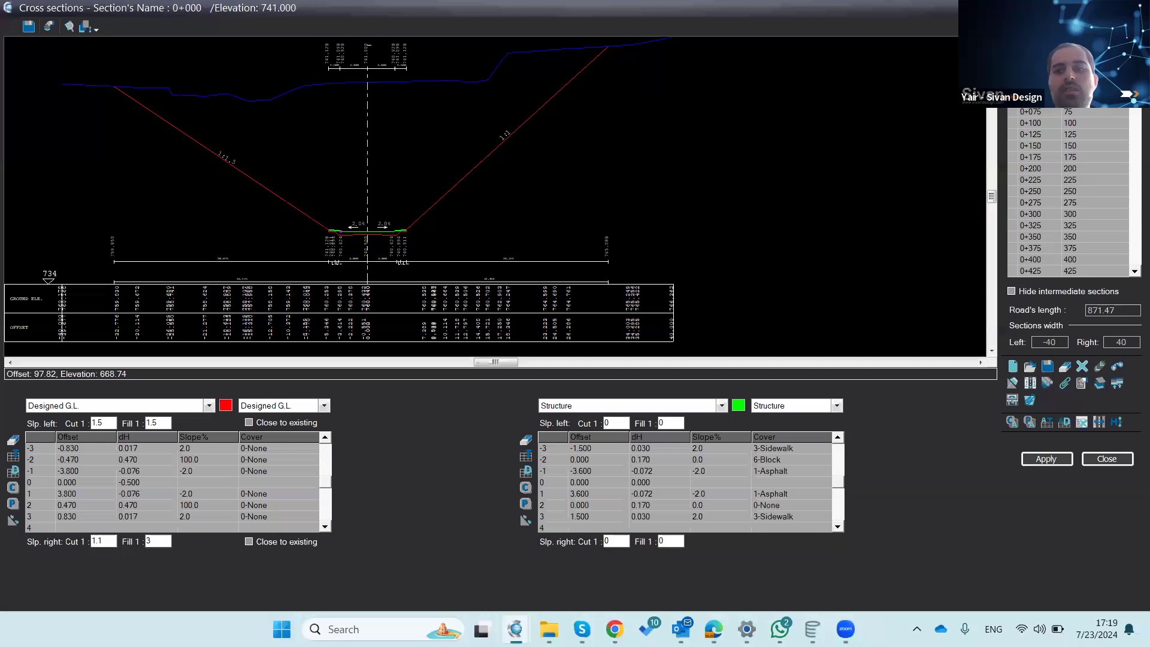
key(Down)
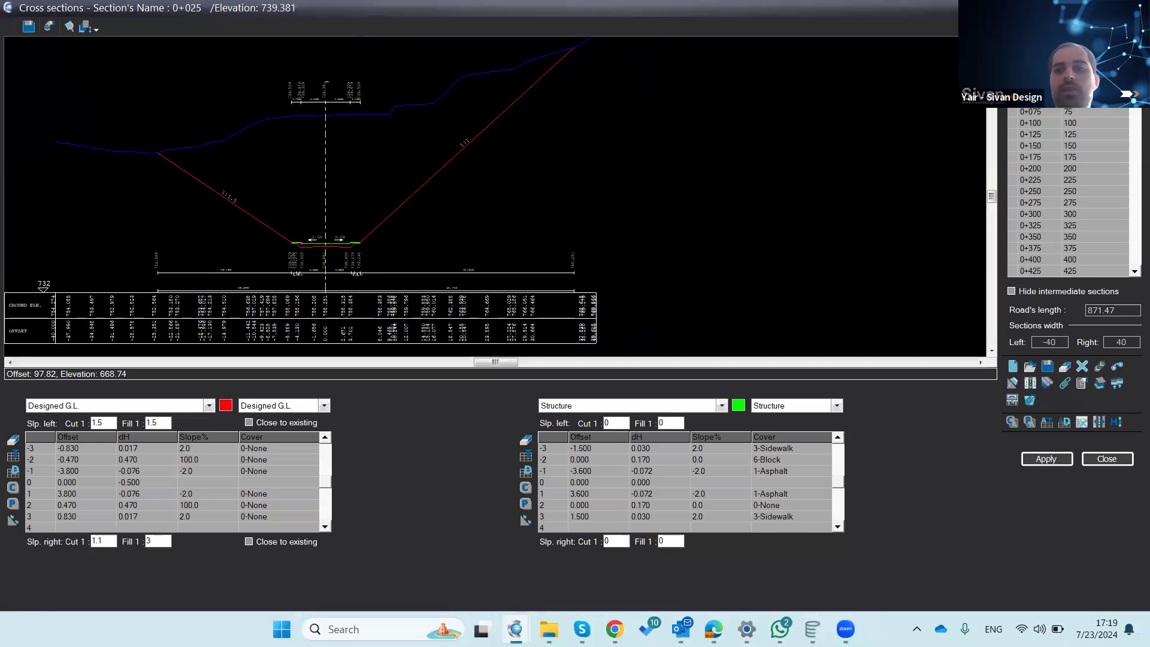
scroll(1133, 242, down, 6)
click(1103, 261)
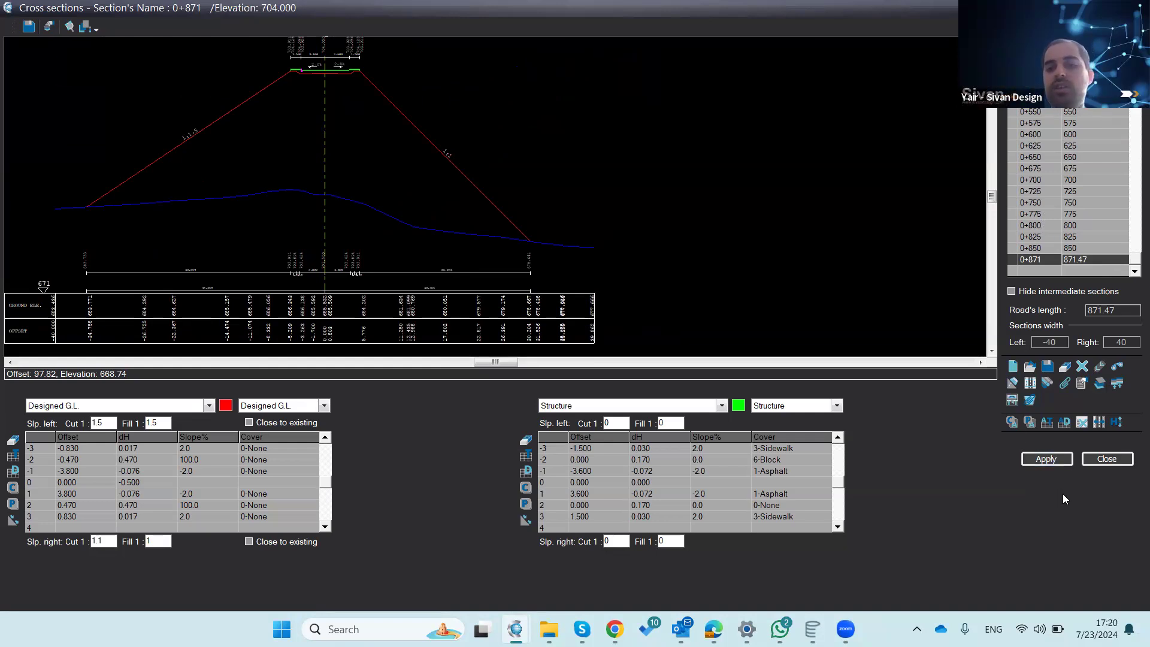
click(1030, 383)
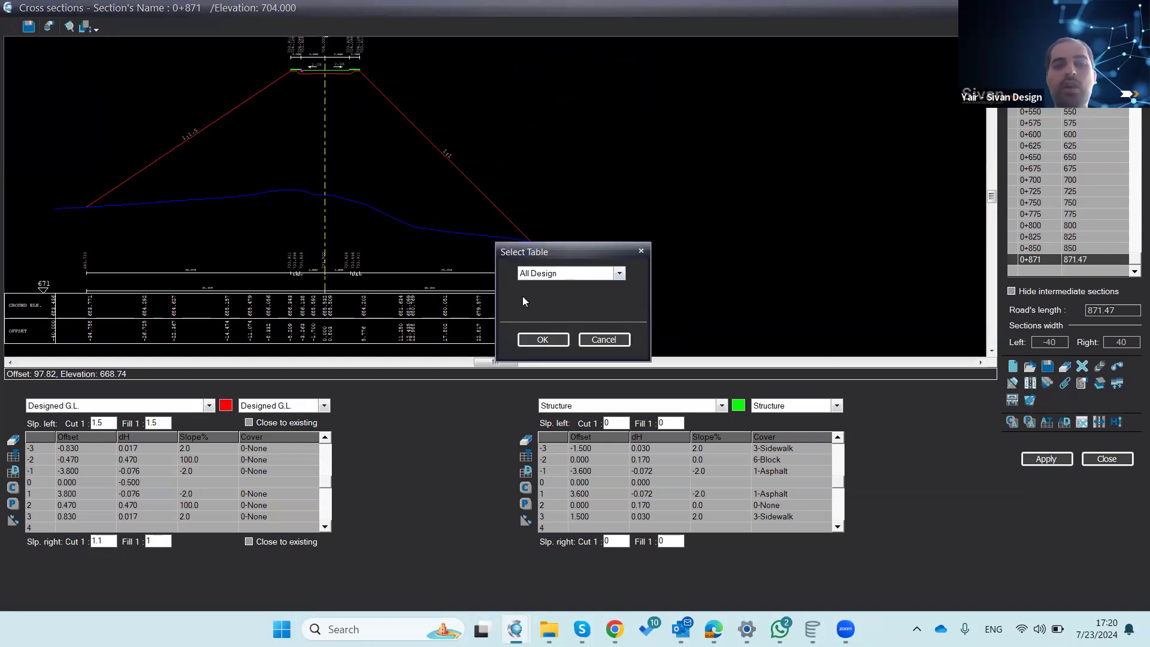
click(524, 339)
key(Up)
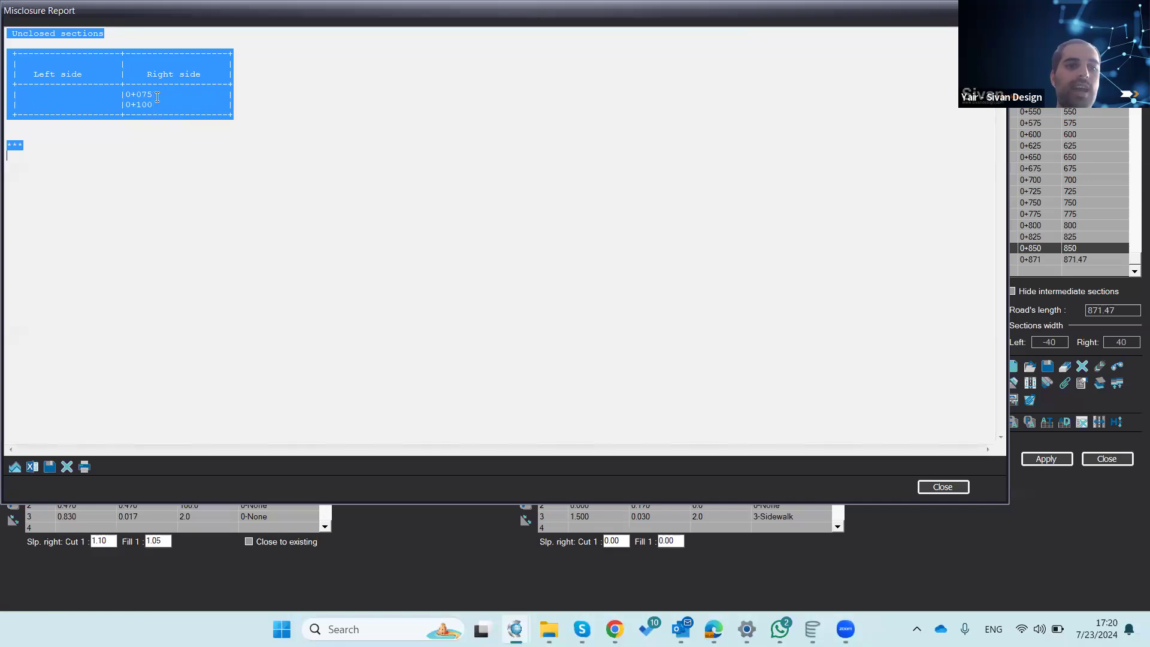
click(942, 486)
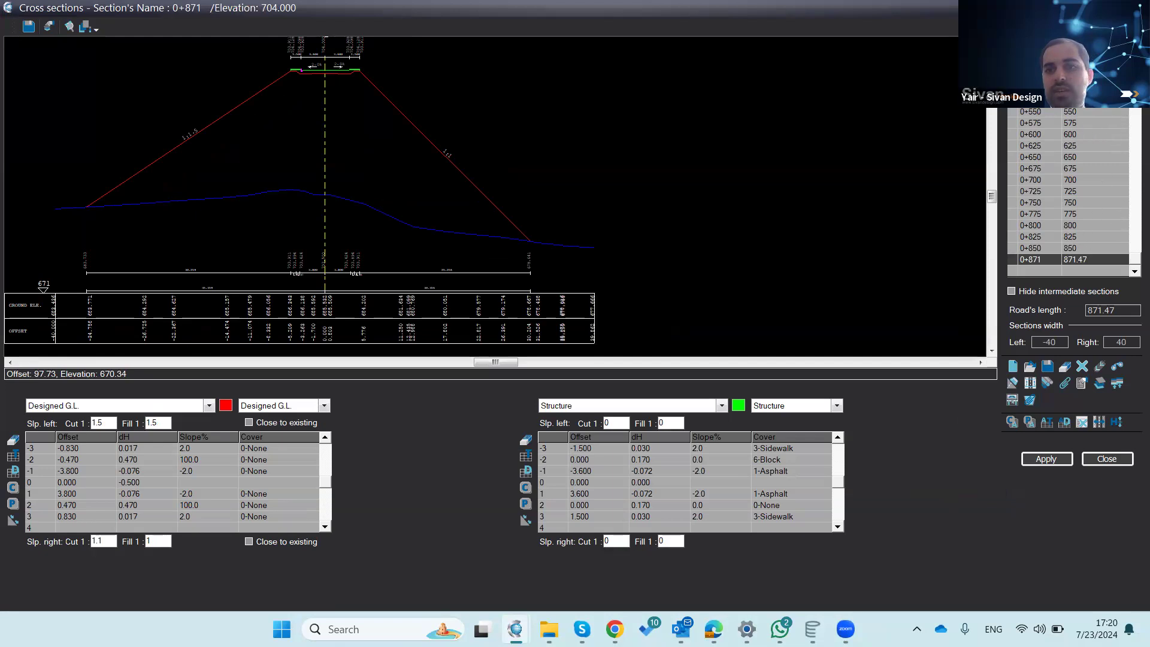
Step: Set the right Cut 1 and Fill 1 slopes of Designed G.L. to 1 in section 0+075 and apply them
scroll(1069, 192, up, 6)
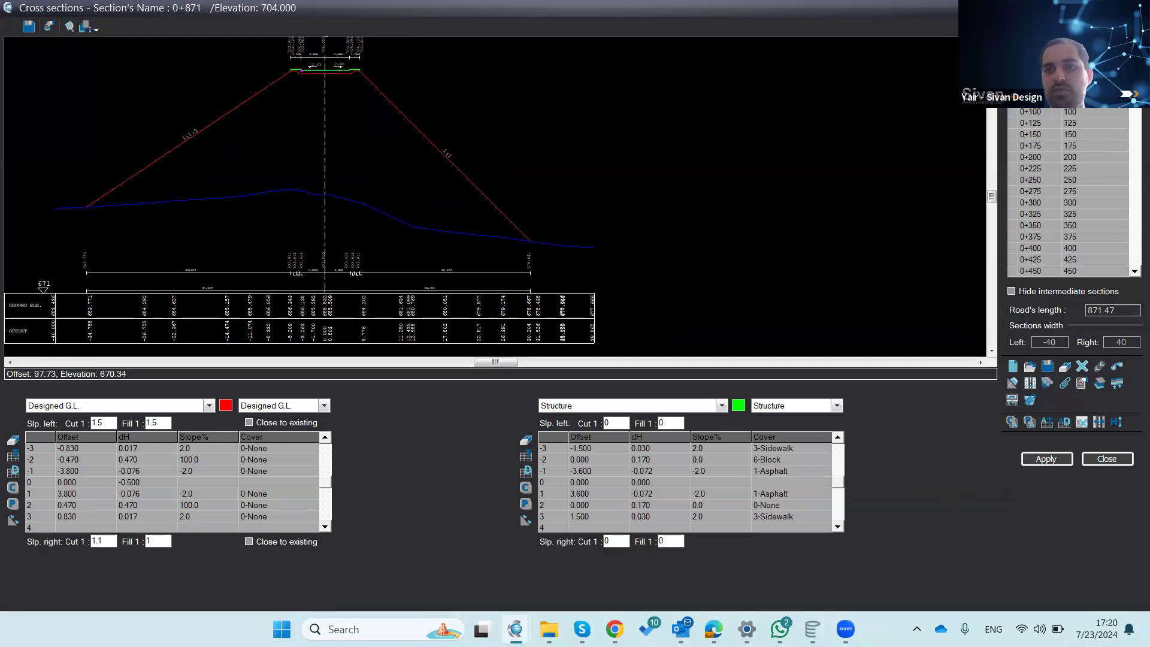
click(1066, 101)
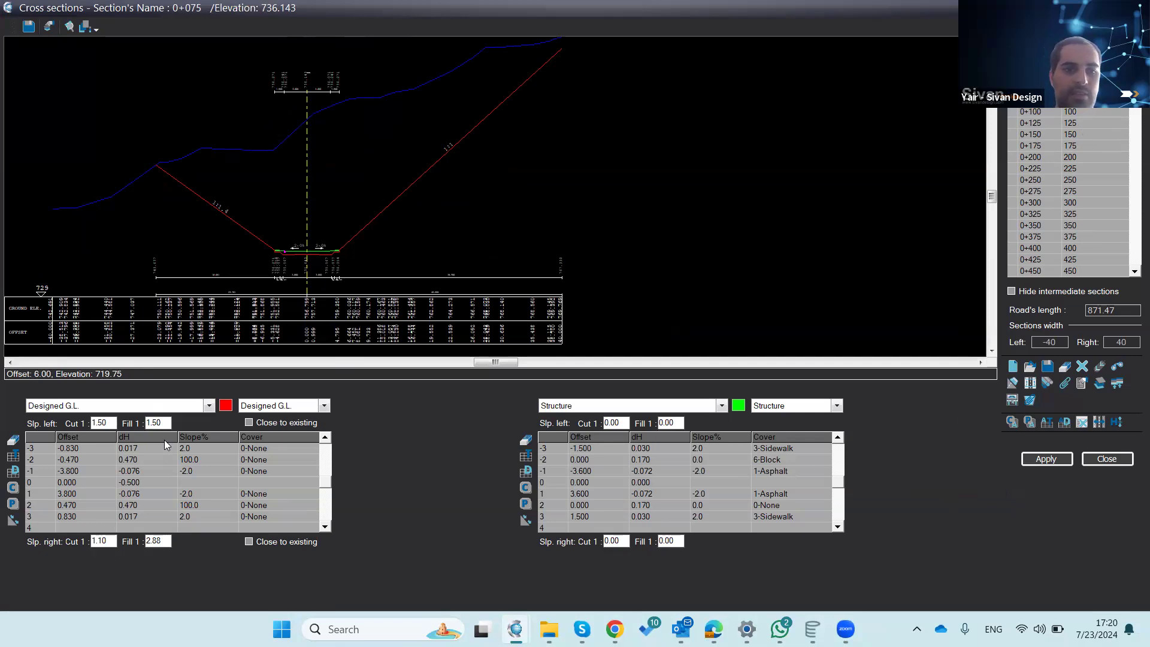
double_click(110, 538)
text(1)
double_click(164, 542)
text(1)
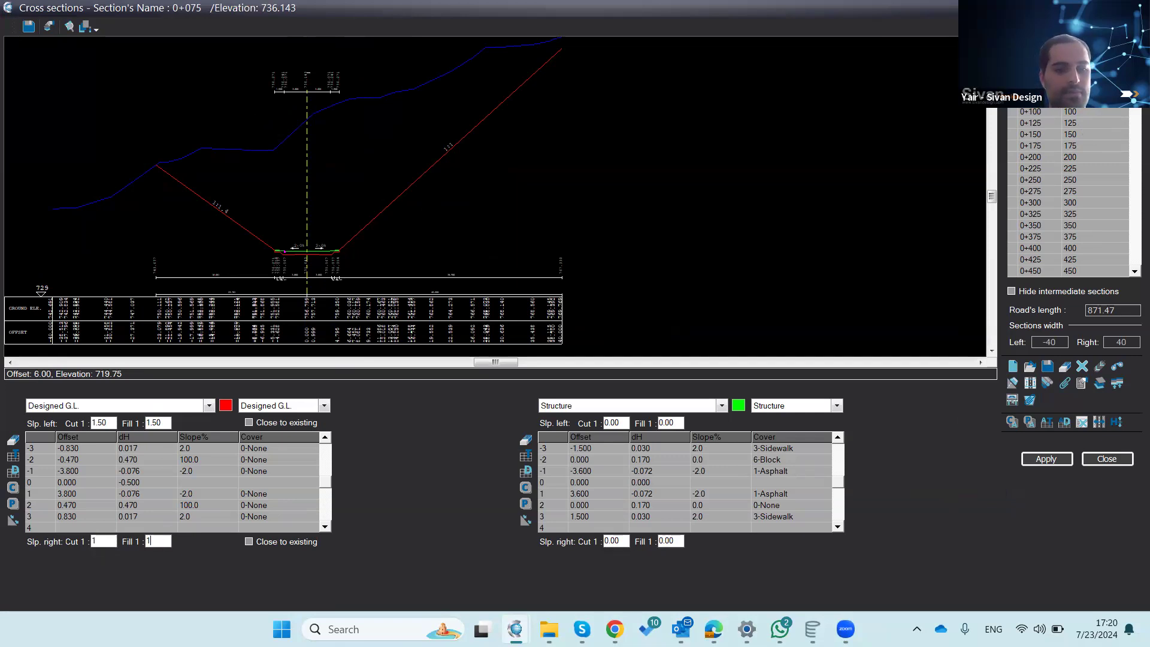
click(1036, 459)
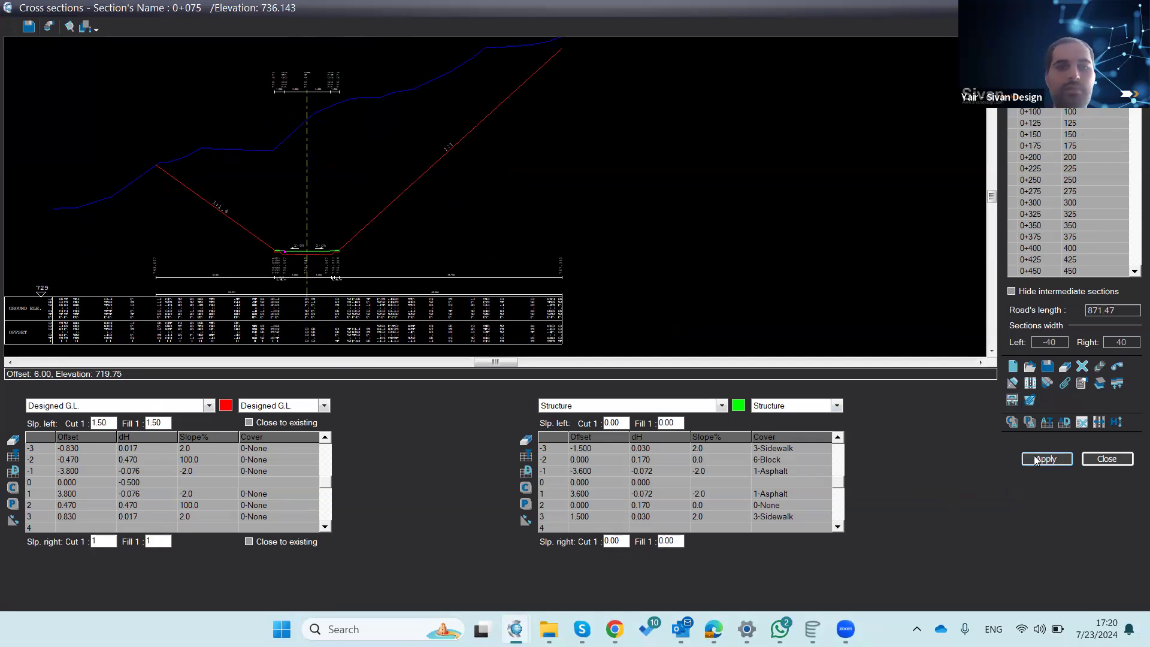
Step: Set the right Fill 1 and Cut 1 slopes of Designed G.L. to 1 in section 0+100 and apply them
click(1080, 114)
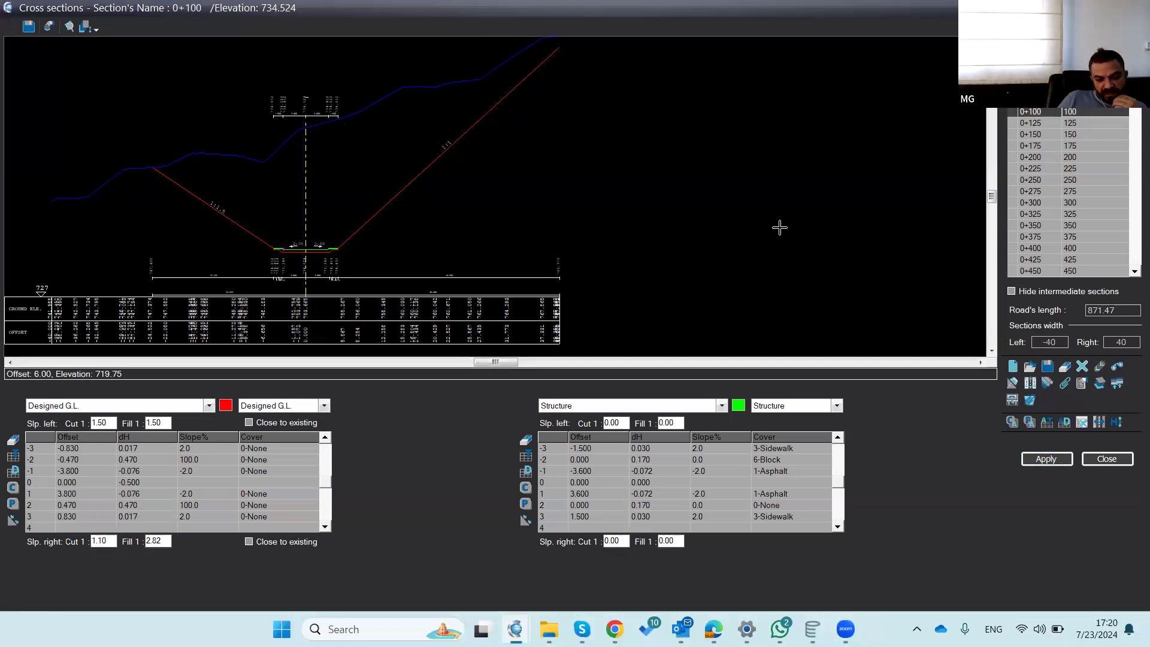
drag(163, 540, 88, 546)
text(1)
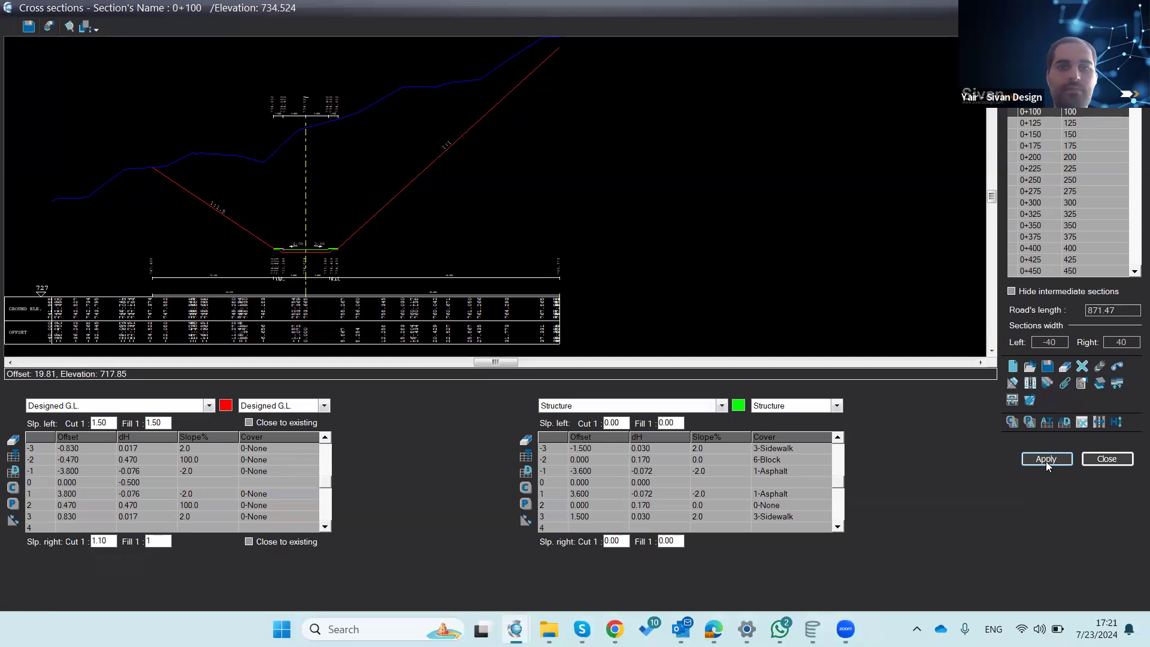
double_click(103, 541)
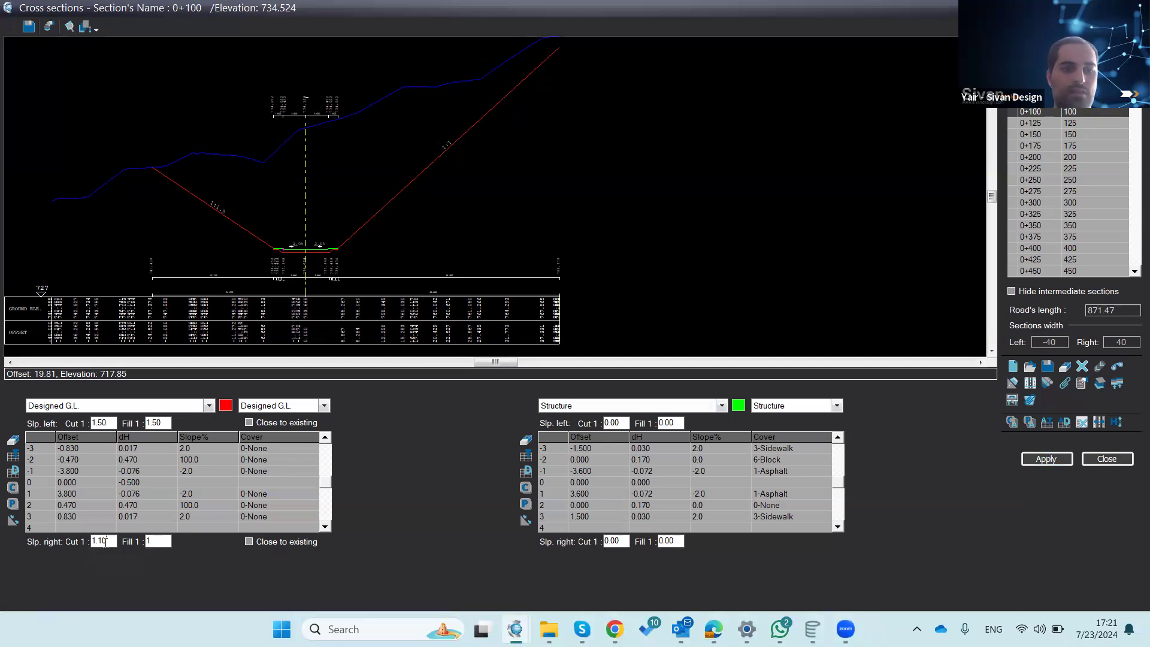
text(1)
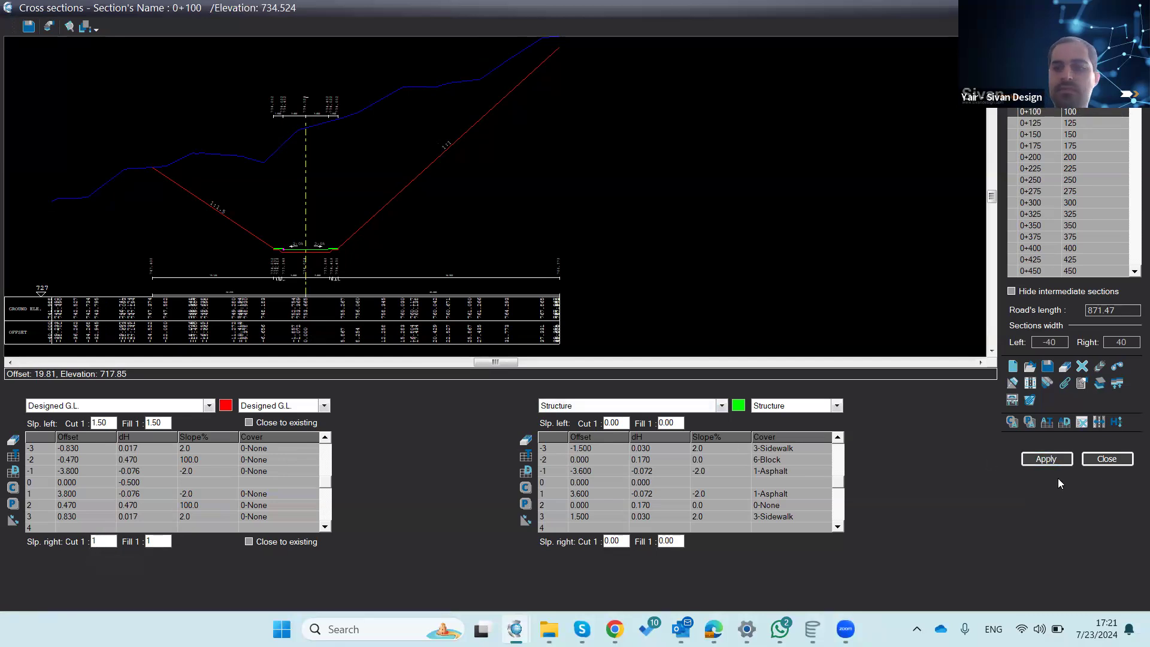
click(1052, 464)
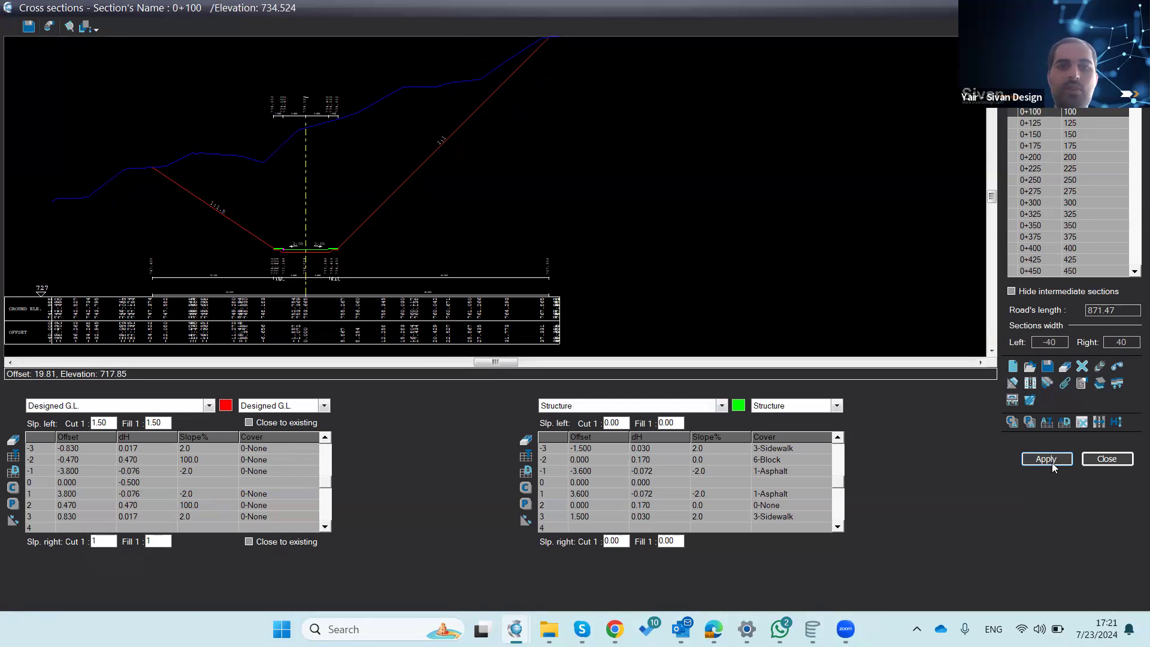
Step: Examine the side slopes in section 0+100 and in the following sections up to 0+350
scroll(383, 287, down, 3)
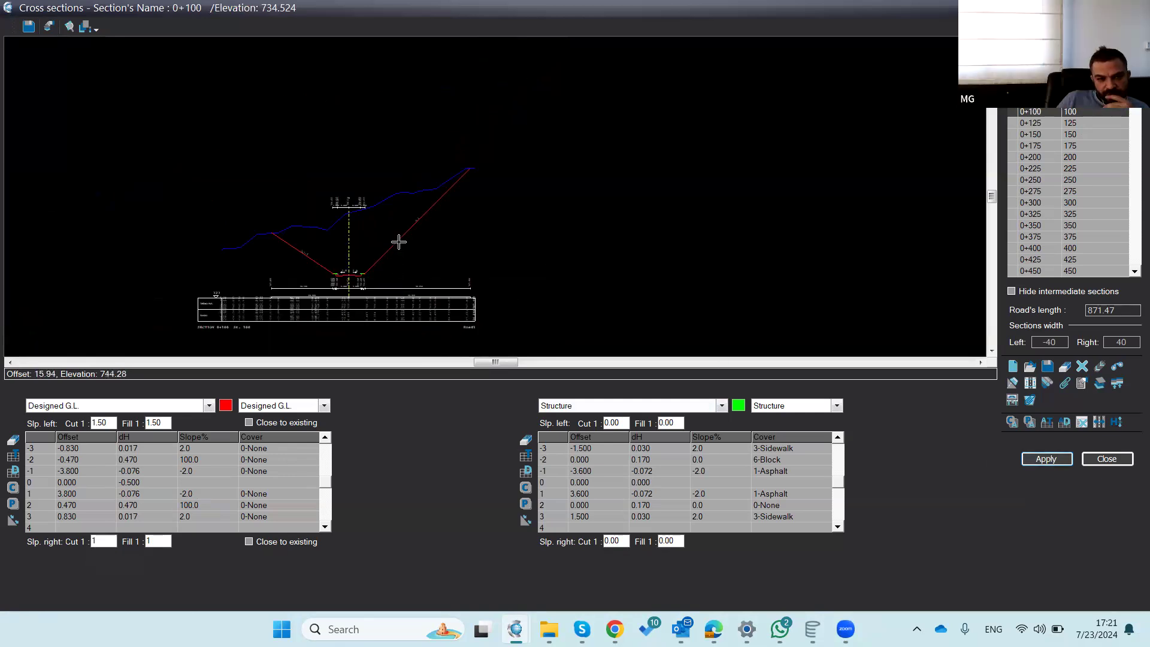
scroll(398, 241, up, 3)
click(1047, 145)
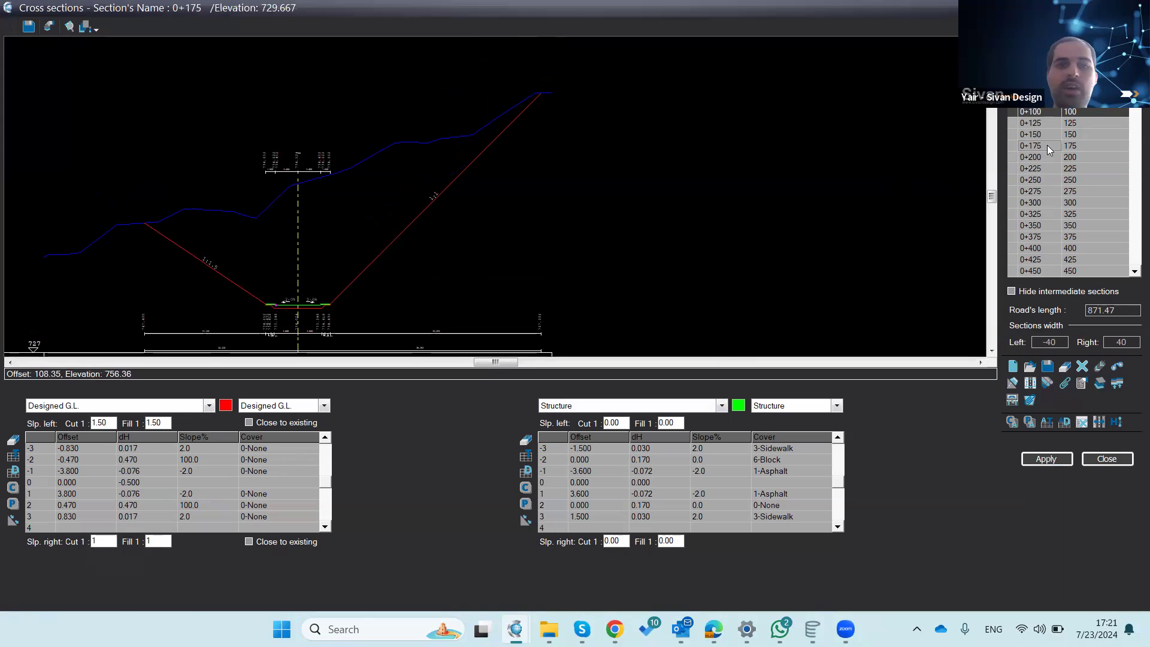
click(1050, 170)
click(1051, 191)
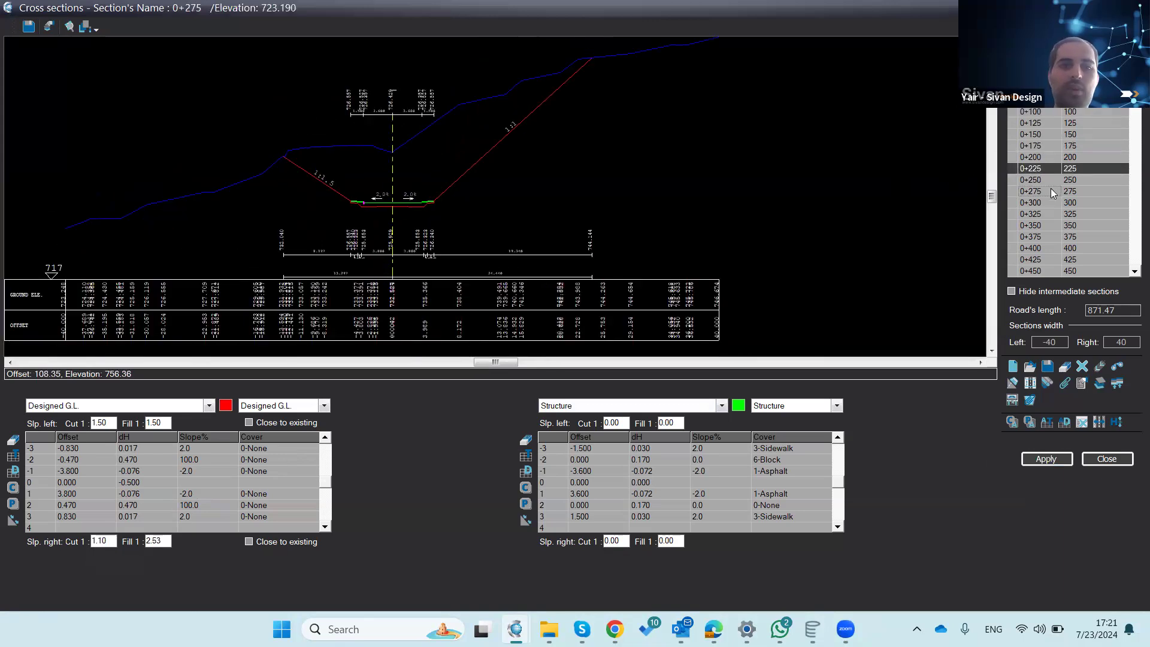
click(1051, 201)
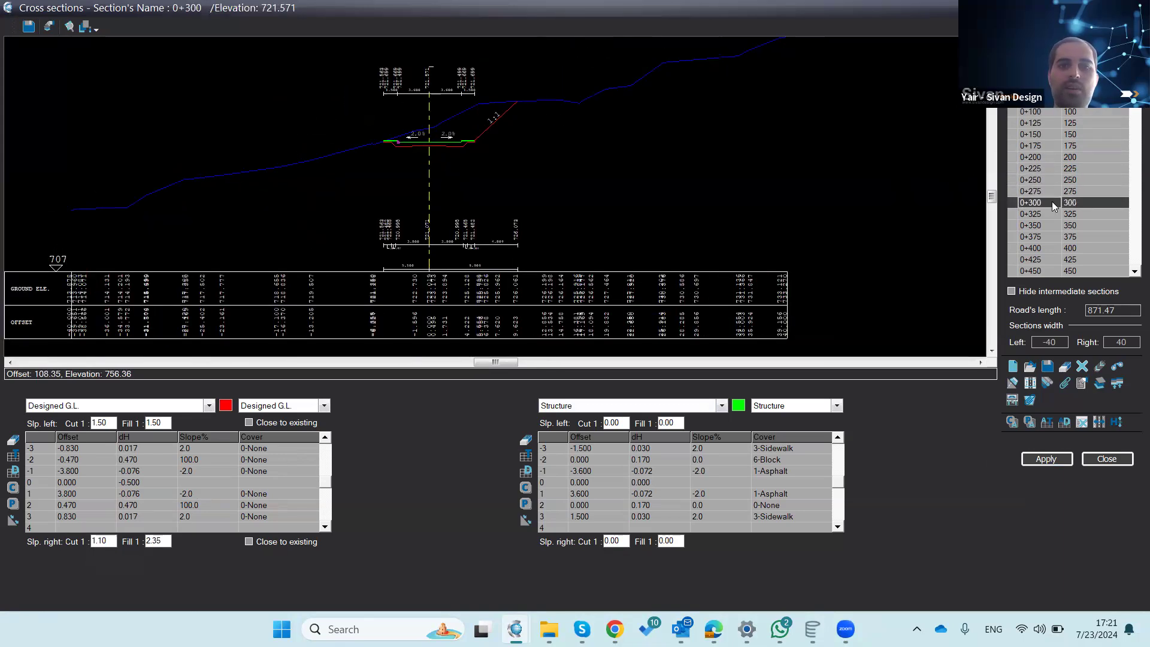
click(1050, 225)
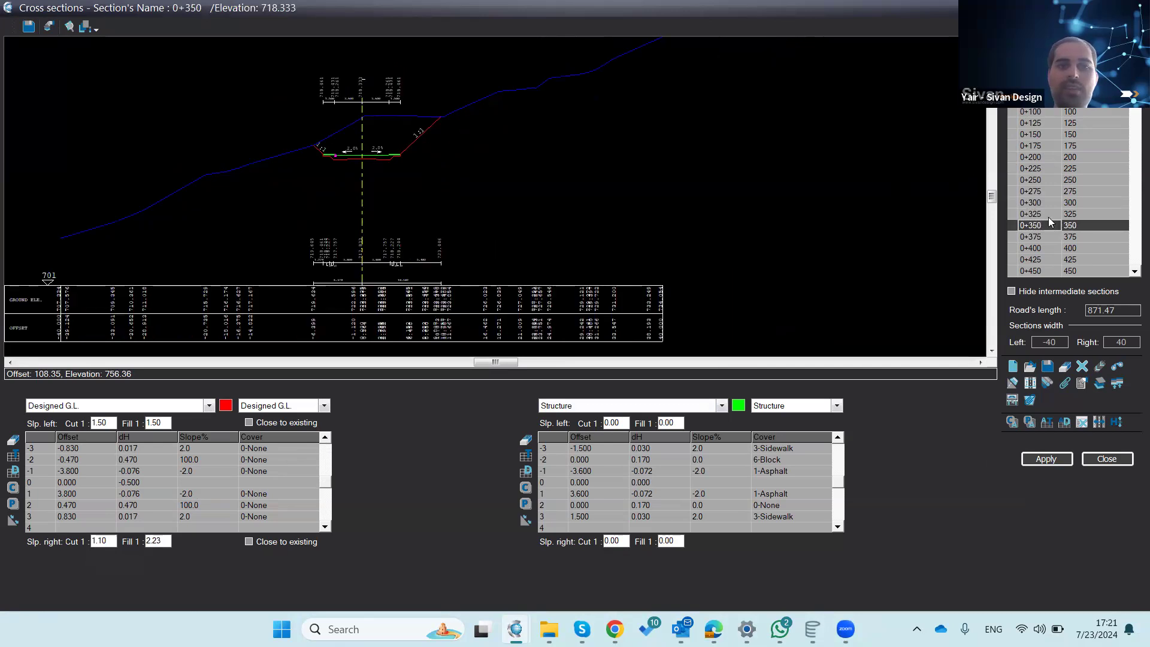
Step: Define a left ditch in section 0+300 with left and right slopes 1, bottom width 1.5, and cut and fill depths 1, and apply it
click(1044, 204)
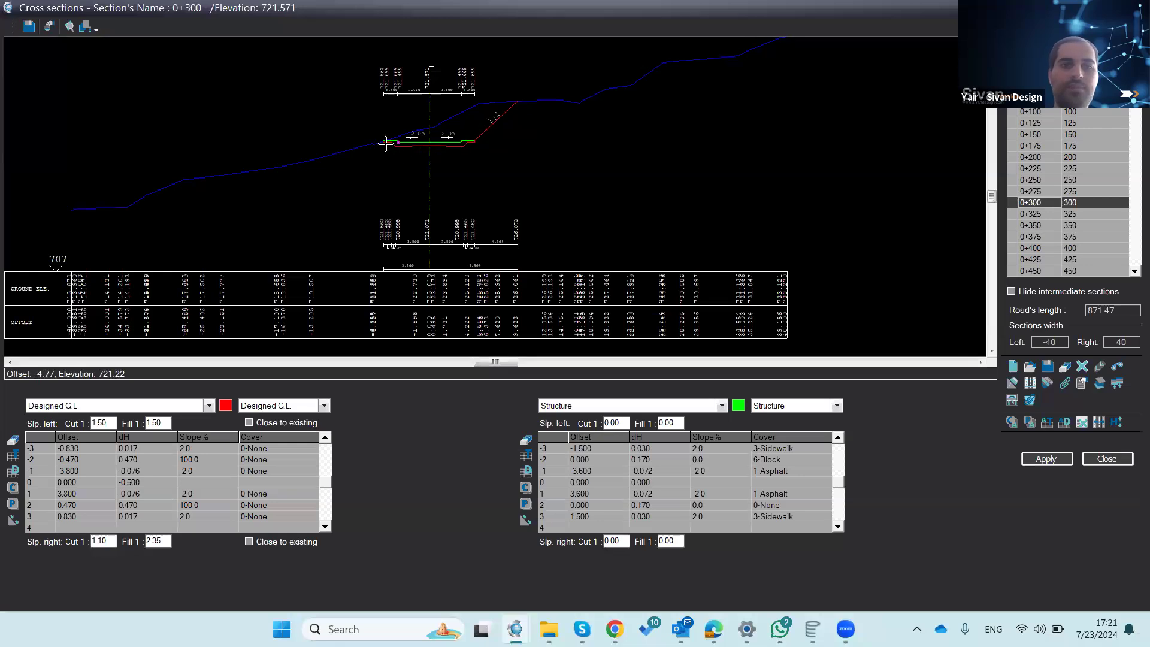
scroll(385, 144, up, 3)
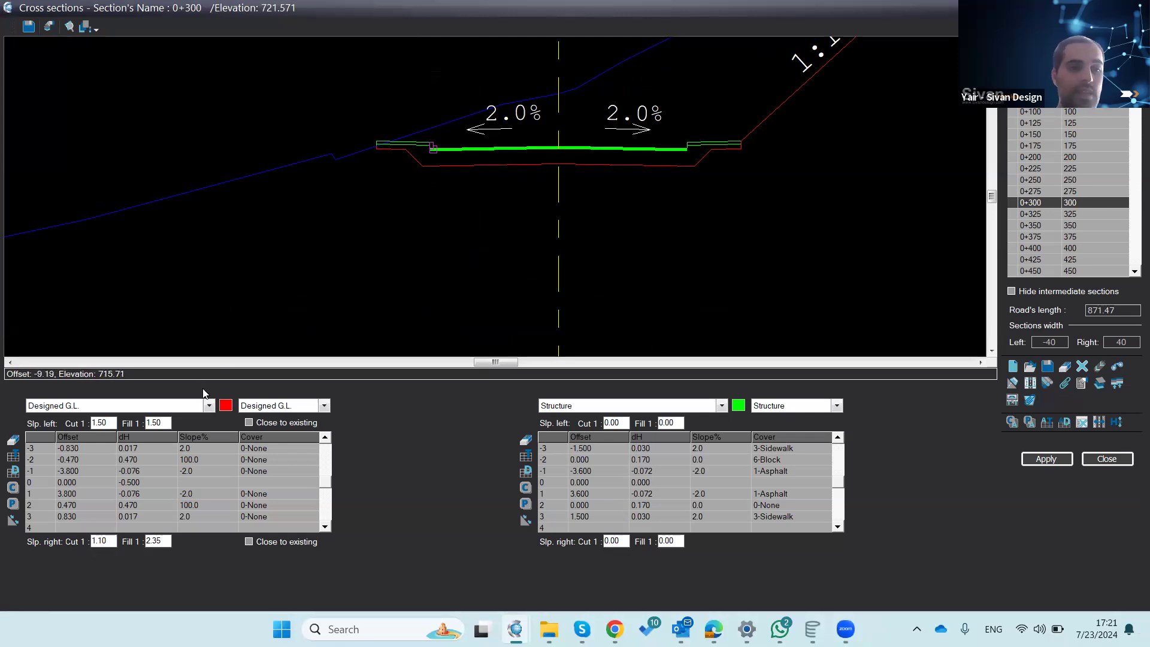
click(202, 410)
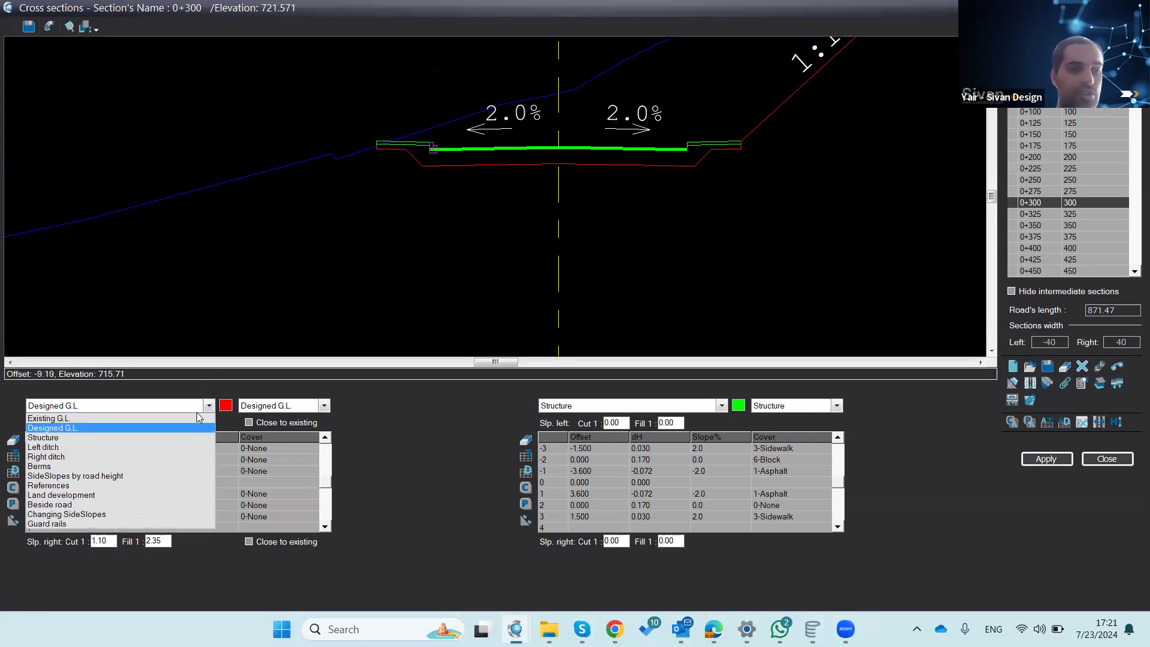
click(170, 445)
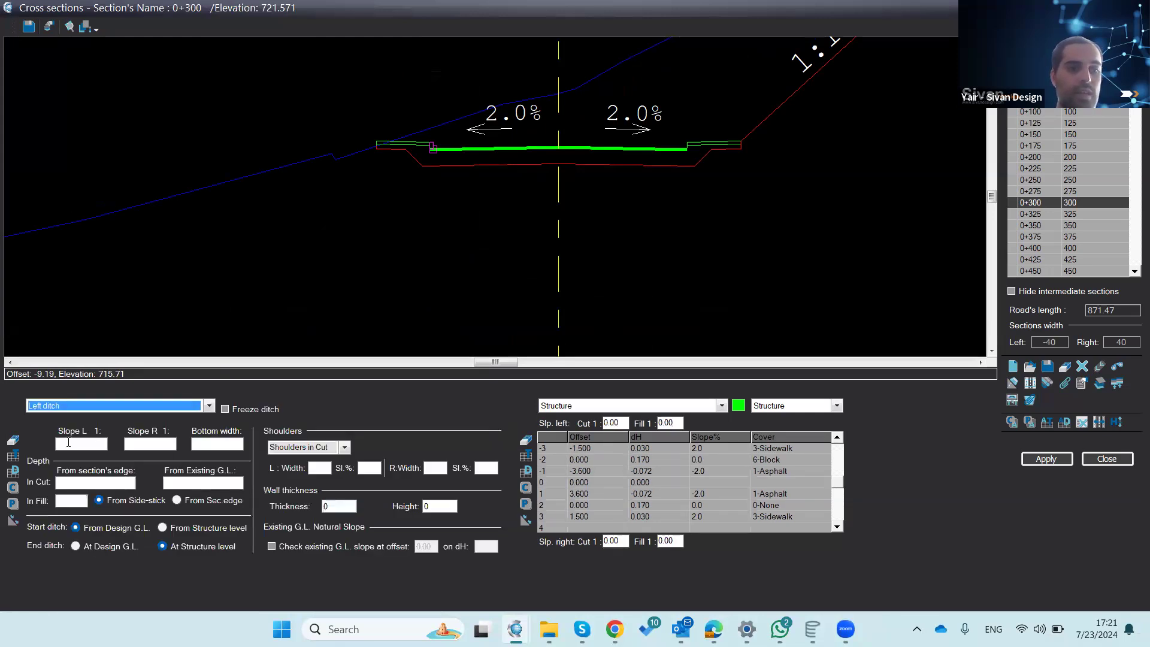
click(71, 444)
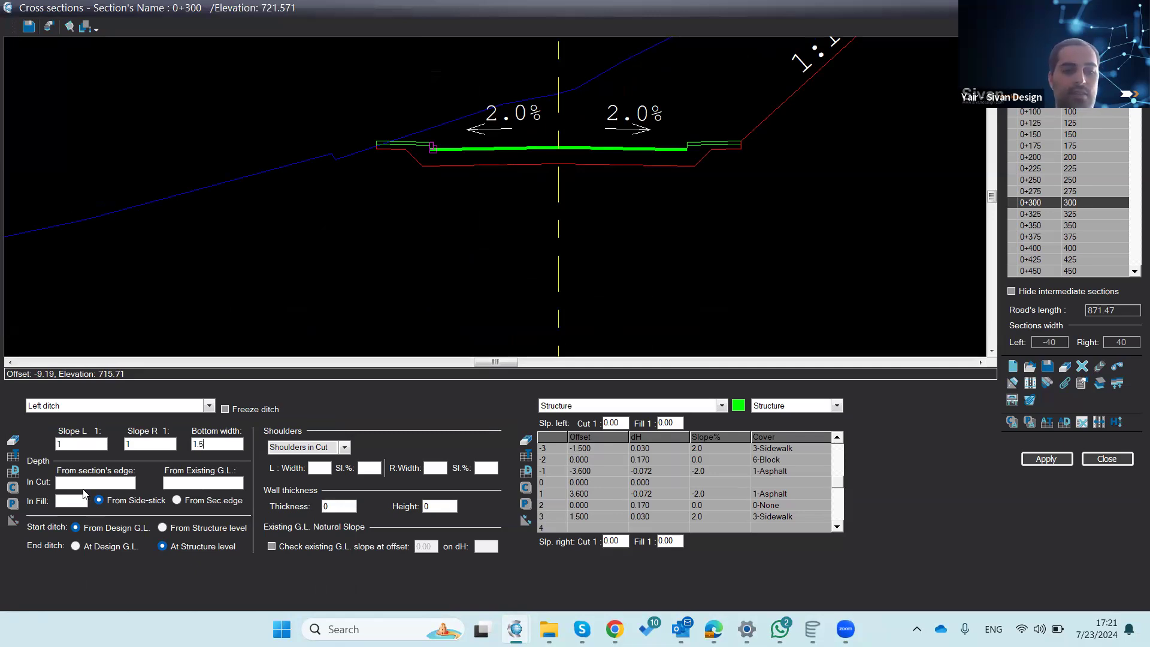
key(BackSpace)
text(1)
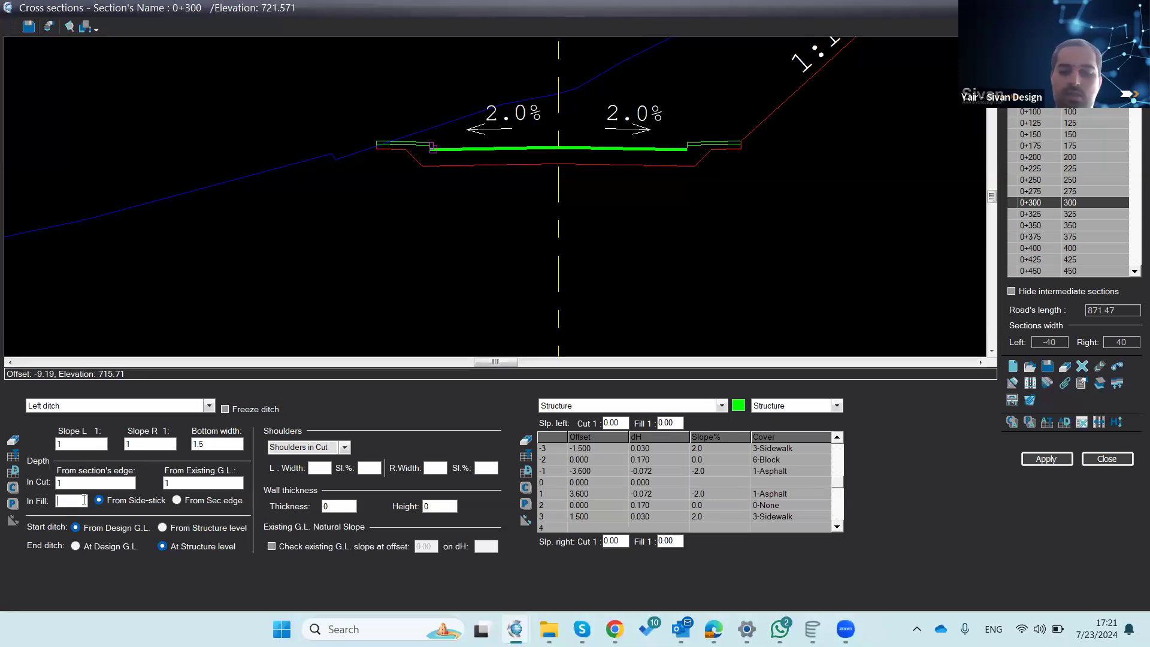
click(1043, 458)
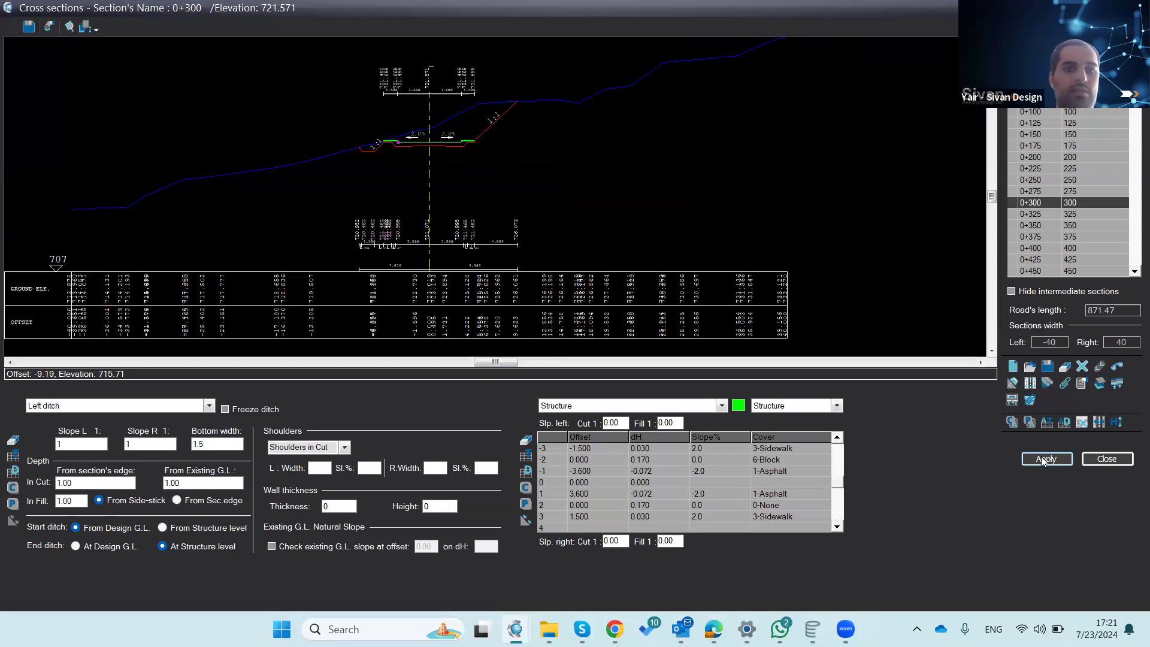
Step: Give the left ditch in section 0+300 shoulders in cut with left and right widths of 1 and slopes of 2%, and apply them
scroll(349, 158, up, 3)
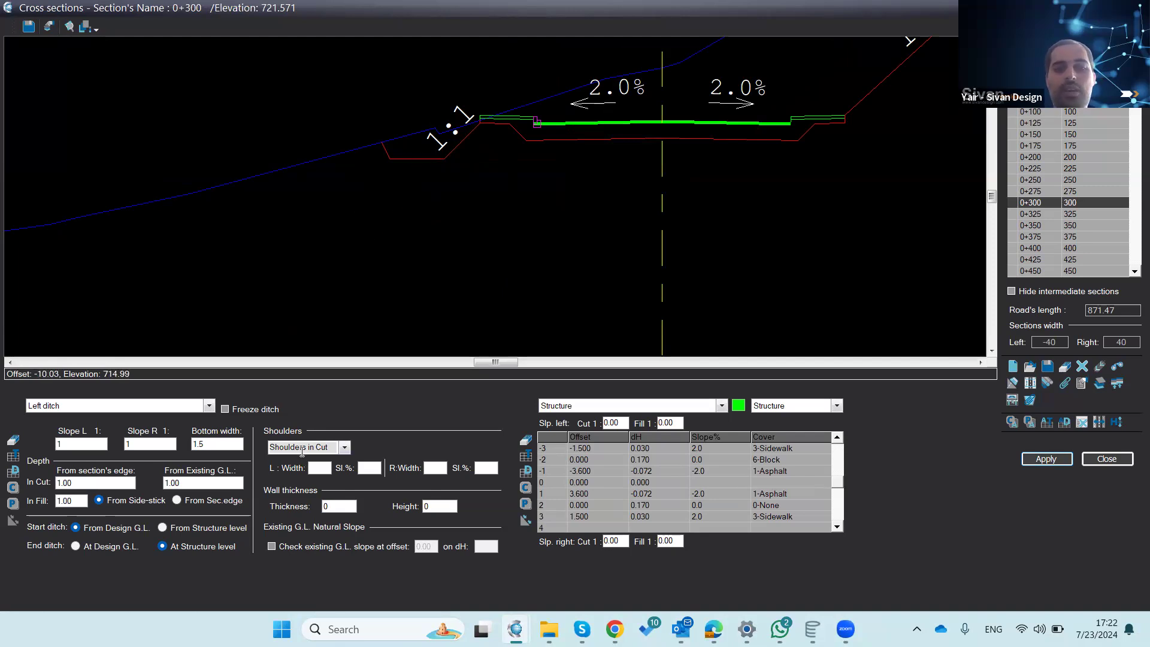
click(318, 471)
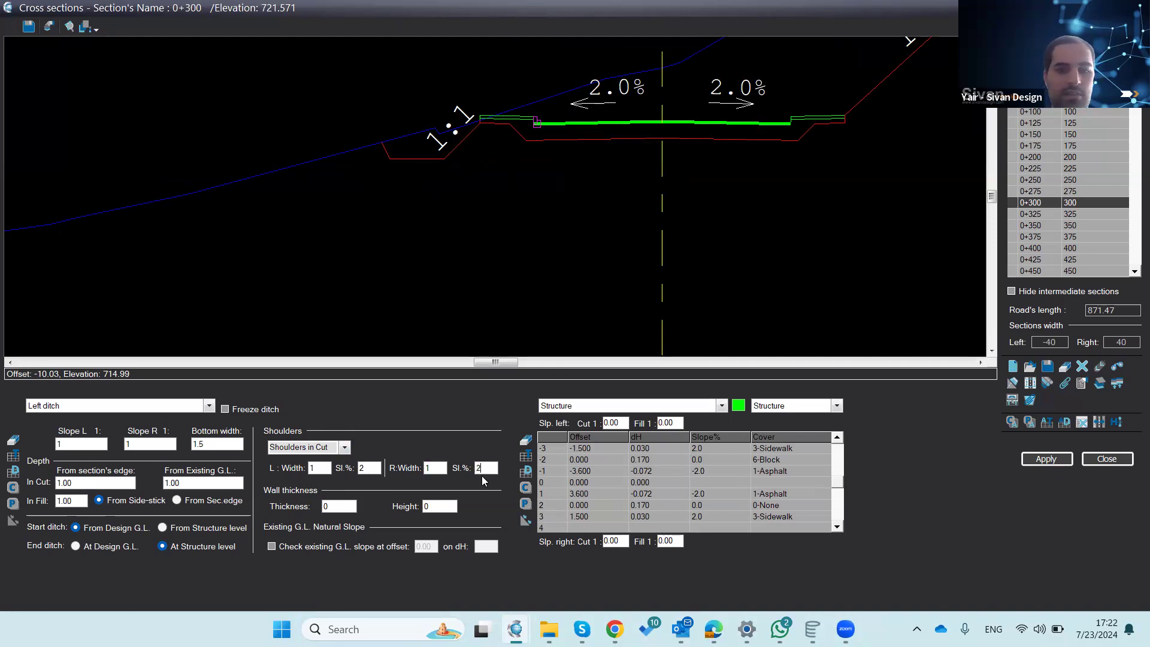
click(1034, 462)
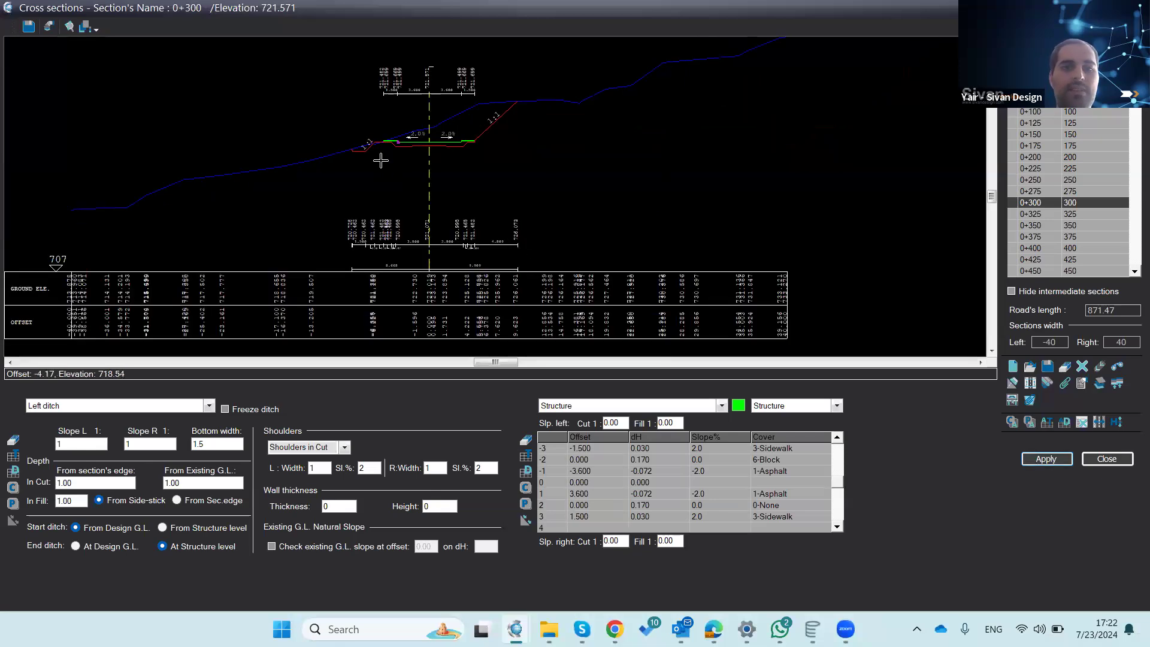
scroll(361, 148, up, 2)
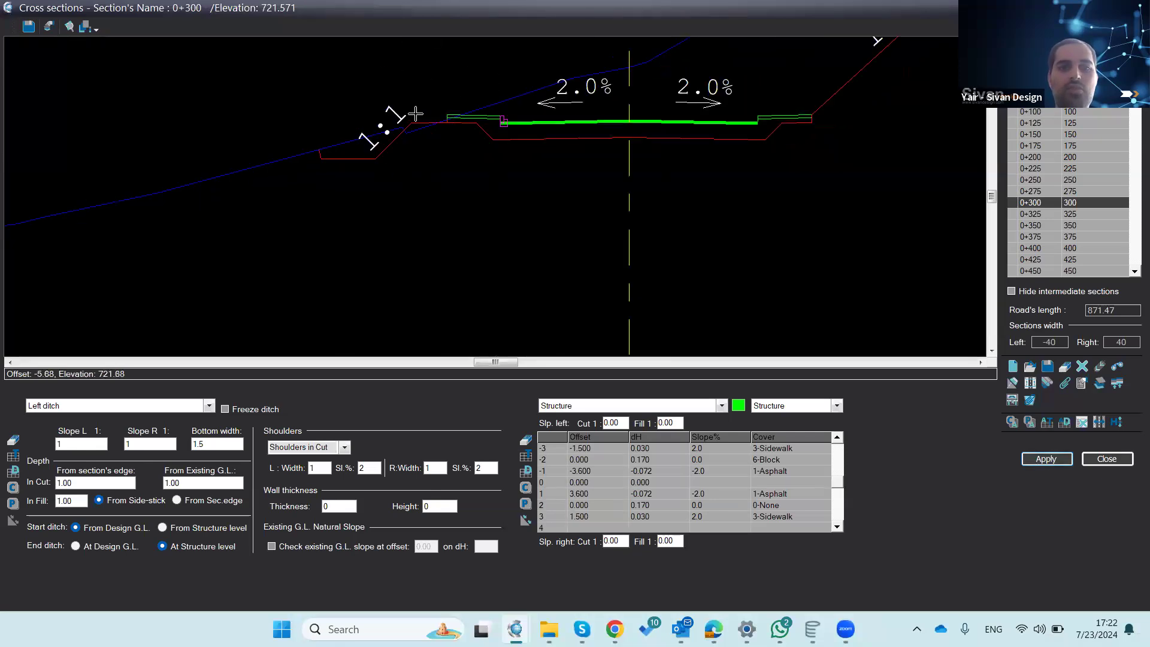
scroll(430, 112, up, 3)
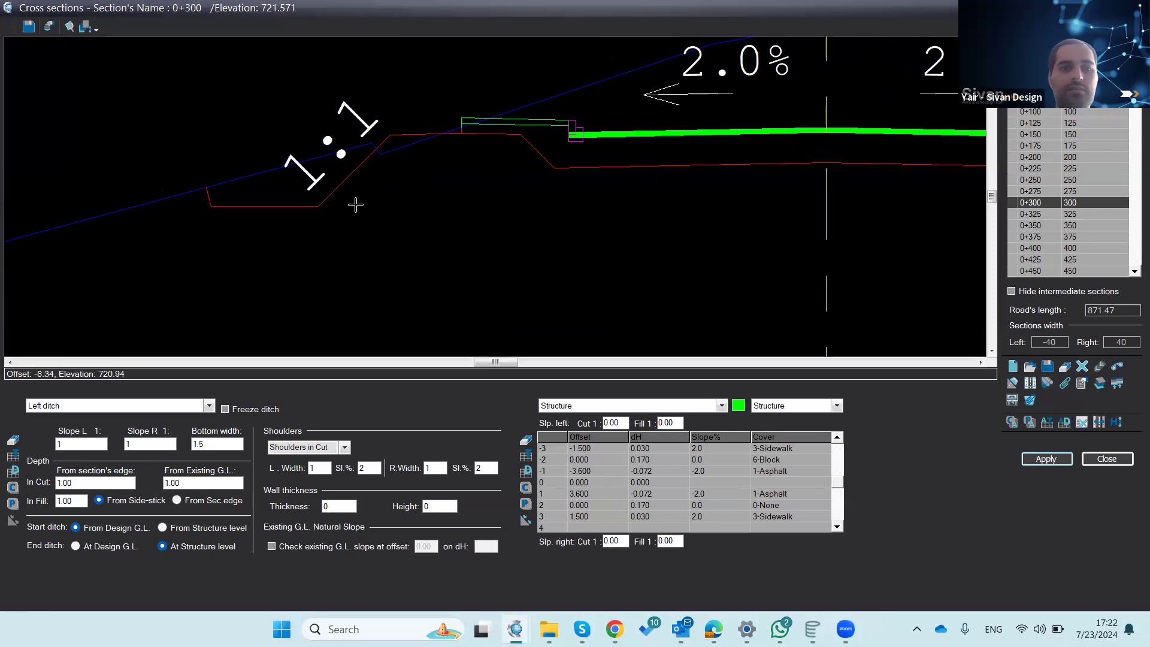
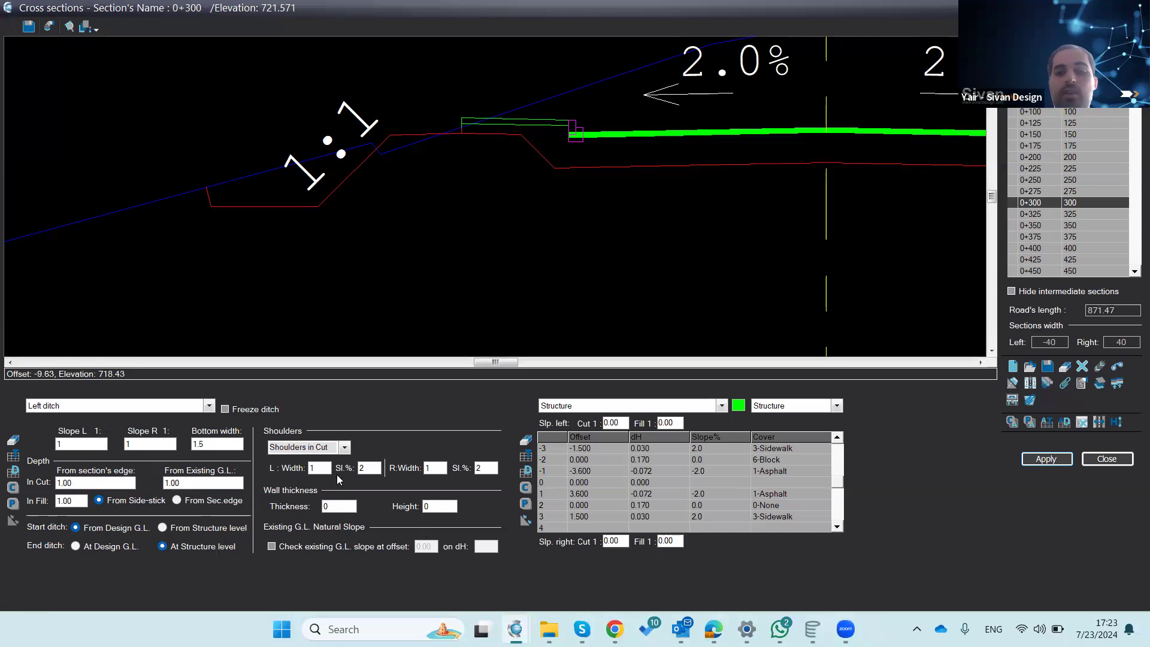
Step: Send the whole left ditch from section 0+300 to sections 0+325 and 0+350
click(1066, 215)
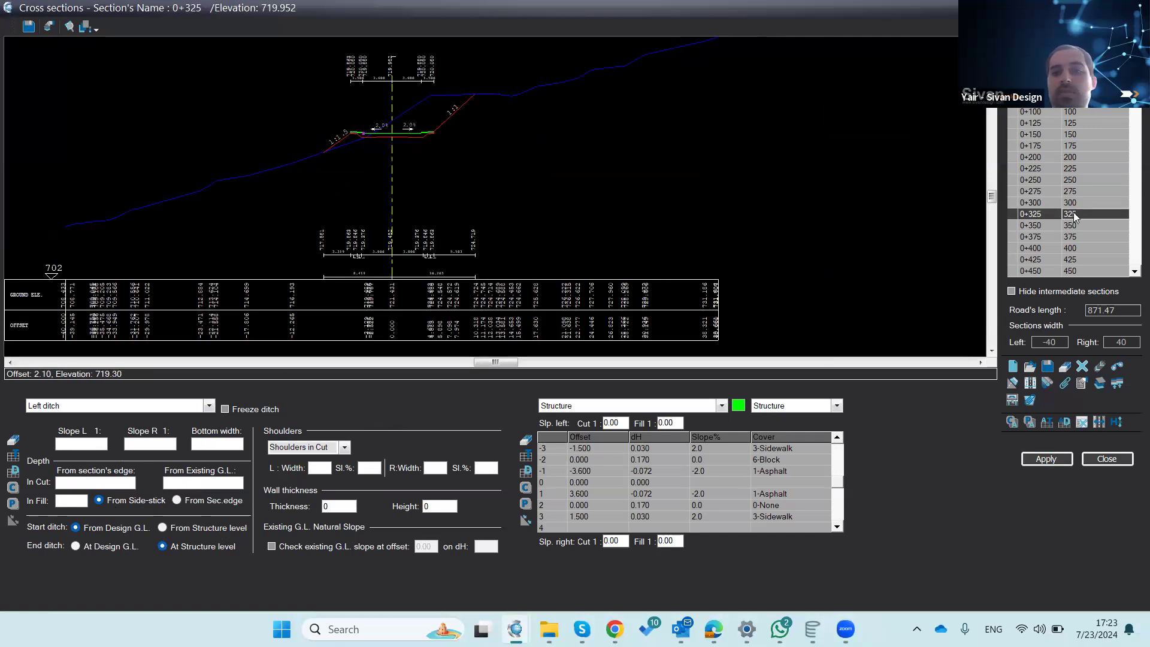
click(1069, 205)
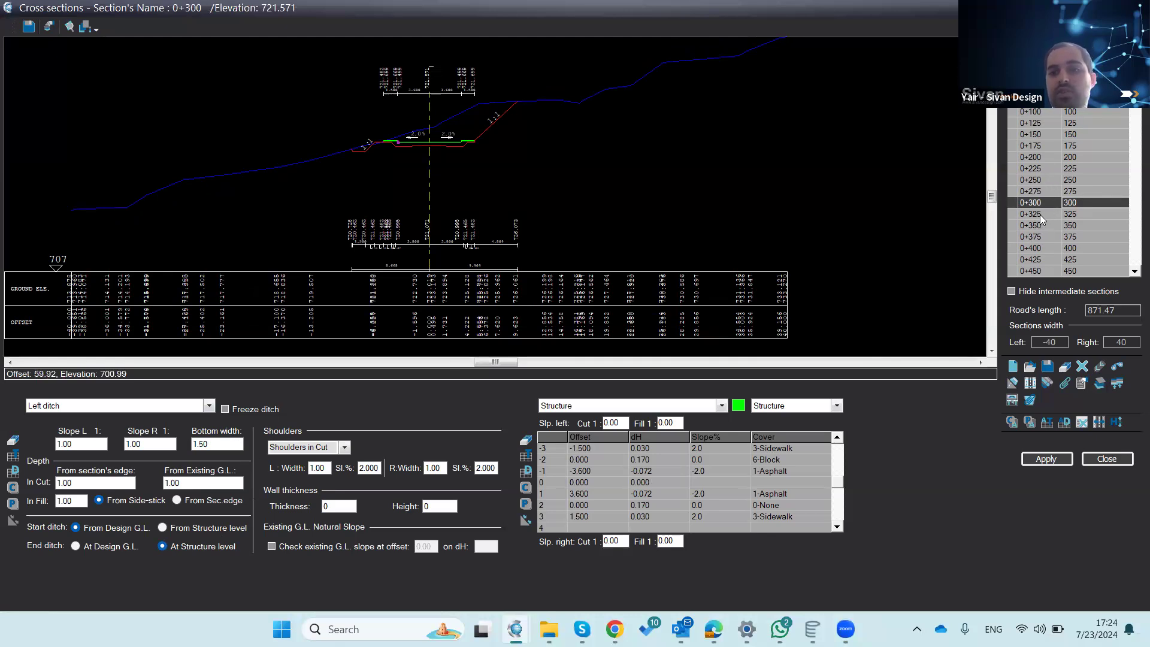
click(1039, 236)
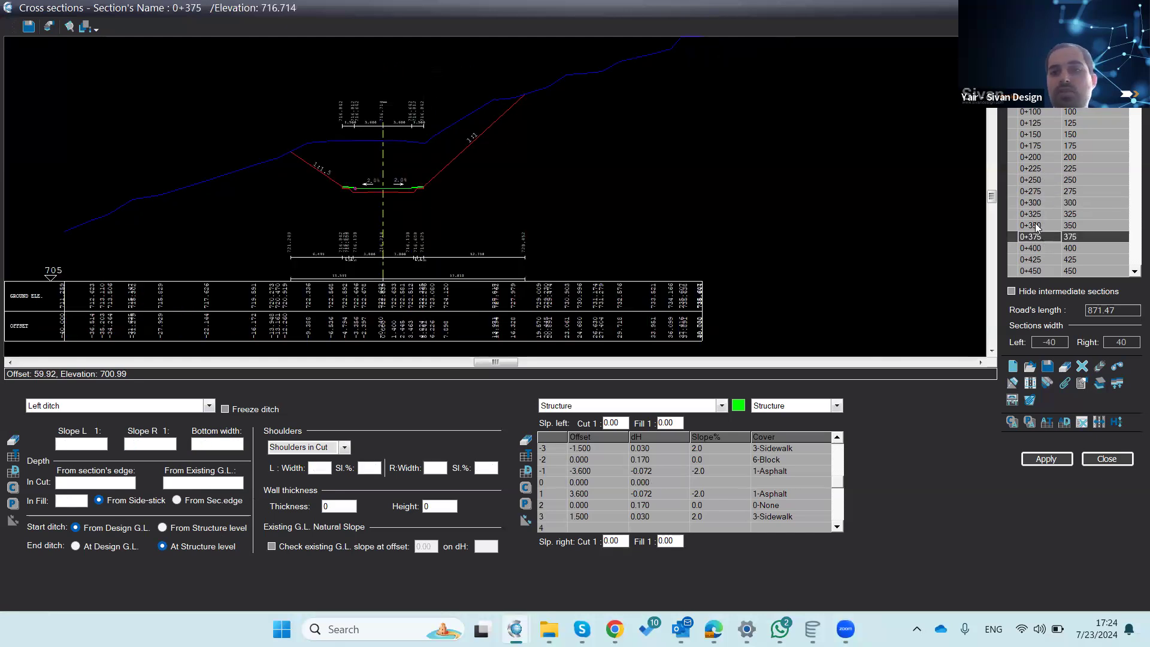
click(1035, 214)
click(1043, 203)
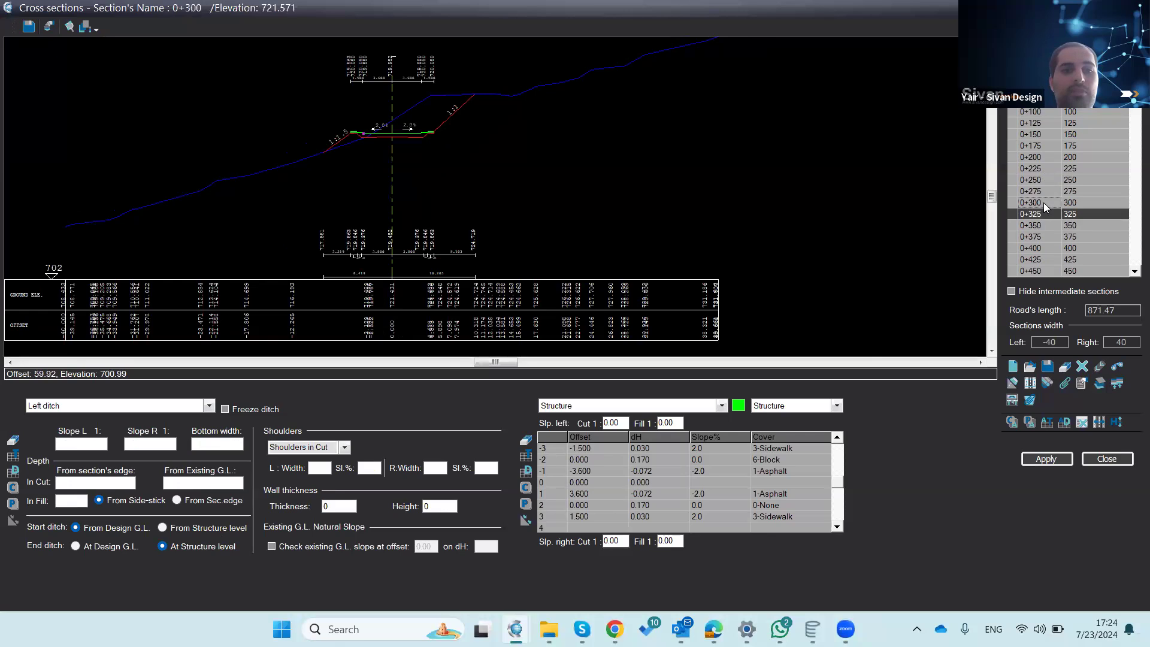
right_click(165, 446)
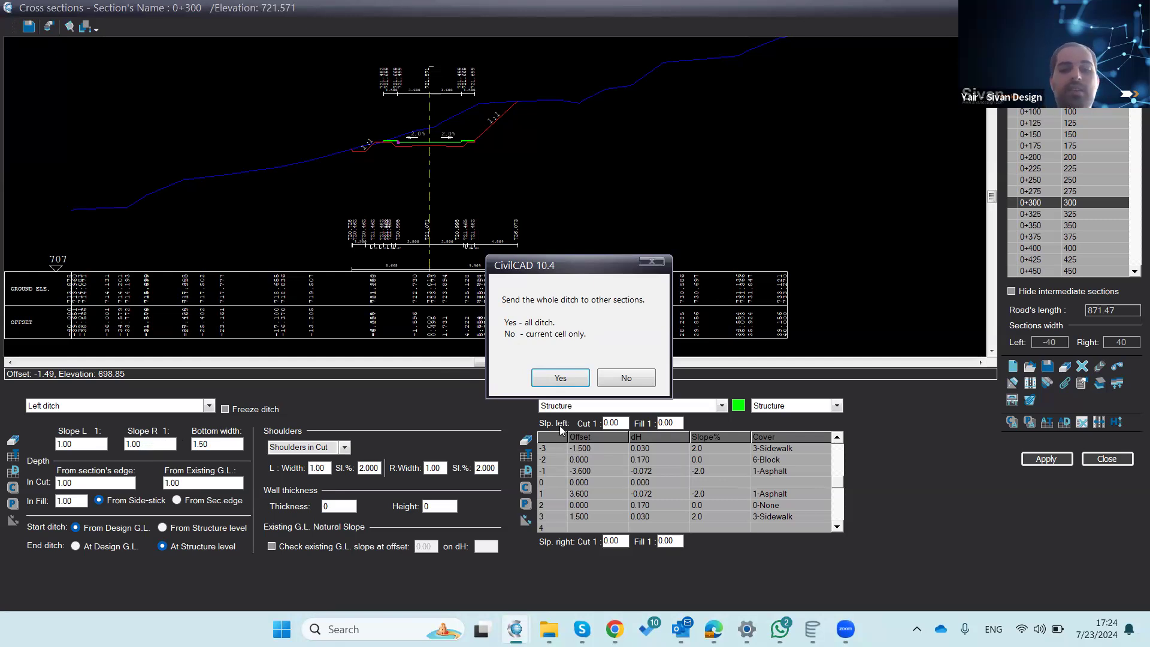
click(560, 378)
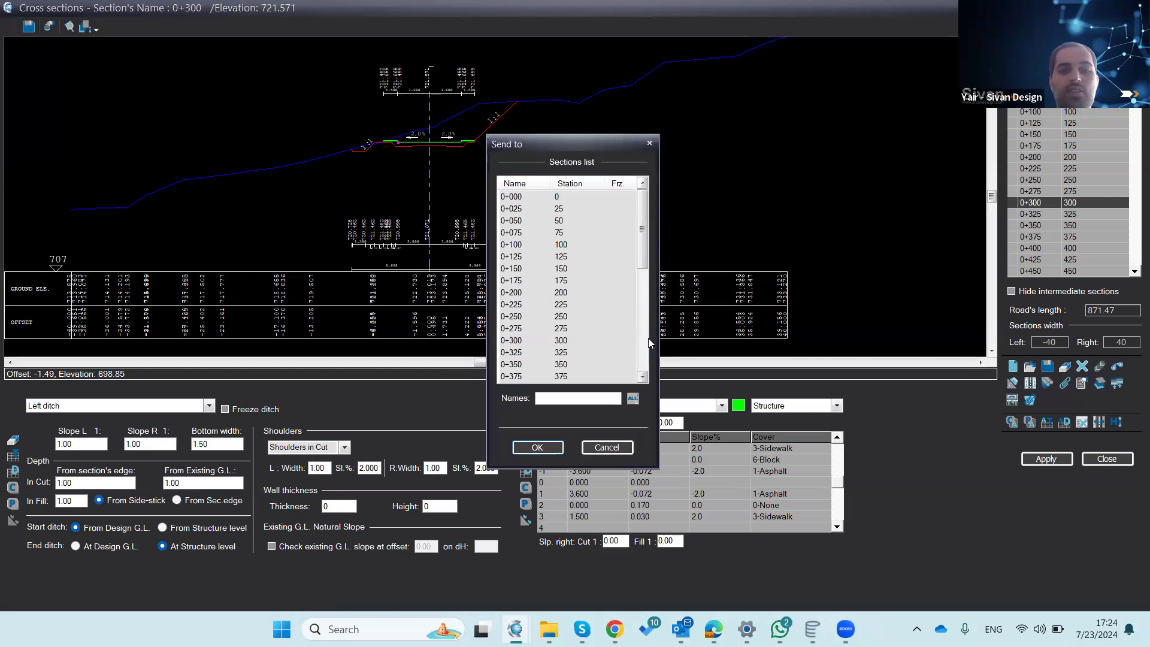
click(530, 354)
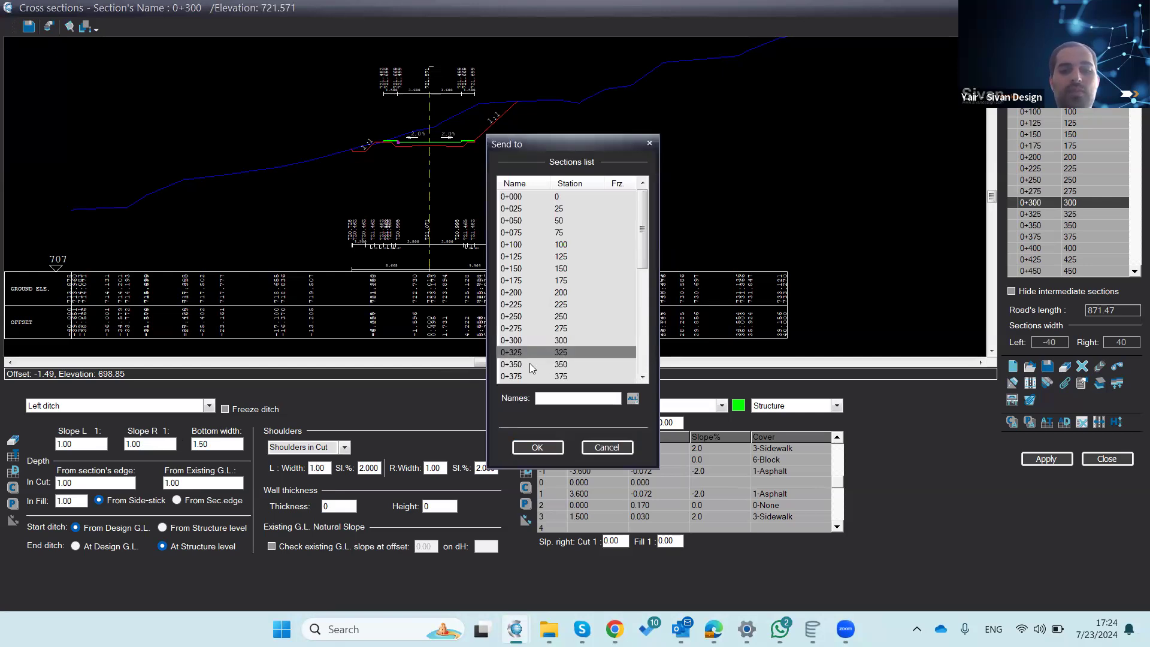
ctrl+click(529, 363)
click(538, 448)
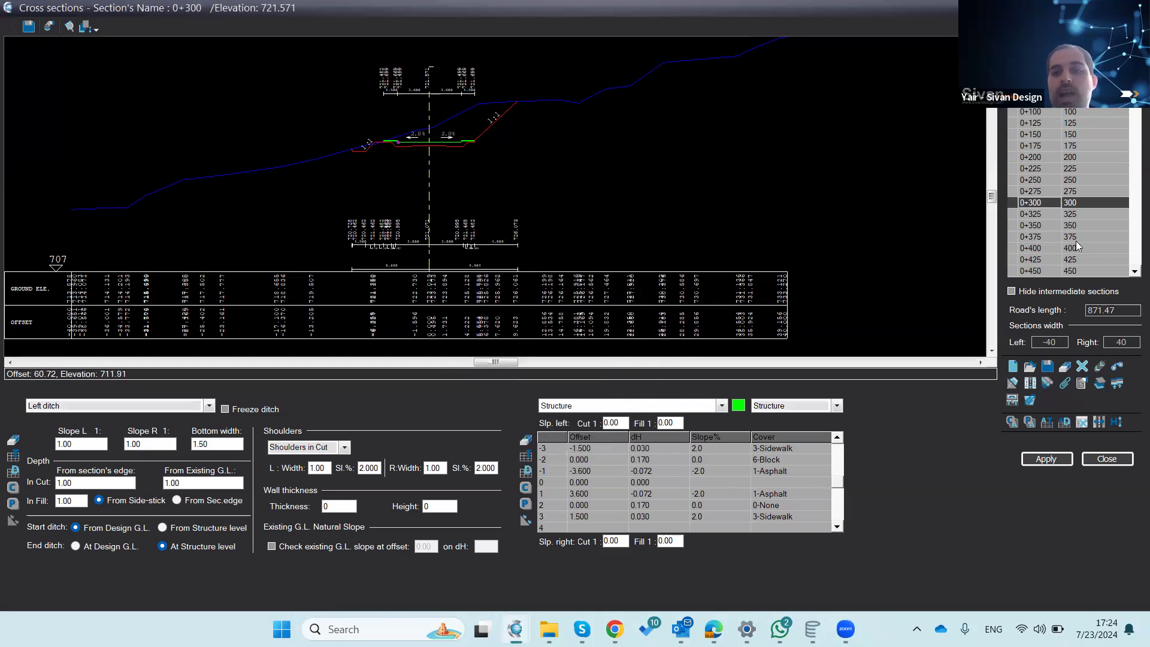
Step: Apply the sent left ditch in sections 0+325 and 0+350
click(1049, 213)
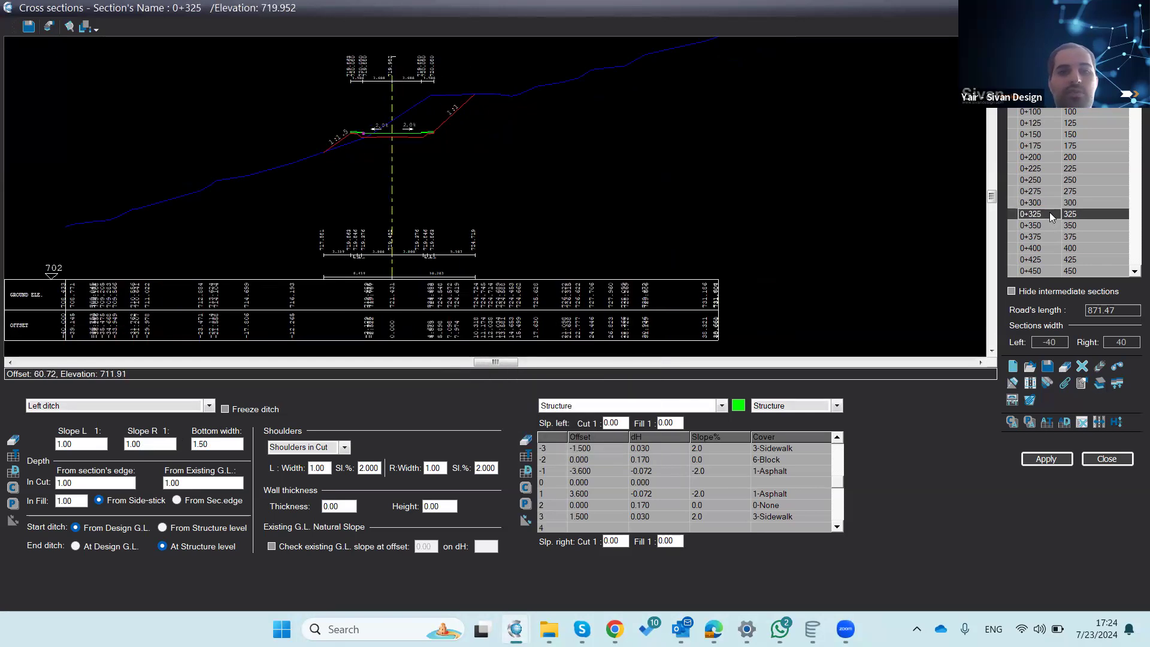
click(1042, 464)
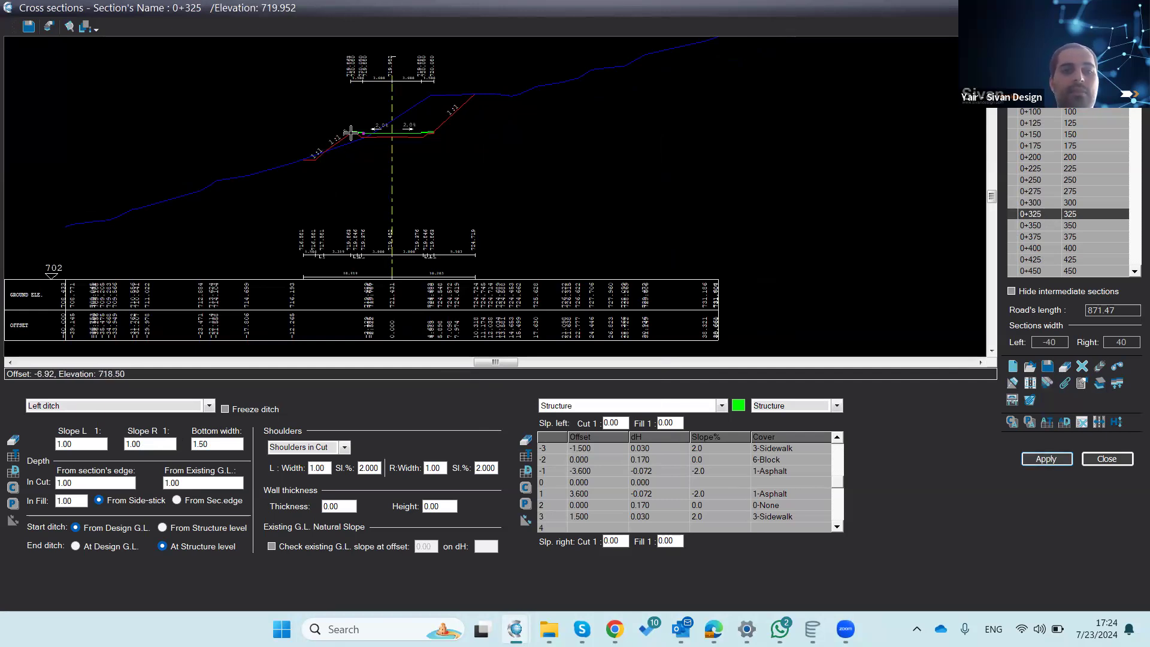
click(1033, 228)
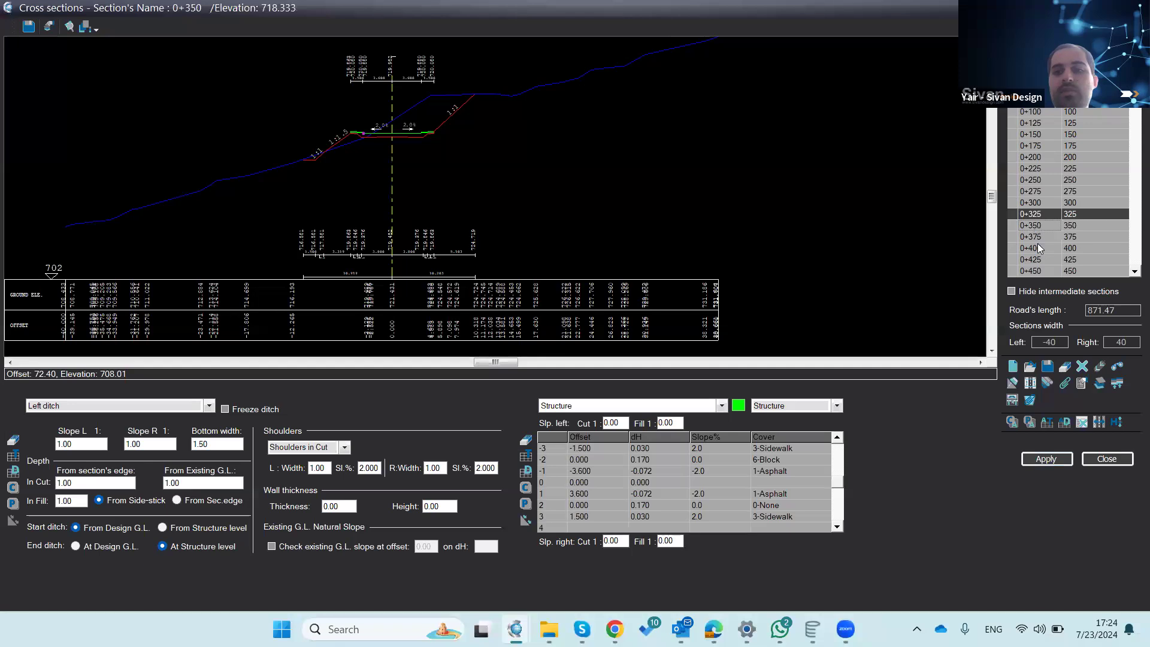
click(1045, 461)
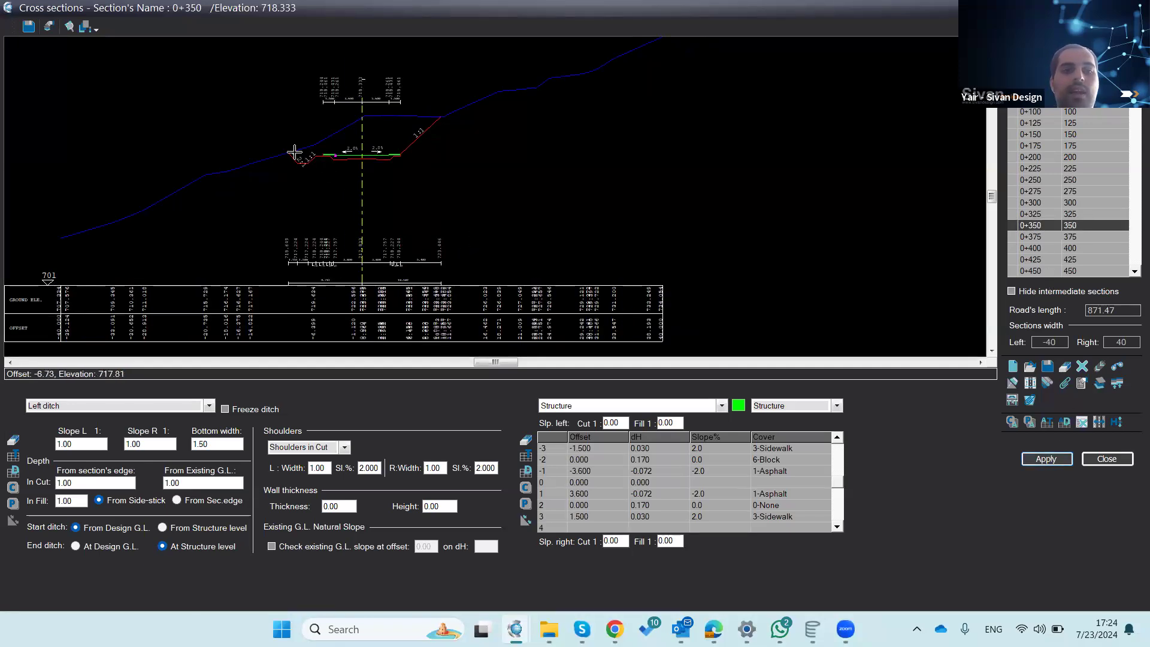
scroll(294, 152, up, 3)
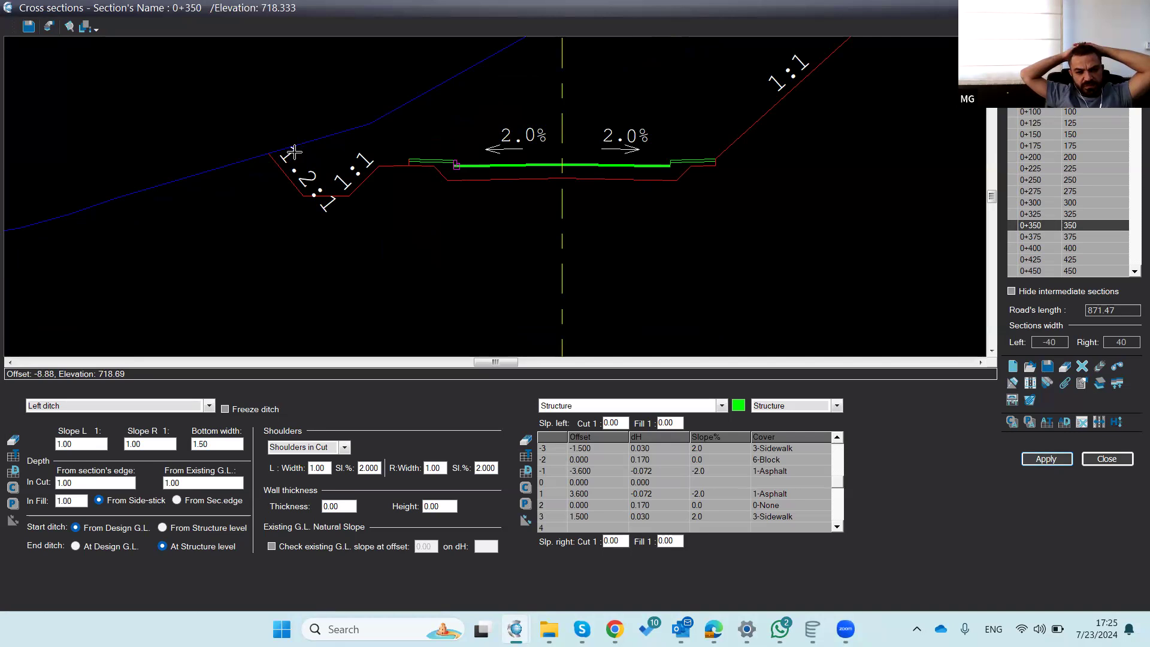
scroll(294, 152, down, 3)
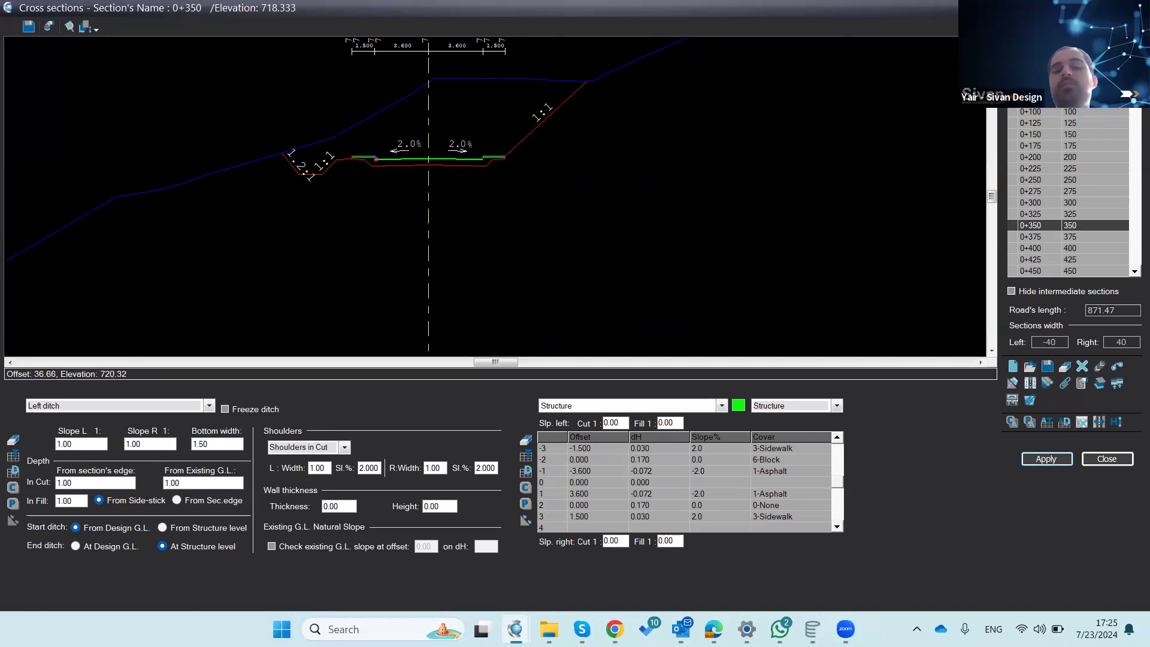
scroll(1068, 192, up, 1)
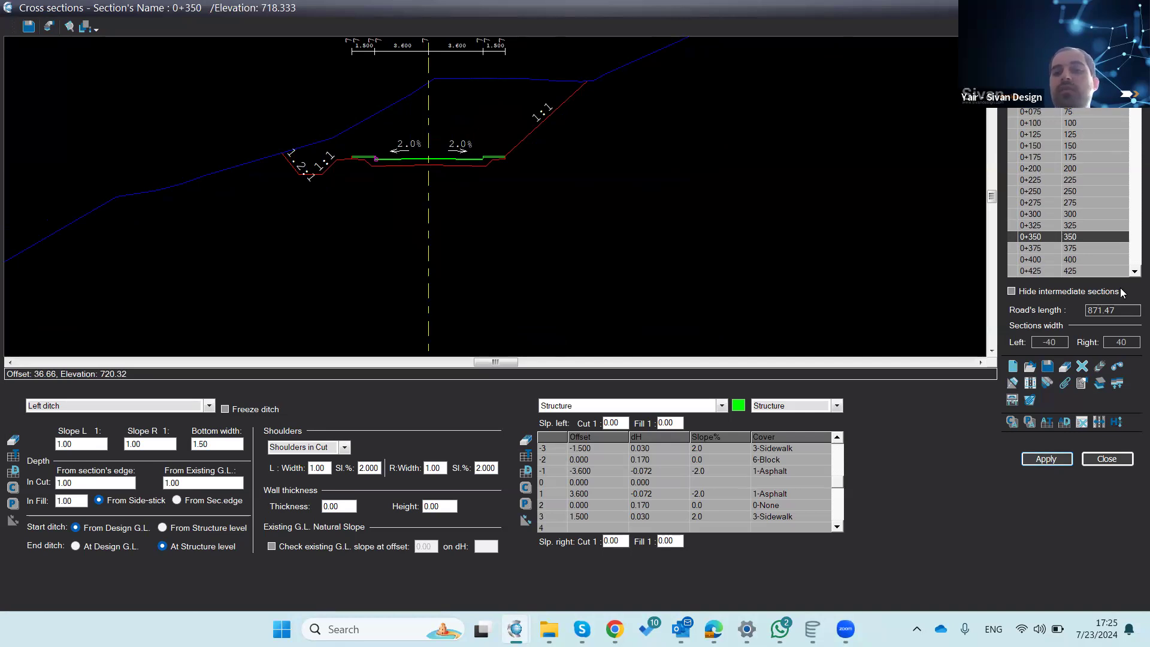
click(1133, 272)
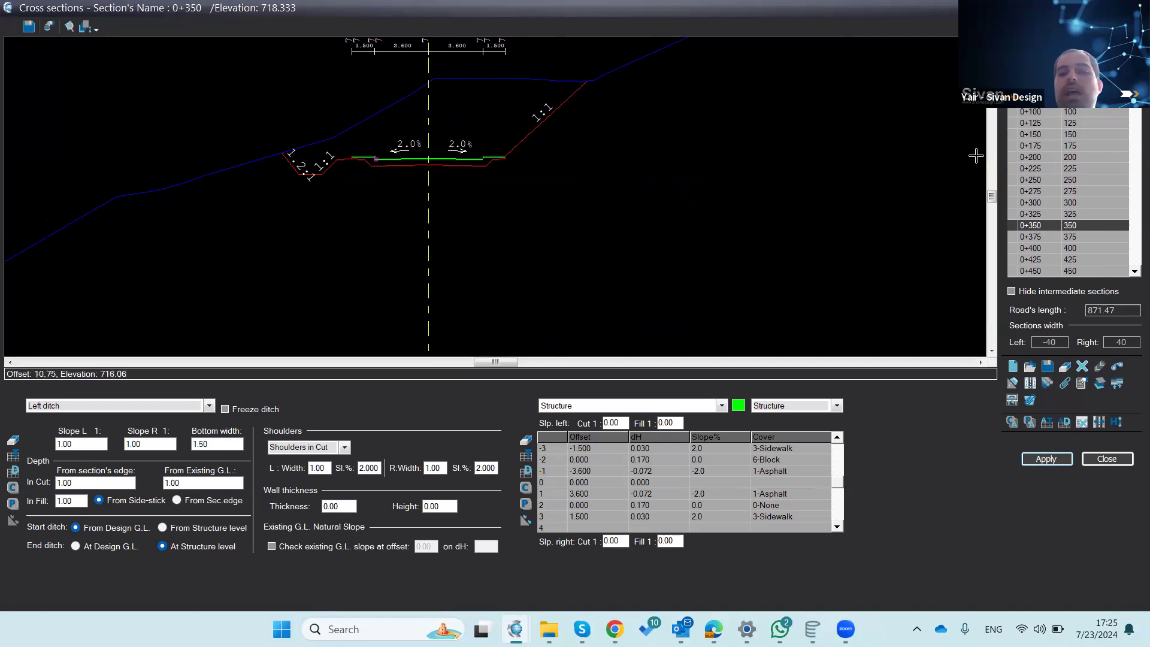
Step: In section 0+025, set the left ditch's left and right slopes to 1 and its bottom width to 1.5
click(1031, 77)
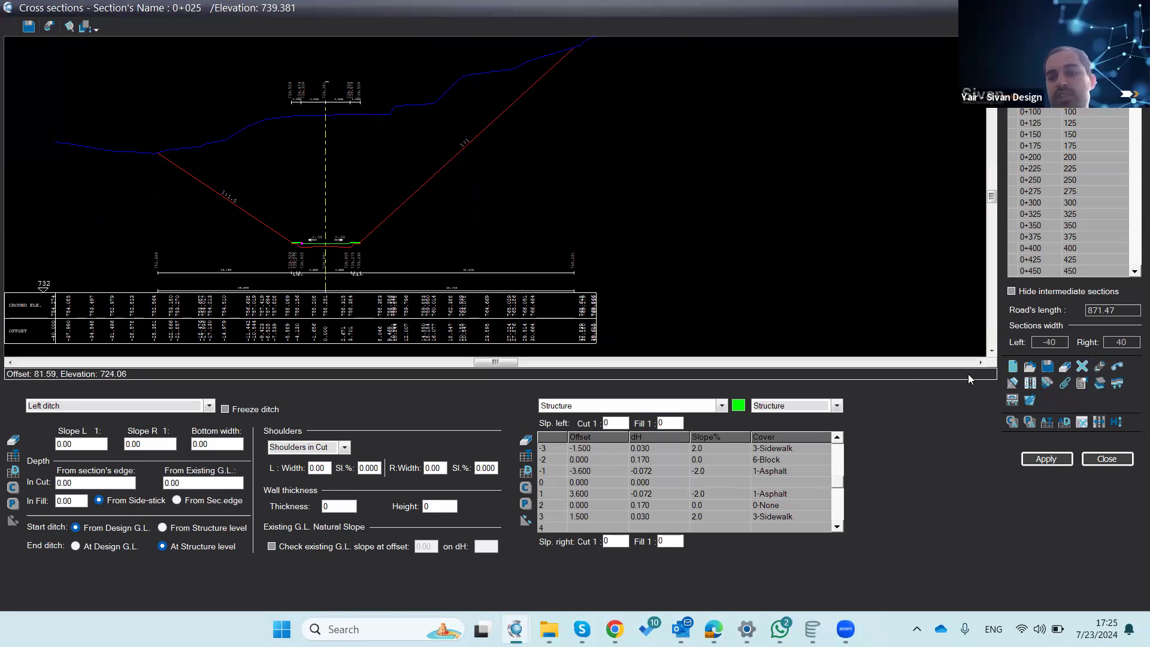
click(1082, 388)
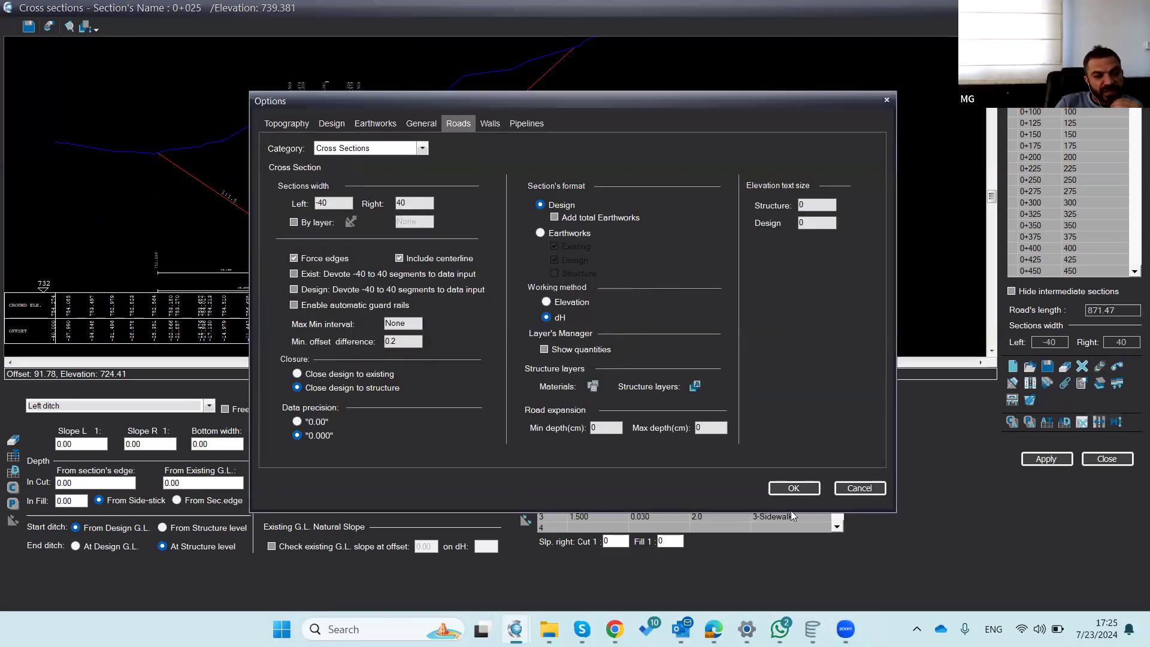
click(862, 488)
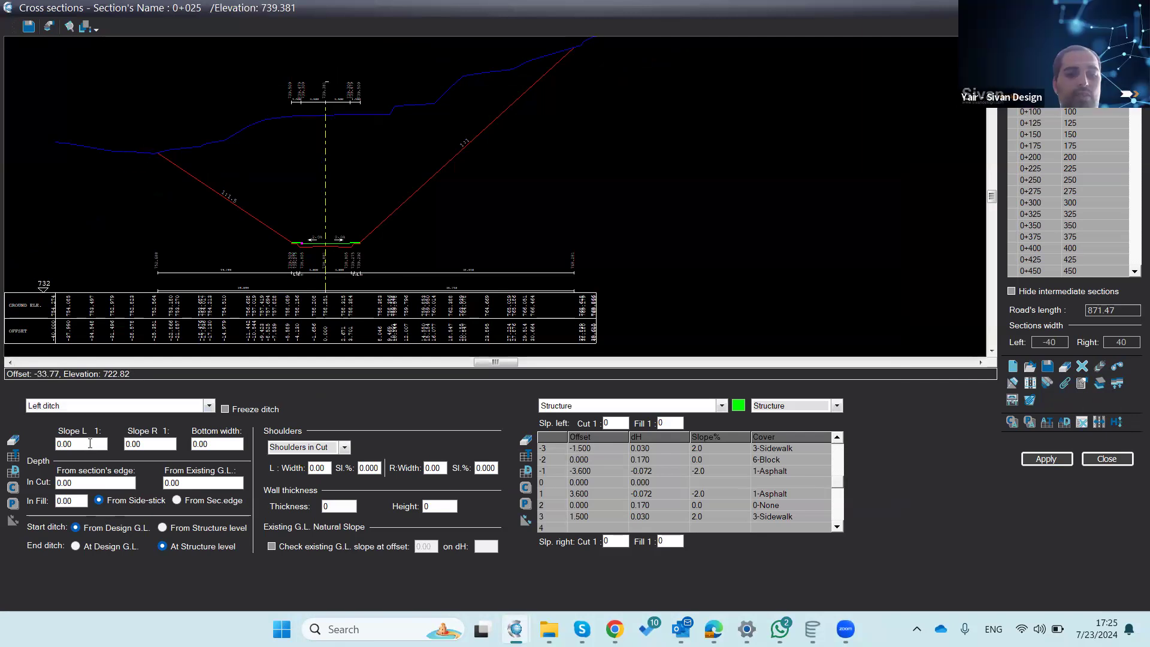
key(BackSpace)
key(BackSpace)
key(BackSpace)
text(1)
double_click(146, 445)
text(1)
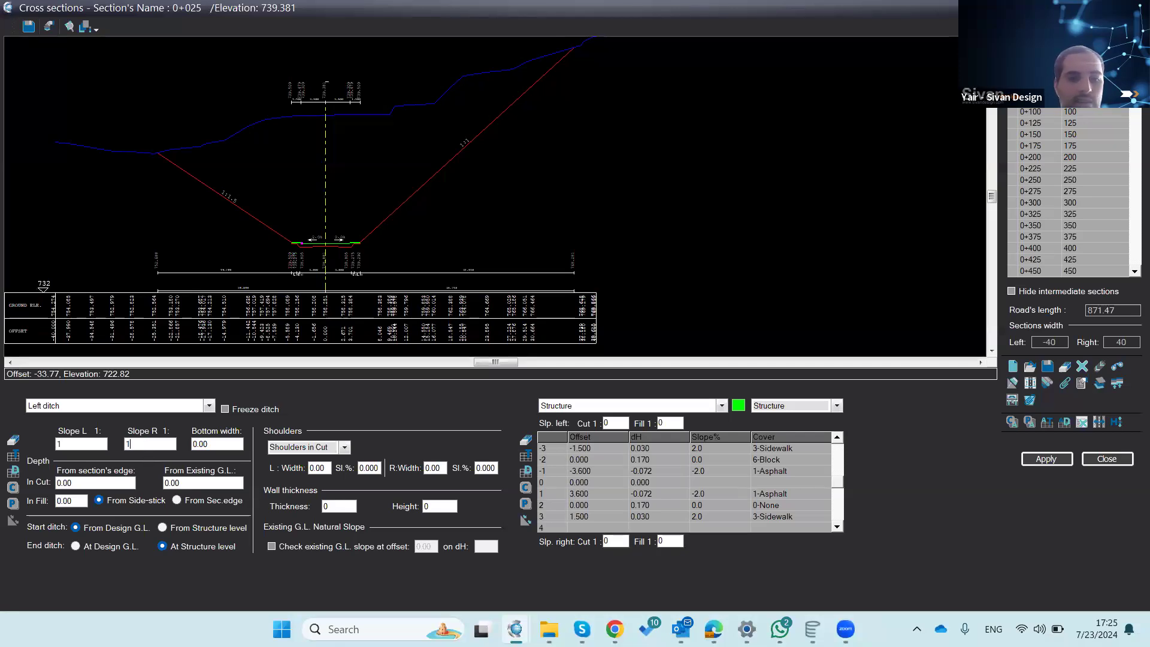
double_click(221, 444)
text(1.5)
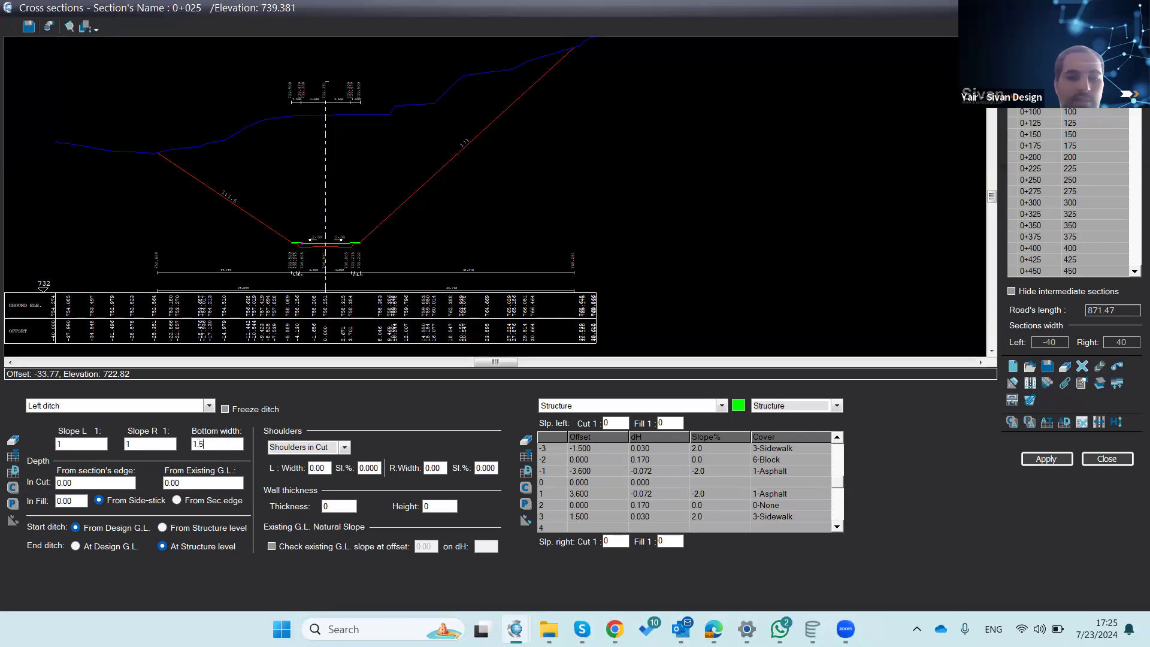
Step: Set the left ditch's cut and fill depths to 1 in section 0+025 and apply the ditch
double_click(73, 482)
text(1)
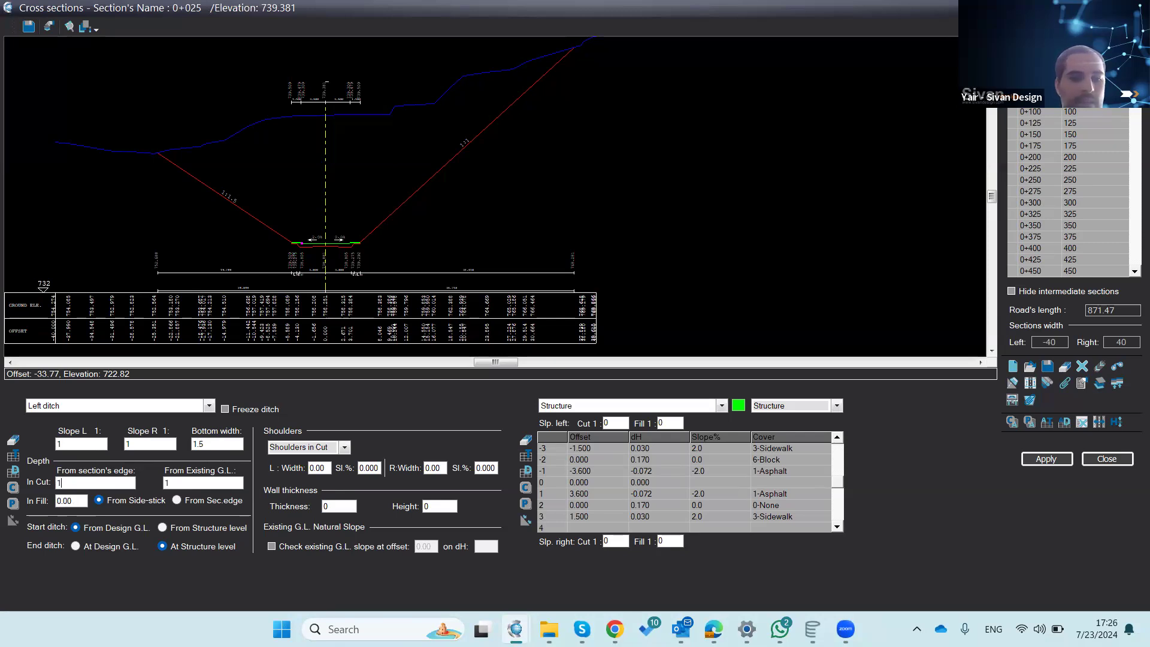
double_click(70, 498)
text(1)
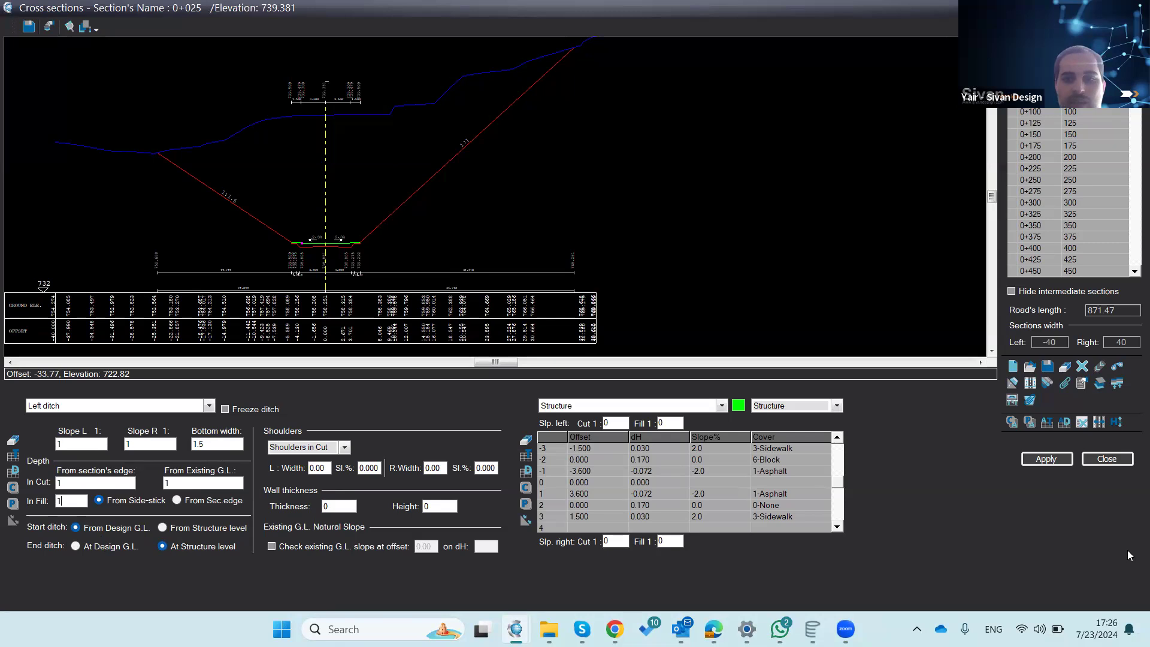
click(1036, 459)
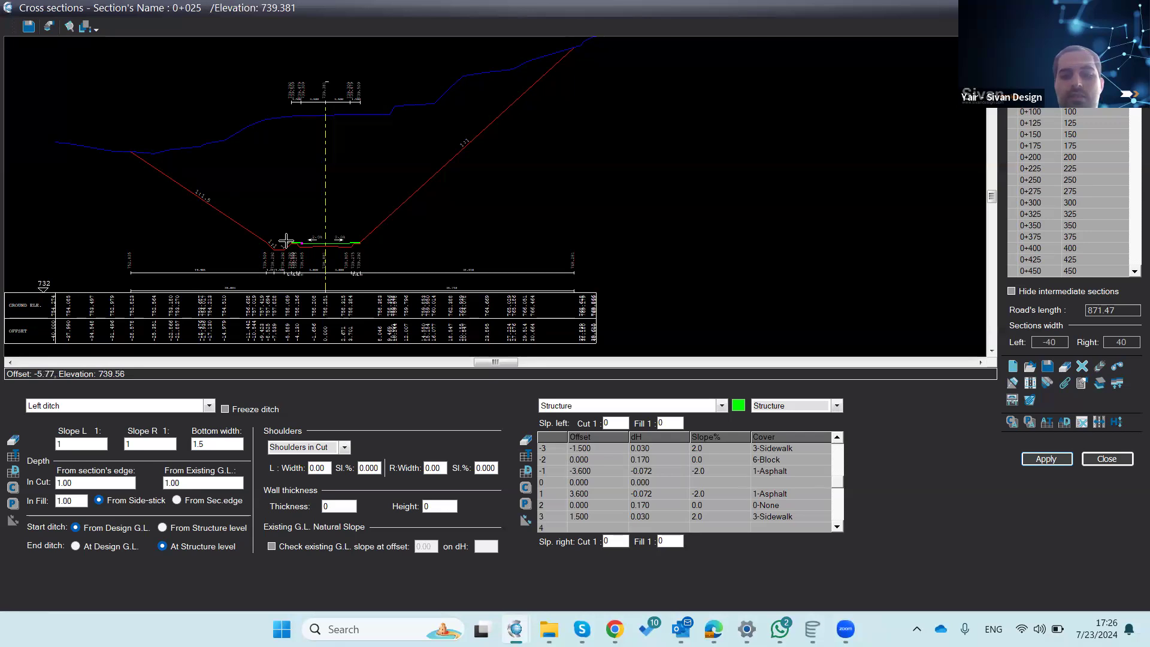
Step: Make section 0+025's left ditch start from structure level and end at Design G.L., with its fill depth taken from Sec.edge
click(180, 527)
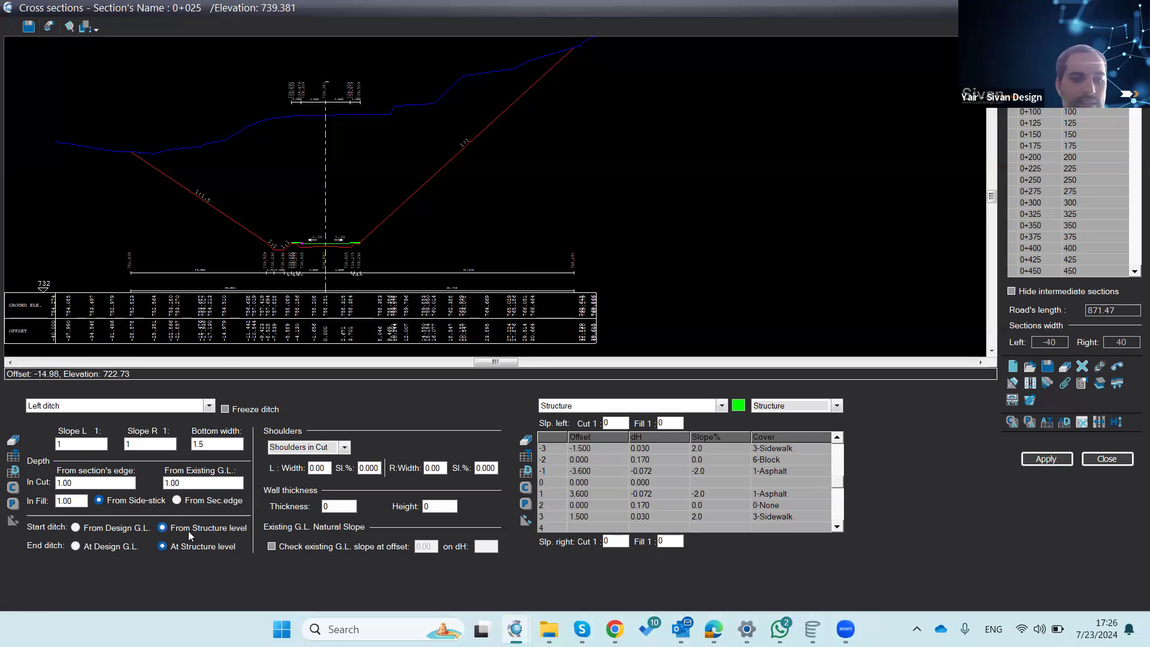
click(1066, 459)
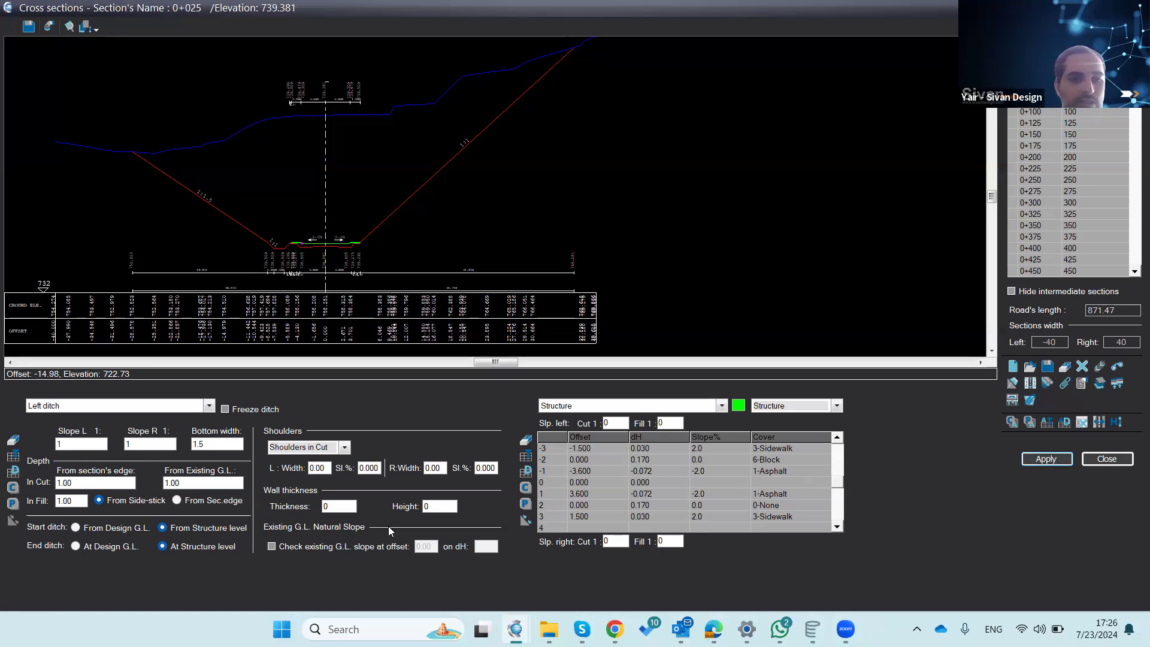
click(92, 550)
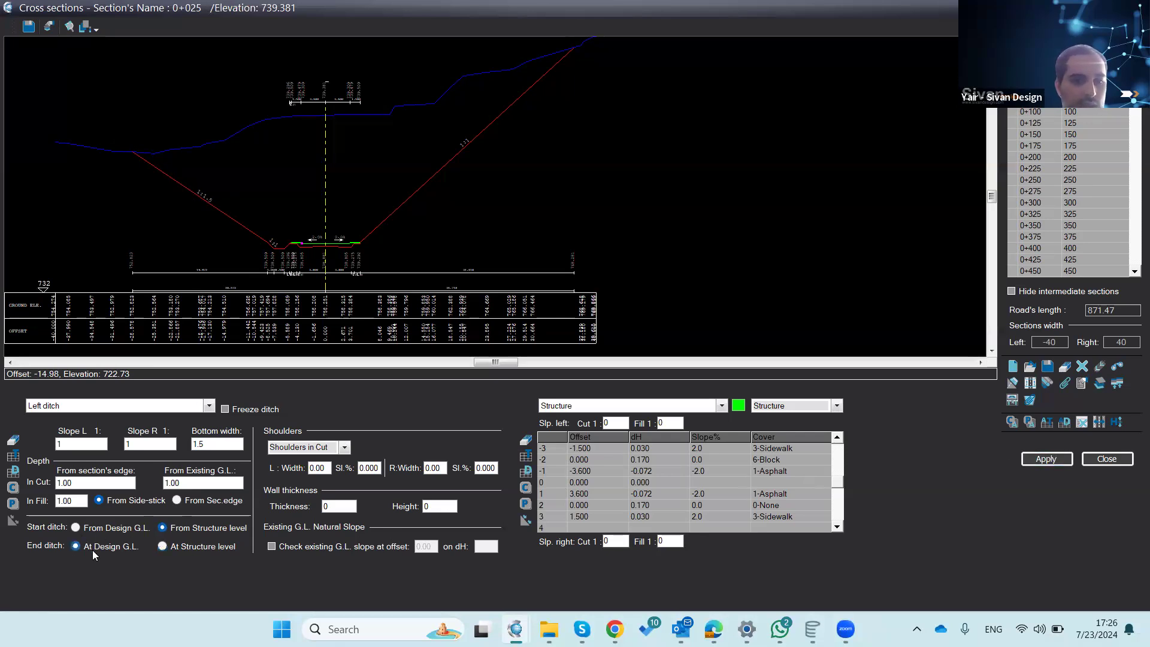
click(1053, 459)
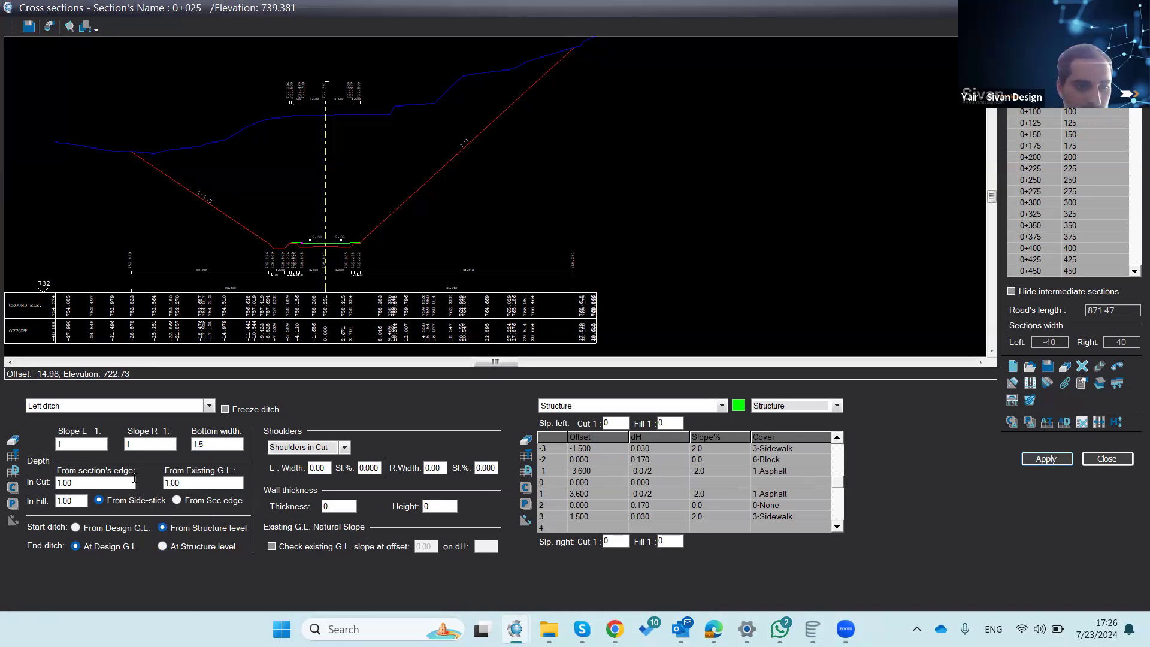
click(177, 500)
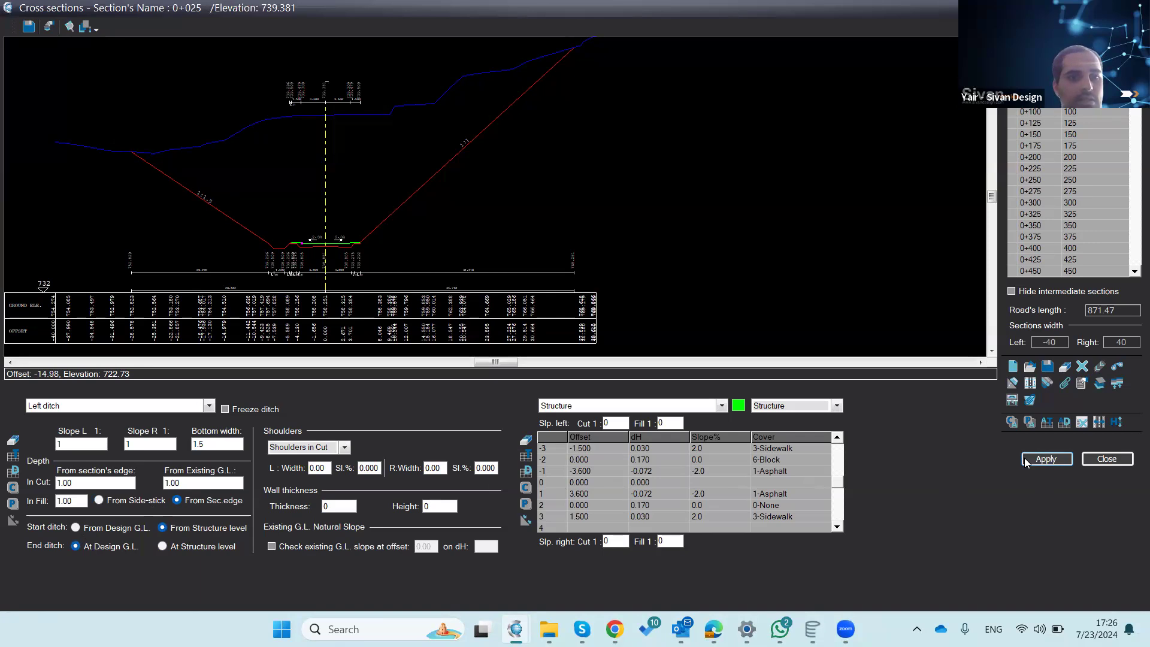
Step: Set the cross-section closure to close design to existing, and apply the left ditch with its start from Design G.L
click(1081, 383)
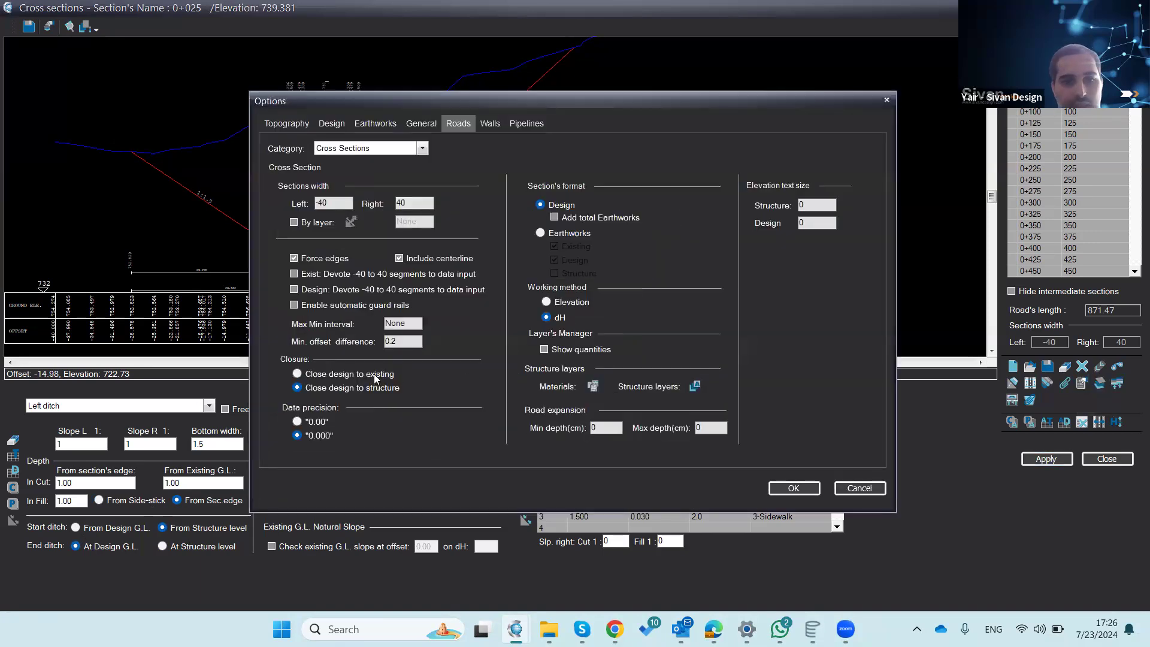
click(374, 373)
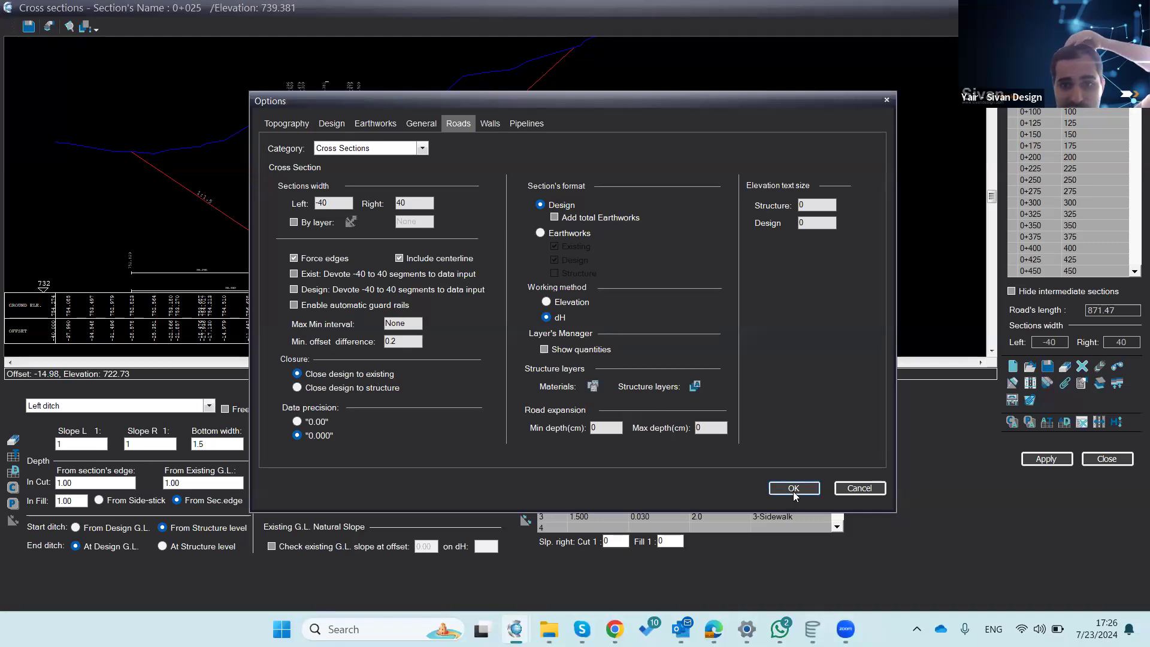
key(Return)
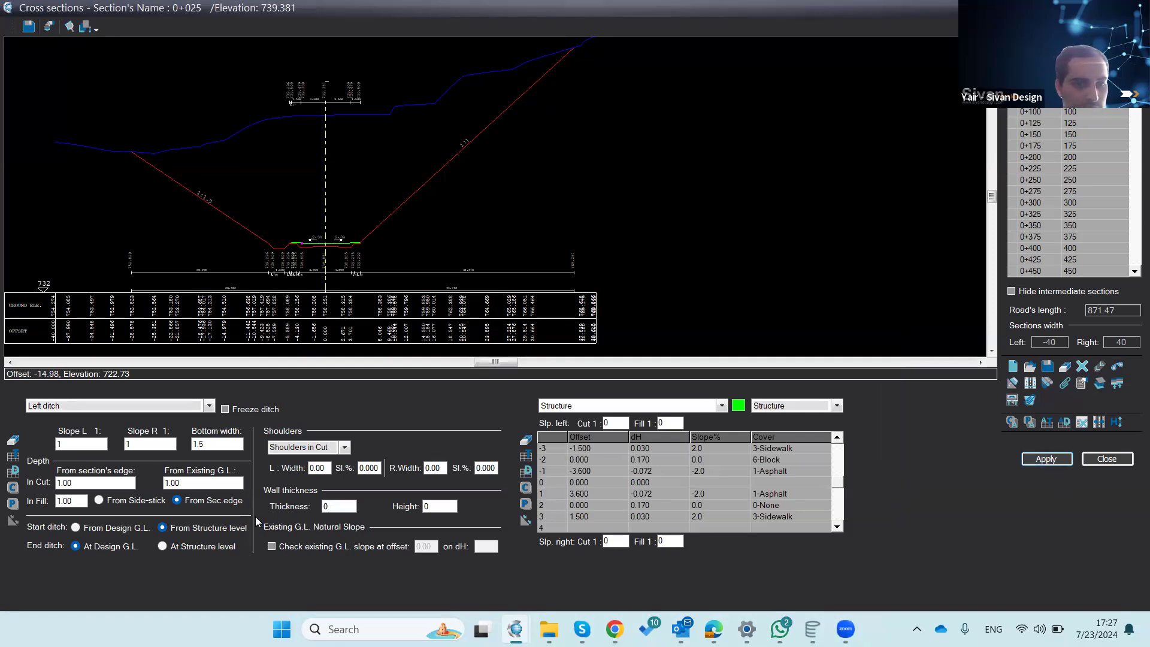
click(76, 527)
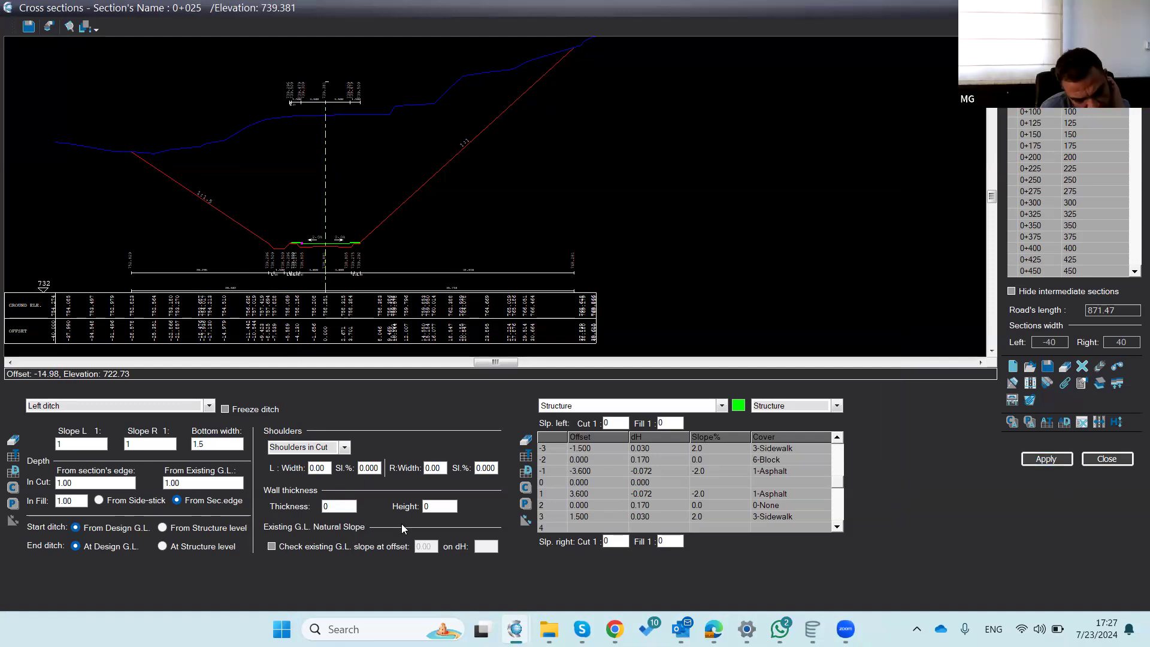
click(1046, 460)
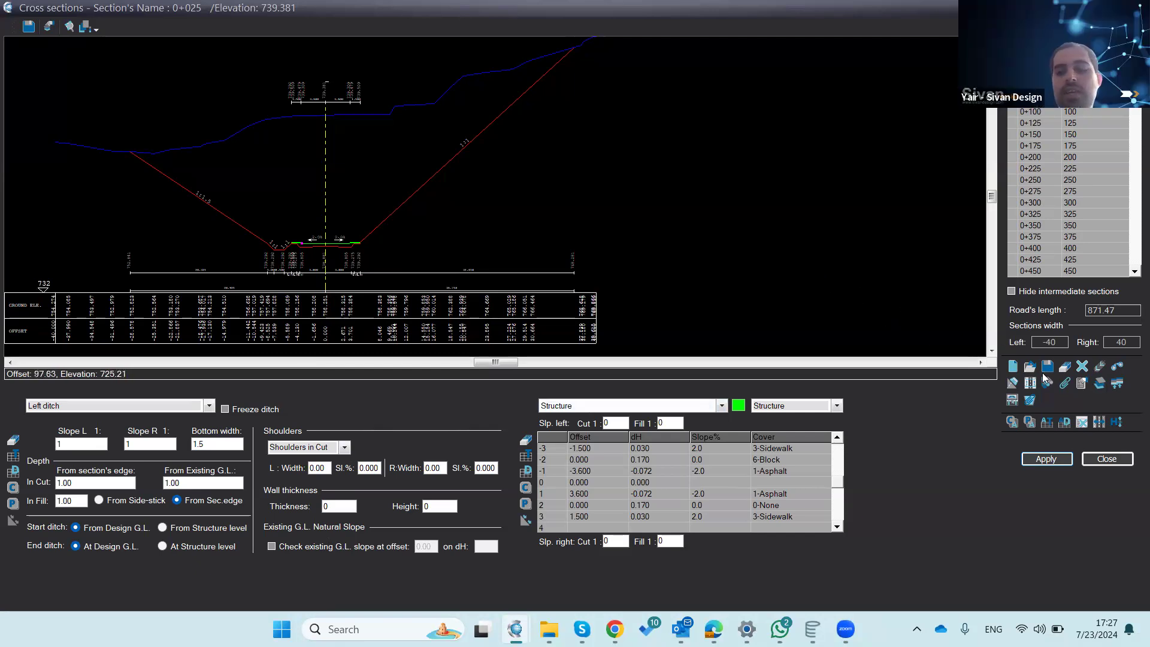
Step: Show the guard rails settings for section 0+025 and enable automatic guard rails in the cross-section options
click(659, 405)
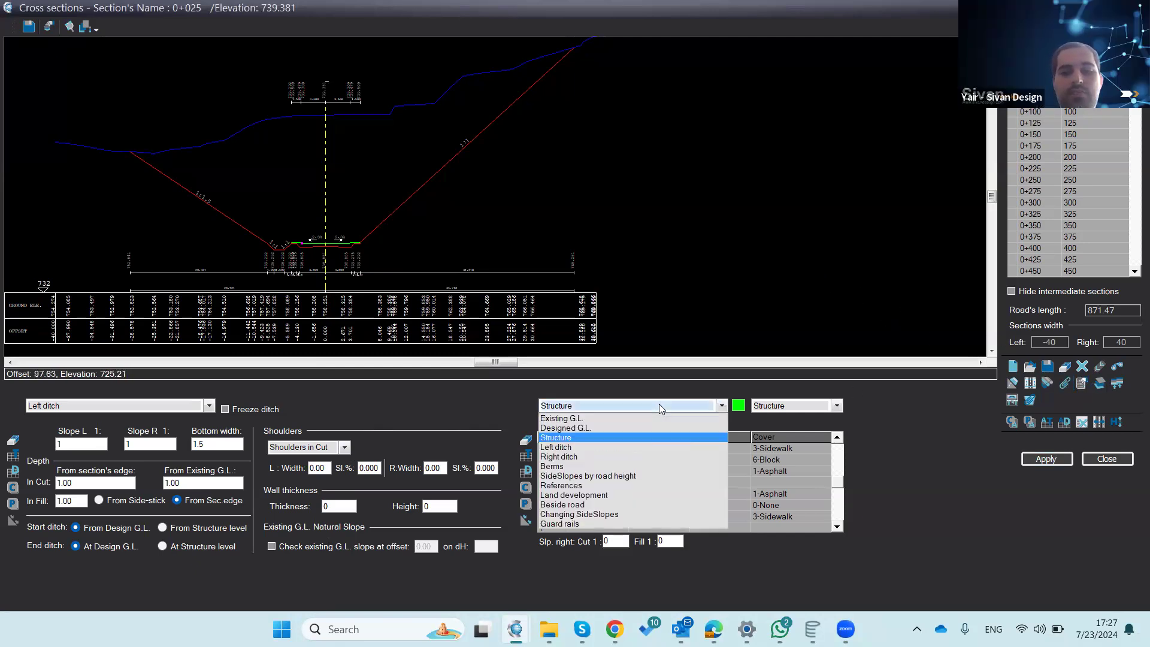
click(579, 524)
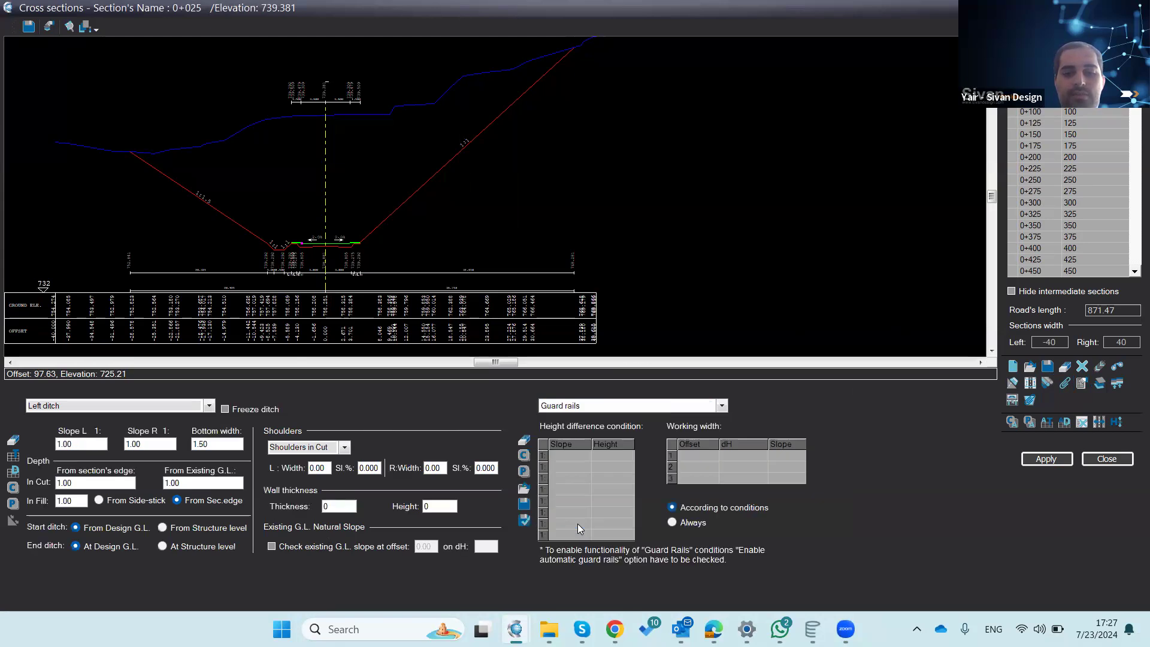
click(1081, 383)
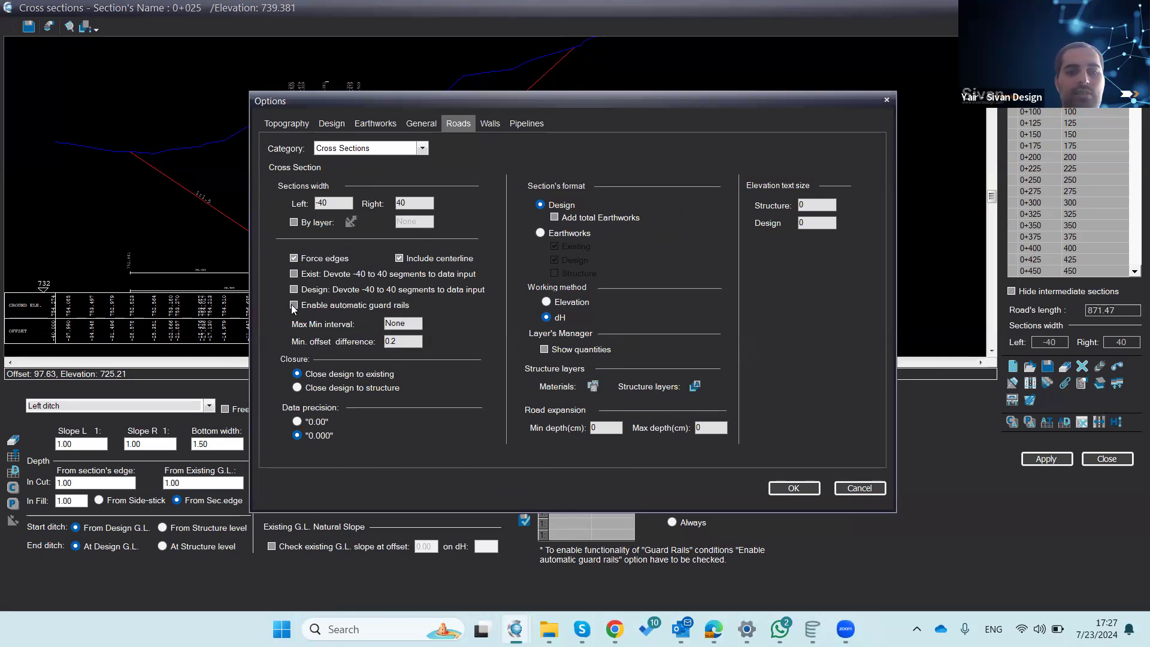
click(783, 489)
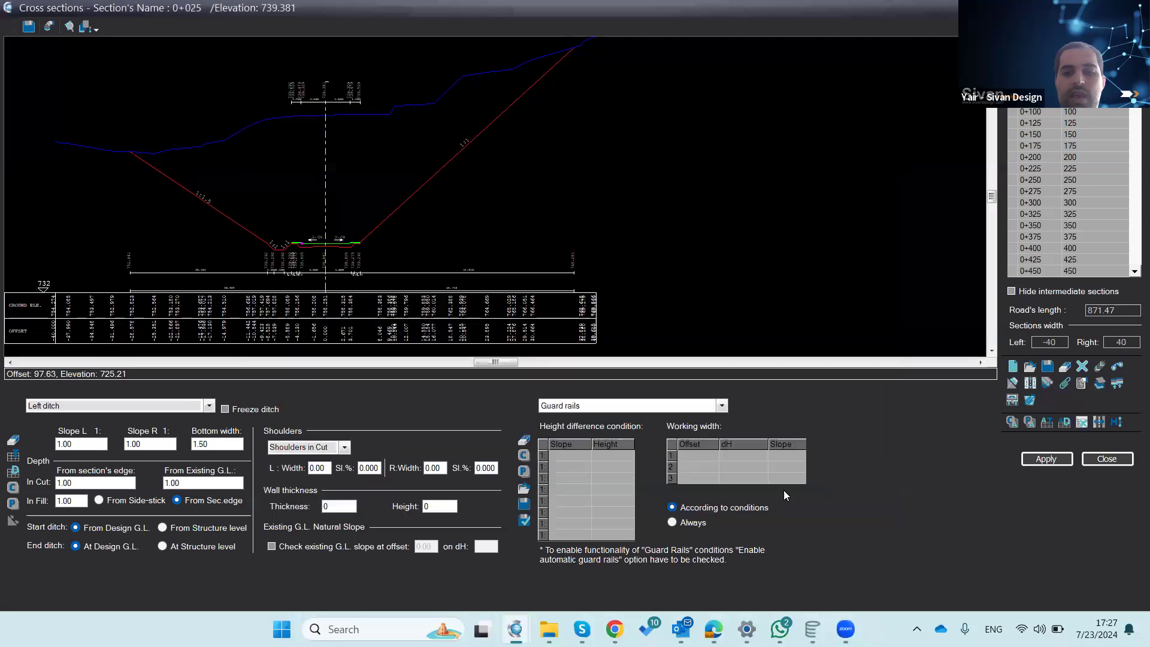
Step: Load the default guard rail height conditions and working widths in section 0+025 and apply them
click(525, 520)
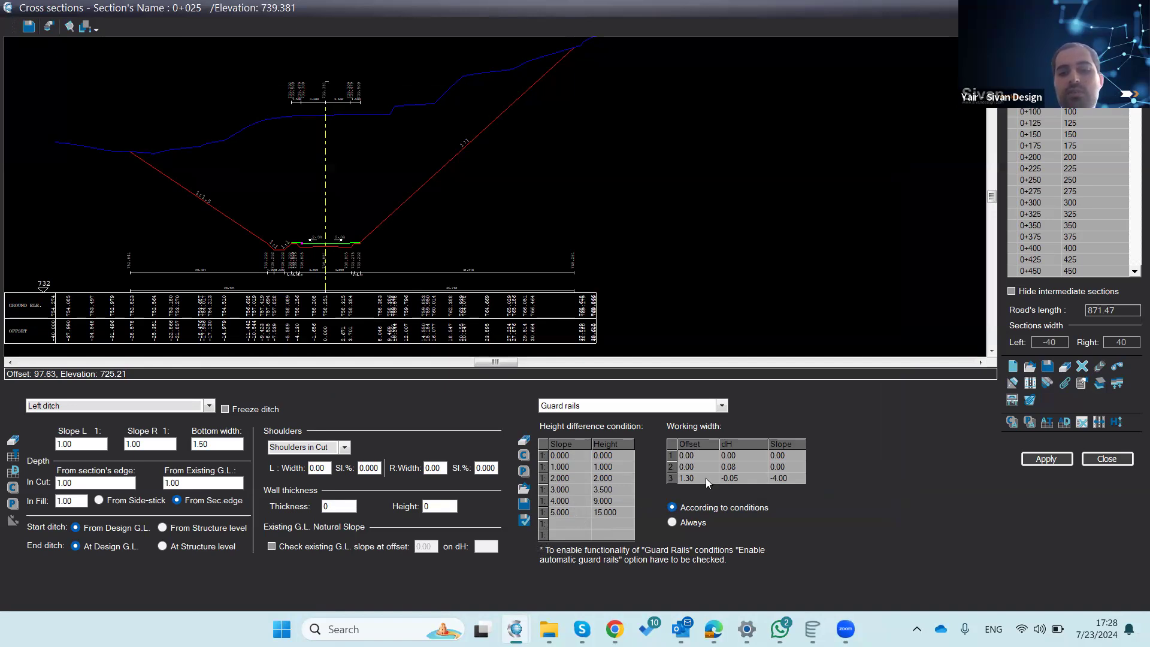
click(1045, 459)
scroll(293, 237, up, 5)
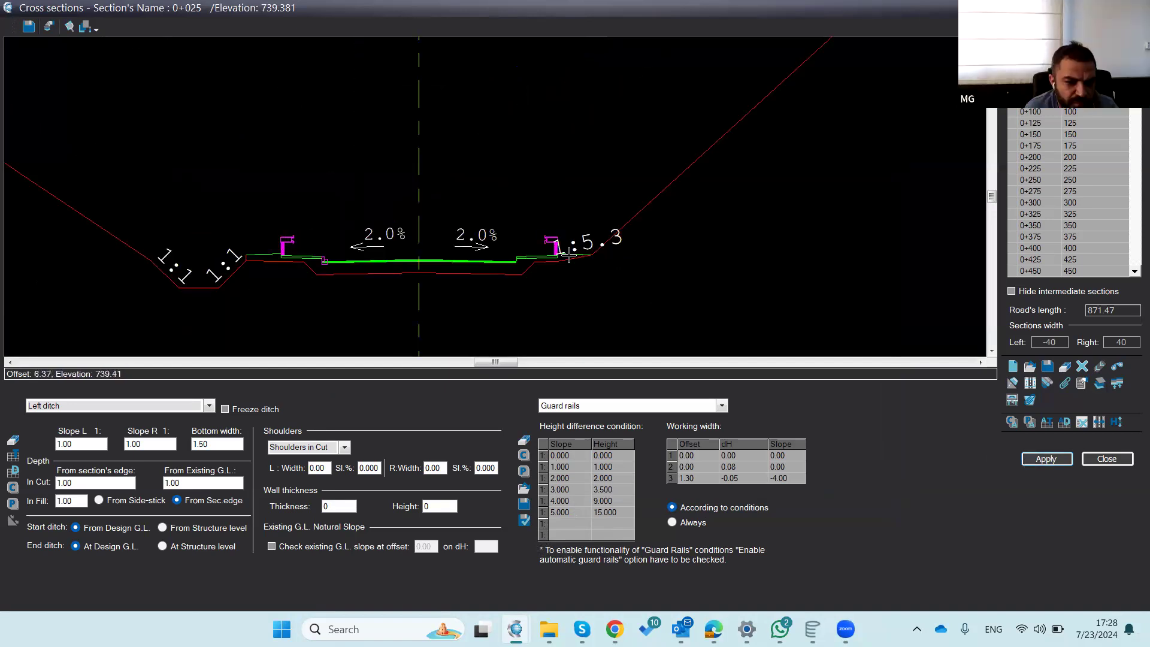
scroll(353, 216, down, 3)
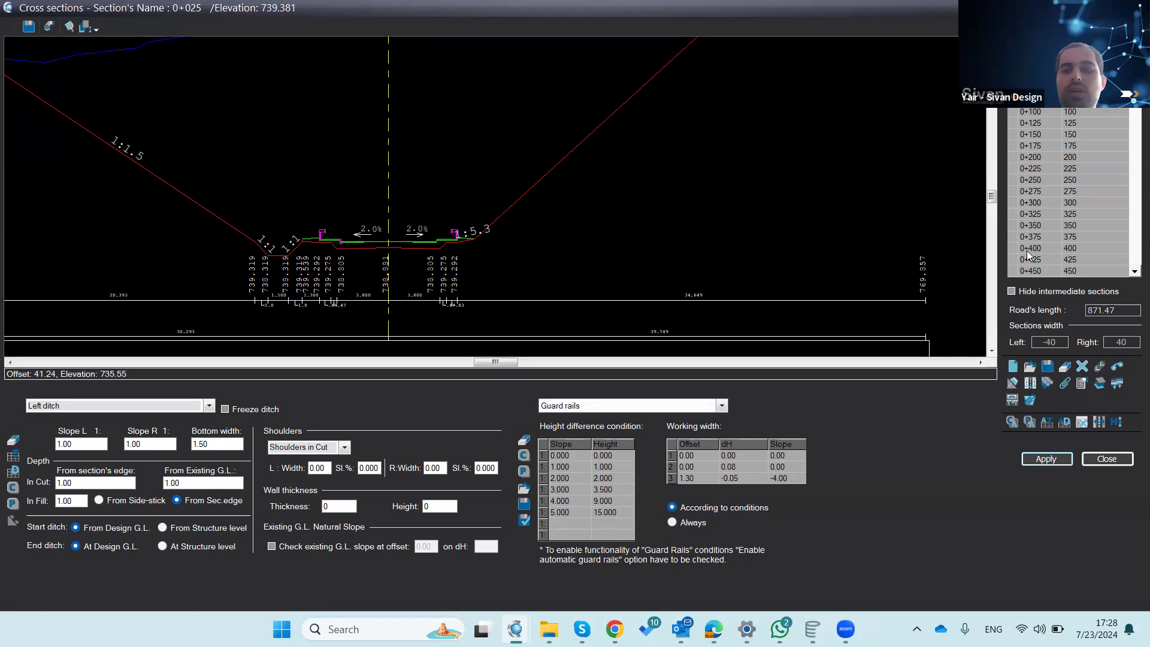
Step: Add guard rails to section 0+125 using the default height conditions and working widths, and apply them
click(1107, 122)
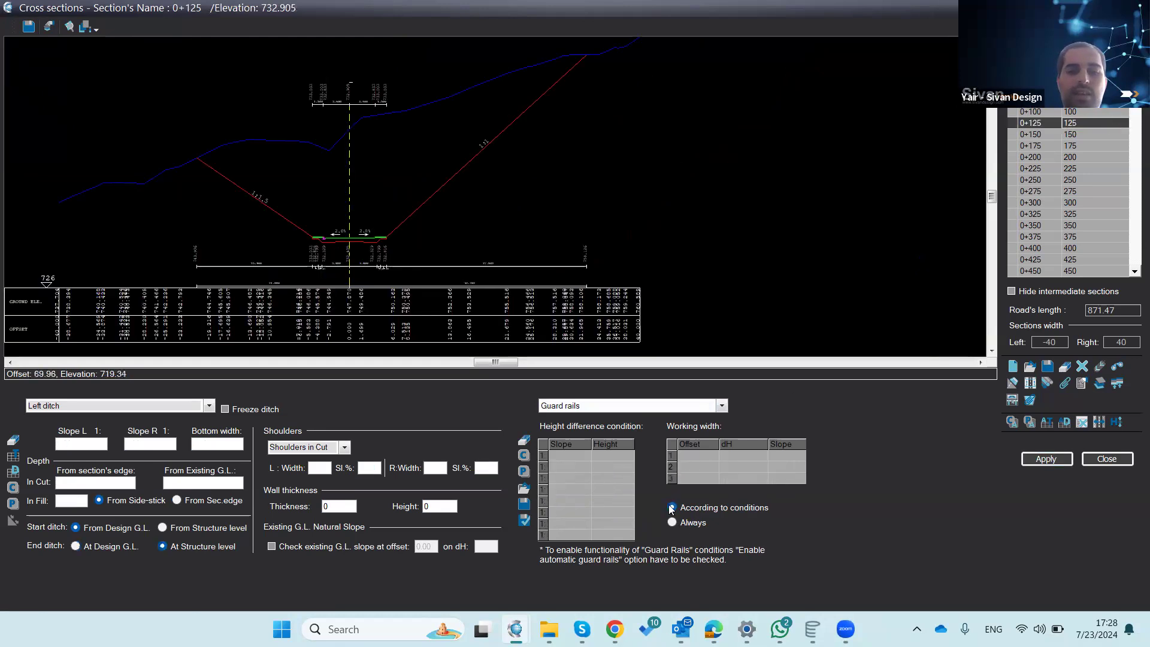
click(525, 521)
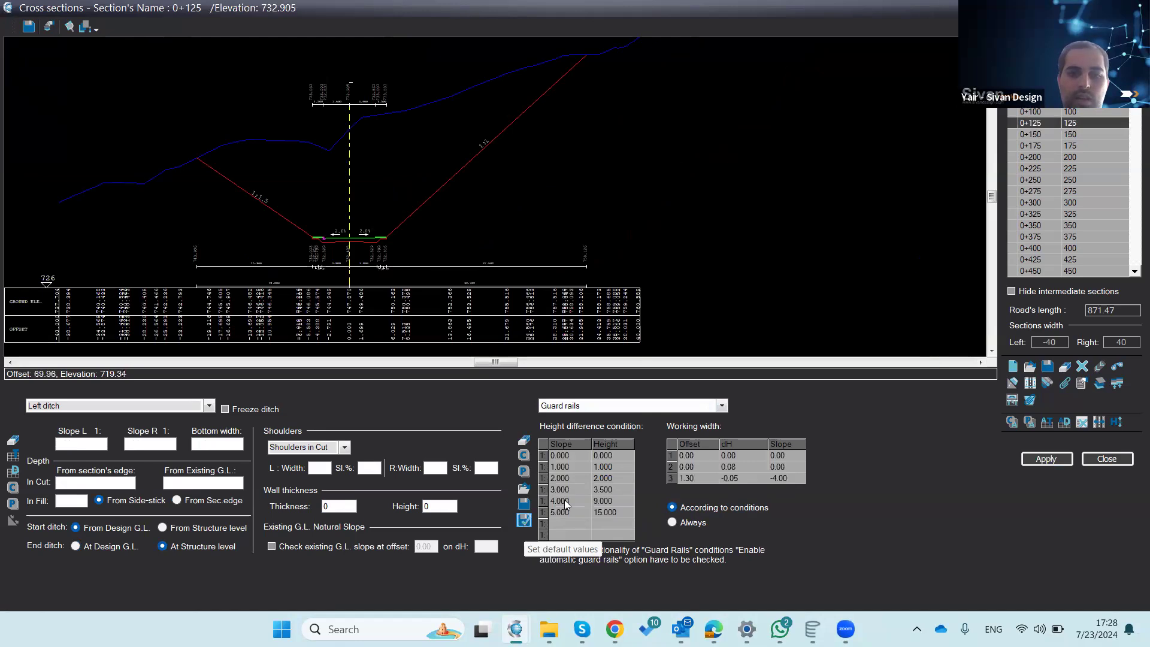
click(1046, 460)
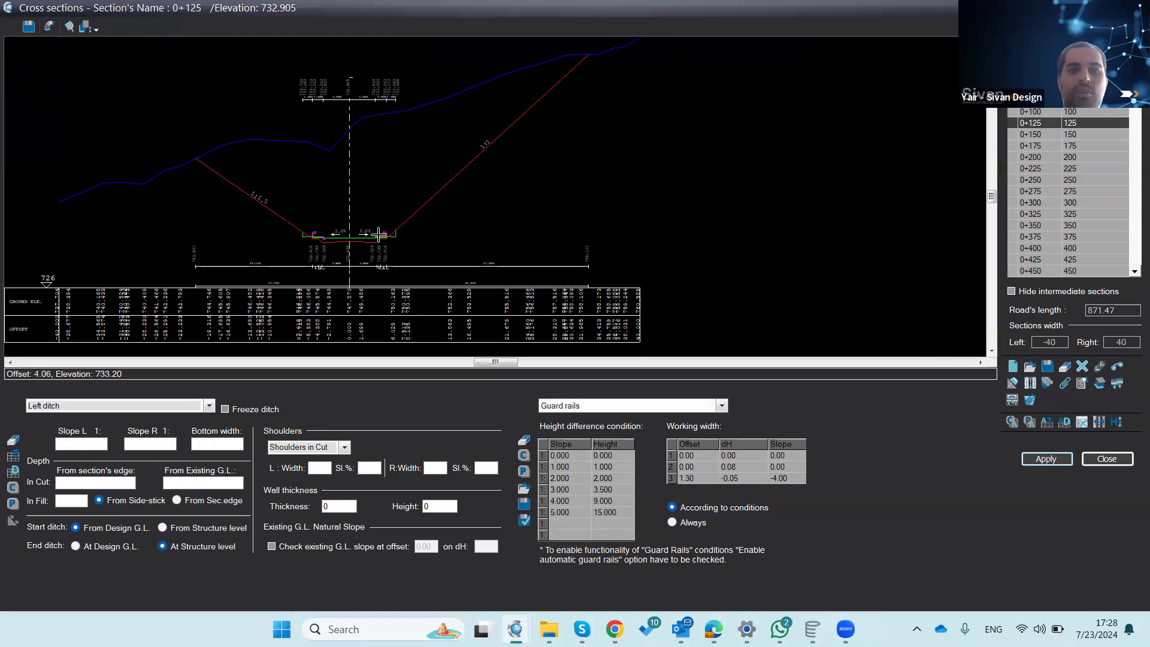
scroll(378, 234, up, 2)
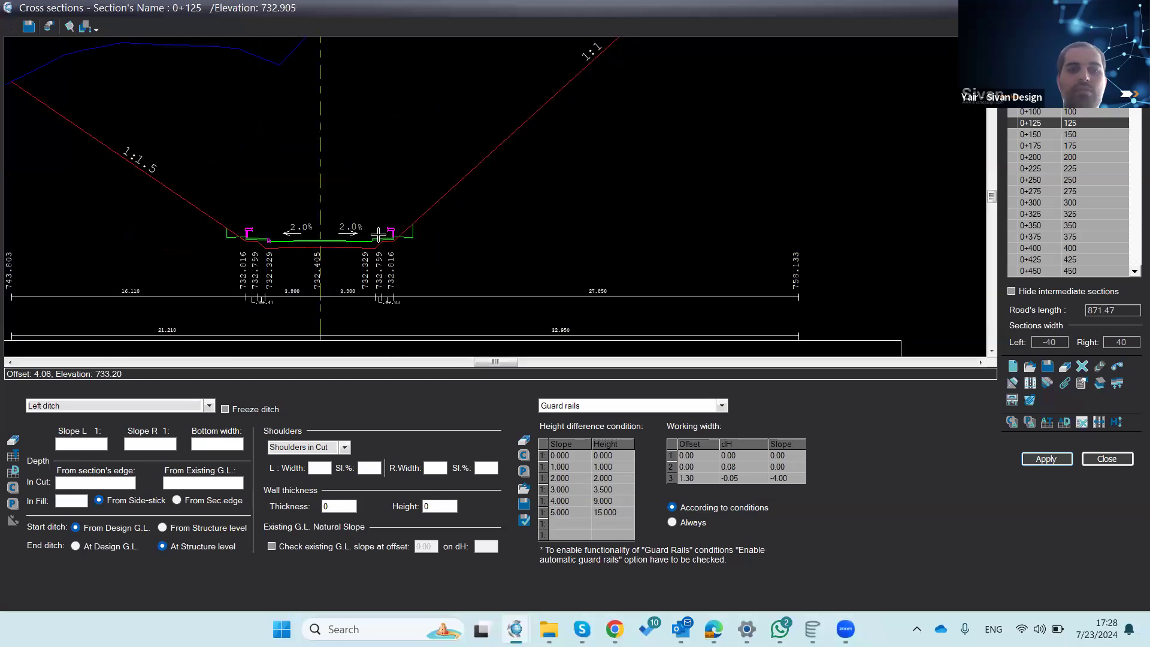
scroll(377, 235, down, 2)
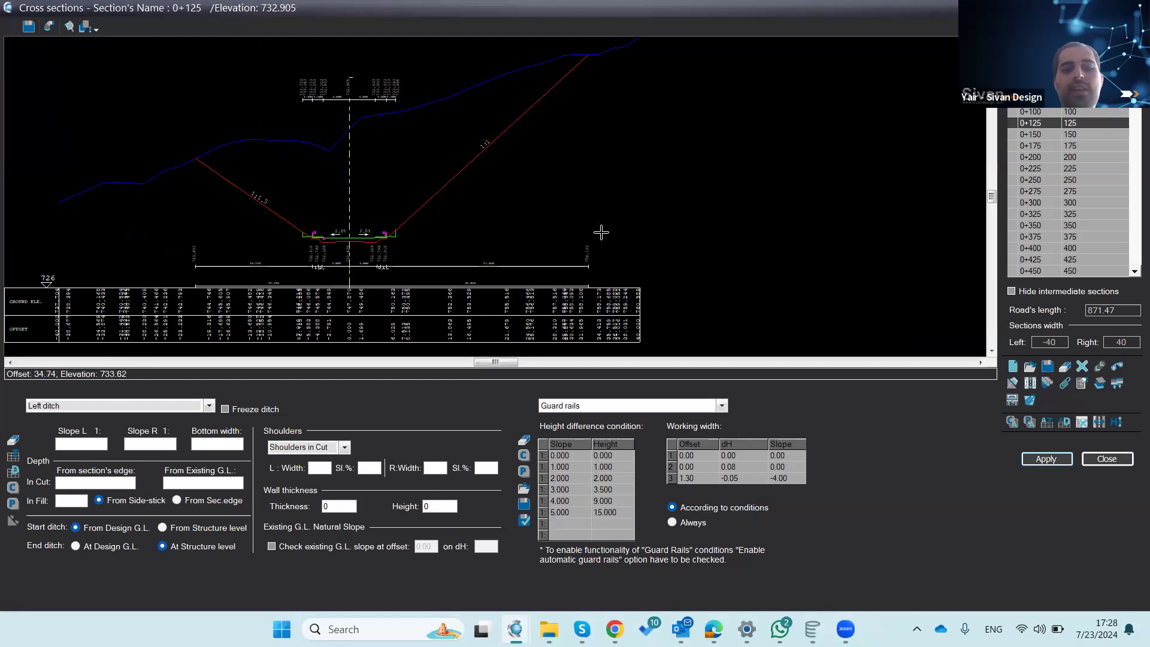
Step: Calculate the road's superelevations automatically for 50 km/hr design speed, 3.6 m lane width and -2% normal cross slope, continuing past the warnings
click(1011, 385)
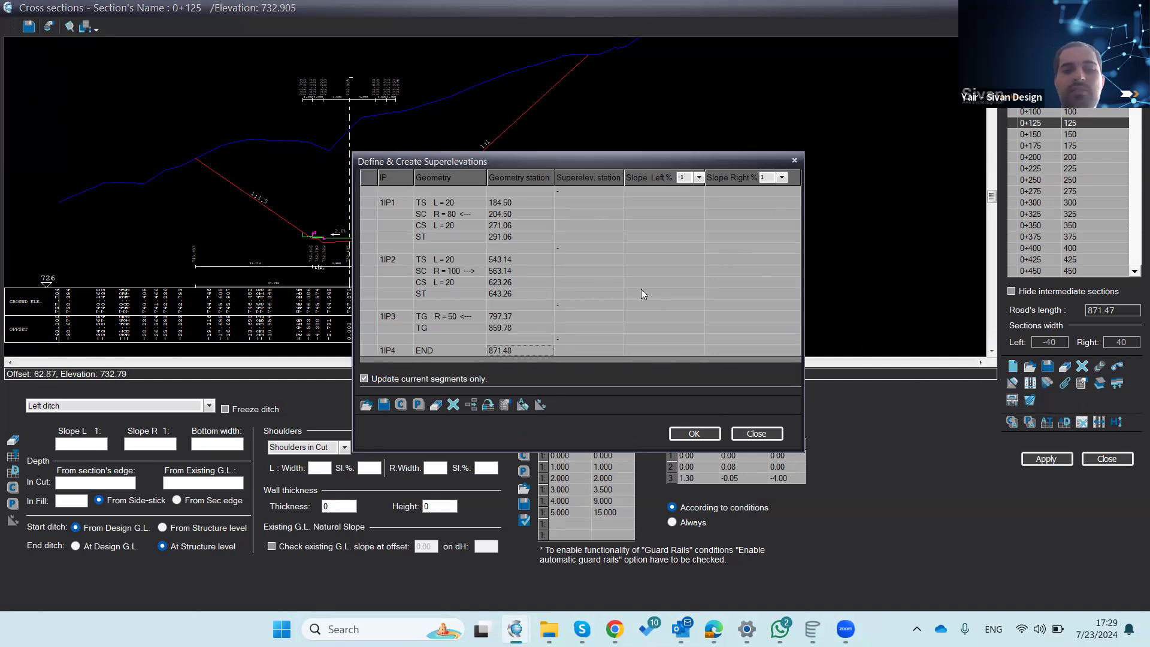
click(523, 405)
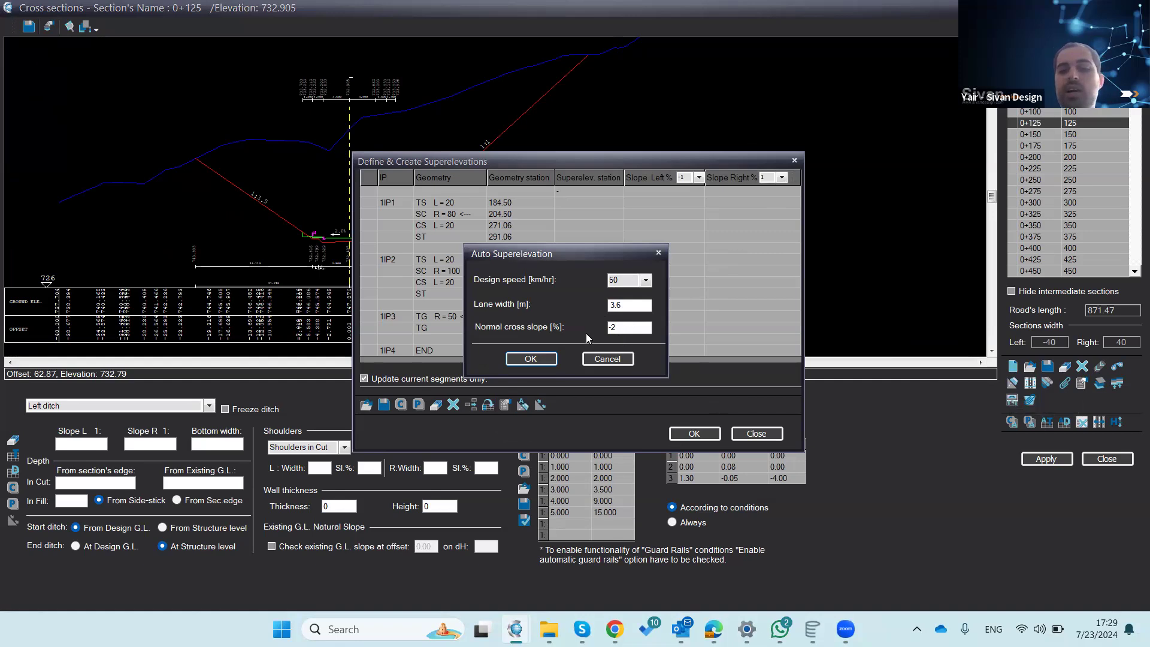
click(531, 359)
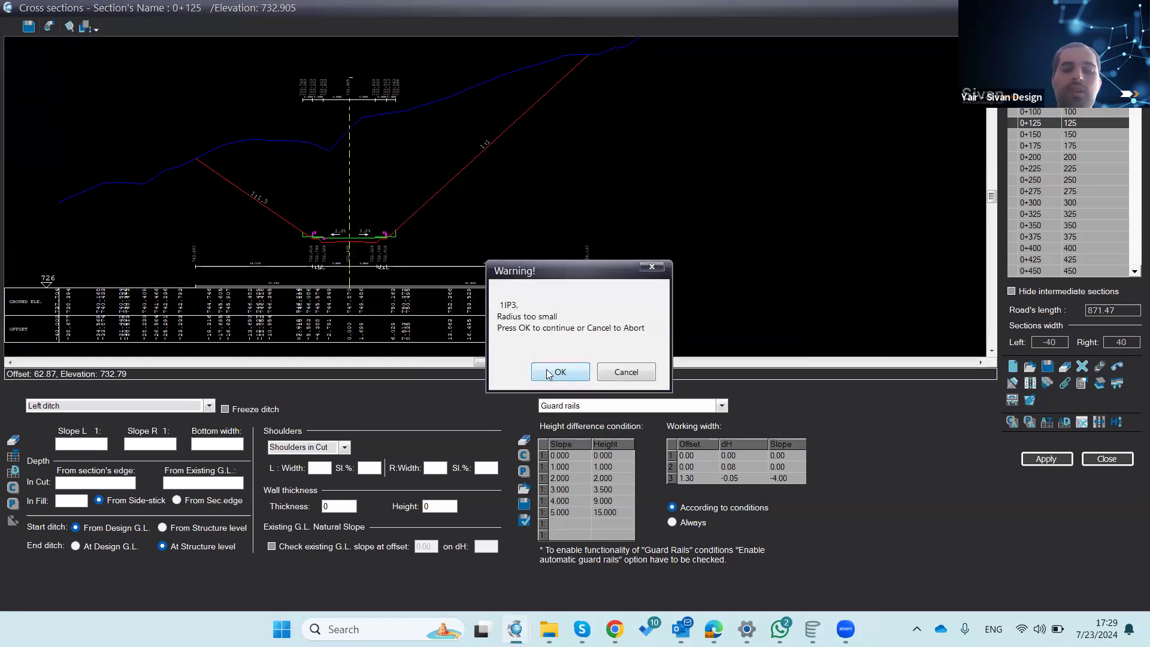
click(546, 370)
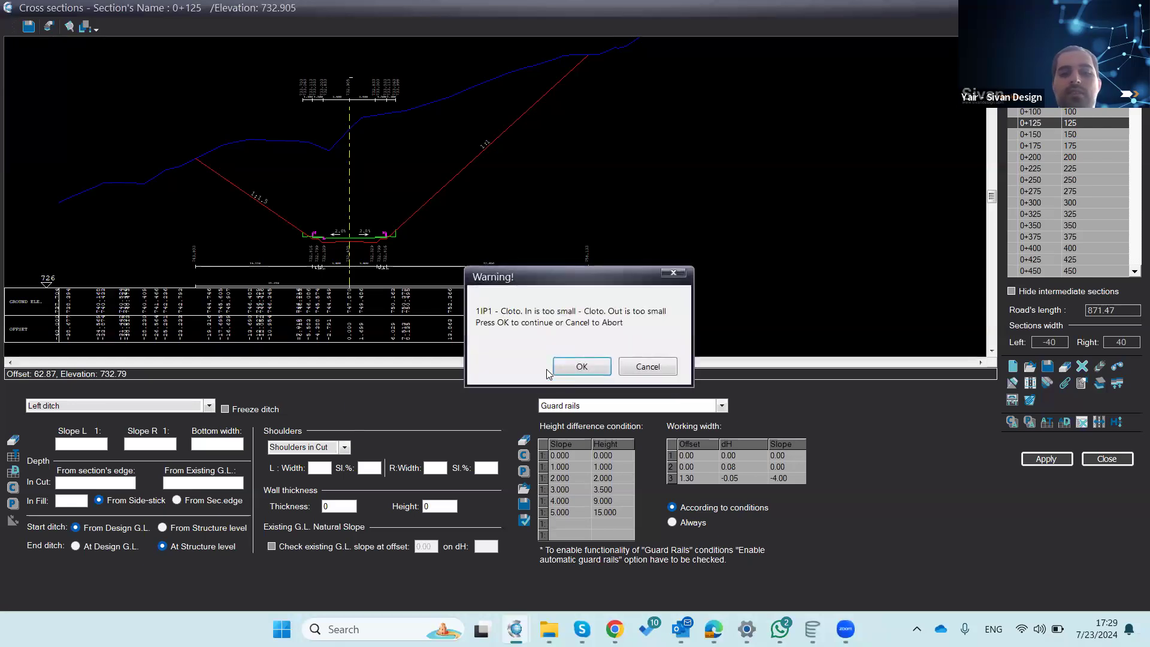
click(559, 370)
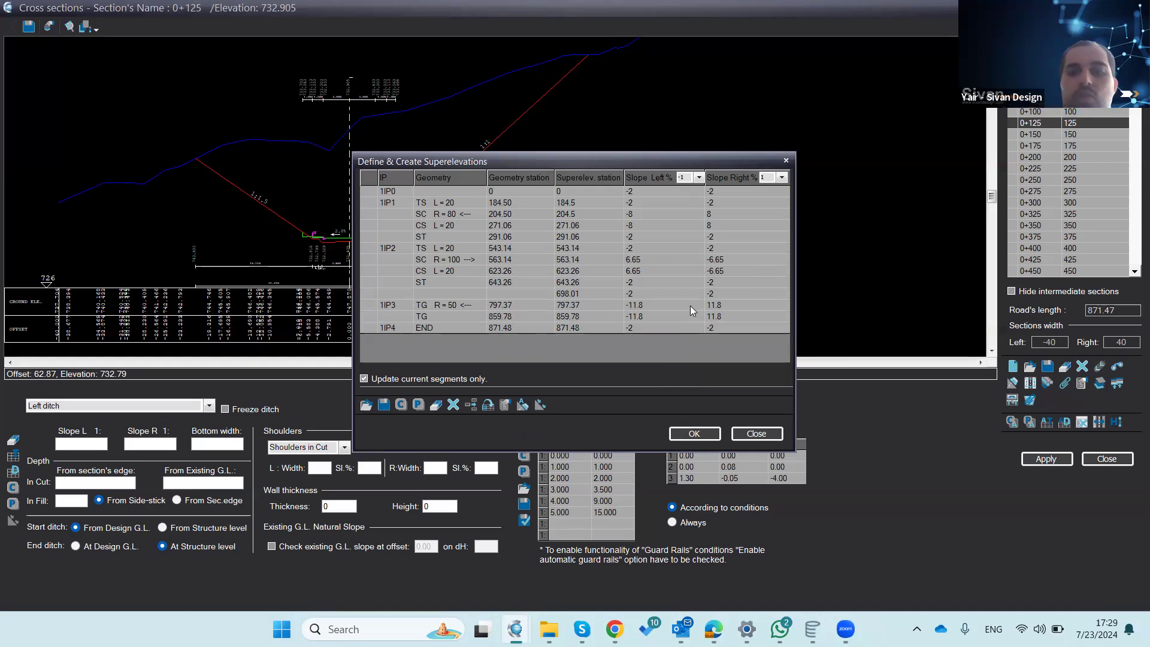
Step: Set the right slope to 4.8% at both TG stations of curve 1IP3 in the superelevation table
double_click(719, 304)
drag(711, 304, 704, 306)
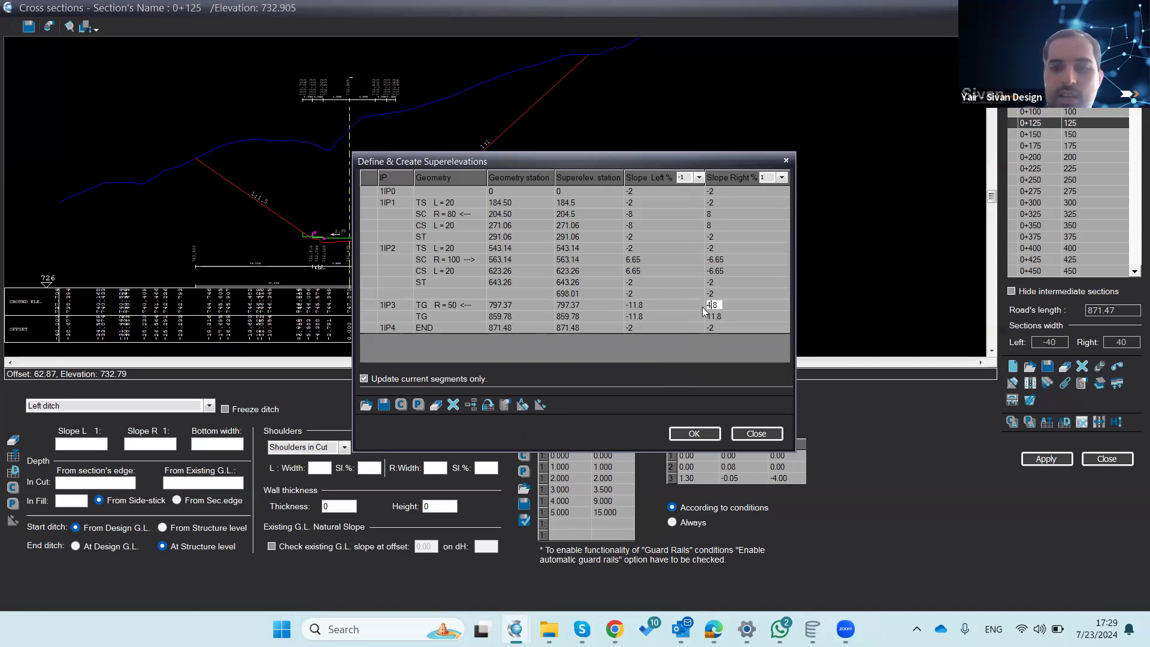
double_click(709, 315)
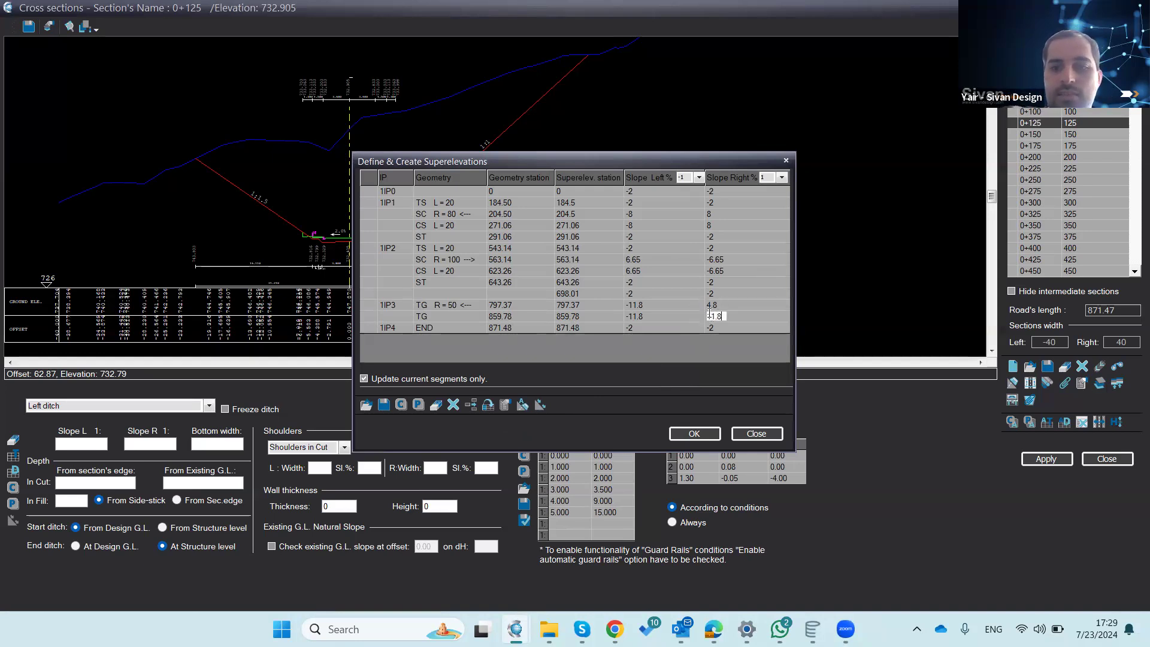
key(Delete)
key(Delete)
text(4)
Step: Set the right slope to -3.65% at the SC and CS stations of curve 1IP2 and create the superelevations
click(711, 260)
click(712, 260)
key(Delete)
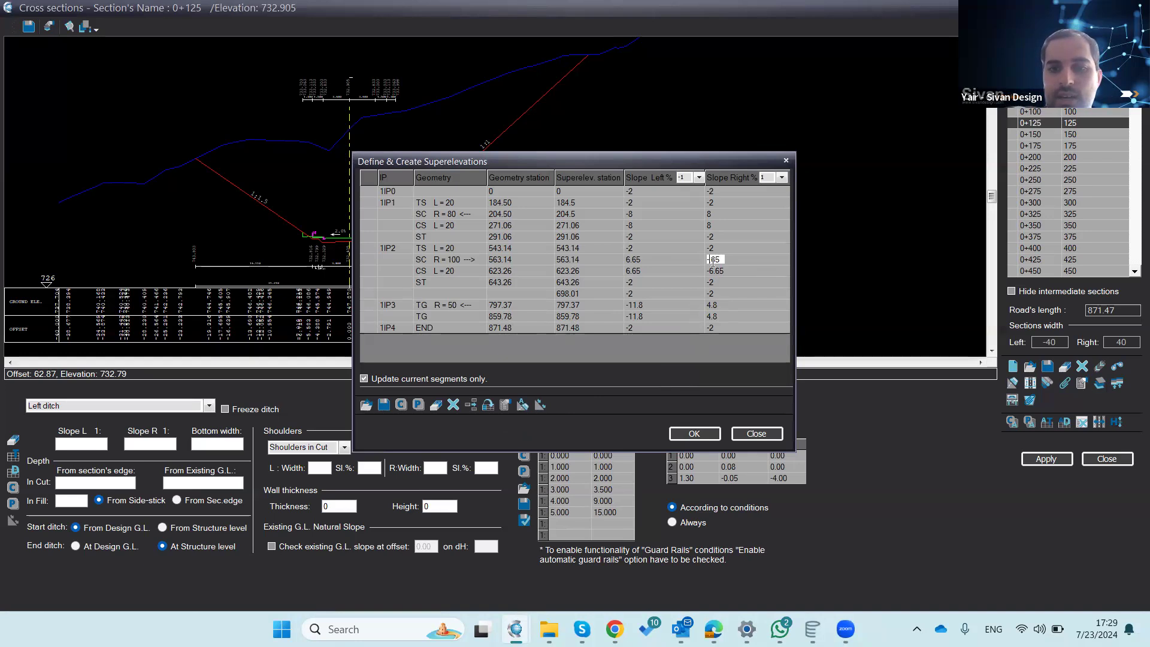
text(3)
click(713, 271)
click(712, 270)
click(713, 271)
key(BackSpace)
text(3)
click(733, 343)
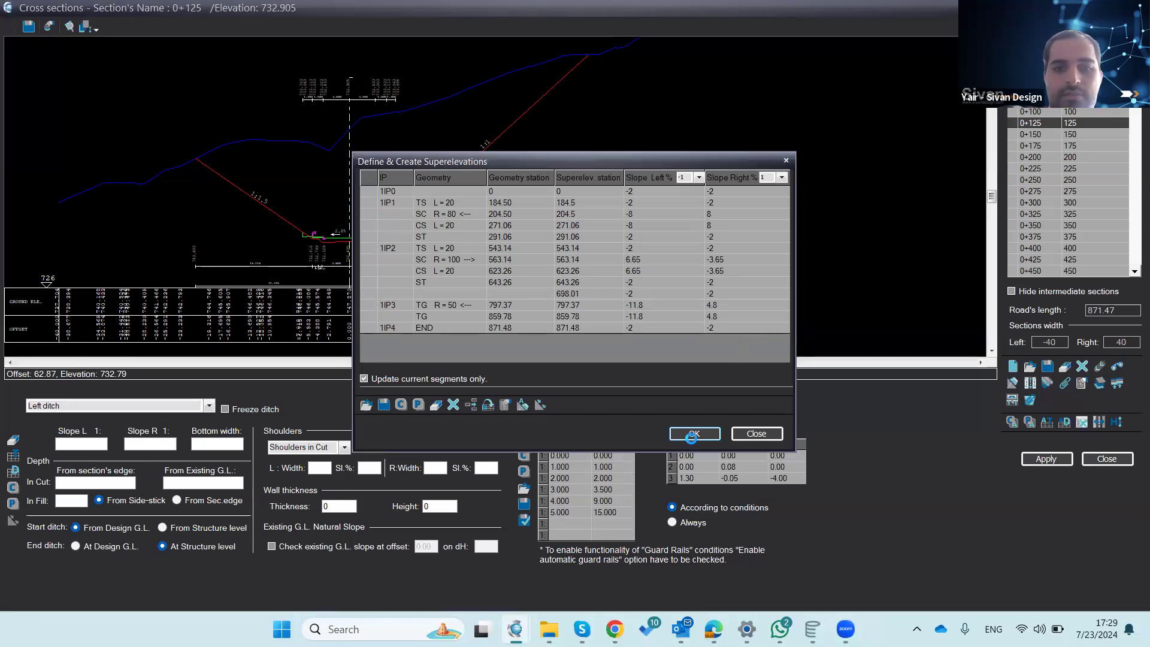
click(692, 439)
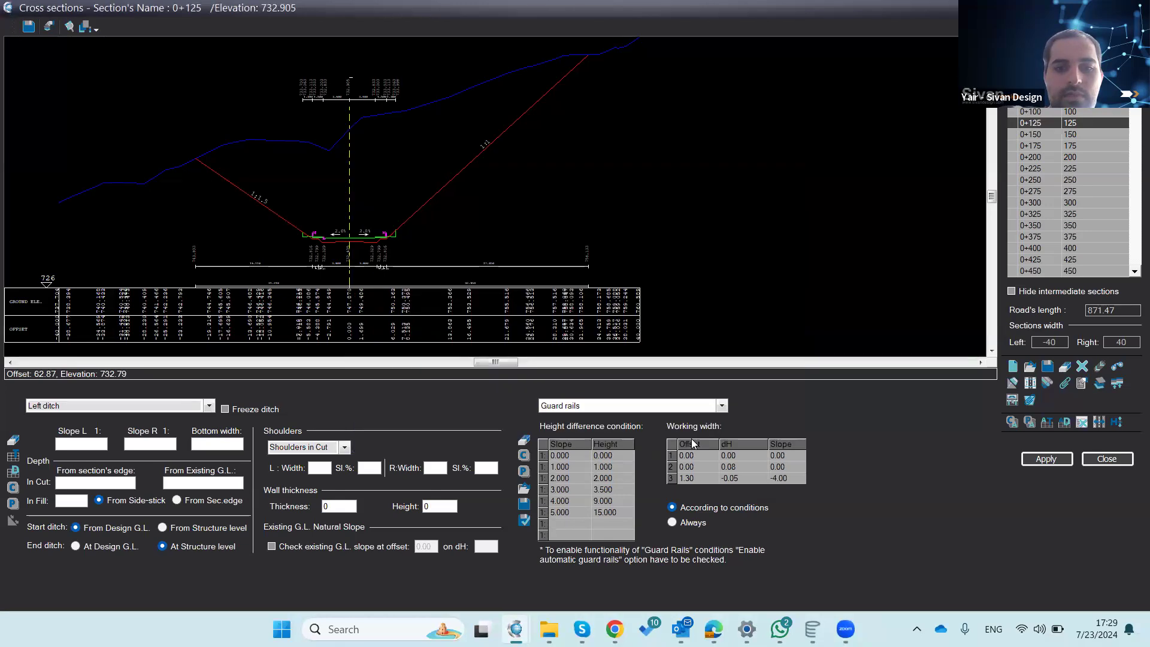
Step: Check the carriageway cross slopes in sections 0+325, 0+200 and 0+250
click(1097, 214)
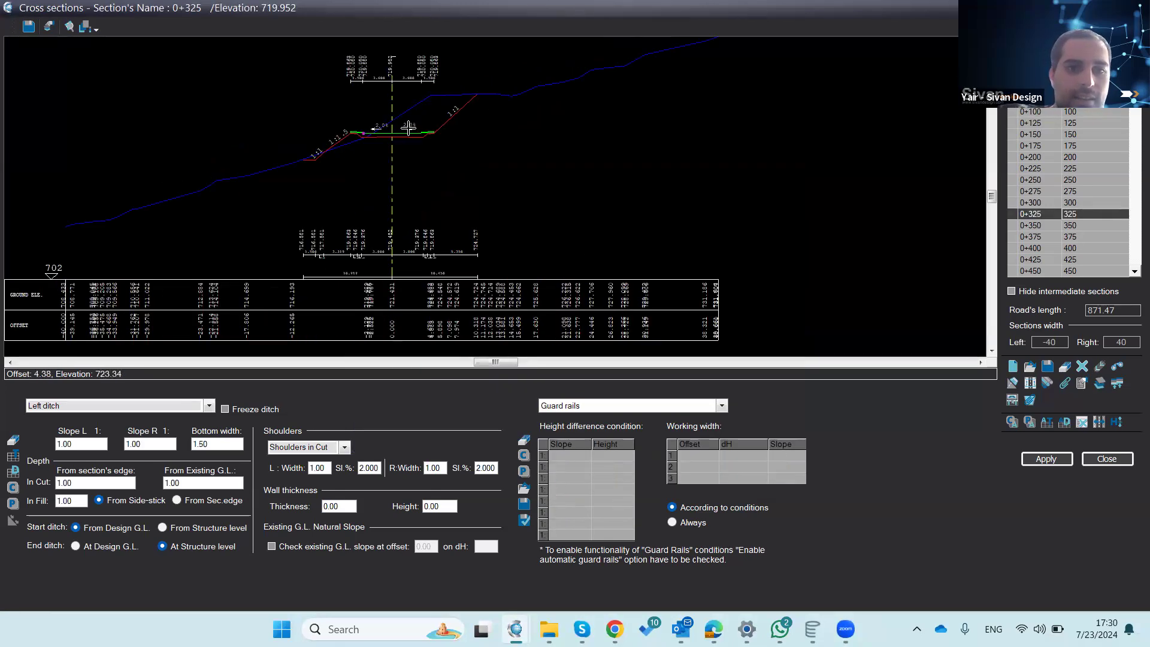
scroll(375, 110, up, 2)
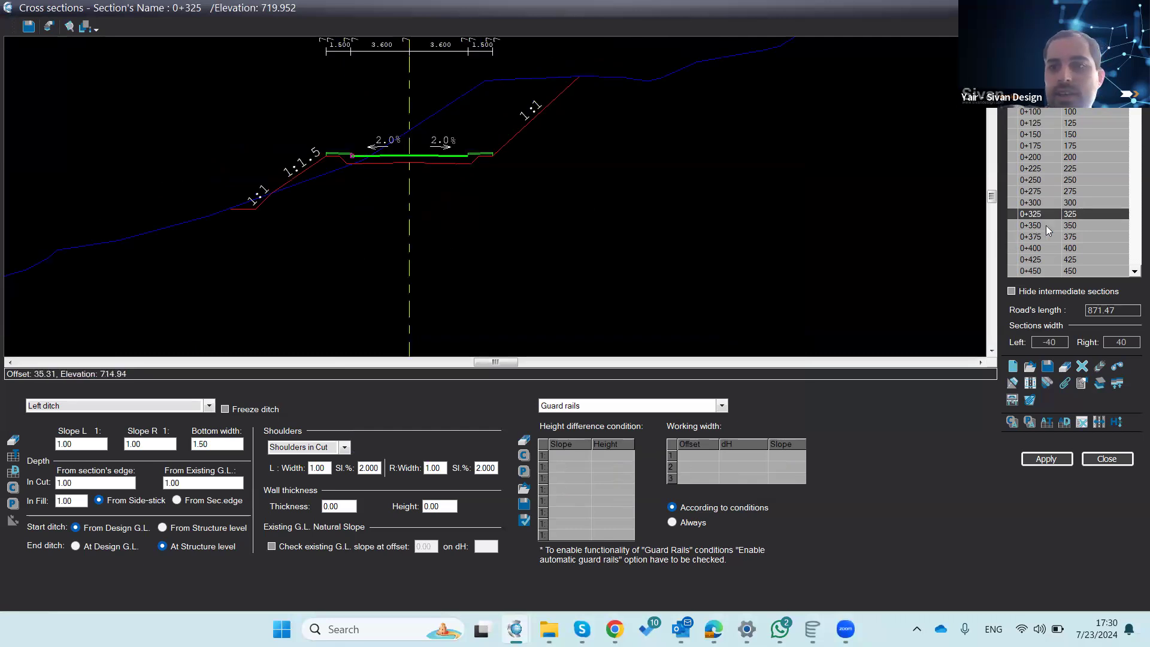
click(1029, 154)
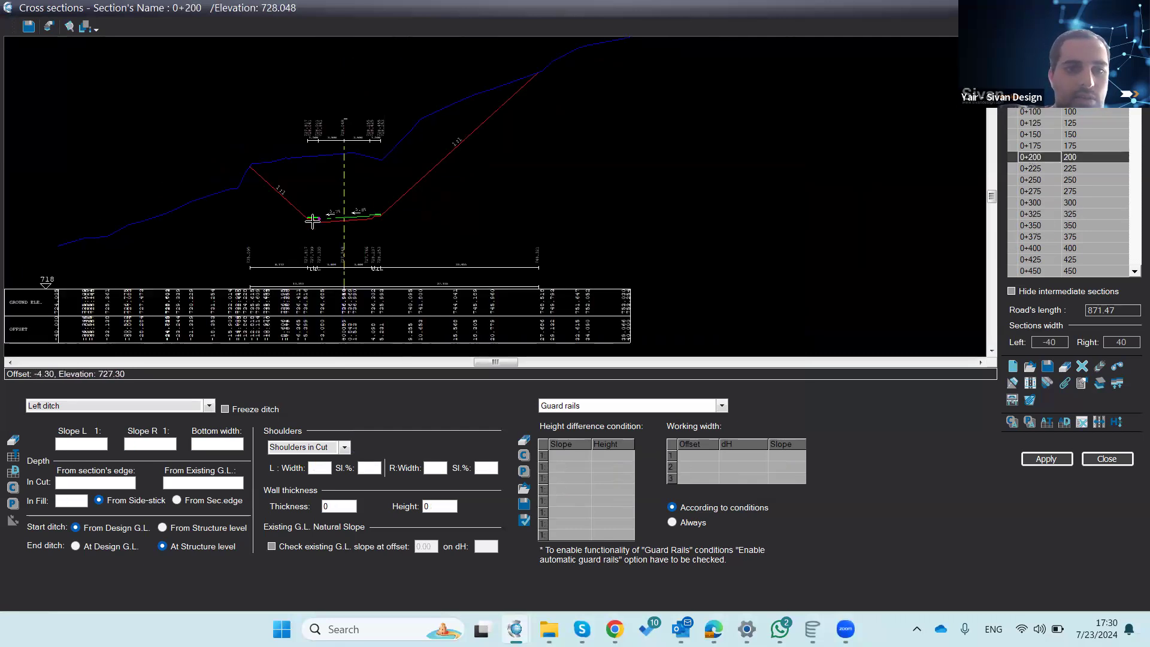
scroll(422, 199, up, 2)
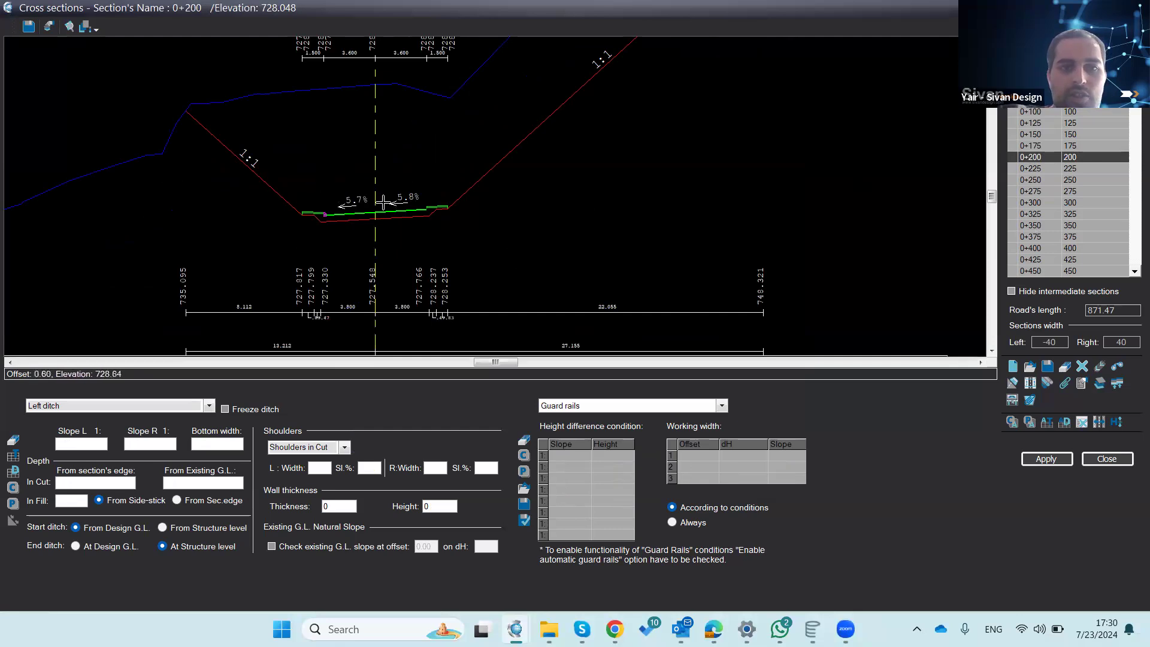
click(1045, 459)
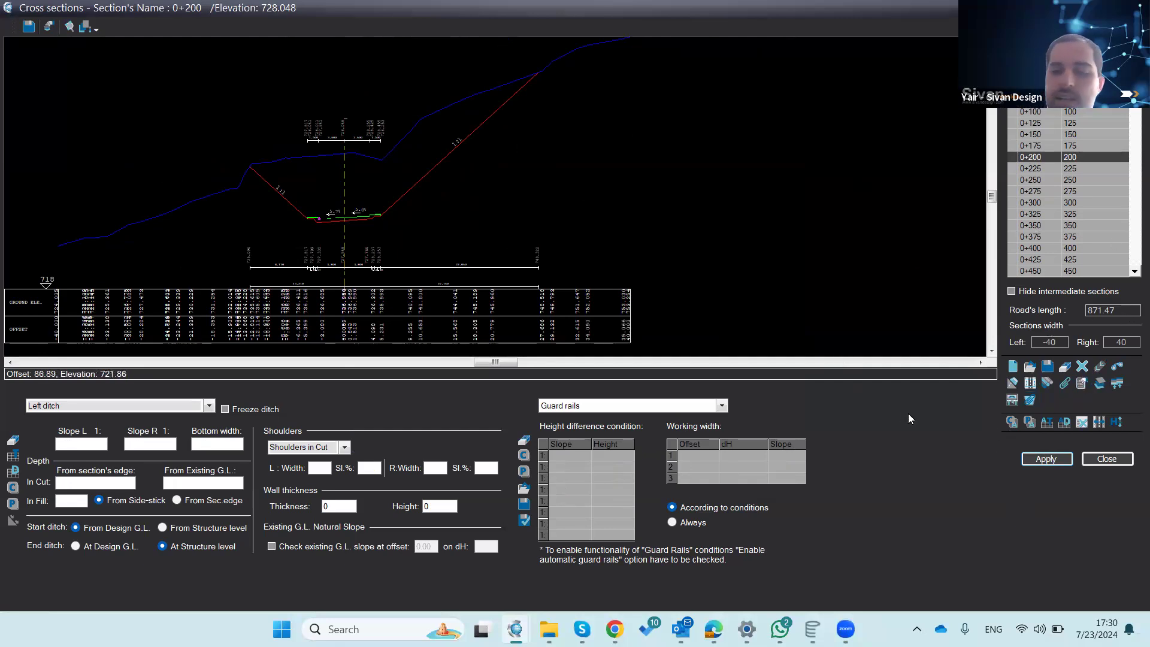
click(1107, 182)
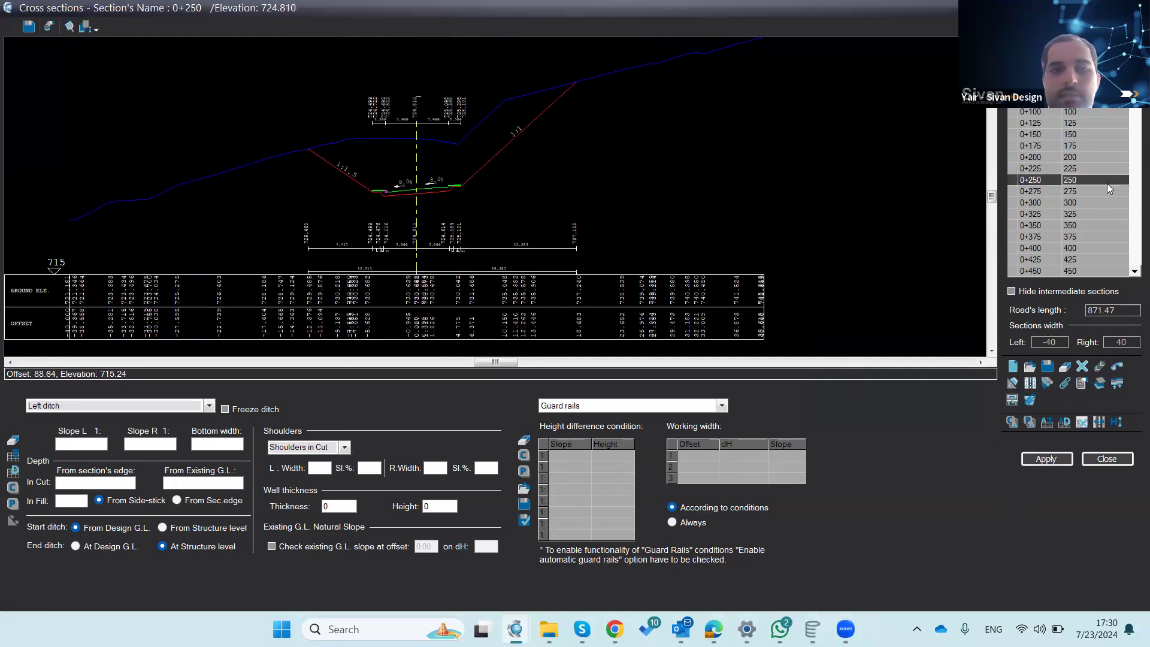
Step: Generate the design plan with layout, contours, distances and triangles, using an interval of 2
click(1100, 372)
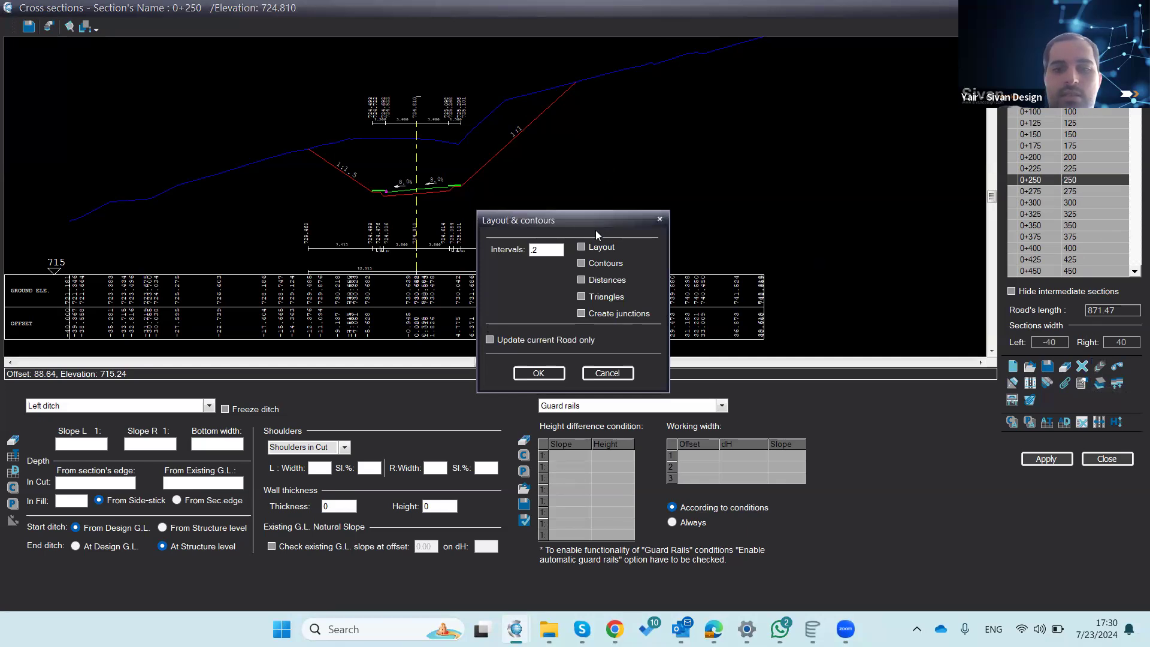
click(592, 246)
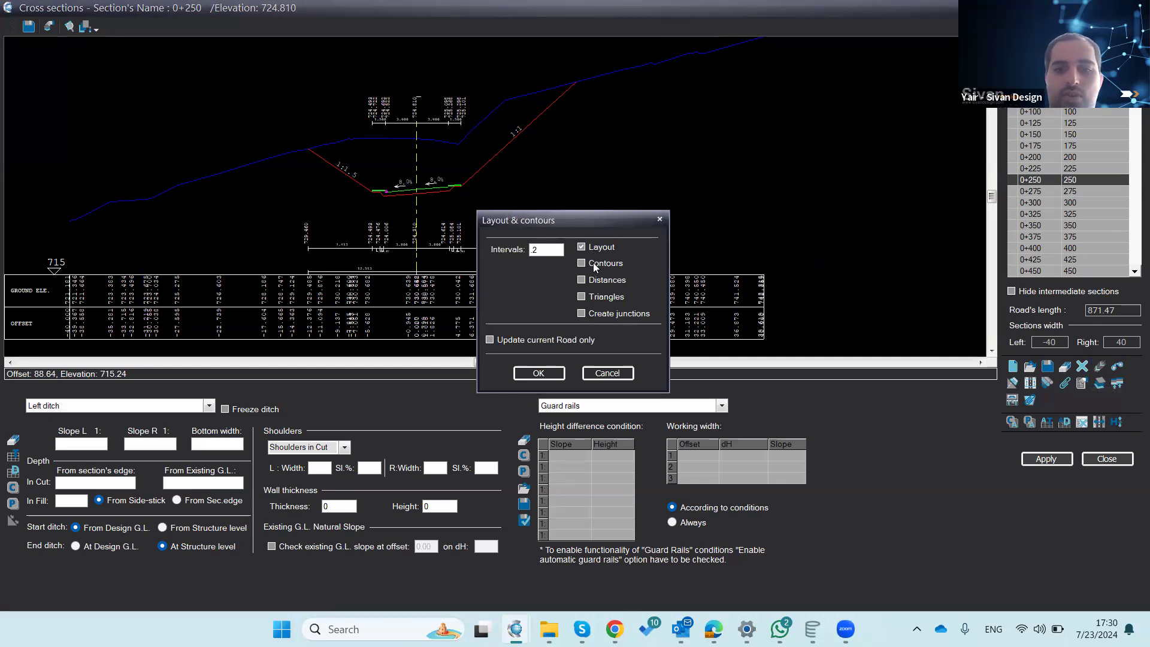
click(592, 282)
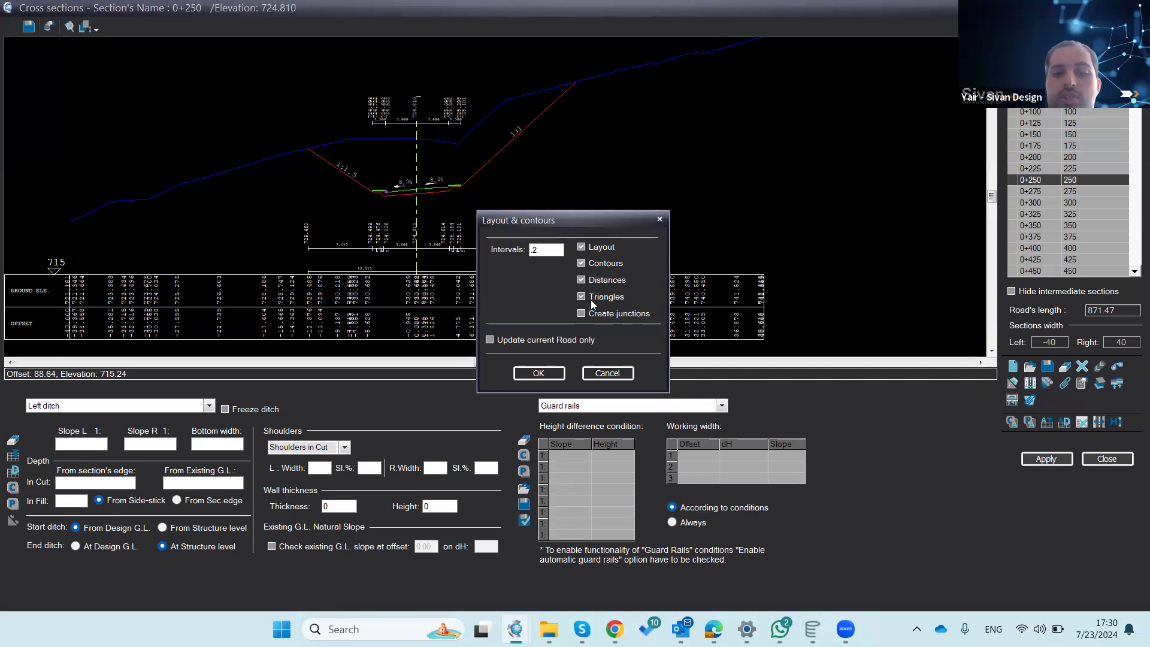
click(538, 372)
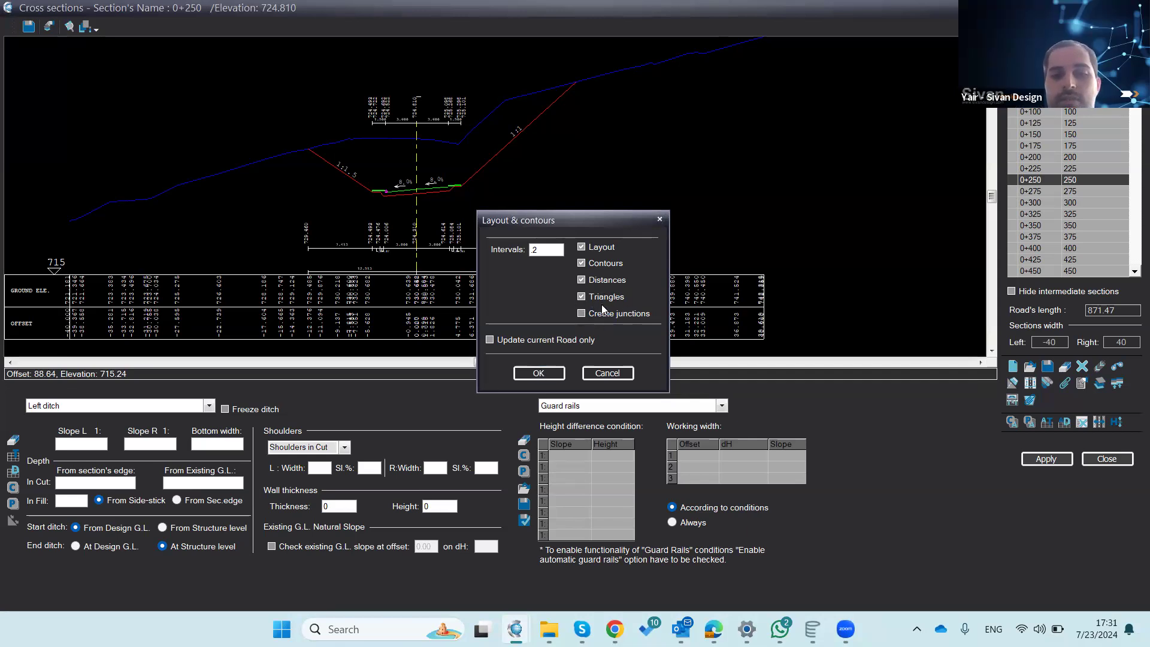
click(536, 373)
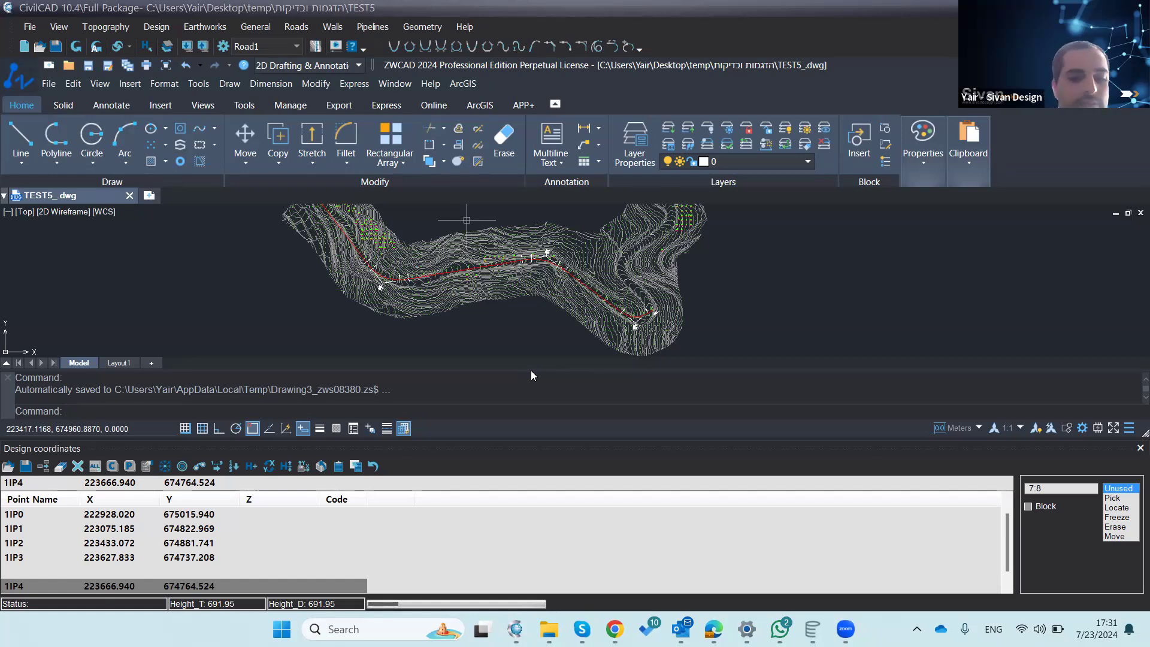
key(Escape)
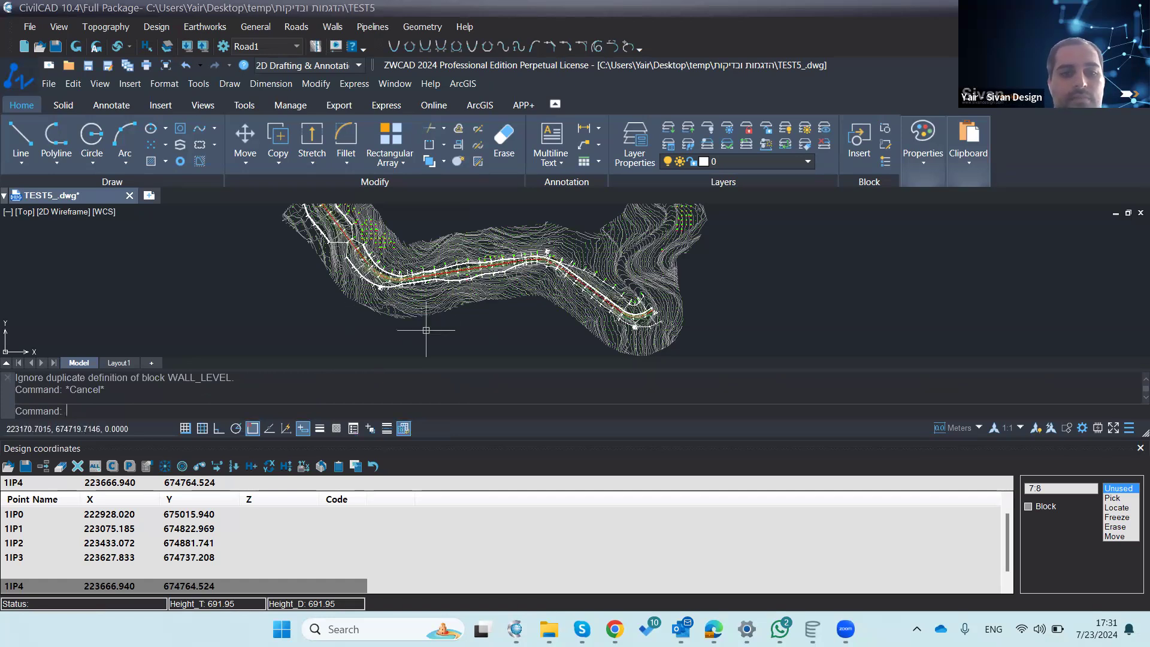
Step: Examine the generated road layout in plan, including the side-slope hatching, contours and section annotations along the alignment
scroll(424, 317, down, 2)
scroll(364, 252, up, 3)
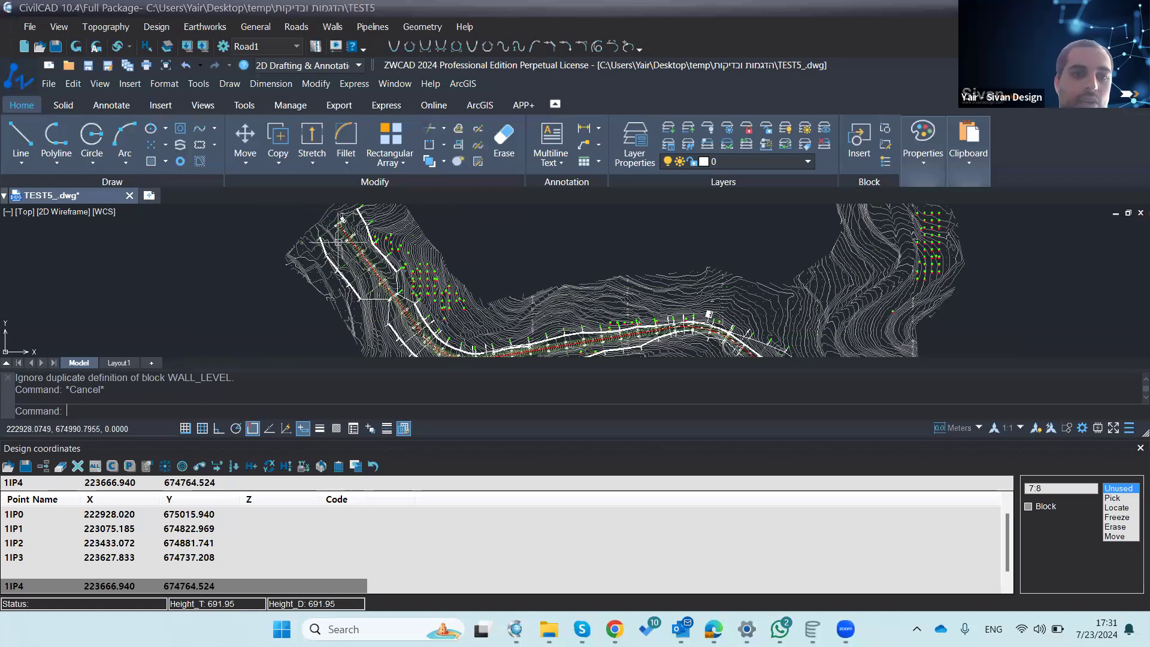
scroll(340, 239, up, 4)
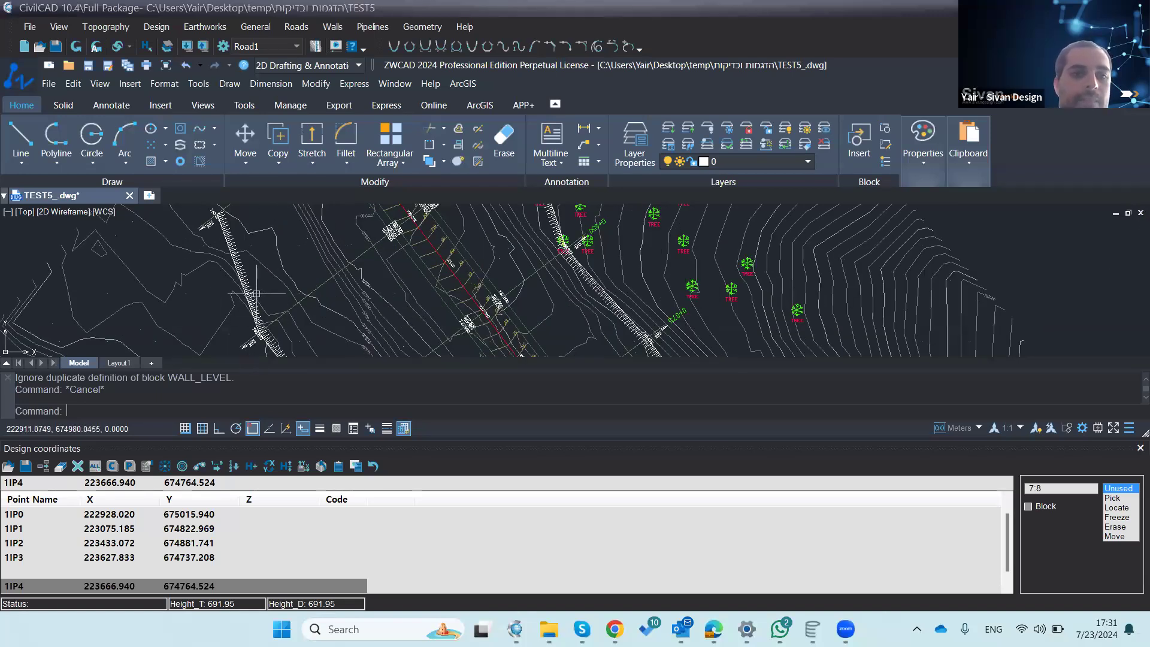
scroll(244, 255, up, 3)
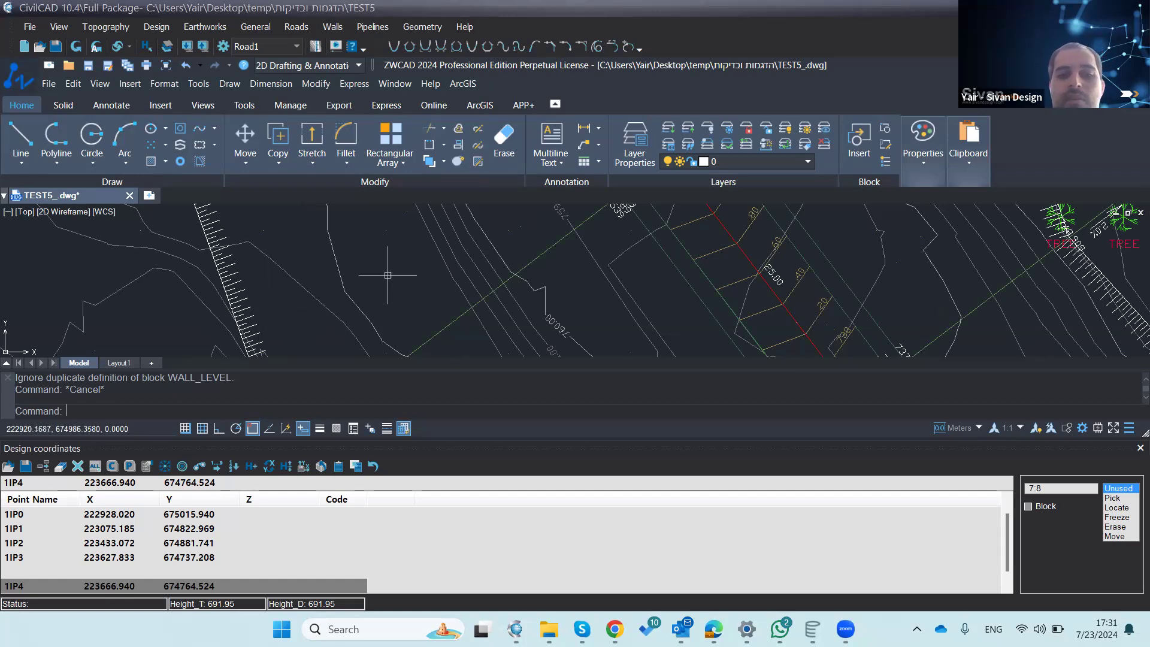
scroll(241, 277, down, 2)
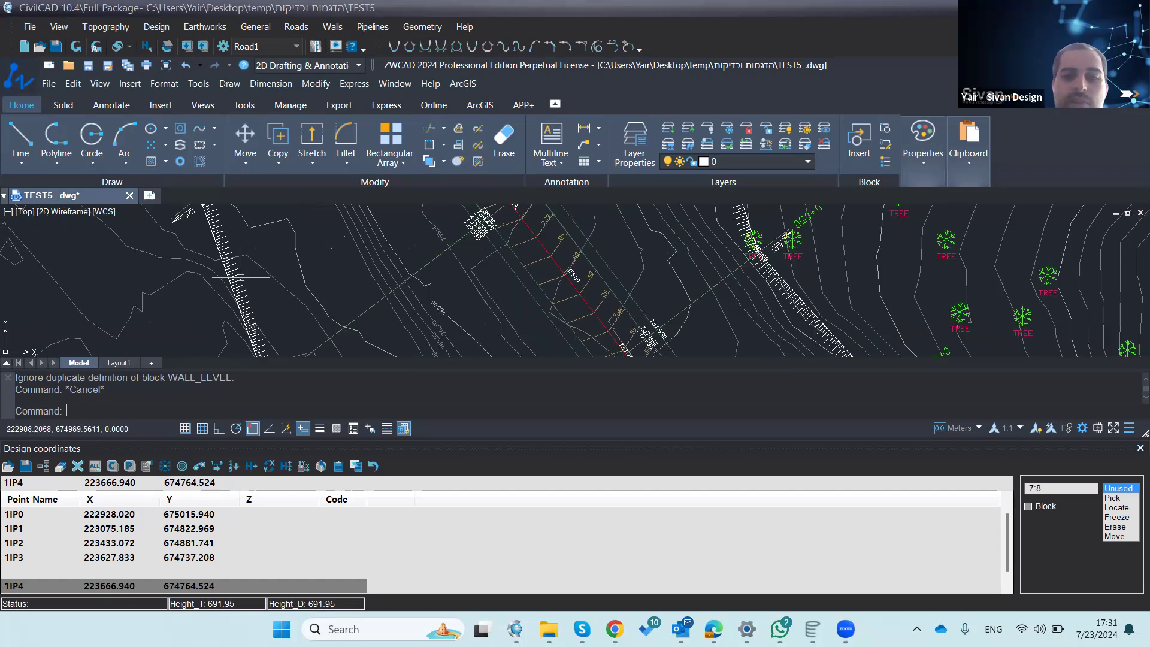
scroll(241, 277, down, 1)
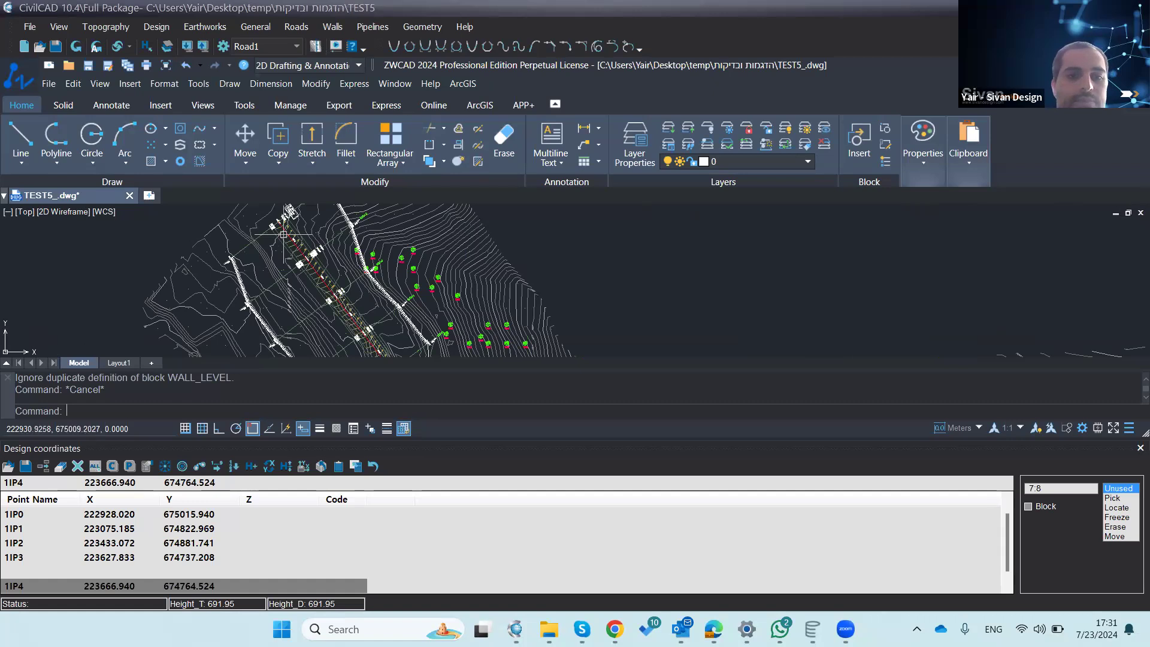
scroll(284, 232, down, 1)
scroll(285, 232, up, 3)
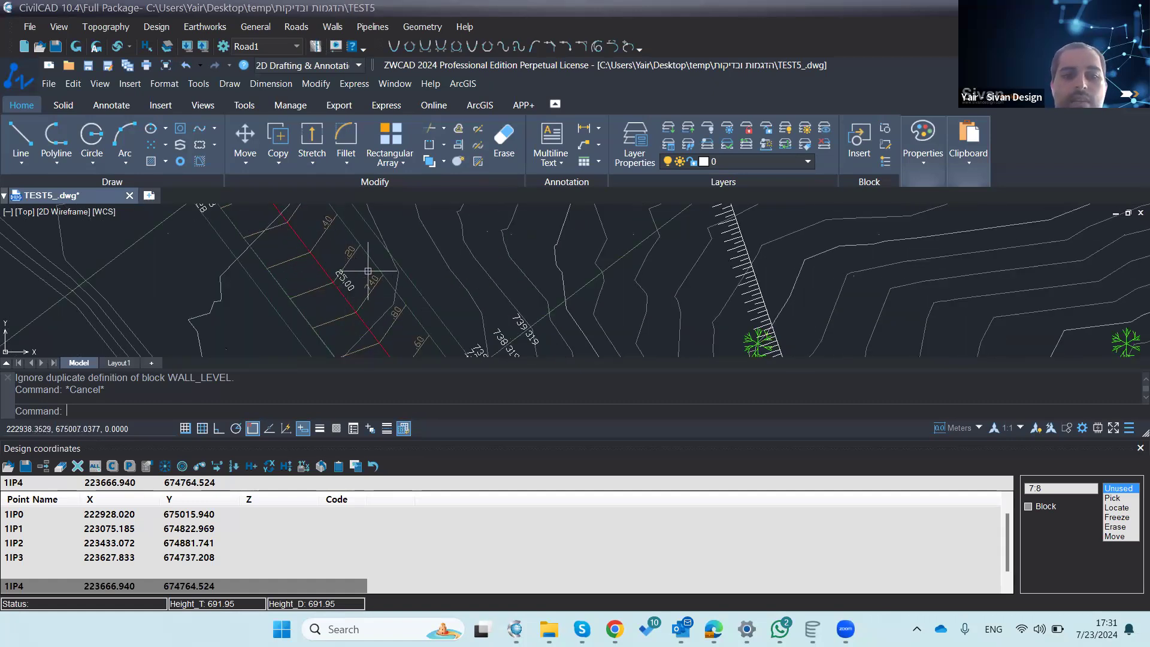
scroll(315, 290, down, 2)
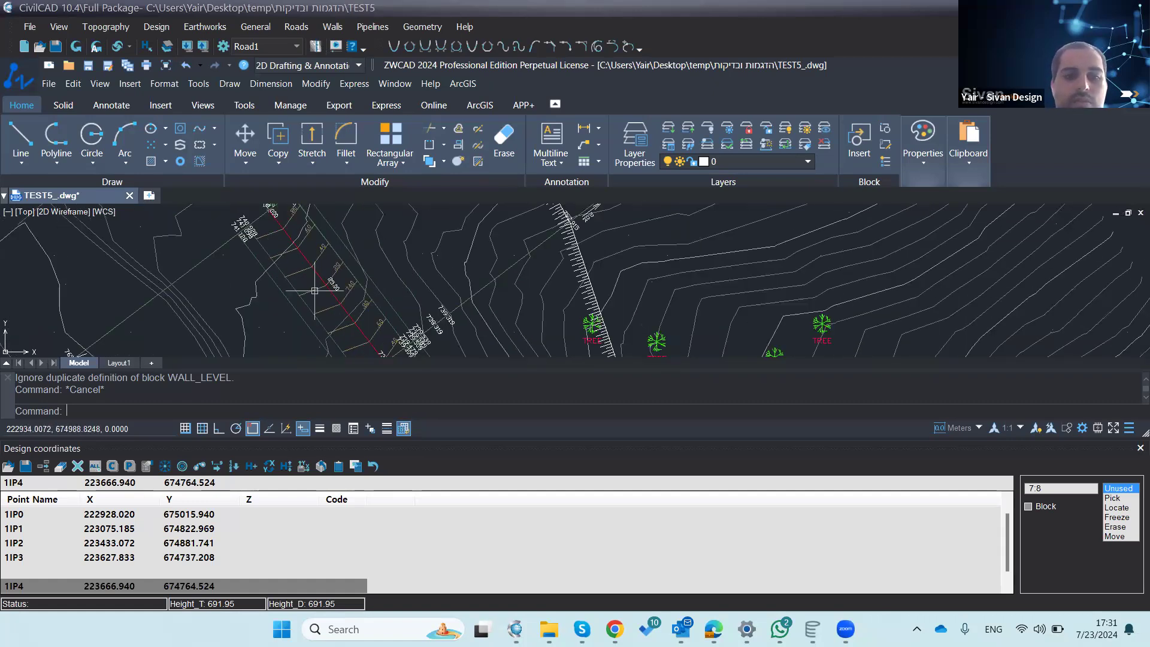
scroll(336, 281, down, 2)
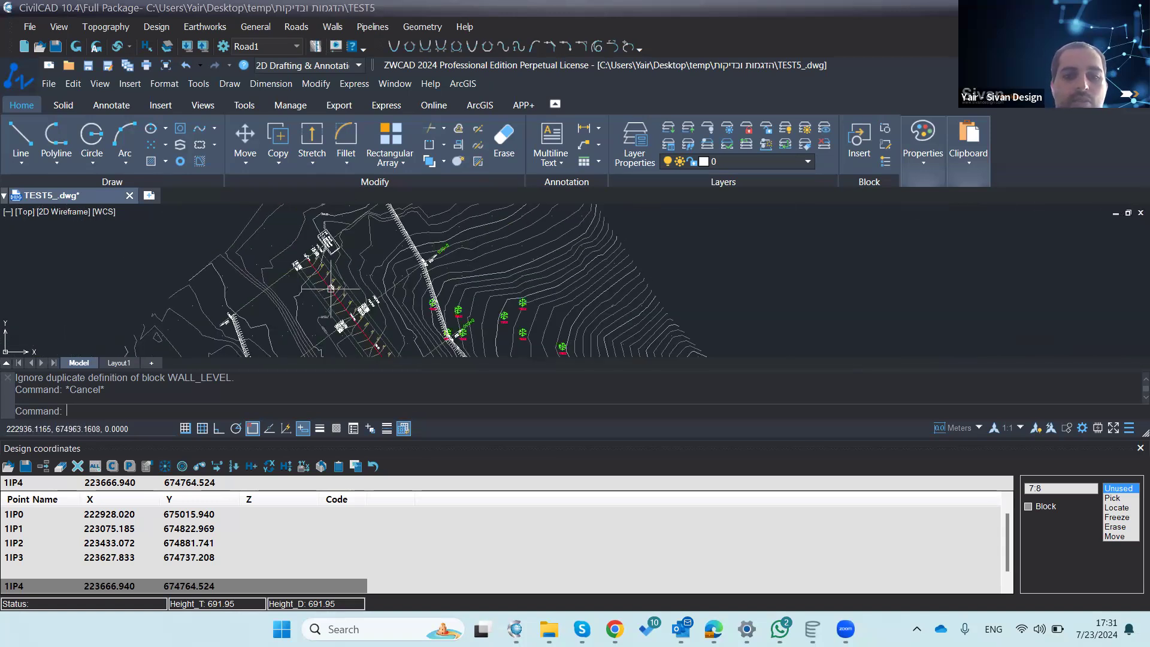
scroll(309, 240, down, 2)
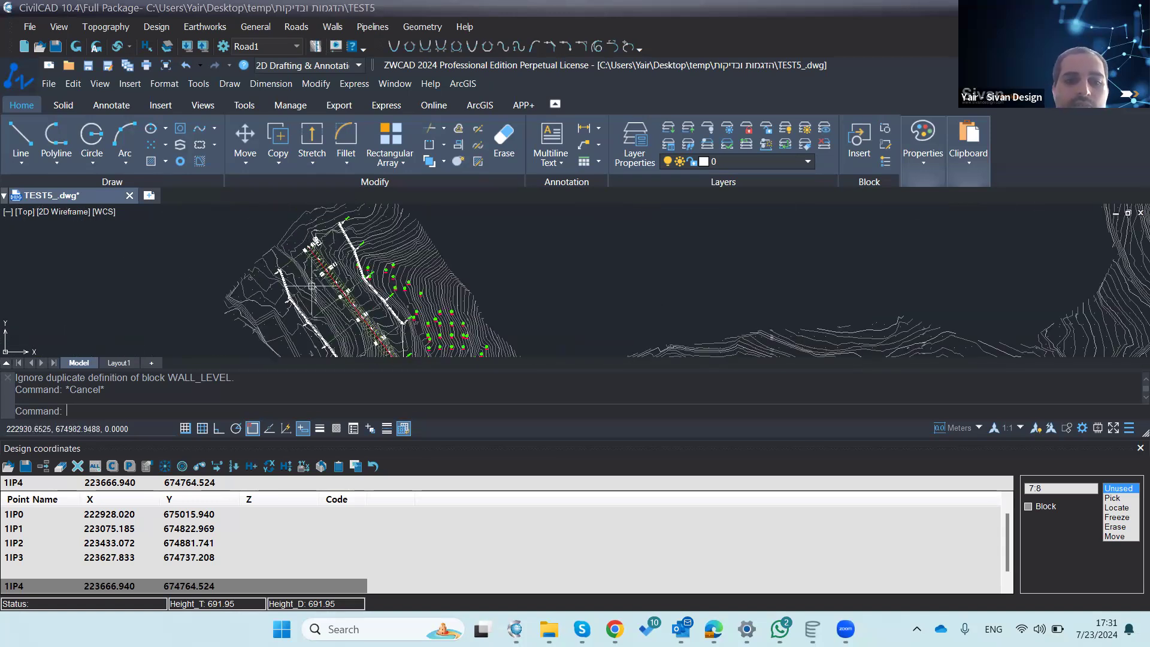
scroll(320, 304, down, 2)
scroll(335, 317, up, 4)
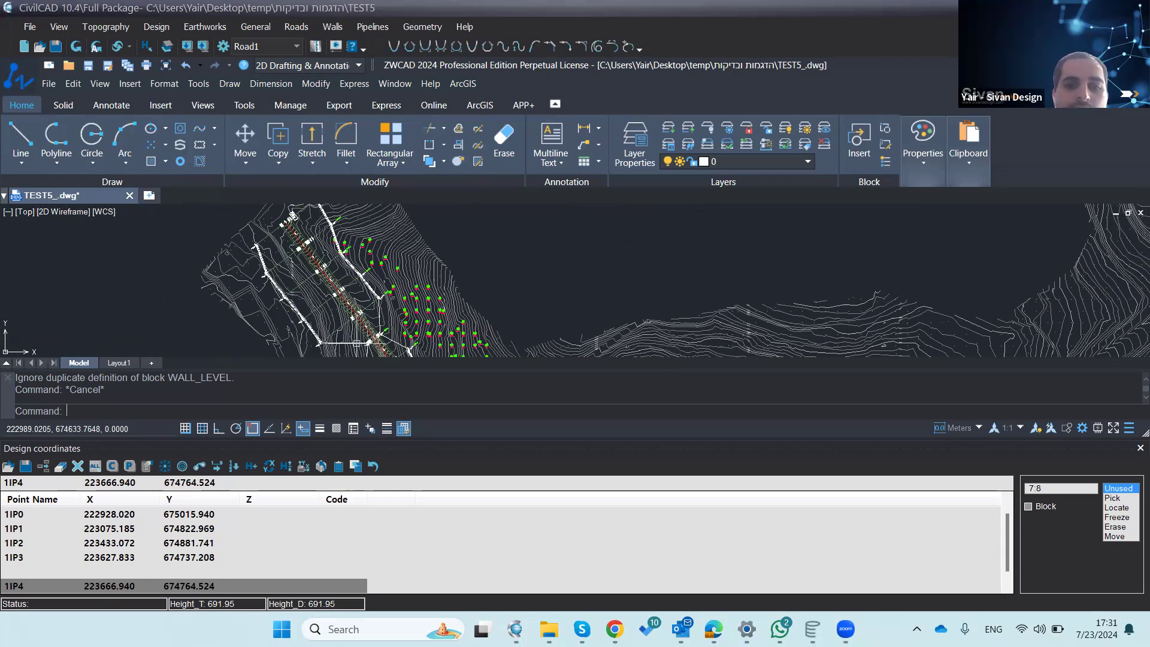
scroll(358, 266, down, 3)
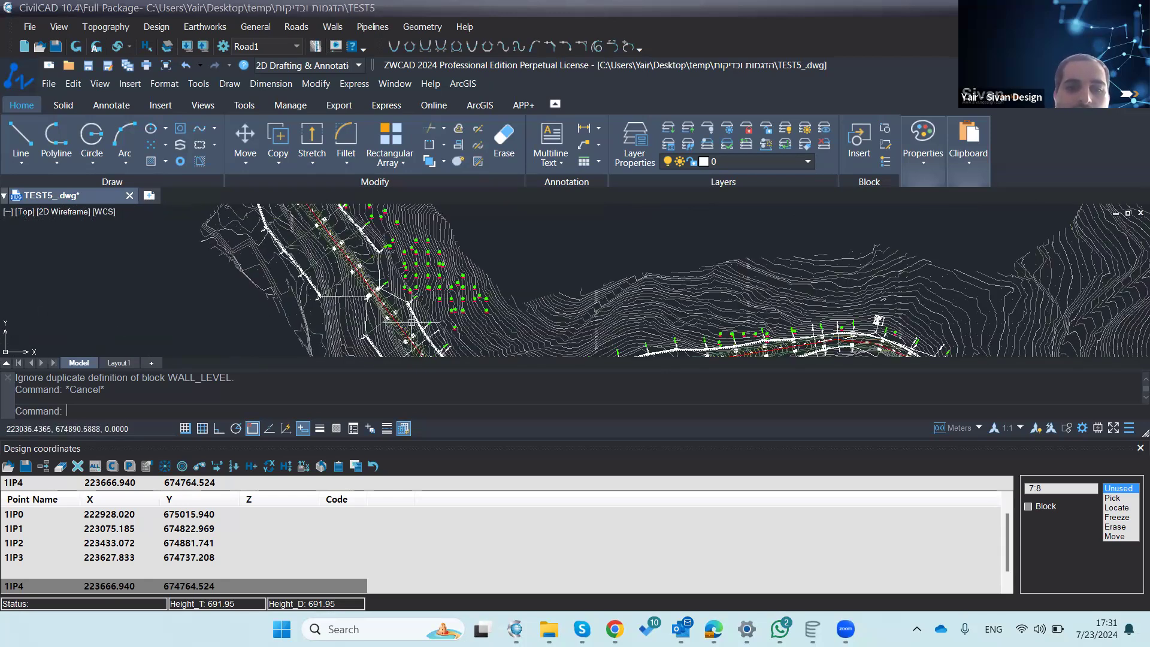
scroll(416, 280, down, 3)
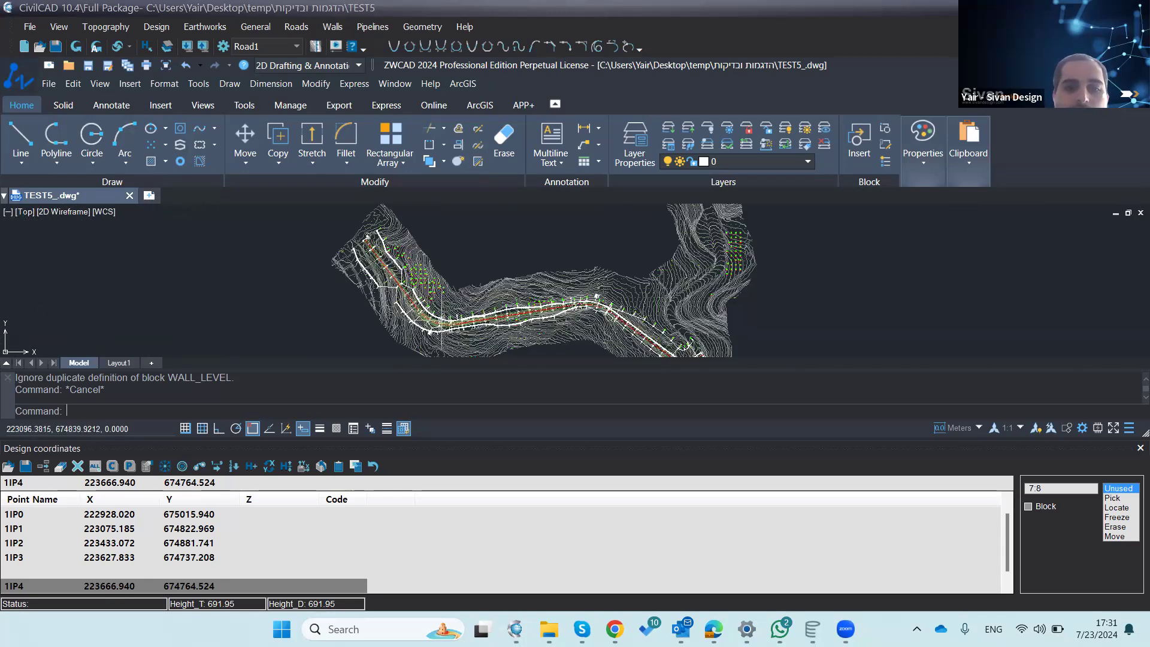
scroll(472, 340, up, 2)
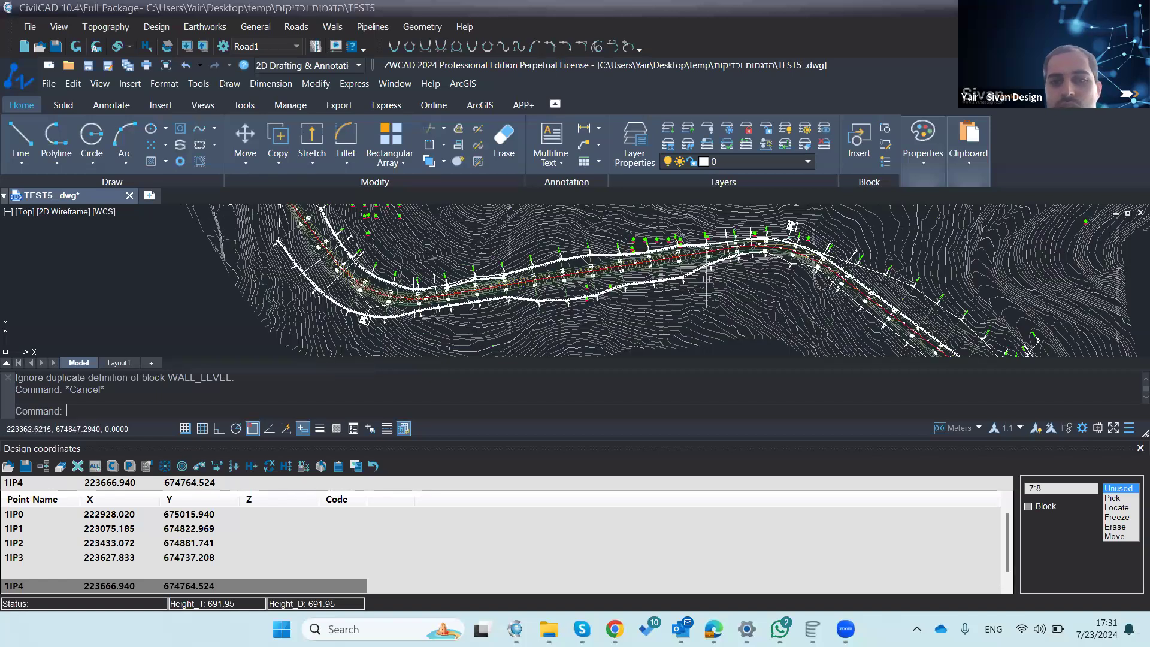
Step: Examine the layout from curve 1IP2 to the road's end, including the side-slope limits and annotations near stations 0+800 and 0+825
scroll(792, 225, up, 5)
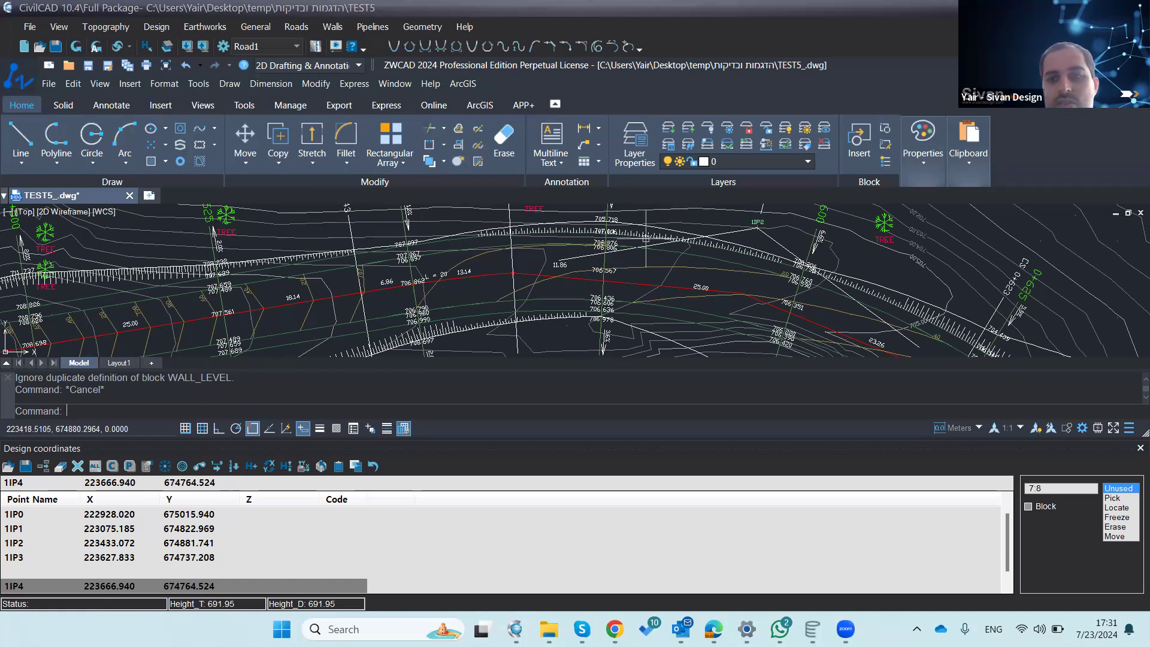
scroll(512, 246, down, 8)
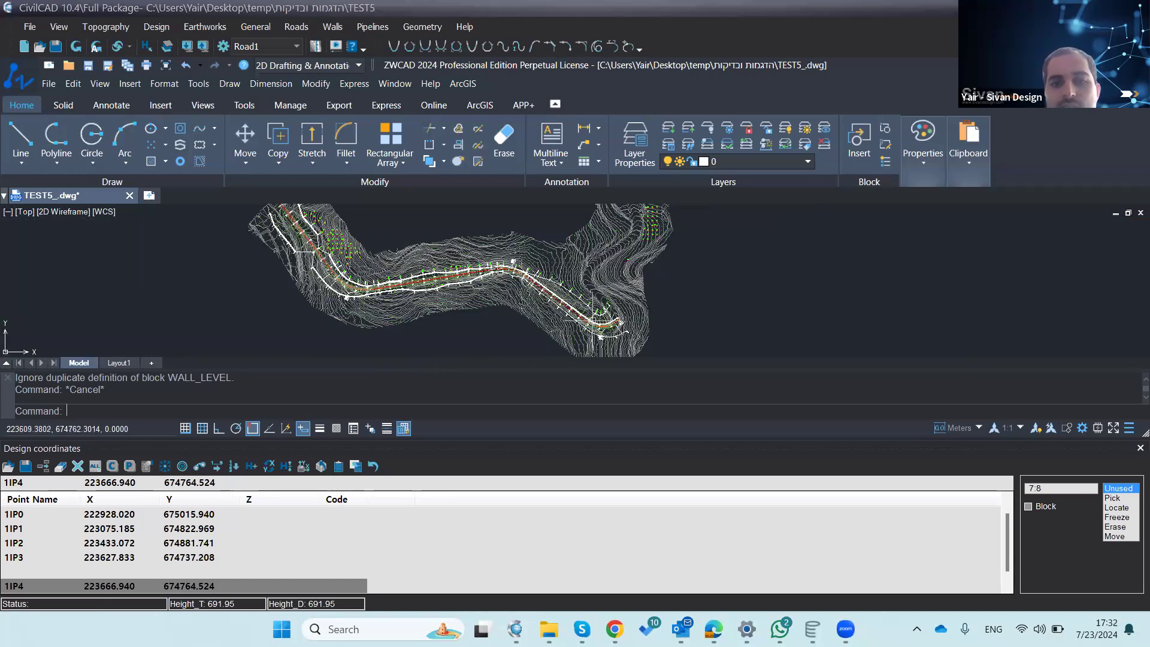
scroll(595, 300, up, 3)
scroll(575, 296, up, 4)
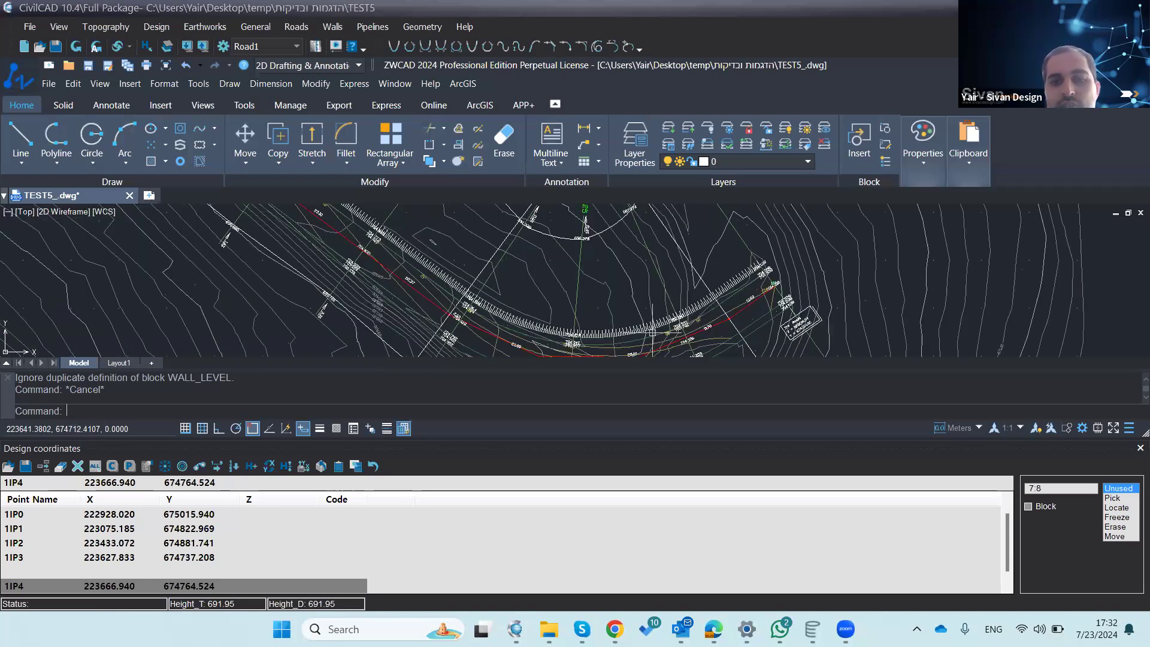
scroll(562, 293, up, 2)
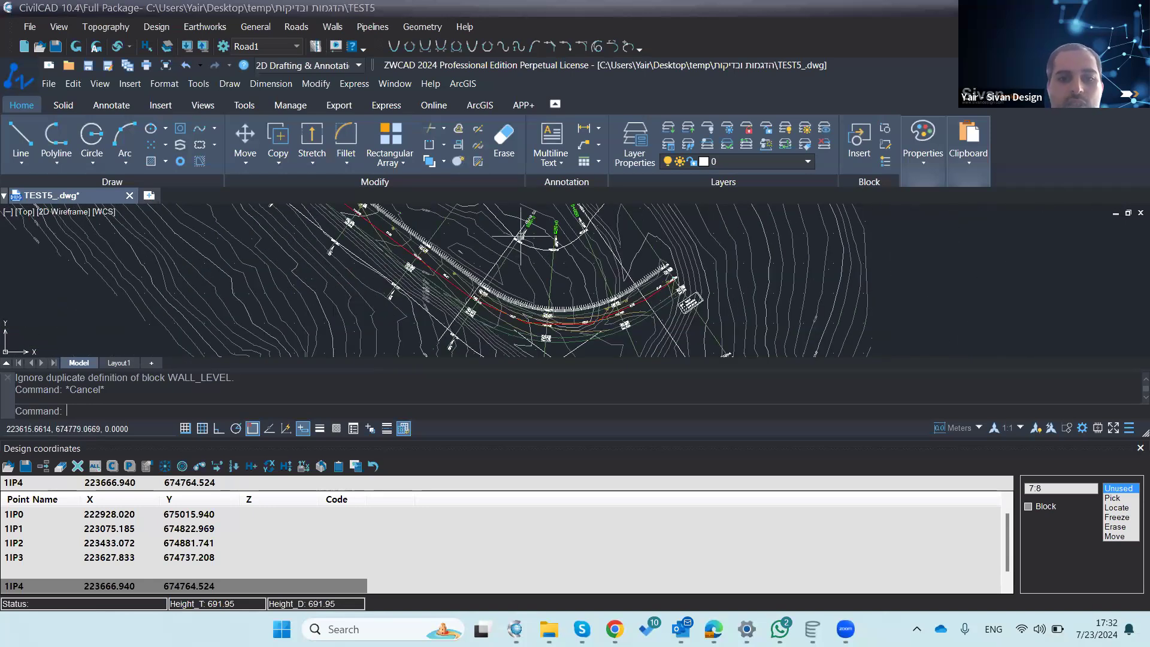
scroll(543, 248, up, 3)
scroll(542, 248, up, 5)
scroll(494, 268, down, 4)
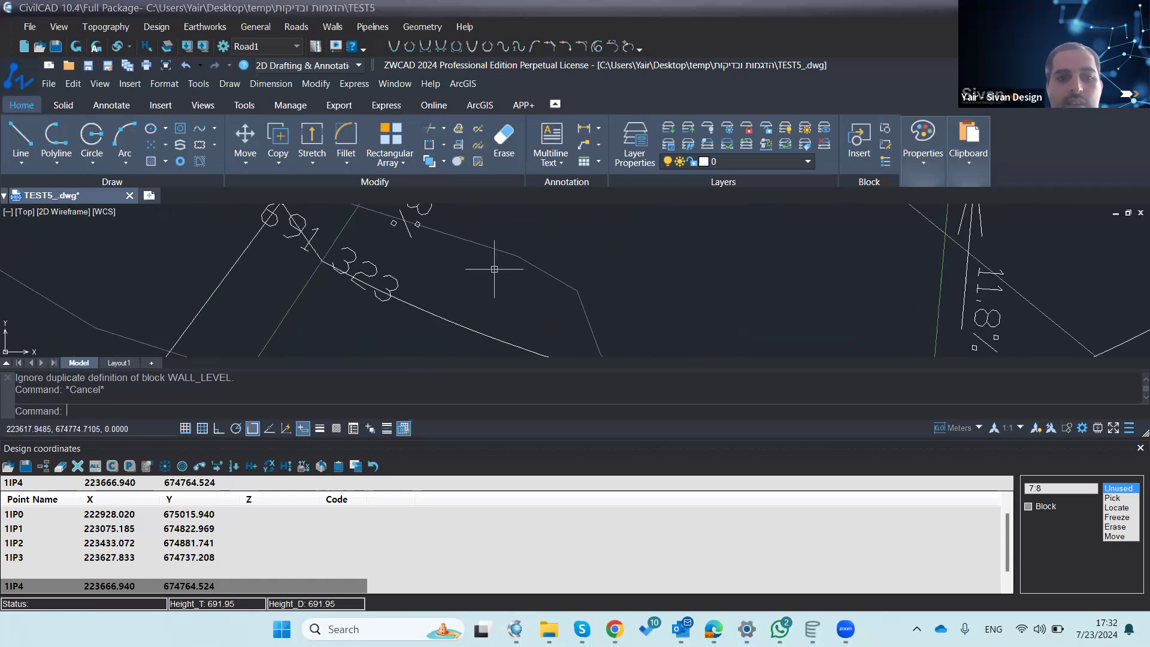
scroll(494, 268, down, 4)
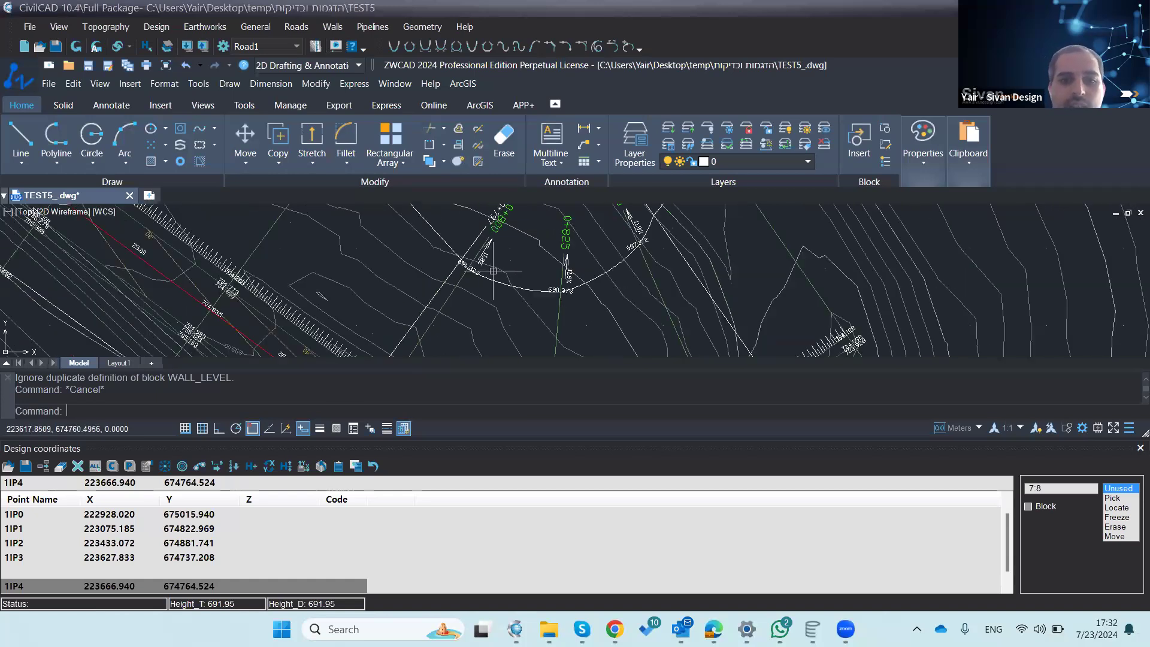
scroll(431, 279, down, 3)
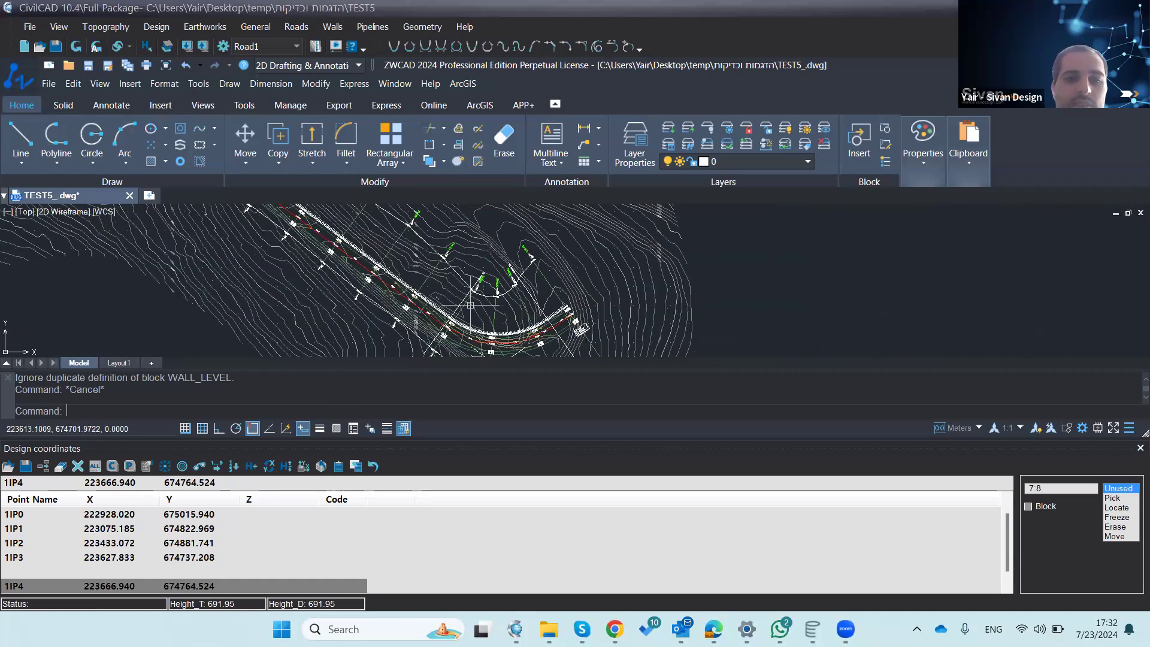
scroll(403, 277, down, 3)
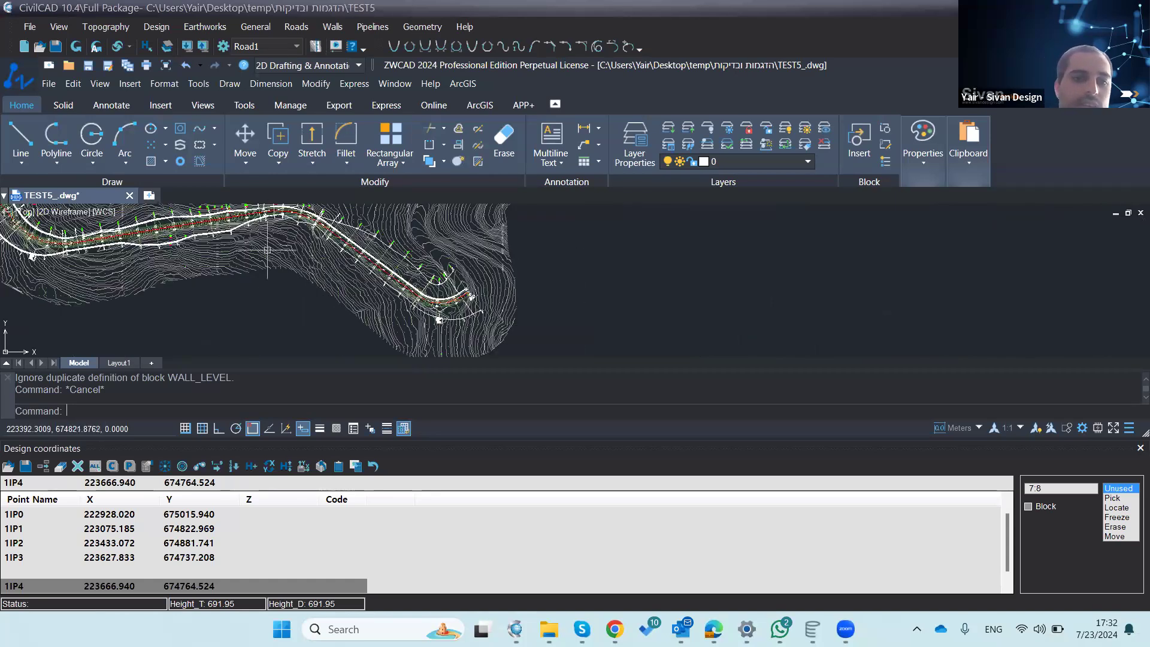
Step: Inspect the elevation labels and slope arrows along the outer side of curve 1IP2
scroll(260, 250, up, 5)
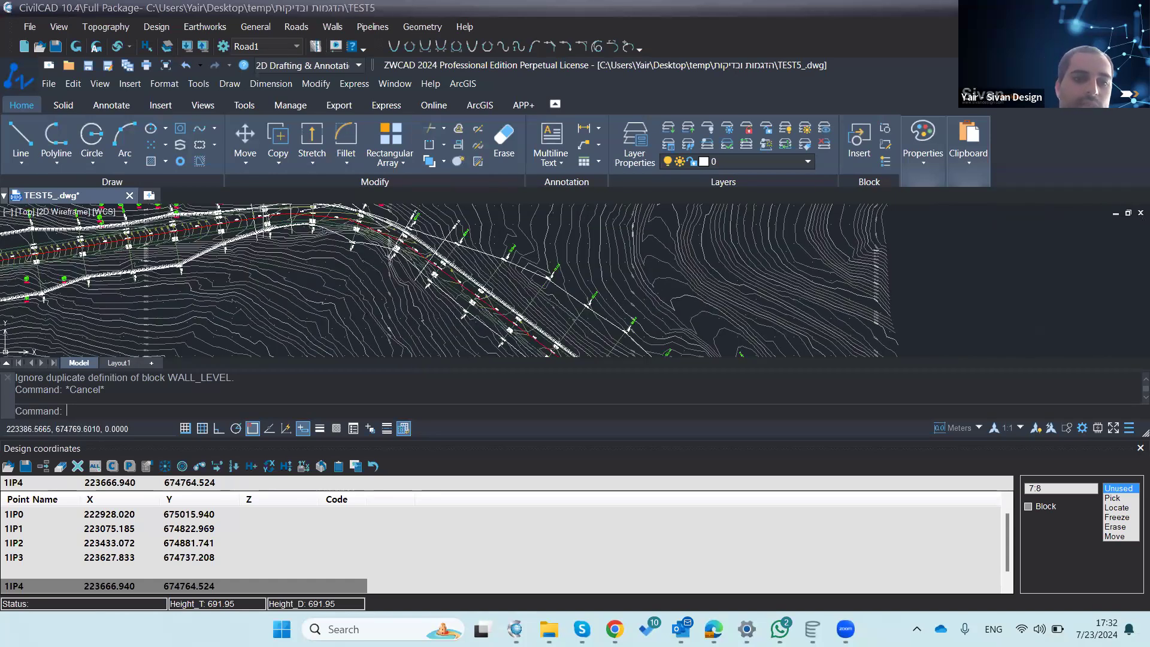
scroll(182, 307, up, 2)
scroll(182, 307, down, 4)
scroll(466, 243, up, 3)
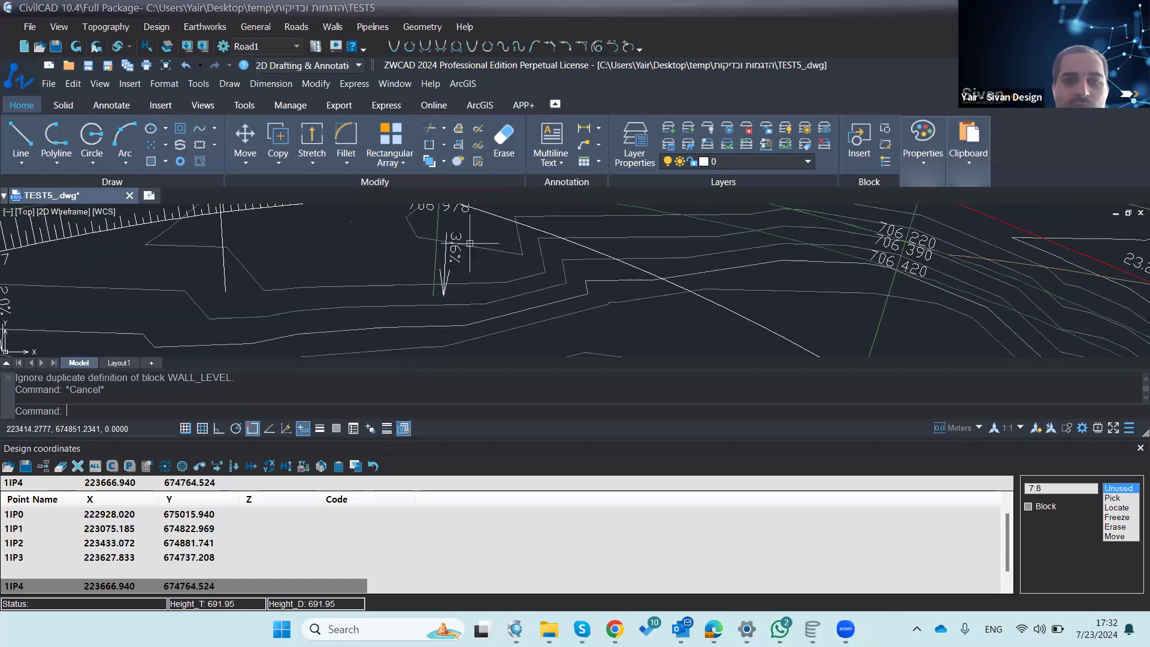
scroll(413, 243, down, 5)
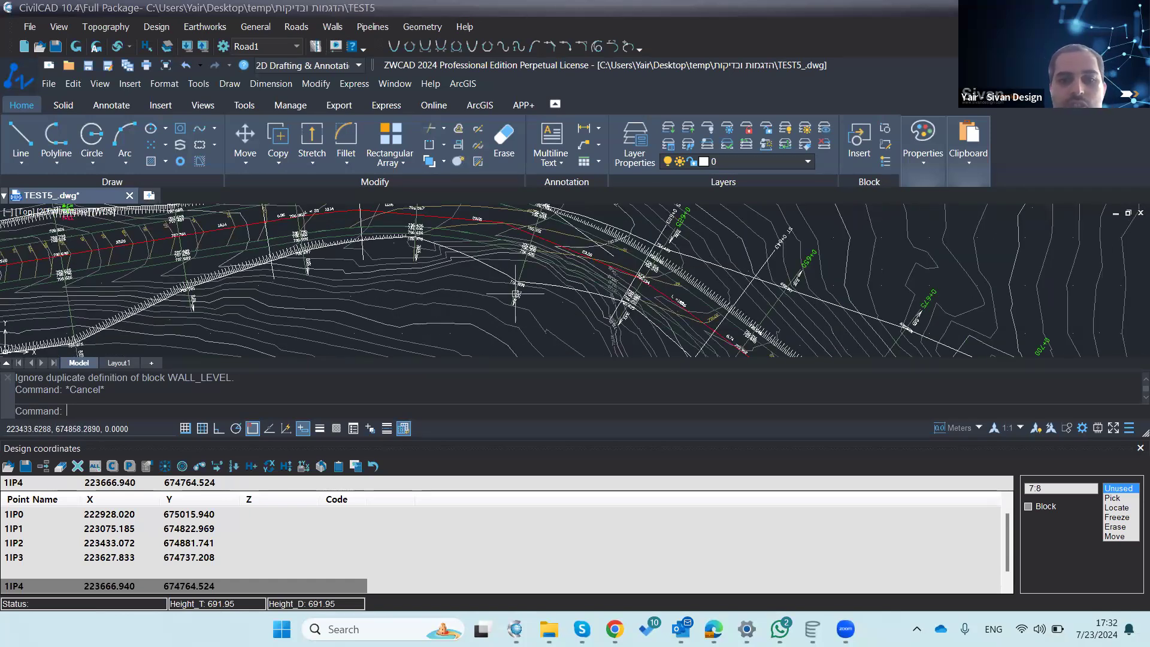
scroll(431, 277, up, 4)
scroll(436, 257, down, 4)
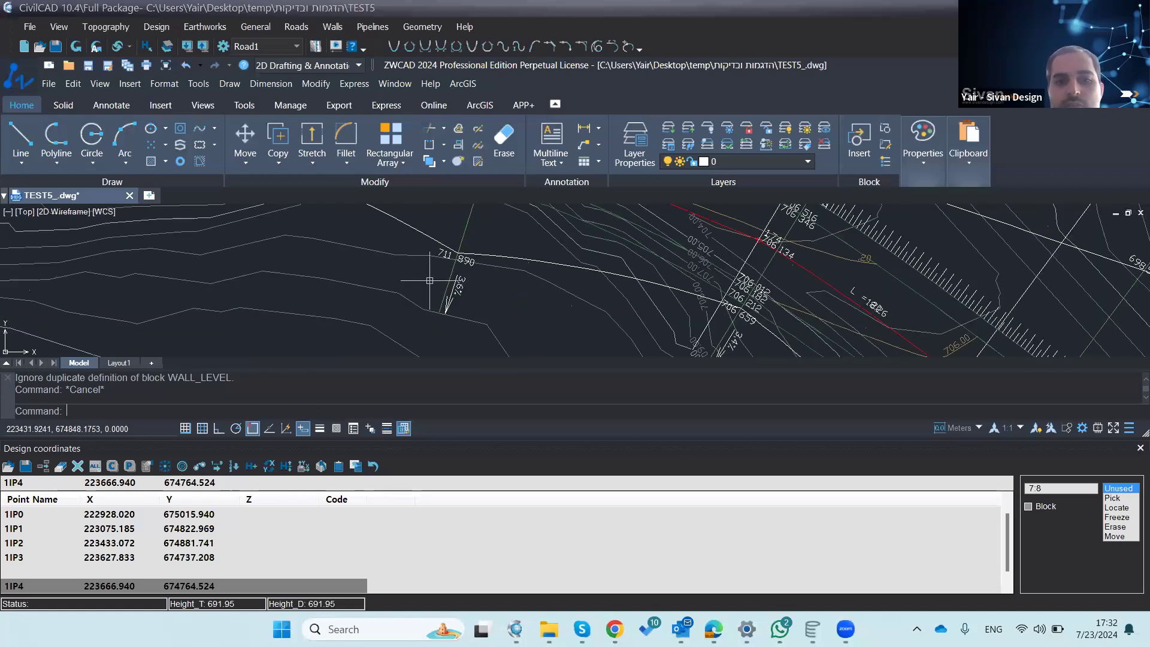
scroll(429, 280, down, 5)
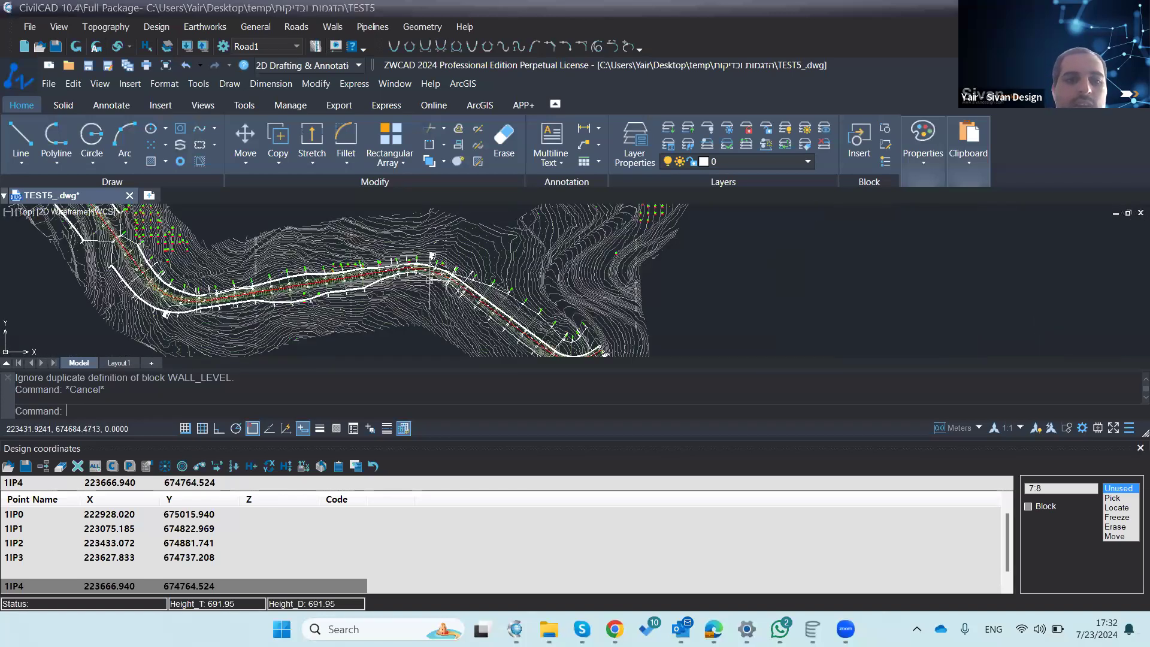
scroll(398, 312, down, 1)
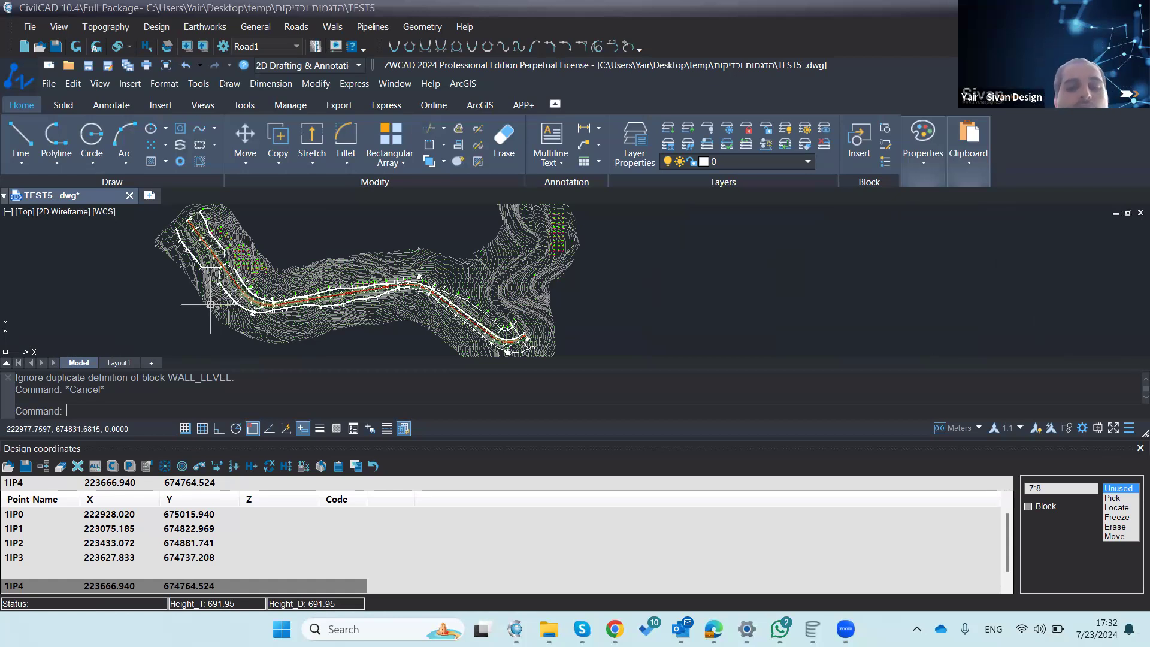
Step: Run the road's earthworks calculation without stripping and check the misclosure report for unclosed sections
click(296, 25)
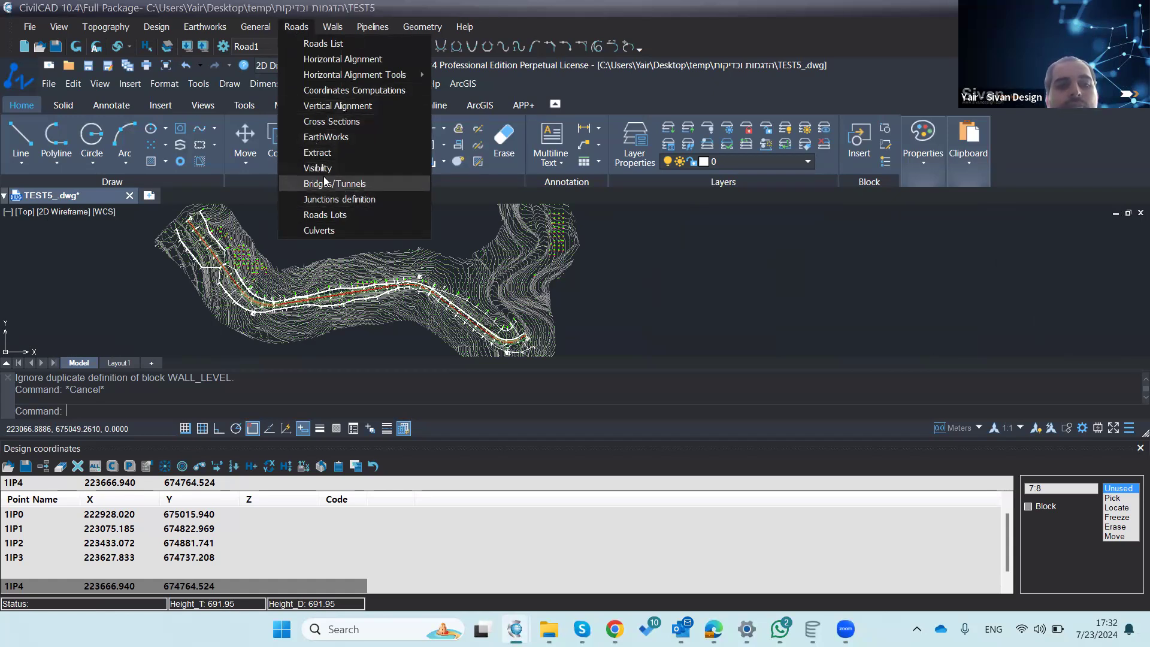
click(329, 139)
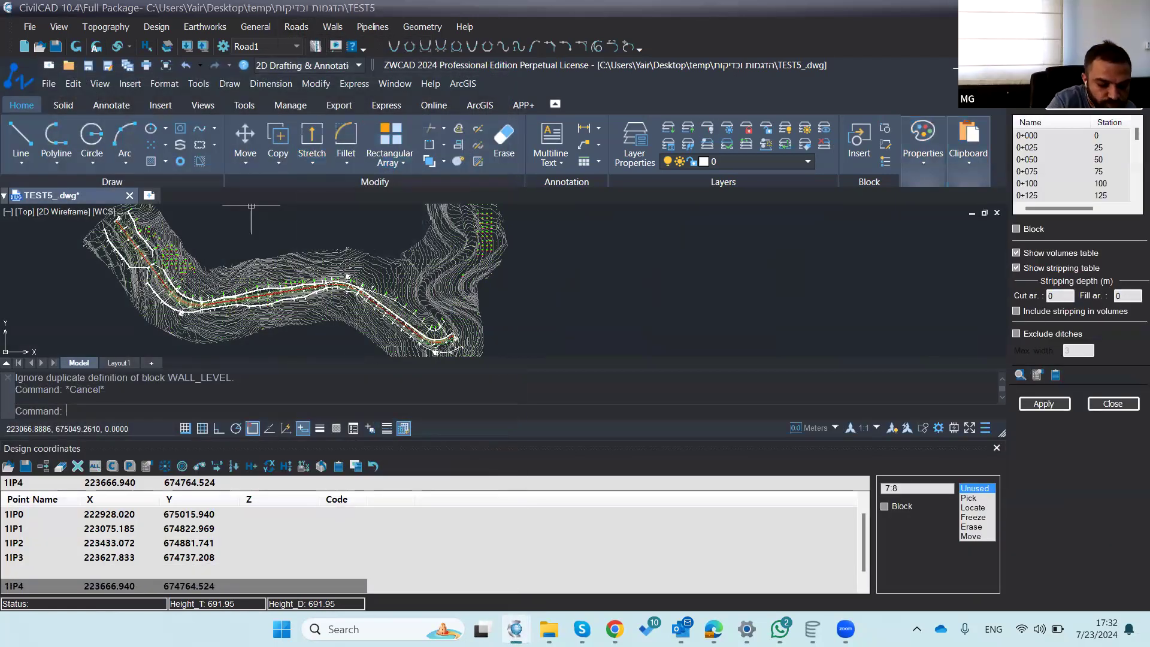
click(1031, 407)
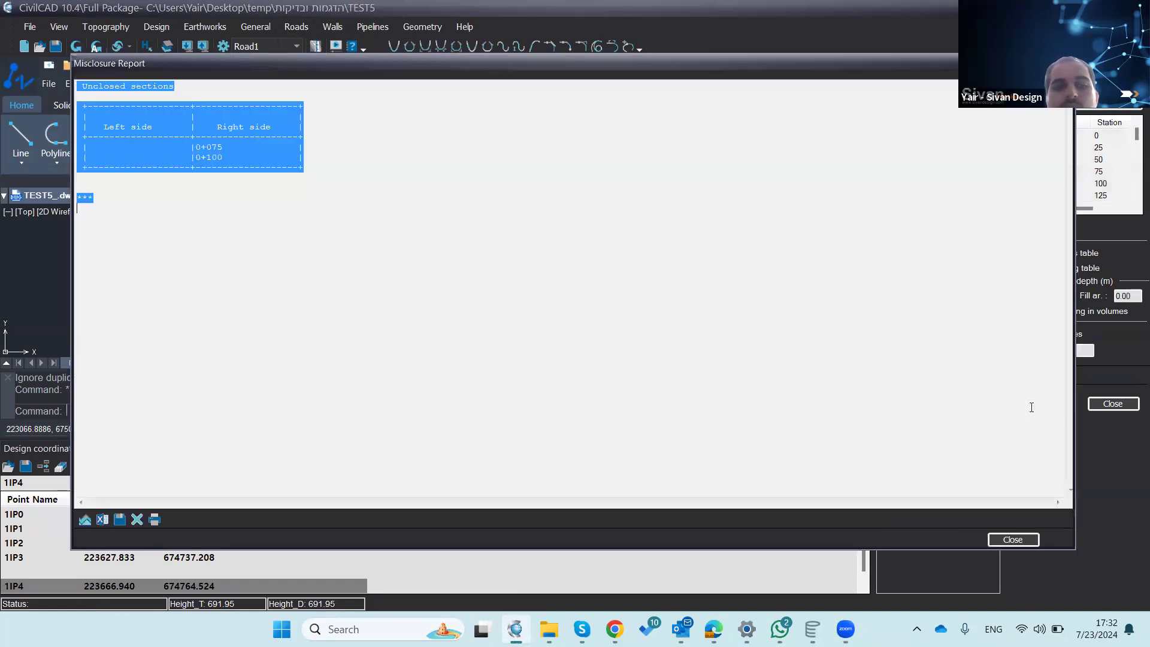
click(1012, 539)
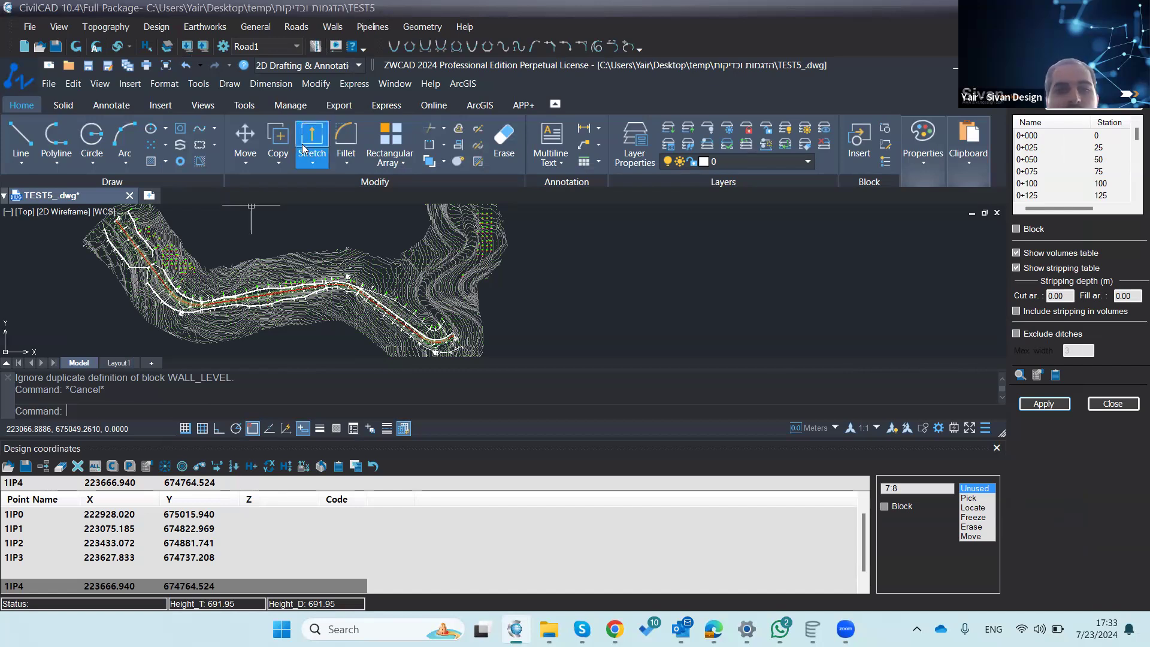
Step: Update the cross sections using the All Design table selection and recreate the road layout
click(295, 27)
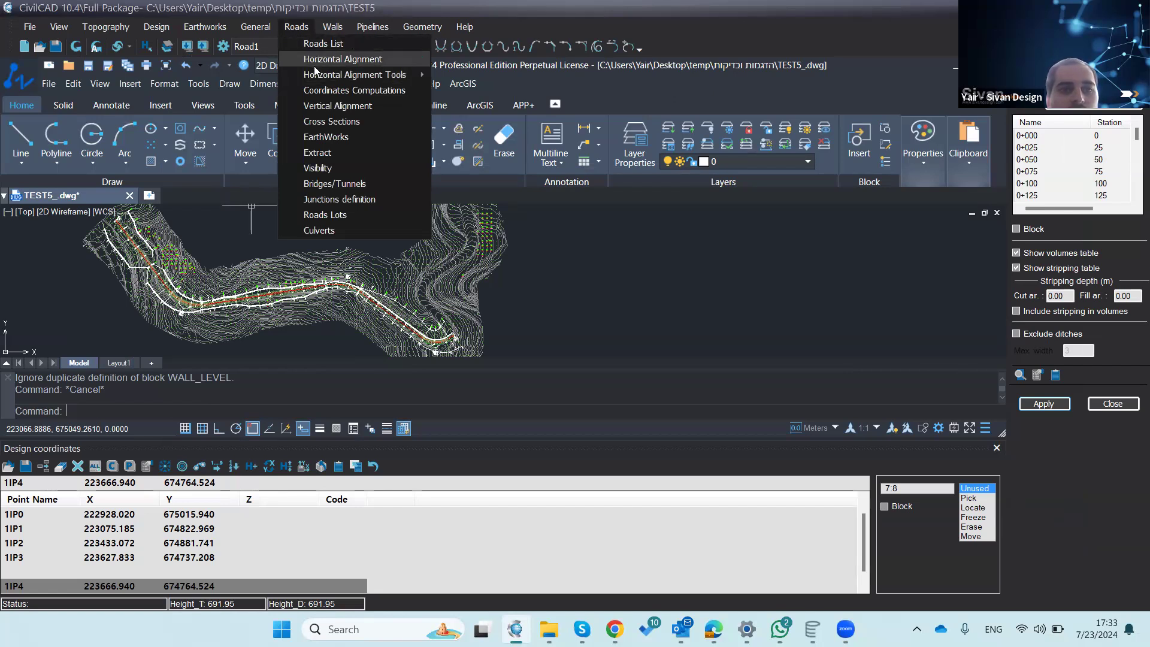
click(321, 122)
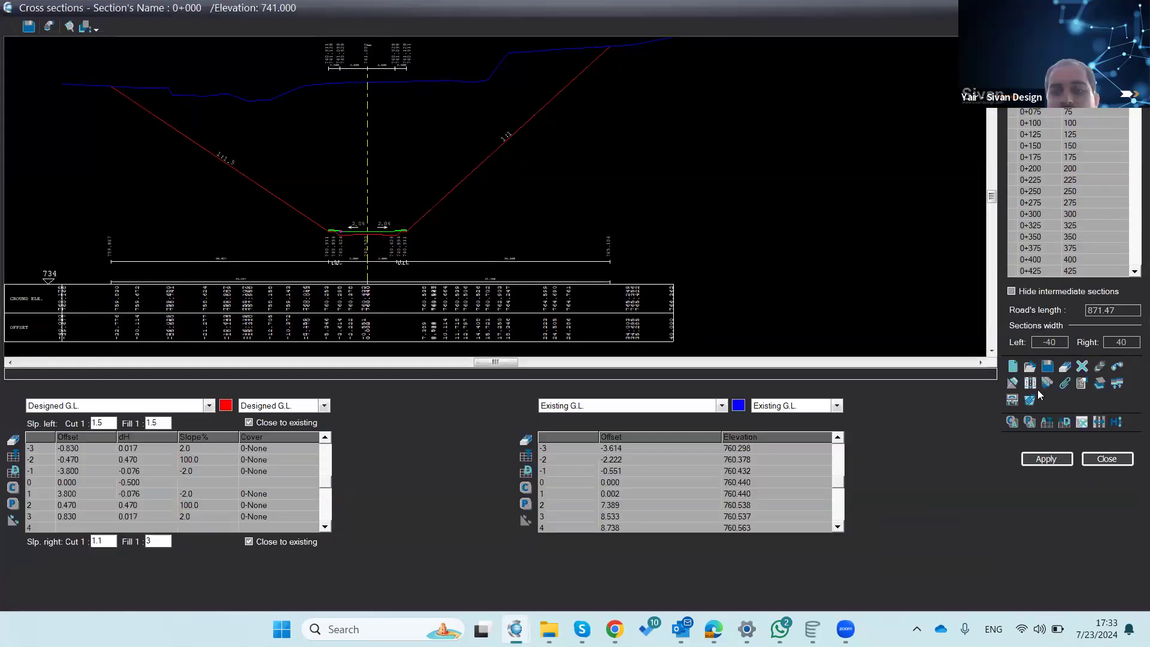
click(1030, 388)
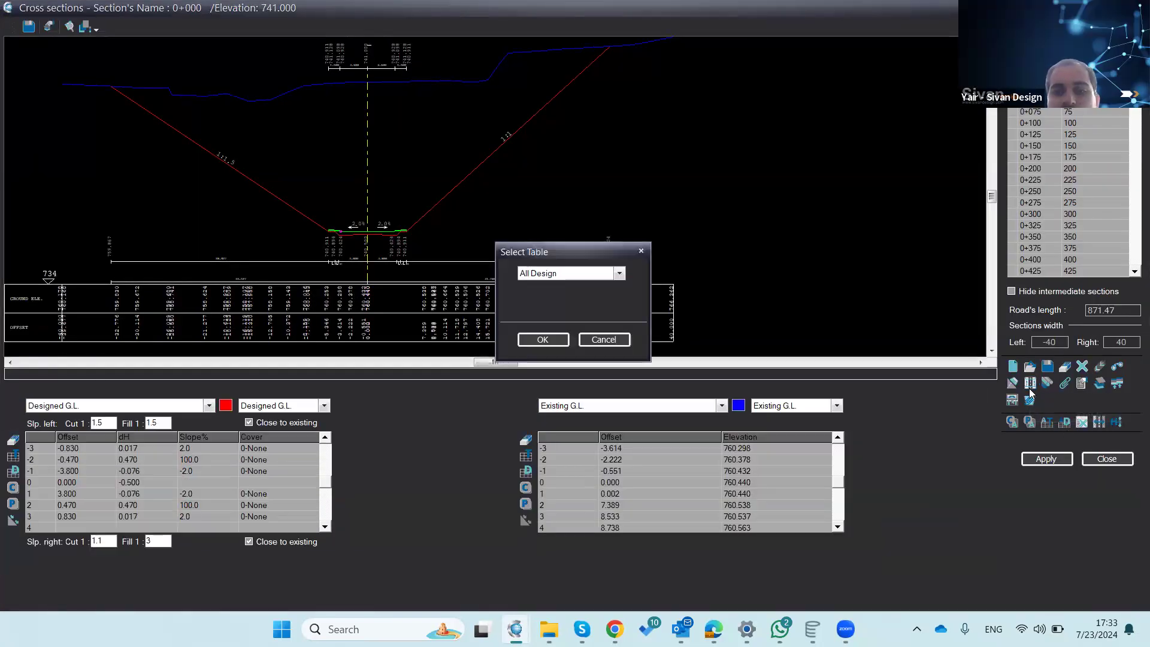
click(540, 337)
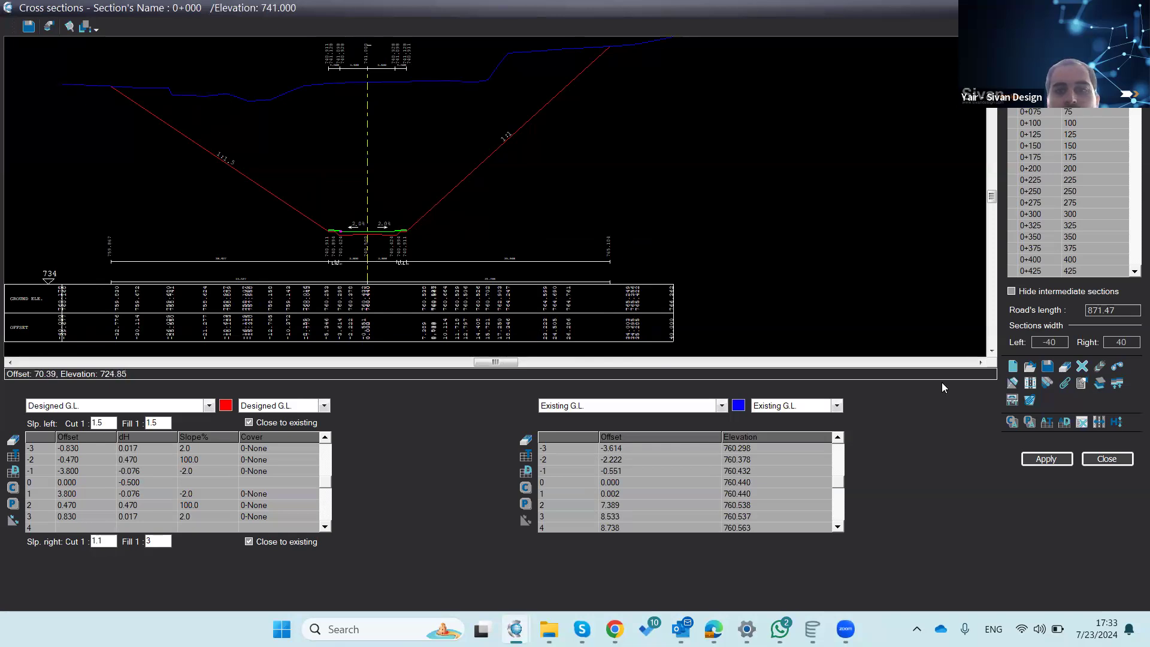
click(1099, 366)
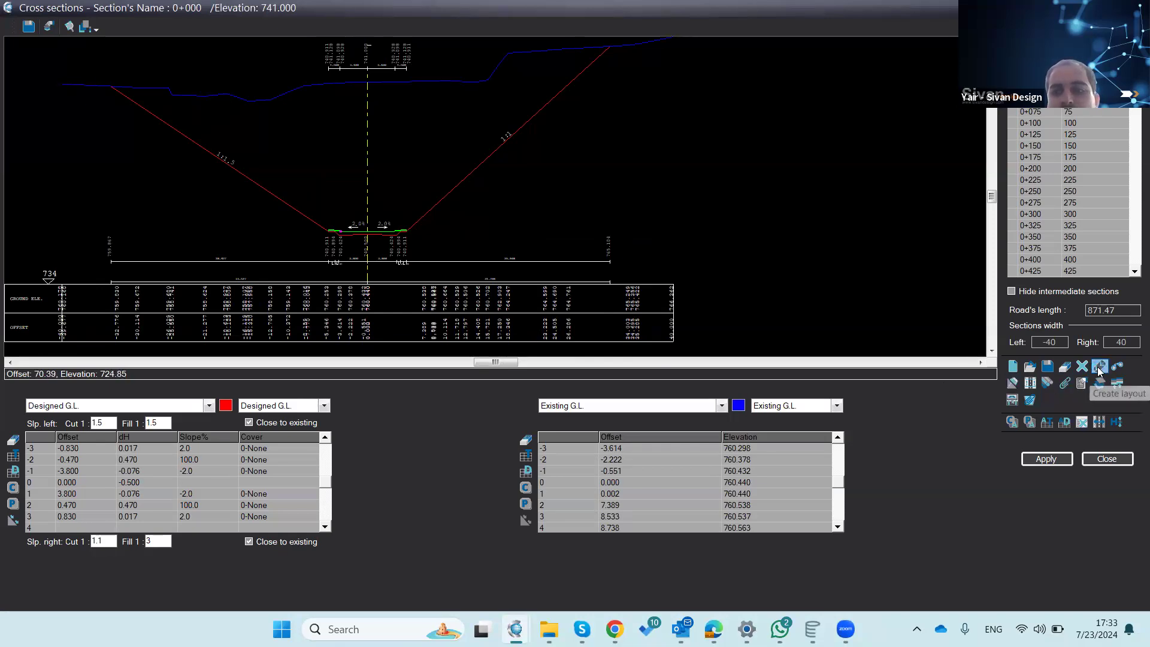
click(539, 373)
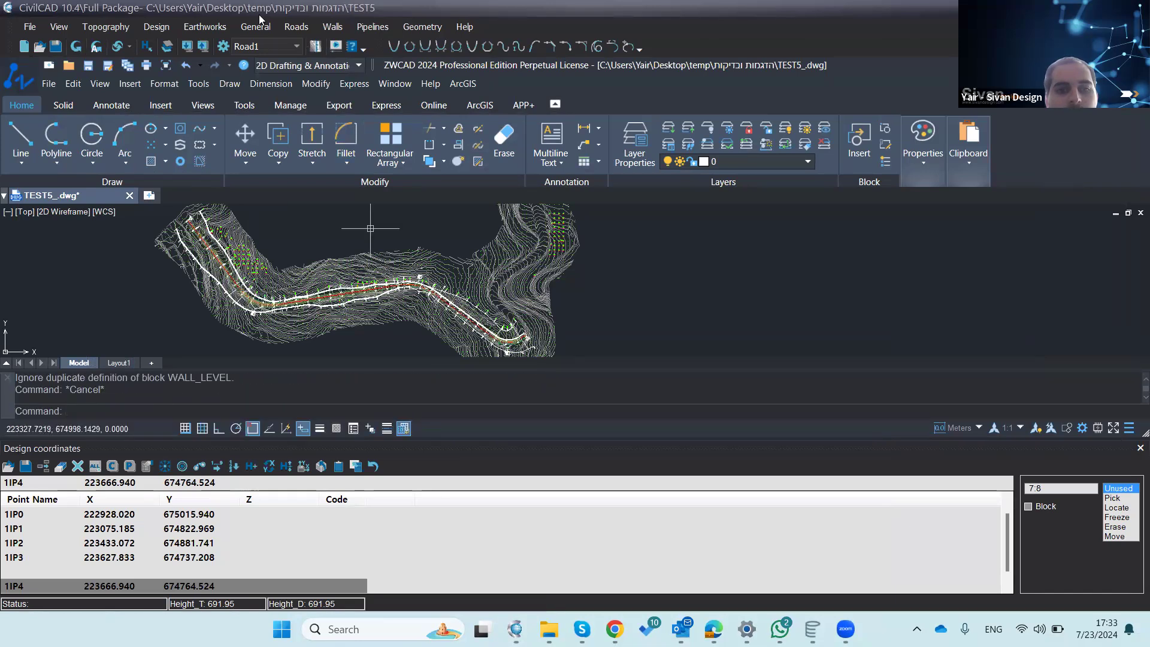
Step: Calculate Road1's earthworks with zero stripping depth and review the volumes and stripping tables down to the final station
click(291, 28)
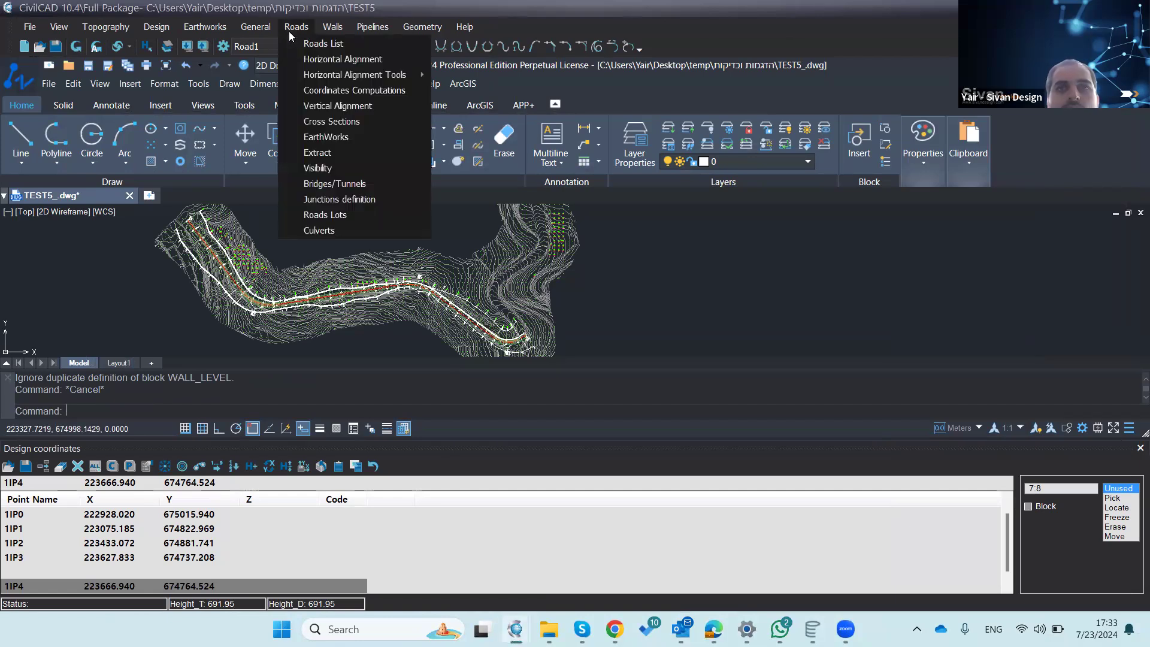
click(328, 137)
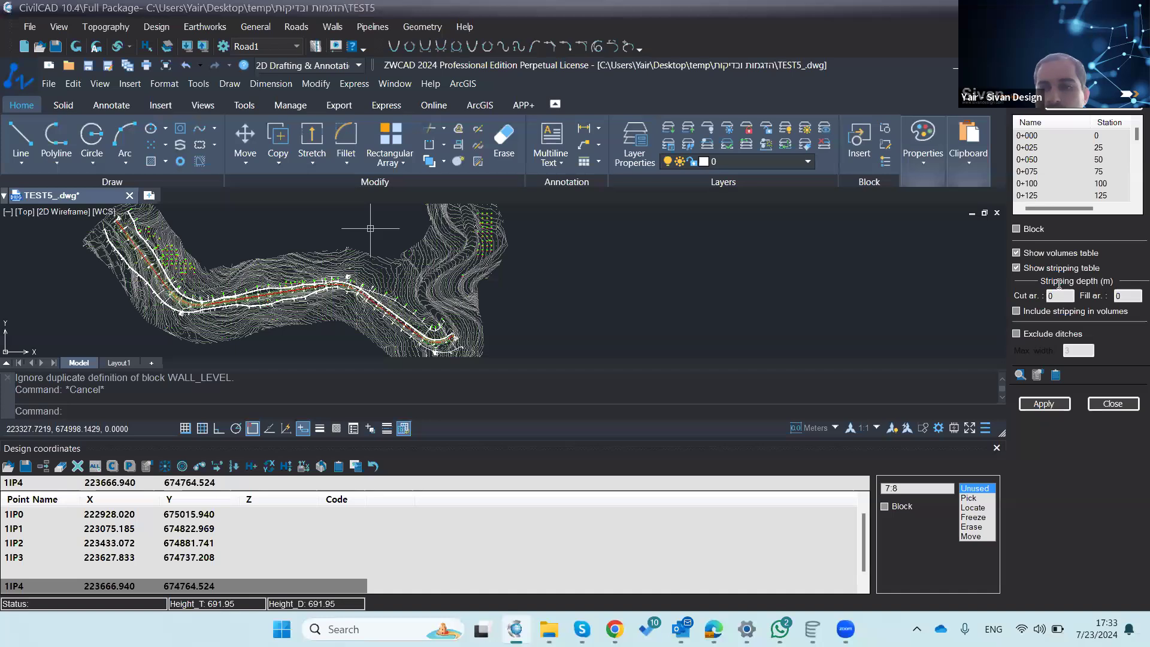
click(1043, 402)
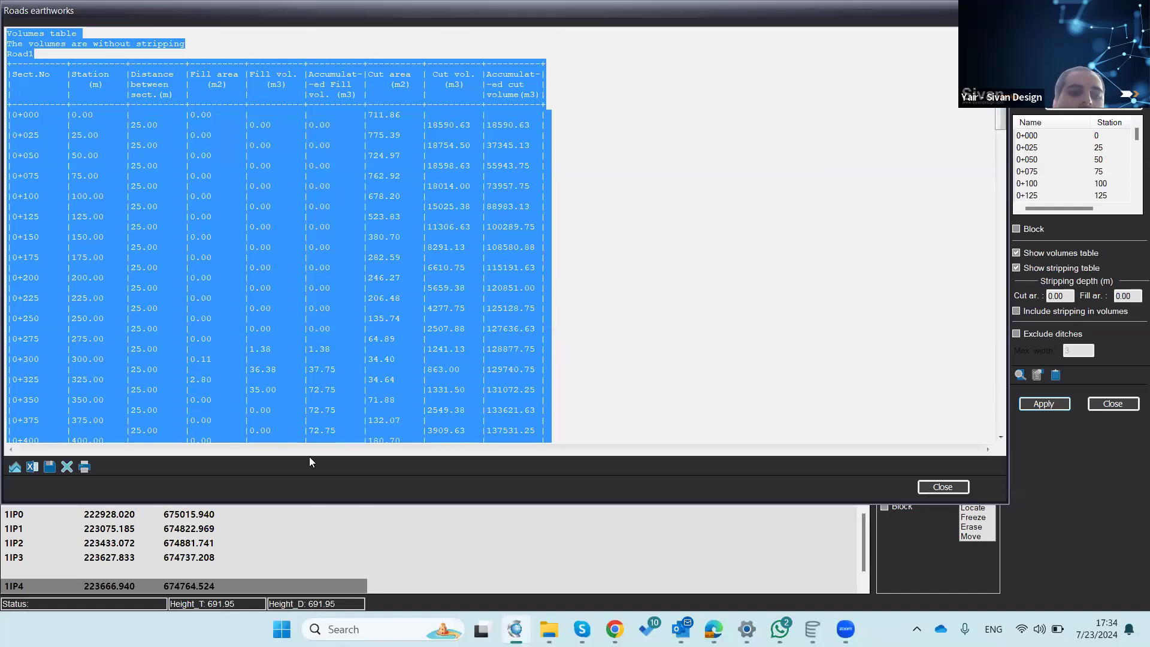
drag(998, 126, 1027, 410)
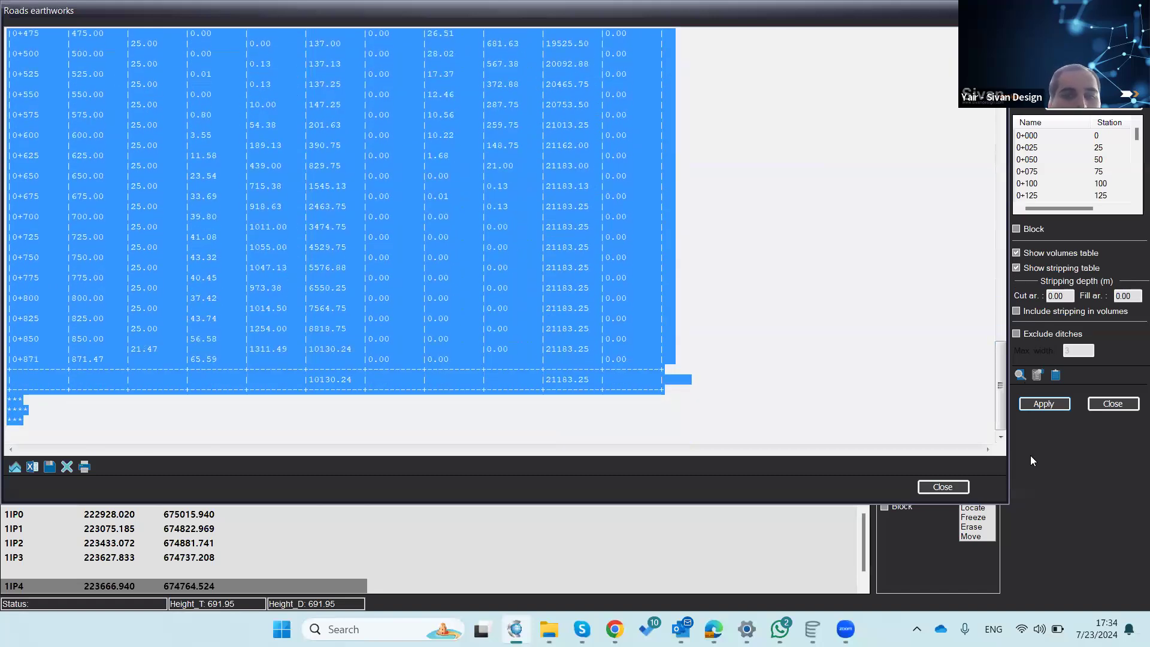
click(955, 490)
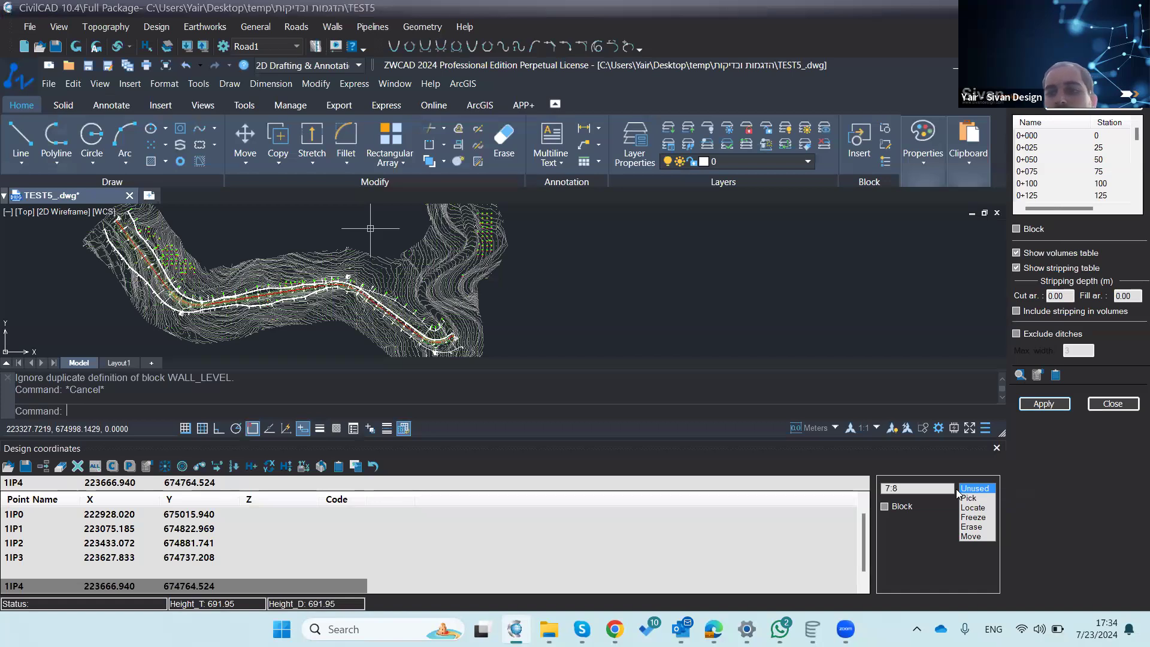
click(1112, 403)
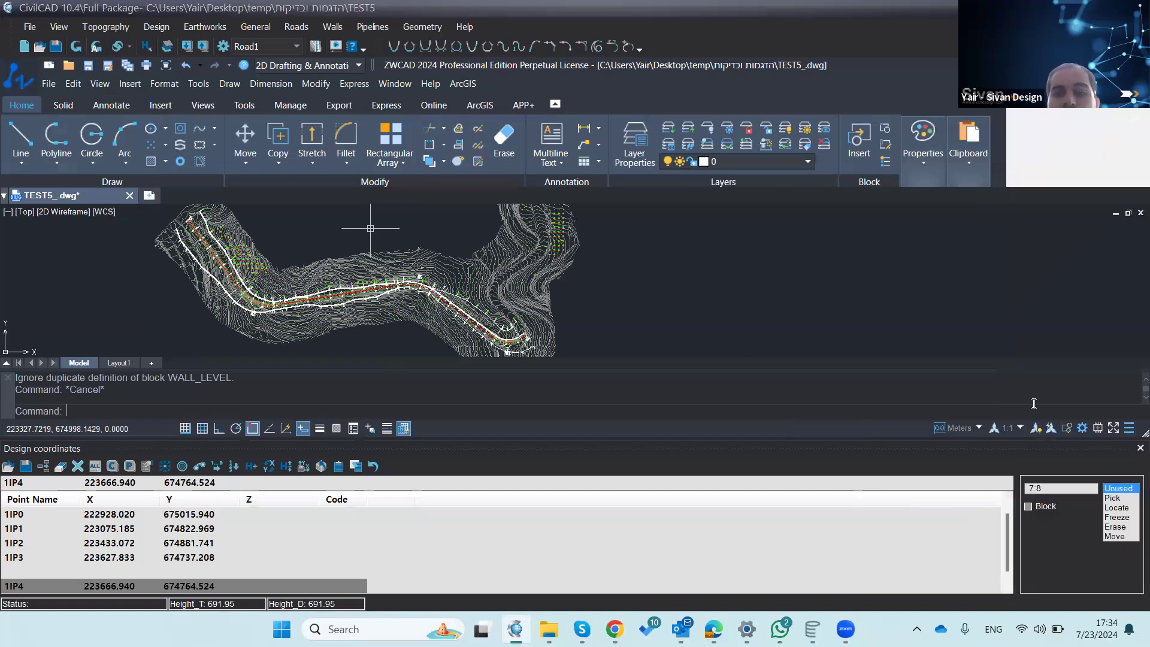
Step: Generate the earthworks report again and look over Road1's cut and fill volumes by section
click(298, 32)
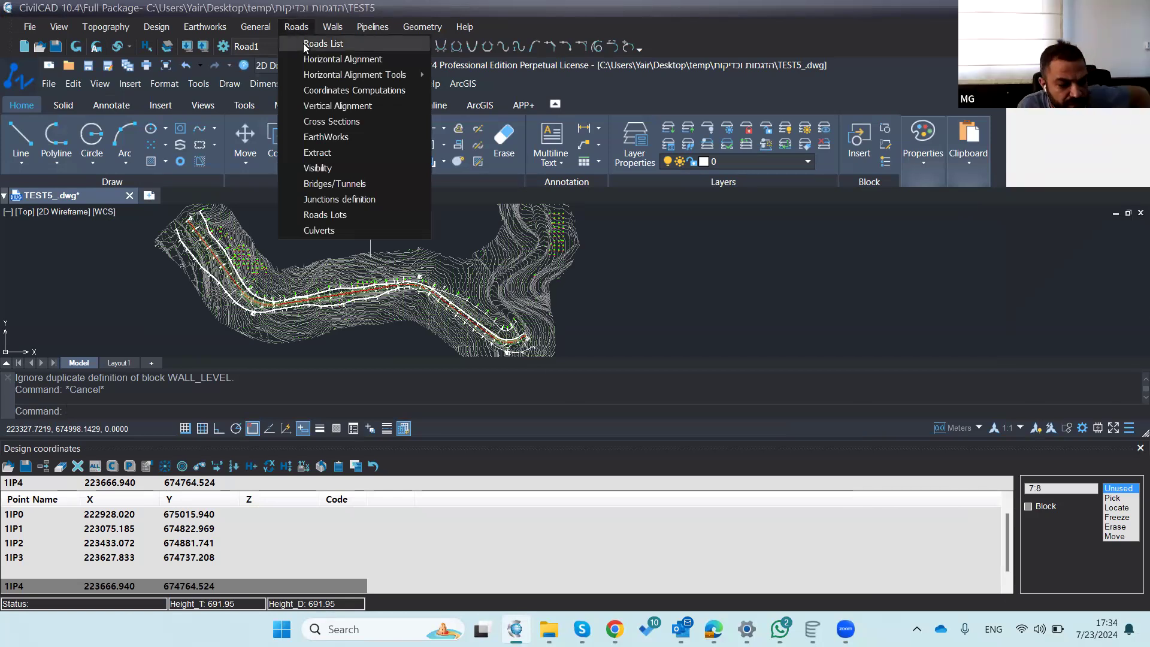
click(345, 138)
click(1055, 407)
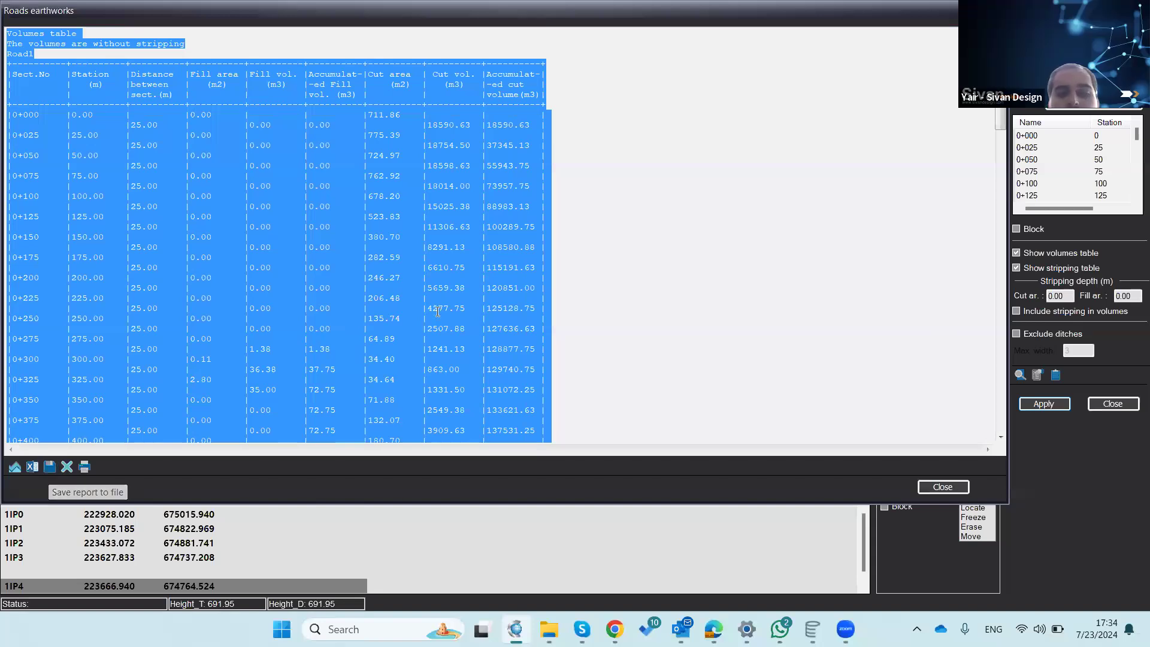
click(941, 487)
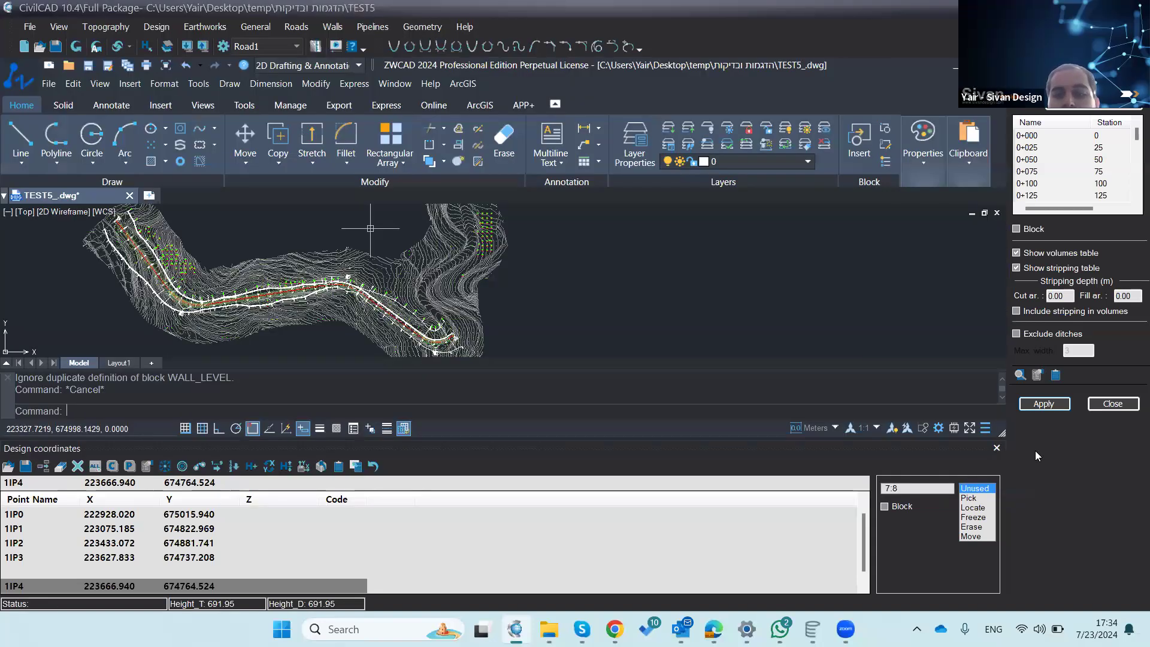
click(1112, 404)
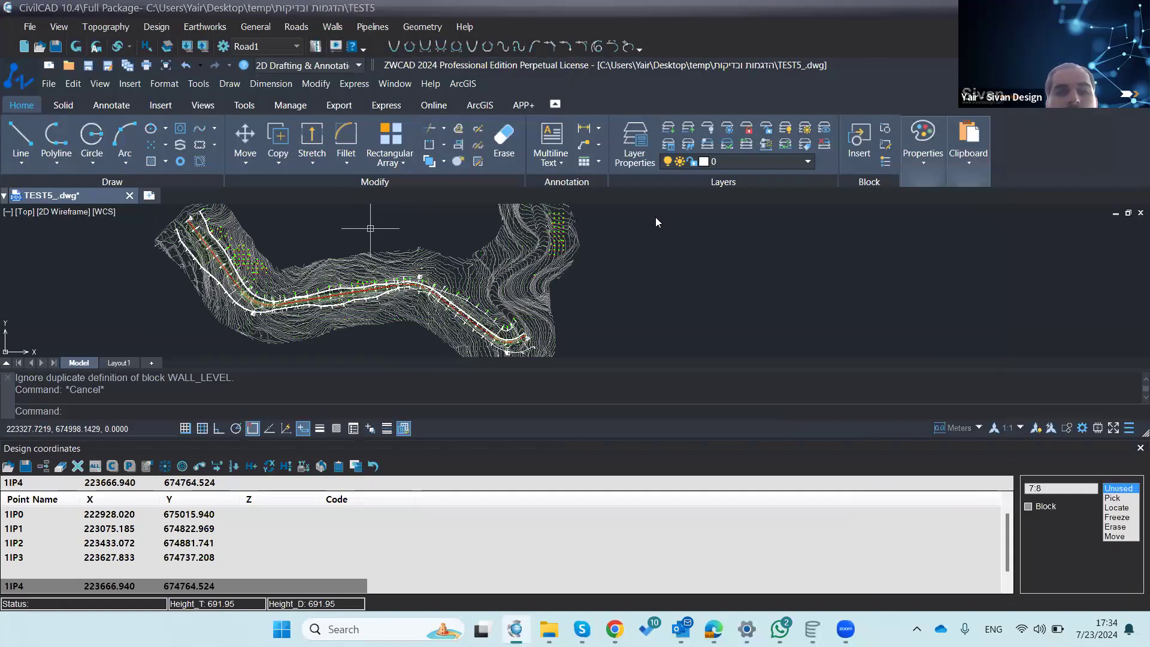
Step: Open Road1's visibility analysis and examine the driver's forward view from section 0+200
click(295, 28)
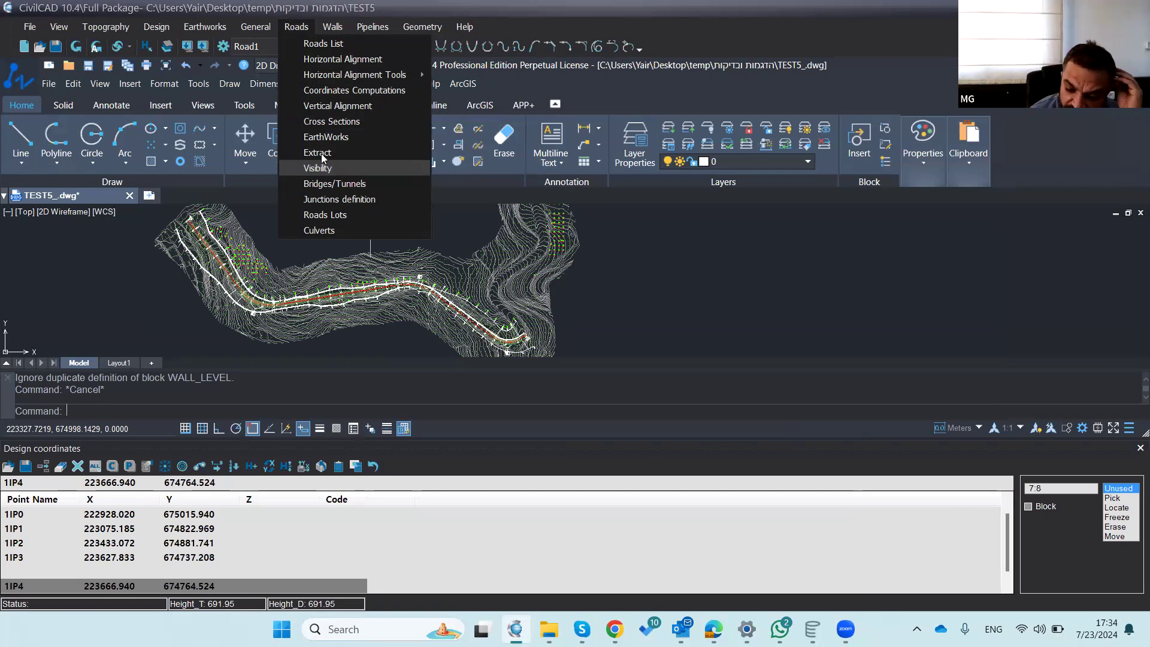
mouse_move(284, 73)
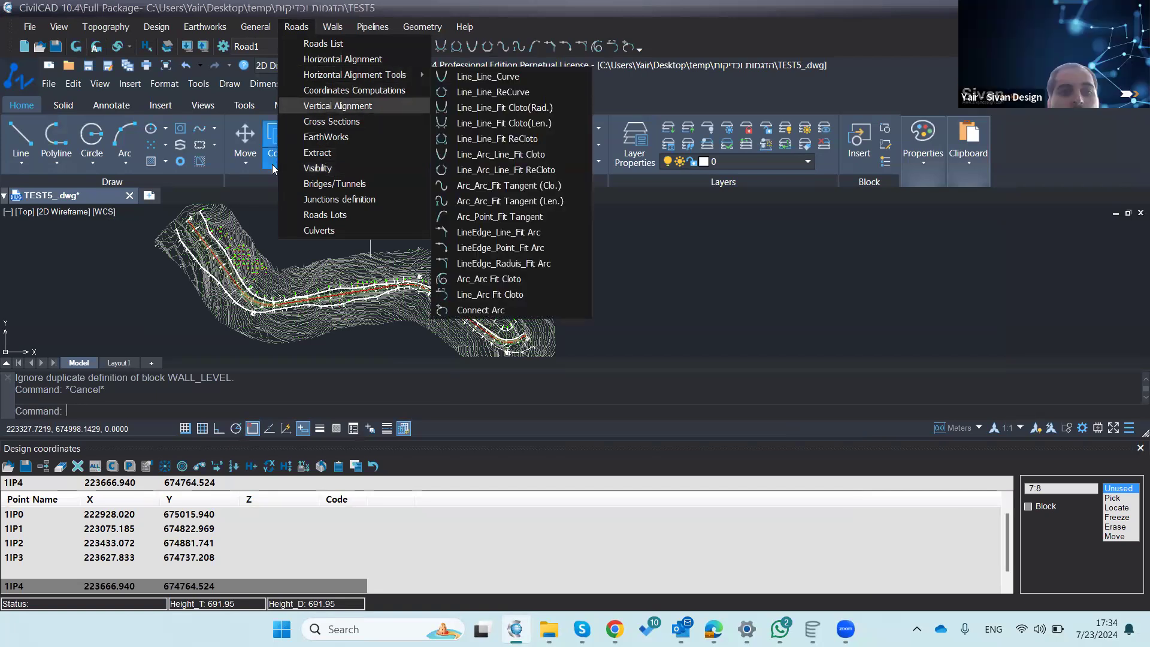
mouse_move(180, 25)
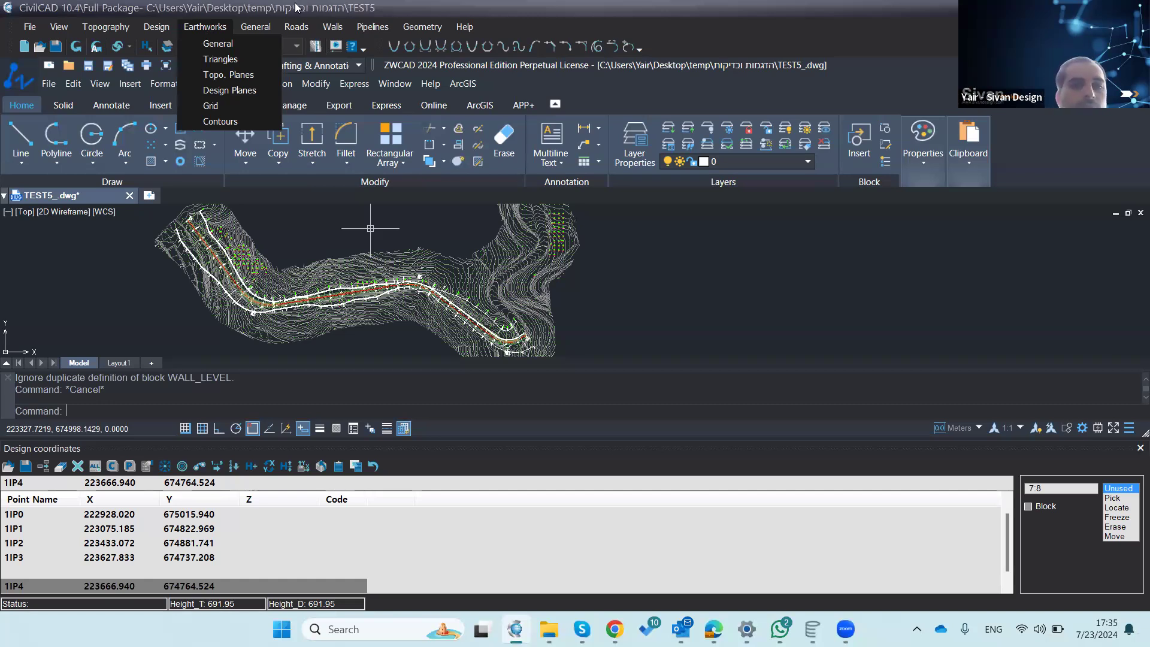
click(297, 27)
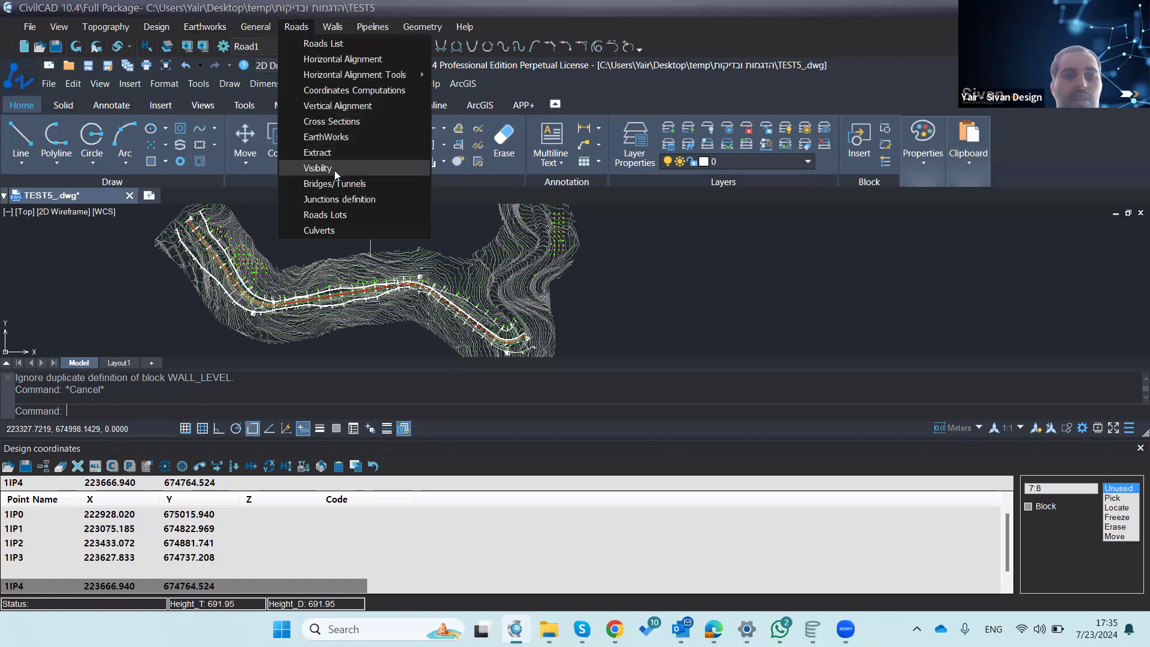
click(317, 168)
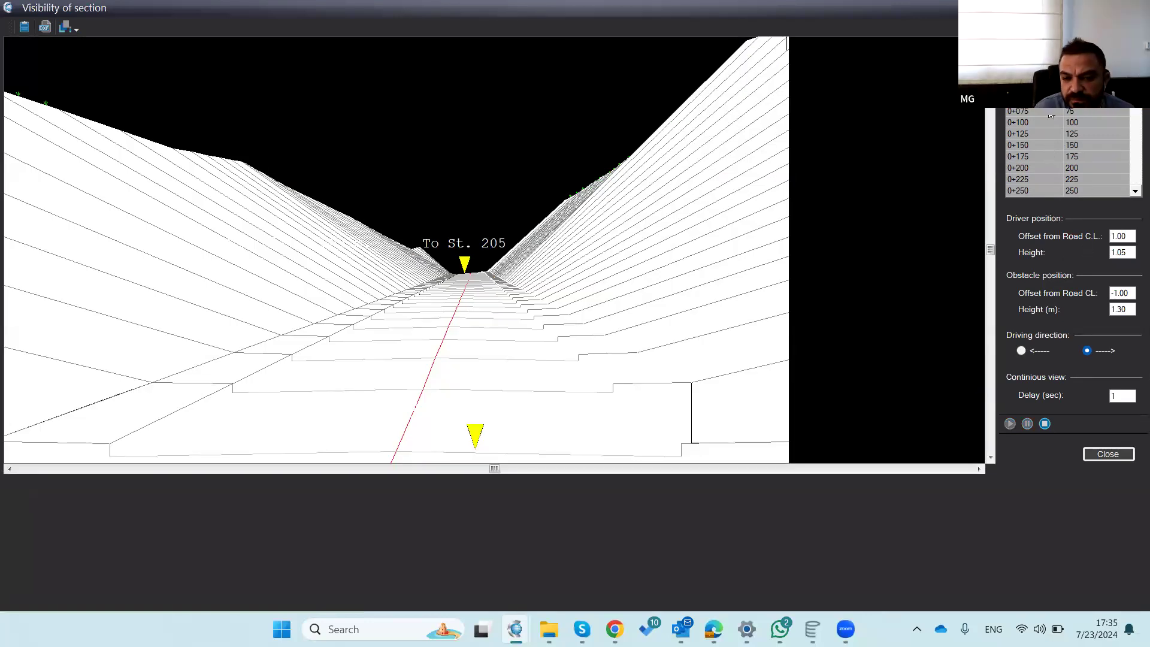
scroll(1046, 116, down, 1)
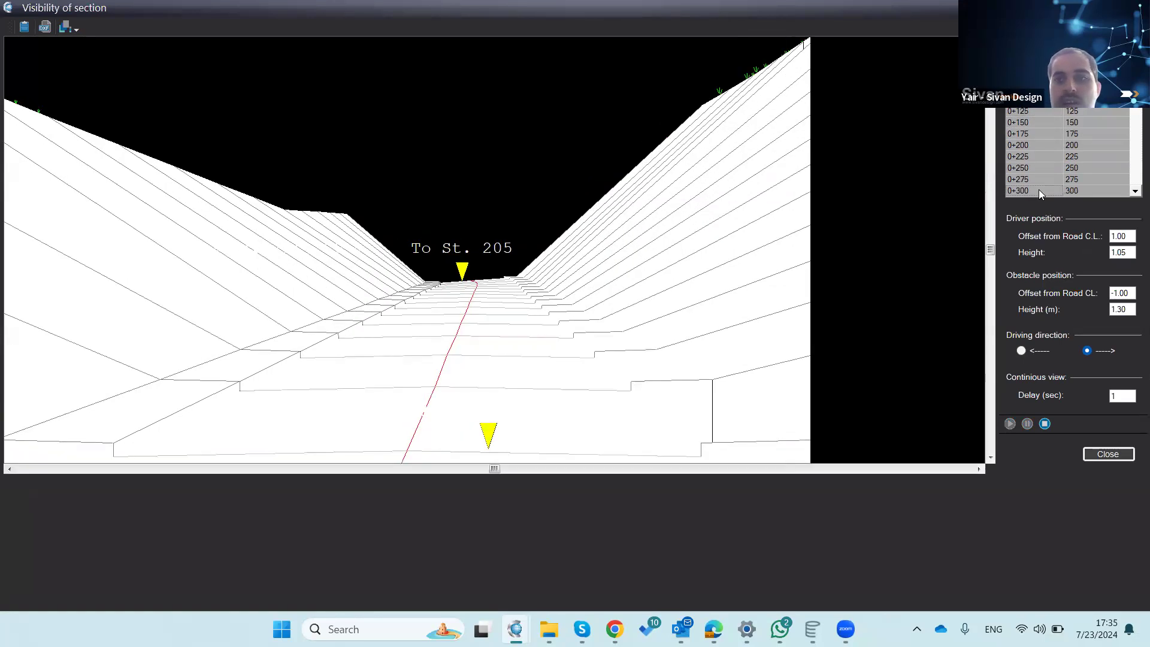
click(1040, 133)
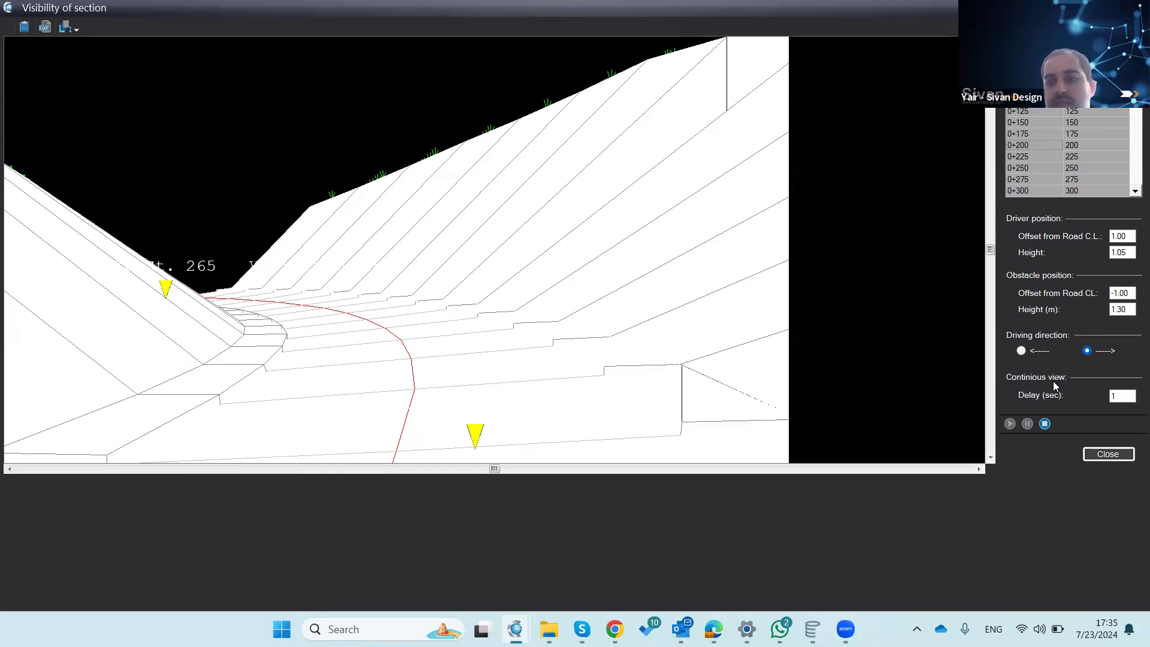
Step: Generate the road visibility report, review the sight distances in both driving directions down to the last station, and close the visibility analysis
click(25, 27)
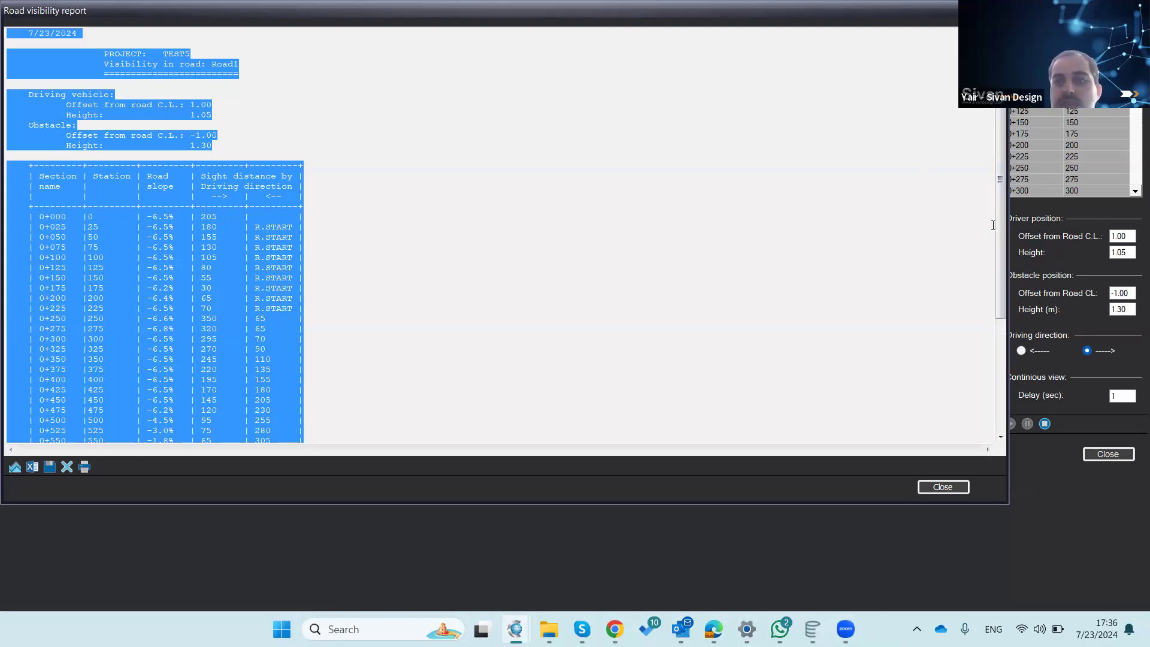
drag(999, 231, 982, 314)
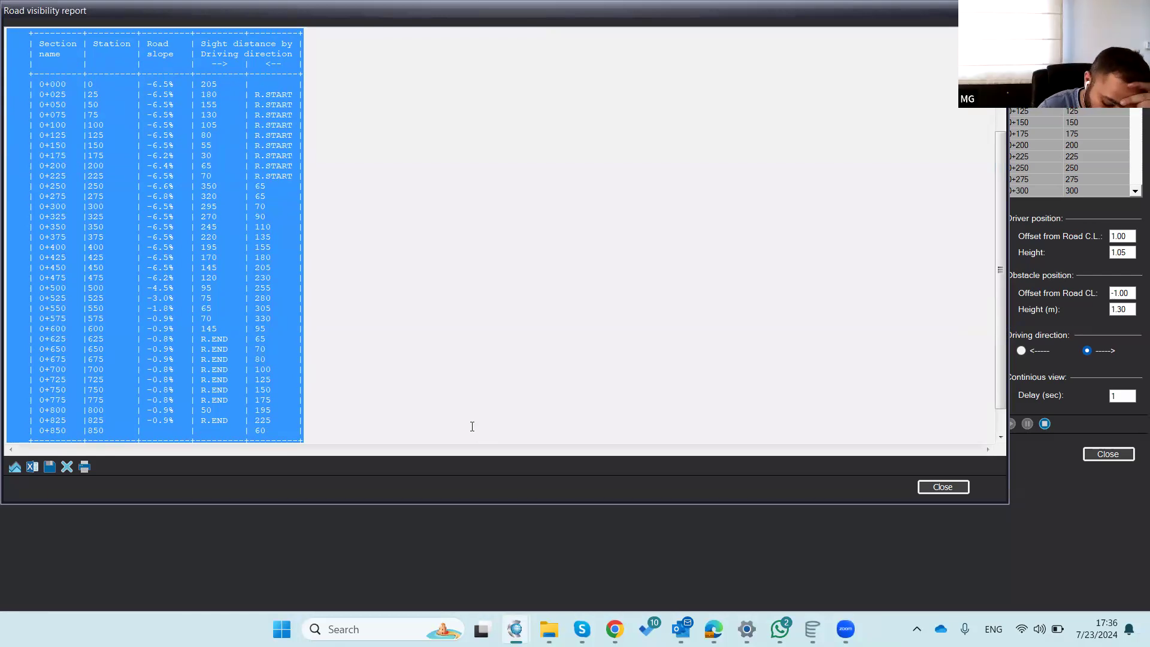
click(940, 488)
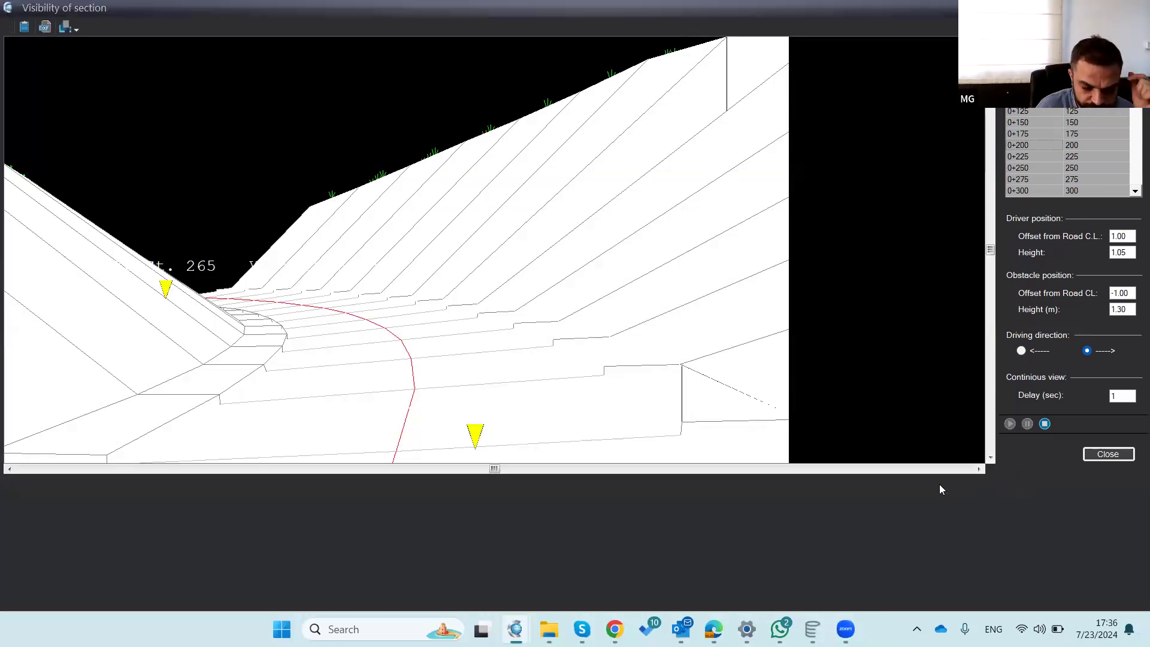
click(1108, 454)
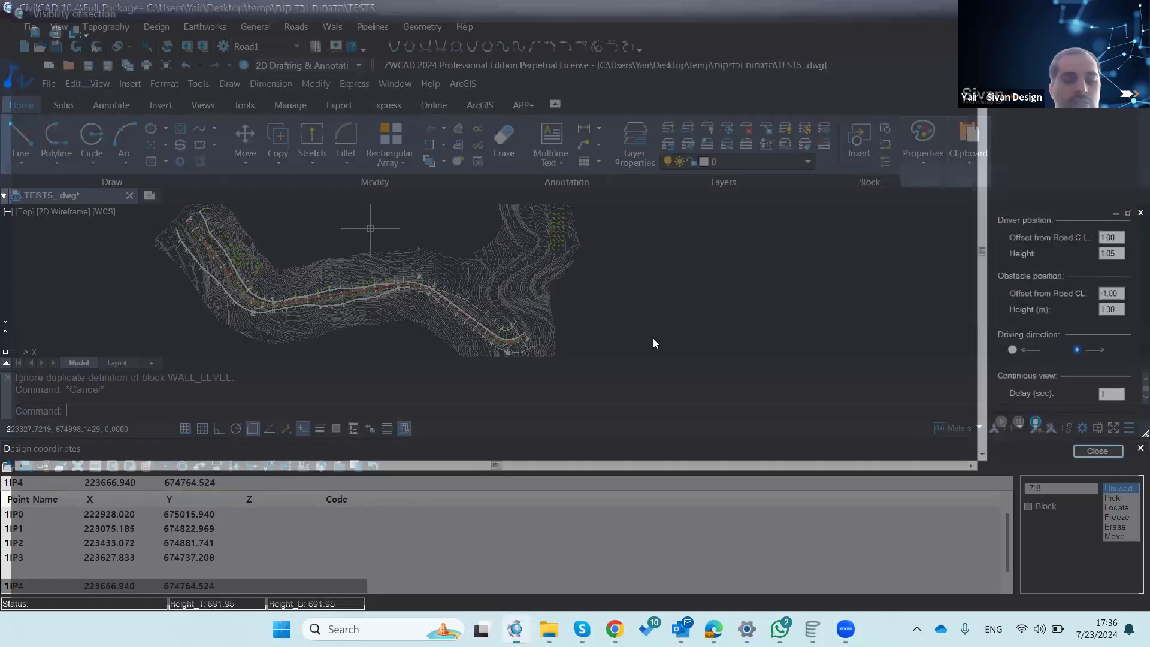
Step: Run the culvert calculation for Road1 with runoff 0.4, a 1:10 storm frequency and computed rainfall
click(296, 27)
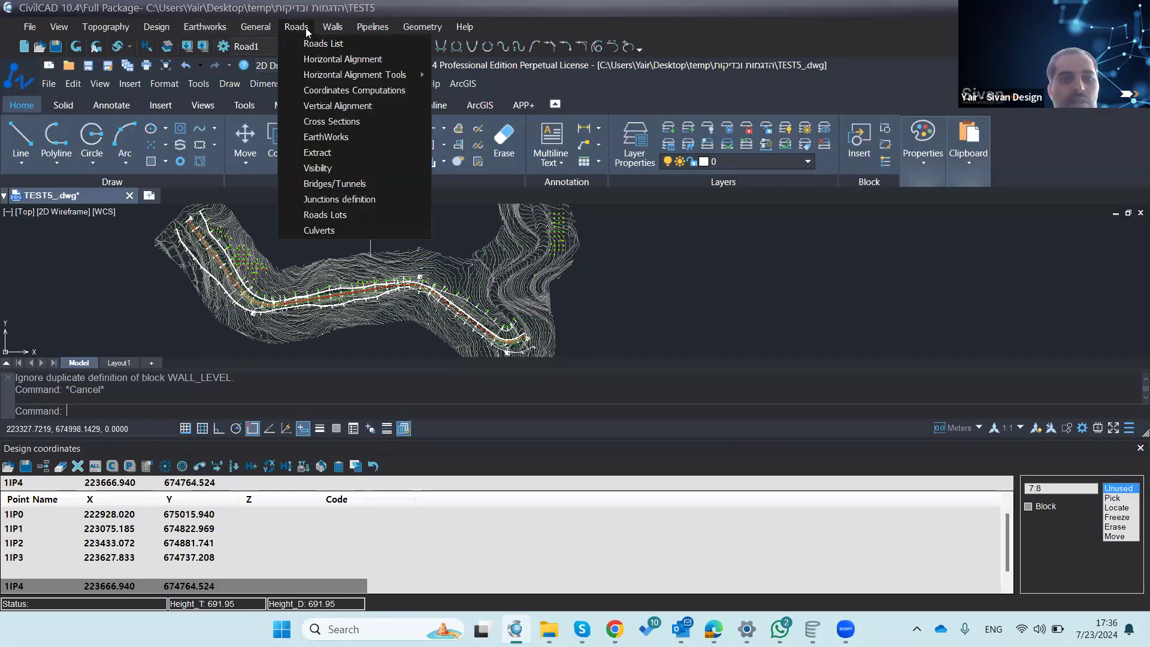
click(301, 231)
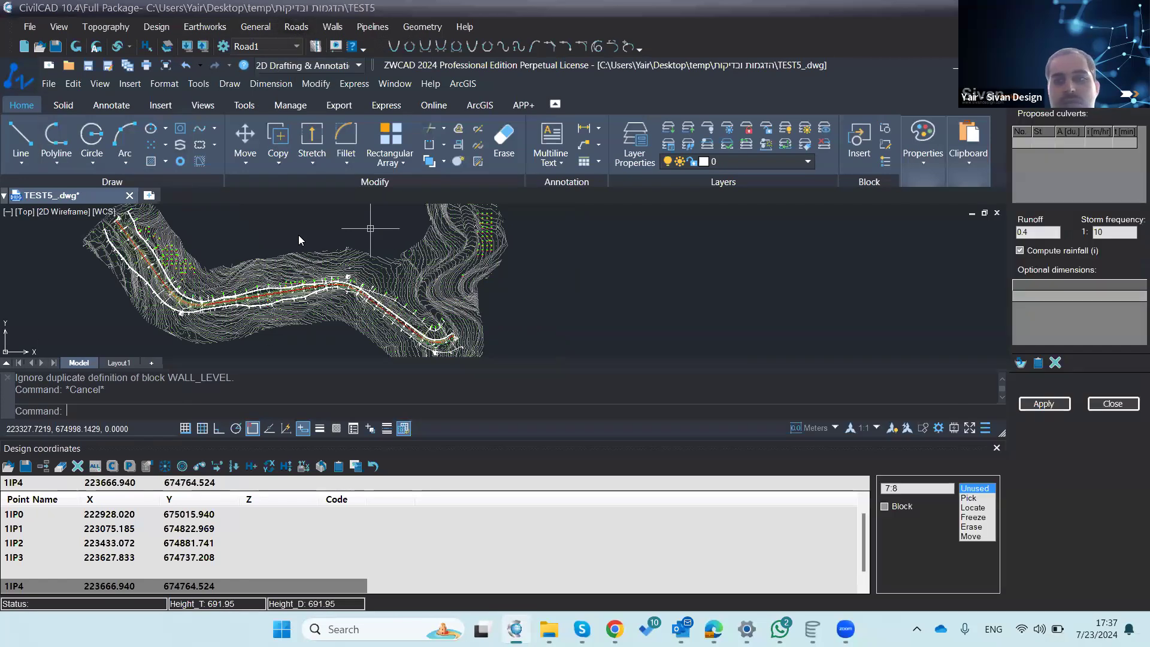
click(1021, 362)
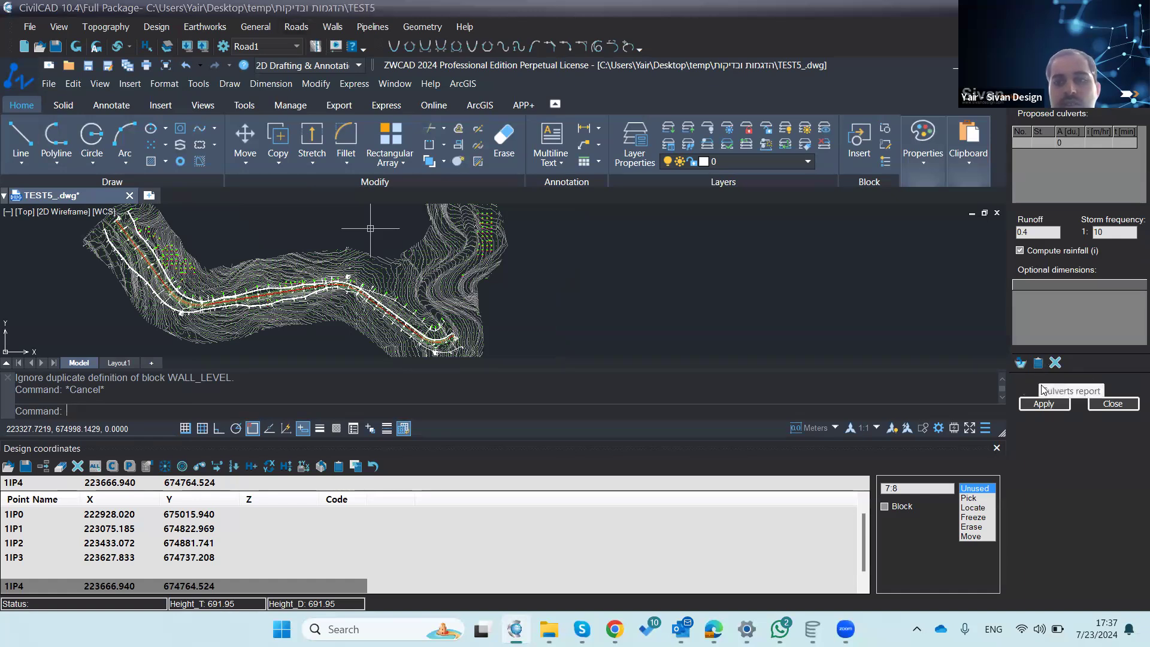
click(1041, 405)
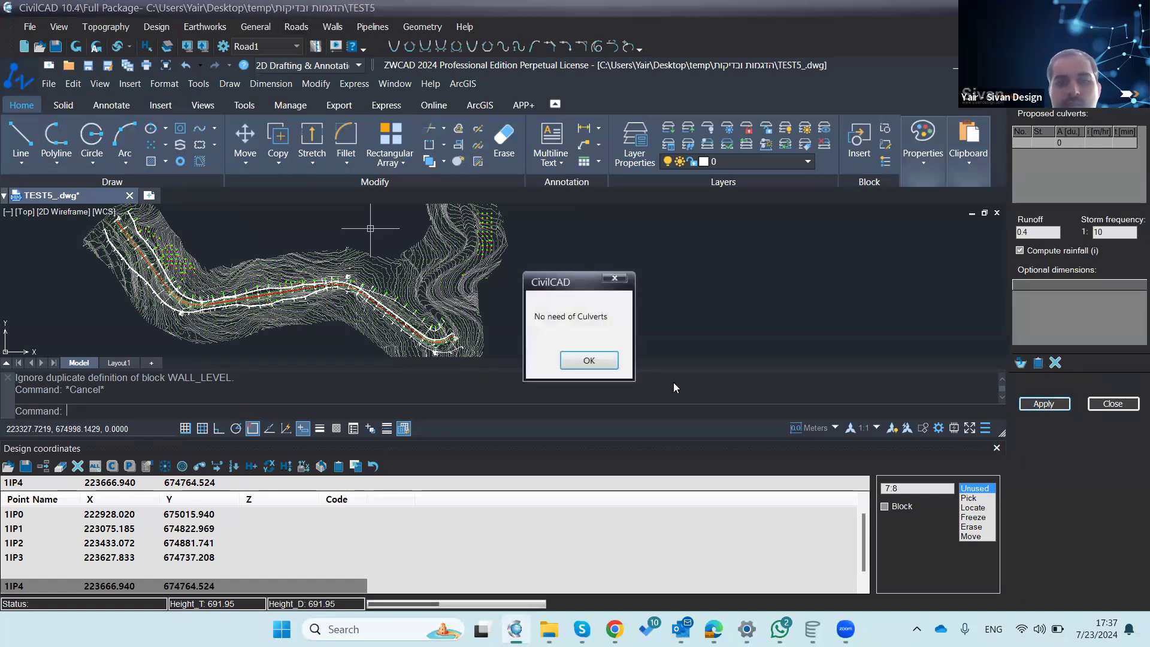
click(589, 361)
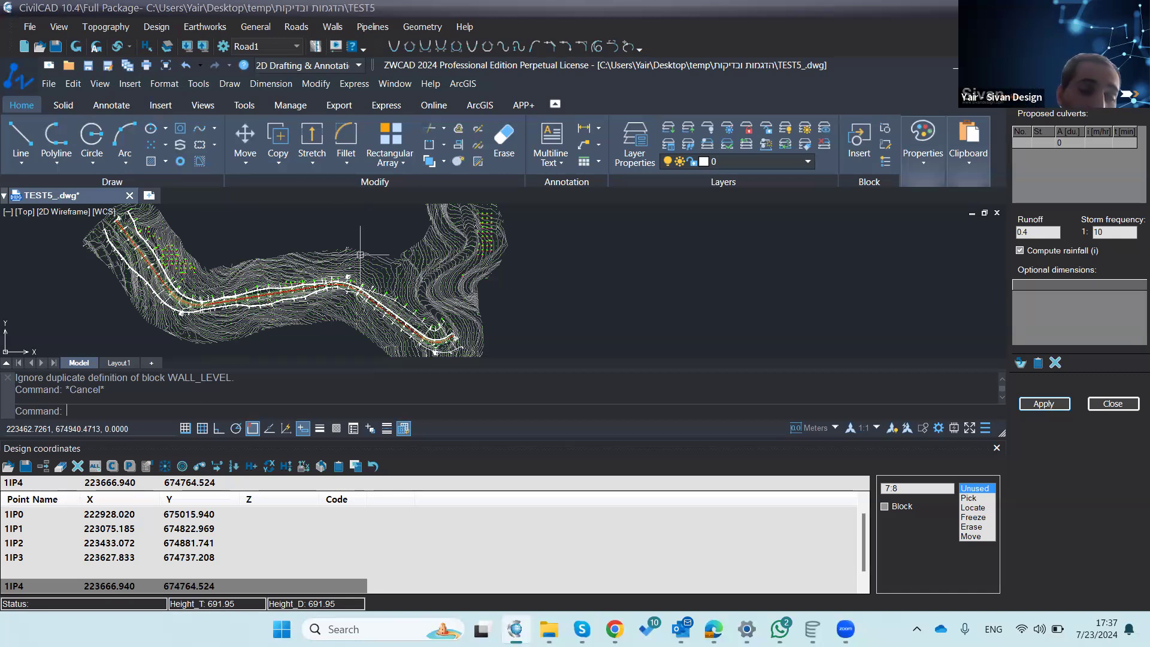
Step: Open the road's typical sections, look over the Typical Structure and Typical Designed G.L. tables, and close them
click(287, 27)
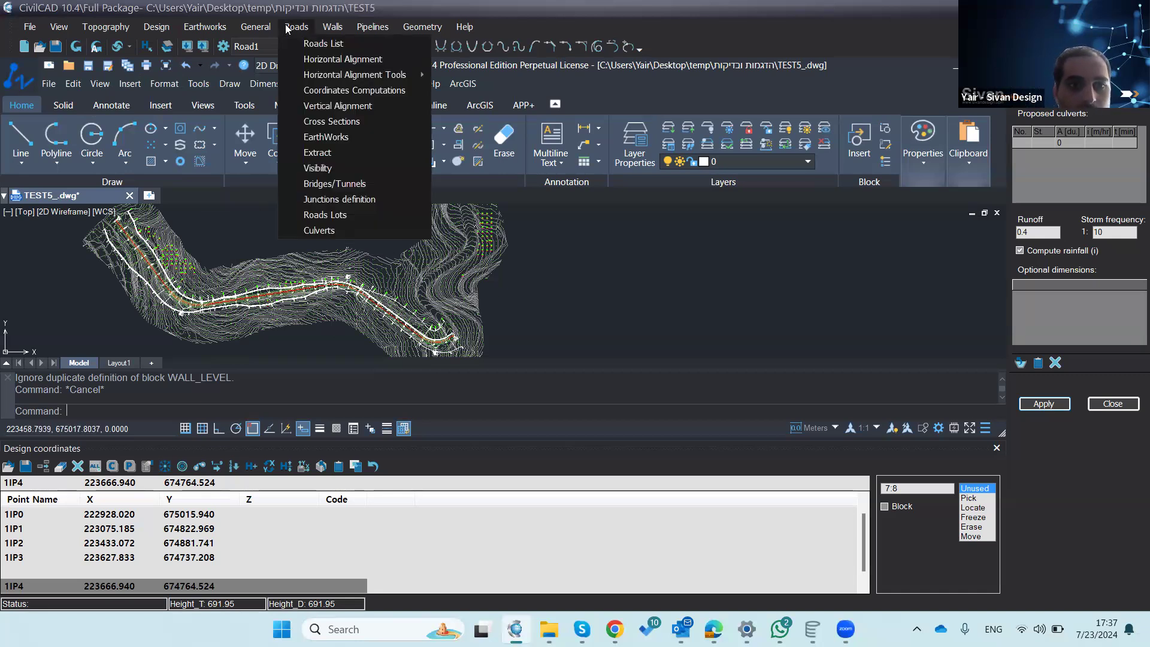
click(286, 28)
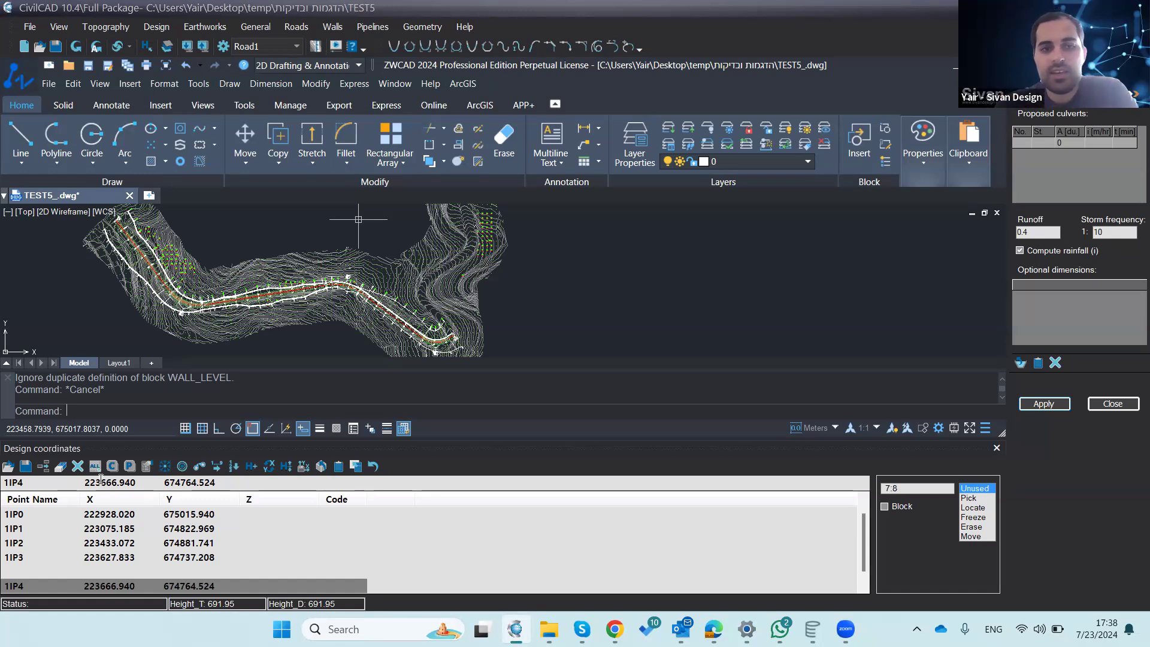
click(296, 26)
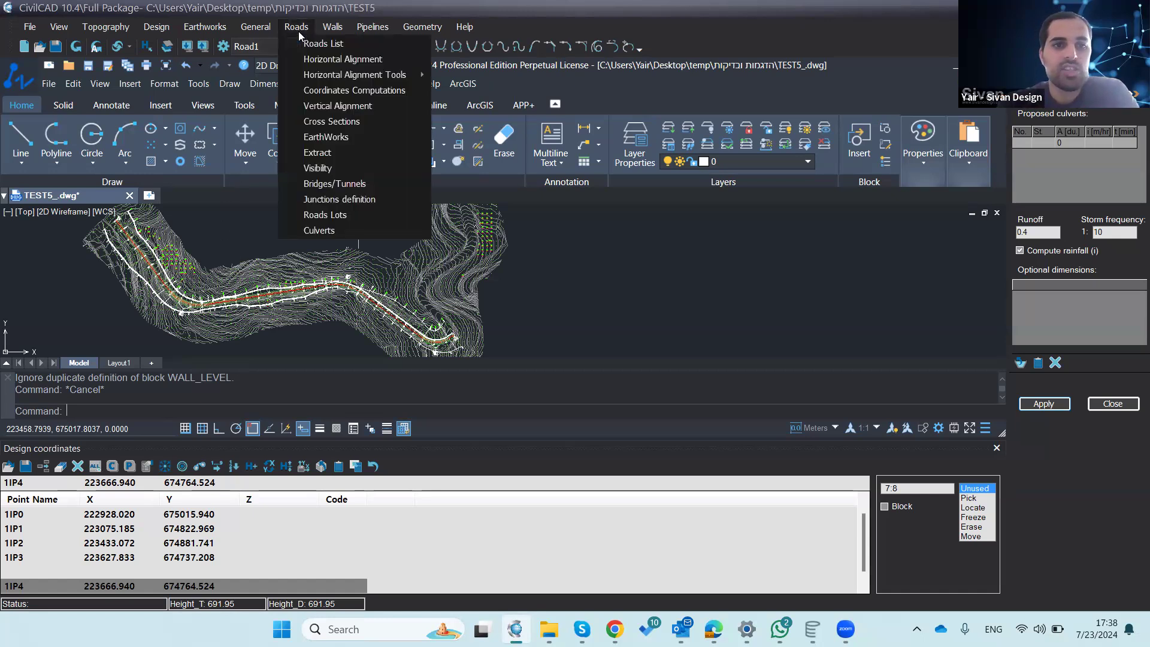
click(316, 152)
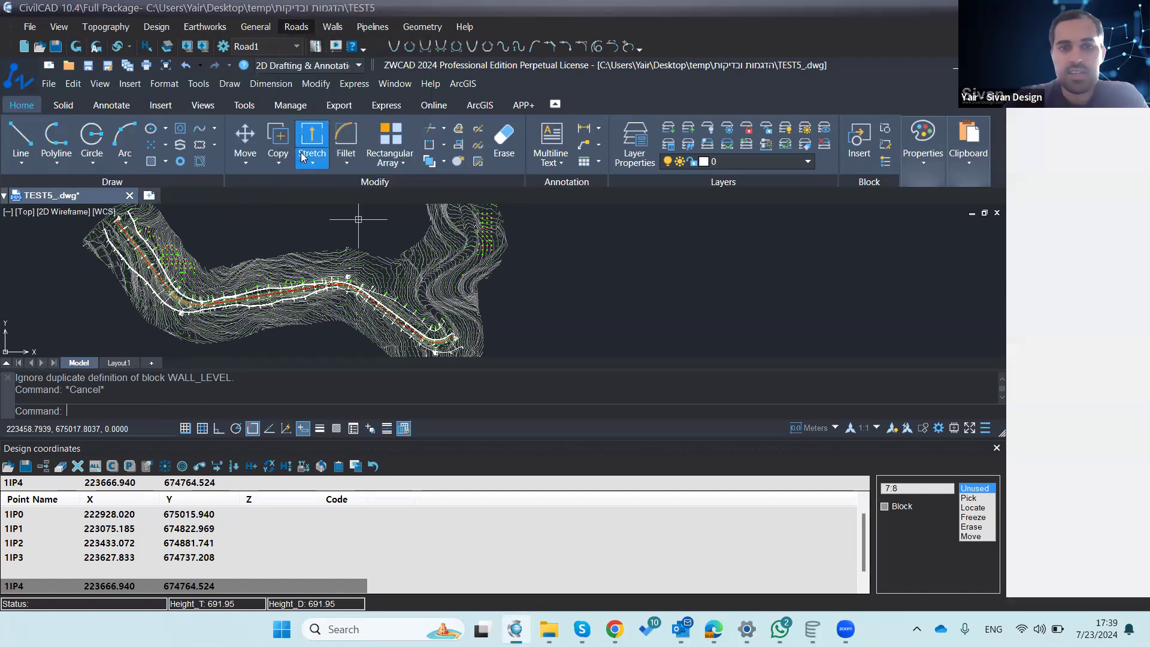
key(Escape)
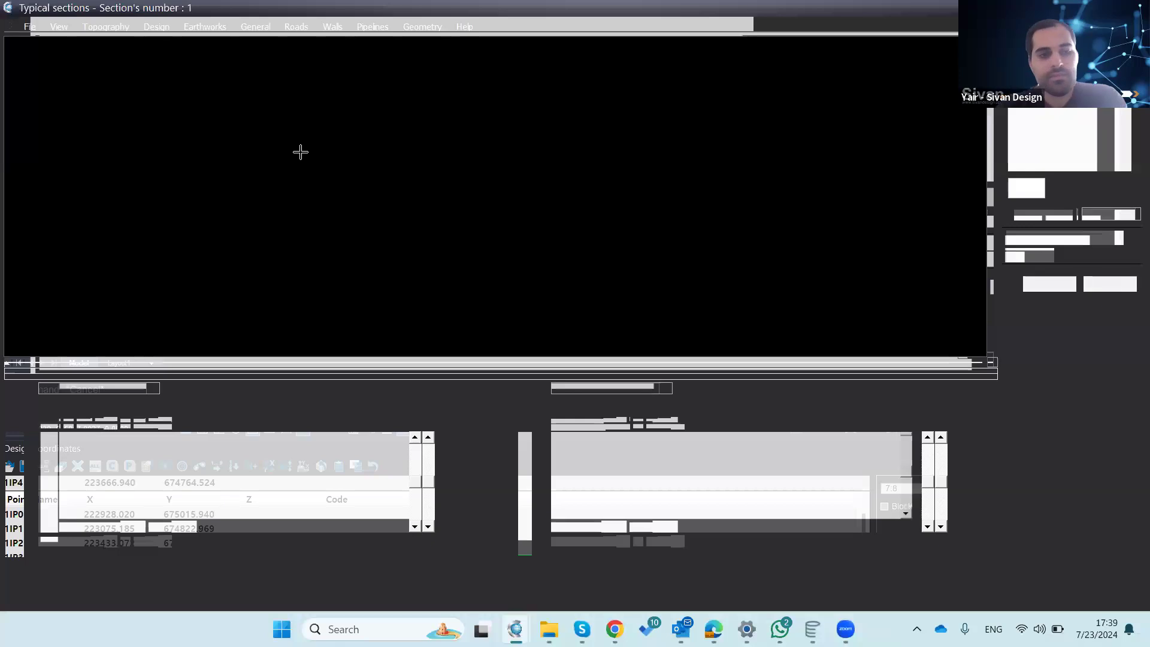
click(366, 483)
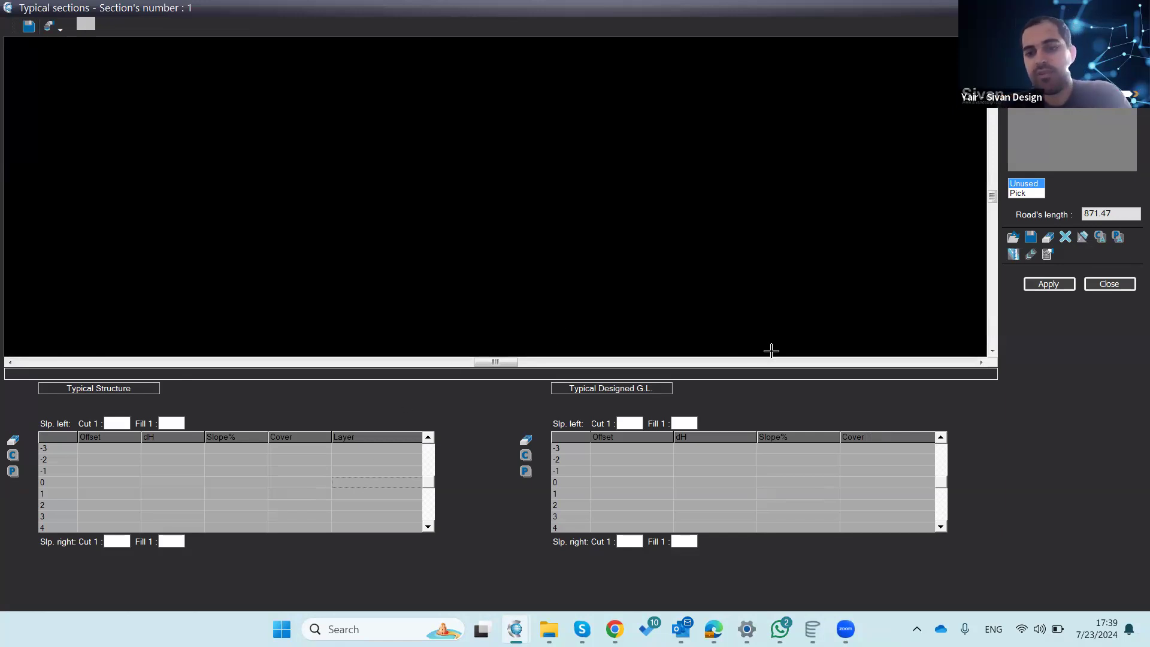
click(1108, 284)
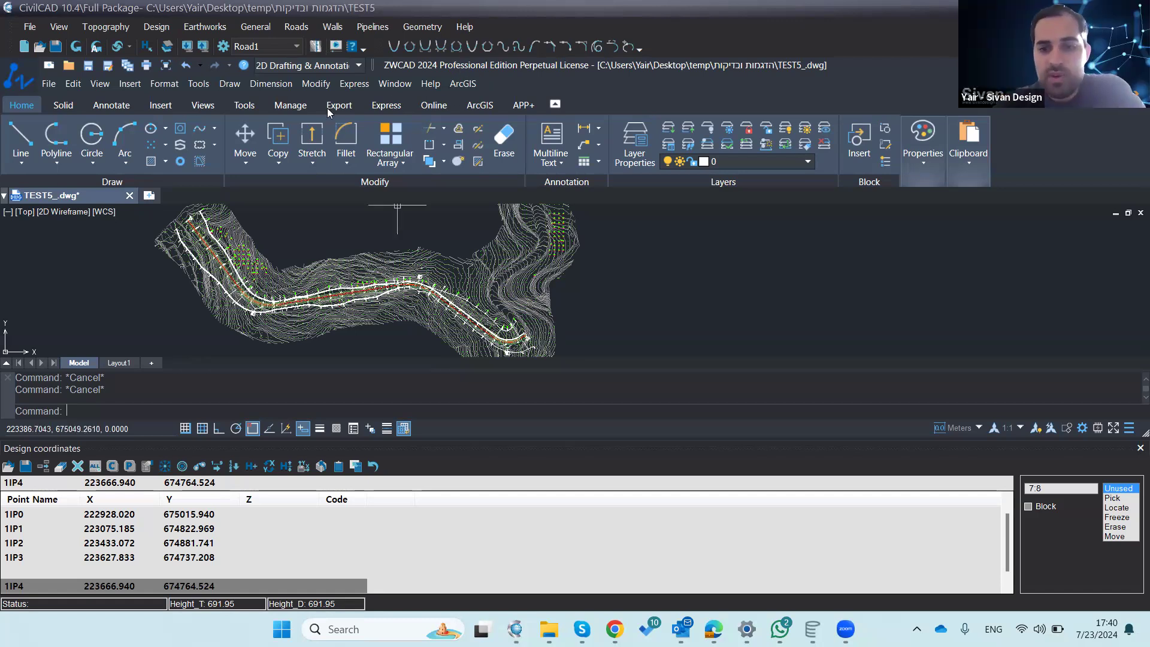
Step: Open Road1's cross sections and insert an empty section row between 0+200 and 0+225
click(287, 28)
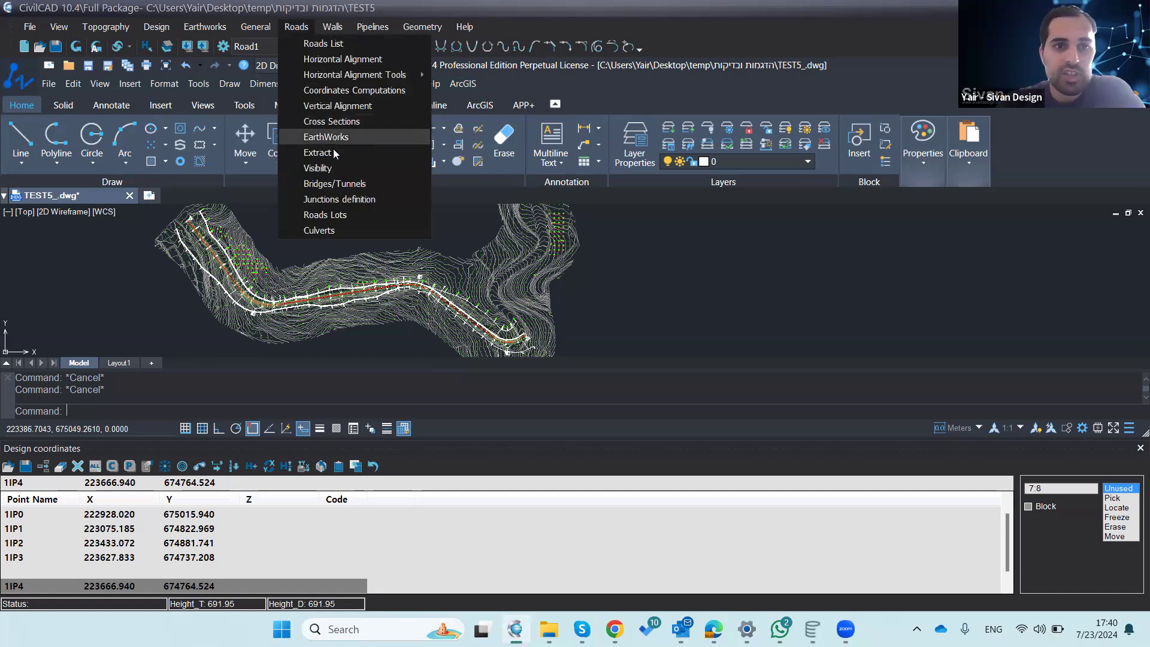
click(328, 124)
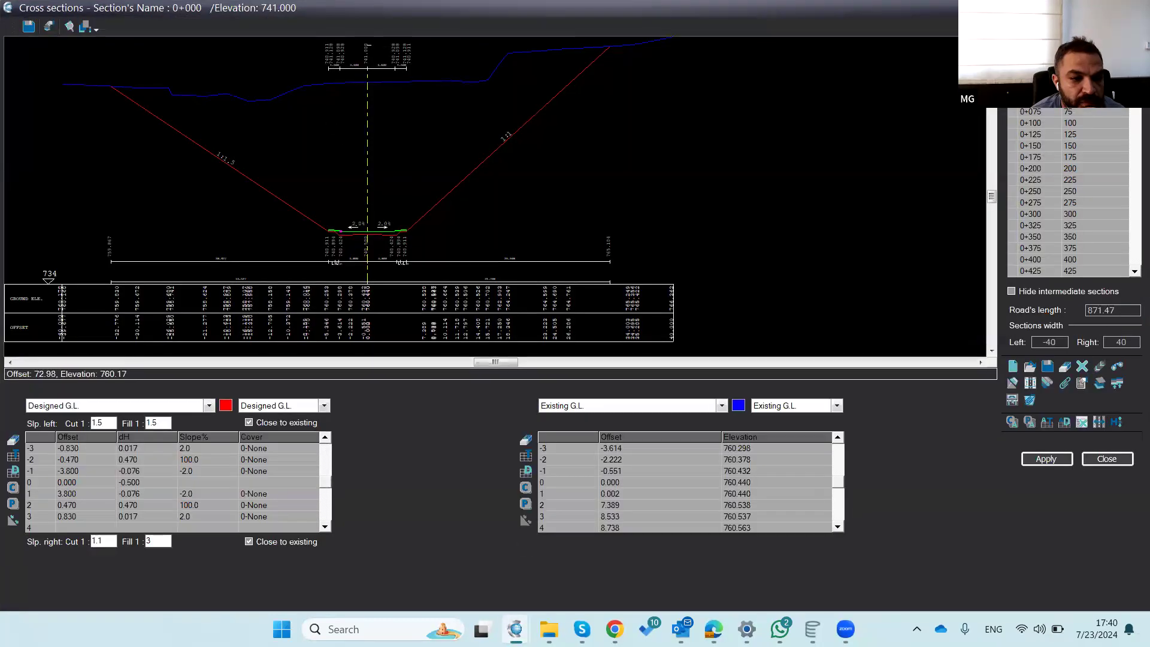
click(1043, 167)
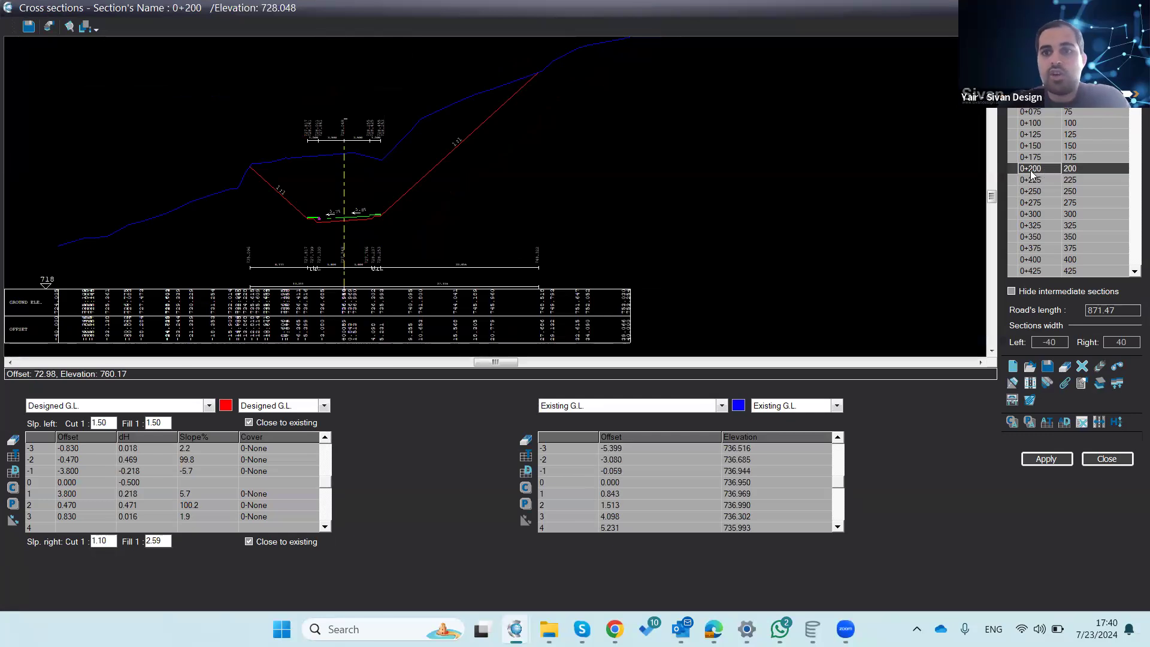
click(1036, 180)
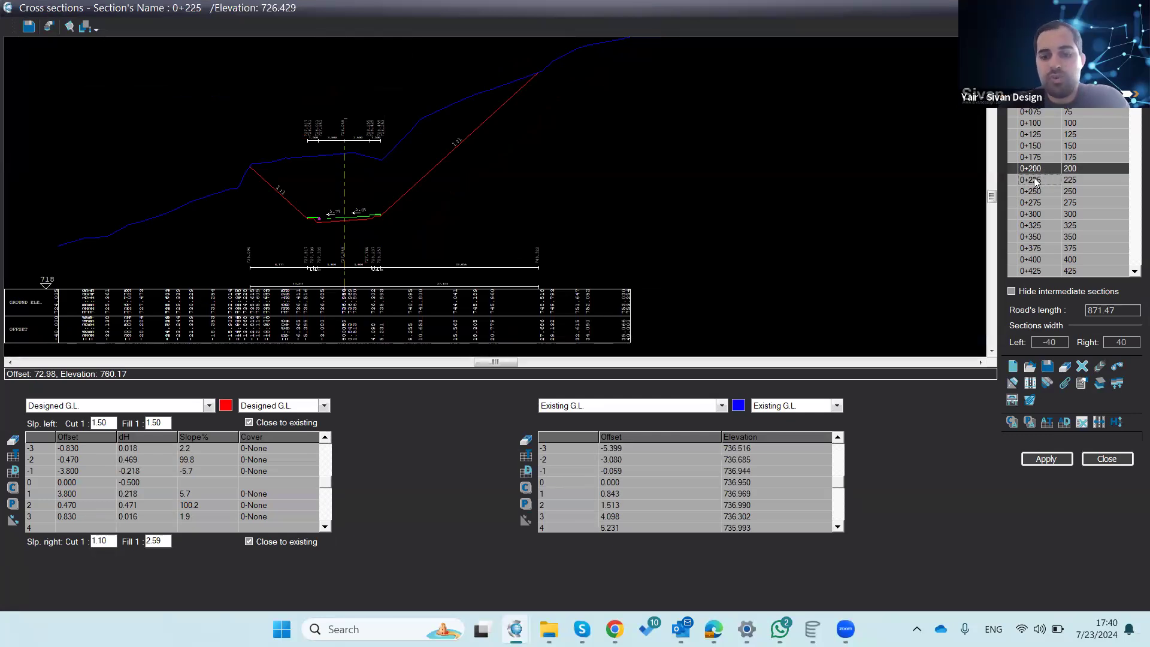
key(Insert)
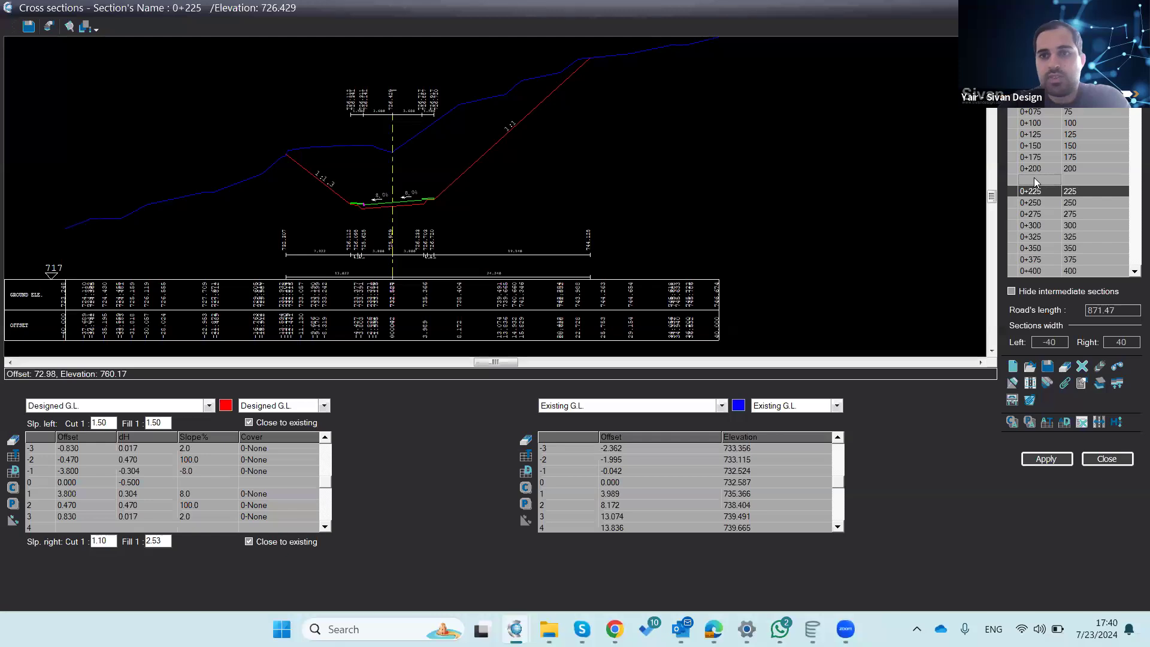
Step: Name the new section TSOMET at station 210, select it and apply the cross-section changes
click(1034, 178)
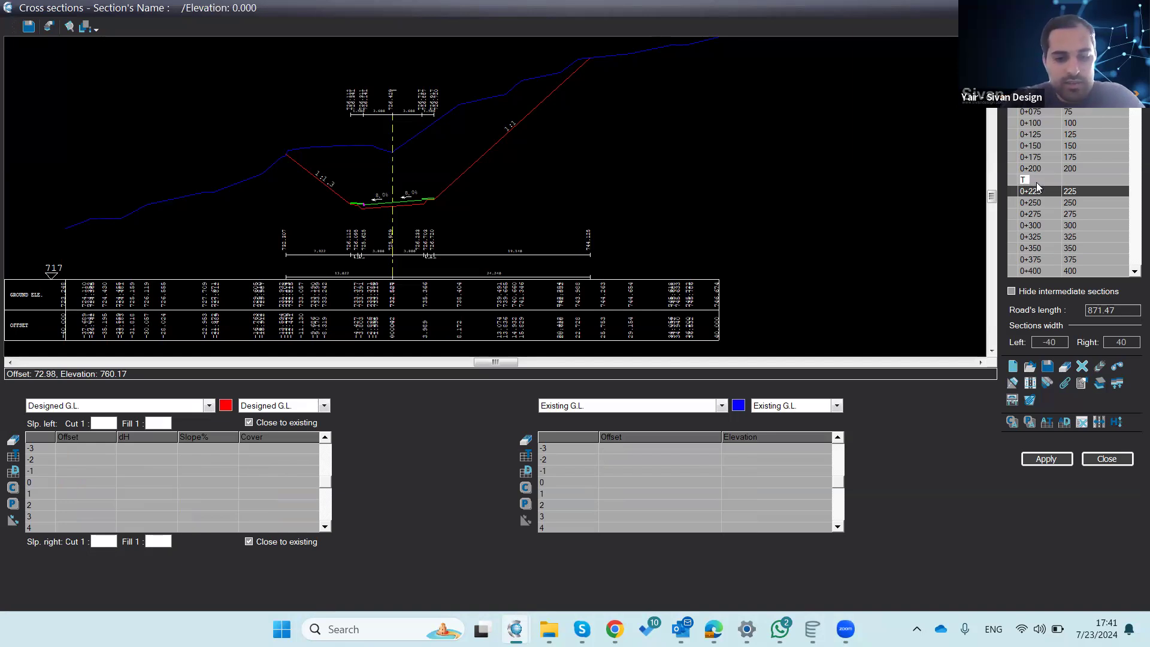
text(SOMET)
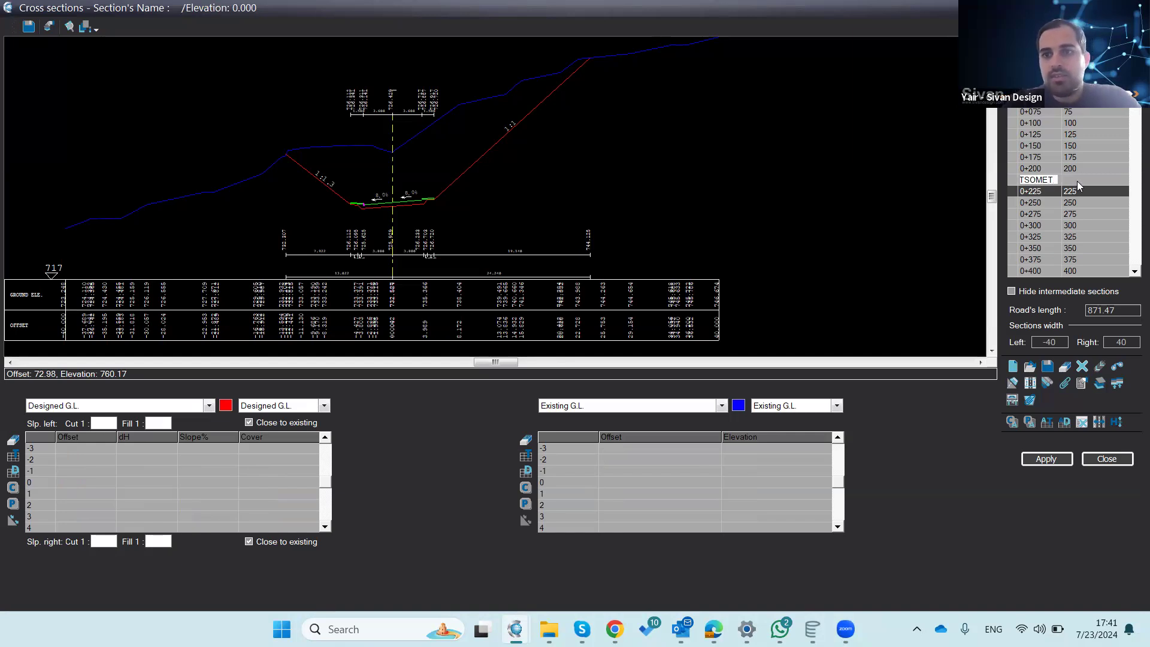
key(Tab)
text(21)
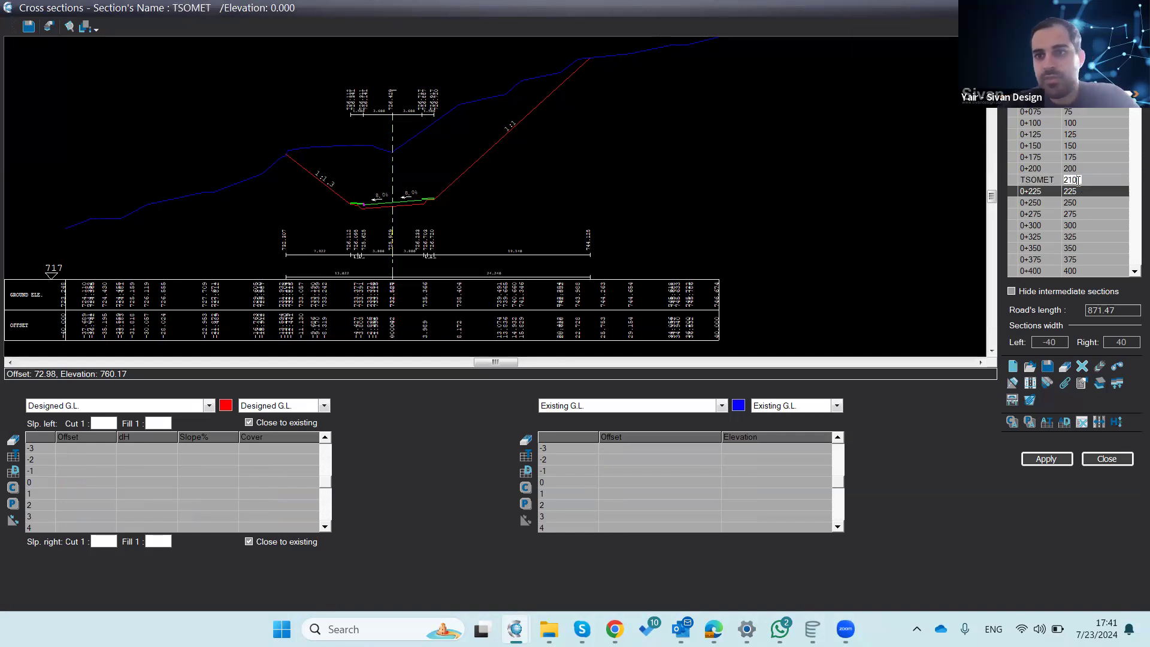
text(0)
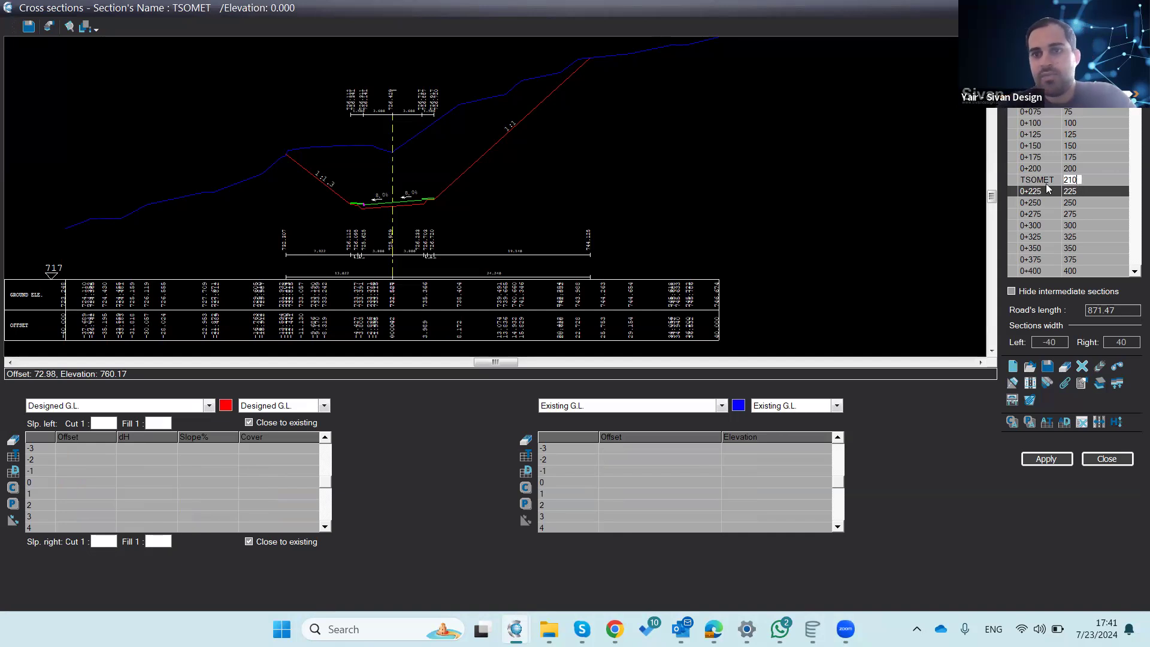
click(1032, 198)
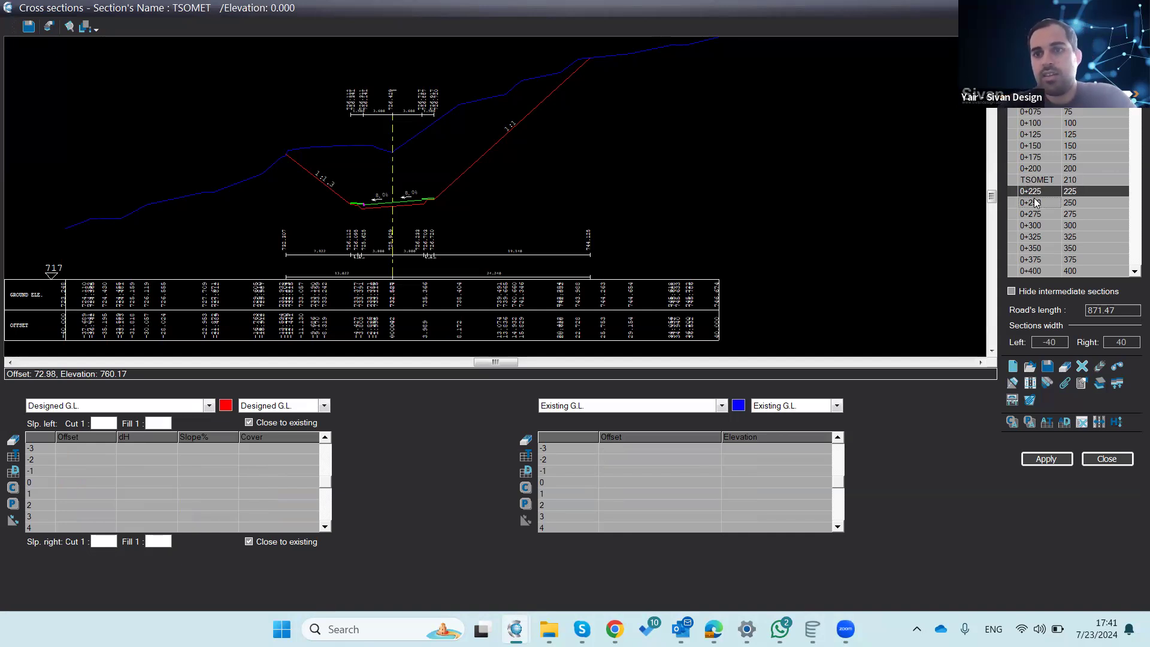
click(1050, 179)
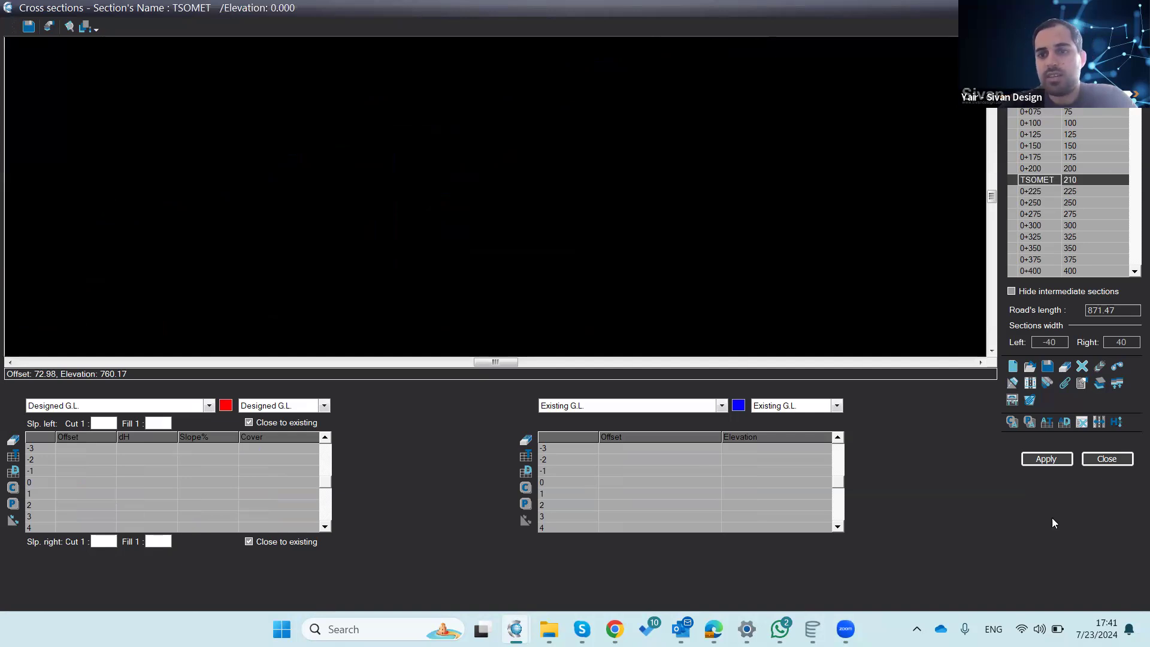
click(1059, 458)
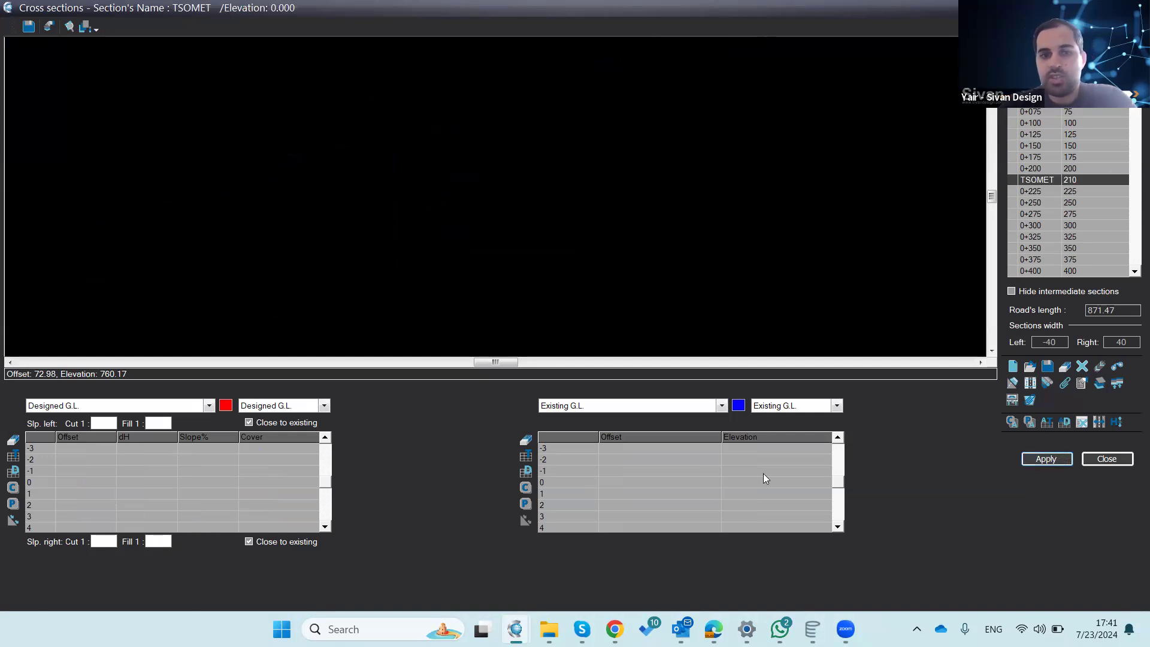
Step: Generate the TSOMET section's existing ground data, compute its design with the All Design table, and close the cross sections
click(525, 458)
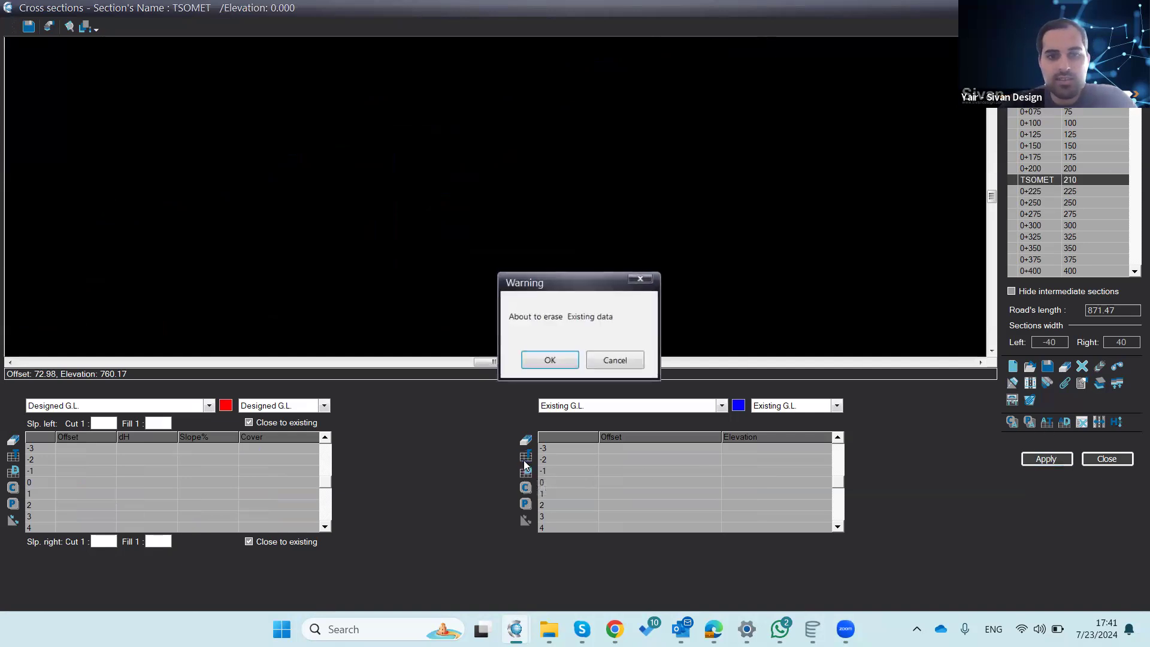
click(547, 360)
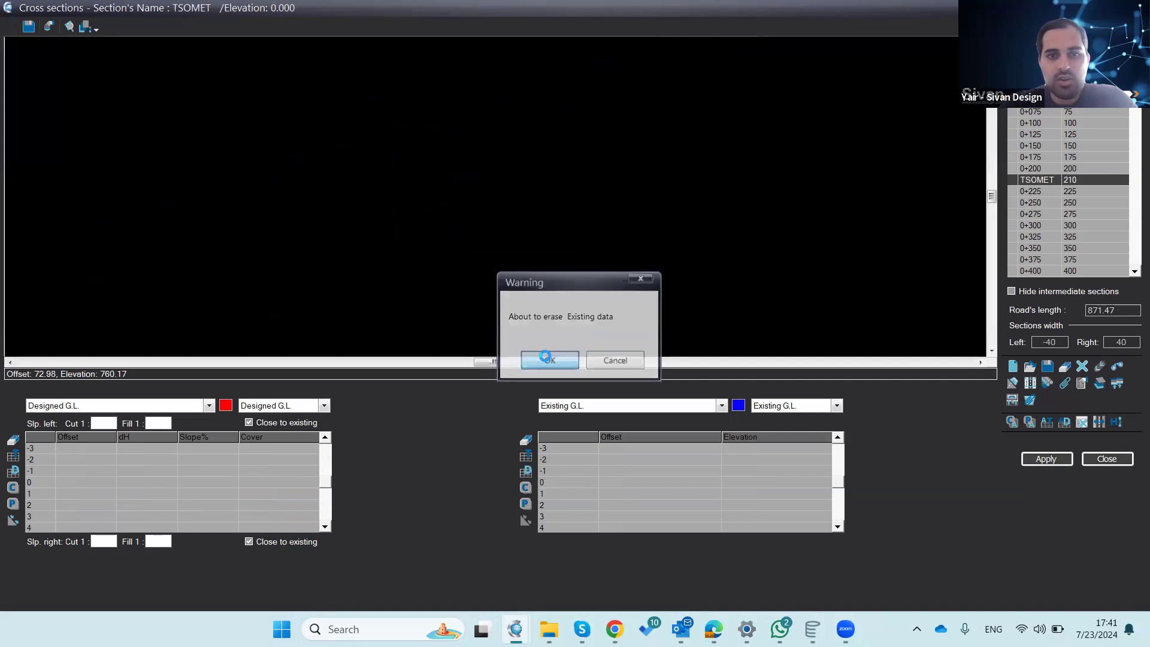
click(1031, 460)
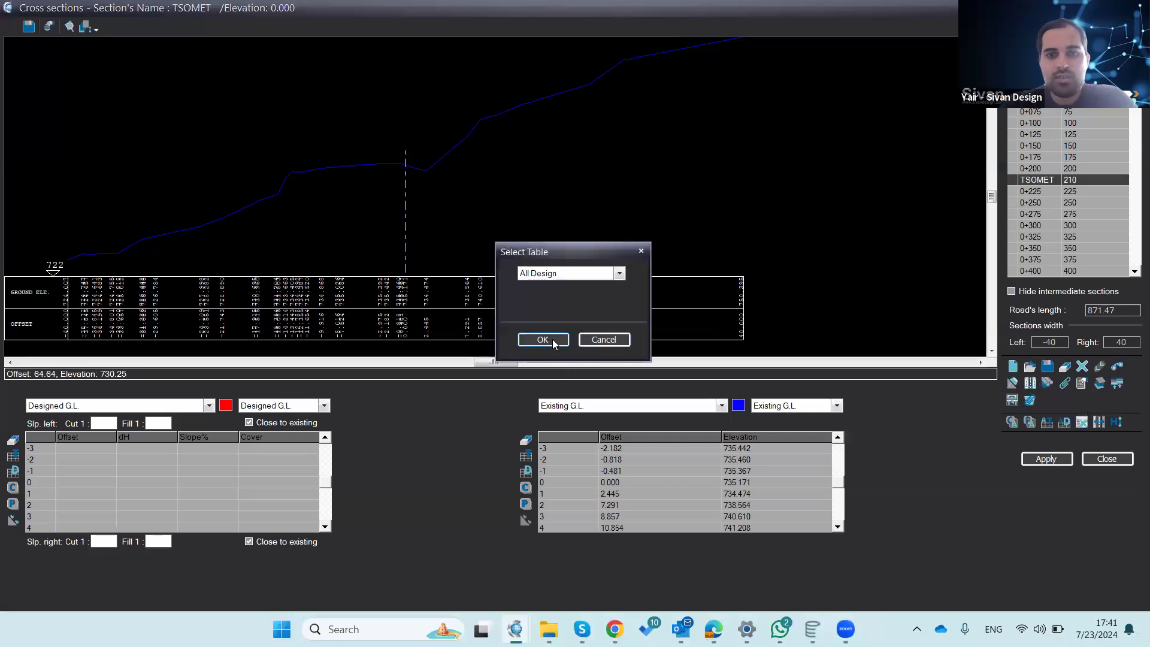
click(543, 339)
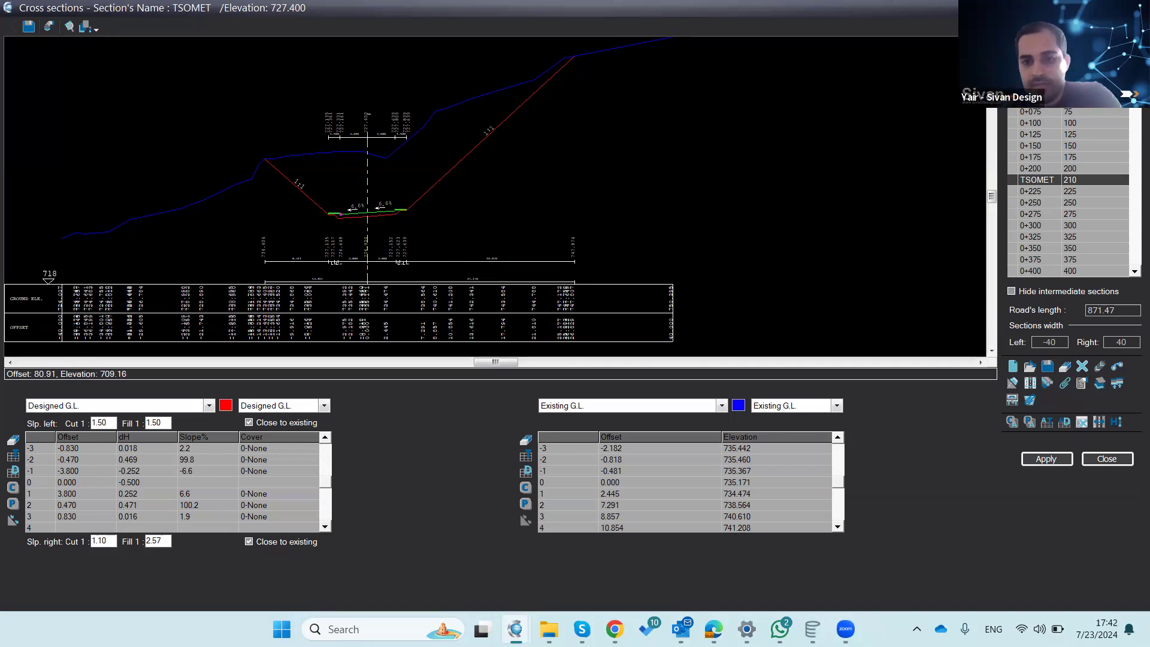
click(1063, 8)
Step: Open Road1's vertical alignment, examine the design centerline and terrain along the profile, and close it
click(305, 30)
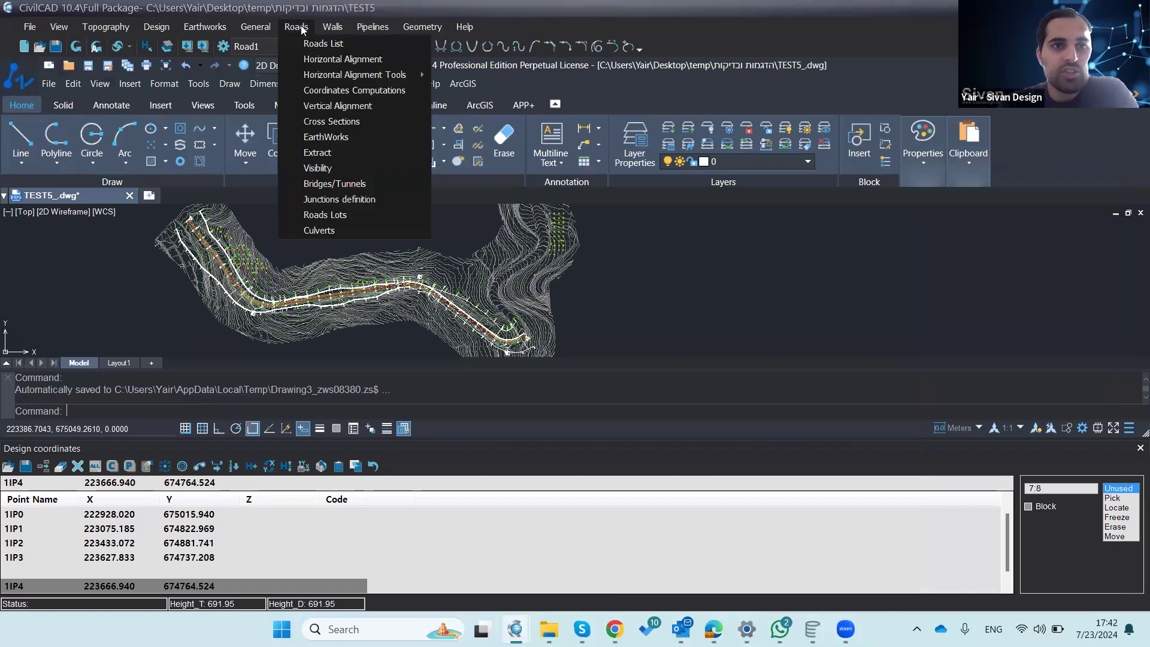
click(333, 107)
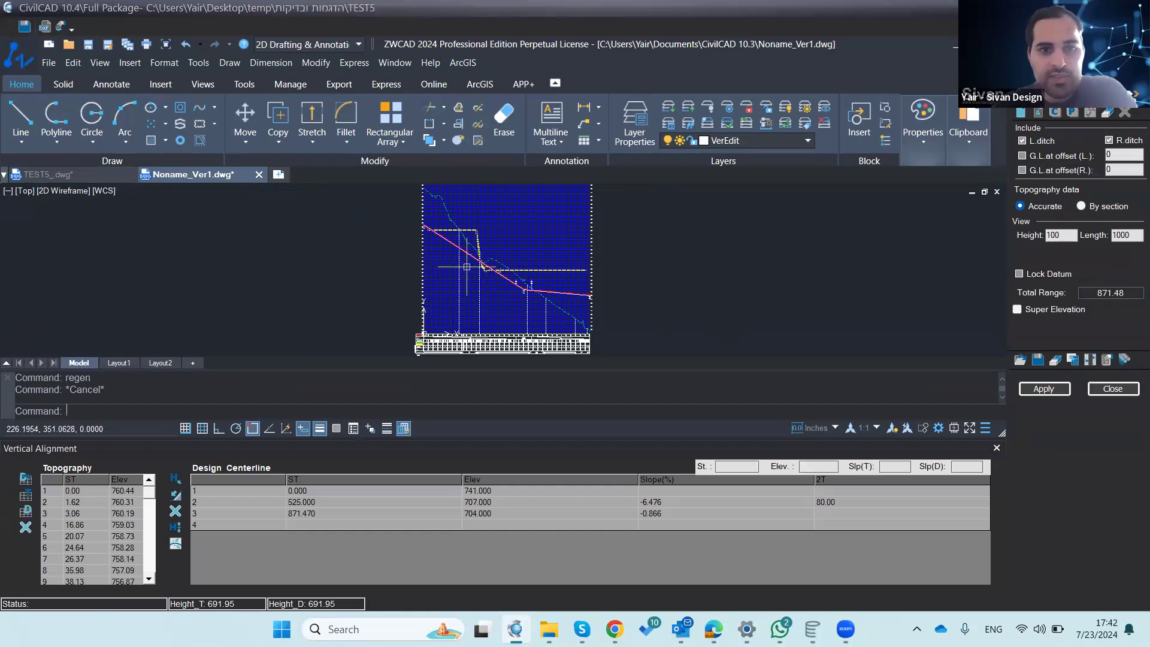
scroll(467, 267, up, 2)
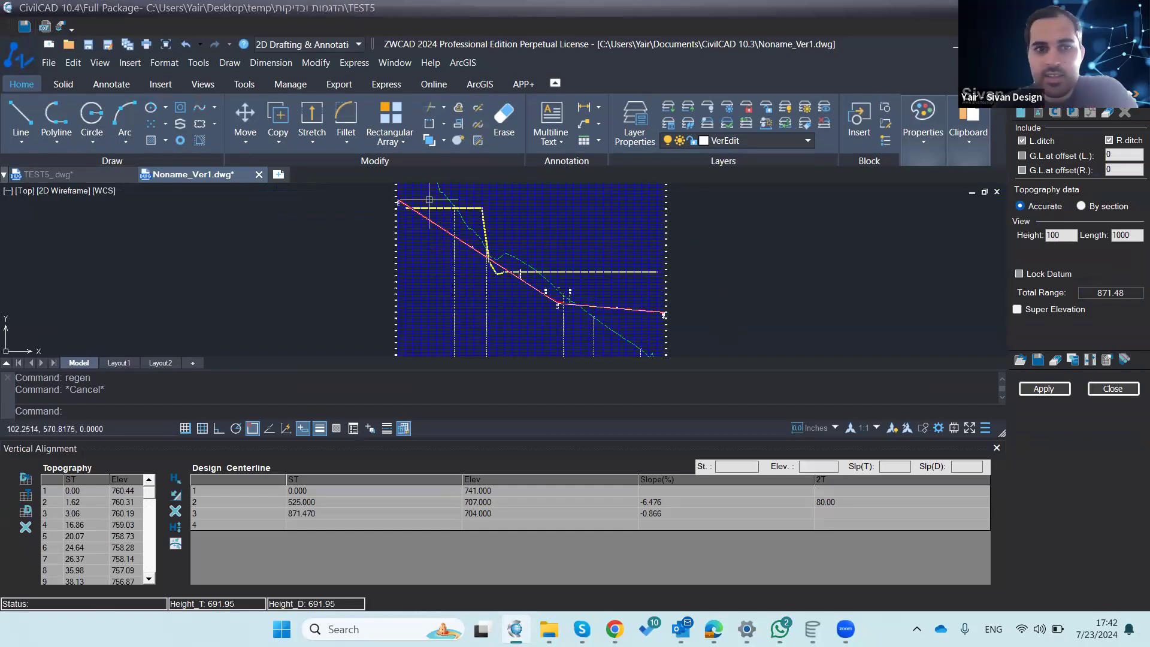
scroll(431, 215, up, 5)
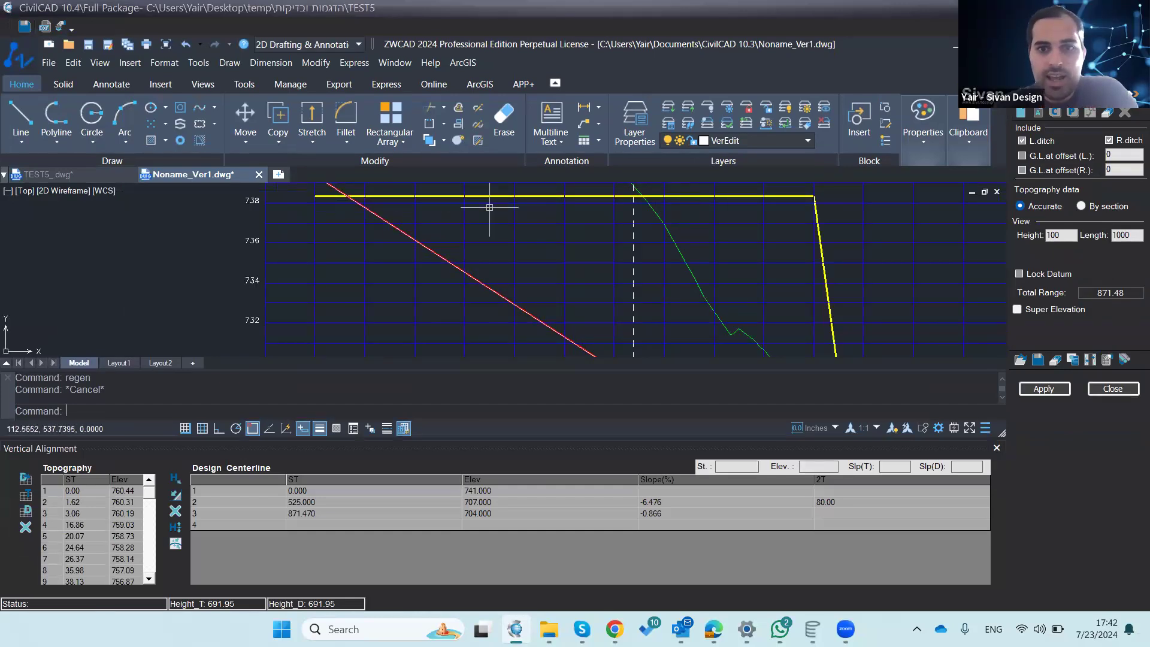
scroll(451, 215, down, 8)
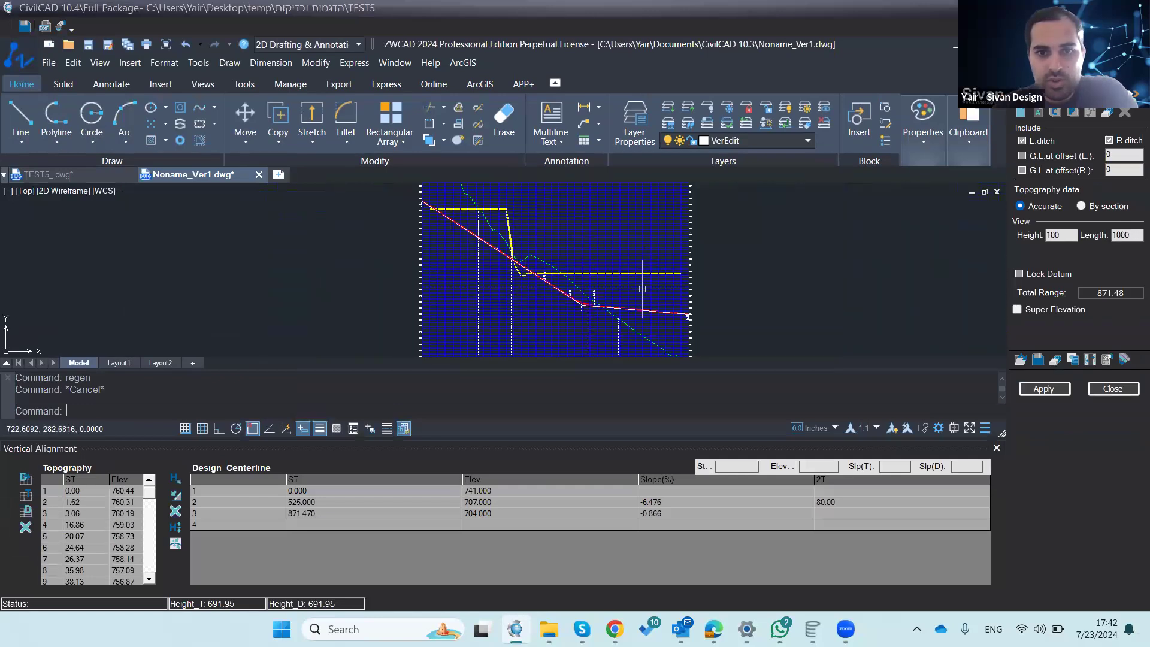
scroll(642, 289, up, 3)
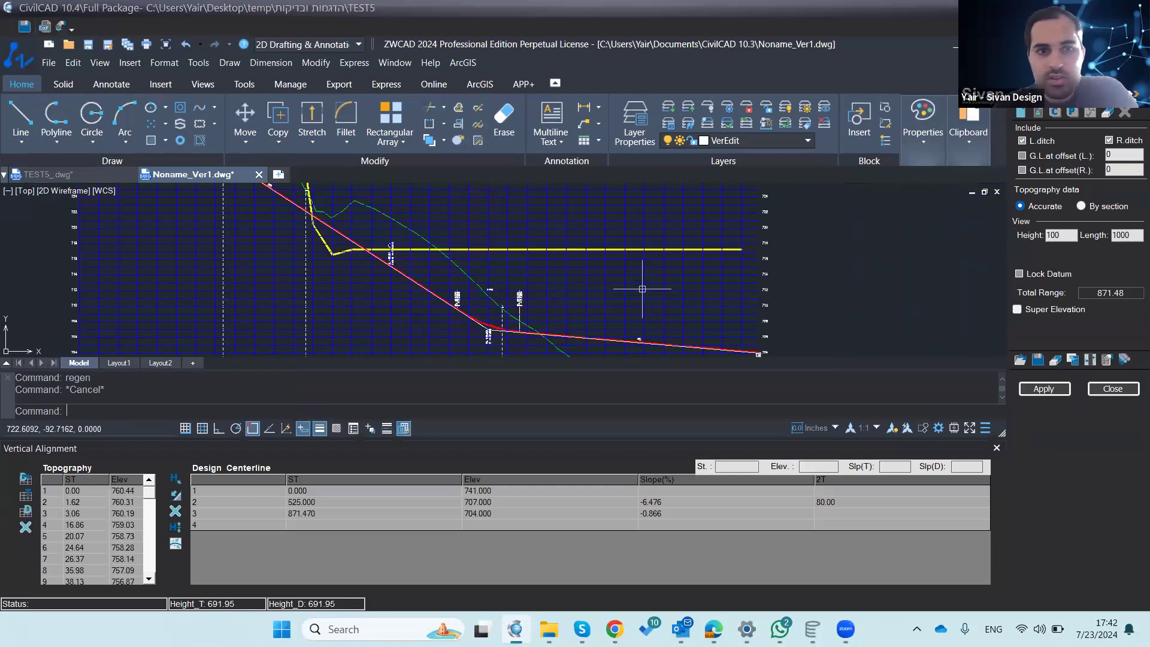
scroll(638, 256, down, 3)
click(639, 254)
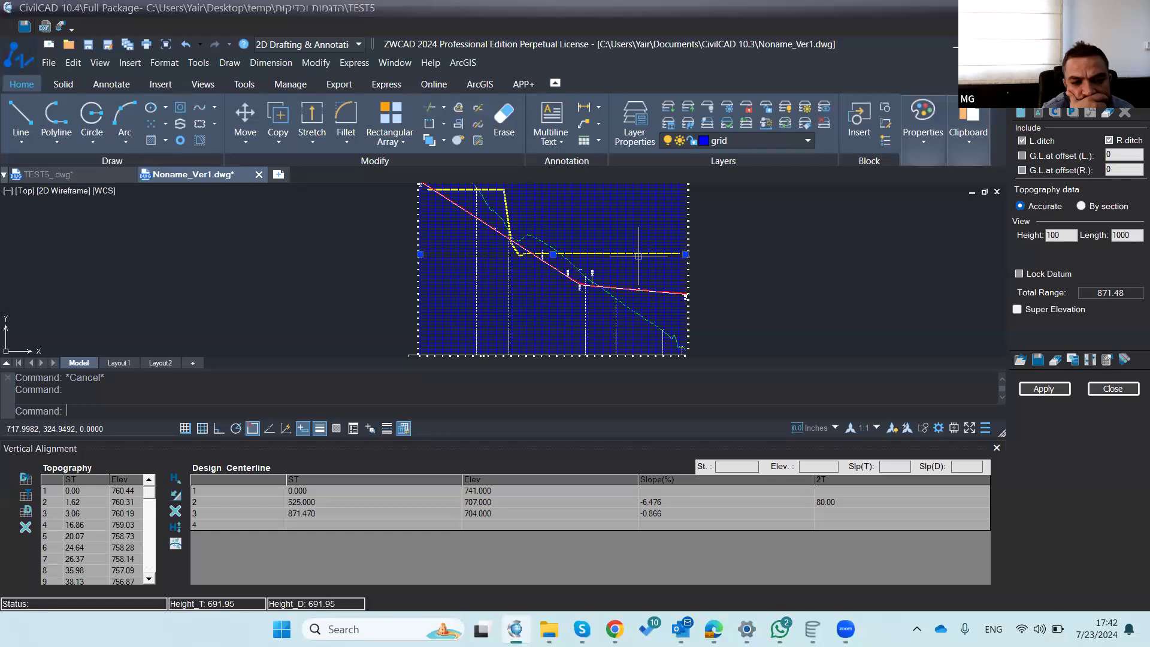
key(Escape)
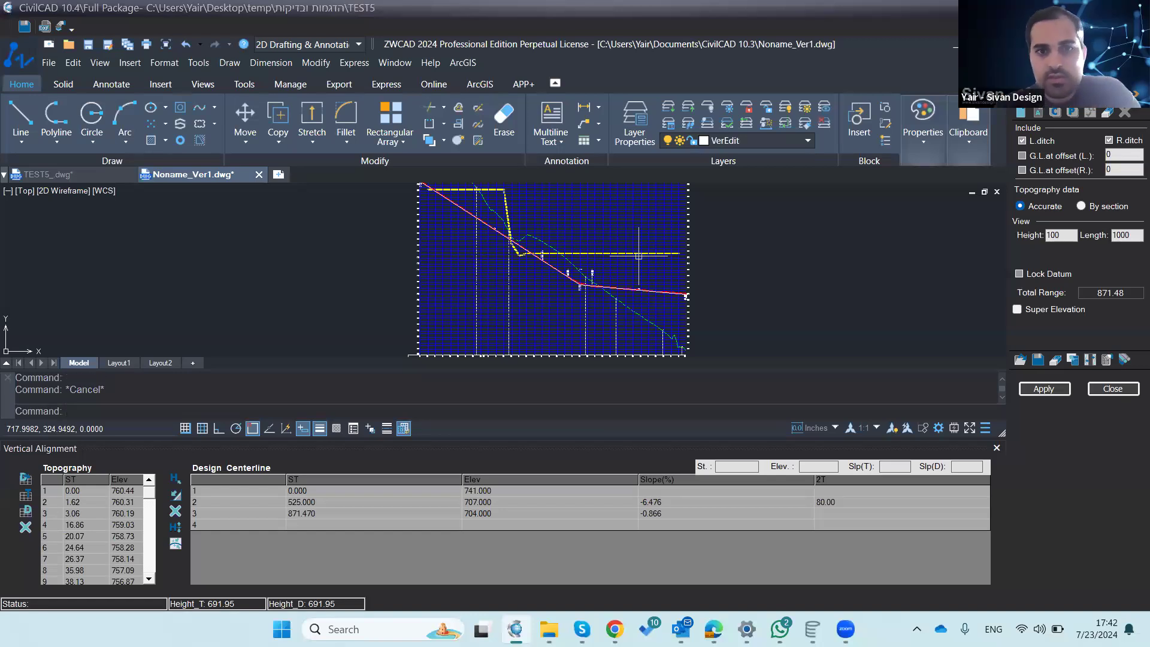
scroll(638, 256, down, 2)
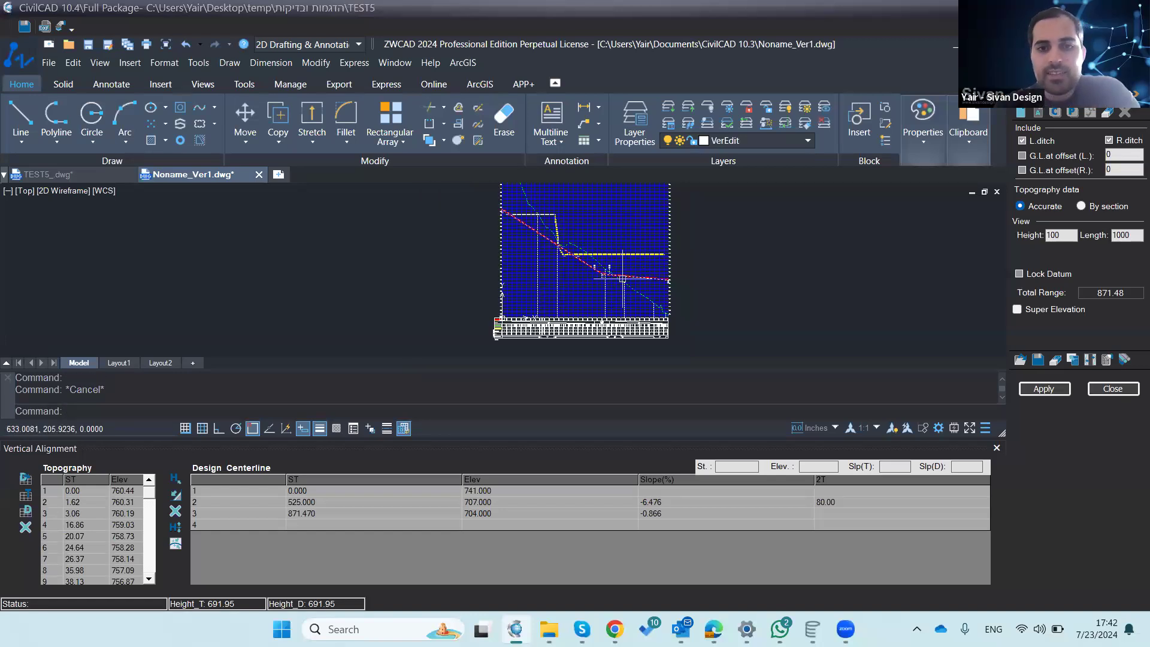
scroll(622, 279, up, 4)
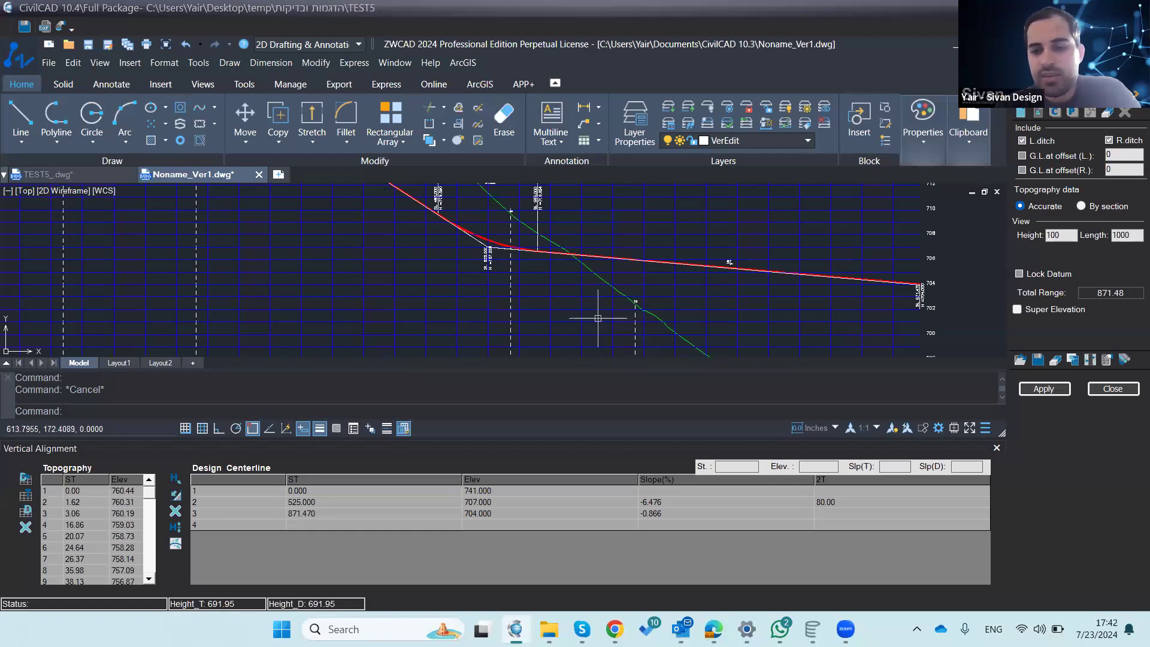
click(1102, 390)
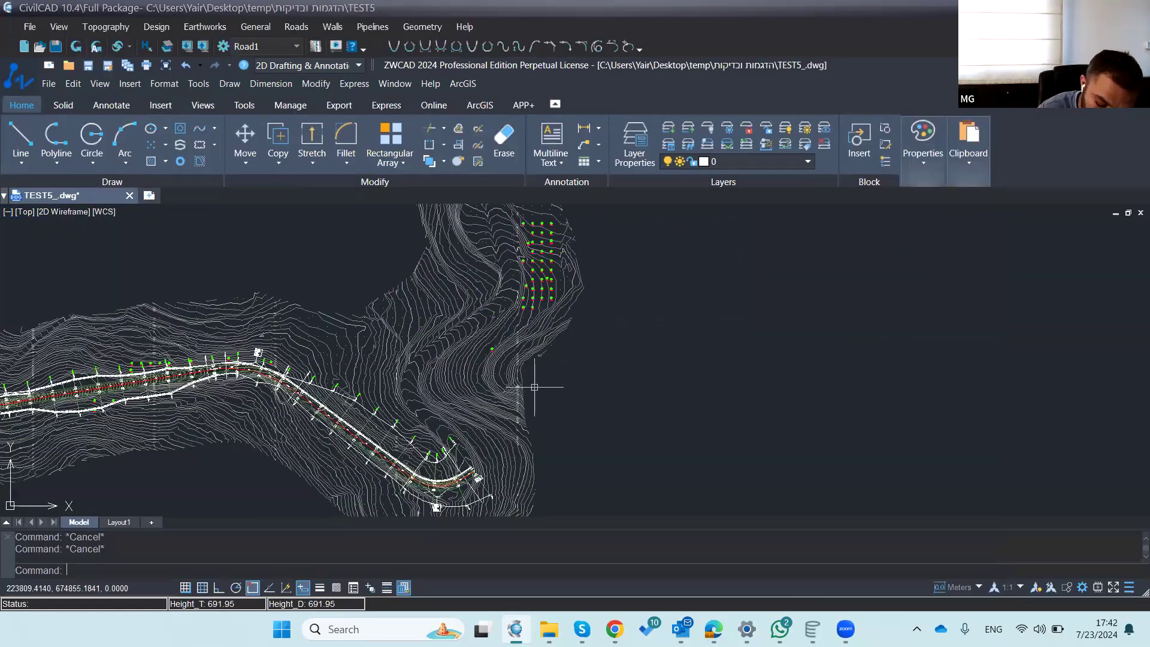
Step: Inspect Road1 in plan, open its cross sections to locate the option for getting references by layers, and close them
scroll(546, 382, down, 2)
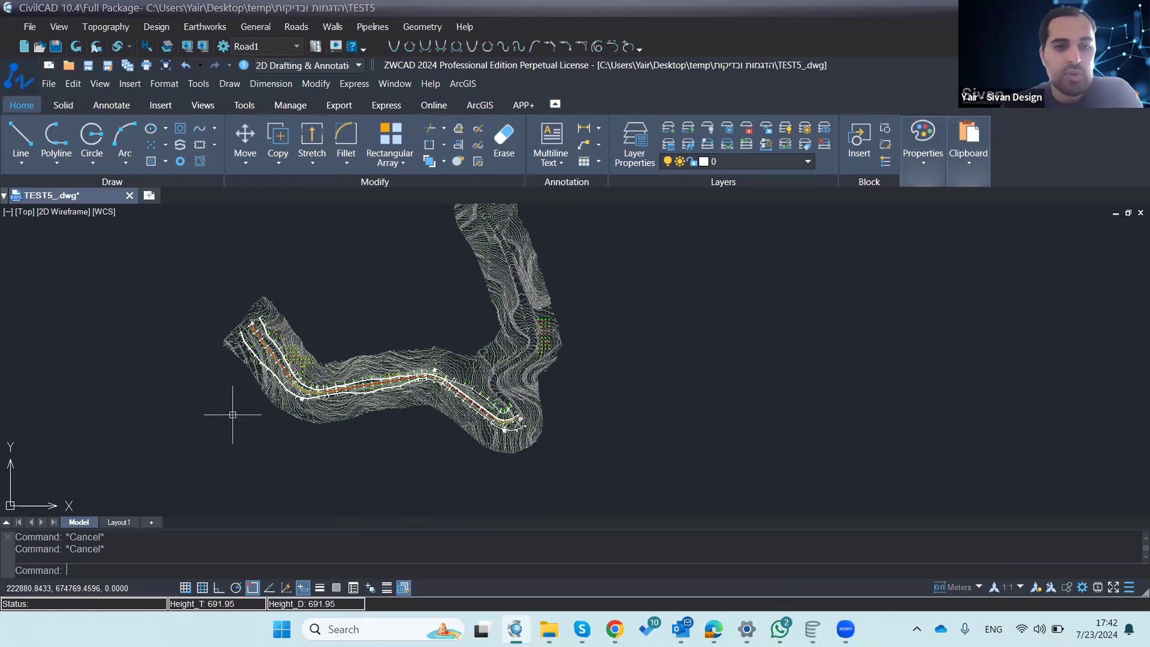
scroll(268, 355, up, 5)
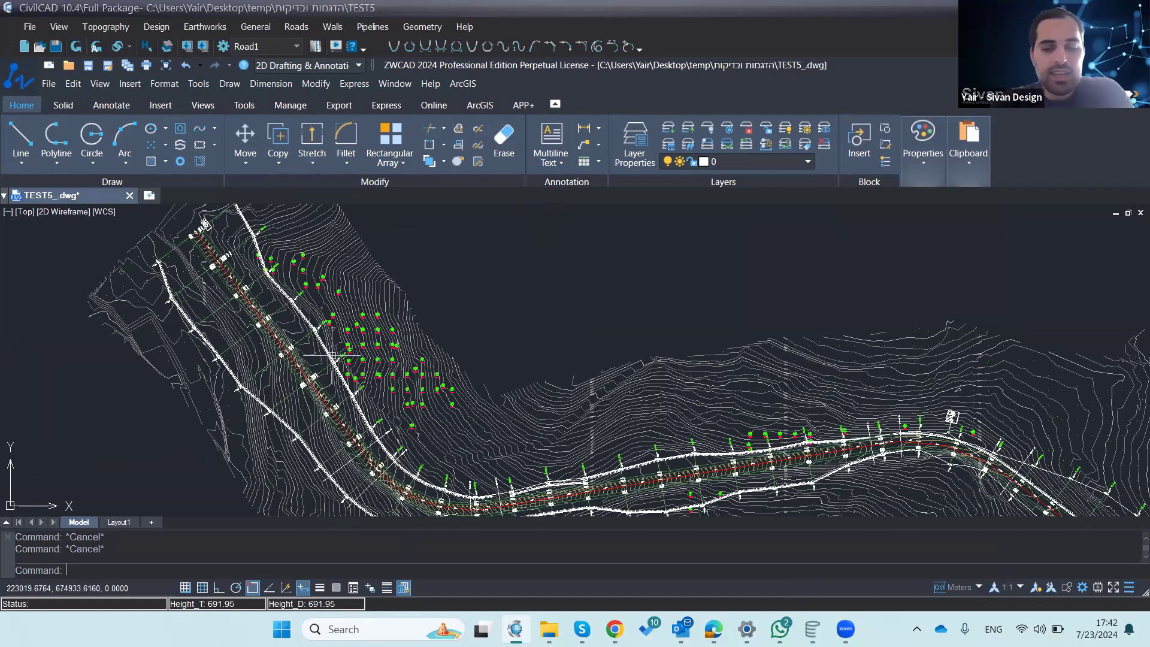
click(296, 27)
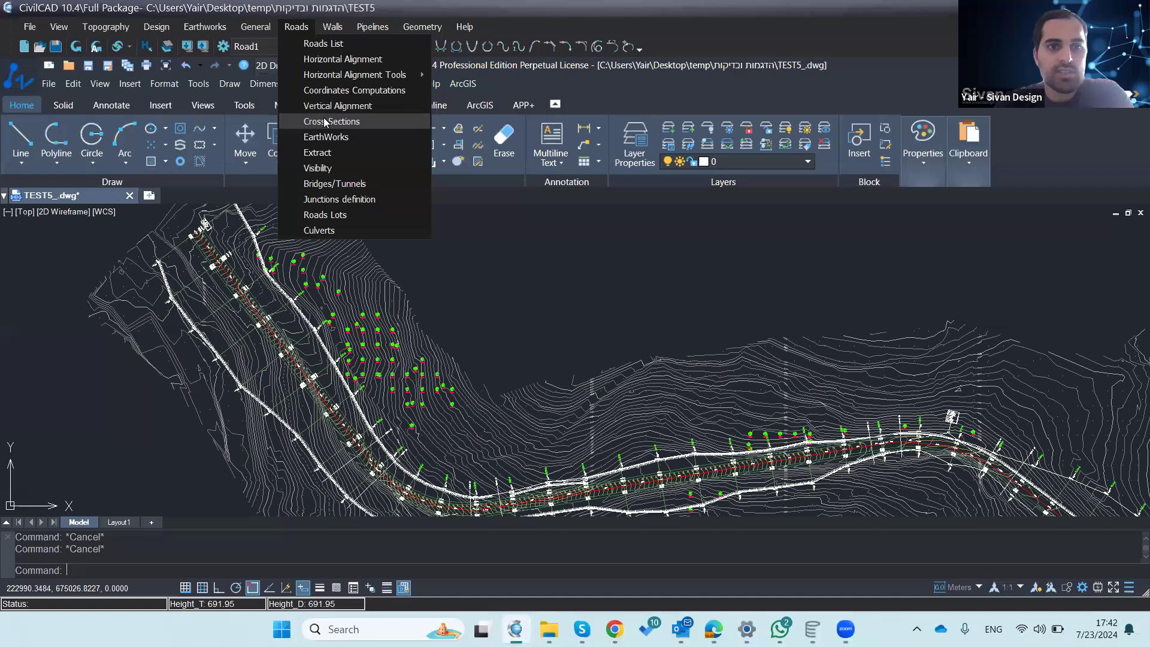
click(323, 122)
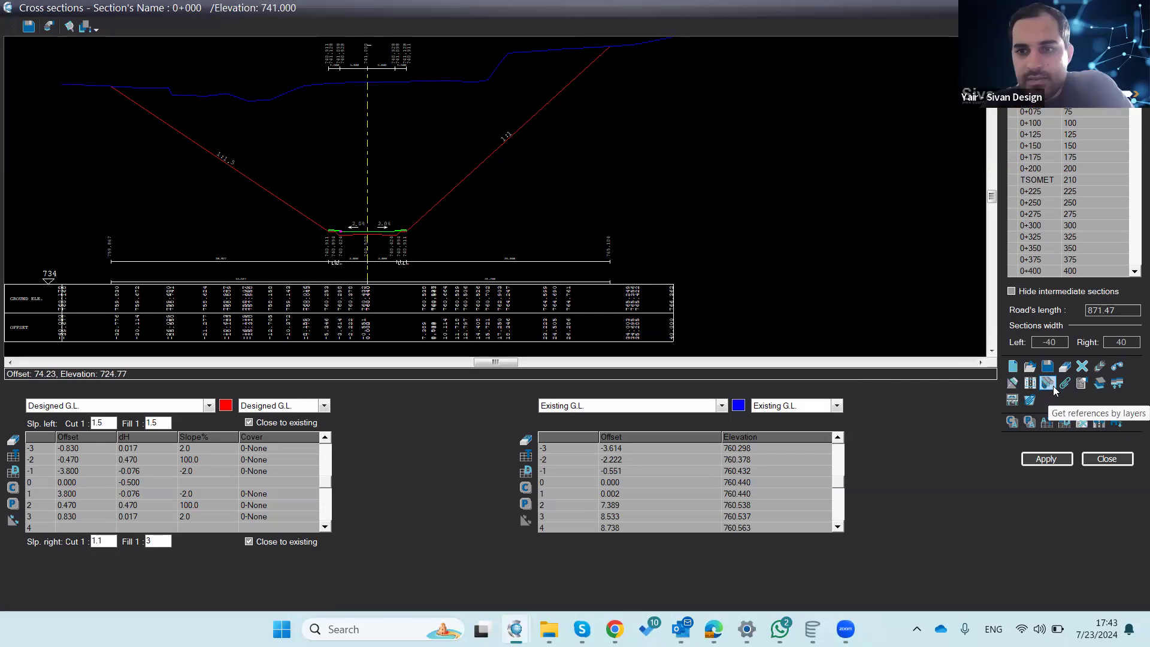
click(1108, 460)
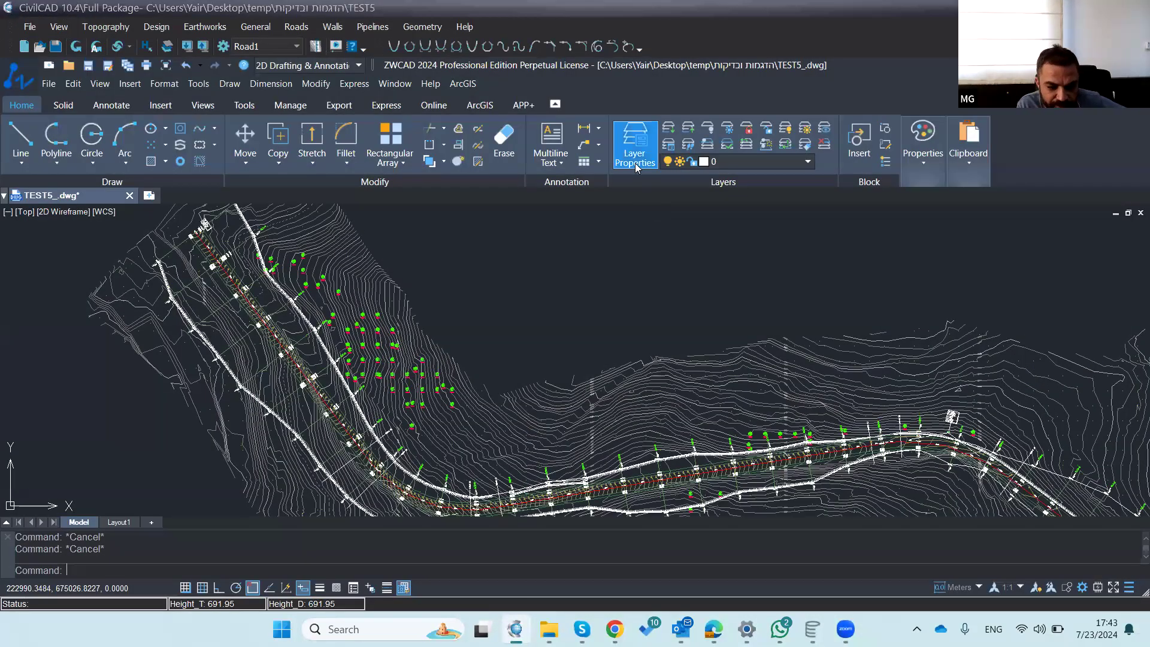
Step: Add a new layer with the default name, set its color to index 150, and close the layer manager
click(636, 162)
click(362, 101)
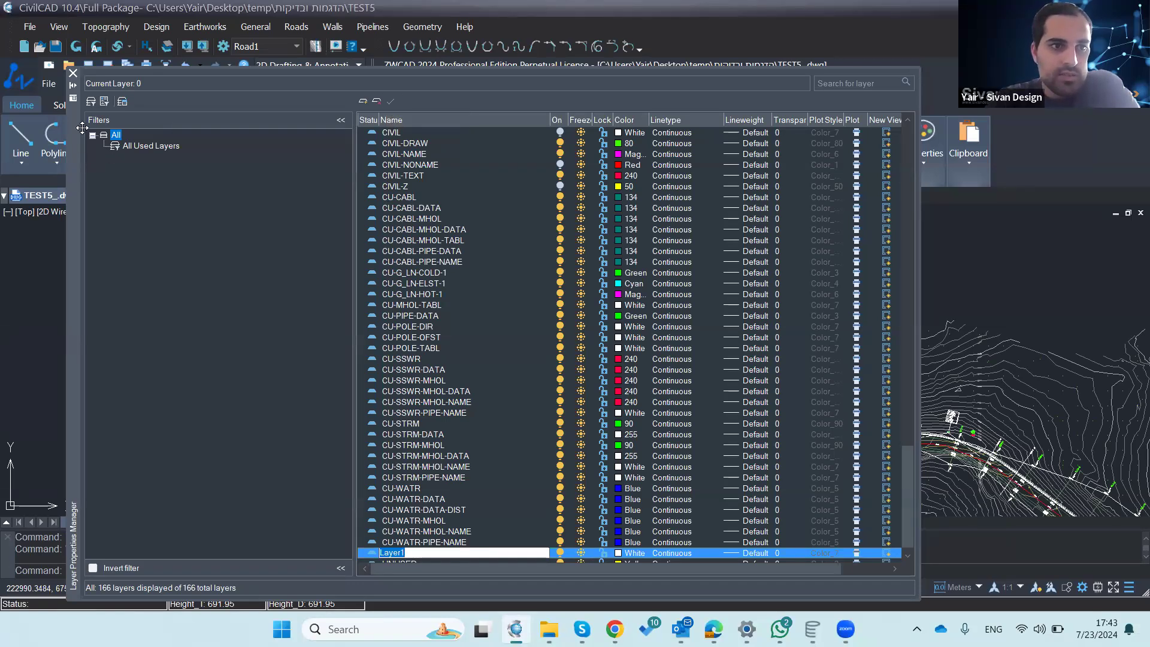
drag(78, 160, 91, 105)
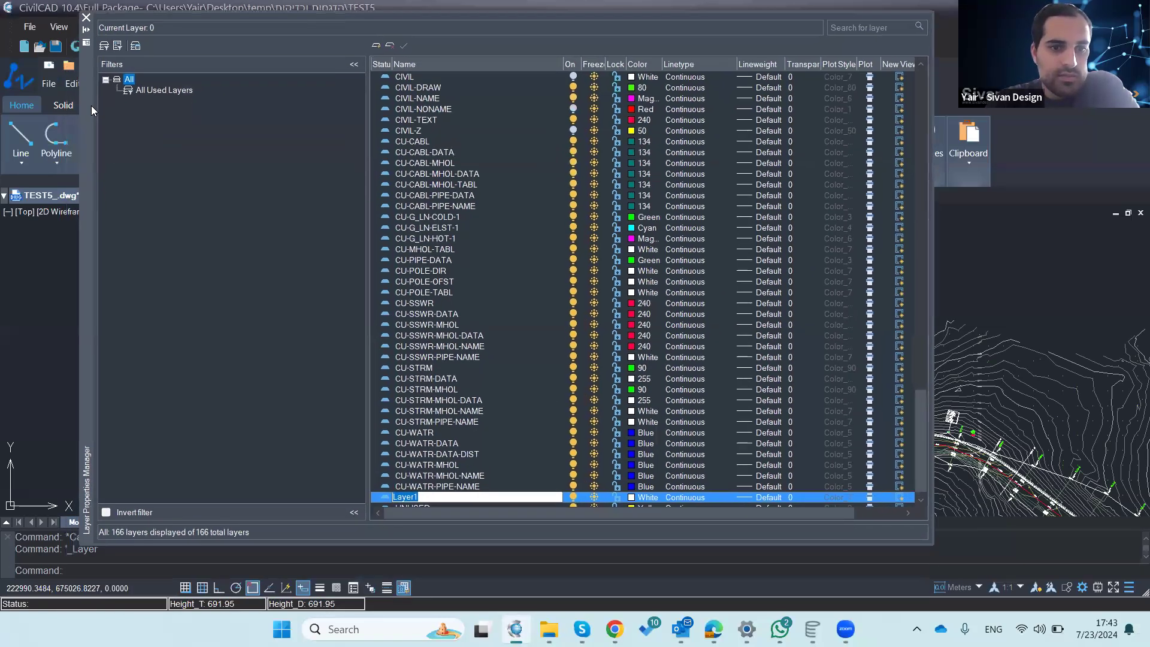
click(631, 497)
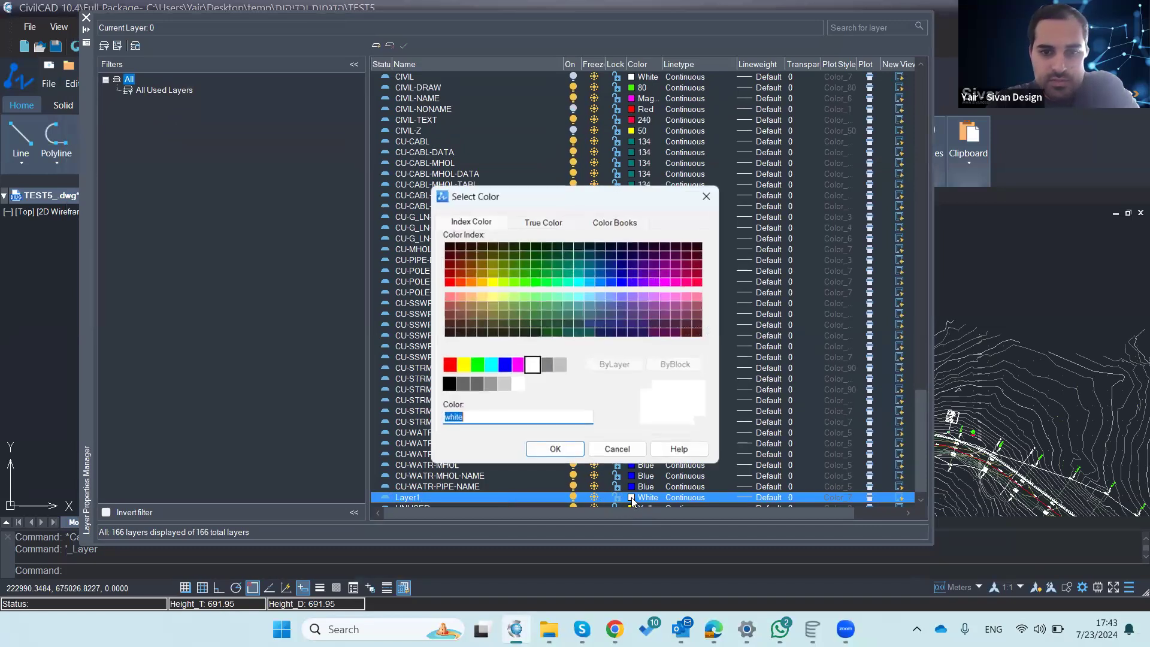
click(546, 273)
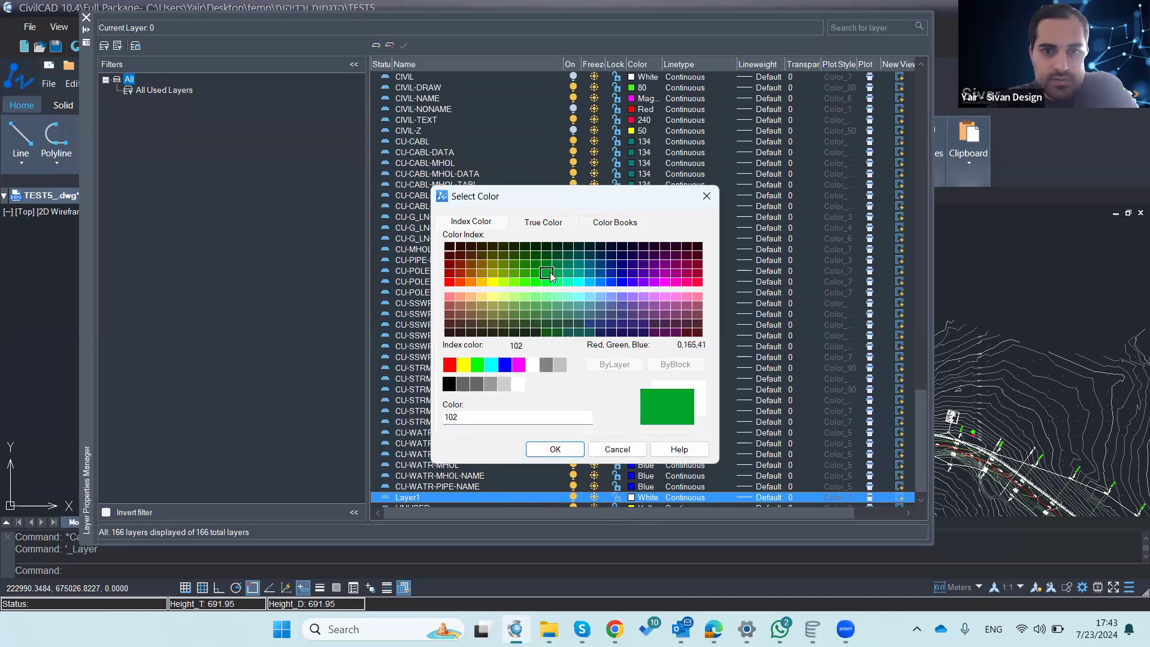
click(621, 282)
click(603, 285)
click(542, 450)
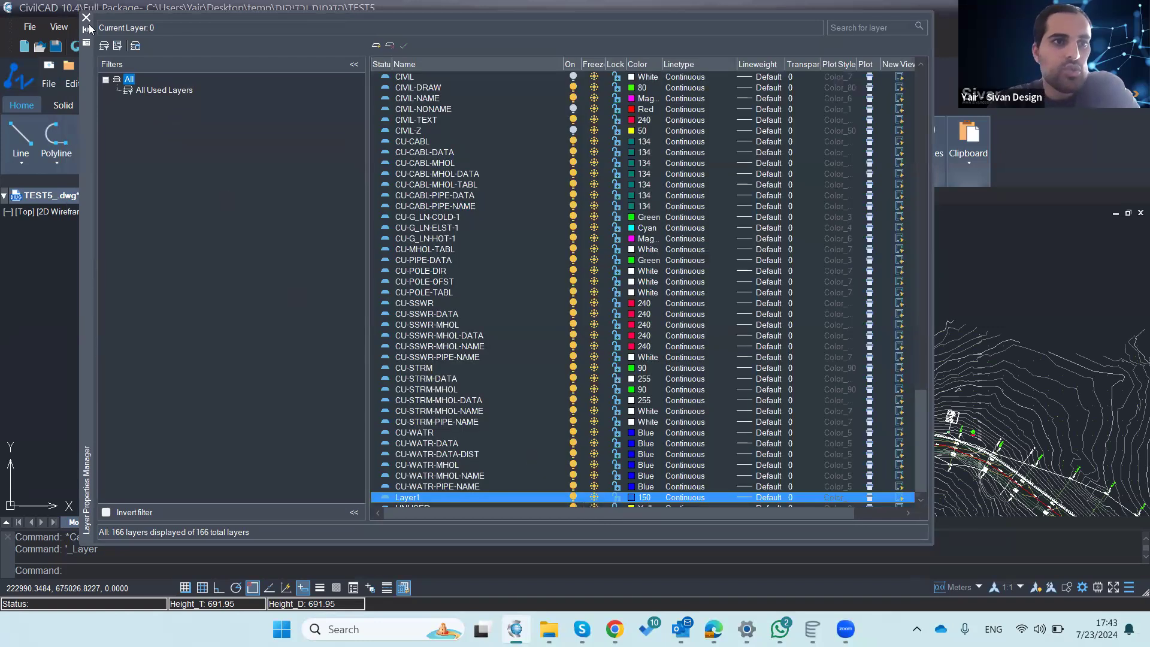
click(86, 18)
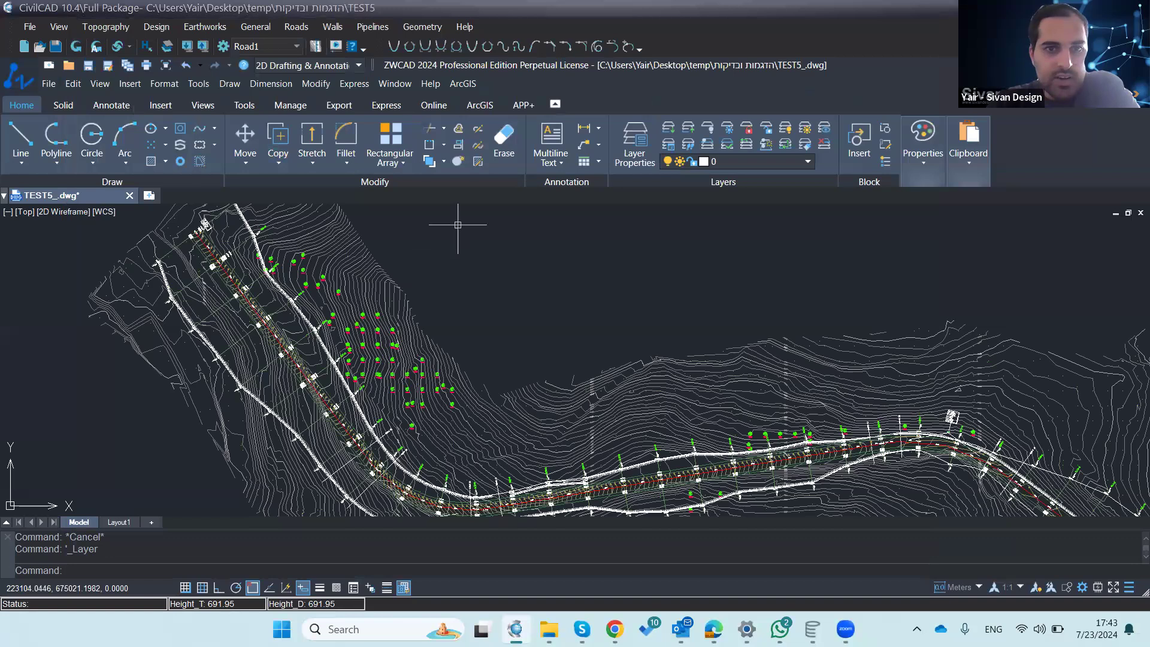
Step: Make Layer1 the current layer
scroll(539, 211, down, 2)
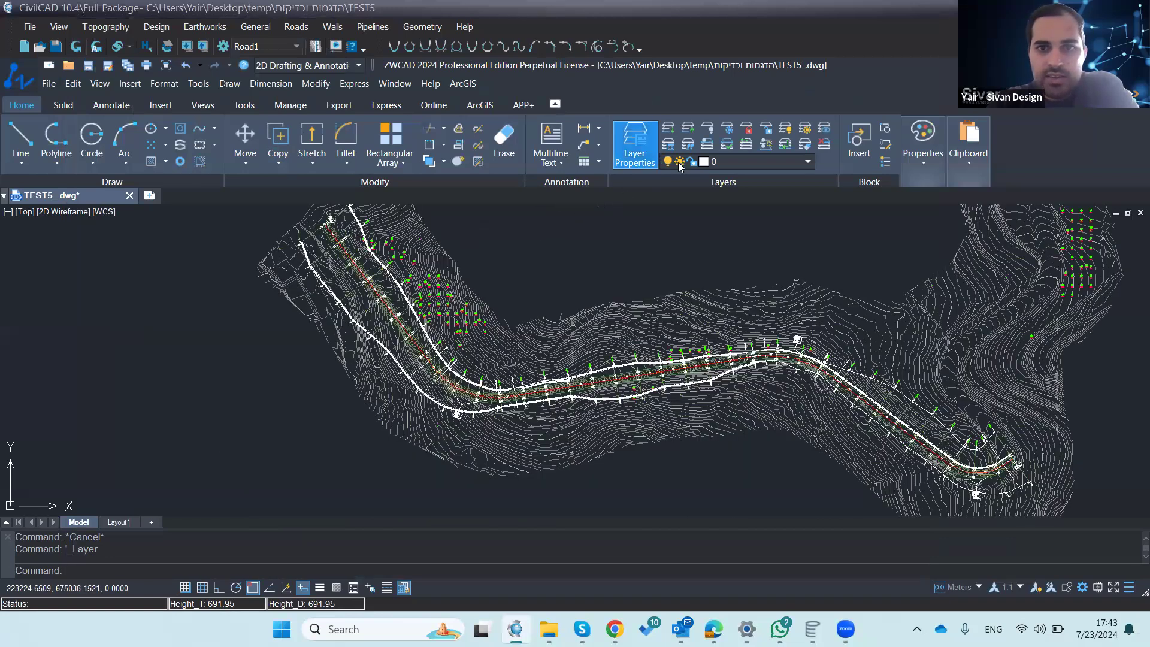
click(723, 170)
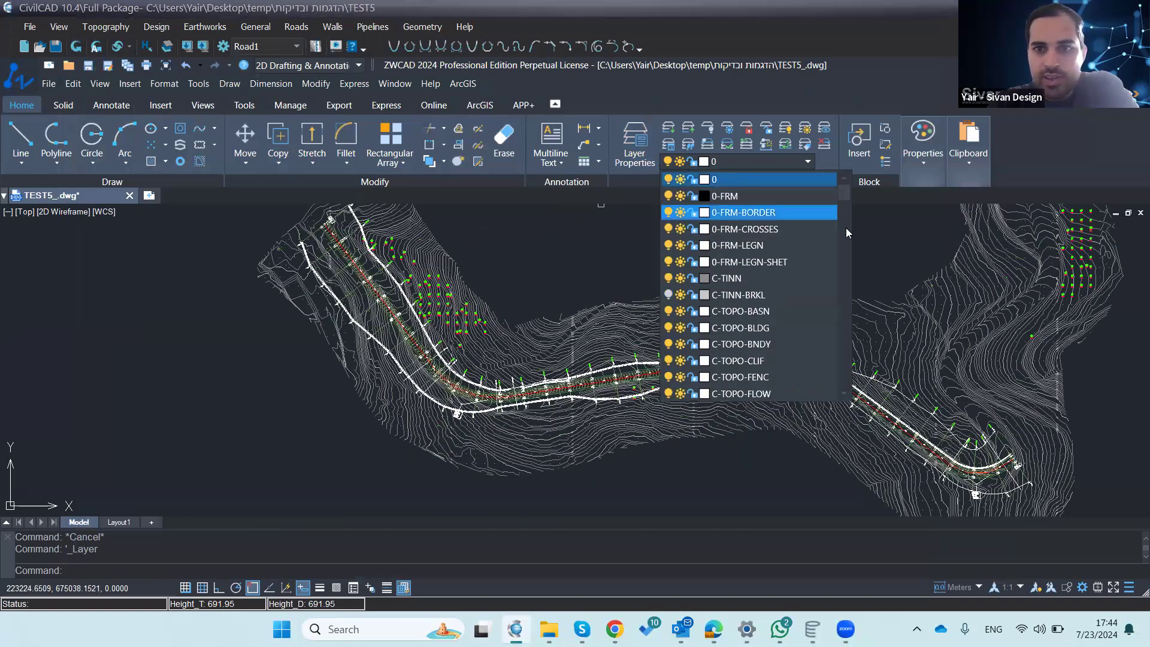
scroll(847, 231, down, 5)
scroll(847, 231, down, 4)
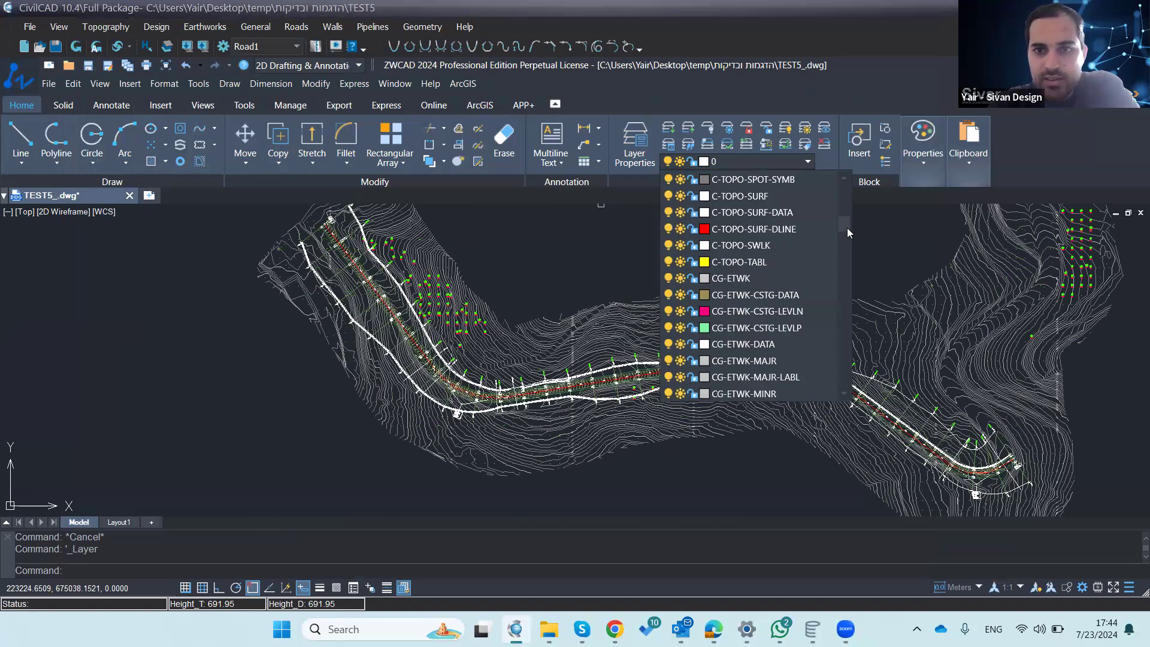
drag(846, 223, 864, 392)
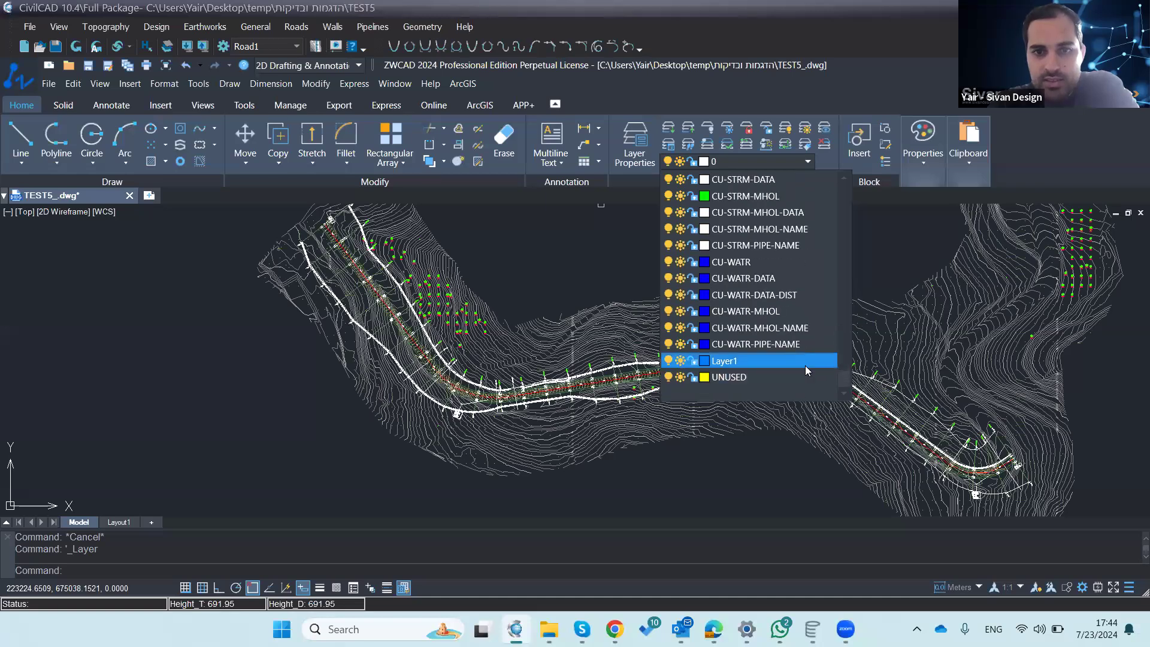
click(805, 363)
Step: Draw a two-segment polyline on Layer1 along the road's southwest side, from near its start to past the first bend
click(57, 139)
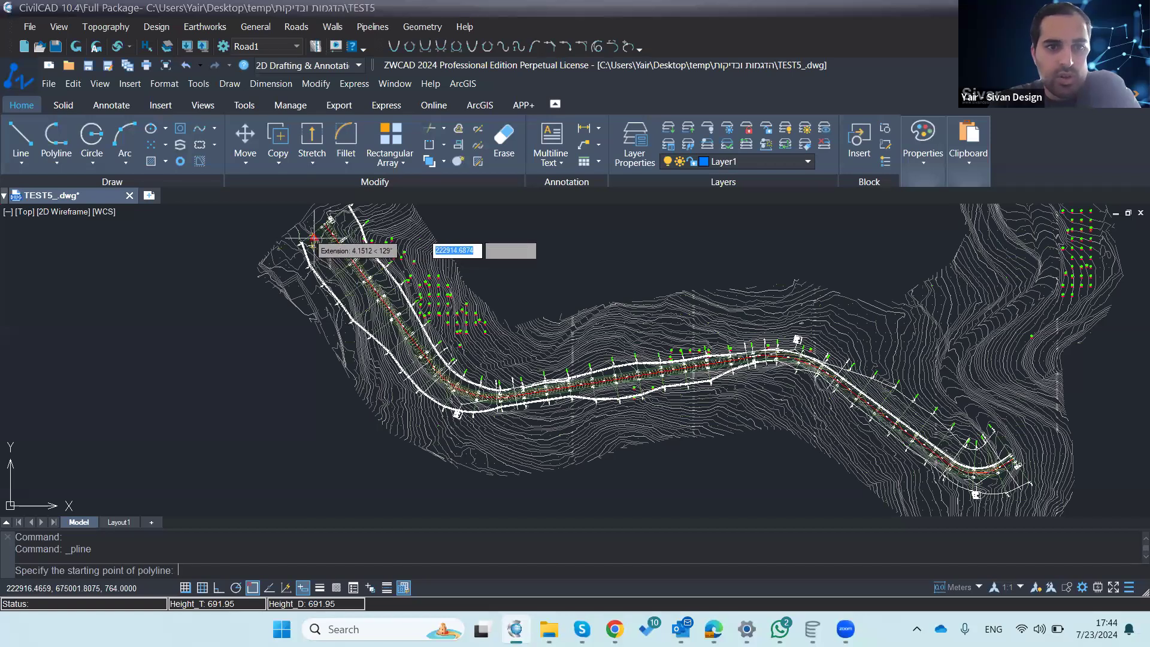
click(313, 239)
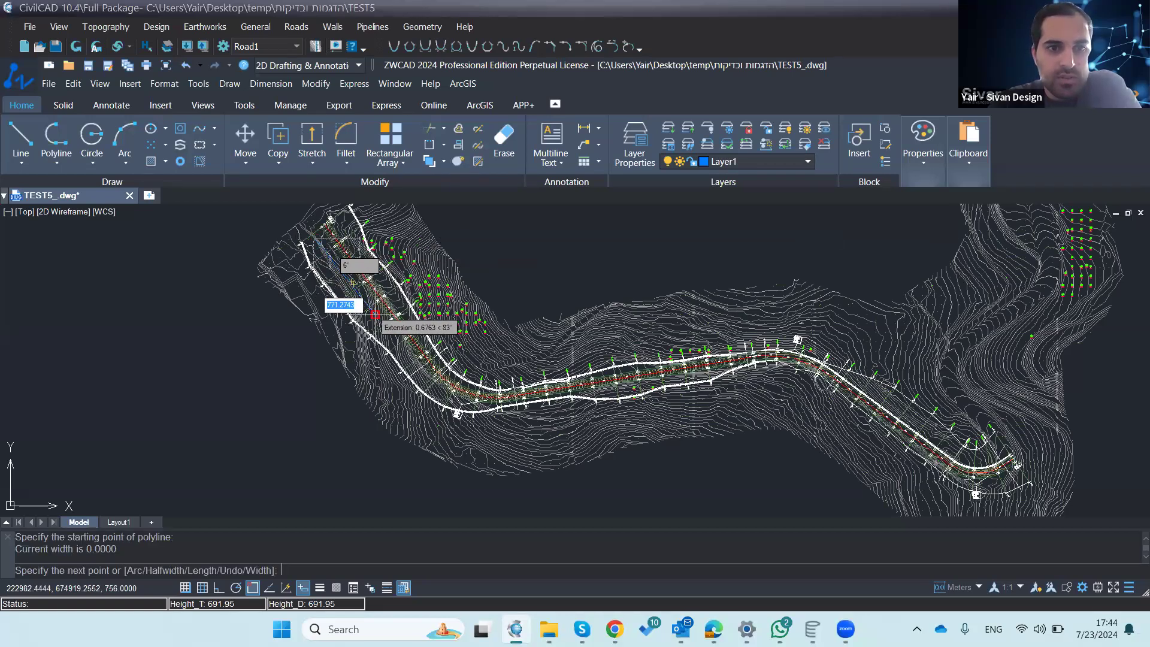
click(440, 399)
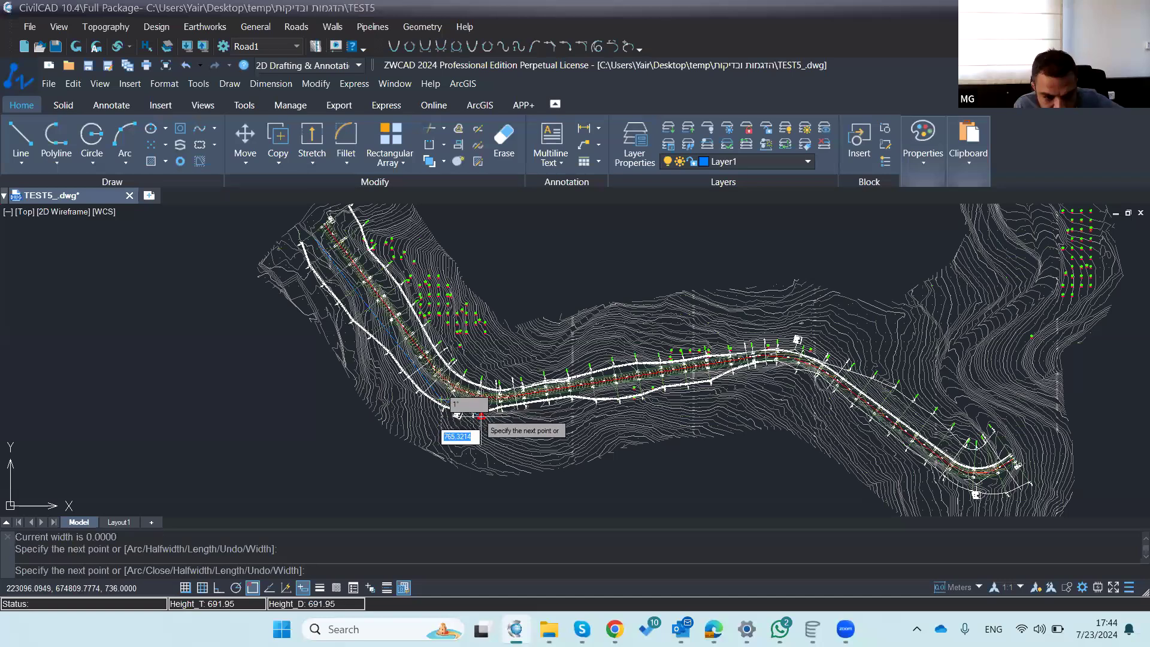
click(622, 400)
key(Return)
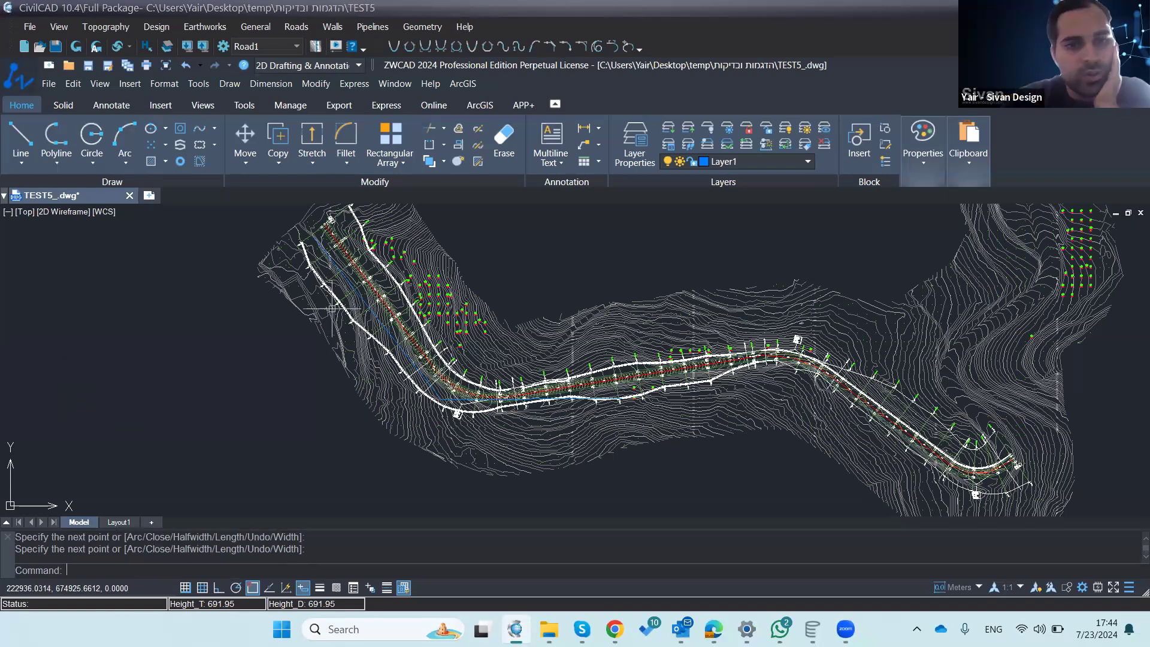
scroll(371, 295, up, 3)
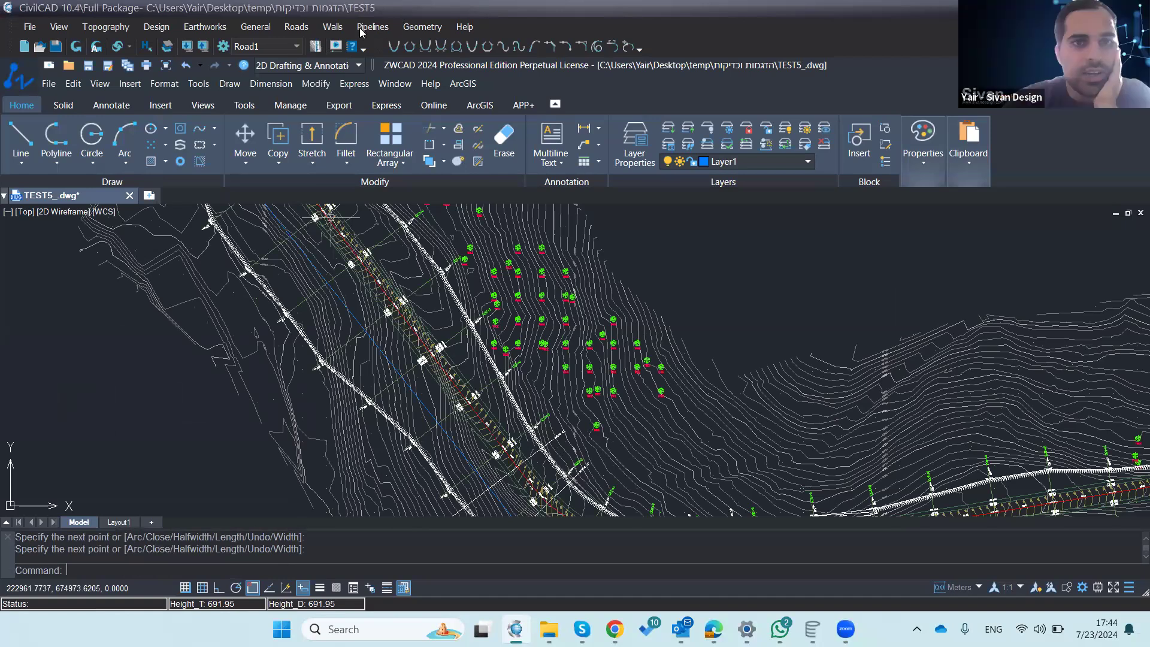
Step: Open Road1's cross sections and start getting references by layers, keeping the road in plan visible beside the References dialog
click(296, 27)
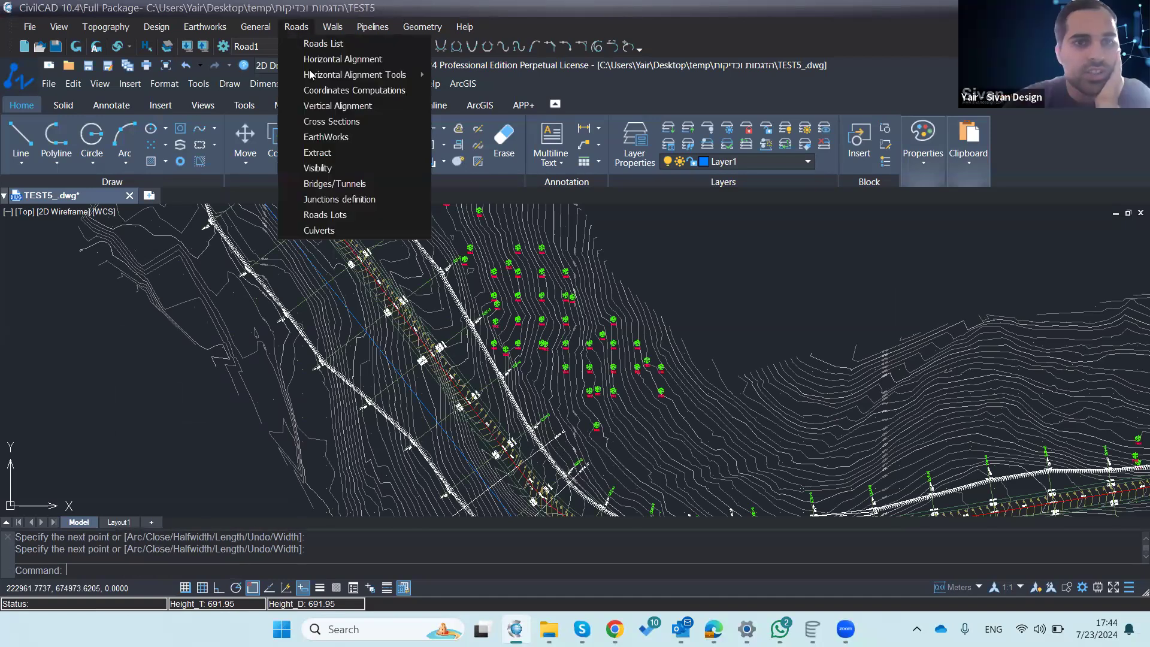
click(332, 126)
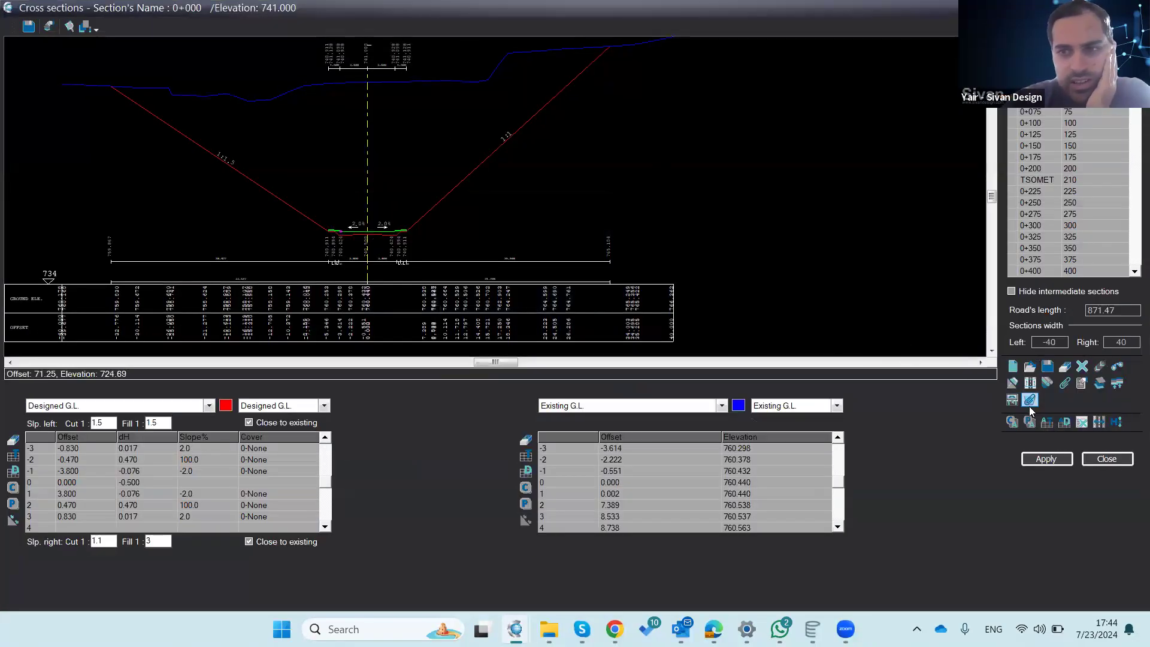
click(1047, 384)
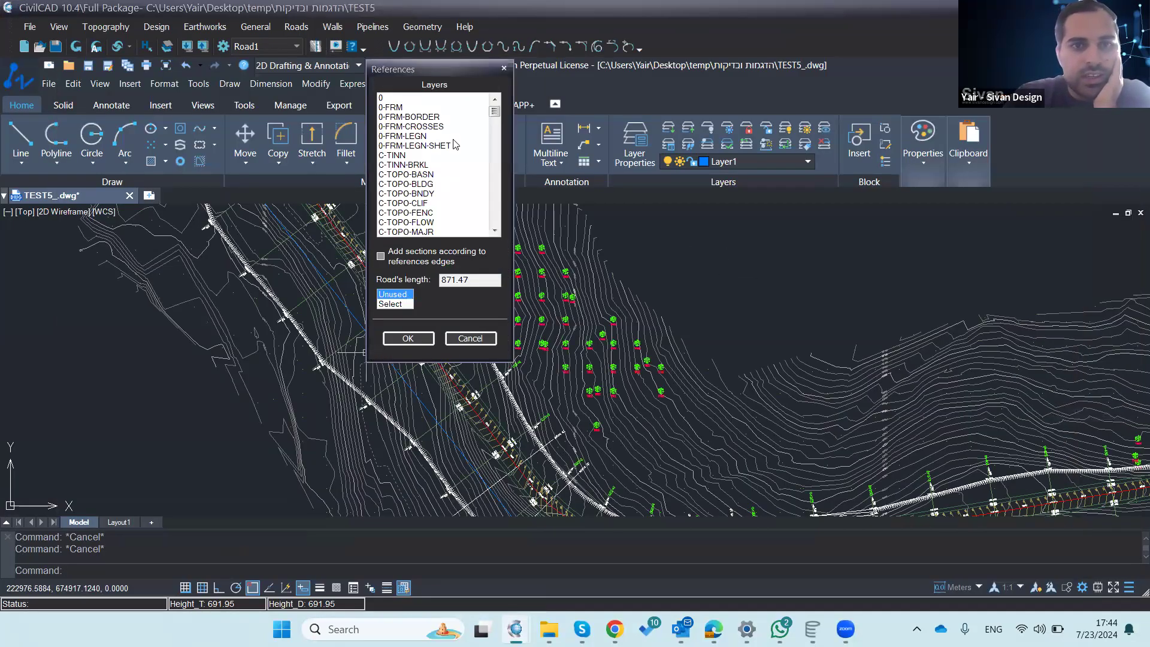
drag(470, 67, 780, 70)
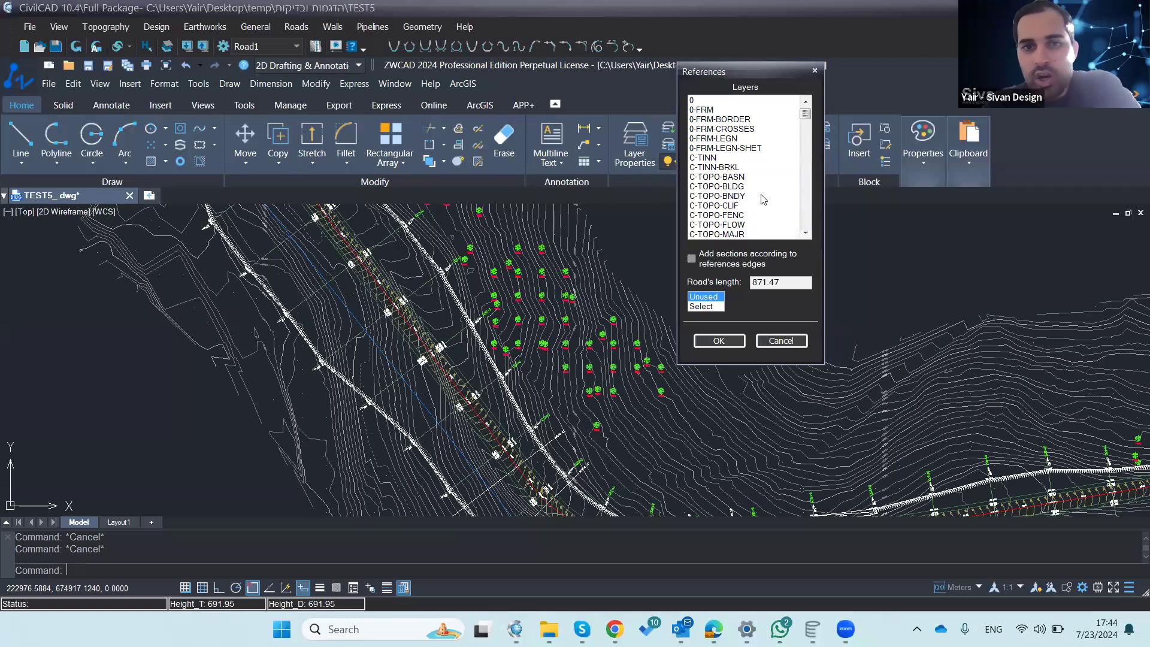
Step: Choose Layer1 as the reference layer by selecting the blue polyline in the drawing, run the scan, and return to the cross sections
click(707, 306)
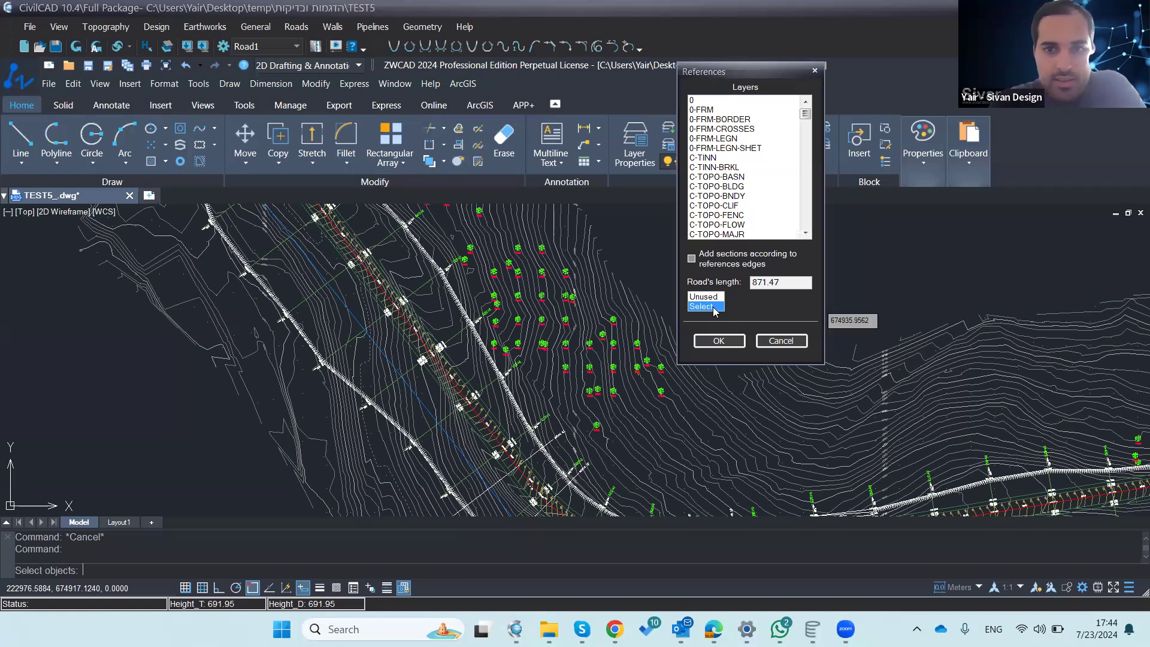
click(384, 354)
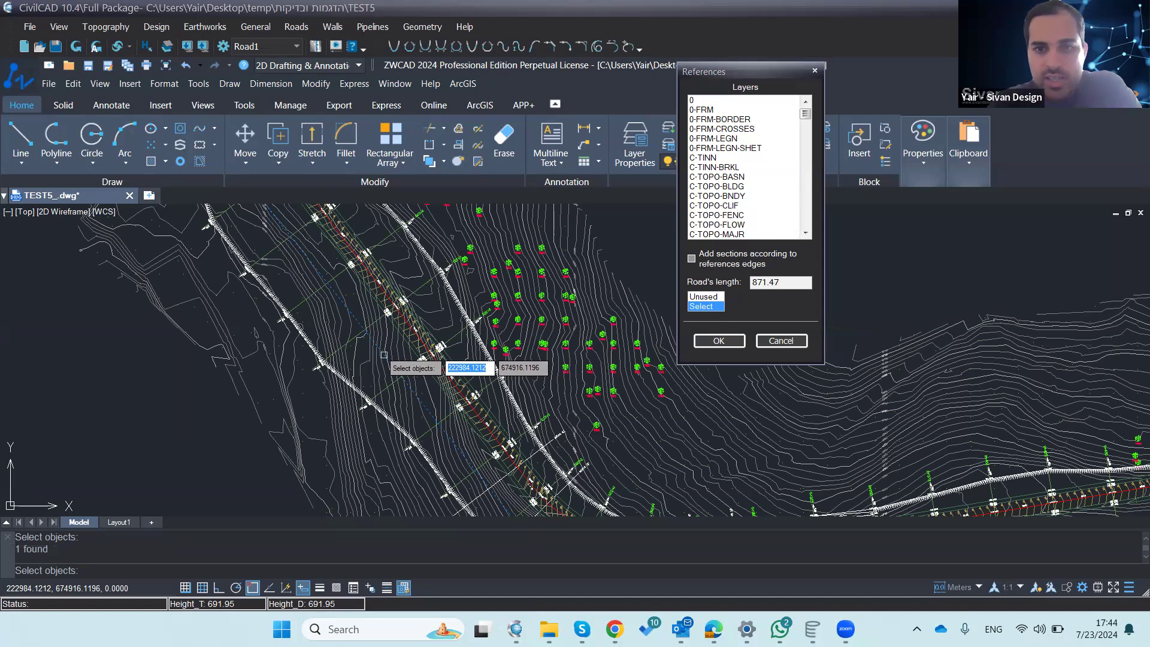
key(Return)
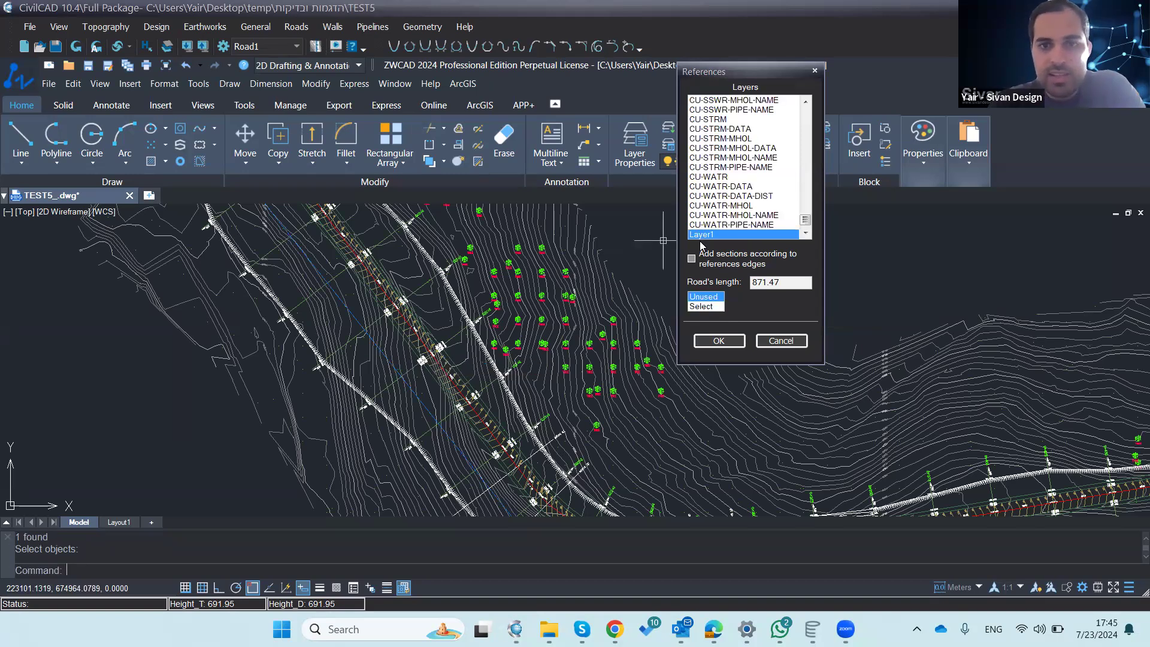
click(727, 342)
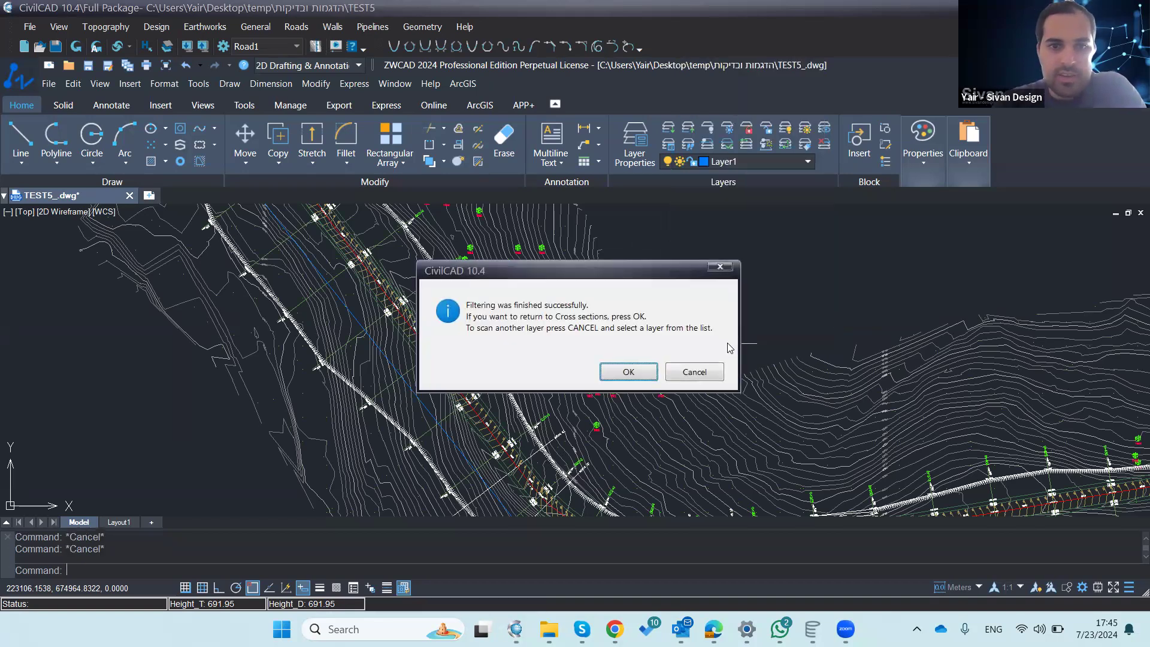
click(629, 373)
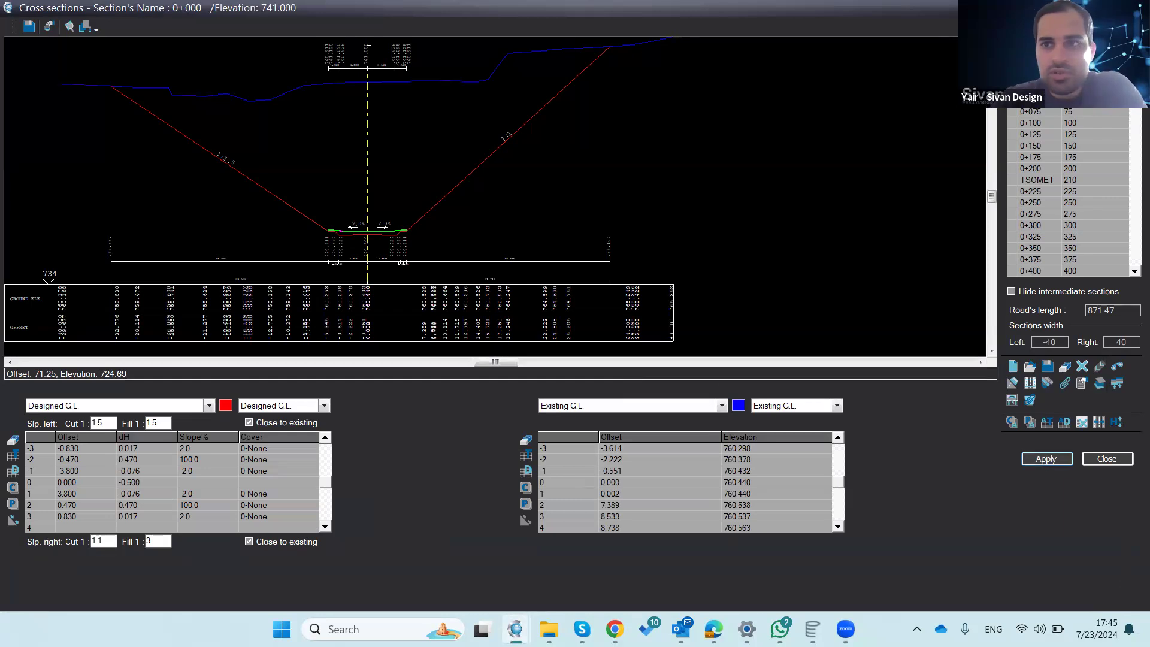
Step: Examine where the Layer1 reference line falls in the cross sections, comparing 0+000 and 0+025 with sections further along through 0+225
click(1031, 89)
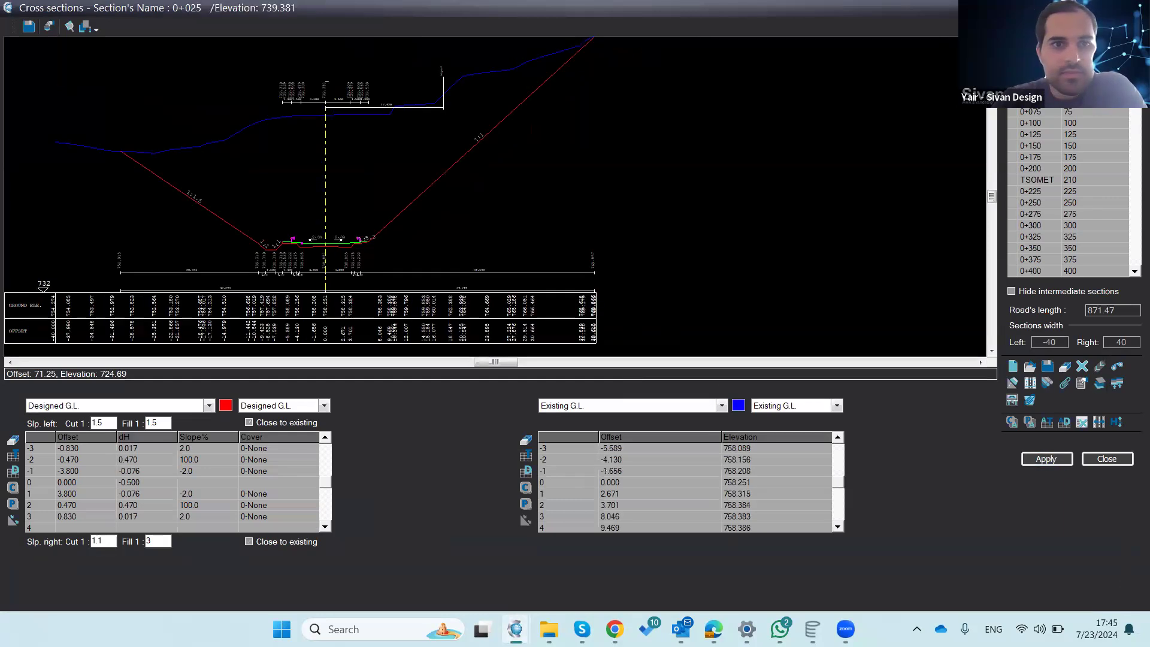
scroll(457, 67, up, 2)
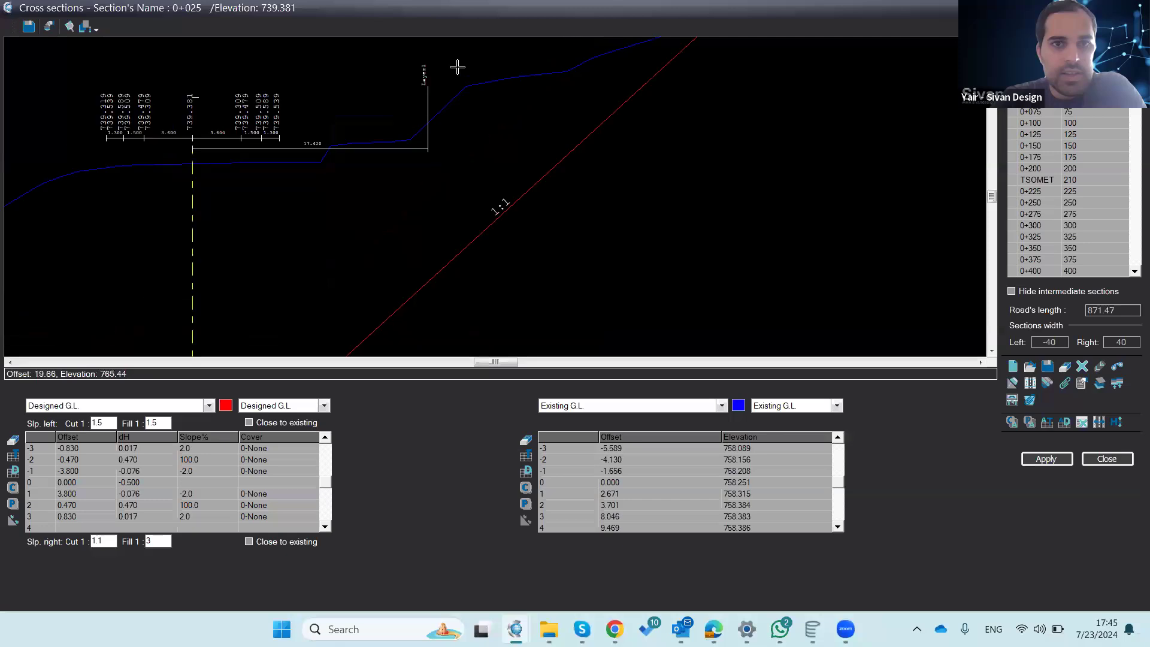
scroll(457, 67, up, 2)
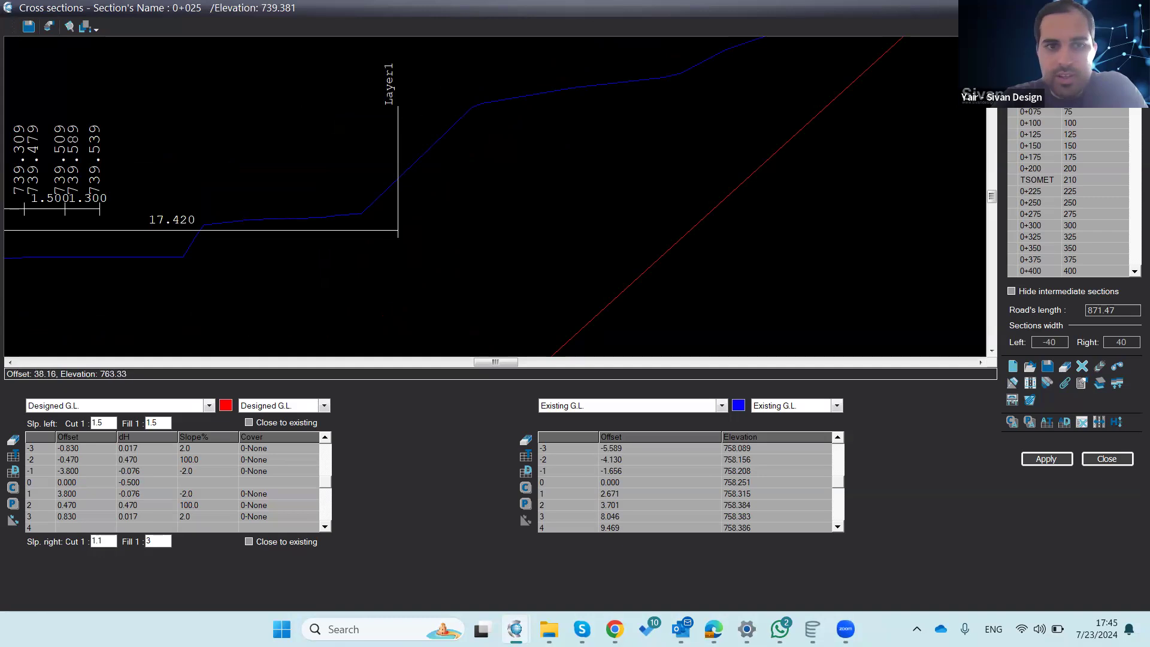
click(1031, 77)
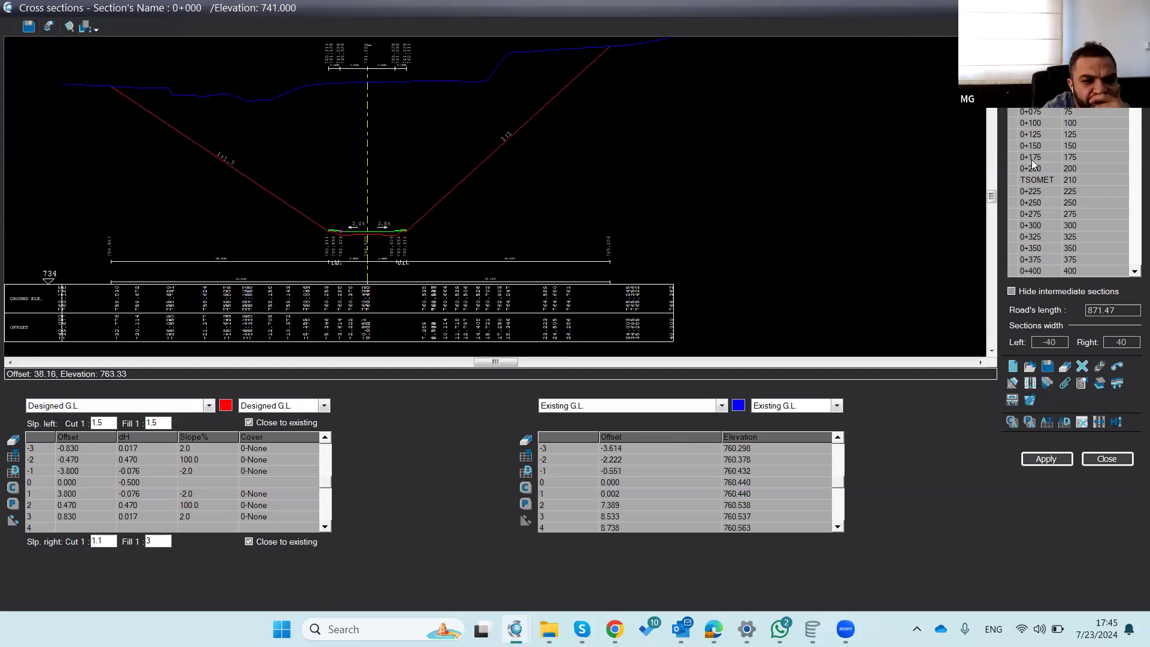
click(1059, 463)
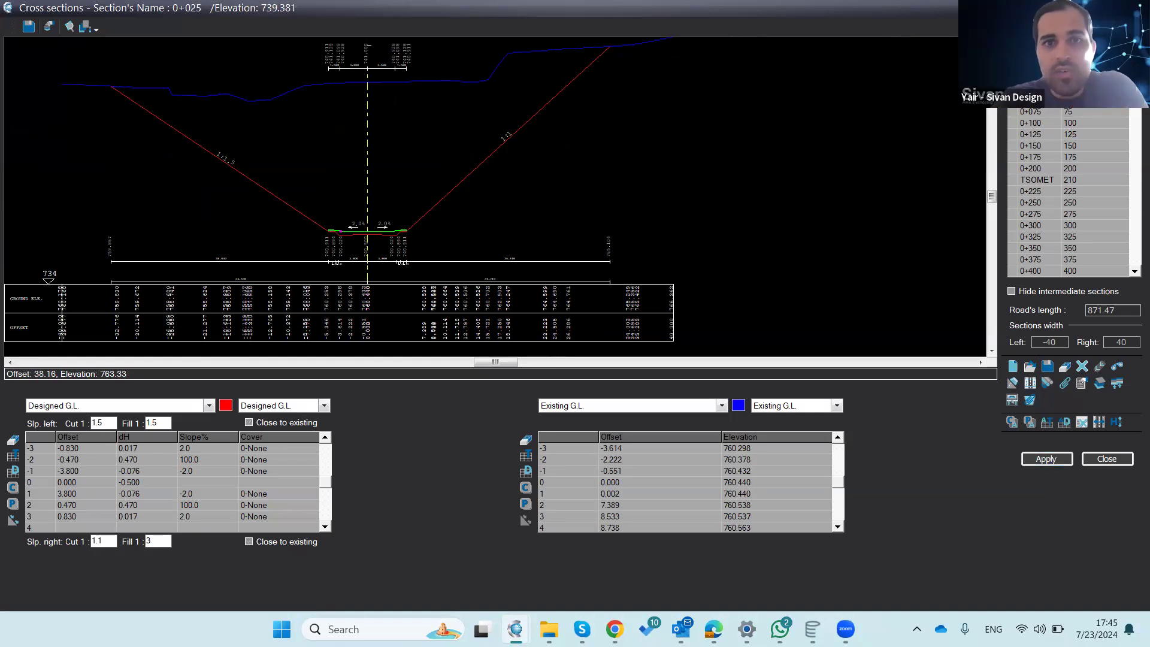
click(1055, 112)
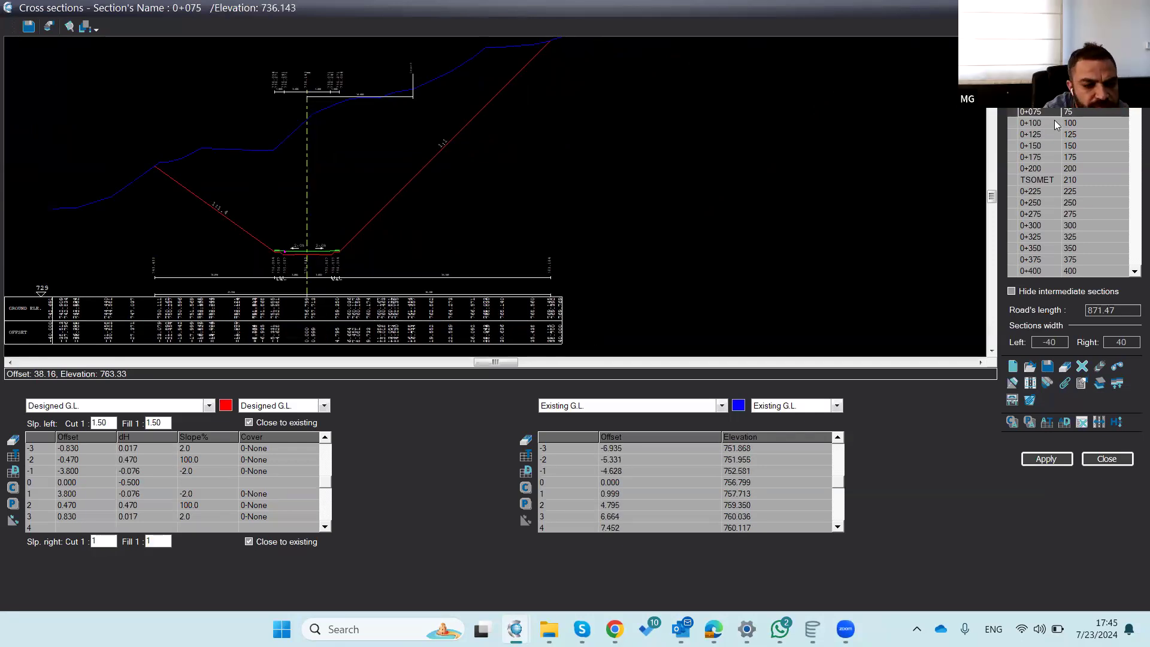
click(1053, 120)
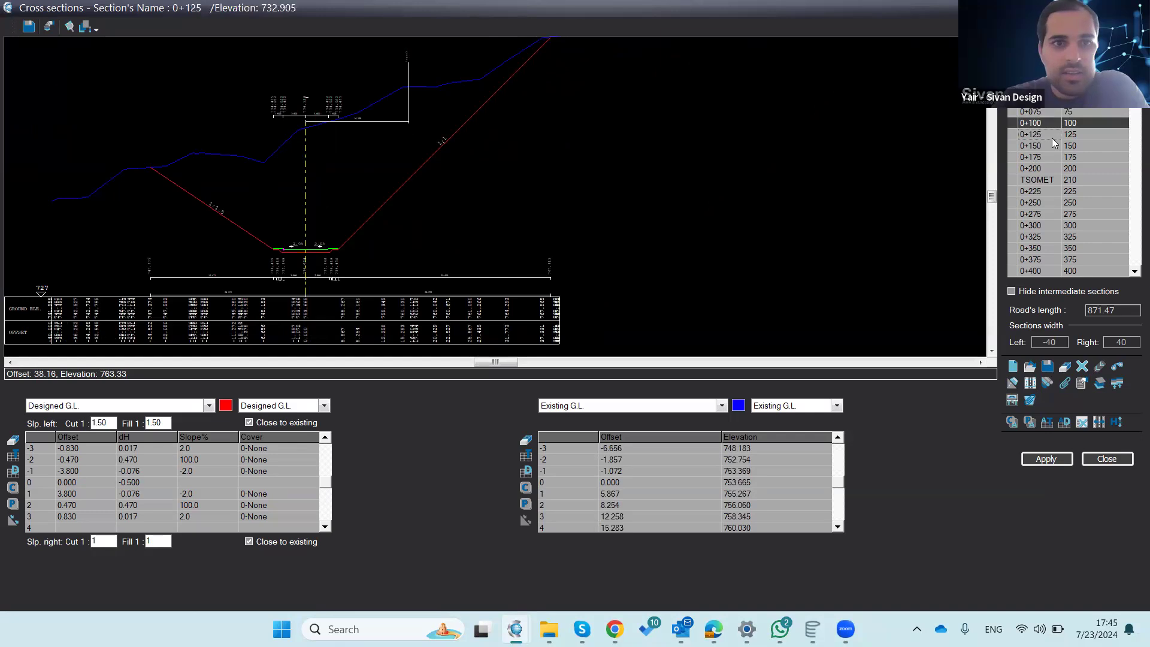
click(1053, 195)
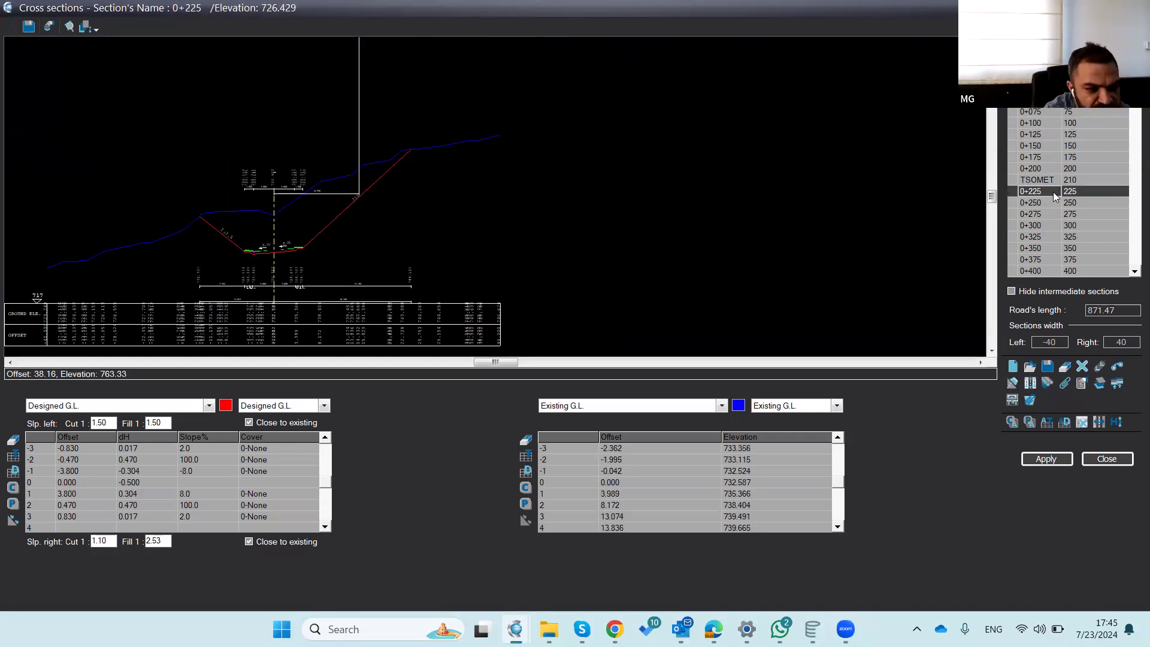
Step: Examine the last row of section TSOMET's designed ground-line table and the cover types available for it
click(1056, 177)
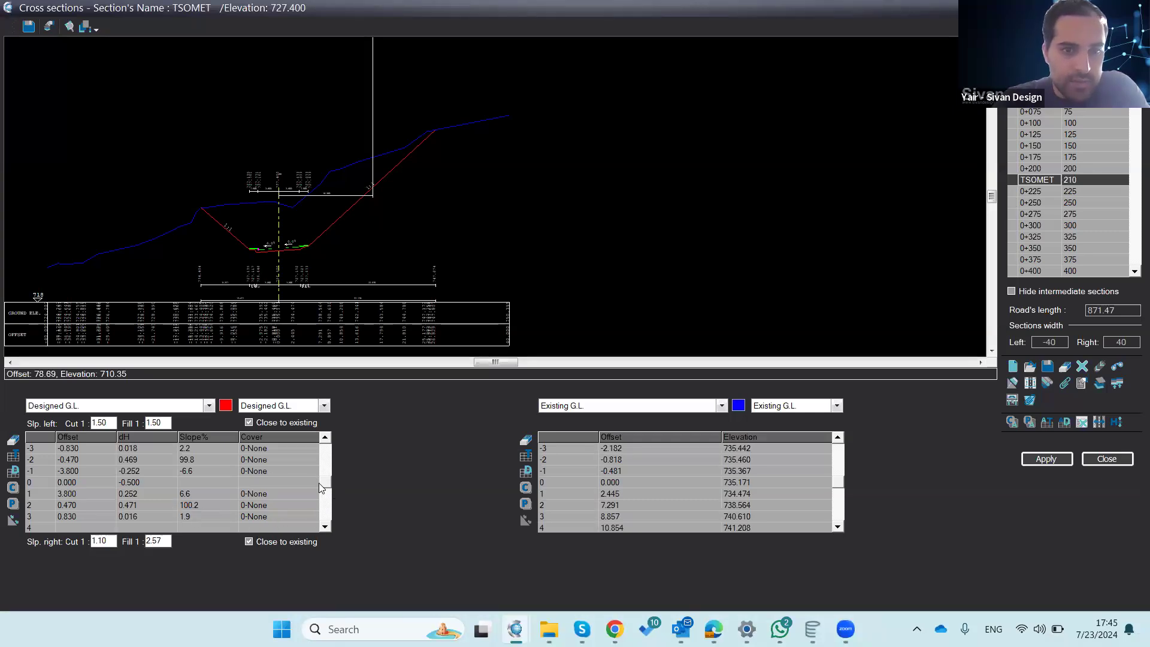
drag(323, 483, 323, 499)
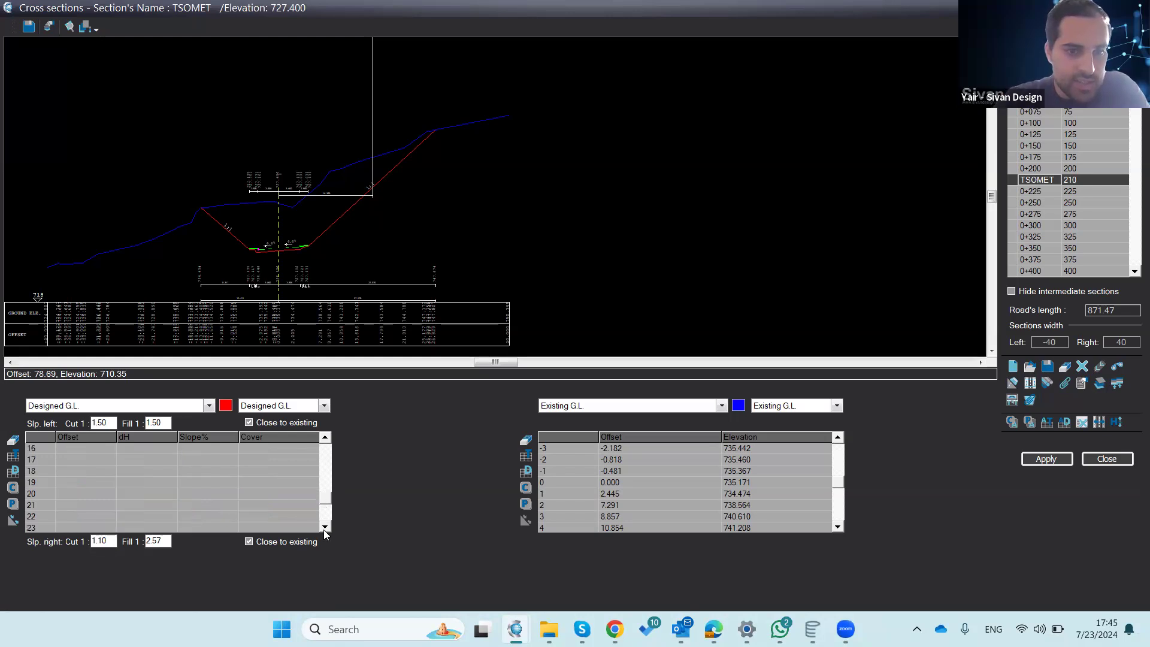
click(324, 527)
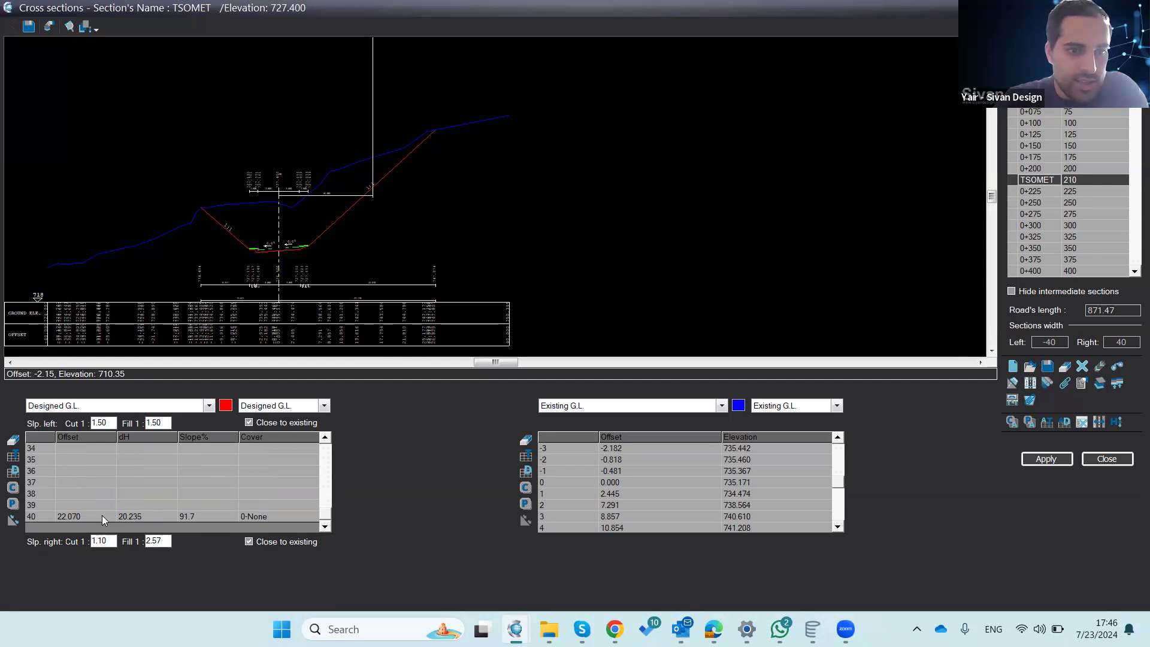
click(276, 513)
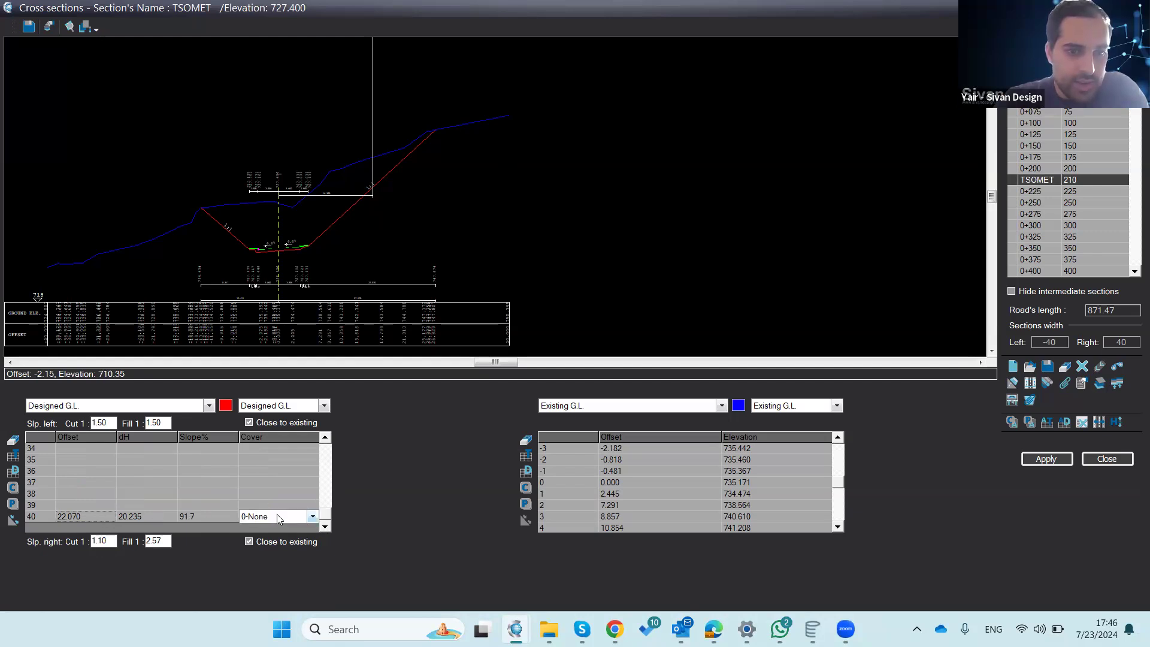
click(312, 515)
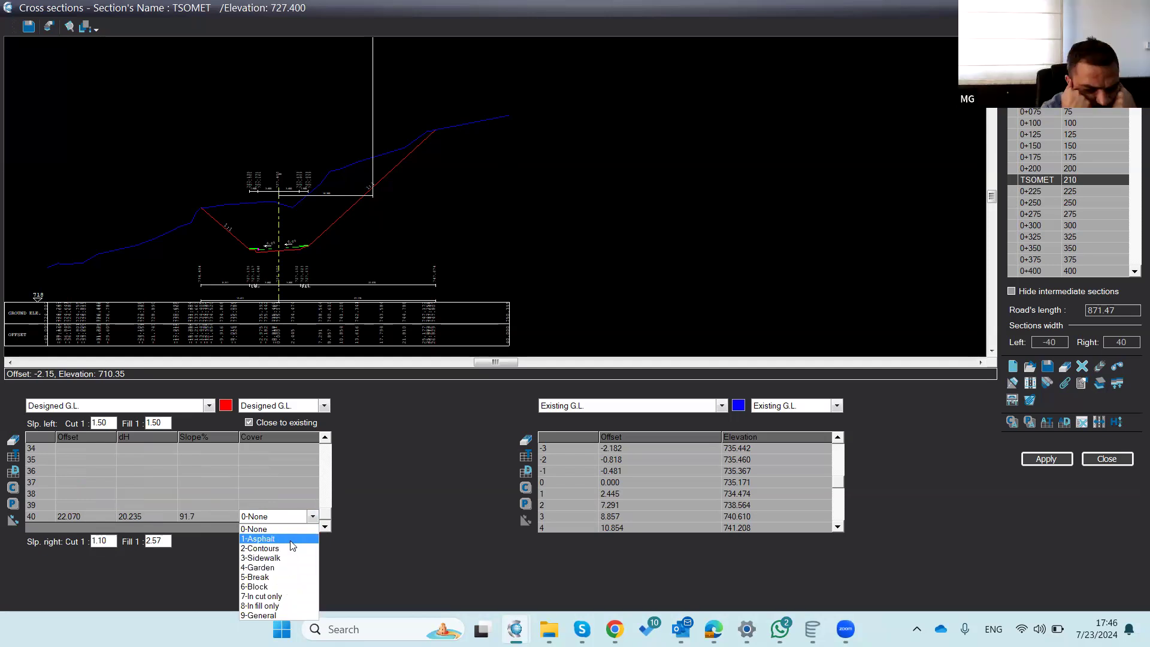
click(310, 517)
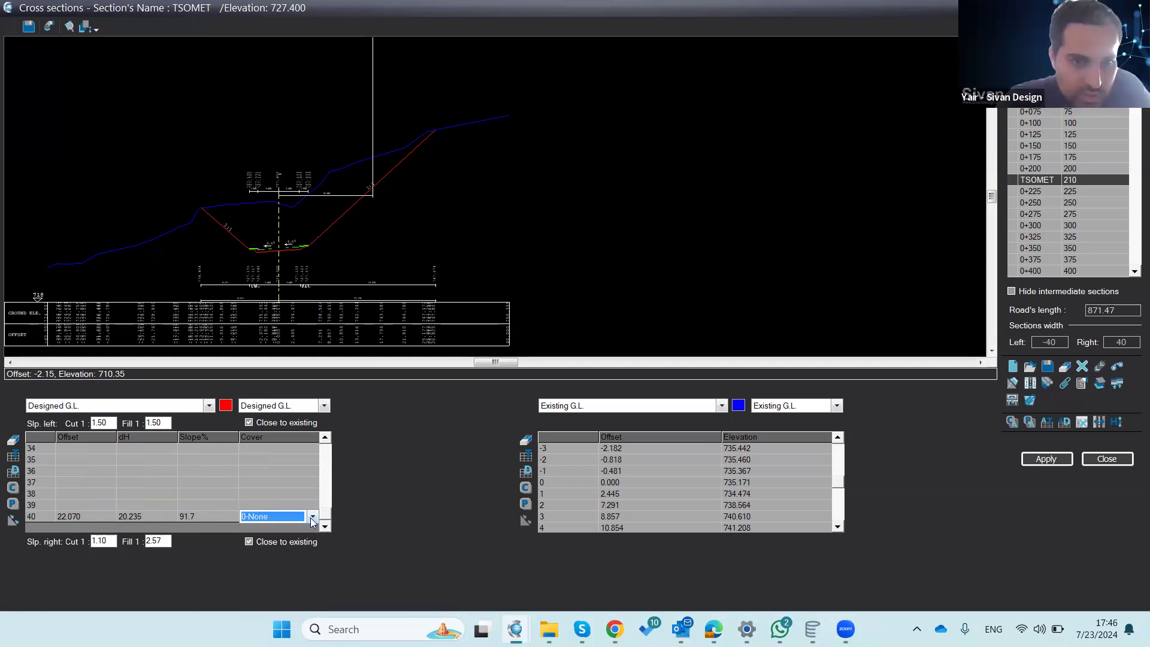
Step: Check the first rows of TSOMET's designed ground-line table and switch the table to References
click(324, 498)
click(326, 486)
click(326, 486)
click(326, 485)
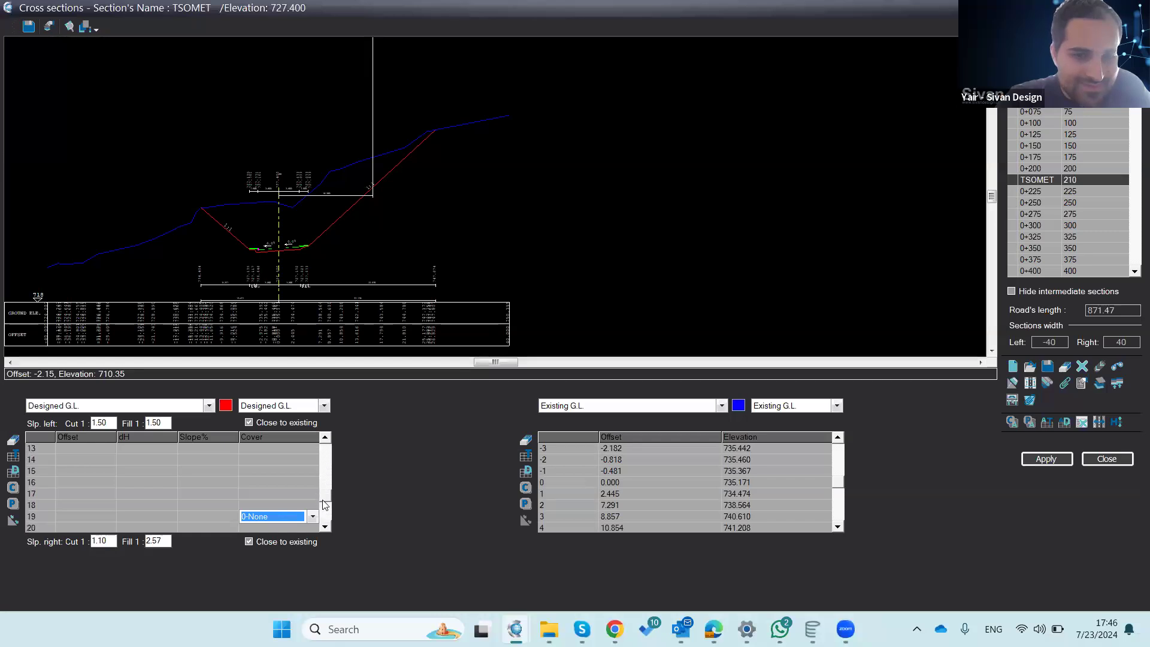
click(324, 502)
drag(322, 503, 328, 456)
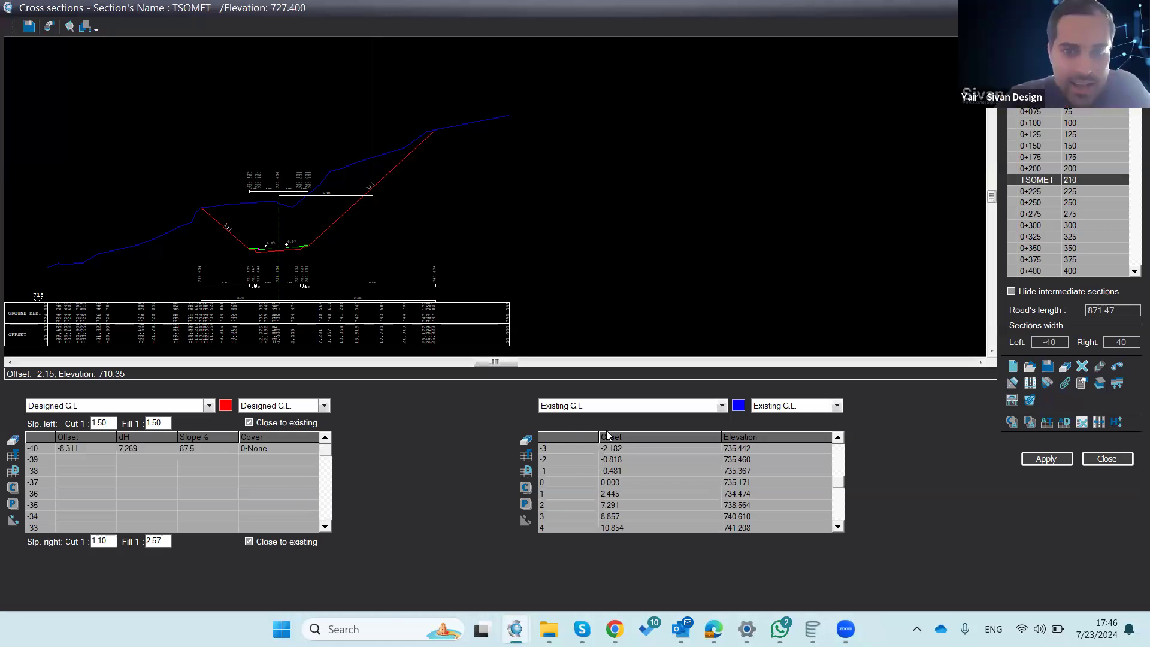
click(207, 408)
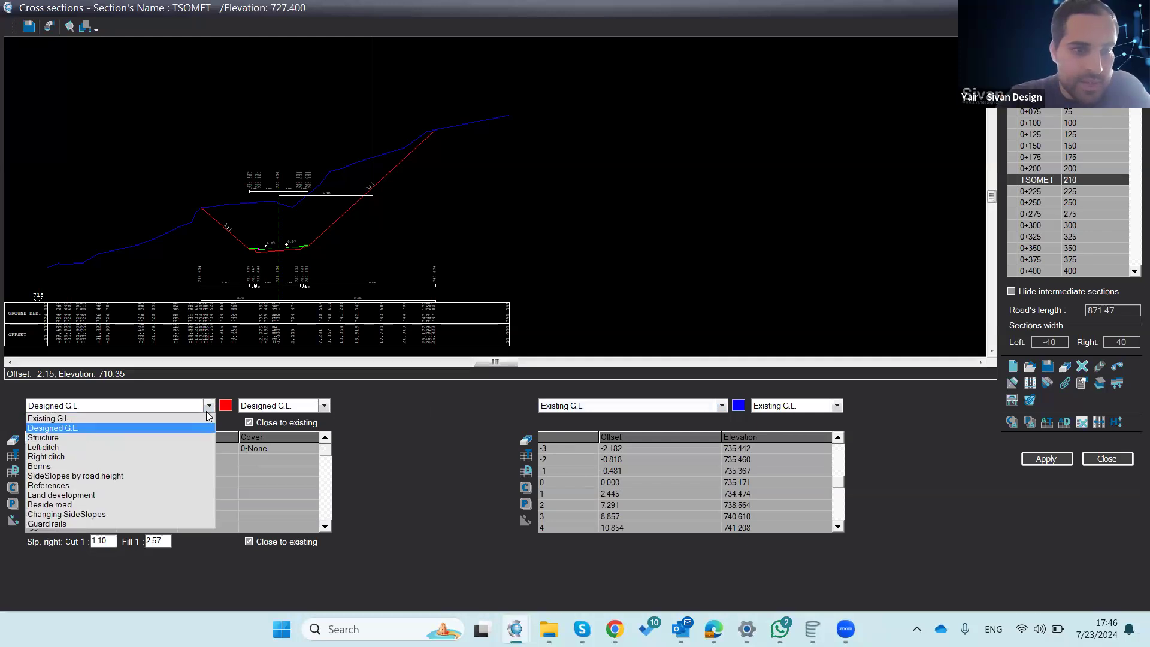
click(126, 484)
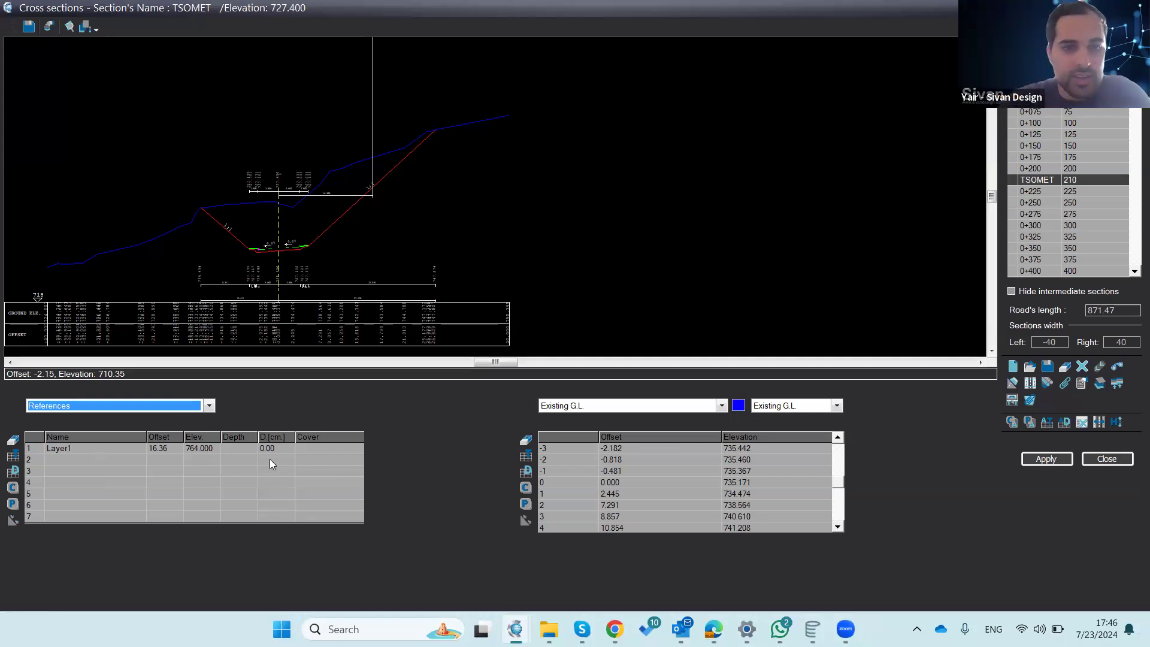
Step: Set the elevation of the Layer1 reference in section TSOMET to 736 and apply the change
click(202, 449)
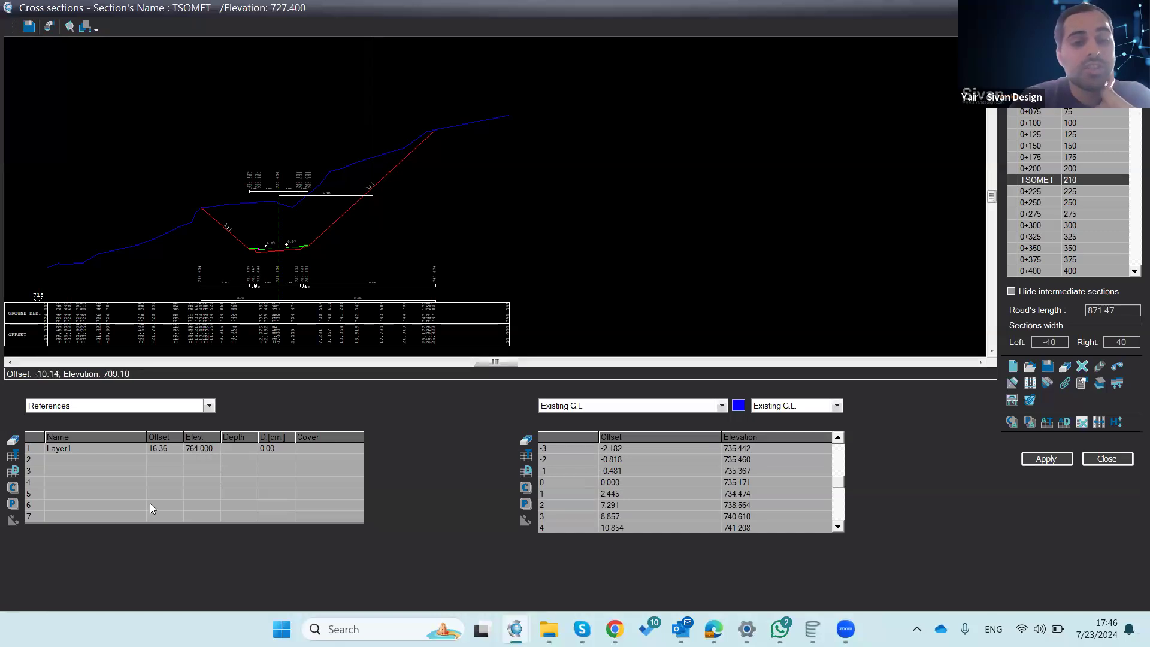
scroll(367, 199, up, 3)
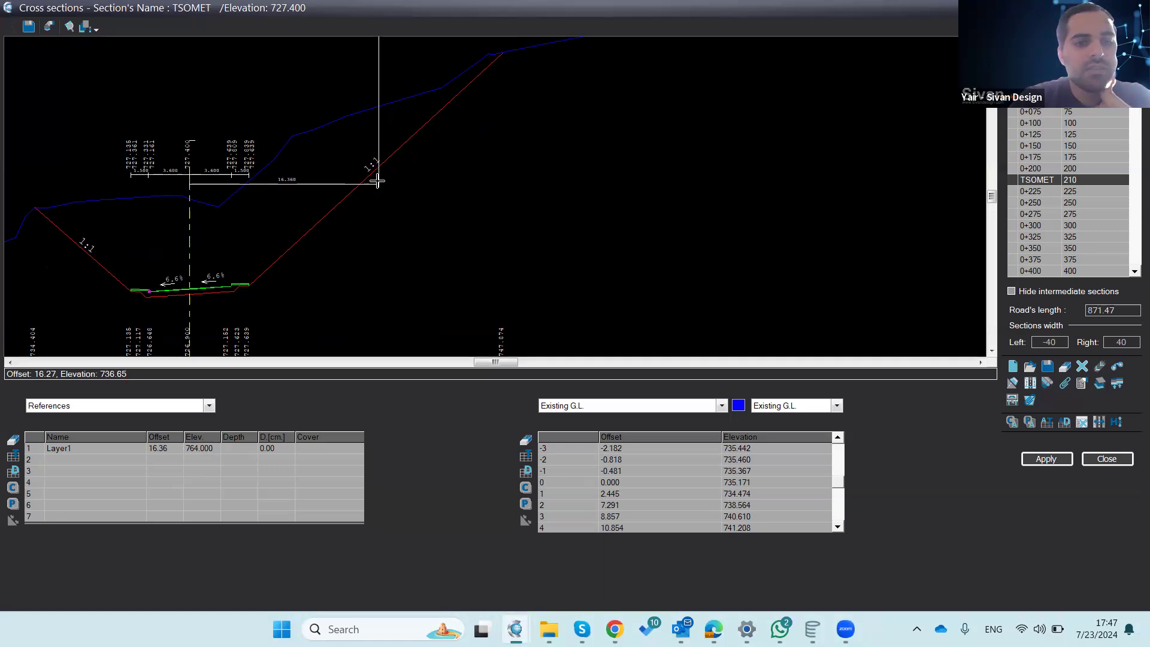
scroll(377, 176, down, 2)
scroll(363, 66, down, 2)
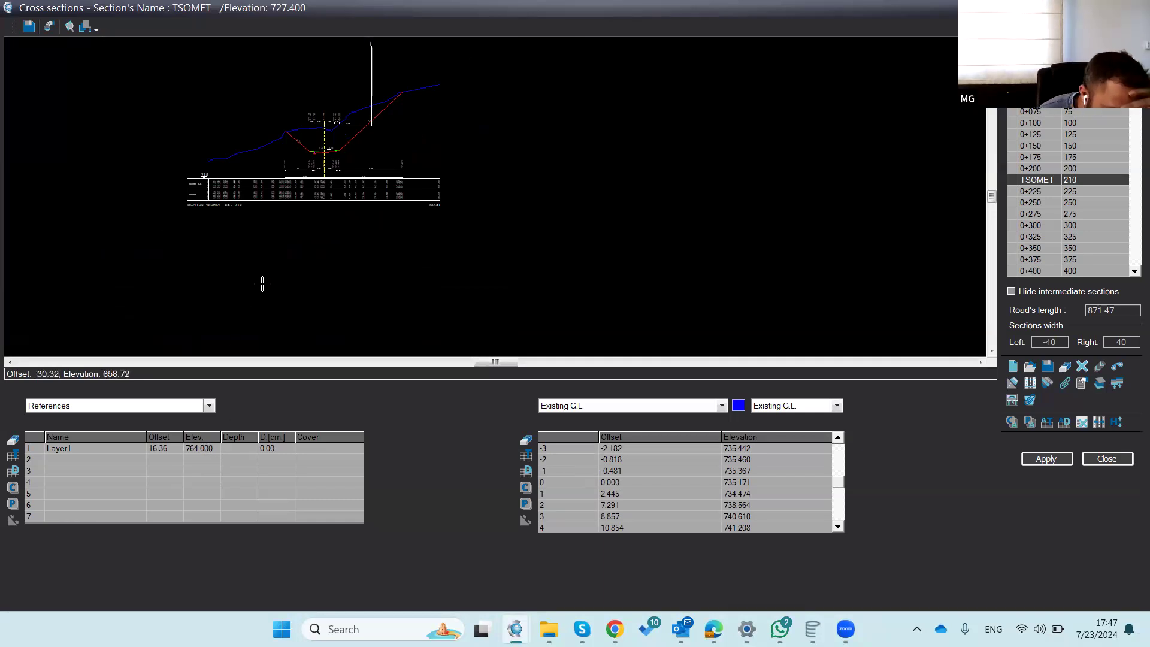
scroll(373, 127, up, 3)
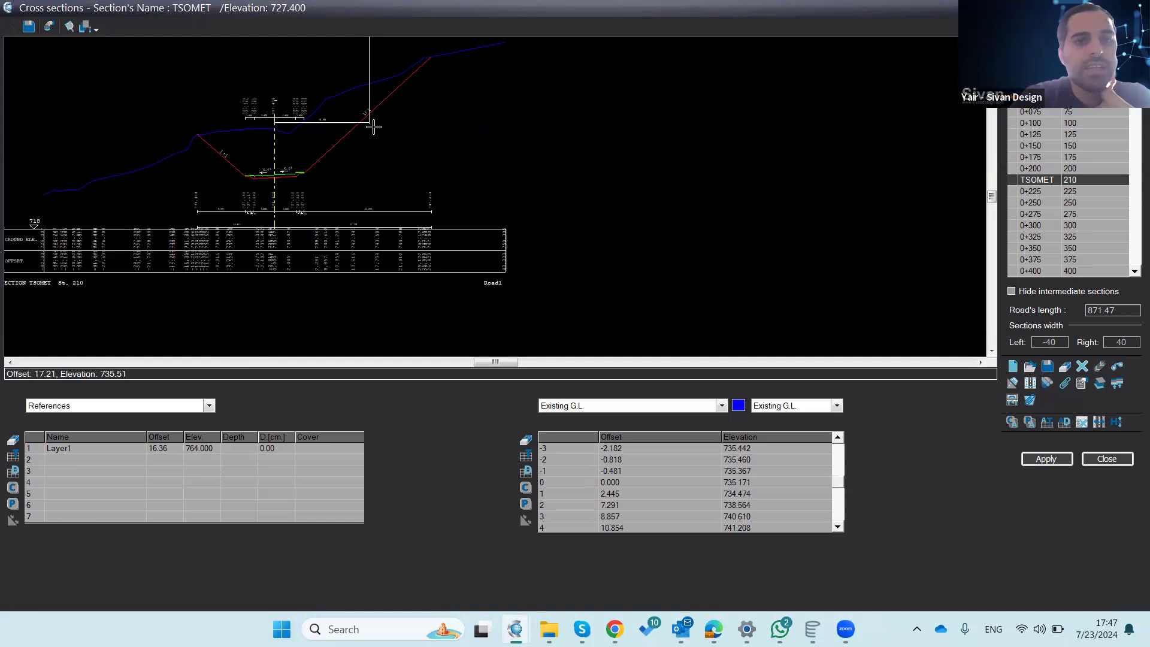
scroll(369, 122, up, 5)
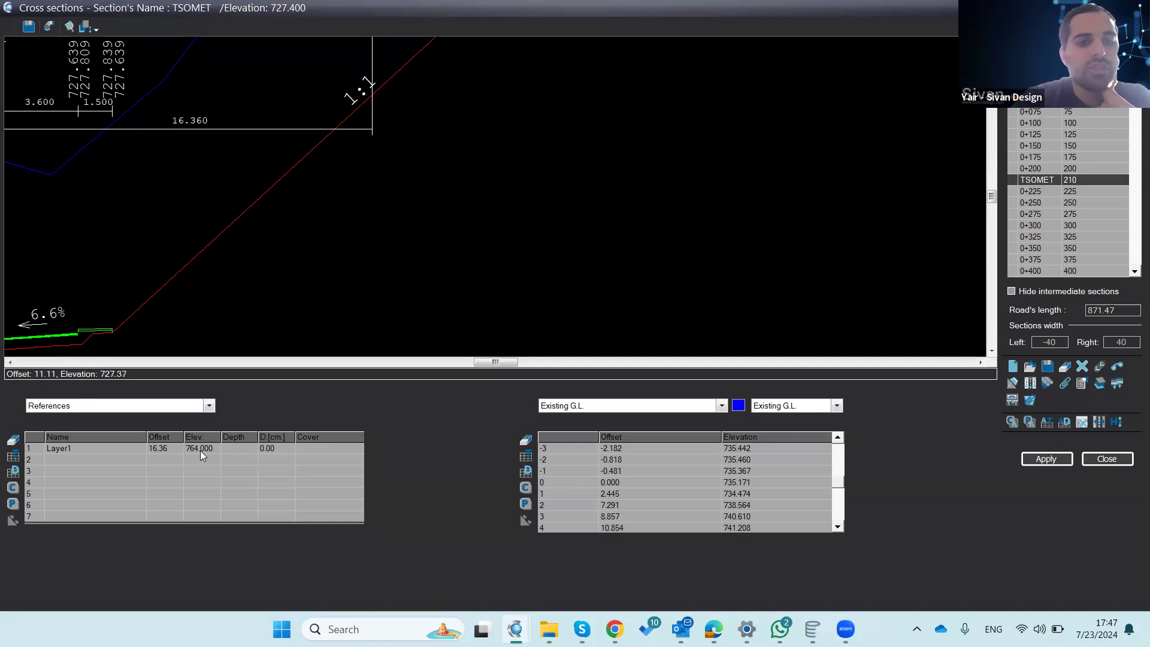
key(BackSpace)
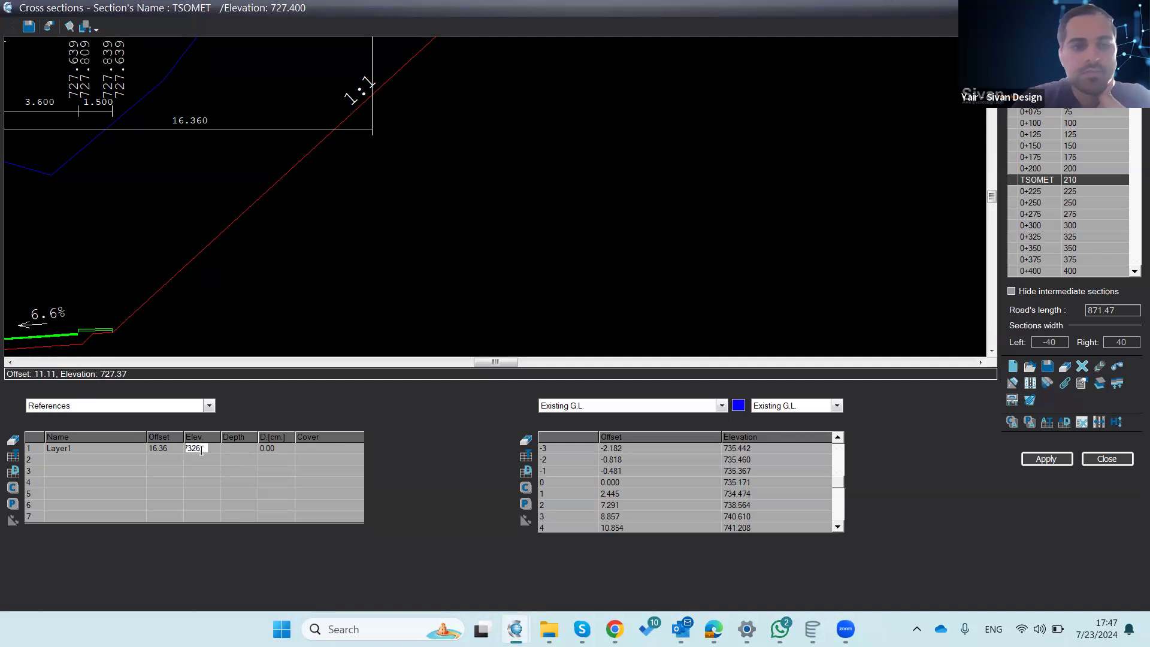
key(BackSpace)
key(BackSpace)
text(6)
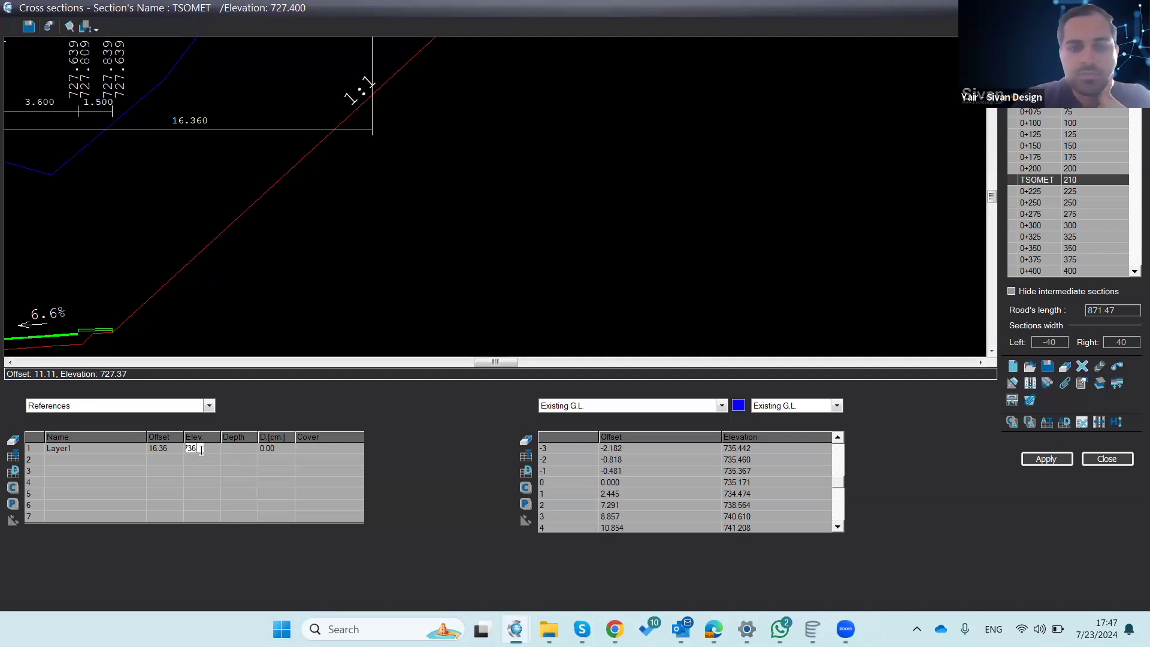
key(Return)
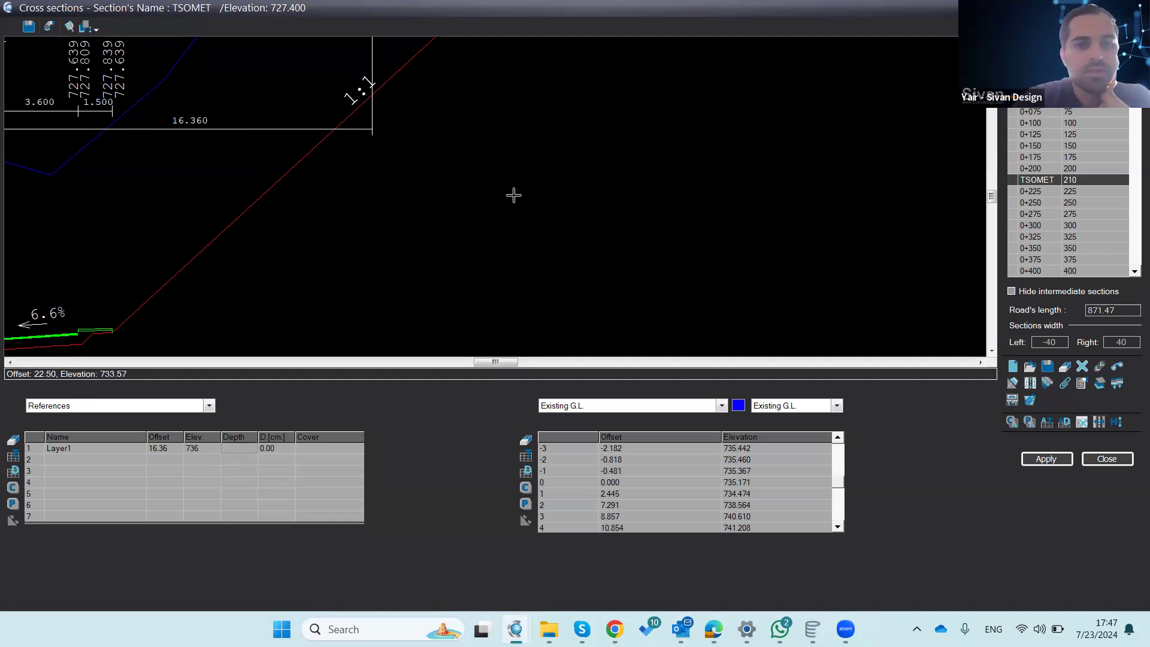
scroll(514, 195, down, 1)
scroll(514, 195, down, 1)
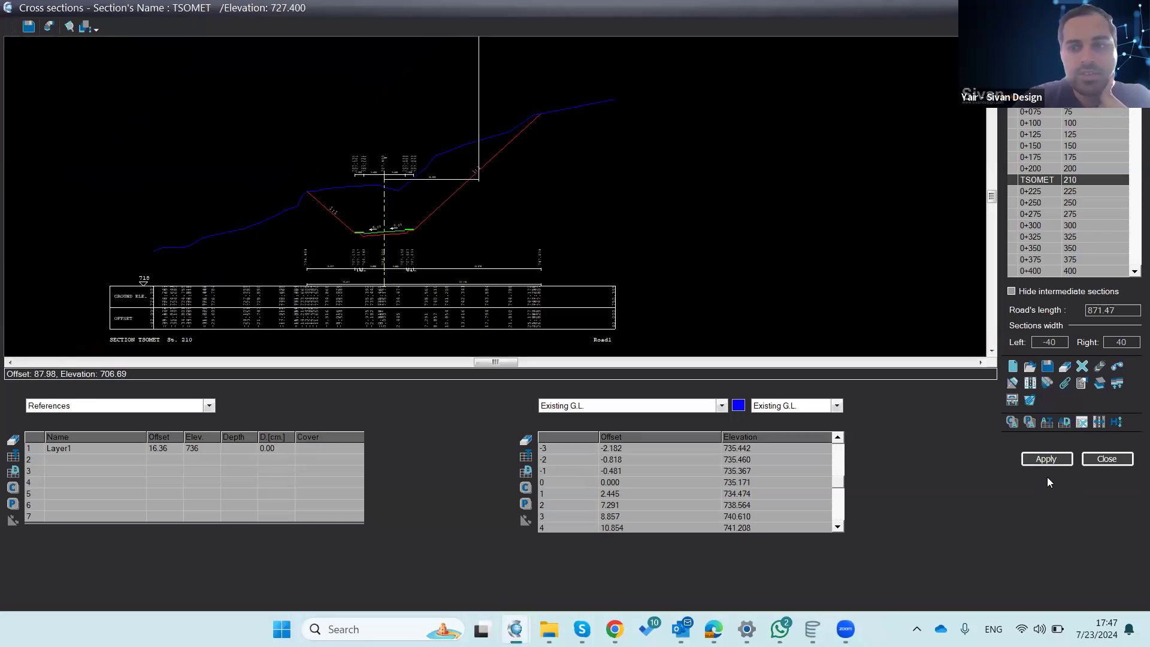
click(1046, 459)
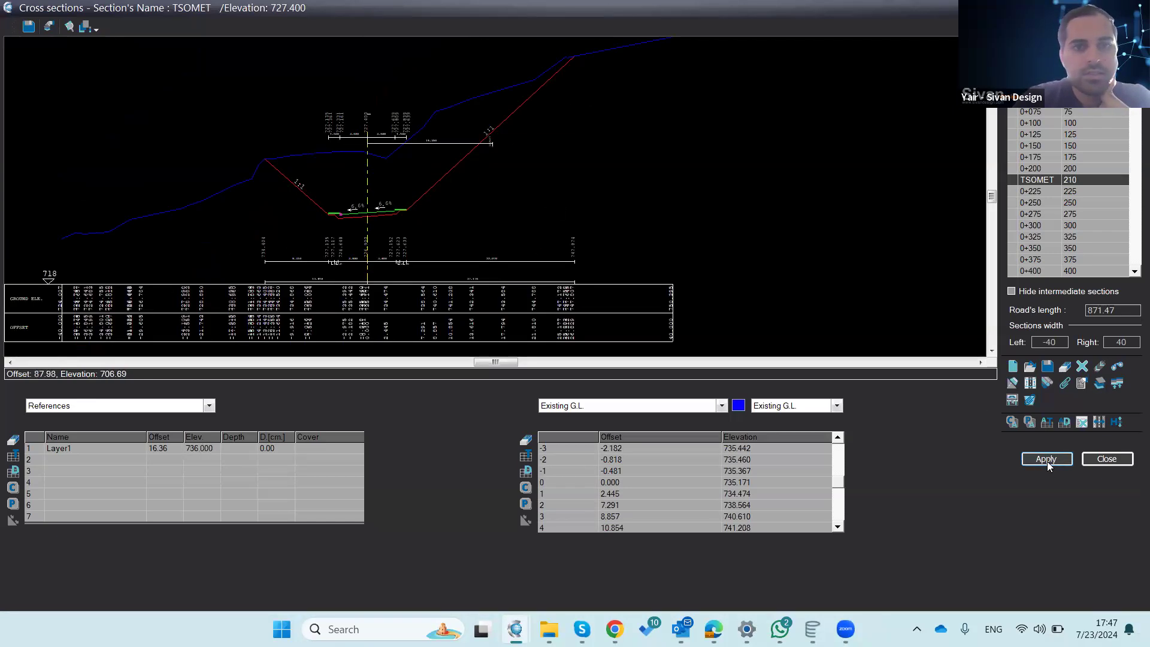
Step: Send the entire Layer1 reference row from section TSOMET to sections 0+000 through 0+100
scroll(494, 148, up, 1)
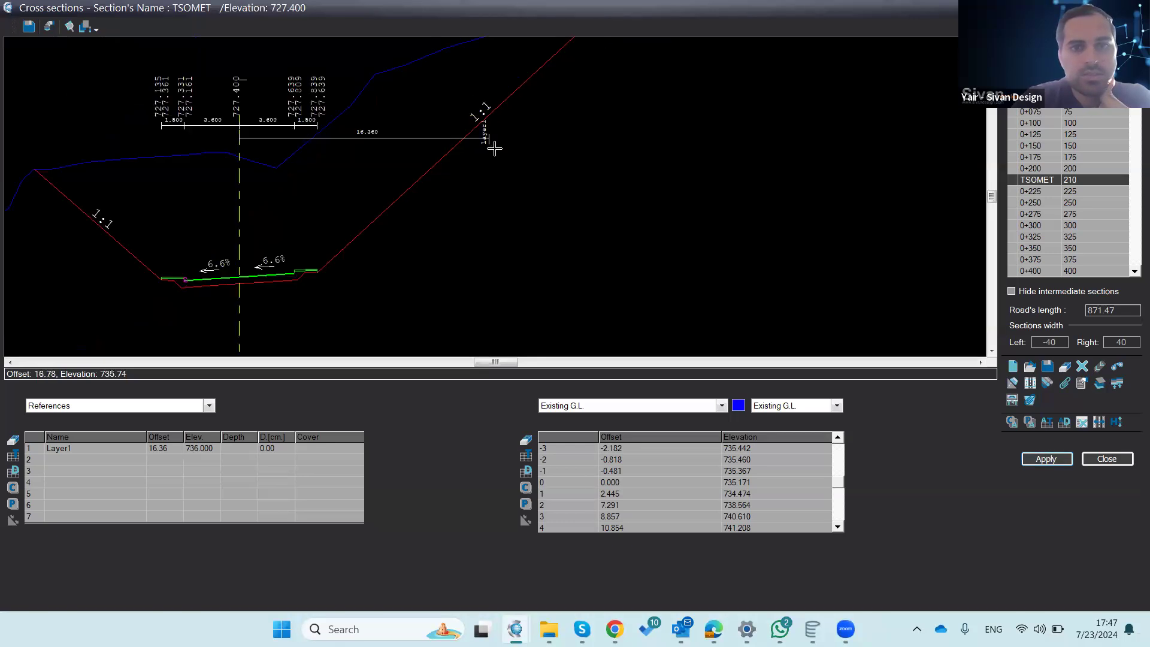
scroll(494, 148, up, 1)
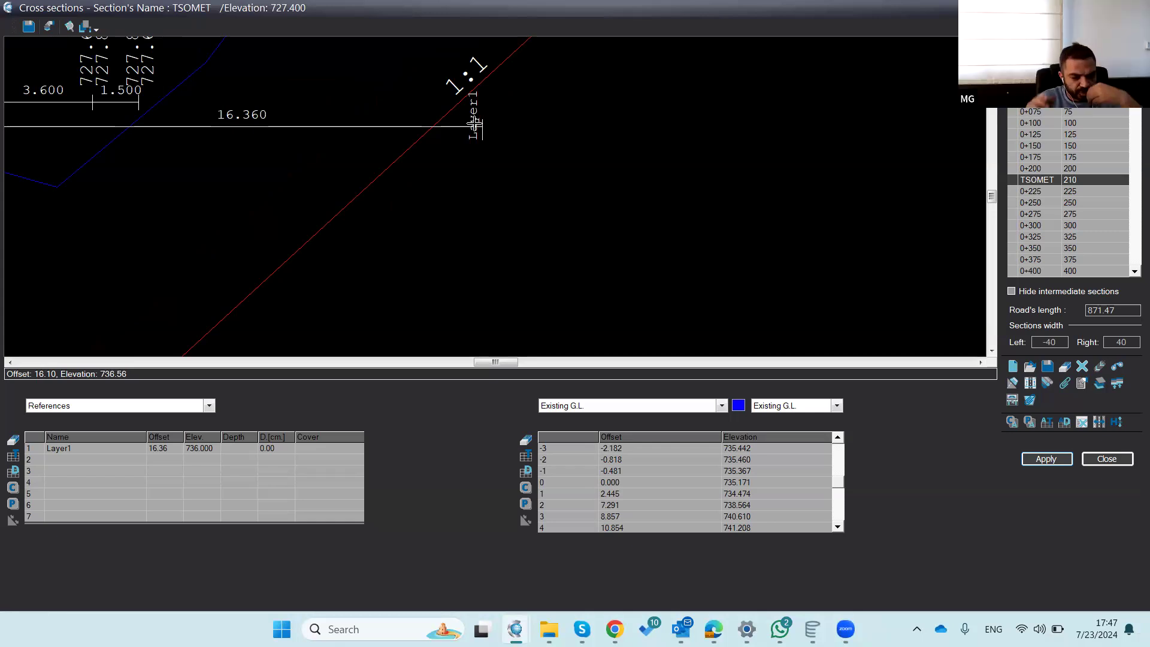
scroll(475, 124, down, 1)
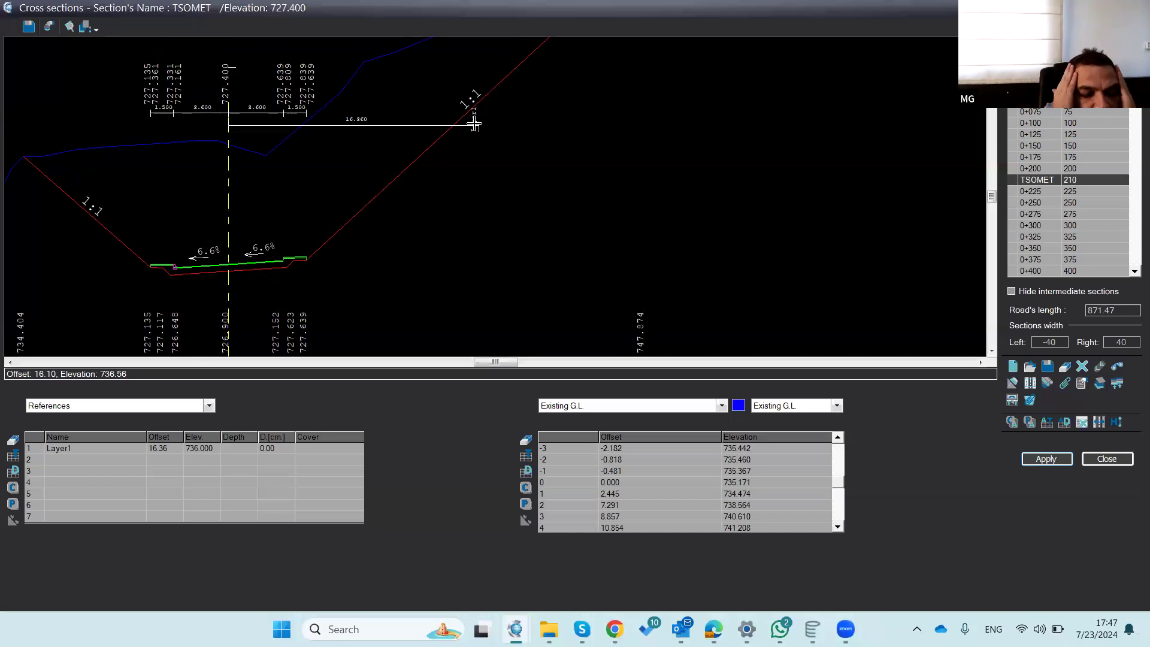
scroll(474, 124, down, 1)
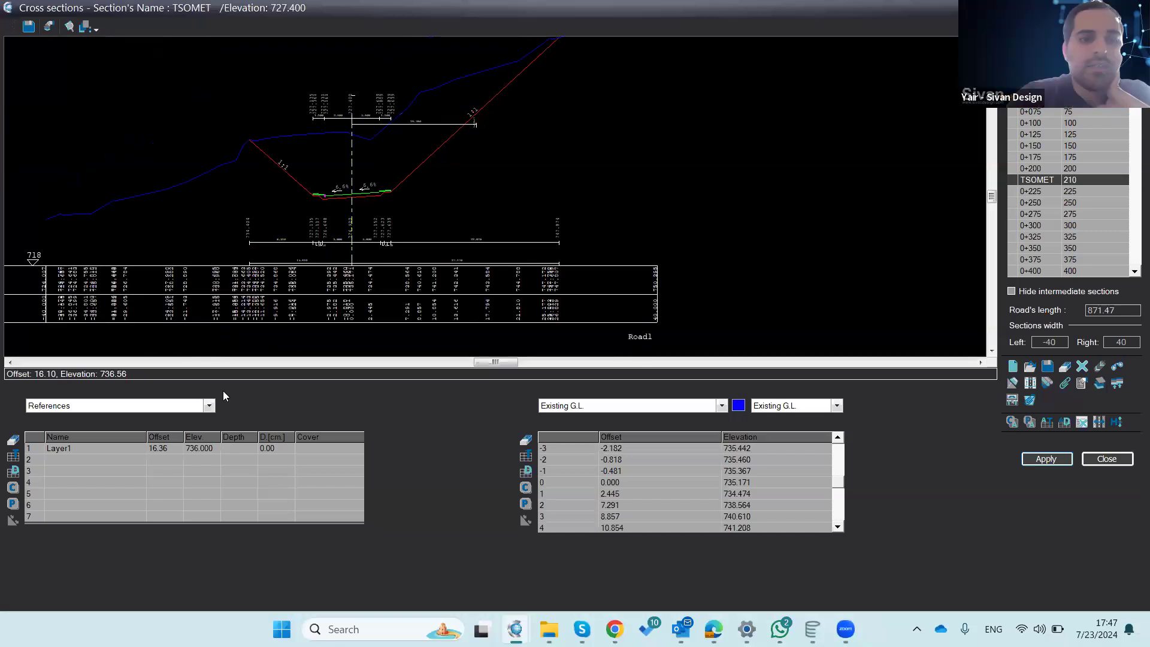
right_click(111, 448)
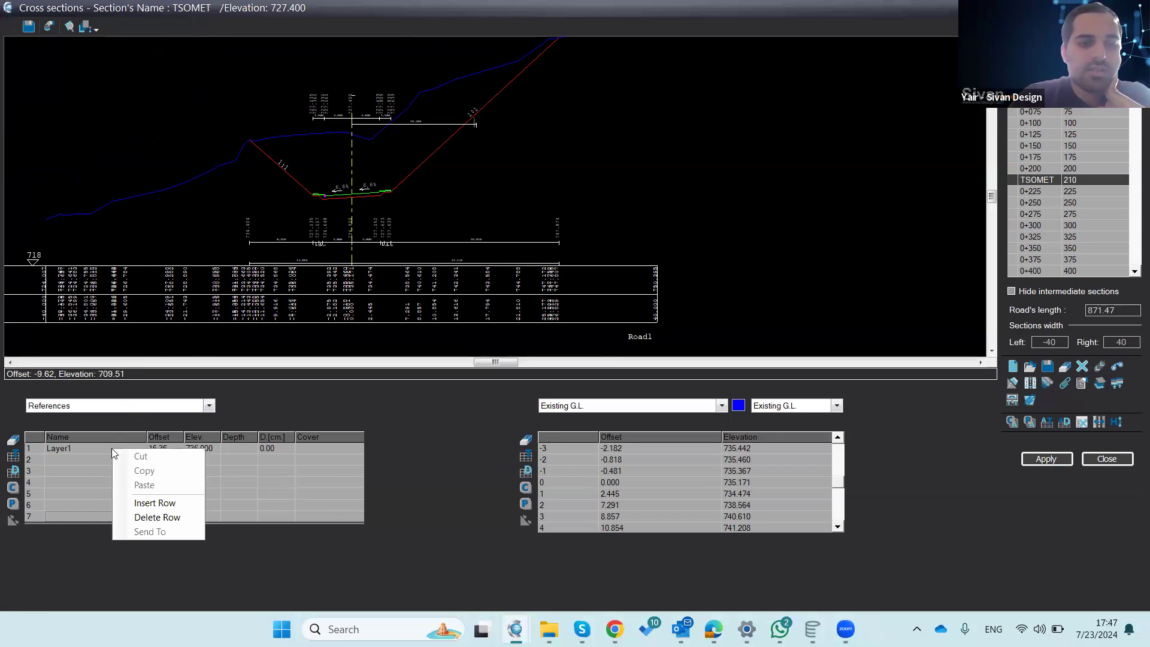
click(57, 453)
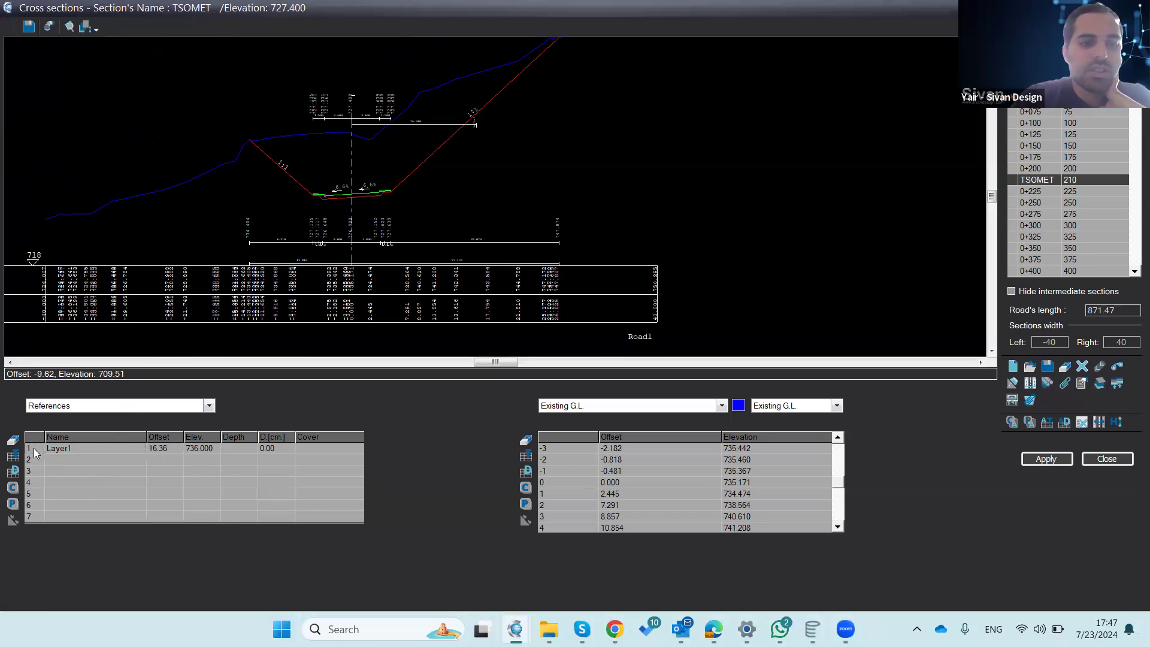
right_click(34, 448)
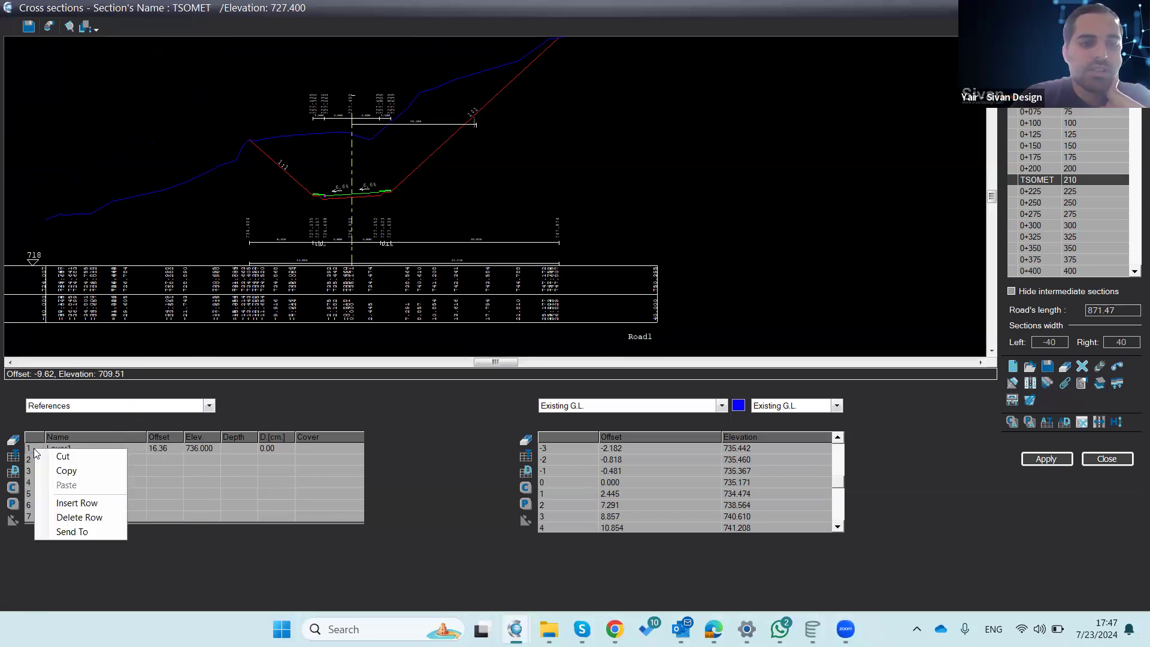
click(82, 532)
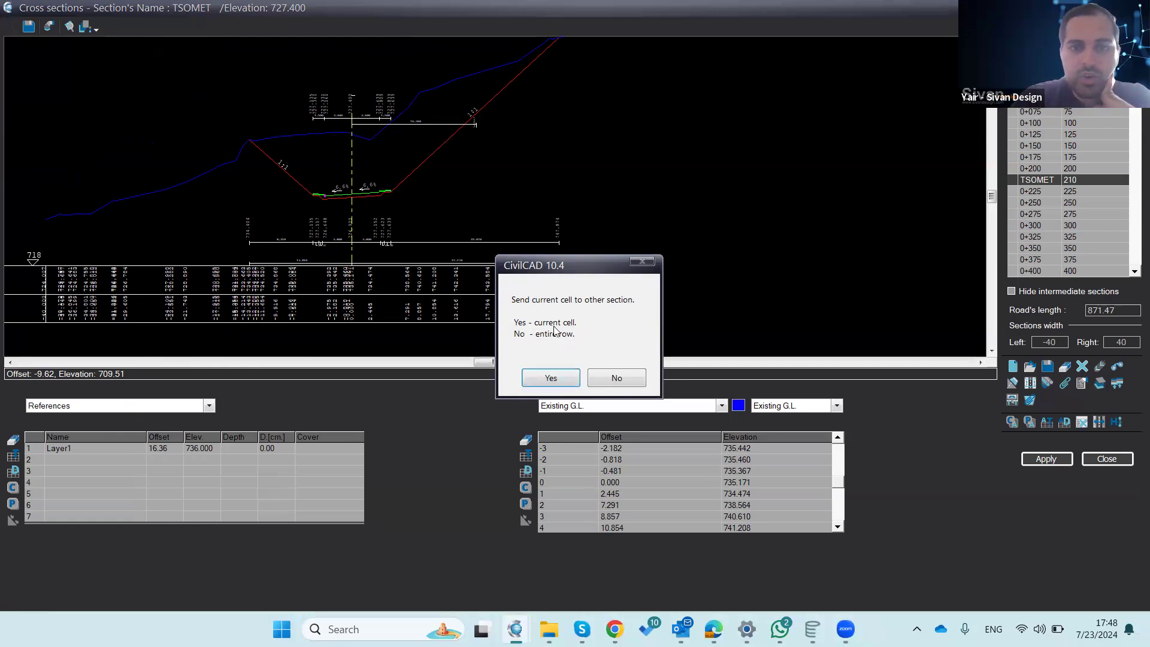
click(607, 379)
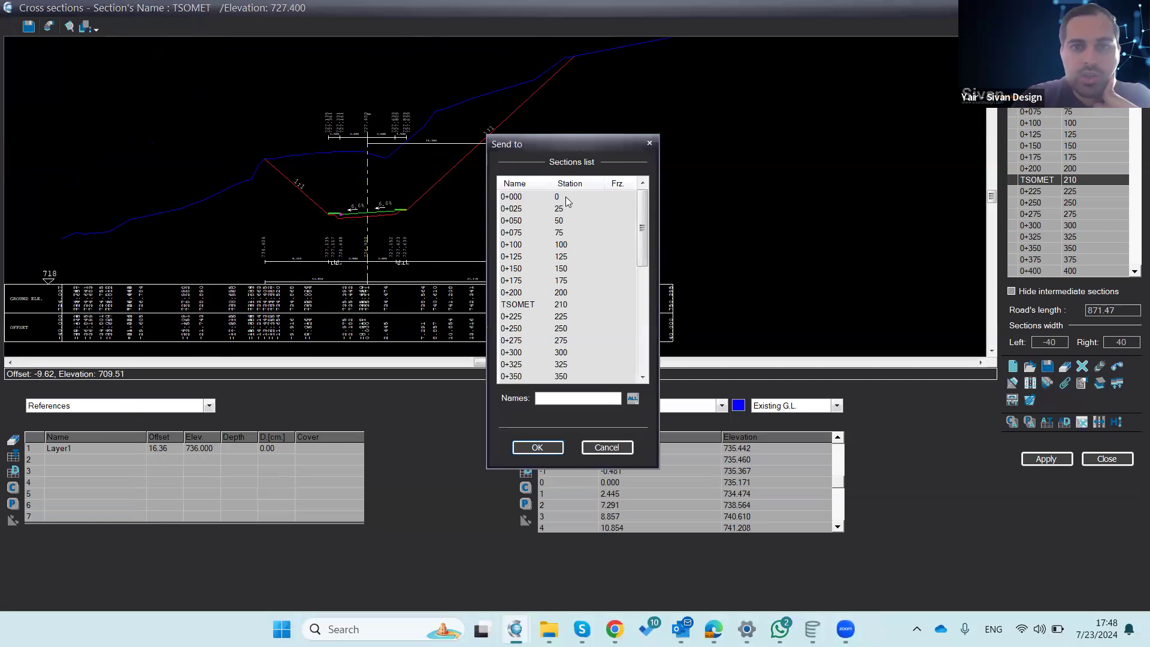
click(565, 198)
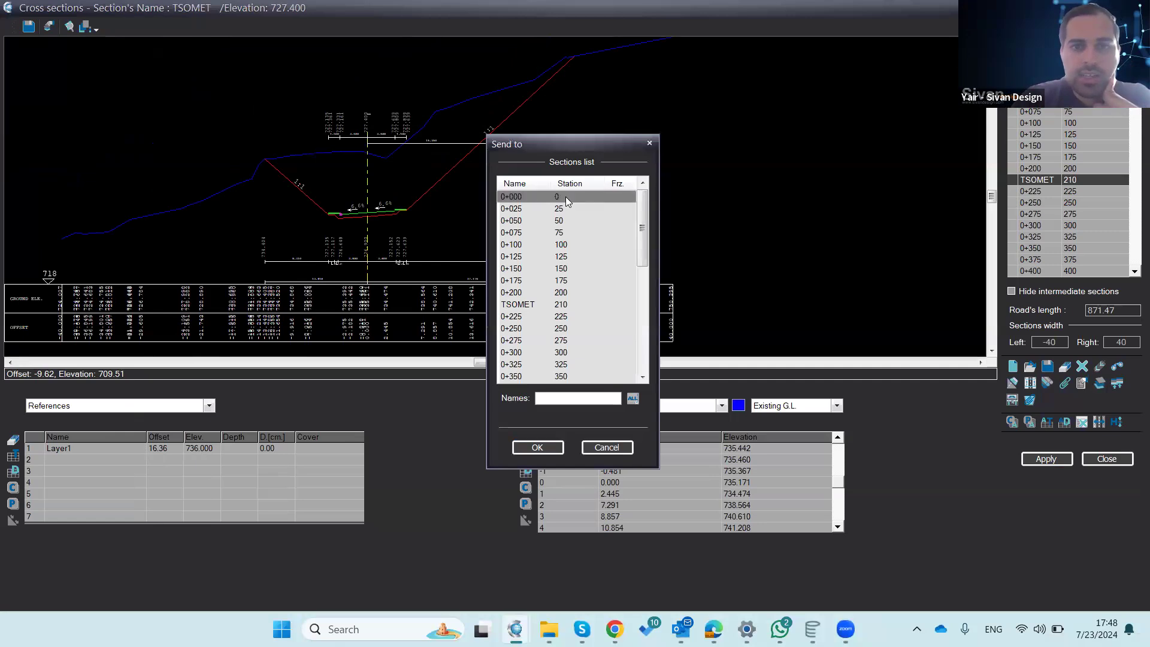
shift+click(568, 244)
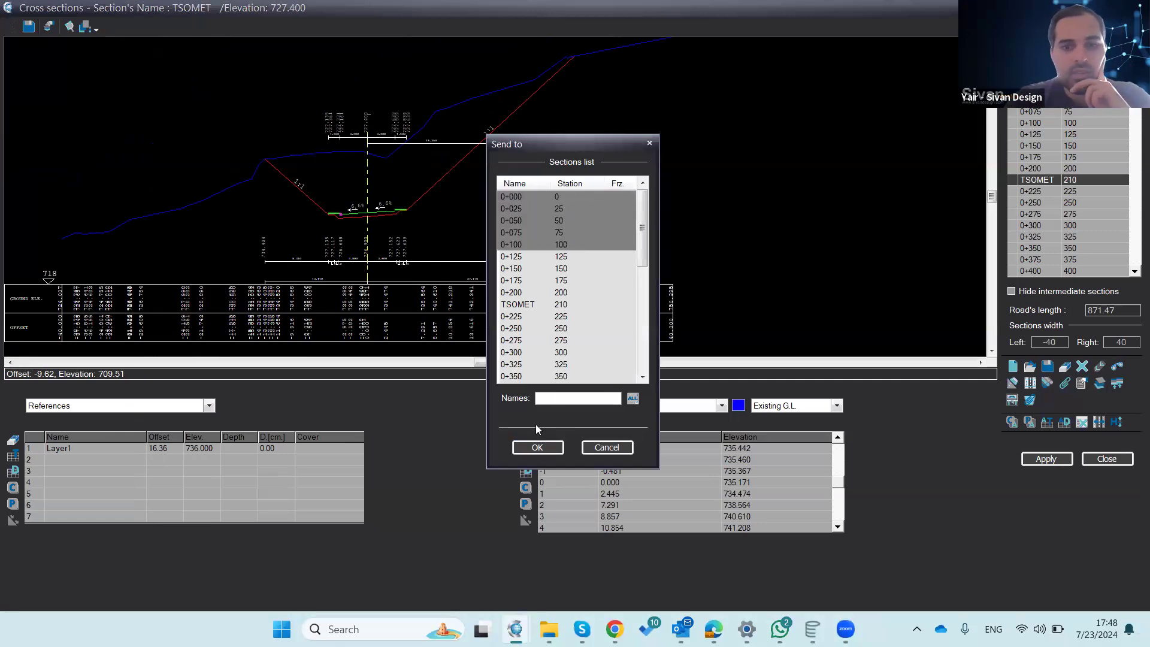
click(536, 448)
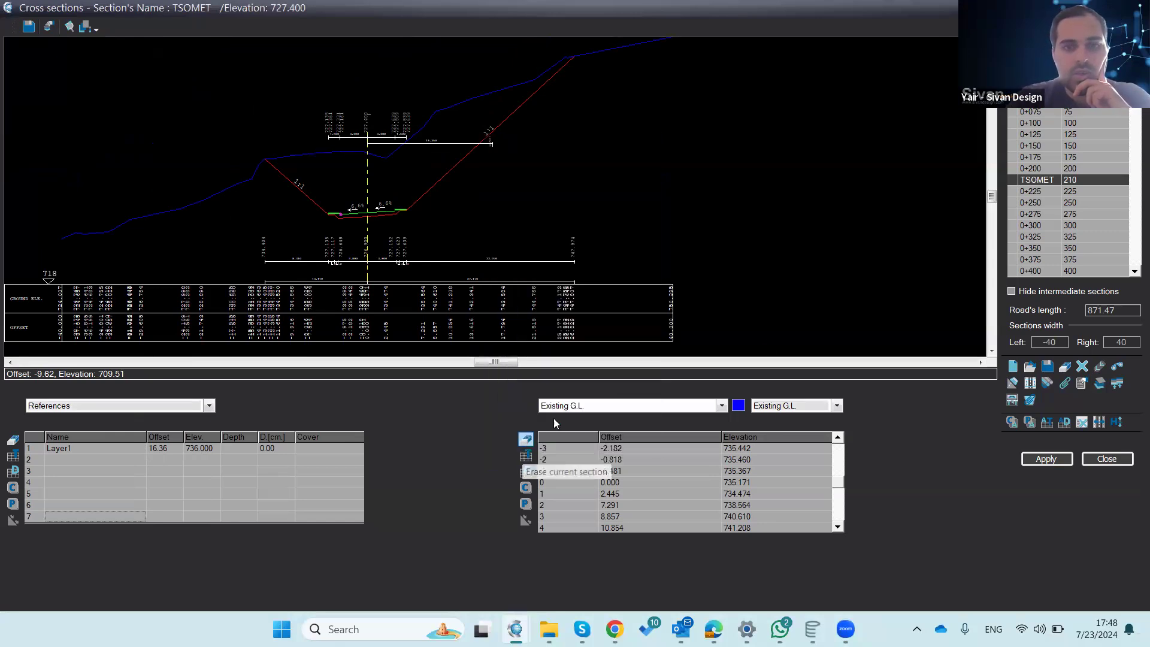
Step: Compare the Layer1 reference in cross sections 0+000, 0+075, 0+200 and TSOMET, refreshing the displayed sections
click(1051, 78)
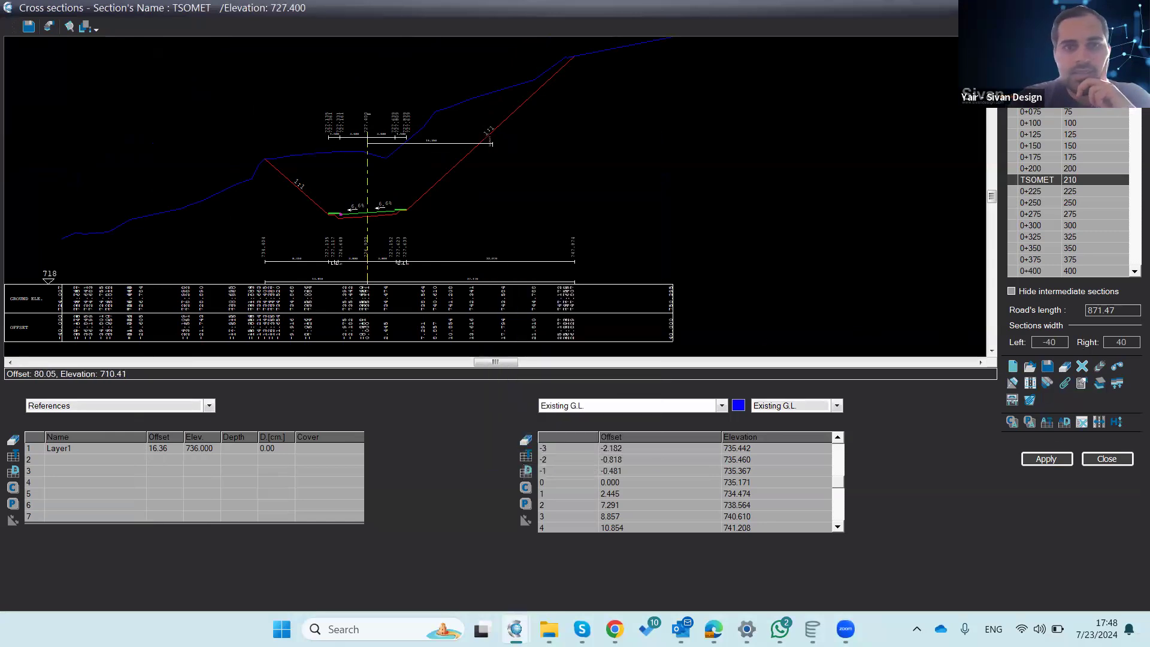
click(1056, 458)
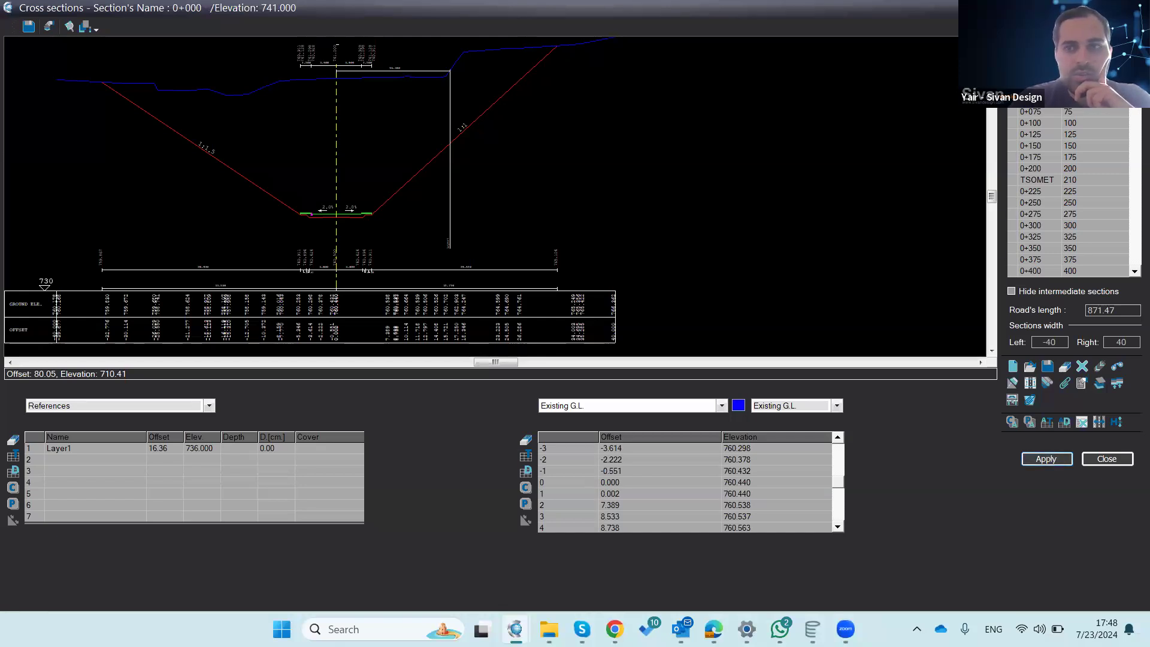
click(1073, 114)
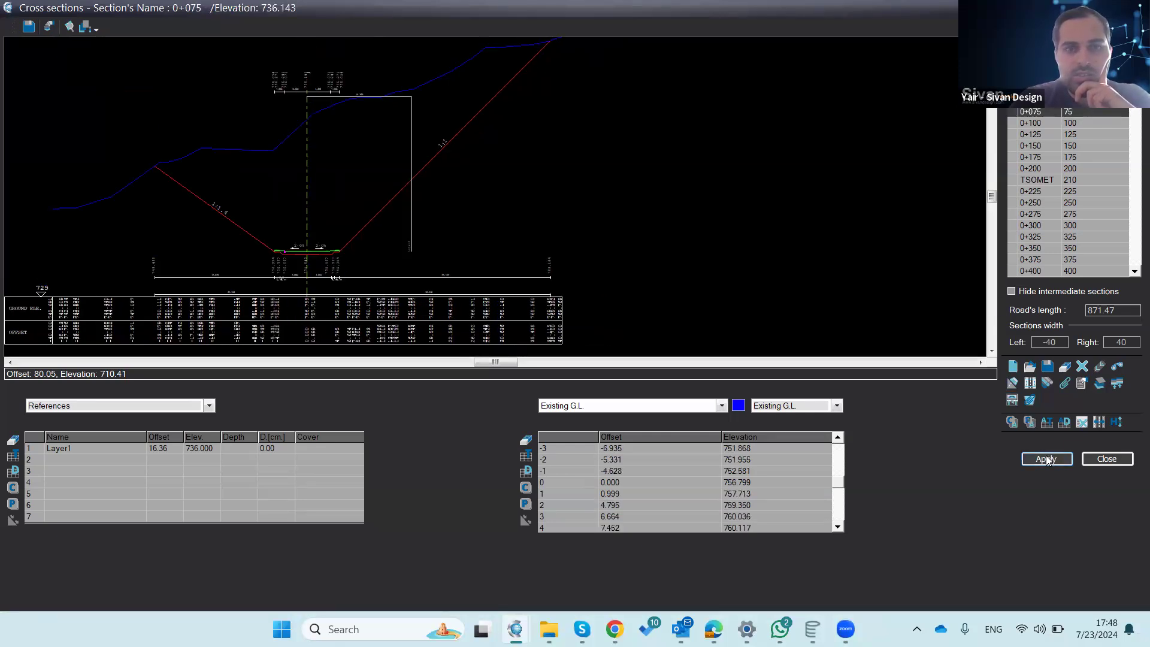
click(1042, 168)
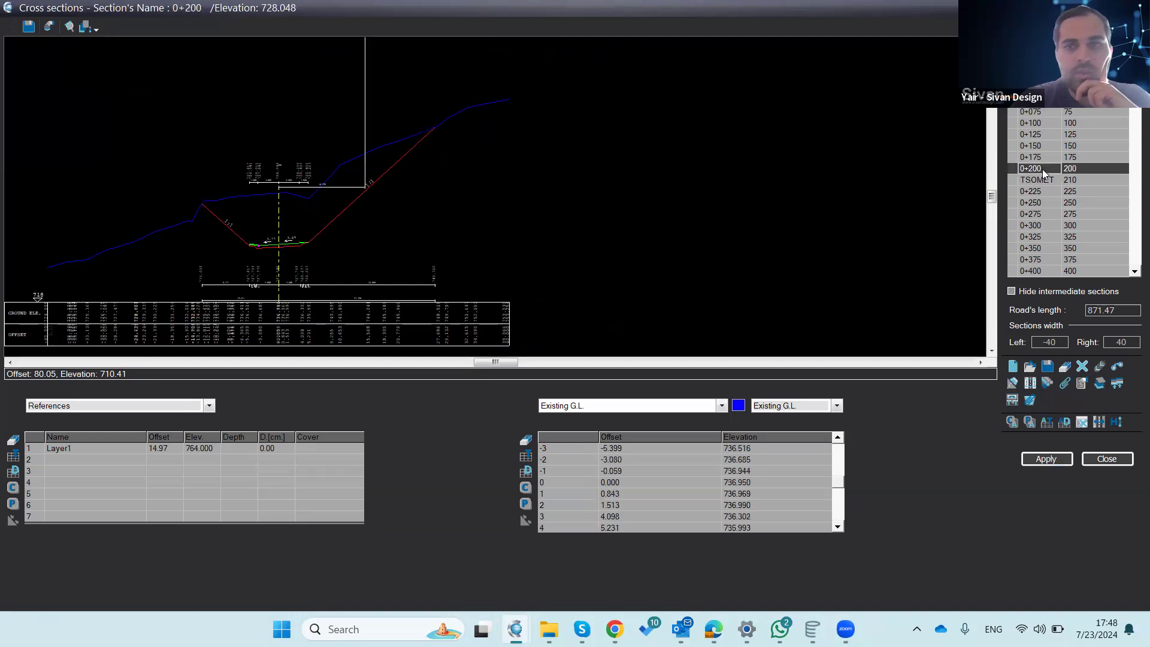
click(1044, 178)
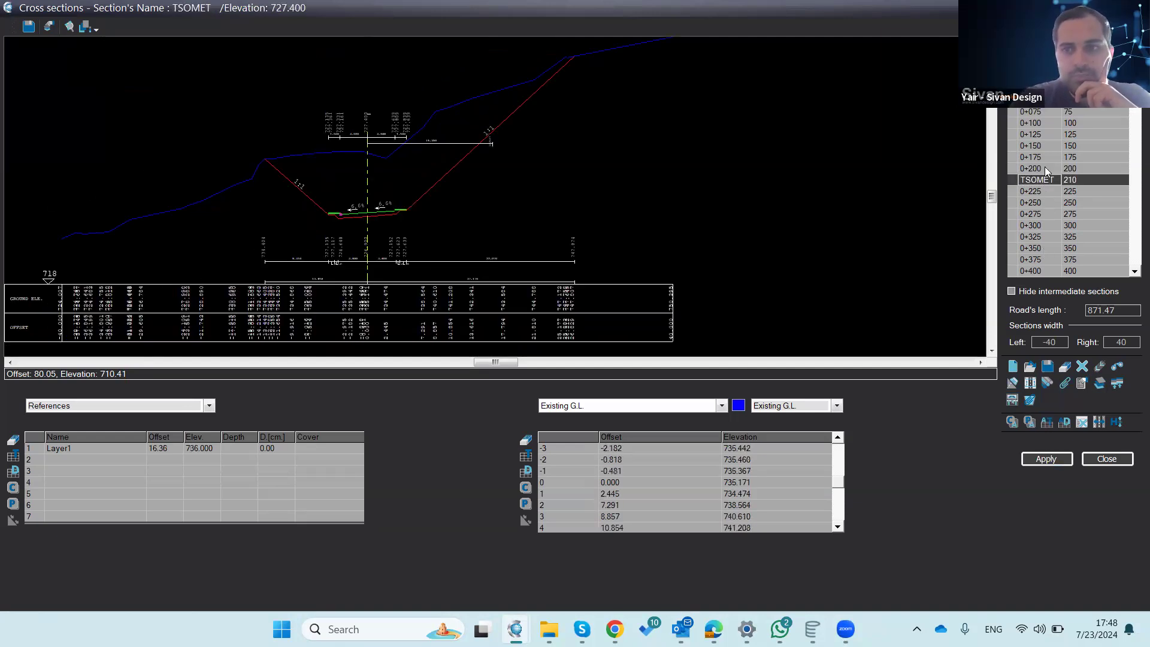
click(1044, 169)
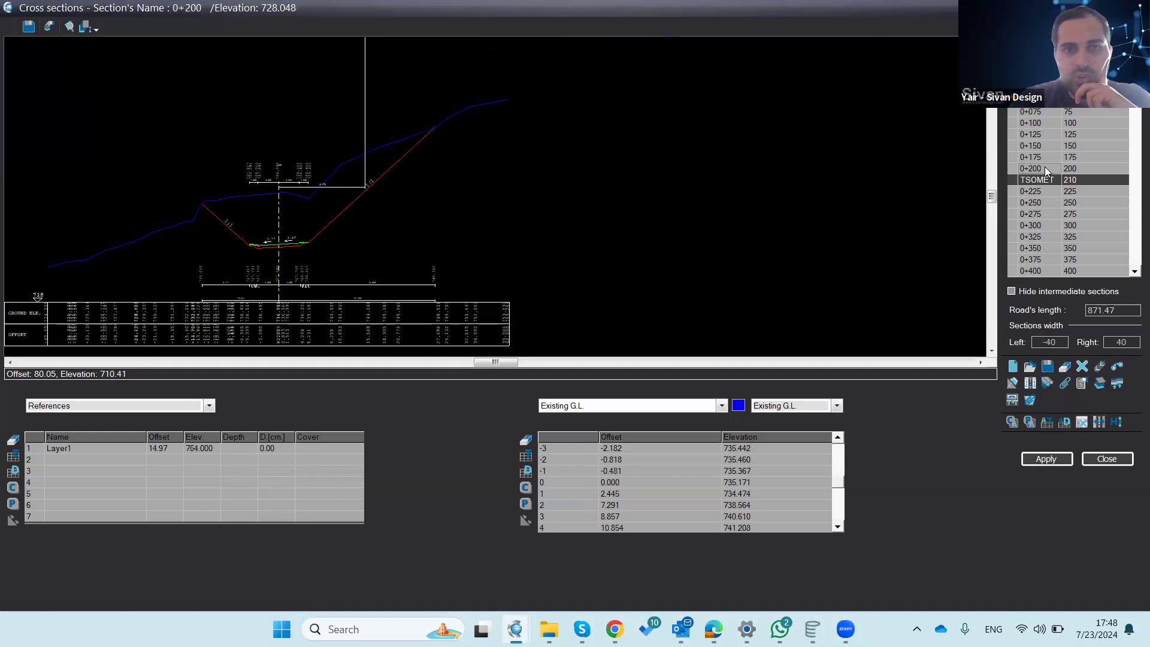
click(1051, 458)
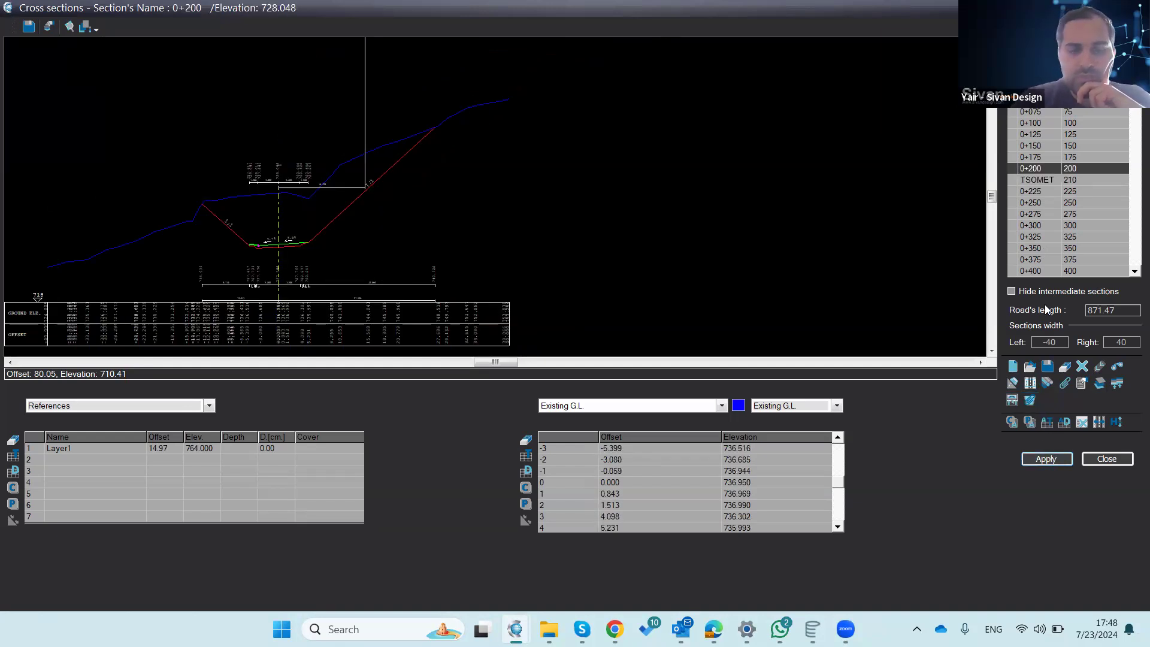
click(1085, 179)
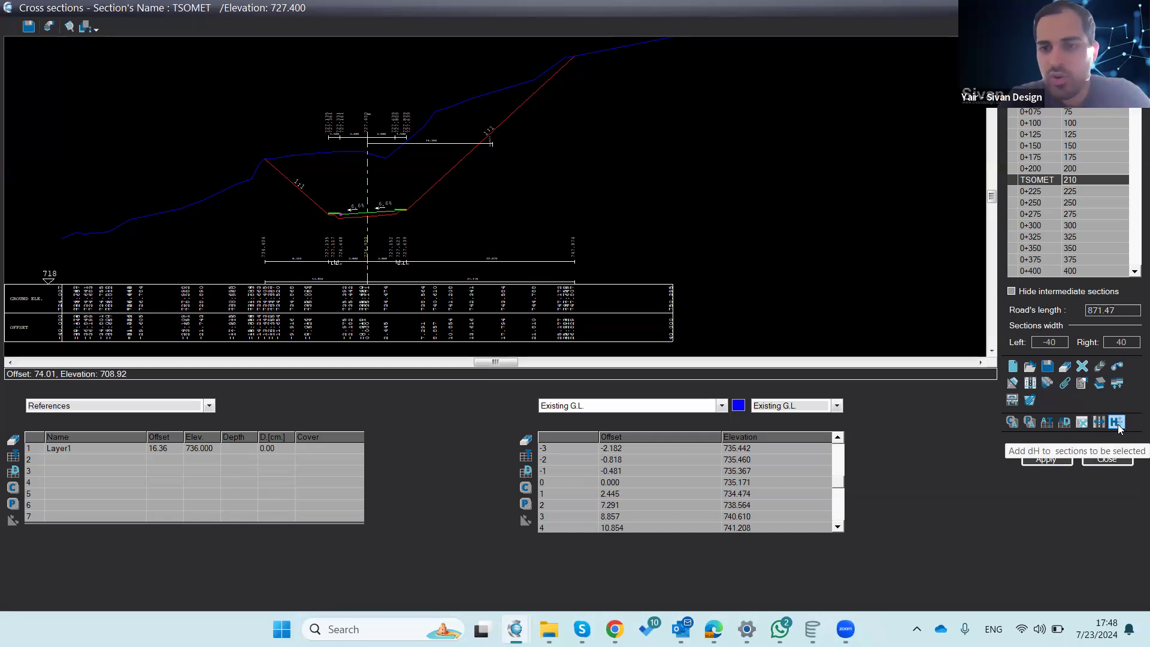
Step: Close the cross sections editor and open the Frames Maker for the road plan drawing
click(1096, 464)
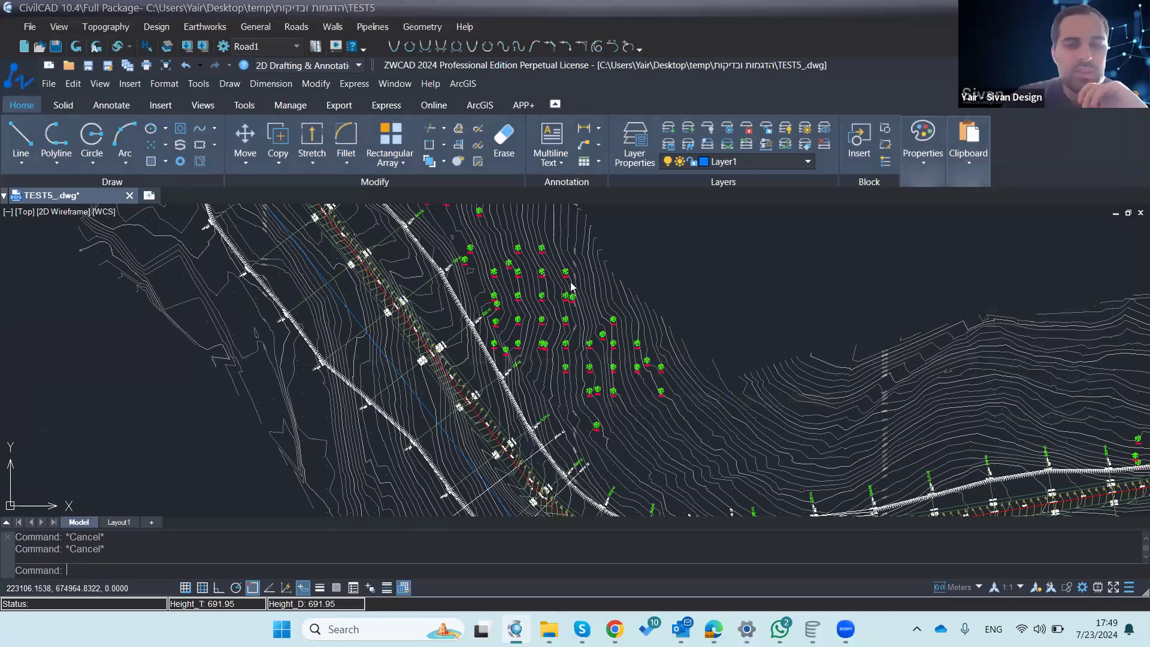
scroll(542, 276, down, 5)
scroll(327, 340, down, 3)
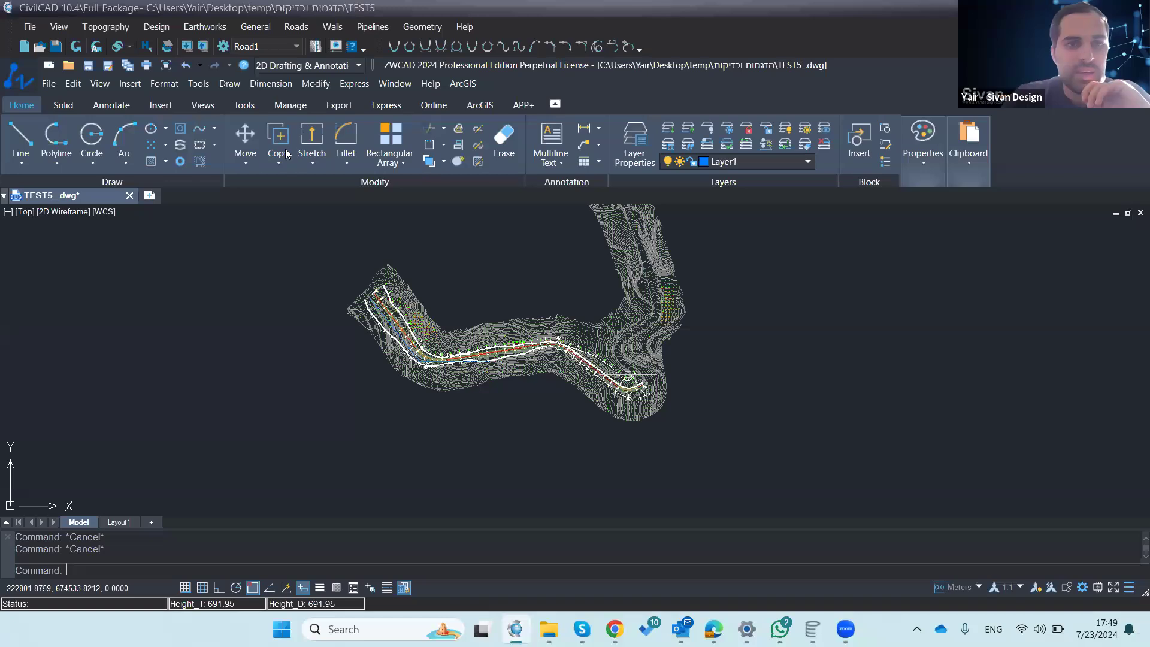
click(262, 29)
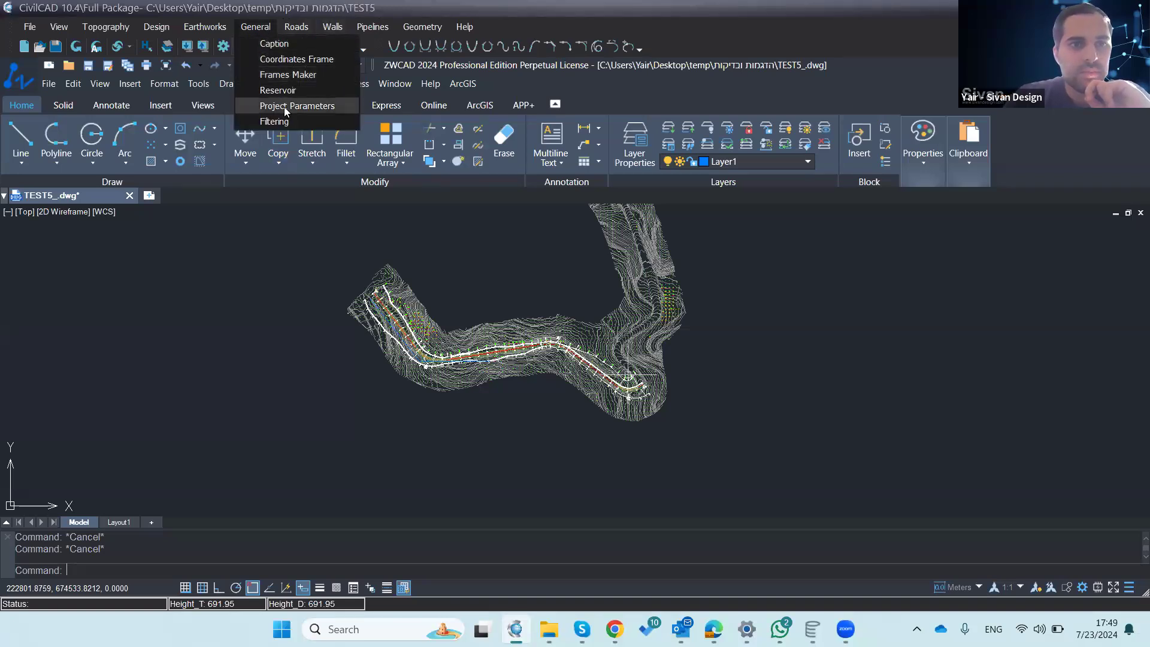
click(273, 77)
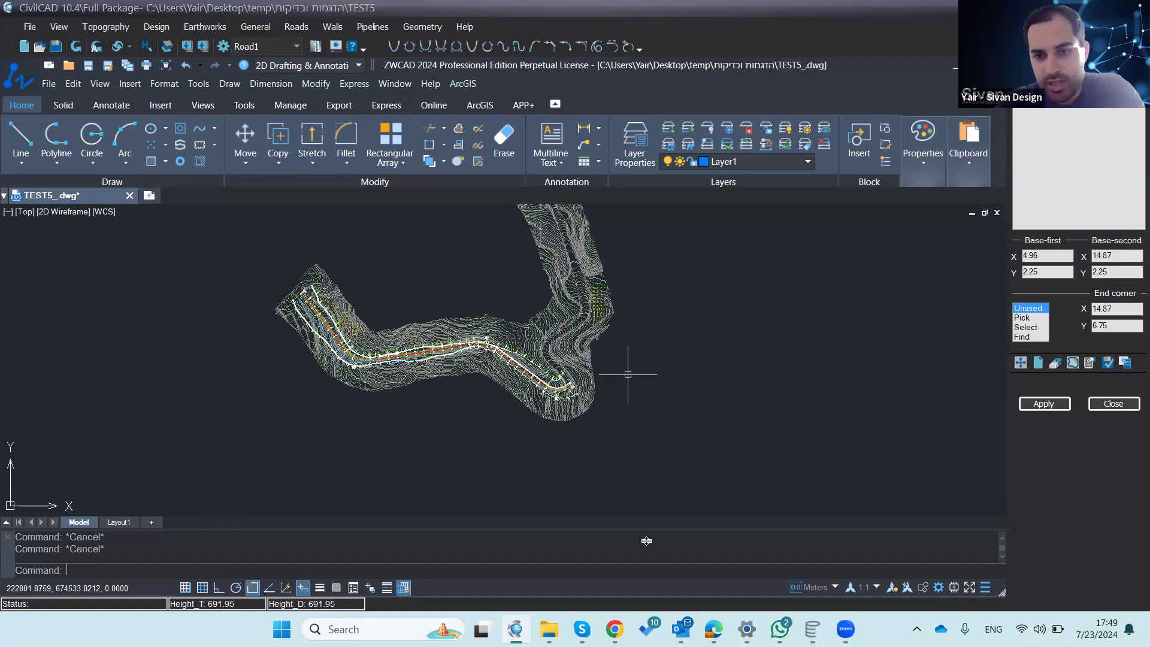
drag(646, 541, 897, 539)
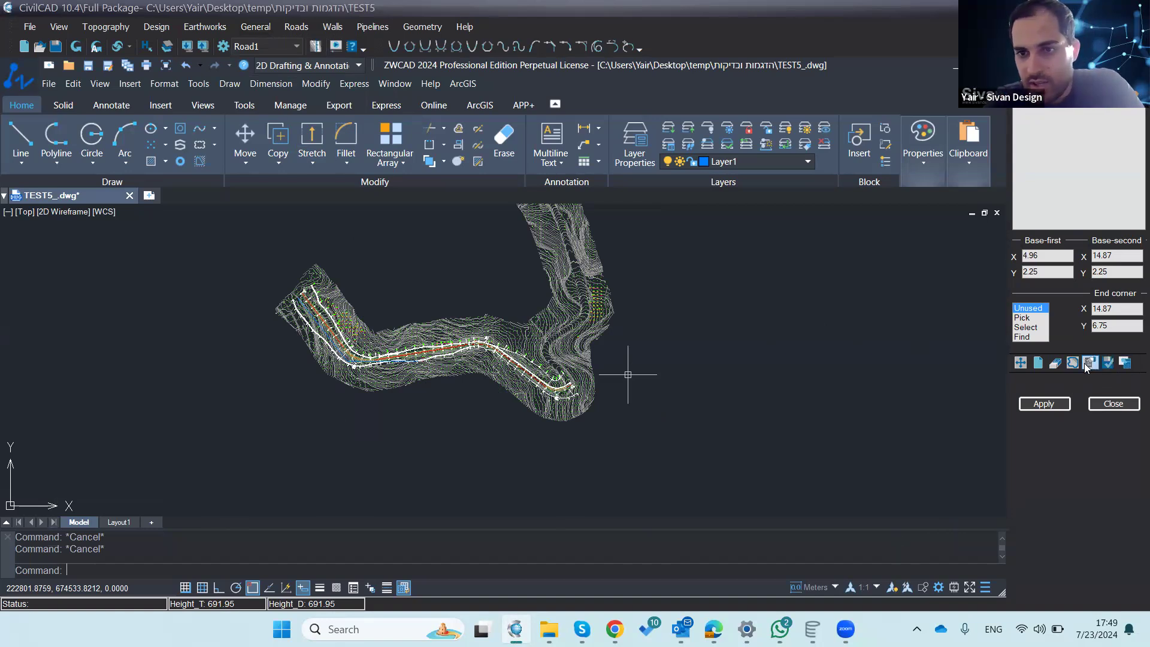
Step: Set the Frames Maker options to divide the frames by paper size A0(119x84cm) and accept them
click(1087, 364)
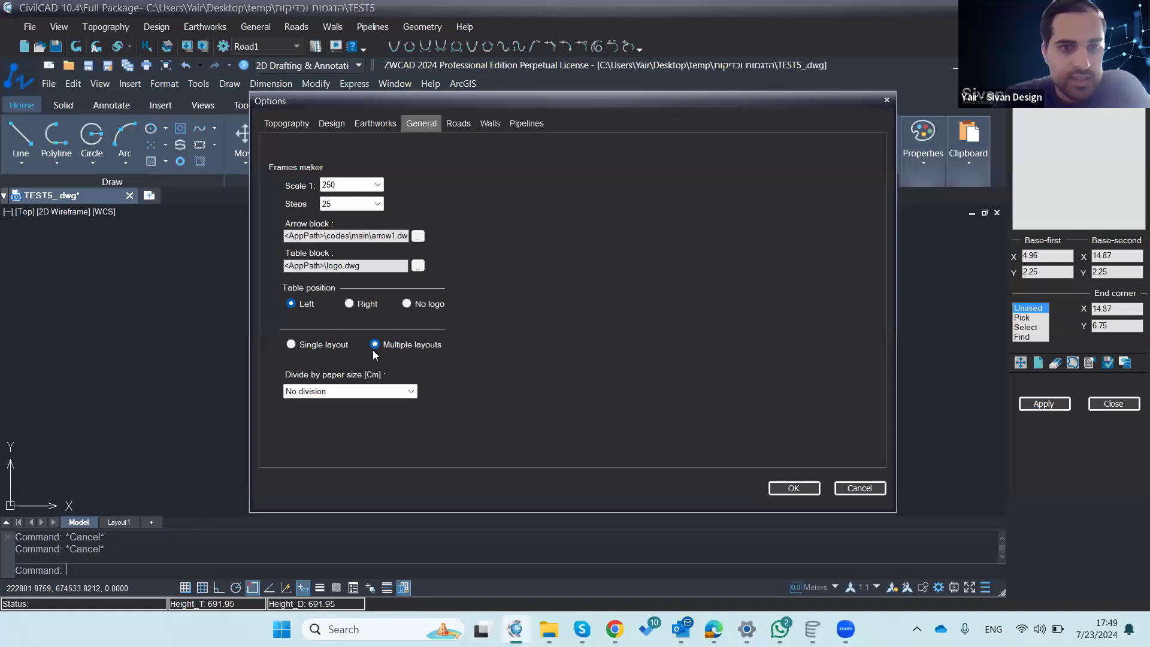
click(362, 391)
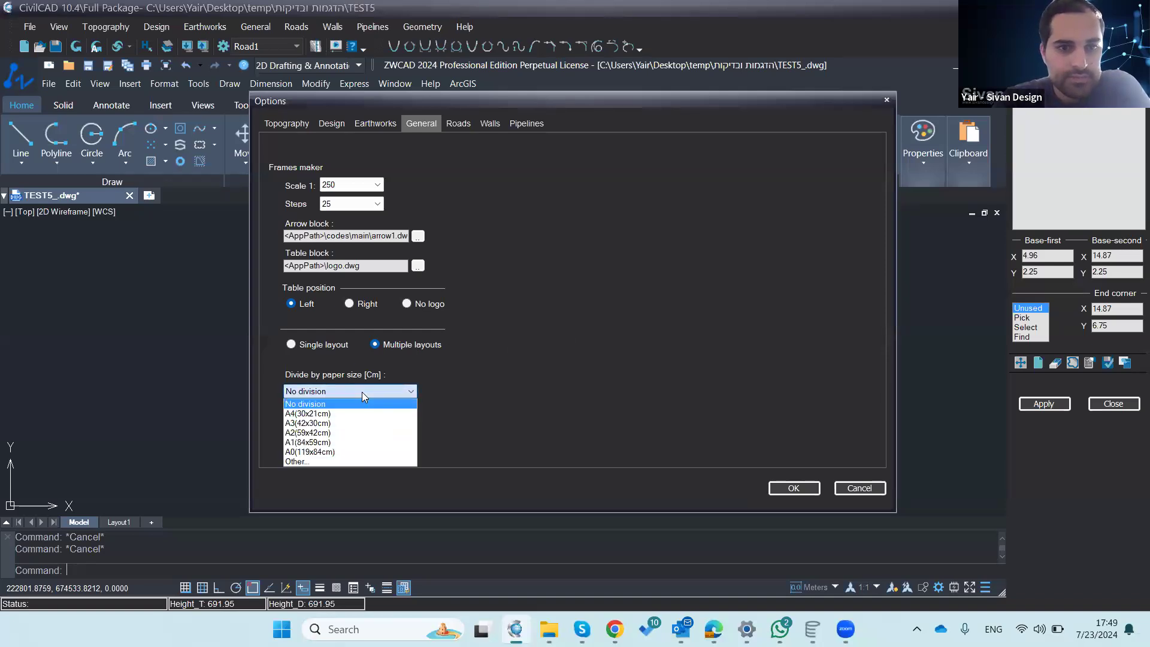
click(343, 451)
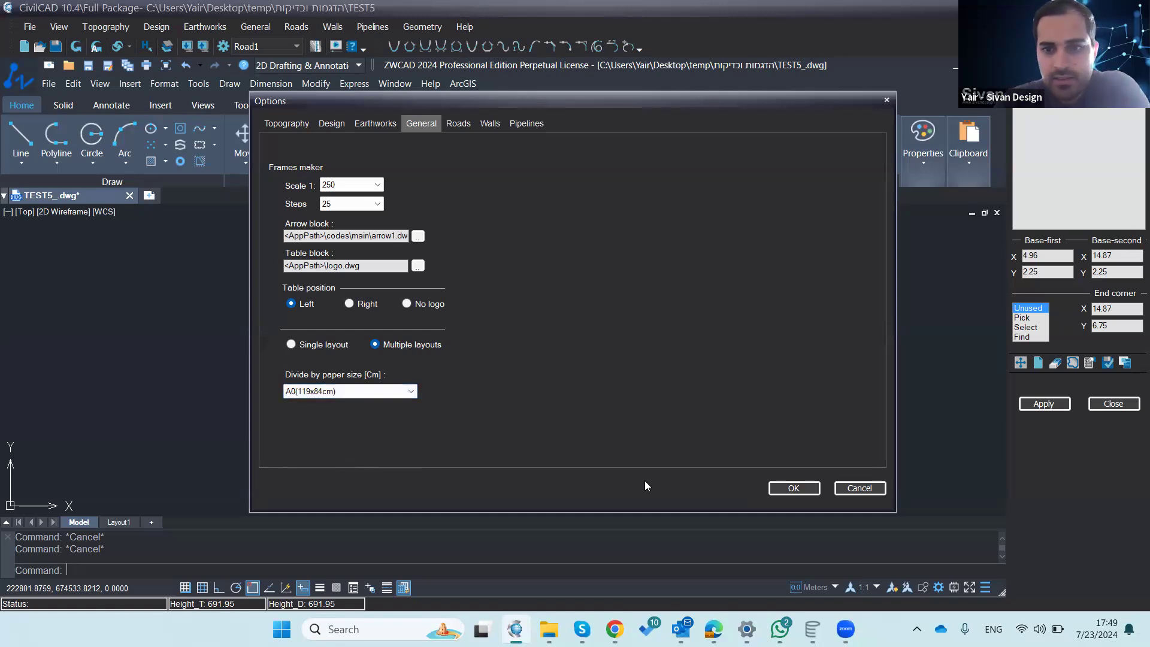
key(Return)
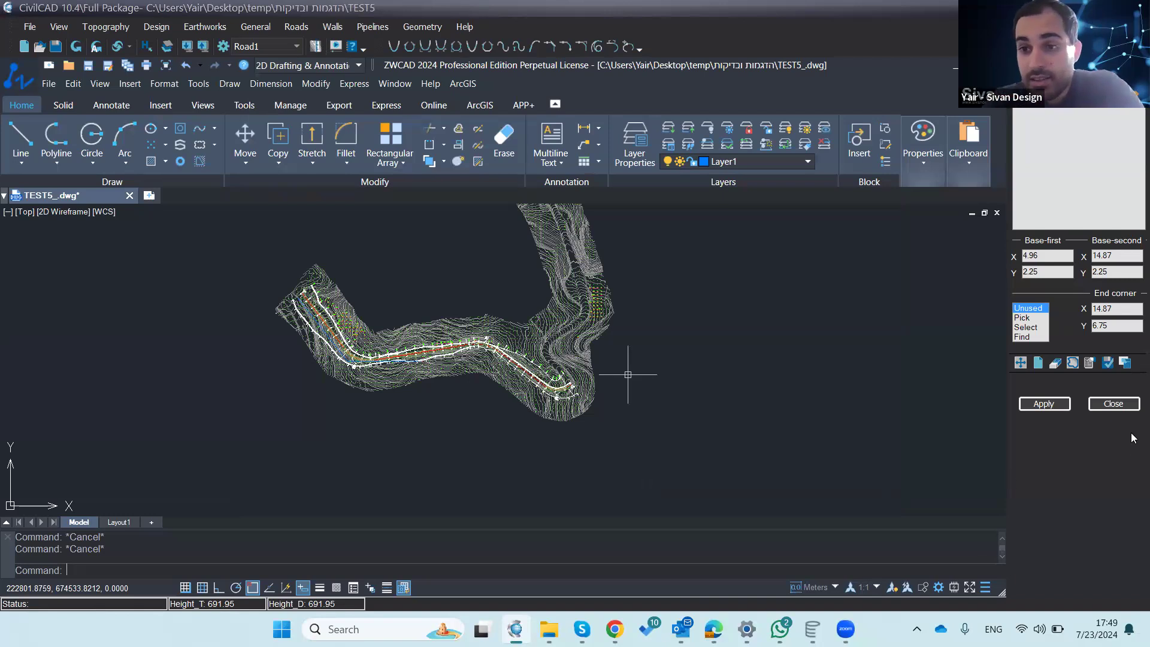
Step: Place a new frame in the drawing beside the road's western end
click(1126, 362)
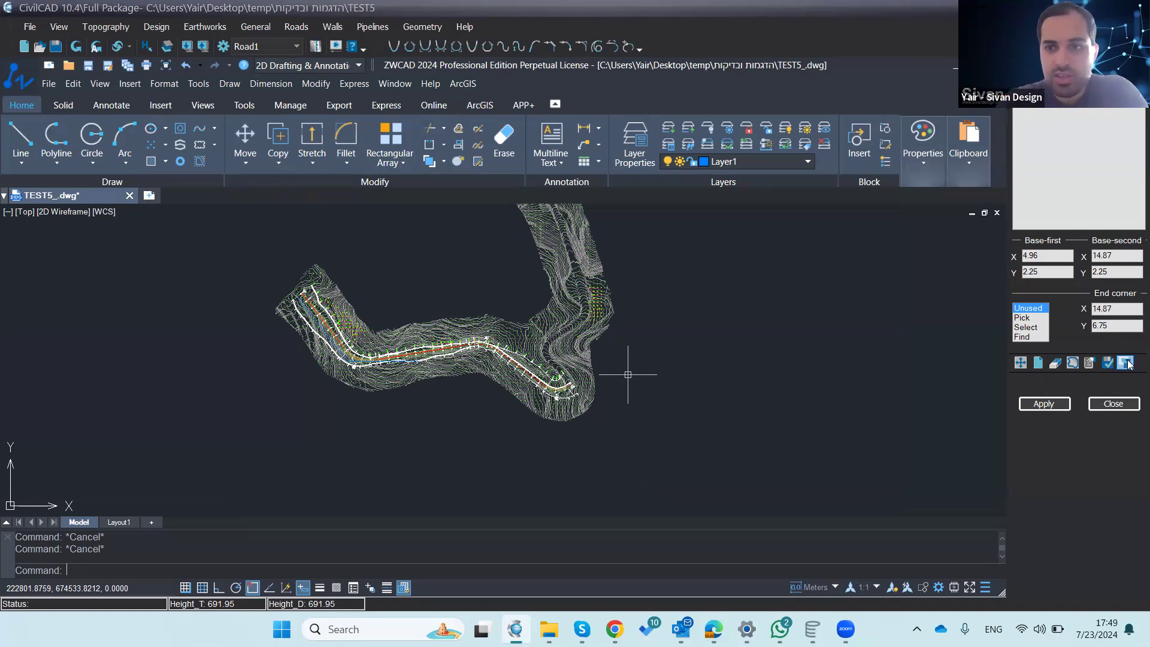
click(230, 343)
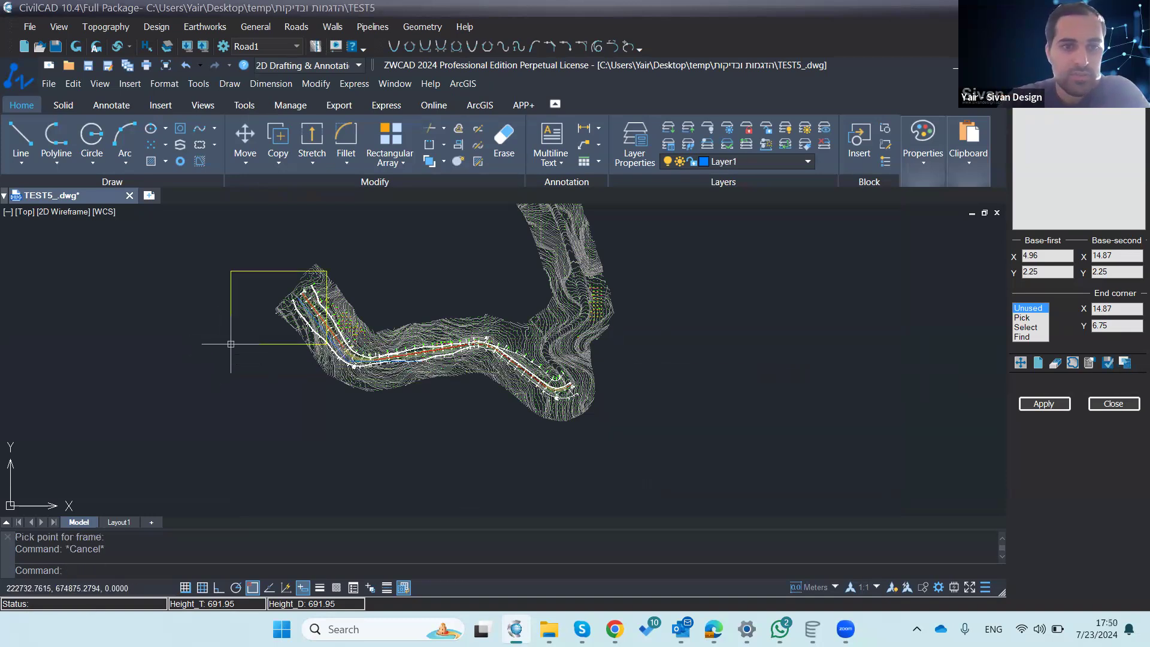
click(268, 344)
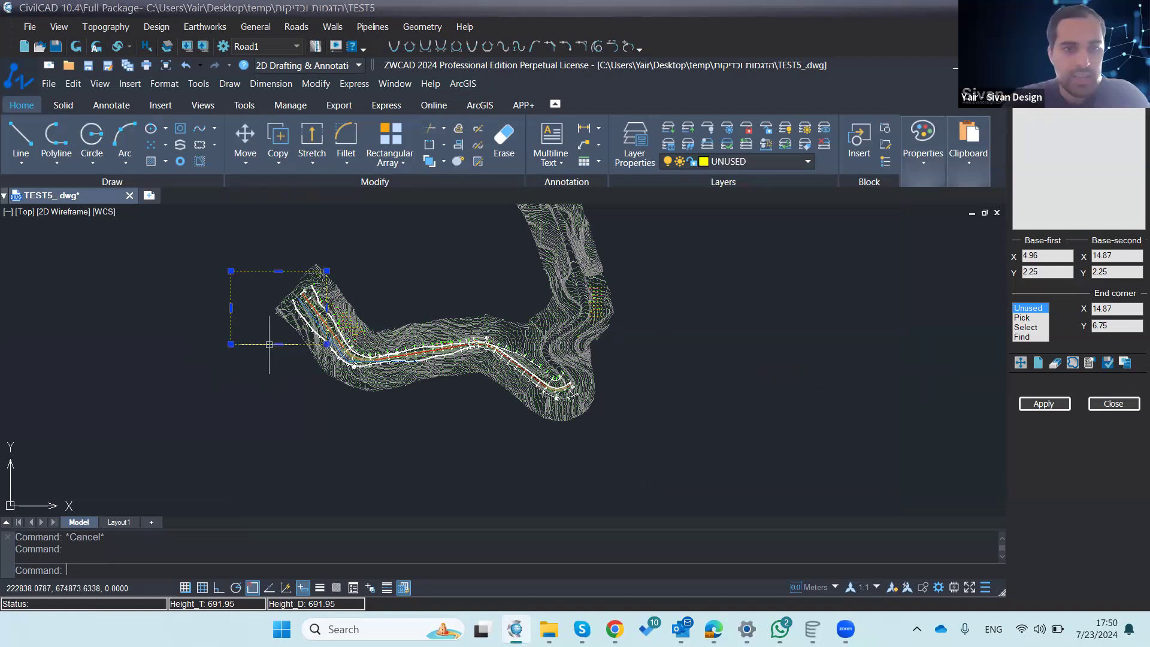
key(Escape)
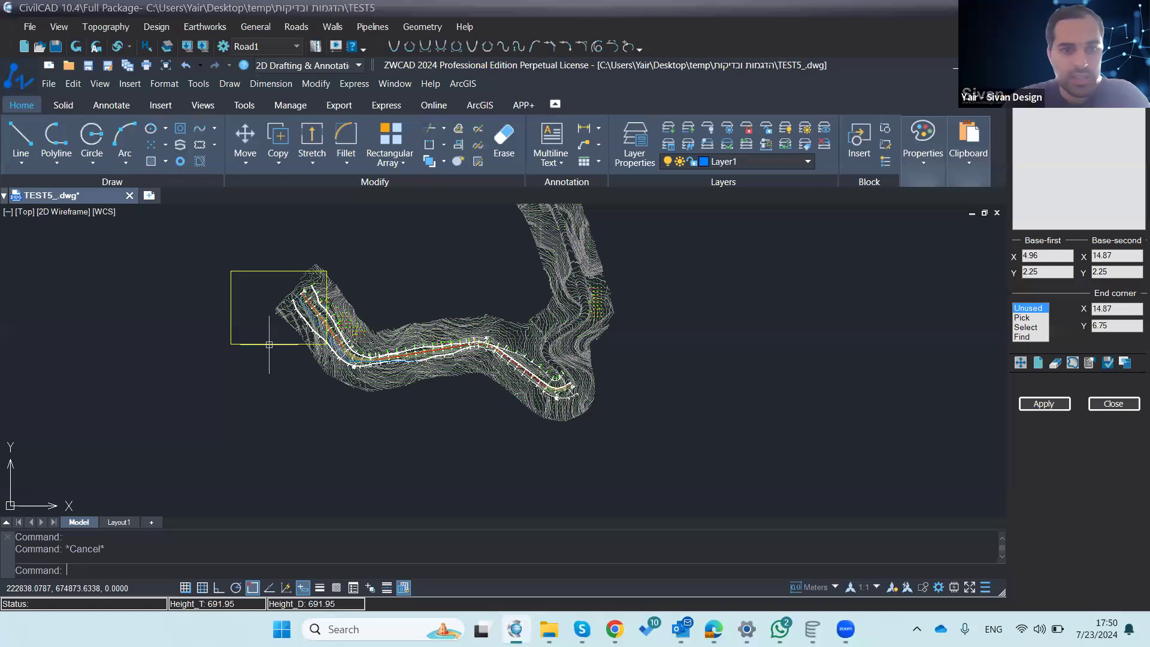
Step: Move the frame horizontally eastward from its lower-left corner so it covers the road's western end
text(mo)
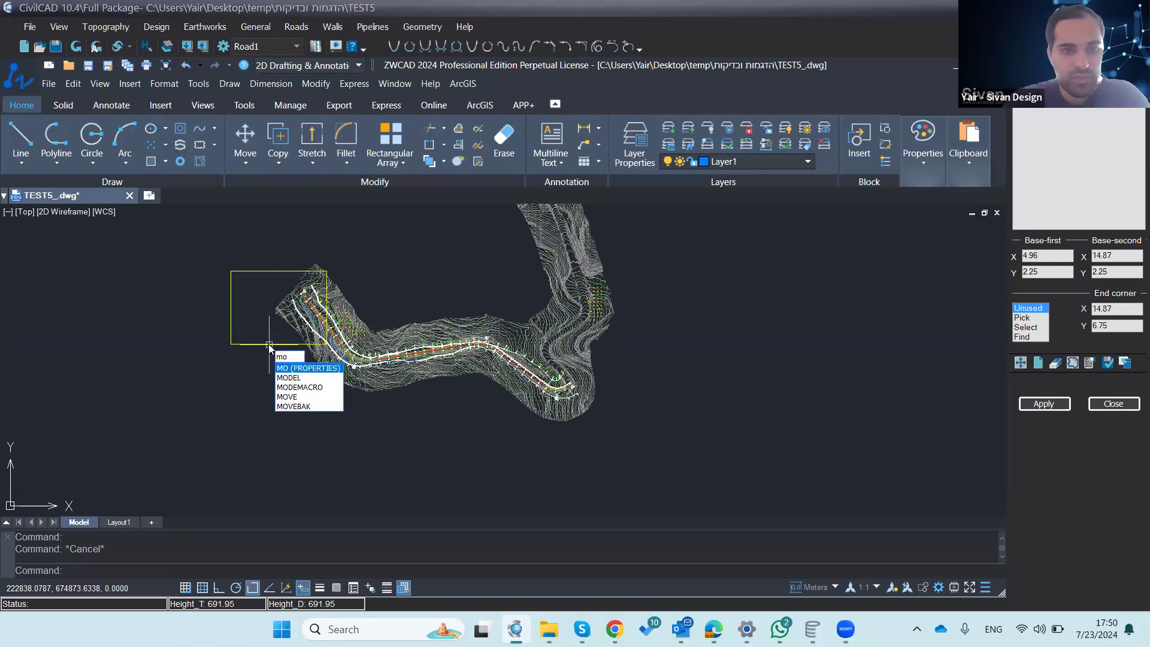
key(Down)
key(Down)
key(Down)
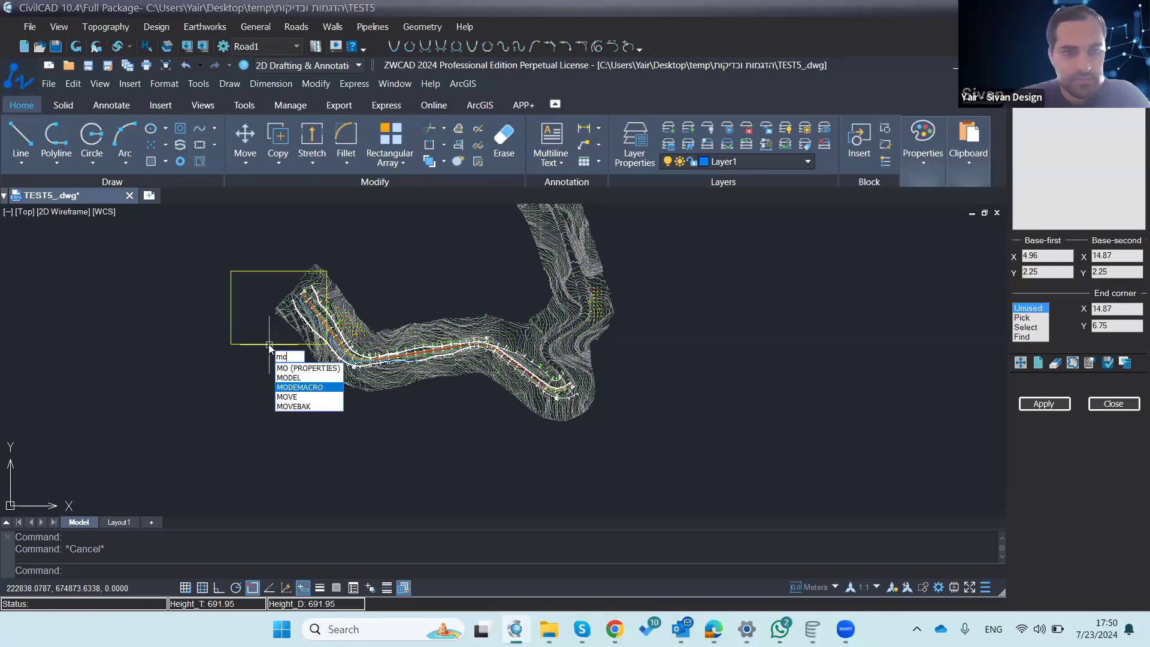
key(Return)
click(269, 344)
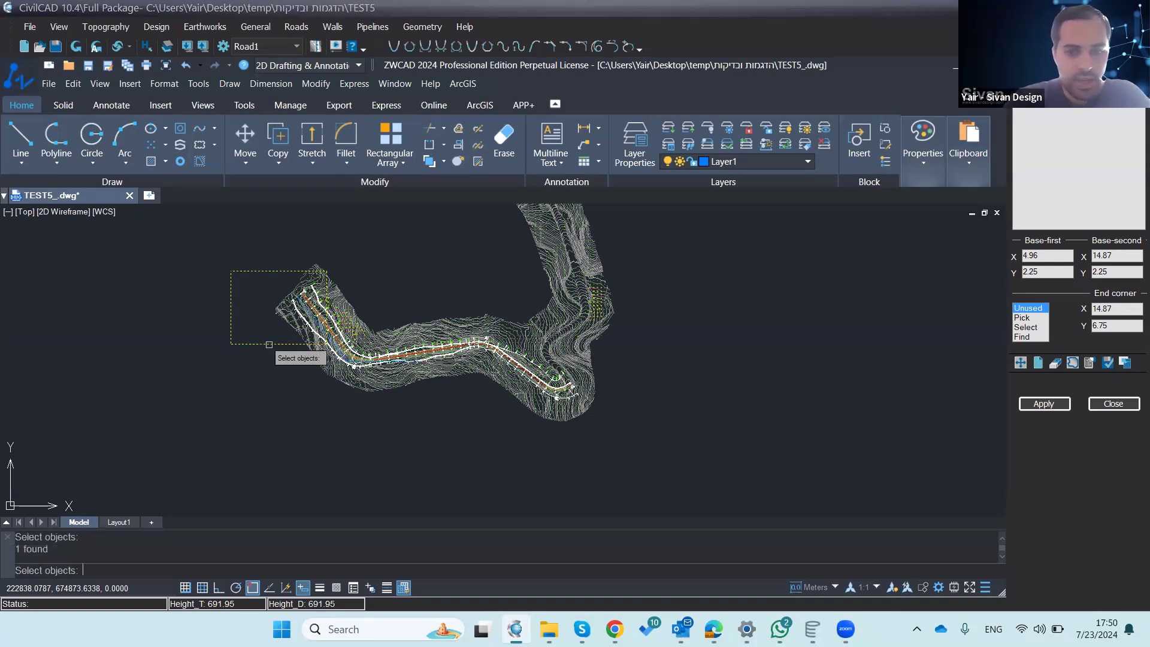
key(Return)
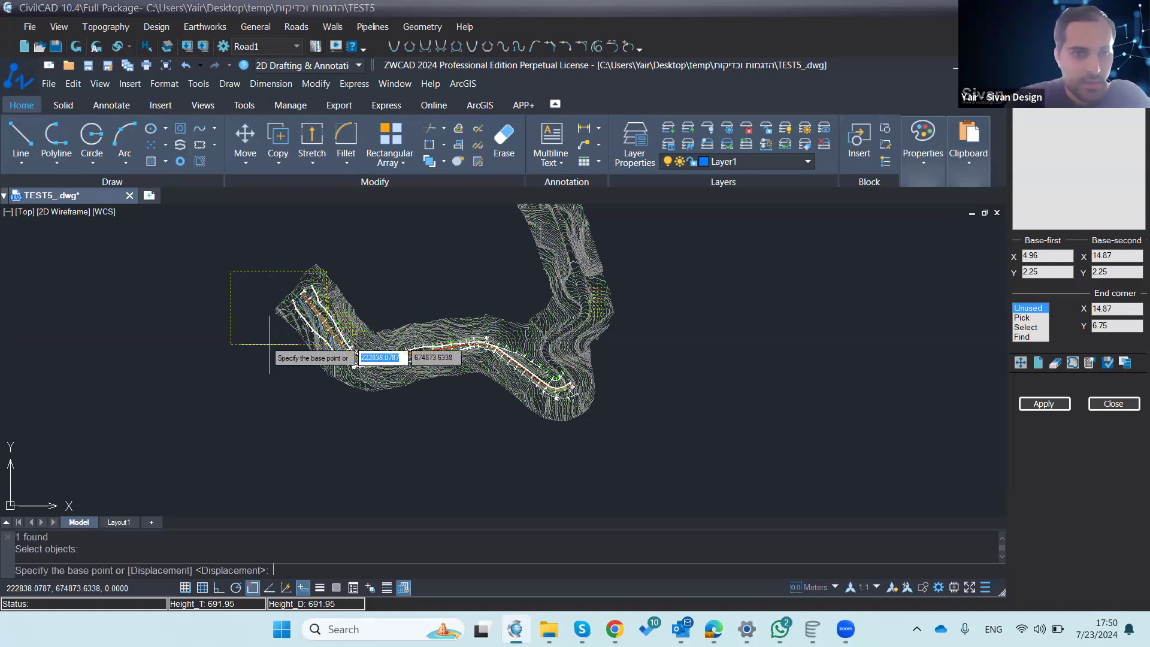
click(231, 343)
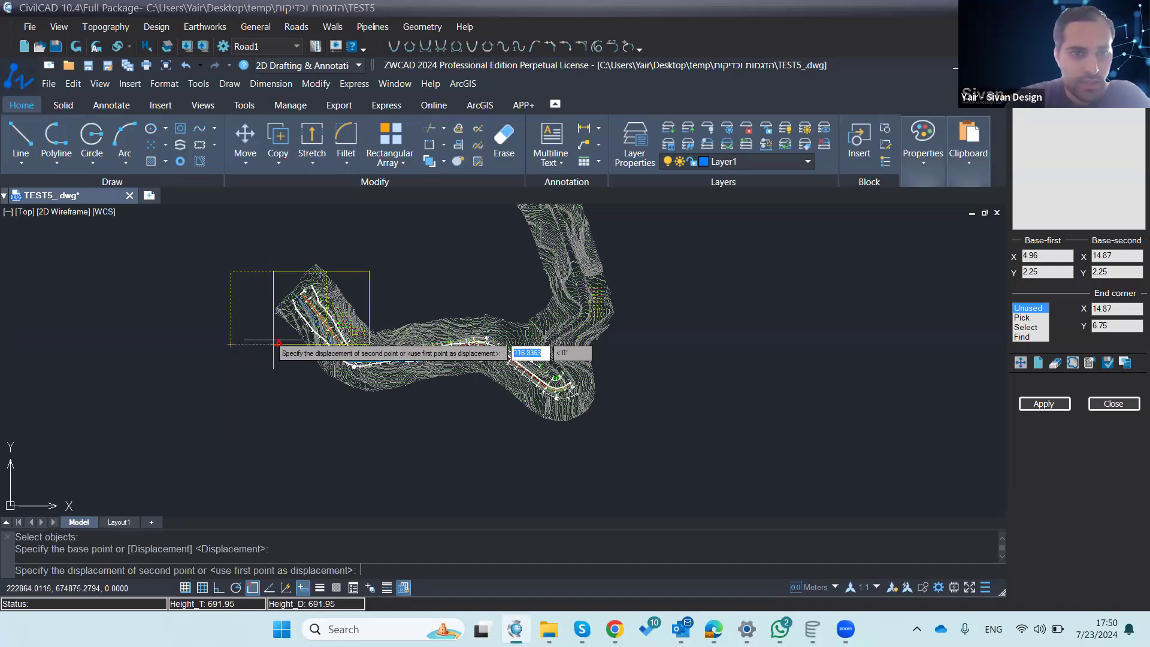
click(277, 343)
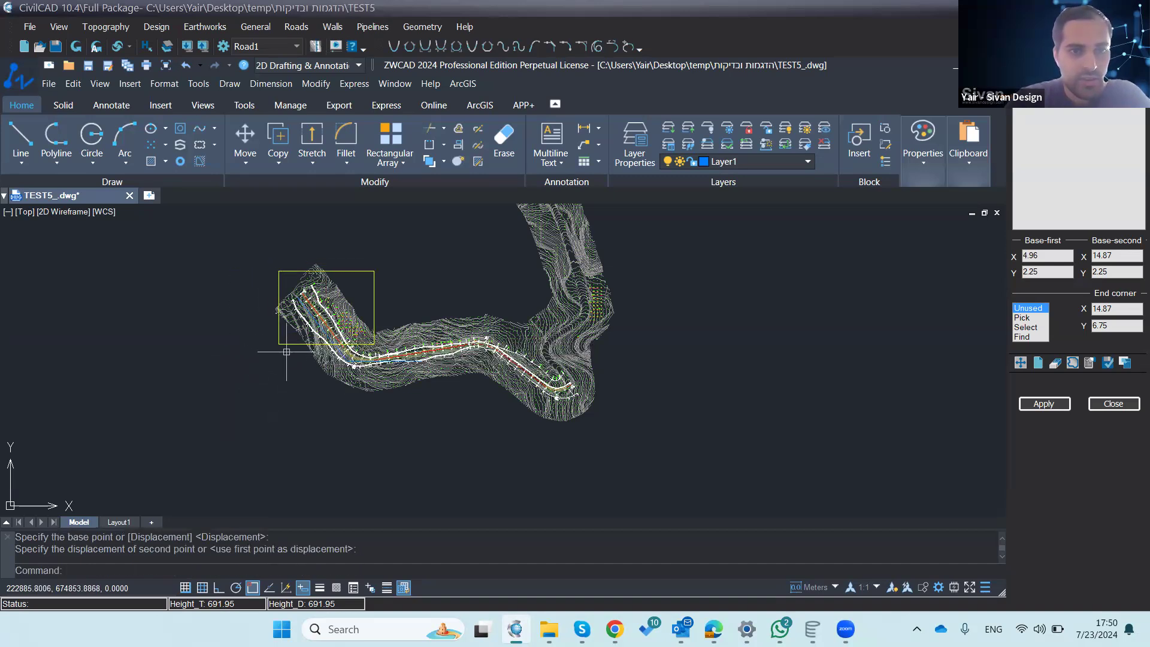
Step: Copy the frame and paste a duplicate over the road's first bend, slightly overlapping the original
click(287, 344)
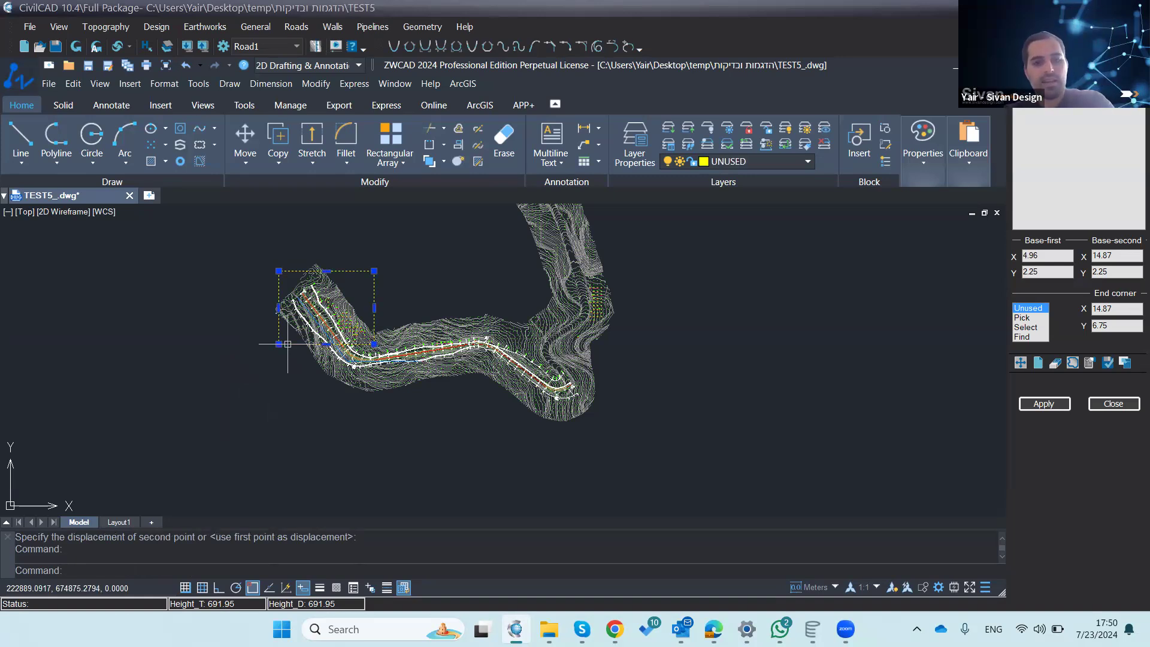
key(ctrl+c)
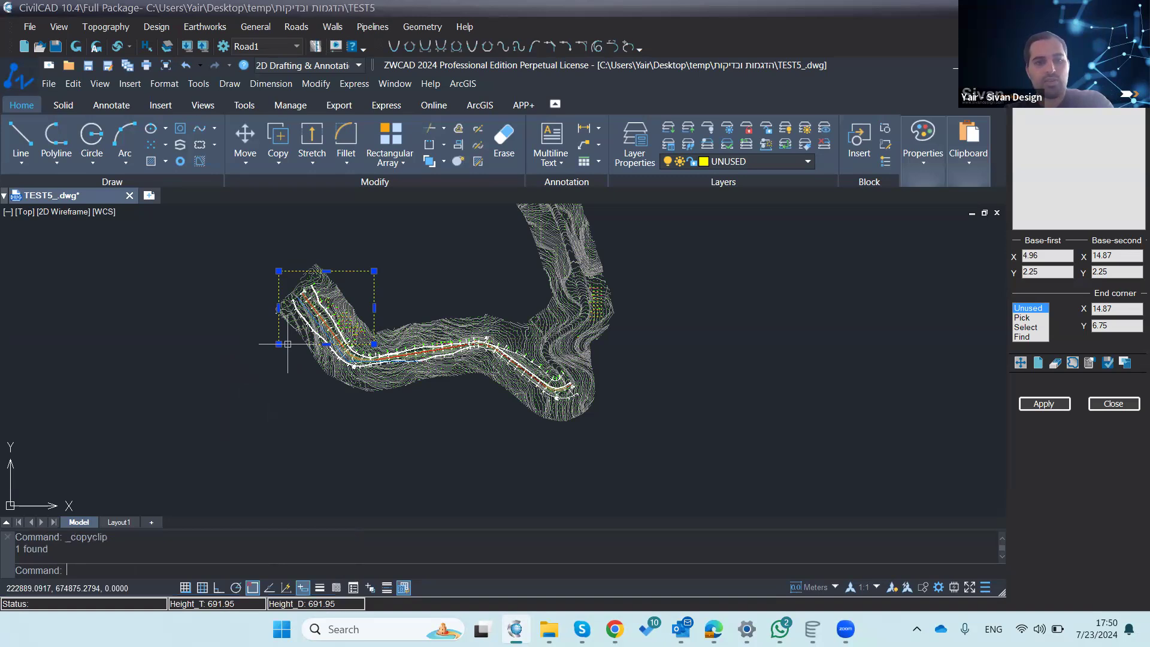
key(ctrl+v)
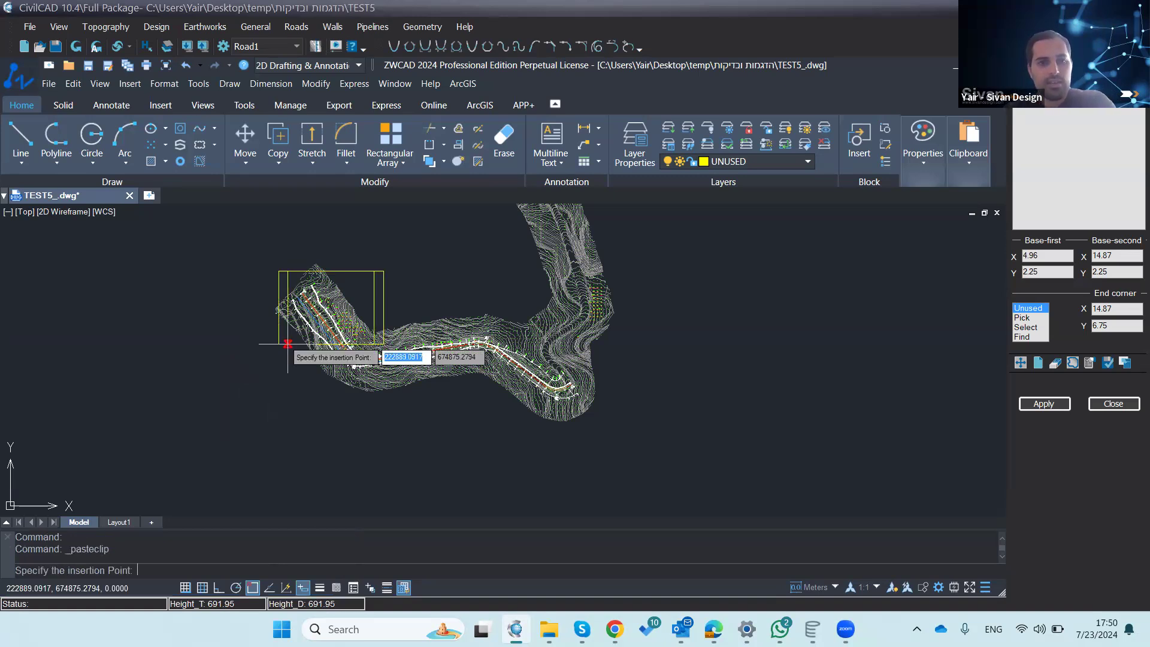
click(318, 391)
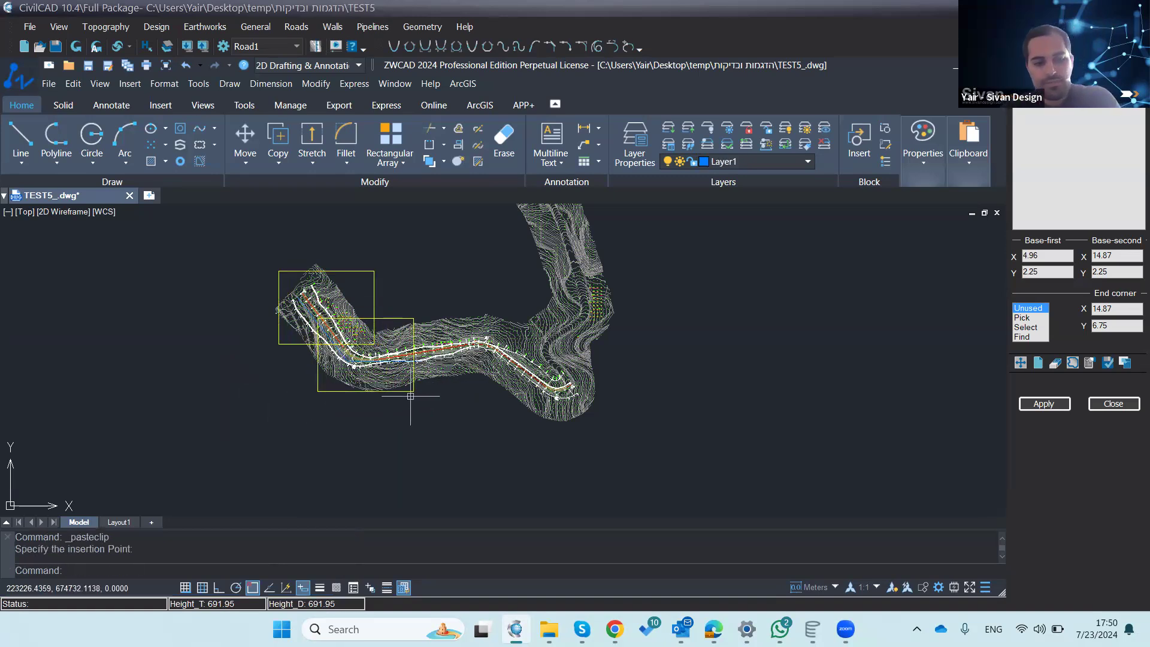
Step: Paste two more copies of the frame over the road's middle stretch and its eastern end, overlapping the neighbouring frames
key(ctrl+v)
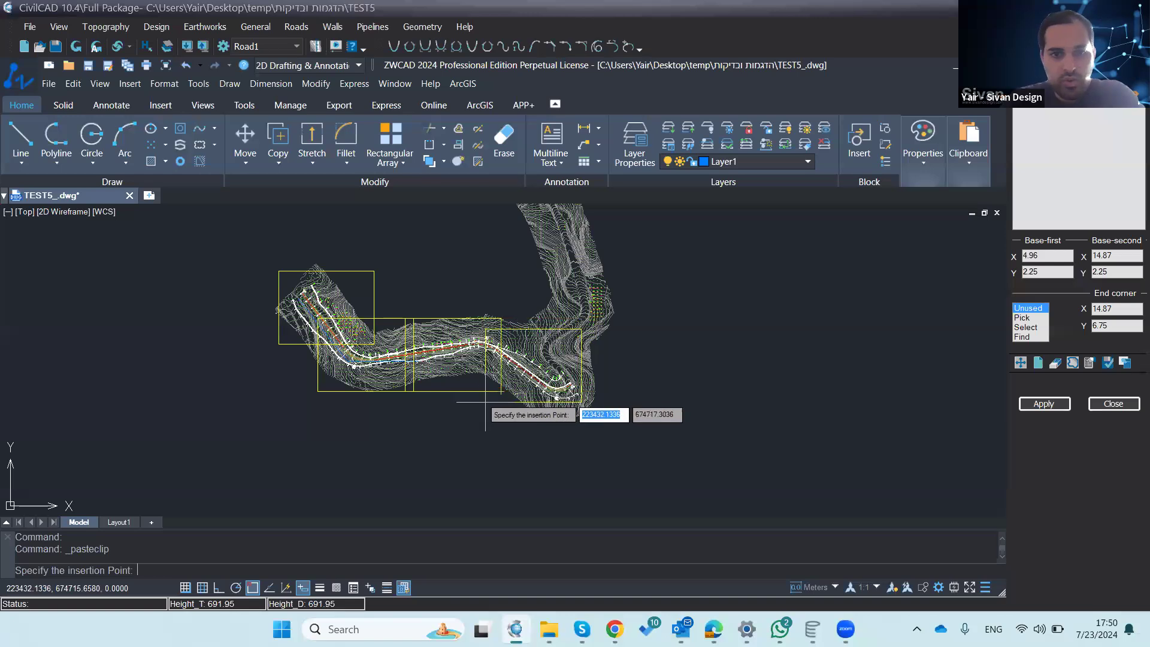
key(Escape)
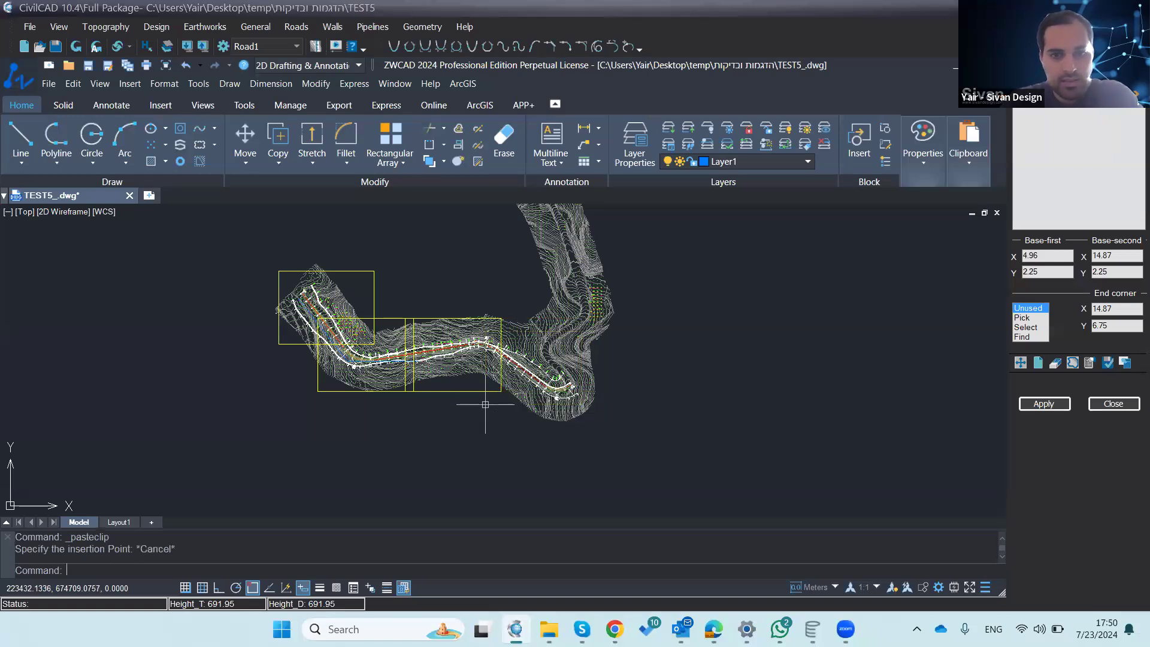
key(ctrl+v)
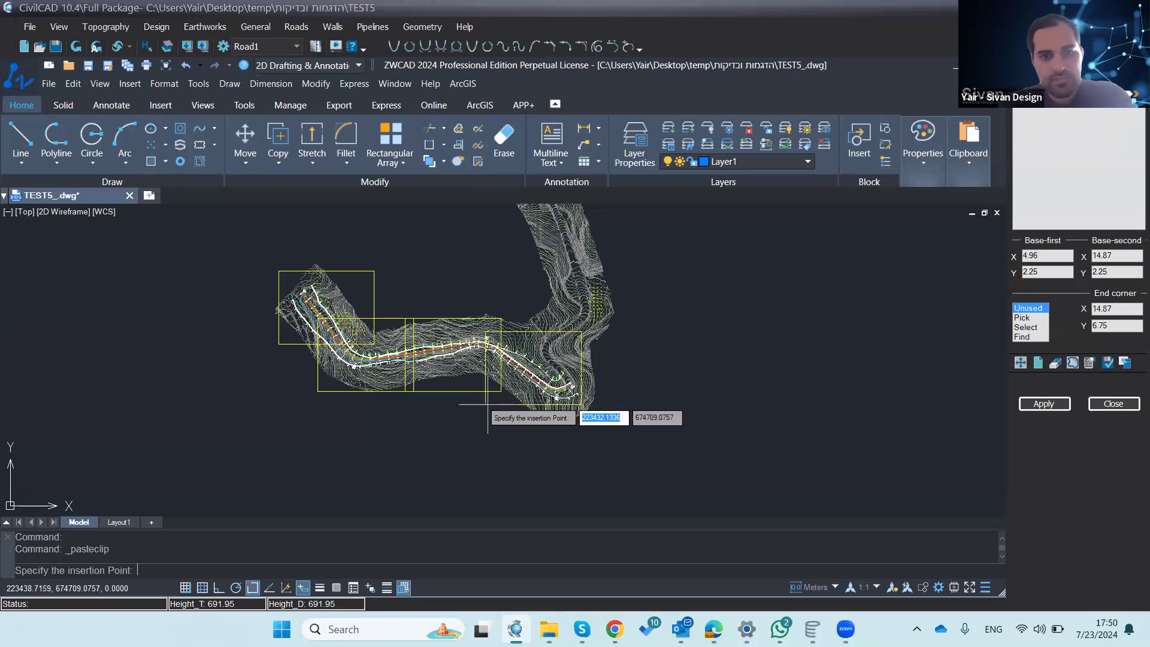
click(490, 407)
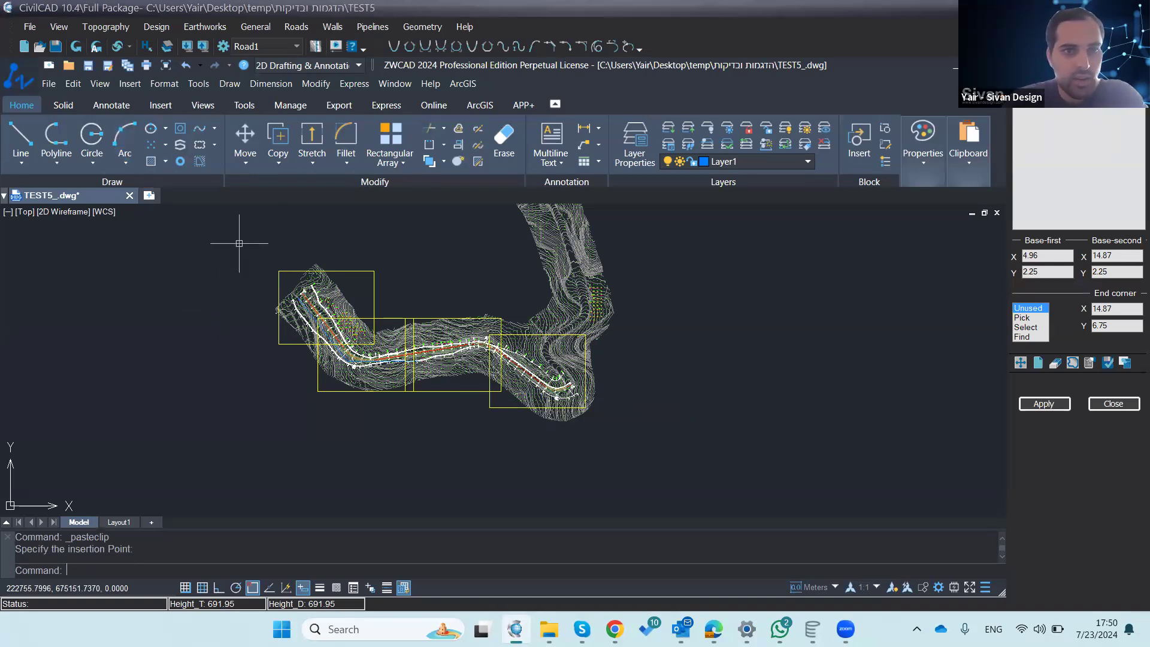
Step: Rotate the westernmost frame clockwise about its upper-left corner, tilting it over the road's western end
text(o)
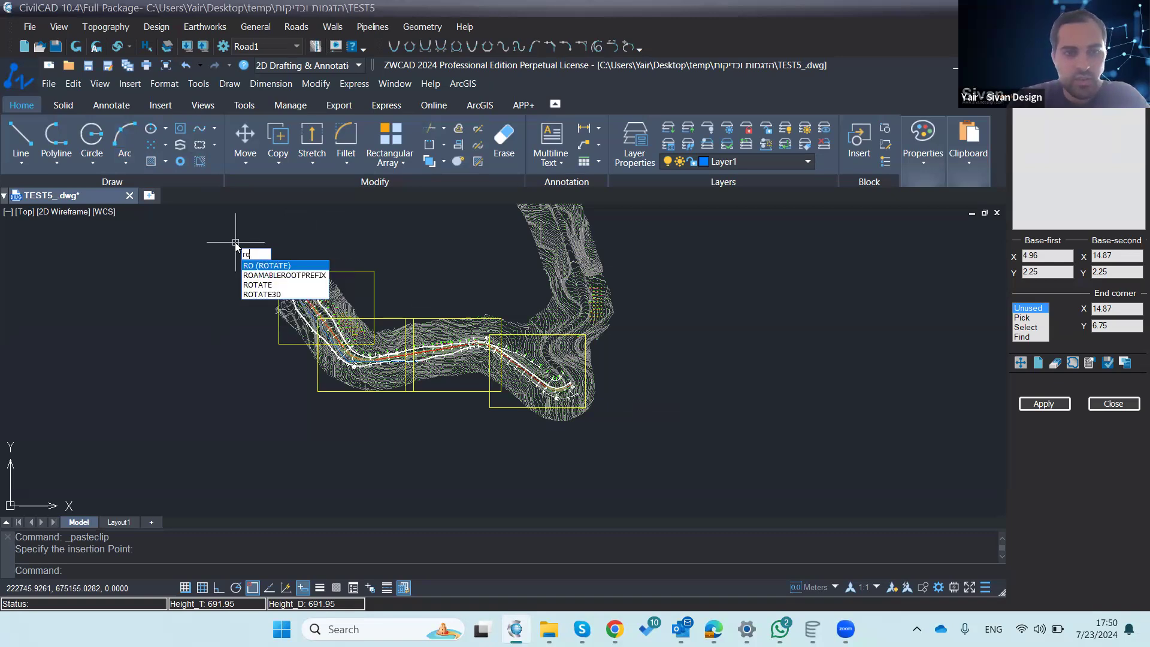
key(Return)
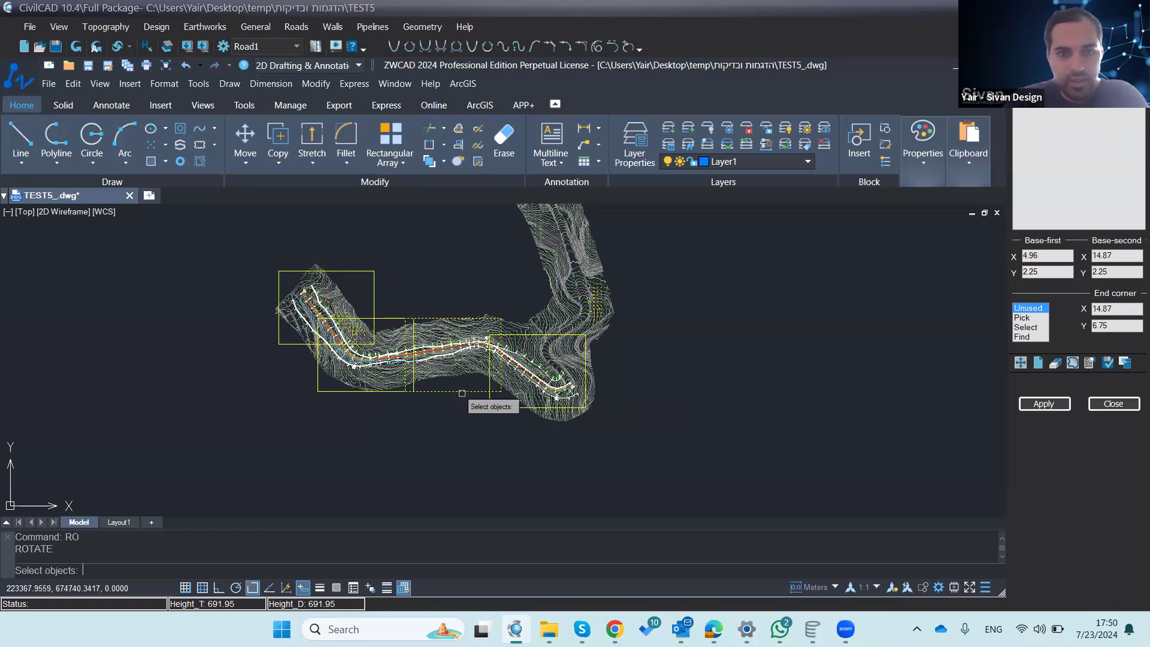
click(279, 341)
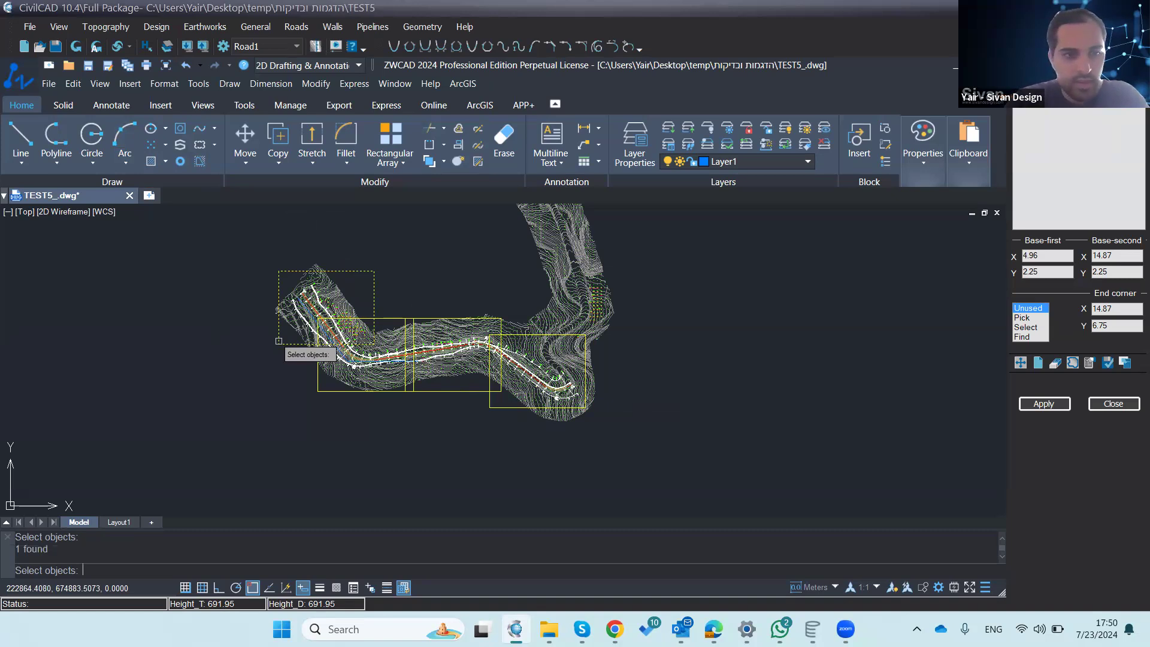
key(Return)
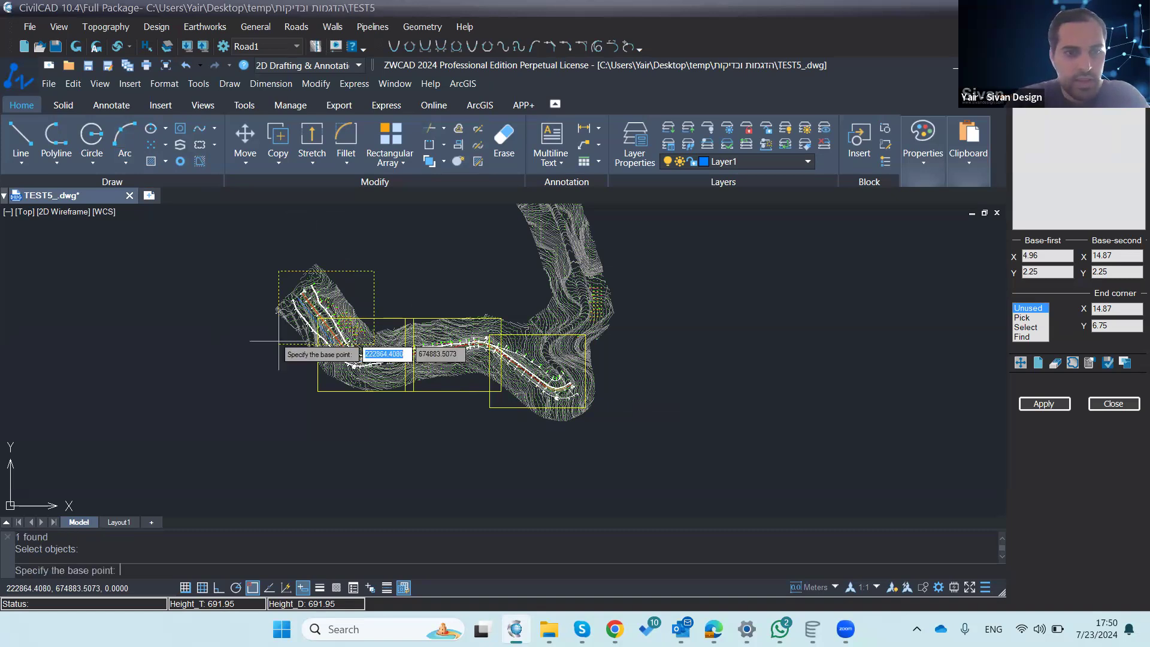
click(278, 270)
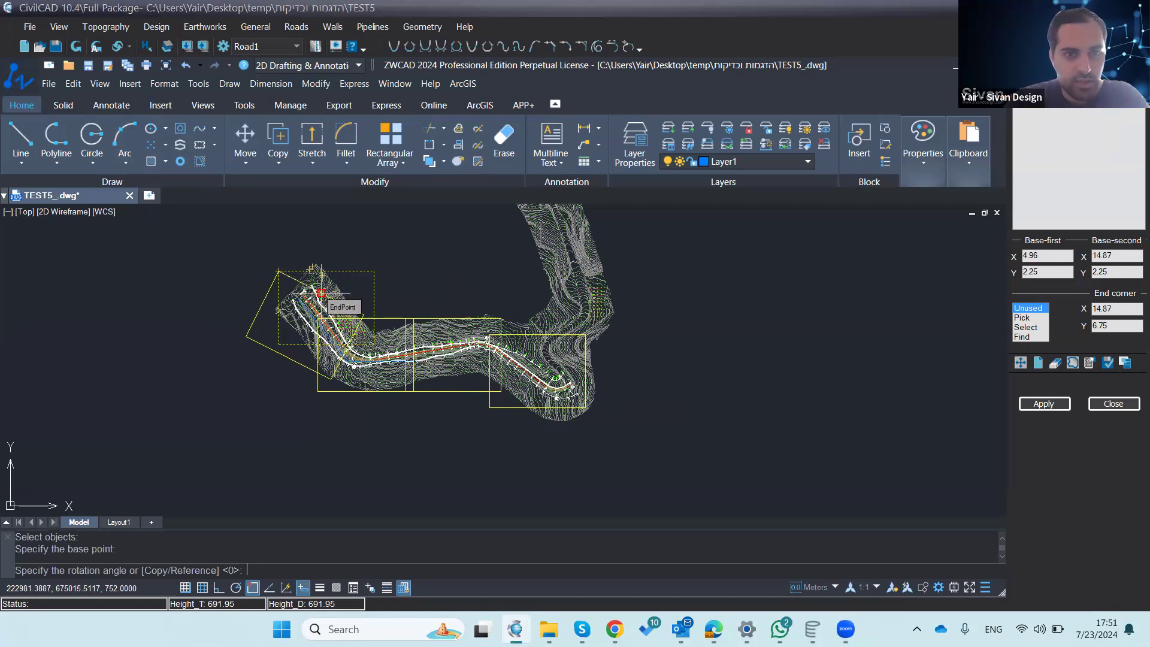
click(321, 292)
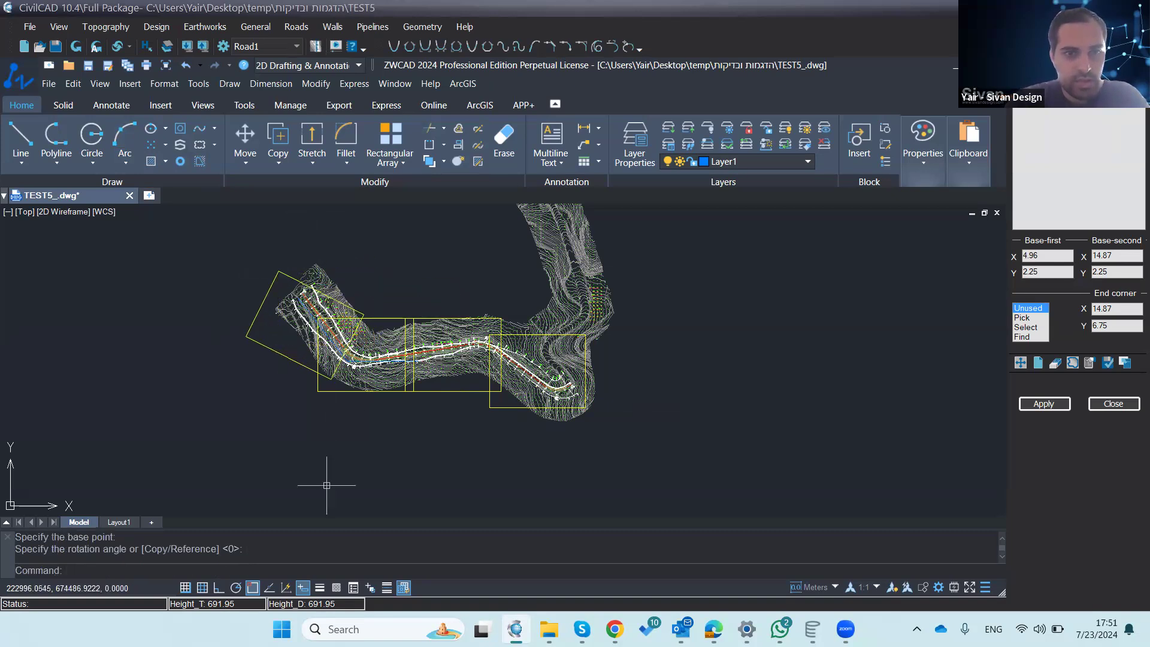
Step: Move the rotated frame up and to the east so it surrounds the road's western end
click(276, 352)
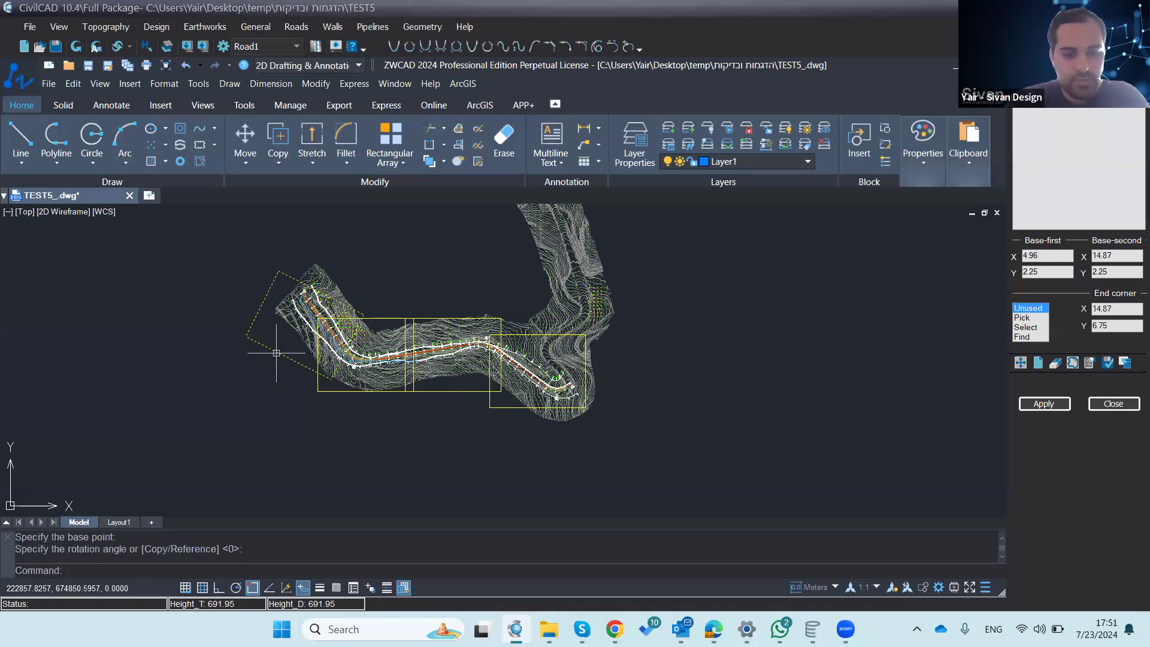
text(mov)
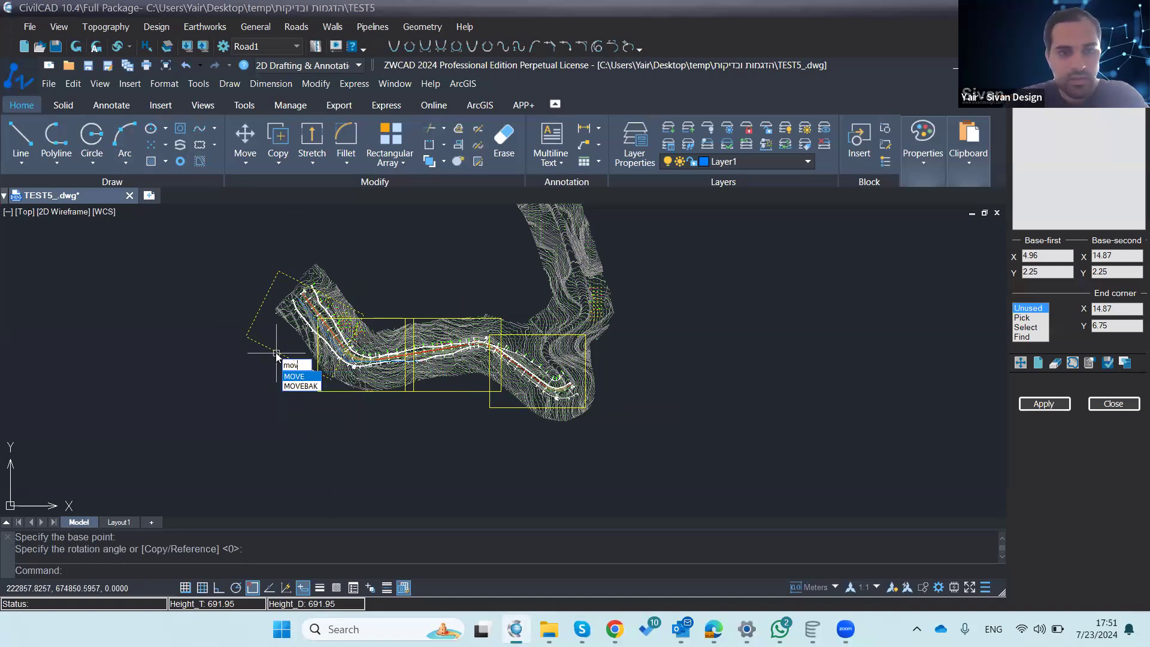
key(Return)
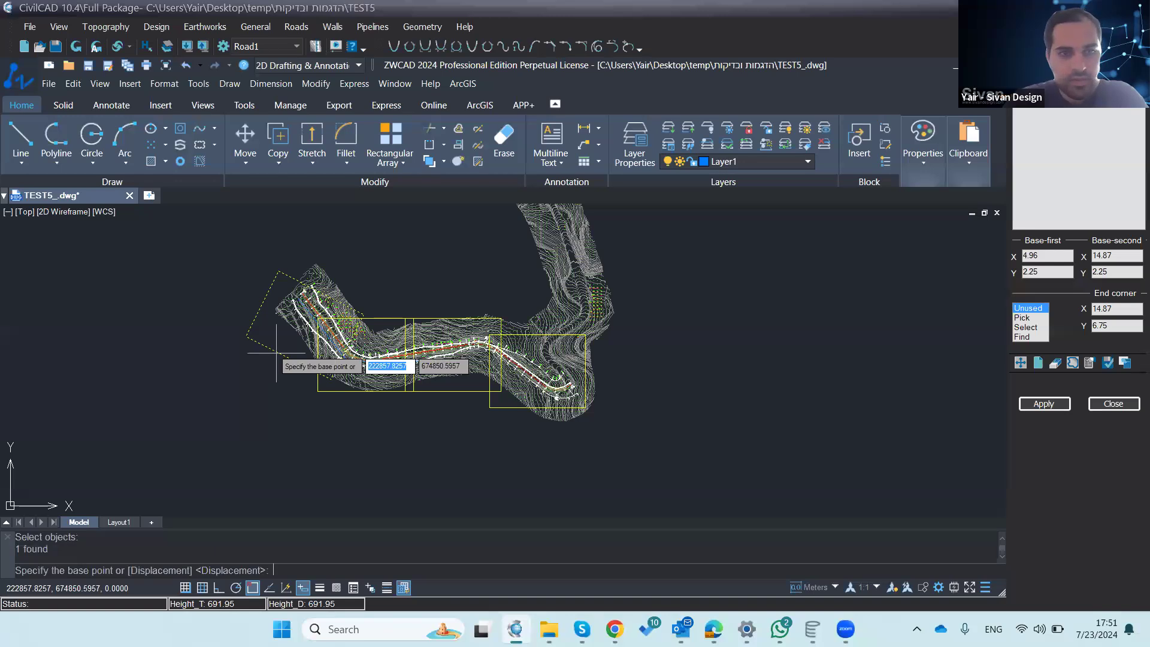
click(276, 353)
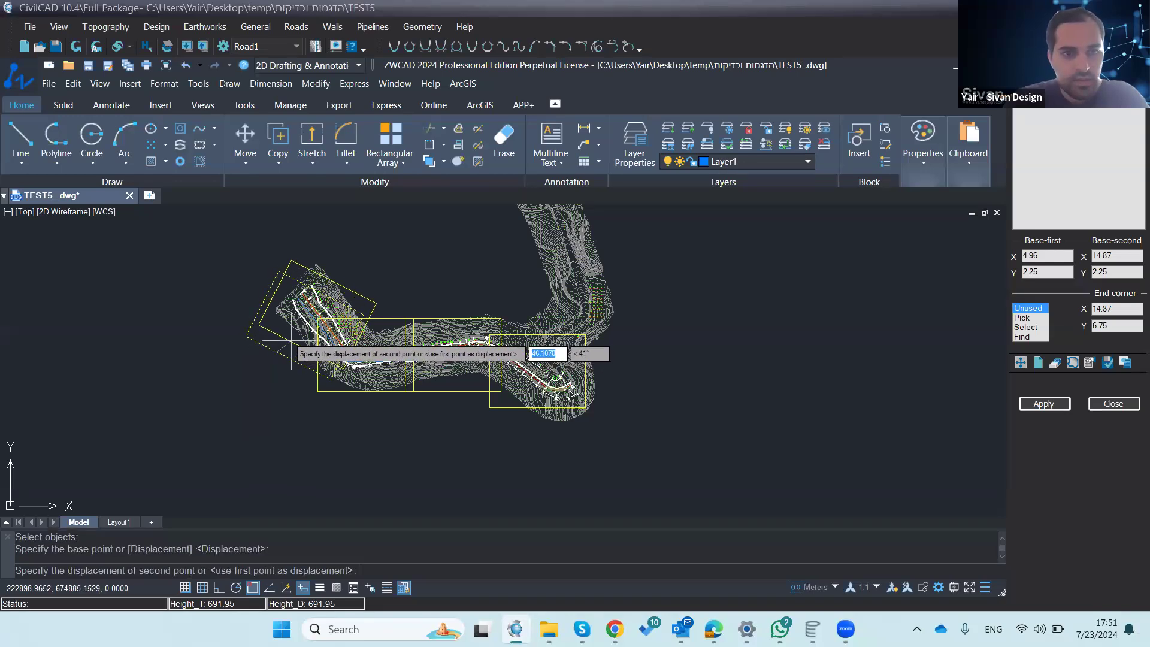
key(Escape)
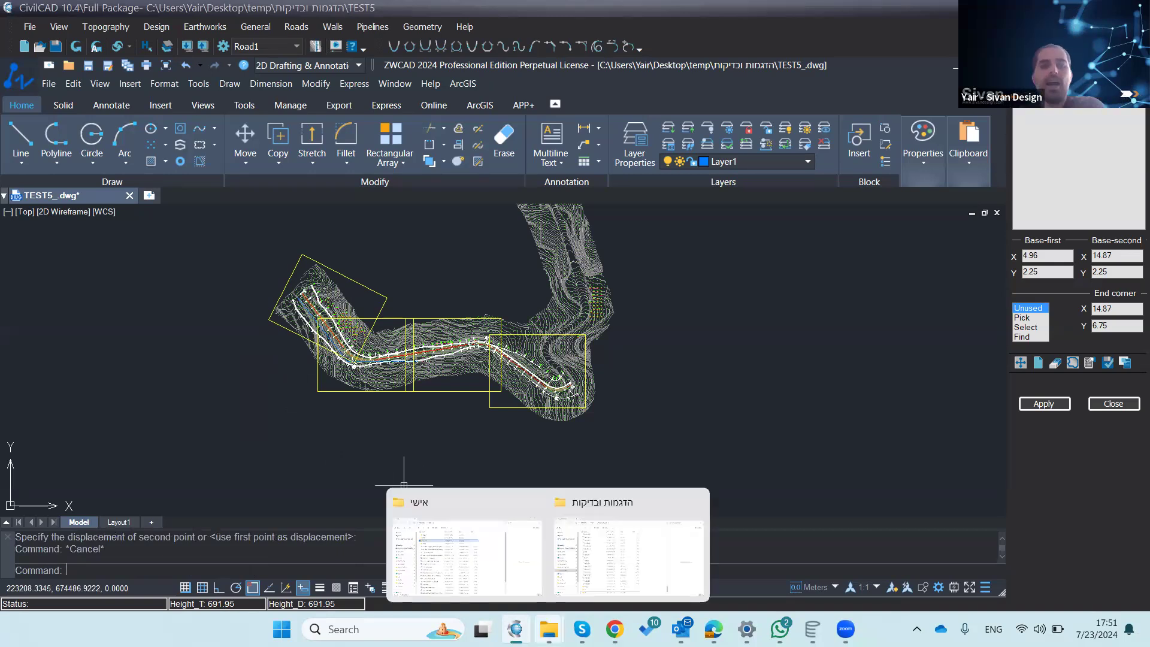
click(294, 421)
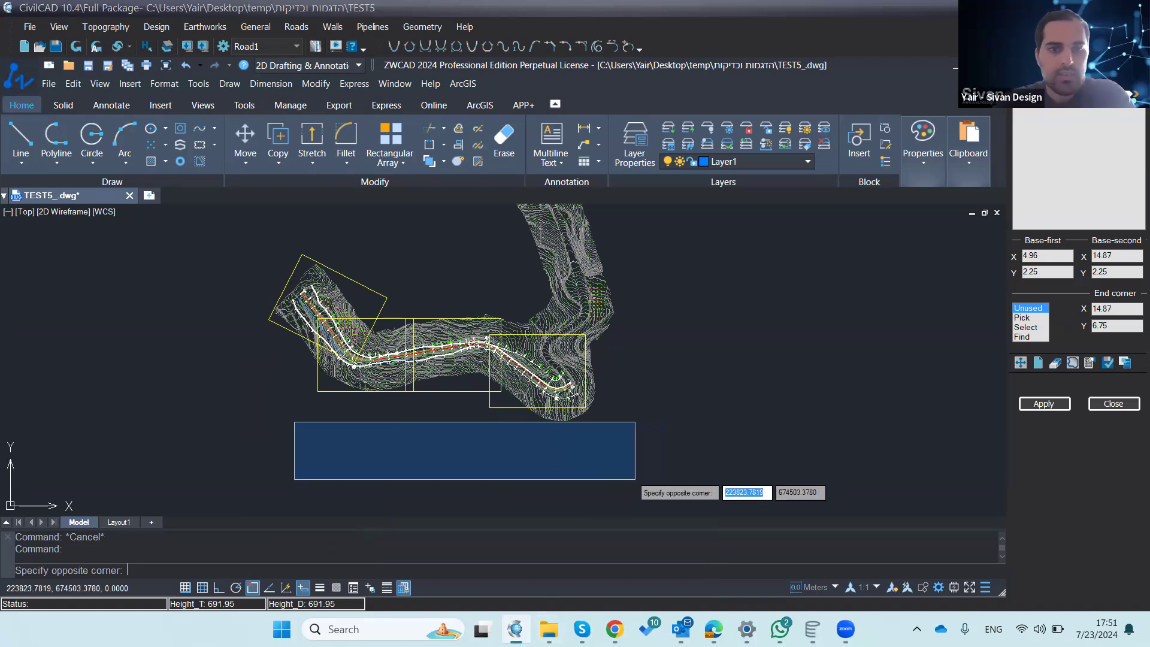
key(Escape)
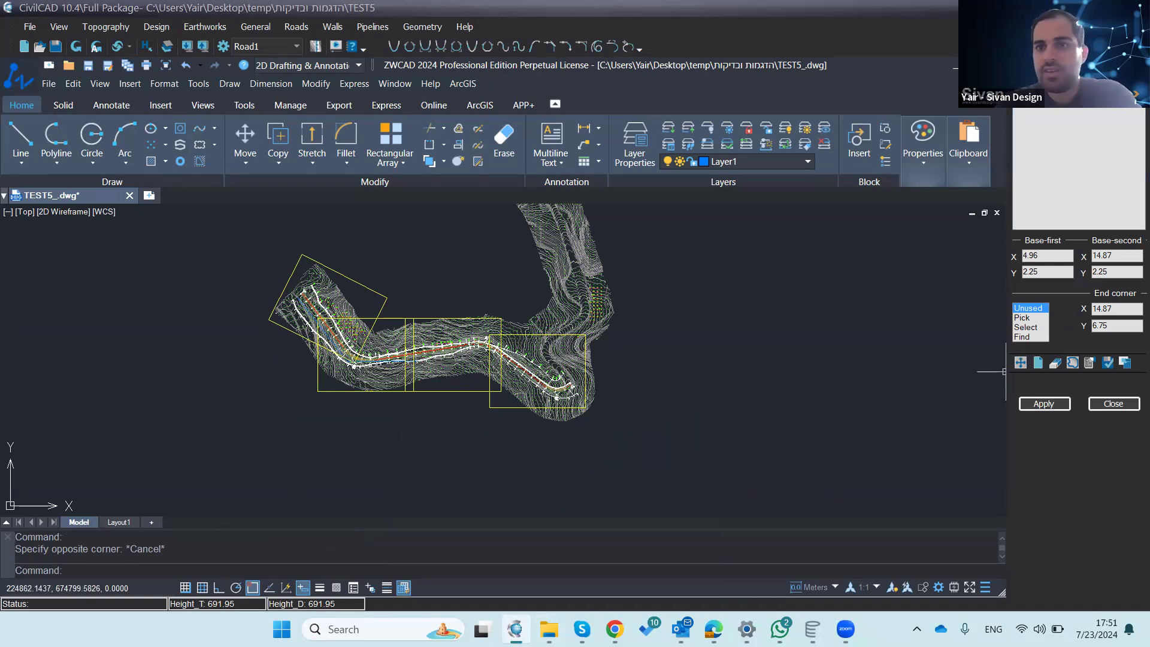
Step: Add a fourth frame entry and assign the tilted rectangle at the road's western end to the first frame
click(1036, 363)
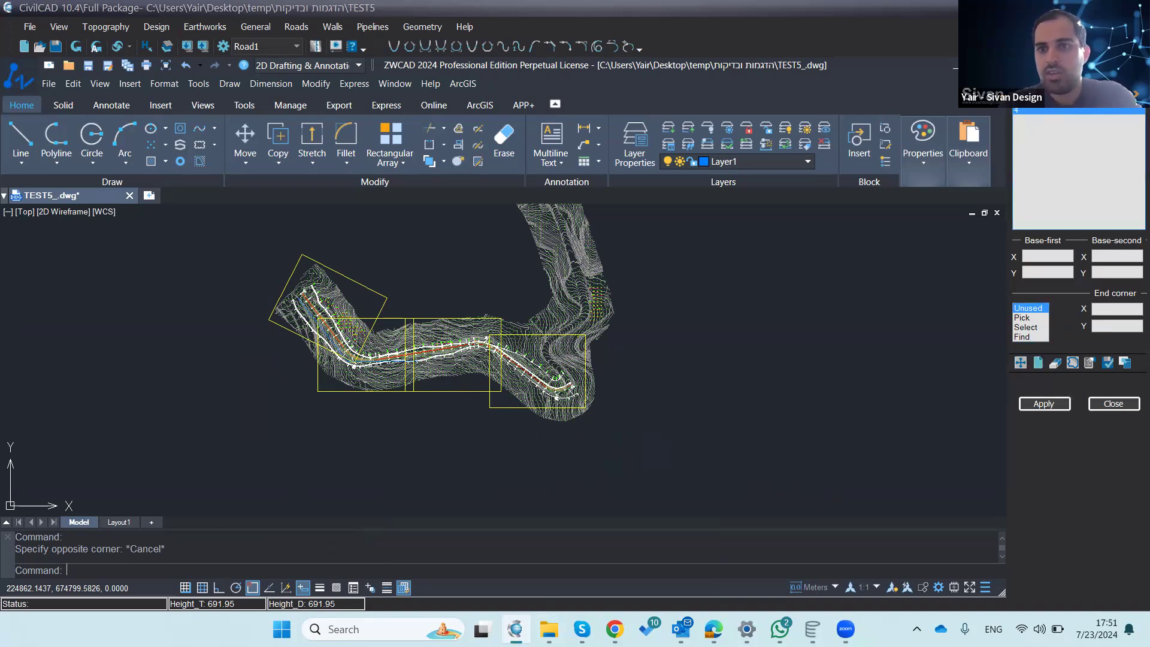
click(1026, 84)
click(1025, 328)
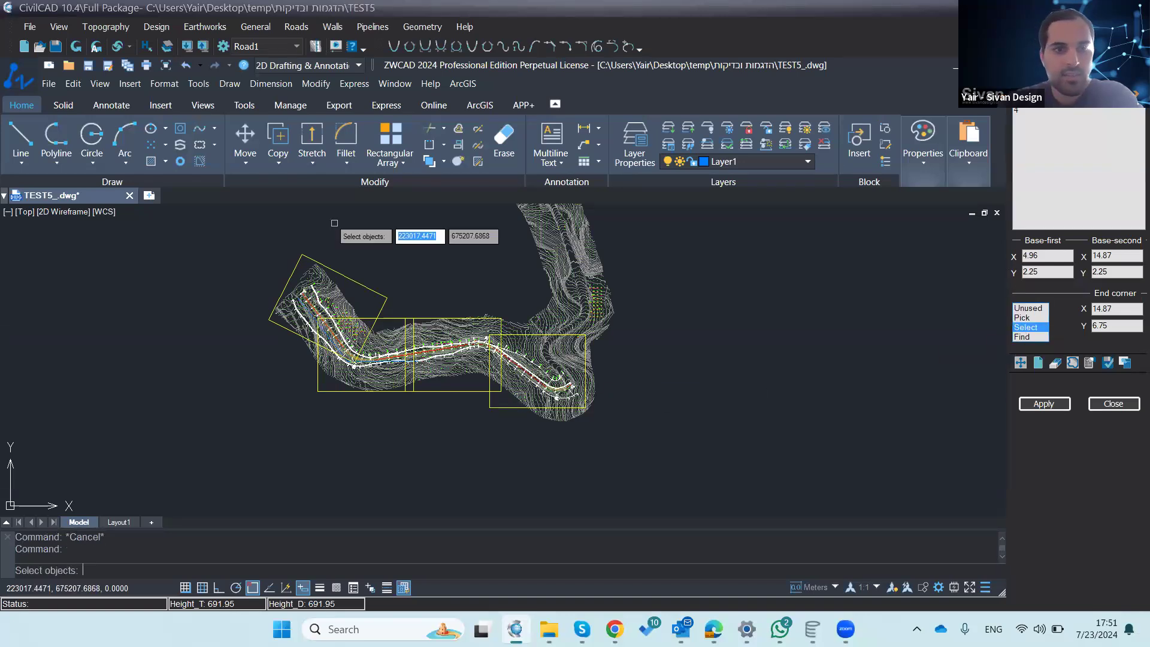
click(314, 258)
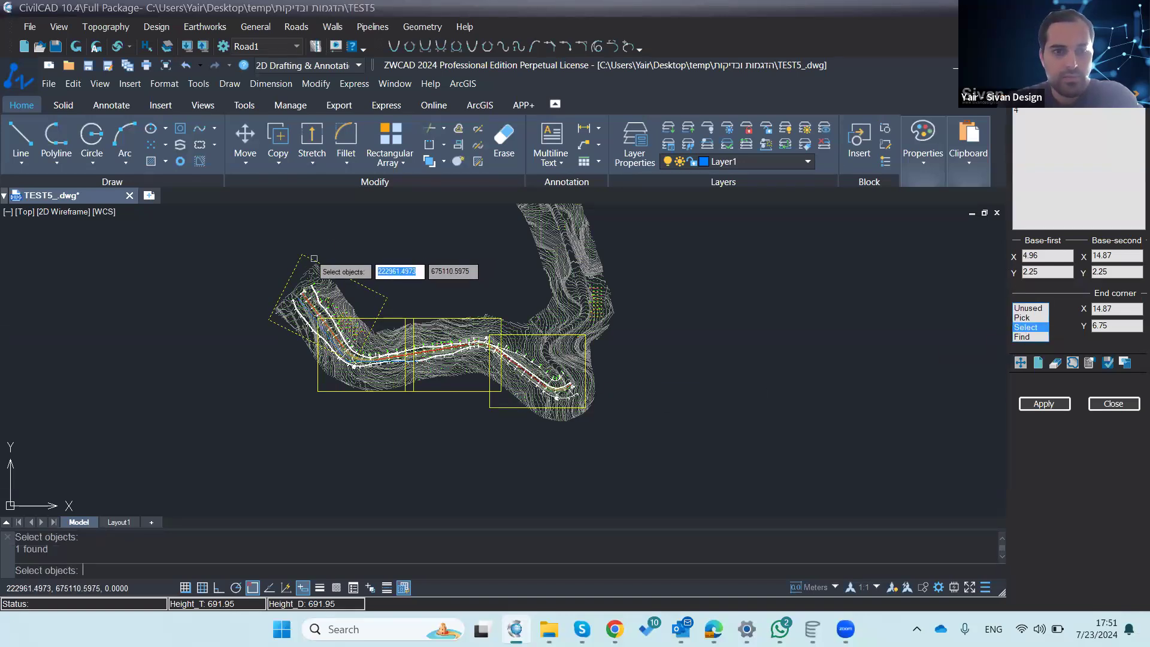
key(Return)
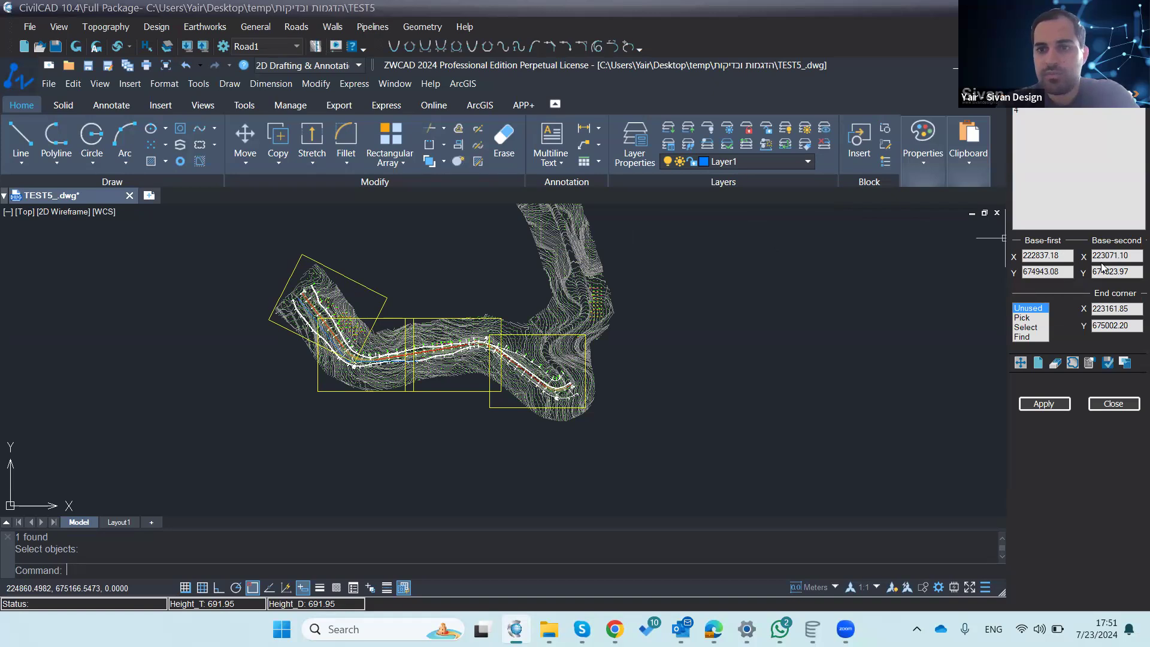
Step: Assign the rectangle over the road's first bend to the second frame
click(1036, 93)
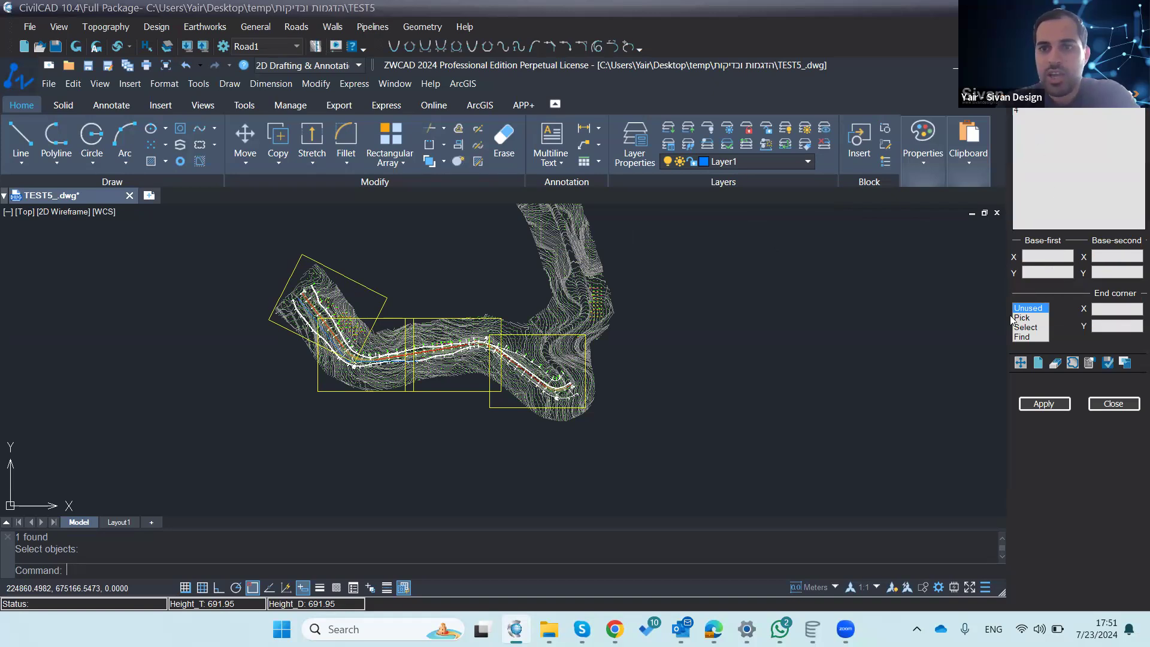
click(1026, 328)
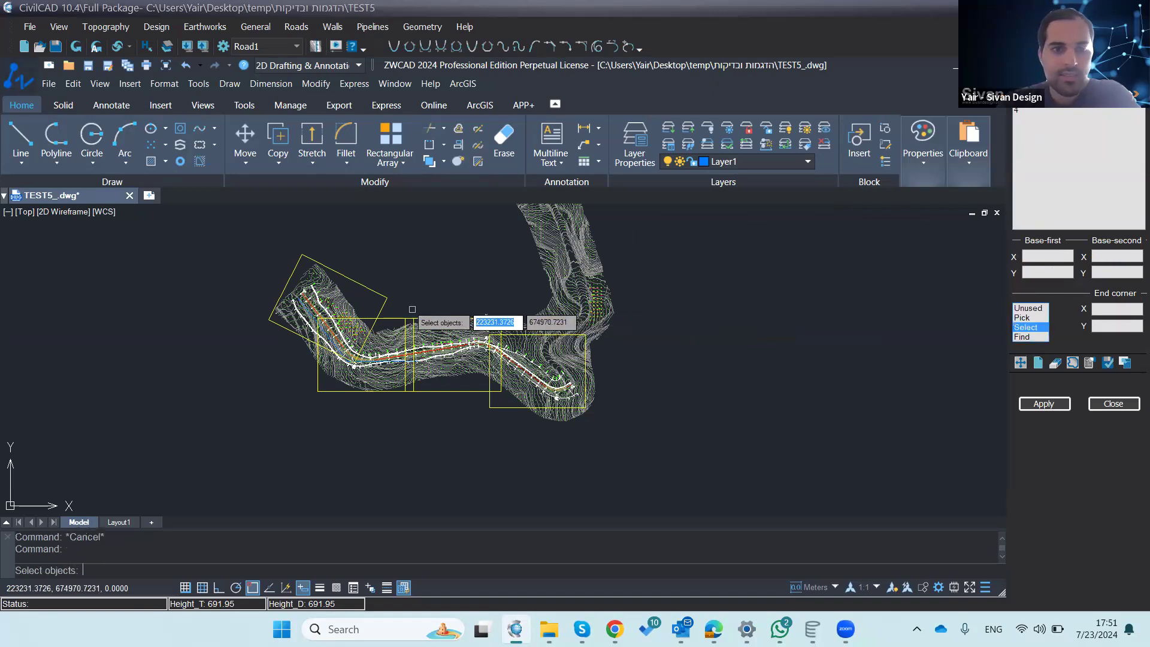
click(394, 320)
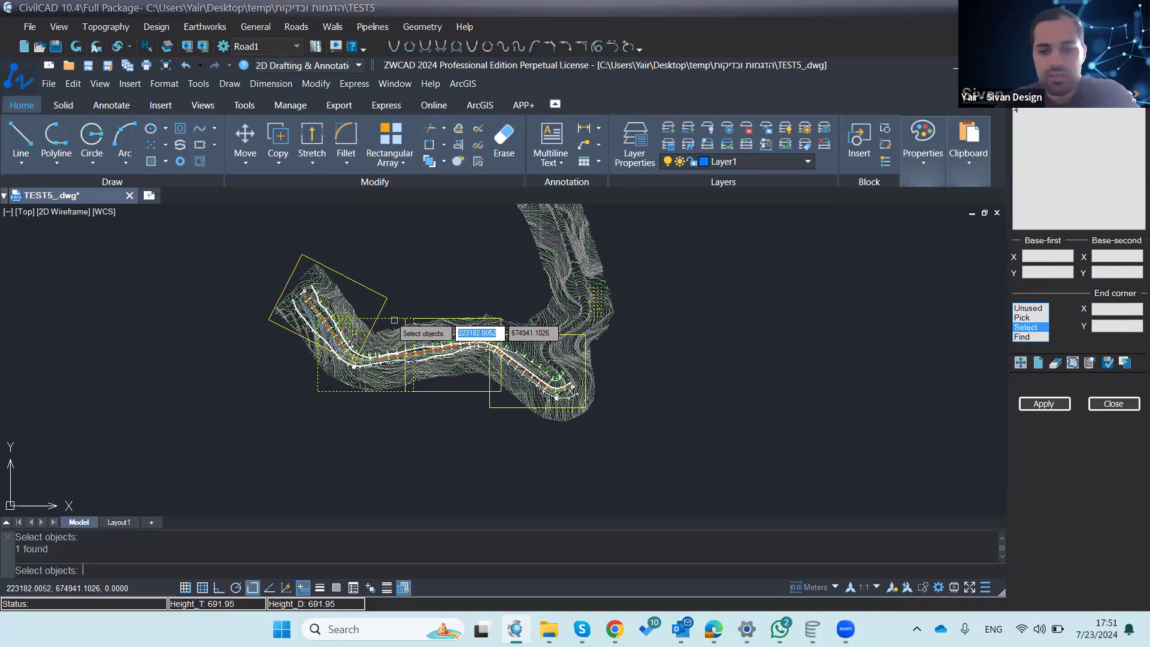
key(Return)
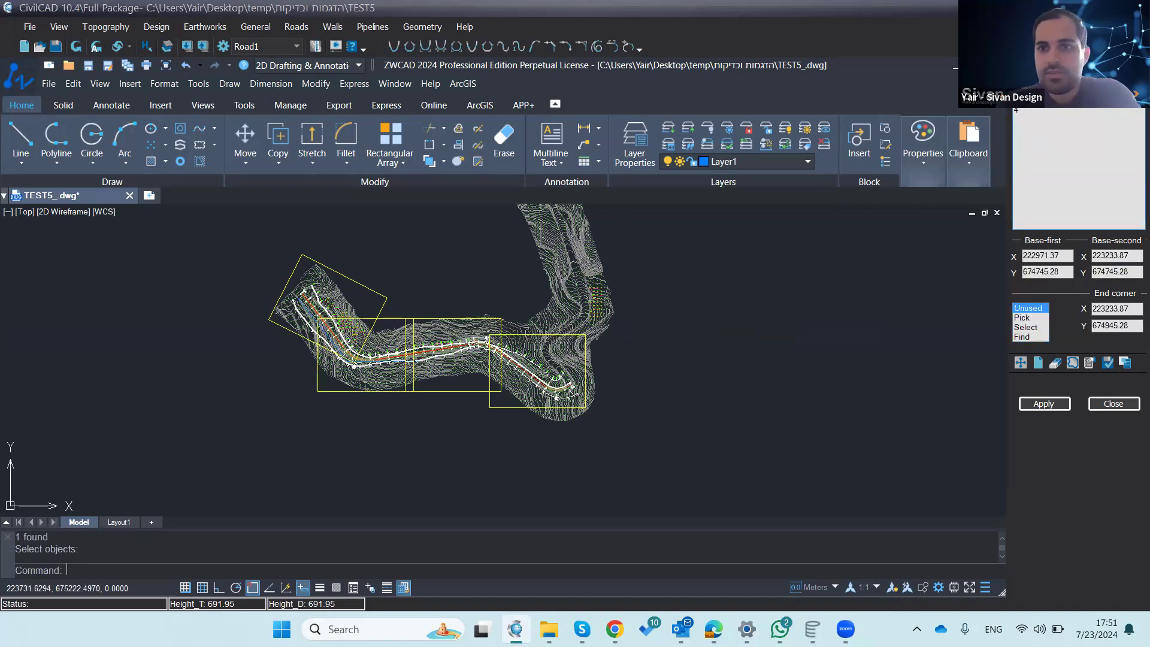
Step: Assign the rectangle over the road's middle stretch to the third frame
click(1027, 327)
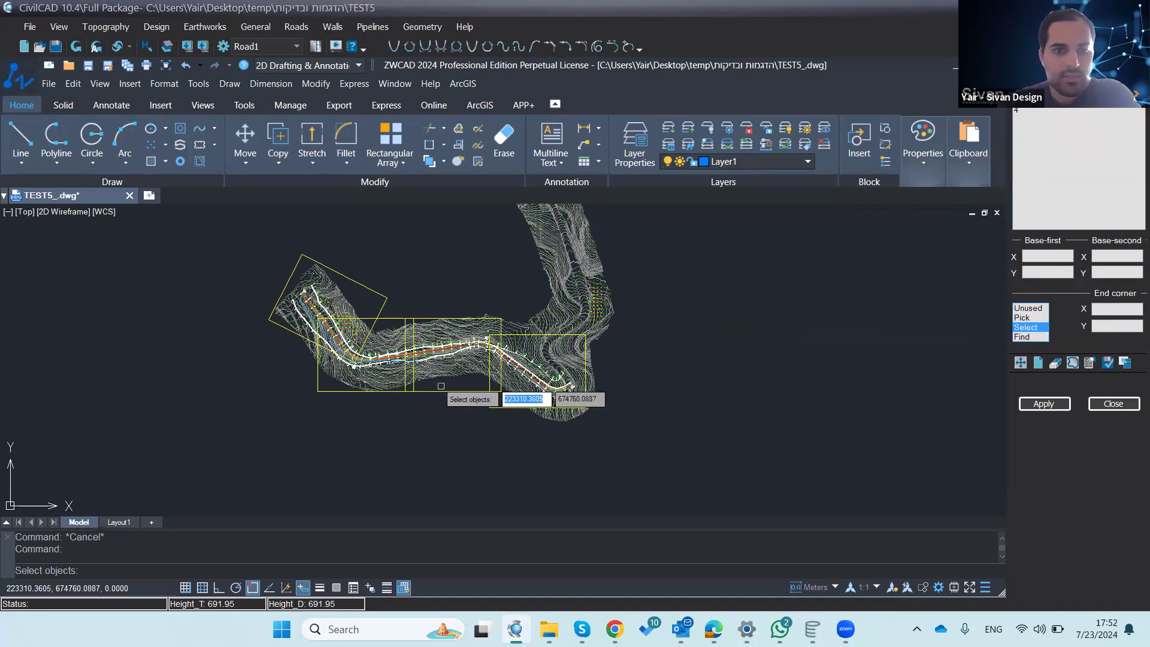
click(464, 391)
key(Return)
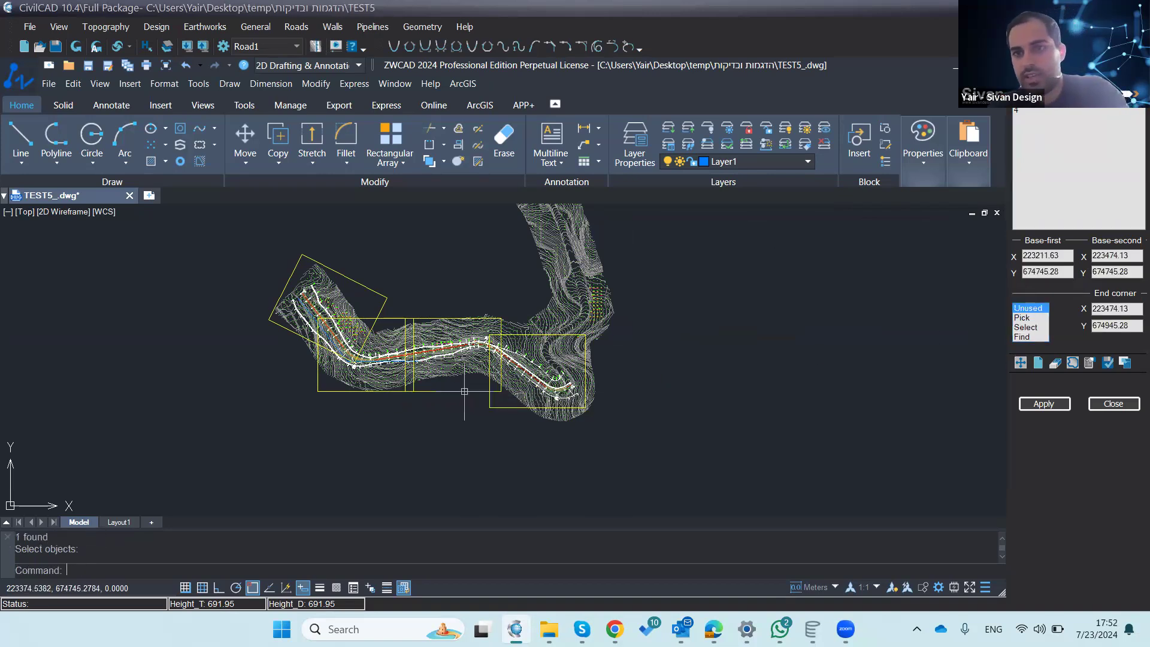
Step: Assign the rectangle at the road's eastern end to the fourth frame and generate the layout sheets for all frames
click(1034, 112)
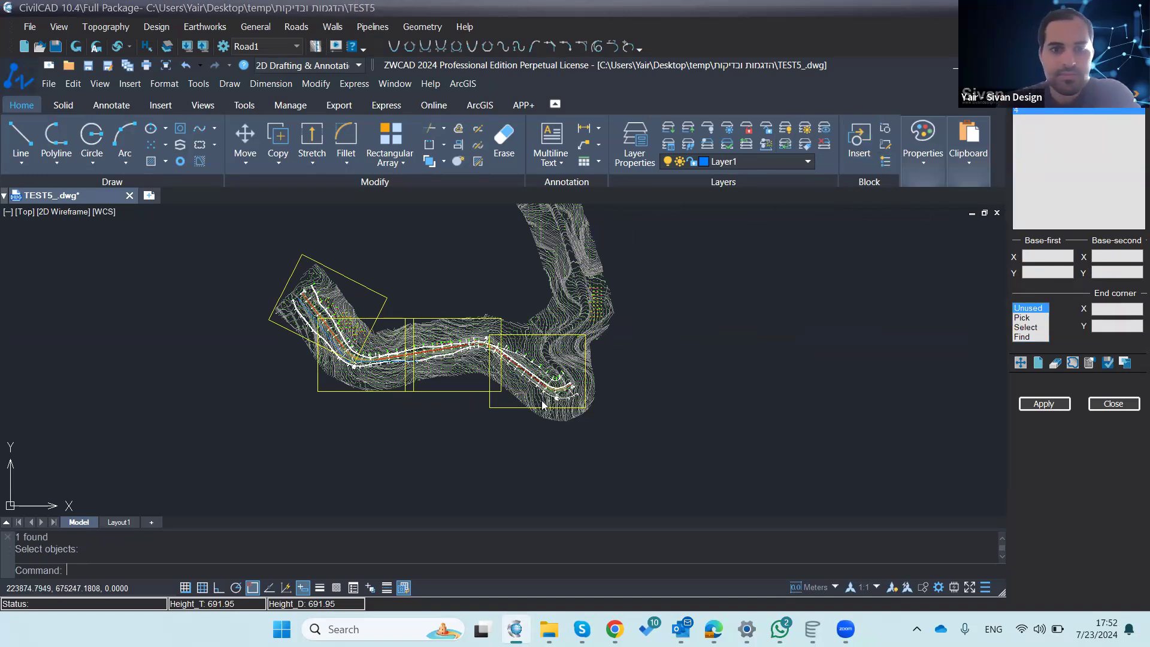
click(1040, 328)
click(496, 407)
key(Return)
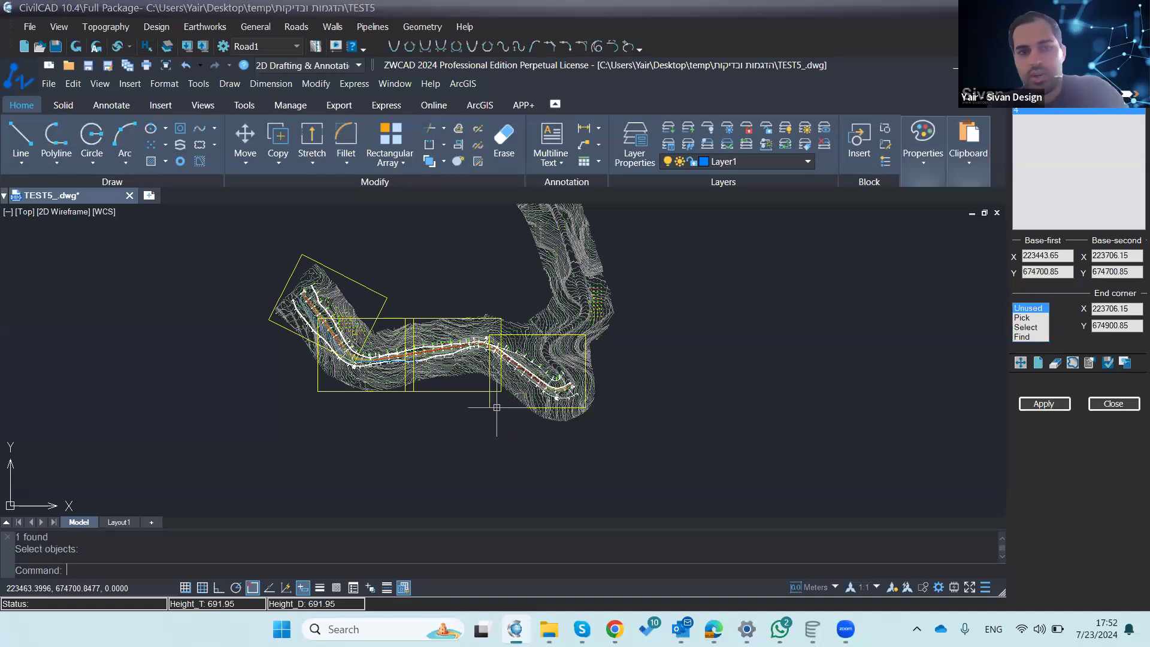
click(1055, 405)
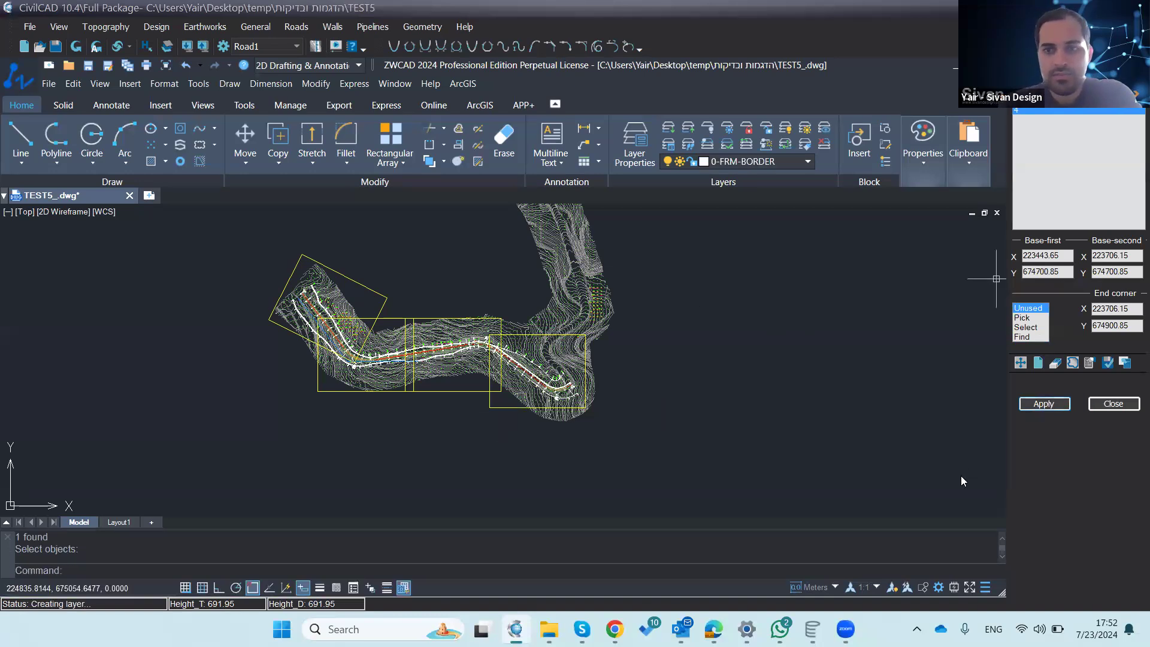
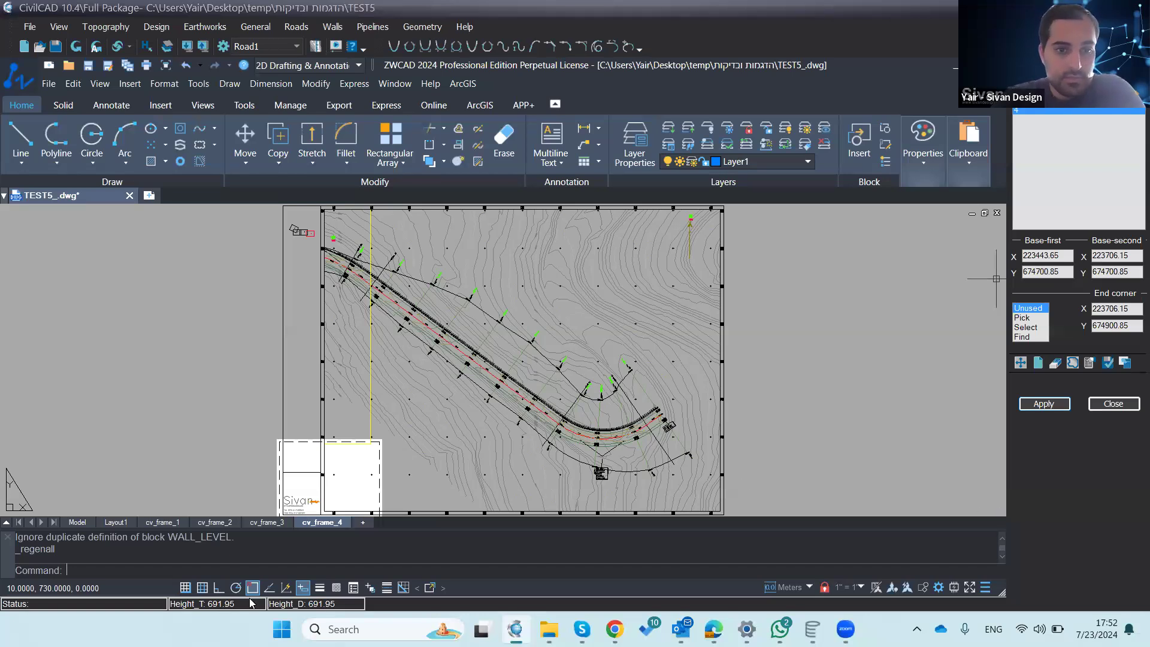
Step: Examine the cv_frame_4 layout's coordinate labels, north arrow, key map and title block
scroll(375, 350, down, 2)
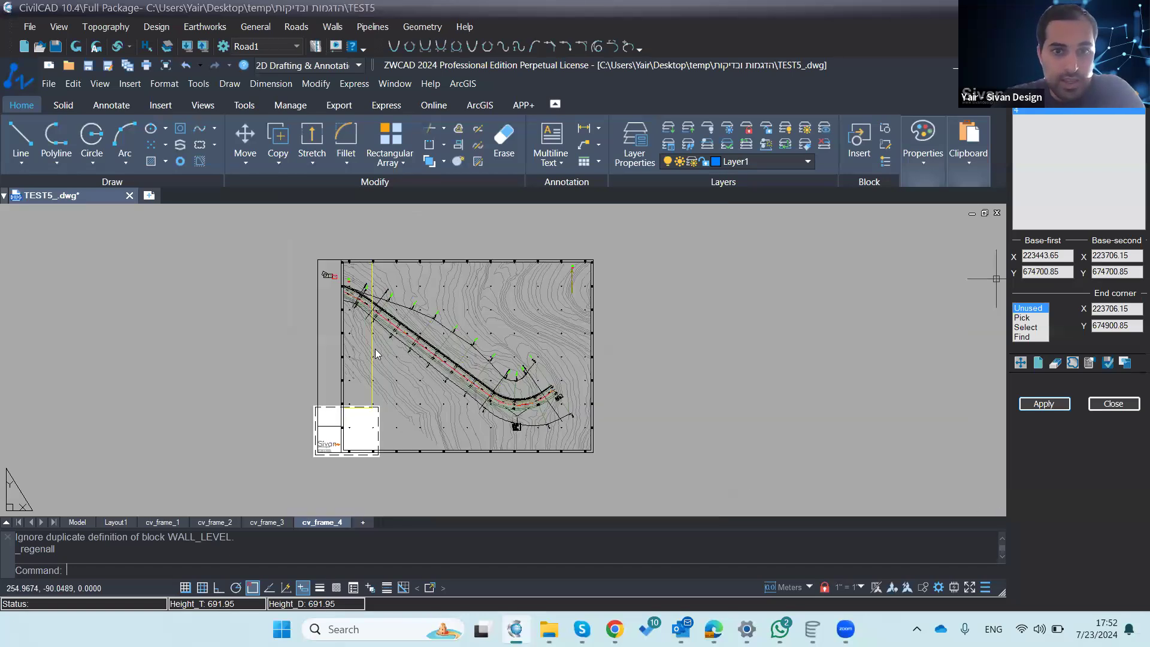
scroll(554, 250, up, 5)
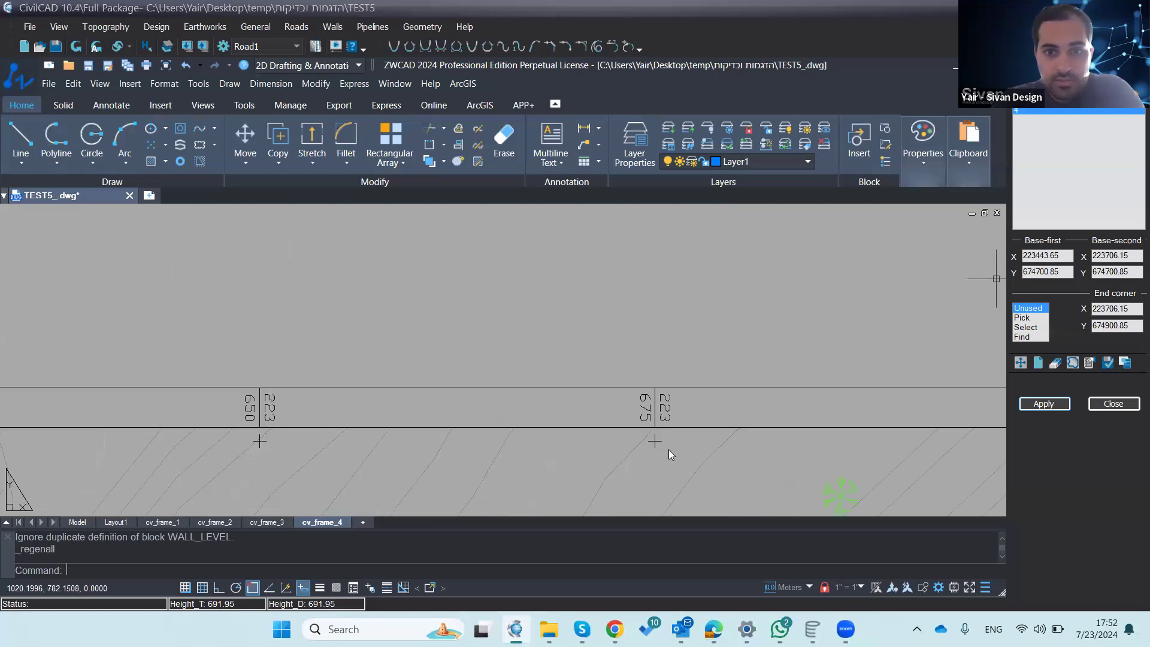
scroll(563, 360, down, 3)
scroll(606, 409, up, 2)
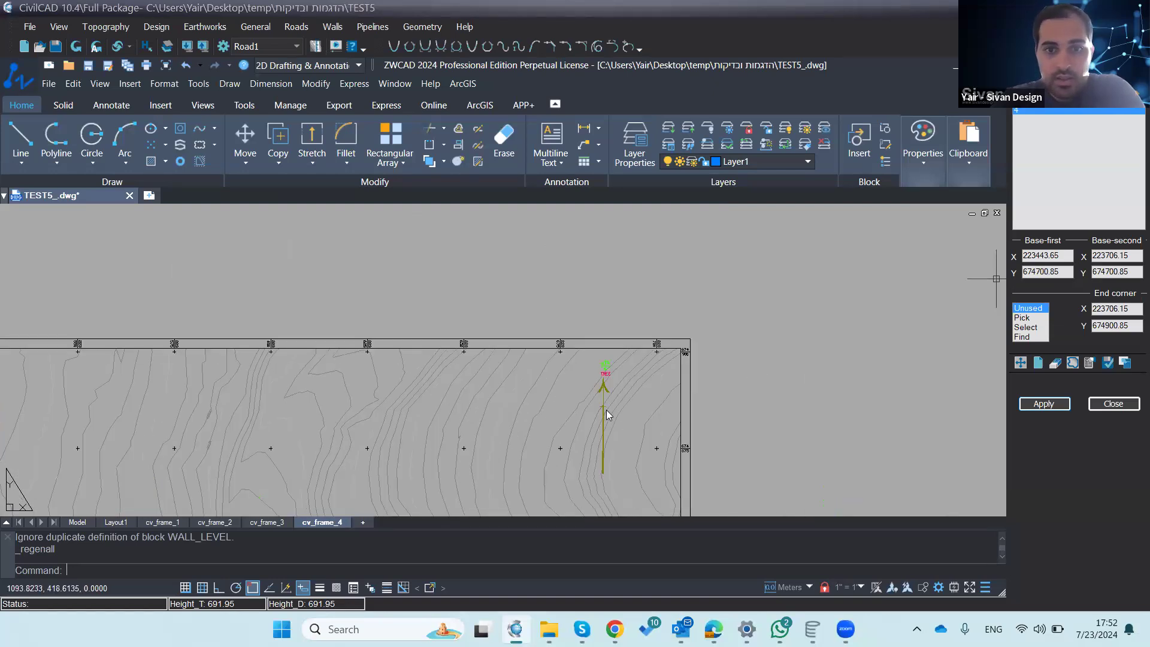
scroll(605, 409, down, 5)
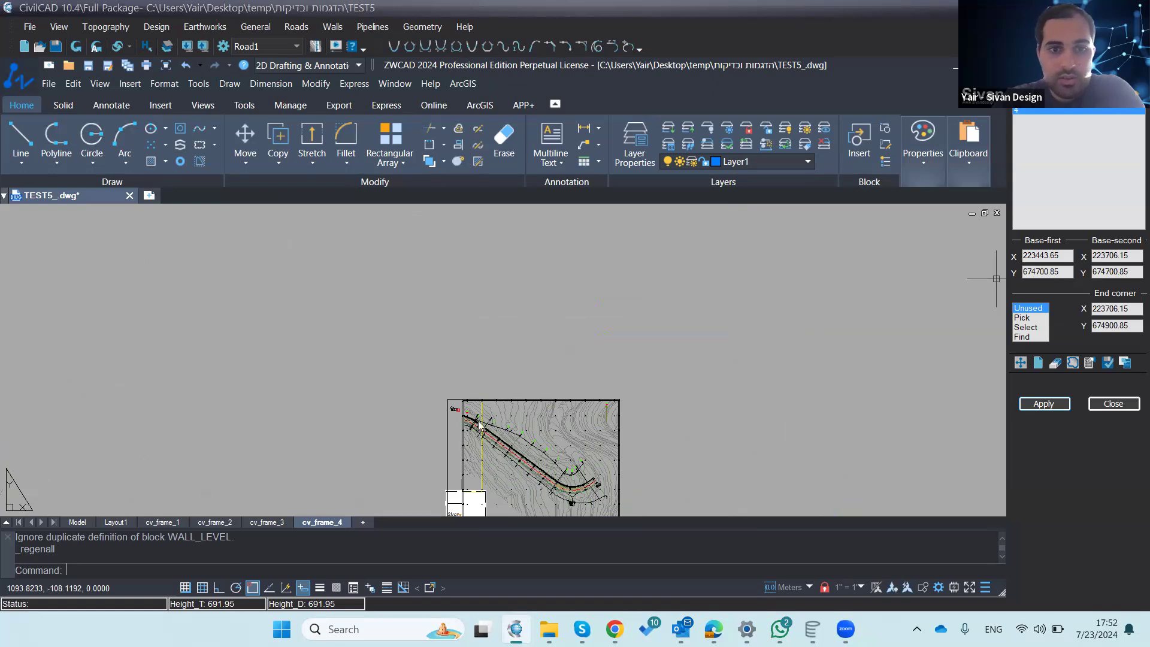
scroll(456, 407, up, 5)
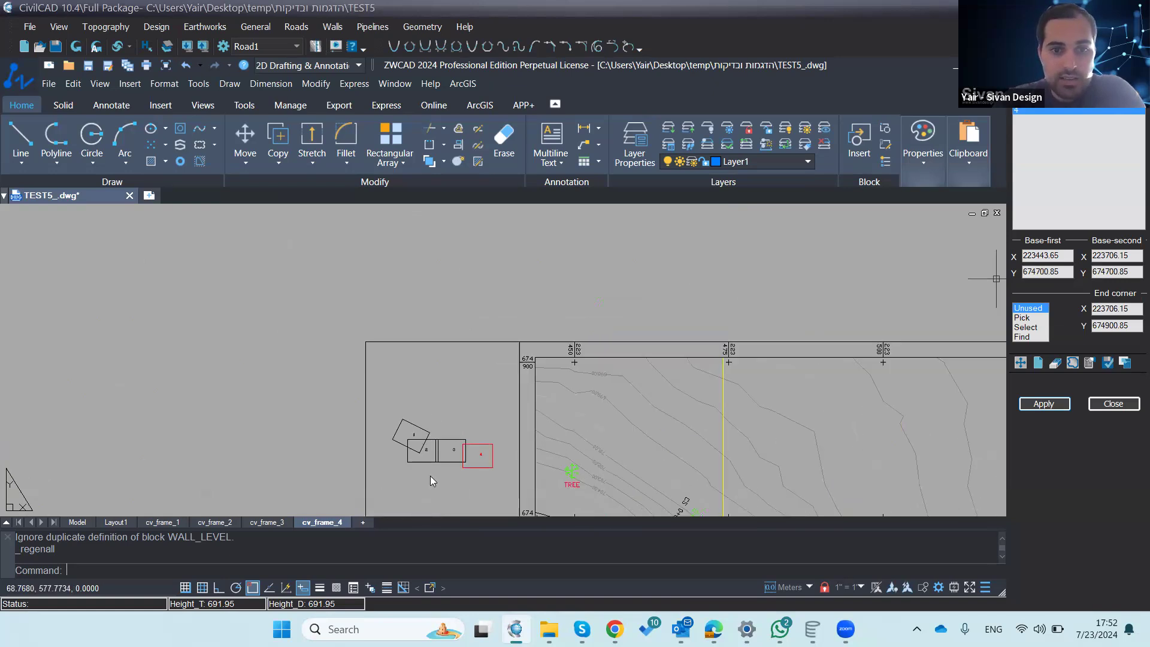
scroll(275, 268, down, 5)
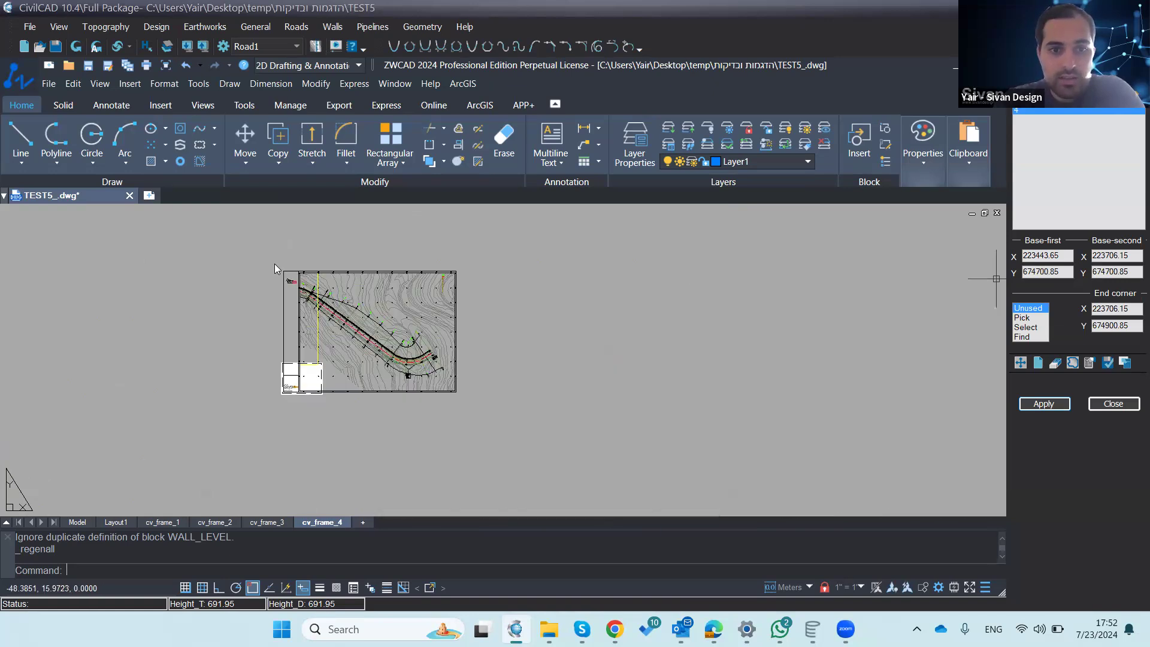
scroll(292, 399, up, 4)
scroll(291, 393, up, 2)
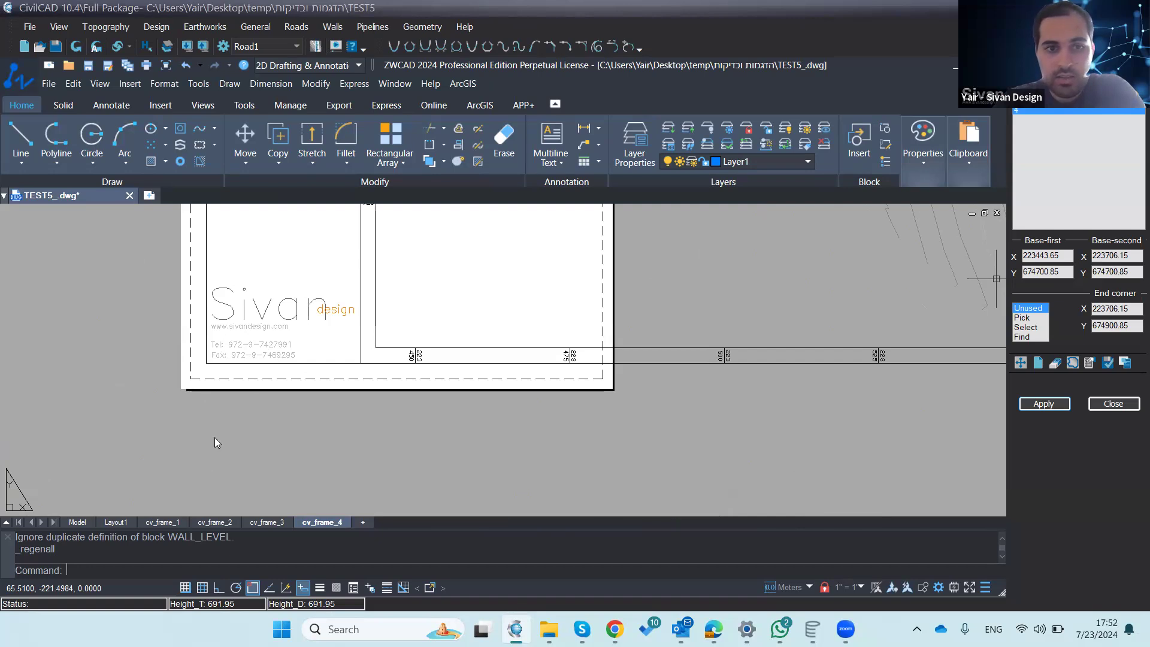
scroll(208, 458, down, 5)
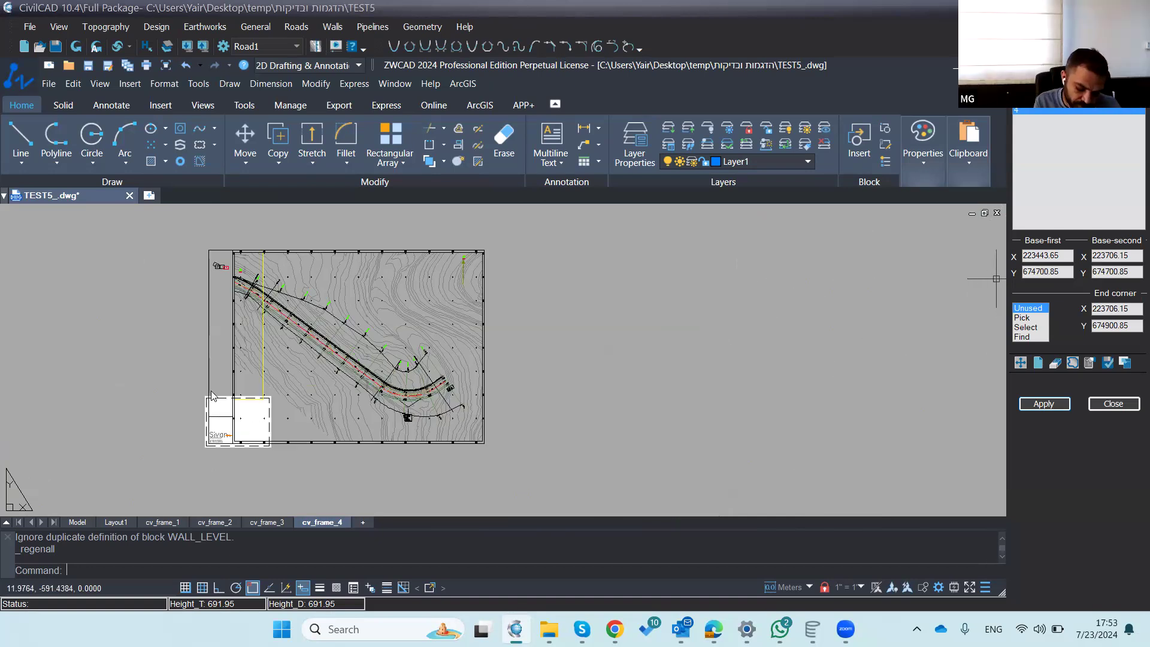
scroll(211, 395, up, 2)
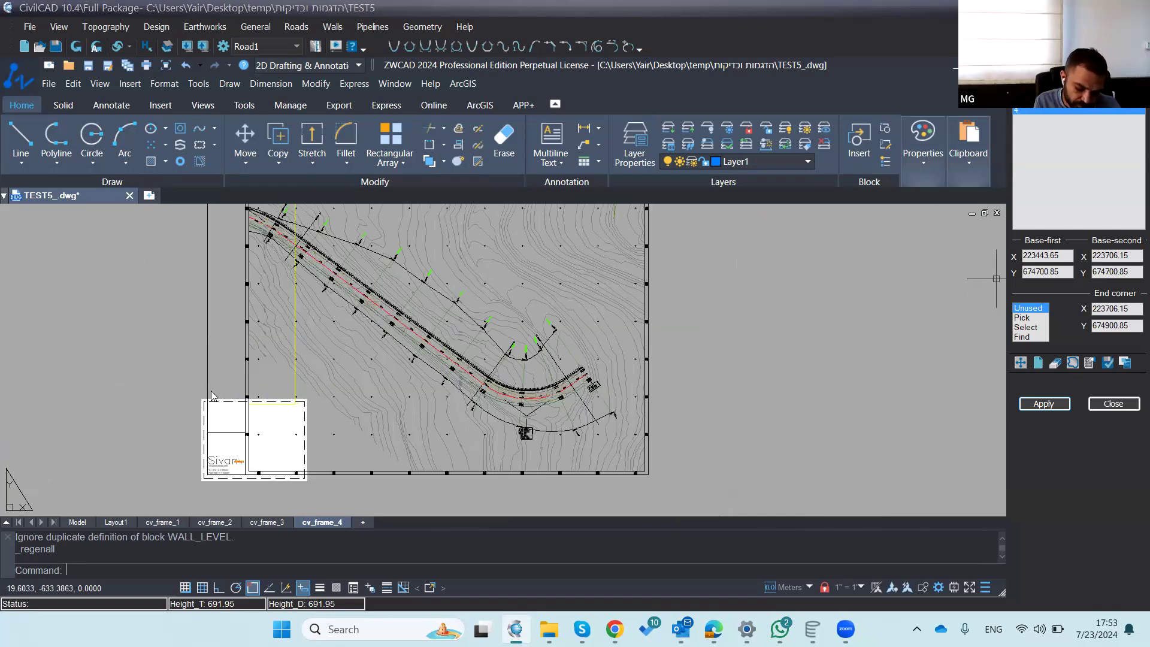
Step: Examine the rotated coordinate grid and road annotations on the cv_frame_1 layout, and close the Frames Maker
click(158, 522)
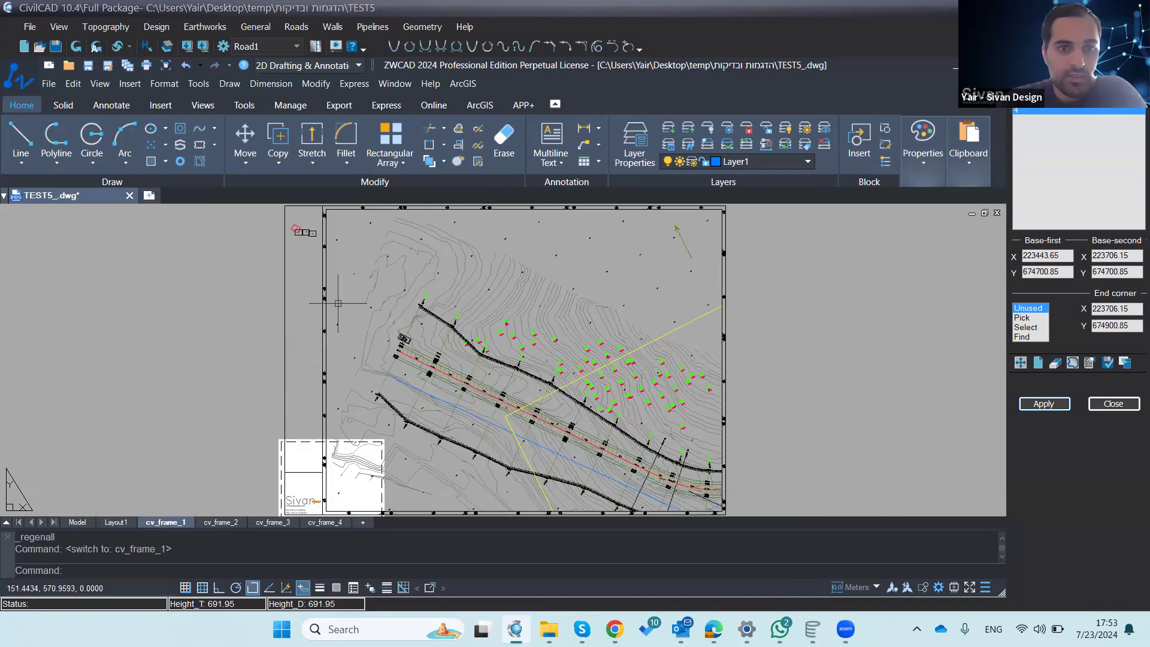
scroll(330, 293, up, 5)
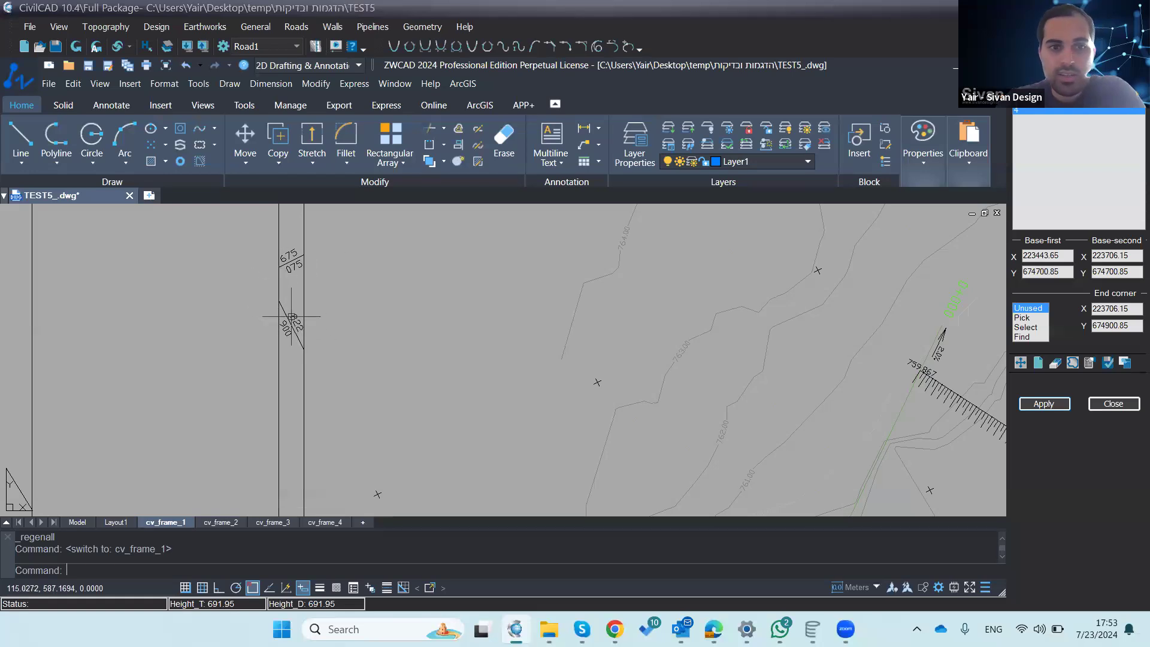
scroll(284, 307, down, 2)
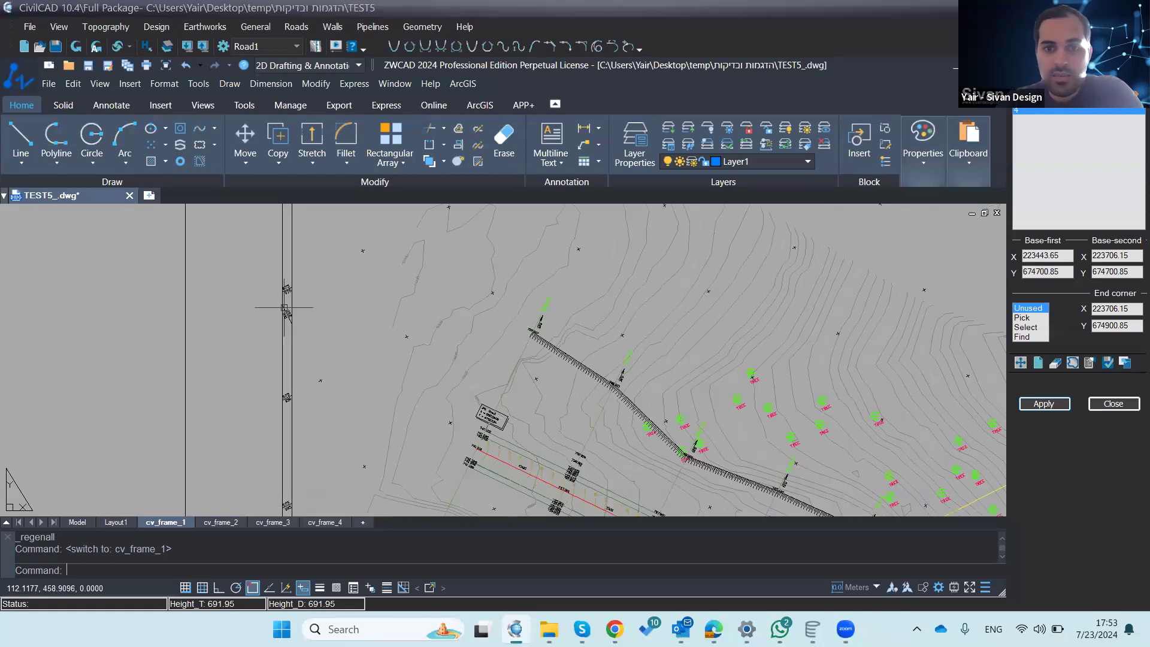
scroll(284, 307, down, 5)
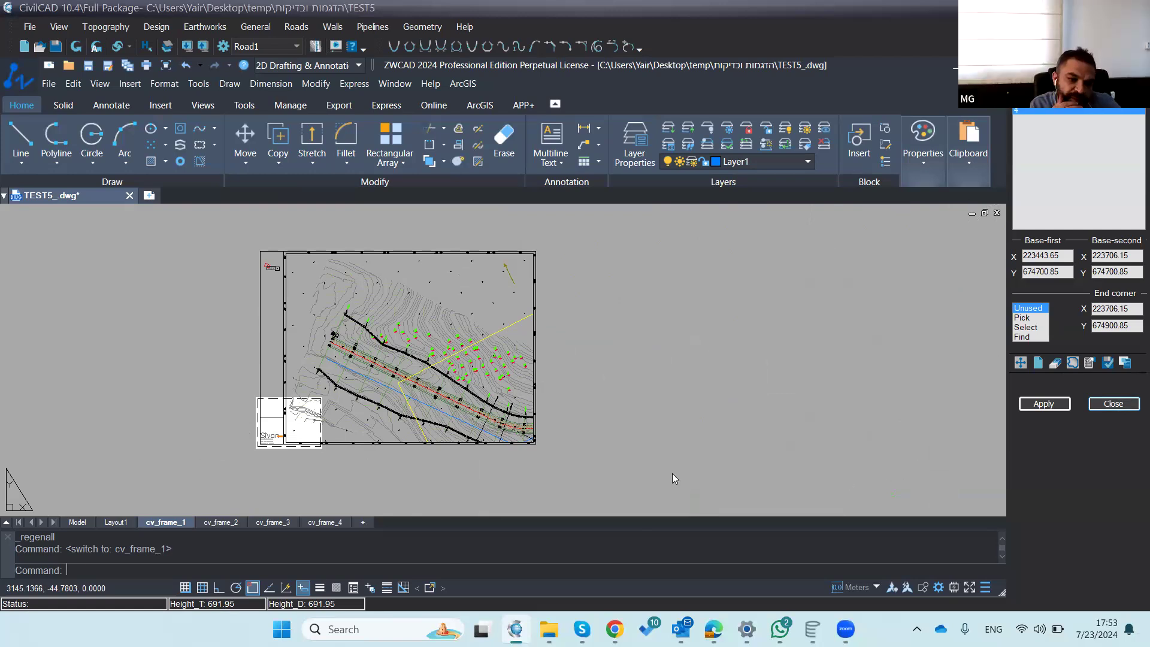
scroll(451, 336, up, 5)
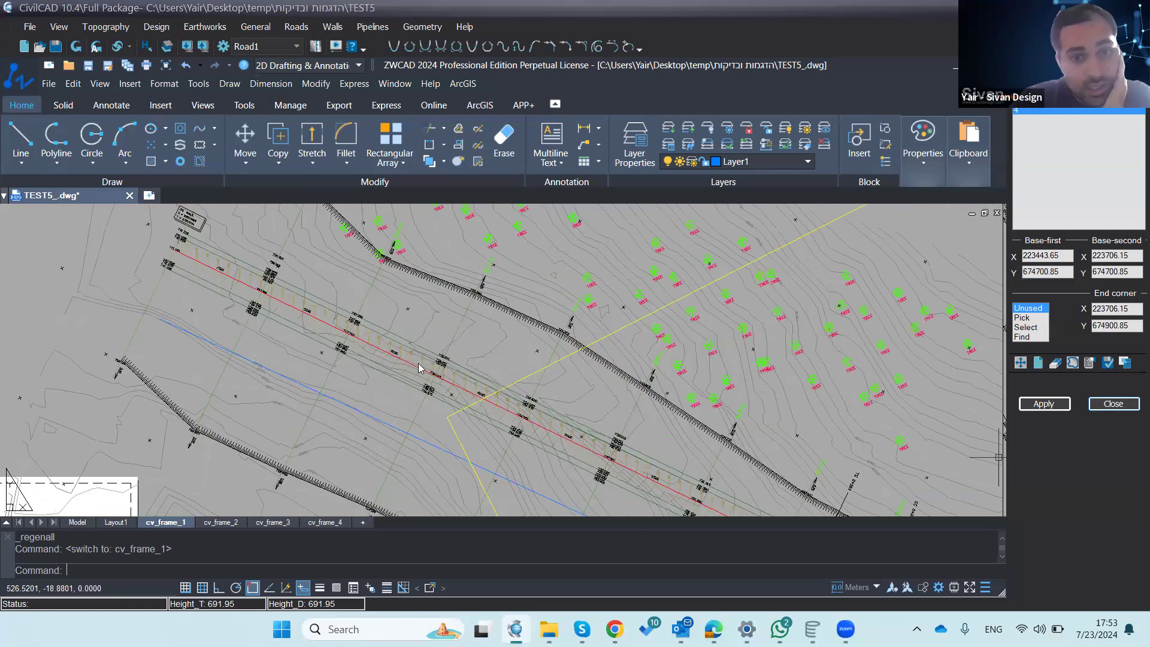
scroll(453, 336, up, 2)
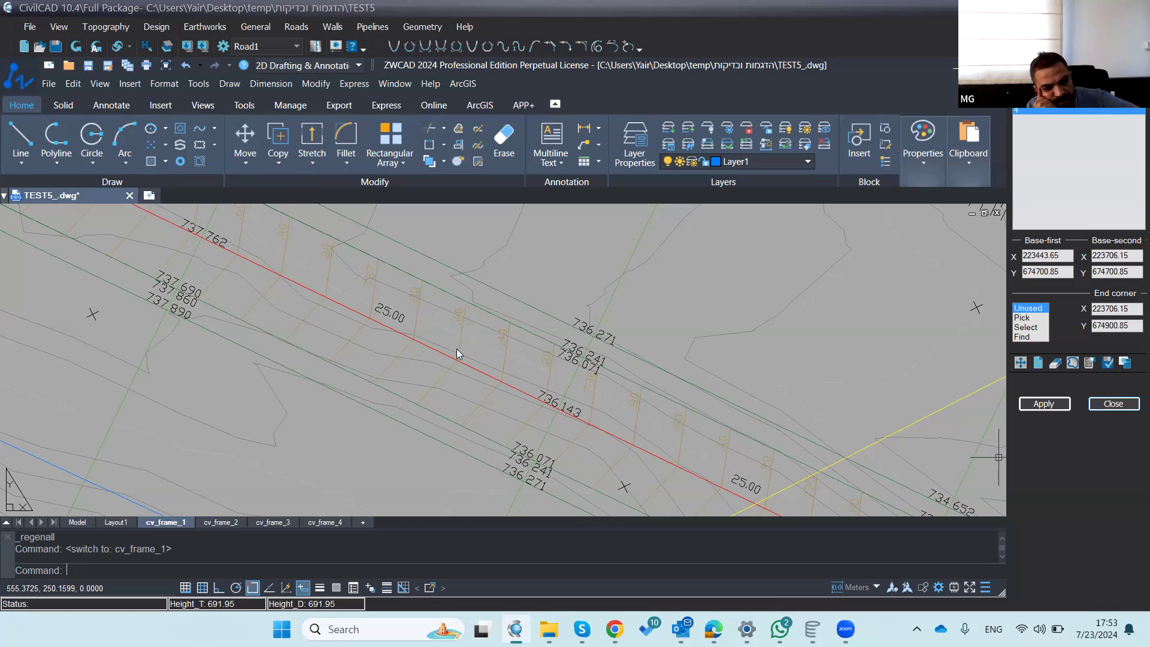
scroll(457, 353, down, 5)
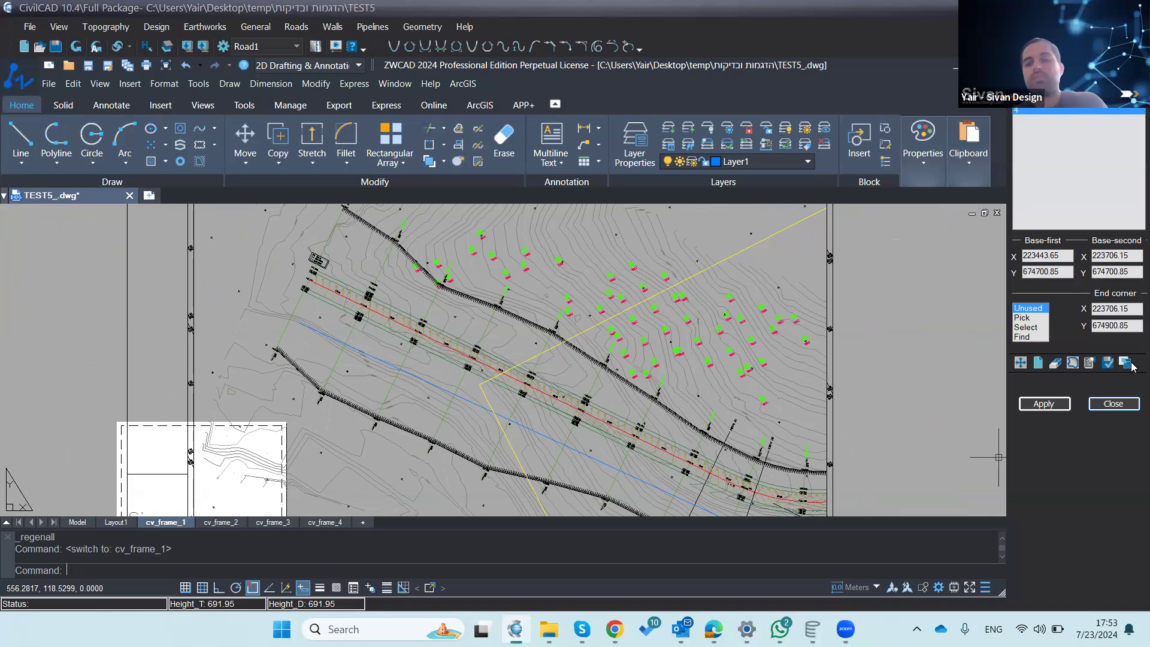
click(1113, 403)
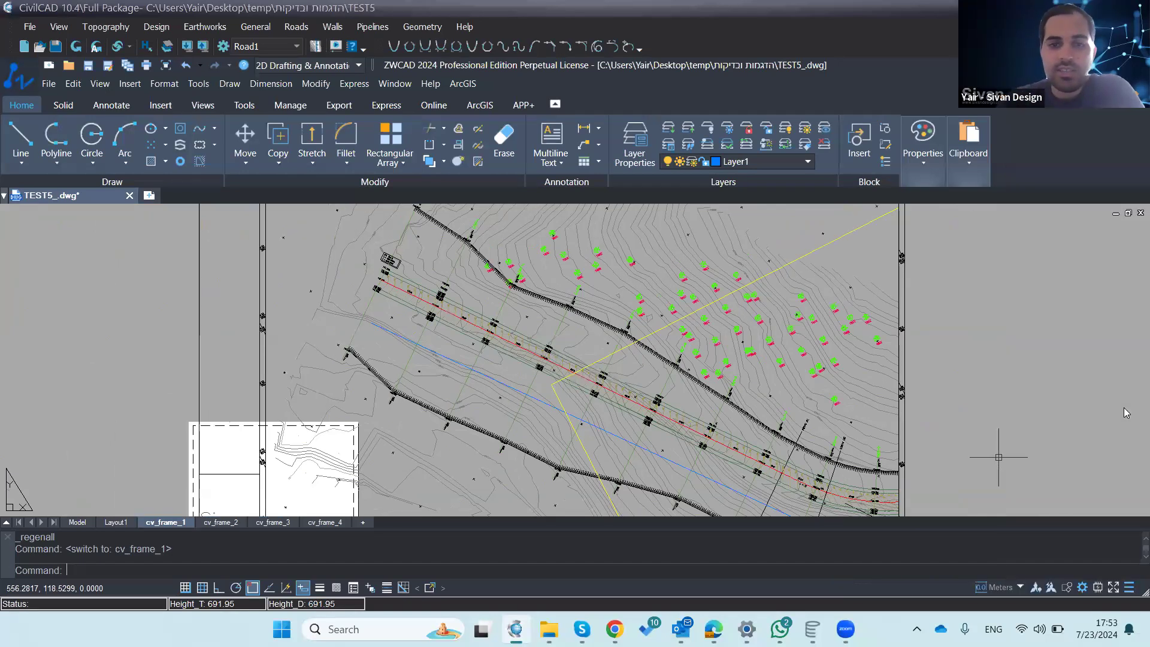
Step: Open Road1's cross sections and review the Layout & contours options, leaving without generating anything
click(297, 29)
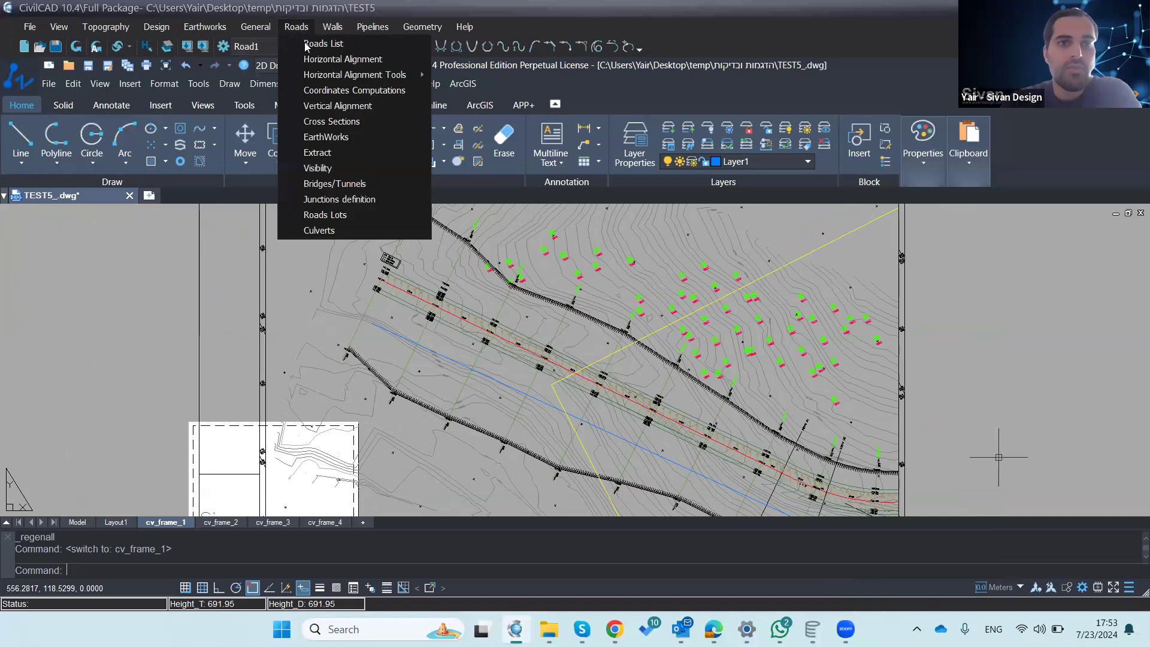
click(319, 124)
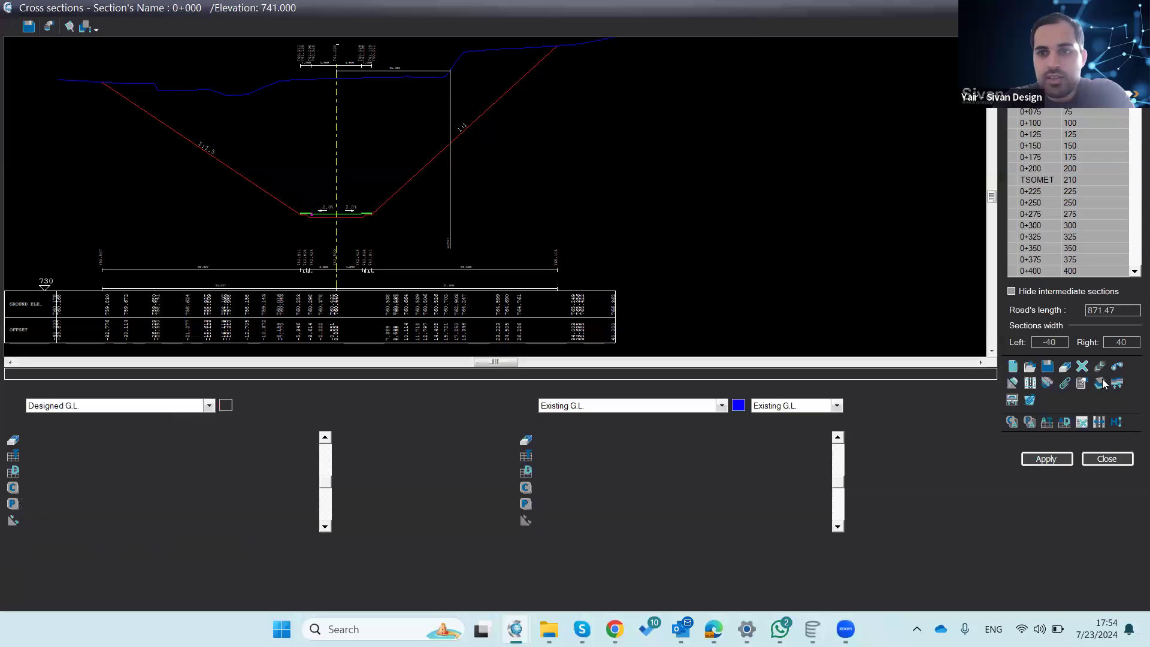
click(1099, 365)
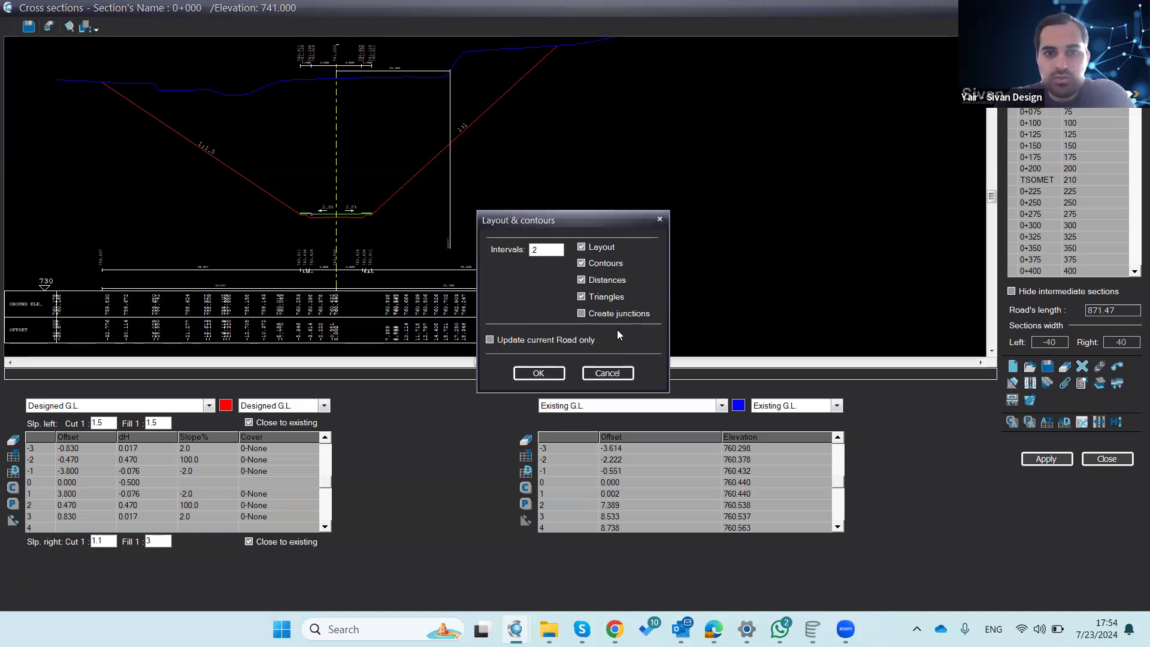
click(618, 374)
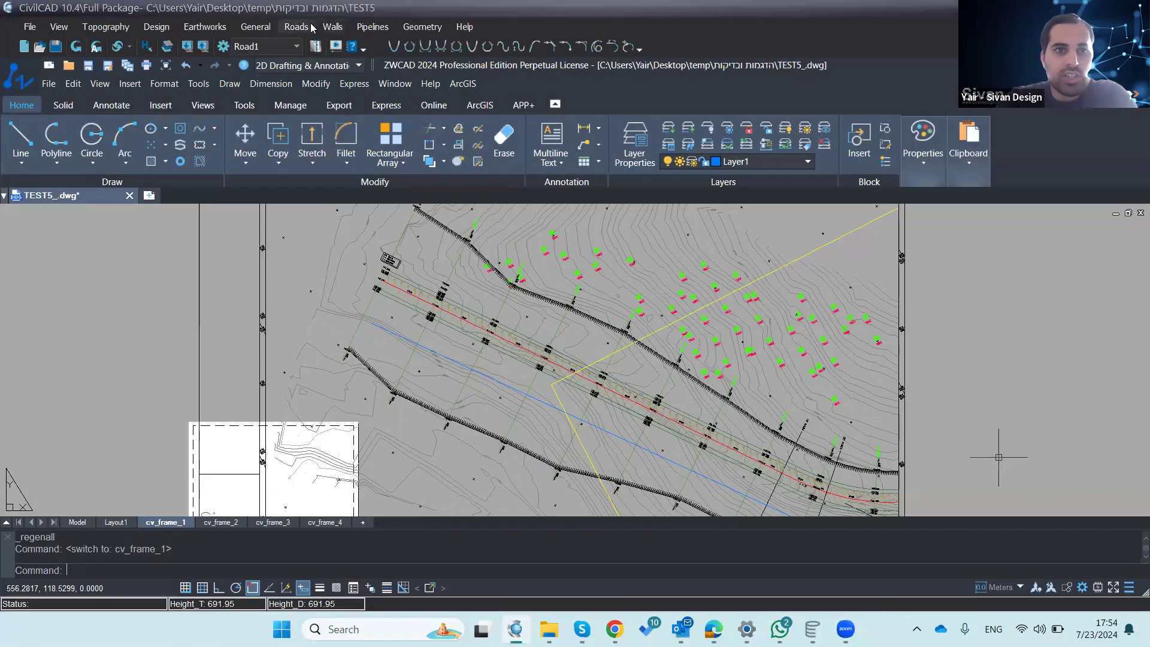
Step: Open Road1's horizontal alignment and review its Layout & contours options, cancelling them and closing the alignment table
click(310, 28)
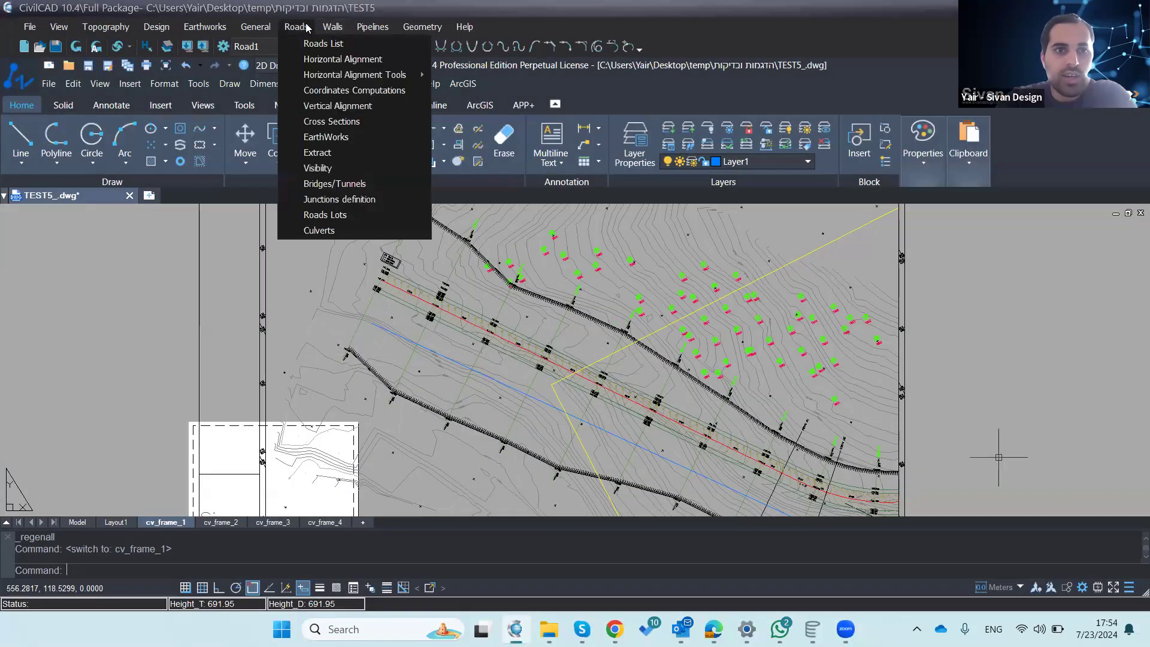
click(340, 59)
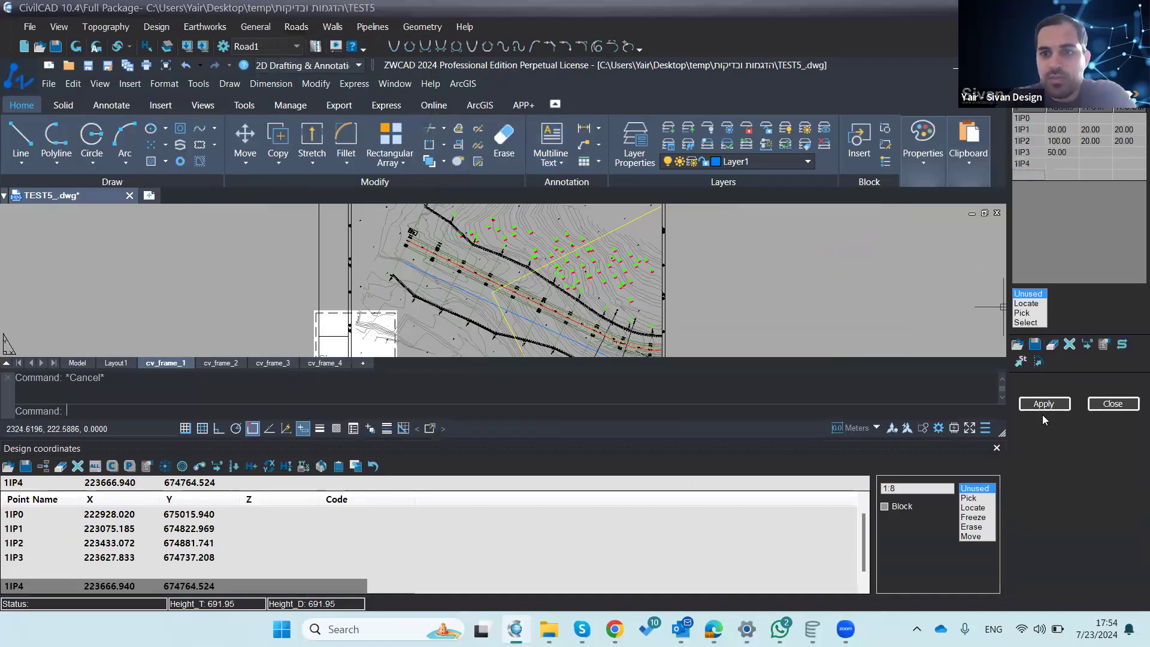
click(1043, 403)
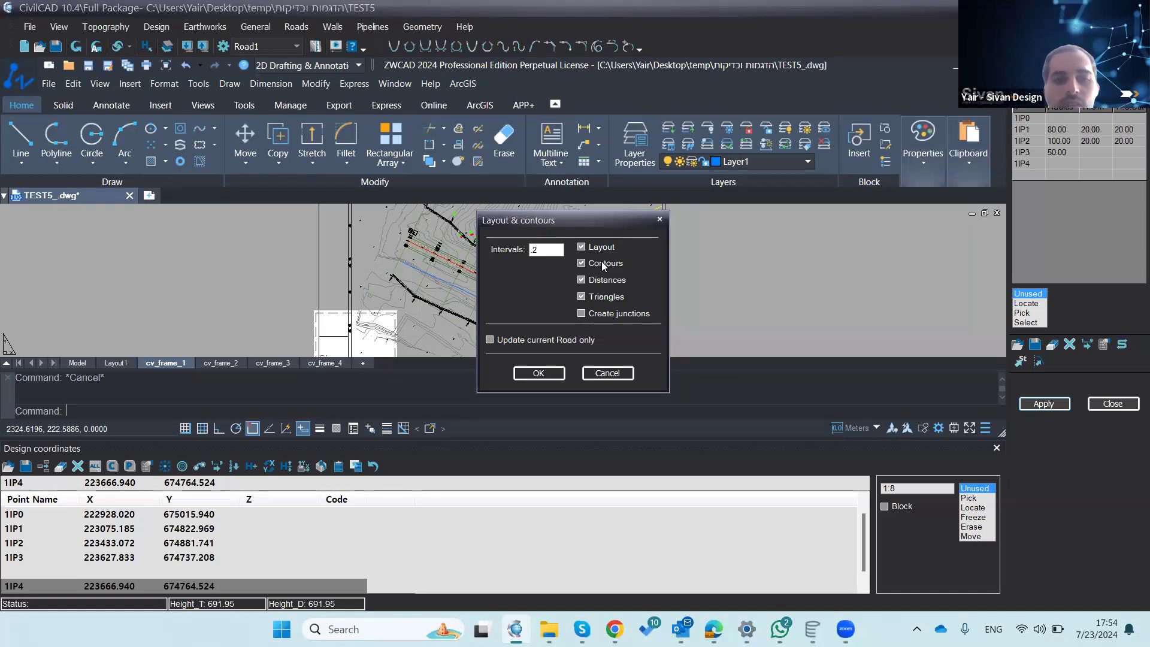
click(607, 372)
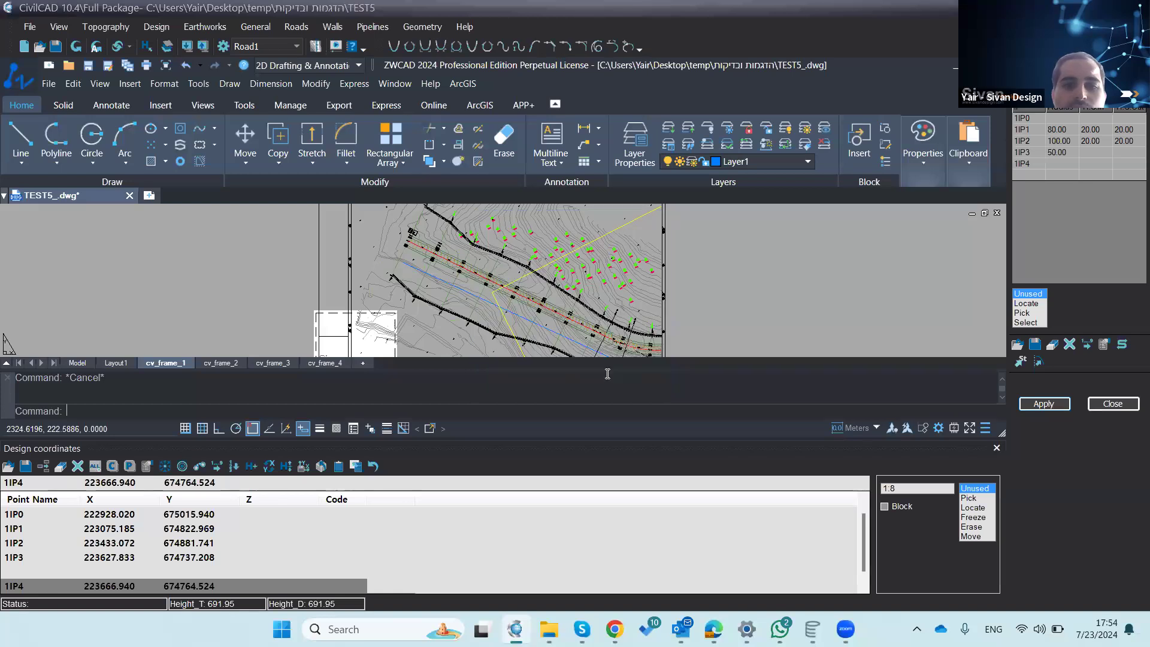
scroll(615, 310, down, 6)
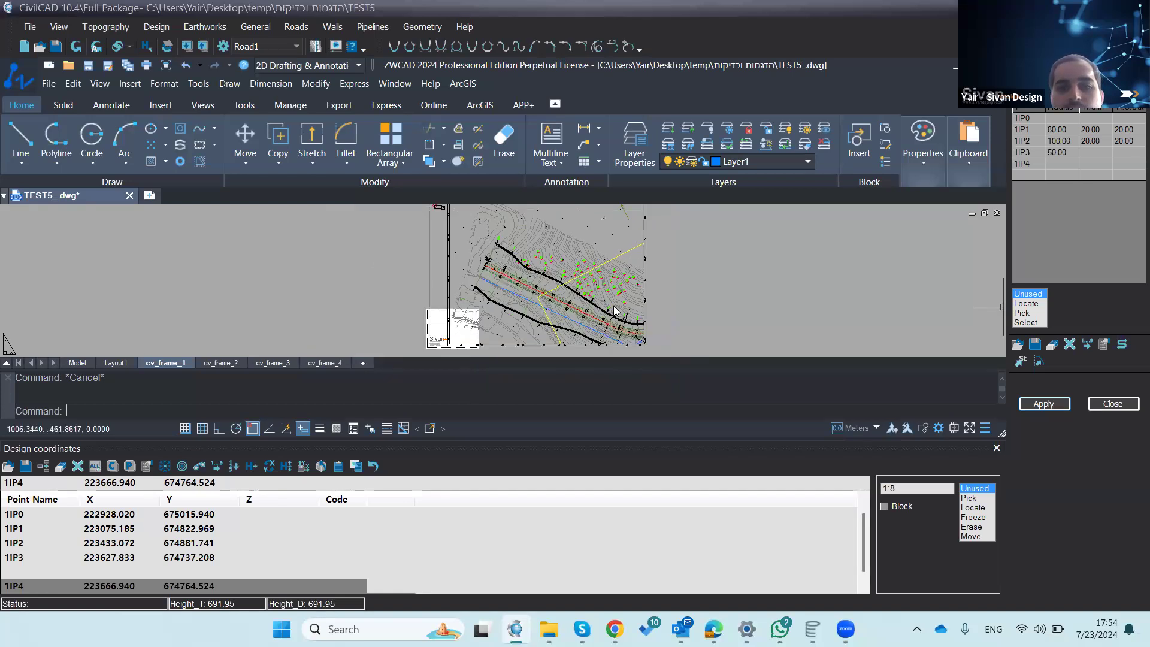
click(1131, 403)
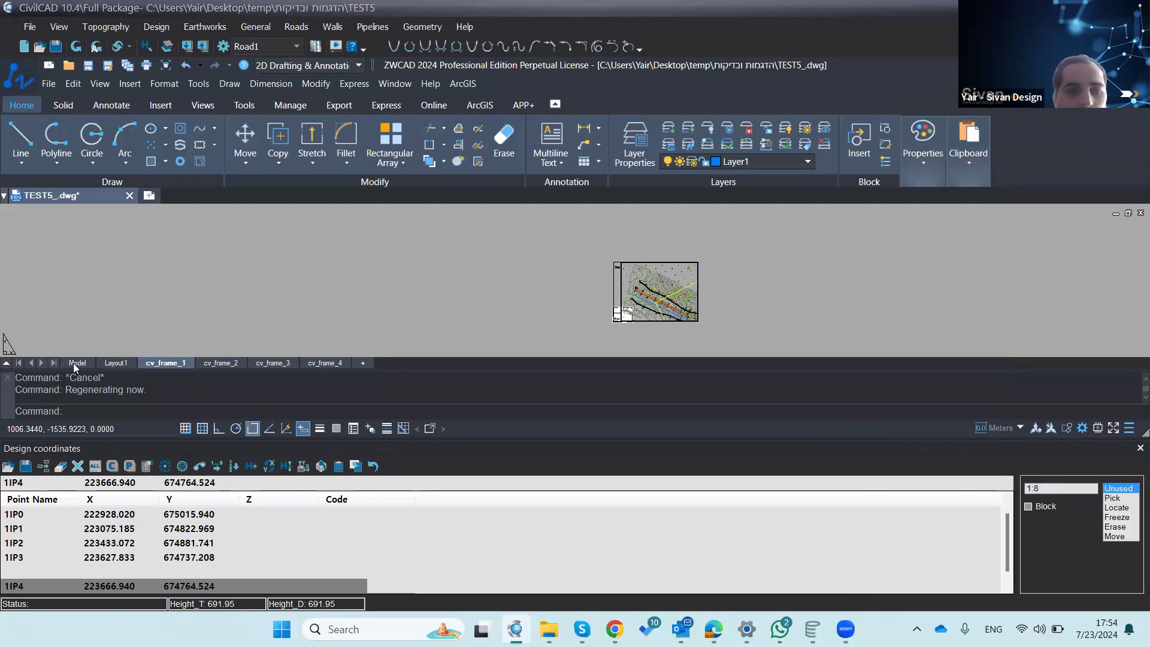
Step: Return to model space at the road's western frames and close the Design coordinates table
click(77, 362)
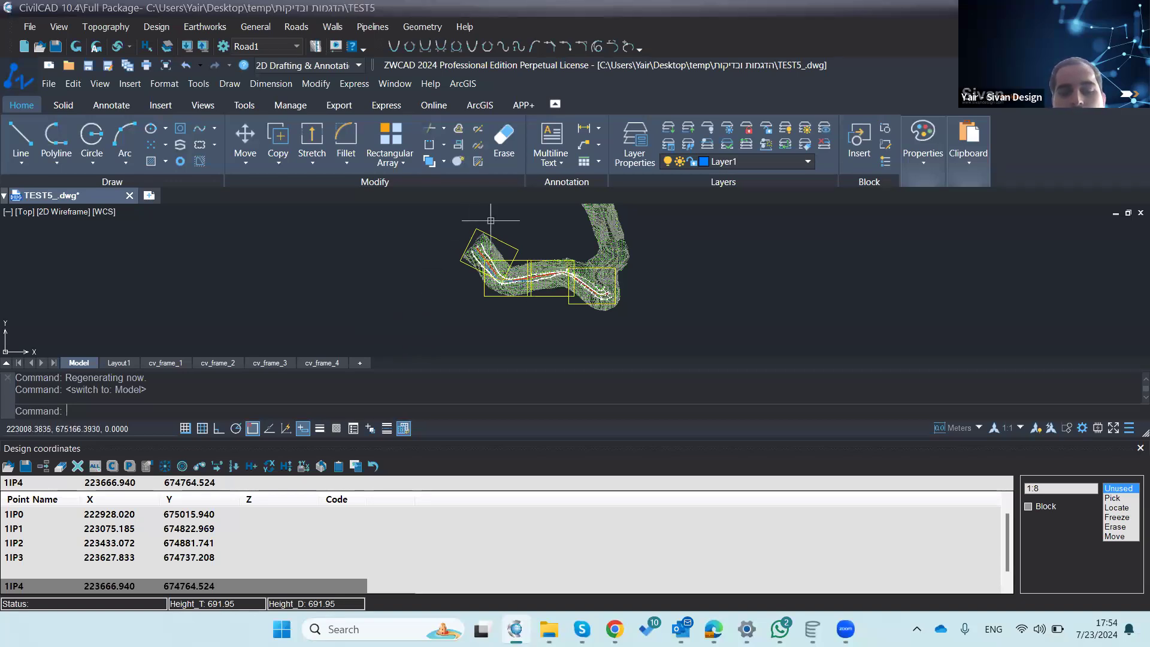
scroll(519, 253, up, 3)
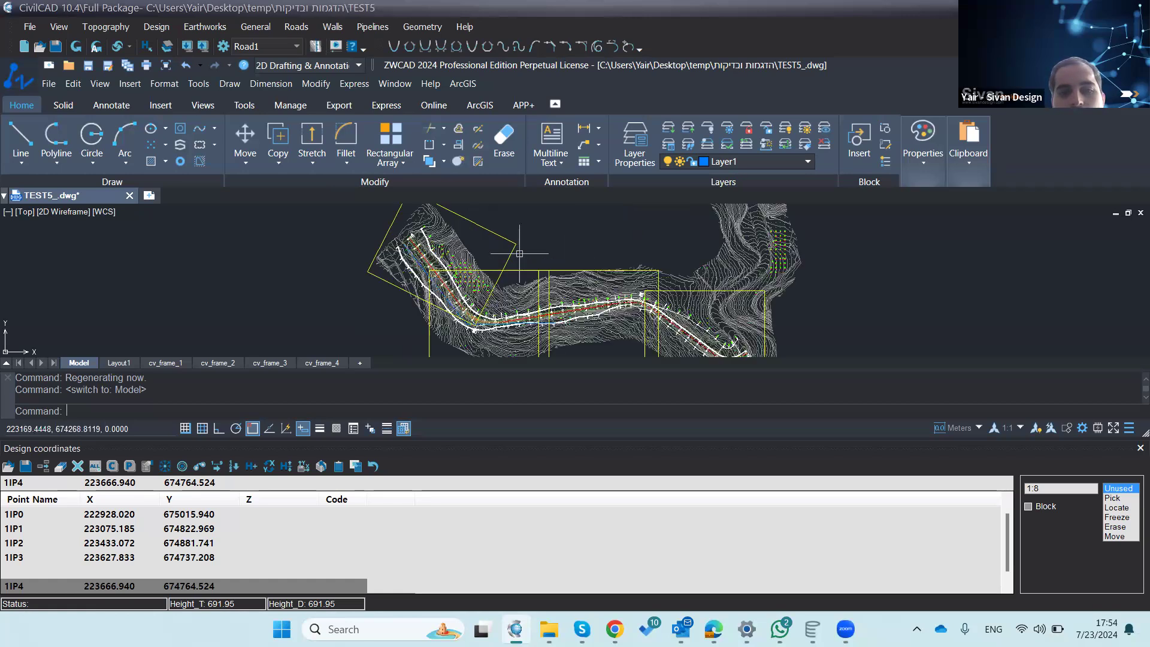
scroll(519, 253, up, 2)
scroll(334, 264, up, 2)
scroll(333, 263, up, 2)
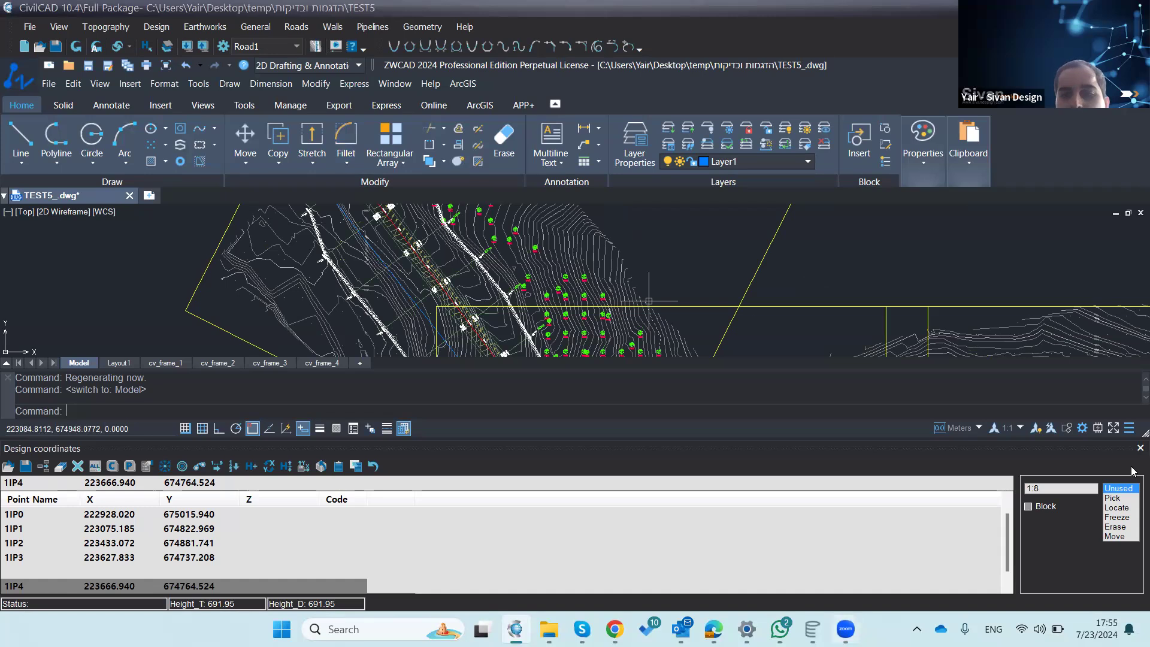
click(1139, 448)
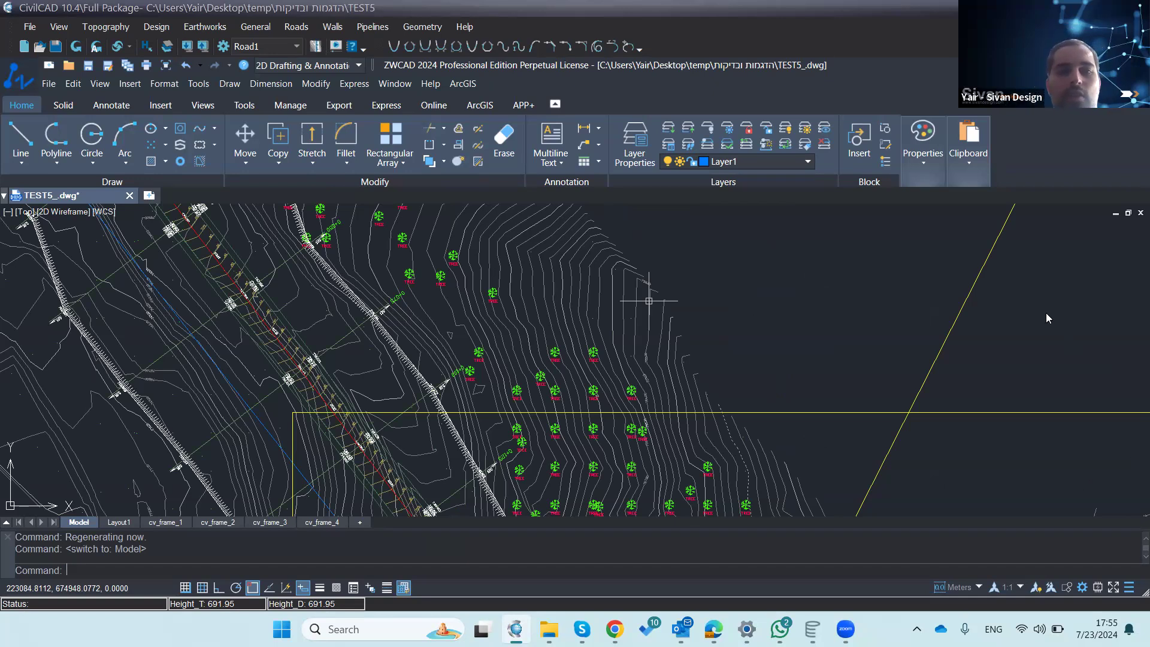
Step: Open the pipelines list and change the first pipeline's type to Drainage
click(373, 26)
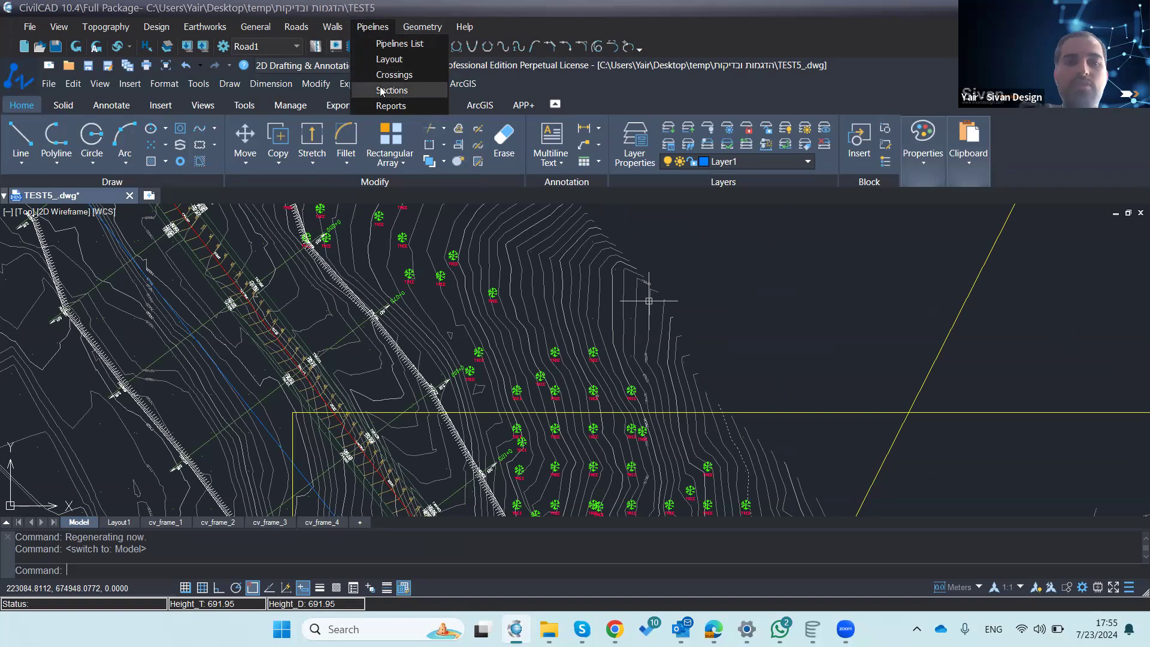
click(387, 48)
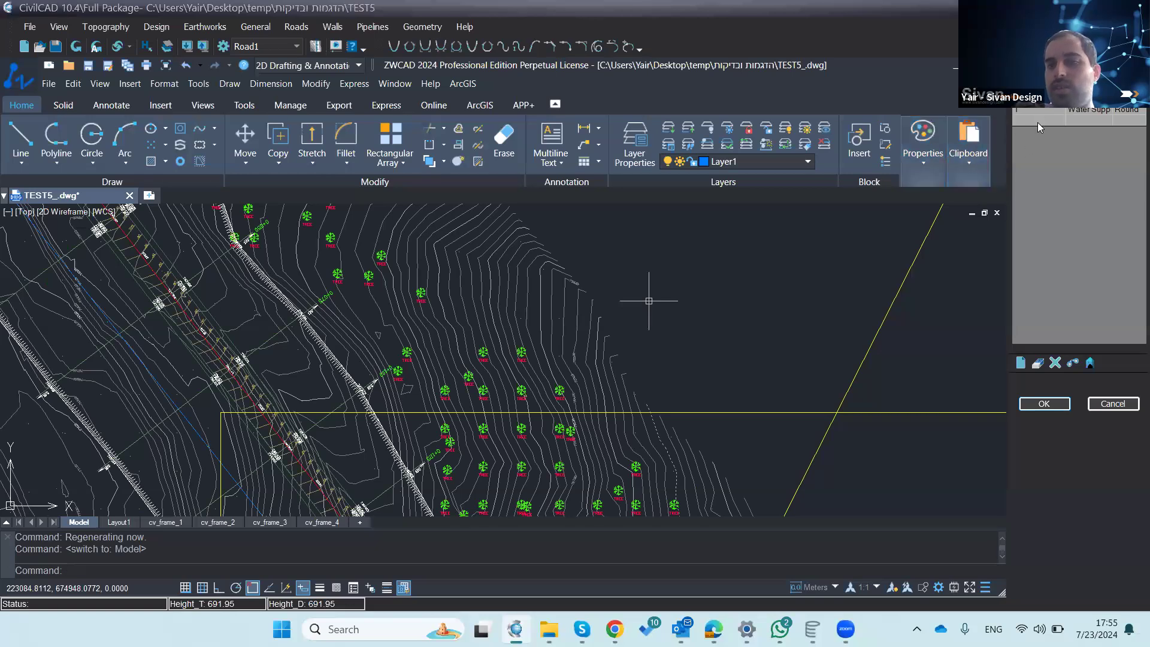
click(1100, 111)
click(1108, 111)
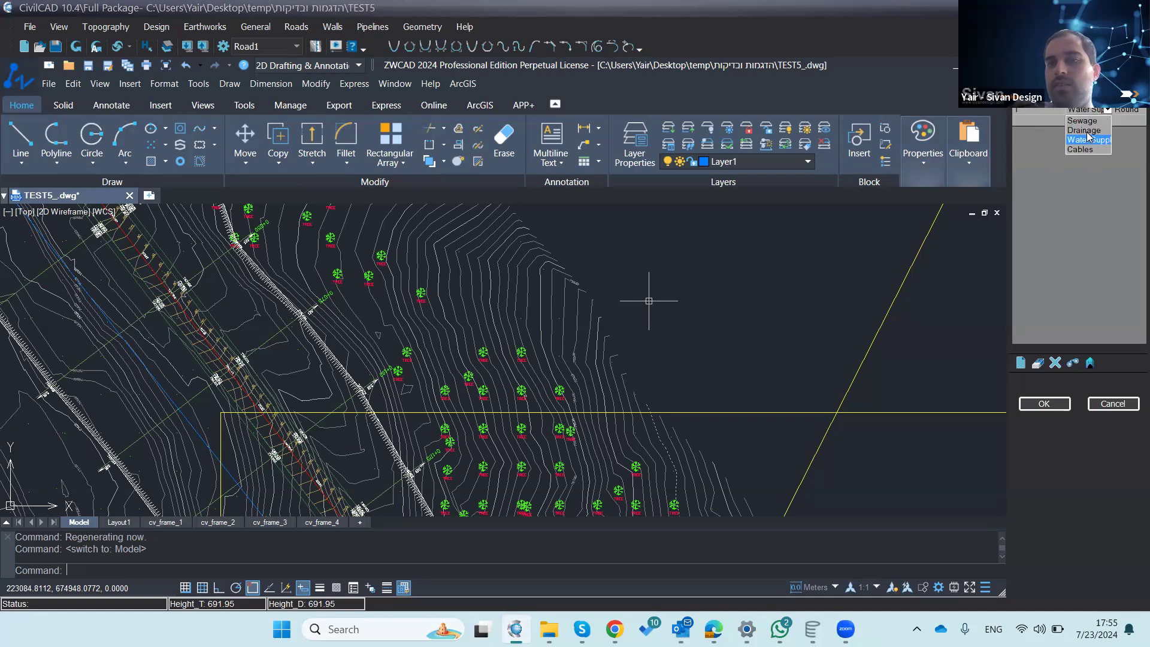
click(1086, 131)
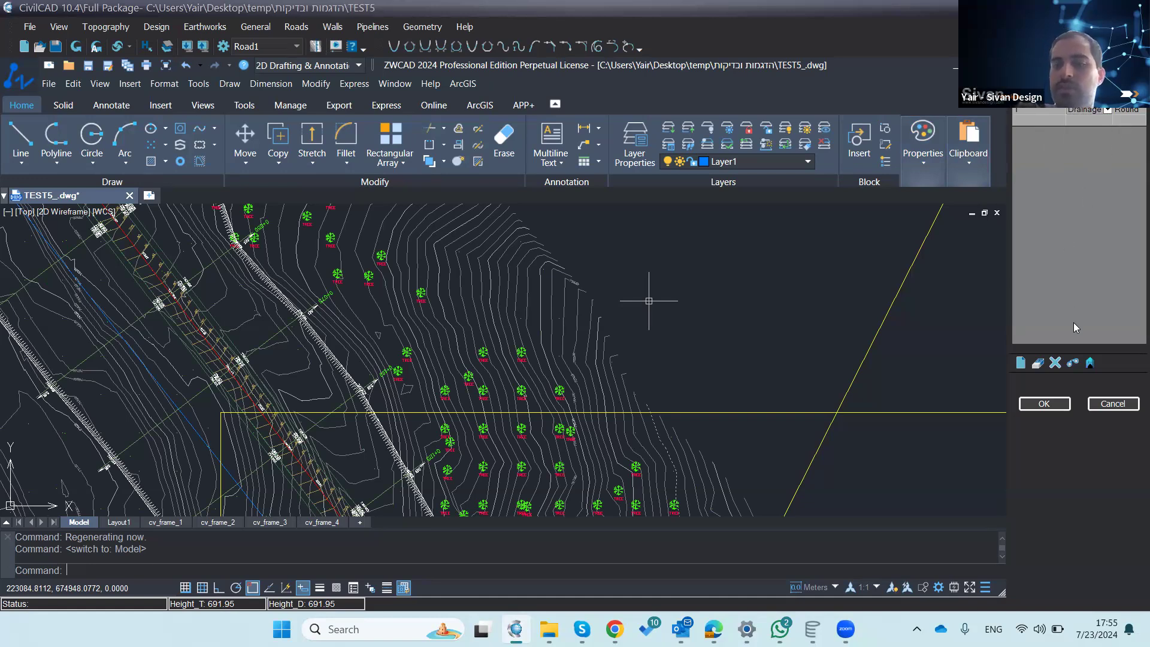
Step: Review the Drainage units in Units Control, accept them and confirm the pipelines list
click(1089, 363)
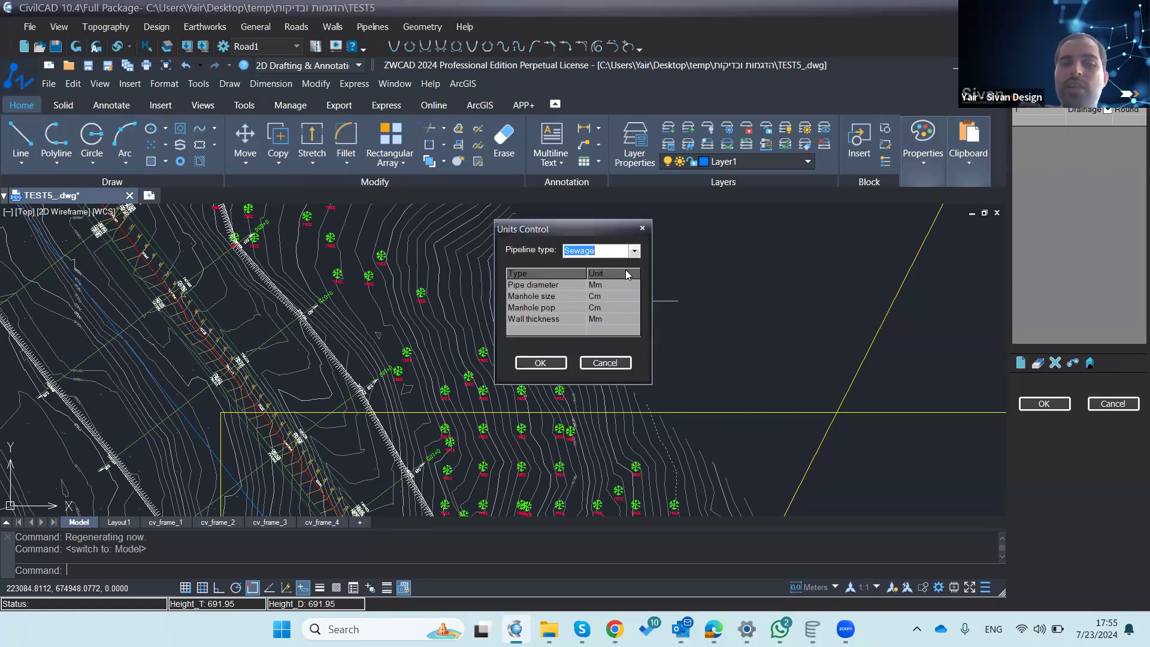
click(634, 251)
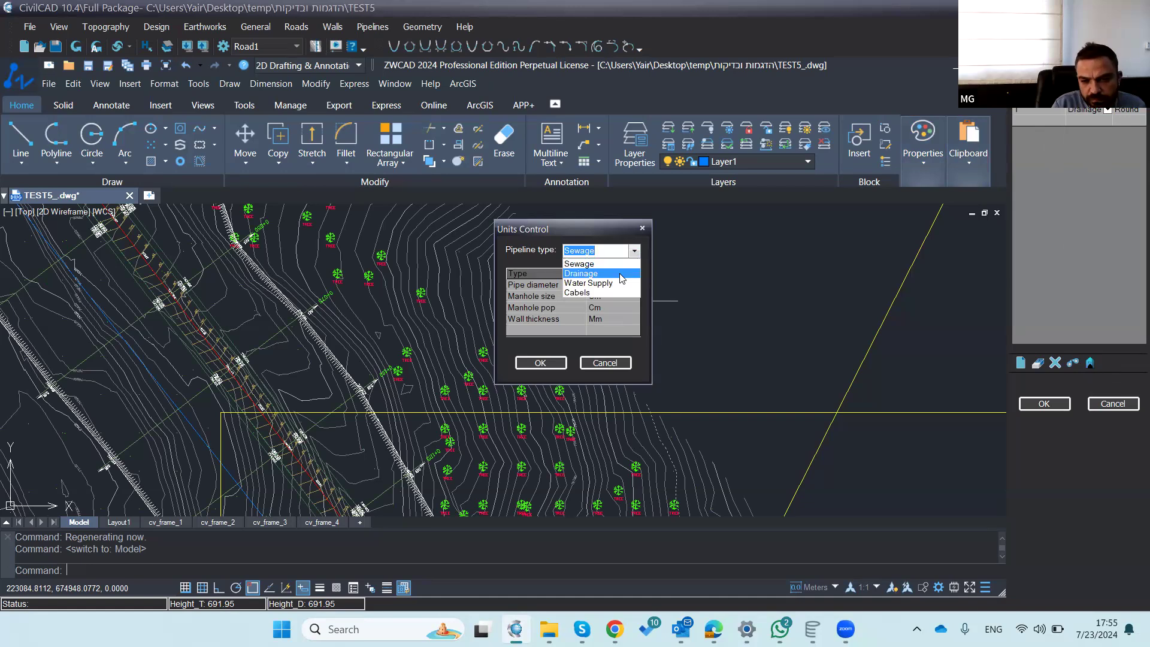
click(621, 274)
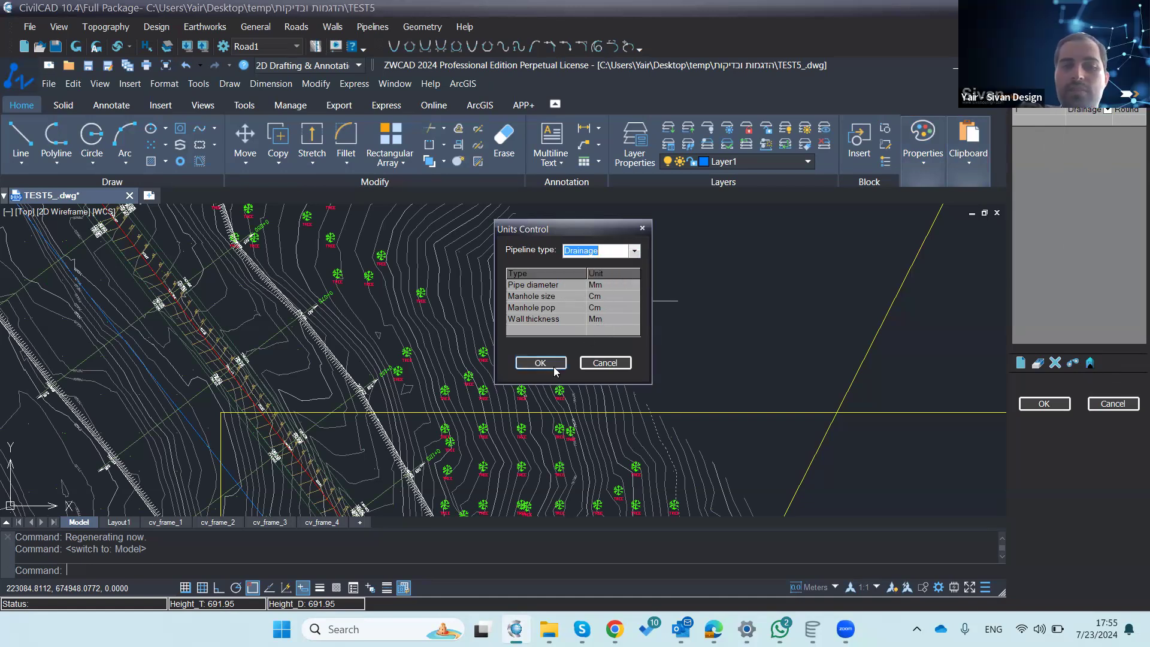
click(534, 362)
click(1044, 403)
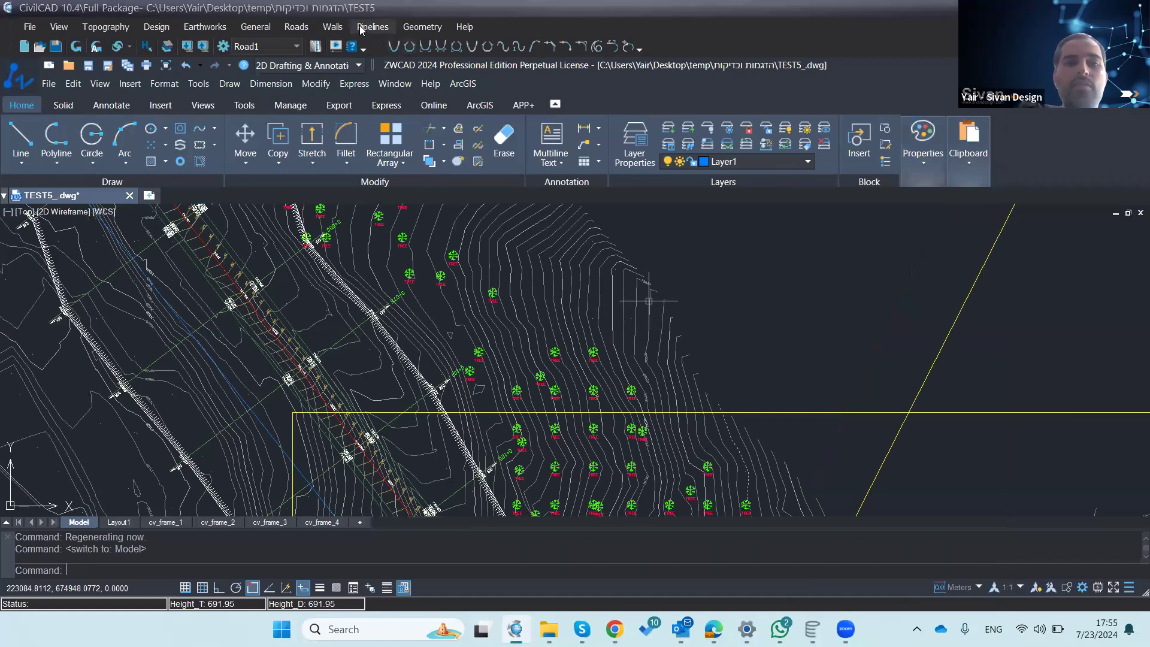
scroll(576, 243, down, 5)
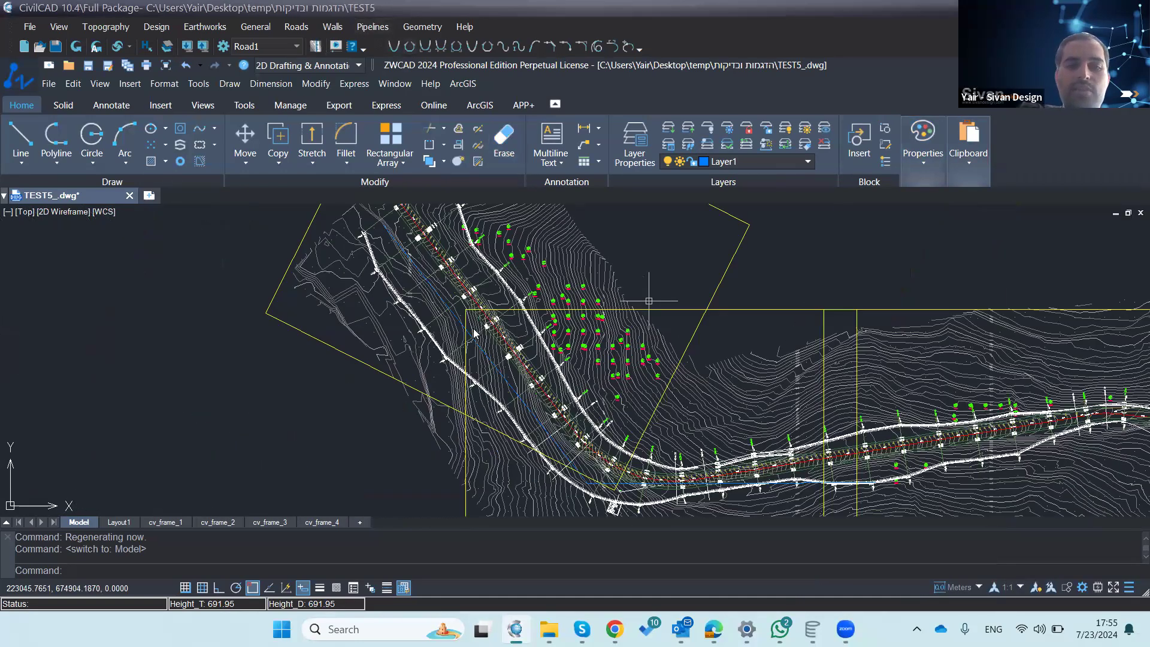
scroll(454, 302, down, 1)
scroll(449, 297, up, 3)
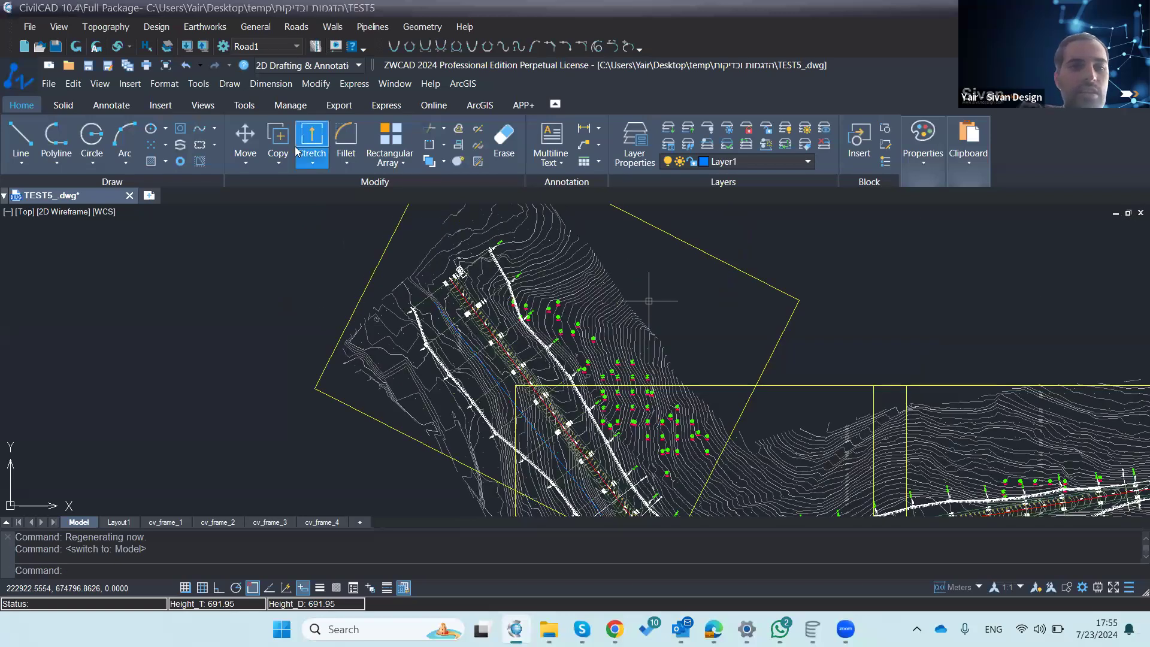
click(61, 142)
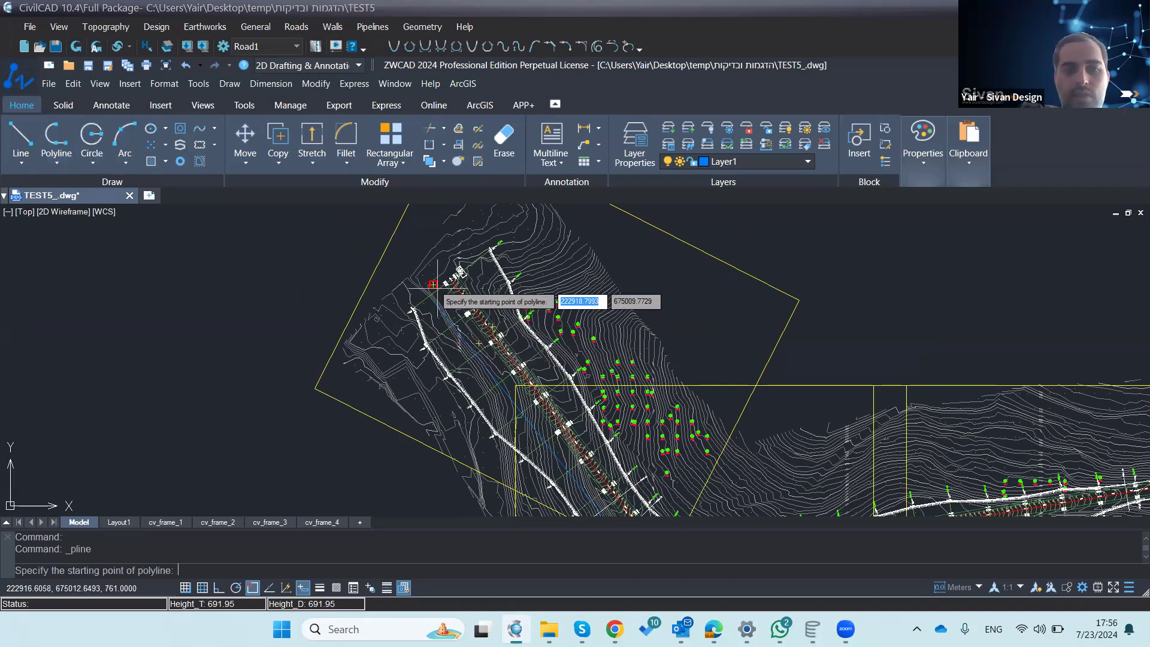
click(433, 283)
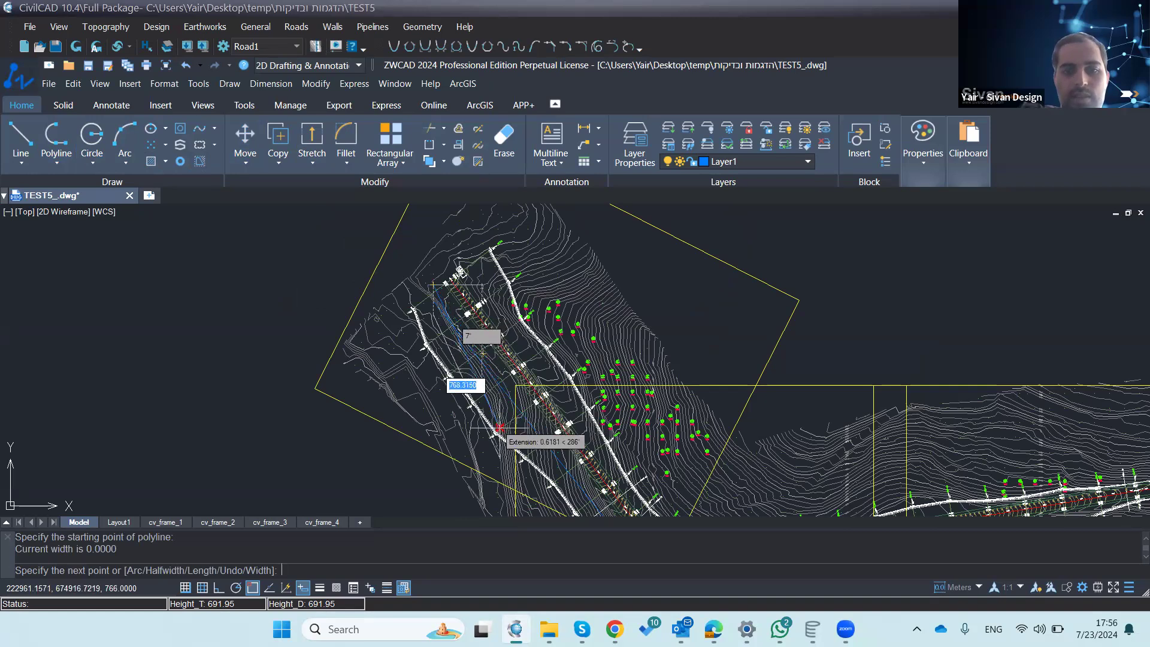
key(Escape)
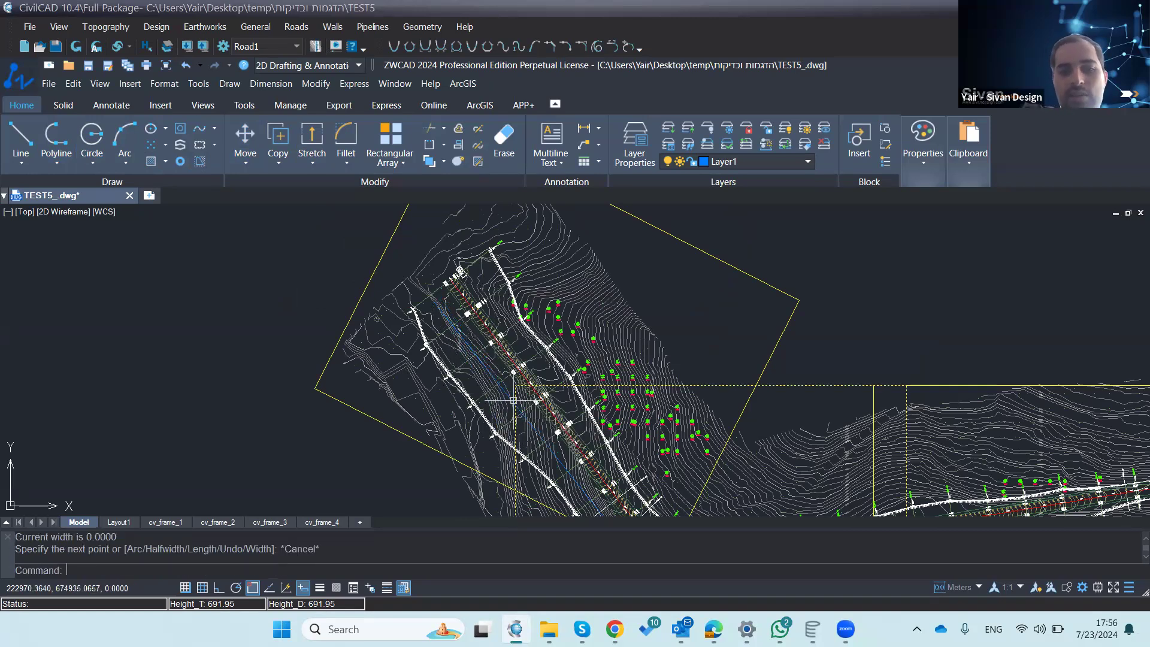
scroll(466, 343, down, 2)
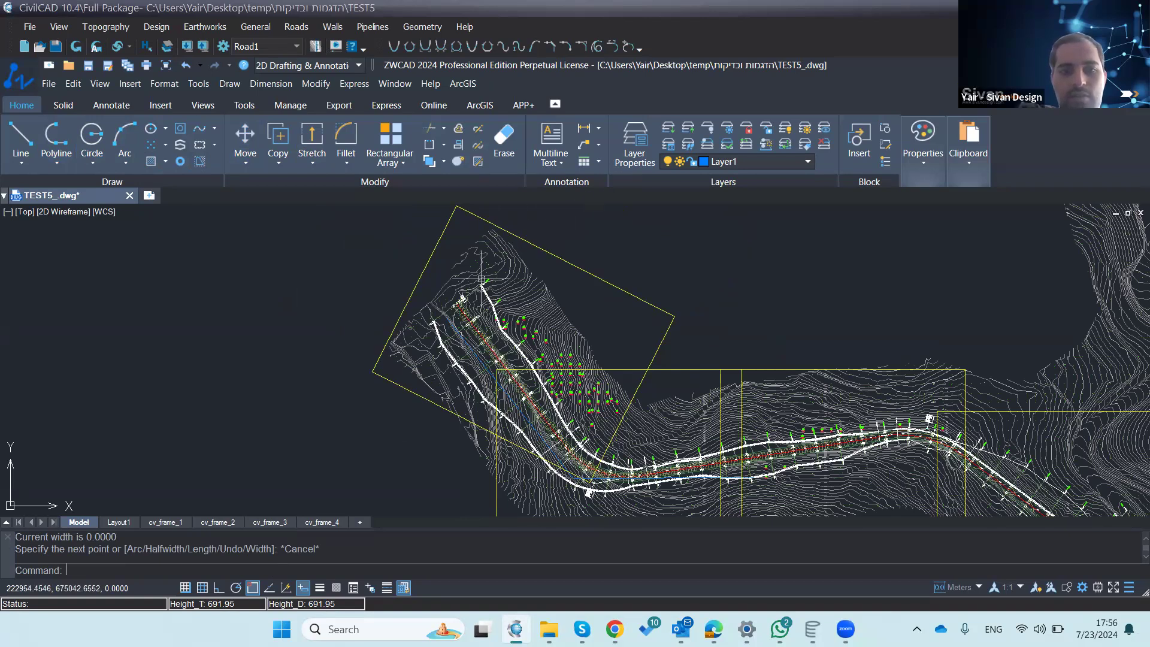
Step: Start a polyline at the southwestern road edge beside Road1's starting point and run its first segment 20 m along the road
click(67, 149)
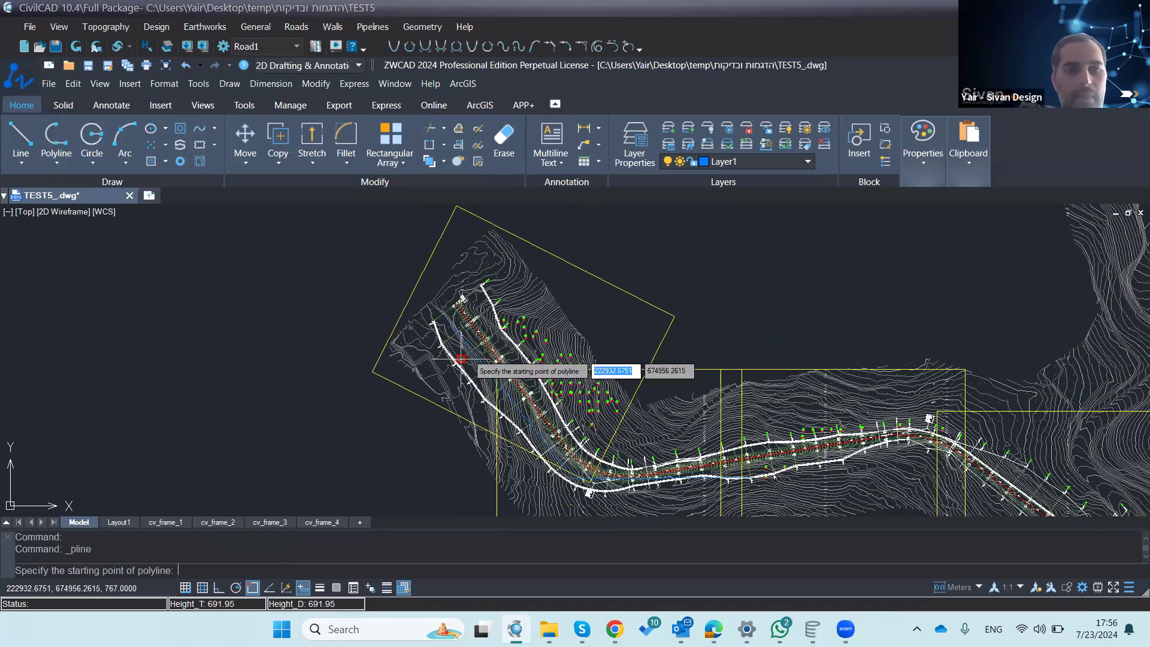
scroll(473, 336, up, 3)
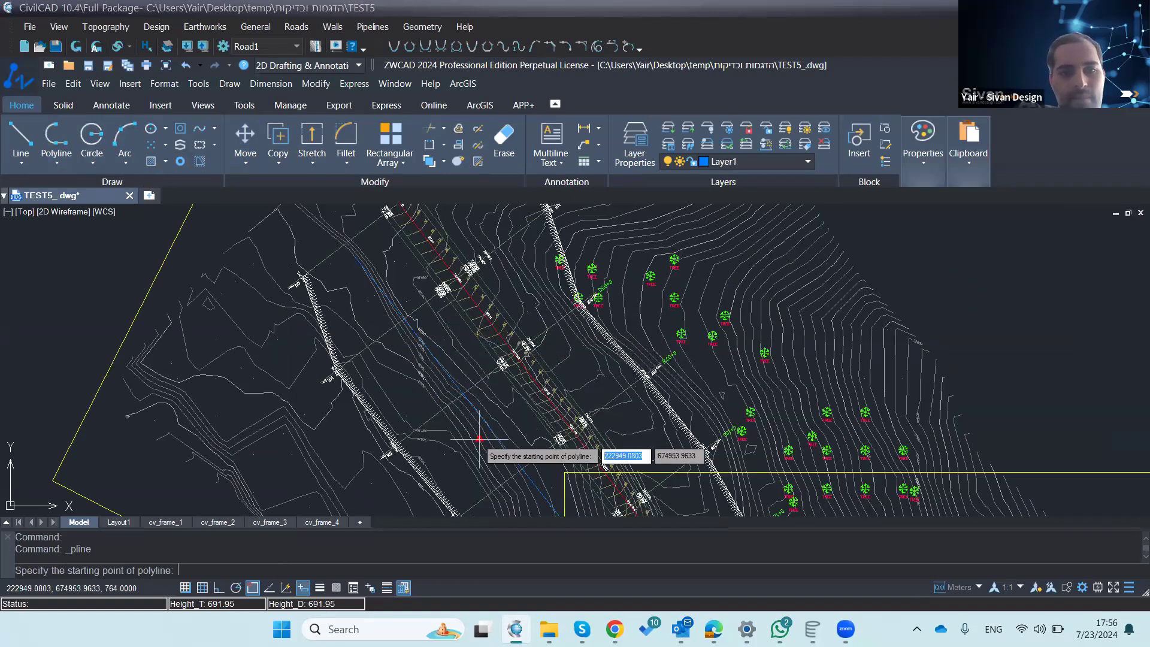
scroll(473, 443, down, 1)
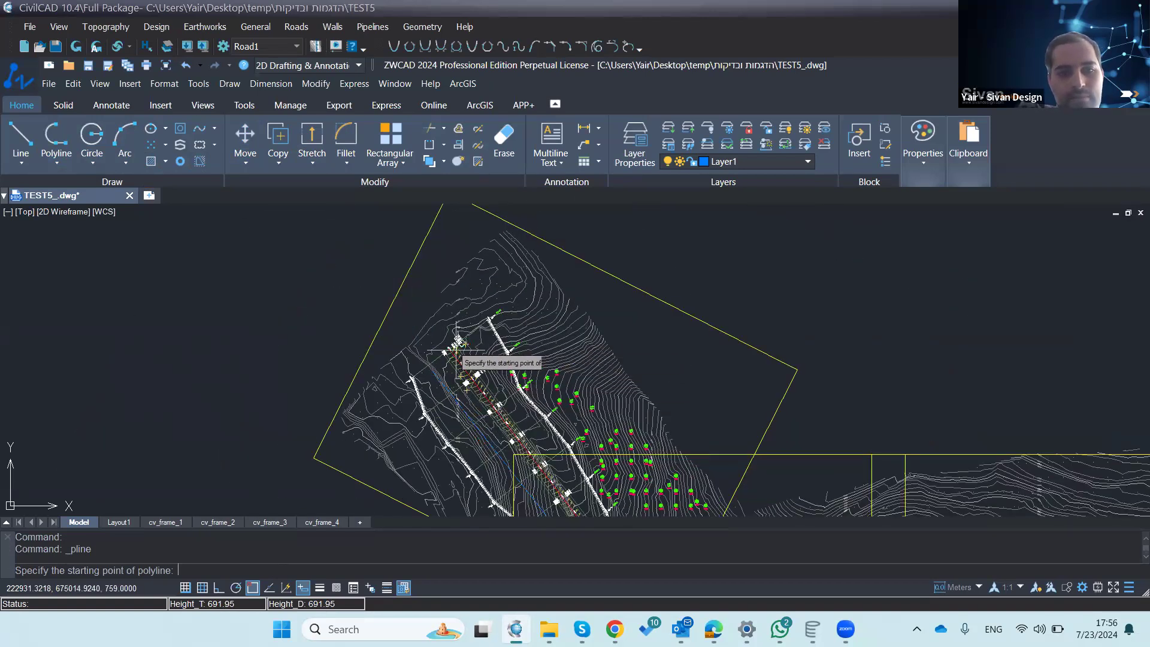
scroll(456, 339, up, 5)
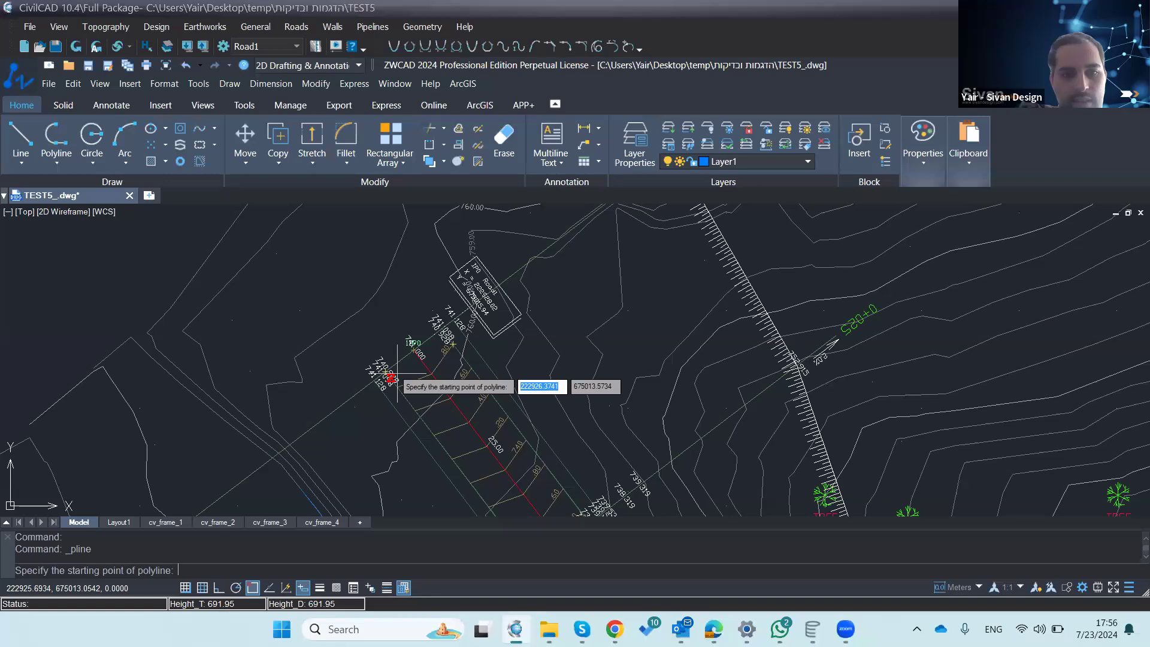
click(395, 376)
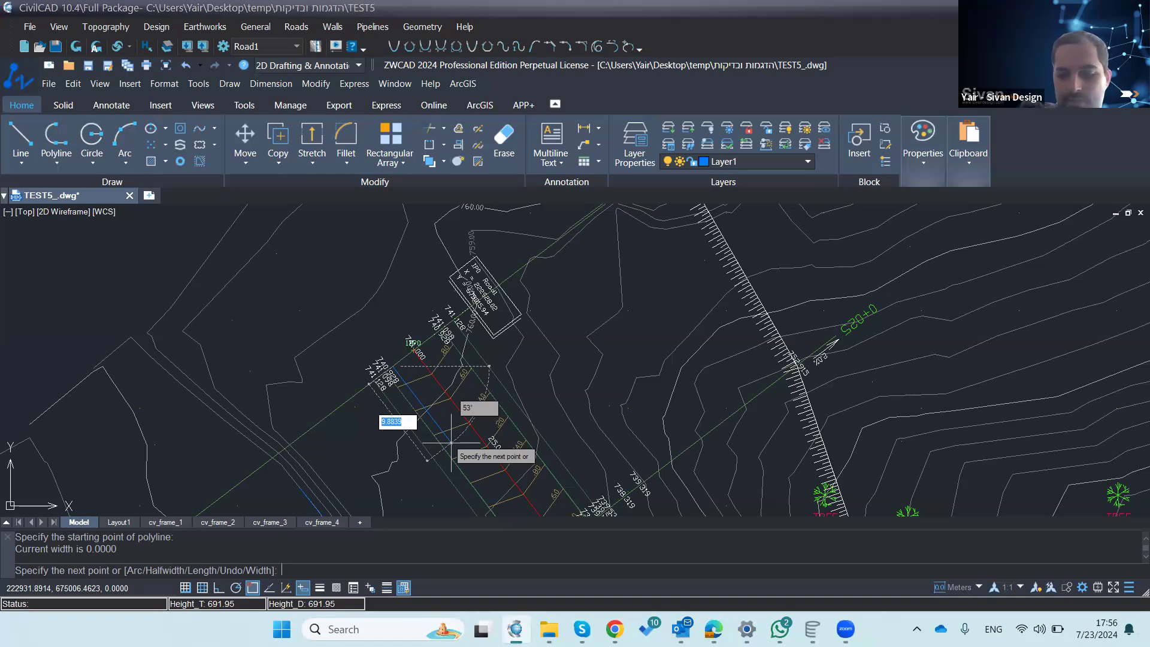
text(2)
key(Return)
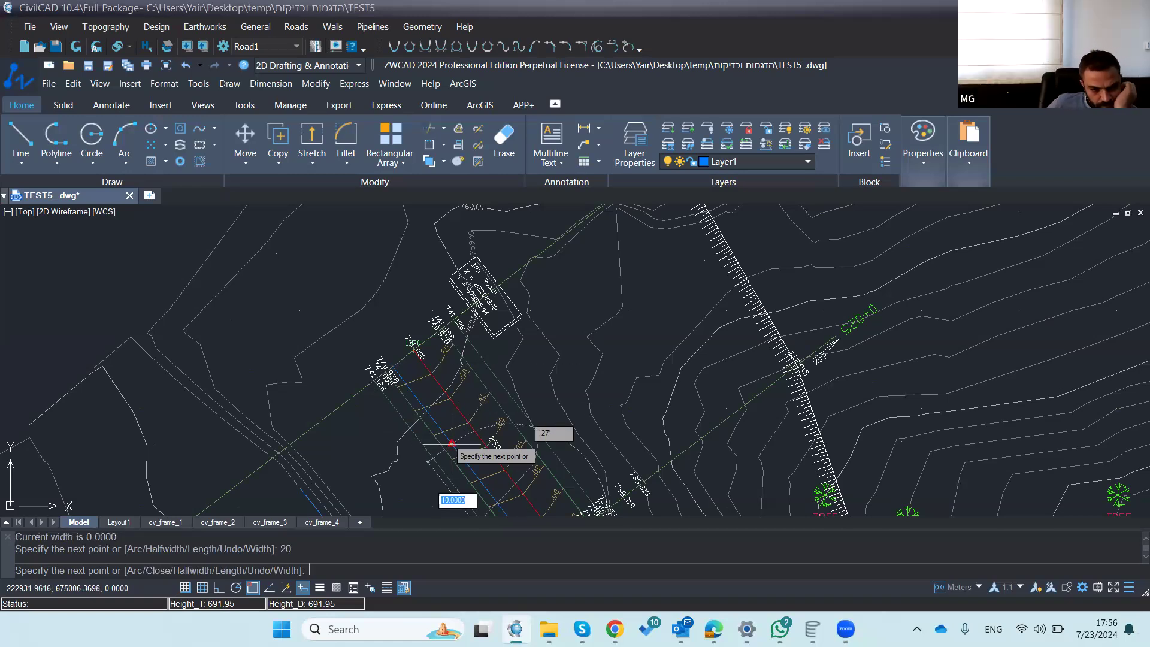
Step: Extend the polyline along the southwestern edge of Road1 with further 20 m segments and end it
scroll(407, 369, down, 5)
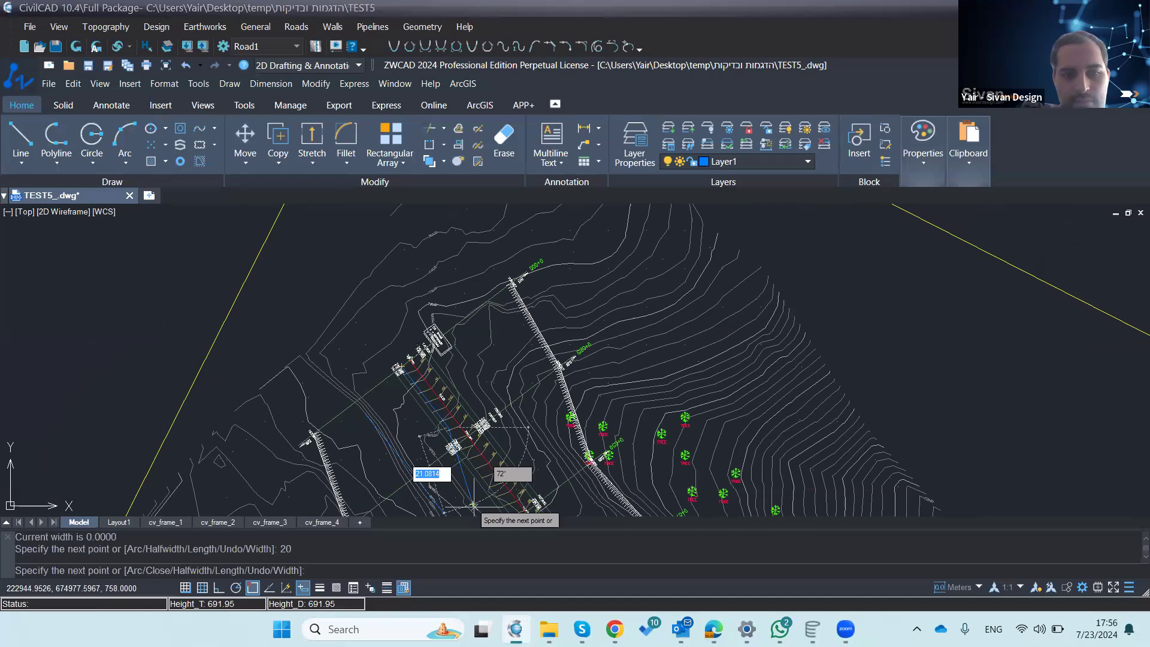
text(20)
key(Return)
scroll(390, 306, down, 2)
scroll(390, 307, down, 2)
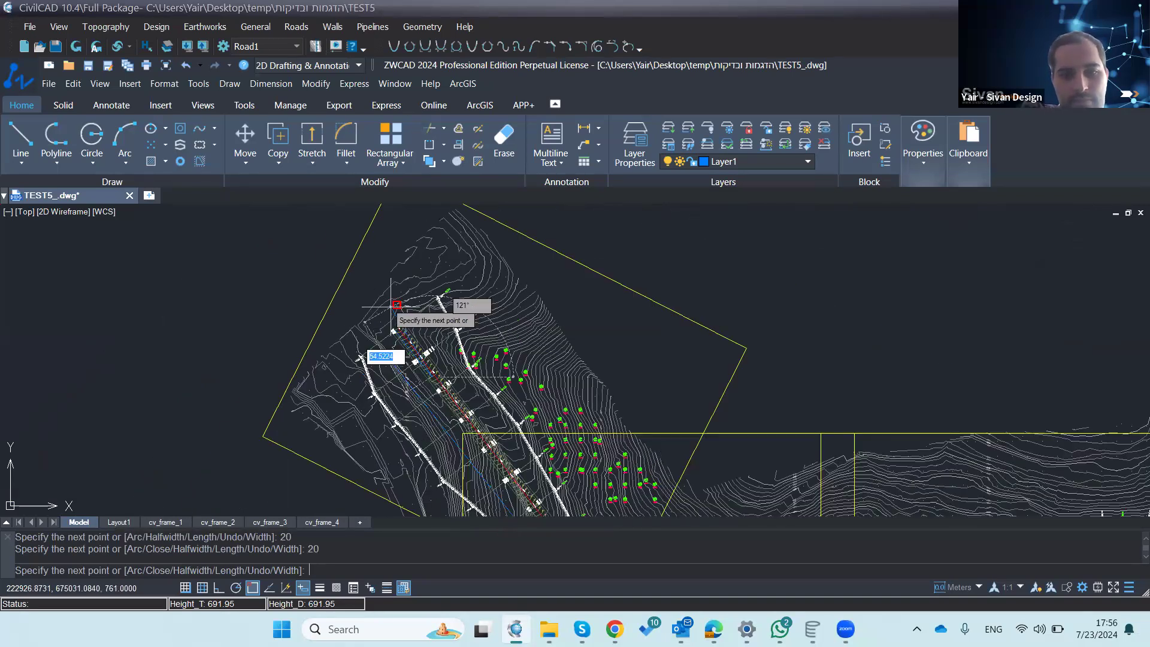
text(20)
key(Return)
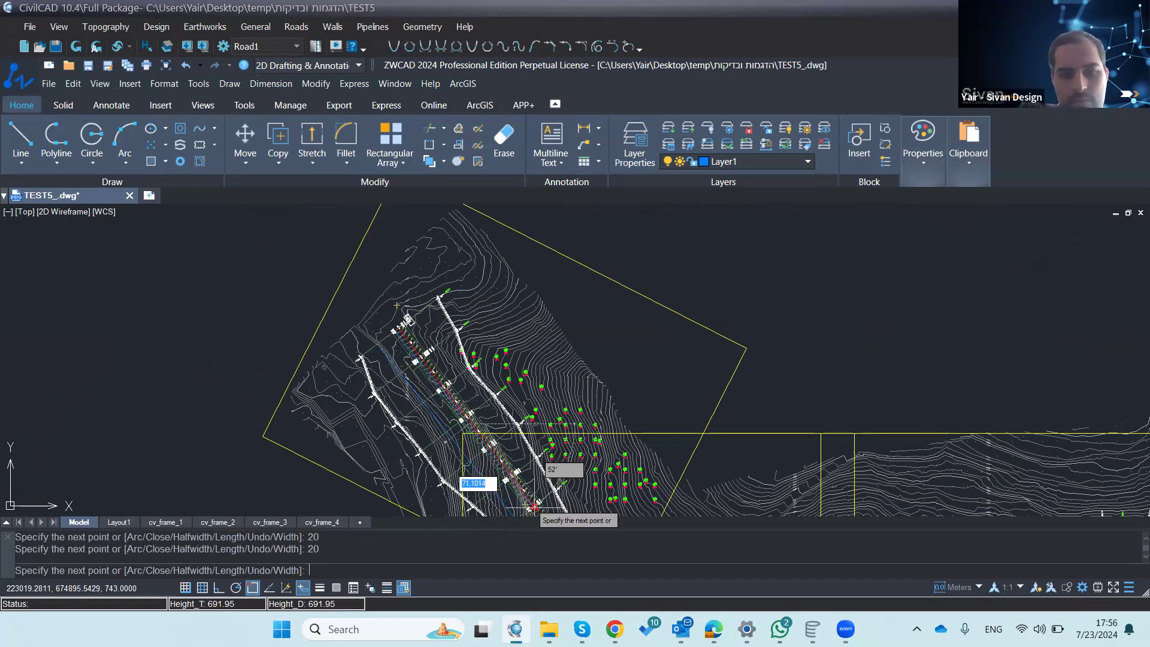
scroll(472, 392, down, 3)
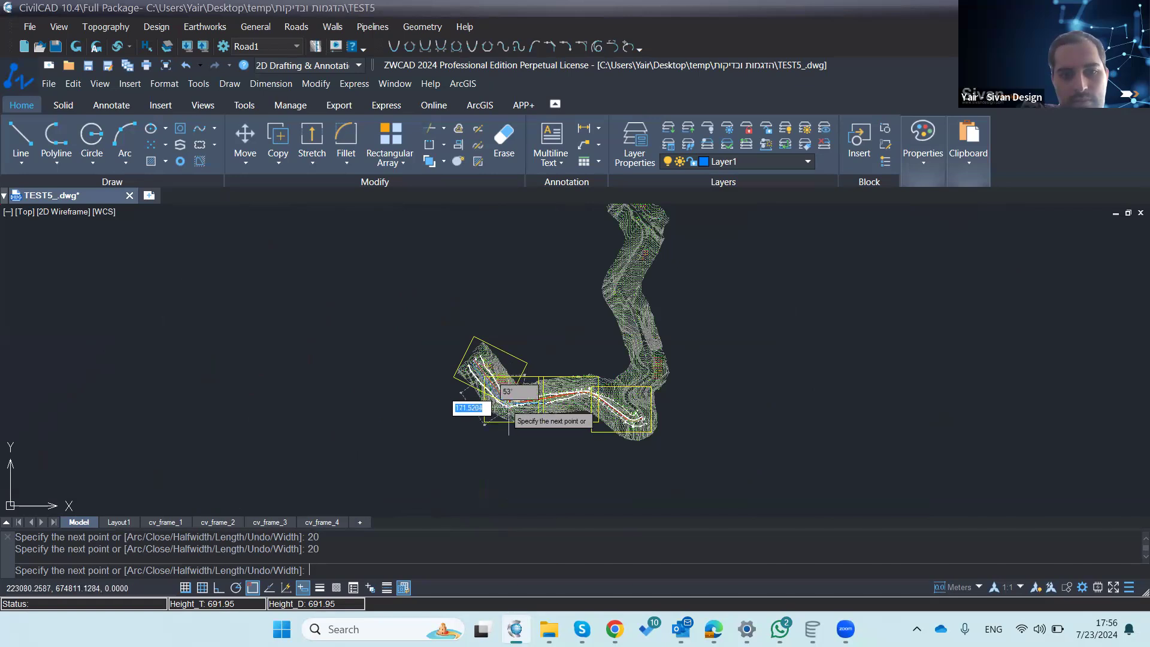
scroll(508, 405, up, 4)
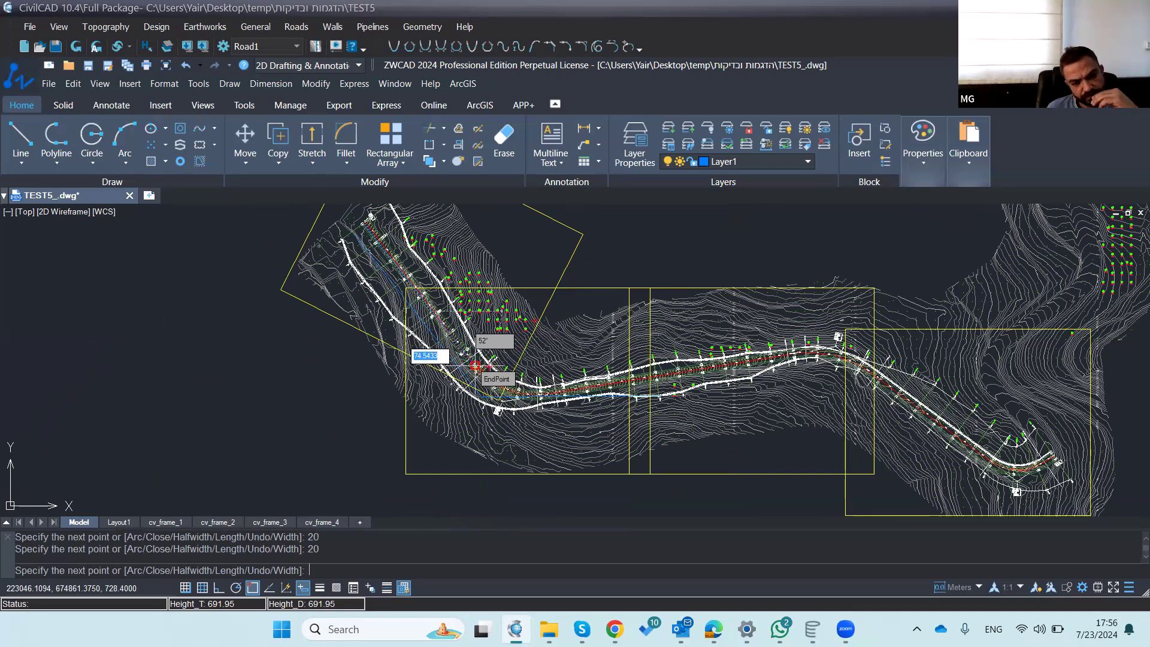
key(Escape)
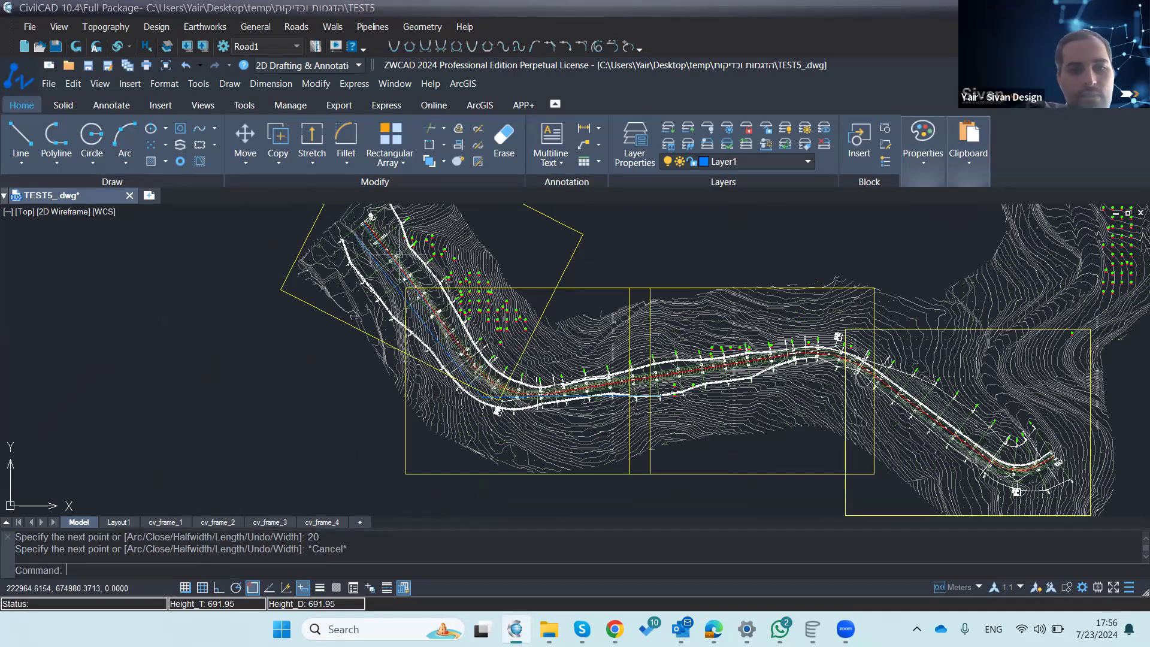
Step: Open the pipeline layout and select the drawn polyline along the road as the source of its manhole points
scroll(370, 230, up, 3)
scroll(384, 276, up, 5)
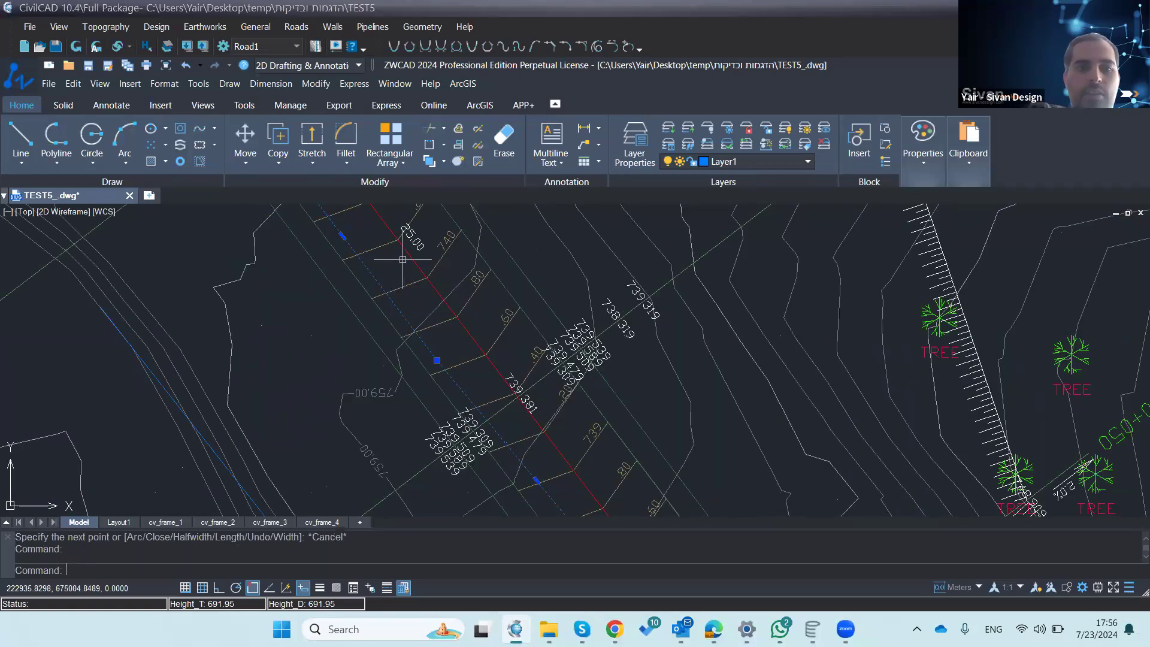
click(368, 21)
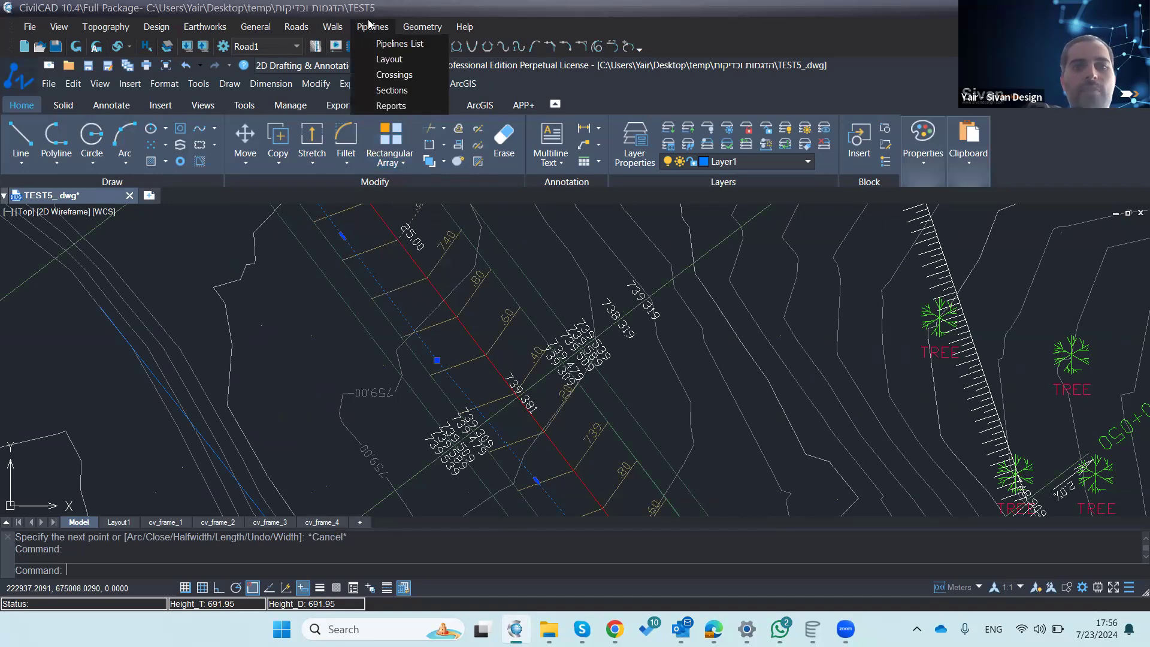
click(393, 60)
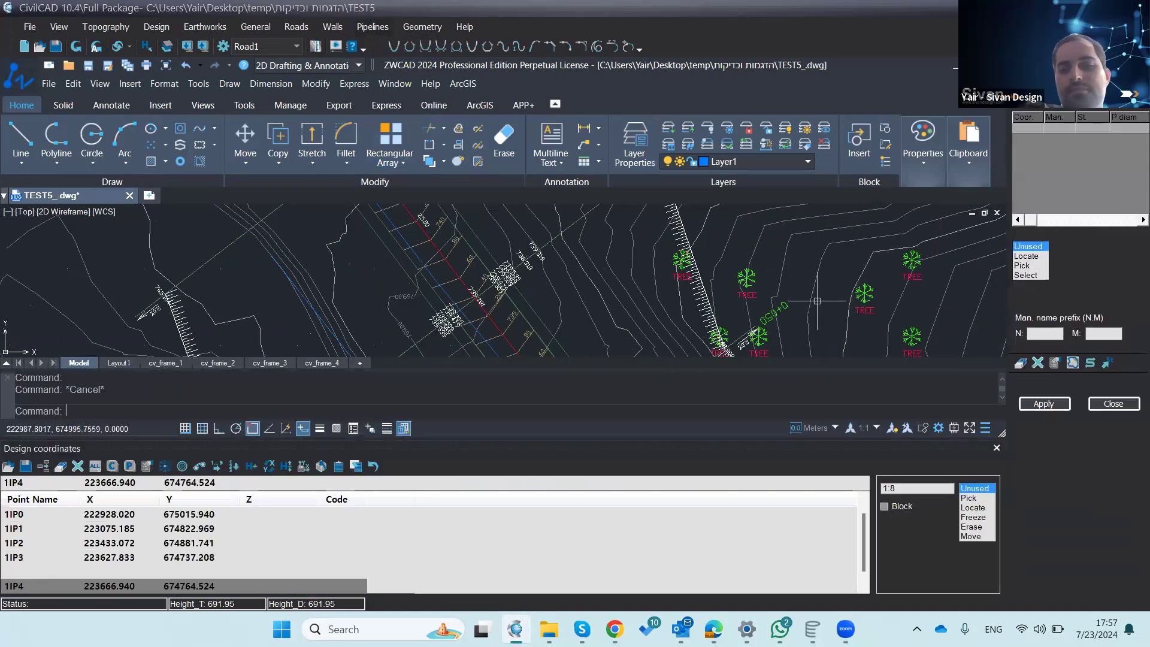
click(1029, 275)
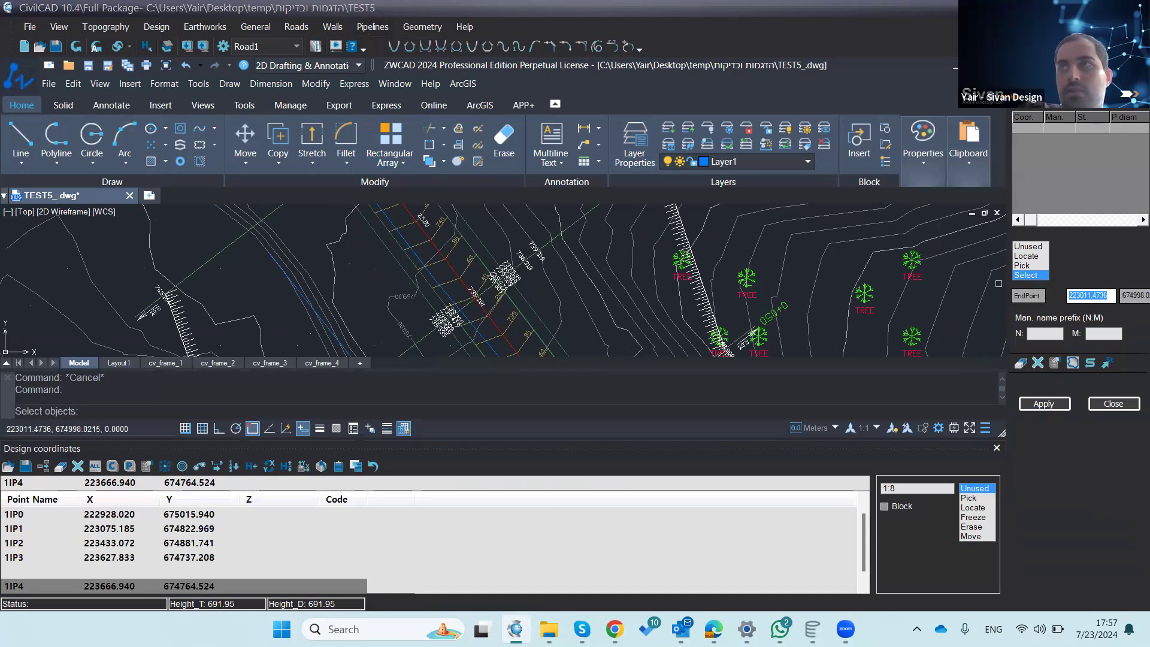
click(435, 279)
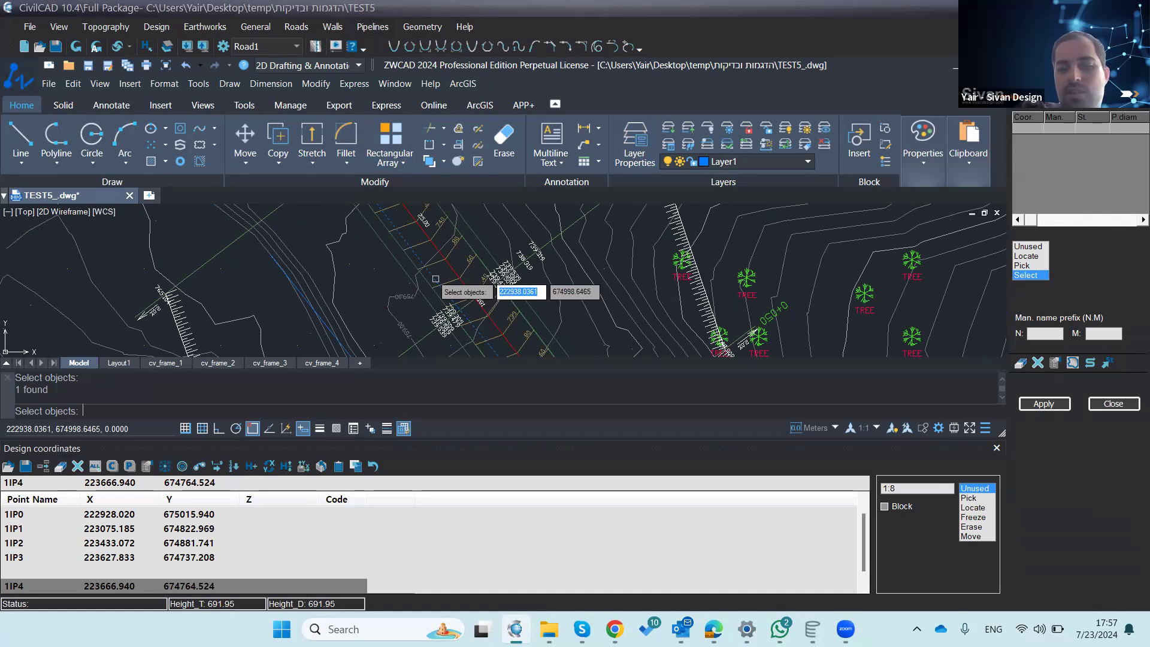
key(Return)
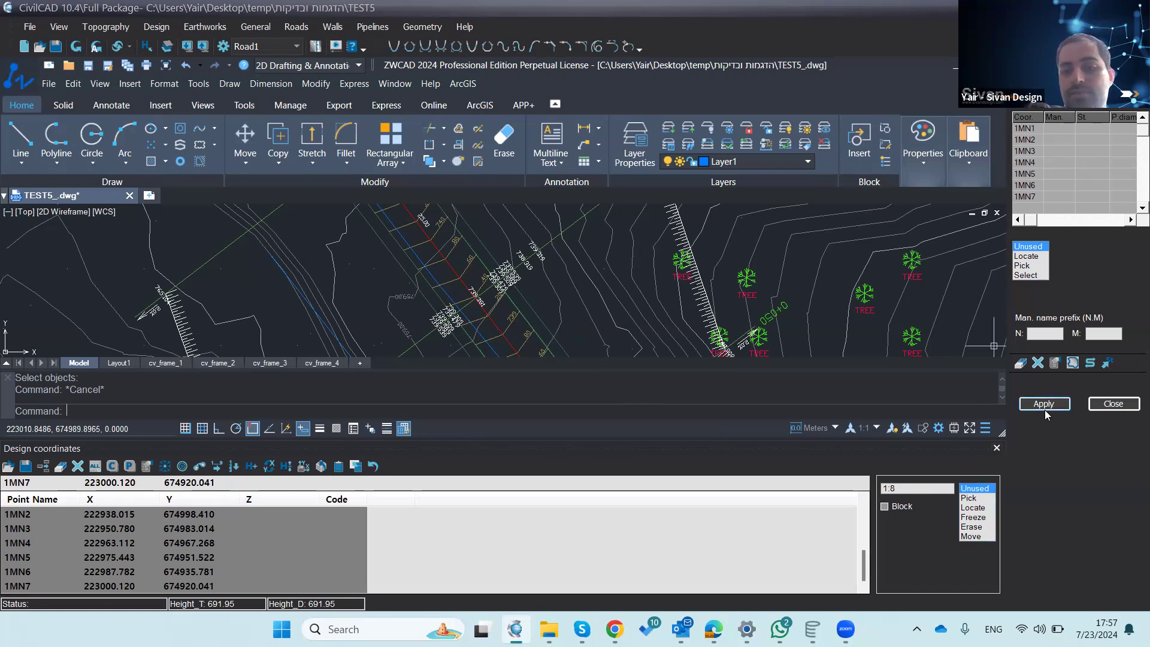
Step: Close the Design coordinates table and apply the layout to draw the pipeline along the road
click(996, 448)
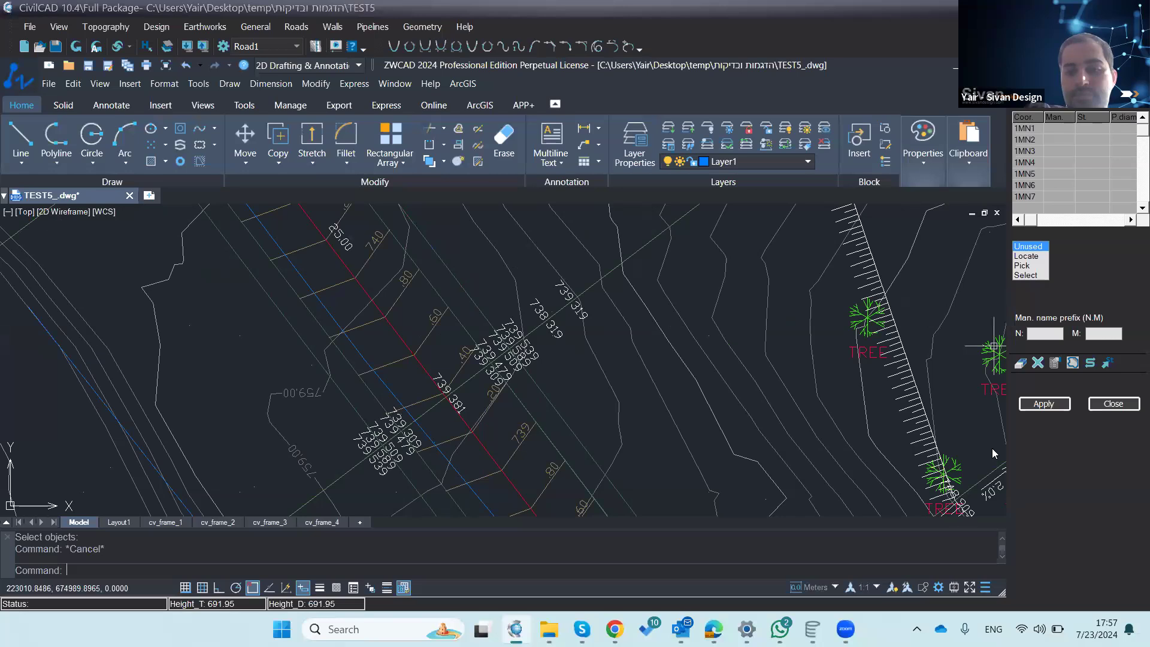
scroll(551, 386, down, 2)
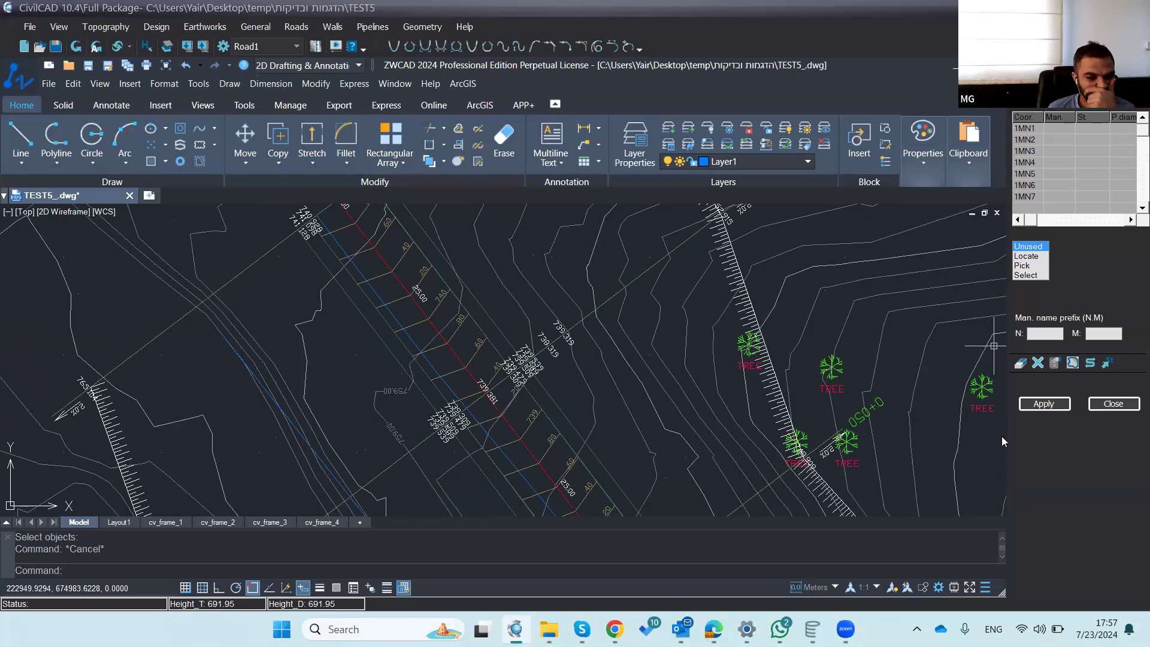
click(1044, 404)
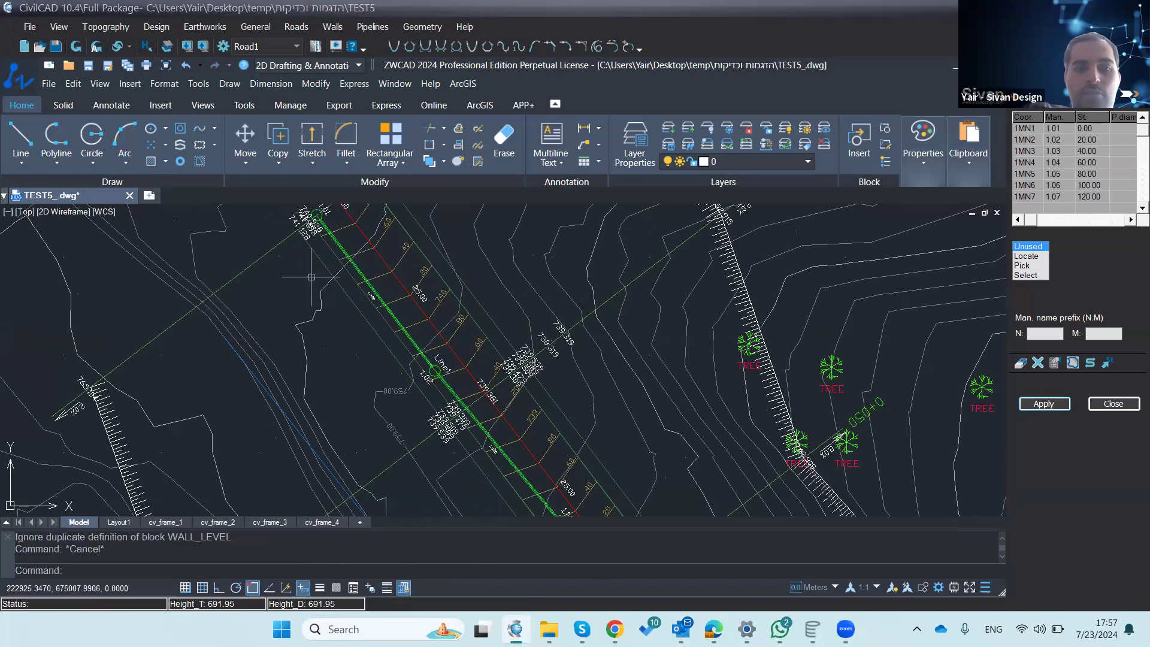
Step: Set the manholes profile to Rectangle in the pipeline layout options and redraw the pipeline with it
scroll(313, 280, down, 2)
scroll(321, 243, up, 5)
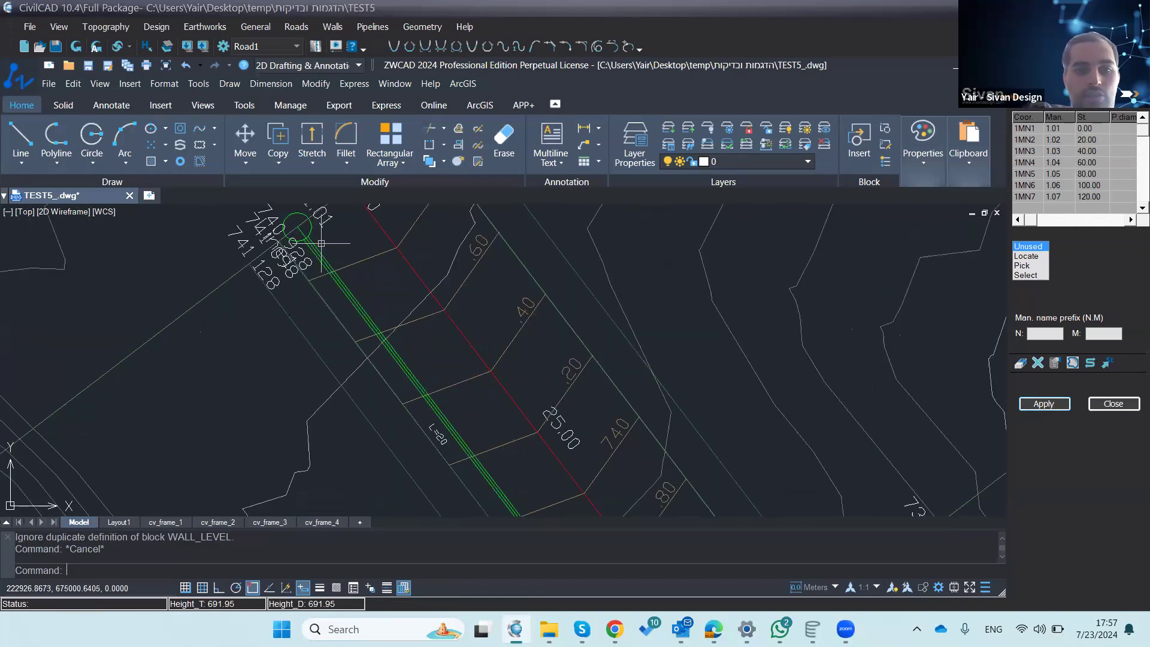
scroll(322, 244, down, 3)
scroll(294, 269, down, 2)
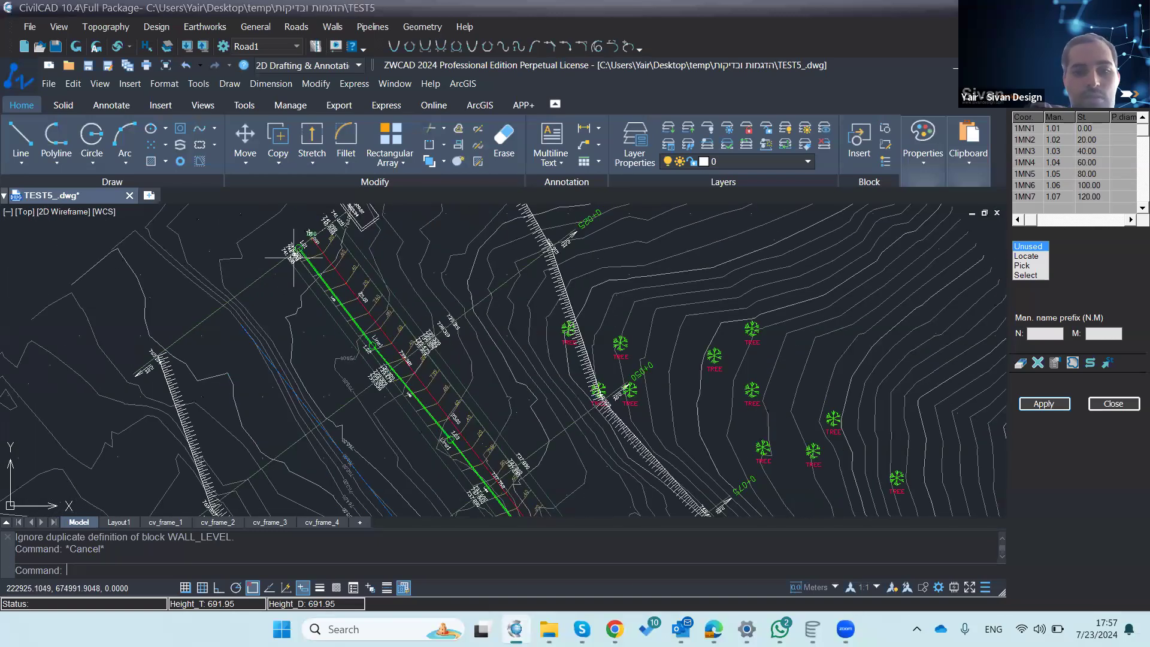
scroll(452, 448, up, 2)
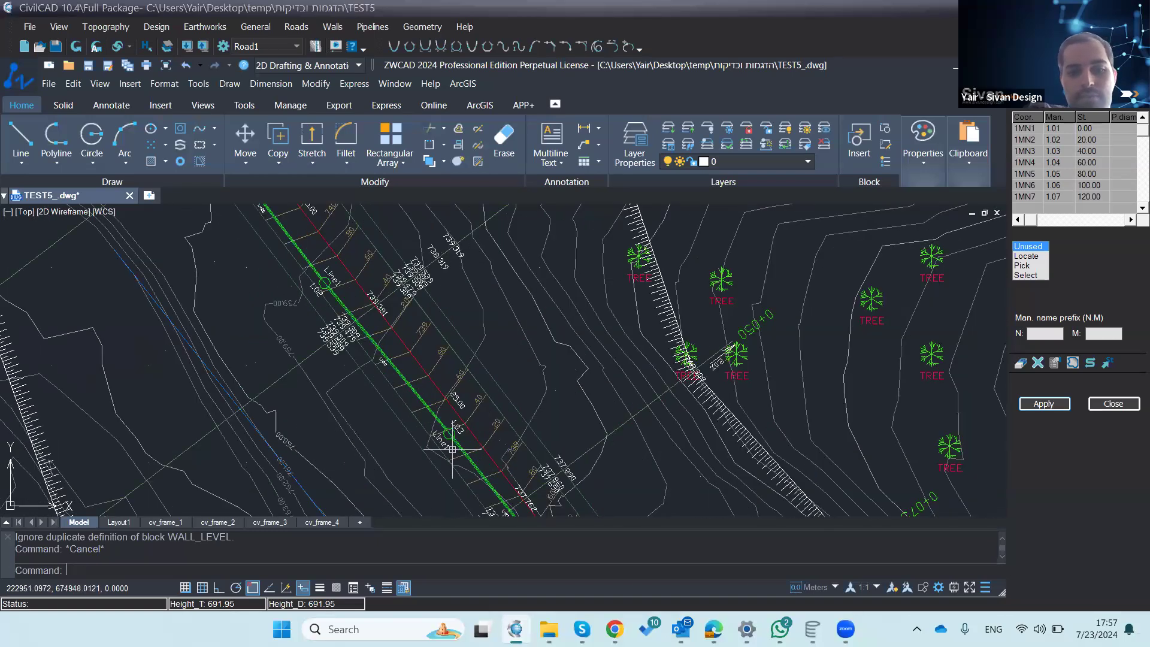
scroll(455, 440, up, 2)
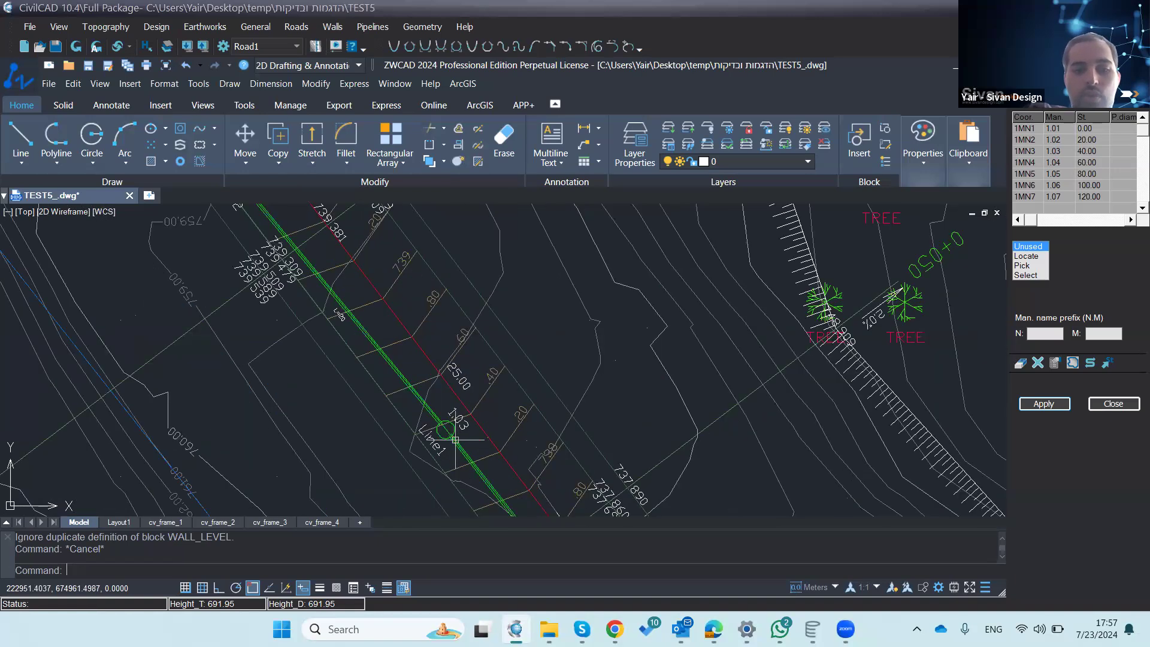
click(1057, 363)
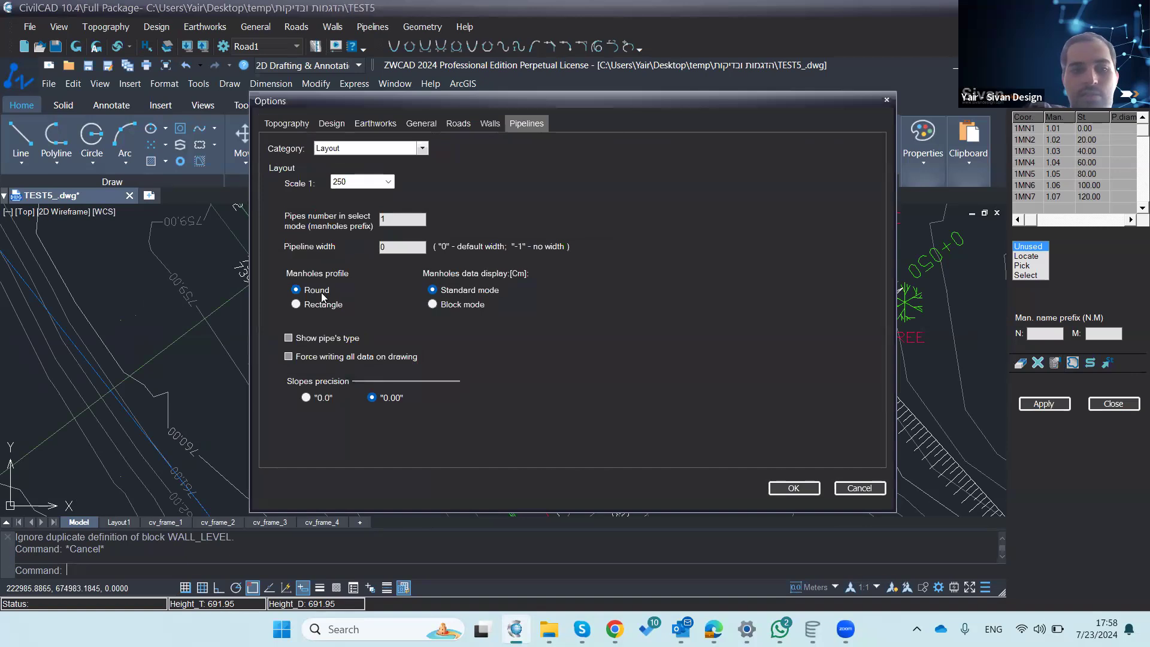
click(305, 305)
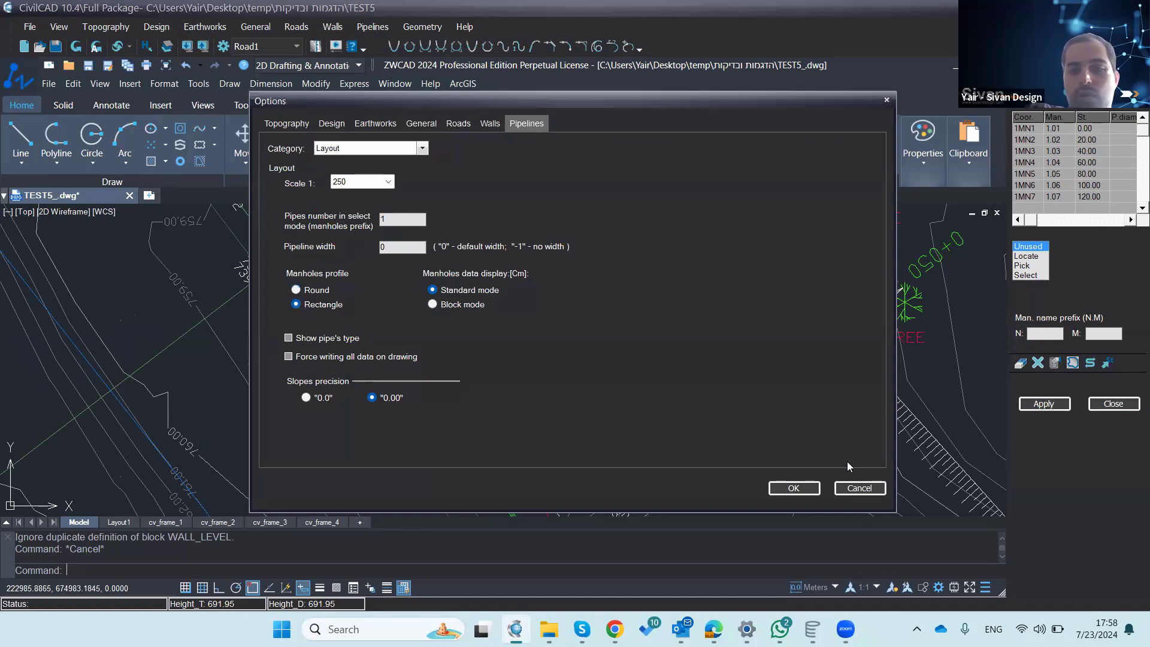
click(812, 493)
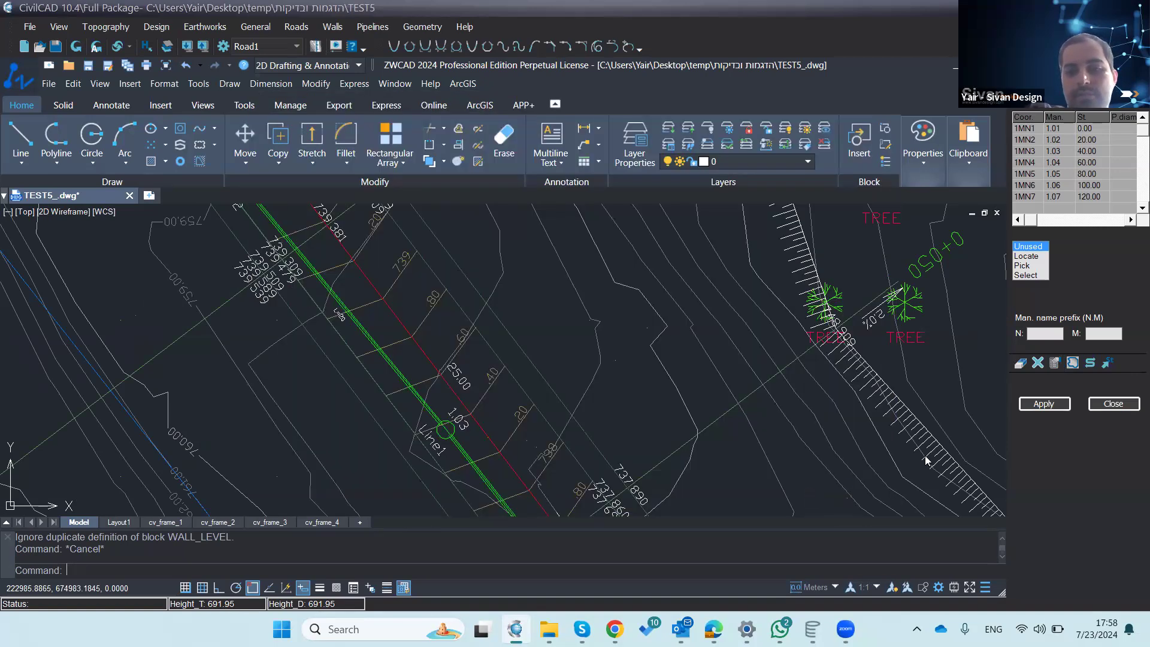
click(1061, 405)
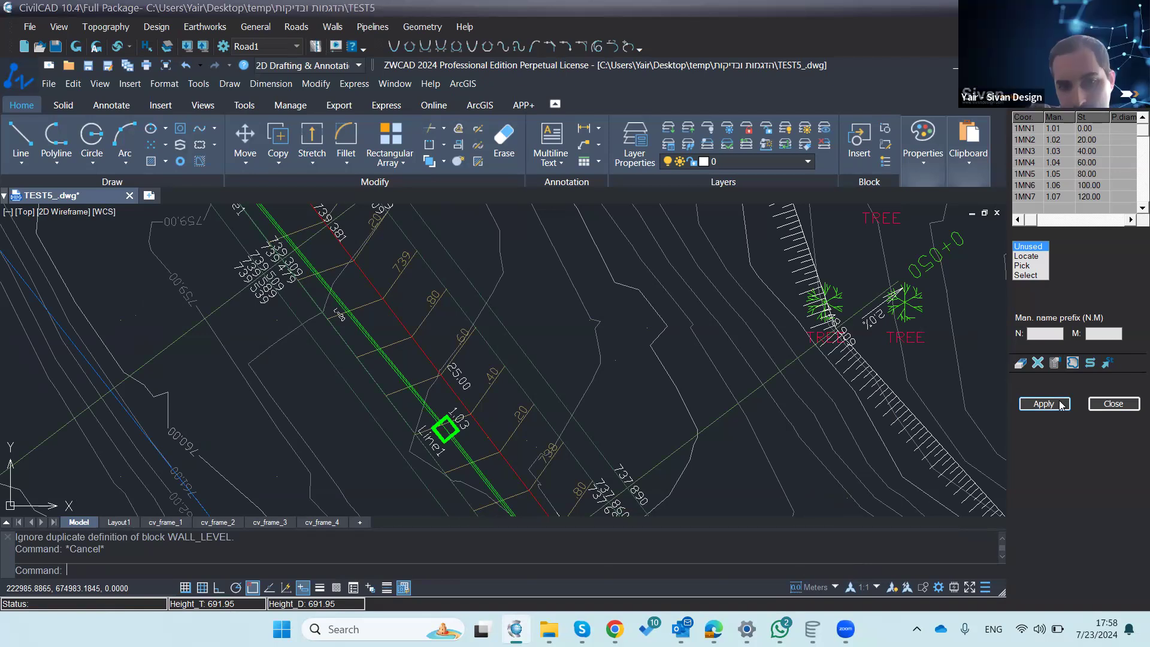
click(1054, 366)
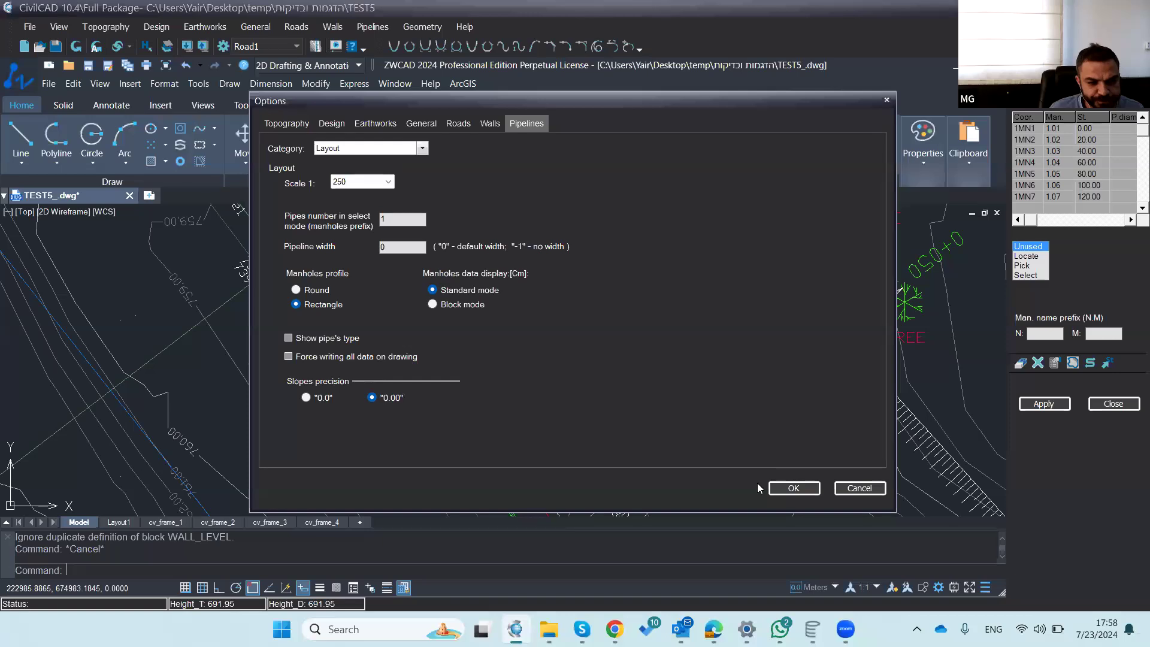
click(859, 489)
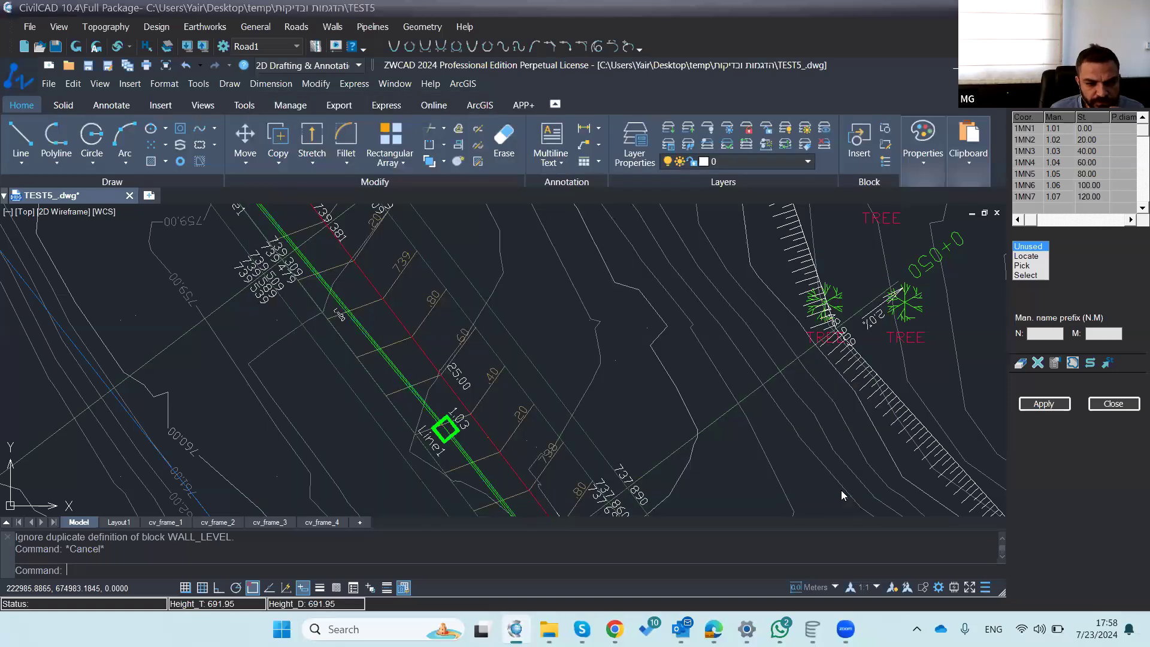
Step: Move manhole 1.03 southwest beyond the road edge and apply the layout to update the pipeline
scroll(417, 403, down, 2)
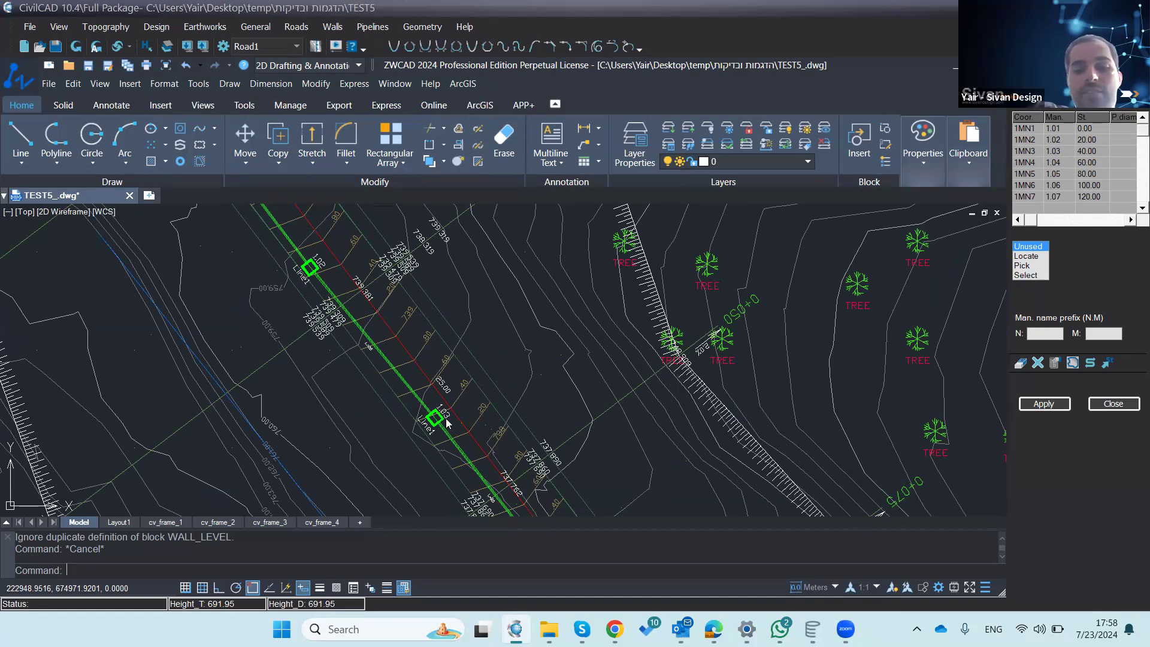
scroll(446, 422, up, 5)
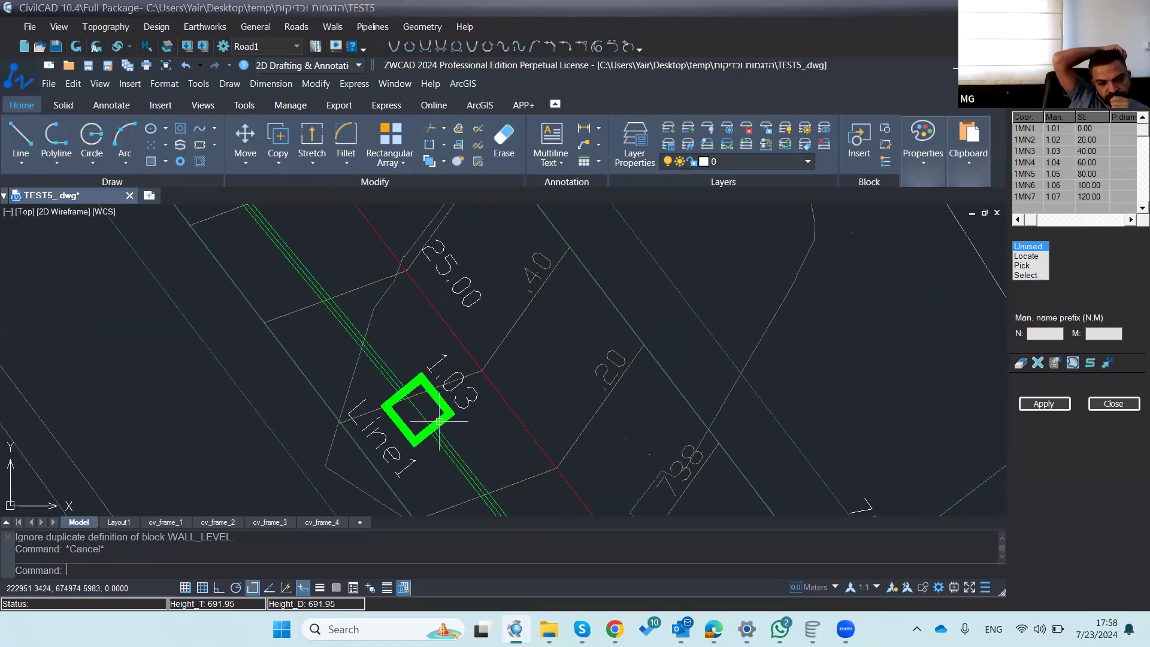
click(417, 410)
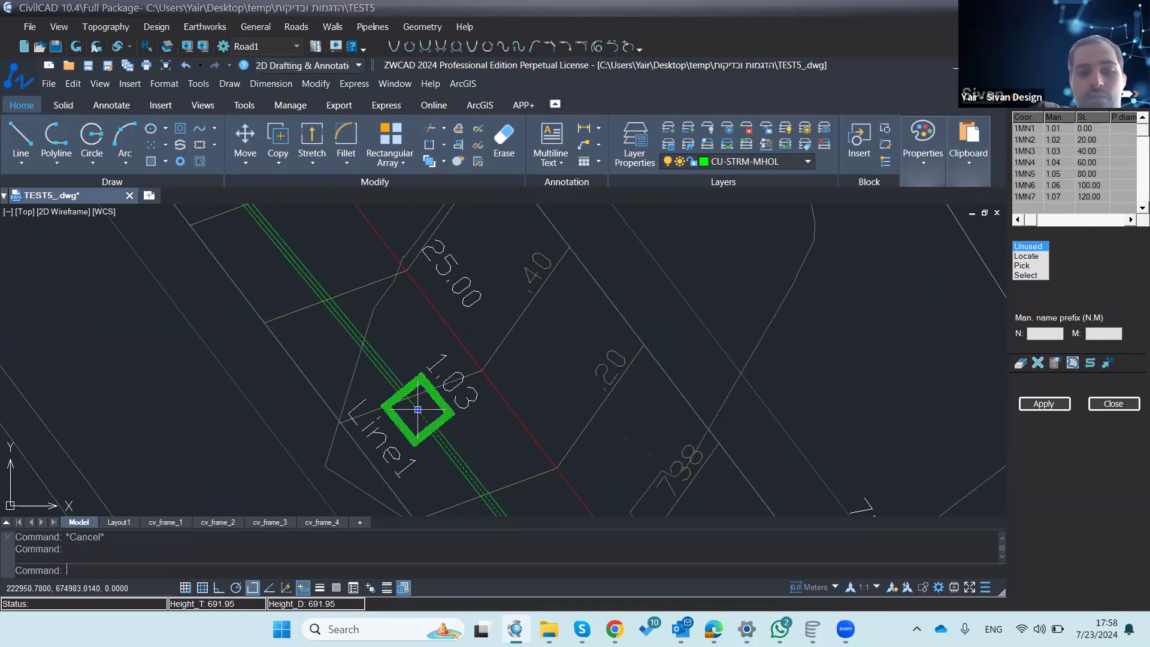
click(417, 410)
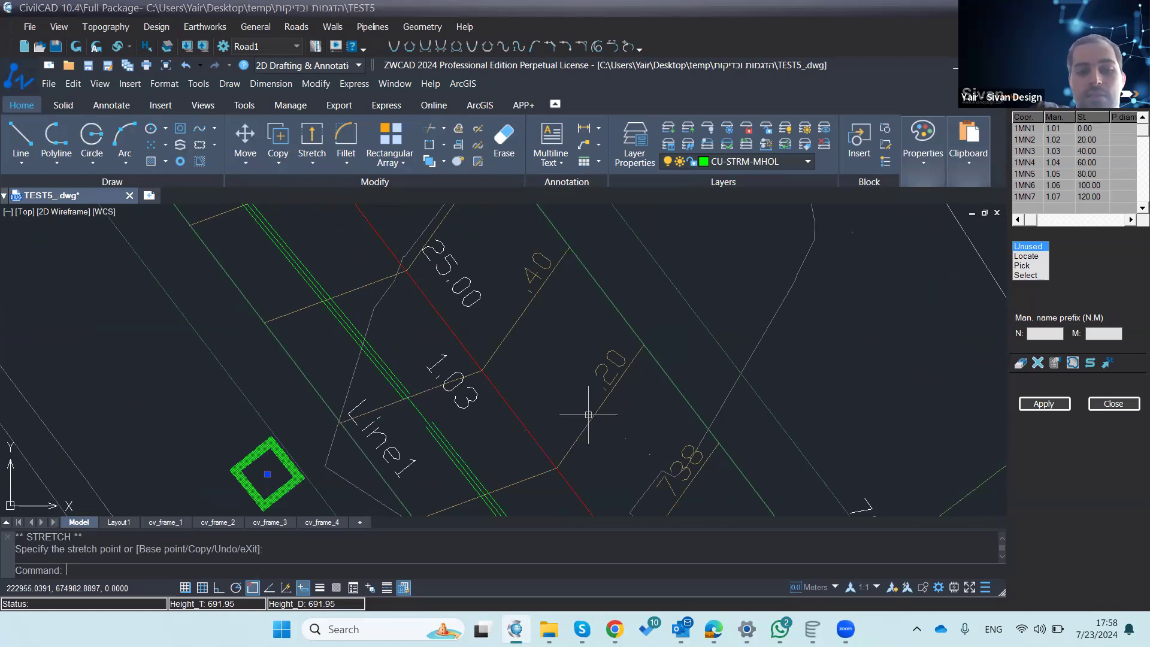
click(1063, 403)
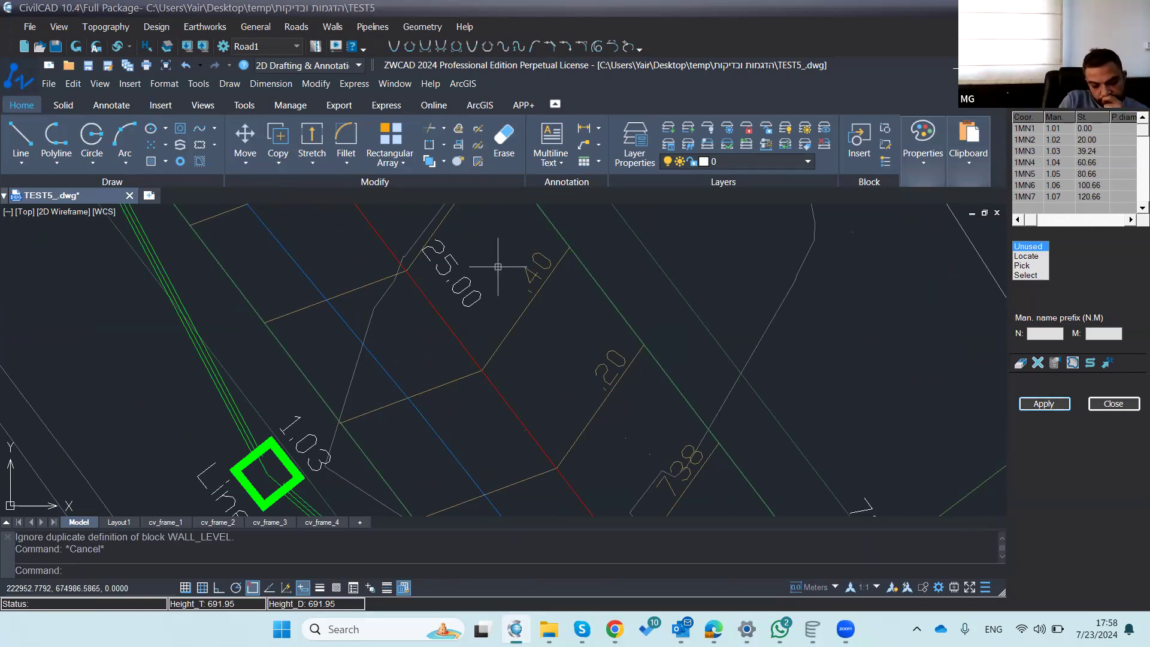
Step: Move manhole 1.03 back onto the straight pipeline route along the road and reapply the layout
scroll(498, 266, down, 4)
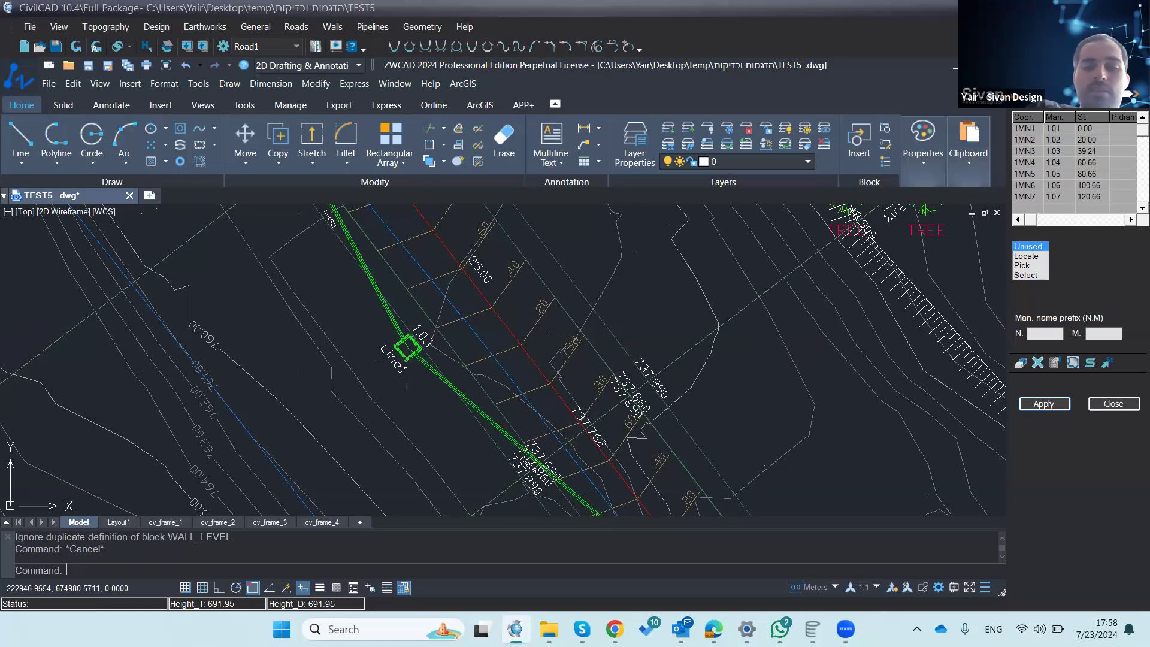
click(407, 359)
click(407, 347)
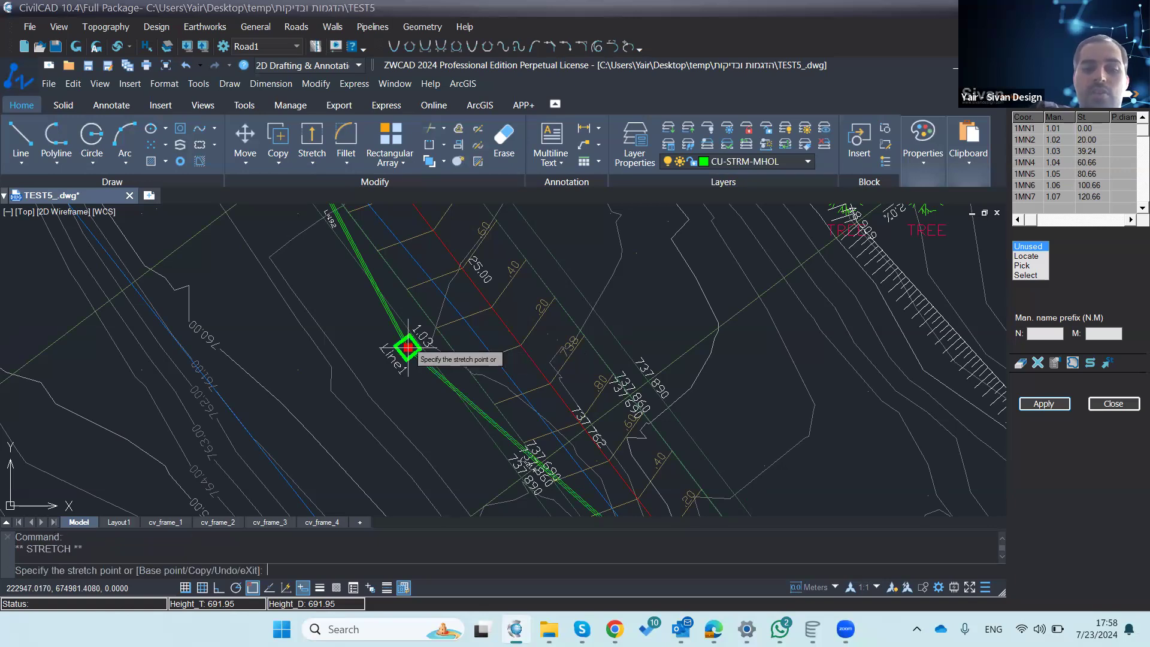
click(464, 317)
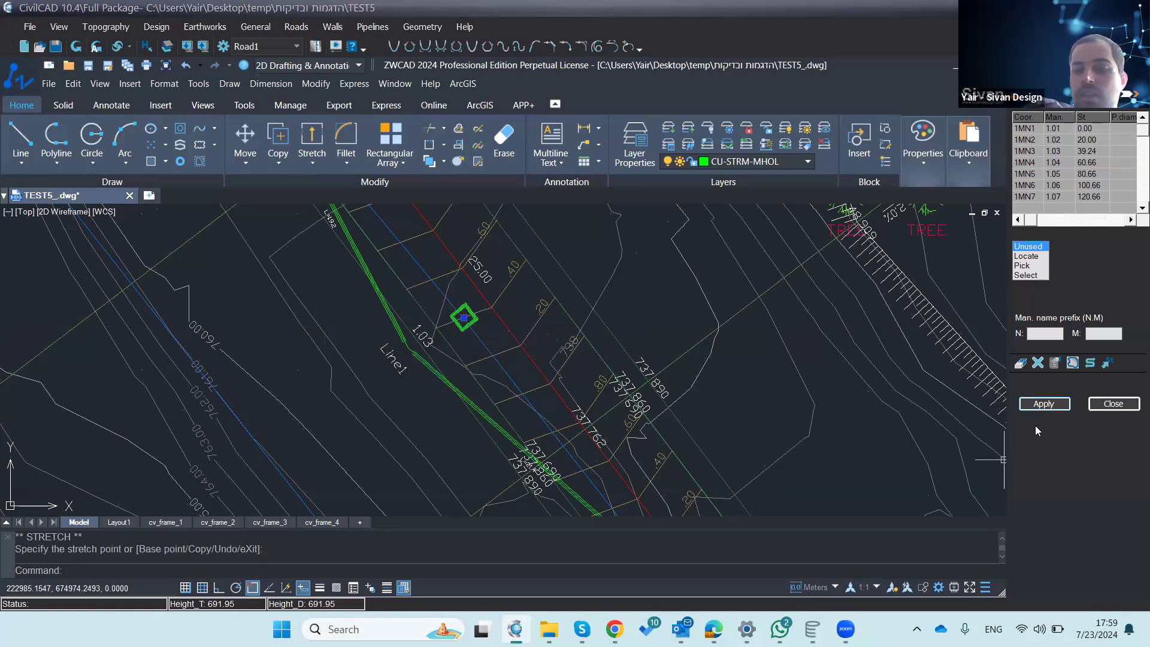
click(1044, 405)
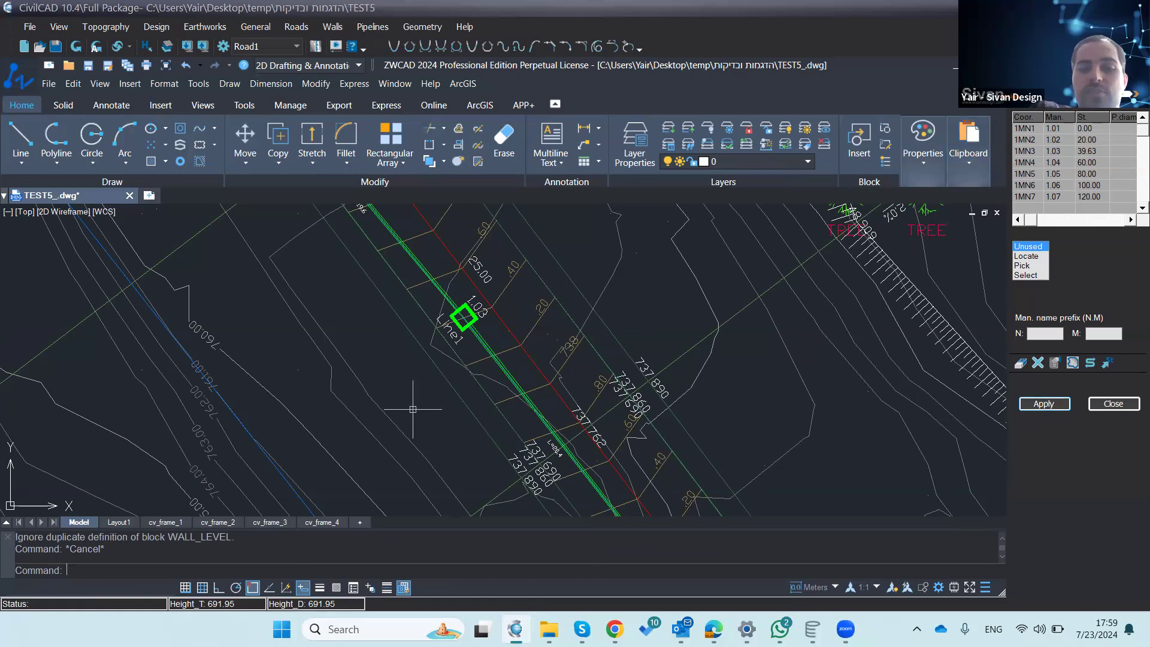
scroll(404, 397, down, 3)
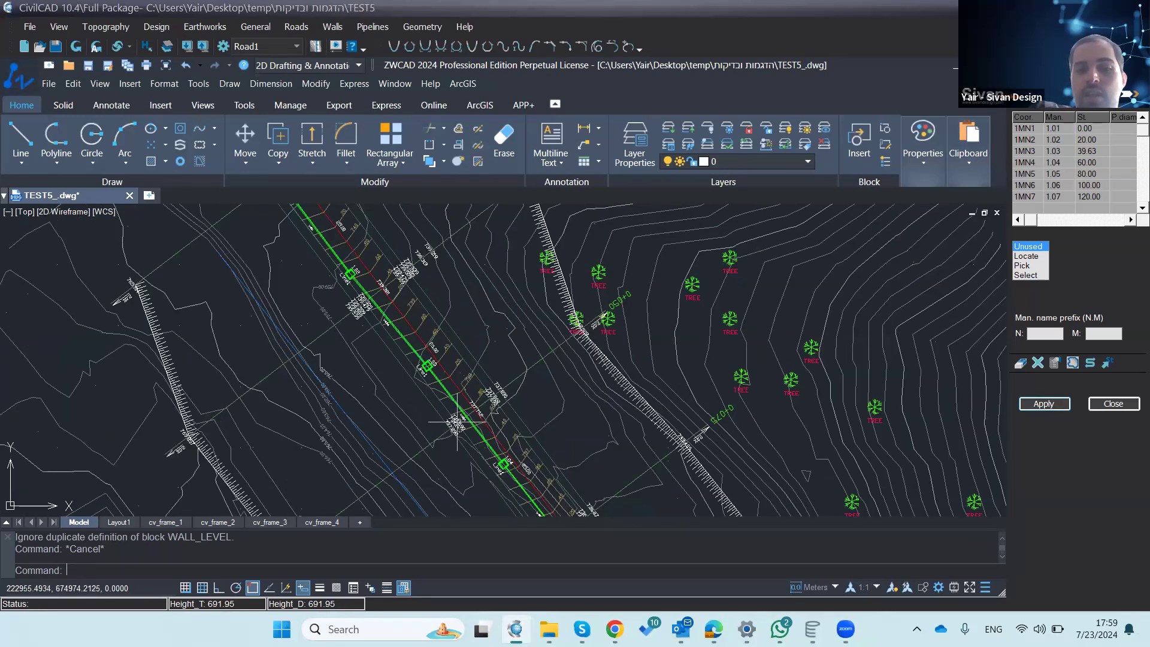
Step: Insert a manhole at station 50 between manholes 1.03 and 1.04 and apply the layout to update the pipeline
scroll(457, 423, up, 3)
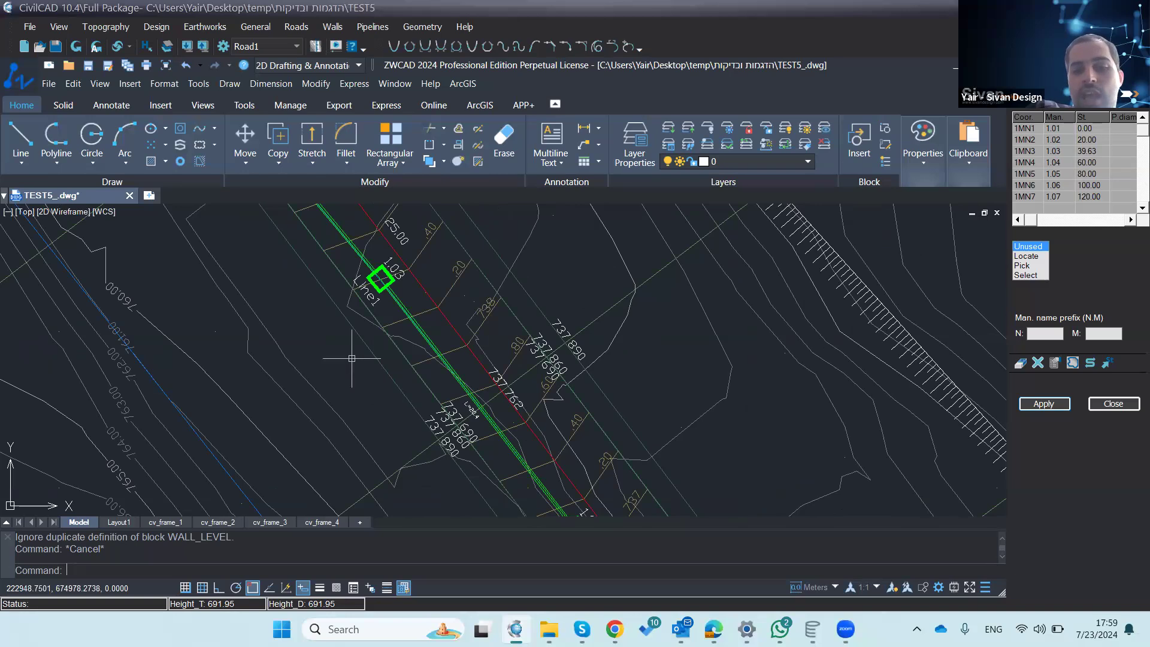
drag(353, 360, 385, 387)
scroll(386, 386, down, 2)
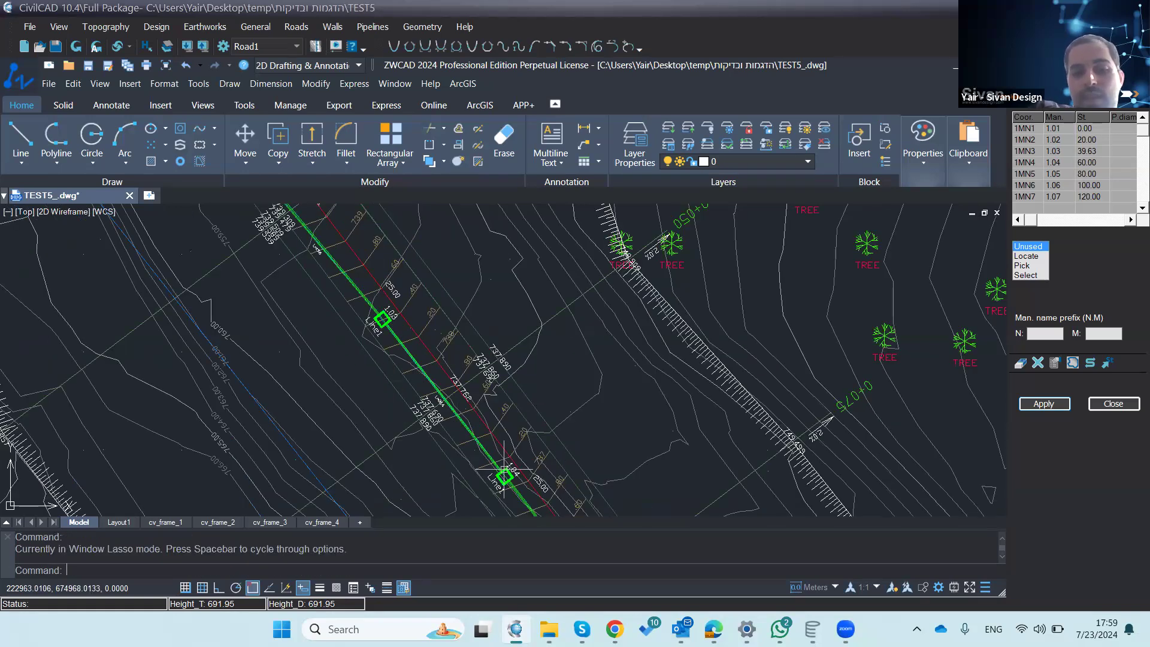
click(1023, 165)
key(Insert)
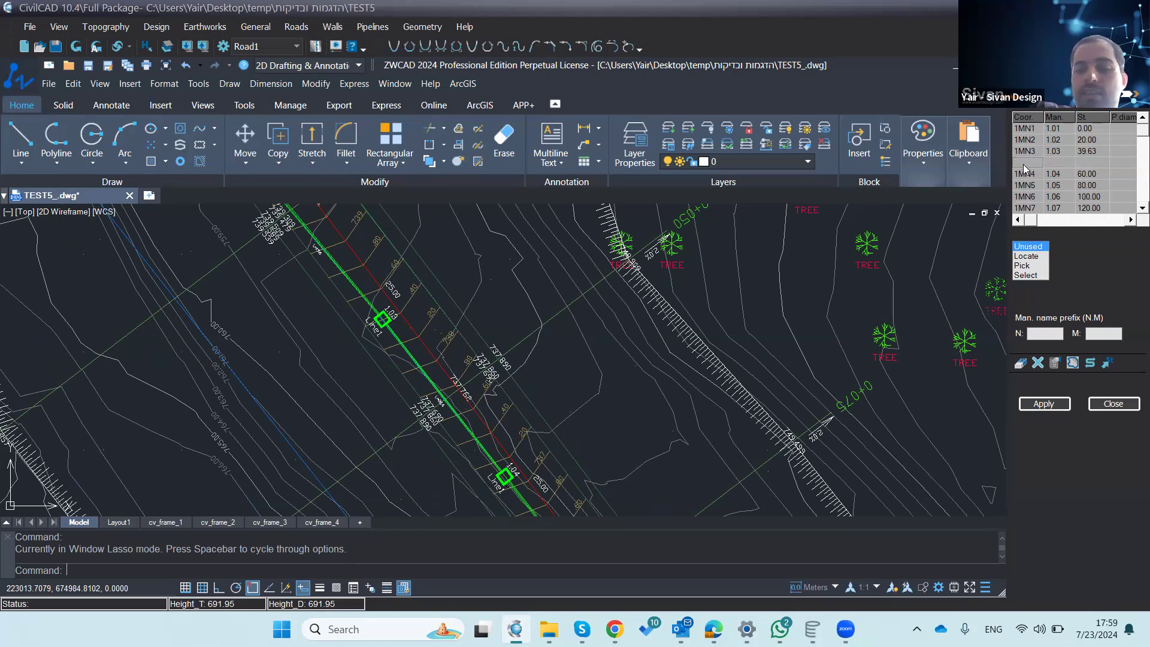
click(1082, 162)
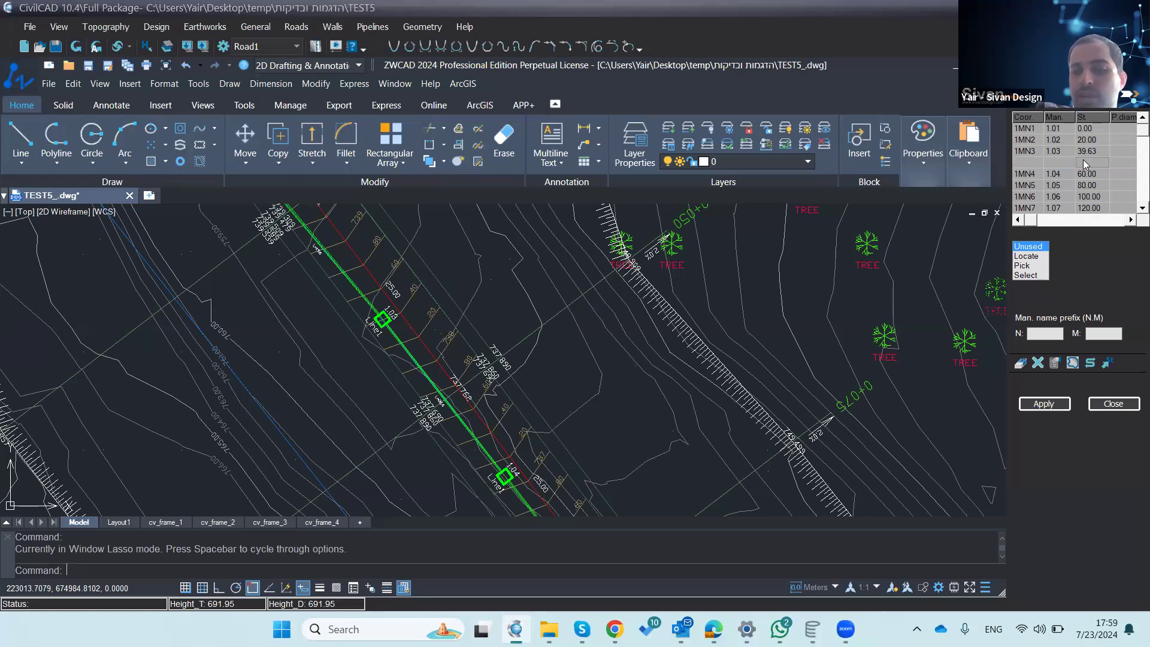
text(50)
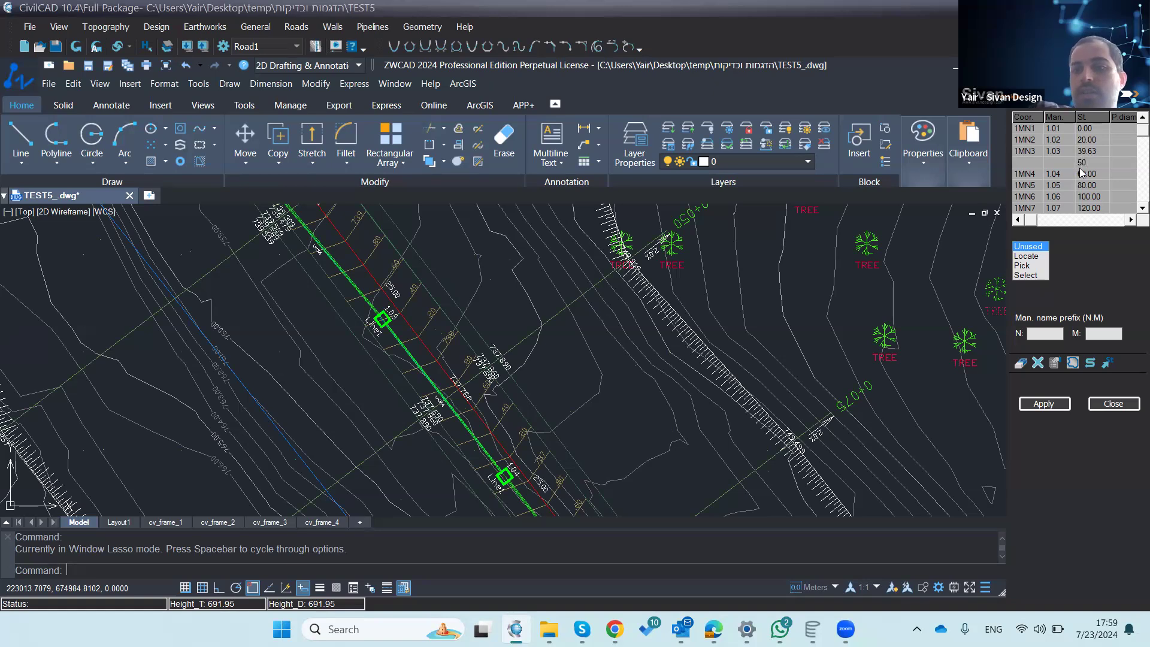
click(1043, 403)
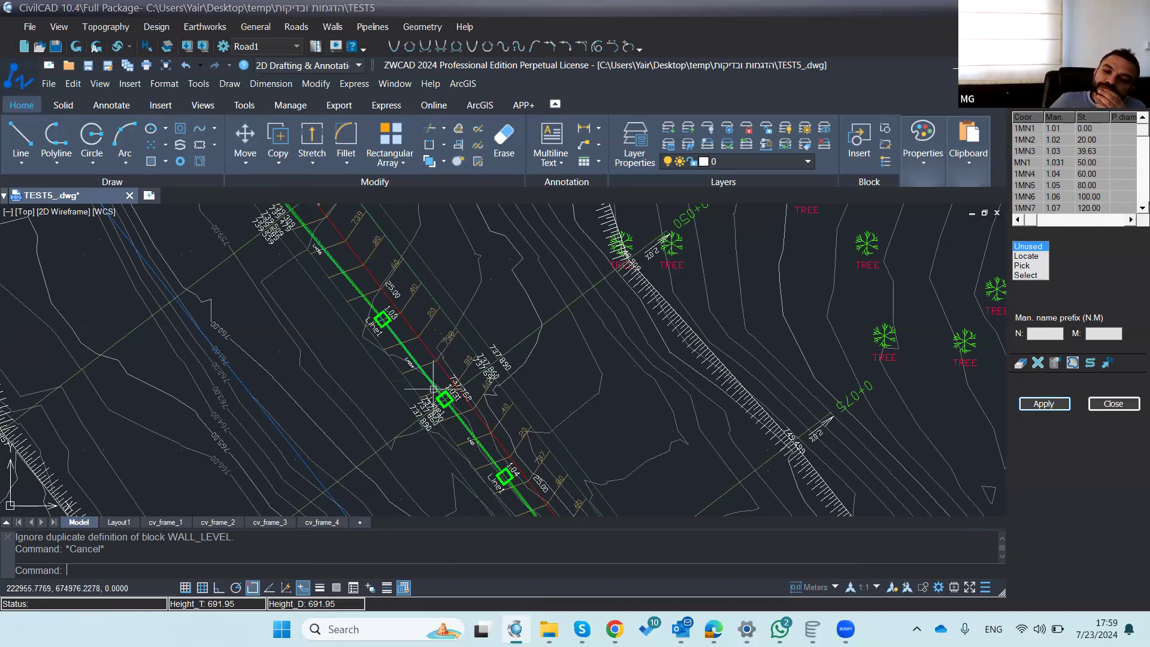
Step: Open the pipeline sections, close the Drawing Recovery pane and generate the longitudinal section with the existing ground level
scroll(328, 362, down, 4)
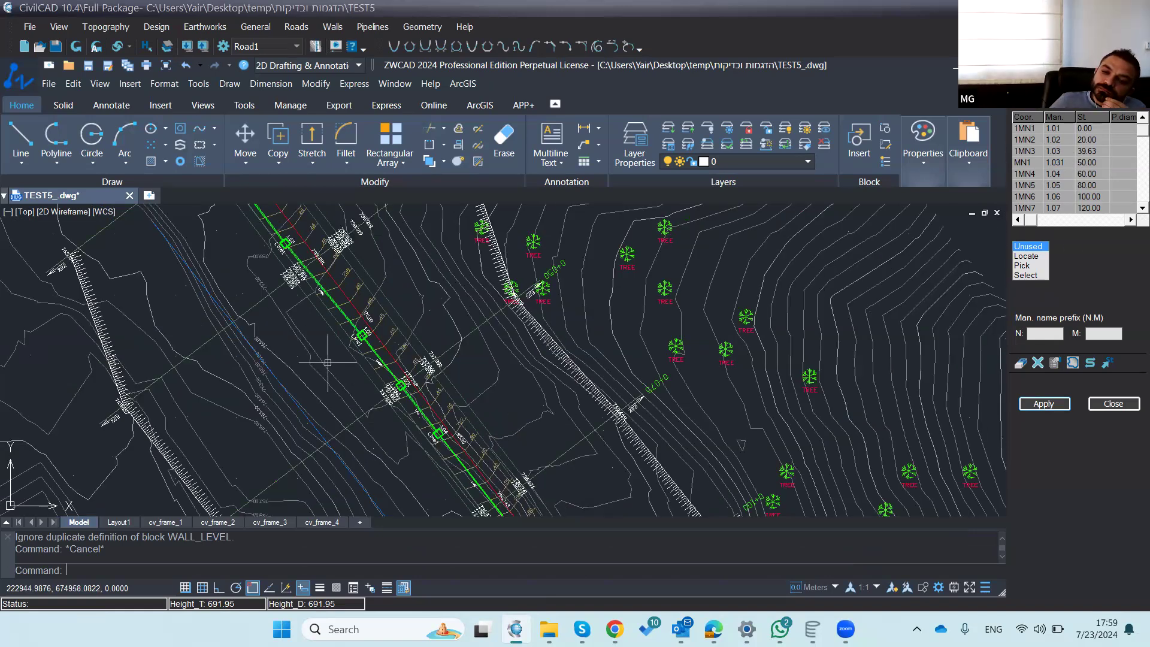
scroll(312, 367, down, 2)
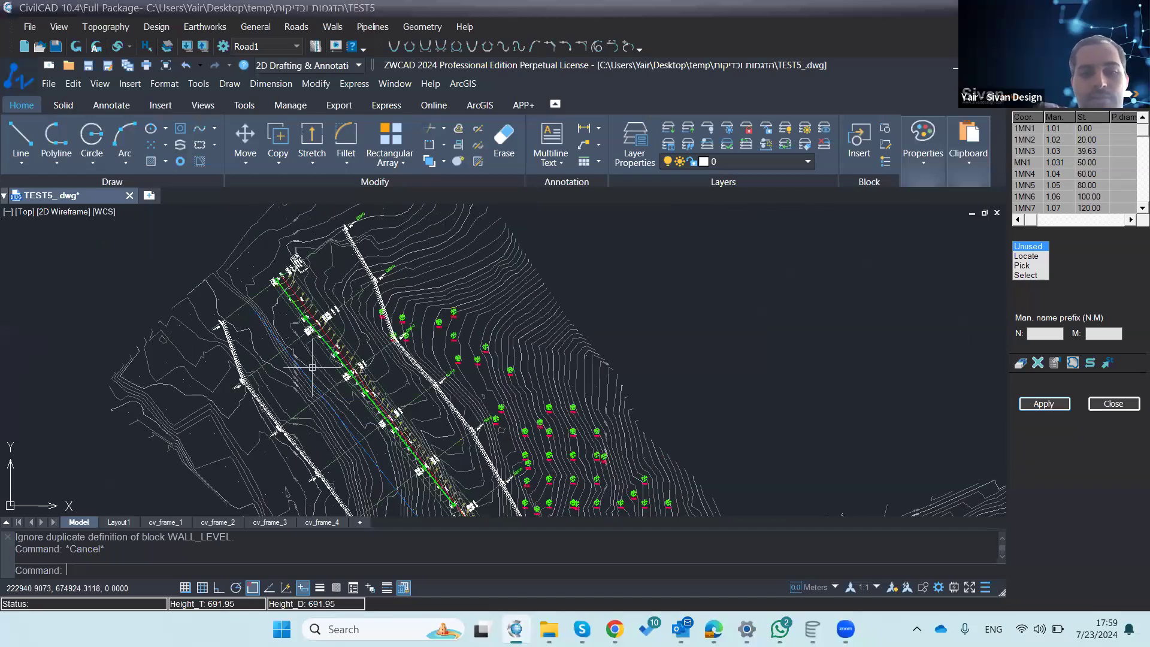
click(372, 27)
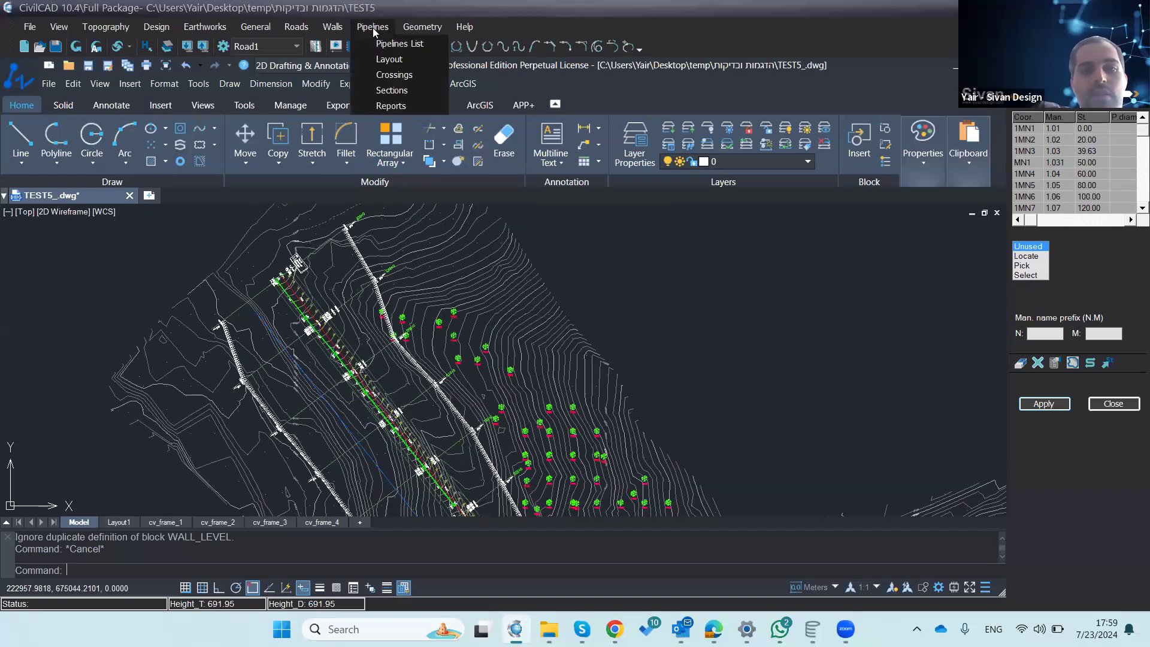
click(386, 90)
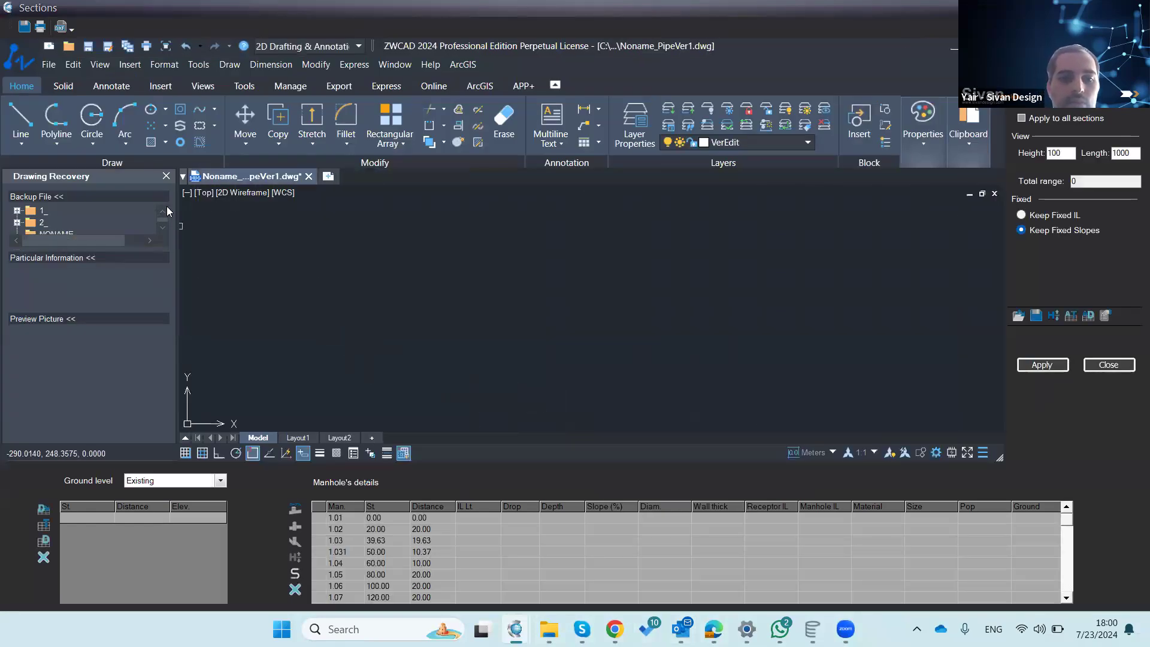
click(166, 178)
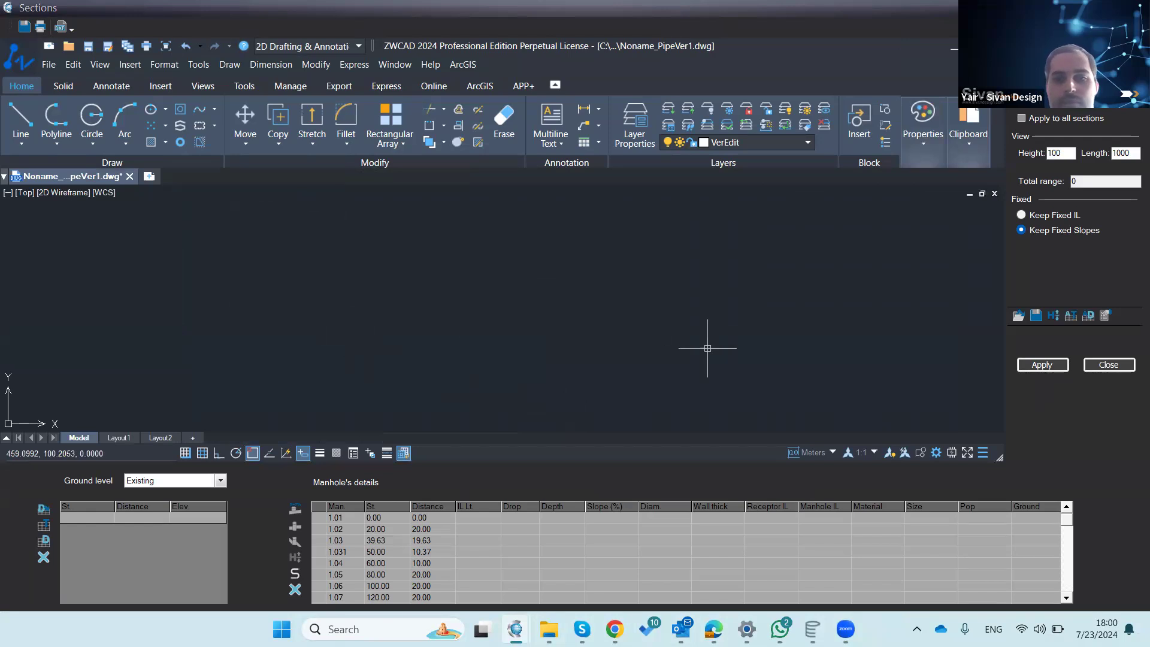
click(1031, 369)
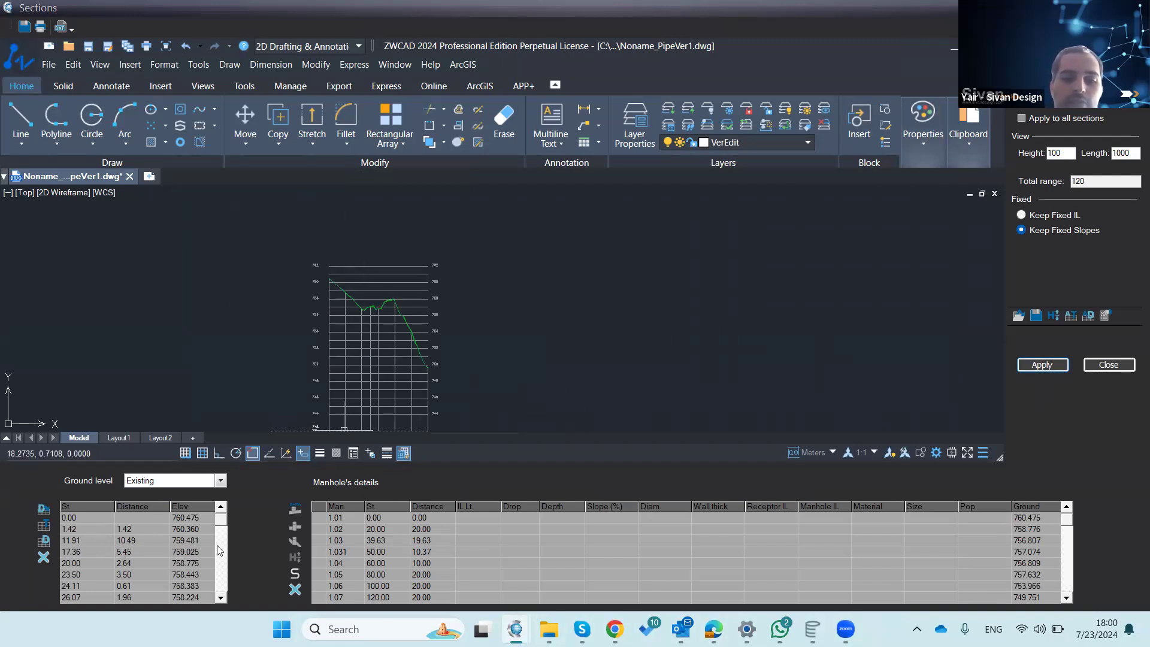
scroll(371, 259, down, 5)
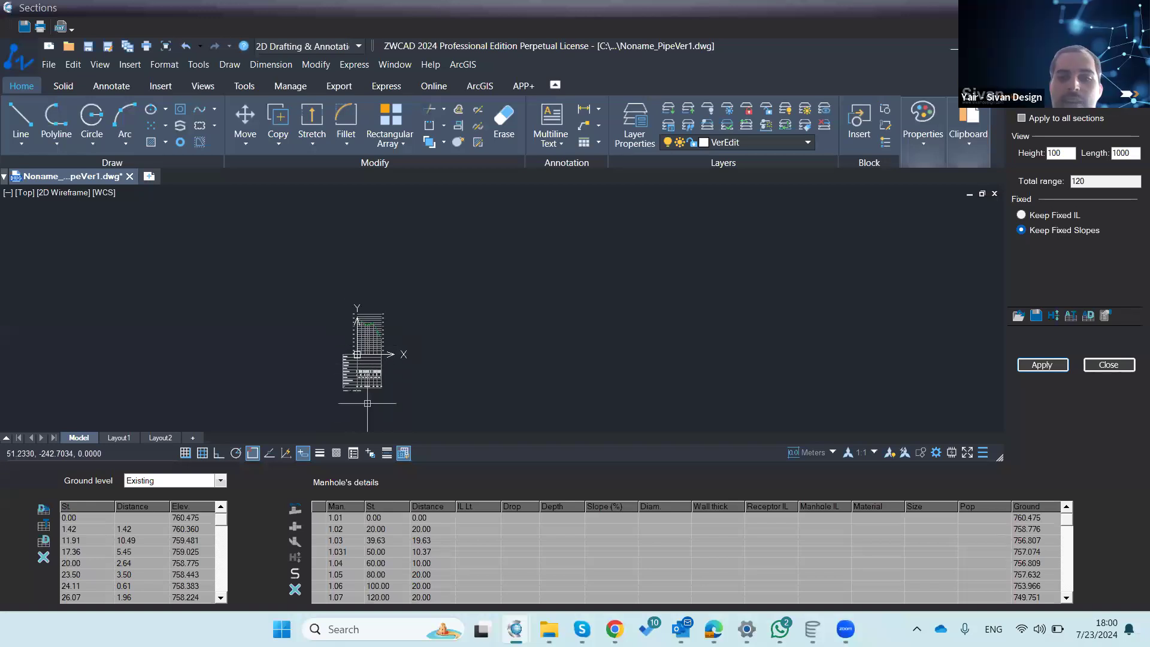
scroll(359, 359, up, 5)
scroll(280, 368, down, 3)
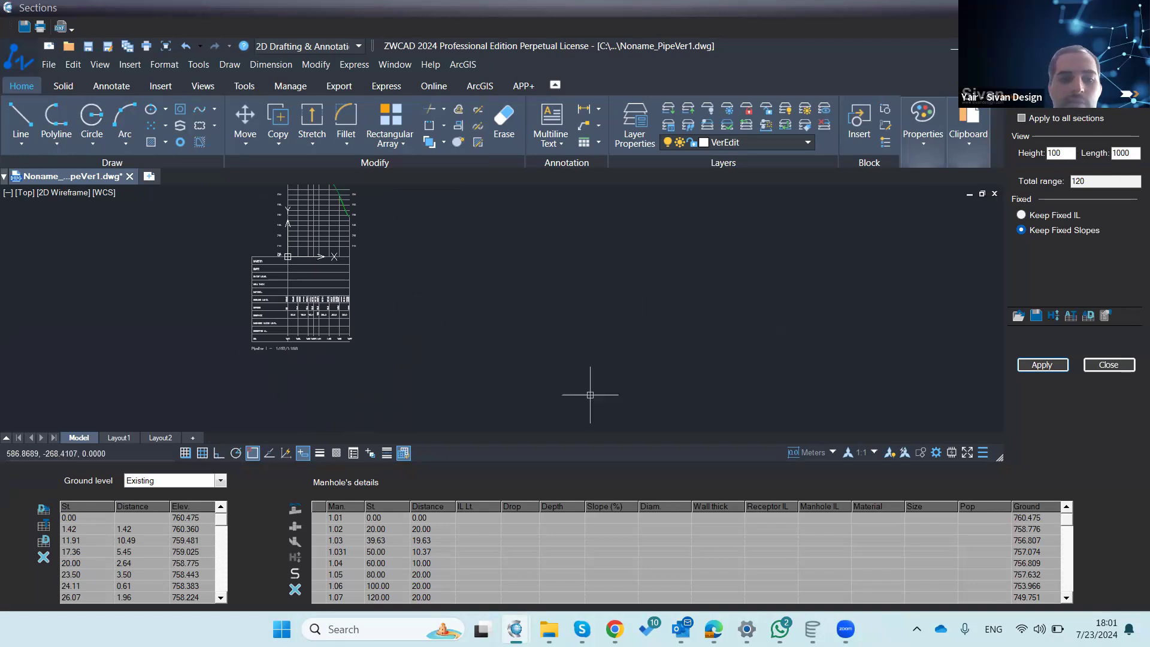
scroll(596, 390, down, 3)
scroll(482, 334, up, 6)
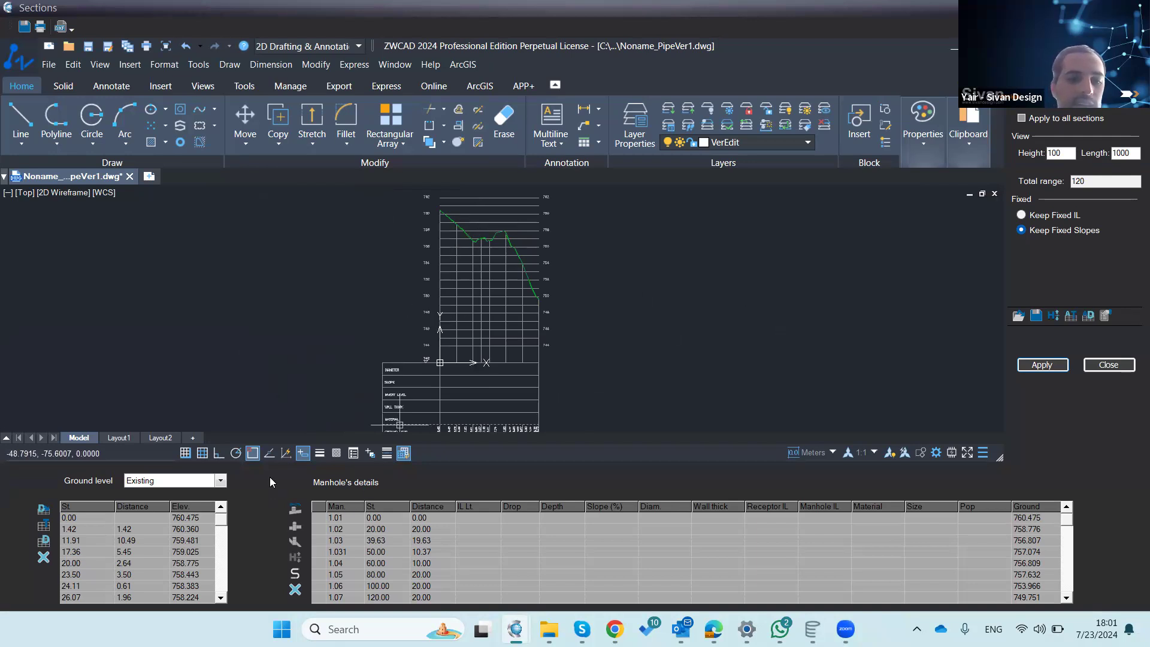
Step: Switch the ground level to Design and get the design data for the pipeline section
click(221, 480)
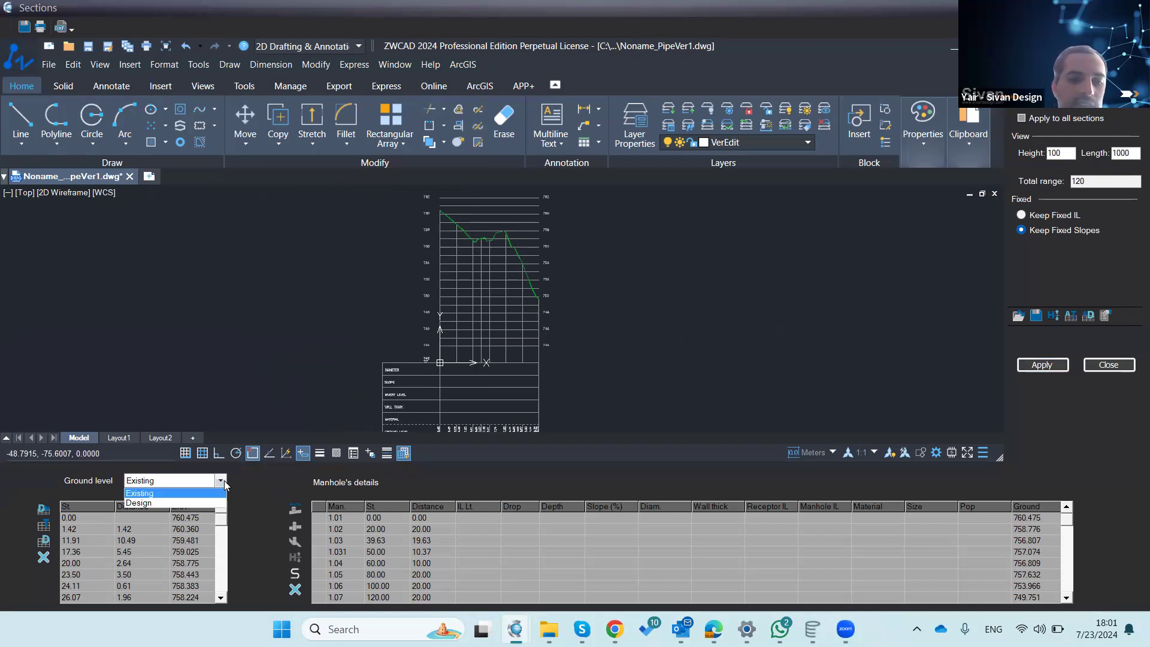
click(192, 502)
right_click(74, 518)
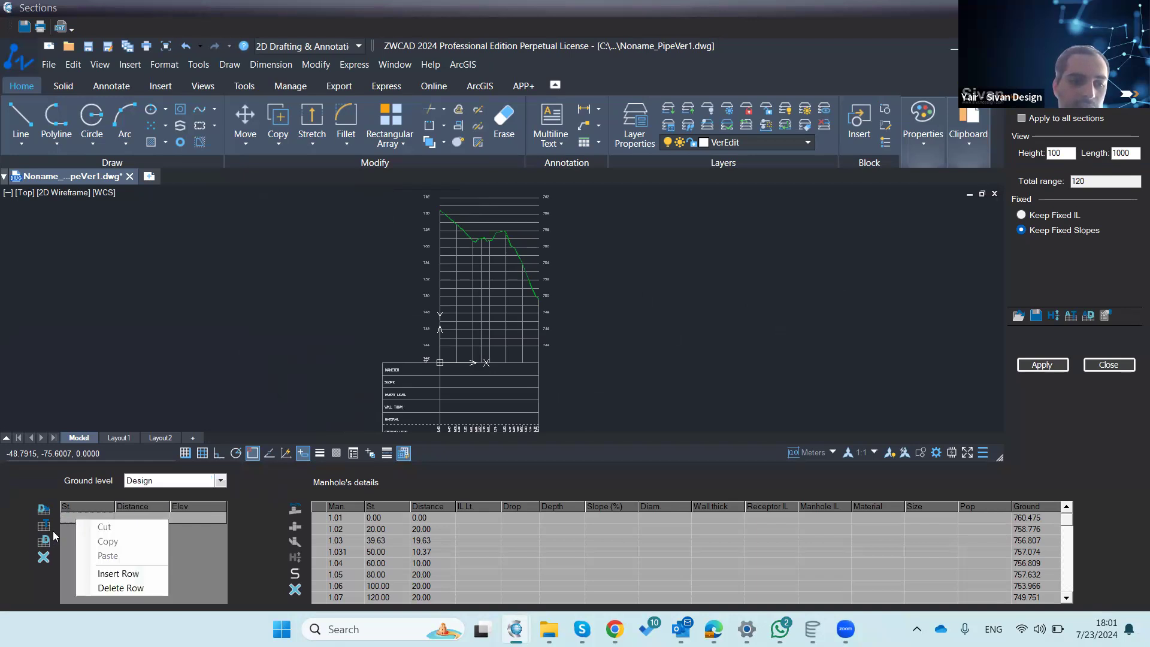
click(30, 537)
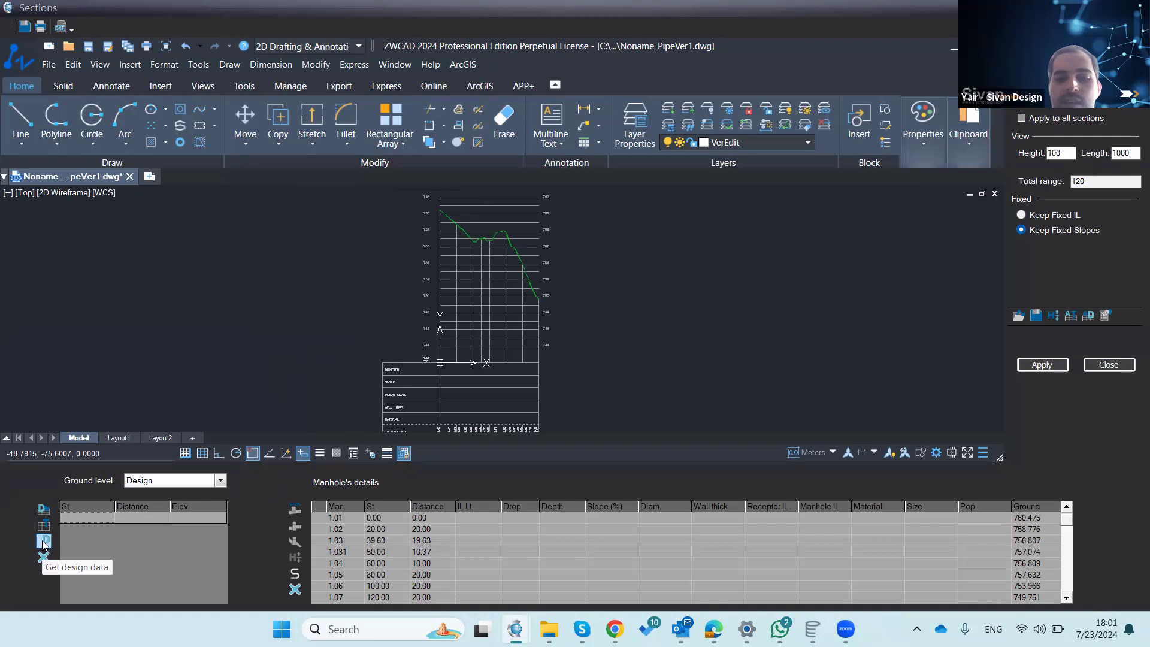
click(44, 541)
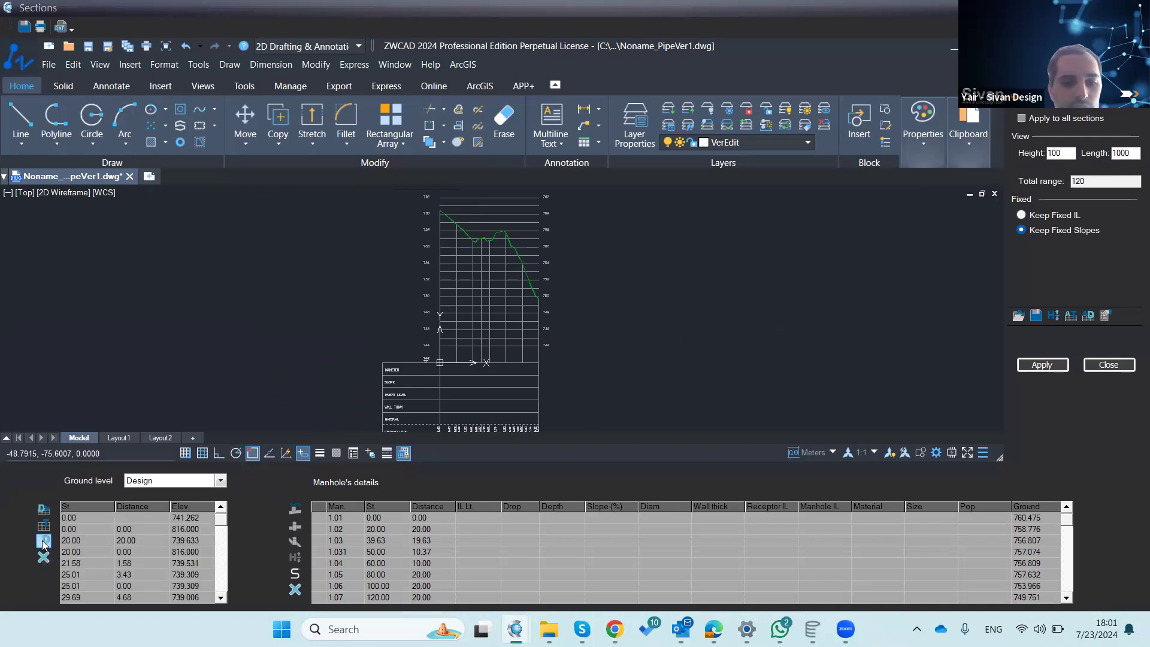
Step: Delete the rows with elevation 816.000 between stations 0.00 and 120.00 from the design ground table and apply the section
click(68, 530)
key(Delete)
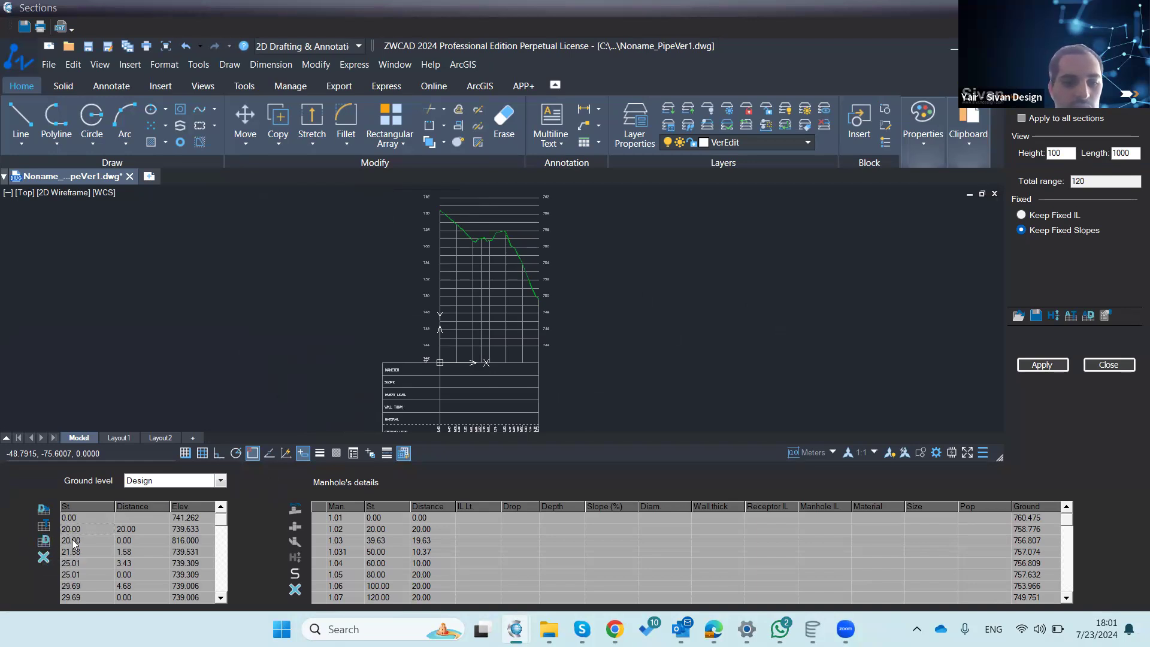
key(Delete)
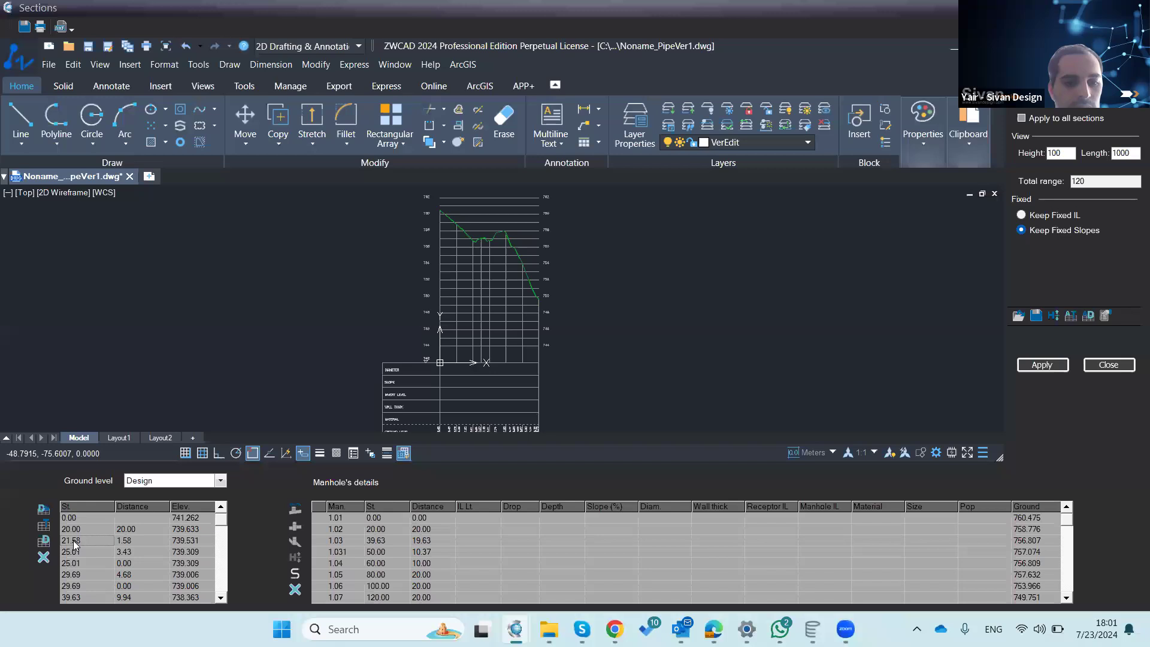
scroll(145, 546, down, 3)
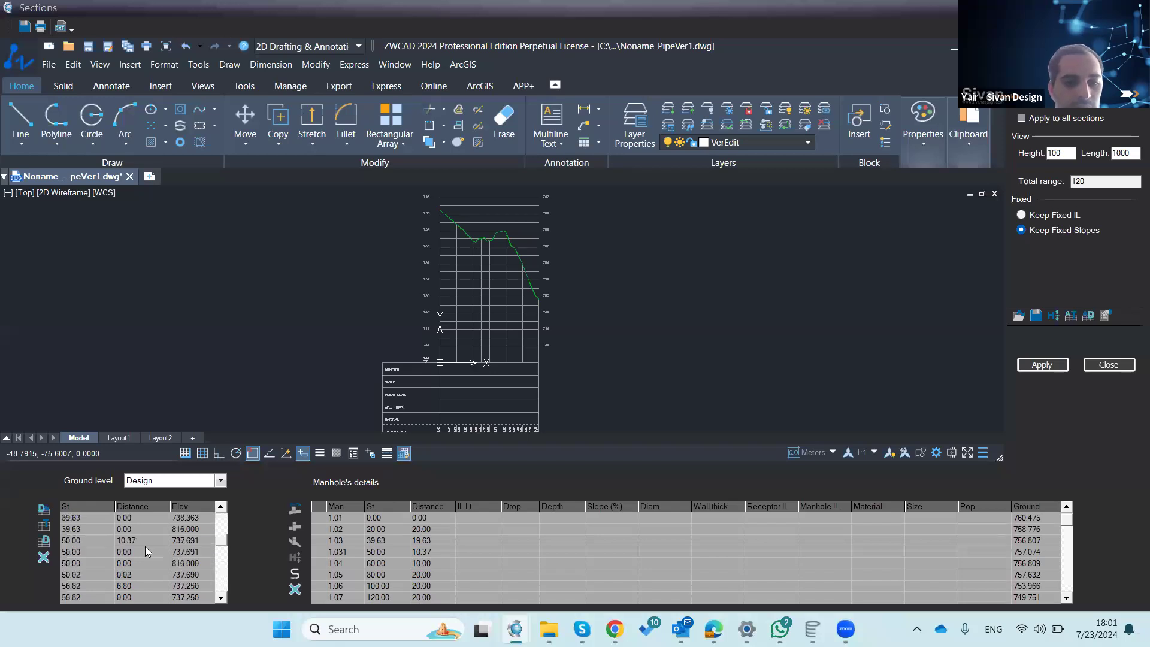
key(Delete)
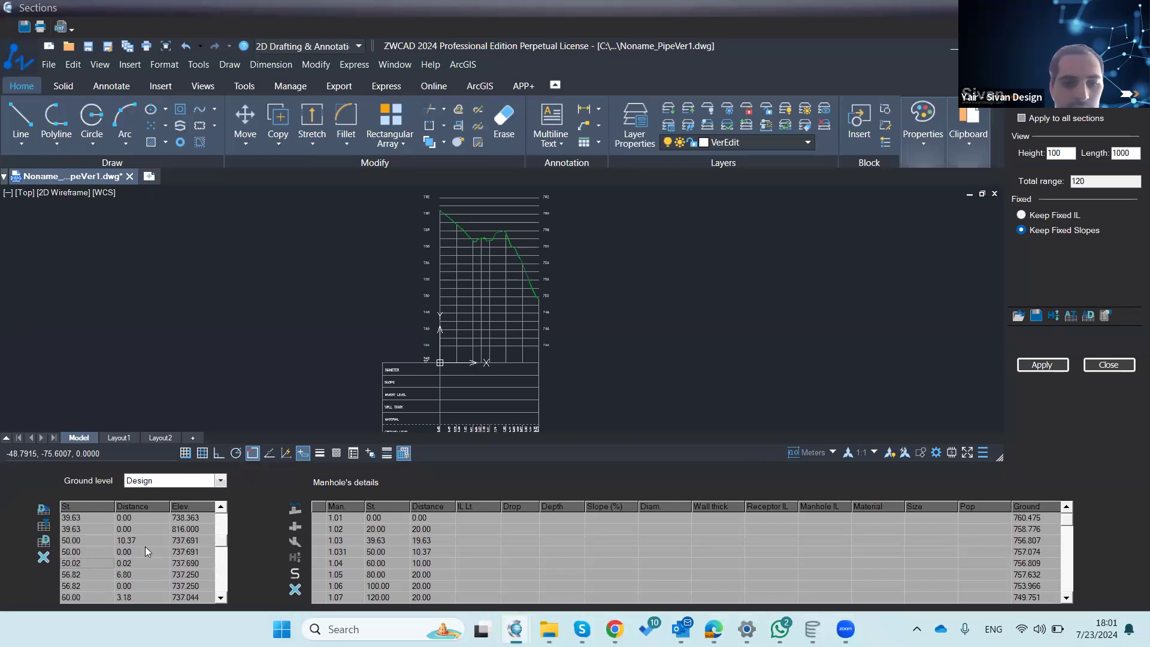
key(Delete)
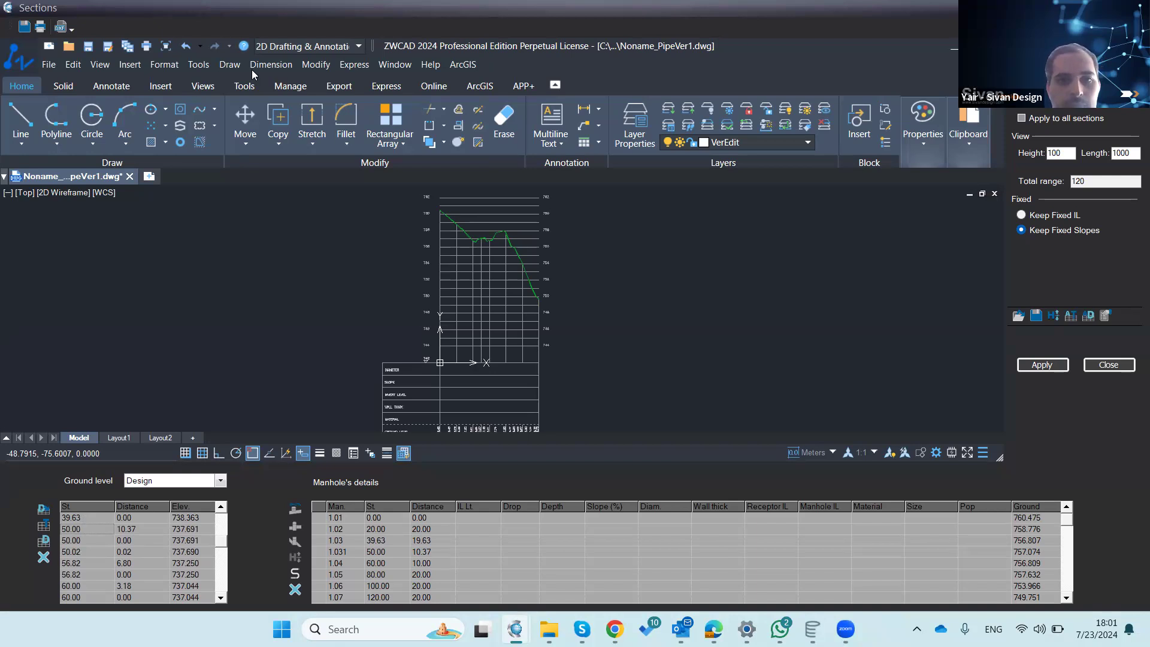
scroll(221, 597, down, 5)
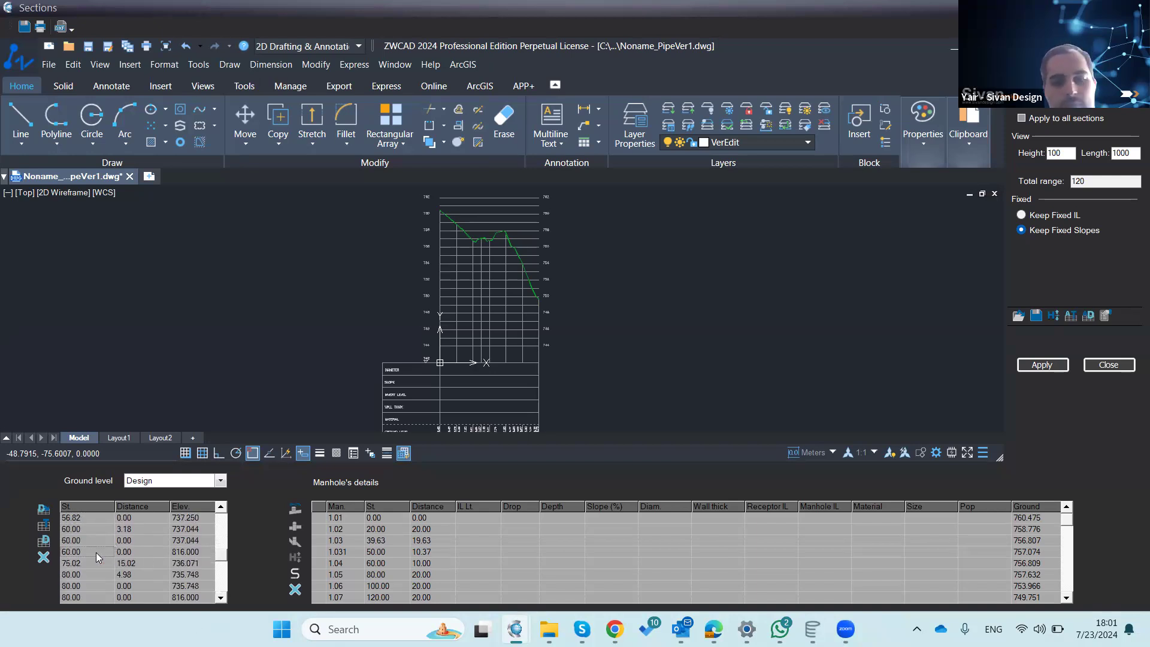
key(Delete)
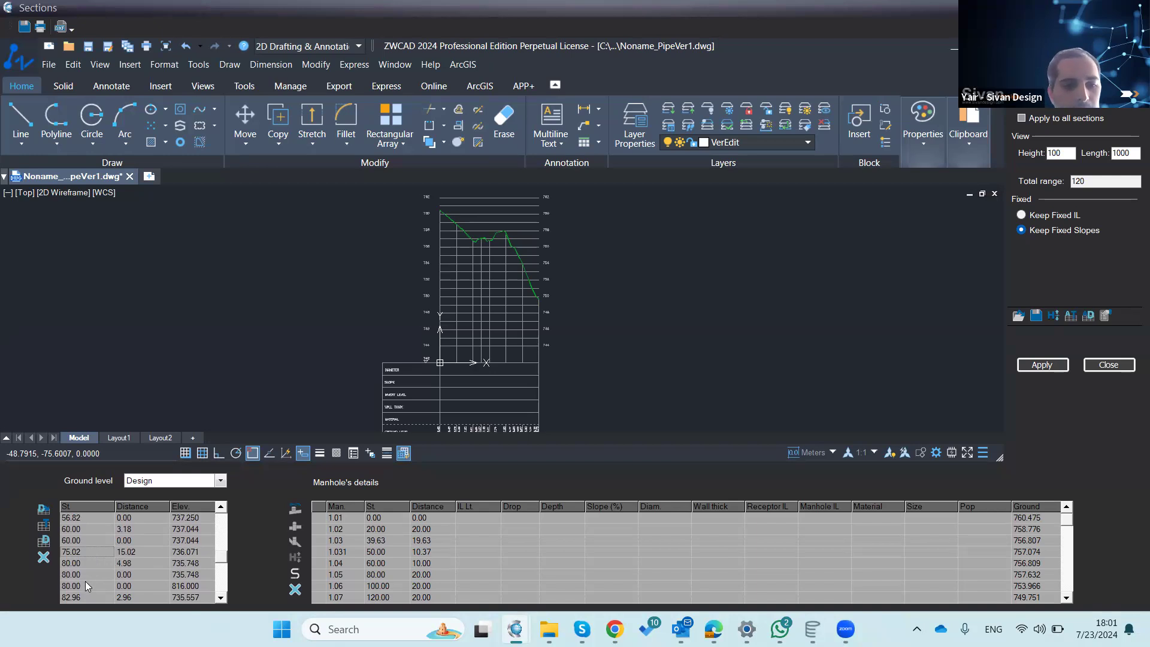
click(221, 597)
click(219, 599)
click(91, 540)
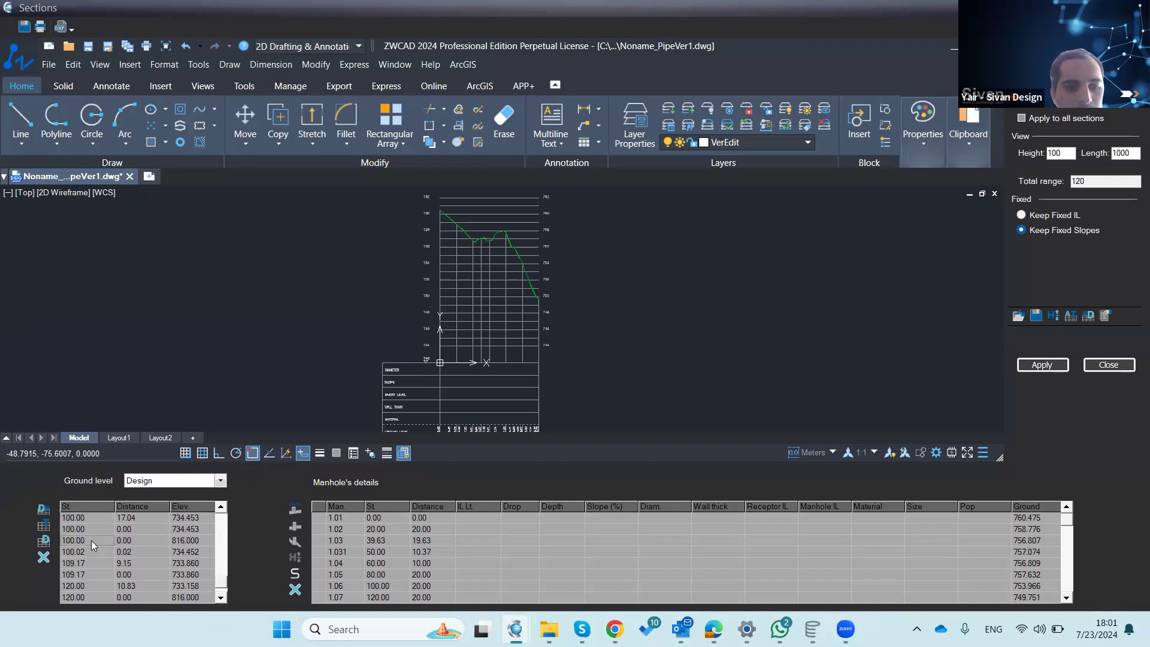
key(Delete)
click(88, 582)
key(Delete)
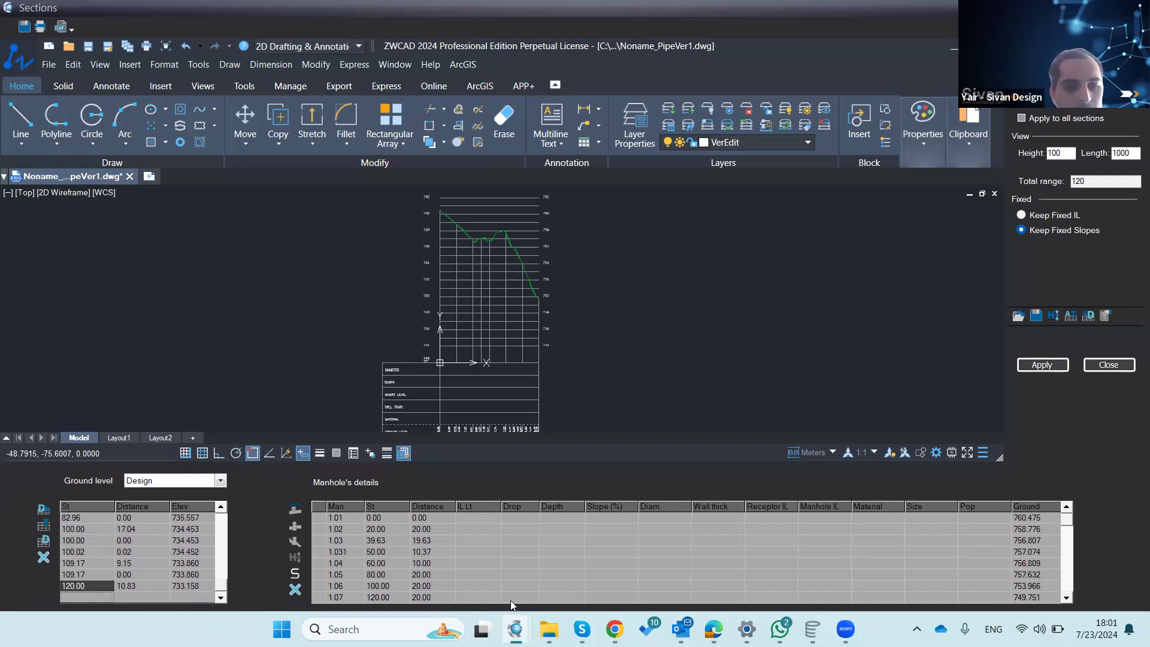
click(1034, 366)
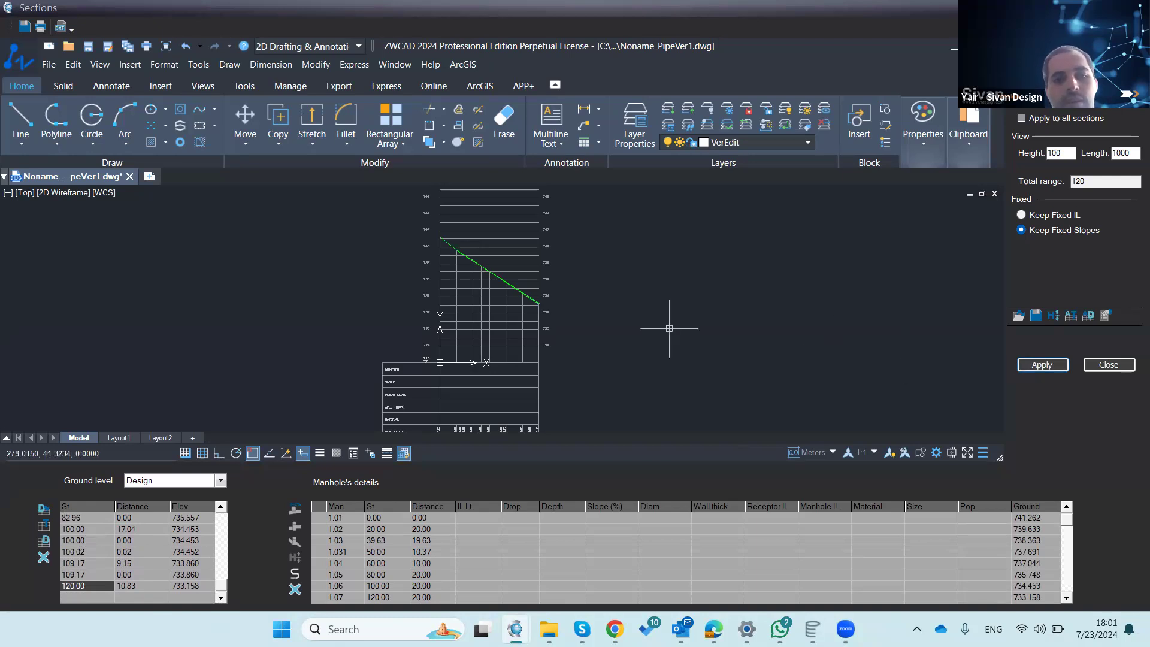
Step: Examine the design ground line in the pipeline section and compare it with the existing ground profile
scroll(459, 255, up, 8)
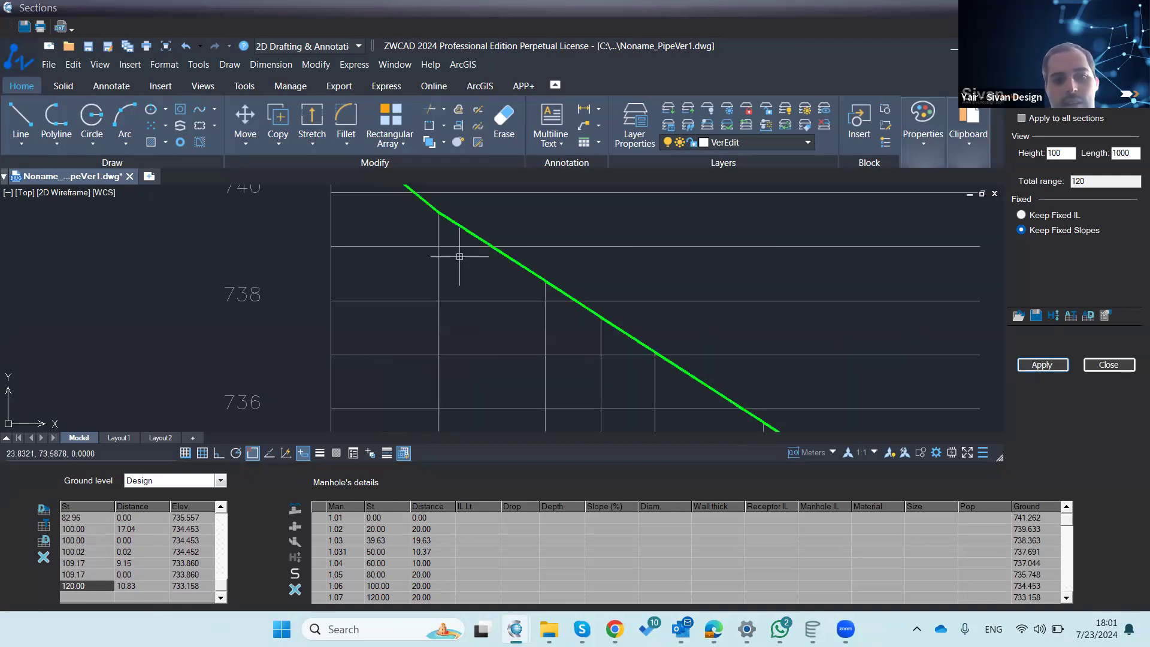
scroll(495, 251, up, 2)
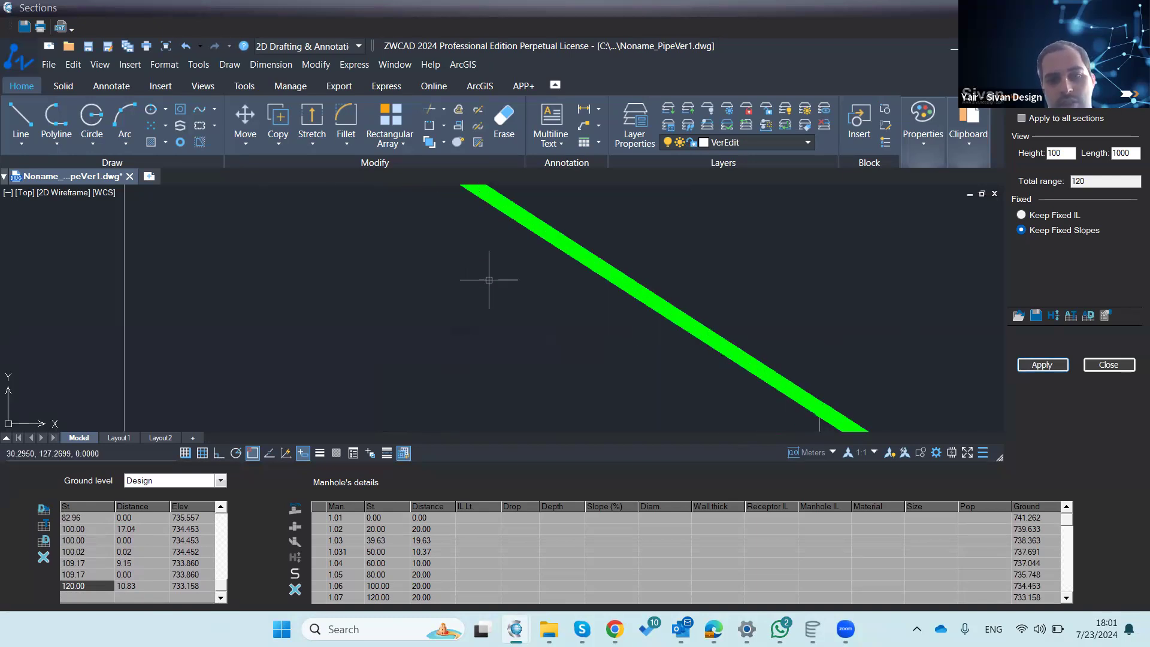
scroll(487, 277, down, 10)
scroll(488, 280, down, 4)
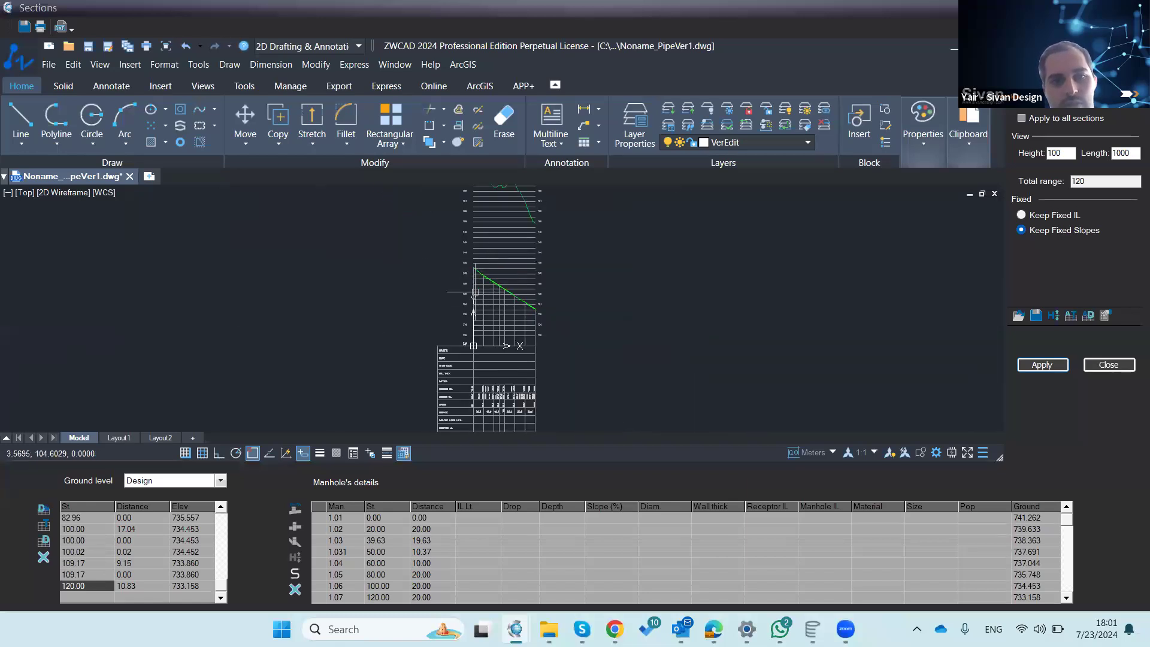
scroll(474, 318, down, 2)
scroll(476, 269, up, 8)
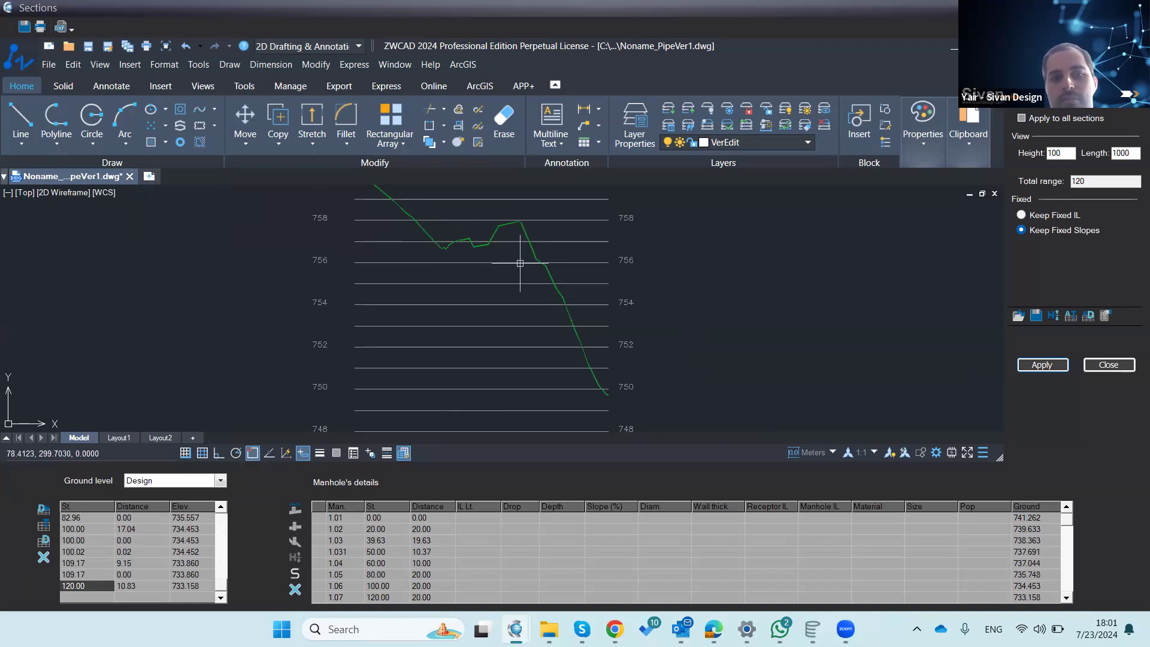
scroll(475, 260, down, 2)
scroll(425, 376, down, 8)
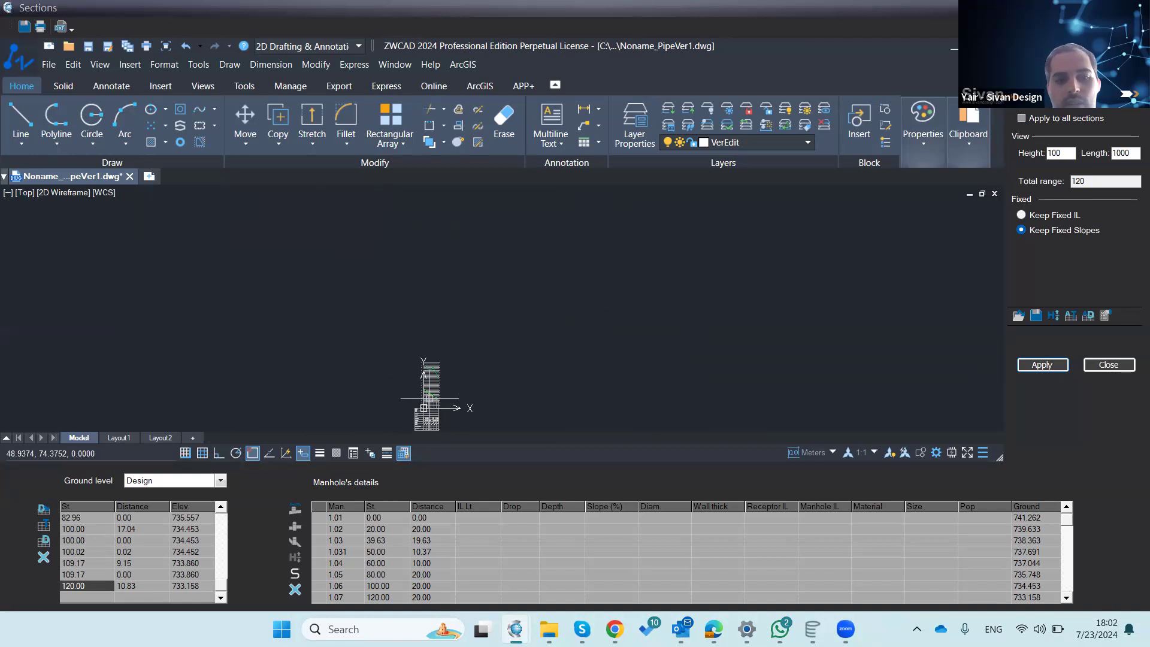
scroll(426, 395, up, 8)
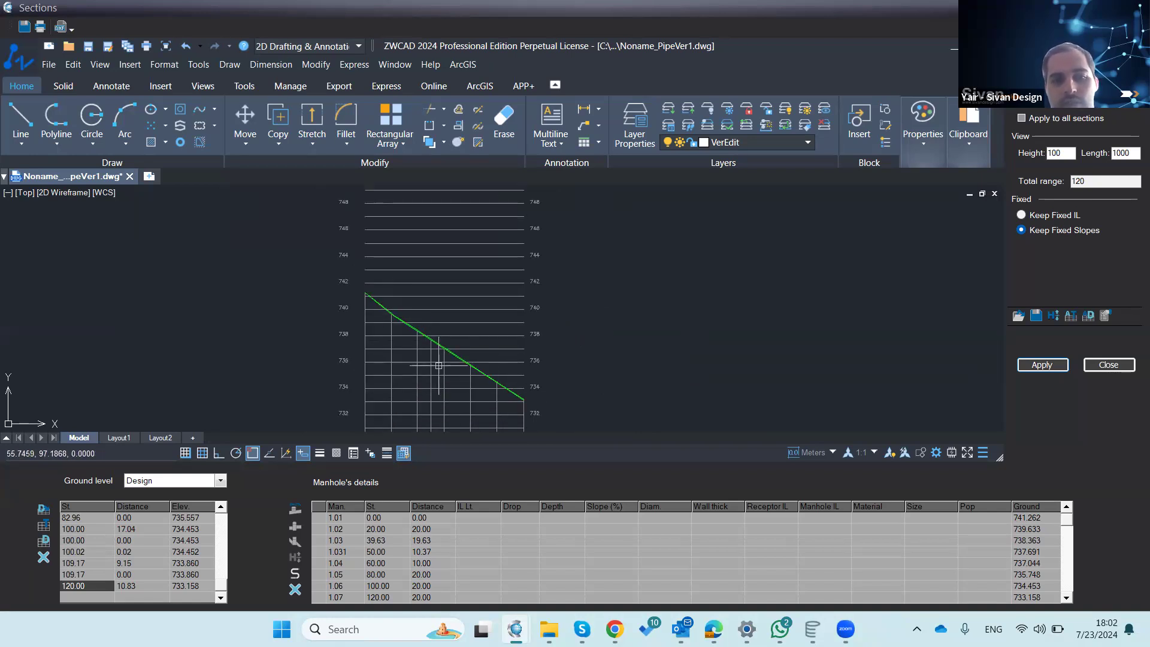
Step: Draw the pipe's invert line as a polyline from level 739 at station 0.00 to level 732 at station 120.00 and apply it to the section
scroll(454, 330, down, 4)
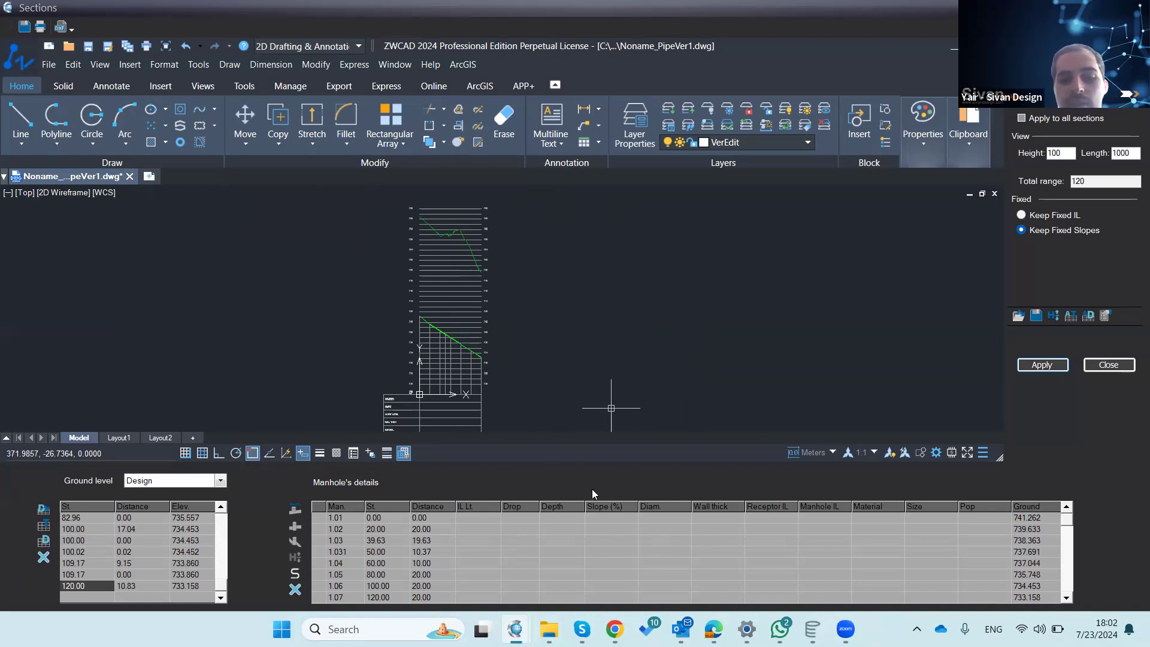
click(60, 114)
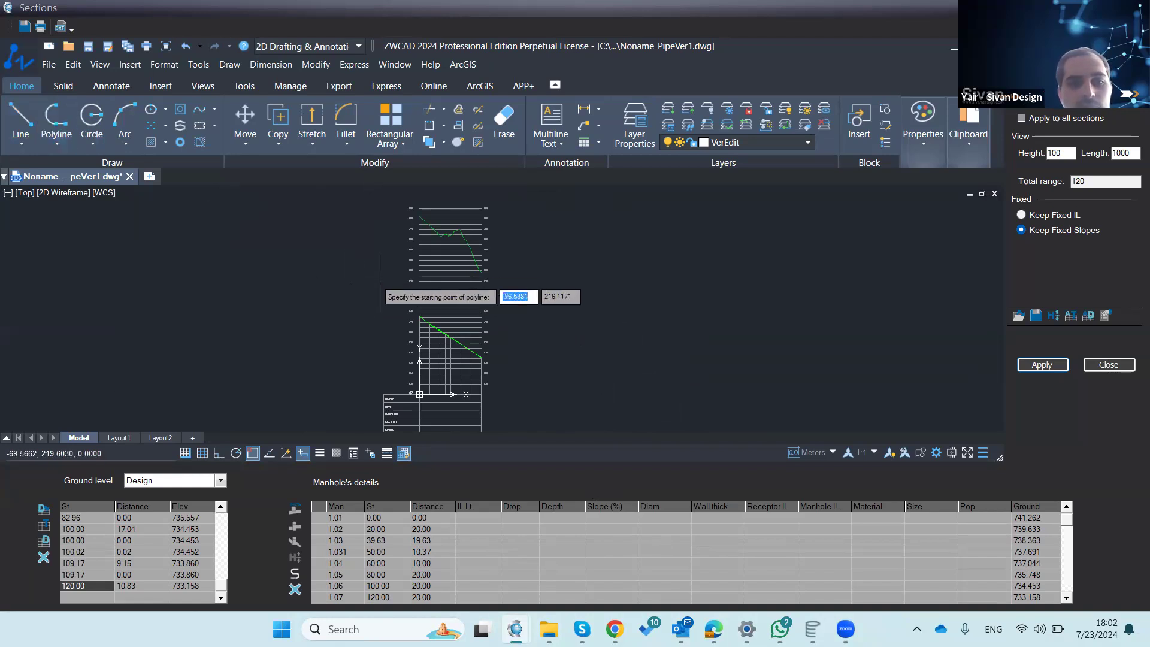
scroll(411, 312, up, 5)
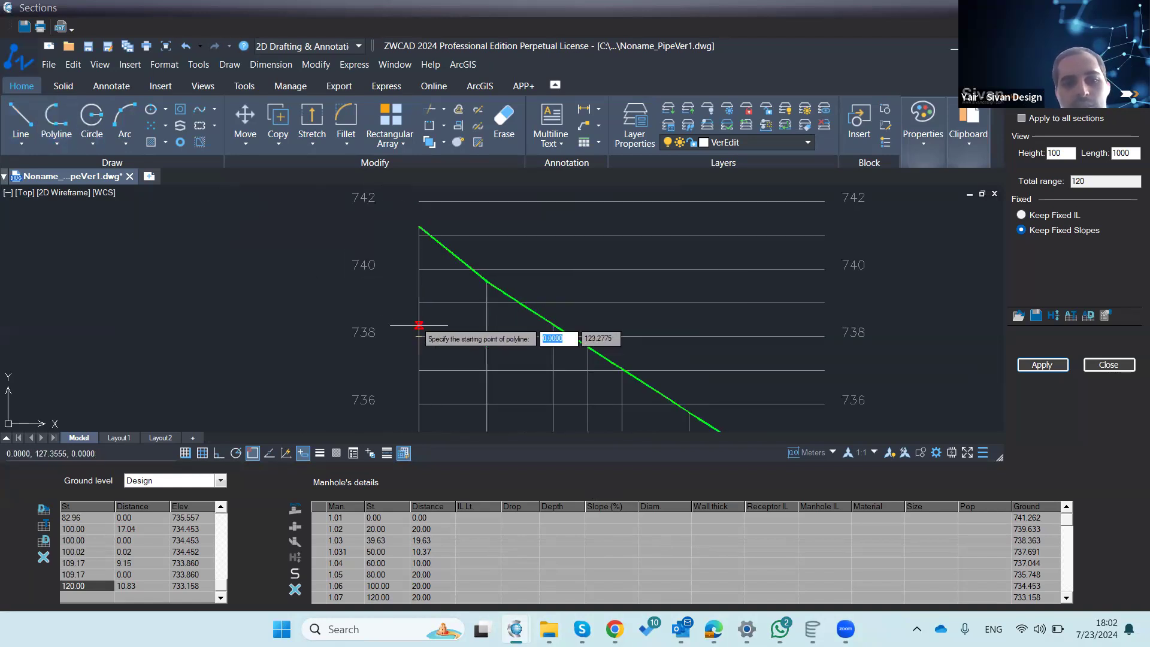
click(419, 303)
scroll(330, 251, down, 4)
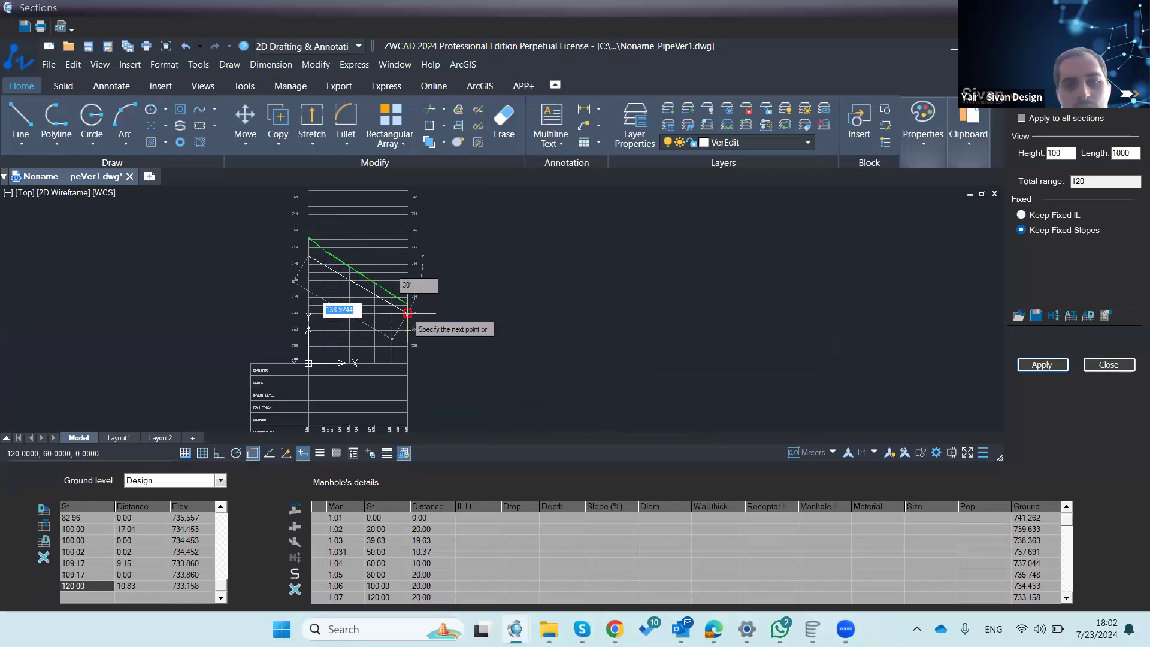
key(Return)
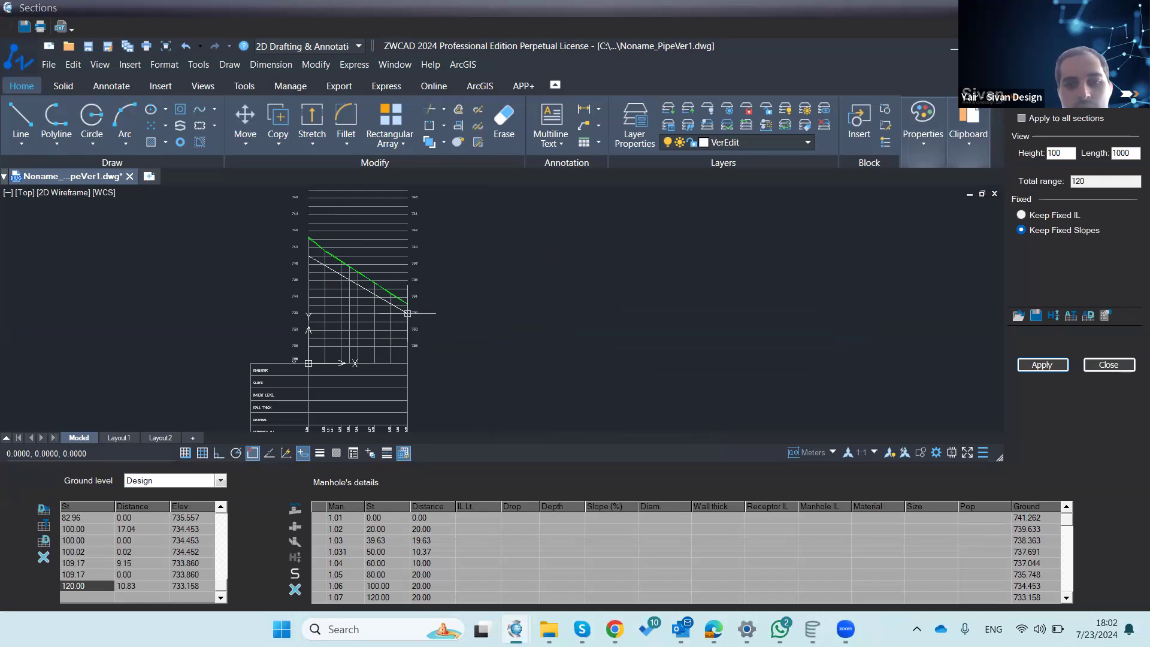
click(1041, 365)
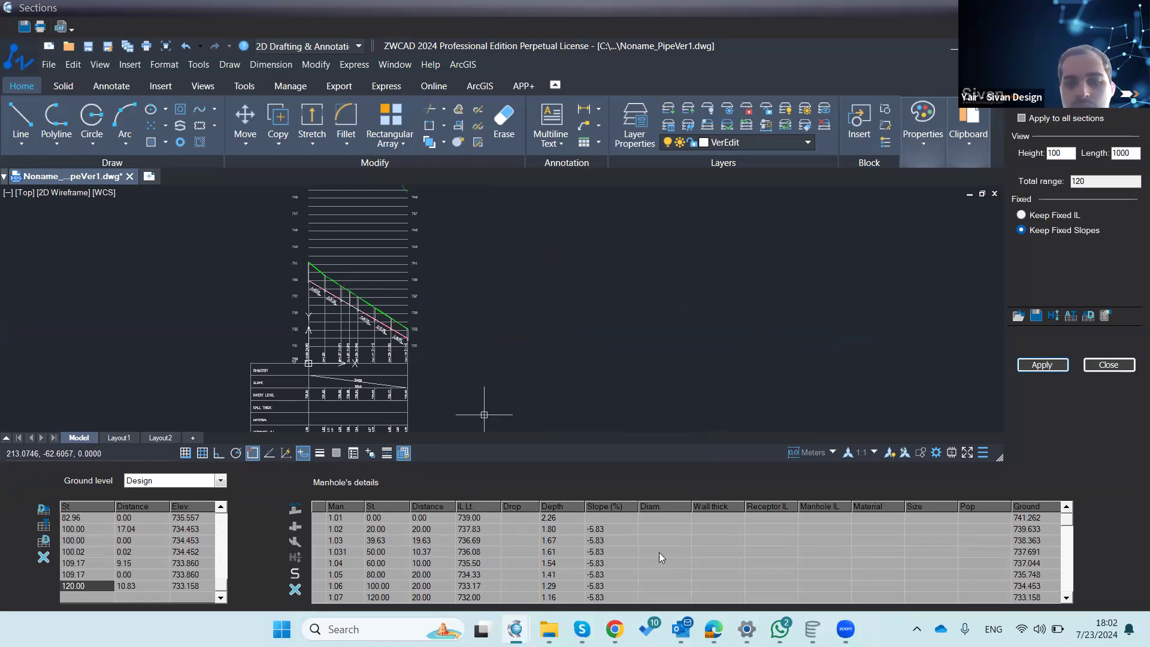
Step: Set the pipe diameter at manhole 1.01 to 100, apply the section and inspect the resulting pipe along the manholes
click(661, 518)
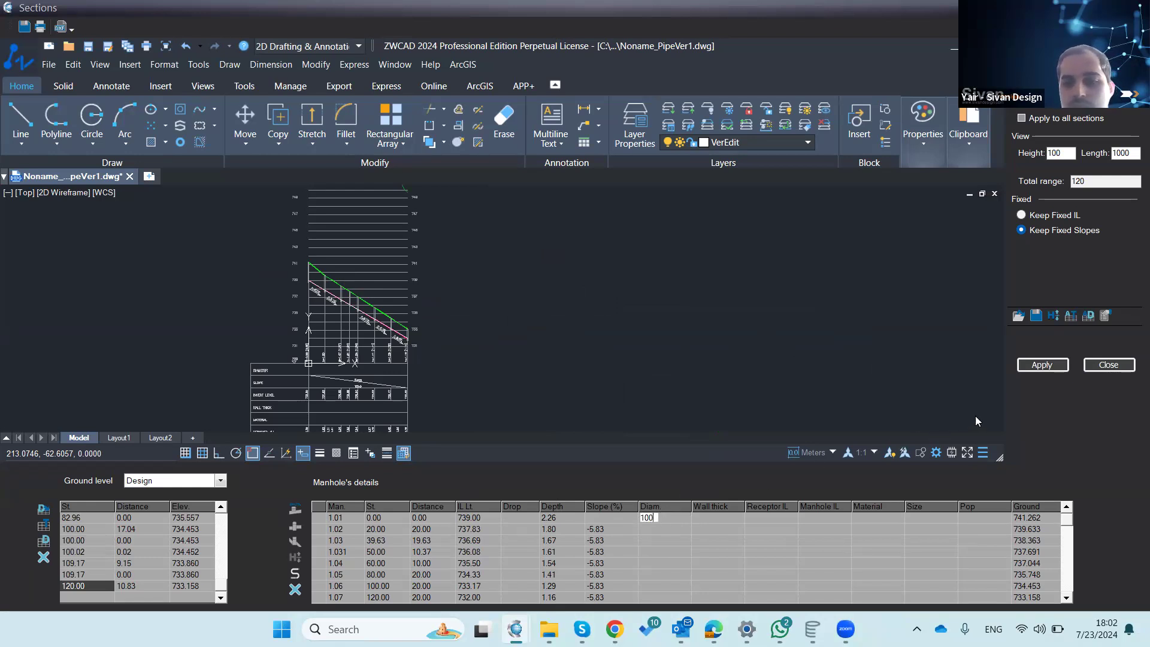
click(1041, 370)
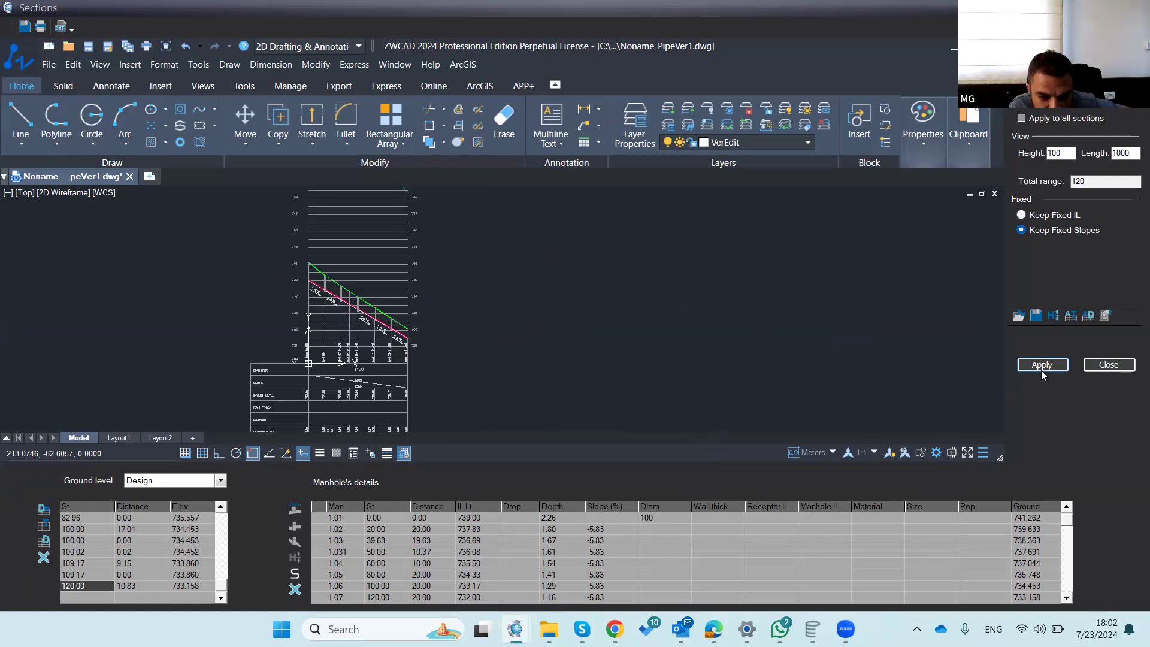
scroll(352, 306, up, 8)
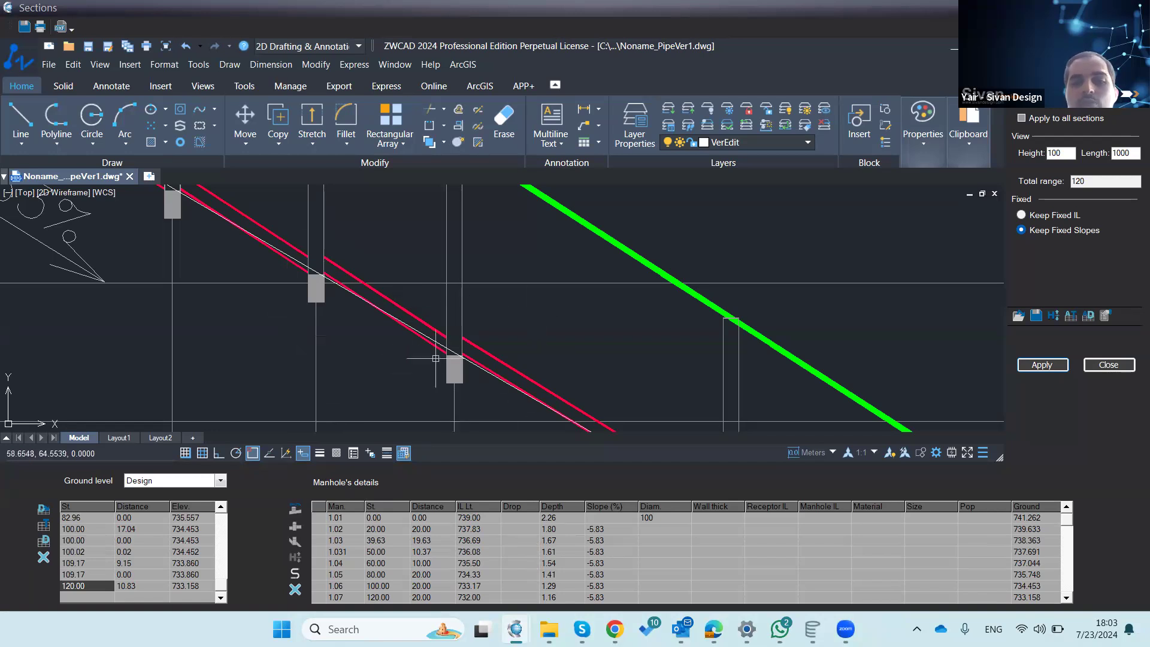
right_click(364, 310)
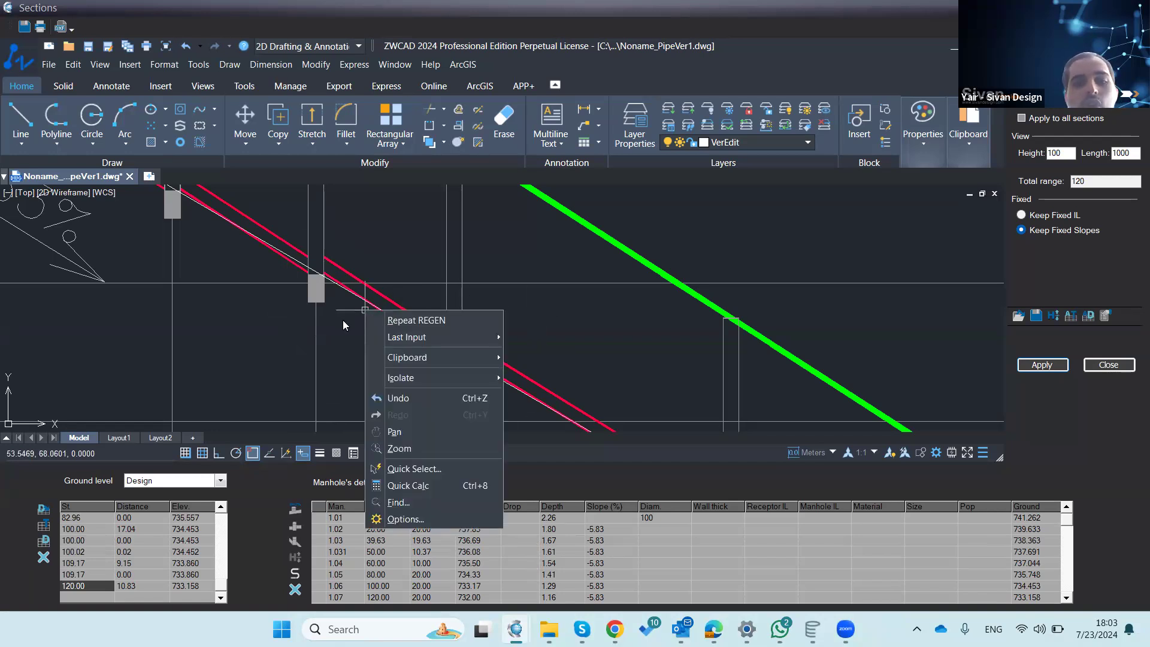
click(343, 320)
key(Escape)
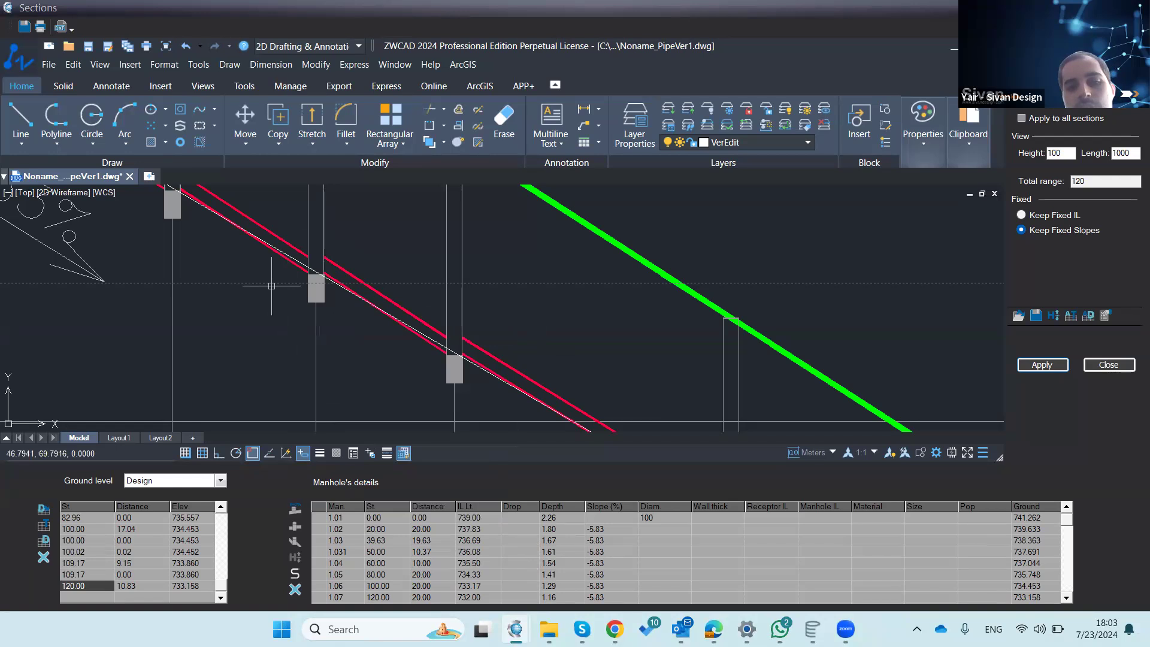
scroll(271, 286, down, 3)
click(489, 403)
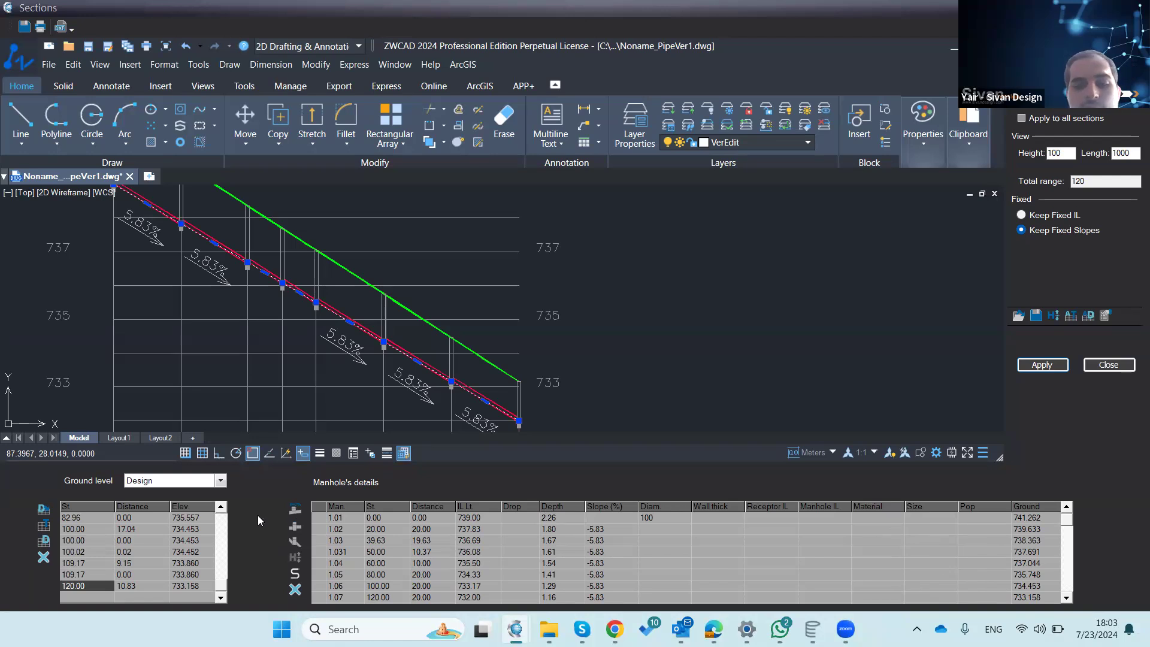
Step: Automatically fill in the sizes of manholes 1.01 to 1.07 and check them in the manhole details
click(303, 527)
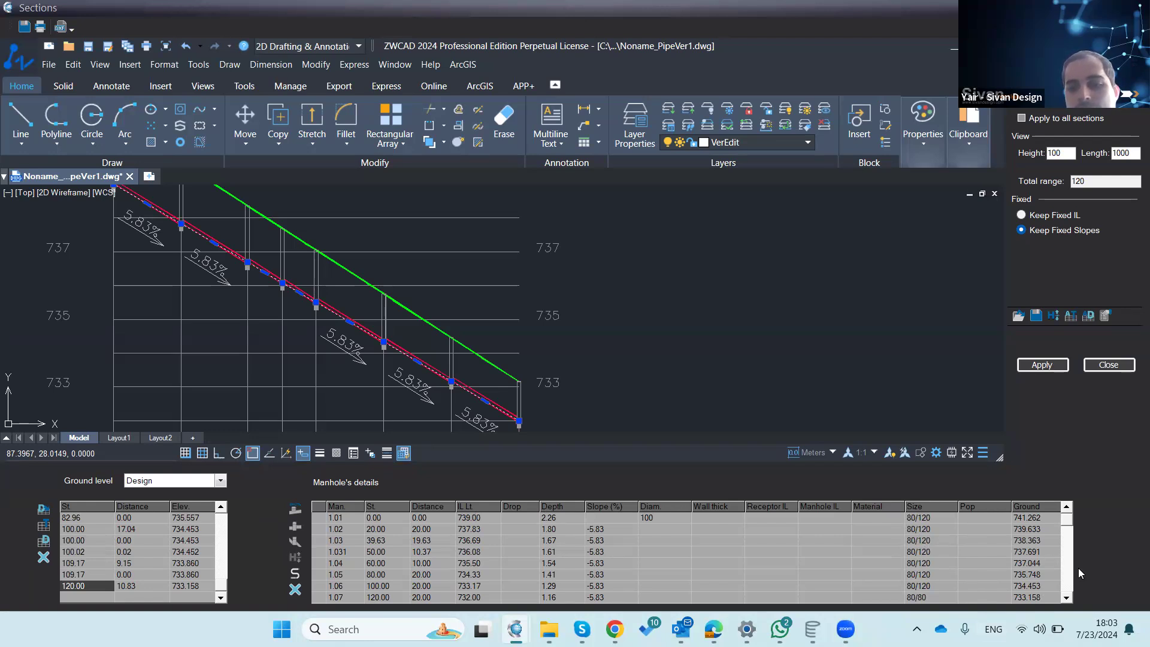
scroll(1073, 567, down, 1)
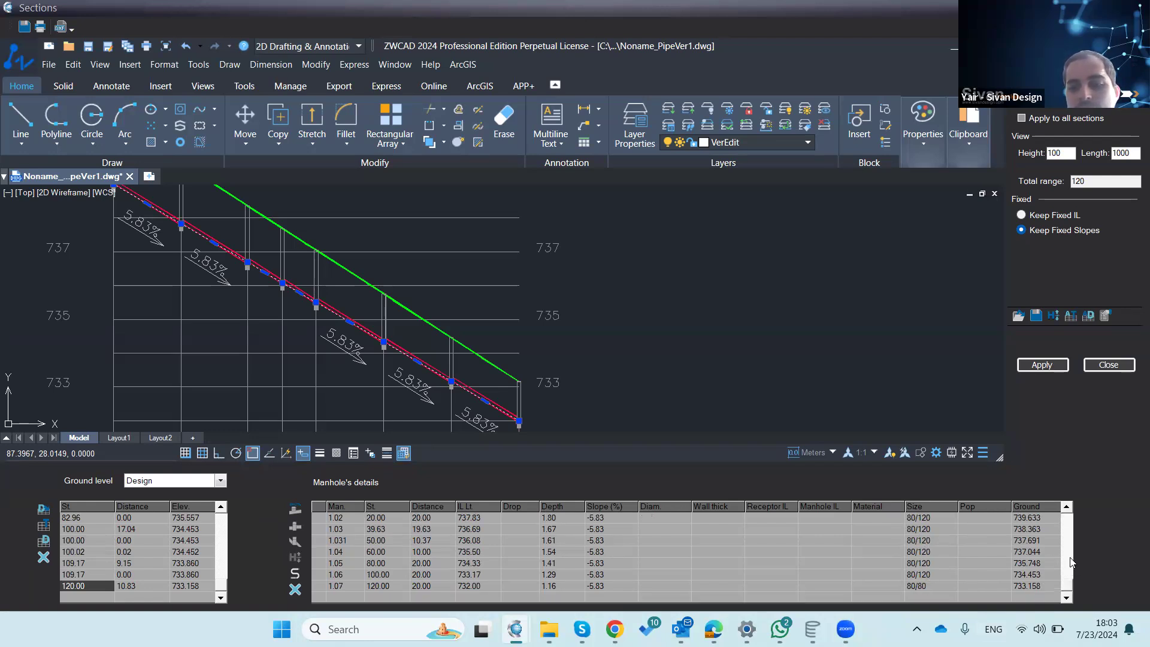
scroll(1072, 566, up, 1)
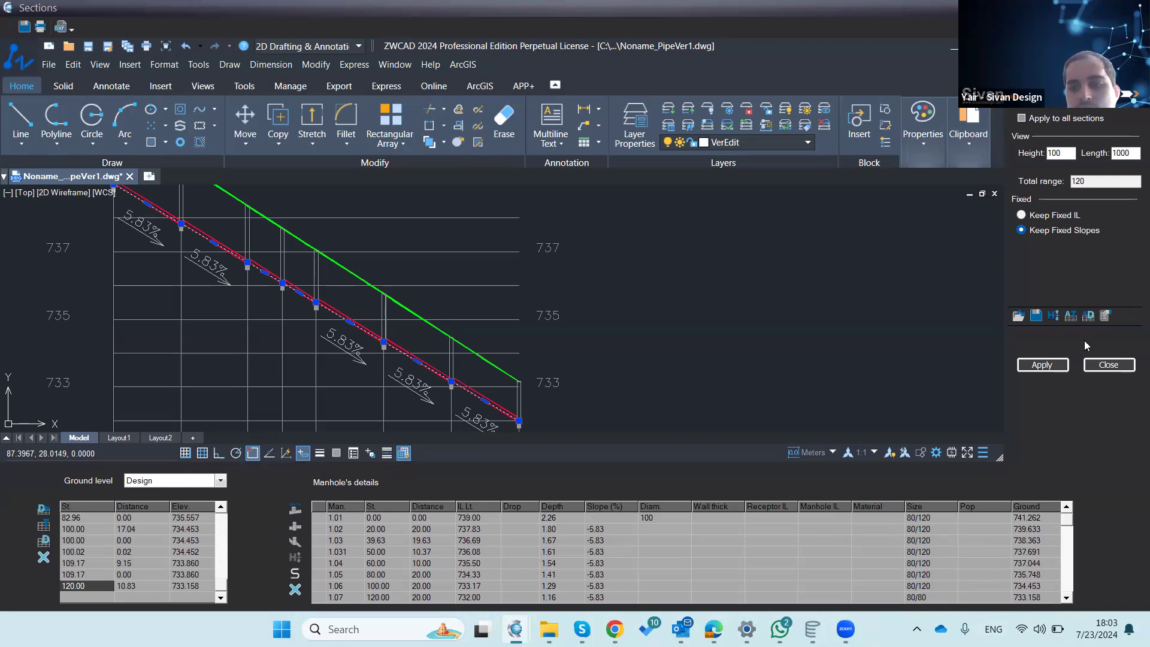
Step: Review the manhole size table for the square and round shapes in the pipeline section options, keeping the current settings
click(1105, 316)
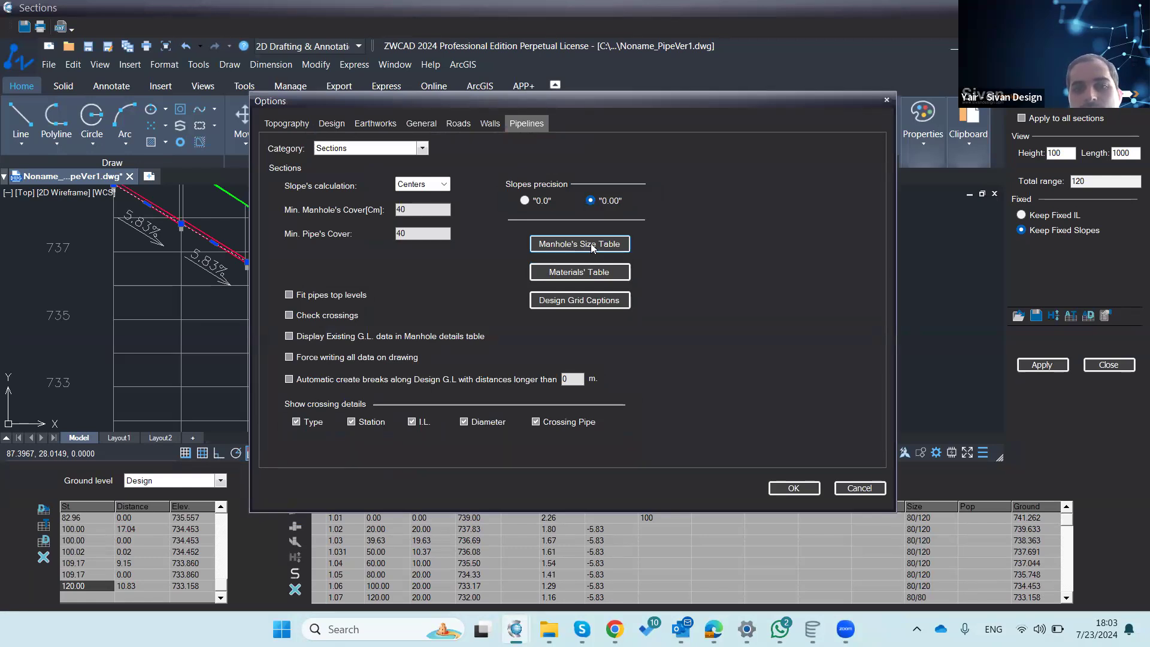
click(592, 245)
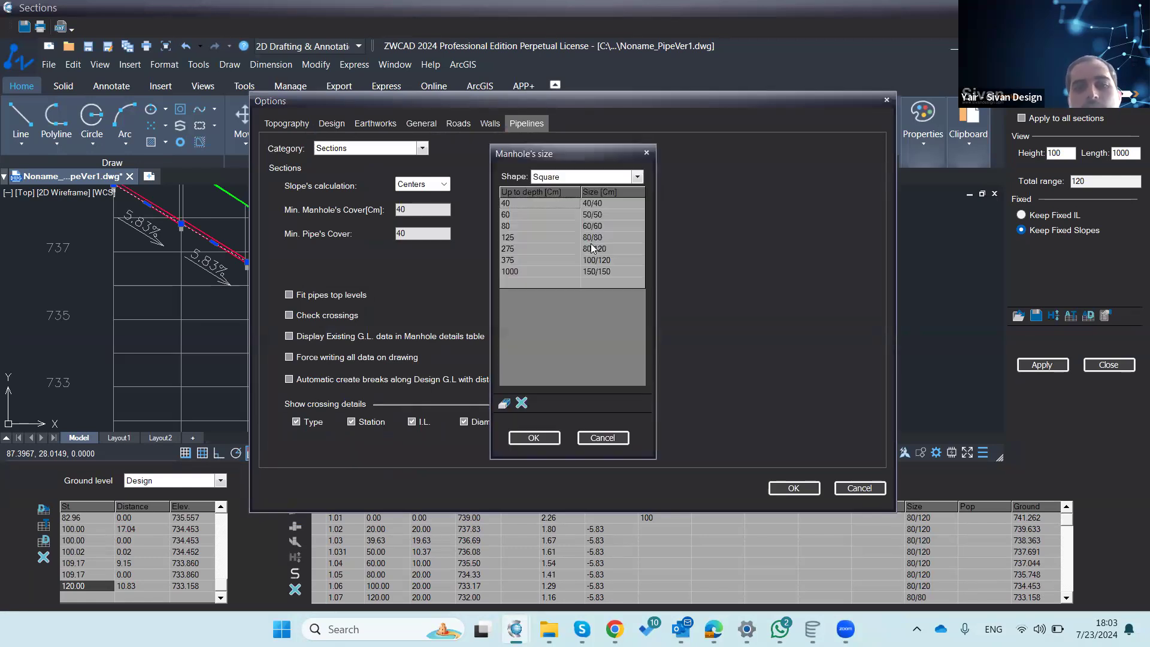
click(561, 179)
click(561, 189)
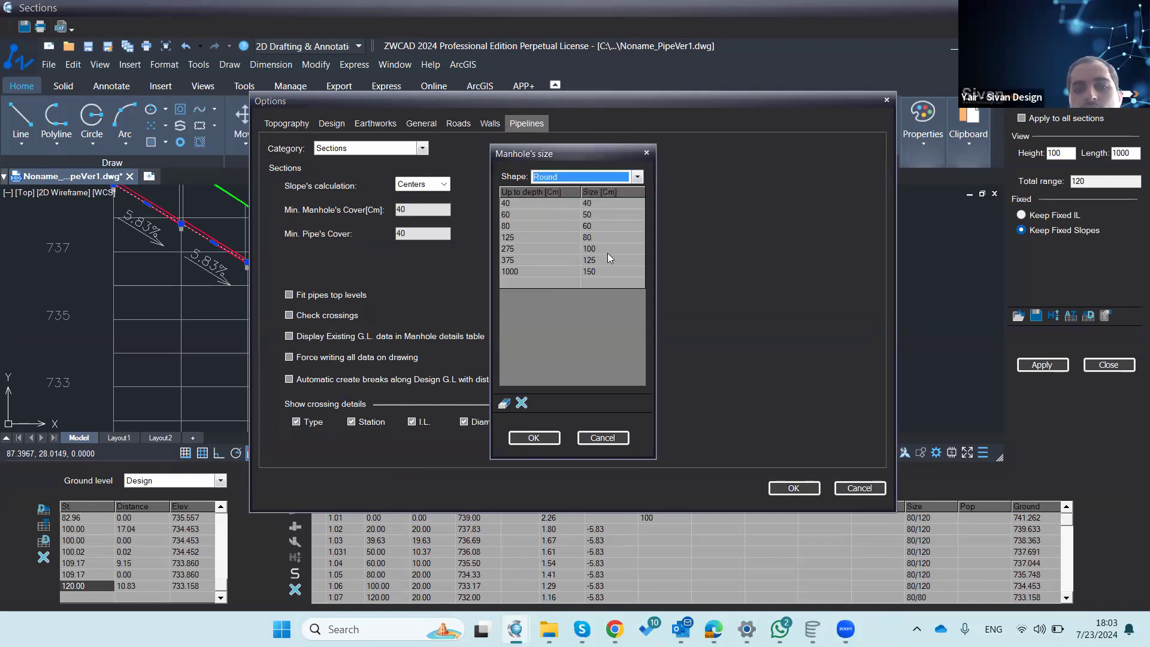
click(592, 440)
click(839, 490)
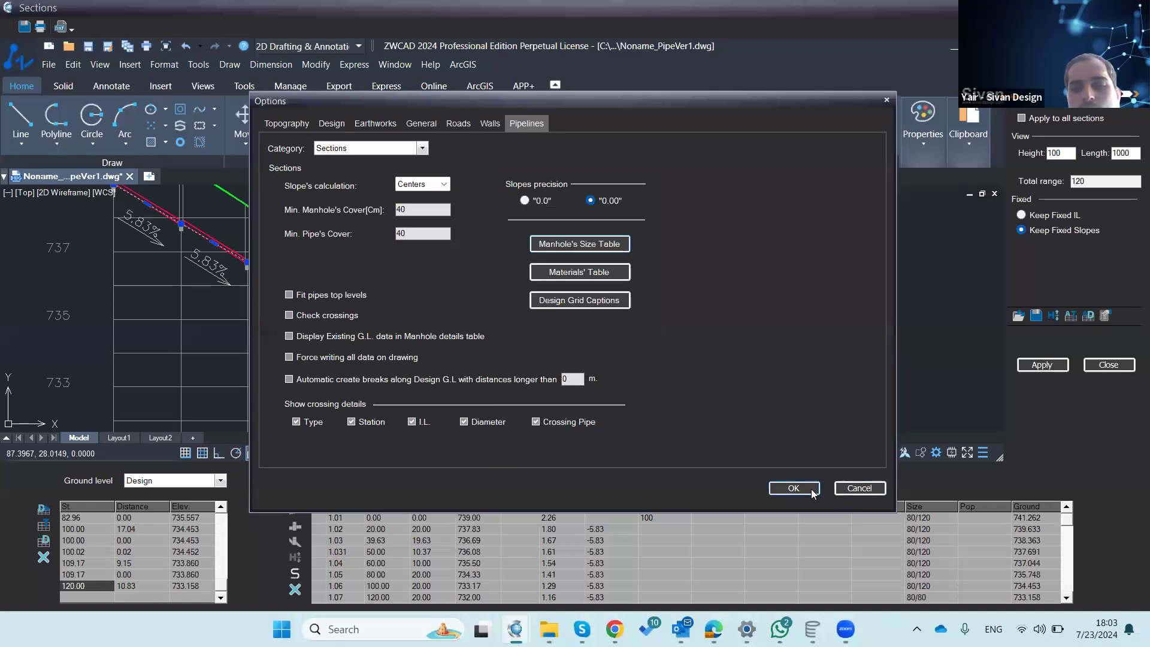
Step: Apply the manhole sizes to the section, then assign drops of -0.05 at the intermediate manholes and apply again
scroll(714, 362, down, 4)
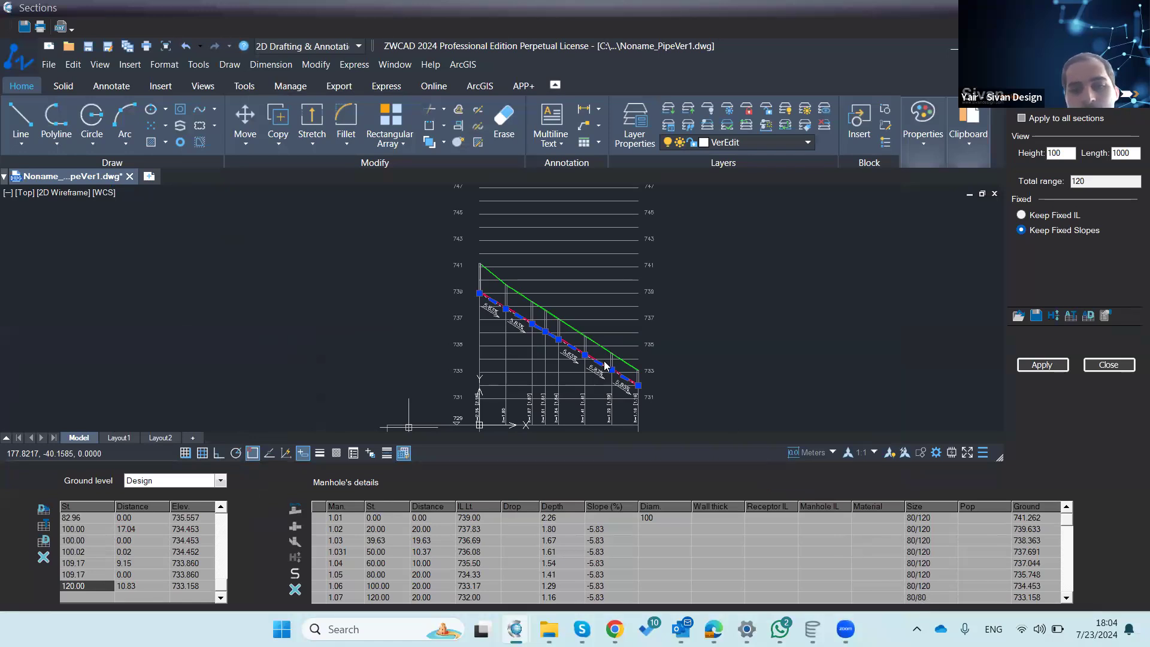
scroll(605, 362, up, 4)
scroll(481, 320, up, 3)
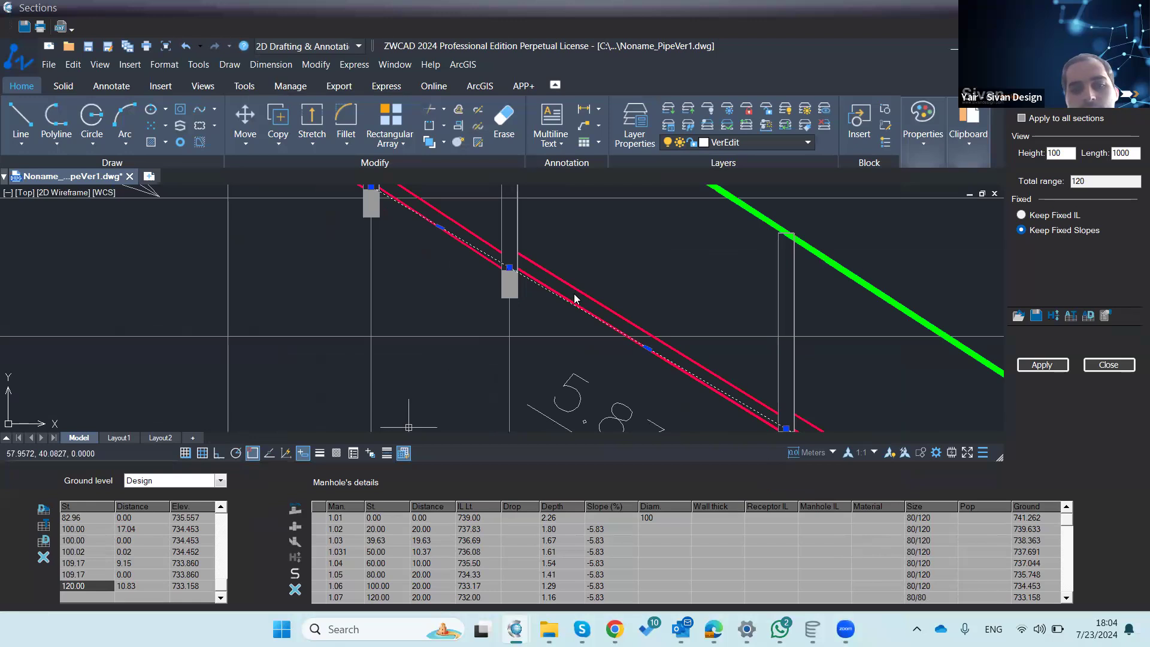
click(1029, 362)
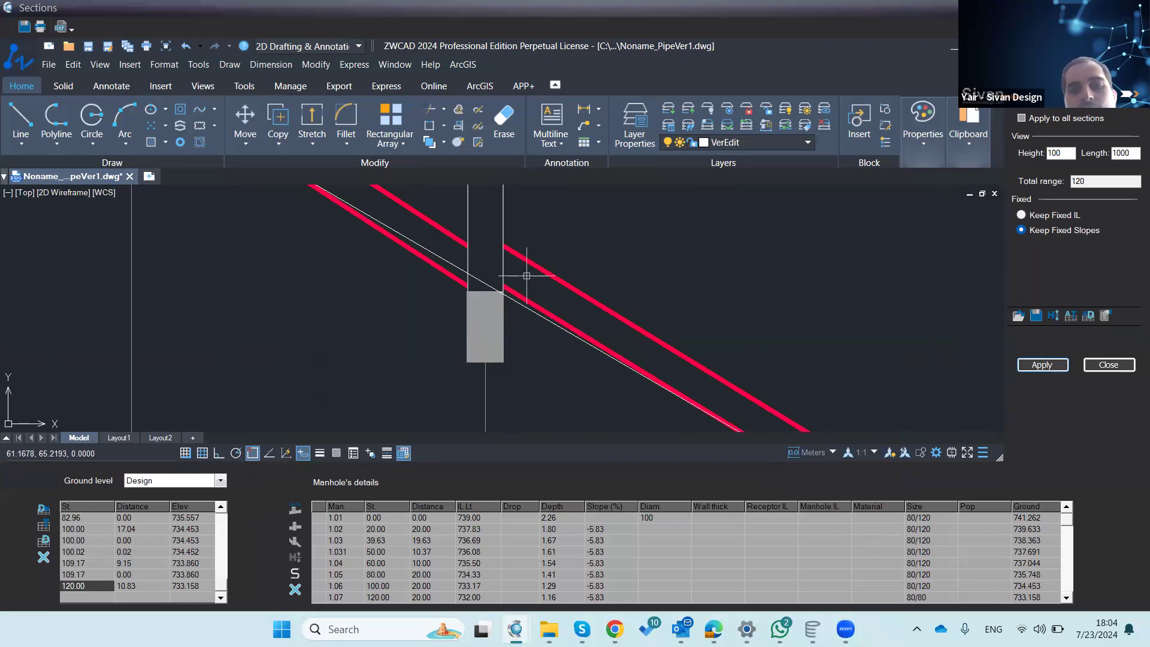
click(295, 541)
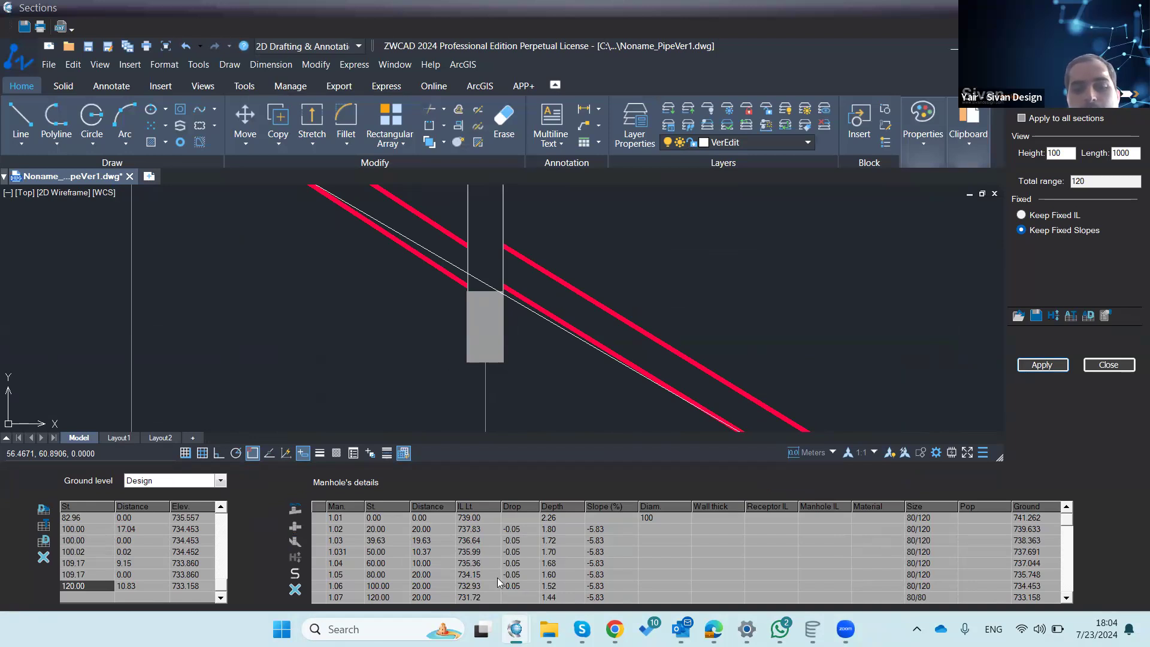
click(1042, 365)
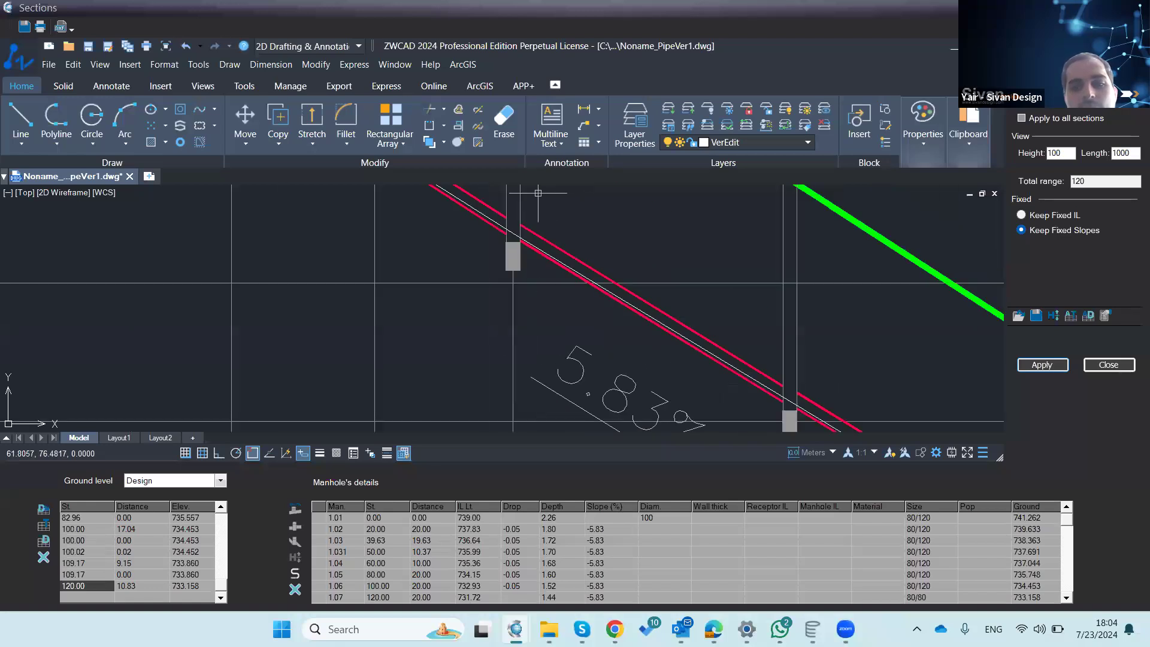
Step: Examine the drops where the pipe enters and leaves the manholes and the pipe's slope along the section
scroll(532, 205, up, 5)
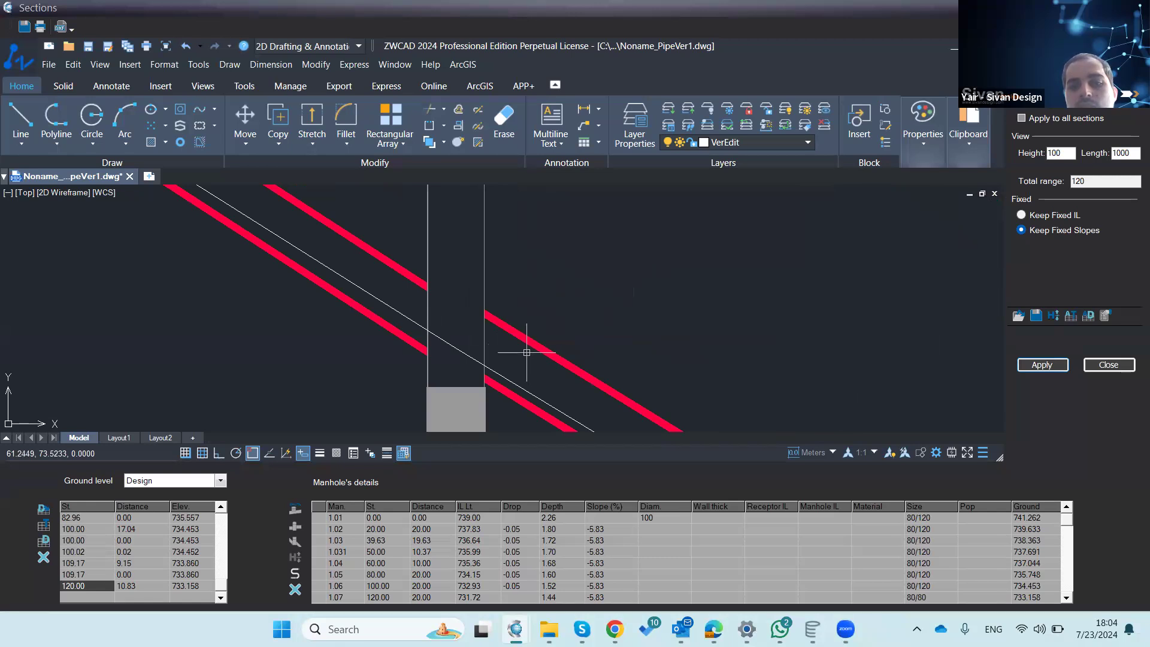
scroll(250, 293, down, 6)
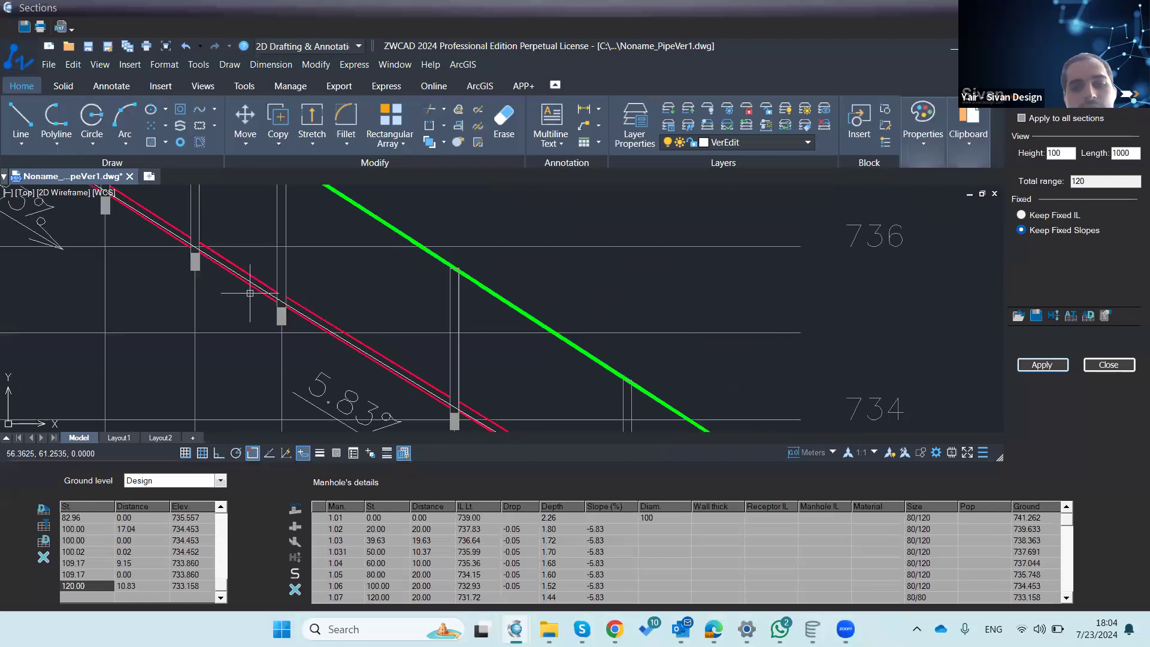
scroll(450, 316, down, 5)
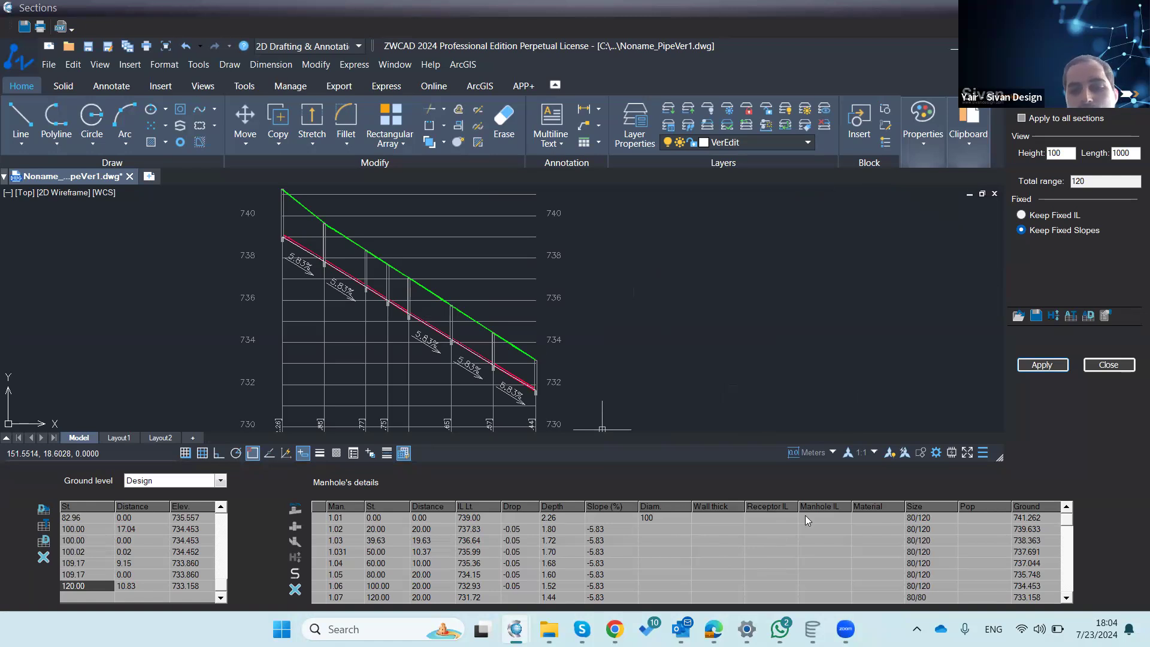
scroll(505, 369, up, 5)
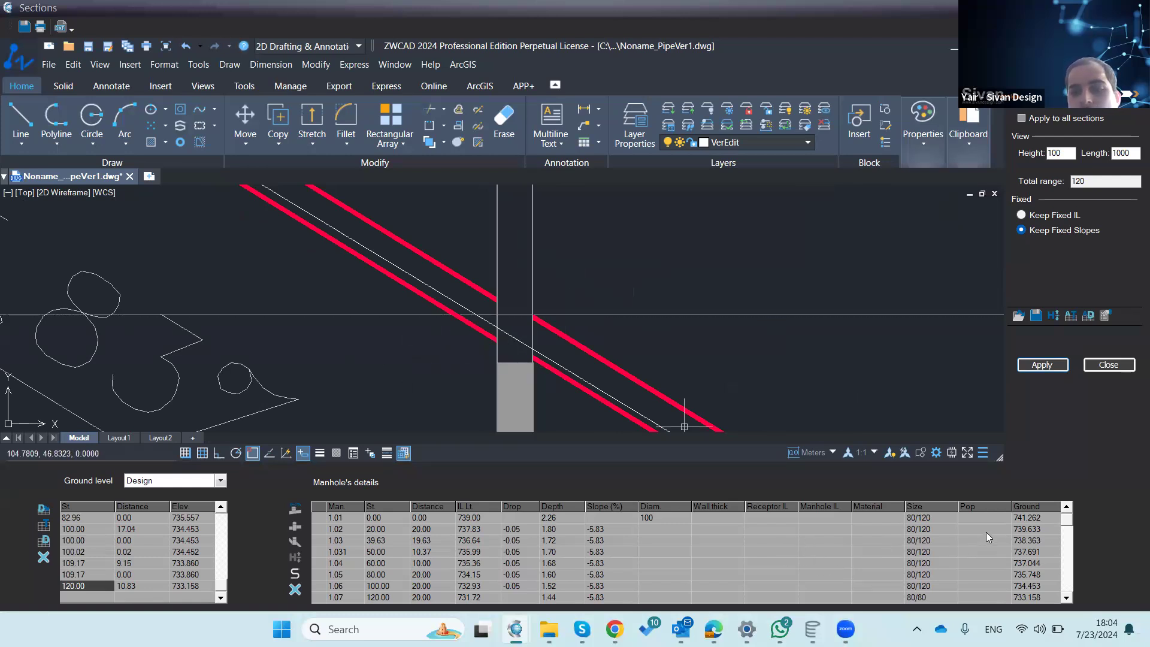
scroll(608, 378, up, 3)
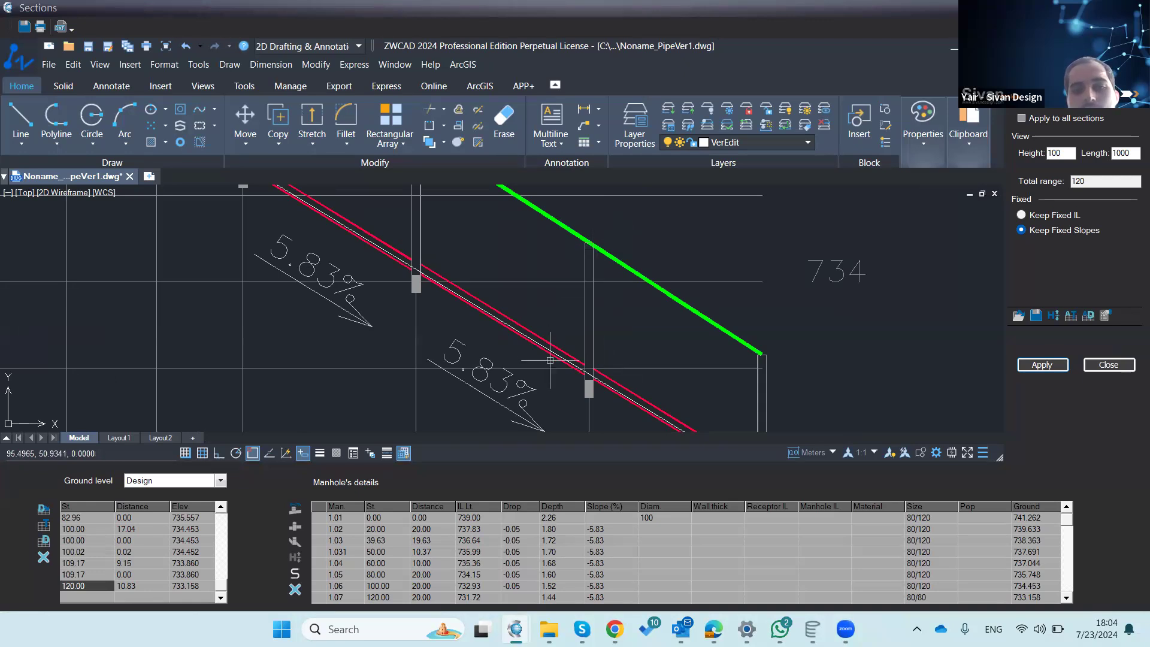
scroll(579, 394, down, 2)
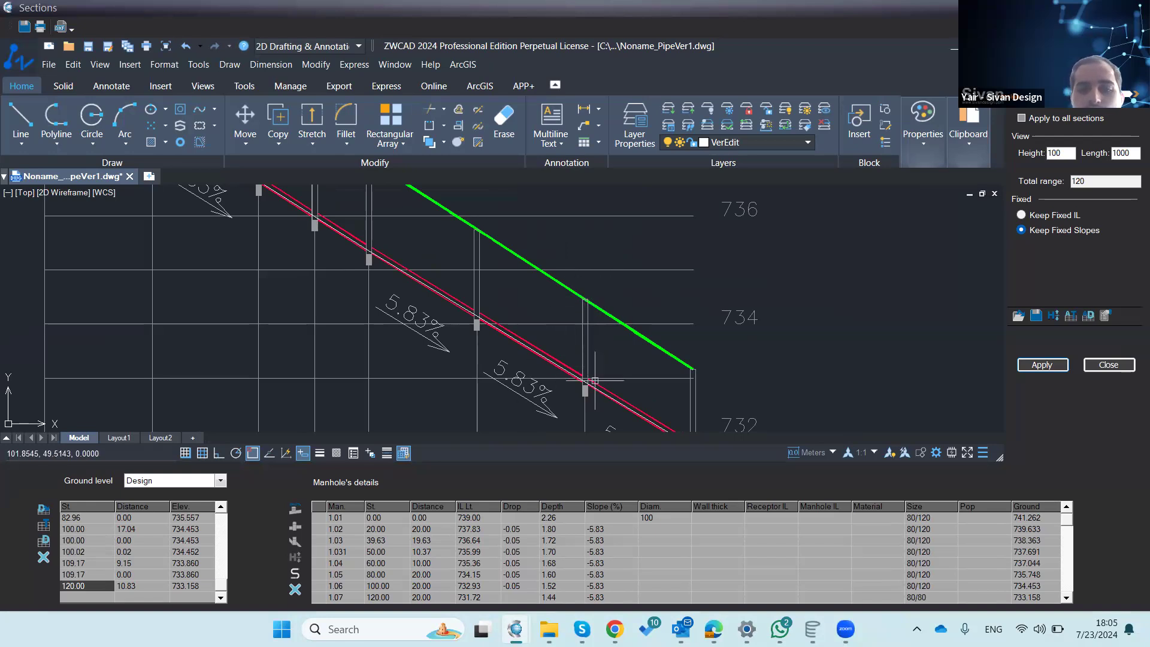
scroll(599, 383, down, 3)
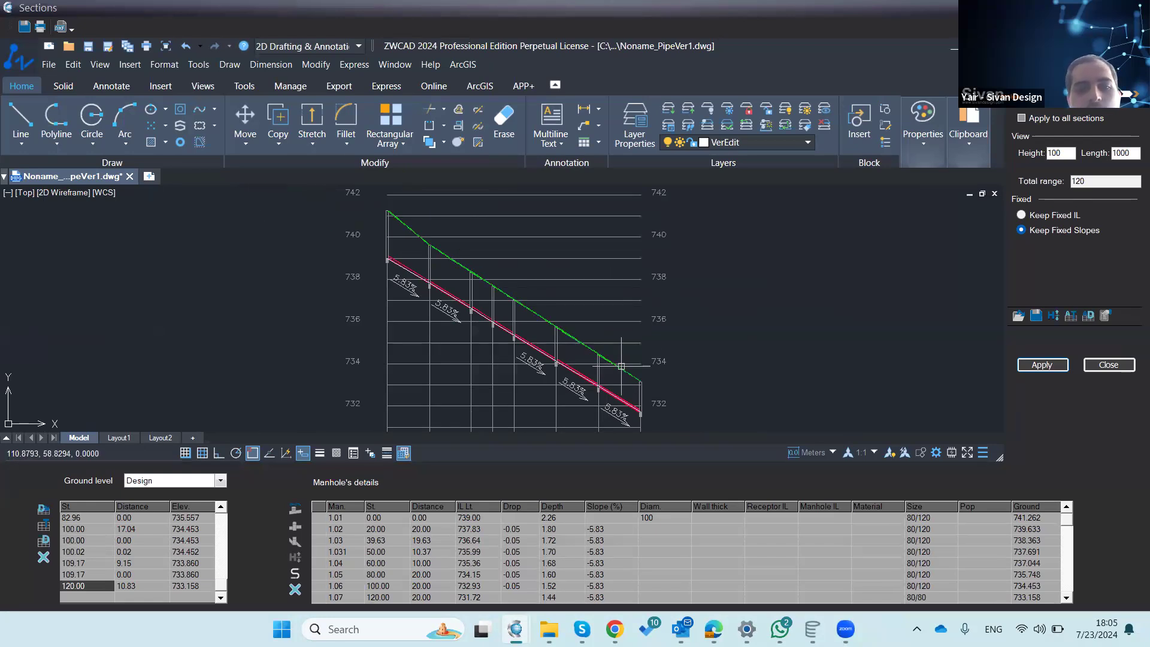
scroll(622, 365, up, 3)
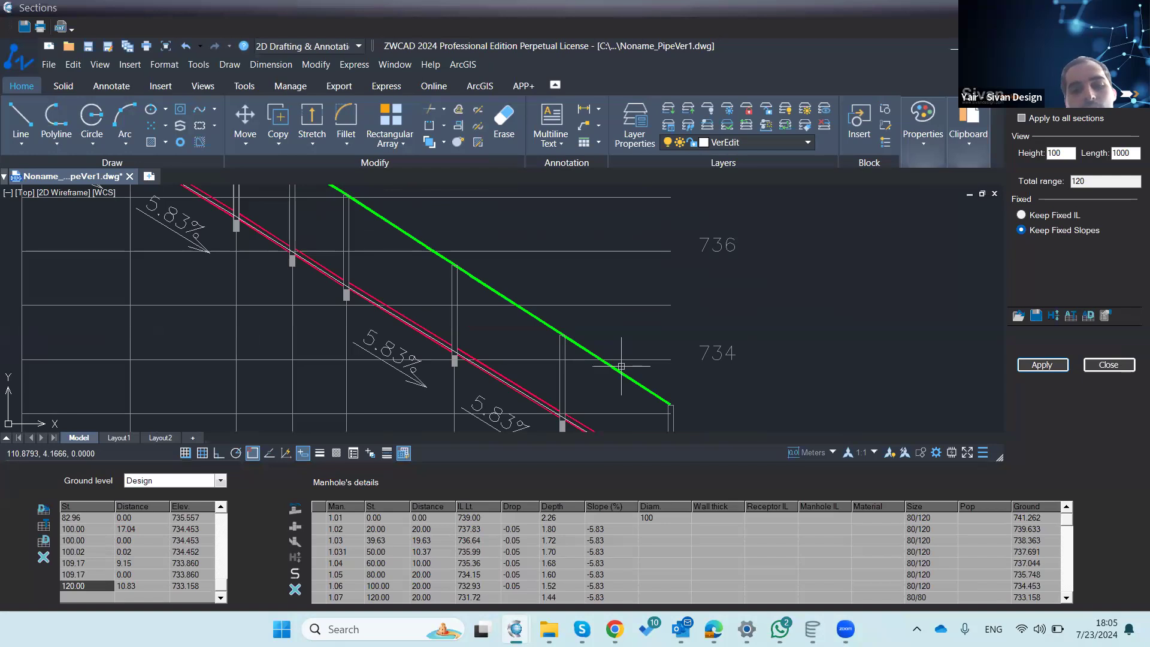
scroll(621, 364, down, 3)
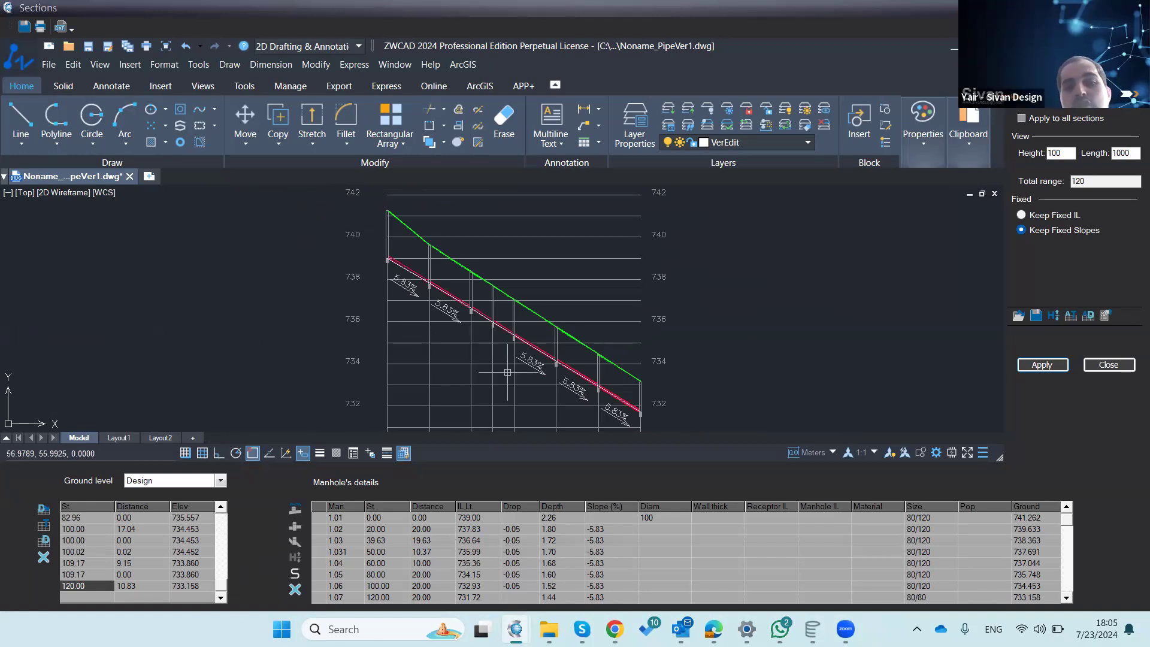
Step: Turn on Ortho mode and try to stretch the pipe invert line's vertex at manhole 1.031 vertically
click(513, 335)
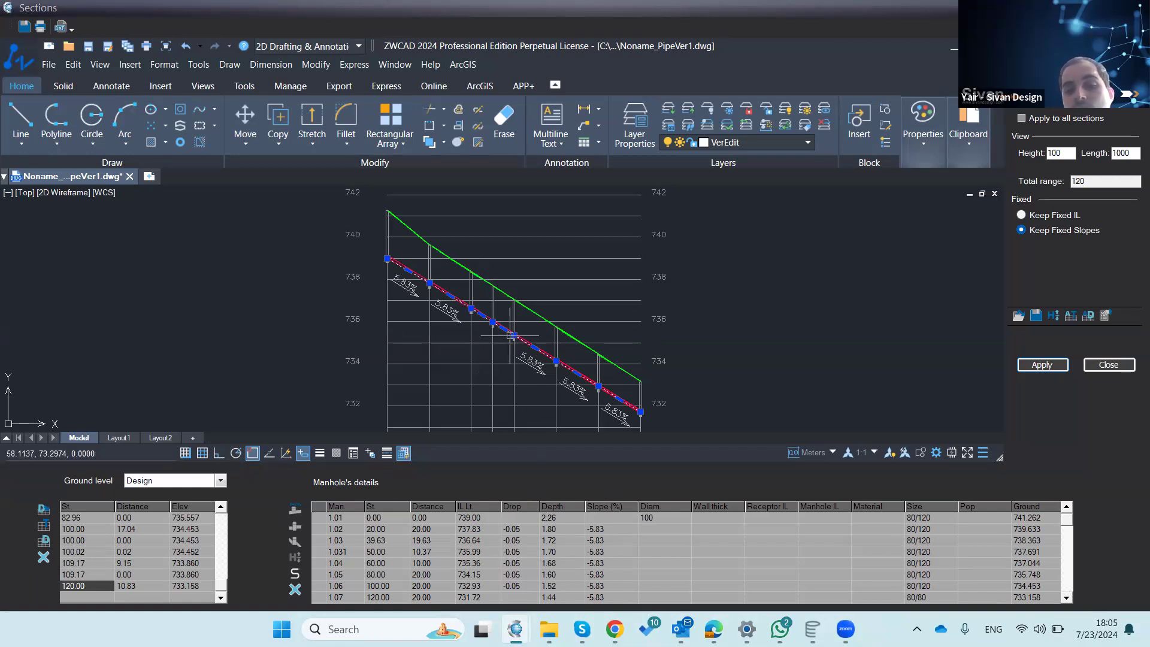
scroll(513, 324, up, 3)
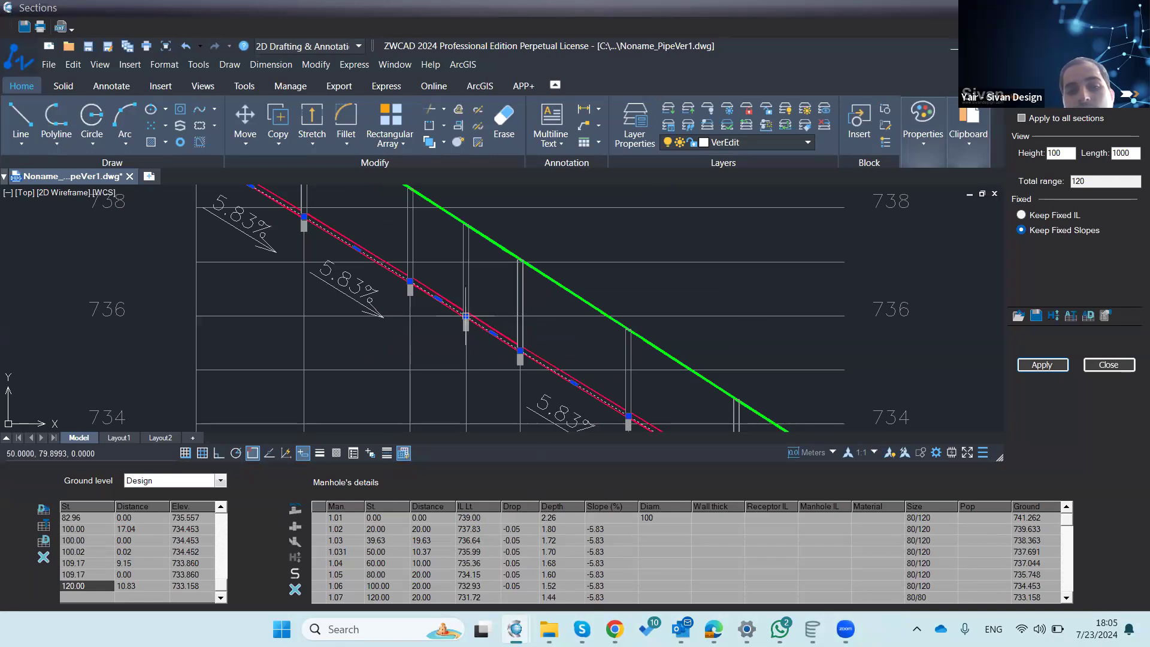
click(466, 317)
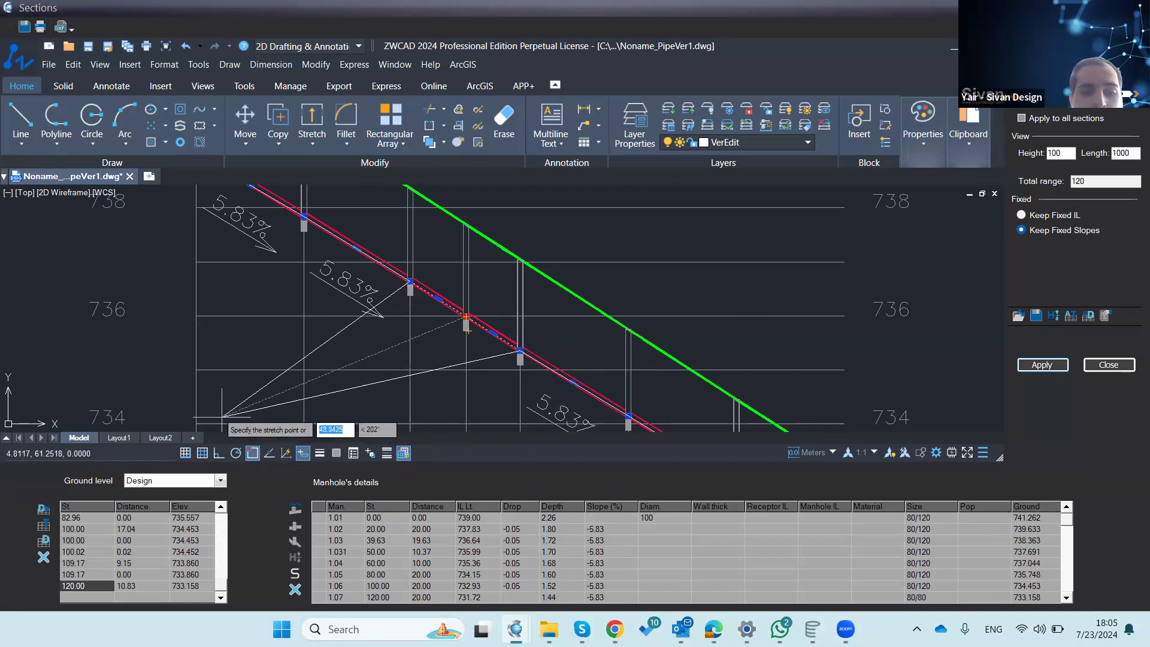
click(220, 456)
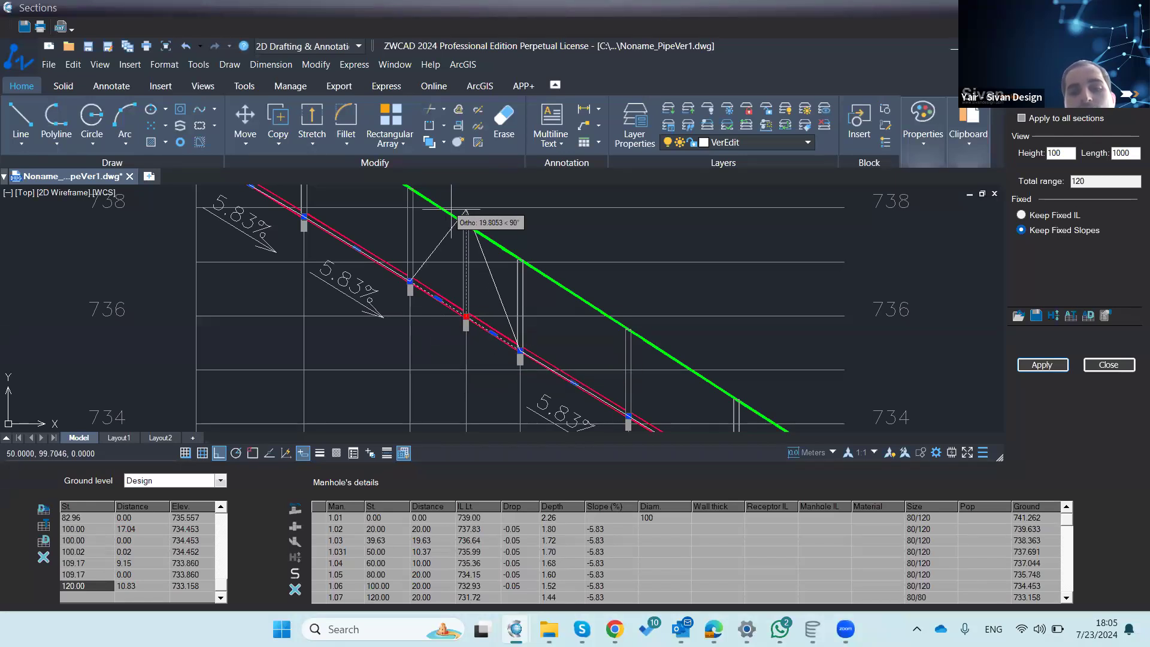
scroll(451, 210, down, 2)
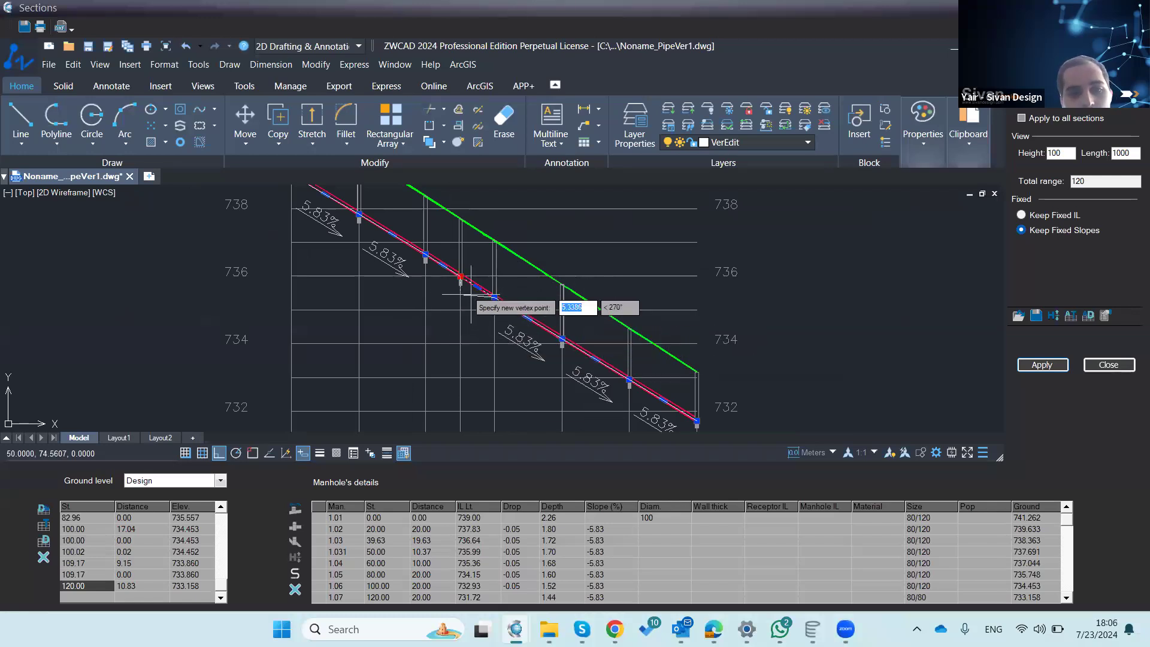
key(Escape)
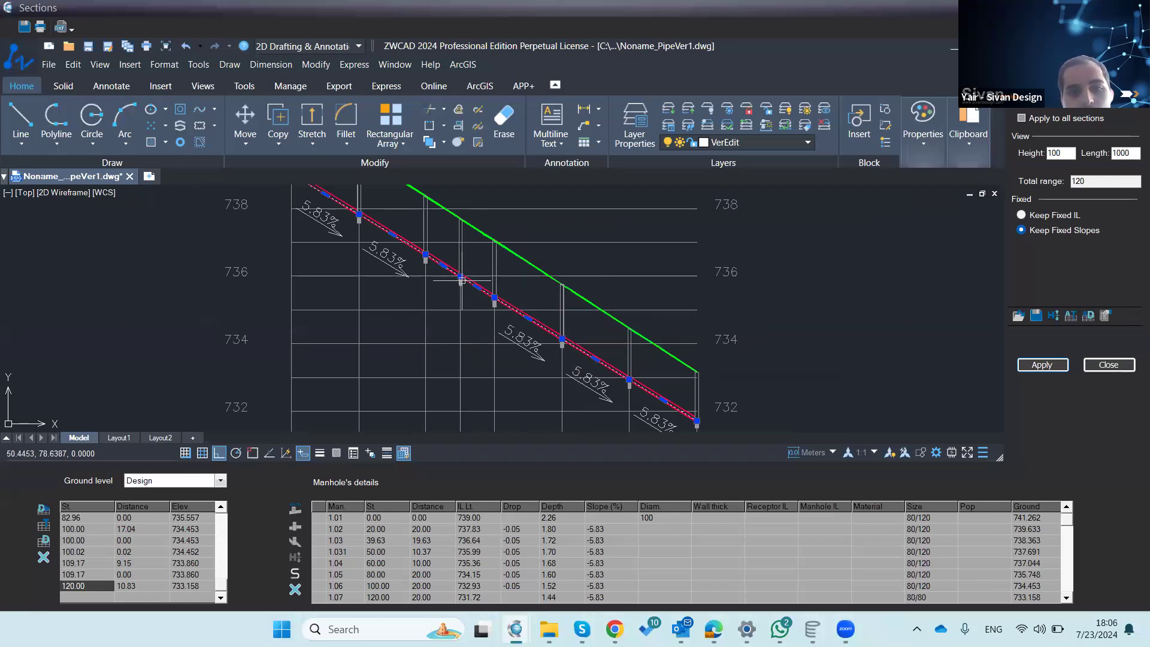
Step: Lower the invert line's vertex at manhole 1.031 to about 734.57 and apply it with Keep Fixed IL
click(460, 276)
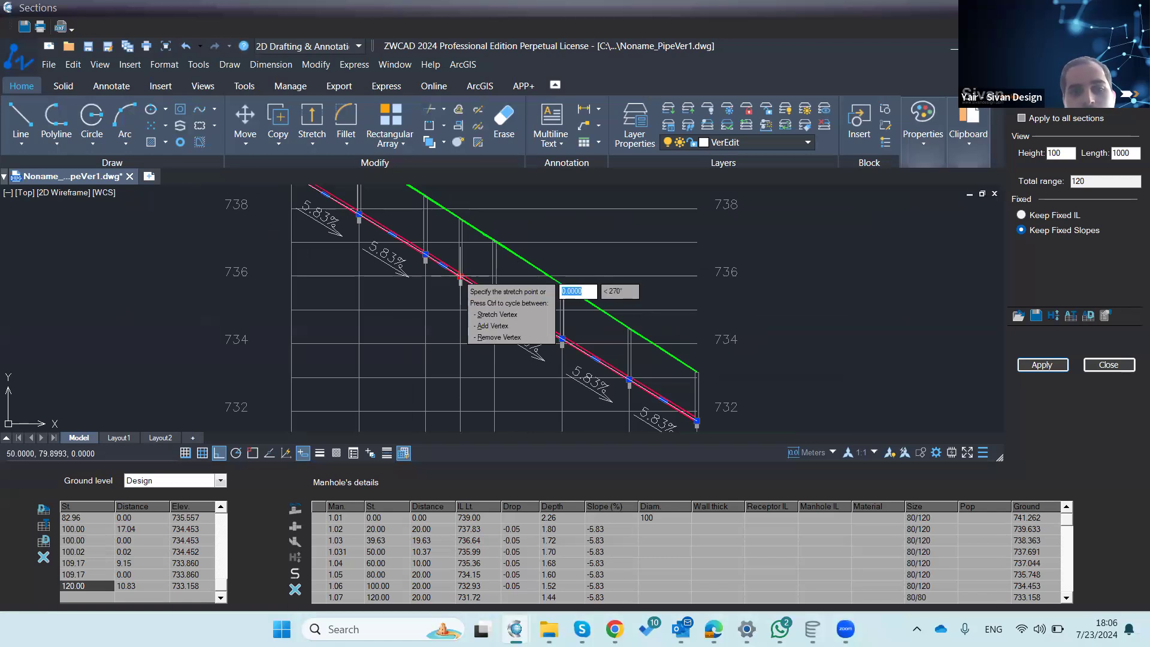
click(460, 323)
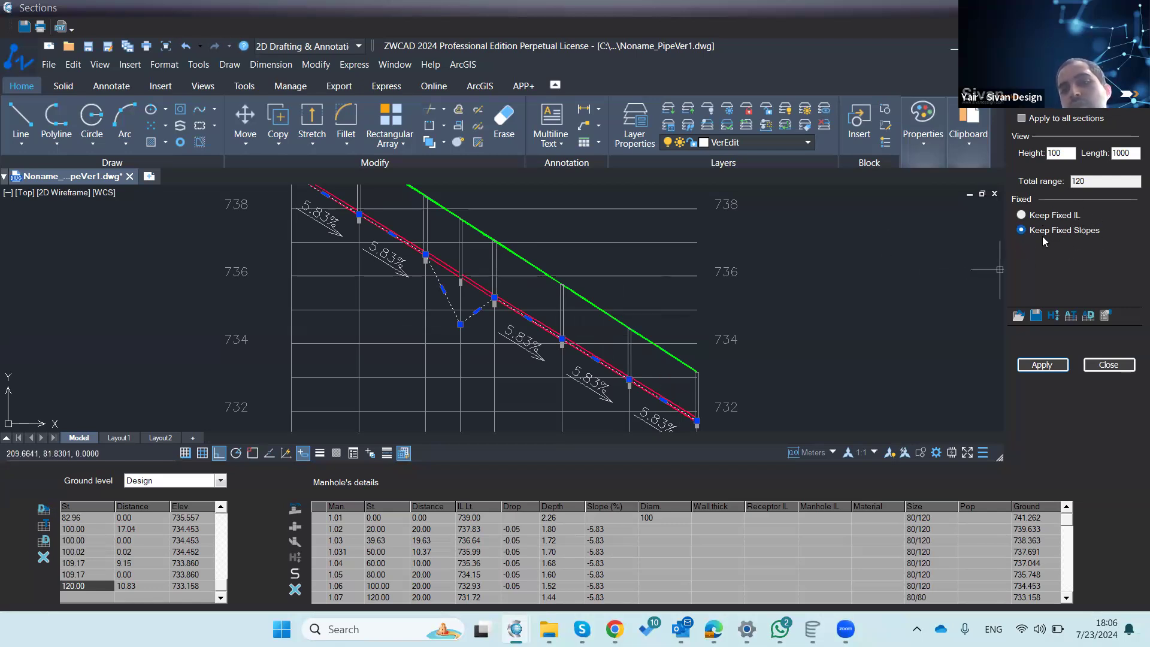
click(1049, 218)
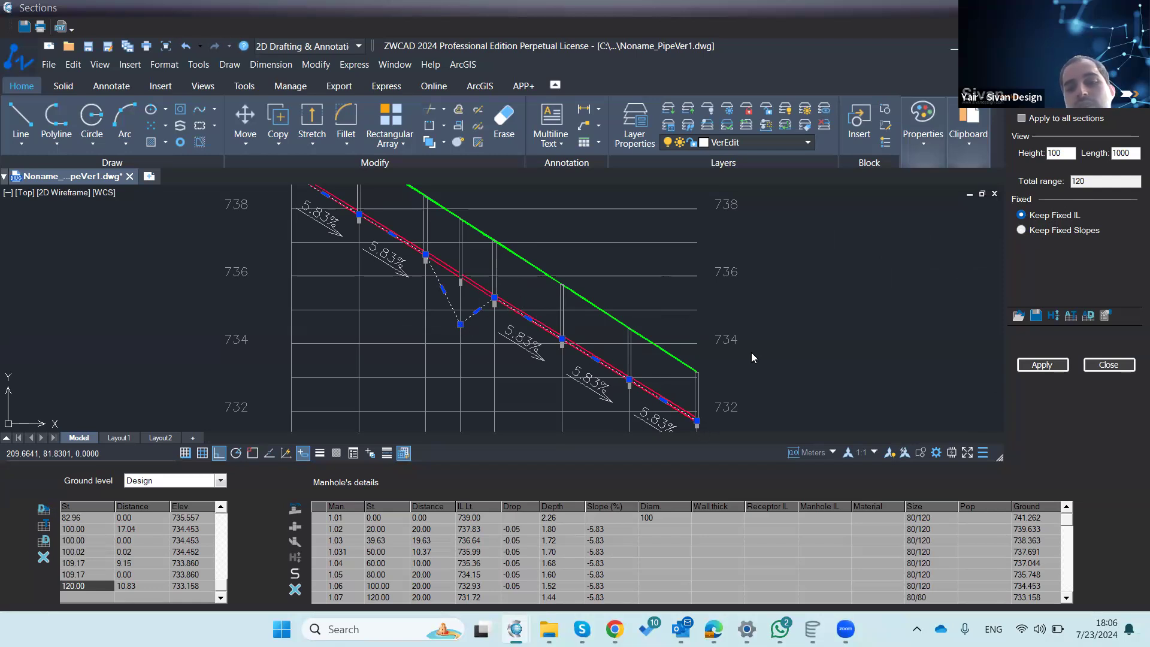
click(1027, 369)
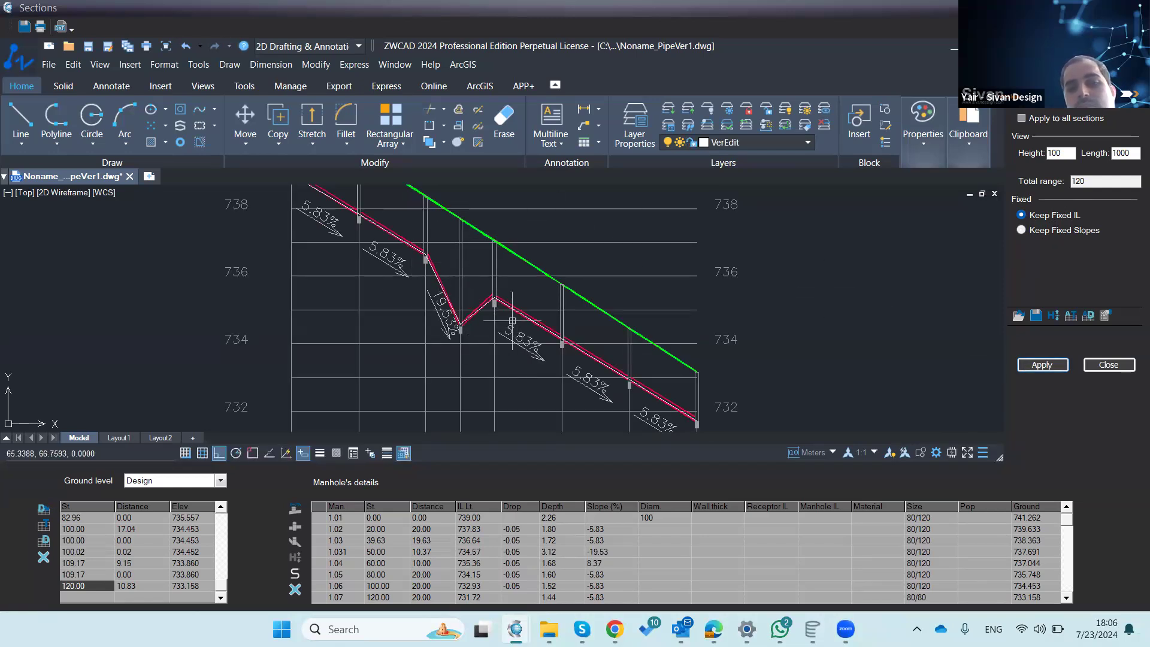
Step: Raise the invert line's vertex at manhole 1.031 to about 735.86 and apply the section change
click(463, 322)
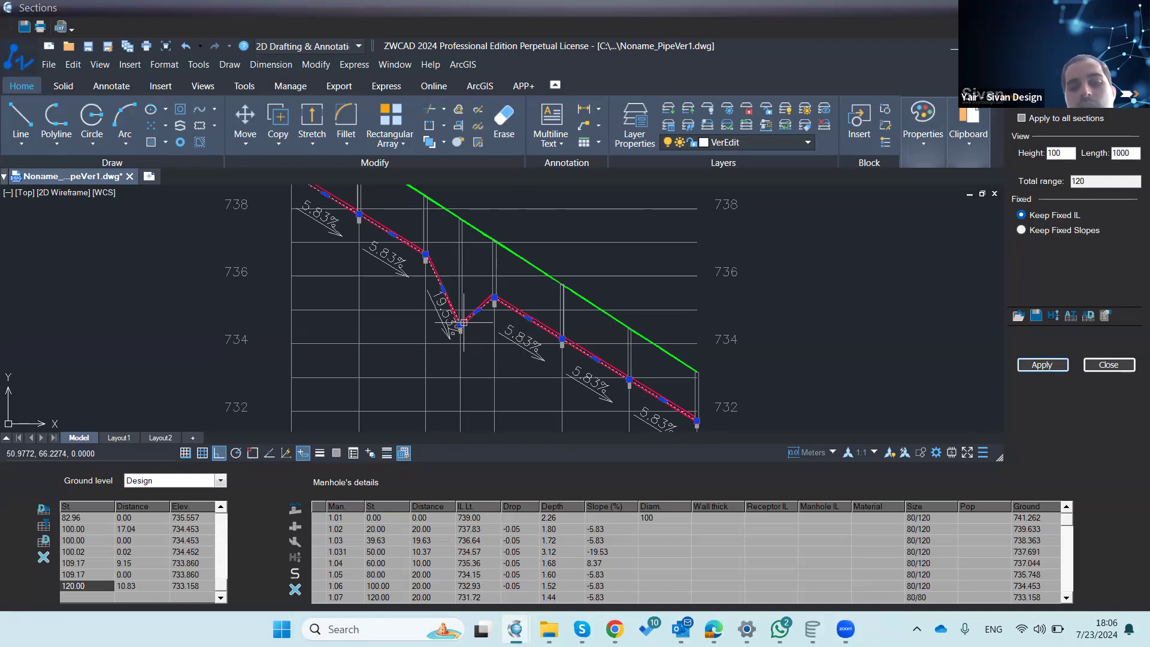
click(459, 324)
click(460, 280)
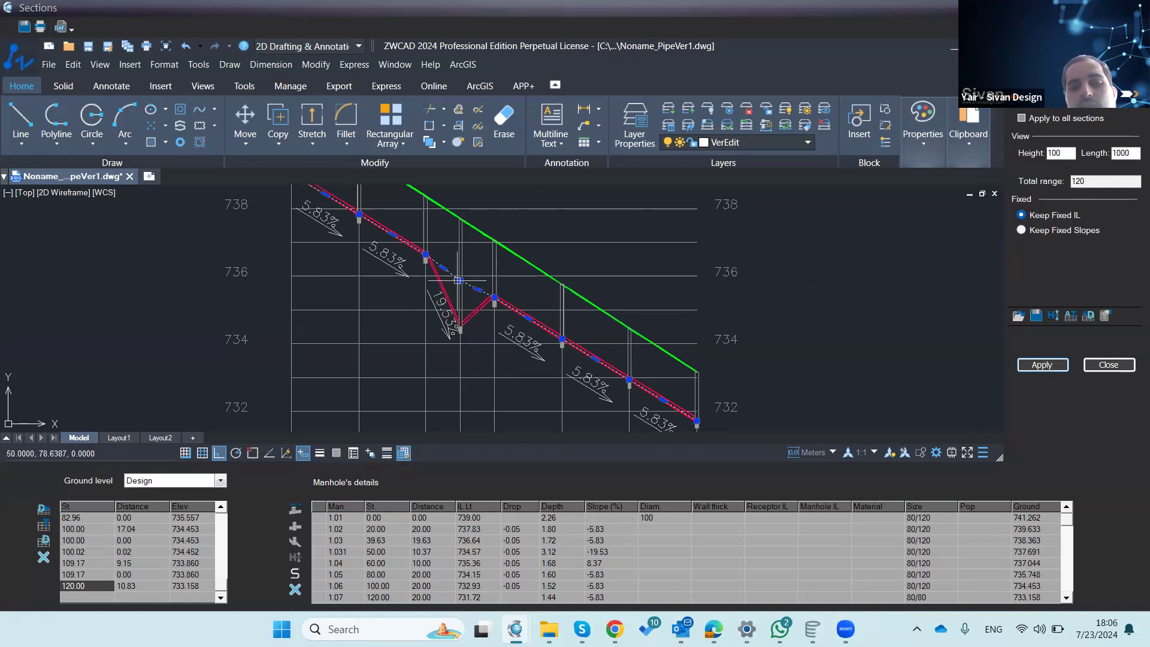
click(1030, 366)
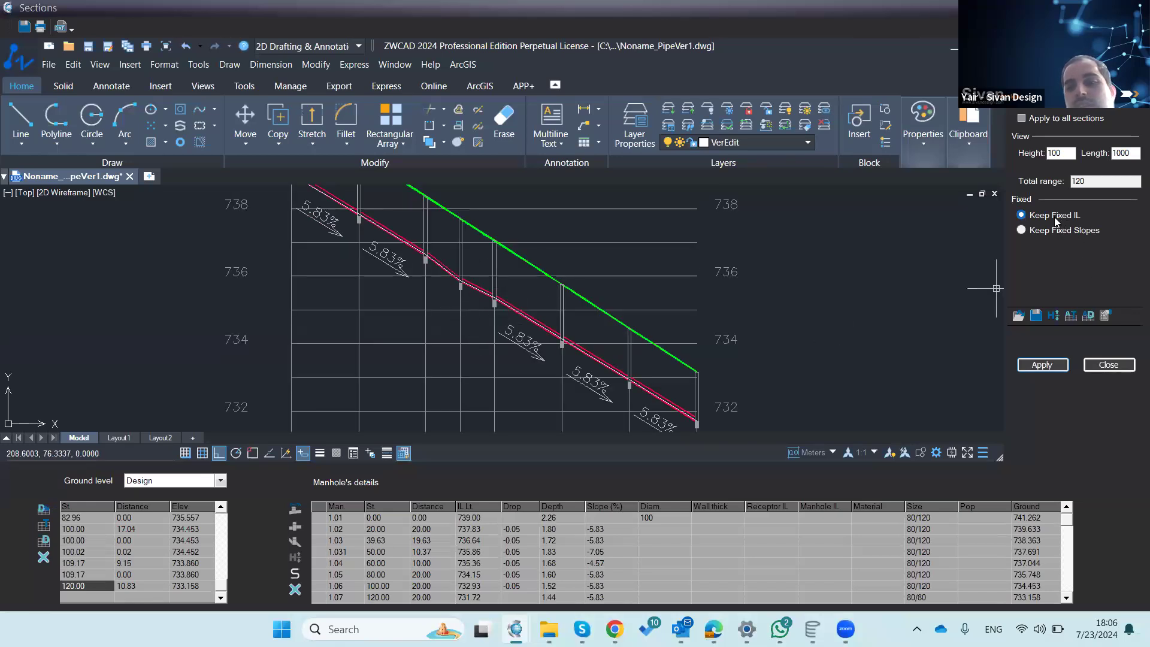
Step: Switch to Keep Fixed Slopes, lower the invert vertex at manhole 1.031 to about 734.53, and apply
click(1041, 231)
click(463, 280)
click(461, 280)
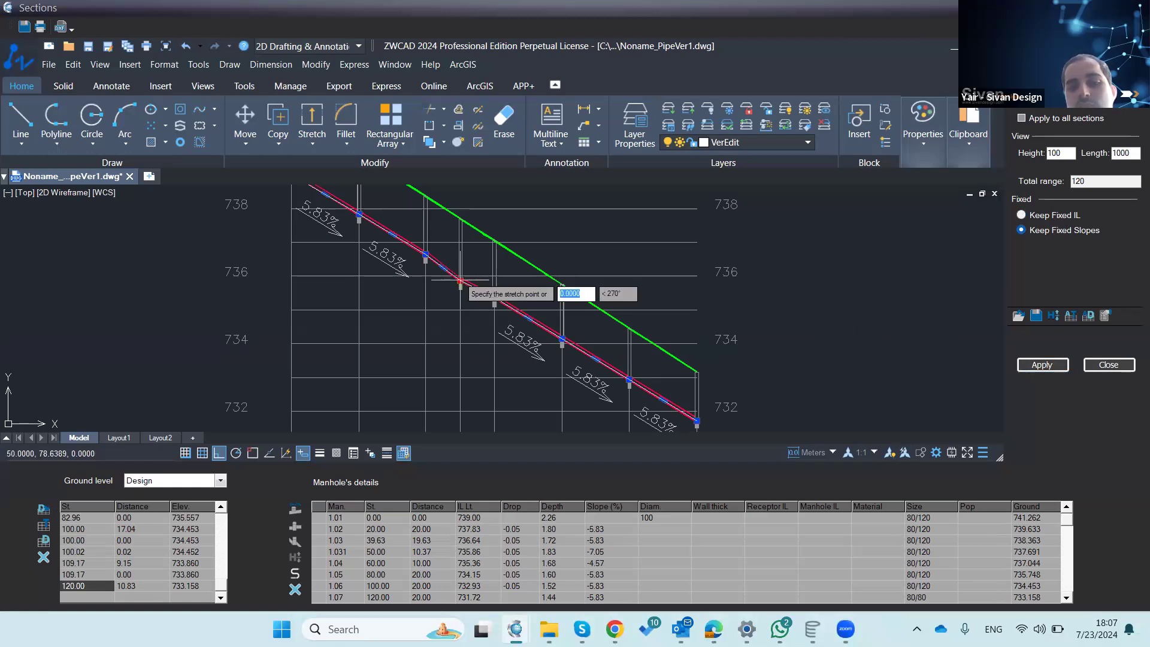
click(465, 325)
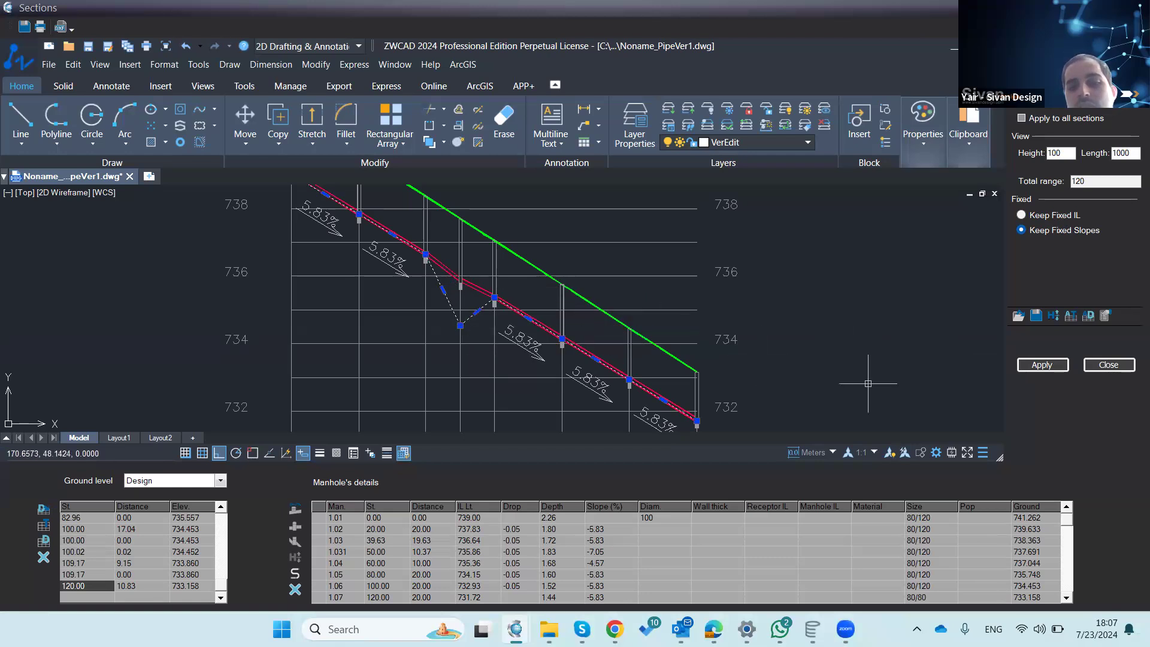
click(1038, 370)
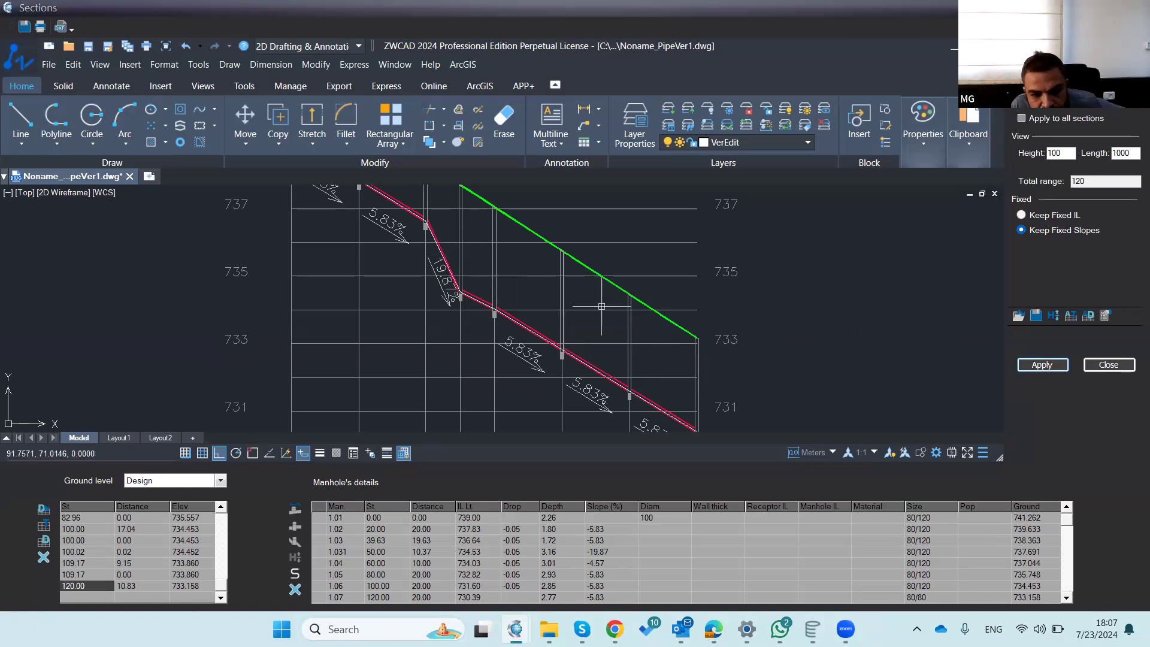
Step: Look over the whole pipe section, close the section editor and open the pipeline reports
scroll(600, 306, down, 4)
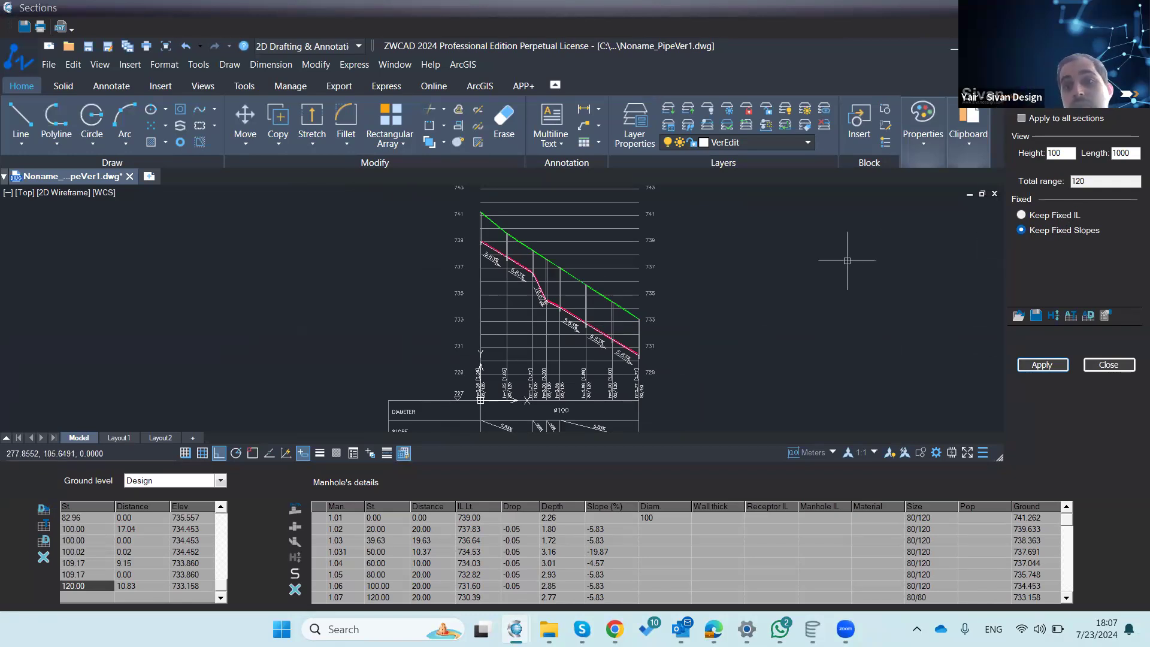
scroll(752, 312, down, 2)
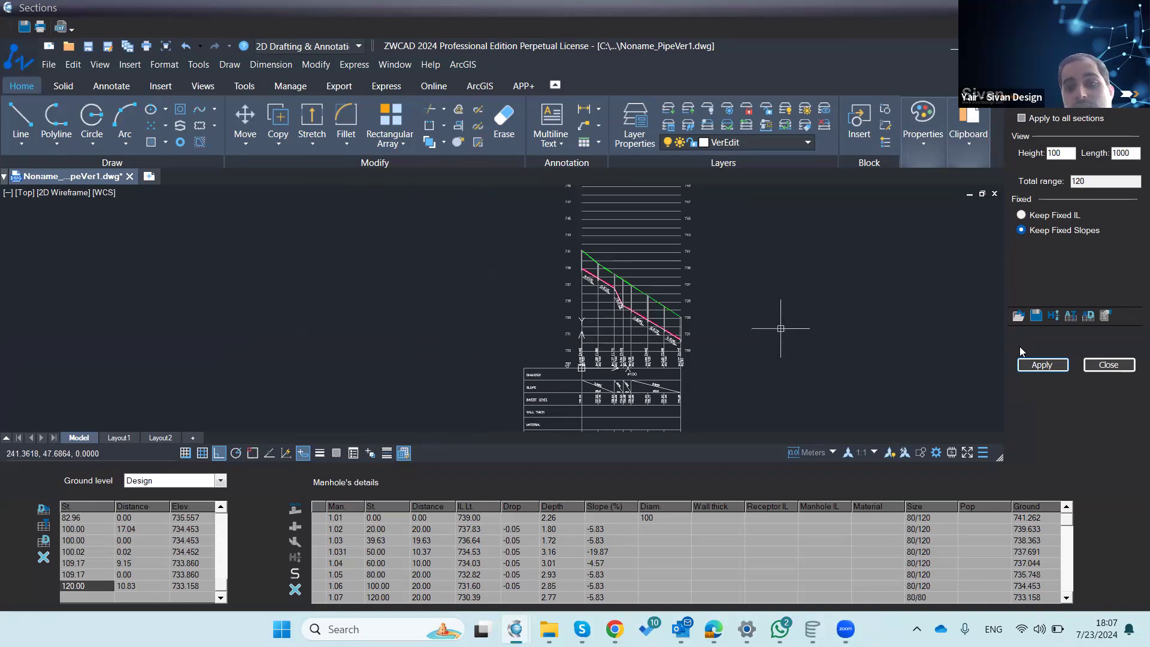
click(1108, 364)
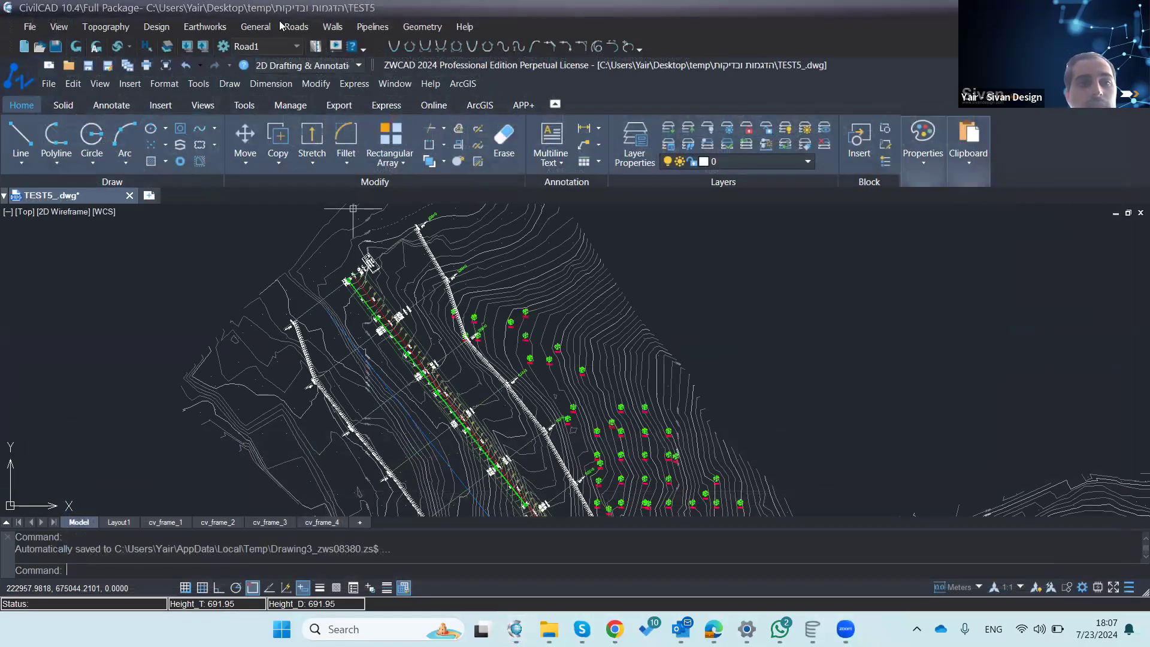
click(370, 27)
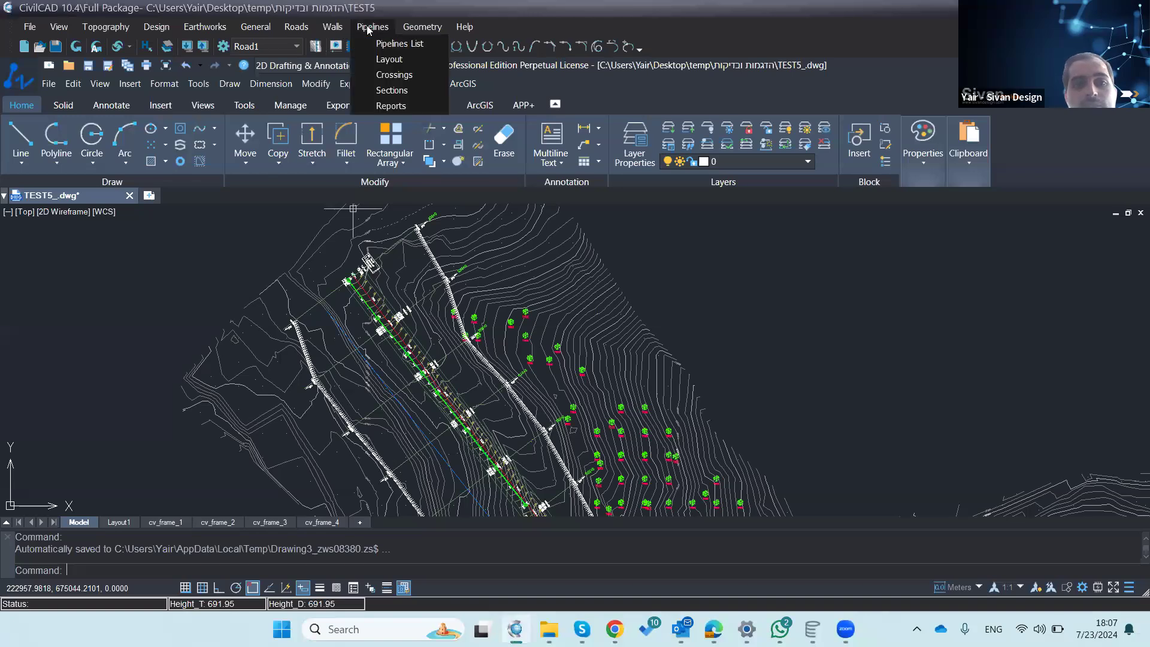
click(399, 106)
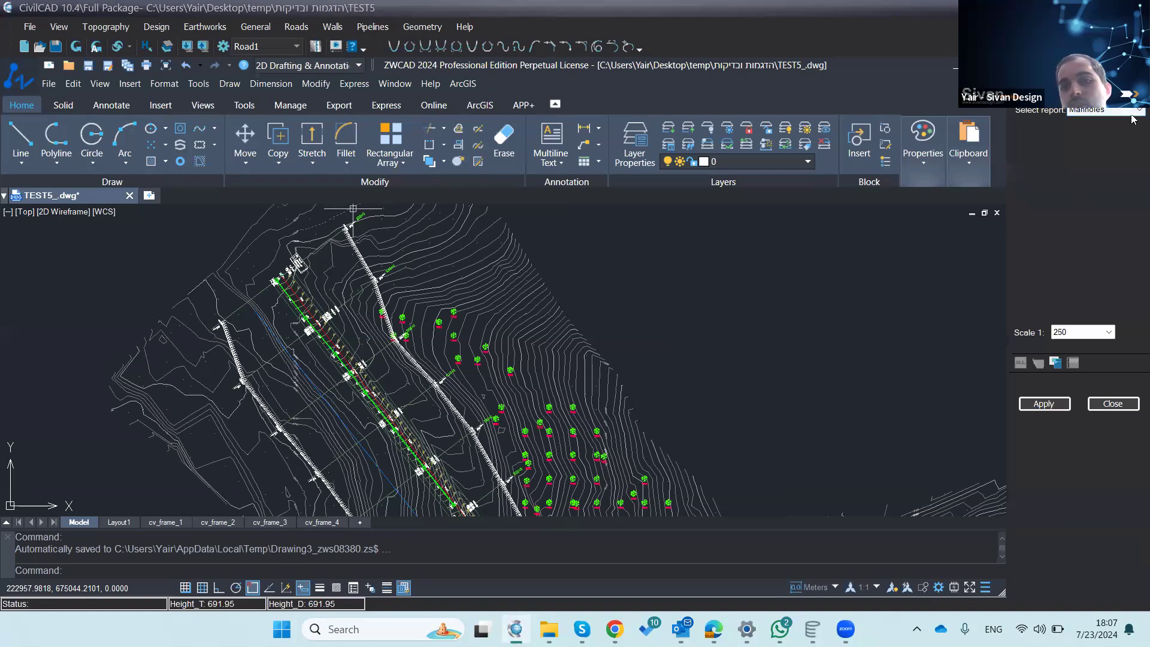
Step: Generate the Quantities report for drainage pipe 1
click(1105, 110)
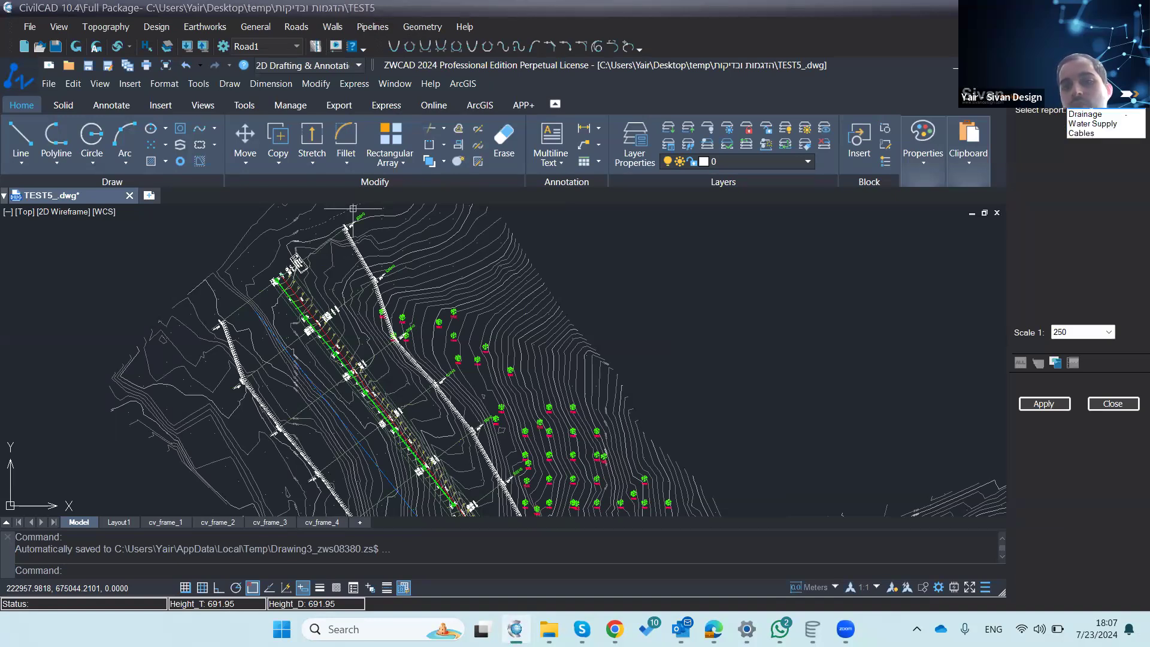
click(1126, 114)
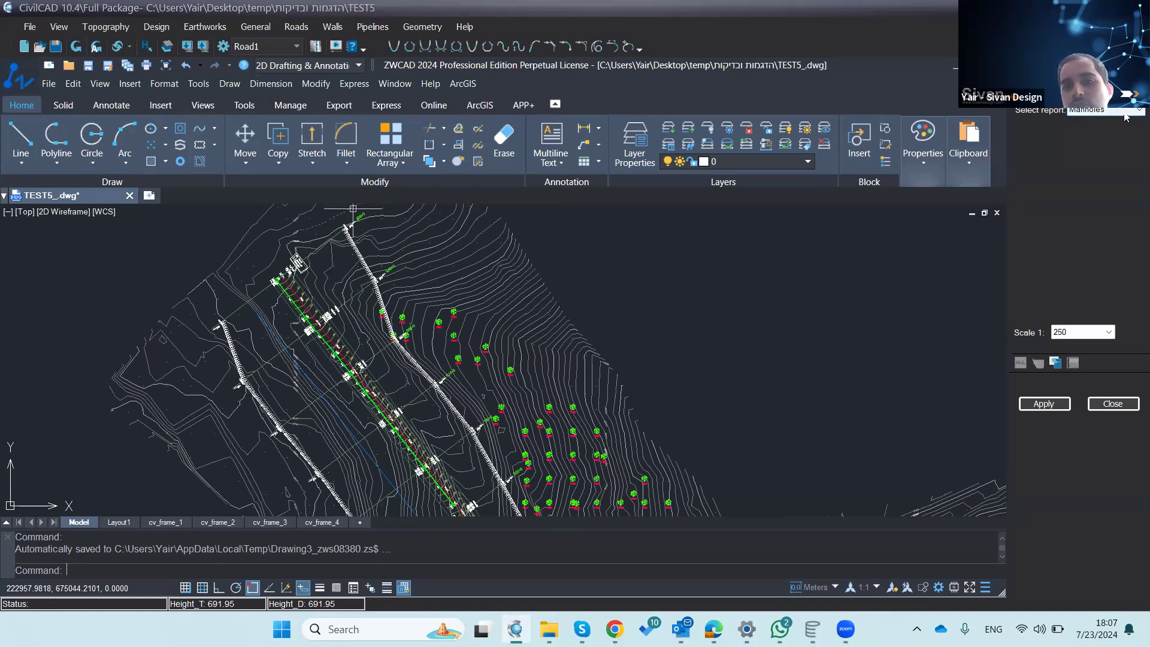
click(1119, 109)
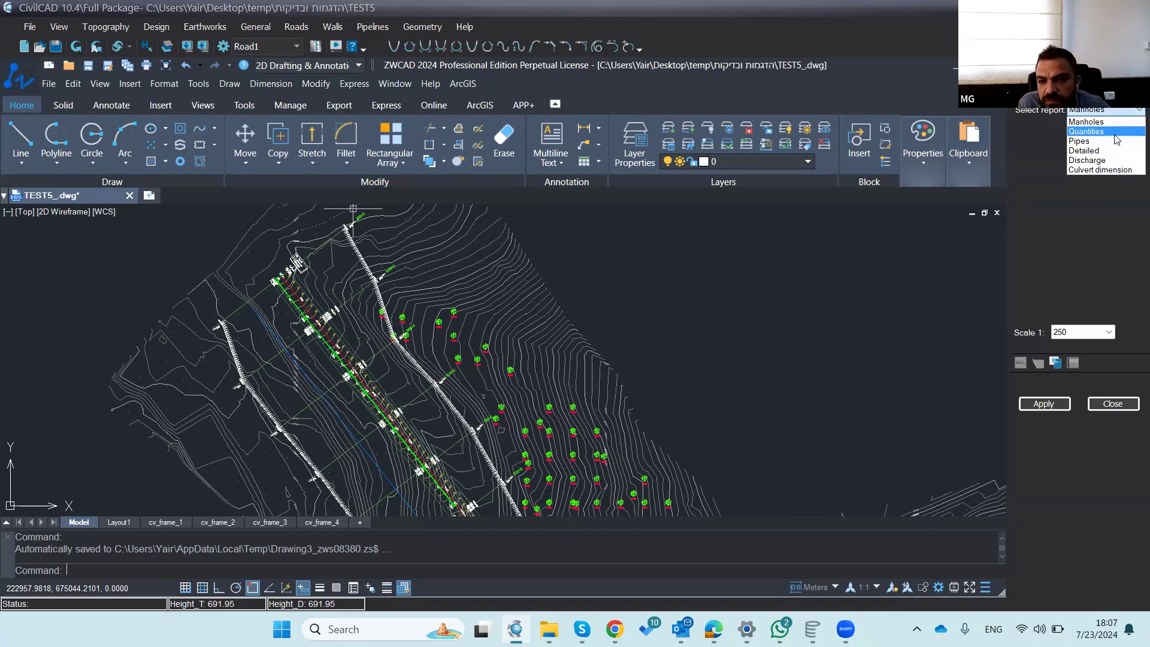
click(1116, 132)
click(1019, 141)
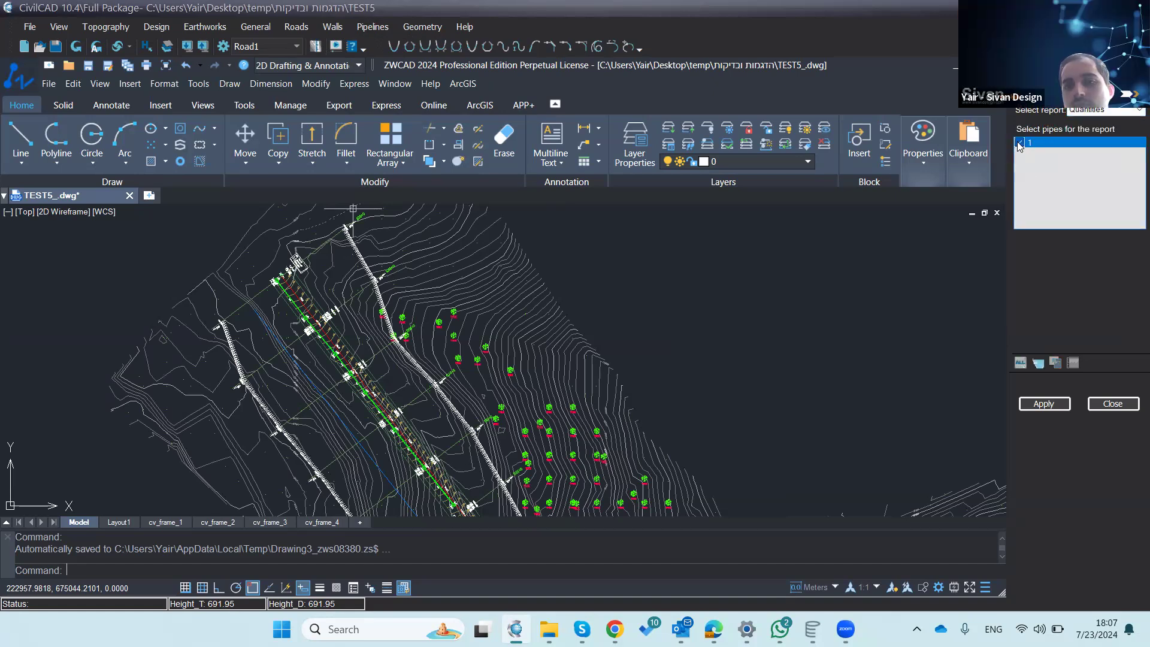
click(1052, 412)
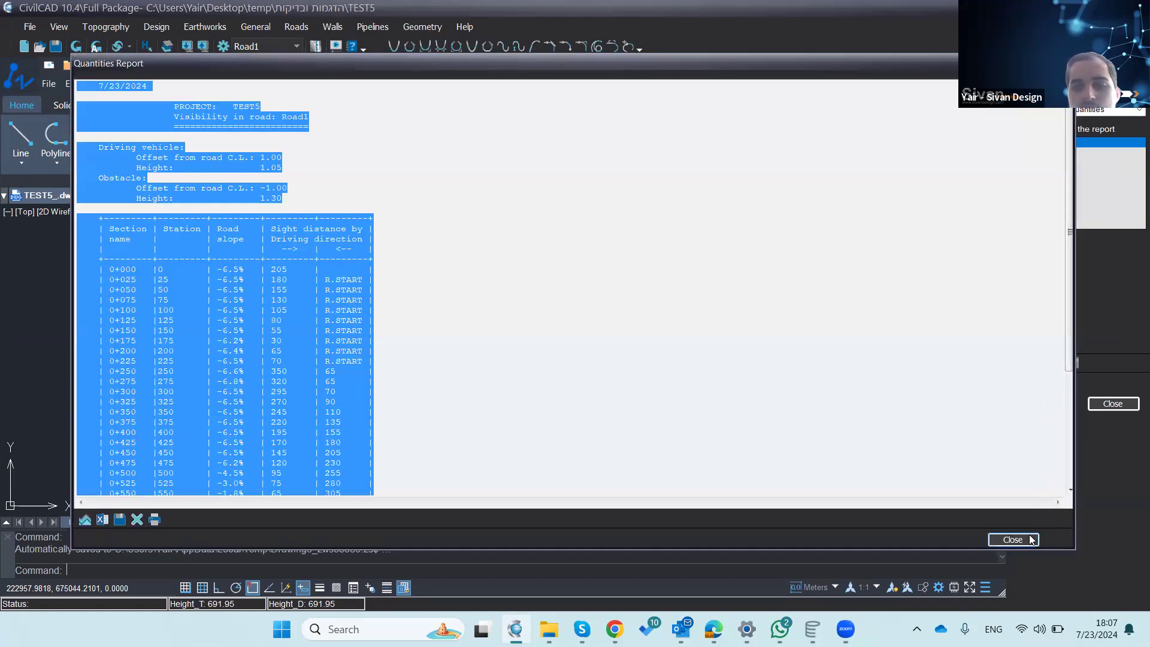
Step: Regenerate the Quantities report and examine the pipe lengths and manhole counts by depth range
click(1029, 535)
click(1046, 404)
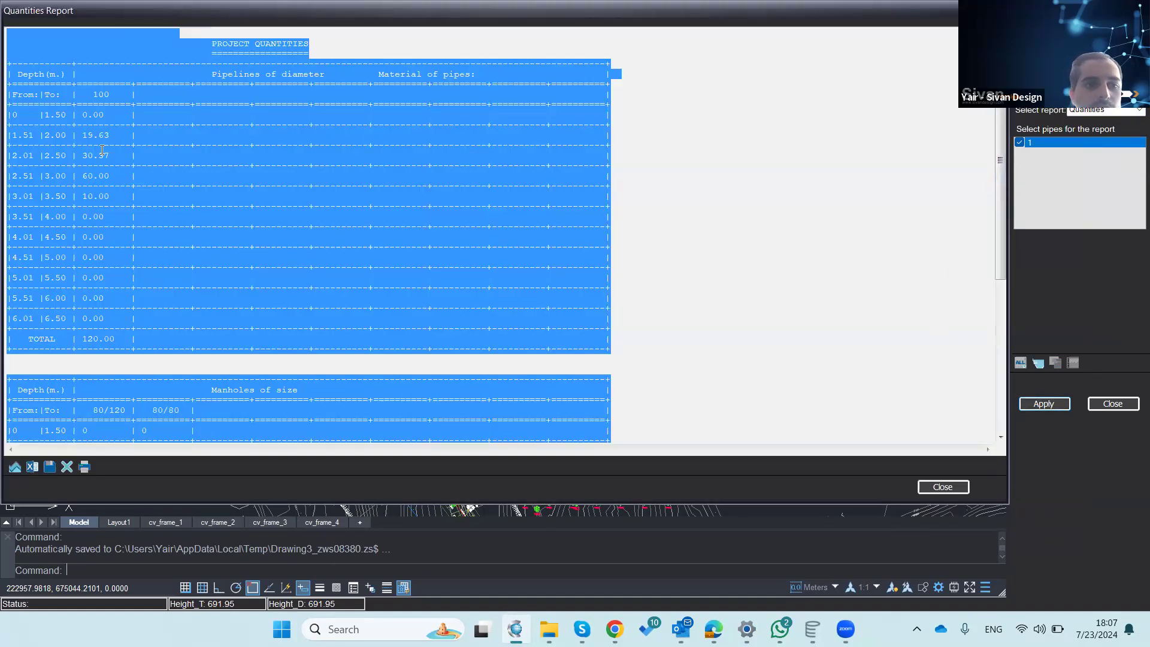
drag(998, 238, 998, 435)
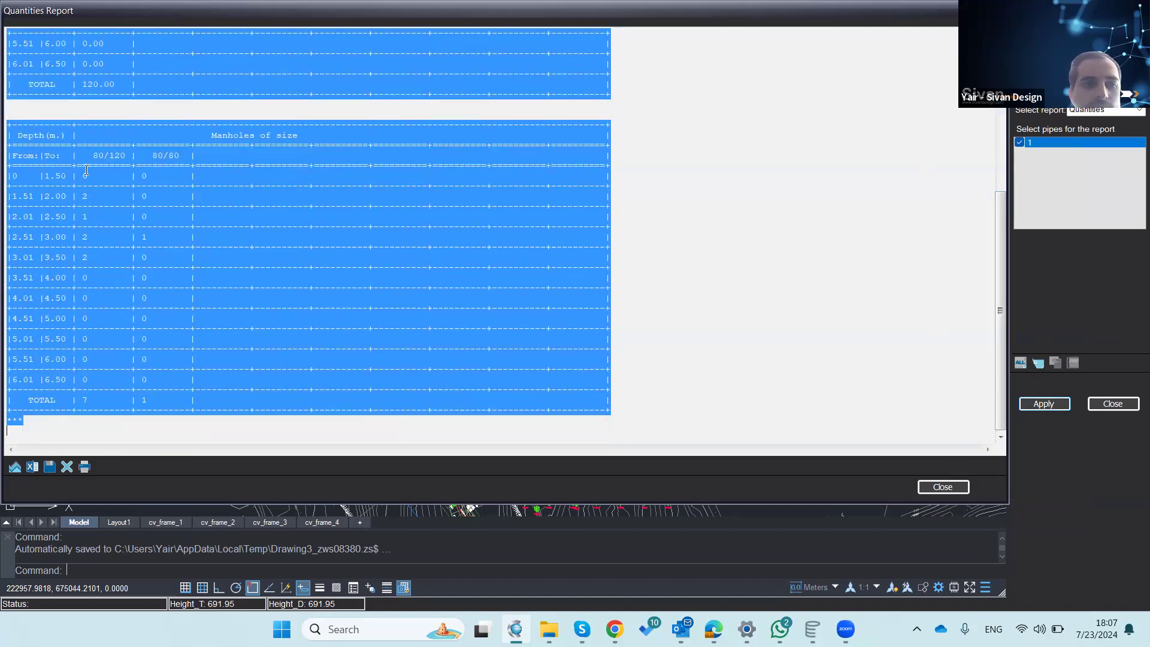
click(960, 491)
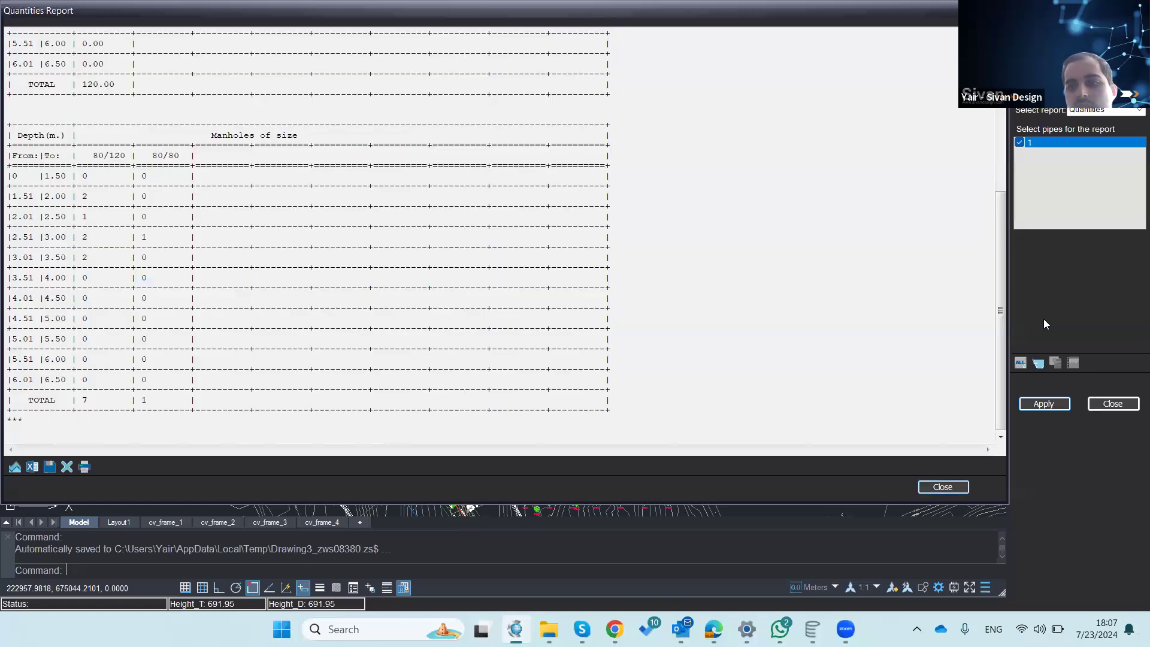
Step: Generate the Detailed report for pipe 1 and examine its manhole data, ground levels and manhole coordinates
click(1104, 112)
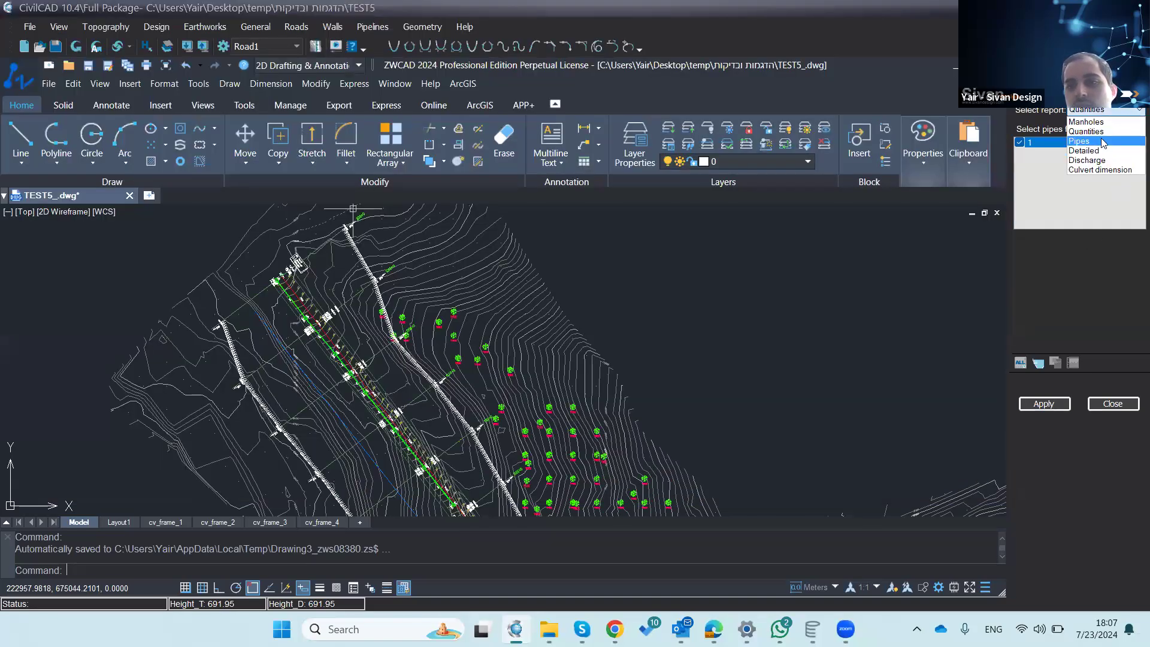
click(1102, 151)
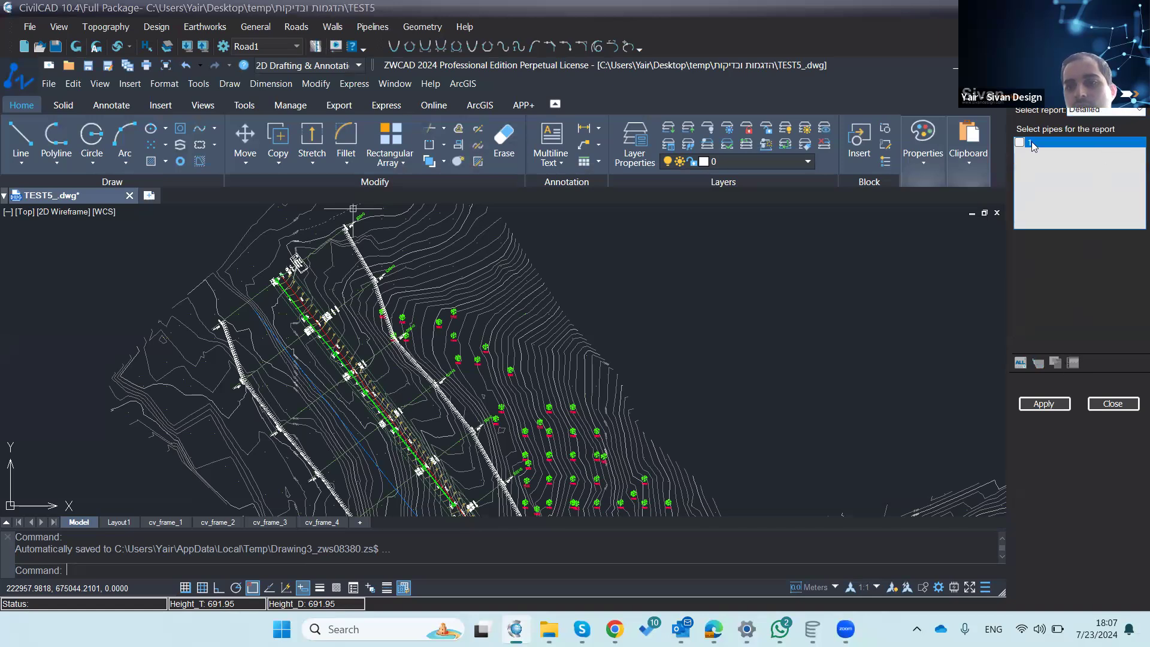
click(1019, 143)
click(1031, 405)
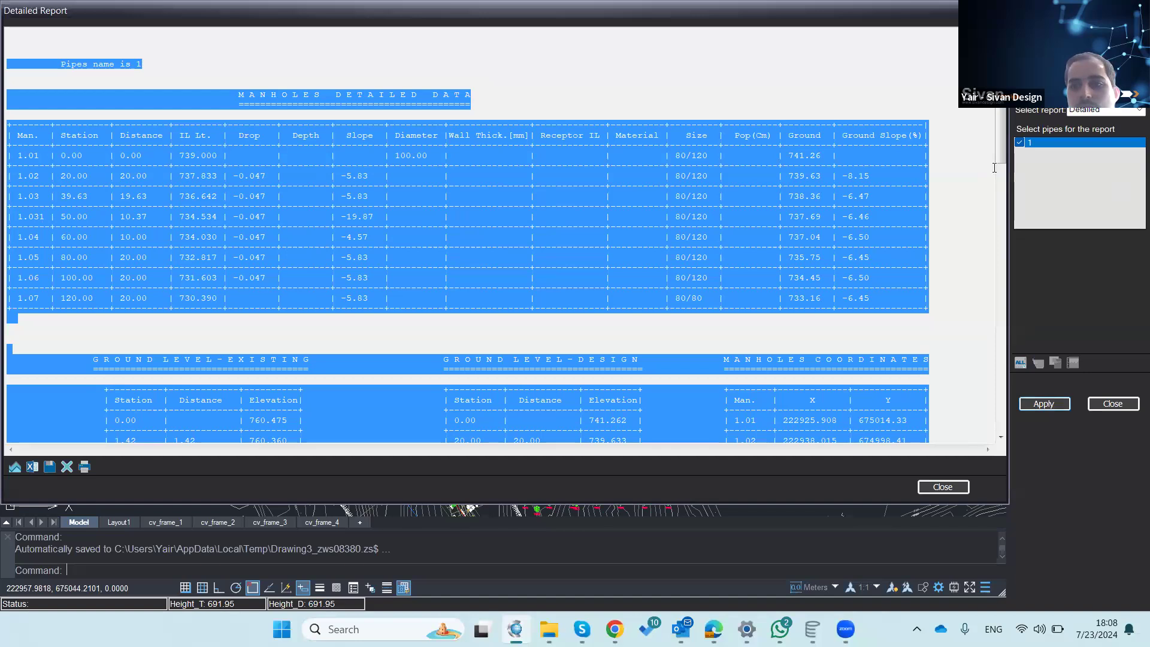
drag(997, 161, 1007, 406)
click(943, 487)
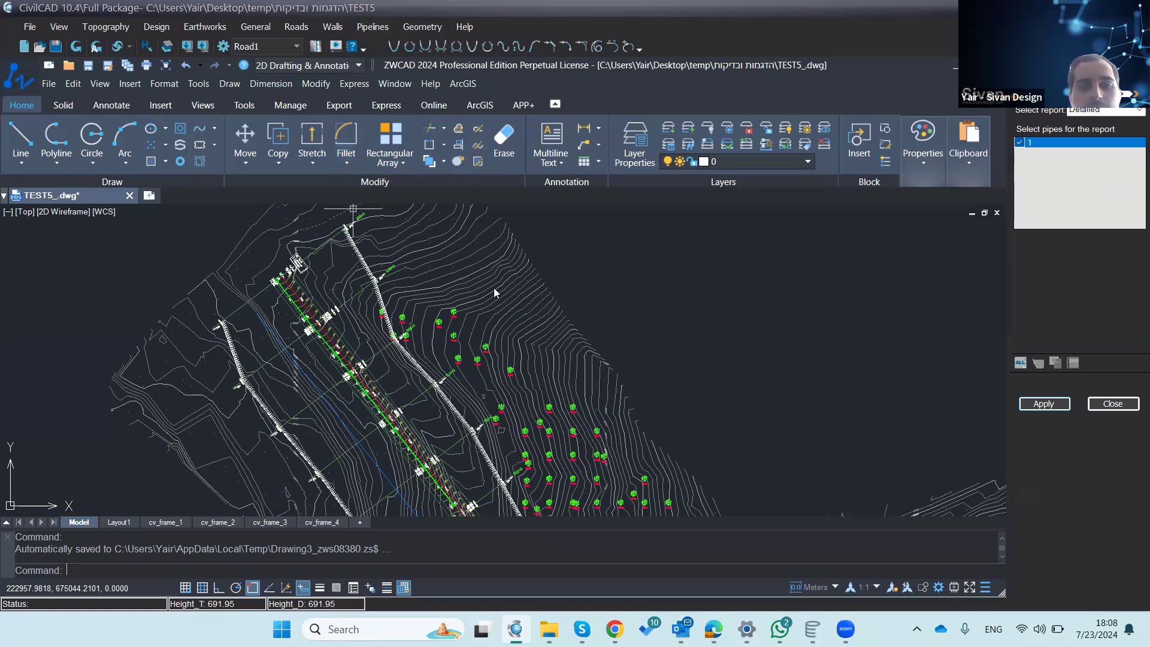
Step: Create a new drawing layer named ELEC
click(635, 158)
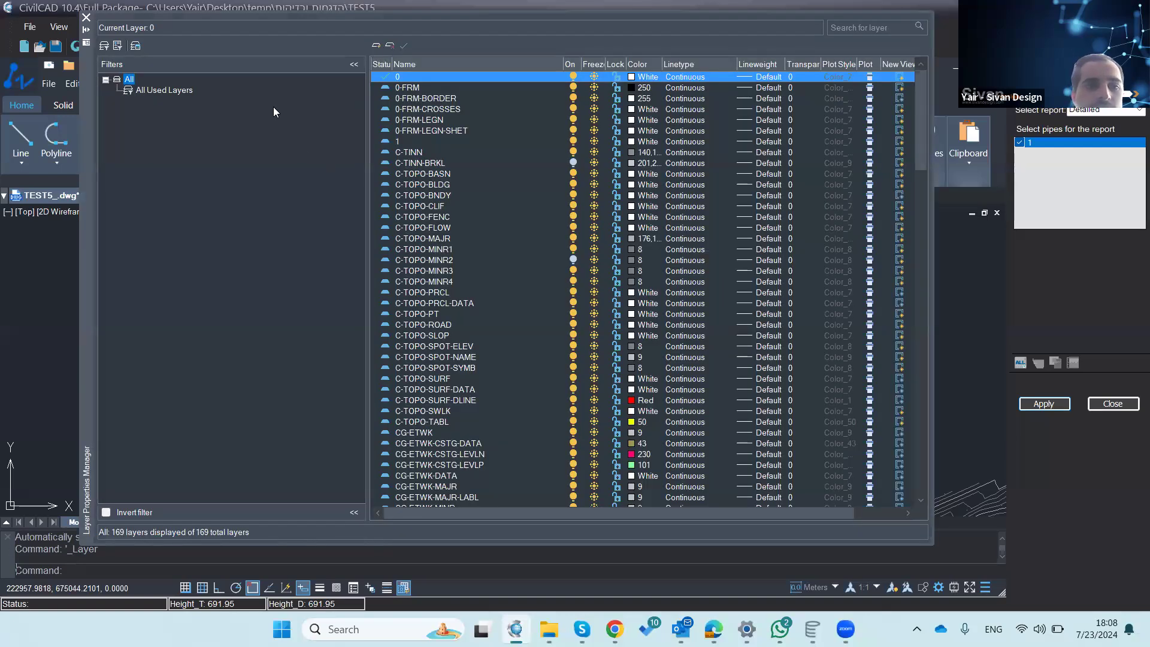
click(376, 45)
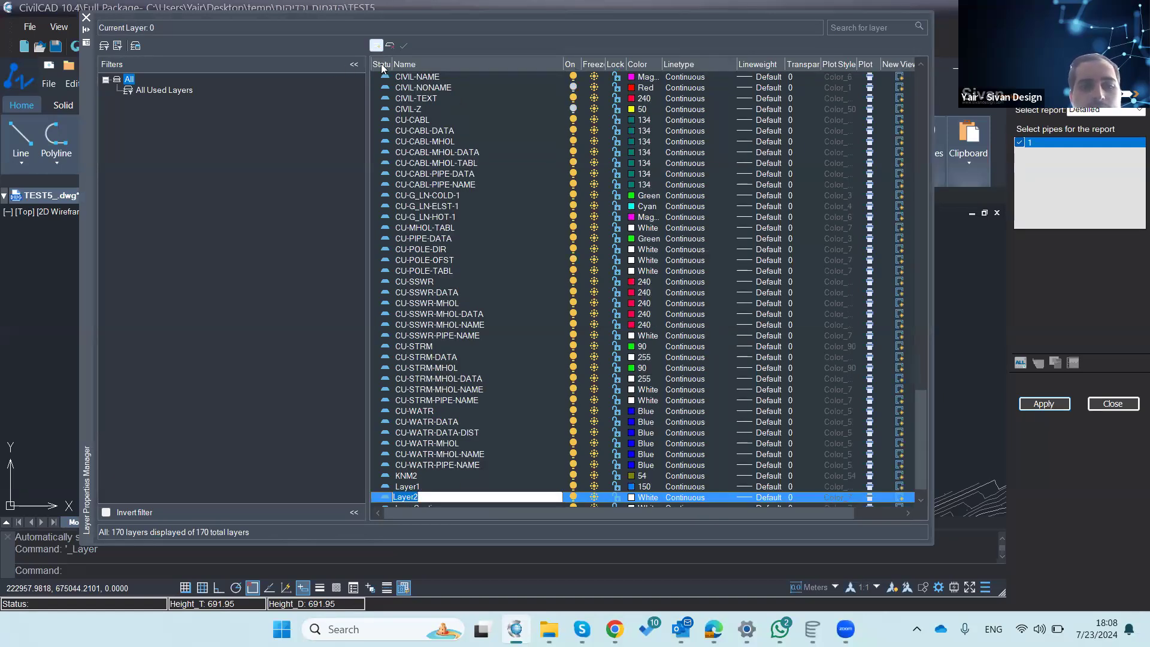
text(EL)
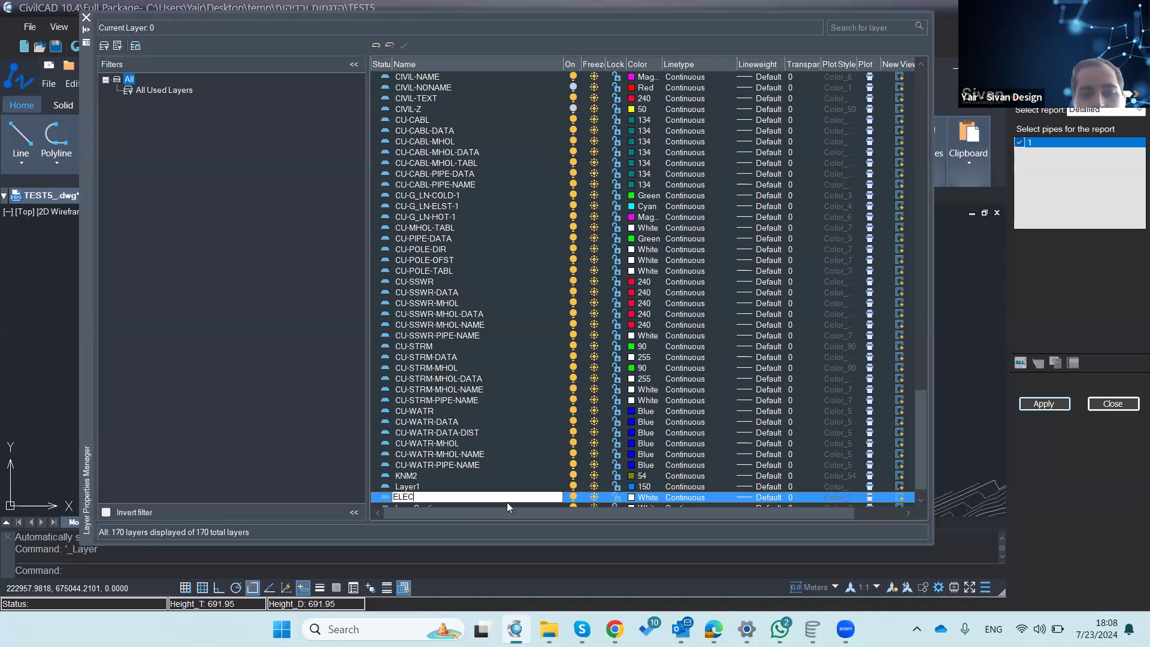
text(EC)
click(617, 497)
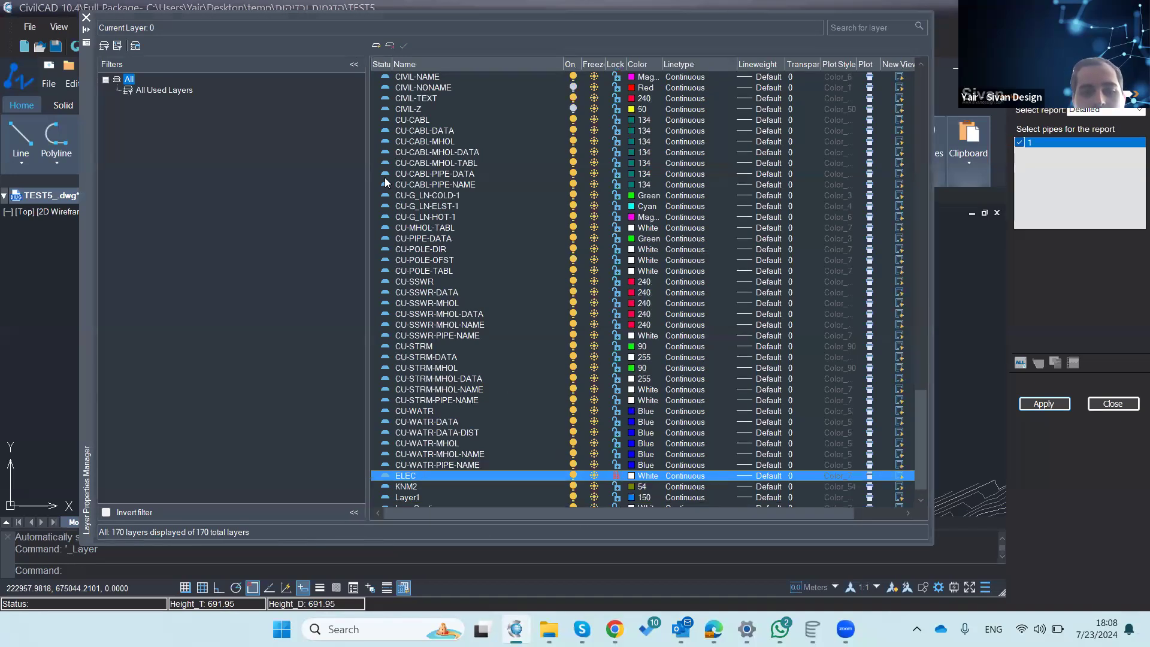
Step: Create a second new layer named GAS and set its color to index color 51
click(376, 46)
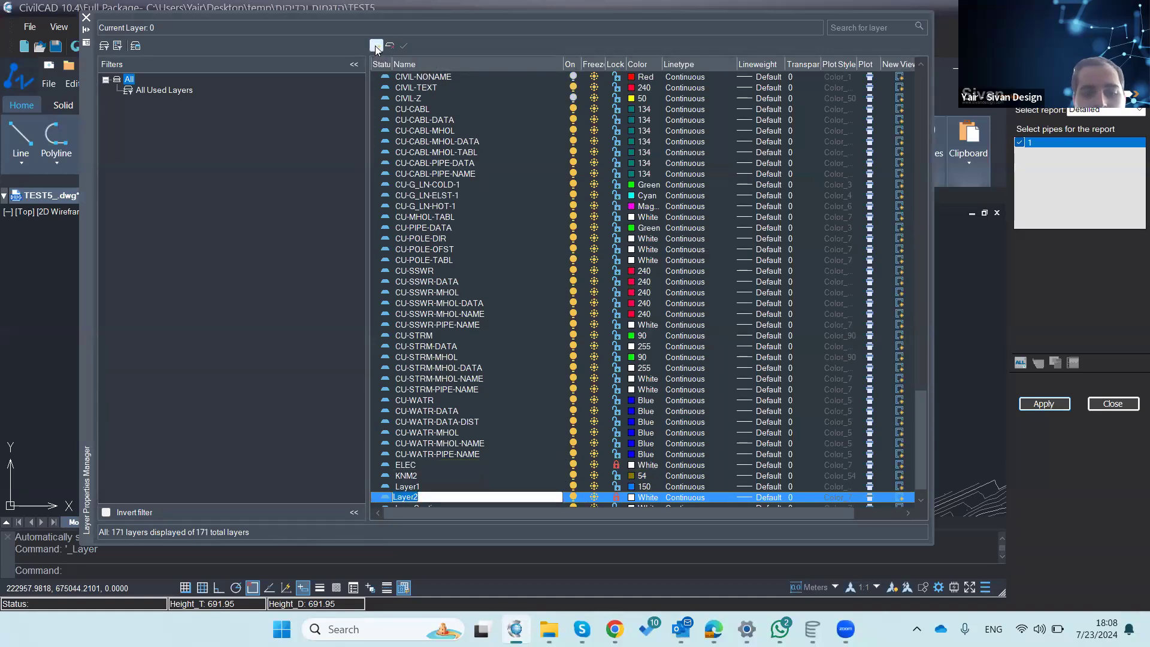
text(G)
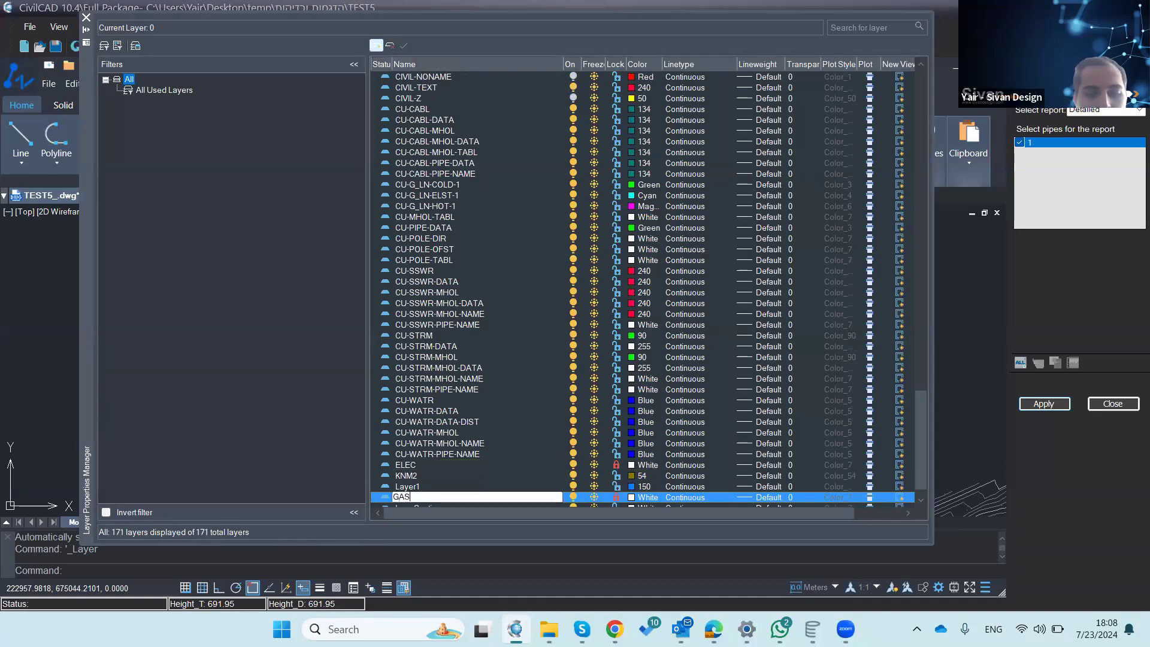
text(AS)
key(Return)
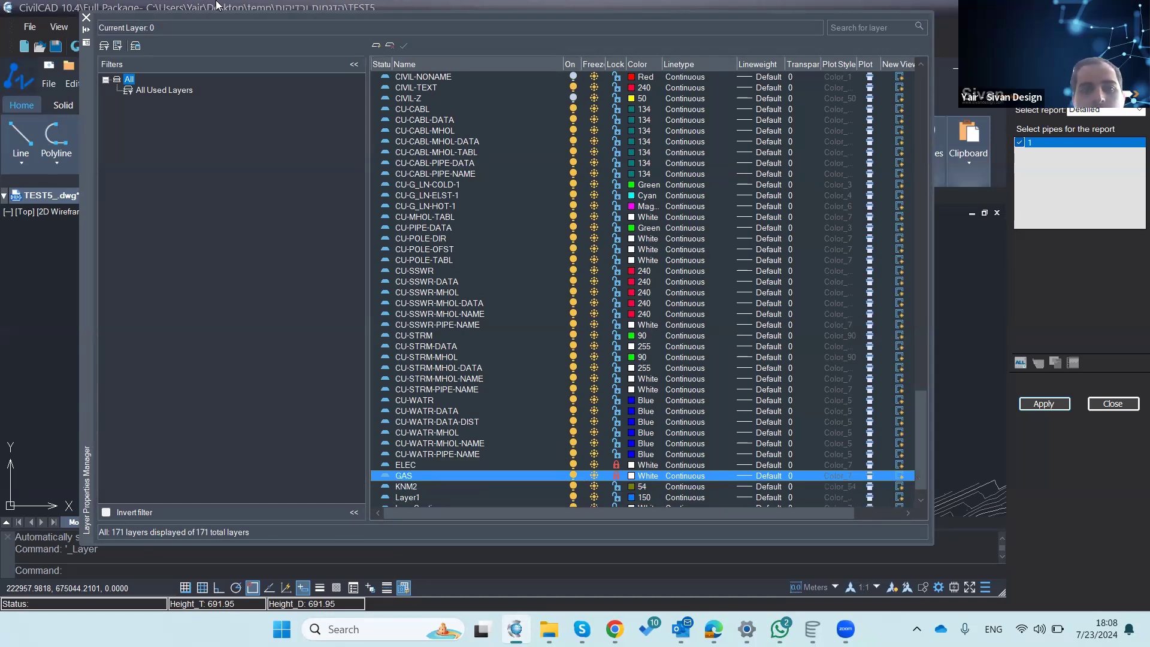
click(633, 476)
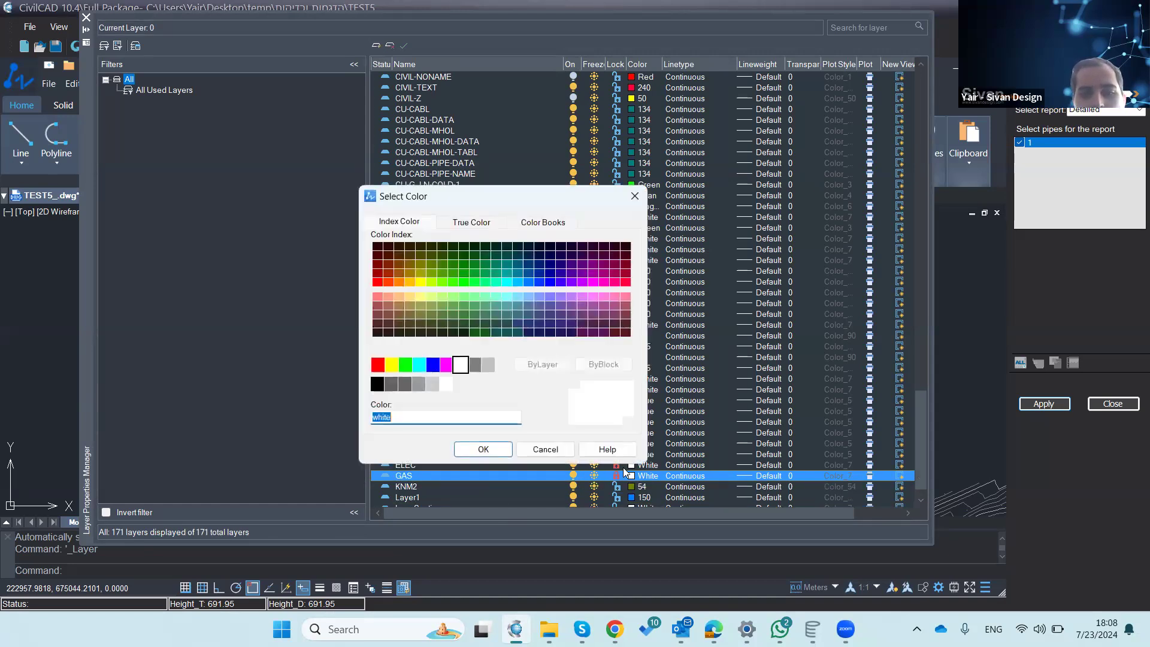
click(416, 297)
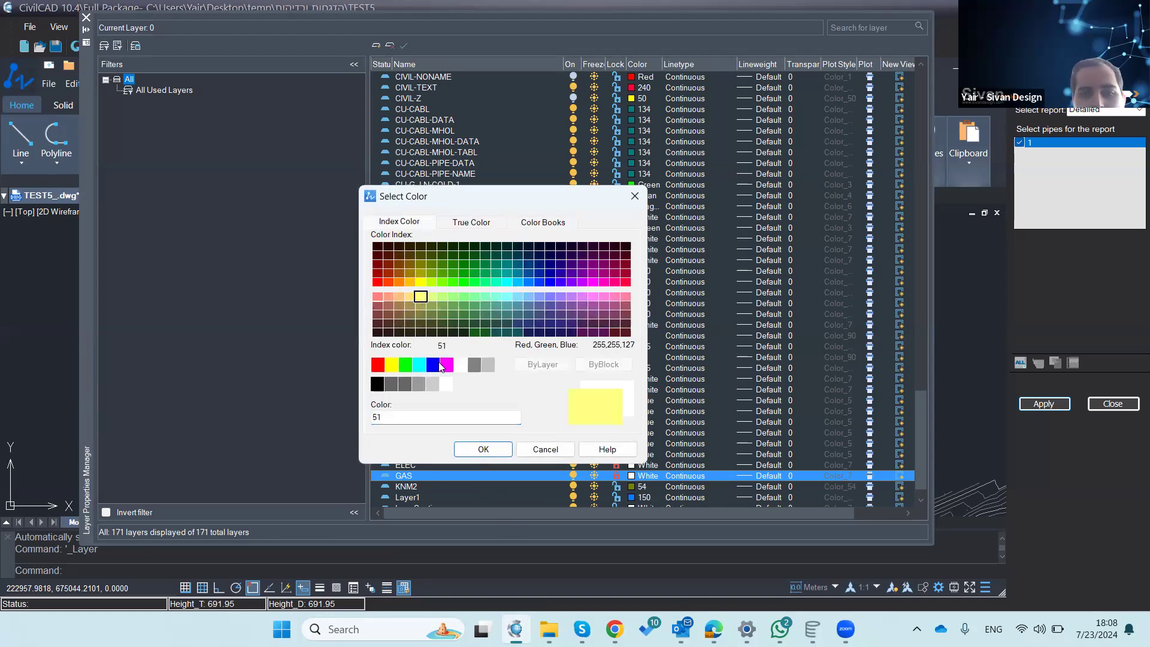
click(483, 449)
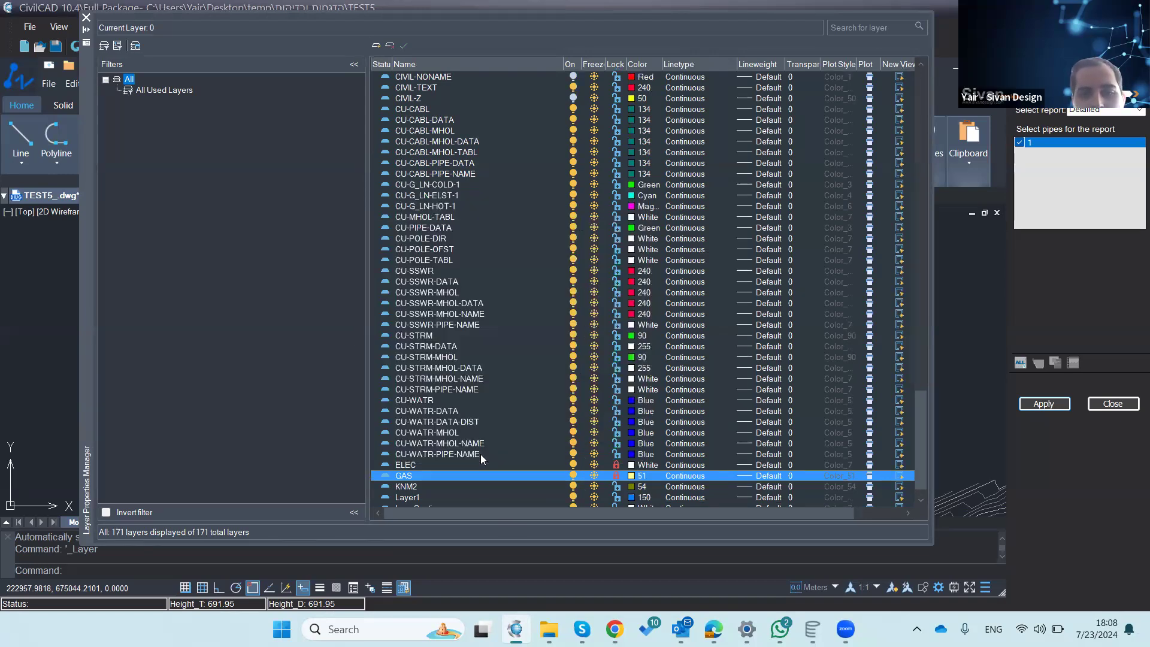
Step: Unlock the ELEC layer, set its color to index color 30 and make it the current layer
click(617, 465)
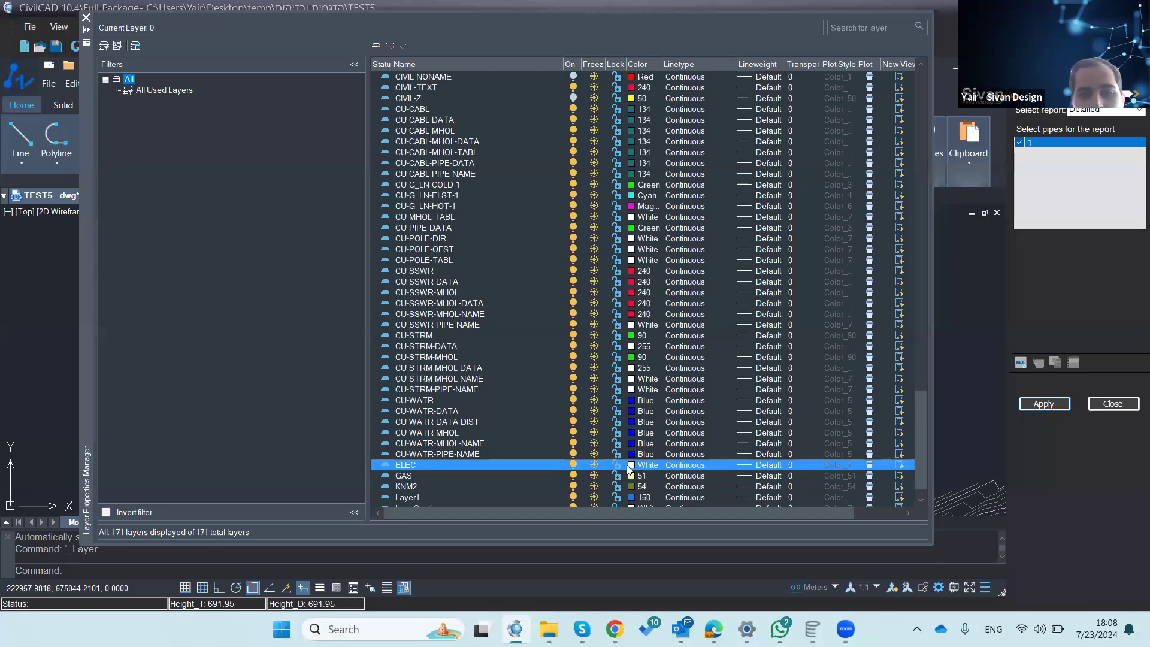
click(632, 466)
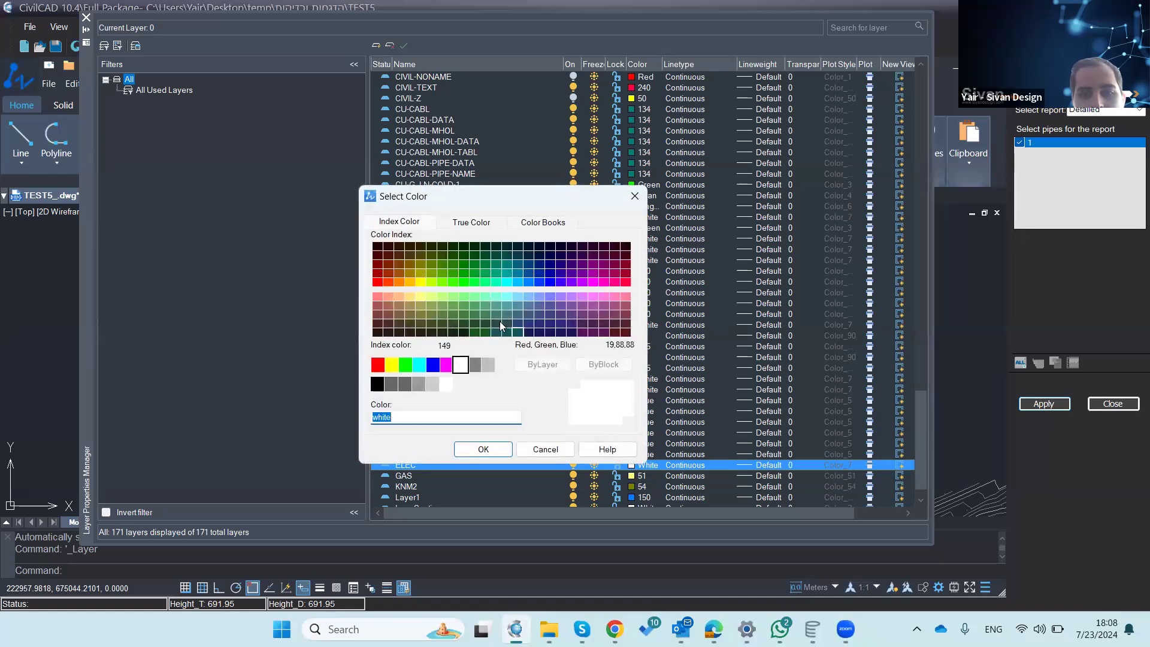
click(399, 281)
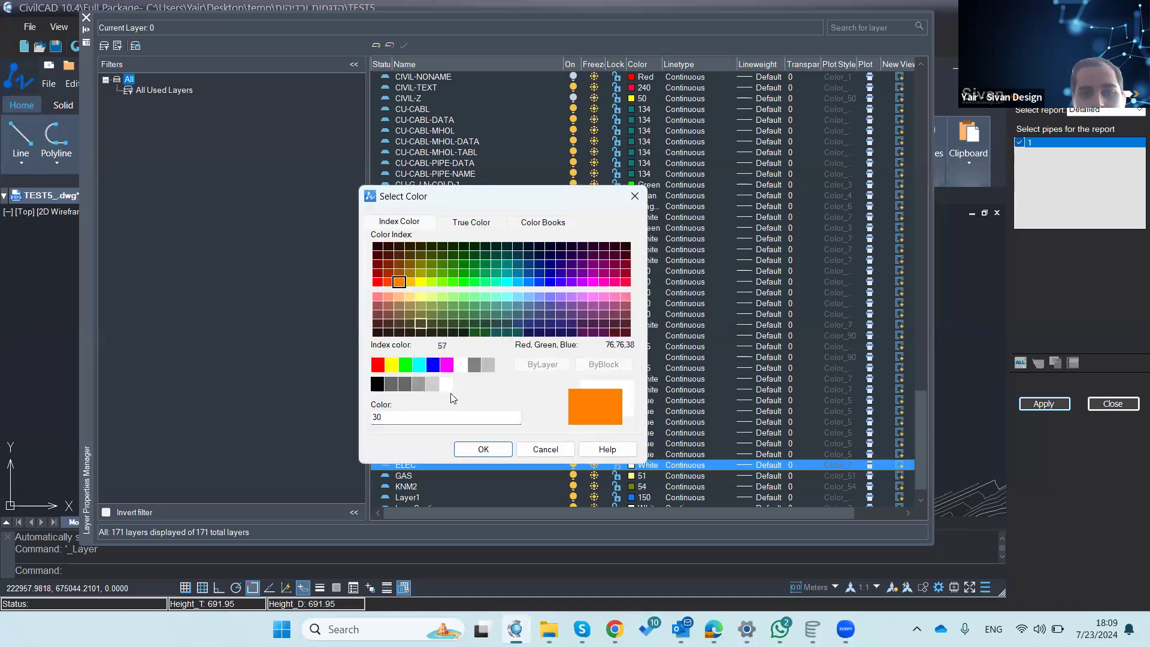
click(472, 450)
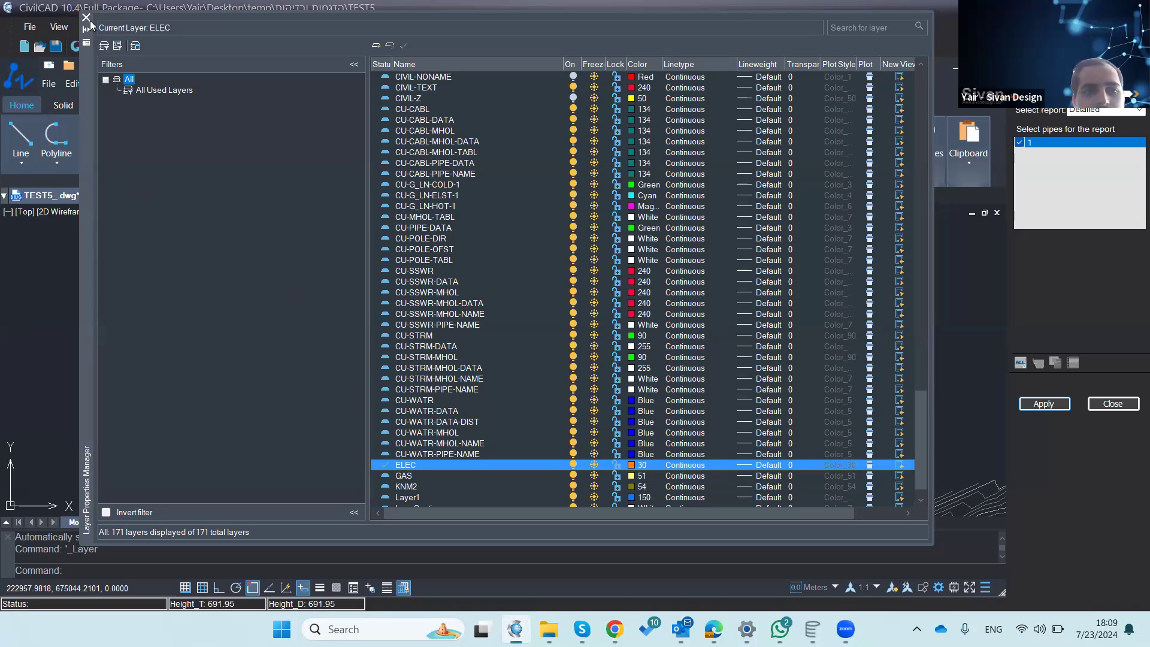
click(87, 19)
Step: Draw three separate polylines on the ELEC layer, each crossing the drainage pipeline near its upper end
click(53, 141)
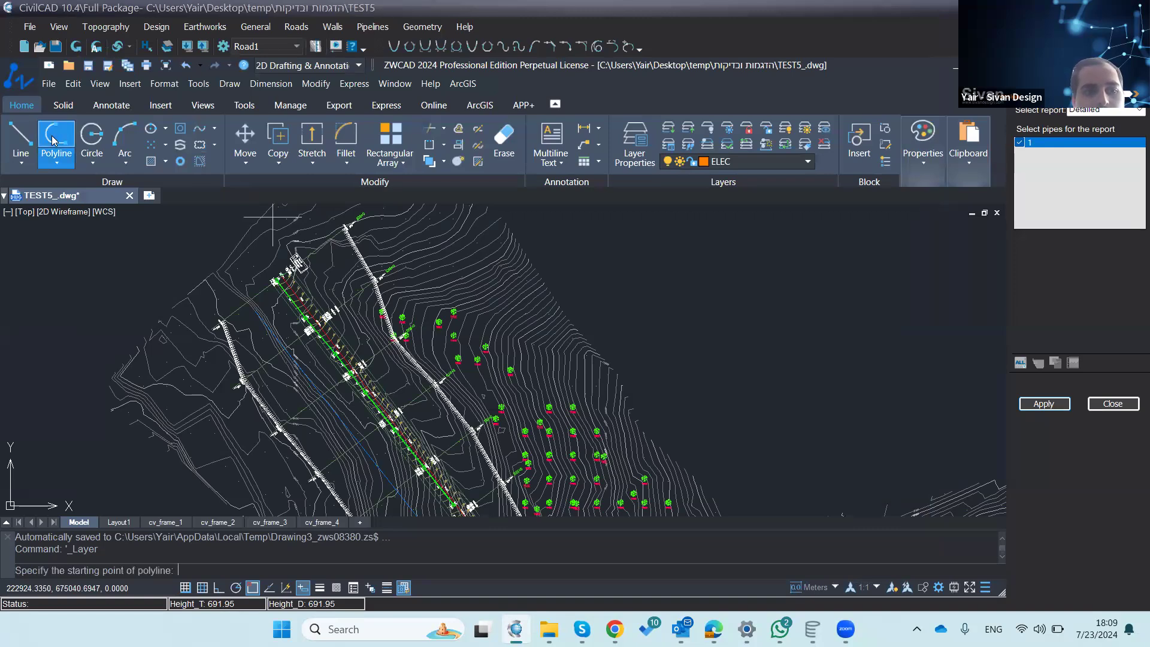
click(275, 312)
click(335, 285)
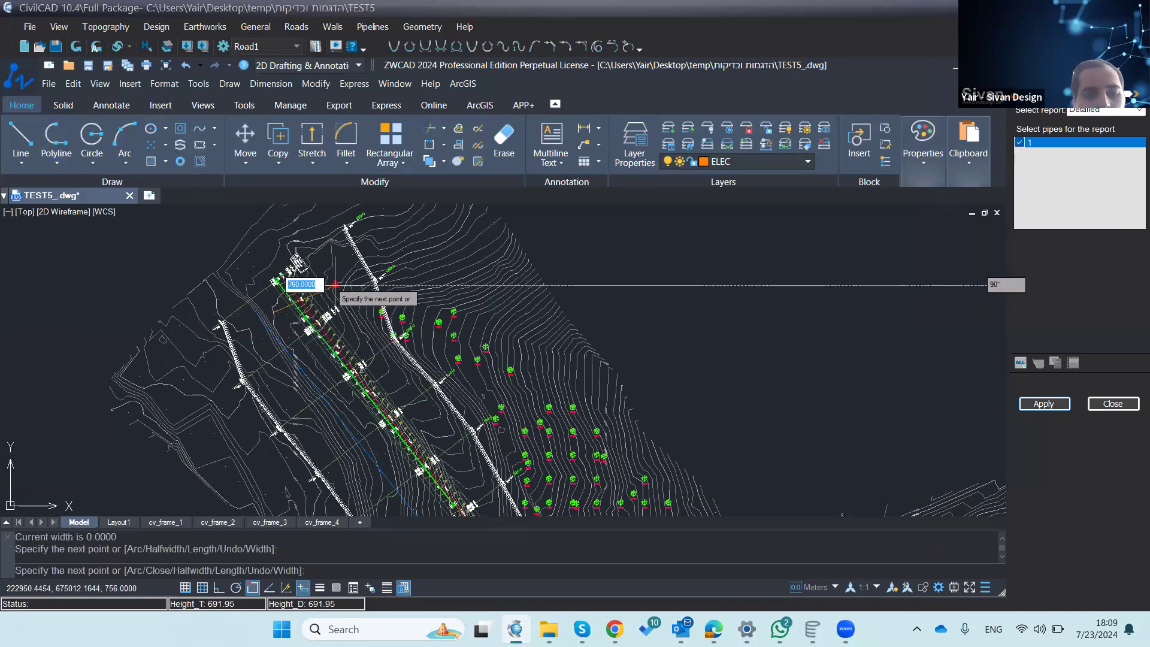
key(Escape)
click(58, 143)
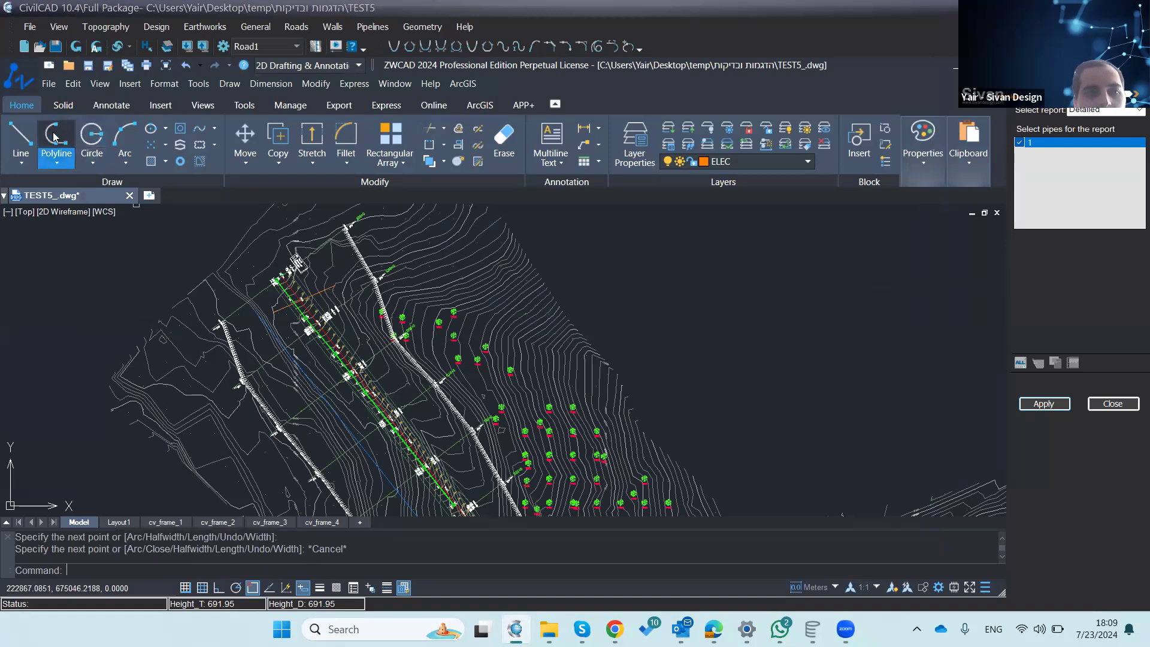
click(290, 333)
click(351, 326)
key(Escape)
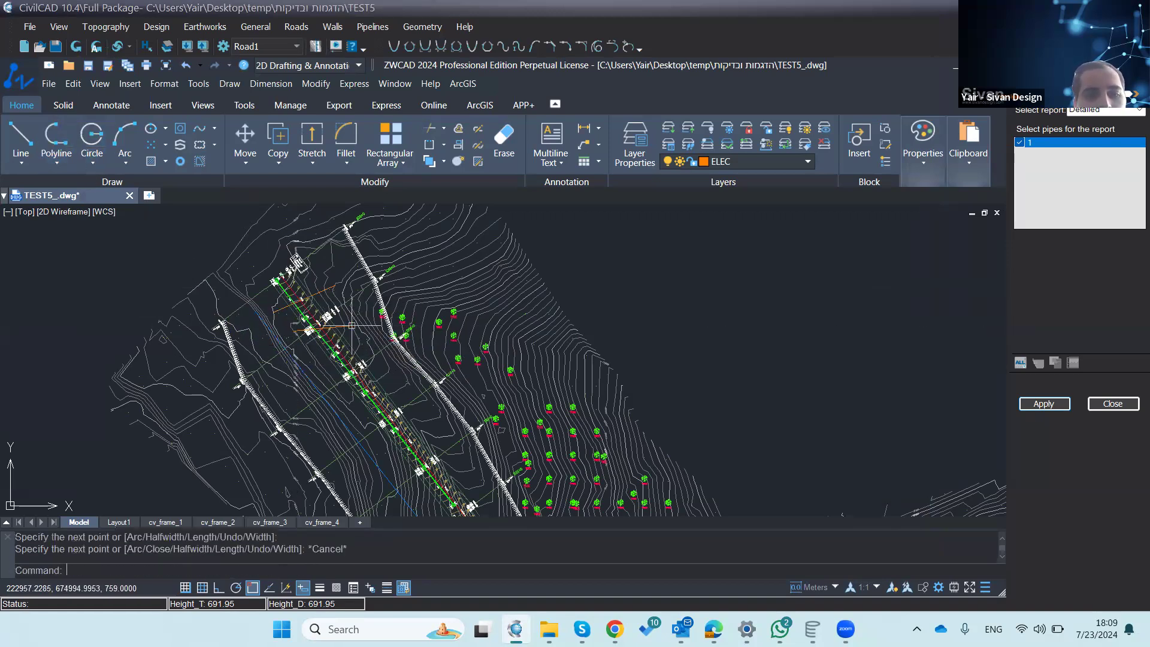
click(56, 143)
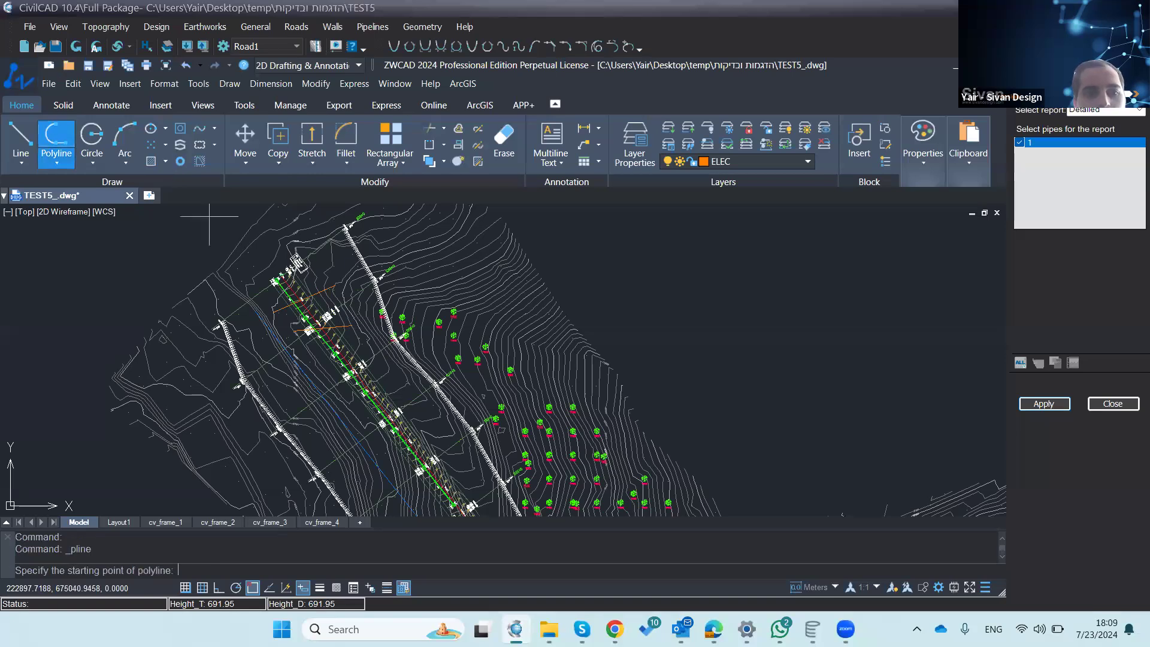
click(324, 370)
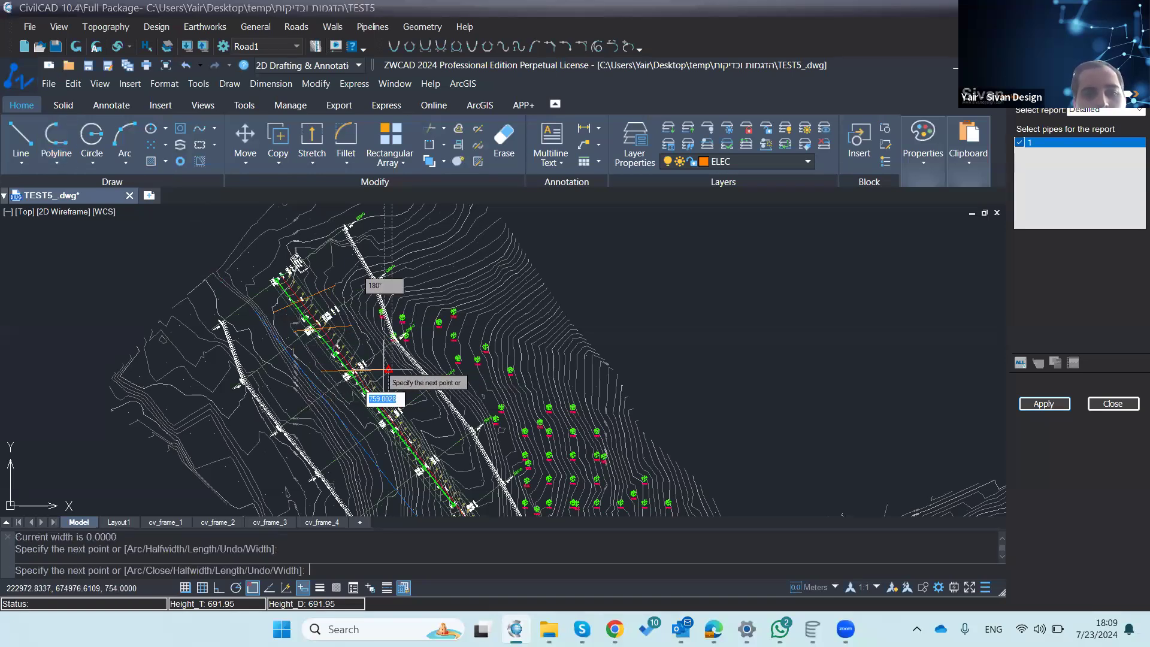
key(Escape)
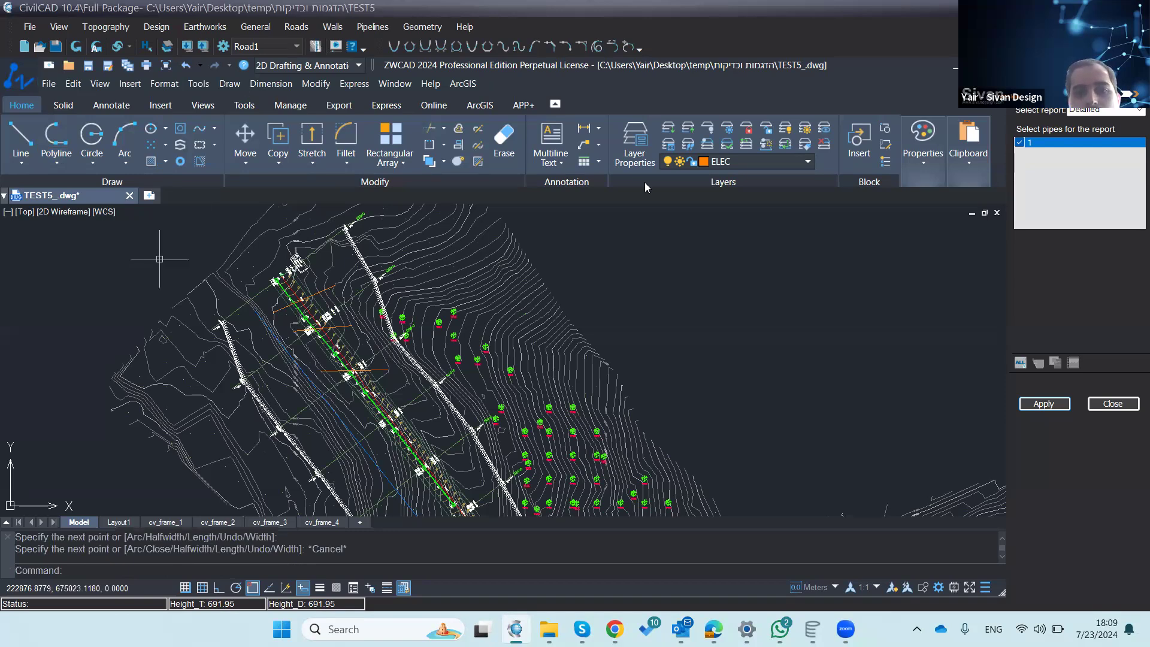
Step: Make GAS the current layer and draw a polyline across the drainage pipeline between the lower two ELEC lines
click(635, 142)
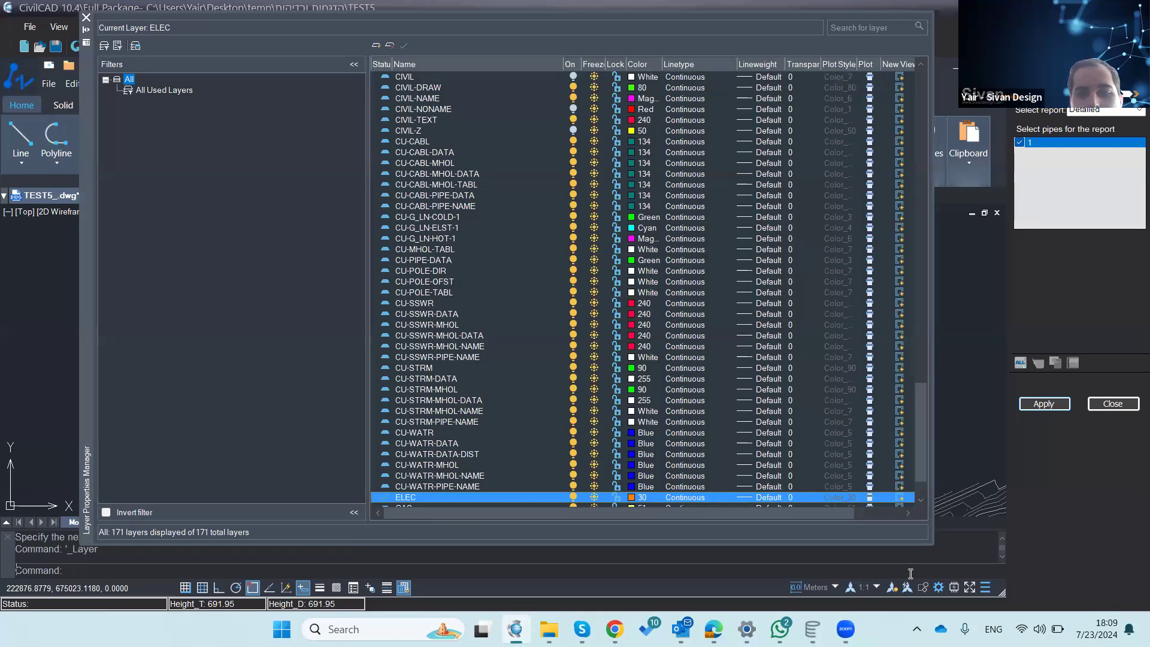
click(921, 503)
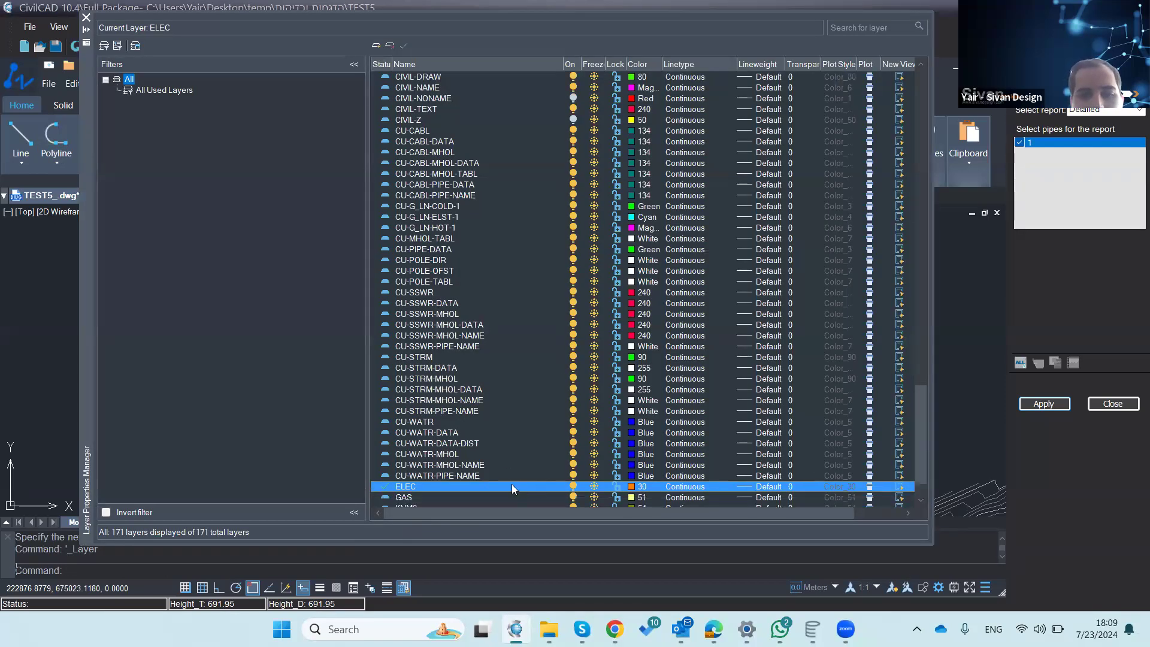
double_click(389, 498)
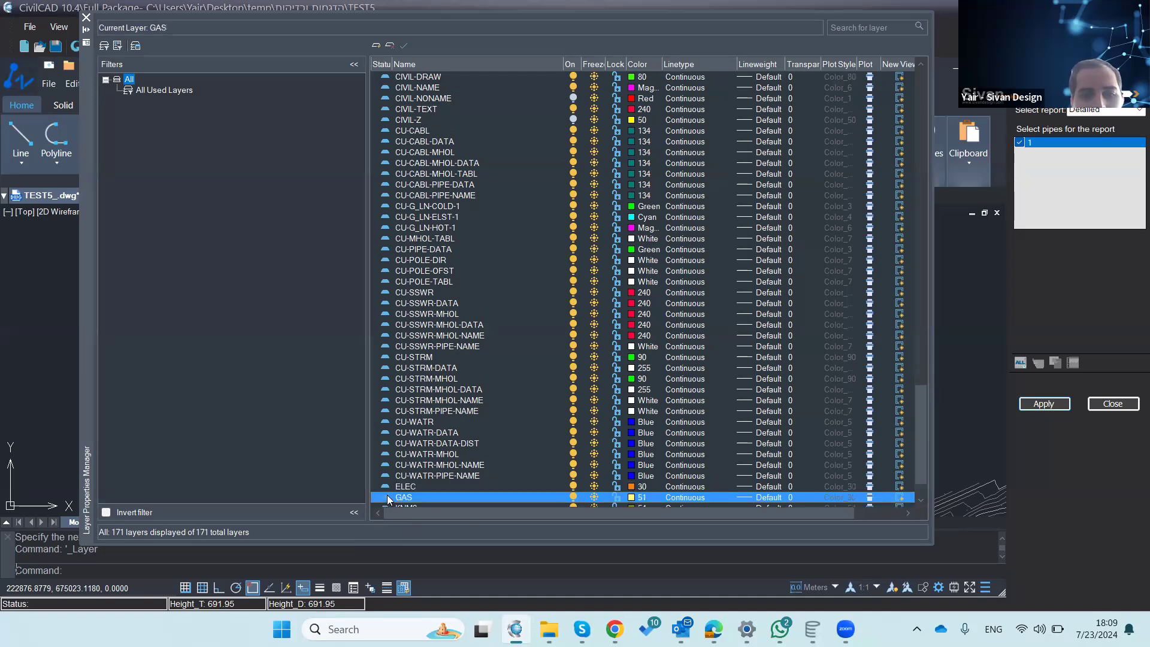
click(86, 20)
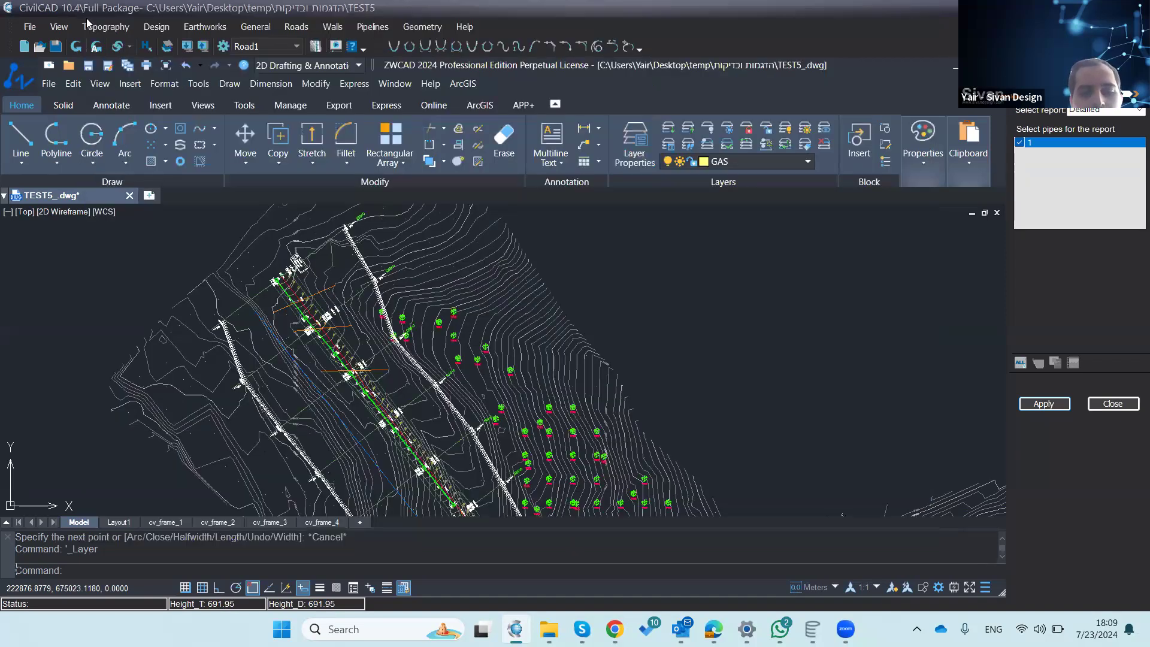
click(56, 141)
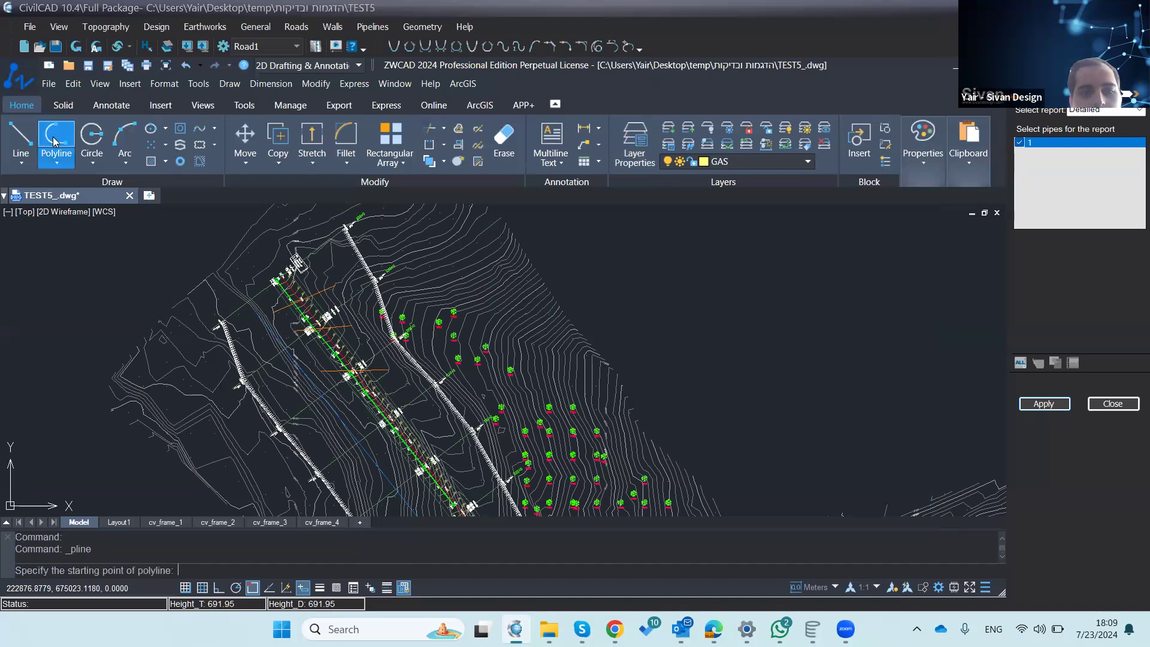
click(296, 358)
click(389, 349)
key(Escape)
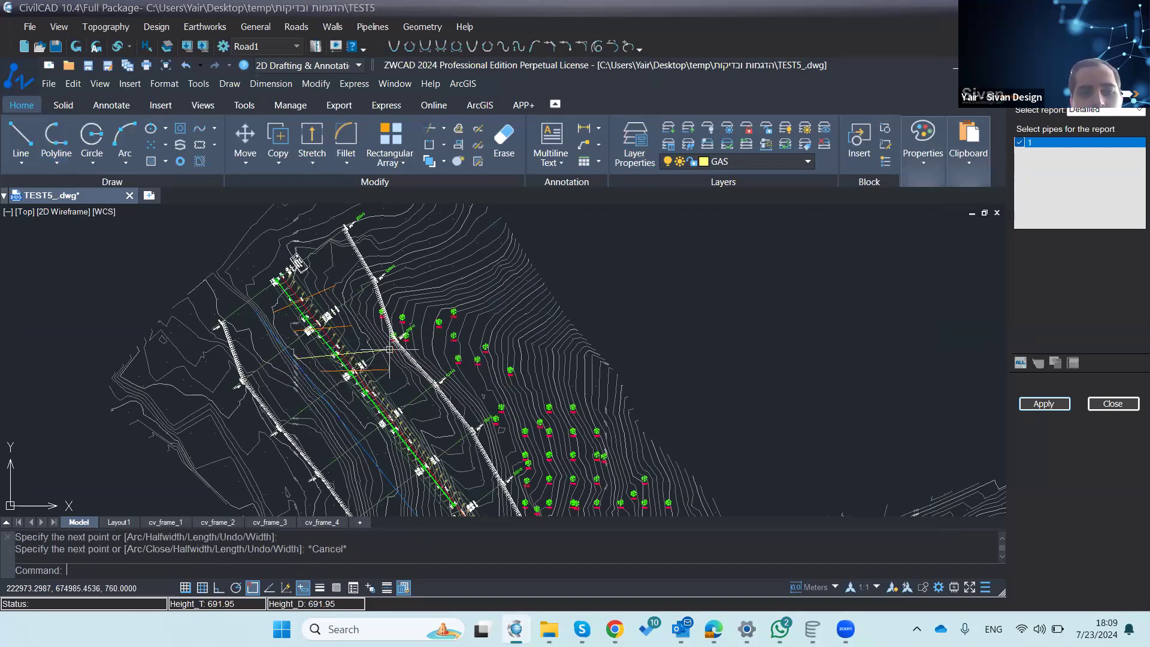
Step: Add the GAS polyline to the pipeline's crossings by selecting it in the drawing
click(366, 28)
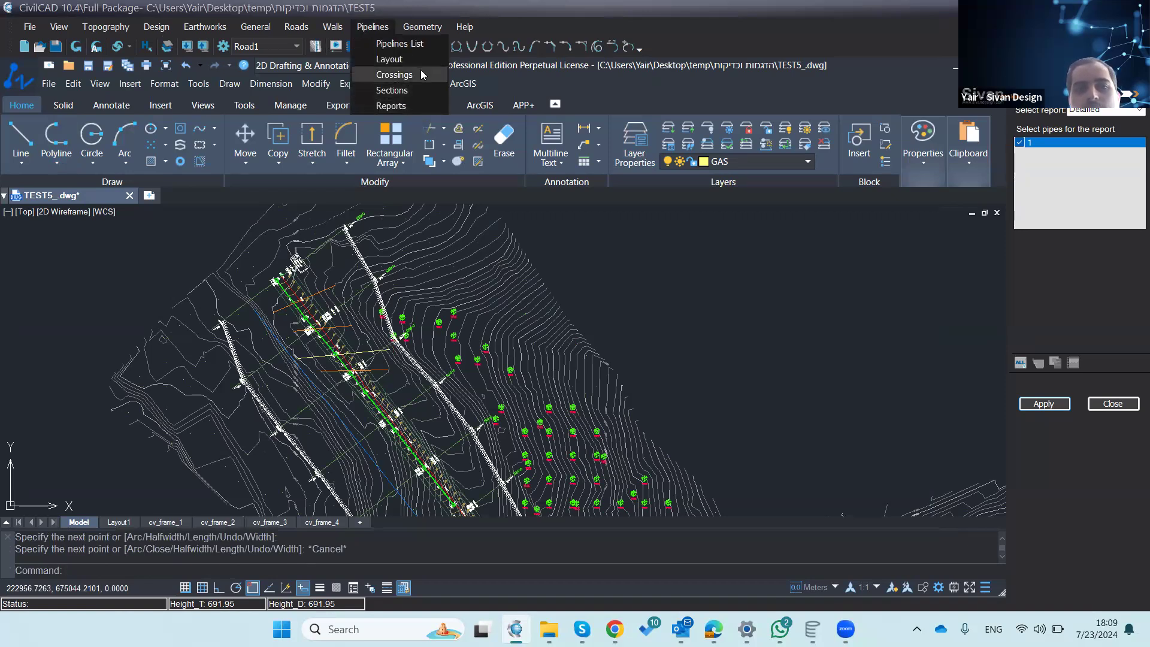
click(421, 73)
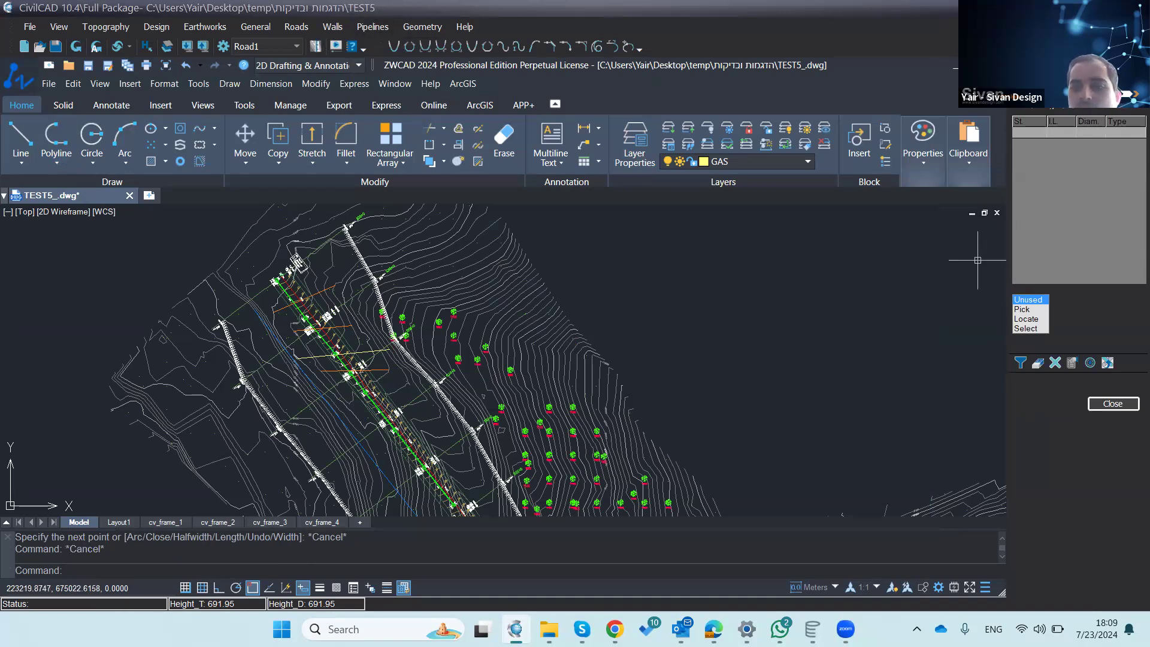
click(1025, 328)
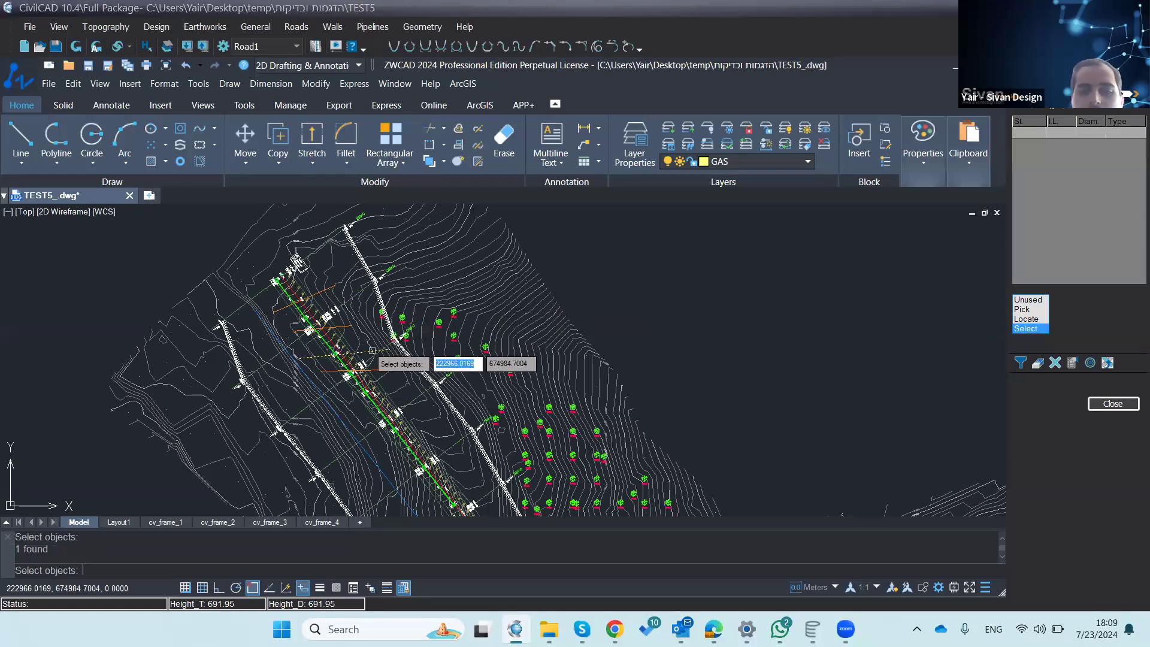
click(372, 351)
right_click(372, 351)
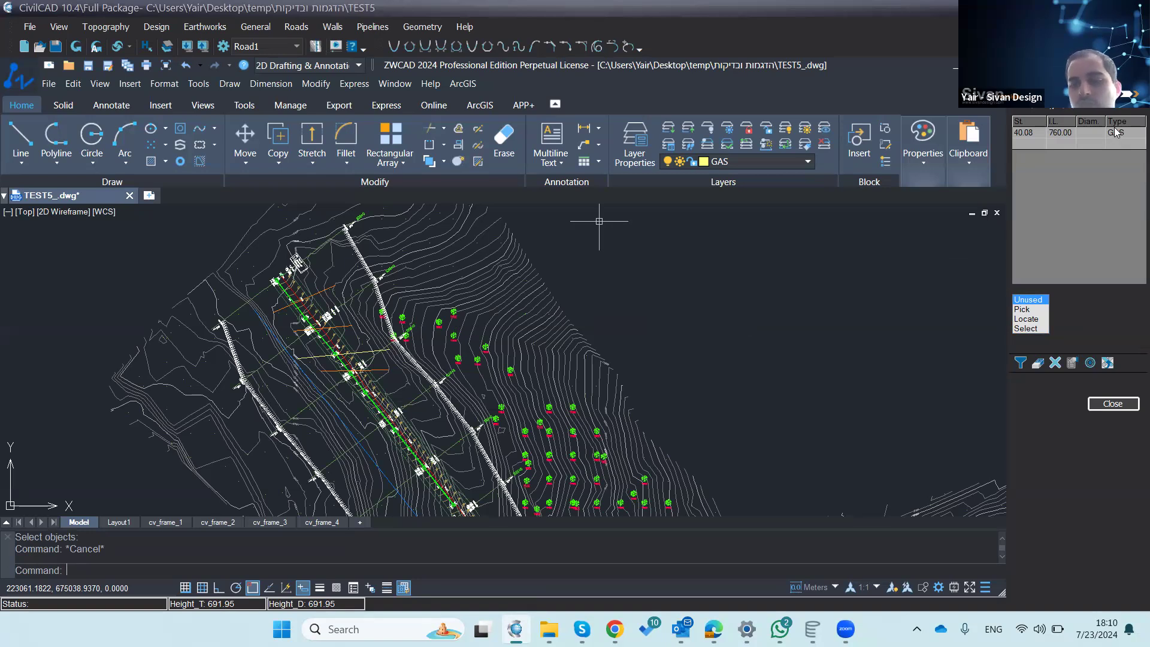
Step: Set the diameter of the GAS crossing to 50
click(1079, 134)
text(10)
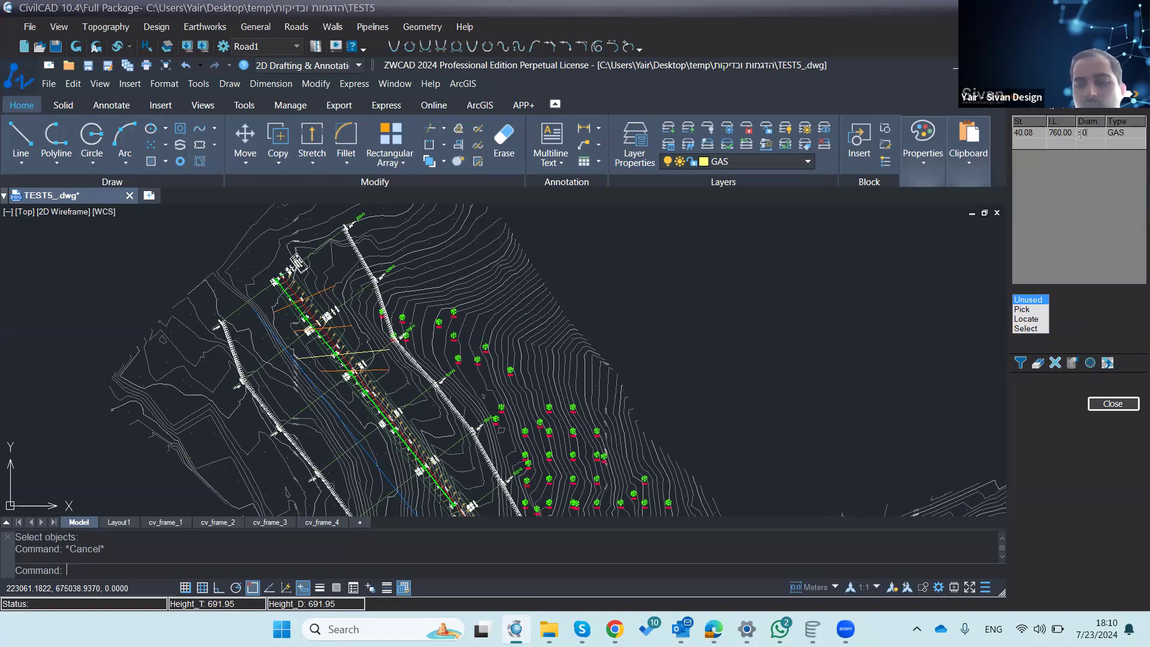
key(Return)
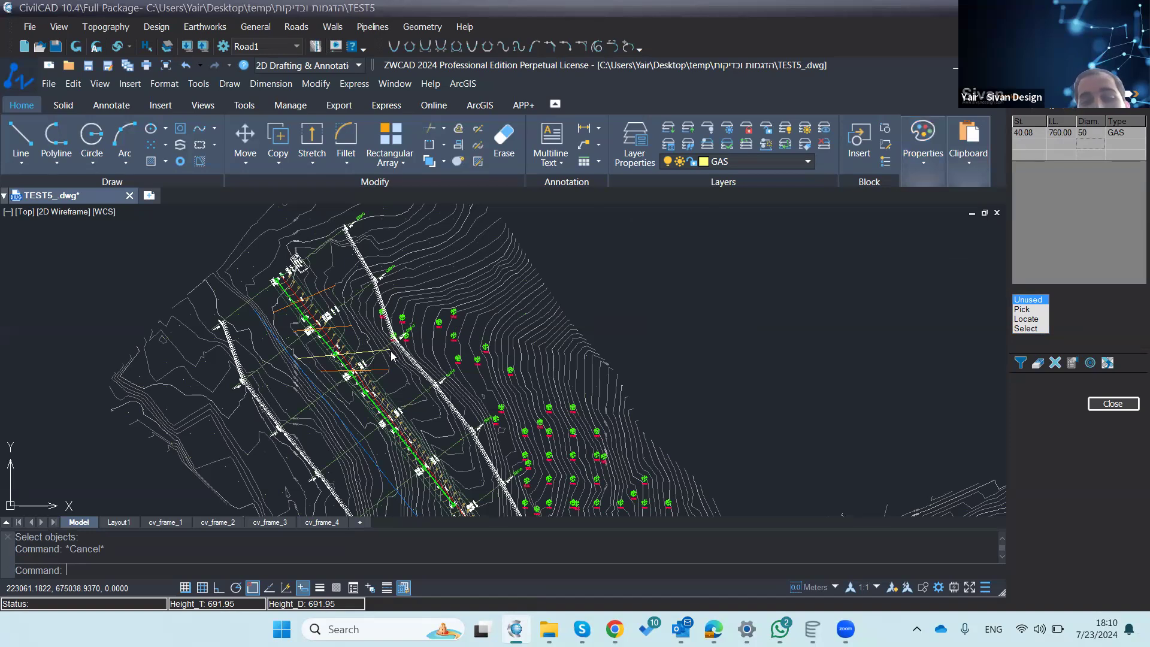
Step: Add the ELEC lines to the pipeline's crossings by filtering for LWPolyline entities on the ELEC layer, taken from a sample line
click(1020, 362)
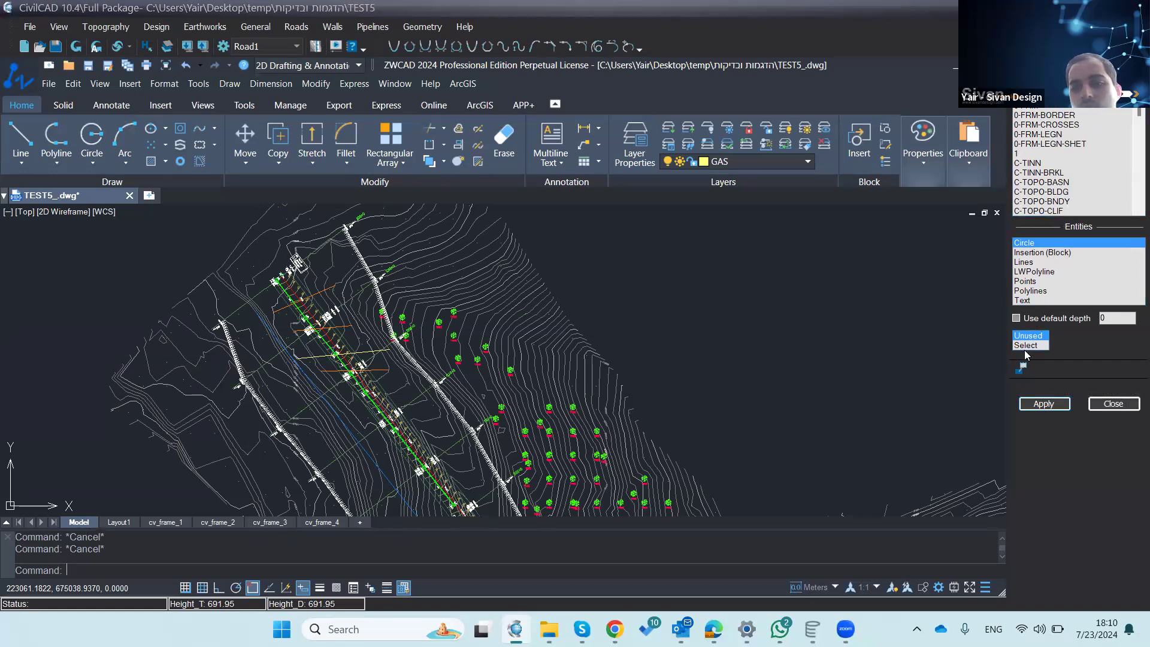
click(1028, 345)
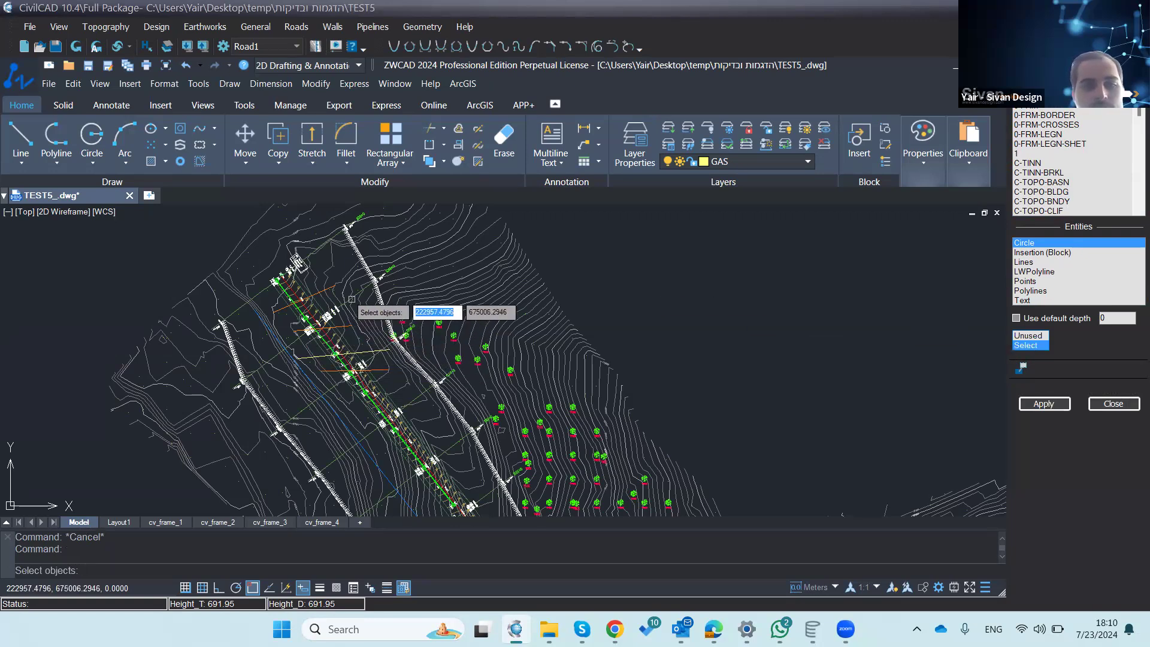
click(326, 289)
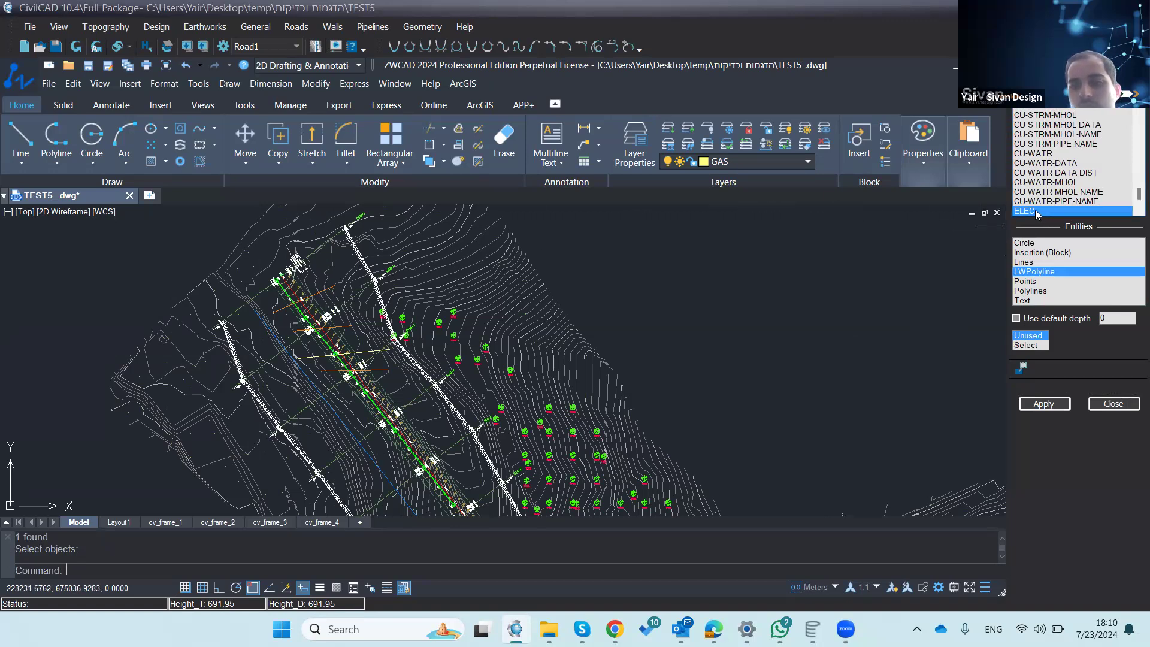
click(1054, 406)
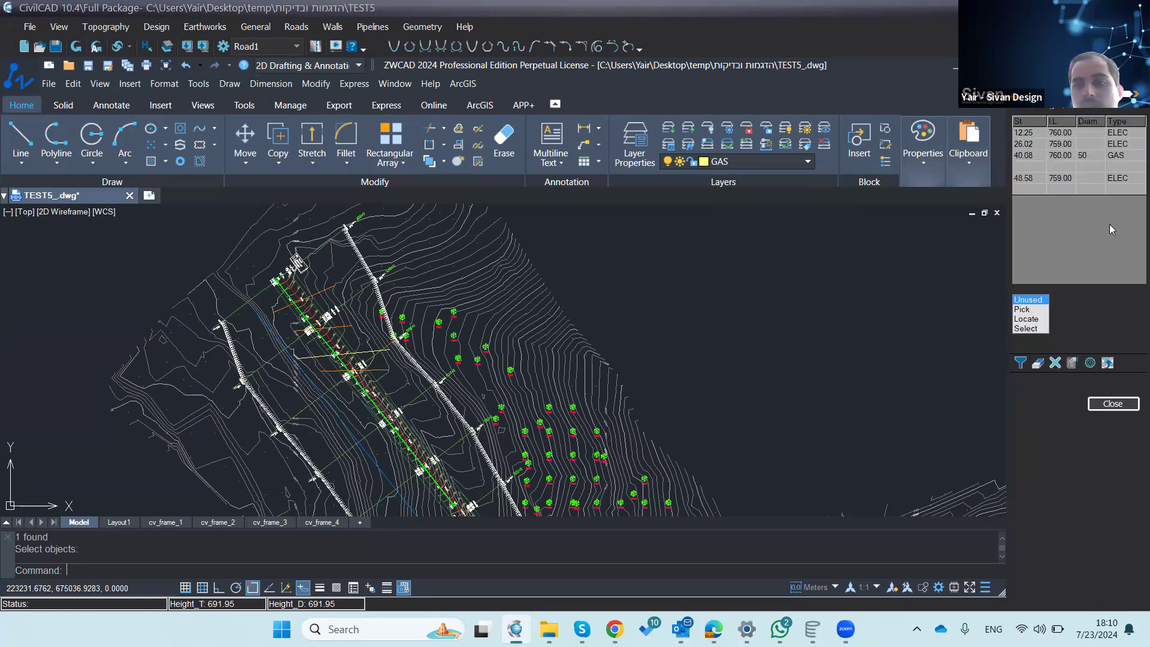
Step: Delete the empty row between the GAS crossing and the last ELEC crossing, and close the crossings table
click(1032, 170)
key(Delete)
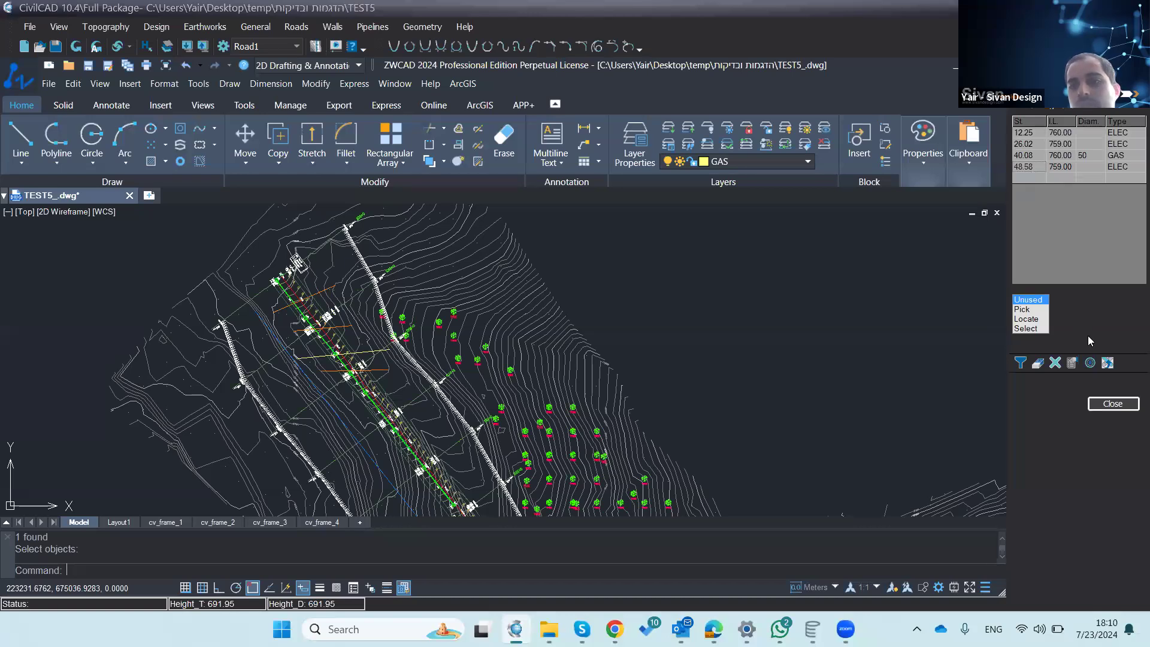
click(1111, 405)
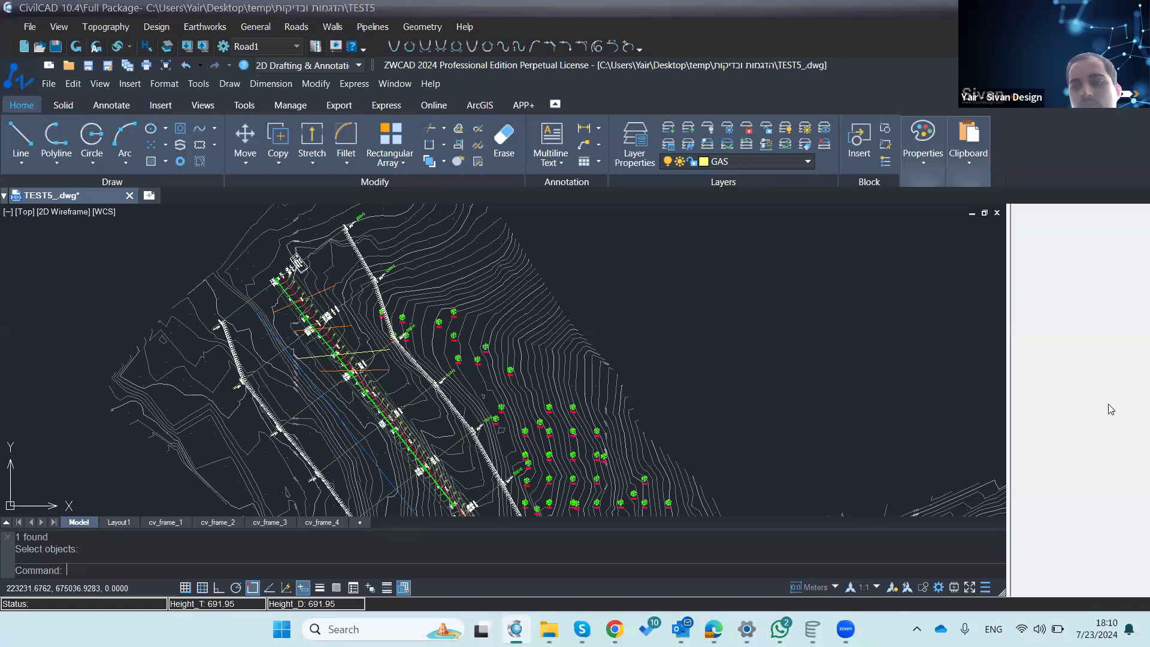
Step: Open the pipeline's section and examine the ELEC and GAS crossing labels along the profile, then close it
click(366, 30)
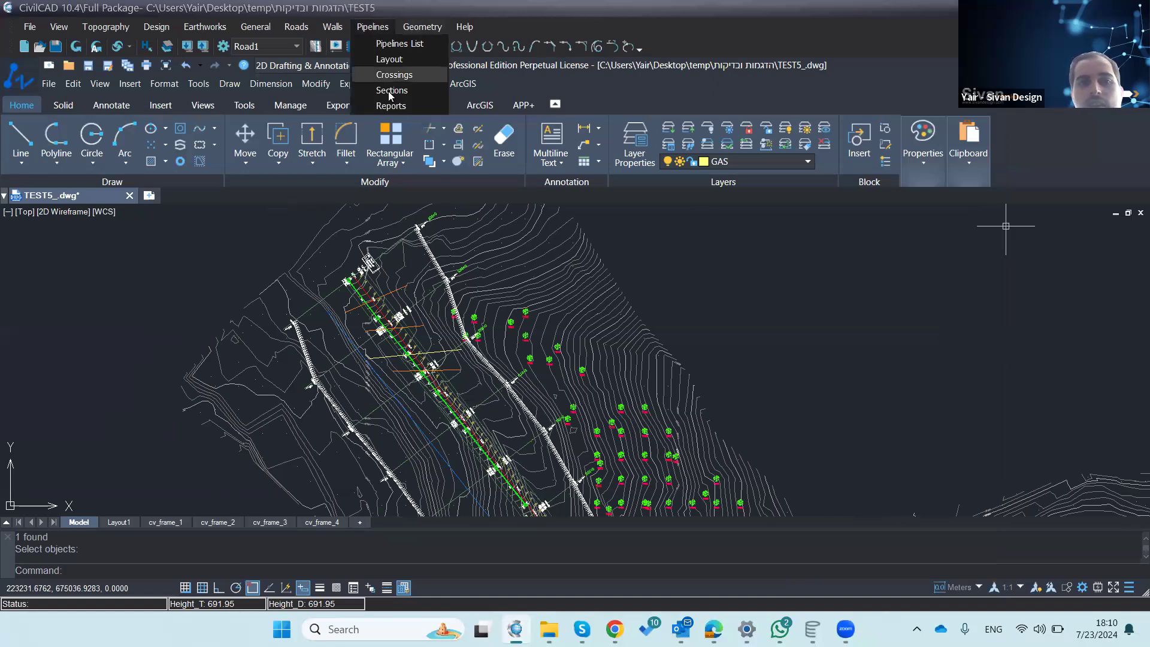
click(397, 96)
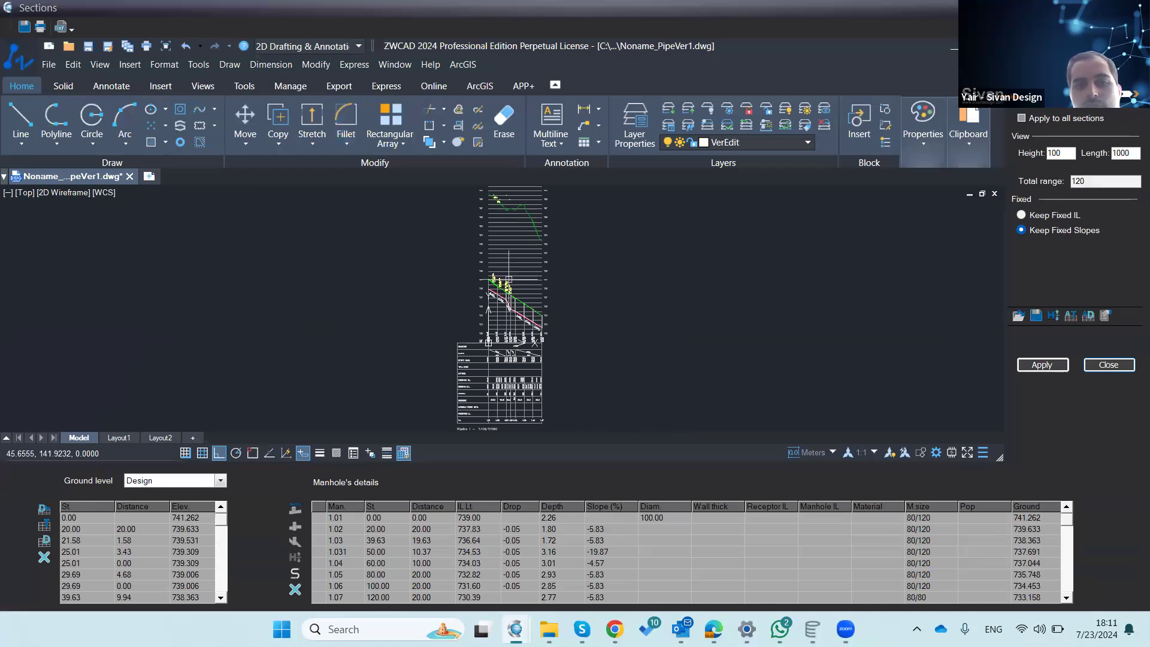
scroll(521, 299, up, 5)
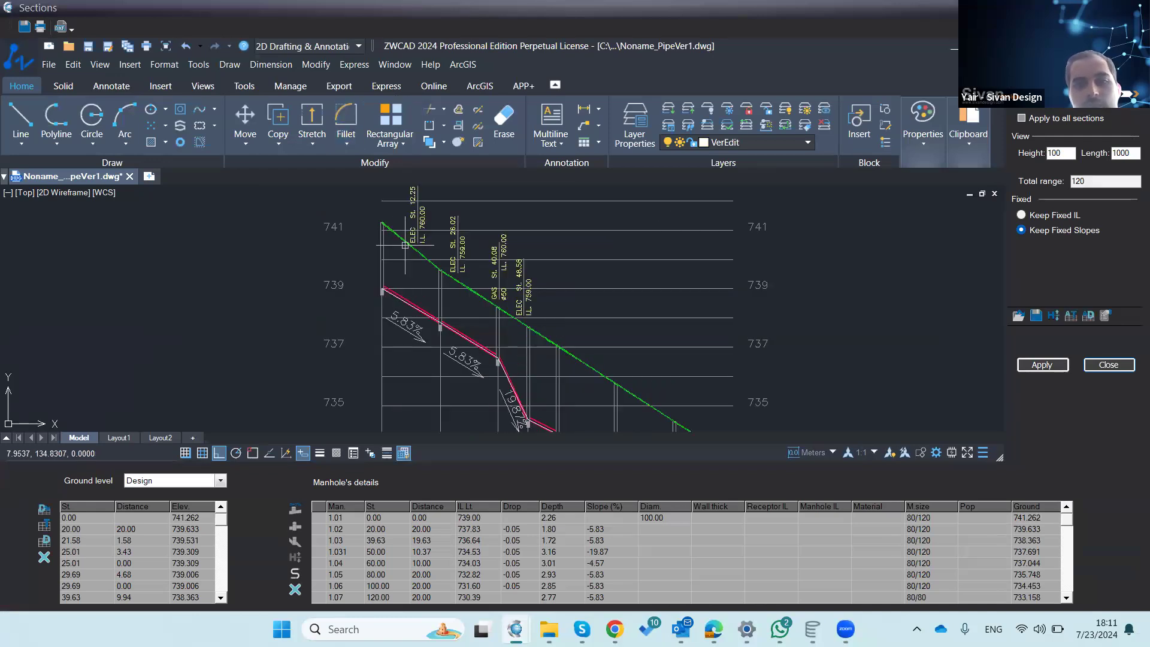
scroll(452, 262, up, 3)
scroll(412, 295, down, 2)
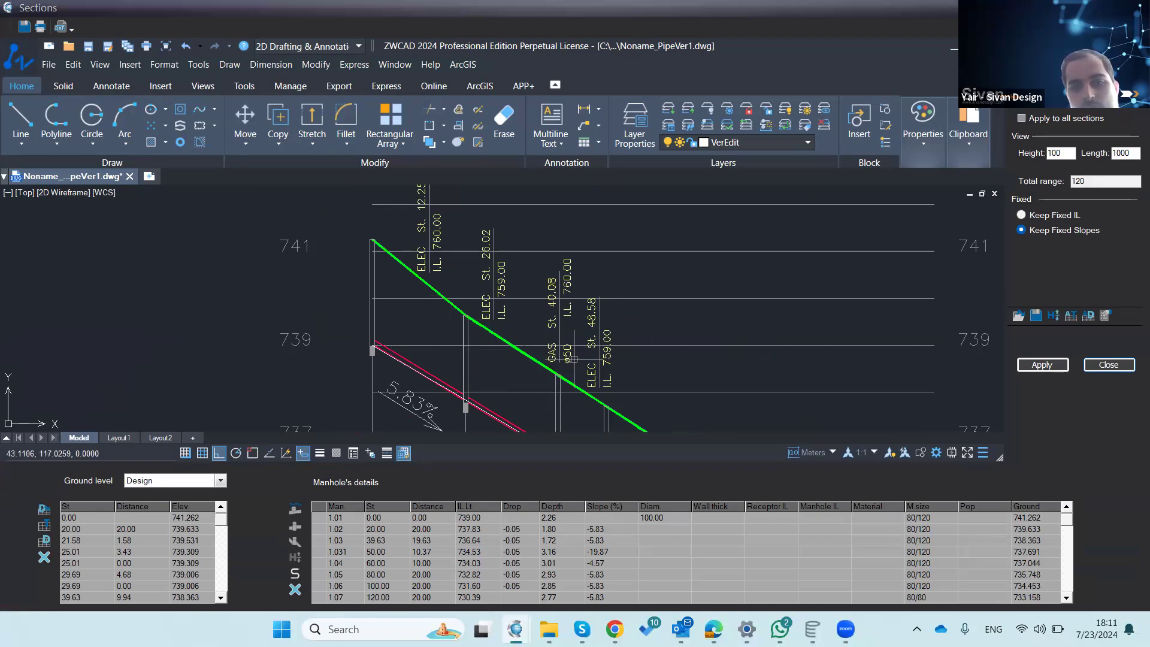
scroll(571, 359, up, 3)
scroll(580, 347, down, 5)
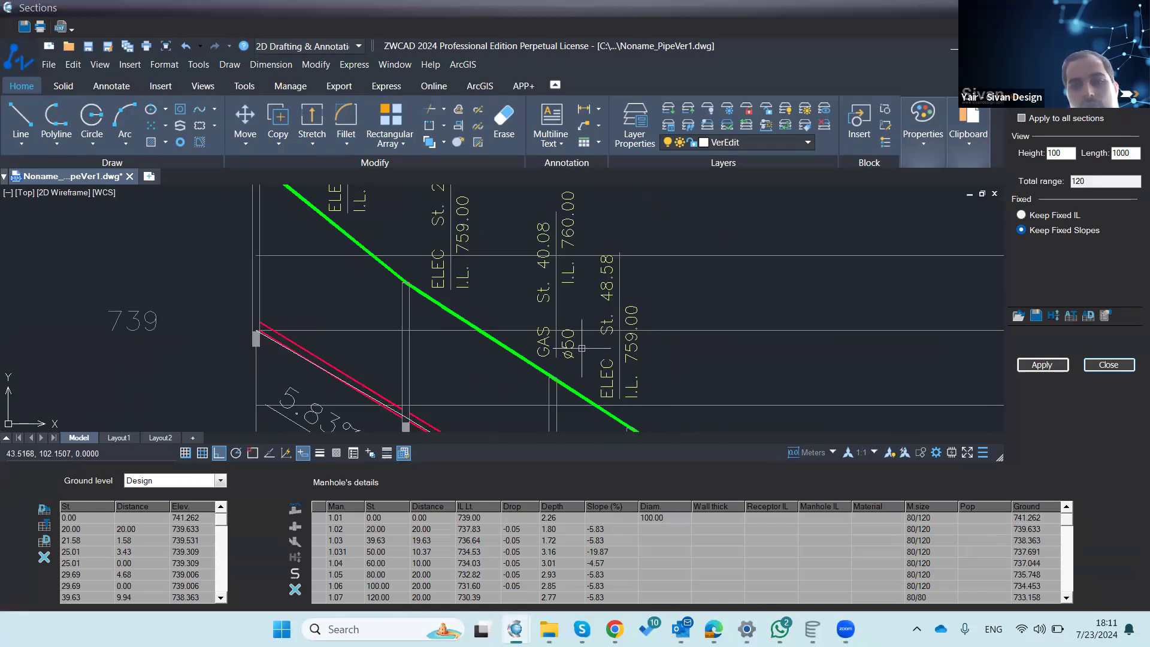
scroll(548, 339, down, 3)
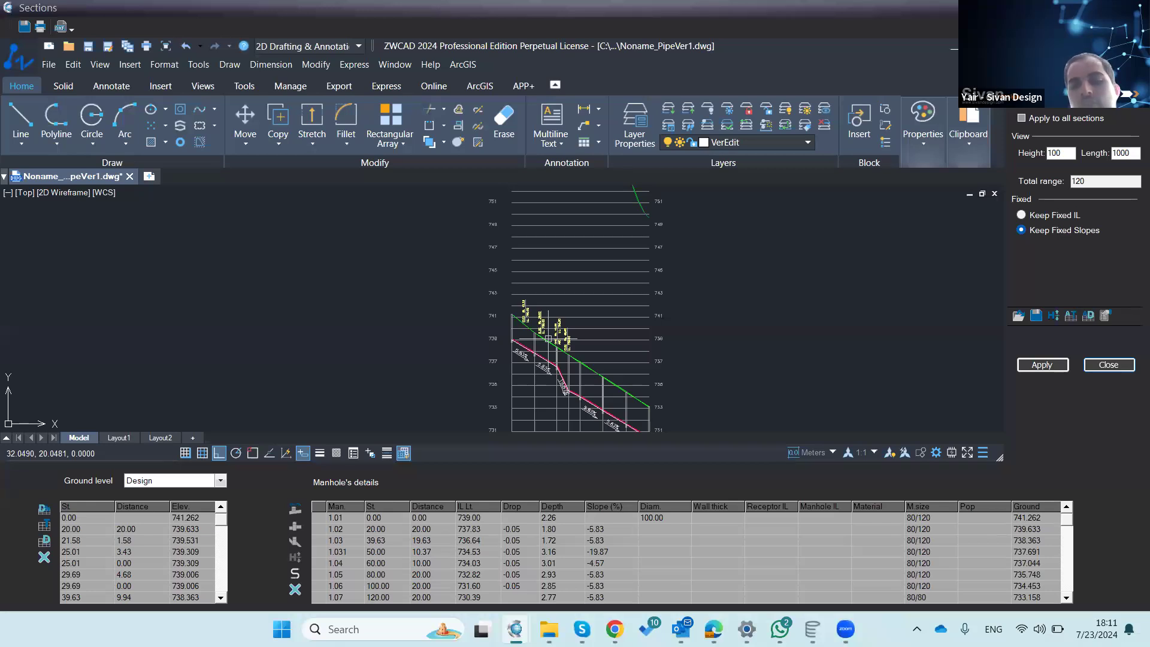
click(1108, 365)
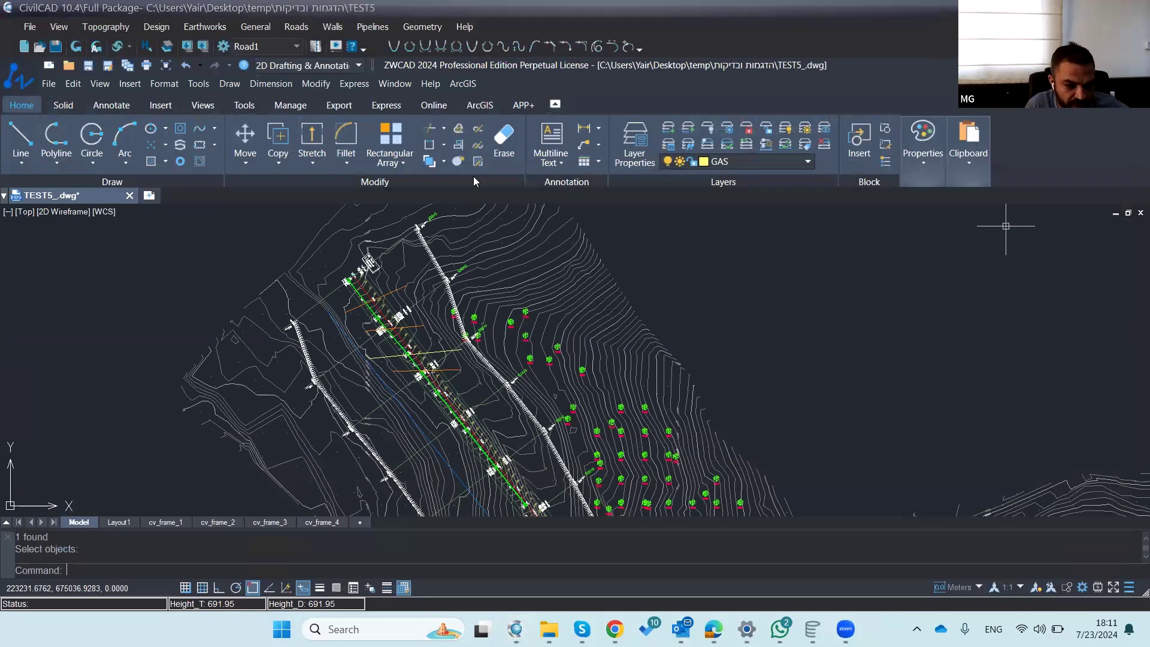
Step: Reopen the pipeline's section to view the whole profile with its crossings, and close it again
click(372, 26)
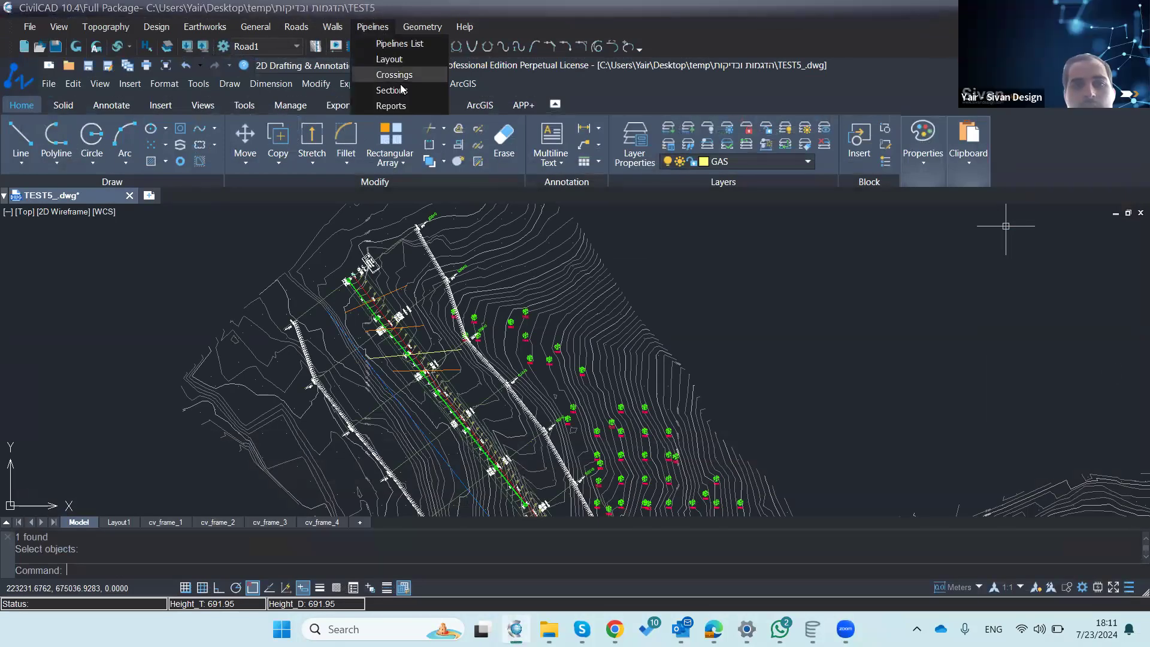
click(403, 90)
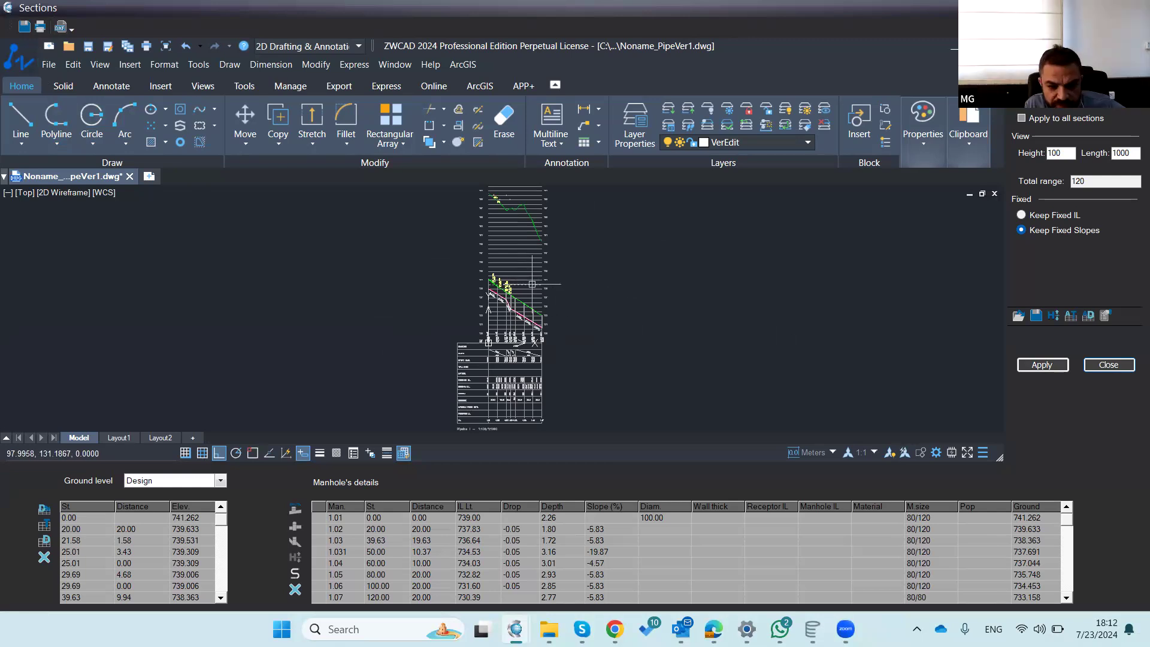
click(1108, 365)
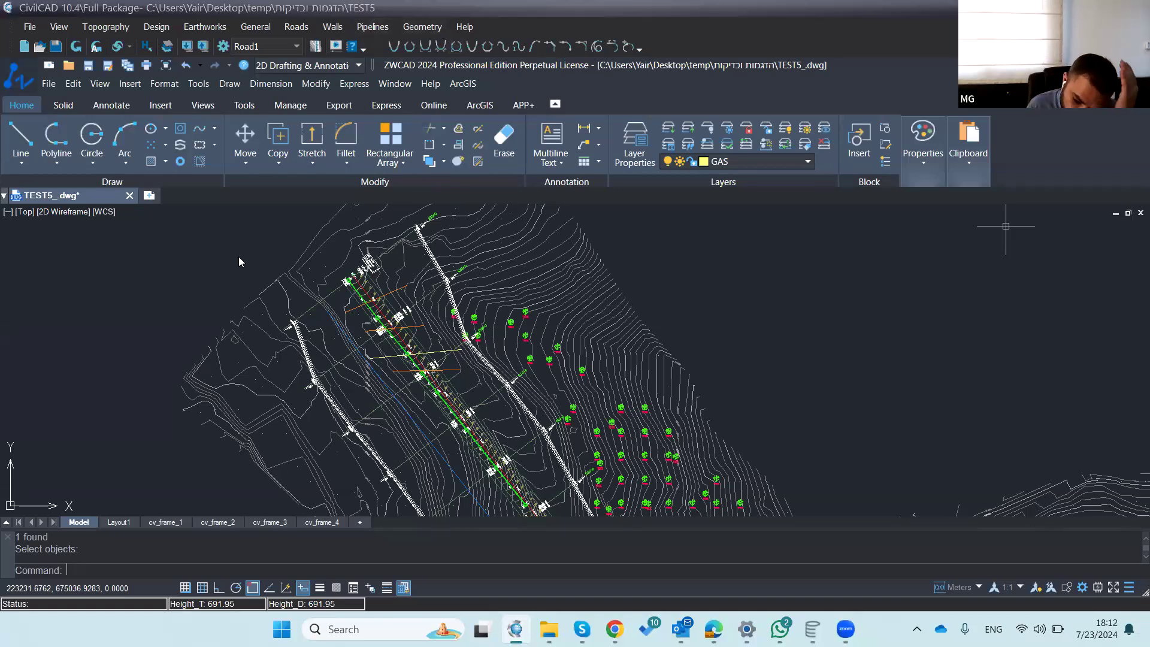
Step: Examine the frames division settings for Road1's cross sections, including paper sizes and the single file/layout option, without applying them
click(303, 30)
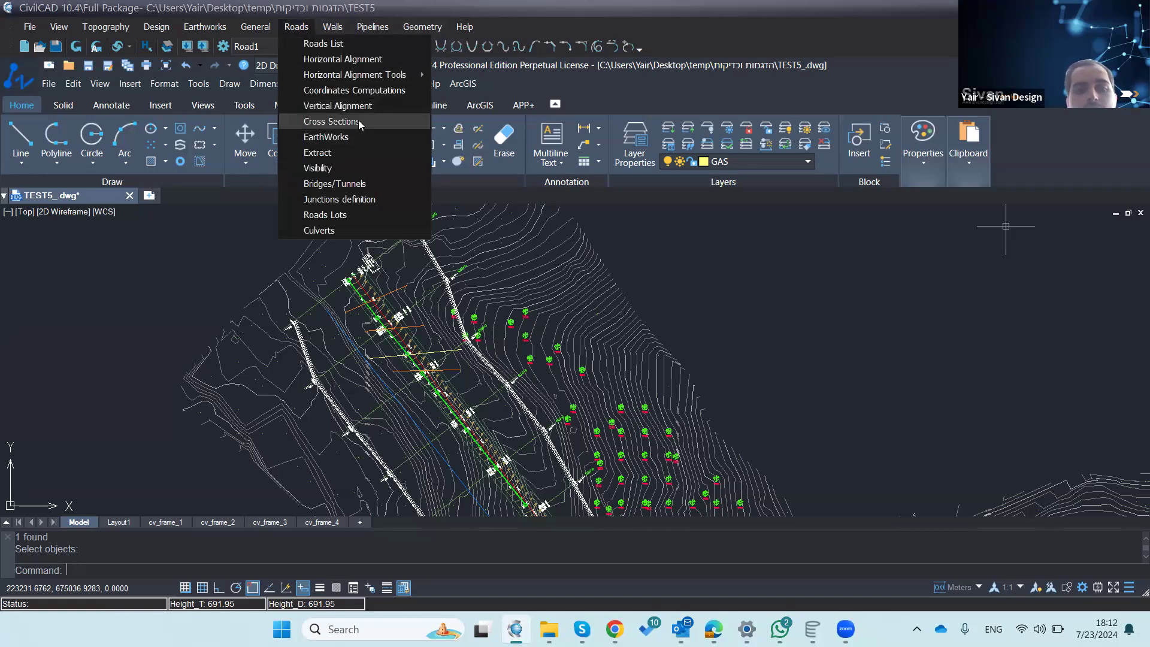
click(332, 121)
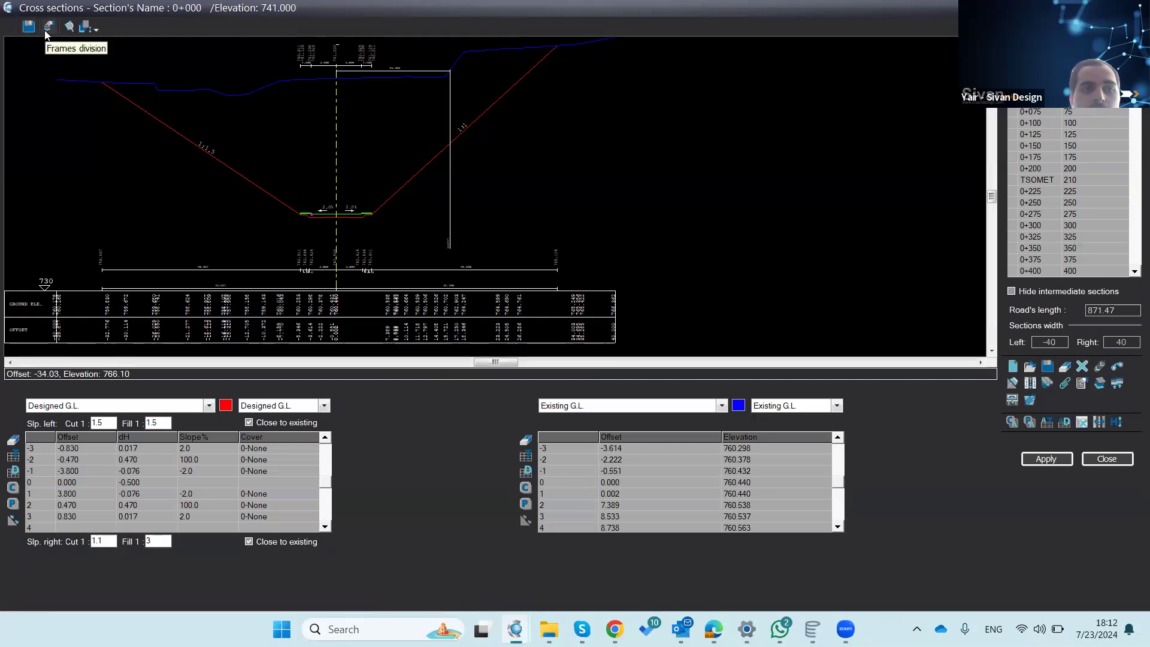
click(48, 27)
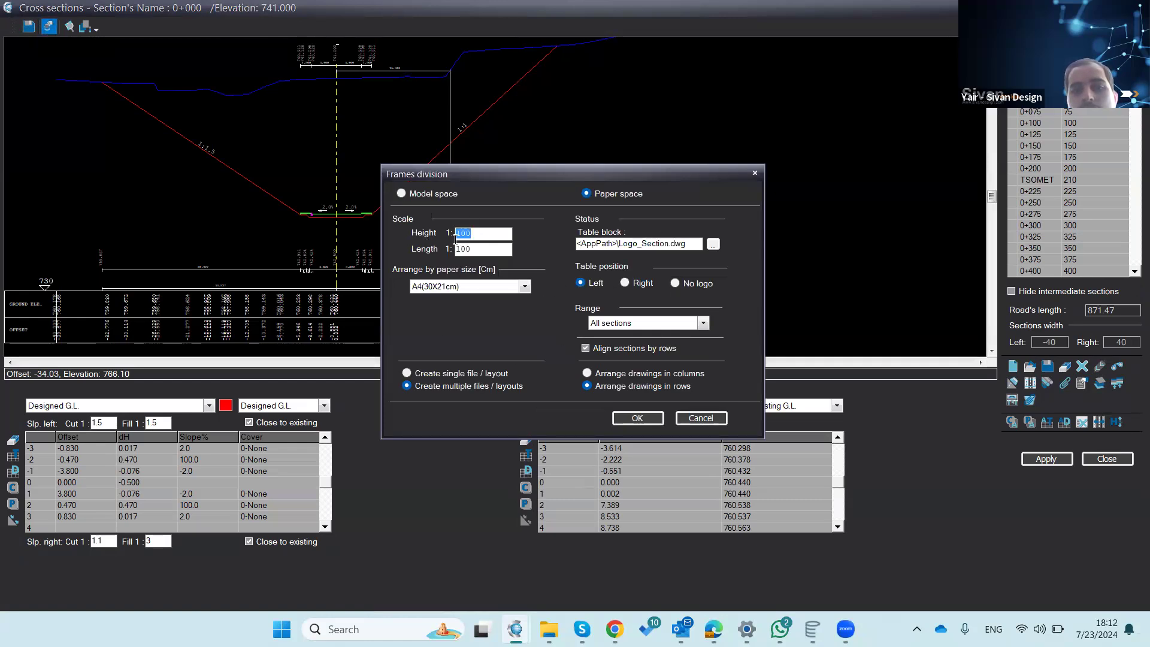
click(474, 288)
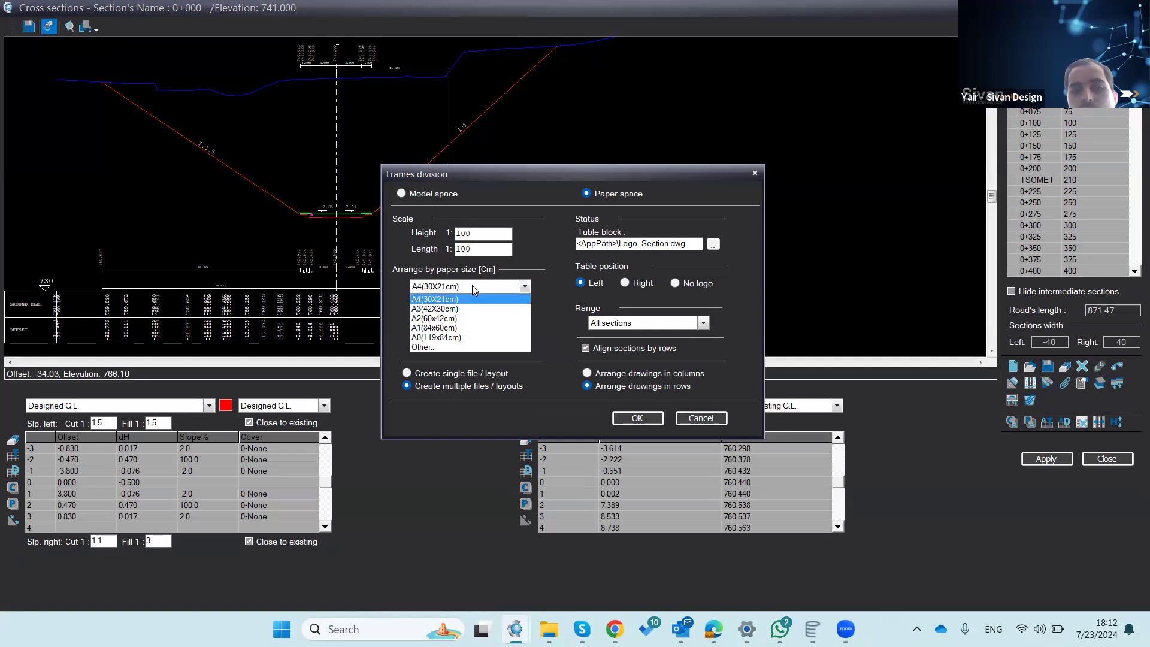
click(474, 289)
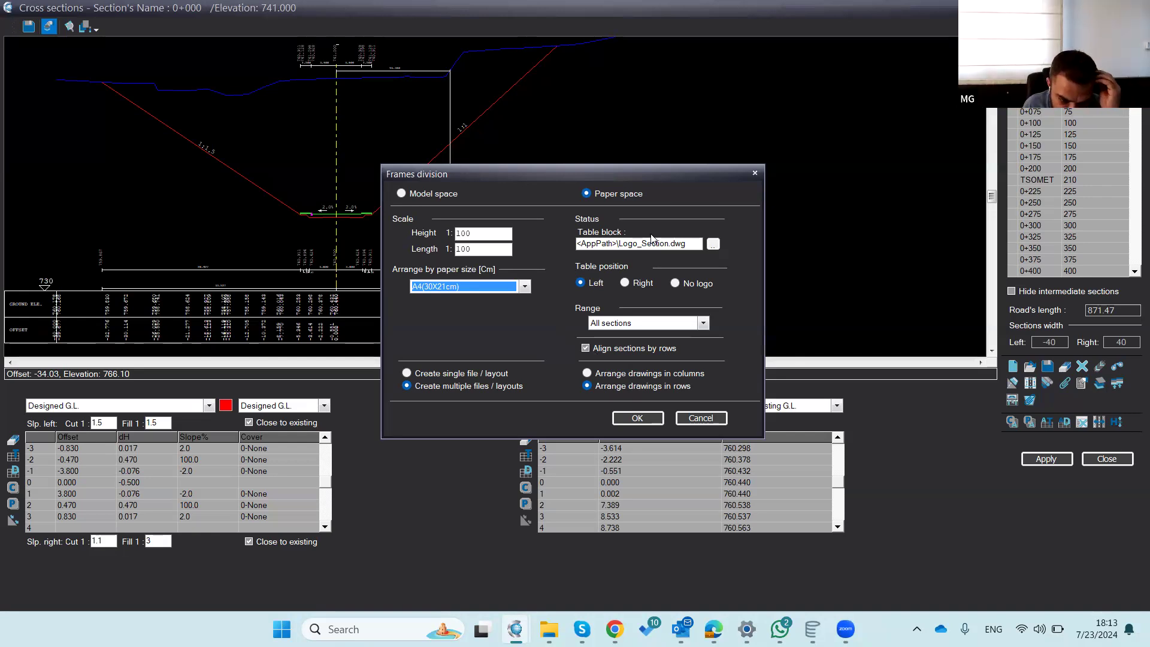
click(456, 374)
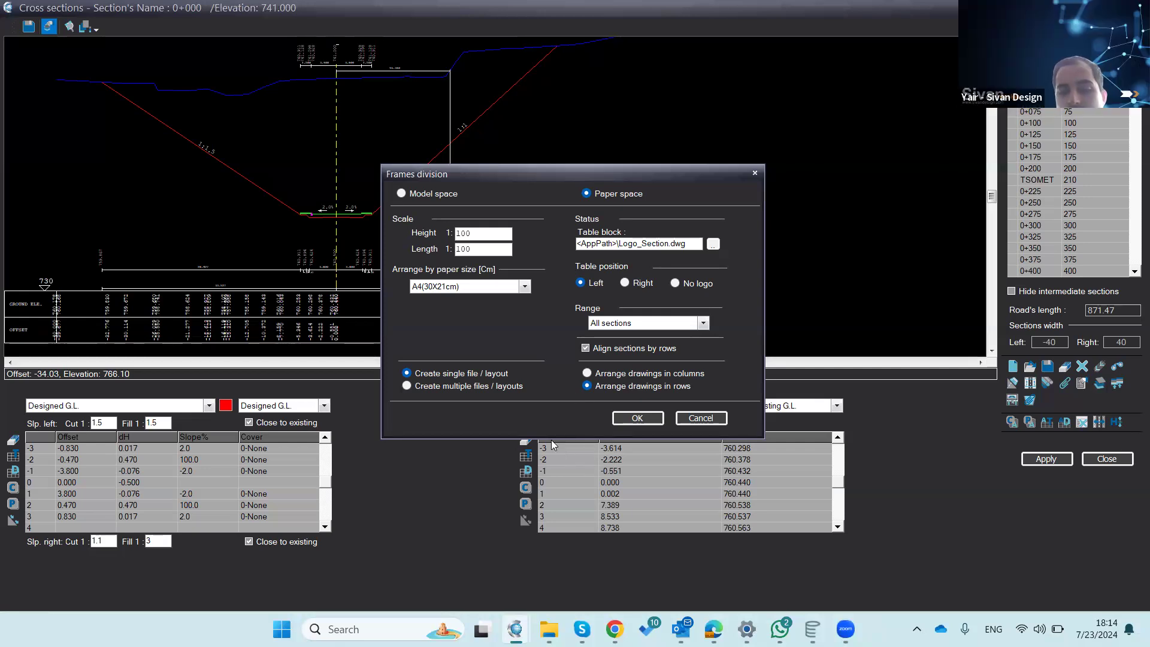
click(682, 419)
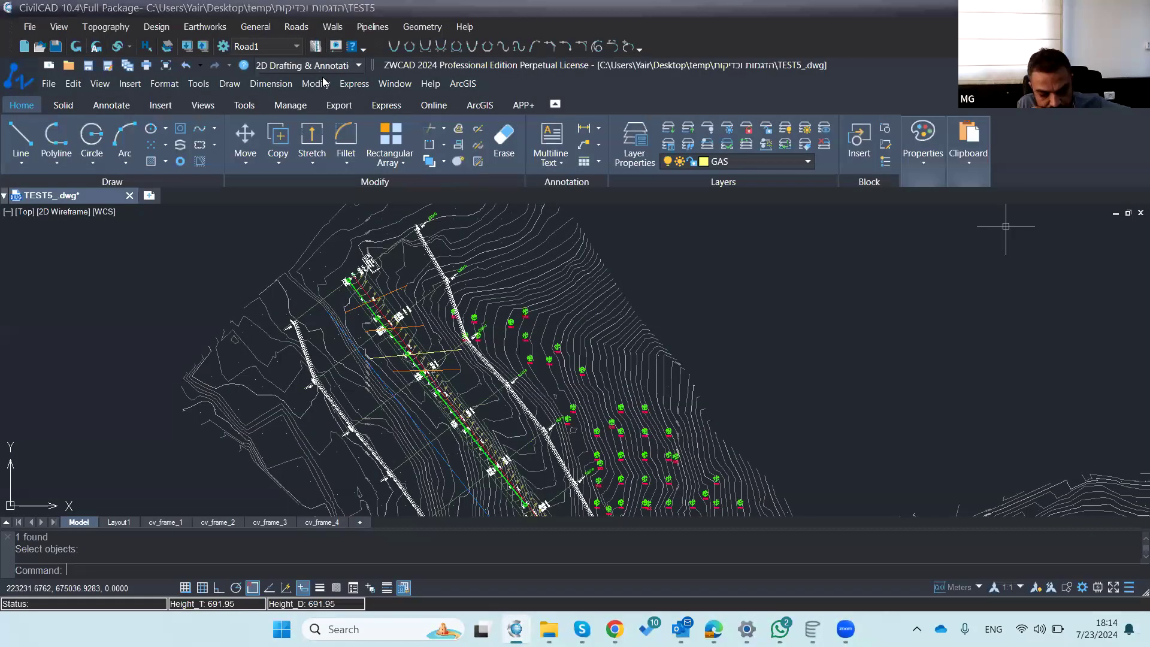
Step: Open Road1's vertical alignment and examine the paper-size division options of its DXF output
click(296, 26)
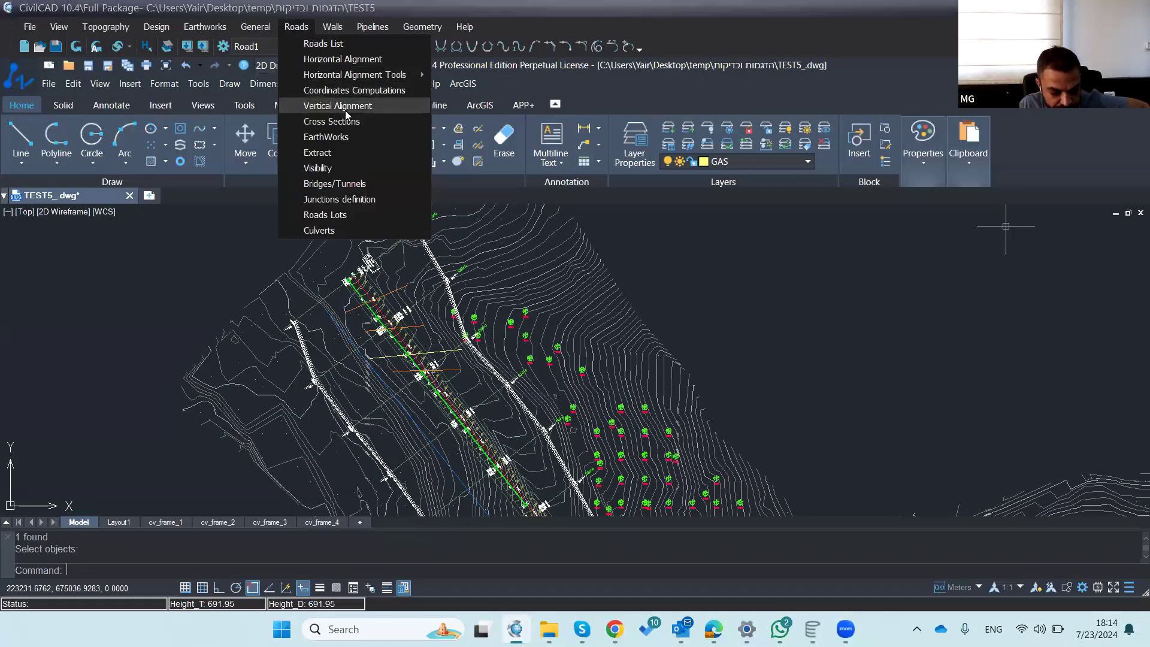
key(Escape)
key(Escape)
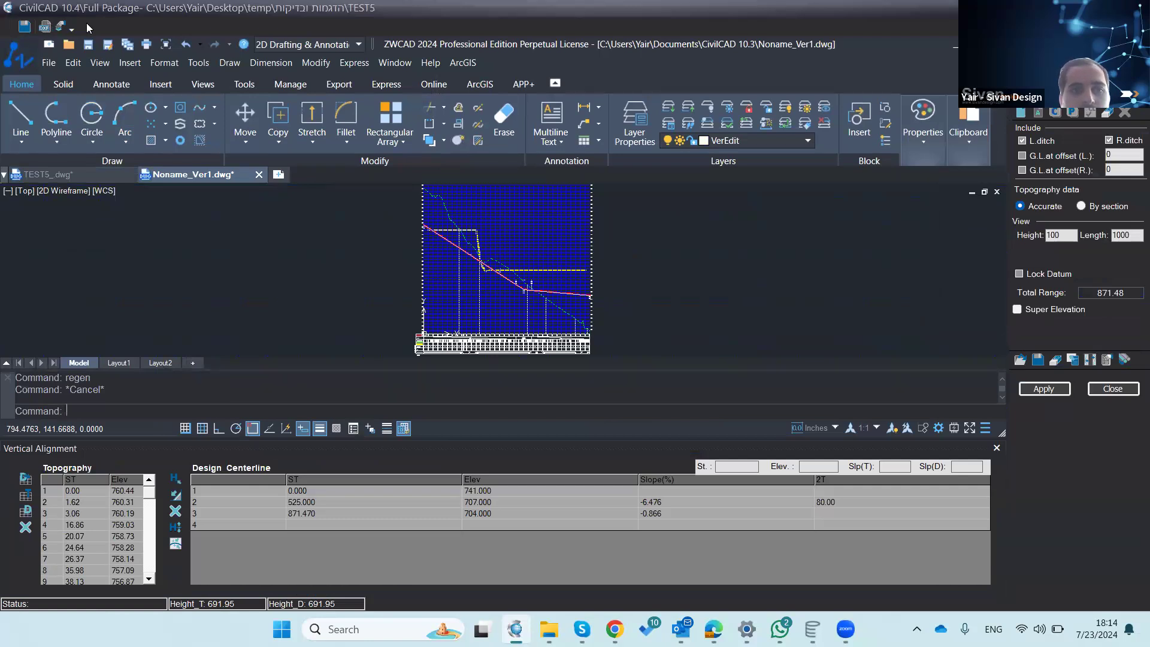
click(45, 27)
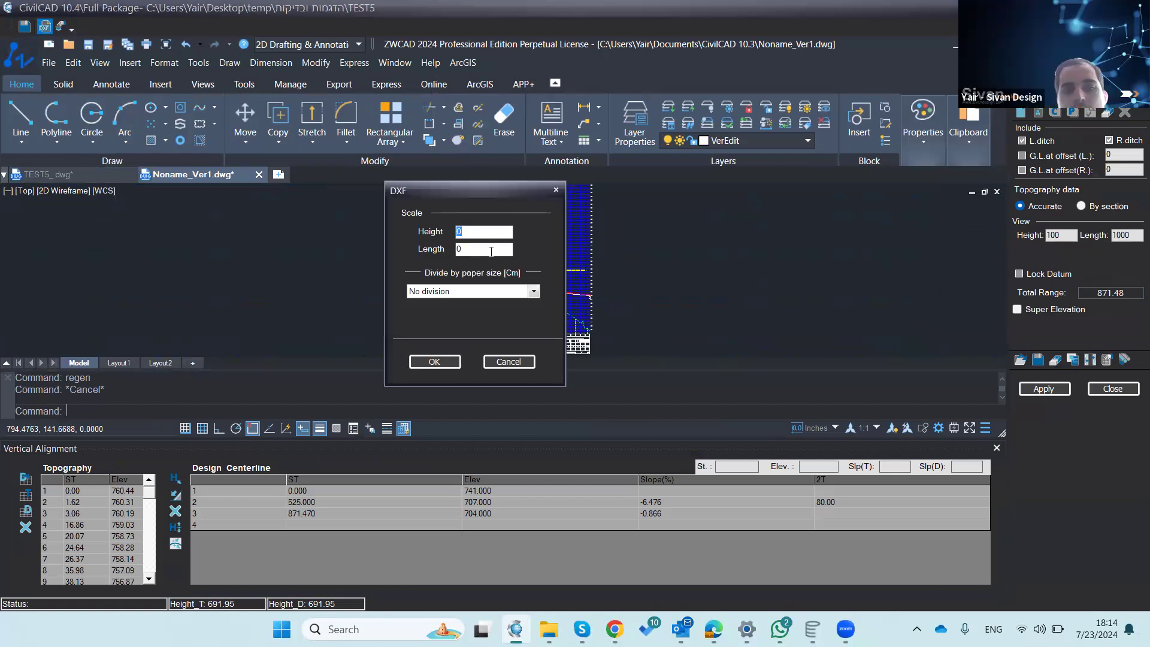
click(471, 292)
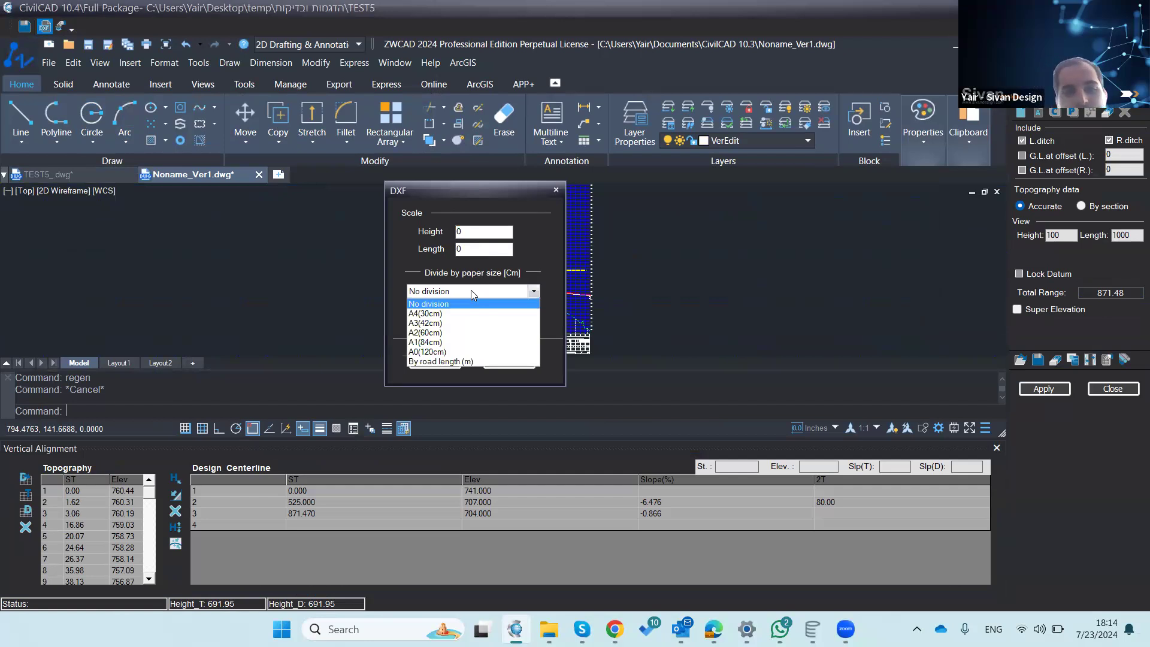
click(470, 290)
click(470, 290)
click(471, 290)
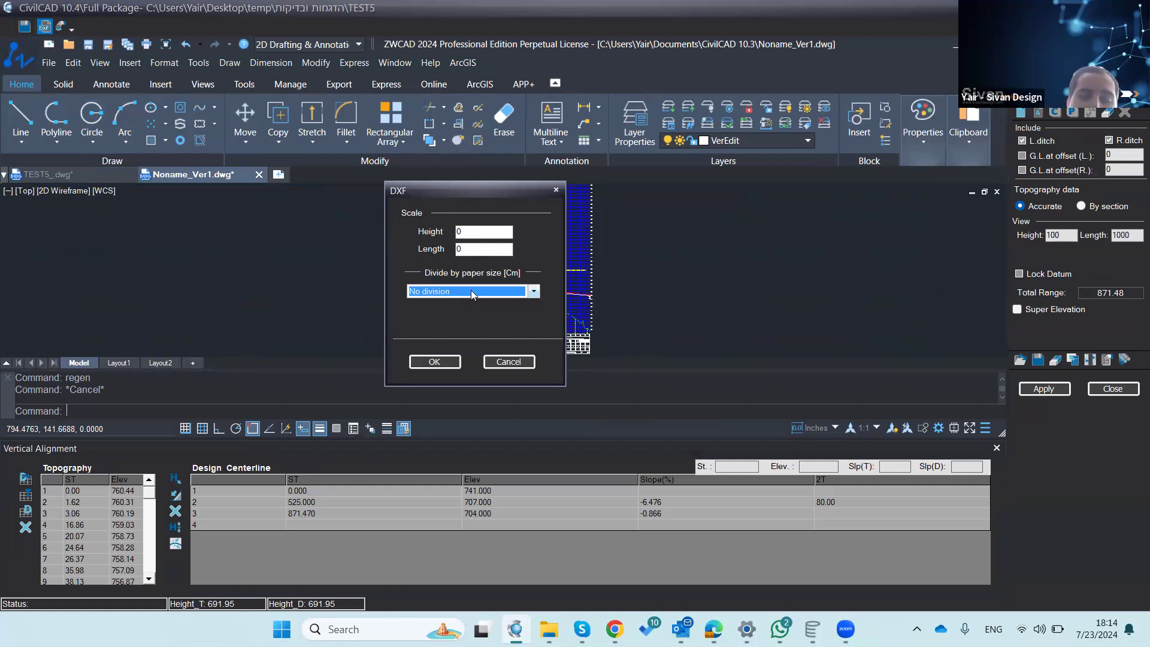
Step: Try the By road length division for the DXF output, restore No division, and leave the vertical alignment without exporting
click(471, 292)
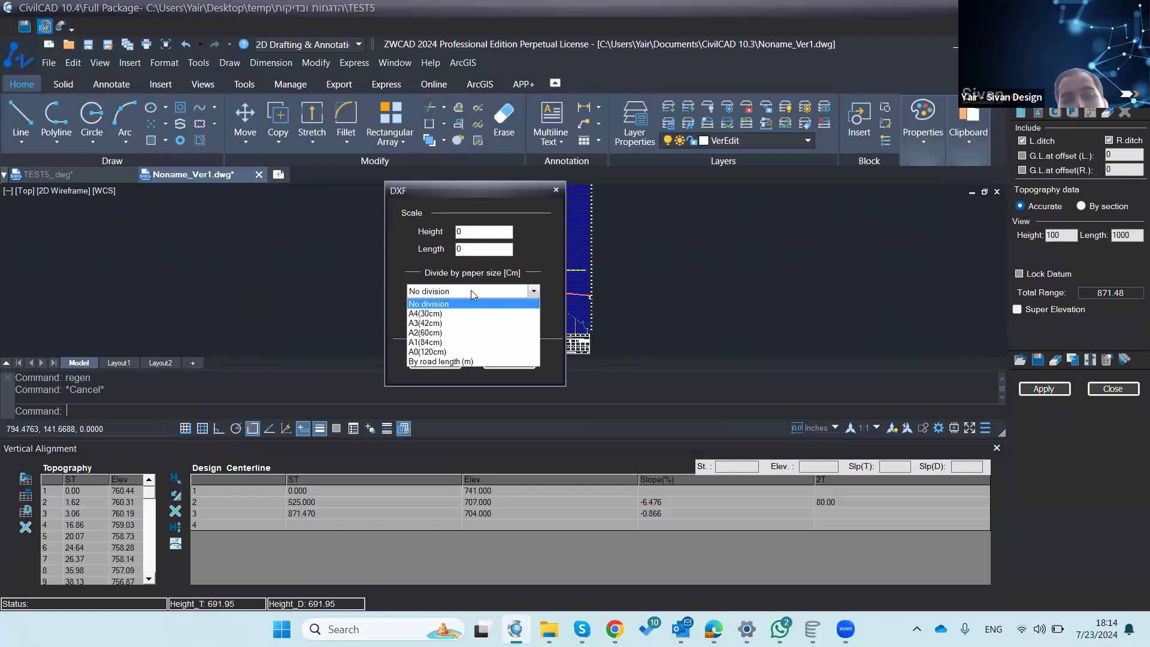
click(489, 359)
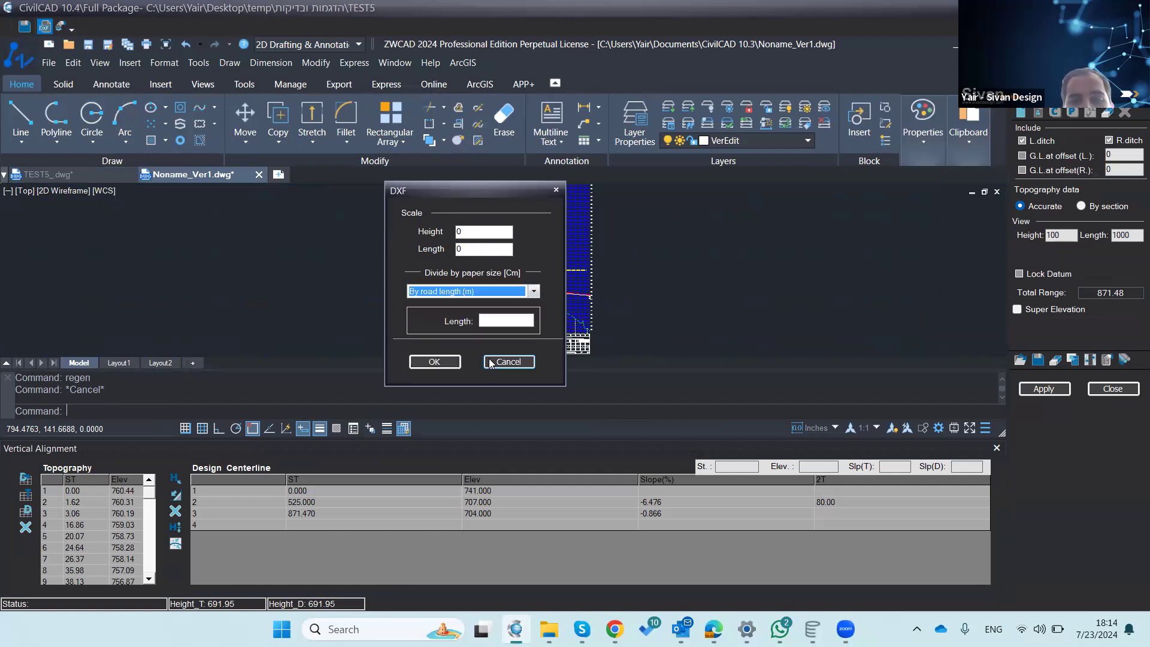
click(519, 292)
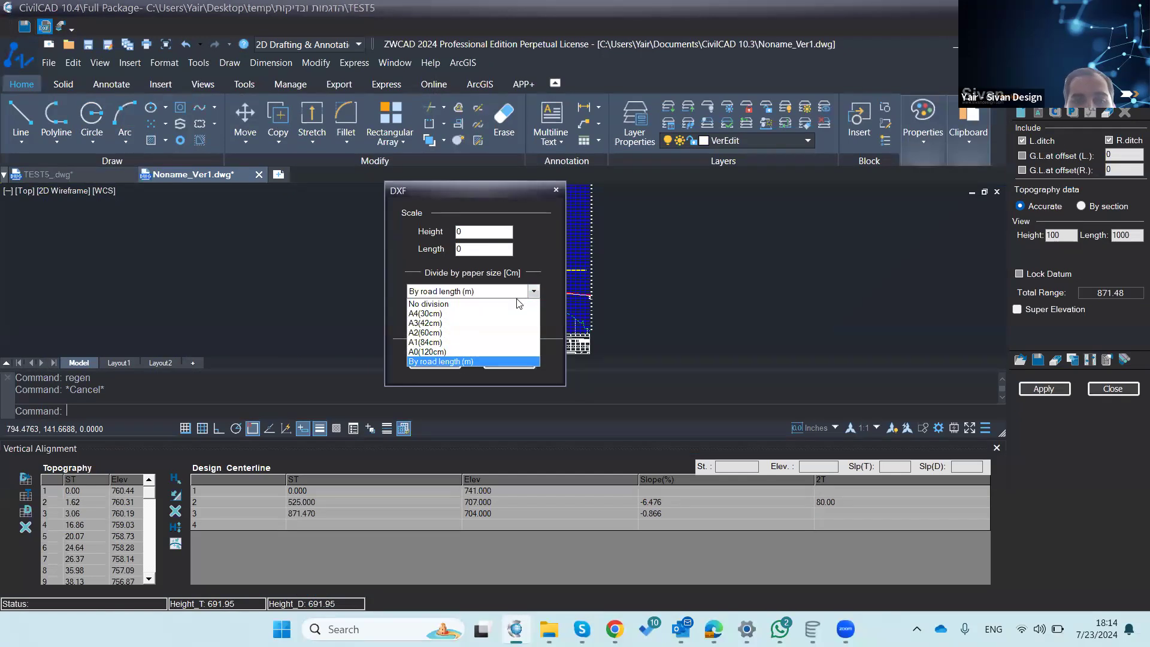
click(519, 305)
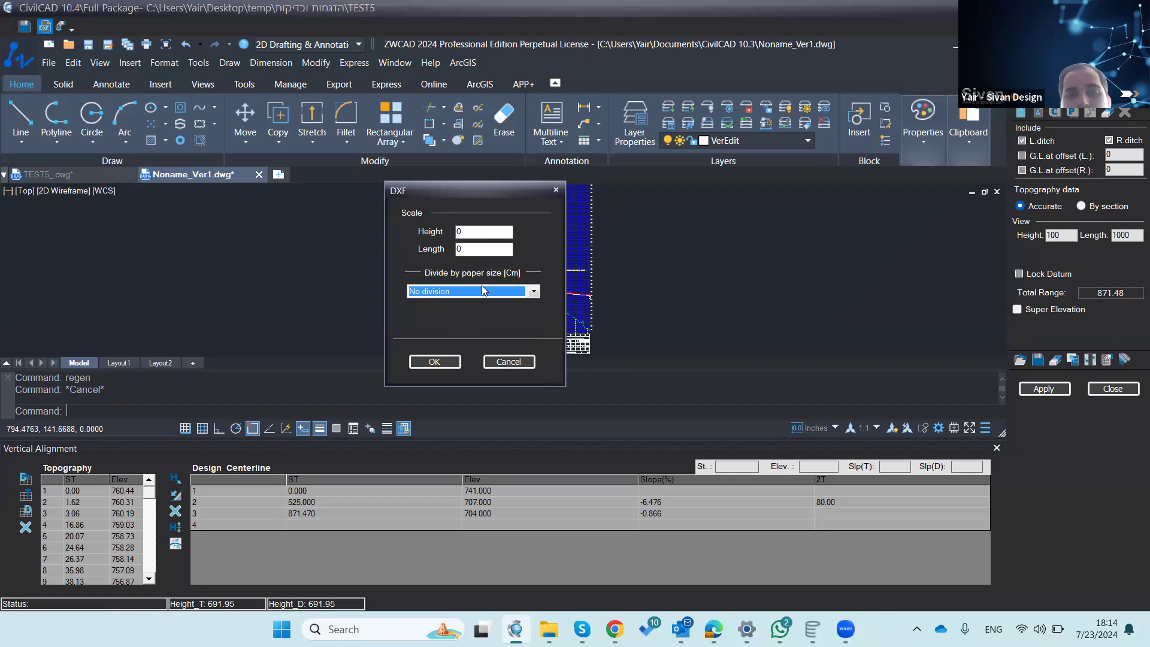
click(517, 363)
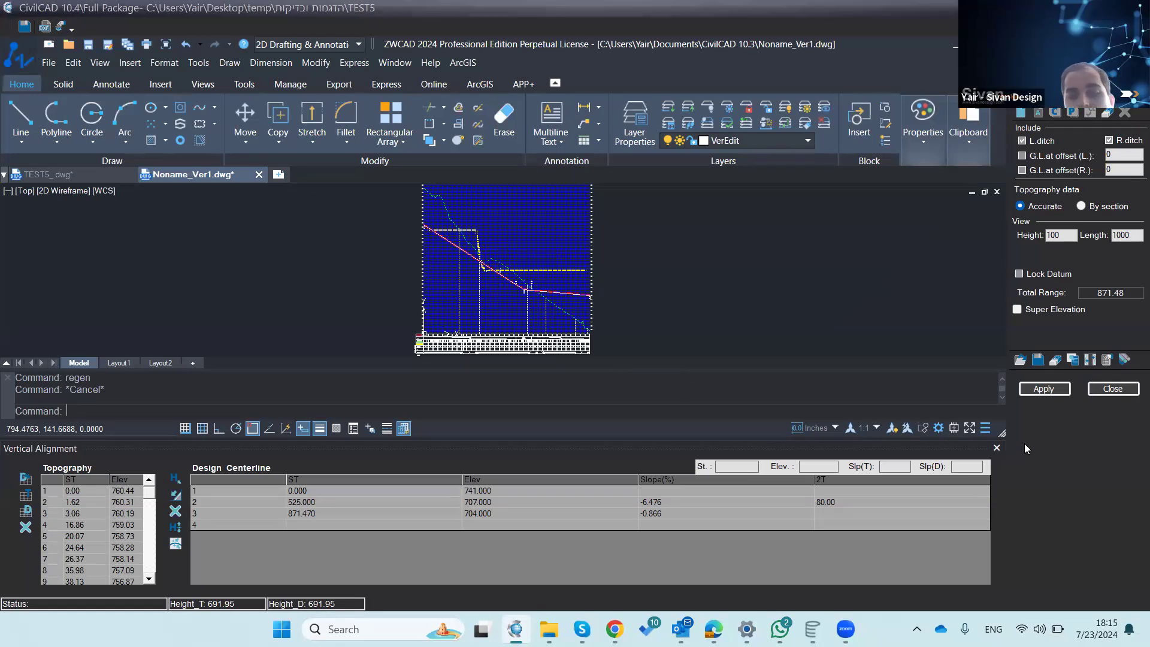
click(1111, 390)
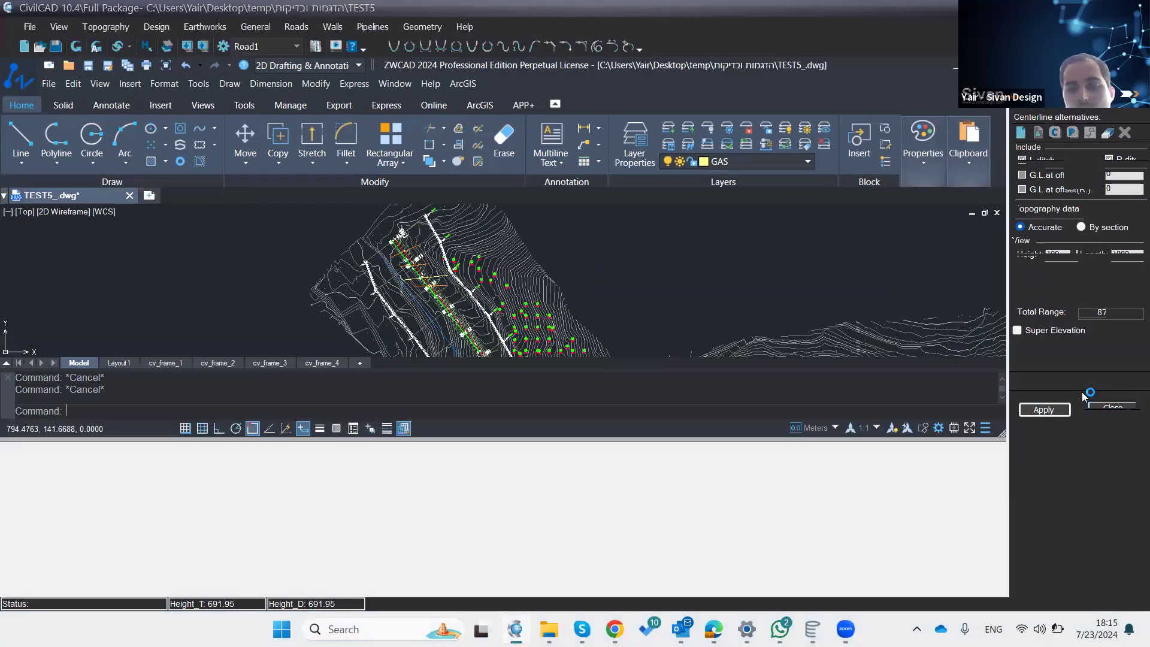